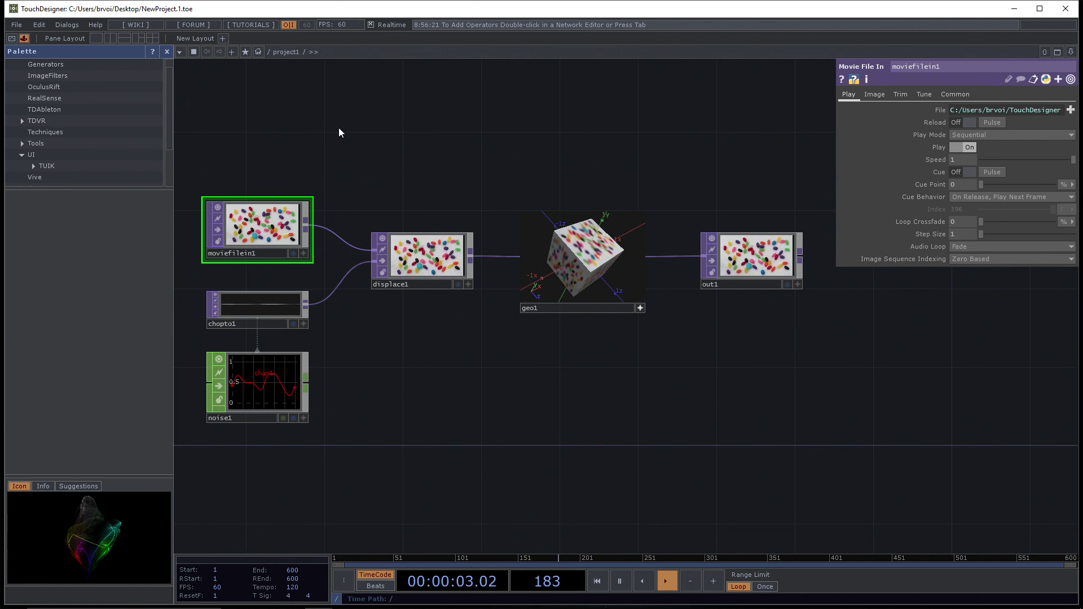
Step: Open the About TouchDesigner information to check the installed version and build
left_click(96, 25)
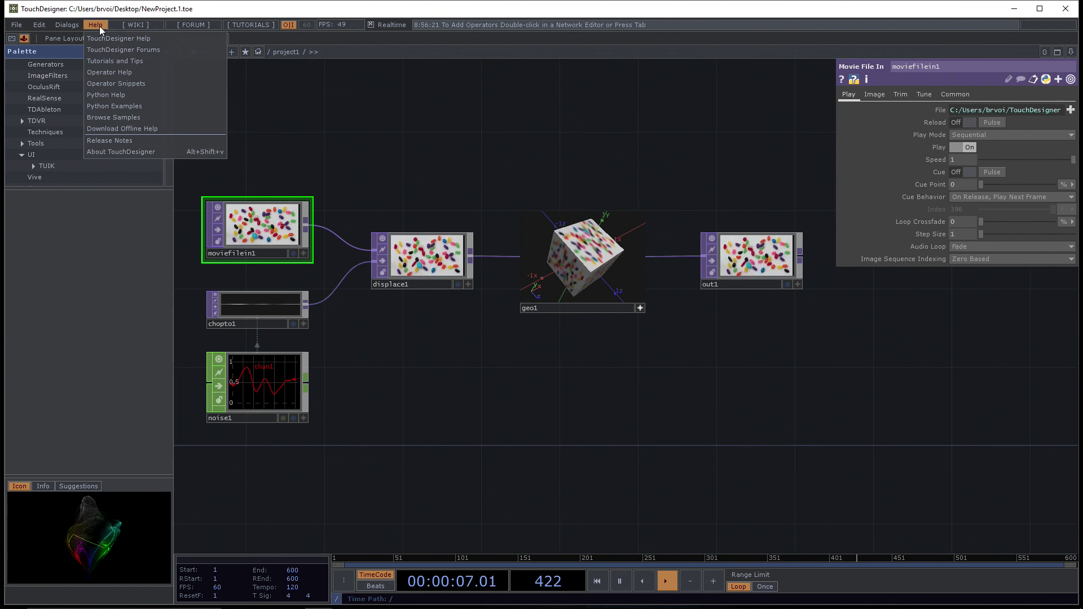
left_click(161, 153)
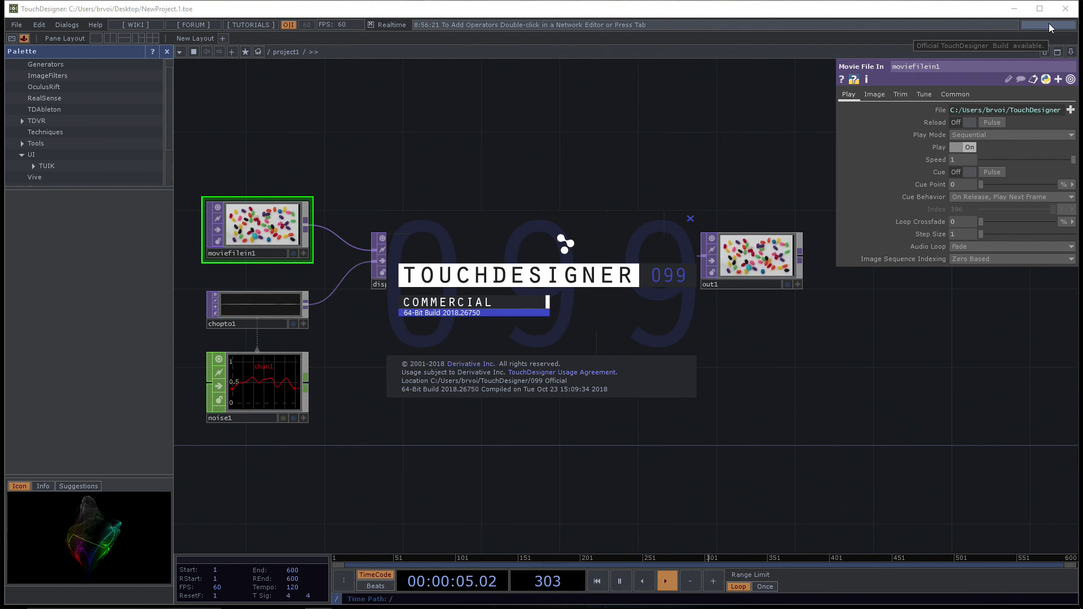
Step: Connect to the Shisetsu1 Wi-Fi network with its network security key and decline making the PC discoverable
mouse_move(874, 599)
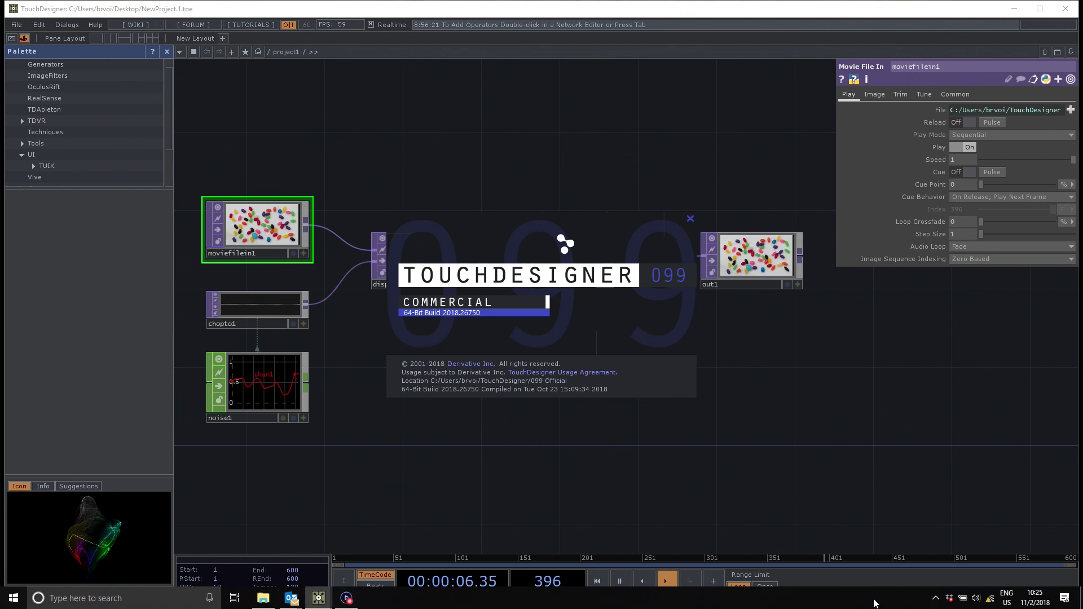
left_click(990, 598)
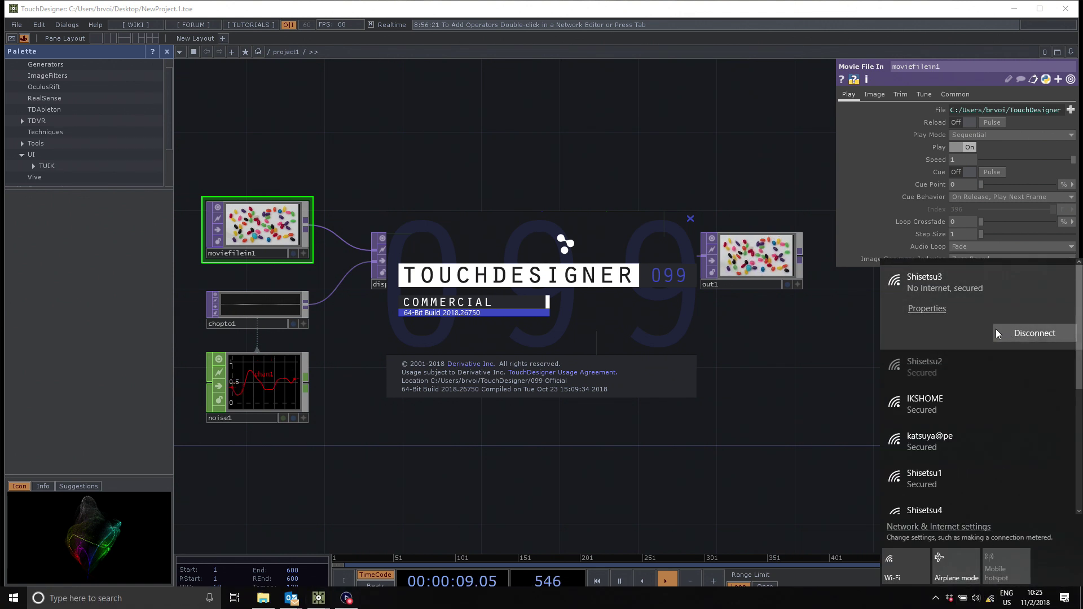
left_click(969, 475)
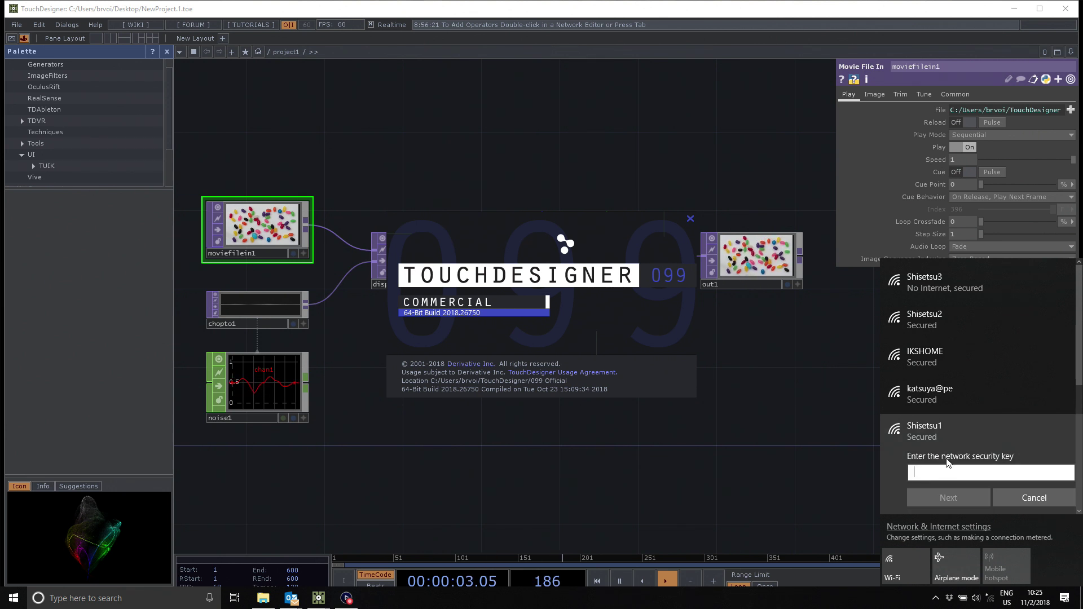
type("••")
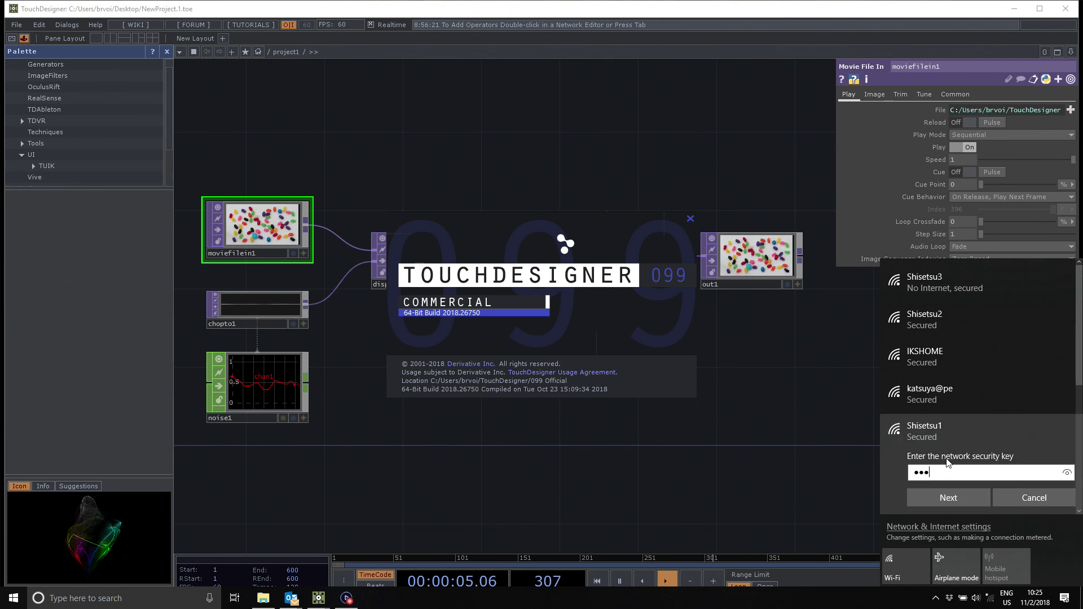
type("••••••")
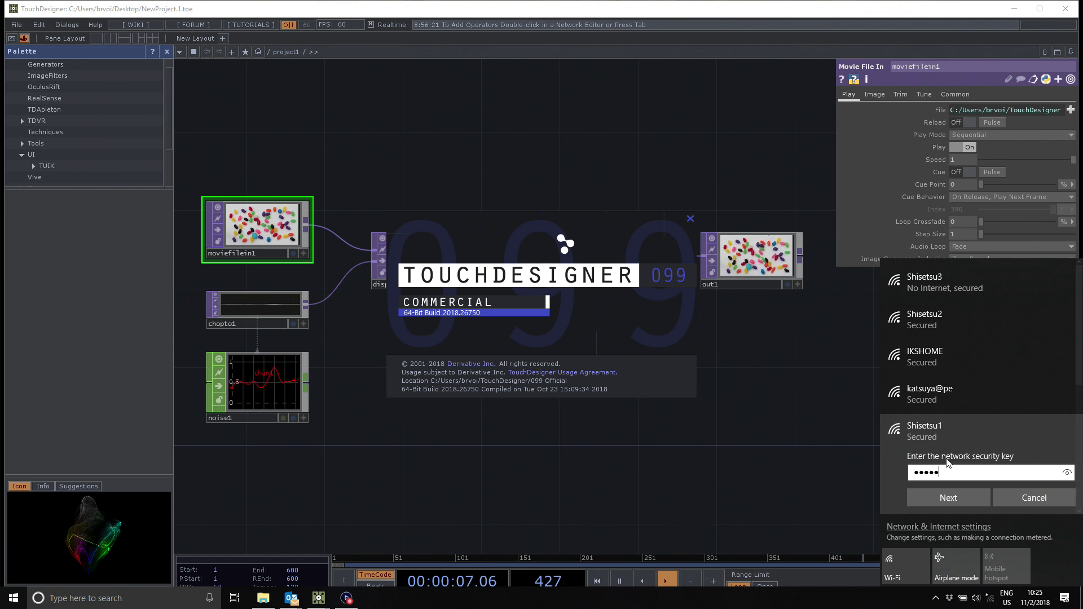
key("Return")
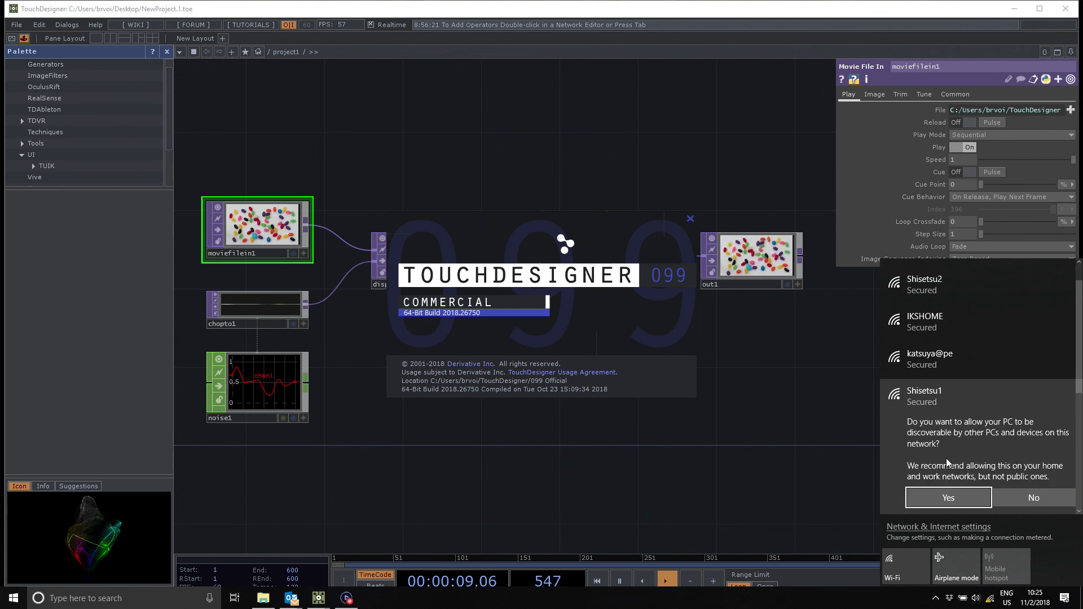
left_click(1022, 496)
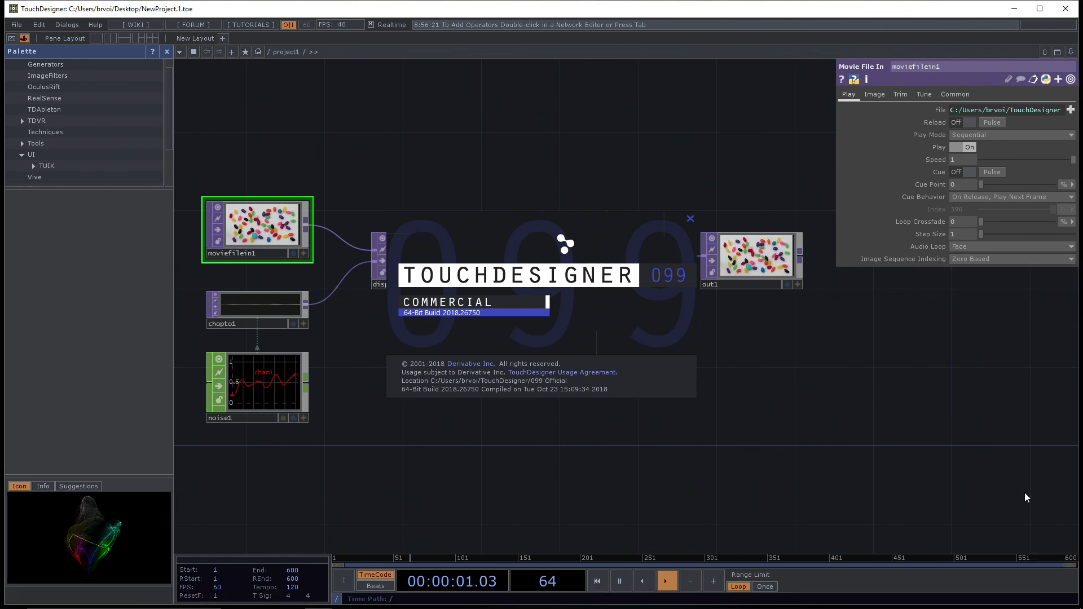
Step: Switch to the Chrome public wireless access page and agree to the free Wi-Fi terms of use
mouse_move(988, 601)
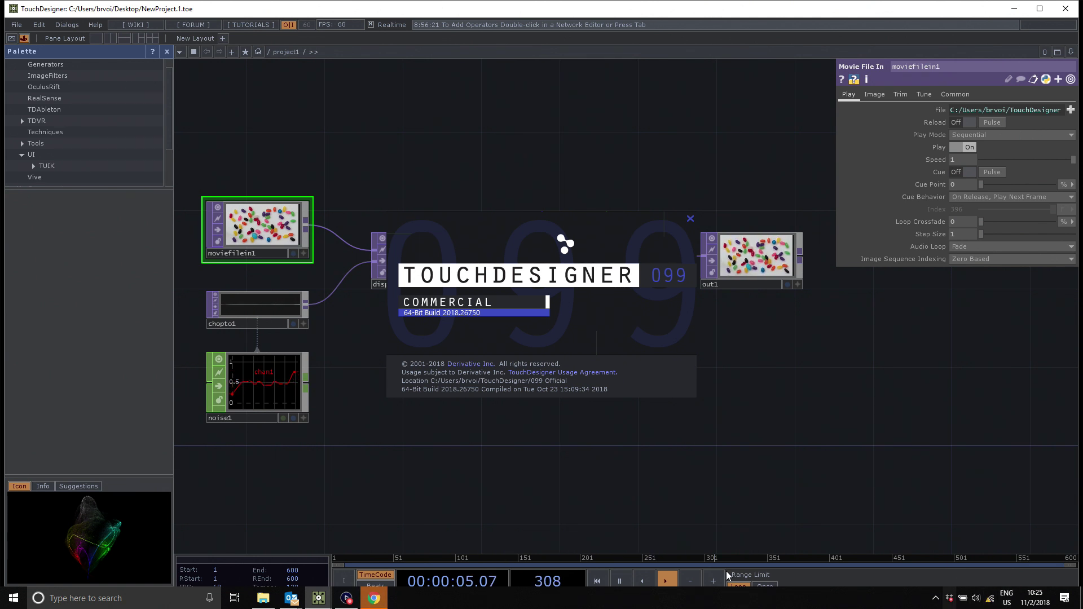
left_click(386, 601)
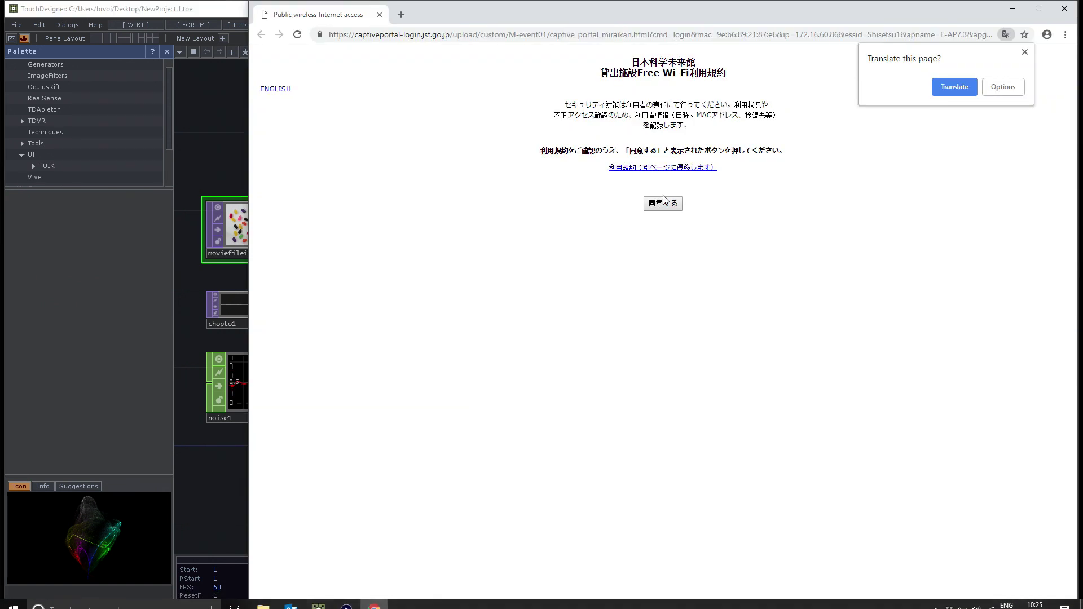
left_click(662, 205)
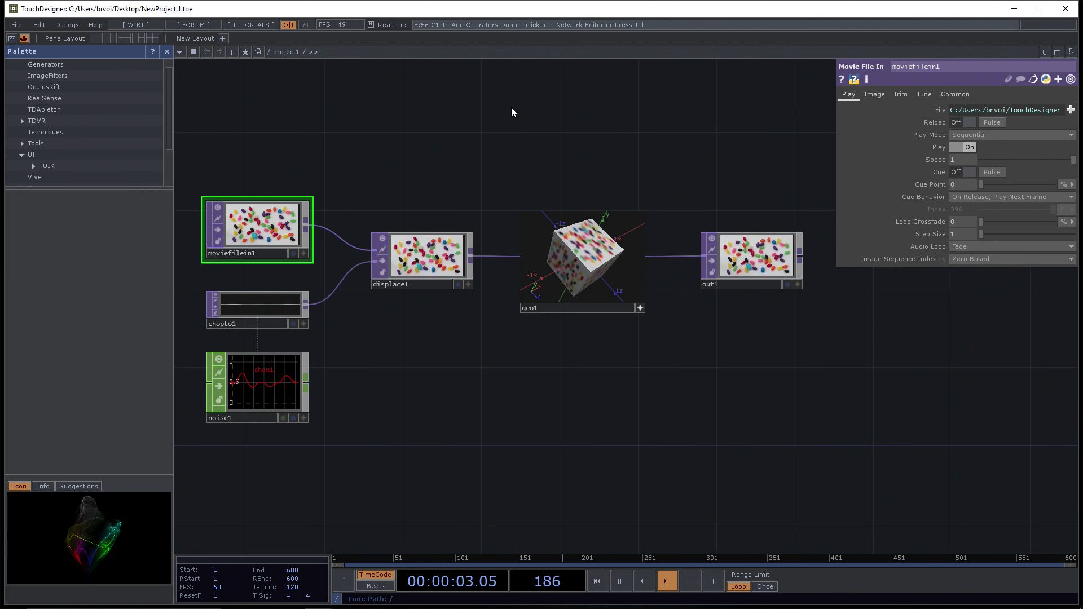
Step: Go up from the project1 network to the project's root network
mouse_move(375, 137)
left_mouse_down()
mouse_move(418, 146)
mouse_move(379, 143)
left_mouse_up()
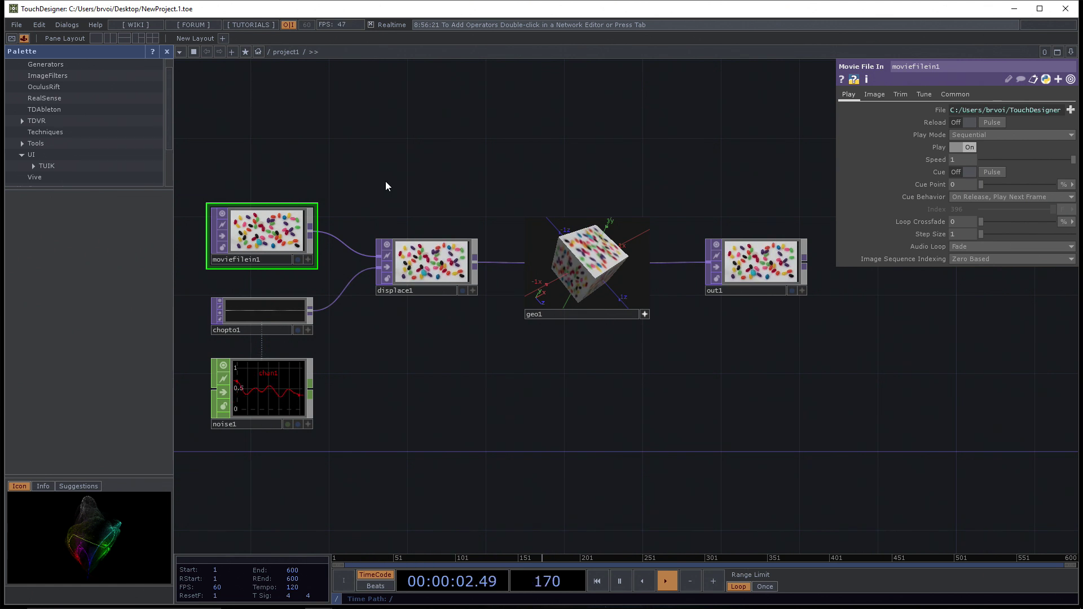
left_click_drag(469, 154, 487, 154)
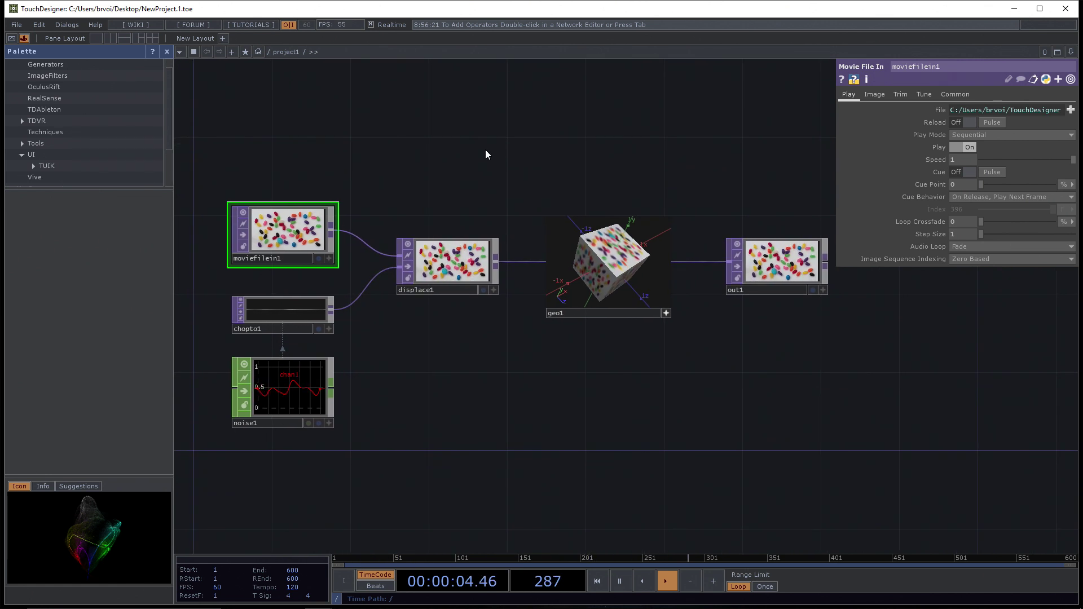
left_click(258, 51)
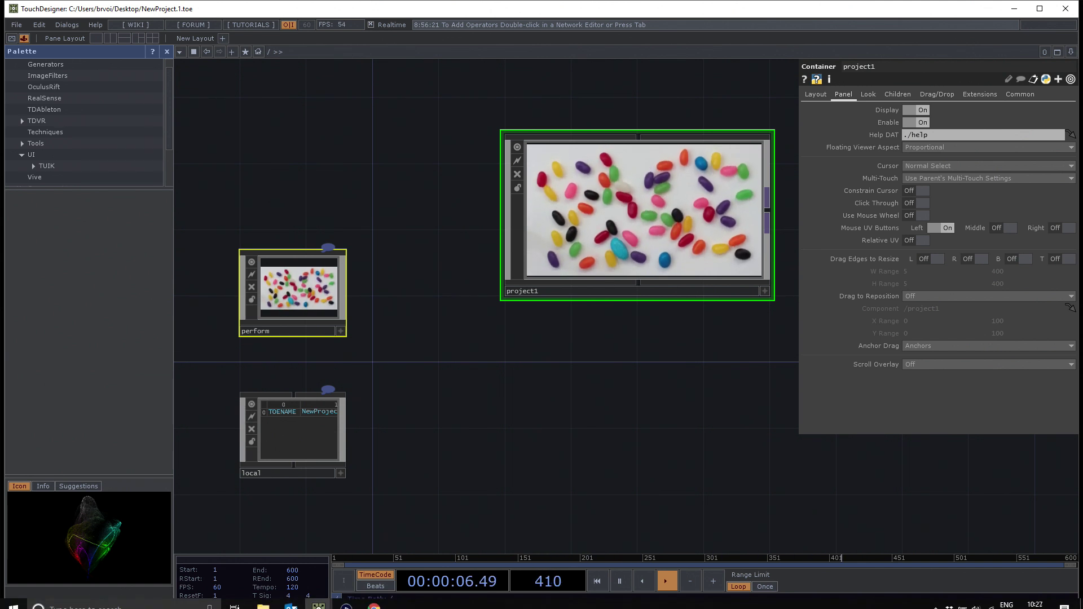
Step: In File Explorer, browse from This PC through drive C: and Users into the user's home folder, and return to TouchDesigner
mouse_move(268, 601)
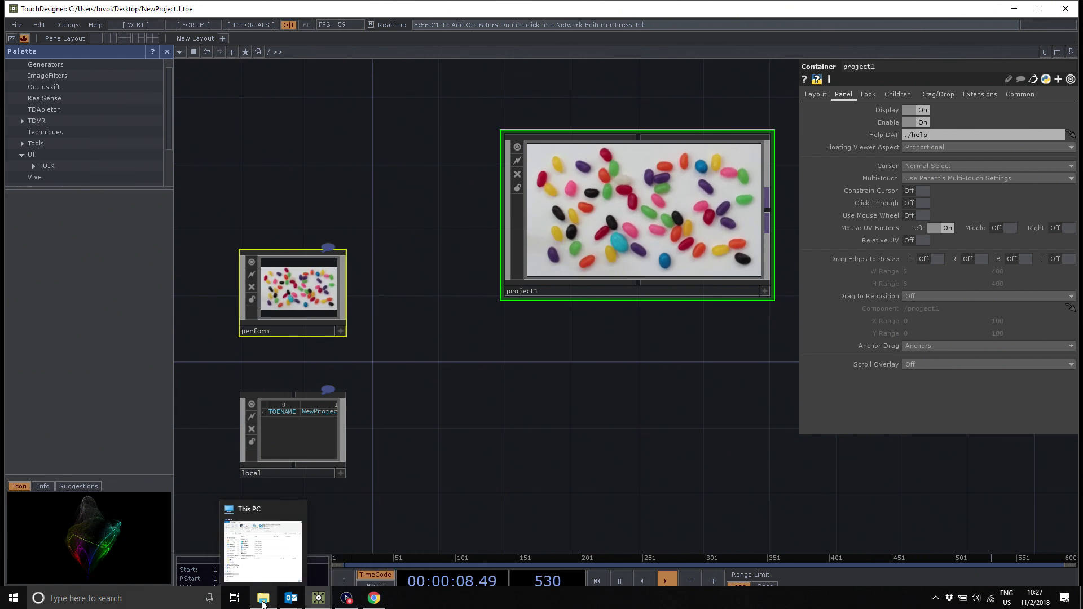
left_click(263, 562)
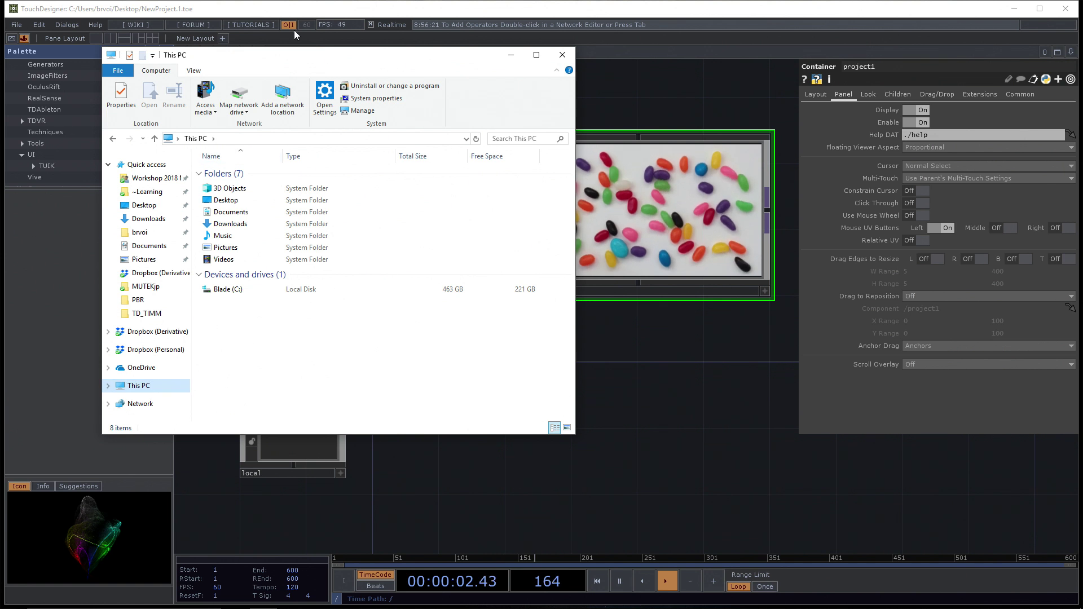
left_click_drag(297, 60, 423, 170)
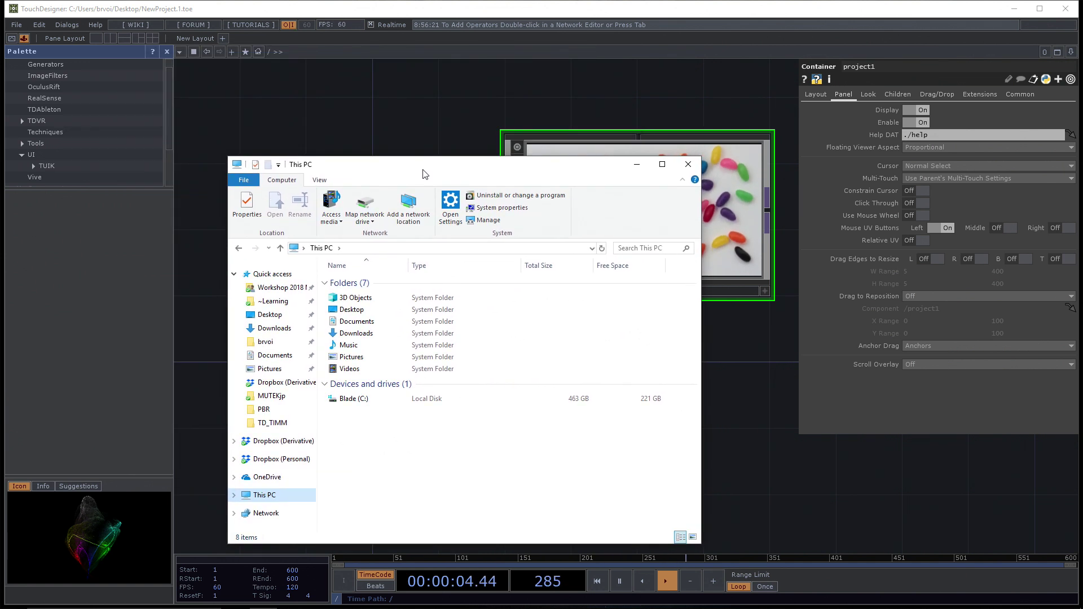
double_click(350, 401)
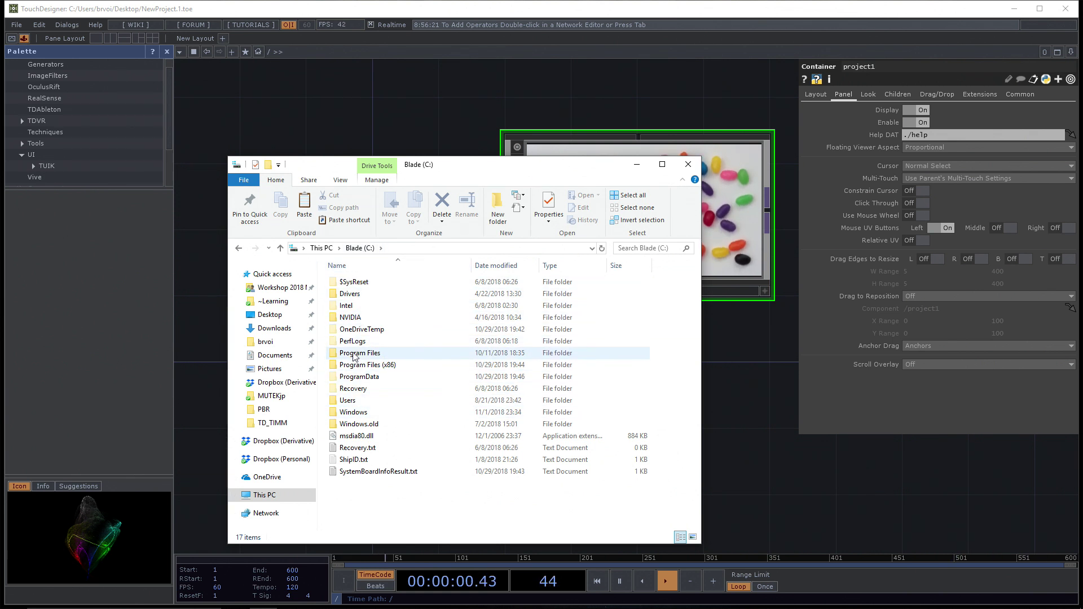
double_click(353, 404)
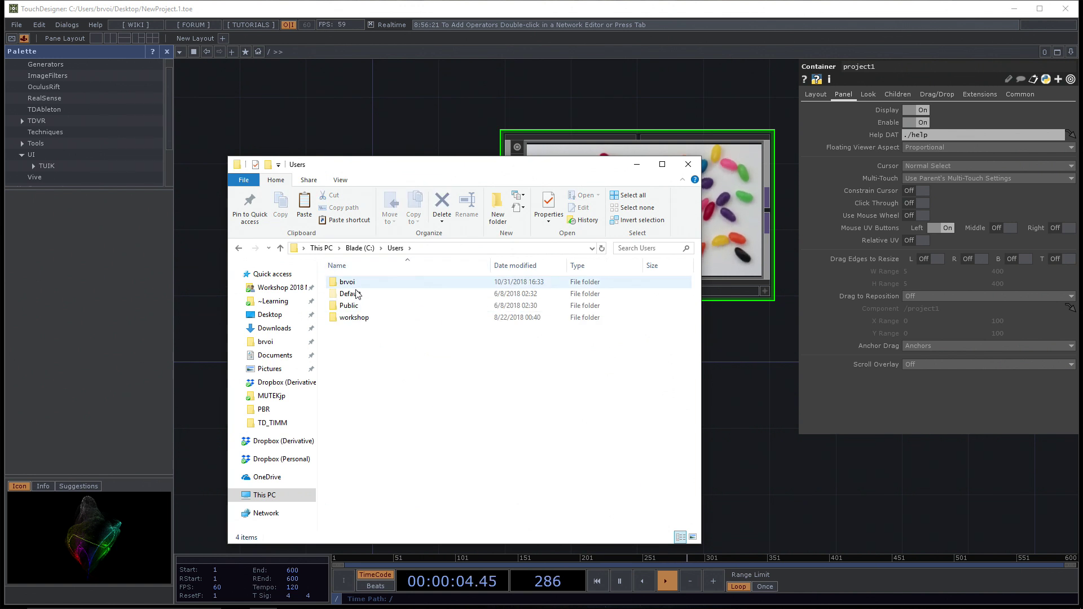
double_click(354, 283)
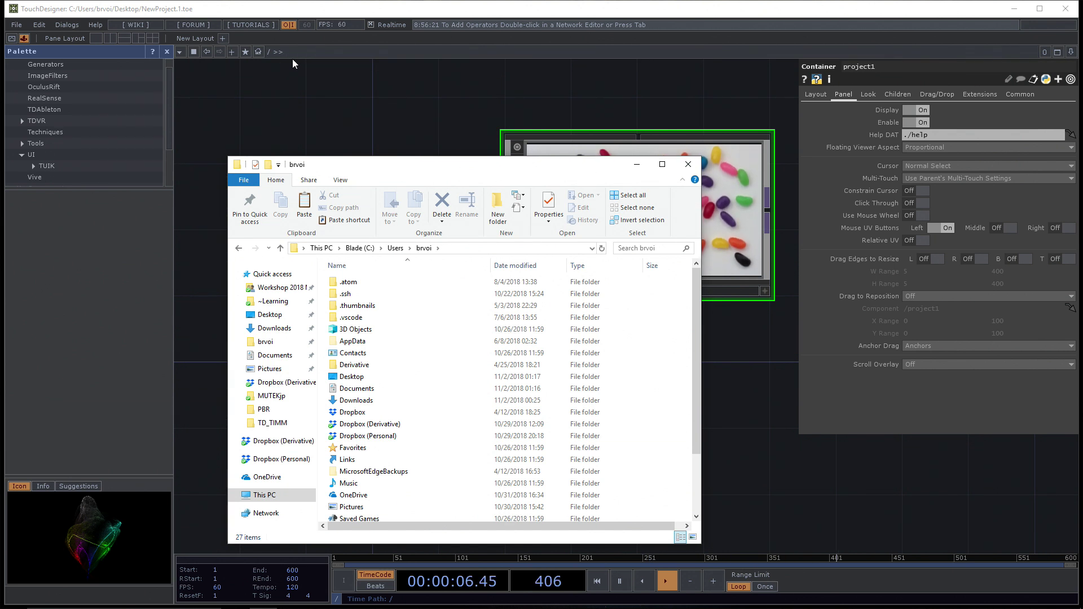
left_click(308, 85)
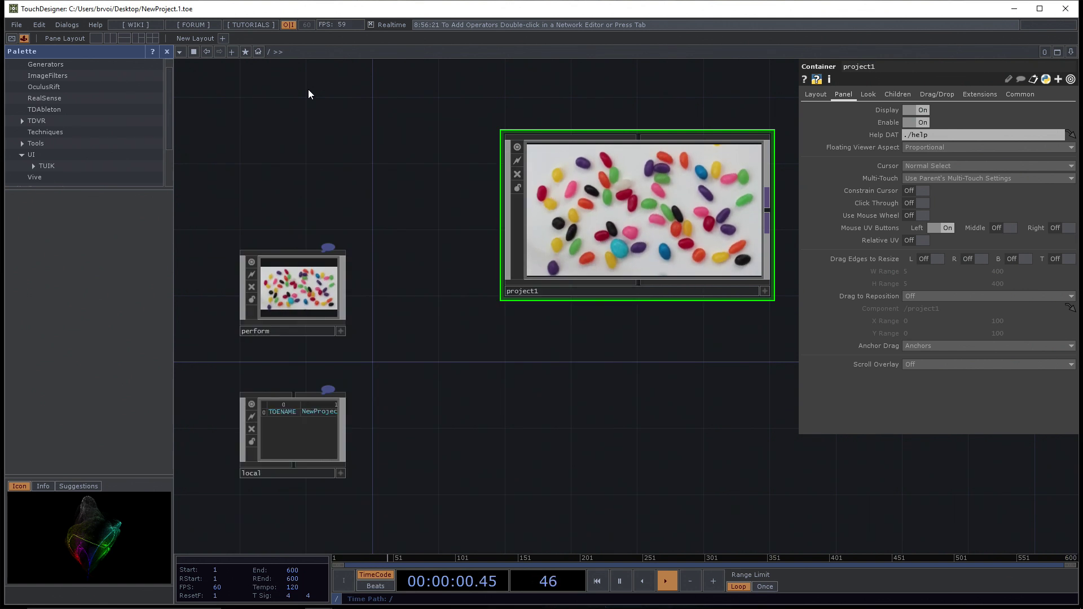
Step: Bring up File Explorer again to view the home folder's path, and return to TouchDesigner
left_click_drag(548, 382, 524, 377)
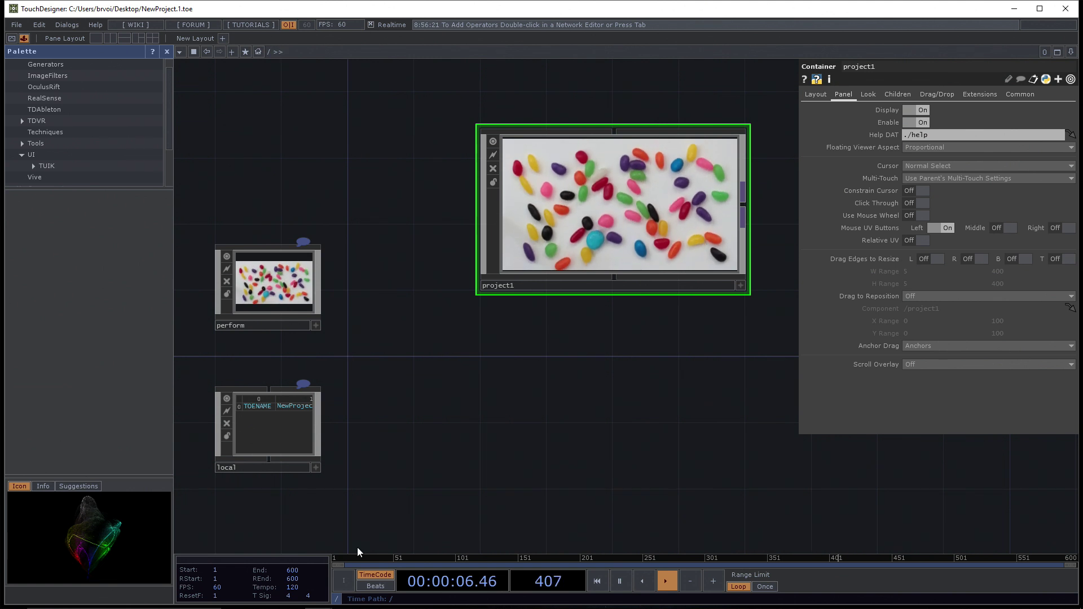
mouse_move(322, 605)
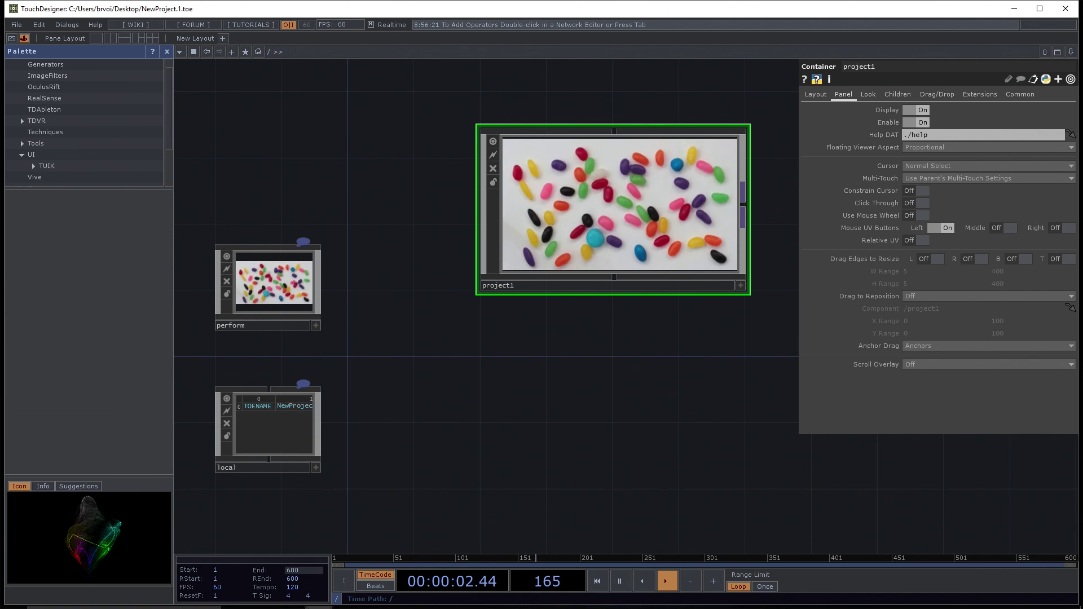
left_click(263, 598)
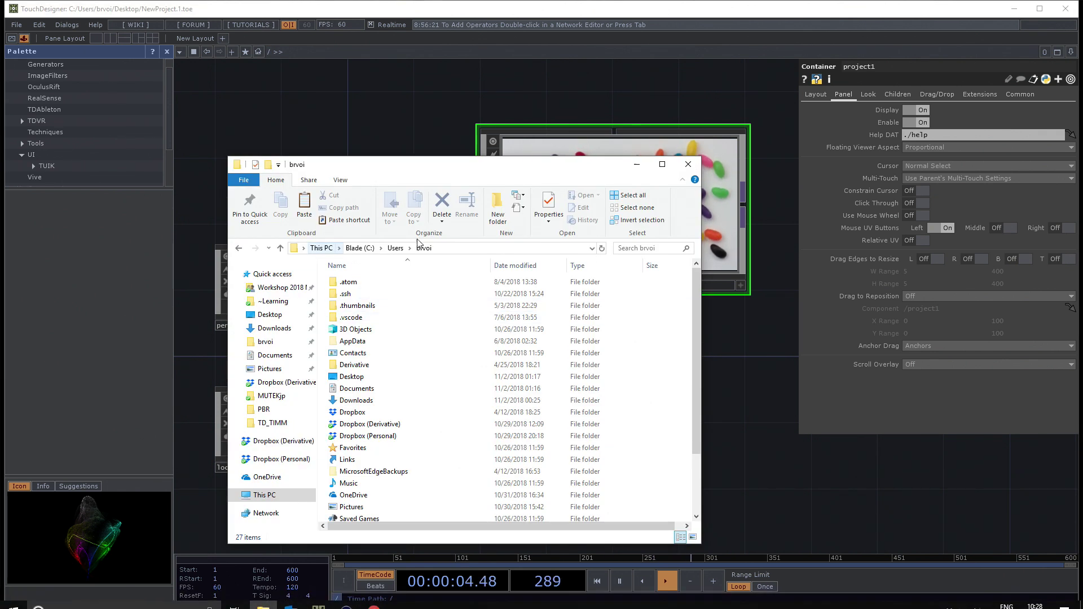
left_click(283, 87)
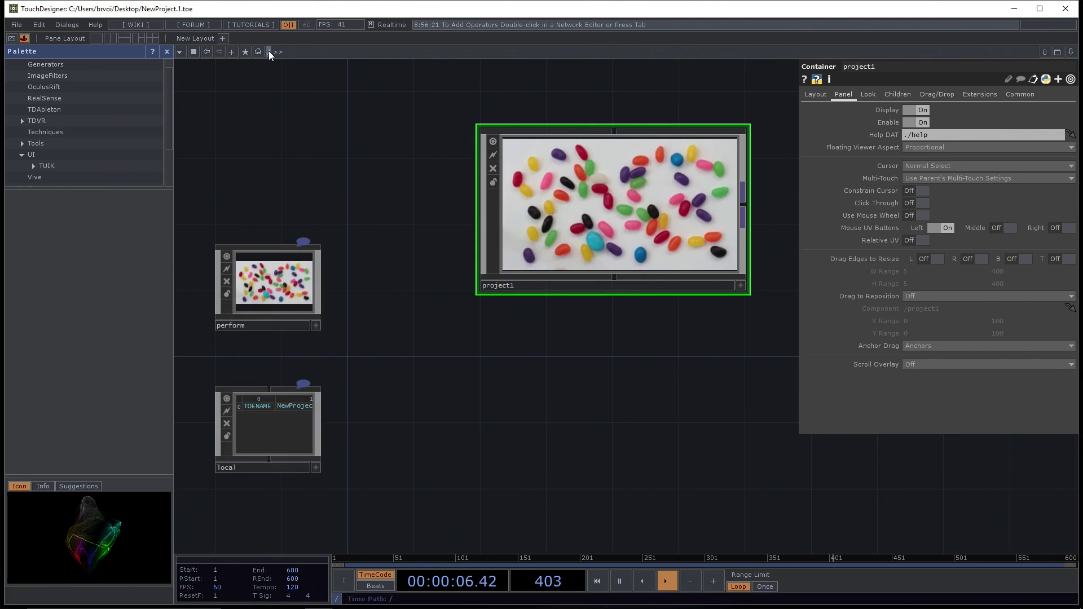
Step: Enter the project1 network by choosing it from the root level of the network path
left_click(268, 50)
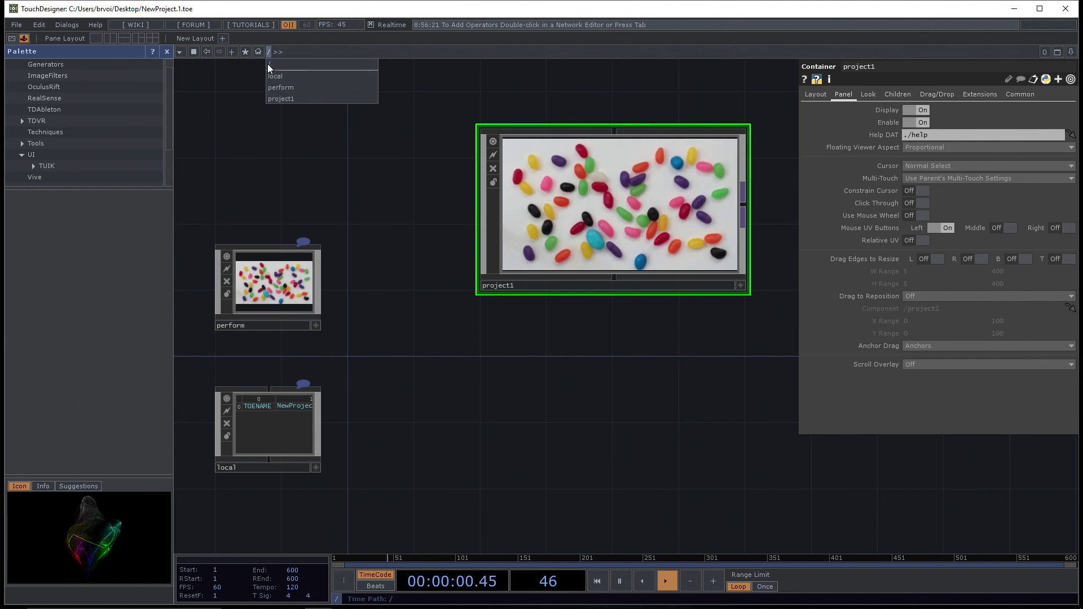
left_click(281, 99)
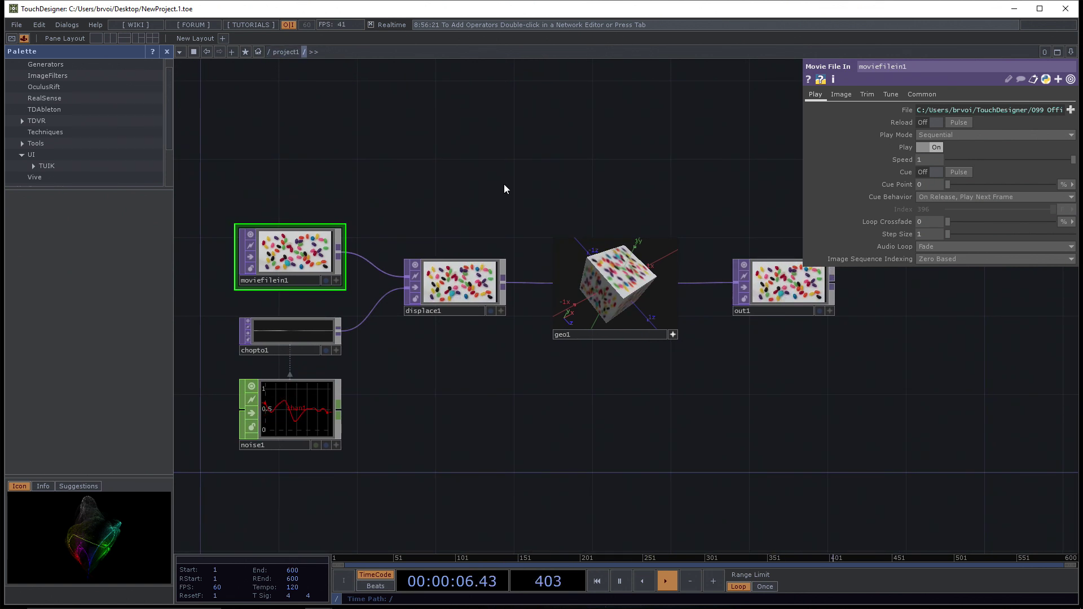
Step: Turn off the active viewer of the geo1 component to expose its node flags, and turn it back on
left_click_drag(507, 184, 495, 155)
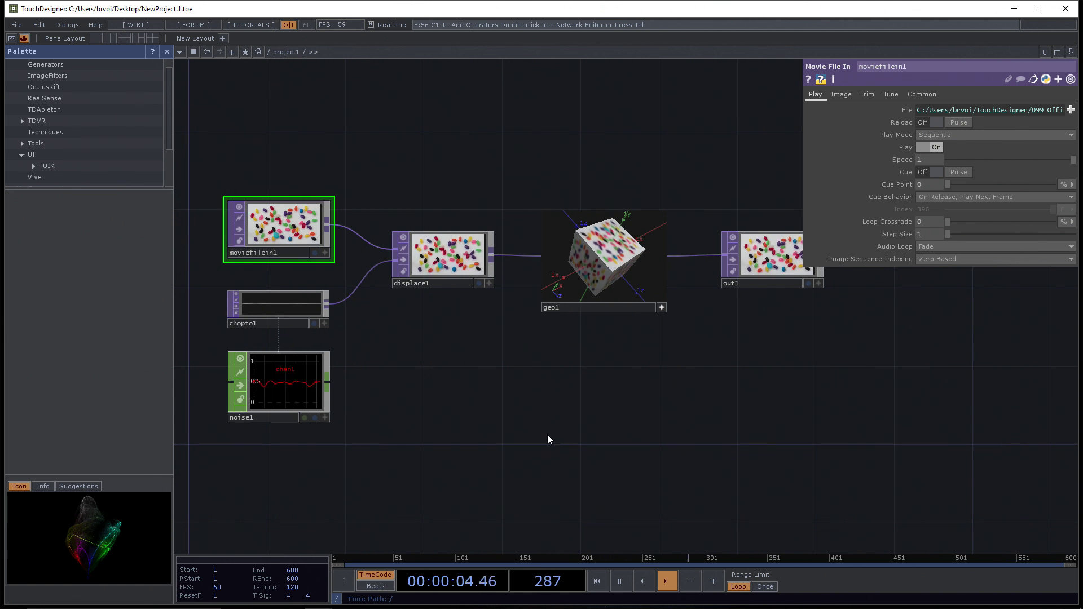
left_click_drag(570, 431, 572, 418)
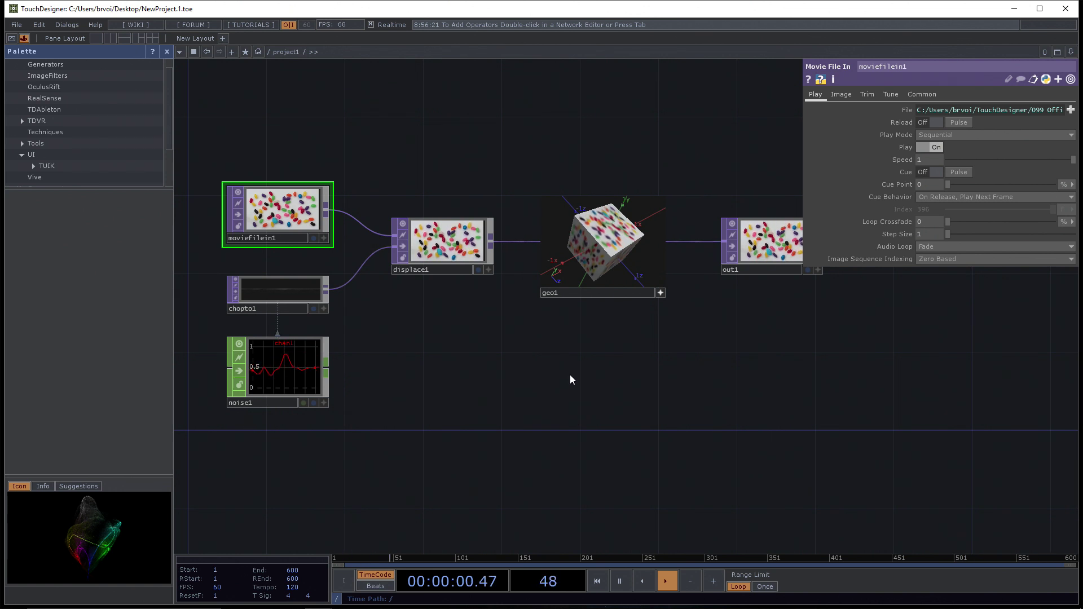
left_click(660, 292)
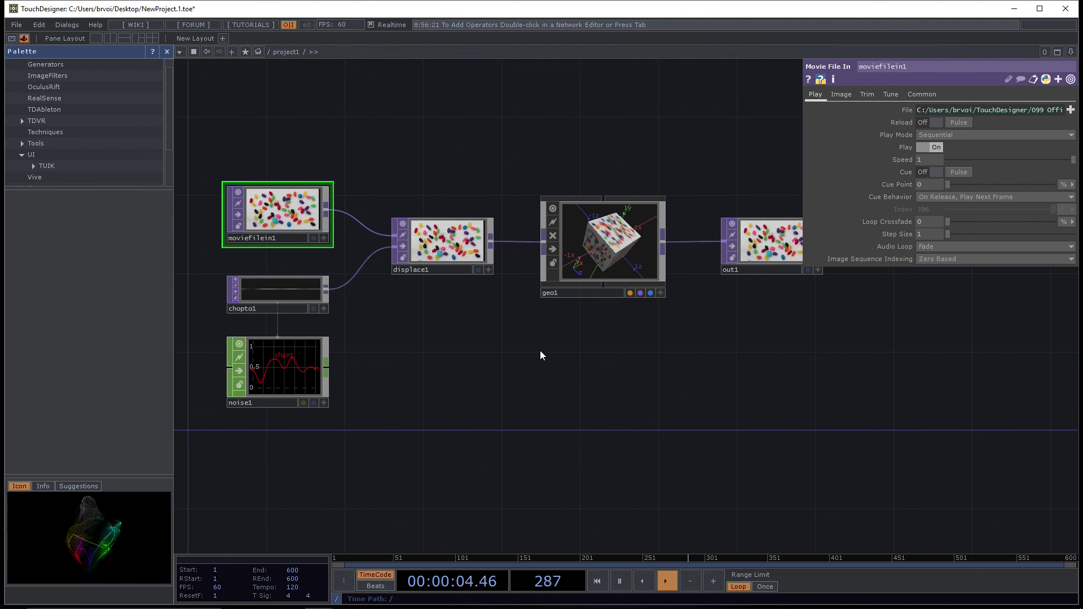
left_click(660, 293)
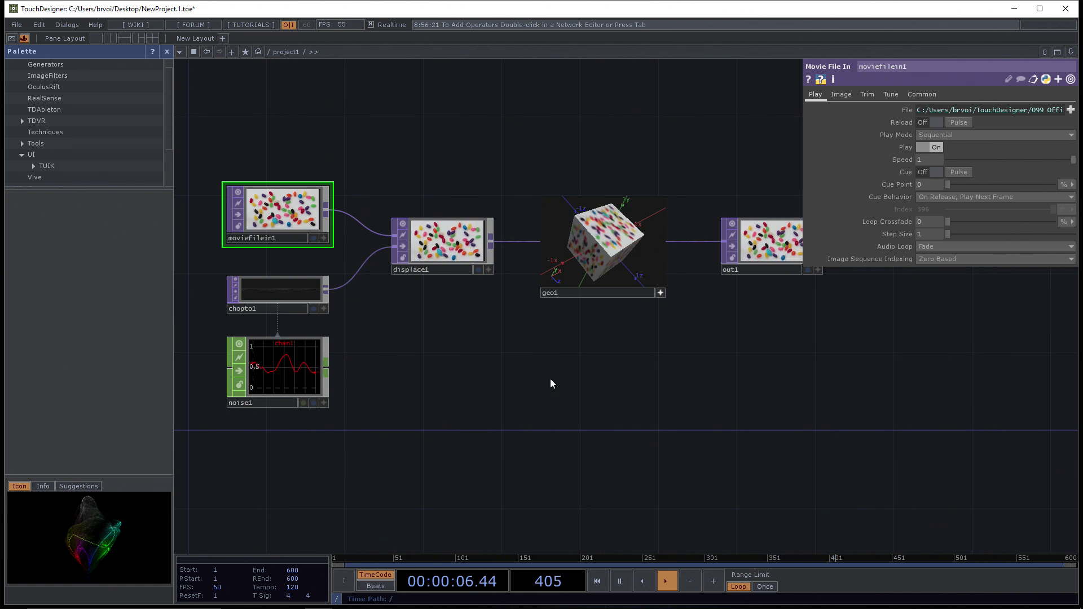
Step: Open the OP Create Dialog, show the COMP family's operators, and close the dialog
key("Tab")
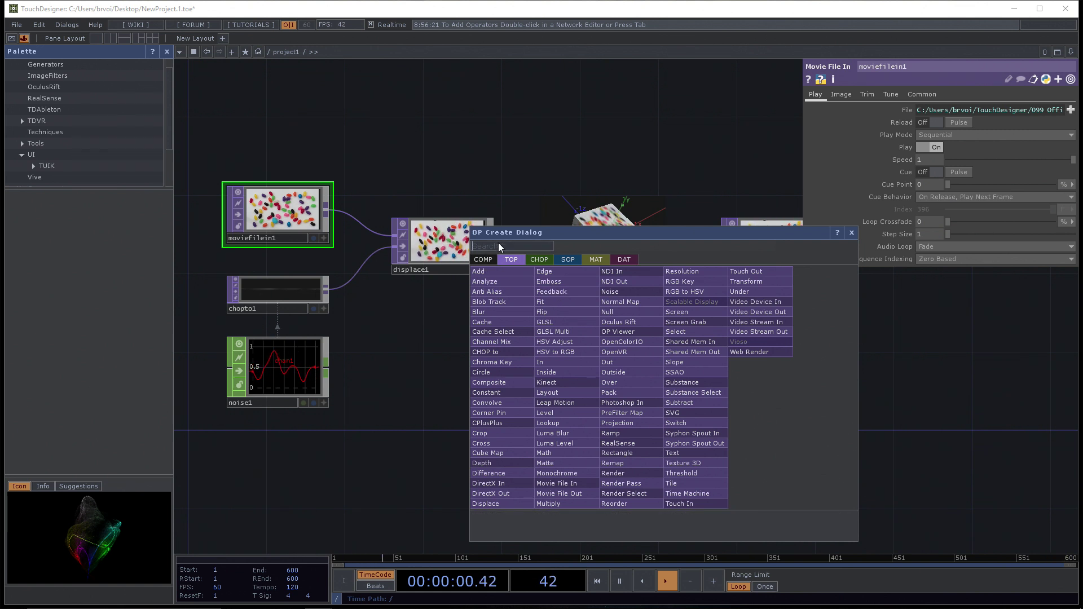
left_click_drag(501, 236, 466, 215)
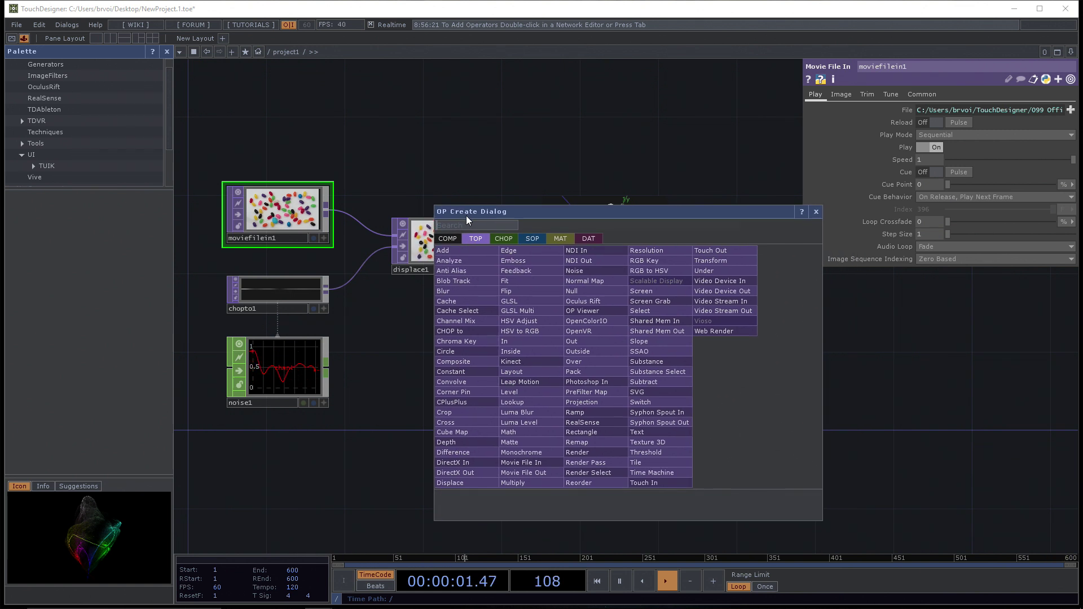
left_click(447, 239)
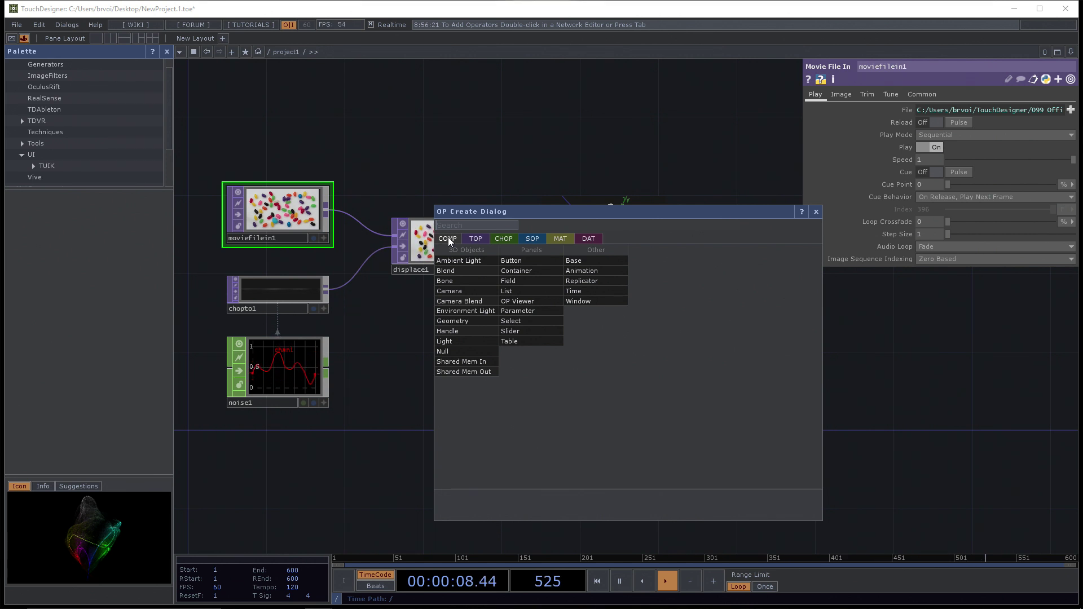
left_click(816, 214)
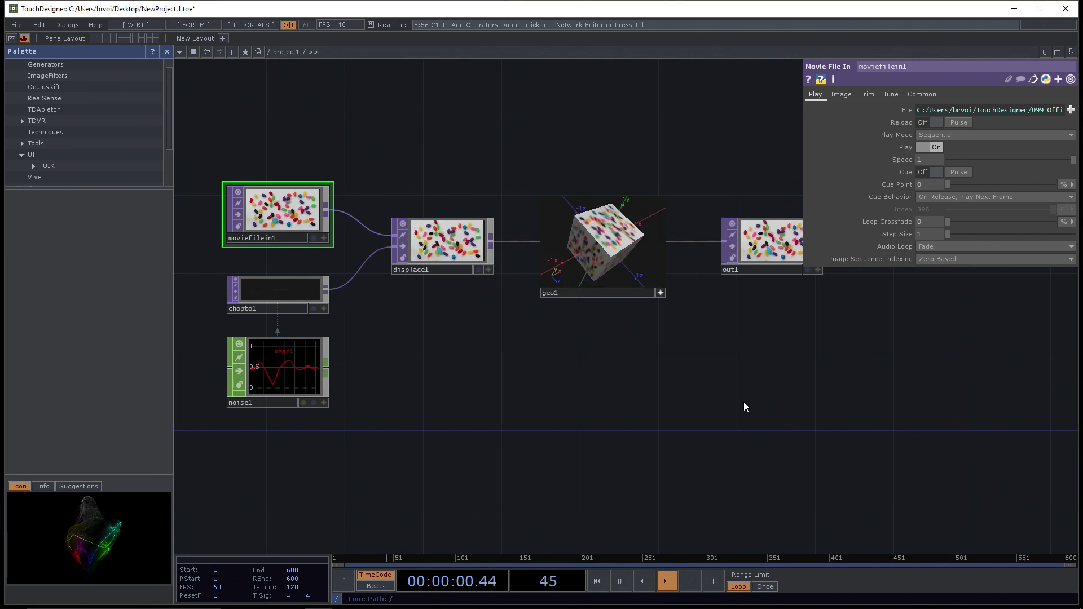
Step: Add a Base component to the project1 network and align it directly below geo1
double_click(744, 401)
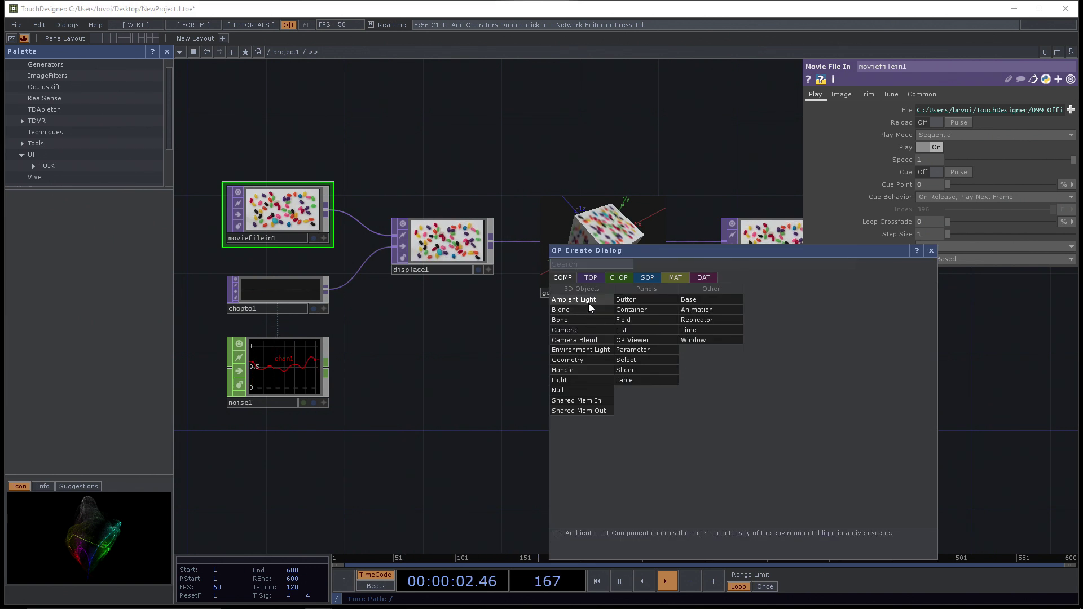
left_click_drag(589, 246, 460, 157)
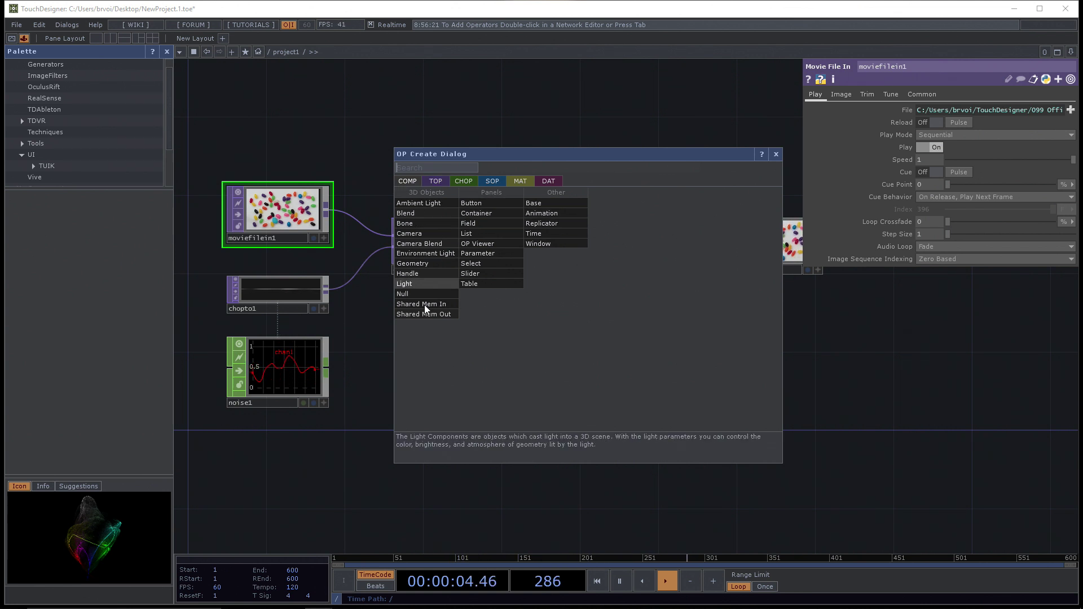
left_click(553, 203)
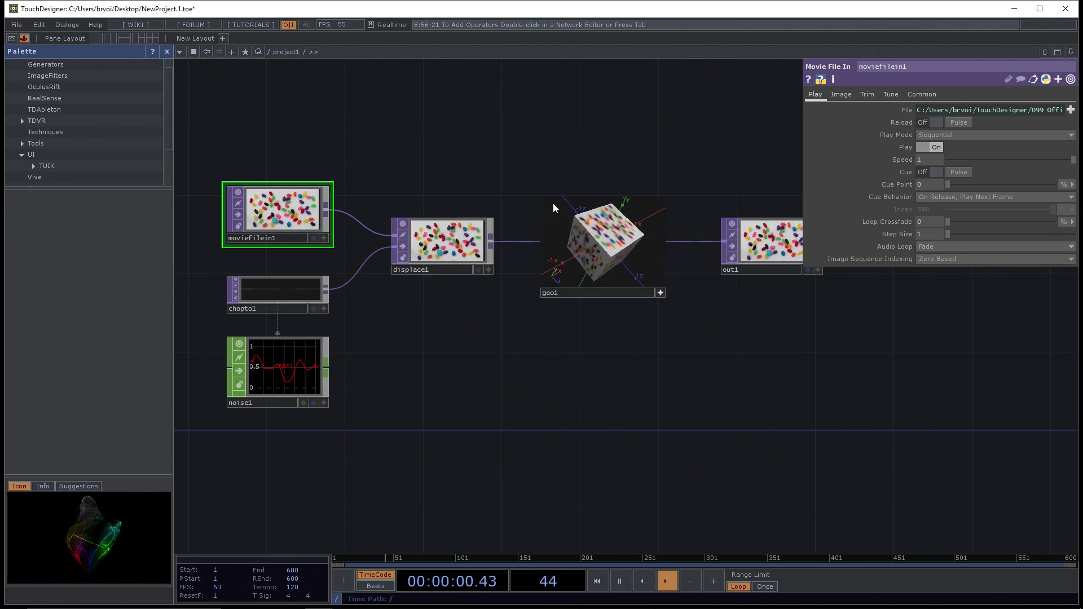
left_click(630, 426)
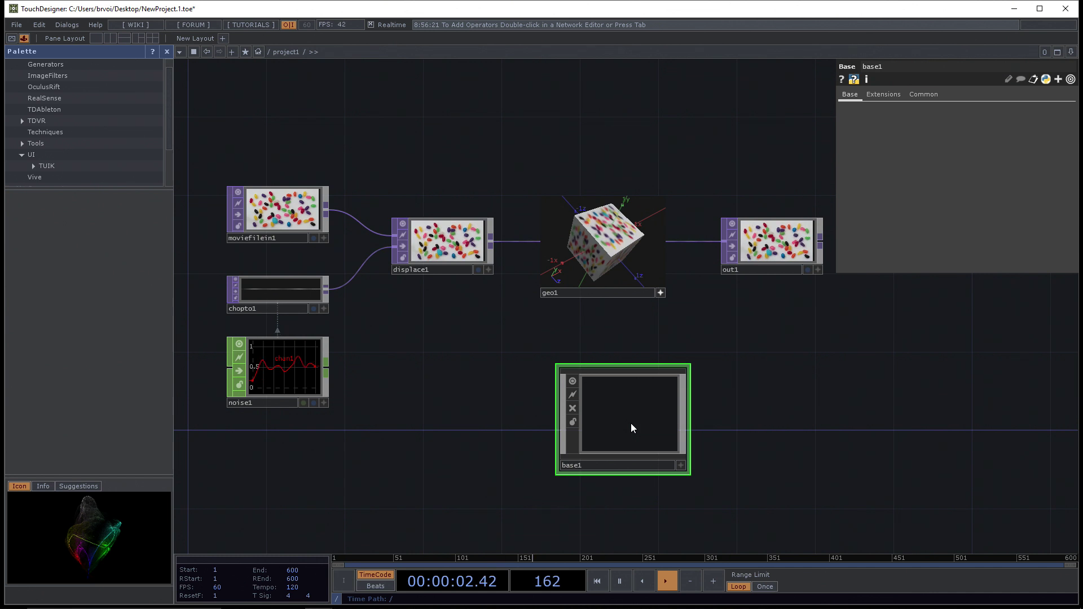
left_click_drag(631, 423, 606, 424)
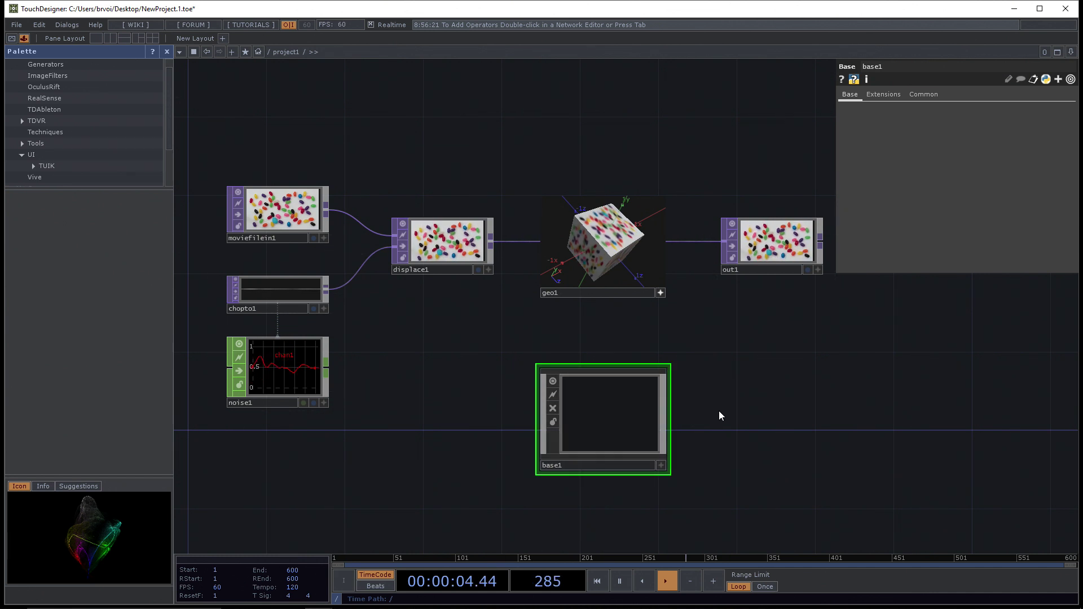
Step: Rename the new Base component below geo1 as network
left_click_drag(718, 416, 703, 367)
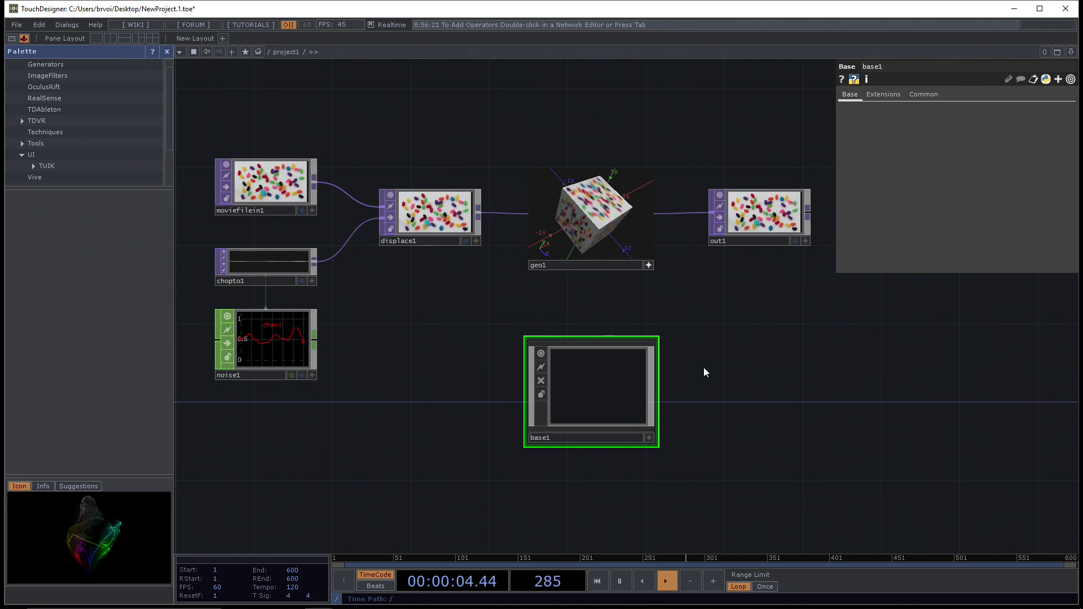
left_click_drag(772, 371, 692, 329)
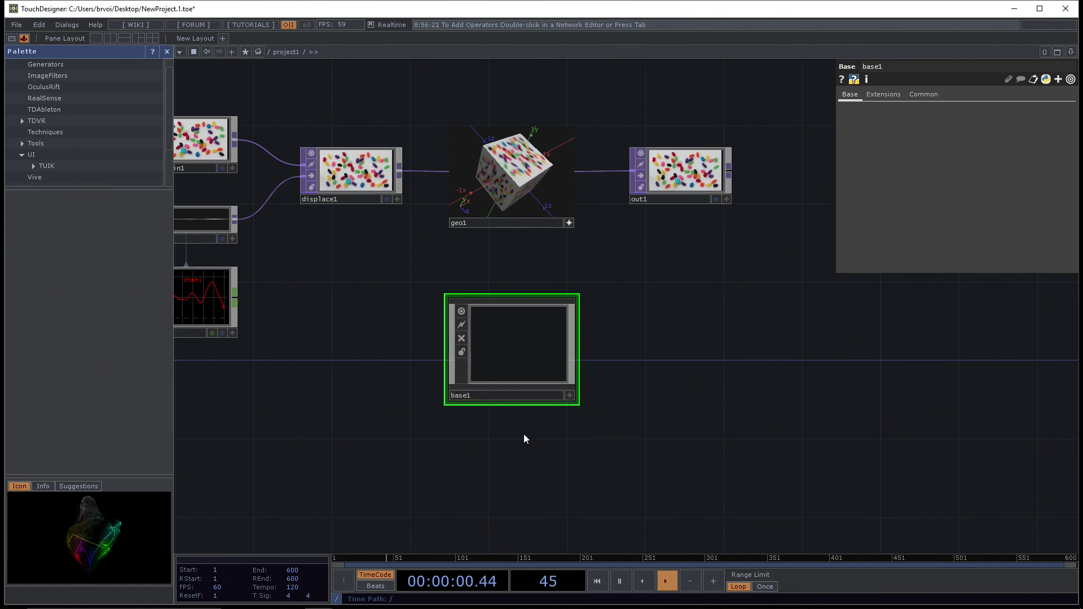
left_click(463, 396)
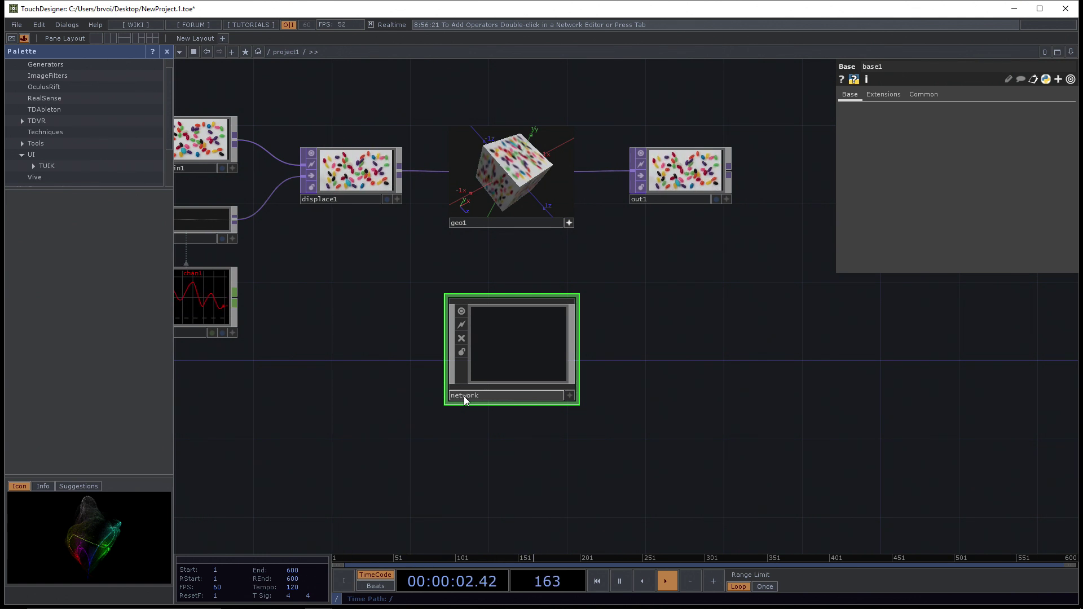
key("Return")
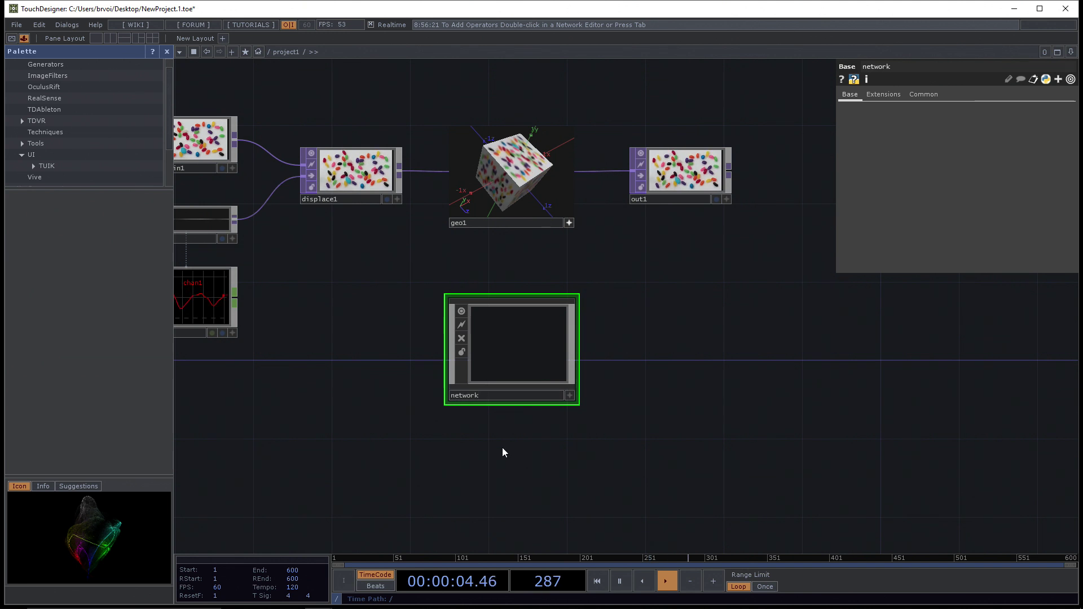
Step: Add a second Base component to the right of the network component and name it ui
left_click_drag(527, 449, 504, 443)
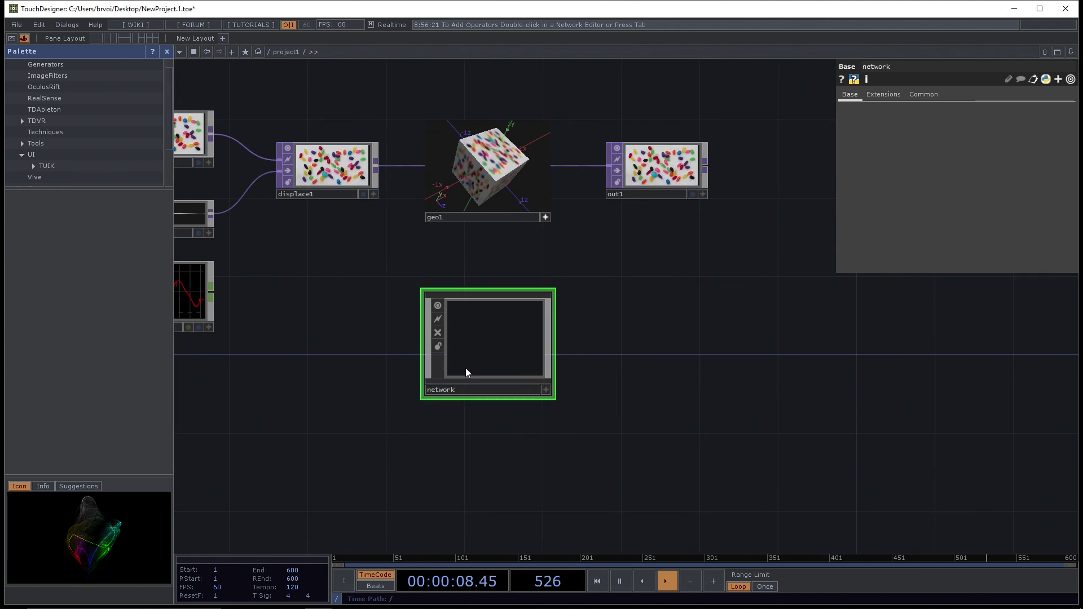
left_click_drag(649, 424, 563, 416)
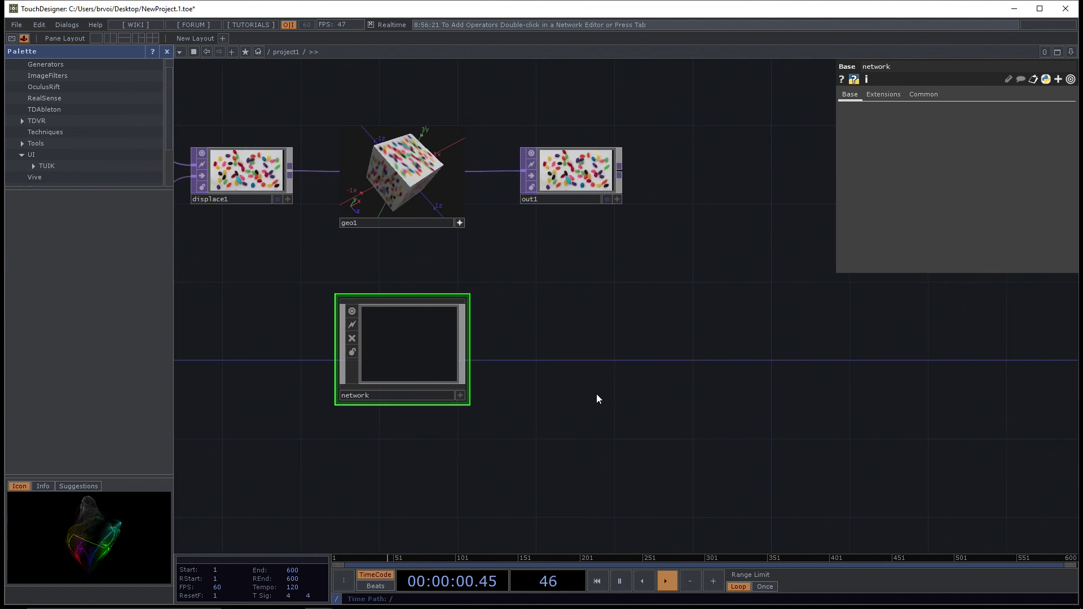
key("Tab")
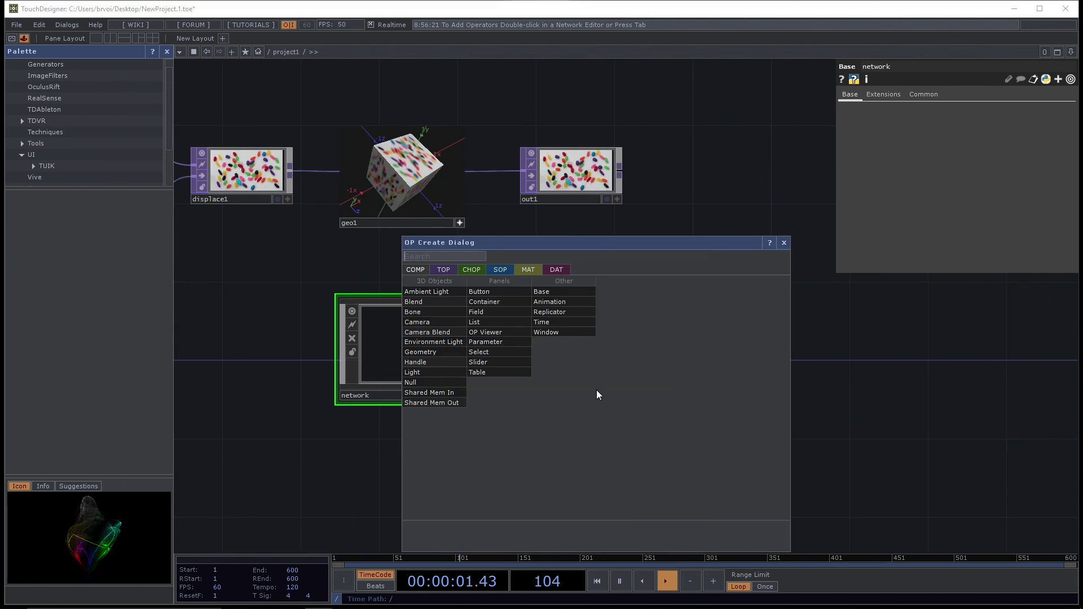
left_click(565, 291)
left_click(606, 348)
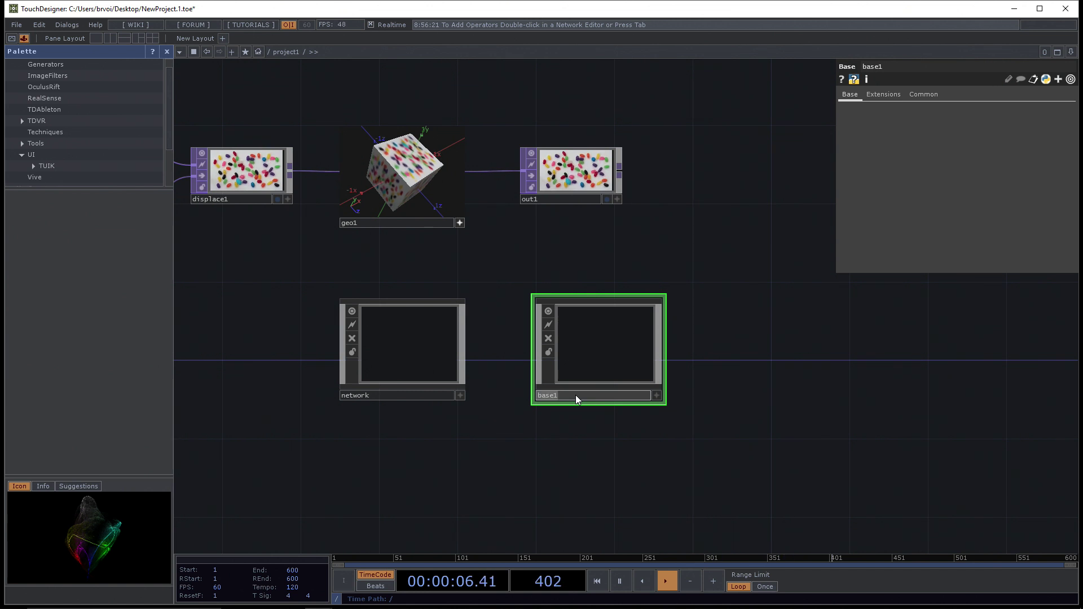
type("UI")
key("Return")
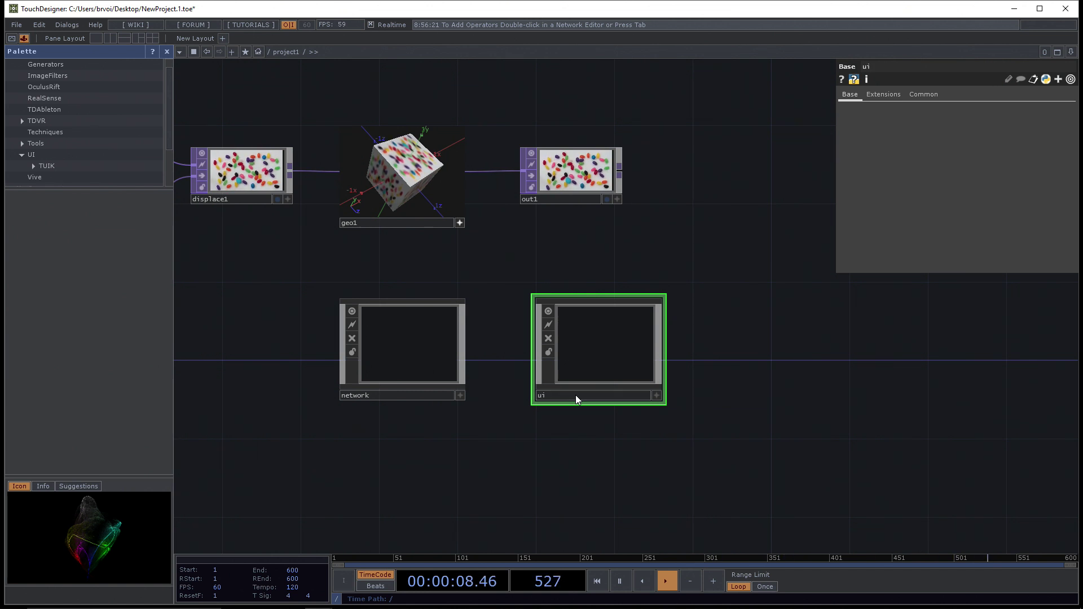
Step: Select the network component, go inside its empty network, and return to project1 through the network path
left_click_drag(474, 489, 566, 493)
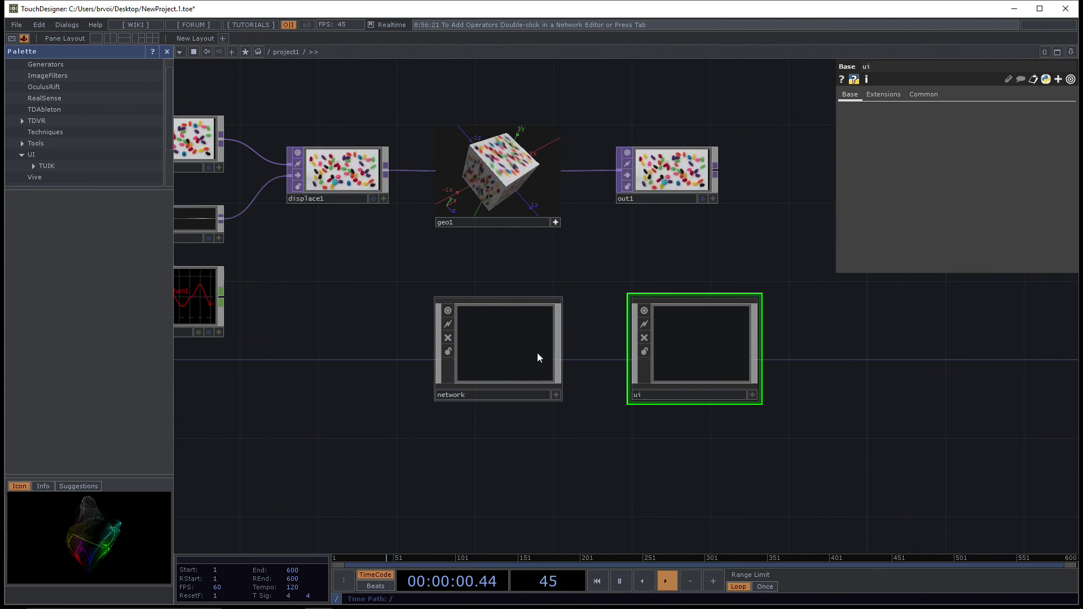
left_click(506, 306)
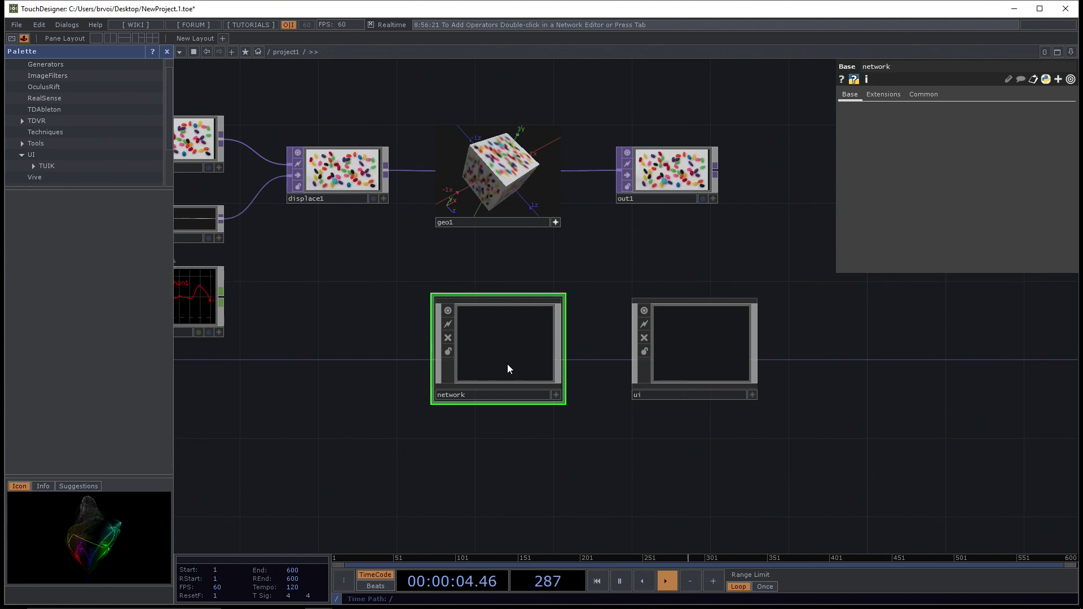
left_click_drag(325, 314, 366, 326)
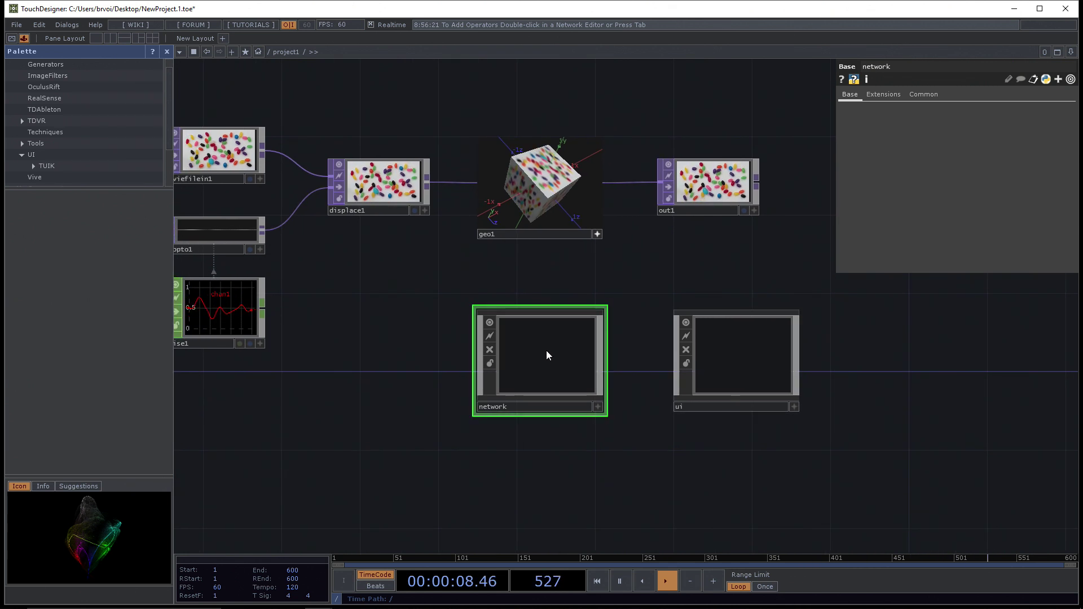
key("i")
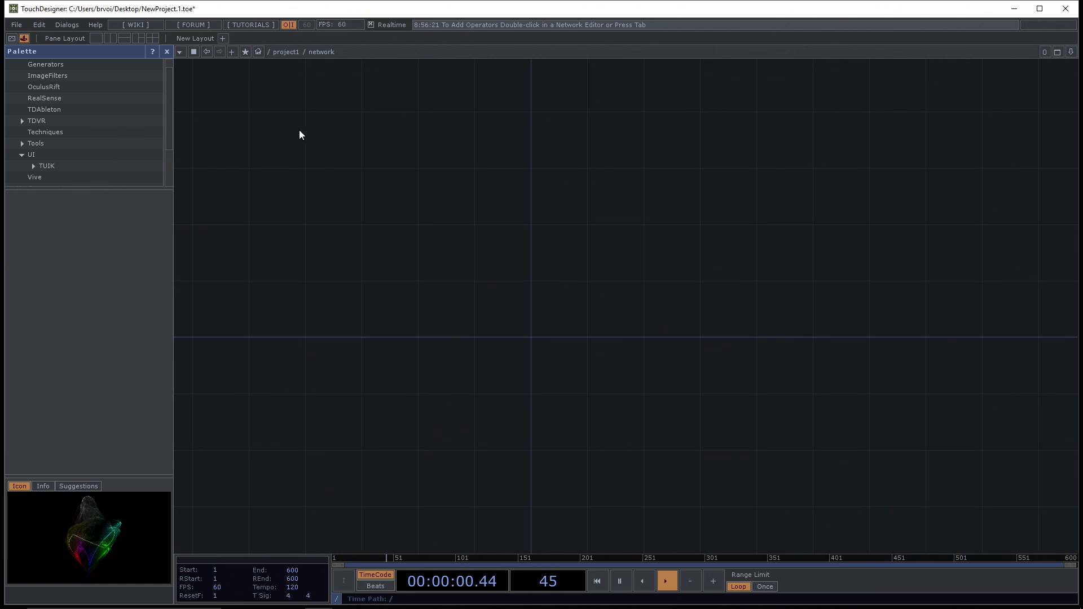
left_click(290, 52)
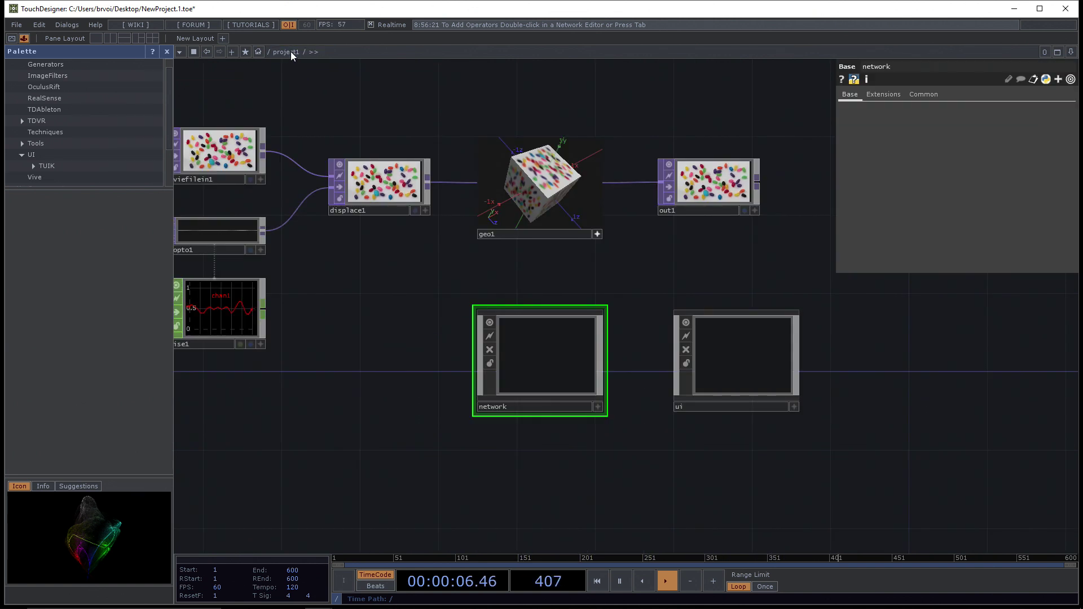
Step: Enter the network component by choosing it from project1's child list in the network path, and go back up to project1
left_click(302, 52)
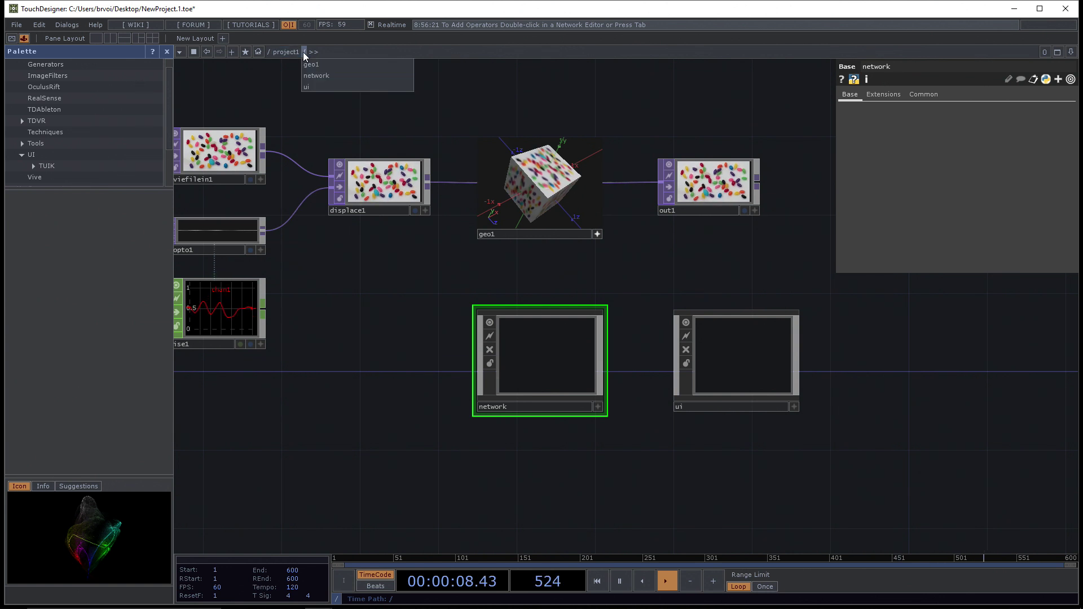
left_click(329, 76)
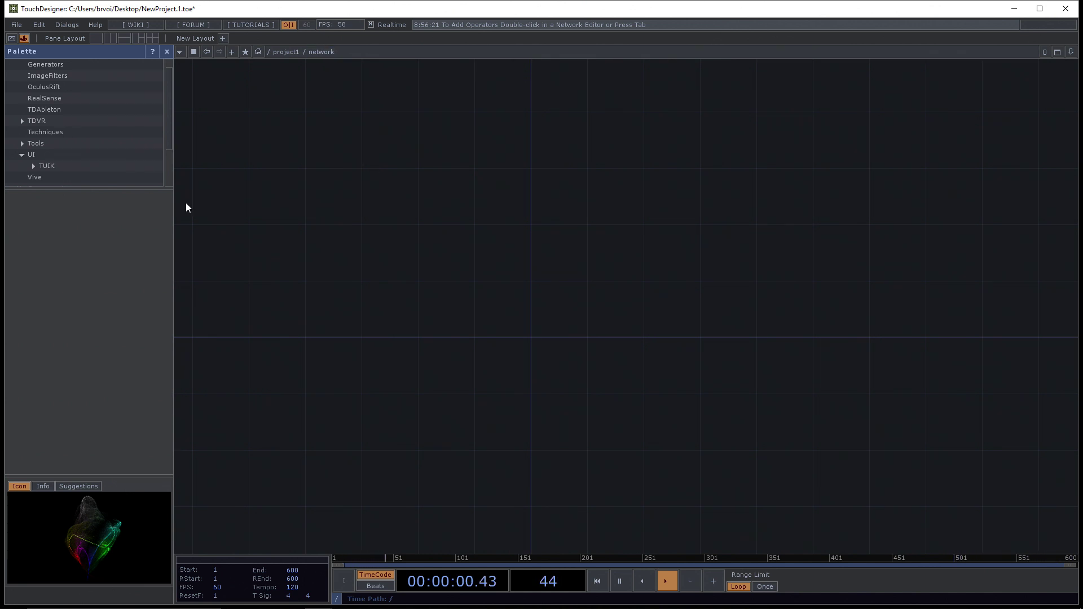
left_click(303, 53)
key("u")
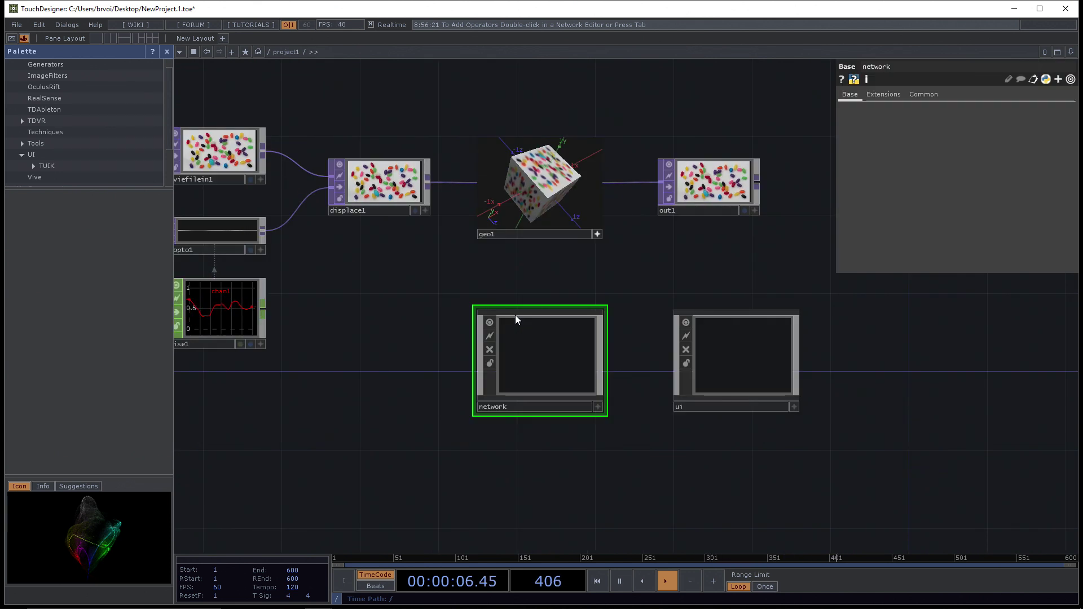
Step: Go up to the root level, descend through project1 into the network component, and come back up to project1
key("u")
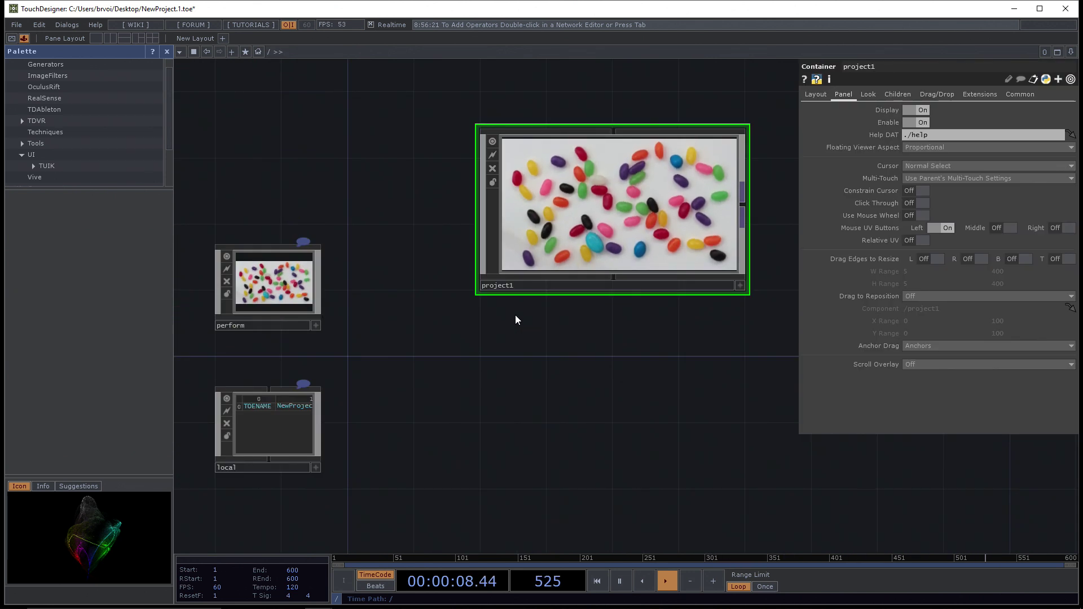
key("i")
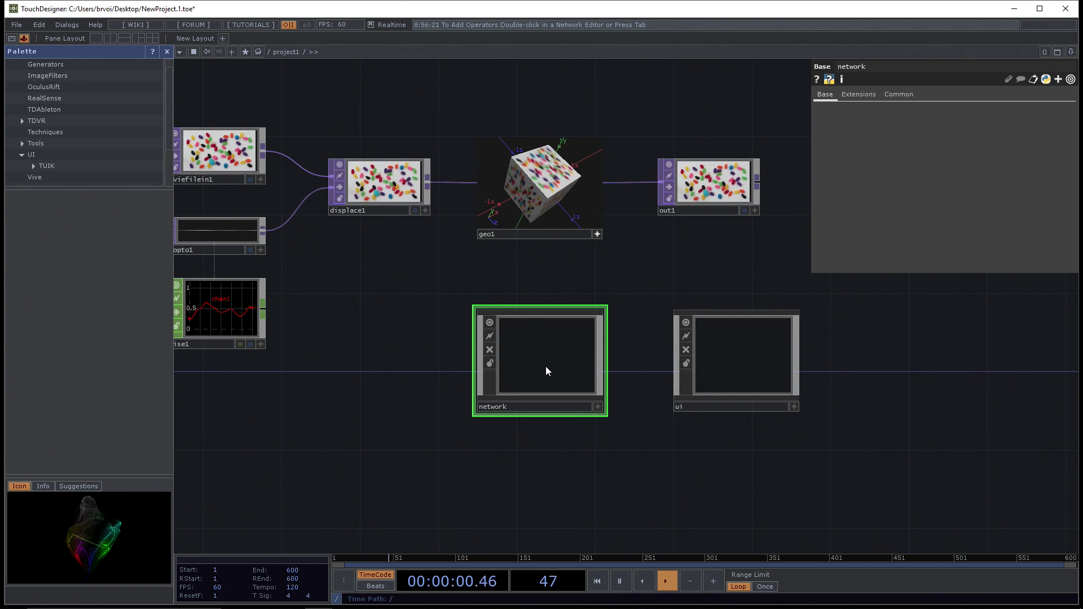
key("i")
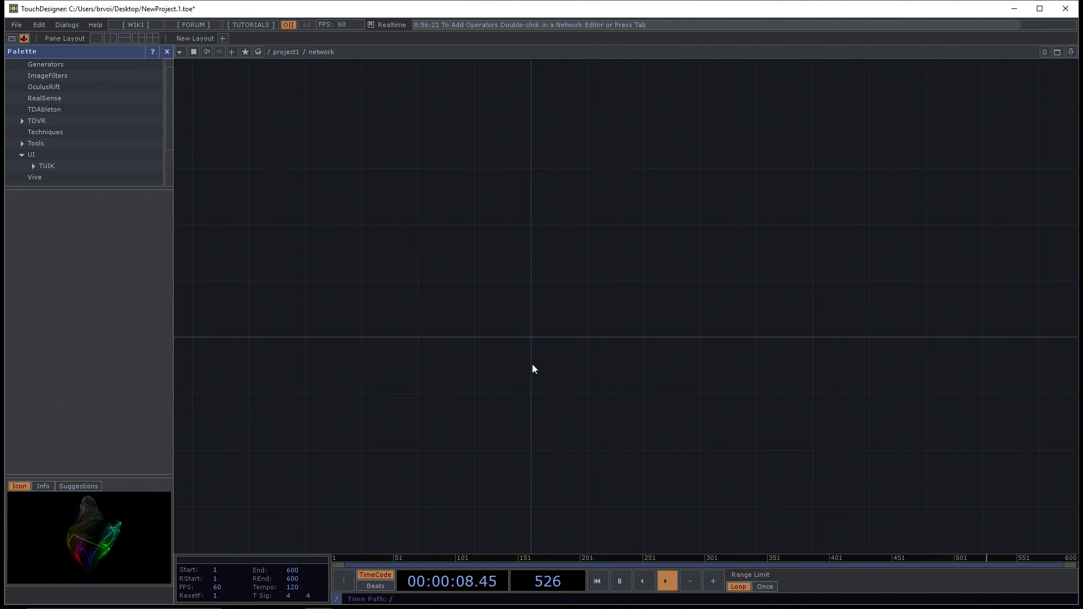
key("u")
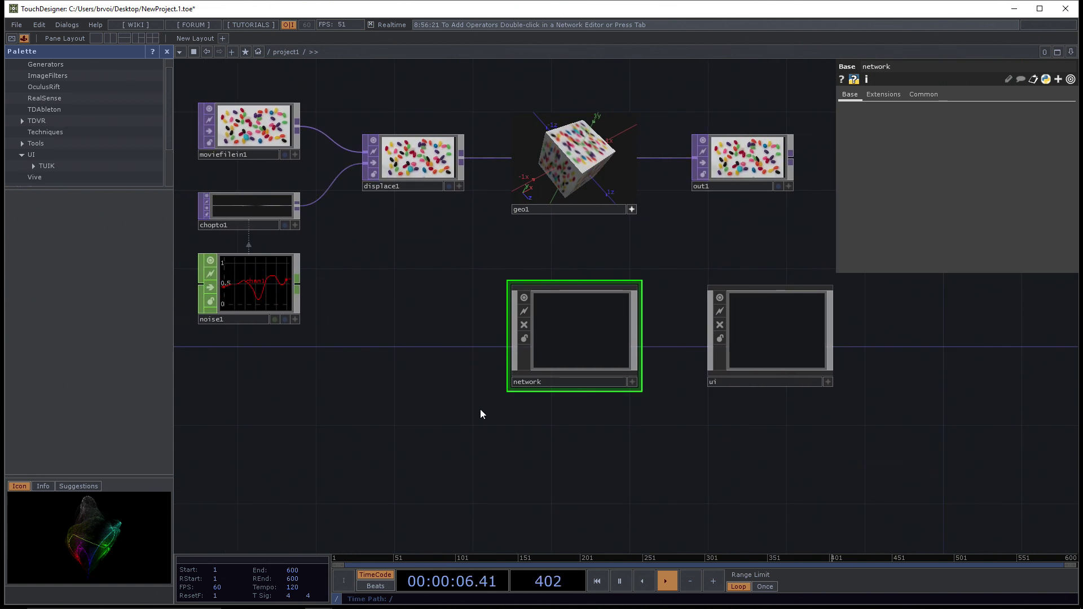
left_click_drag(474, 377, 471, 388)
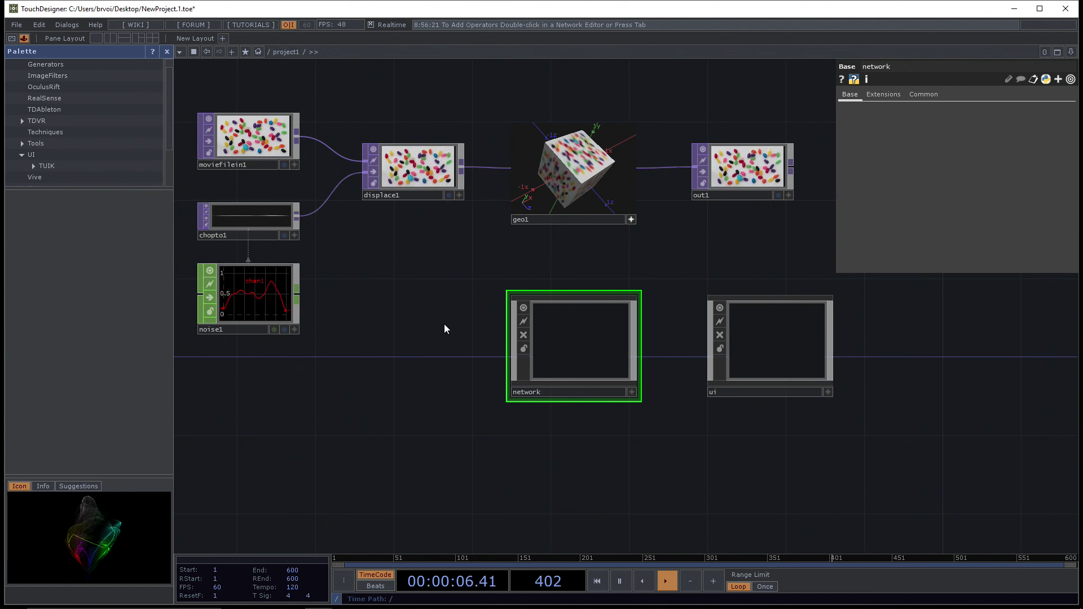
left_click_drag(431, 394, 425, 402)
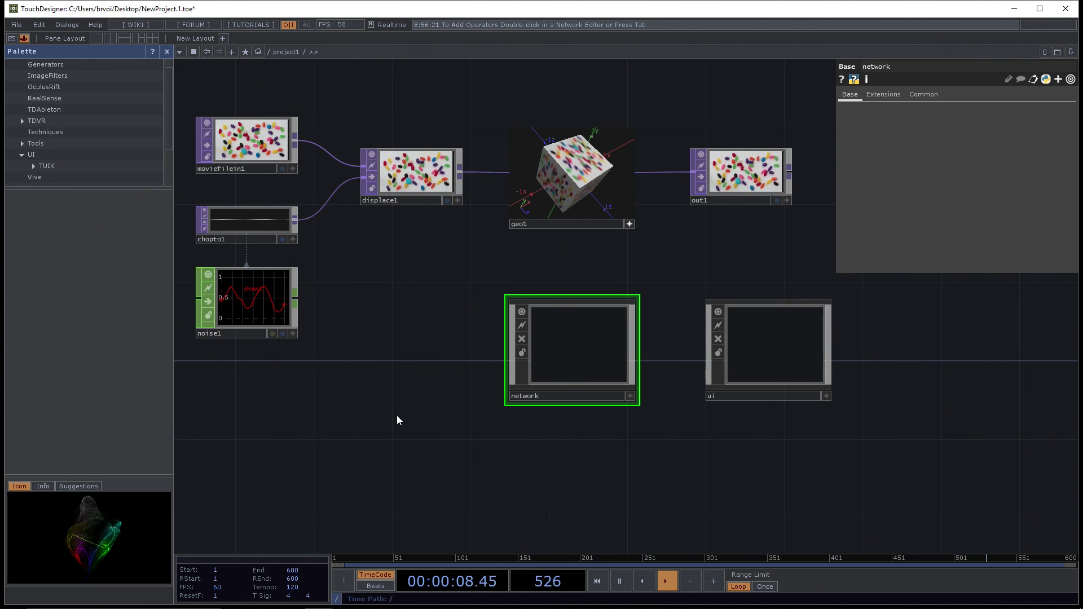
mouse_move(459, 418)
left_mouse_down()
mouse_move(648, 421)
mouse_move(293, 443)
mouse_move(650, 333)
mouse_move(476, 147)
mouse_move(432, 440)
mouse_move(846, 416)
mouse_move(563, 293)
mouse_move(607, 406)
mouse_move(425, 246)
mouse_move(633, 387)
mouse_move(1010, 387)
mouse_move(541, 384)
mouse_move(440, 428)
left_mouse_up()
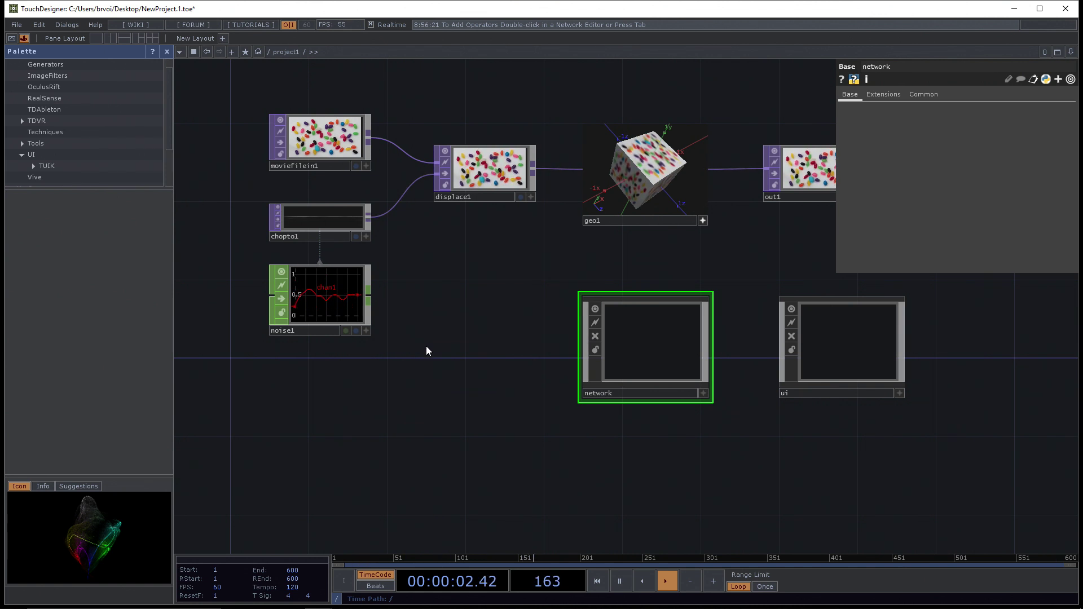
left_click_drag(460, 422, 457, 461)
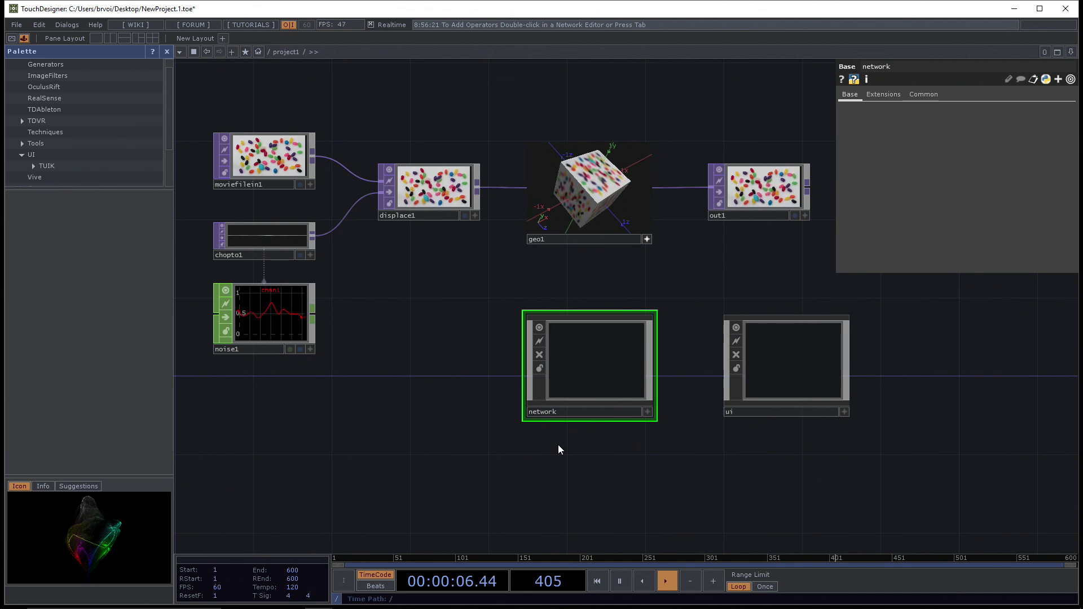
scroll(557, 447, "down", 3)
middle_click_drag(426, 451, 574, 476)
left_click_drag(580, 478, 562, 446)
mouse_move(554, 449)
middle_mouse_down()
mouse_move(462, 445)
mouse_move(636, 445)
mouse_move(546, 455)
middle_mouse_up()
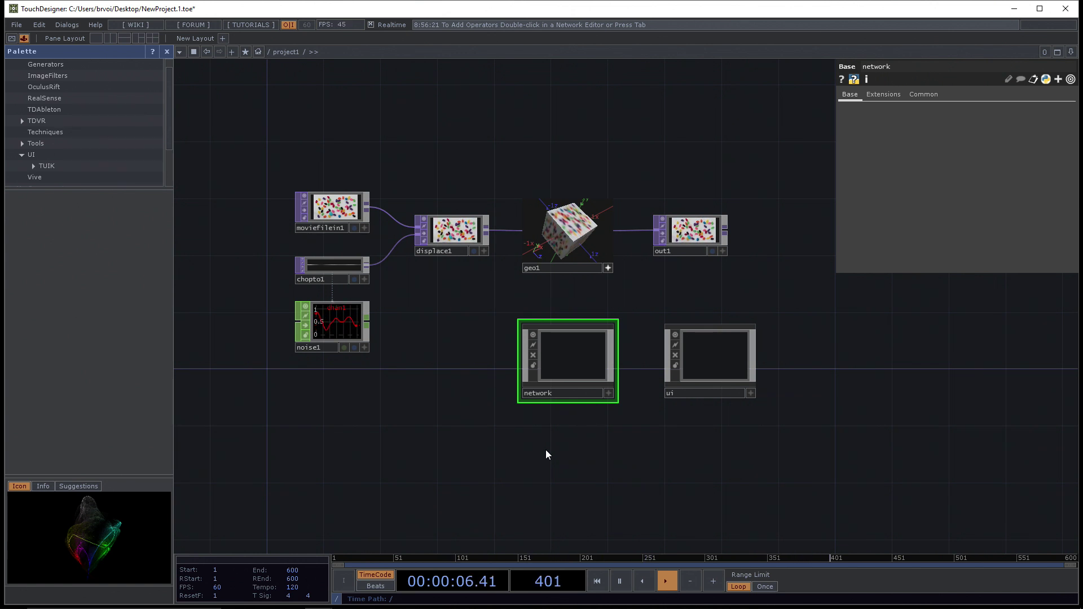
scroll(546, 454, "up", 4)
scroll(546, 454, "down", 3)
scroll(546, 451, "down", 2)
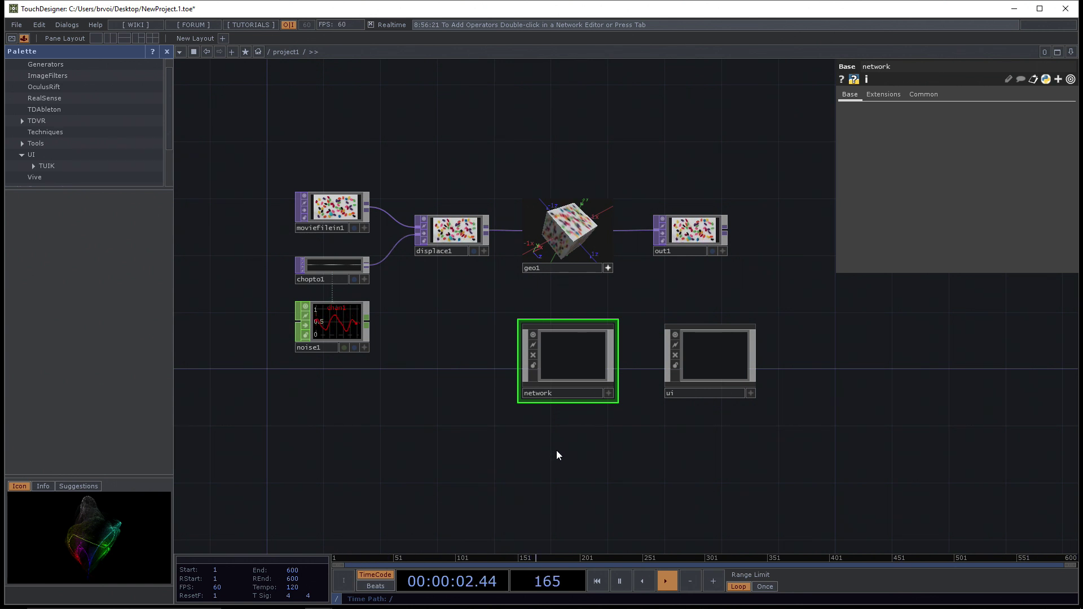
scroll(556, 452, "down", 5)
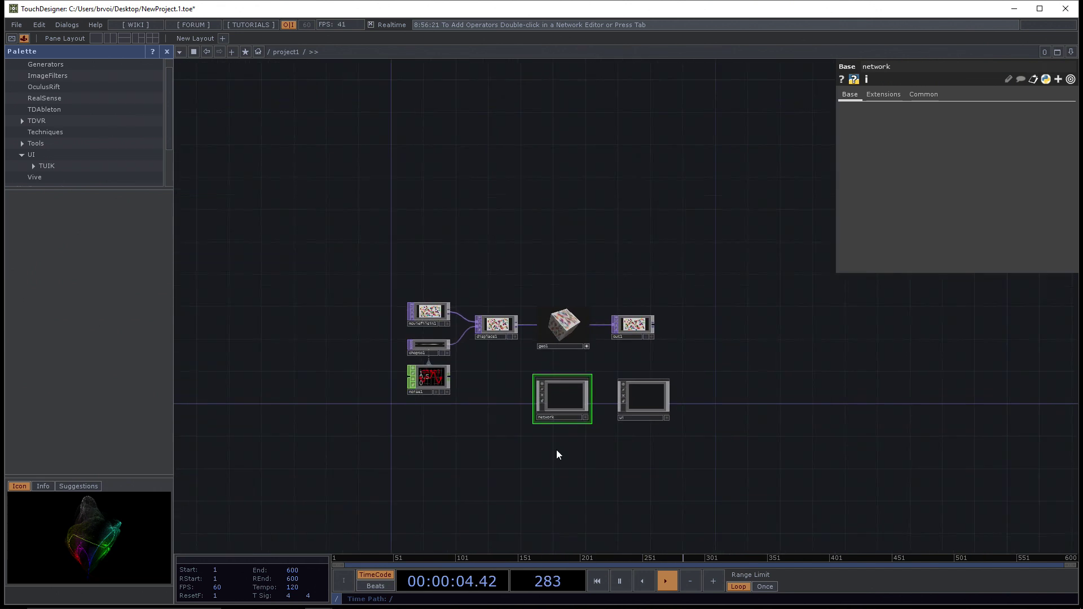
middle_click_drag(556, 454, 670, 454)
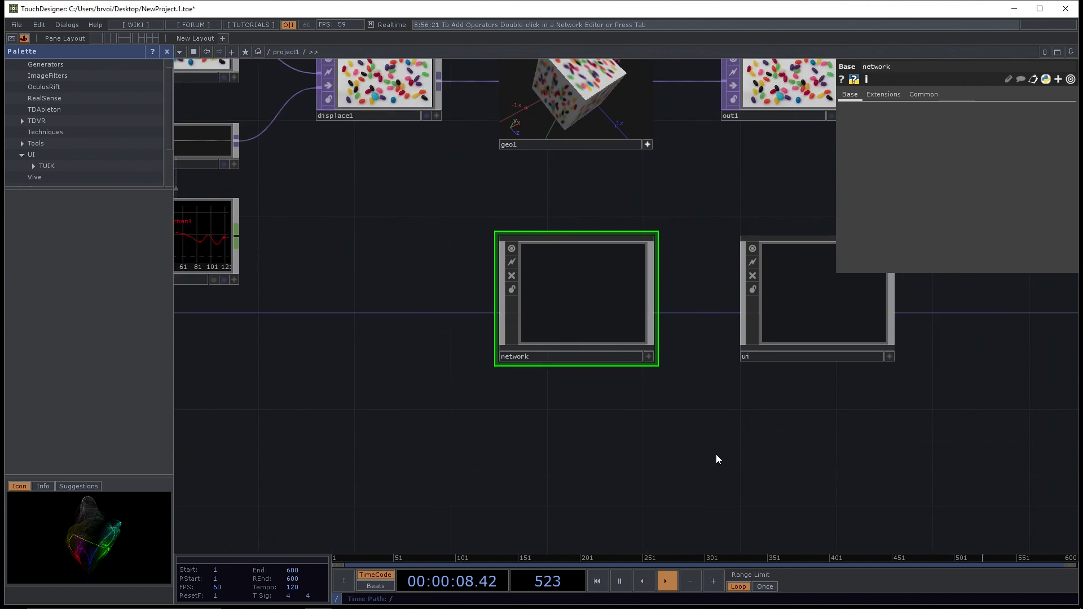
scroll(716, 455, "down", 3)
left_click_drag(716, 455, 679, 434)
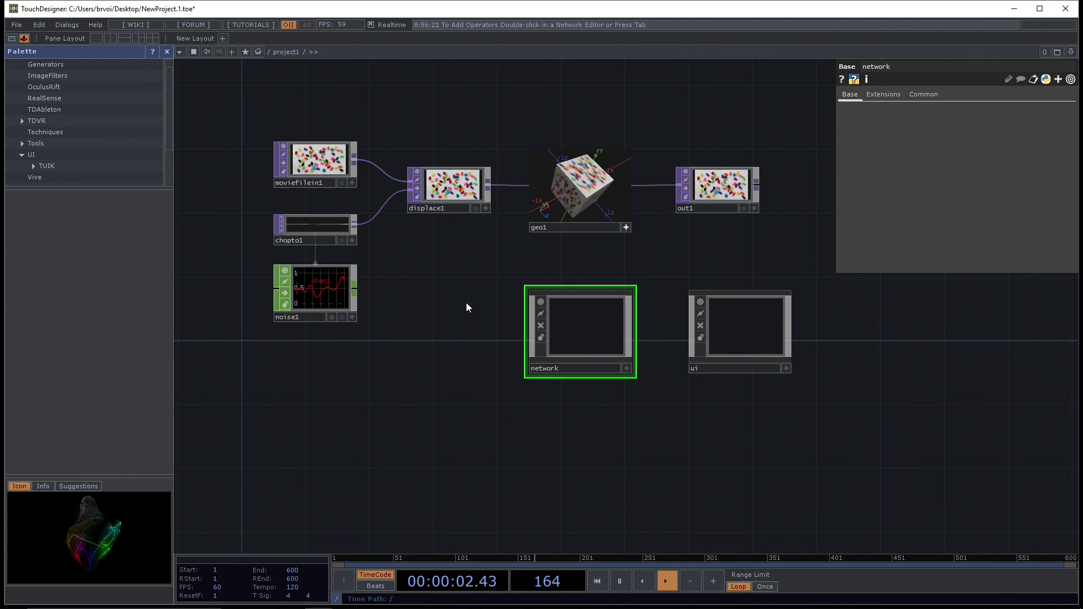
Step: Zoom out of project1 until the root level is reached, and zoom back into the project1 container's network
scroll(466, 304, "down", 5)
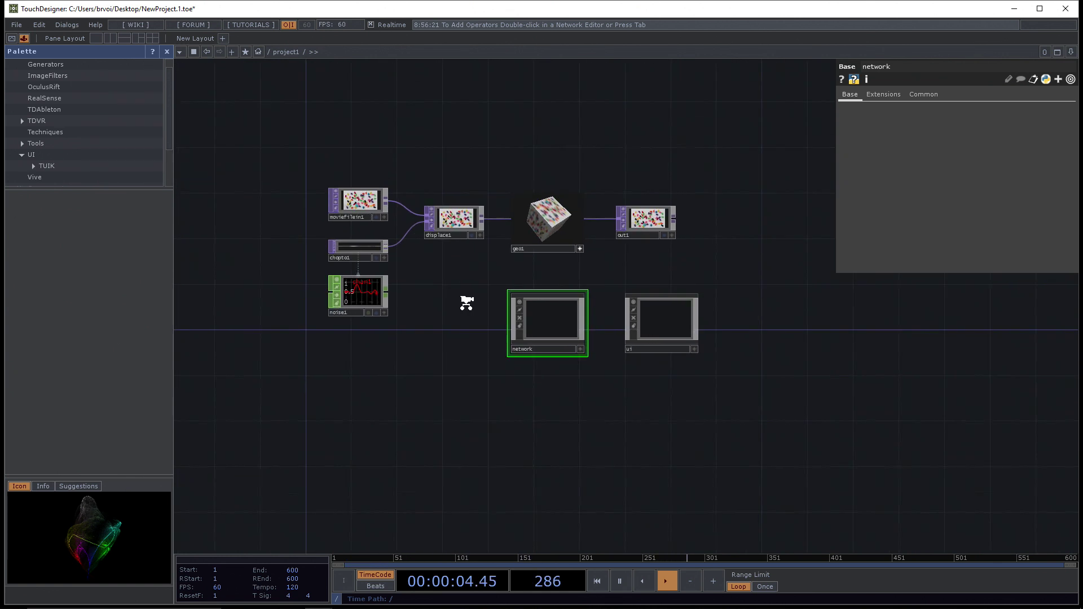
scroll(466, 302, "down", 8)
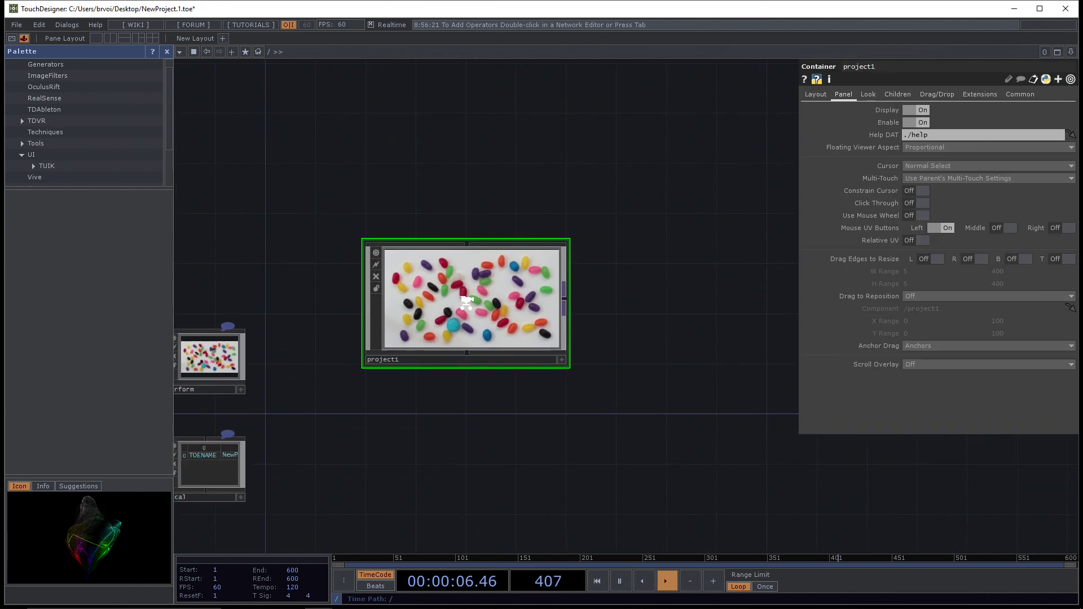
scroll(466, 302, "down", 3)
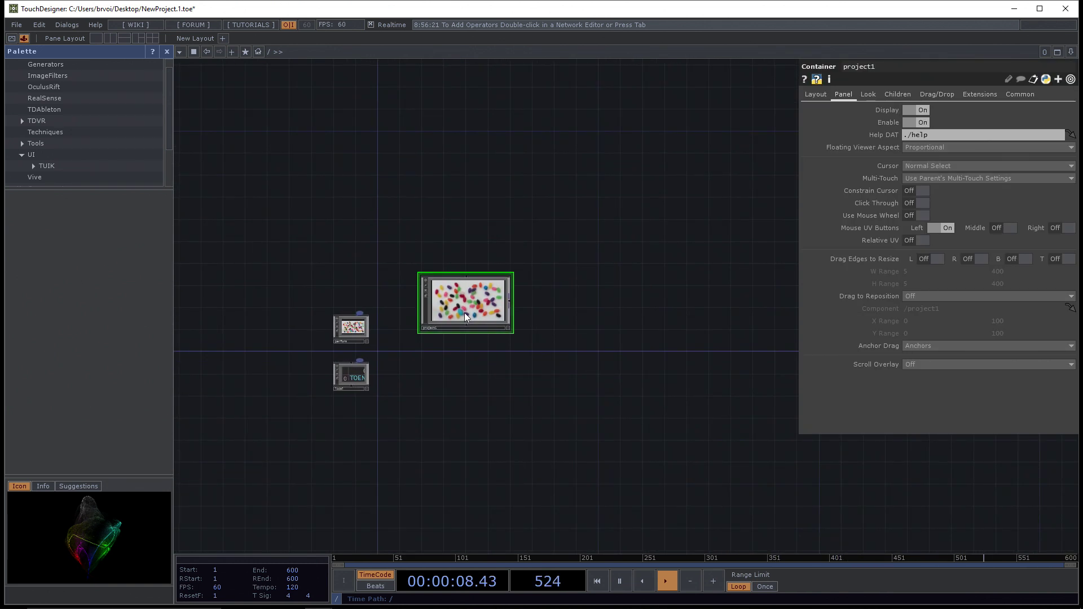
scroll(466, 296, "up", 6)
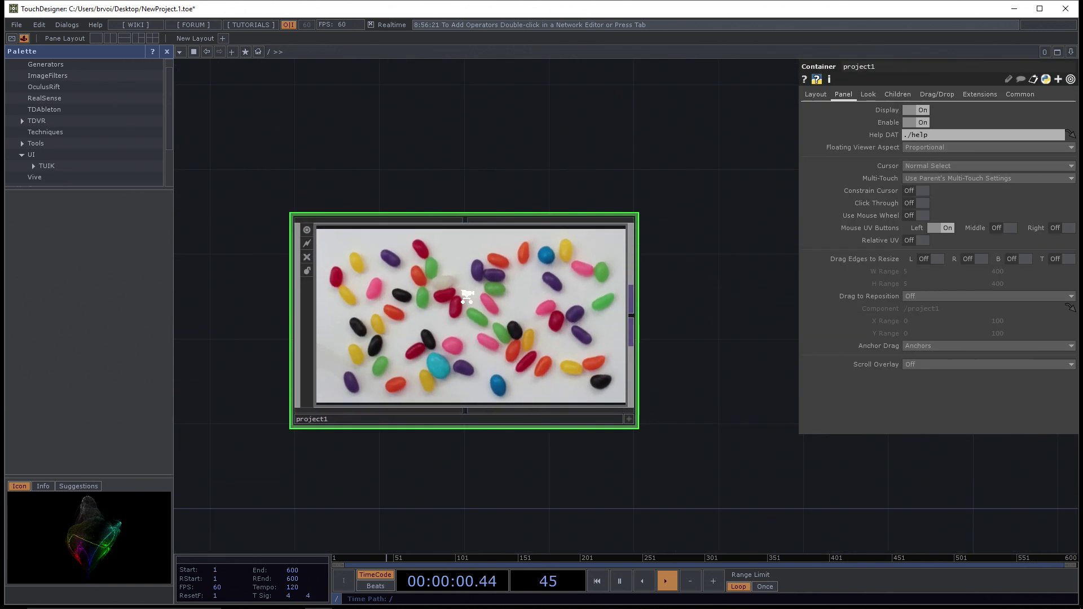
scroll(466, 296, "up", 6)
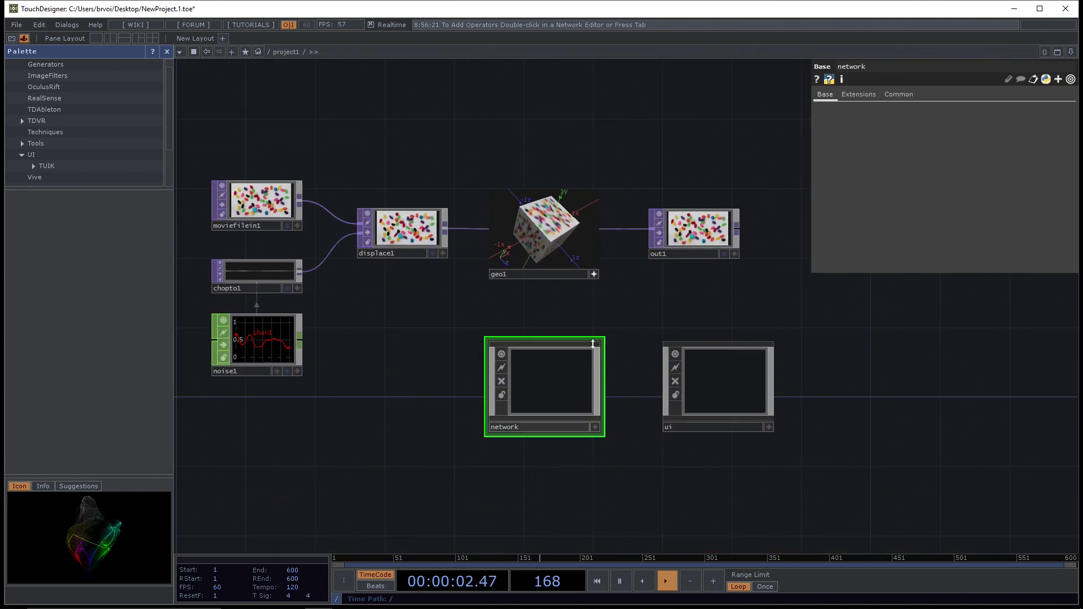
Step: Zoom into the ui component until its network opens, and return to project1 by zooming back out
scroll(741, 381, "up", 5)
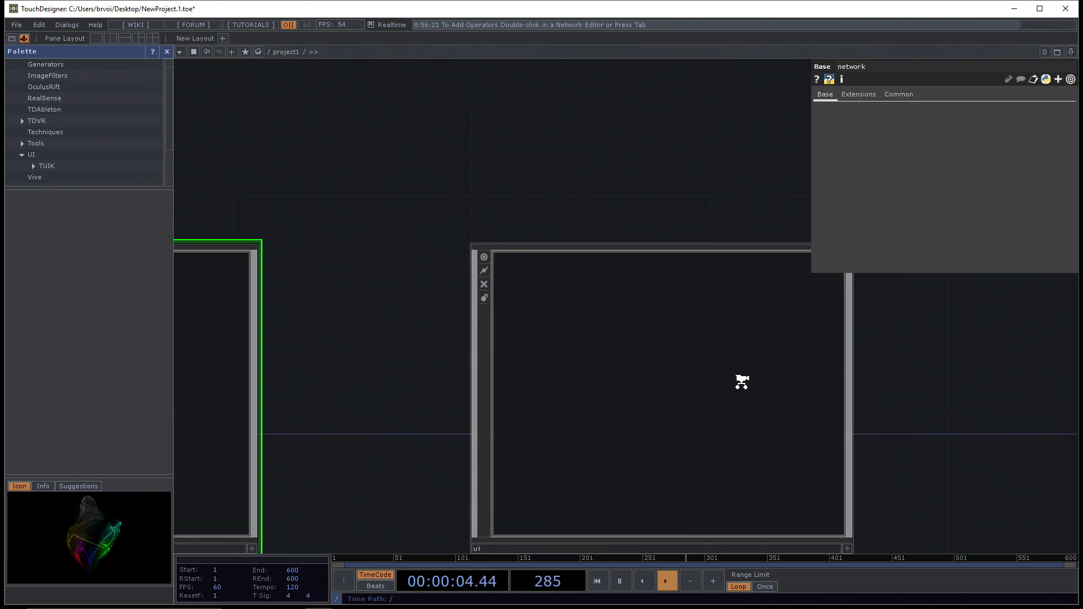
scroll(741, 381, "up", 5)
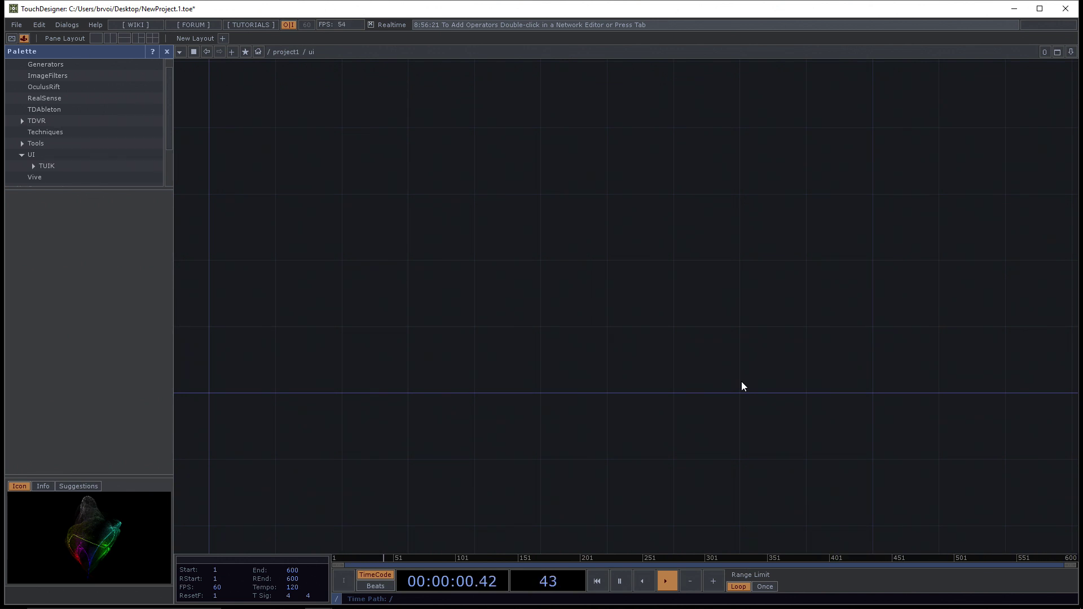
scroll(665, 327, "down", 8)
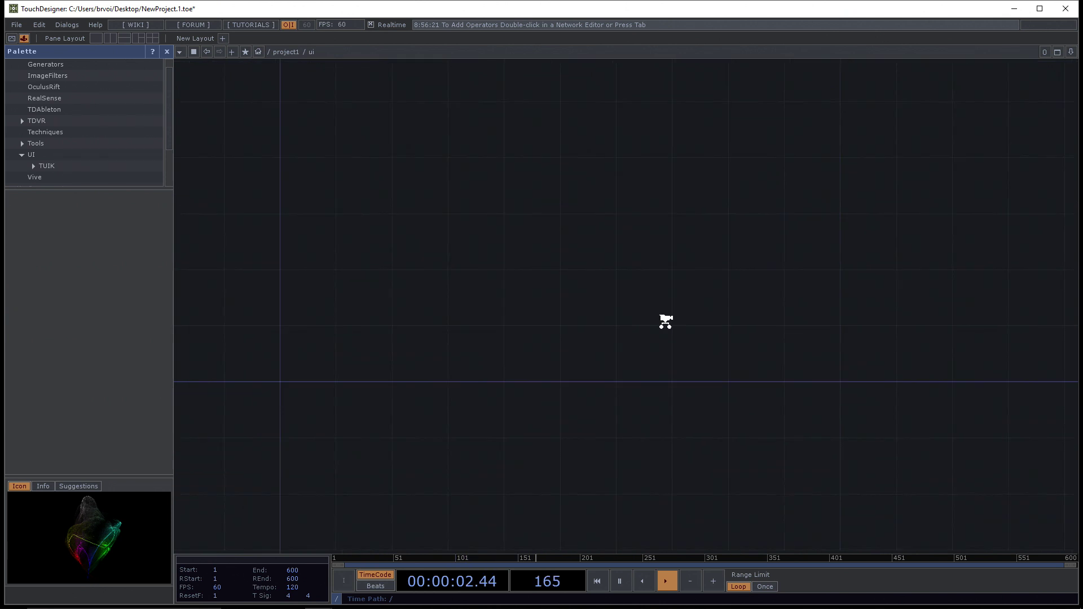
key("p")
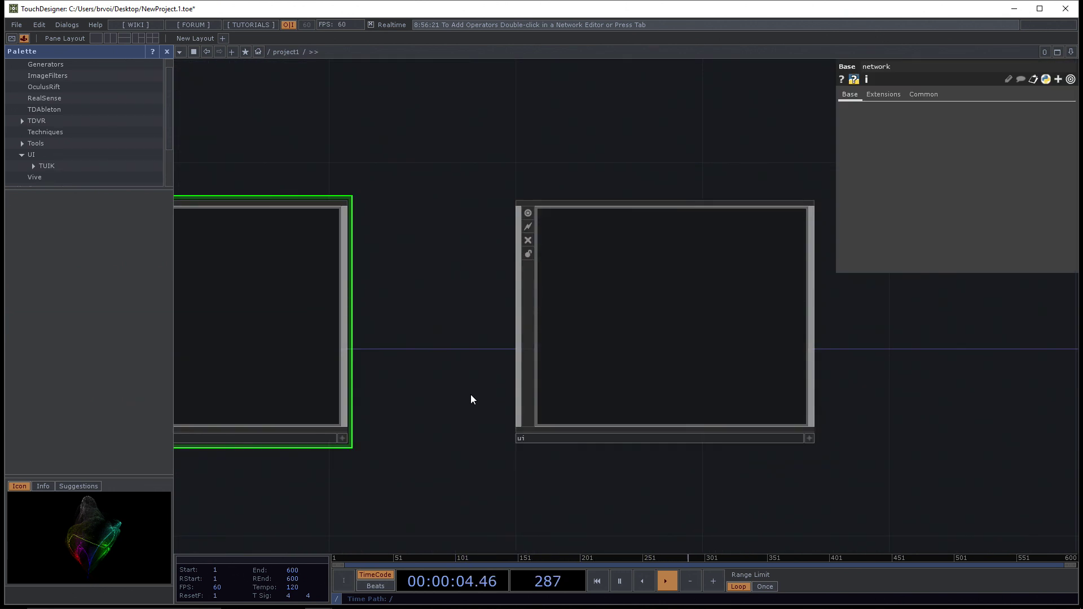
scroll(242, 362, "down", 6)
left_click_drag(258, 397, 604, 417)
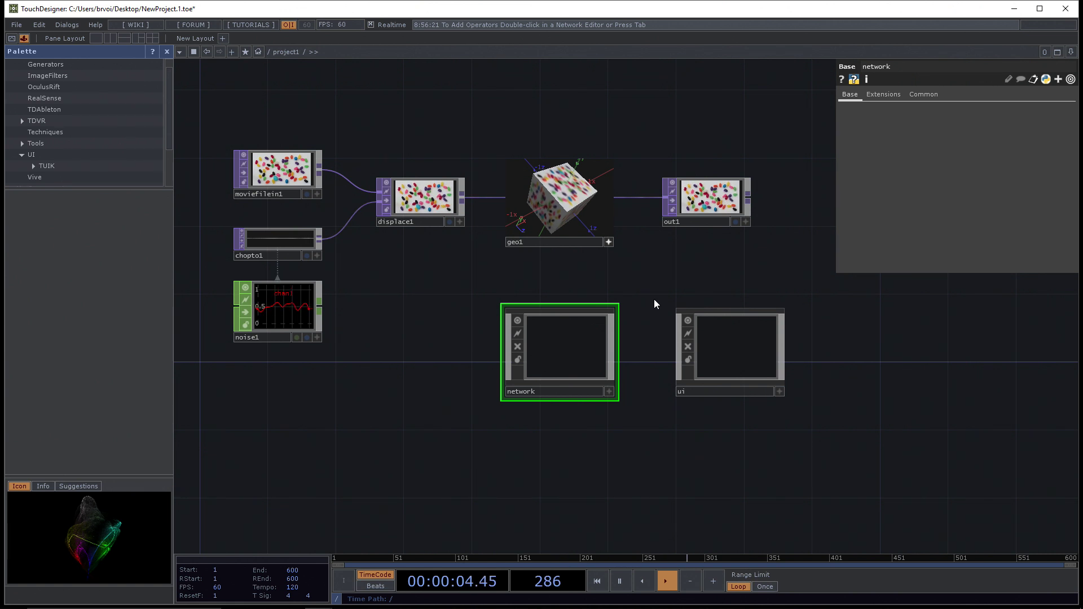
Step: Select the network and ui components together and move them down and left, beneath displace1 and geo1
left_click(713, 208)
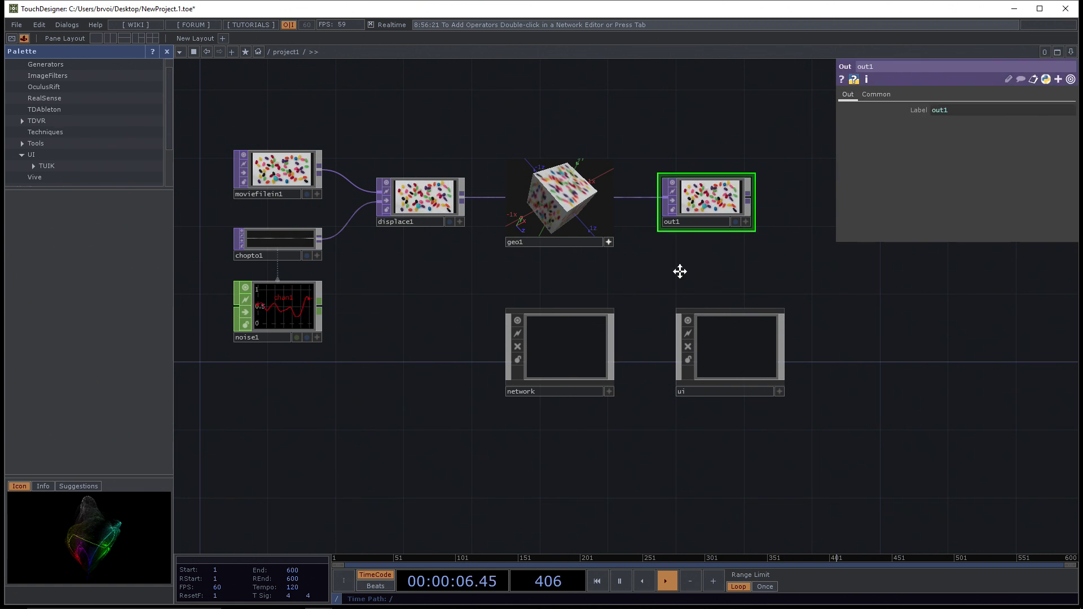
left_click_drag(679, 271, 642, 275)
right_click_drag(501, 442, 692, 376)
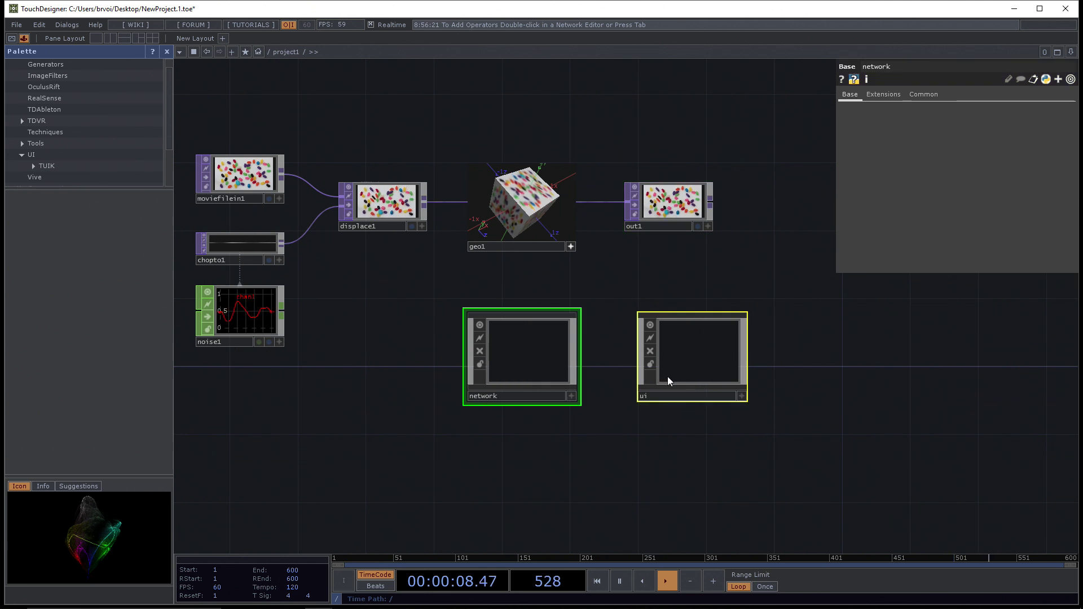
left_click_drag(668, 377, 548, 427)
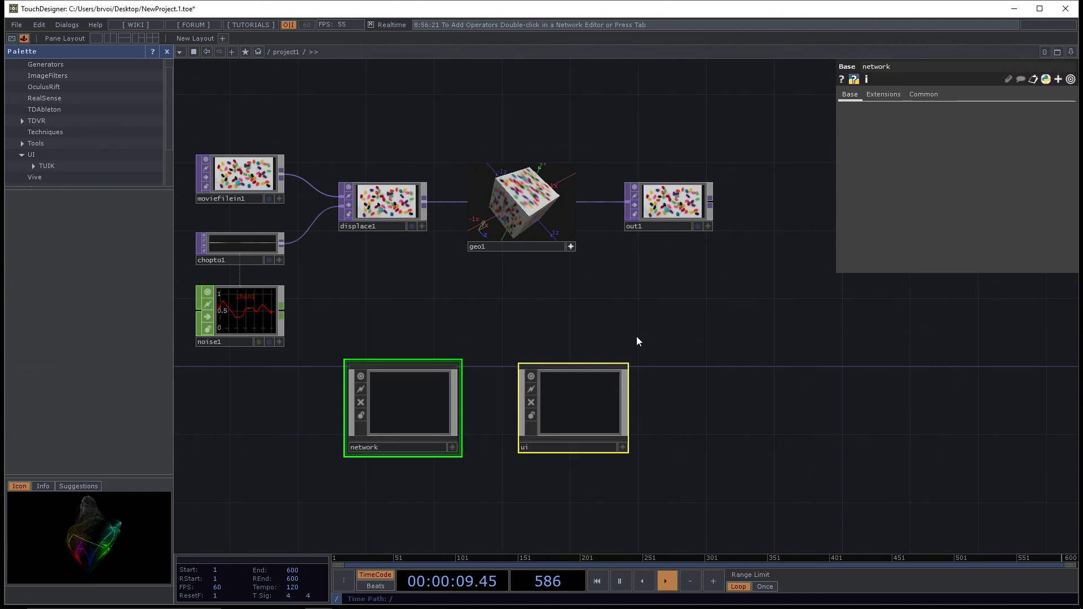
Step: Select the out1 node and enlarge it to several times its size for a bigger image preview
left_click(663, 212)
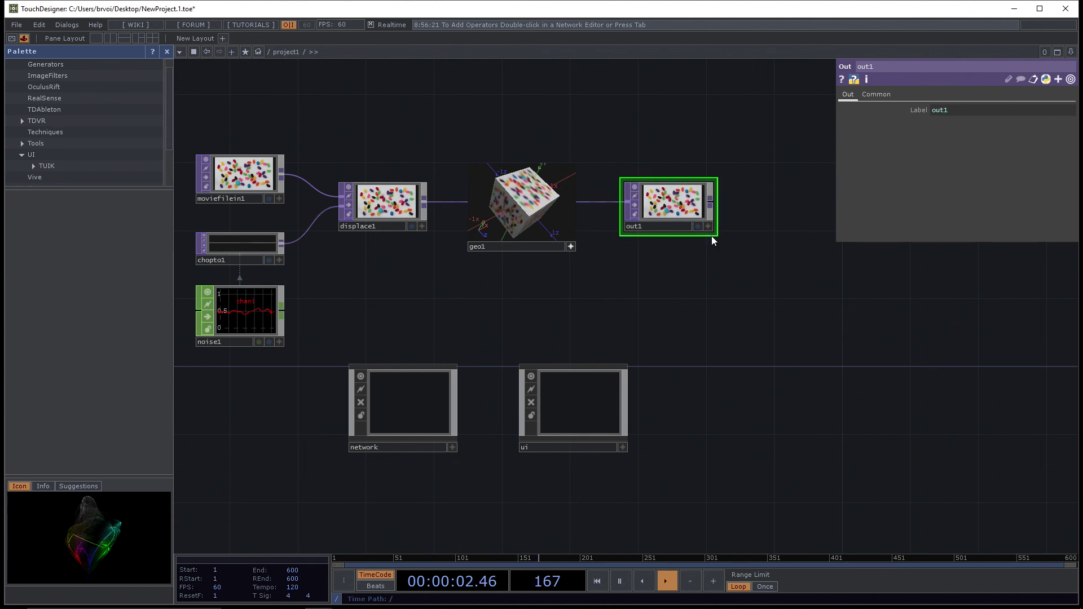
mouse_move(717, 235)
left_mouse_down()
mouse_move(826, 303)
mouse_move(993, 341)
mouse_move(972, 387)
mouse_move(905, 296)
mouse_move(793, 245)
mouse_move(752, 237)
mouse_move(733, 247)
mouse_move(716, 234)
left_mouse_up()
mouse_move(615, 293)
middle_mouse_down()
mouse_move(734, 291)
mouse_move(608, 290)
middle_mouse_up()
left_click_drag(715, 236, 1080, 461)
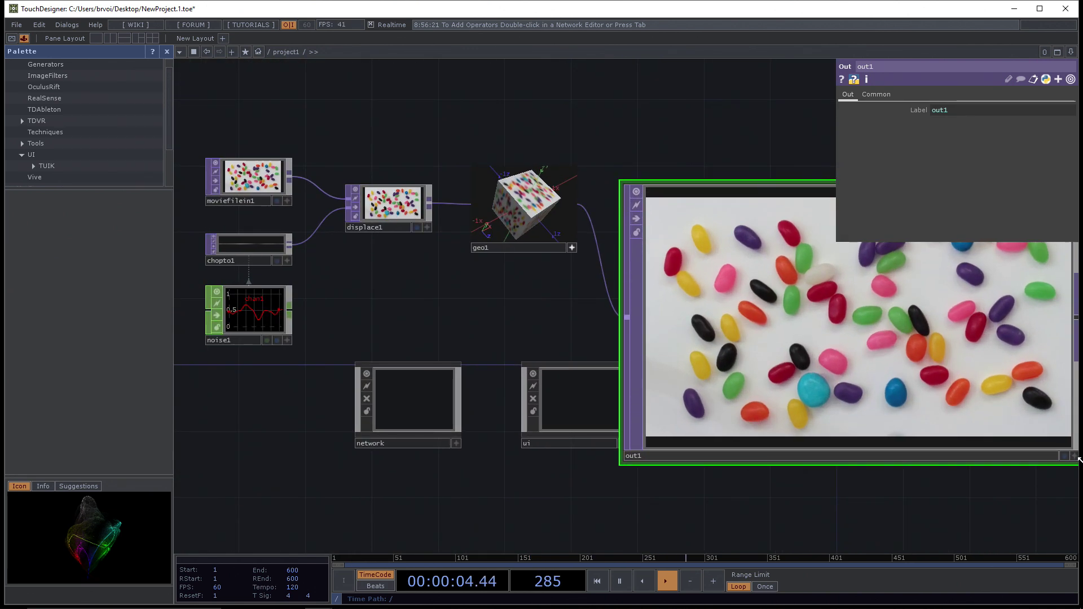
left_click_drag(963, 517, 901, 495)
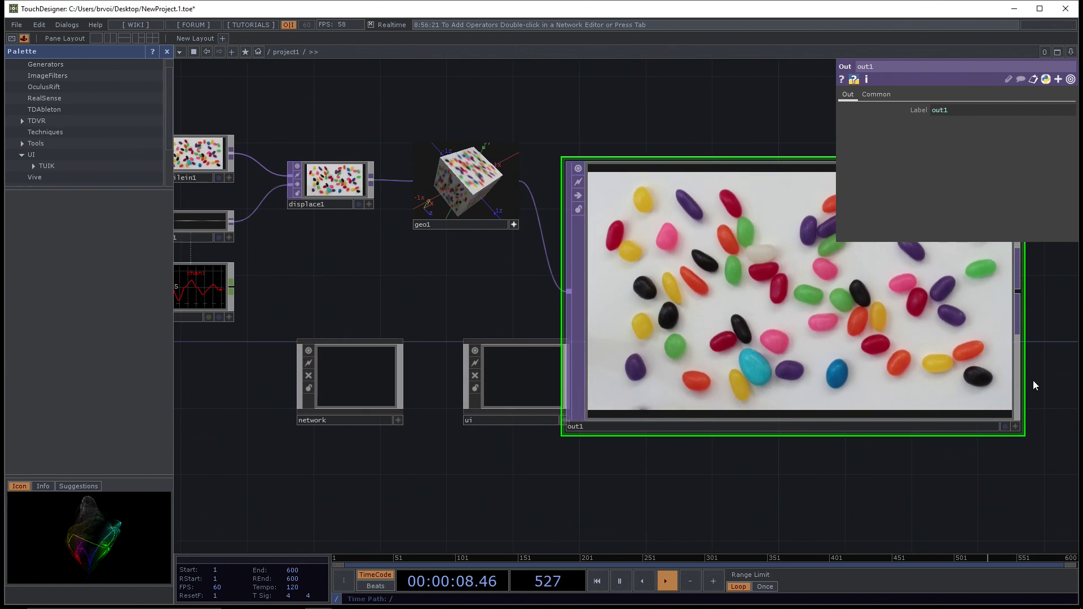
Step: Shrink the out1 node to roughly the size of its neighbours and reset the node sizes
left_click_drag(1021, 431, 674, 243)
right_click(679, 290)
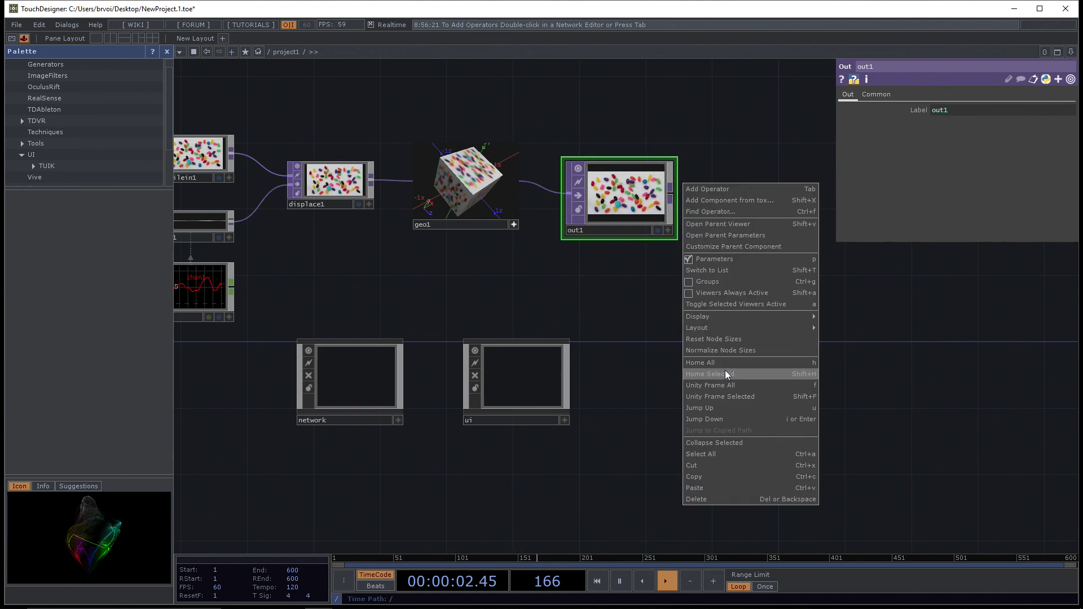
left_click(722, 339)
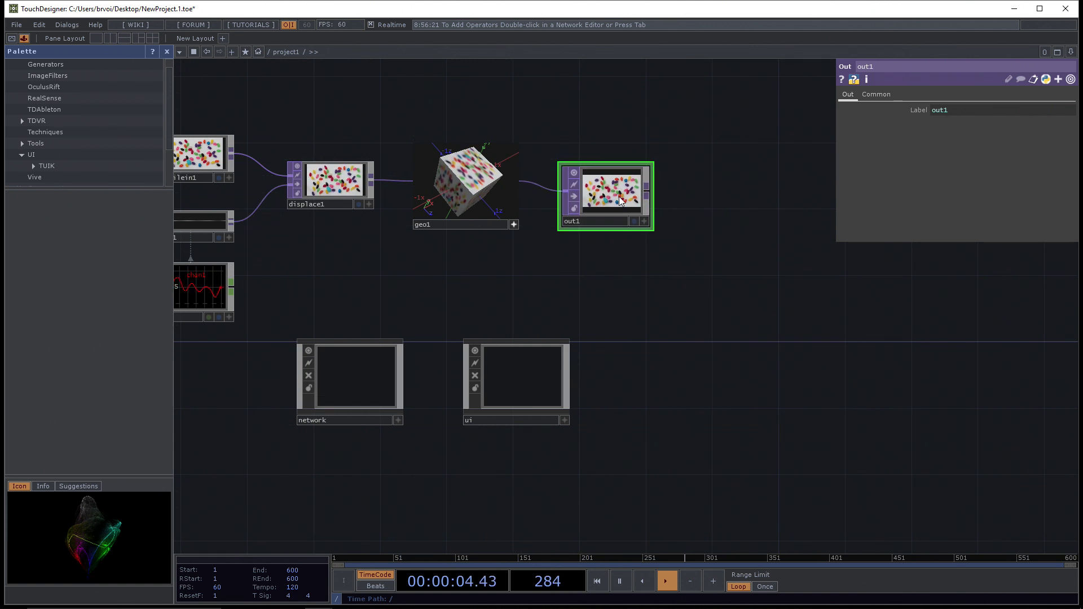
left_click_drag(630, 254, 426, 267)
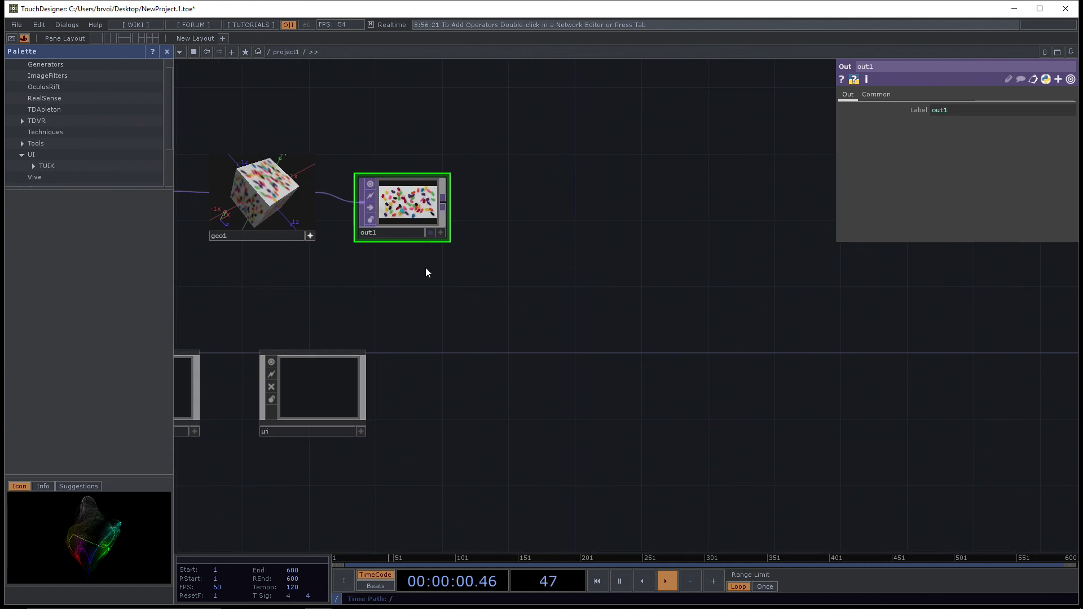
left_click_drag(426, 272, 339, 305)
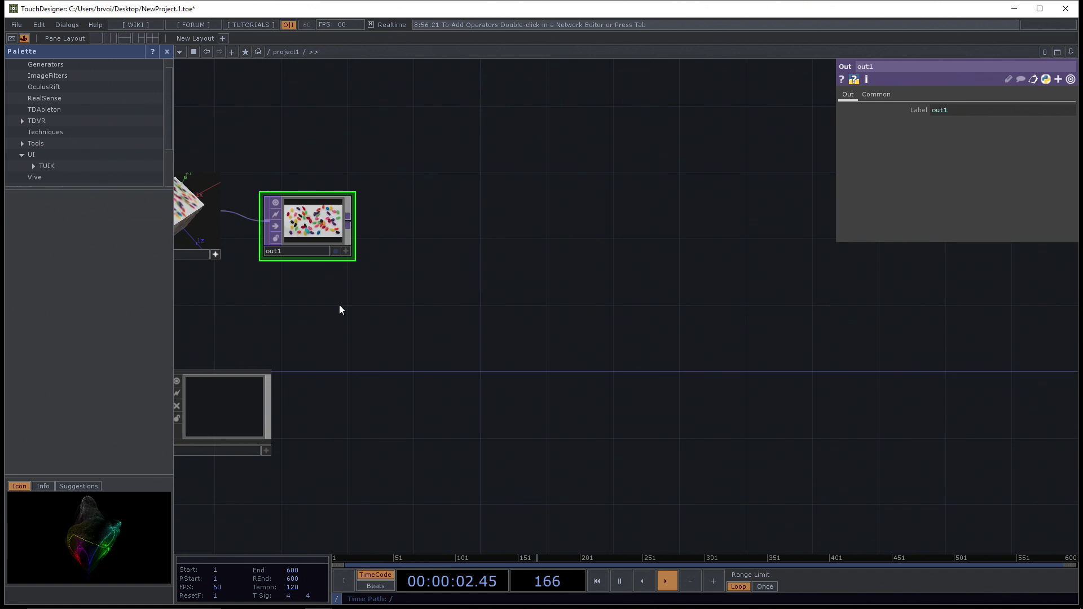
left_click_drag(339, 309, 331, 303)
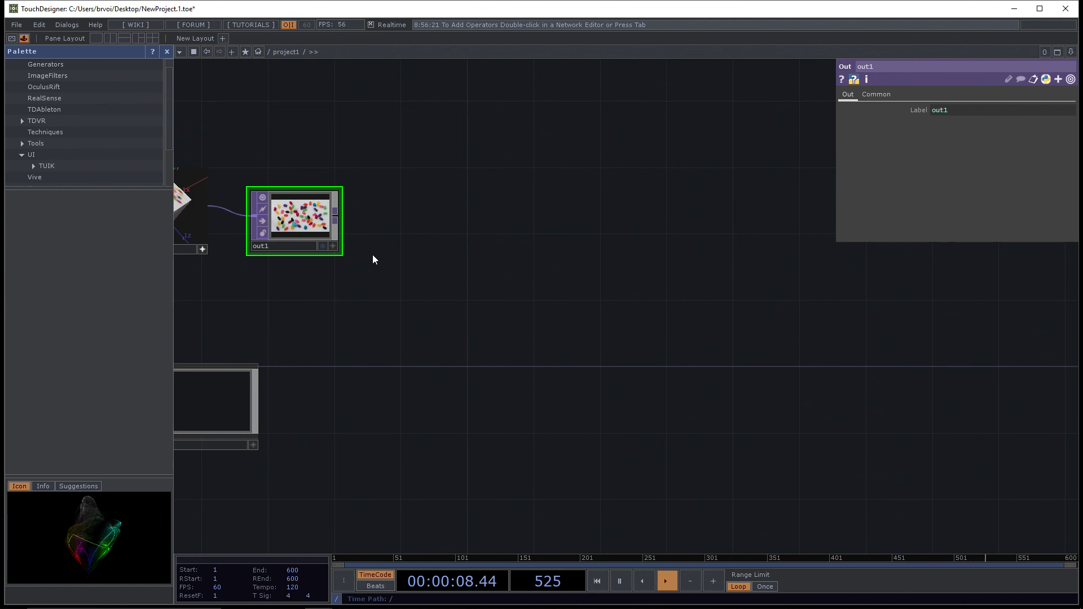
right_click(334, 218)
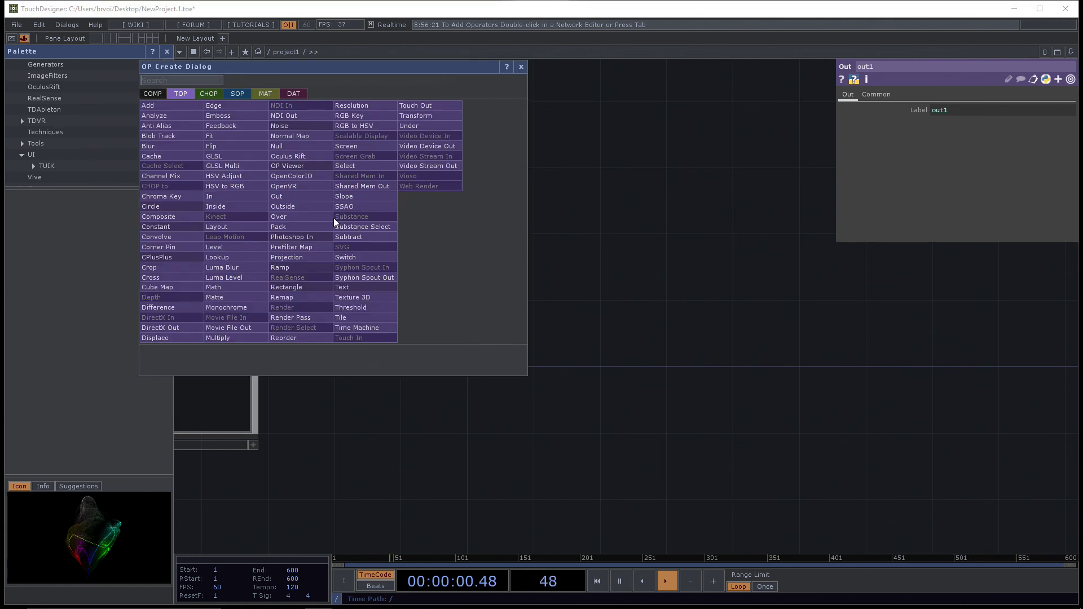
left_click(596, 184)
left_click(466, 224)
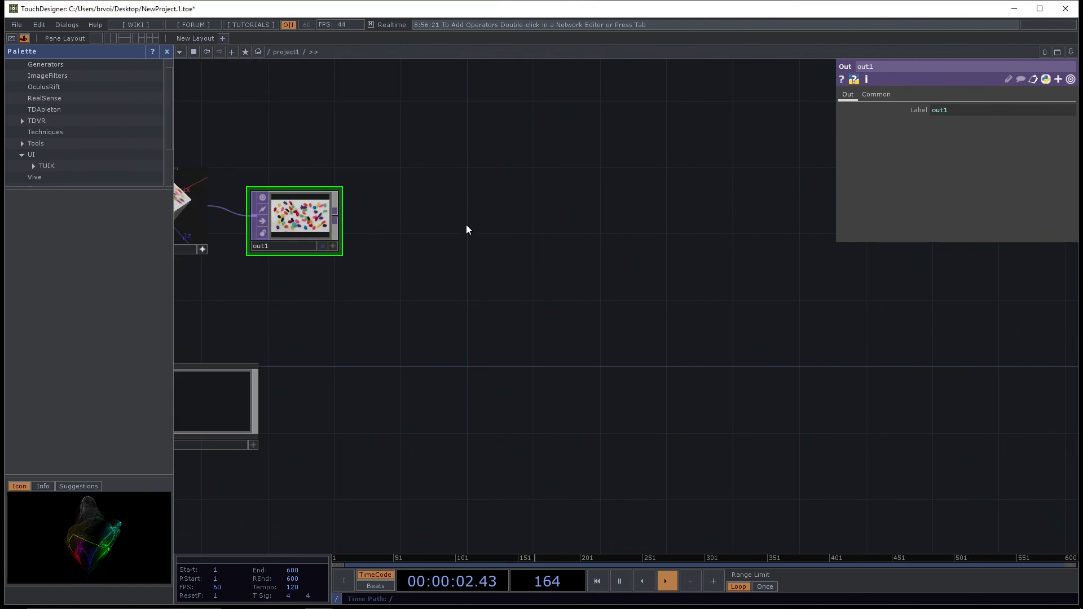
Step: Place an Edge TOP to the right of out1, wired from out1's output, and delete it
right_click(336, 214)
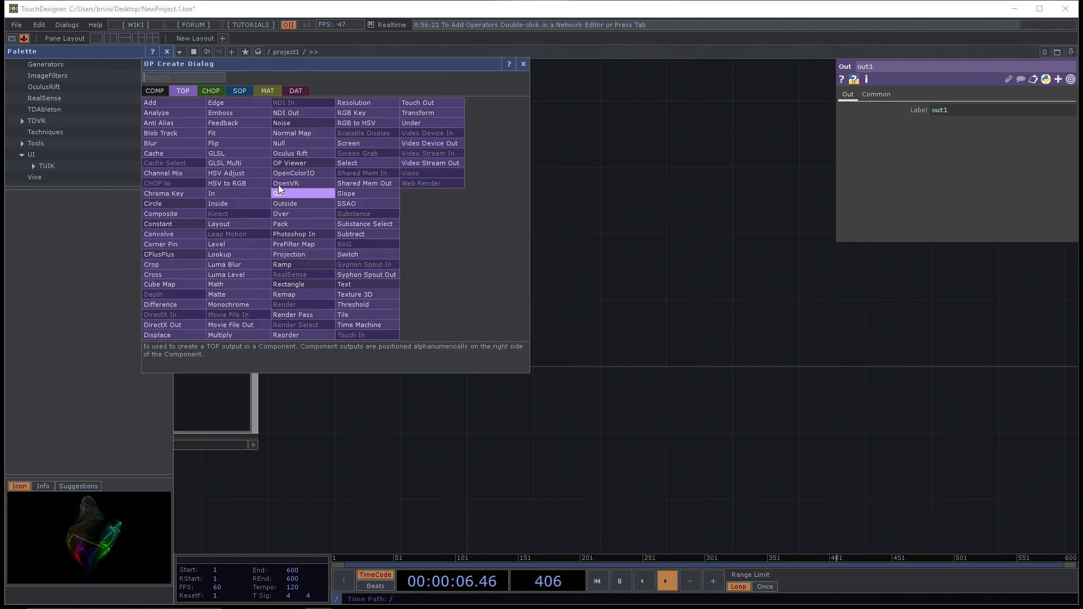
left_click(237, 104)
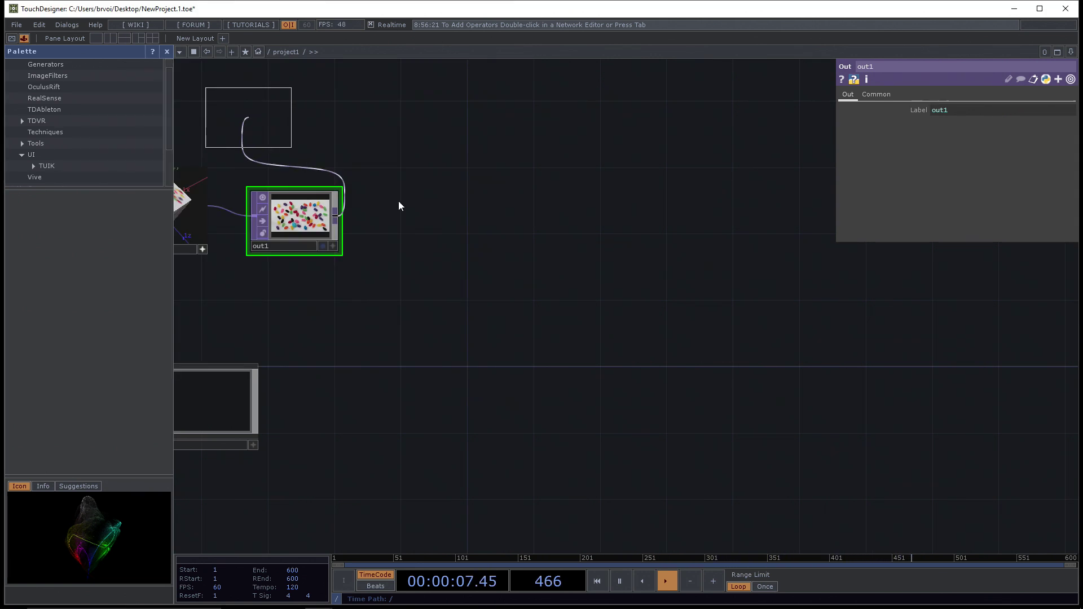
left_click(435, 223)
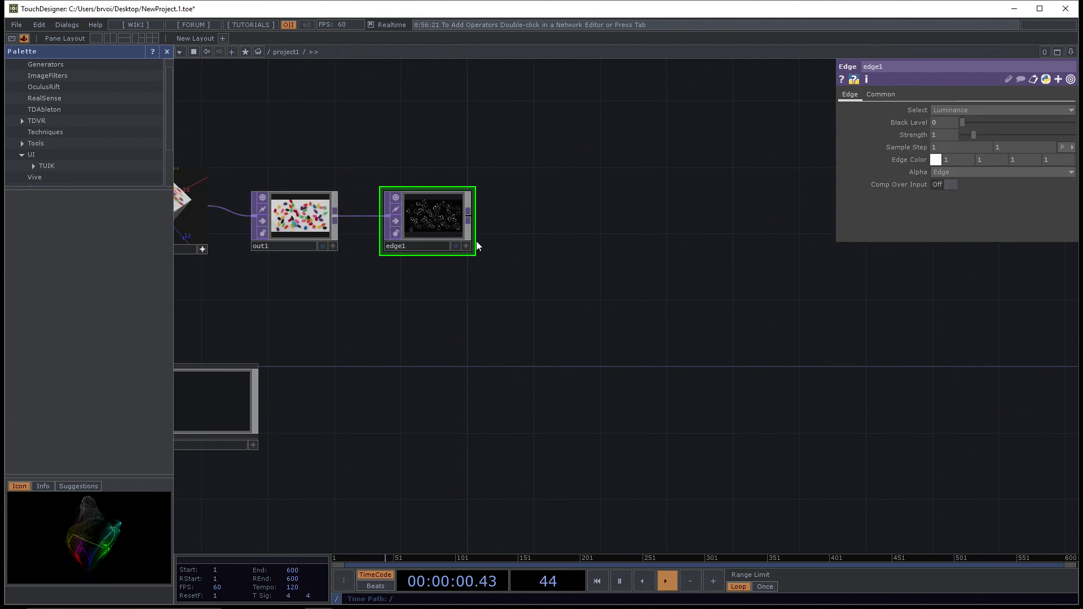
key("Delete")
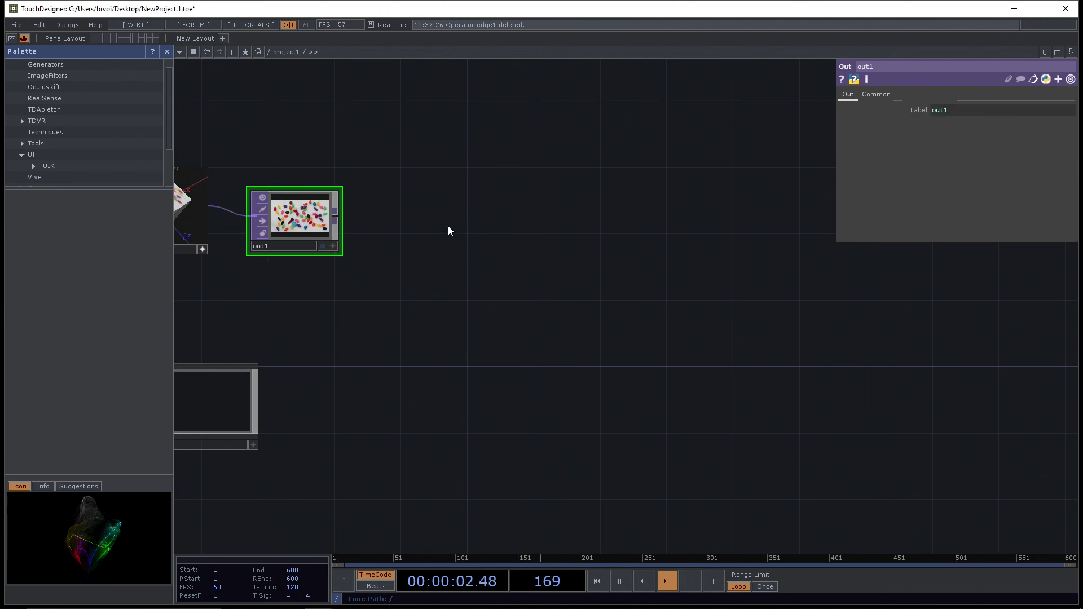
Step: Enlarge the out1 node again and place a new Edge TOP to its right, wired from out1's output
left_click_drag(369, 311, 797, 517)
left_click_drag(904, 459, 717, 316)
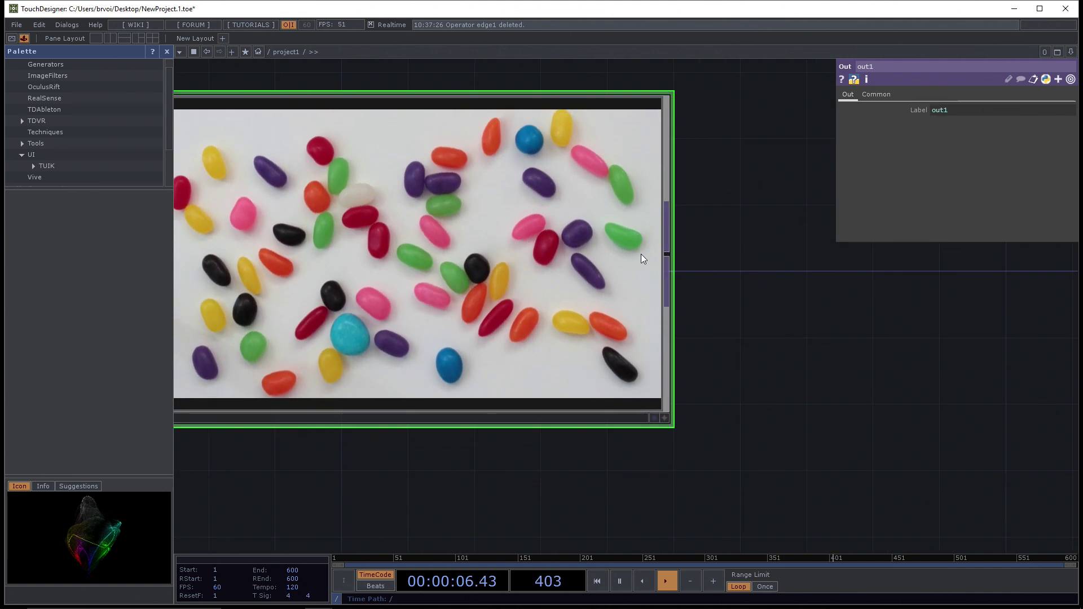
key("Tab")
left_click(554, 141)
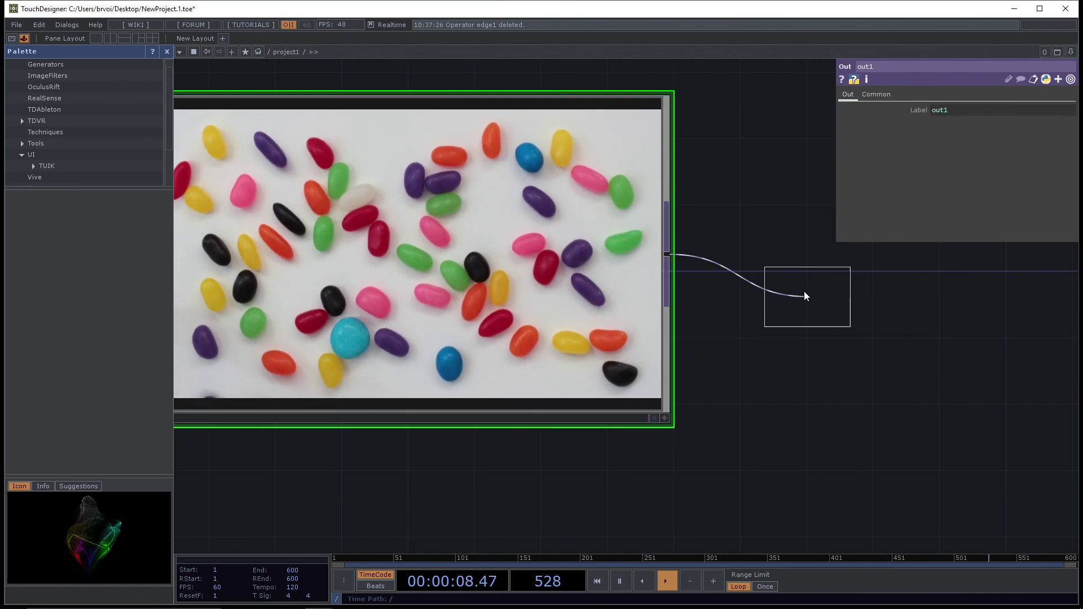
left_click(773, 266)
Step: Enlarge the Edge node so its viewer shows the jelly bean outlines at a size comparable to out1
left_click_drag(783, 355, 571, 360)
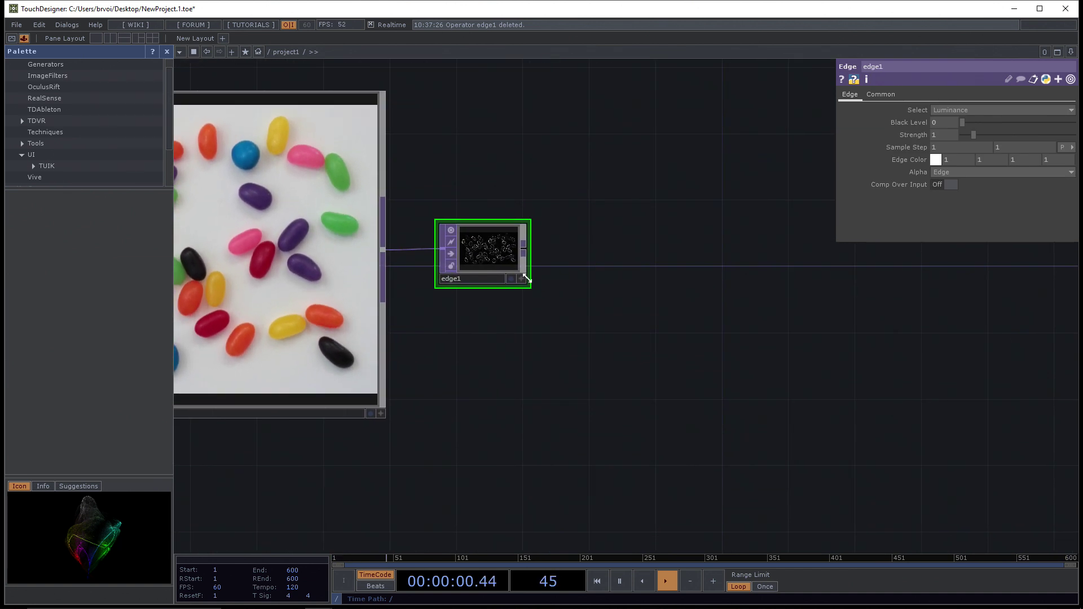
left_click_drag(524, 283, 1058, 470)
left_click_drag(810, 488, 499, 466)
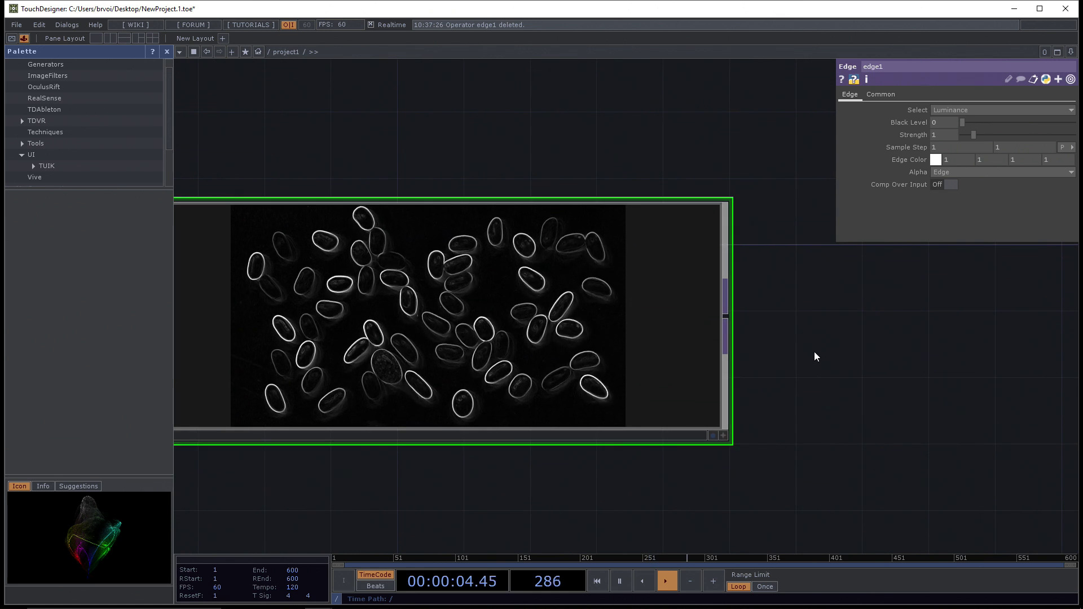
Step: Undo the recent node resizing, deletion and re-creation until the first Edge node is wired to the normal-sized out1
scroll(656, 405, "down", 5)
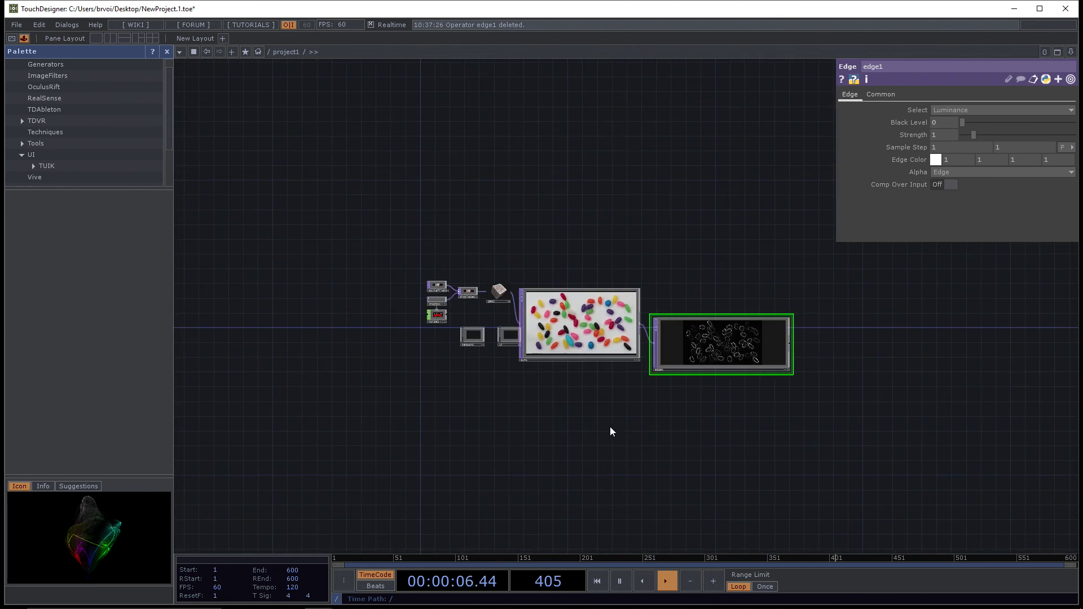
key("ctrl+z")
key("ctrl+z")
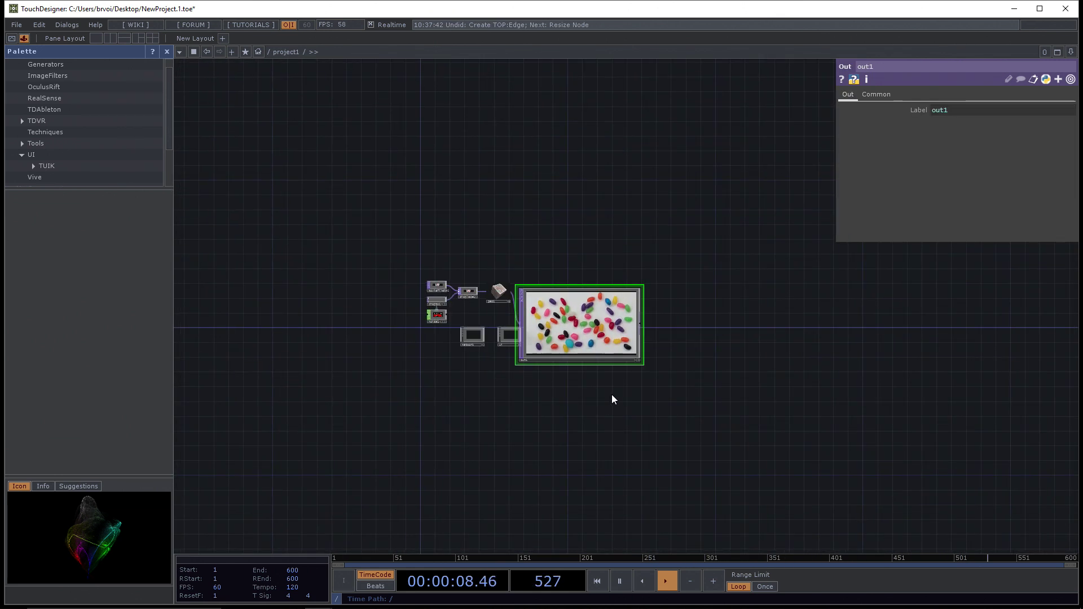
scroll(628, 319, "up", 2)
scroll(630, 324, "up", 8)
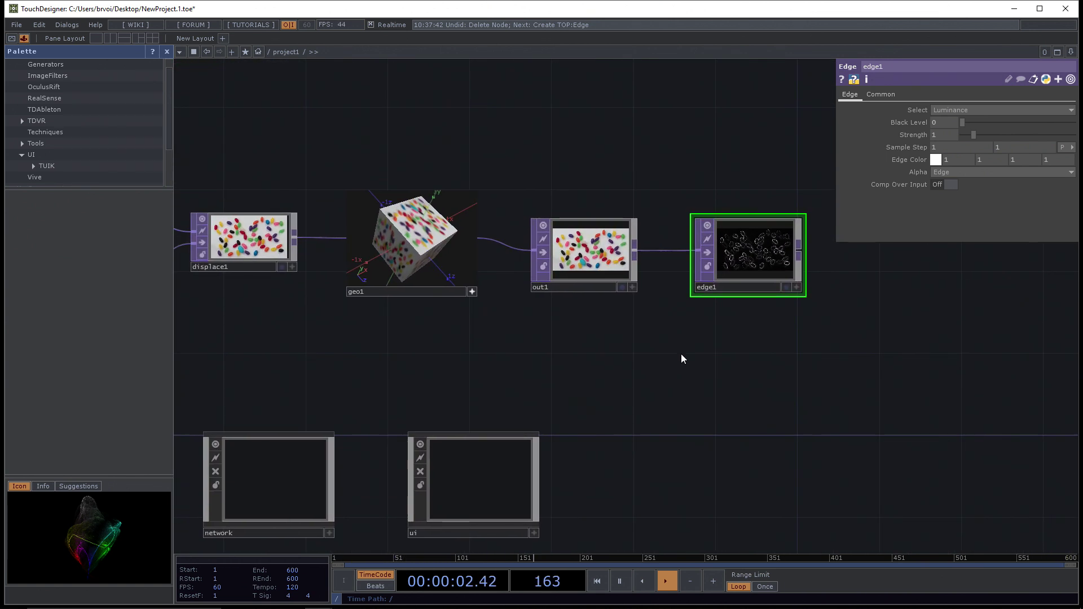
scroll(691, 356, "up", 3)
scroll(718, 377, "down", 1)
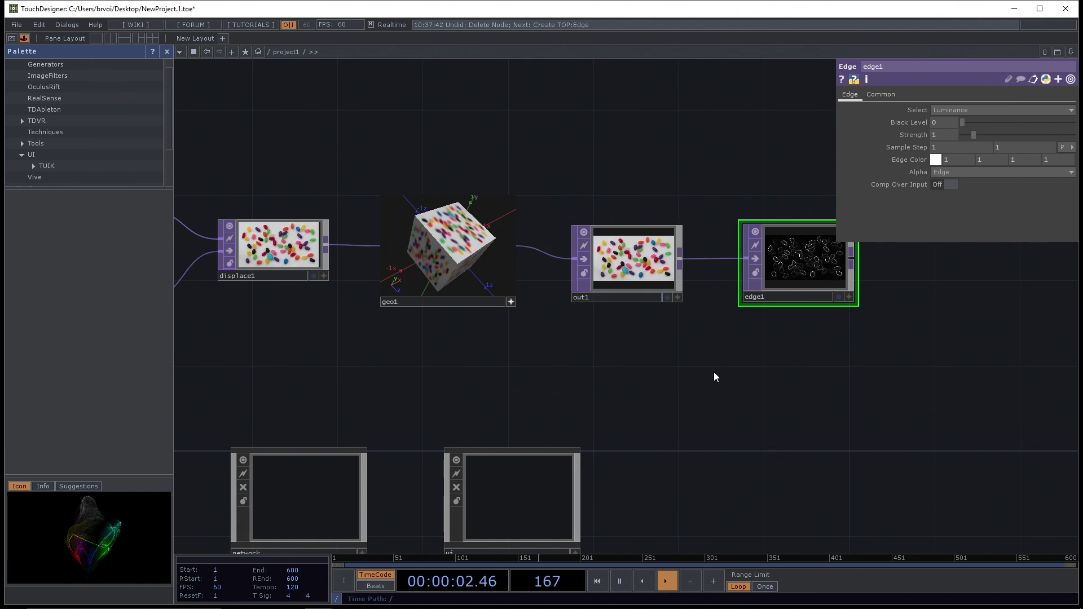
Step: Compare the parameters of the displace1 and moviefilein1 nodes by selecting them alternately, ending with displace1 selected
left_click_drag(702, 382, 708, 327)
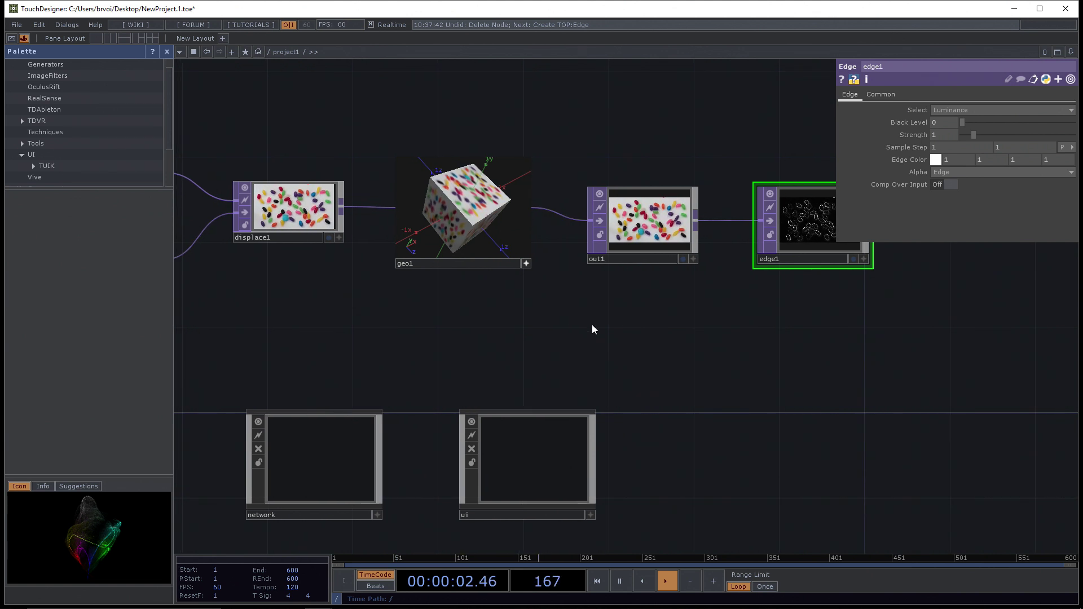
left_click_drag(389, 318, 579, 354)
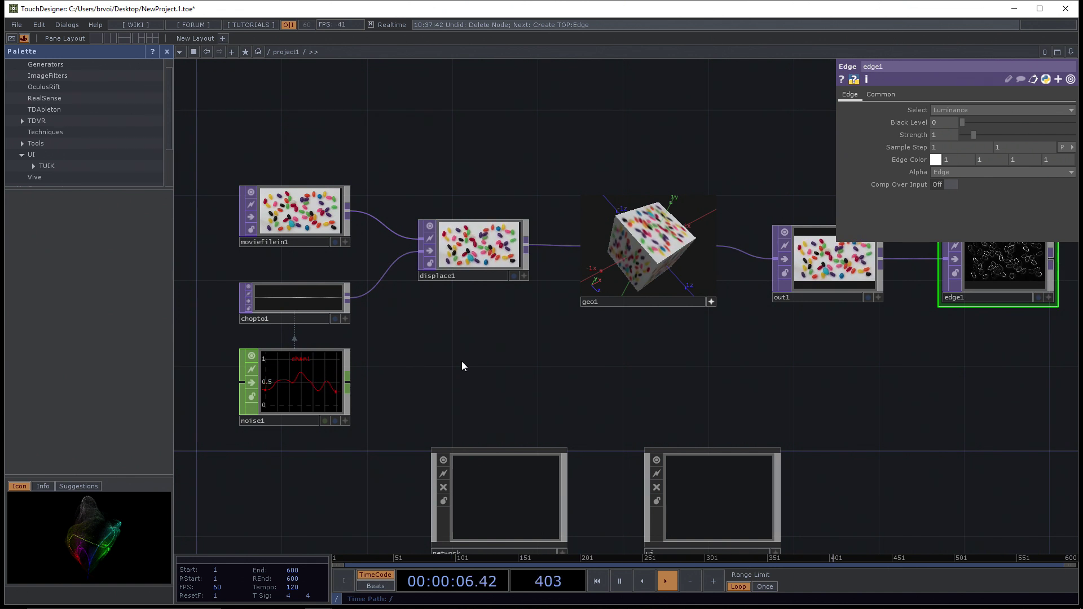
left_click_drag(459, 359, 462, 389)
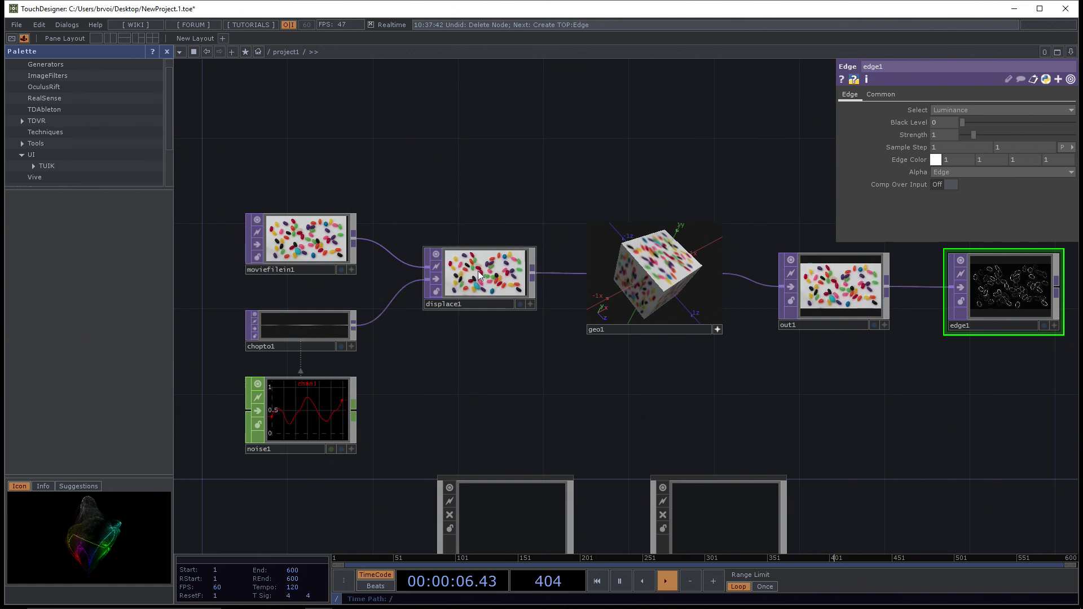
scroll(479, 214, "up", 1)
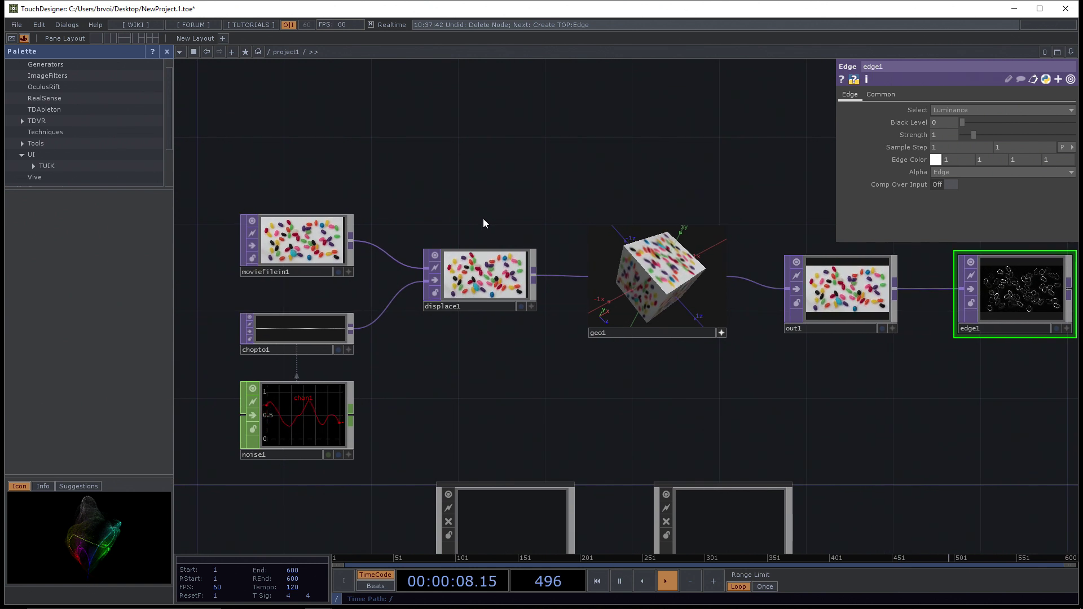
left_click(473, 282)
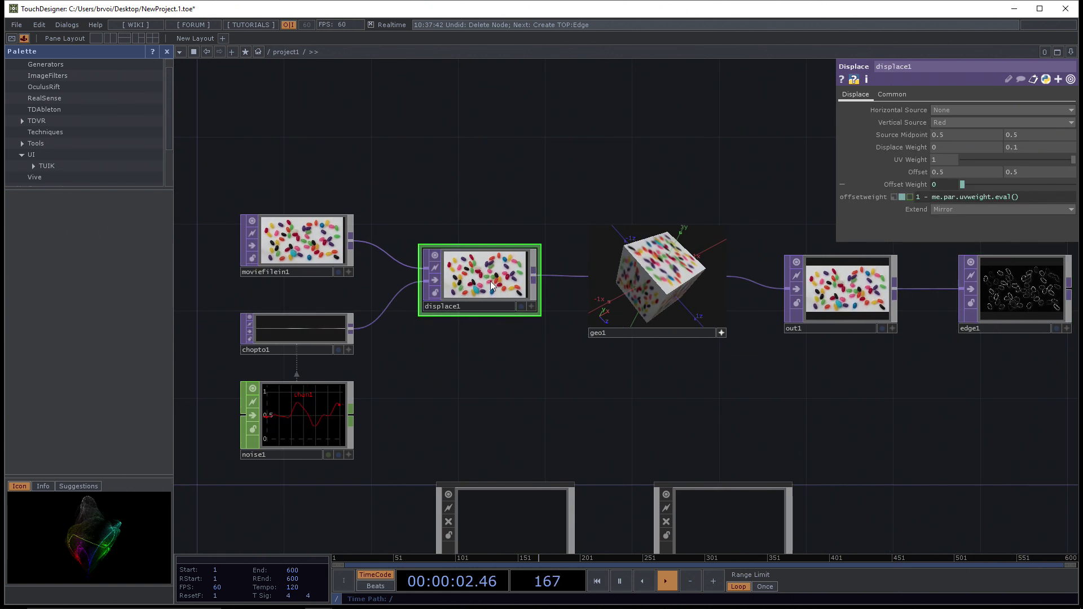
left_click(299, 241)
left_click(486, 259)
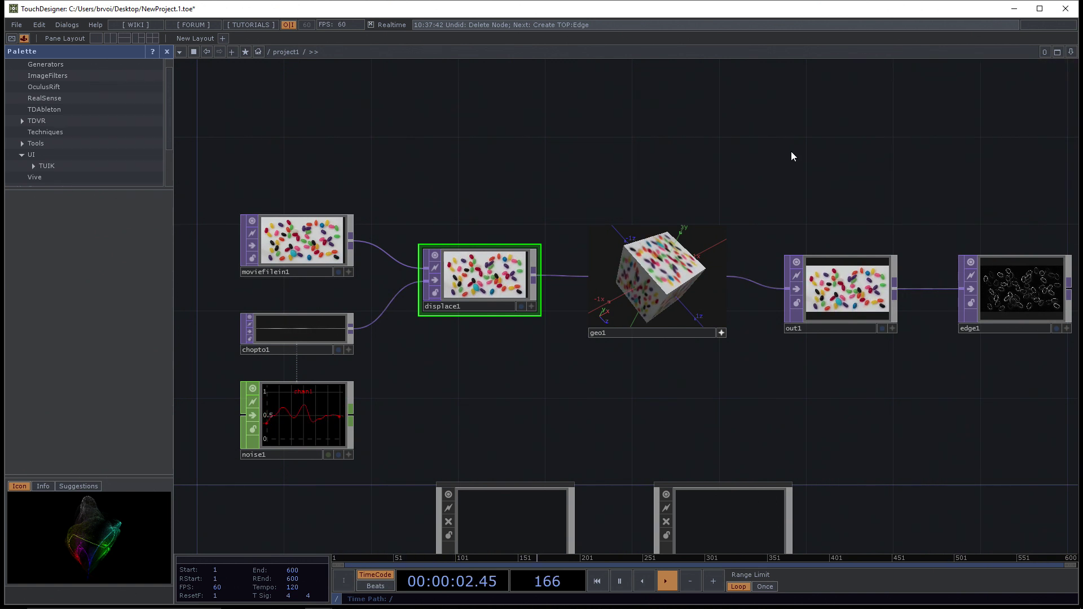
left_click(292, 257)
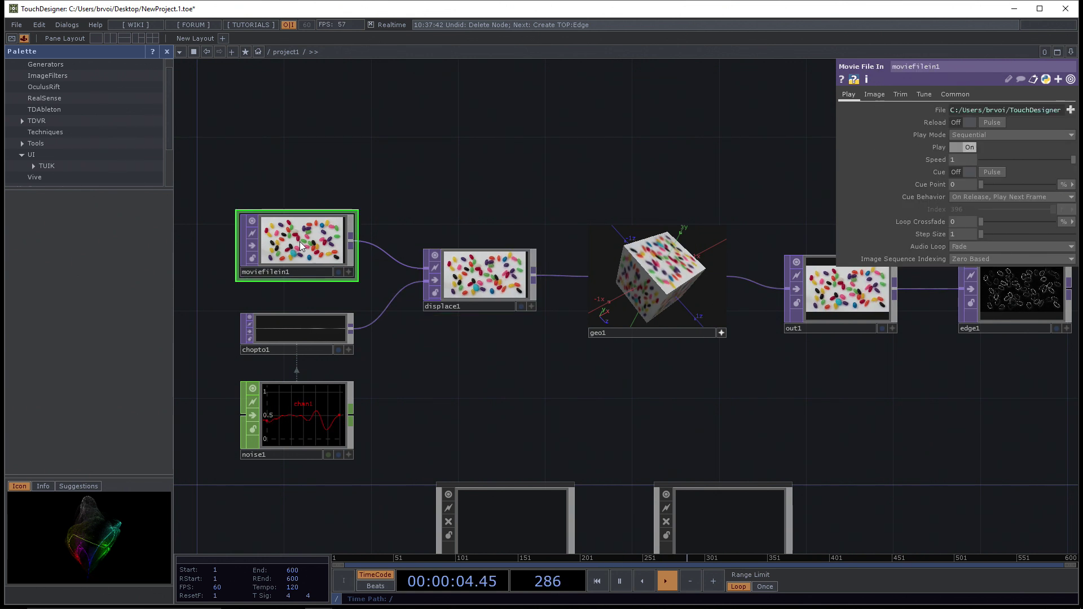
left_click(500, 279)
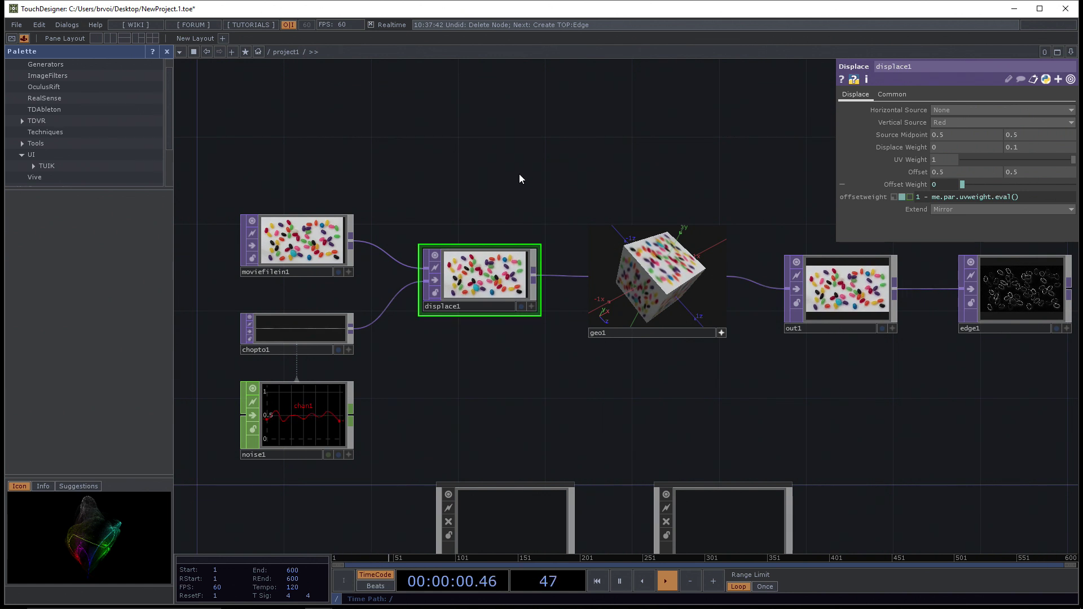
Step: Set the second Displace Weight value of displace1 to 2 with its viewer enlarged in the network
left_click_drag(519, 173, 515, 174)
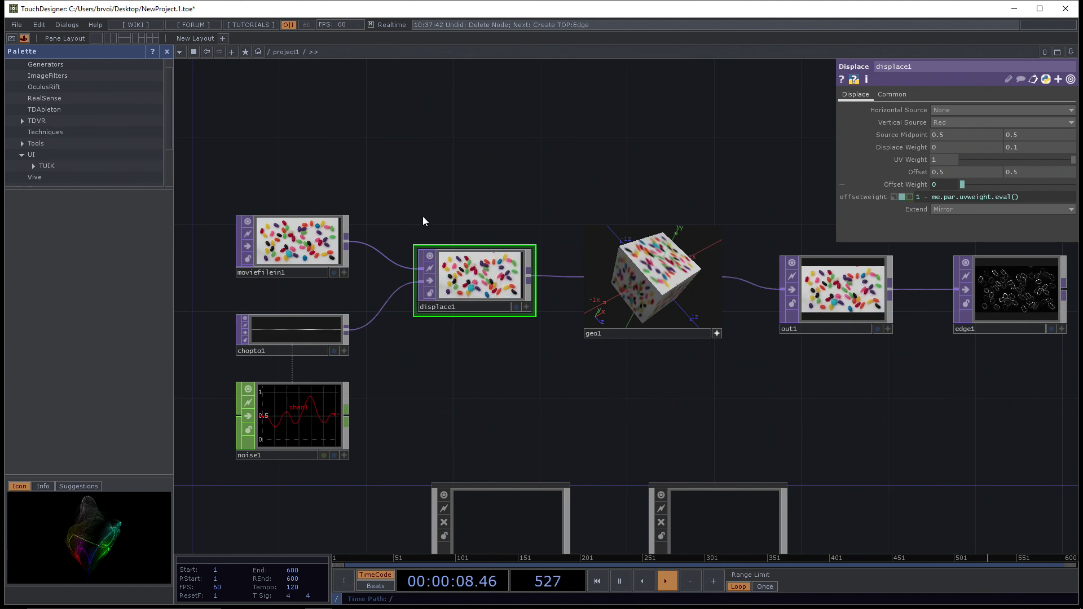
scroll(423, 217, "up", 3)
scroll(452, 223, "down", 2)
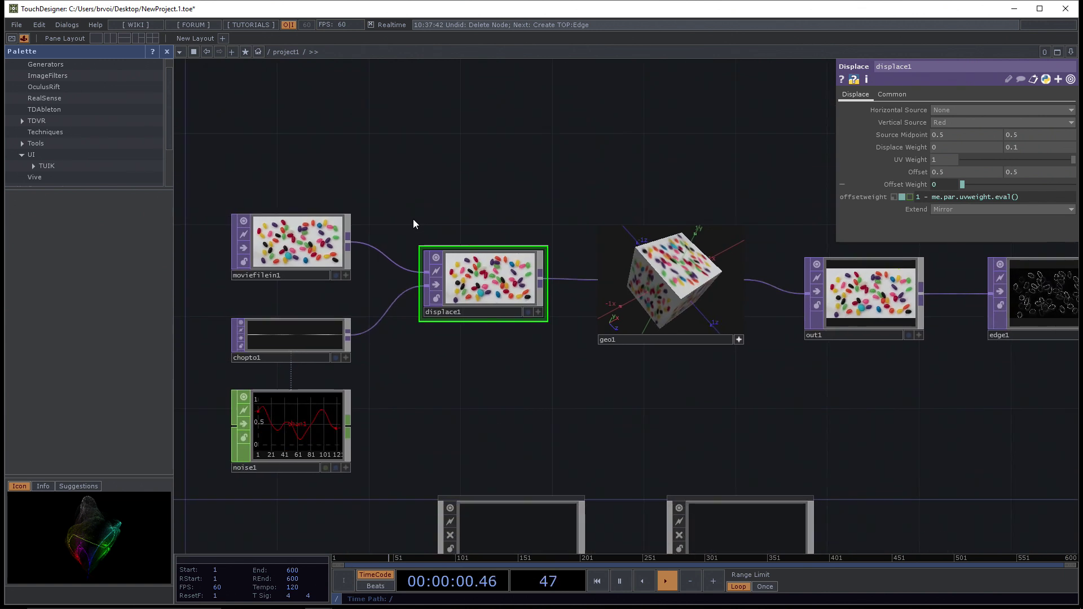
middle_click_drag(476, 177, 528, 185)
left_click_drag(523, 187, 596, 157)
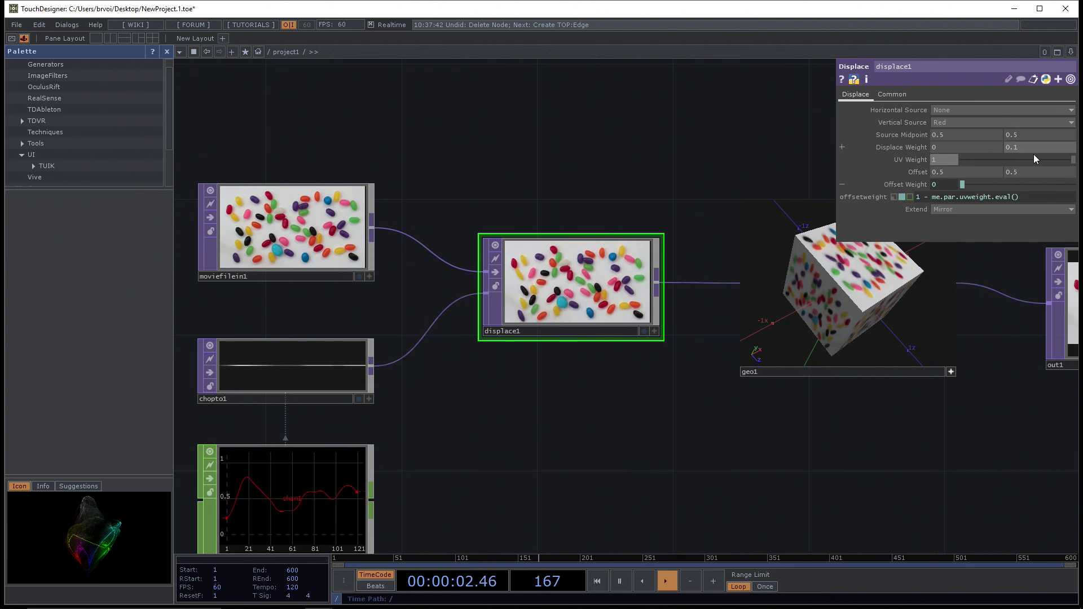
left_click_drag(645, 125, 645, 139)
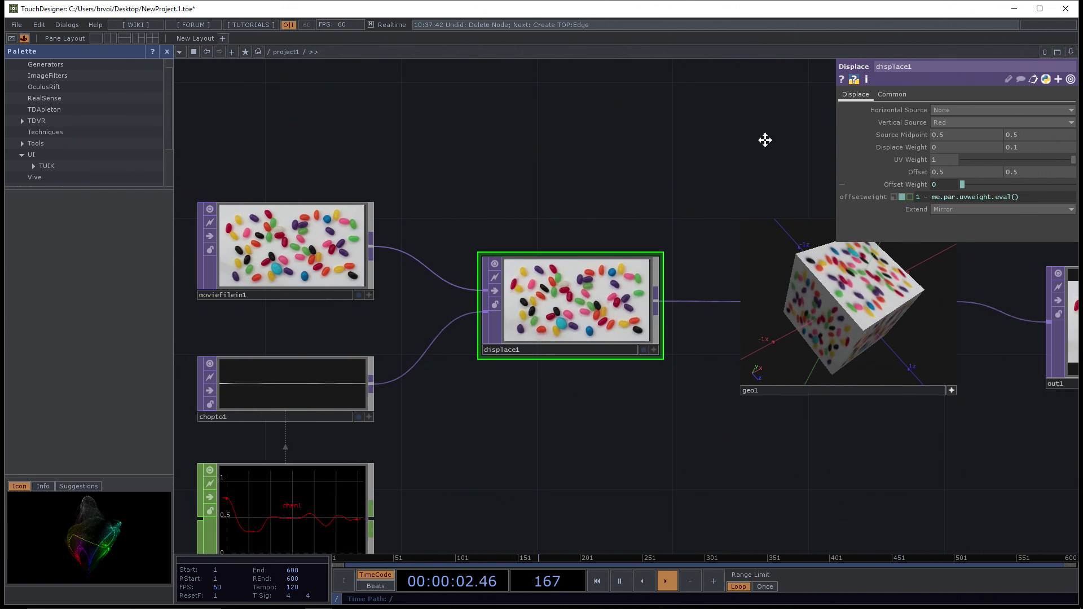
scroll(737, 154, "up", 3)
mouse_move(718, 163)
left_mouse_down()
mouse_move(762, 123)
mouse_move(754, 133)
mouse_move(765, 132)
left_mouse_up()
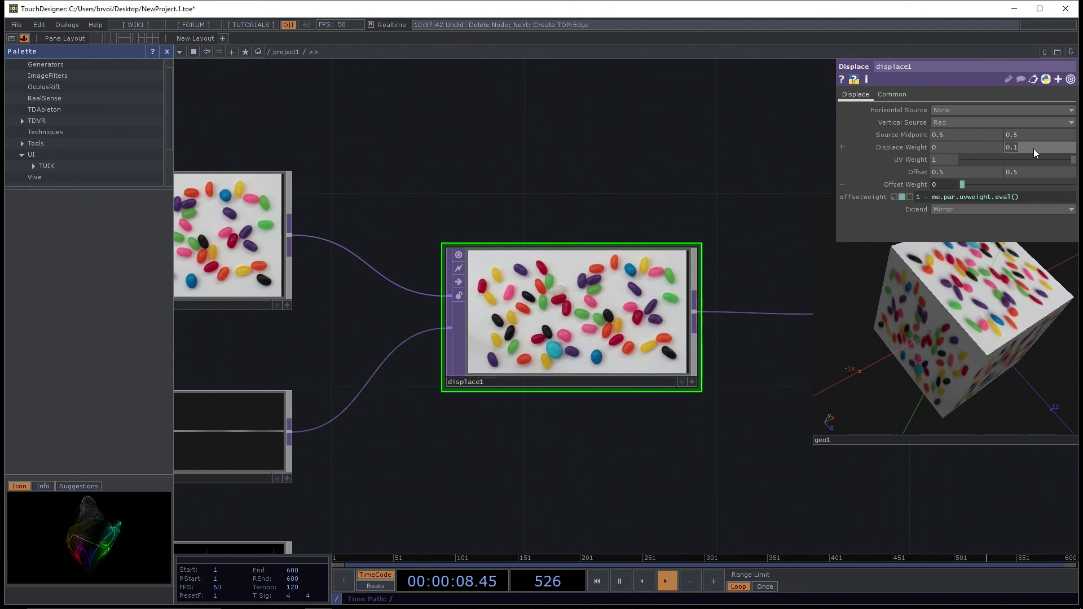
key("Return")
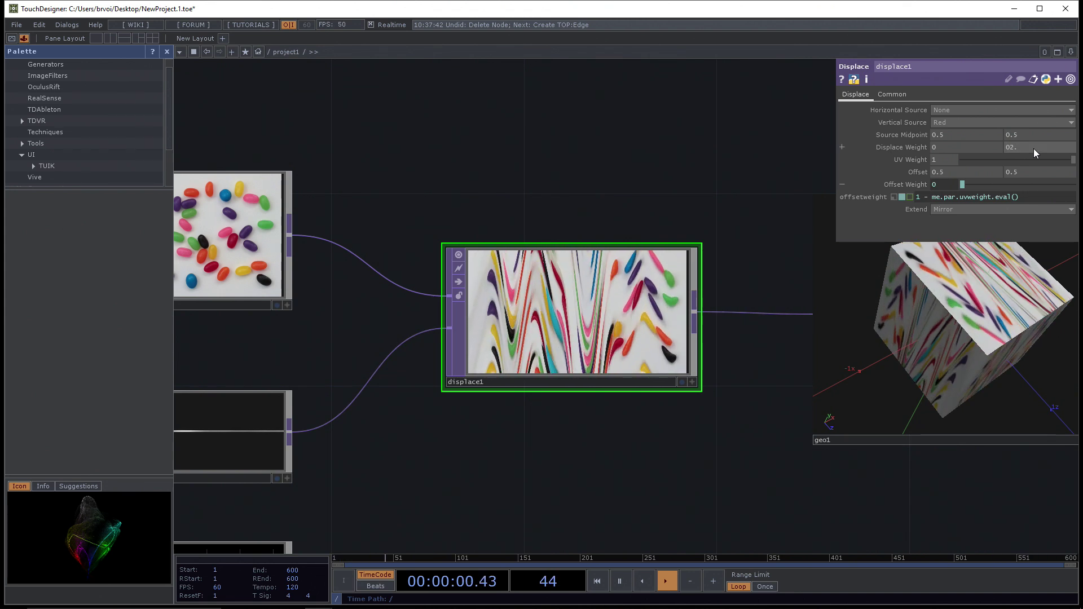
Step: Change the second Displace Weight value of displace1 to 0.5
left_click(1033, 147)
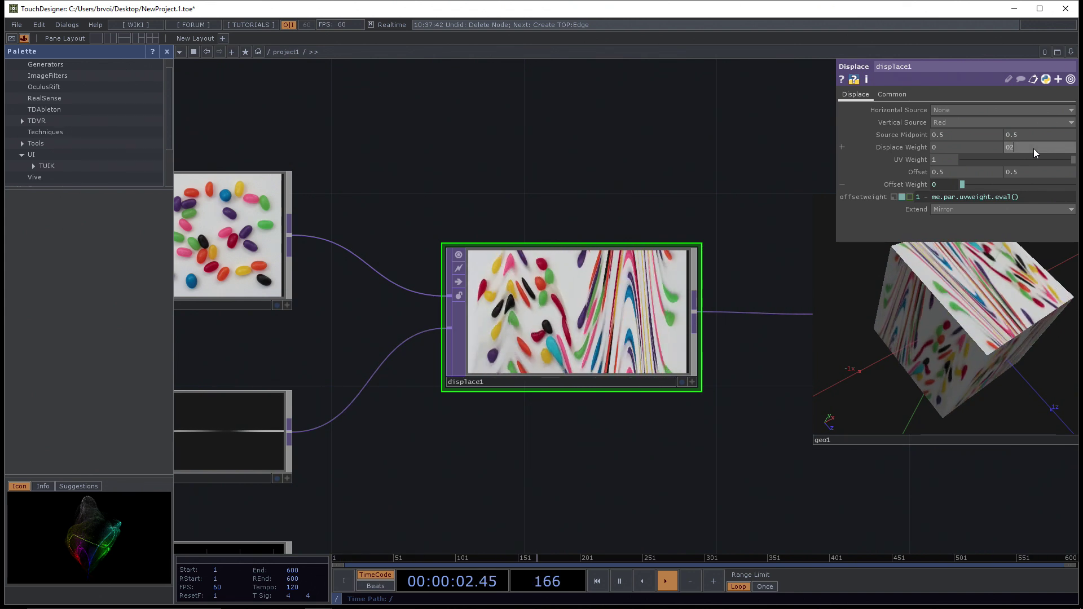
key("BackSpace")
type("0.5")
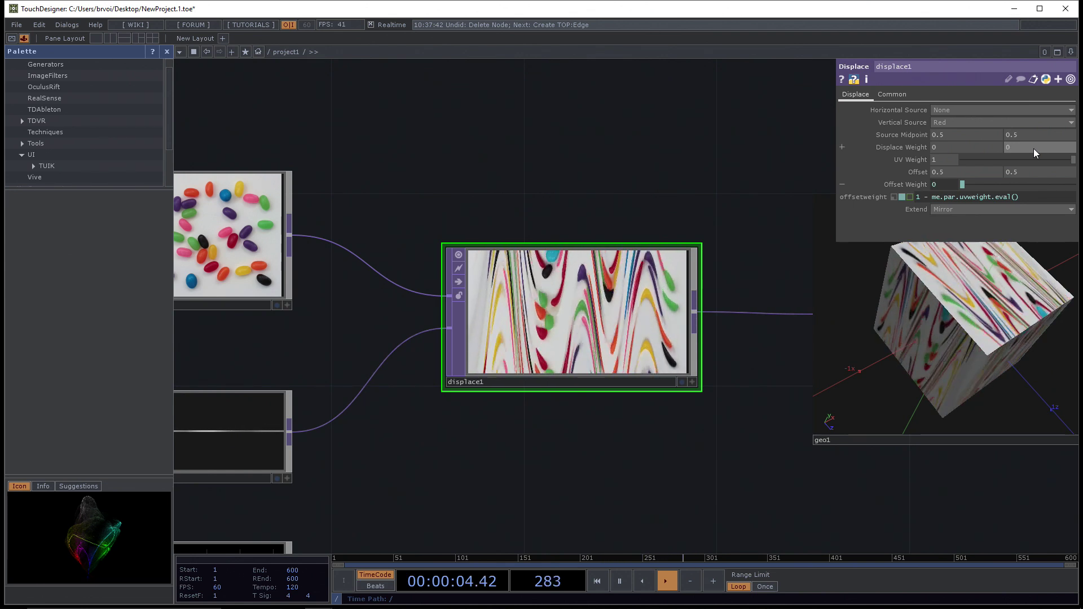
key("Return")
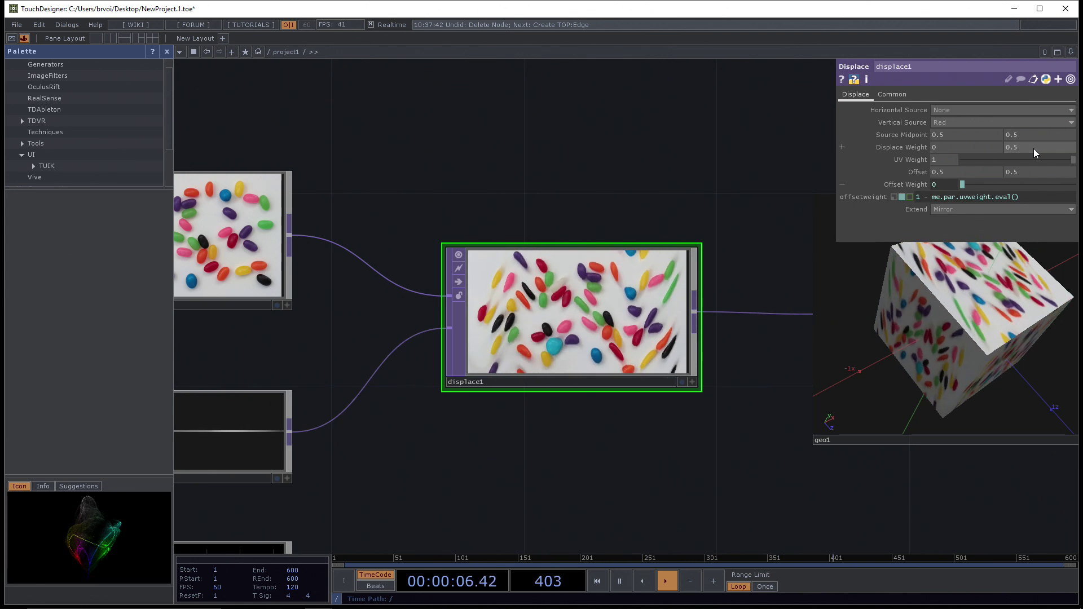
mouse_move(1072, 160)
left_mouse_down()
mouse_move(982, 161)
mouse_move(1078, 163)
left_mouse_up()
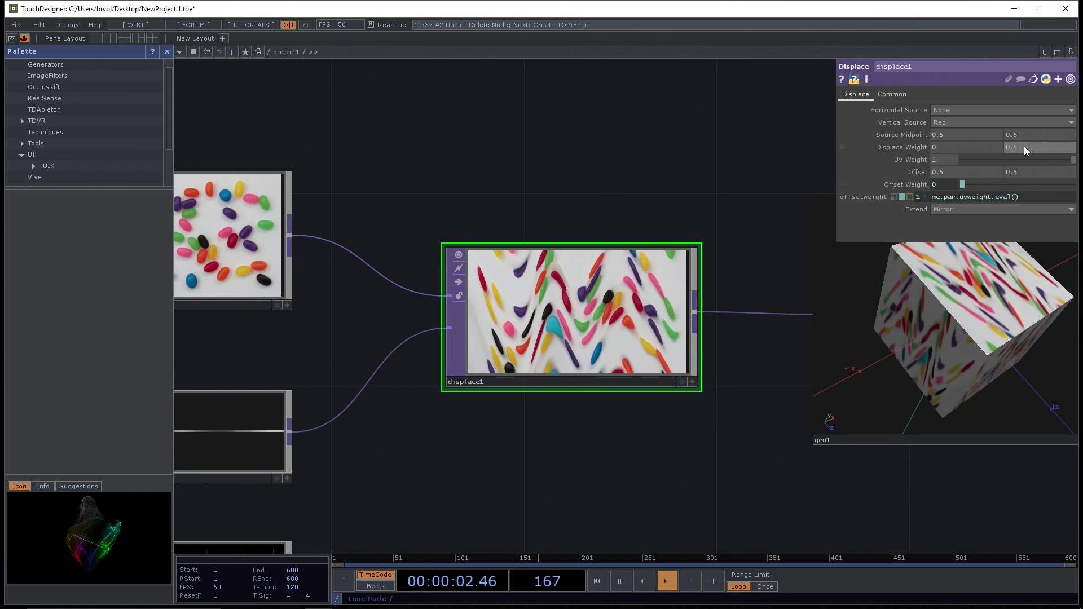
Step: Set the second Displace Weight value of displace1 to 0.1 and raise it to 2 to compare the distortion
type("0.1")
key("Return")
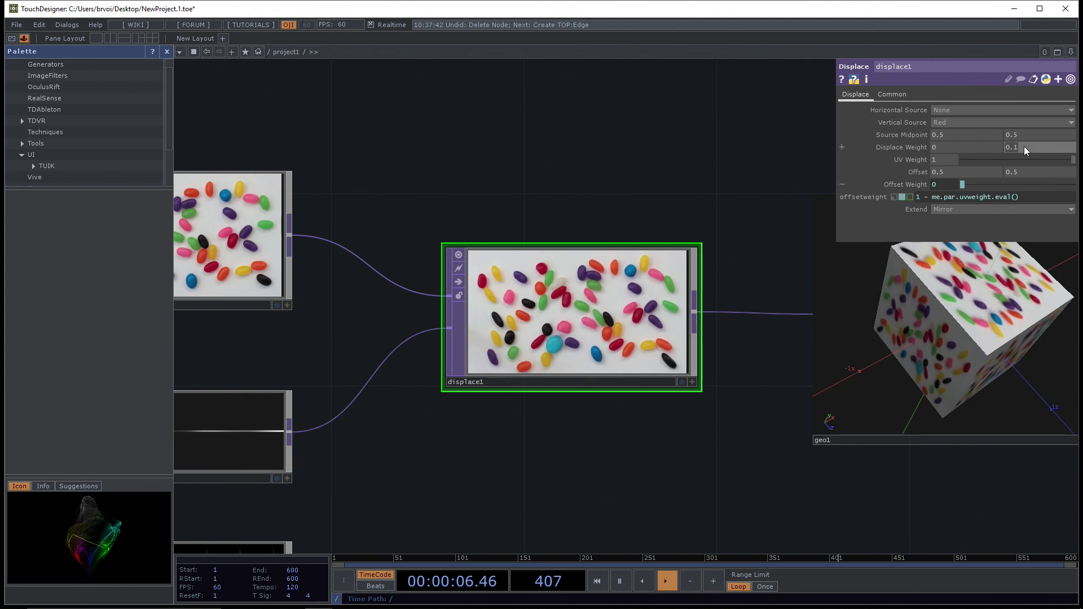
type("2")
key("Return")
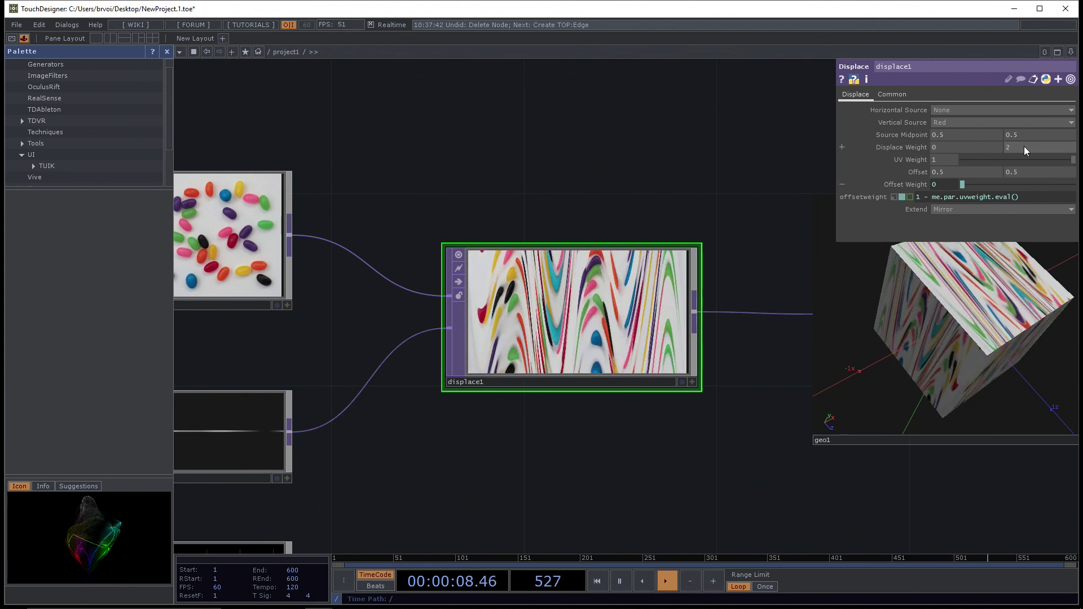
Step: Bring up the value ladder for displace1's second Displace Weight and examine its increments from 10 down to .001
left_click(1024, 146)
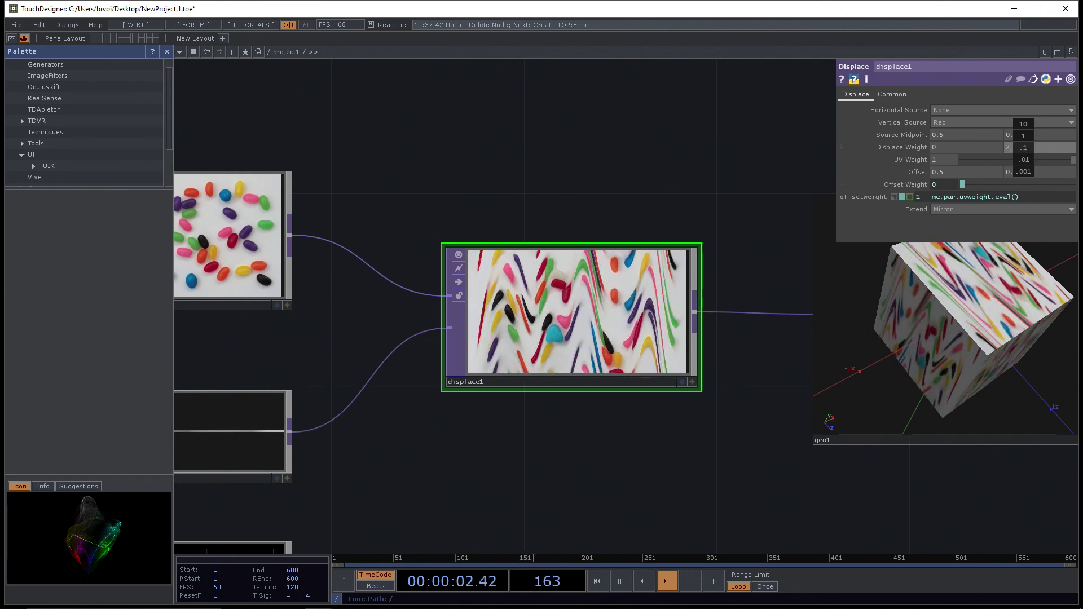
middle_click_drag(1024, 147, 1025, 127)
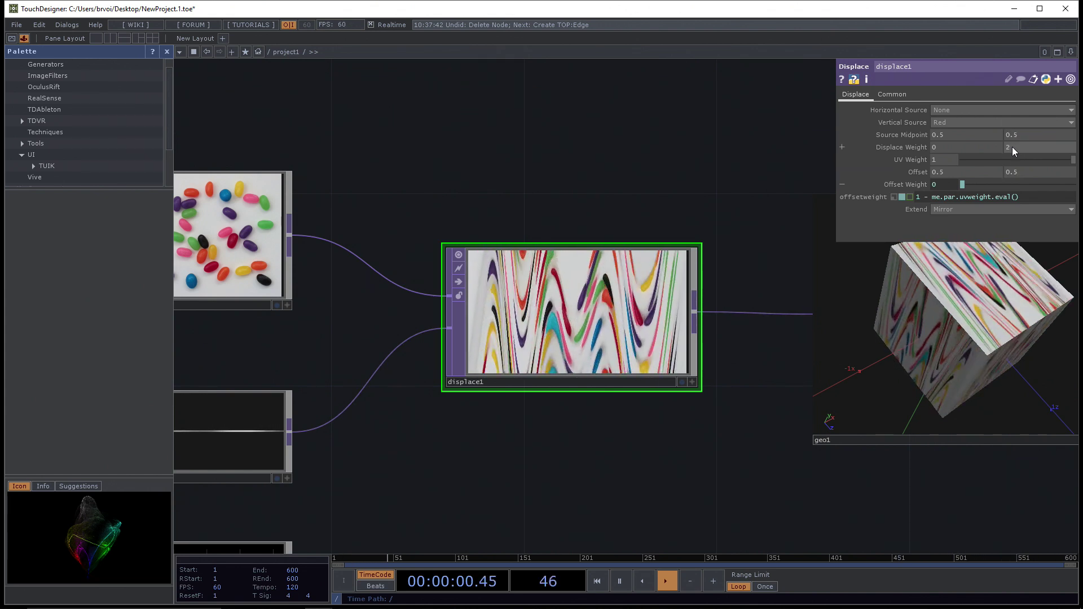
middle_click_drag(1012, 146, 1012, 150)
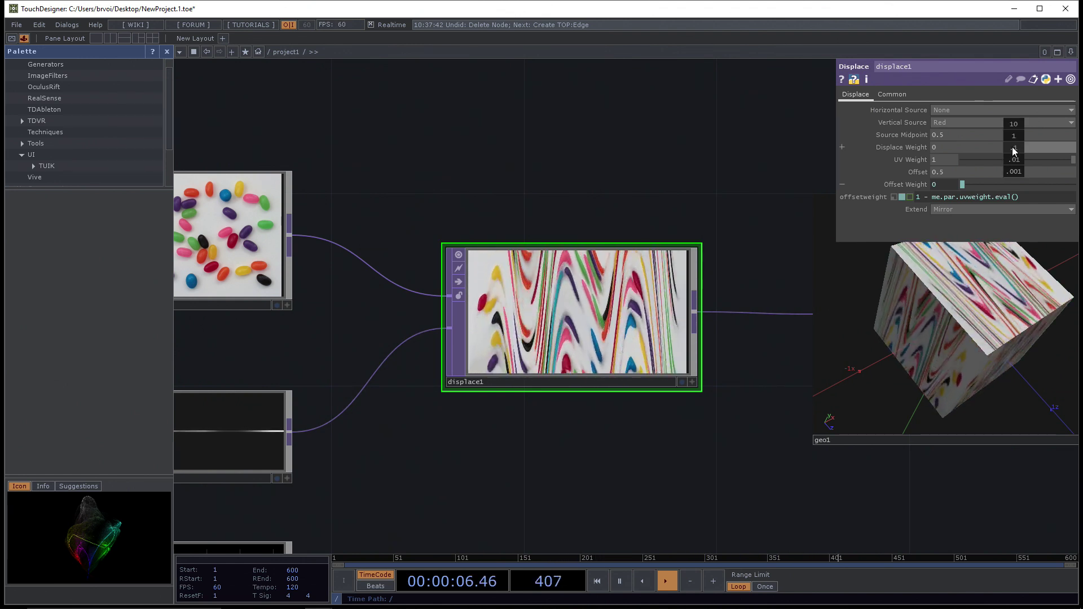
middle_click_drag(1017, 147, 1017, 145)
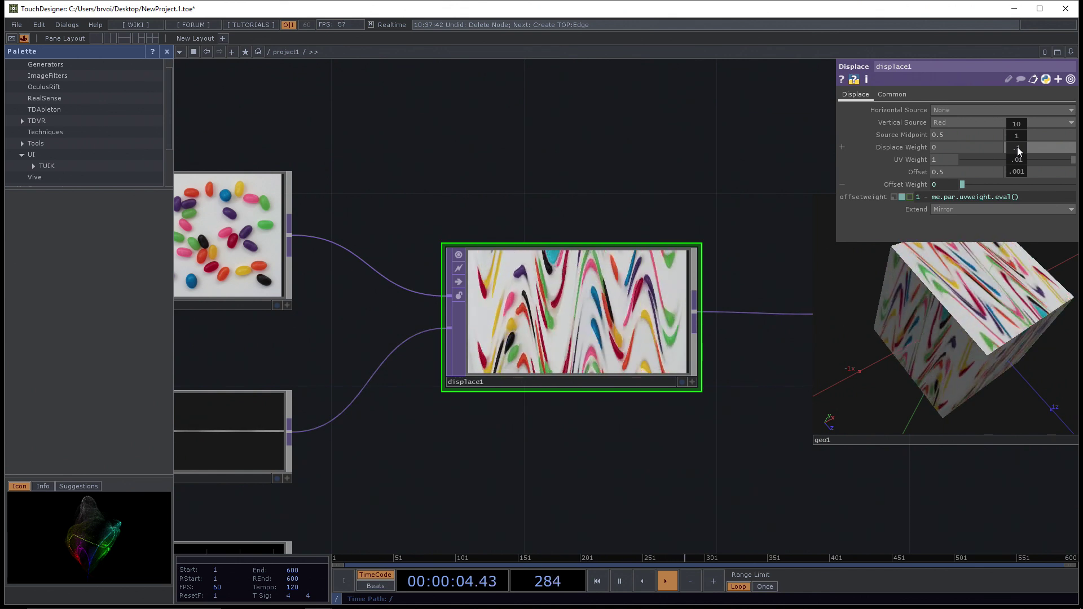
middle_click_drag(1019, 148, 1024, 148)
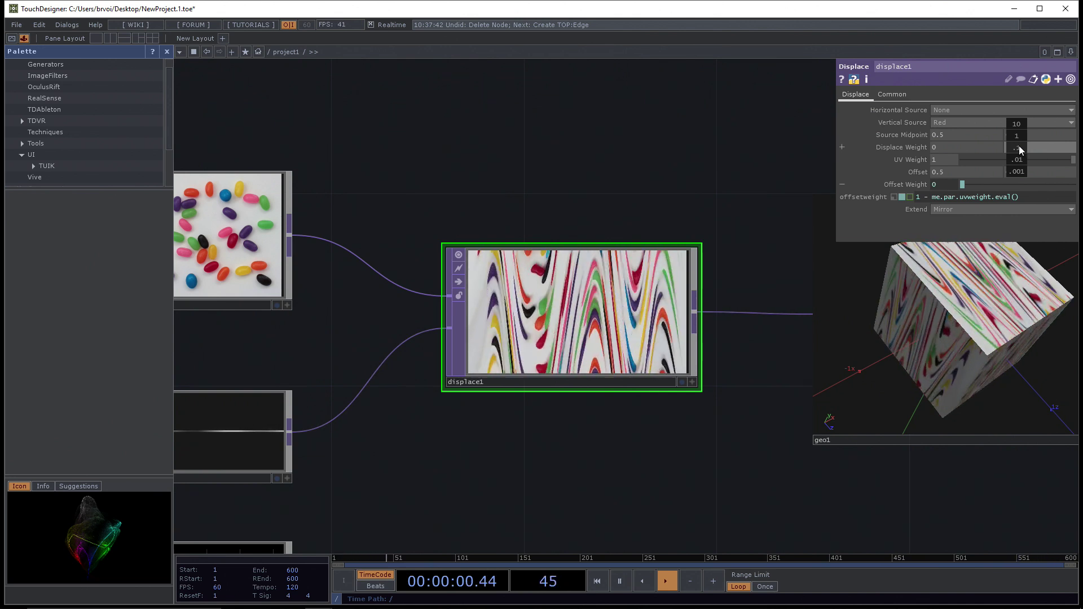
Step: Lower displace1's second Displace Weight with the value ladder, using the .1 increment and the finer .01 increment
middle_click_drag(1020, 148, 1020, 127)
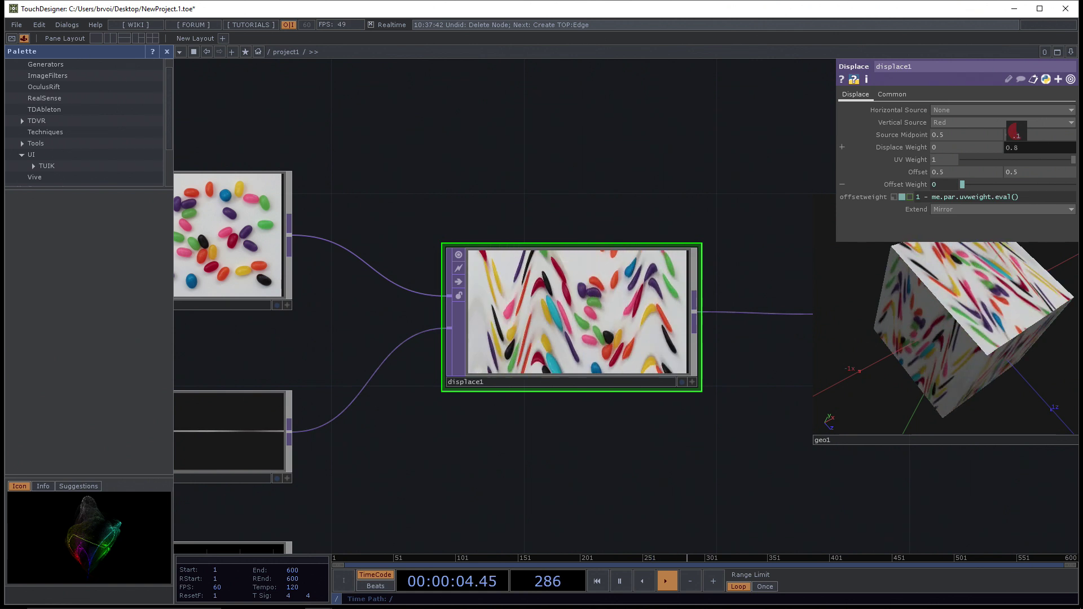
mouse_move(1016, 135)
middle_mouse_down()
mouse_move(1019, 167)
mouse_move(1014, 126)
middle_mouse_up()
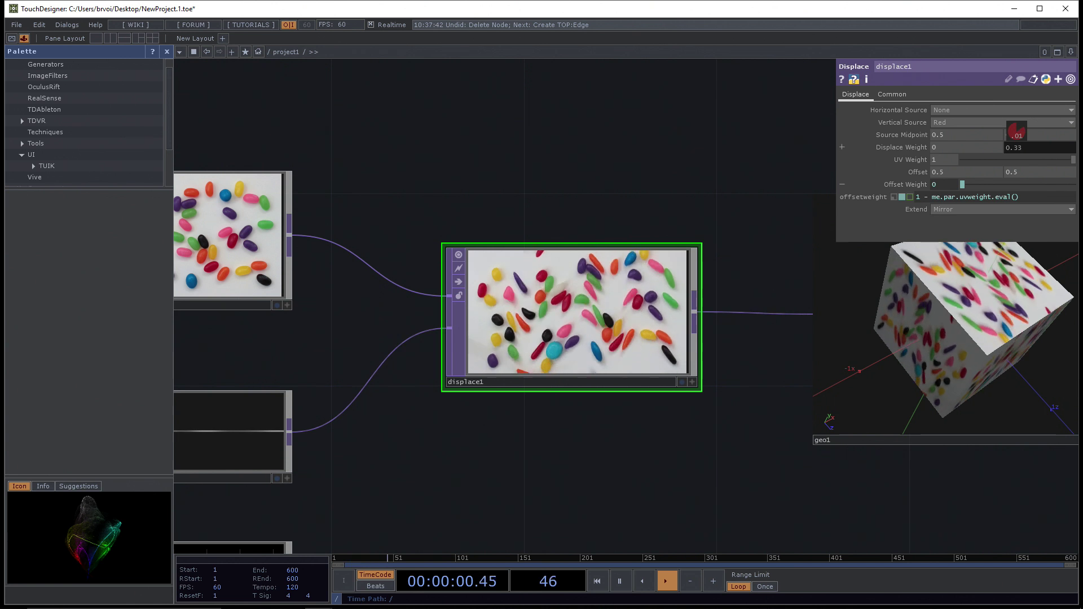
middle_click_drag(1015, 130, 1016, 132)
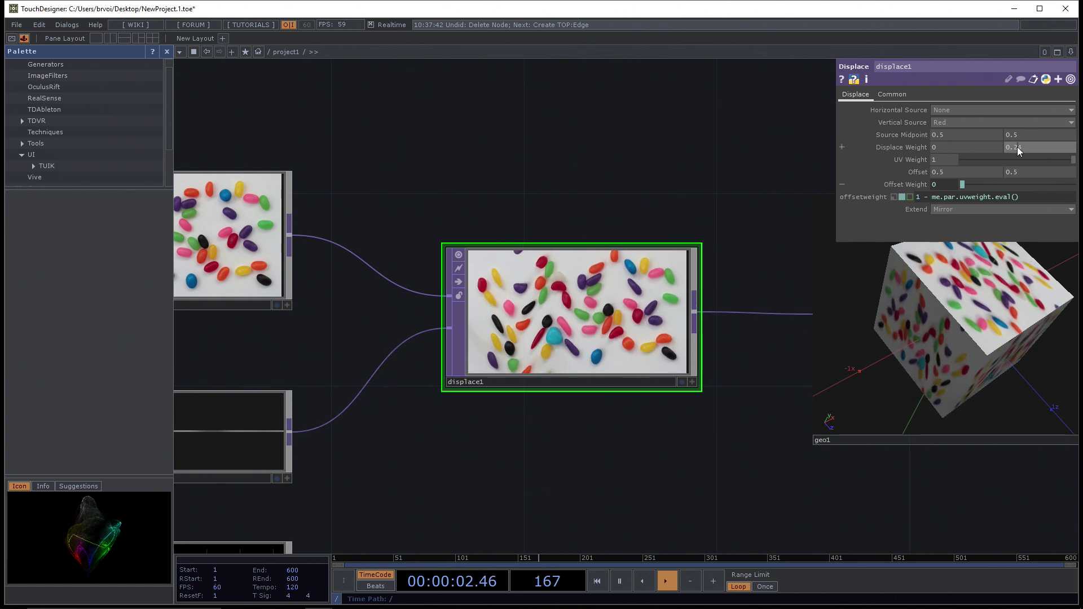
Step: Shift displace1's second Displace Weight to -0.56 with the ladder's 1 increment and remove the minus sign to make it 0.56
mouse_move(1017, 147)
middle_mouse_down()
mouse_move(1011, 129)
mouse_move(1017, 148)
mouse_move(1022, 131)
middle_mouse_up()
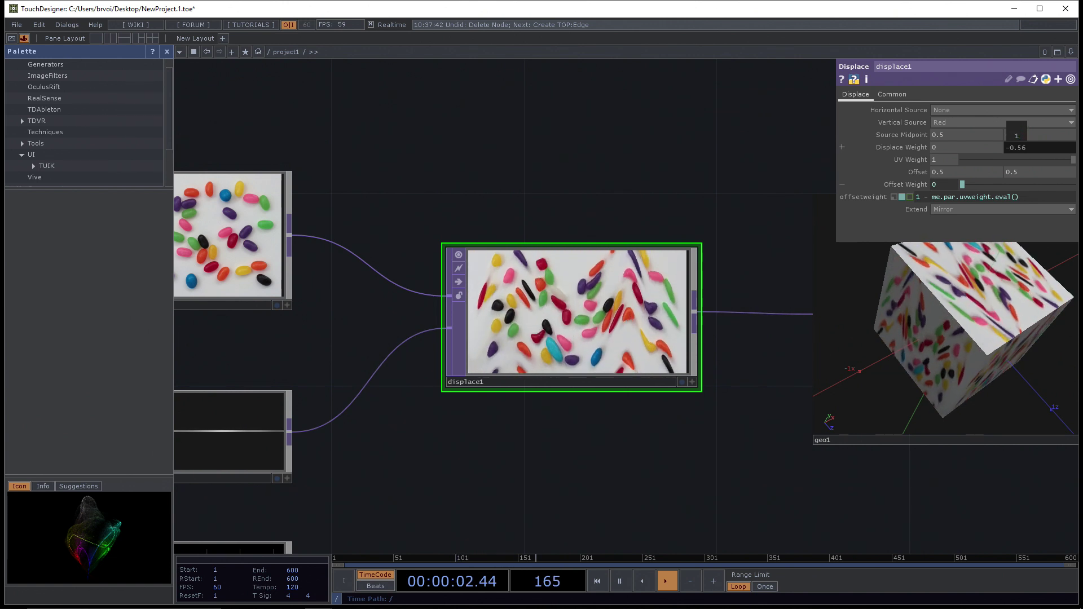
middle_click_drag(1016, 141, 1014, 150)
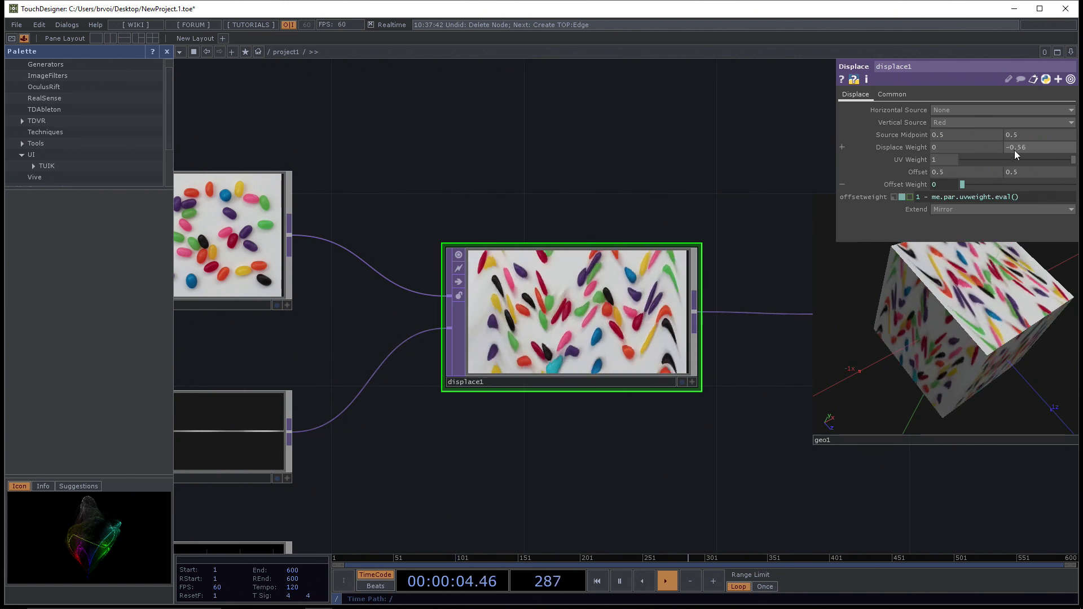
left_click(1005, 149)
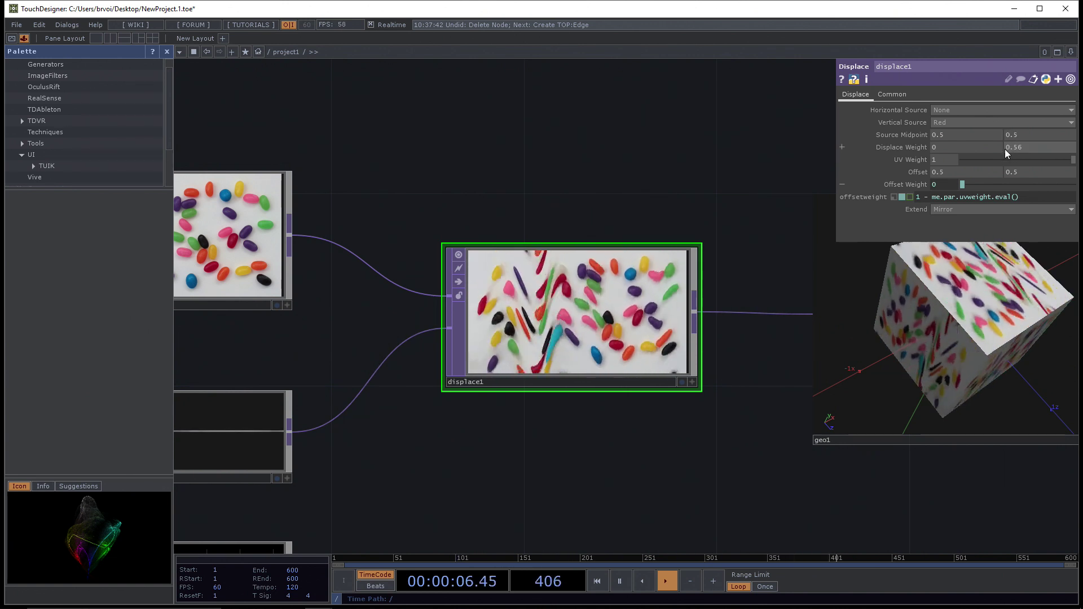
Step: Set displace1's second Displace Weight value to 0.3
key("Delete")
double_click(1026, 149)
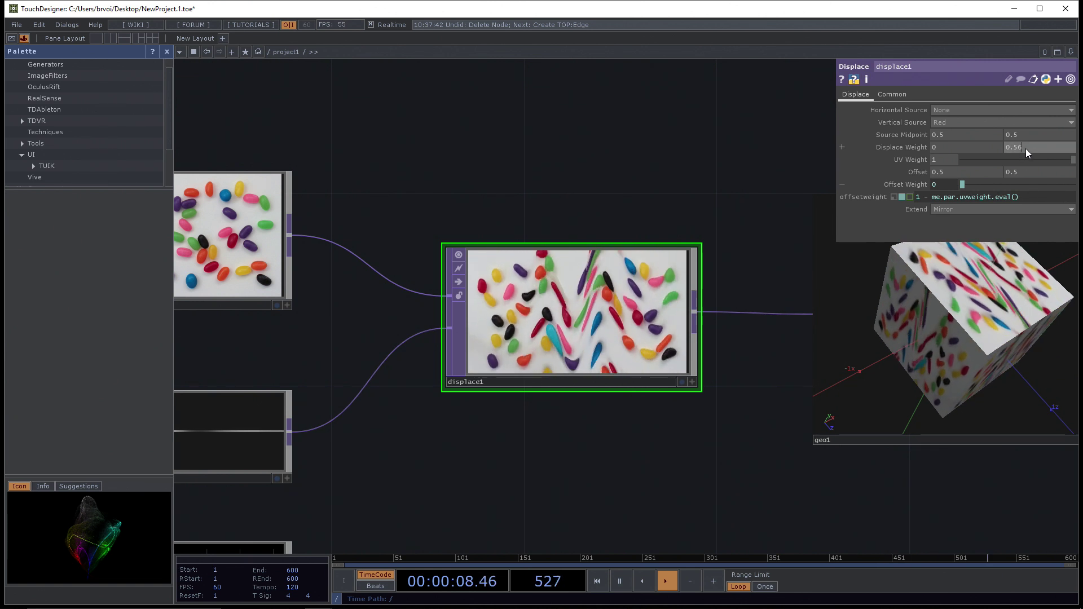
type(".3")
key("Return")
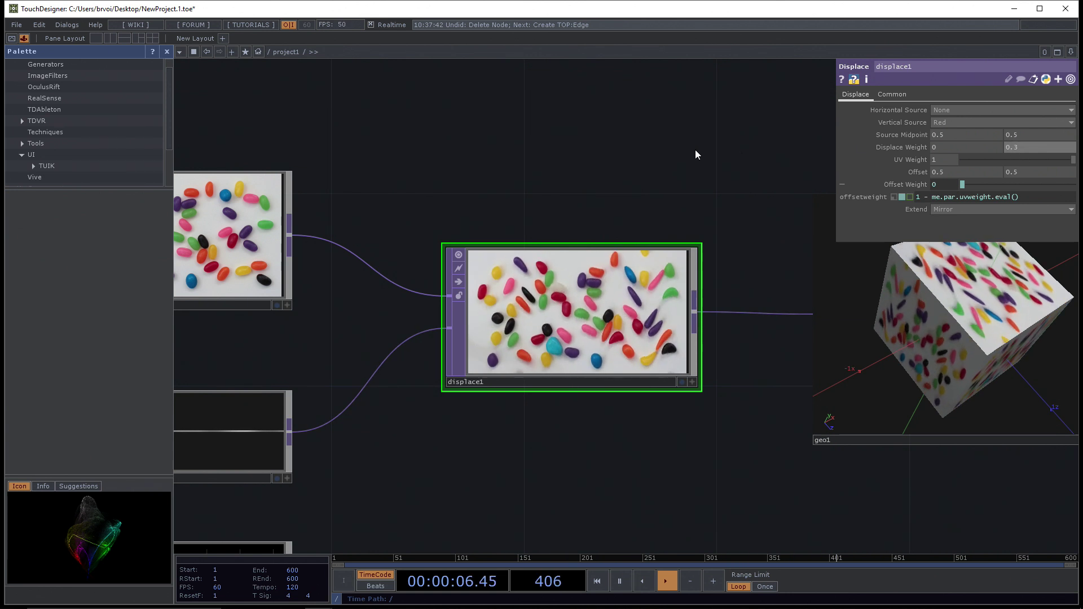
Step: Load glass ladder (loop).mp4 from the Workshop 2018 Mutek Japan Media/Movies folder as moviefilein1's source file
left_click_drag(626, 147, 700, 169)
mouse_move(602, 170)
left_mouse_down()
mouse_move(690, 187)
mouse_move(609, 154)
left_mouse_up()
scroll(690, 187, "down", 1)
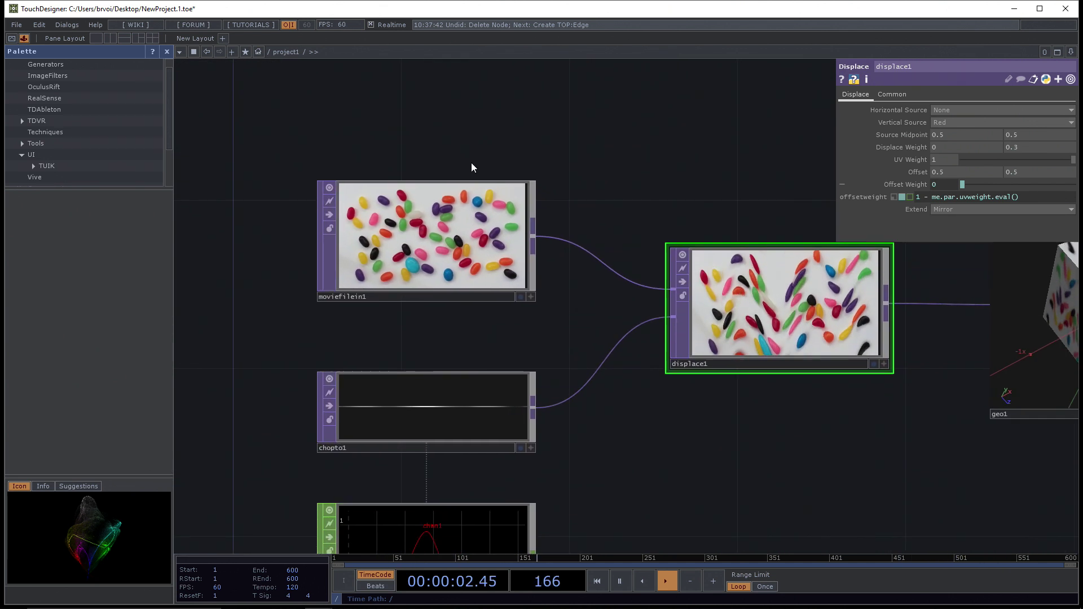
left_click(433, 218)
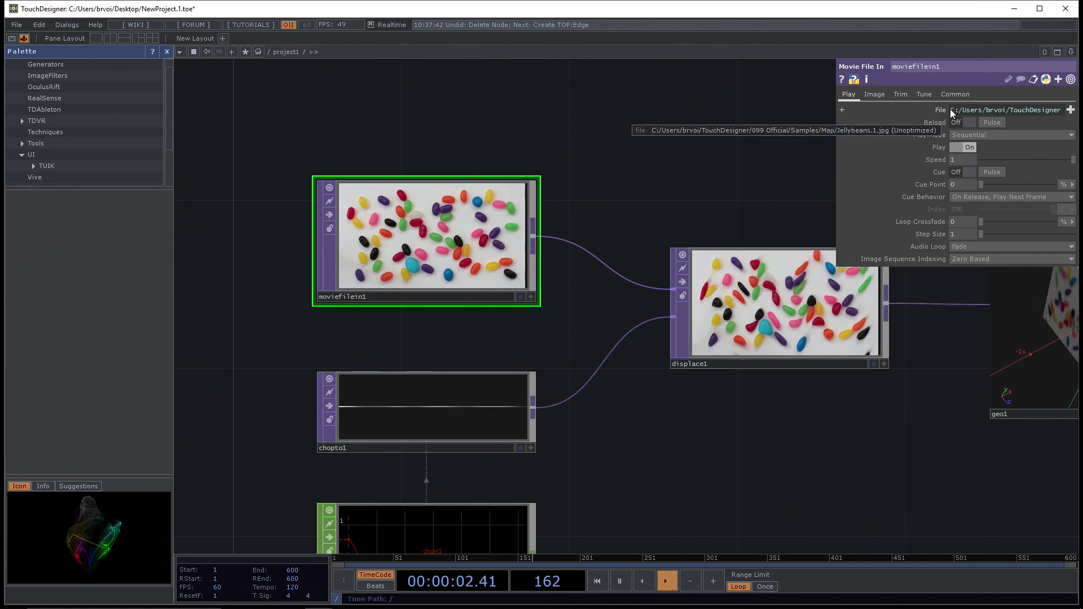
left_click(1071, 111)
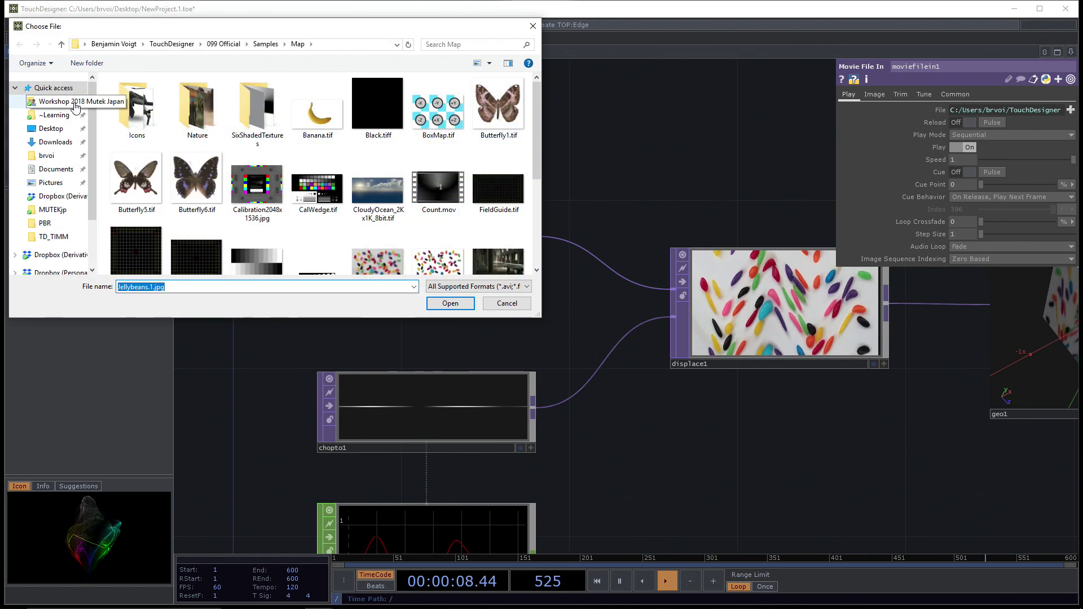
left_click(55, 101)
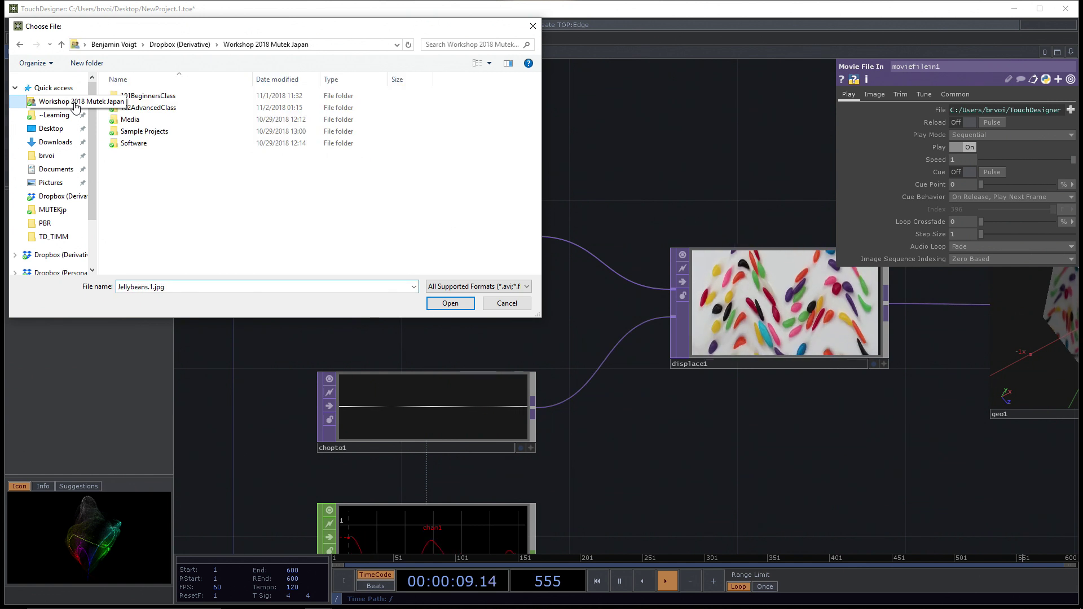
double_click(131, 120)
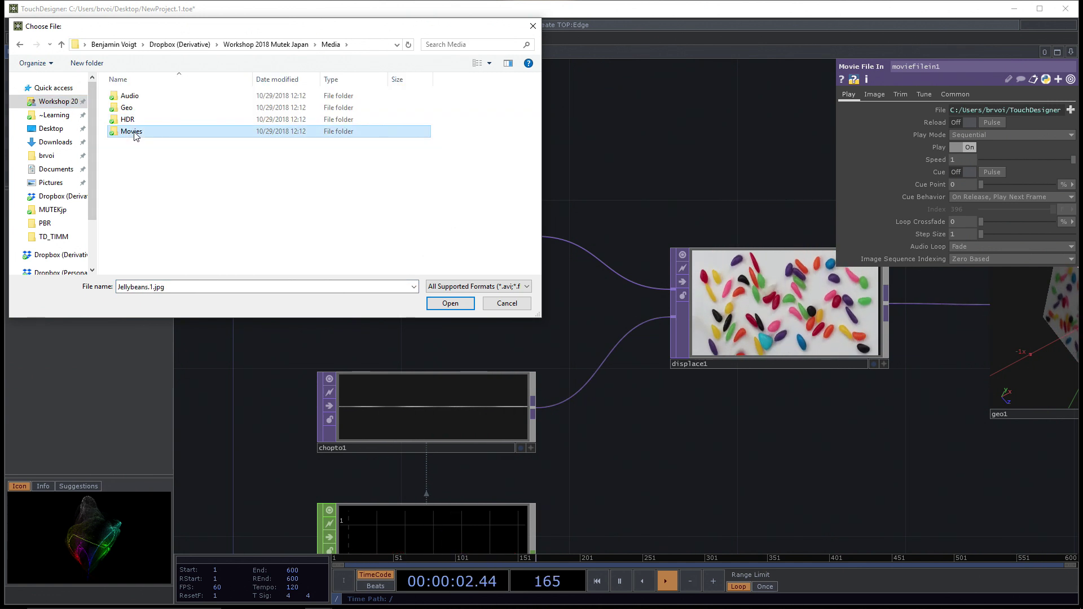
double_click(132, 132)
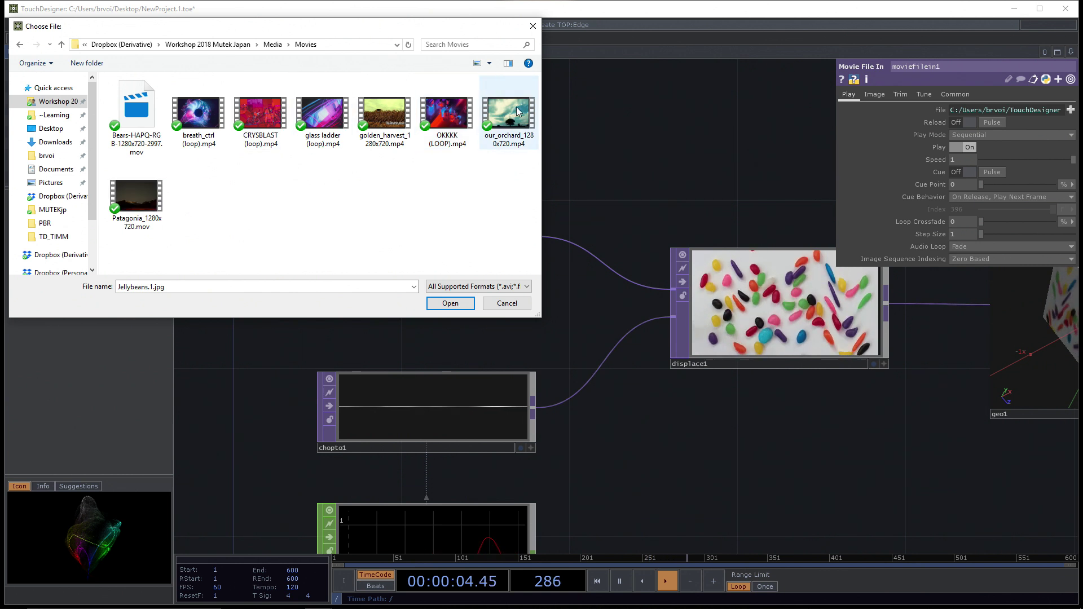
left_click(326, 118)
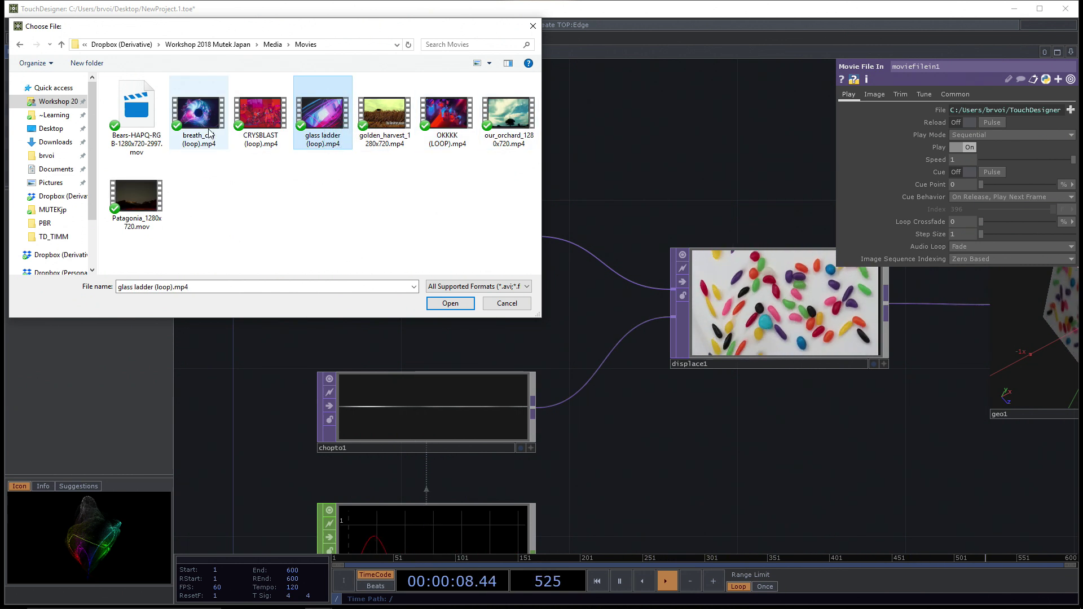
left_click(449, 303)
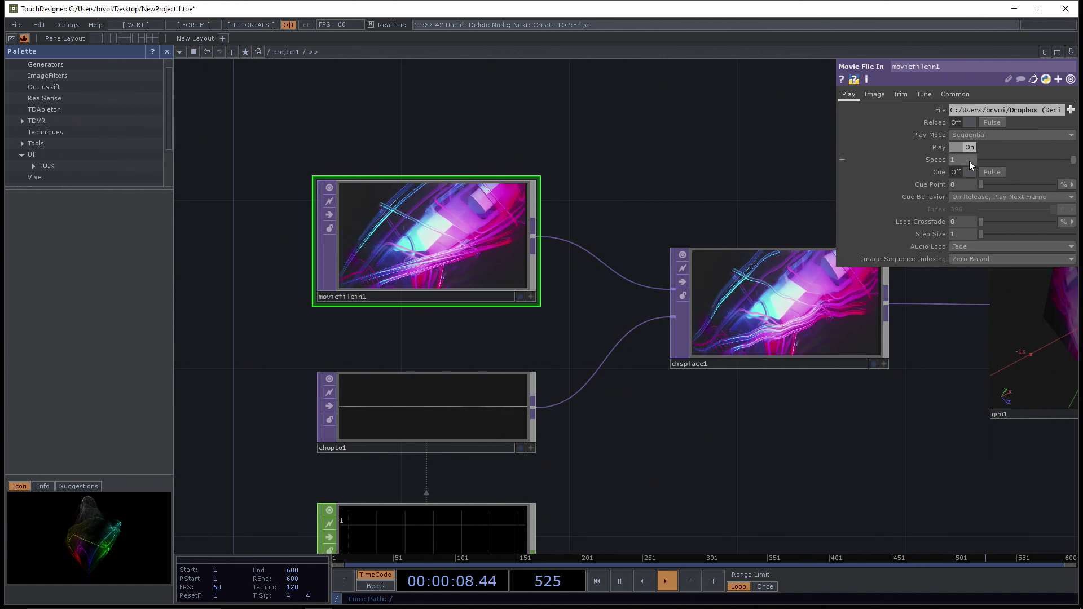
Step: Lower moviefilein1's playback Speed to 0 with the value ladder, and sweep it with the slider up to about 0.7 and back to 0
middle_click_drag(960, 159, 961, 160)
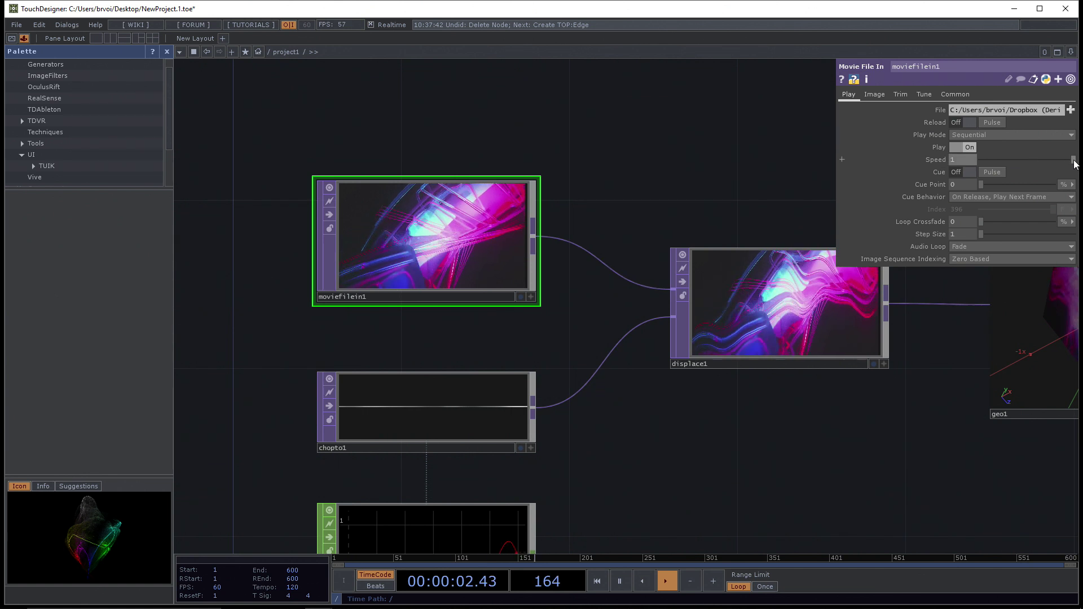
mouse_move(1071, 160)
left_mouse_down()
mouse_move(979, 161)
mouse_move(1073, 160)
left_mouse_up()
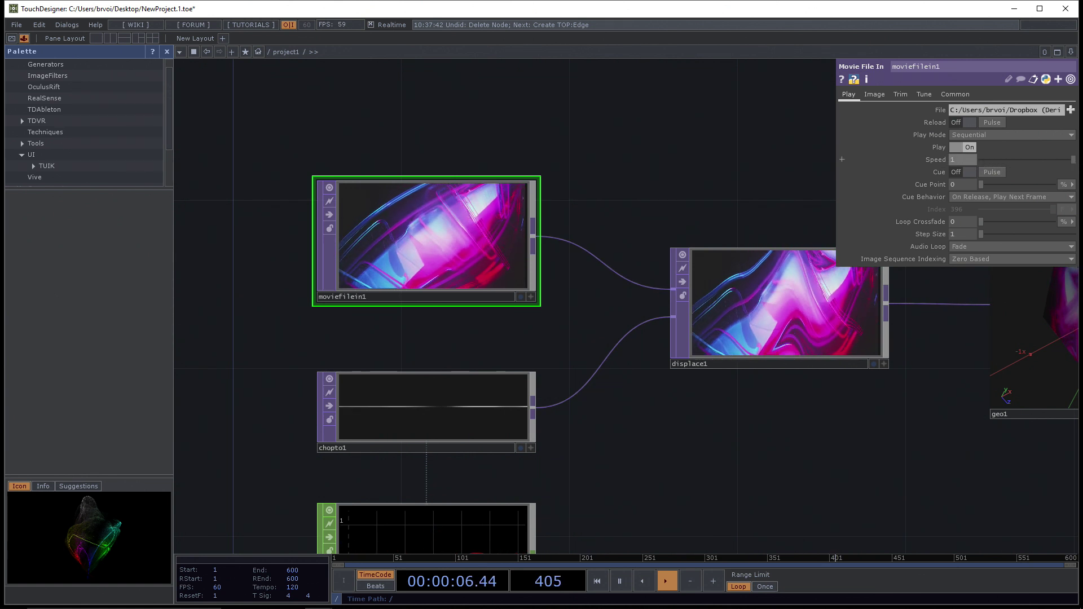
middle_click_drag(970, 161, 970, 161)
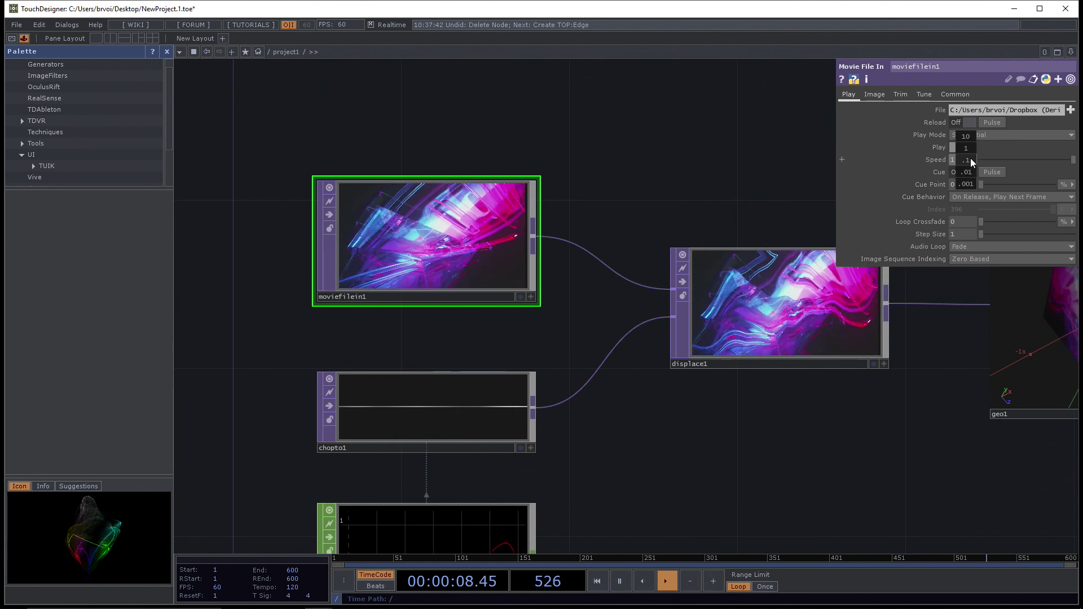
mouse_move(970, 159)
middle_mouse_down()
mouse_move(957, 148)
mouse_move(965, 137)
mouse_move(971, 161)
middle_mouse_up()
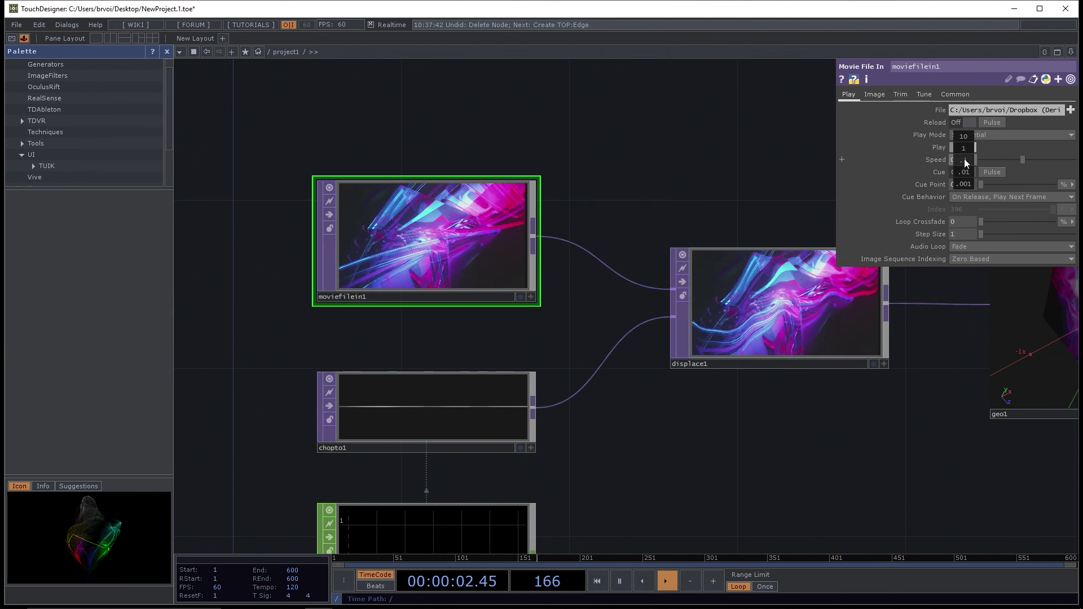
middle_click_drag(963, 148, 963, 148)
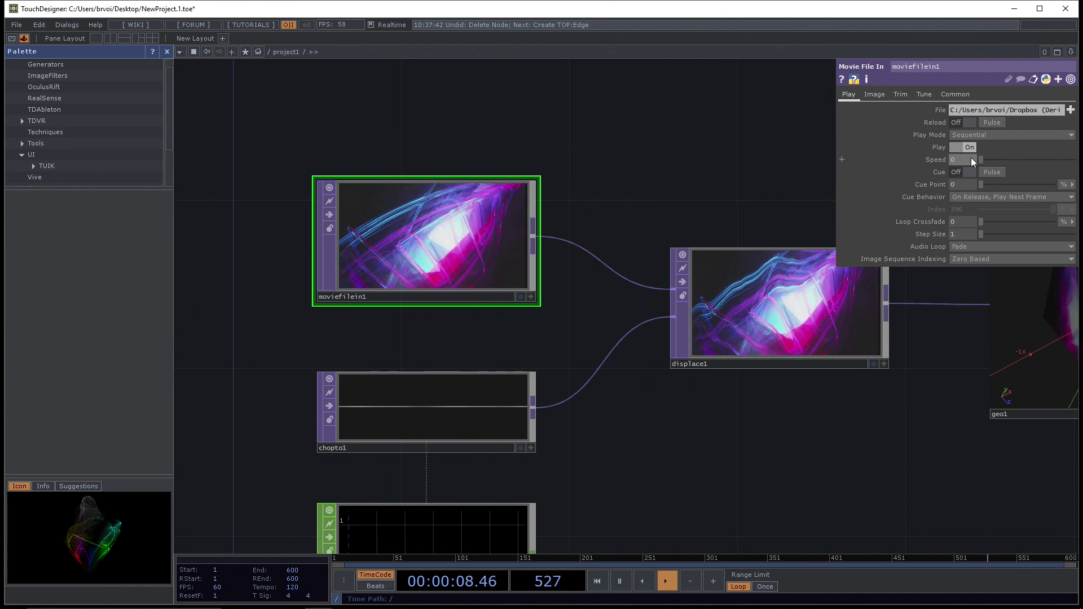
left_click_drag(976, 160, 1053, 160)
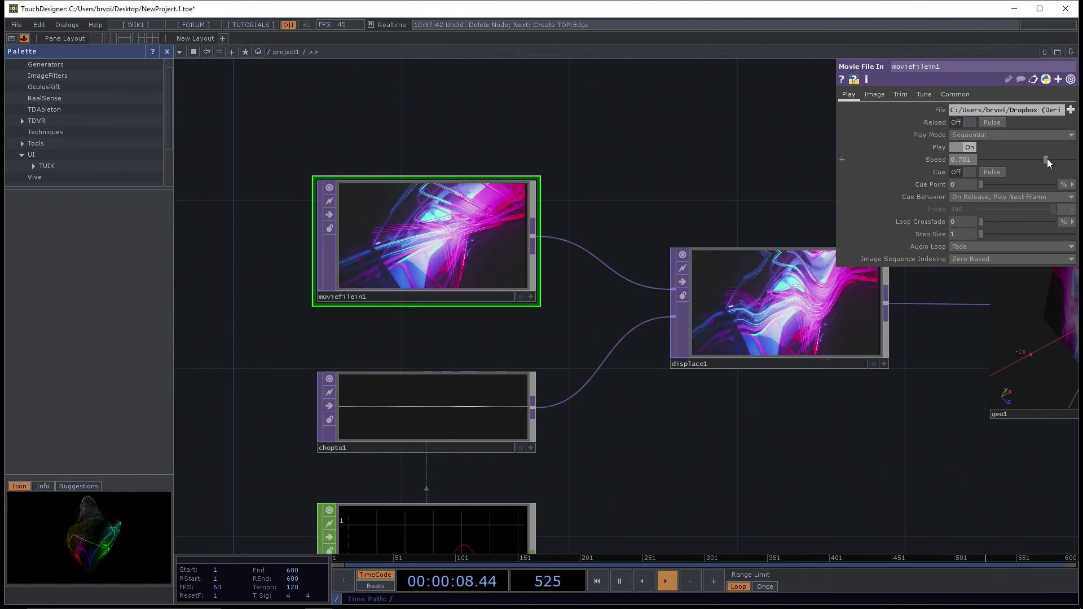
left_click_drag(1047, 160, 972, 160)
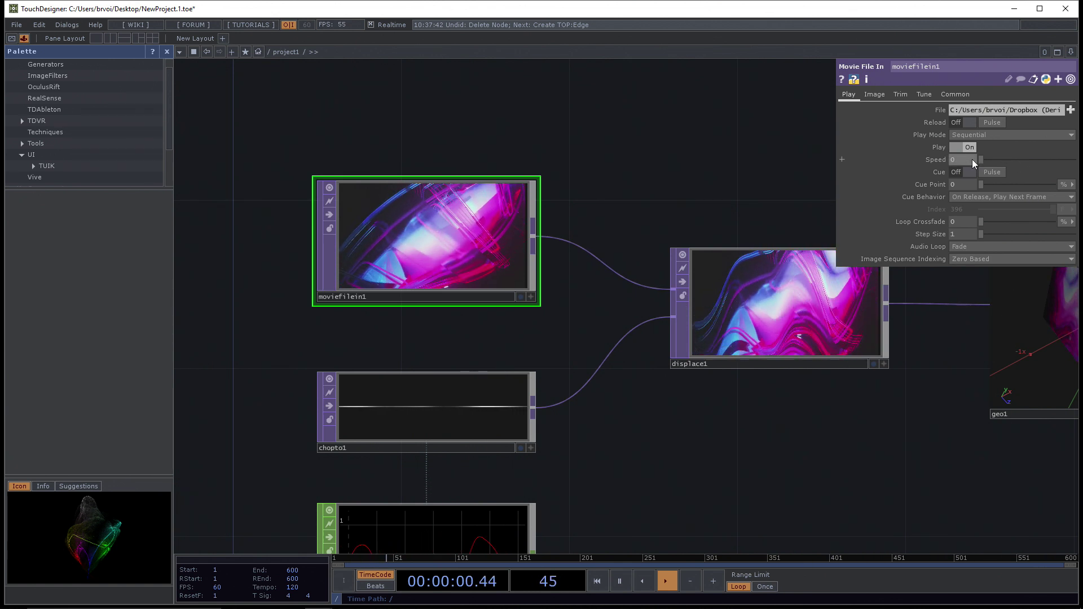
Step: Raise moviefilein1's Speed beyond the slider's range with the value ladder, trying 5 and 4
middle_click_drag(959, 160, 997, 149)
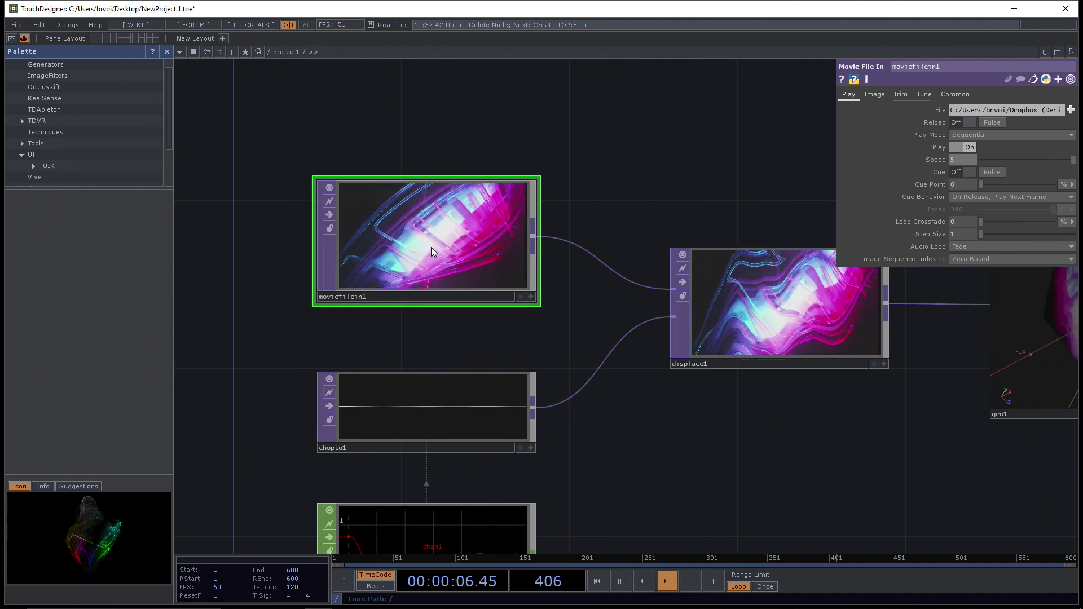
mouse_move(1072, 160)
left_mouse_down()
mouse_move(999, 164)
mouse_move(1074, 163)
left_mouse_up()
mouse_move(969, 160)
middle_mouse_down()
mouse_move(969, 150)
mouse_move(1009, 149)
mouse_move(969, 160)
middle_mouse_up()
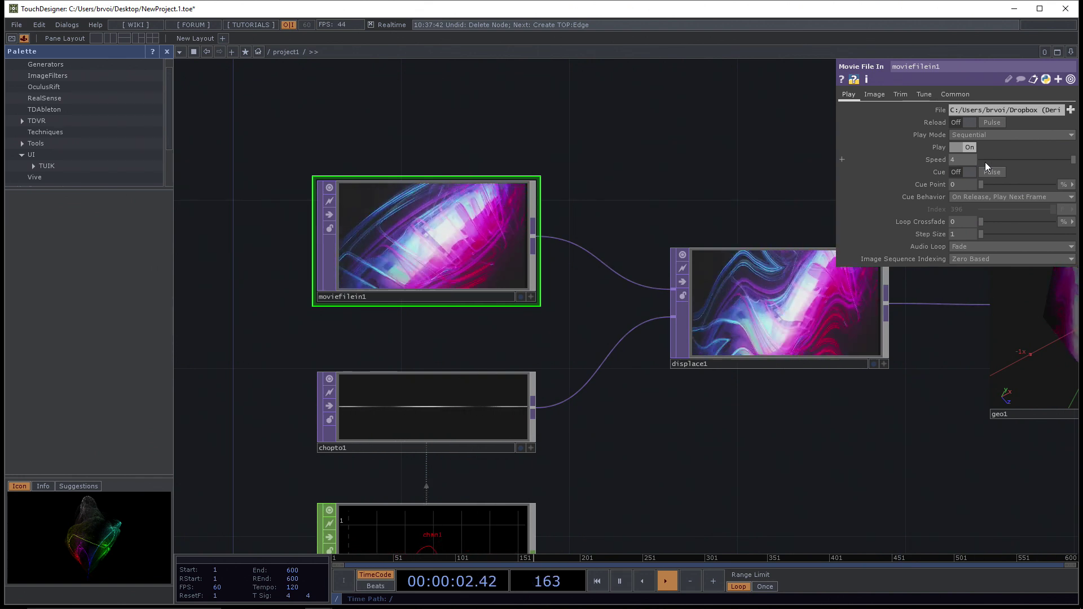
left_click_drag(995, 160, 1068, 165)
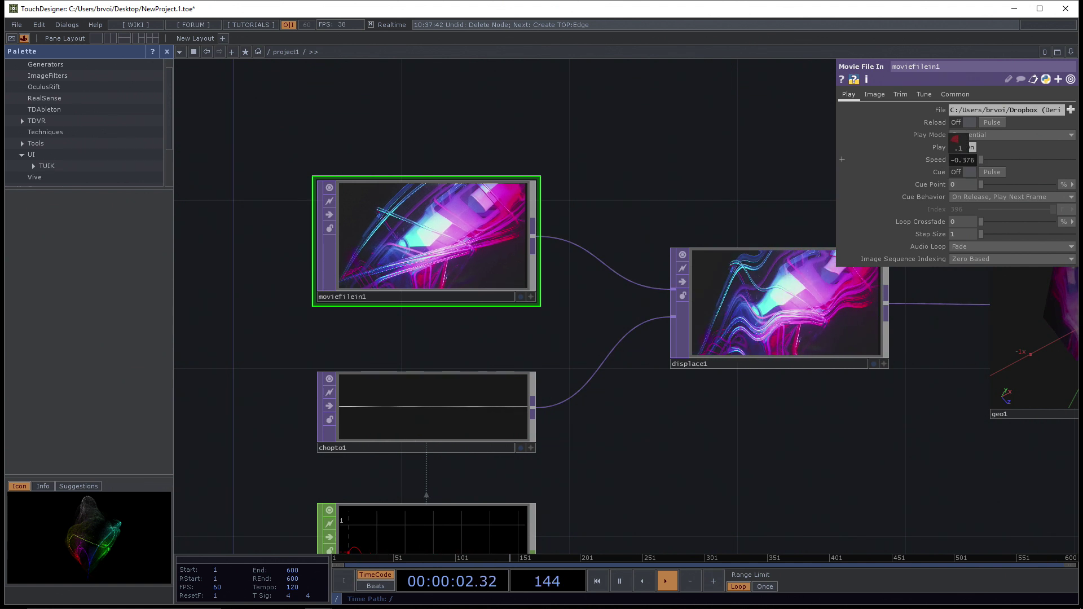
Step: Play moviefilein1 in reverse by lowering Speed to -0.976 with the value ladder, and restore the Speed to 1
middle_click_drag(959, 147, 963, 161)
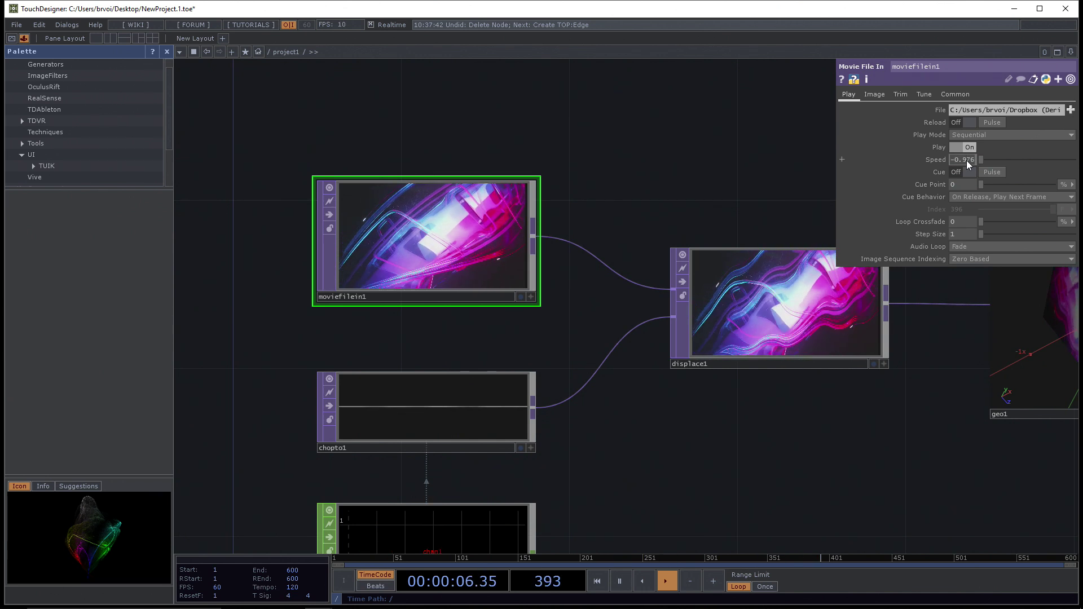
type("1")
key("Return")
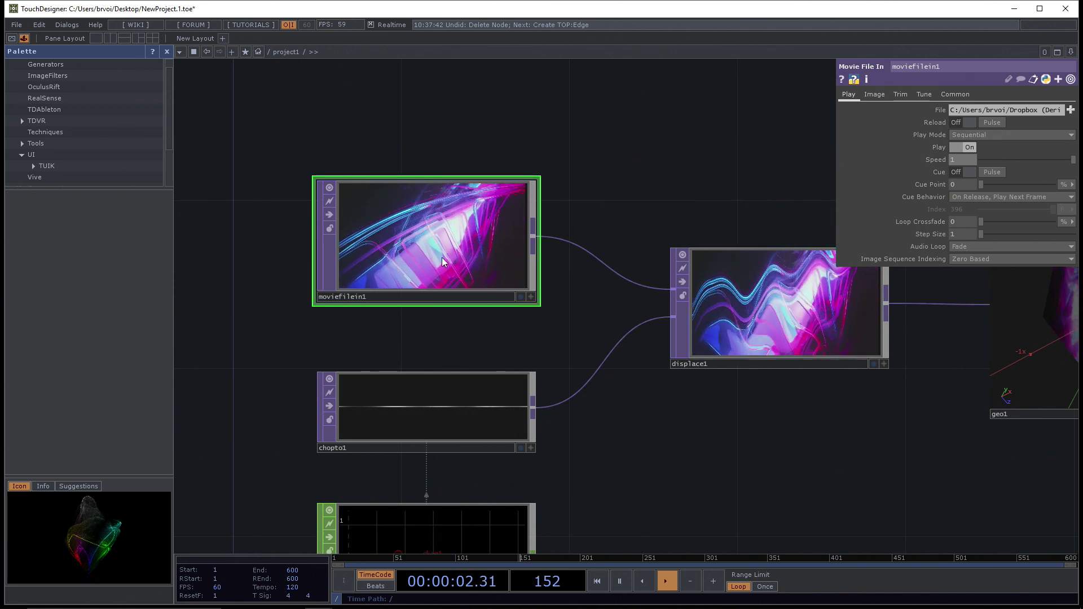
Step: View moviefilein1's Play Mode options, keep Sequential, and move the Cue Point to 0.5
left_click(958, 136)
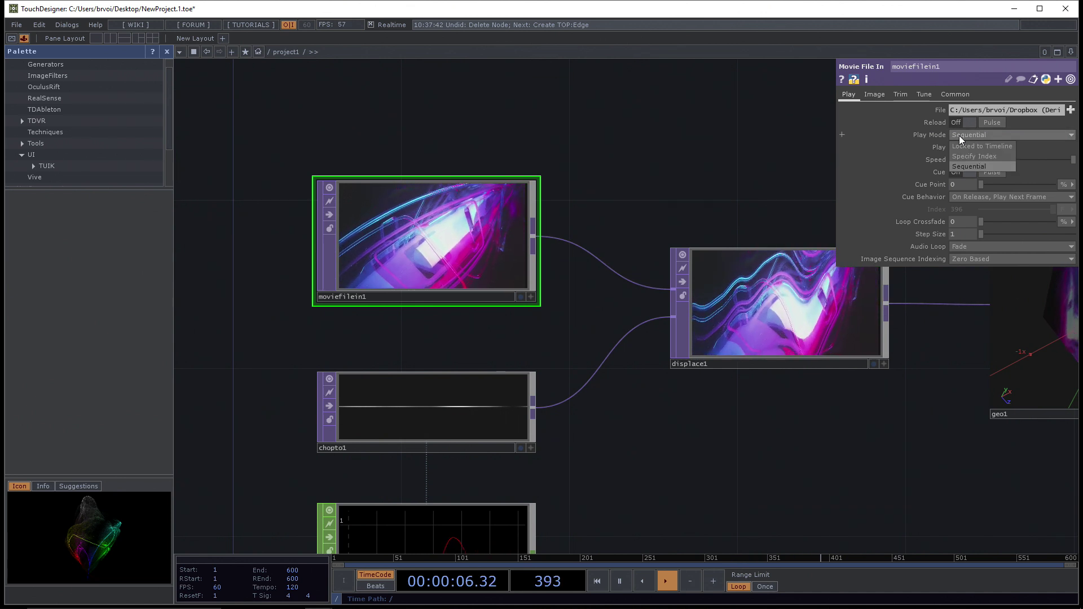
left_click(958, 136)
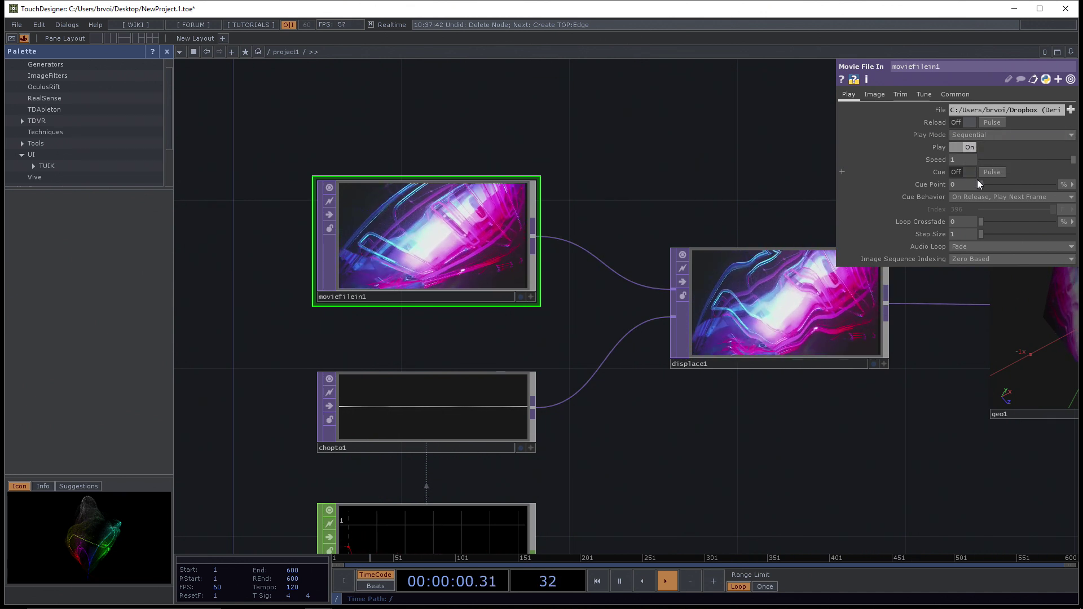
left_click_drag(981, 185, 1021, 185)
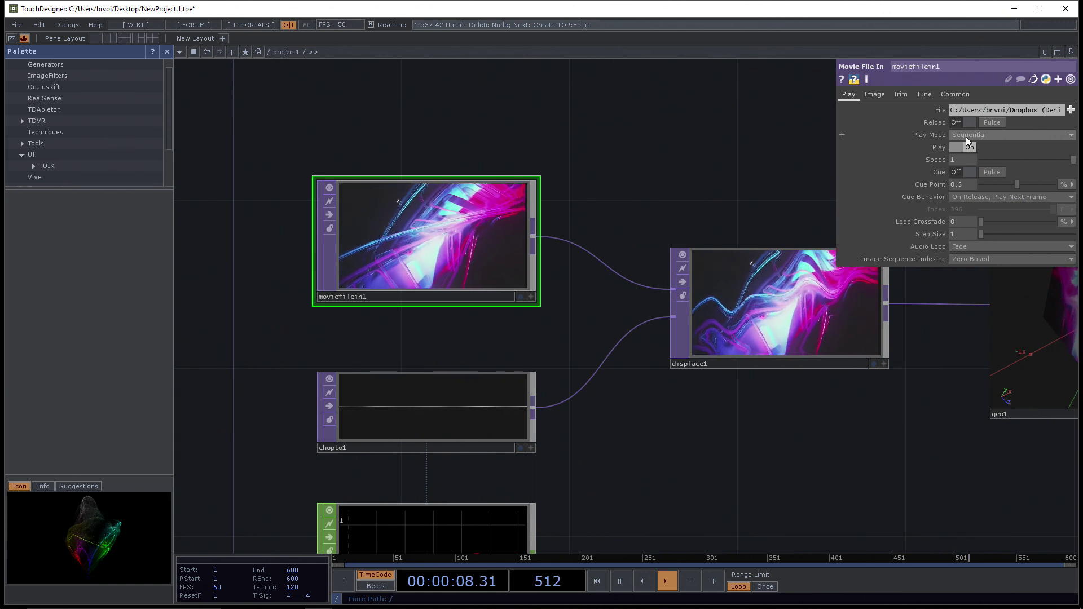
middle_click(504, 237)
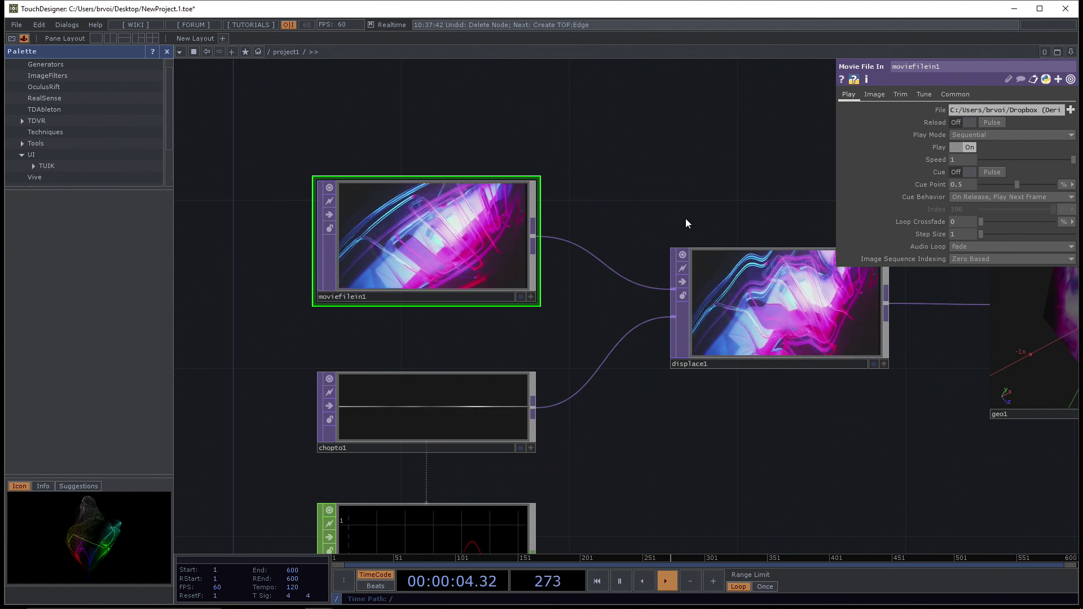
left_click_drag(594, 133, 603, 171)
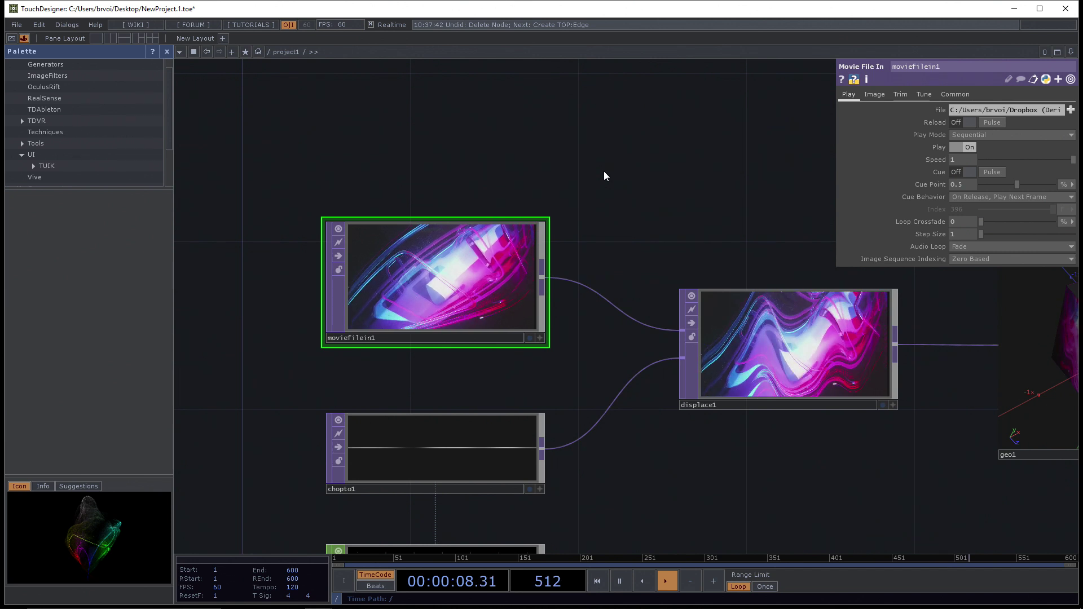
mouse_move(604, 174)
left_mouse_down()
mouse_move(607, 224)
mouse_move(602, 158)
left_mouse_up()
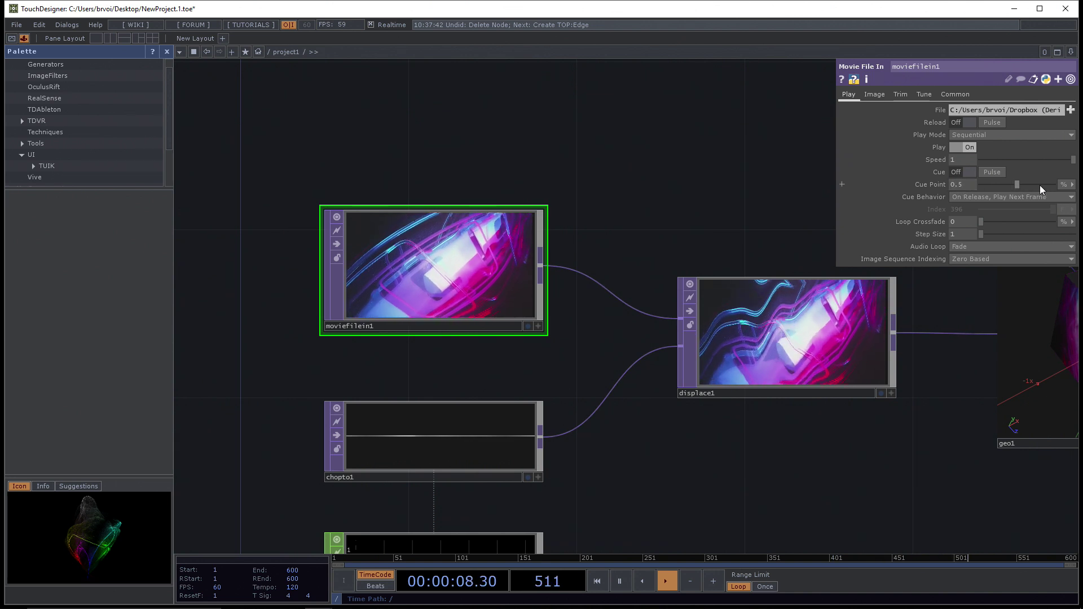
Step: Switch moviefilein1's Cue Point unit to Seconds and set the cue point to 2 seconds
left_click(1064, 185)
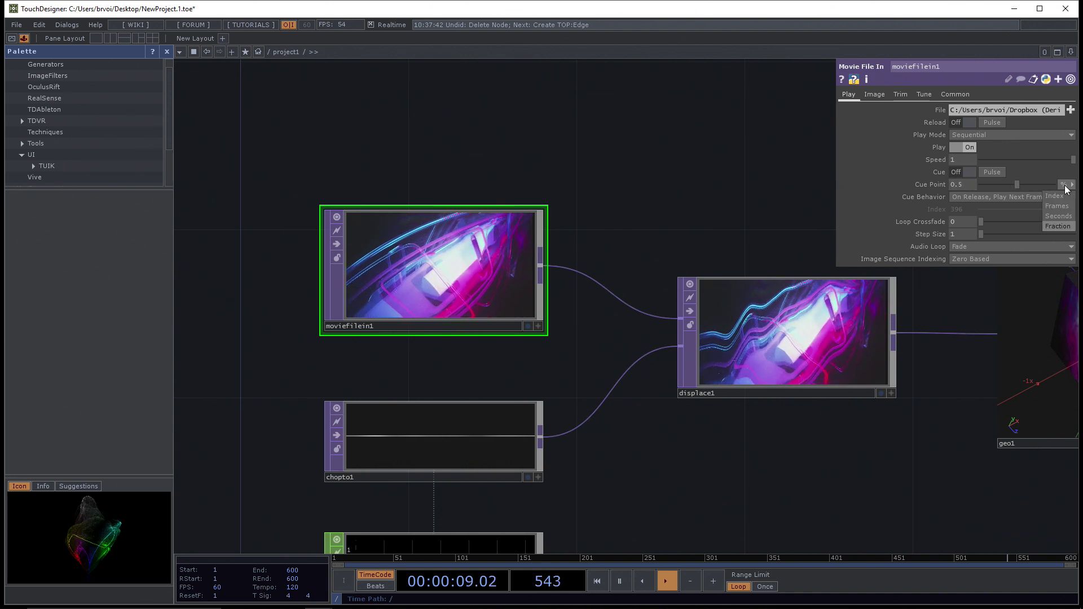
left_click(1064, 216)
double_click(967, 188)
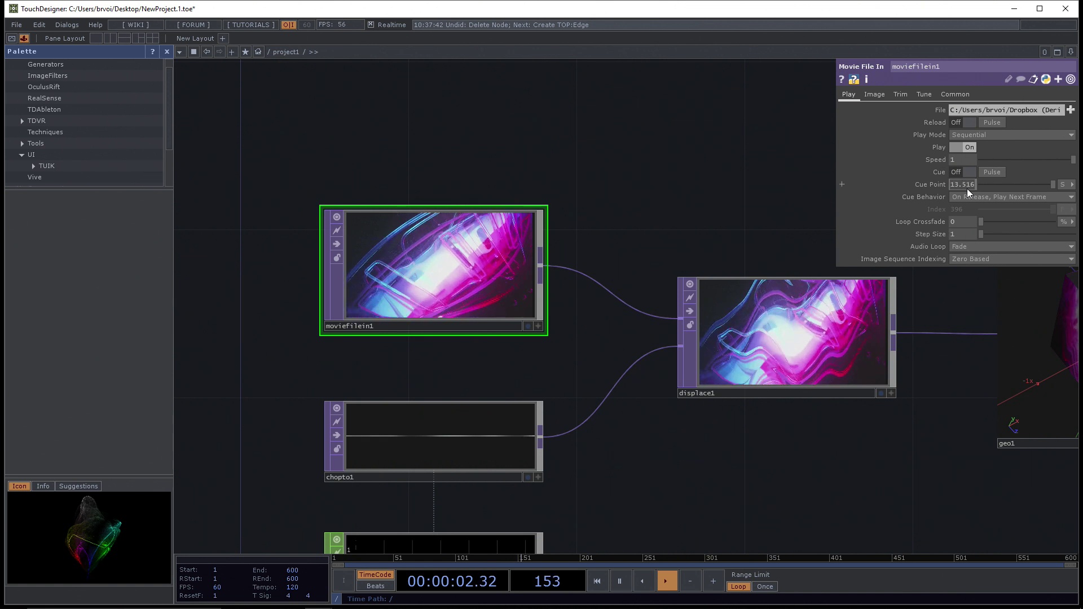
type("2")
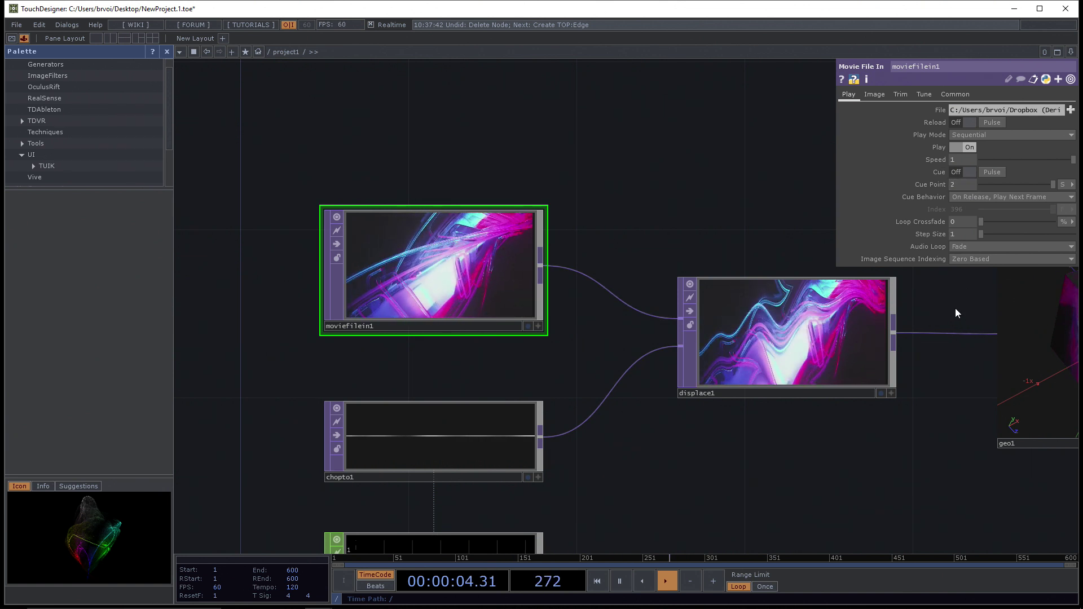
Step: Switch moviefilein1's Cue Point unit to Frames, set the cue point to 100, and list the available units again
left_click(1063, 184)
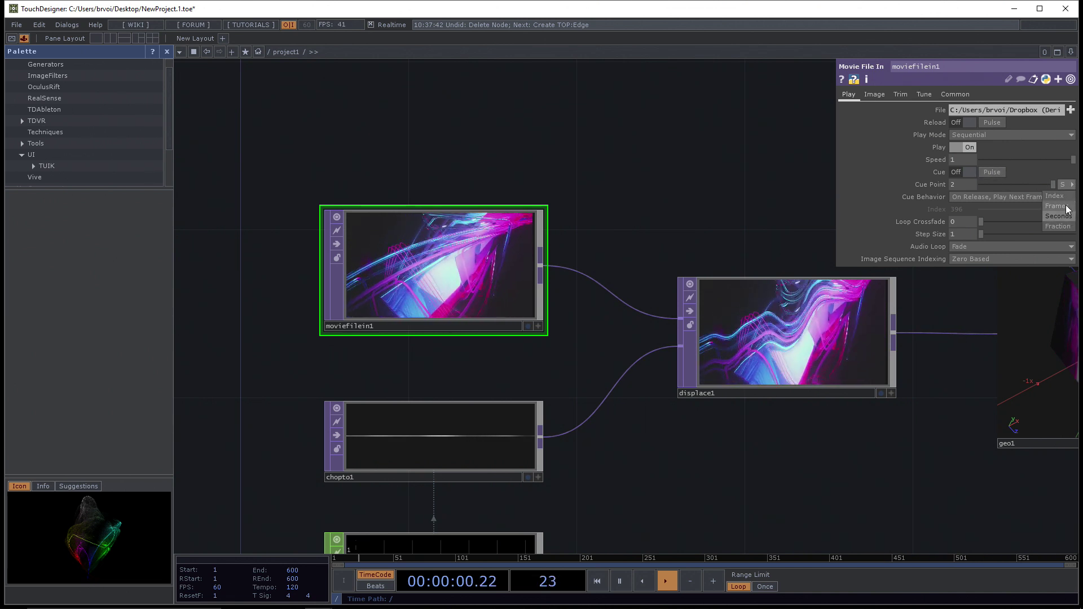
left_click(1056, 206)
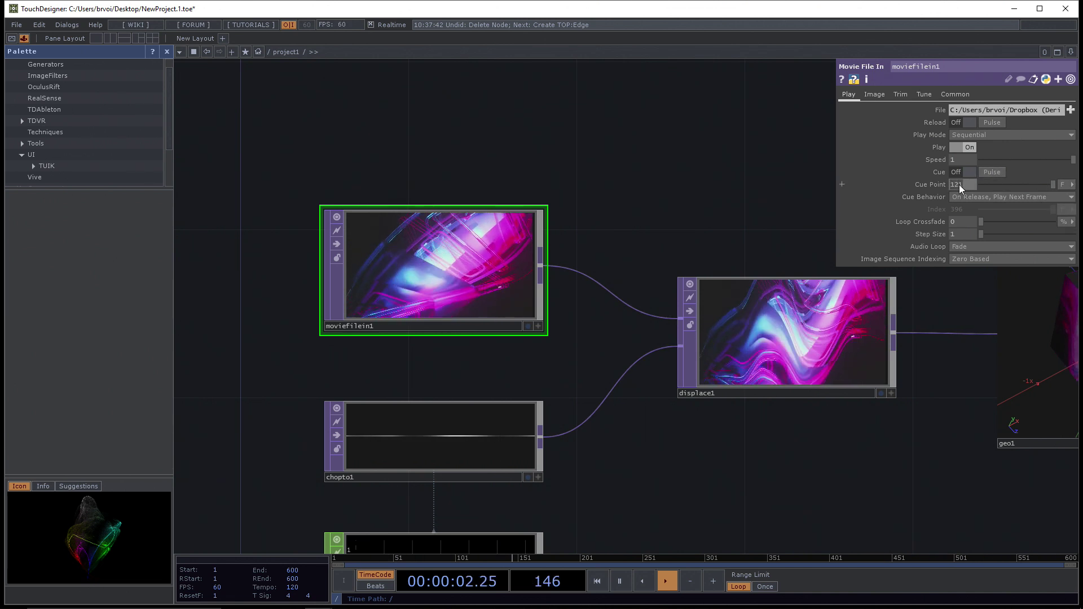
type("100")
left_click(780, 207)
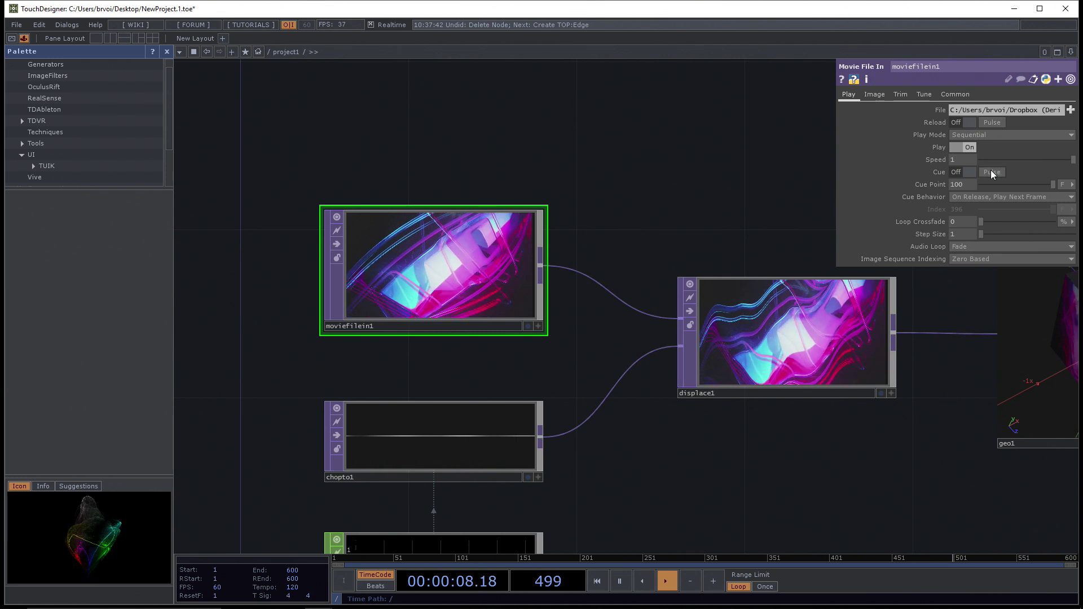
left_click(1065, 185)
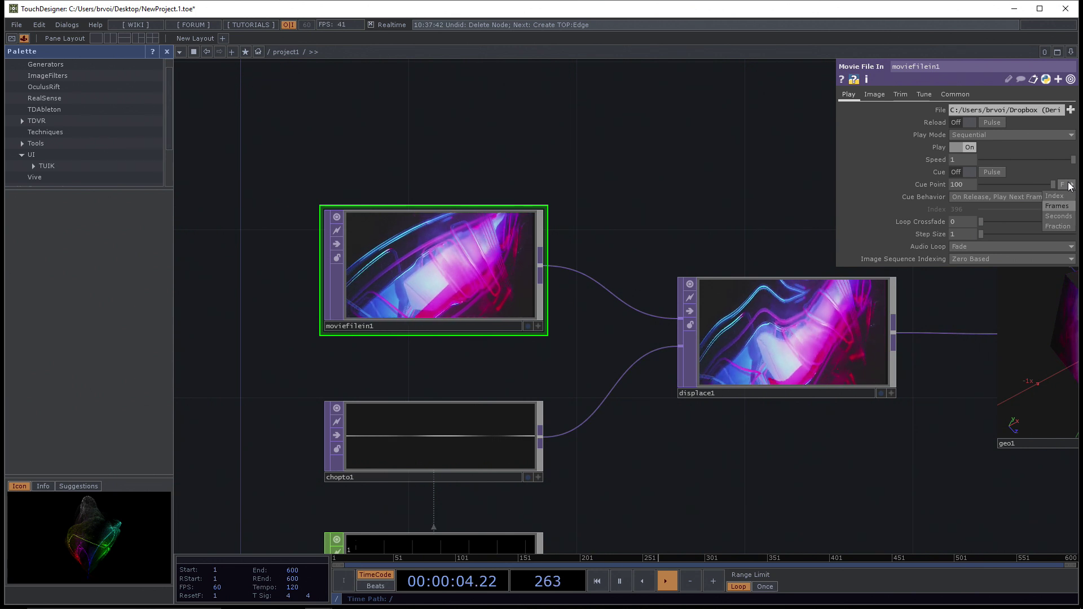
Step: Switch moviefilein1's Cue Point unit to Index, to Fraction, and back to Frames
left_click(1069, 197)
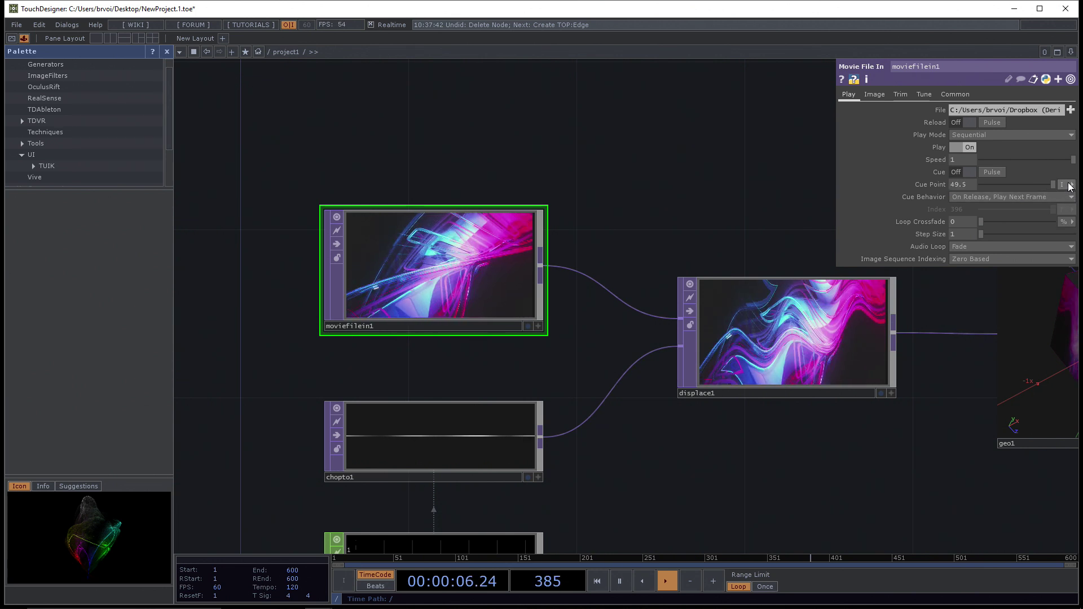
left_click(1066, 184)
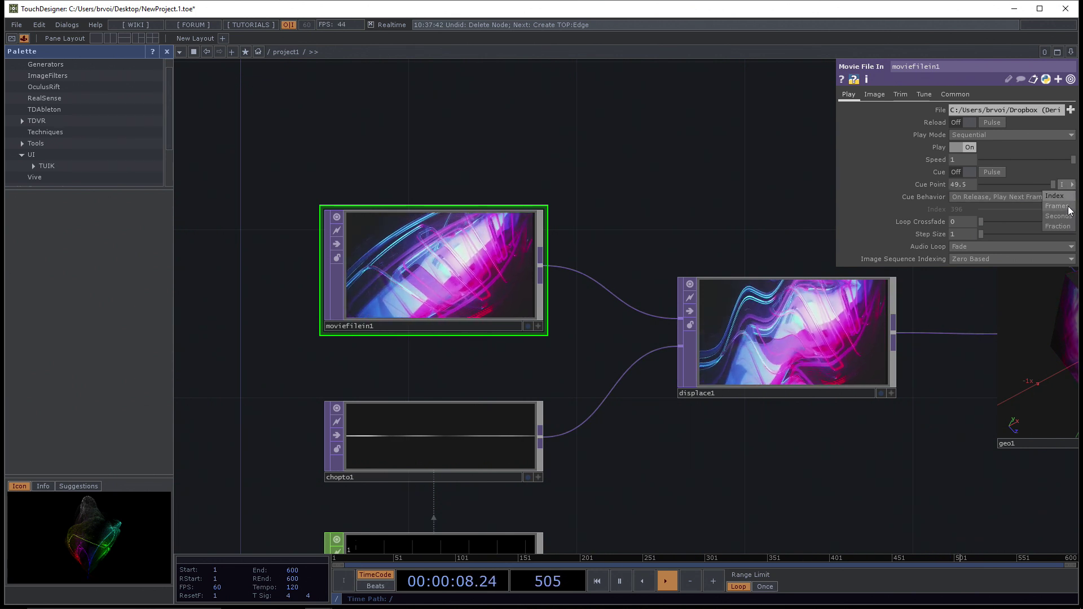
left_click(1058, 226)
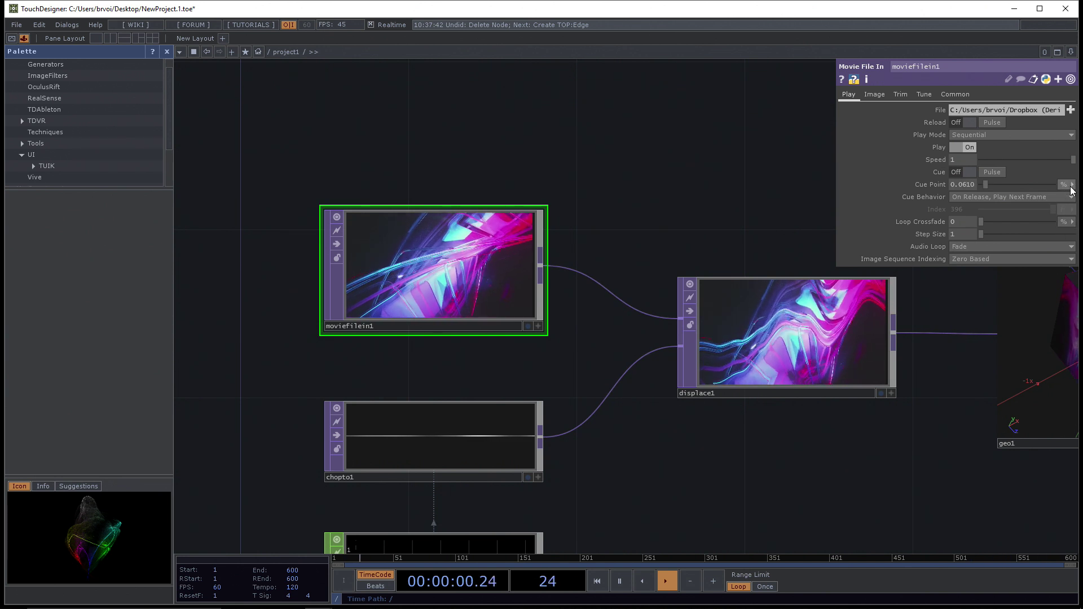
left_click(1072, 186)
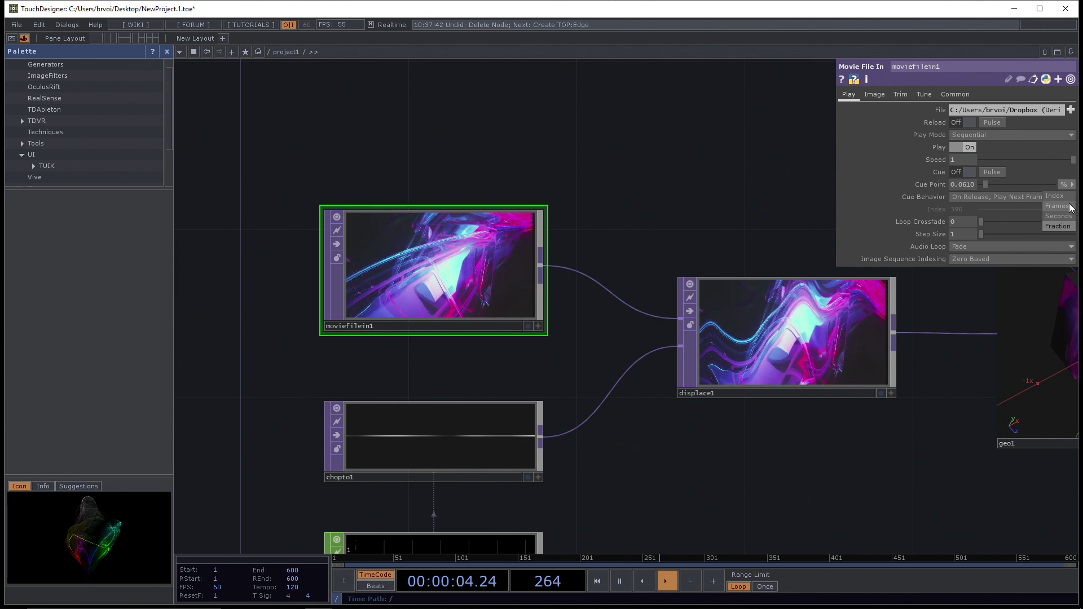
left_click(1057, 206)
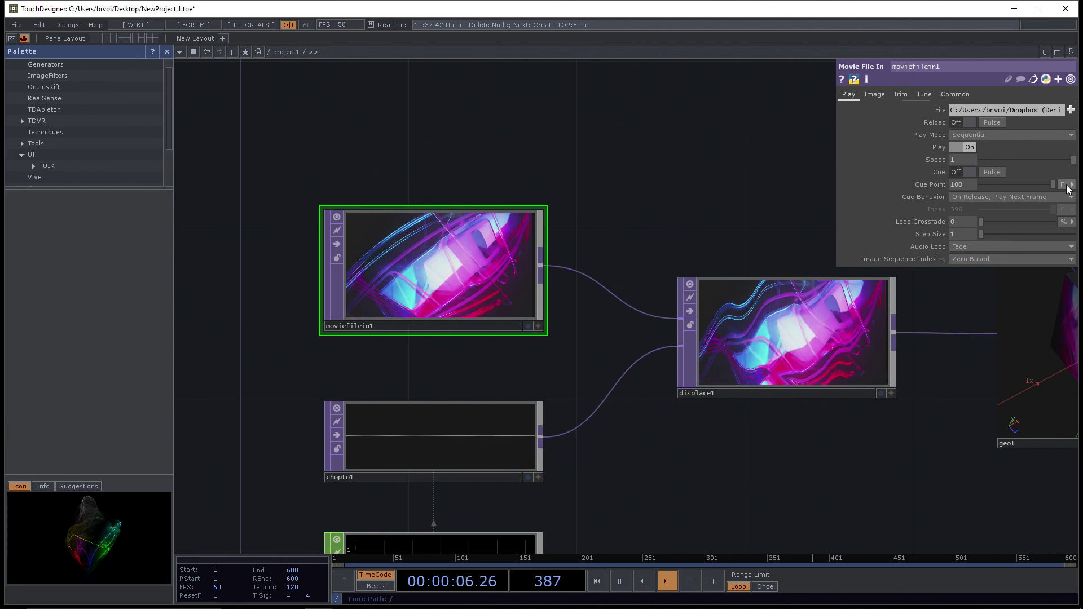
Step: Set moviefilein1's Cue Point to 2 seconds, switch its unit to Fraction for comparison, and return it to Seconds
left_click(1067, 208)
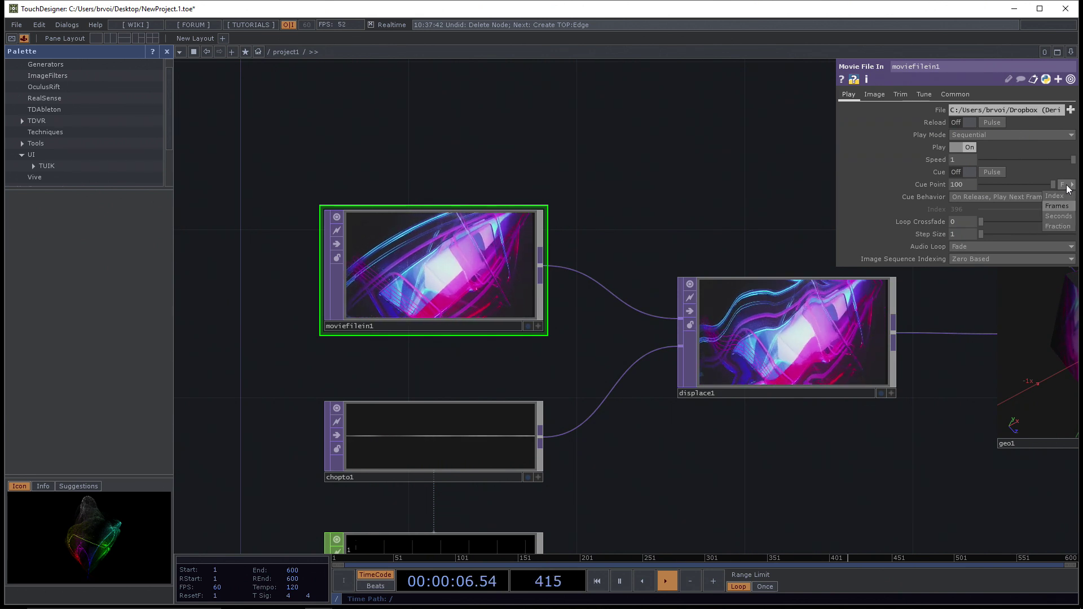
left_click(1066, 216)
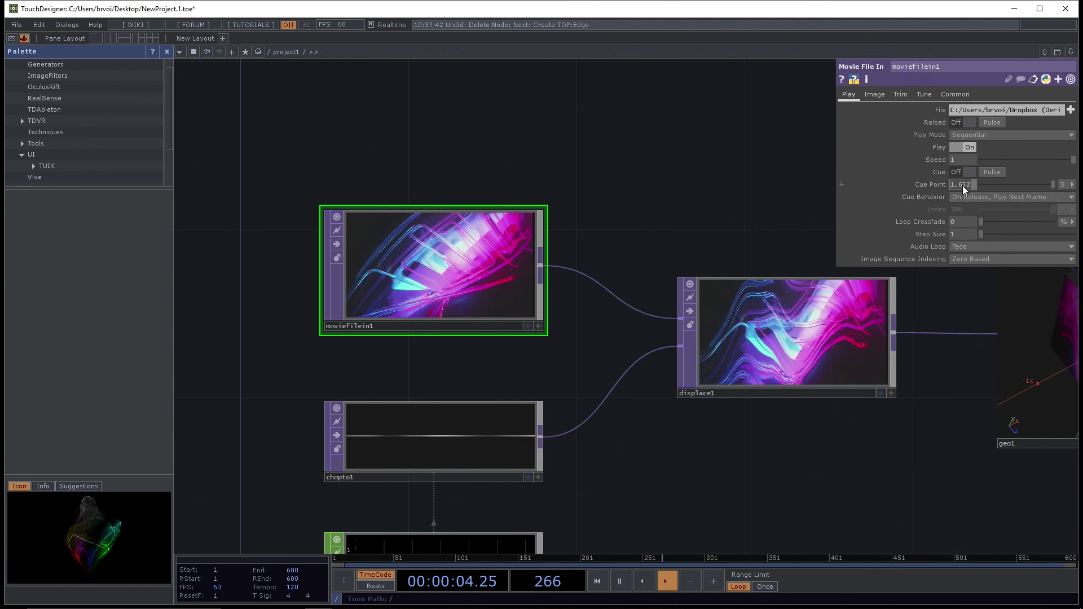
left_click(1066, 185)
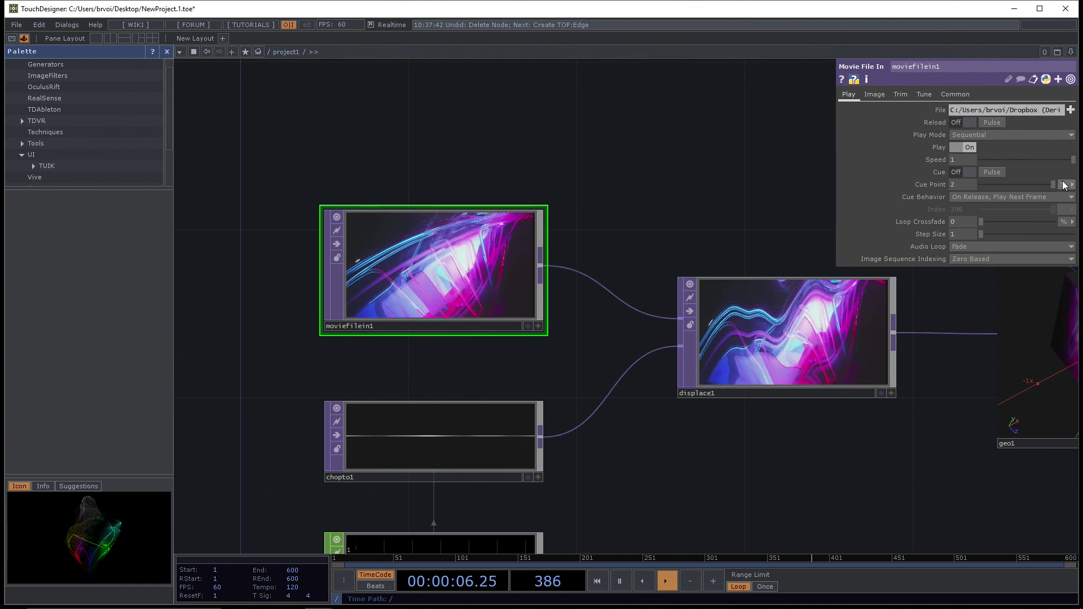
left_click(1067, 226)
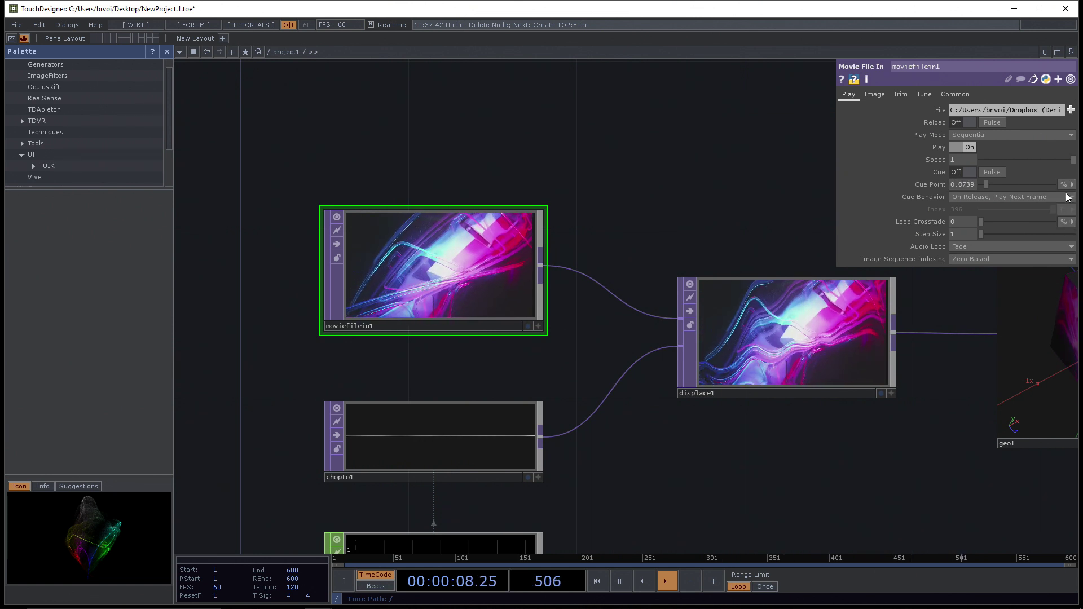
left_click(1066, 185)
left_click(1064, 217)
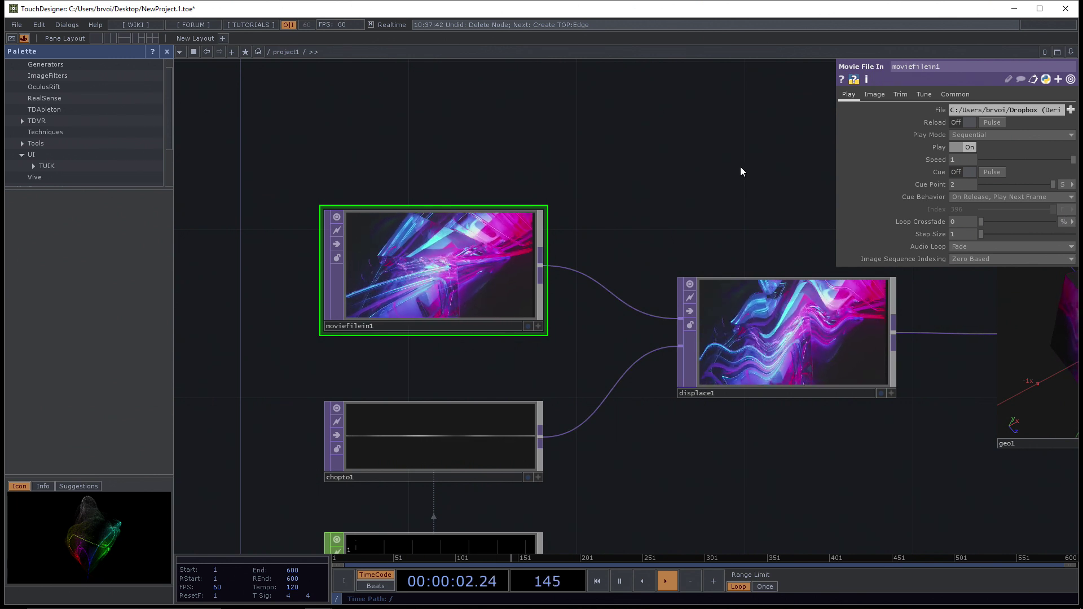
Step: Set moviefilein1's Play Mode to Locked to Timeline, scrub the timeline to about frame 441, and resume playback
scroll(733, 164, "down", 1)
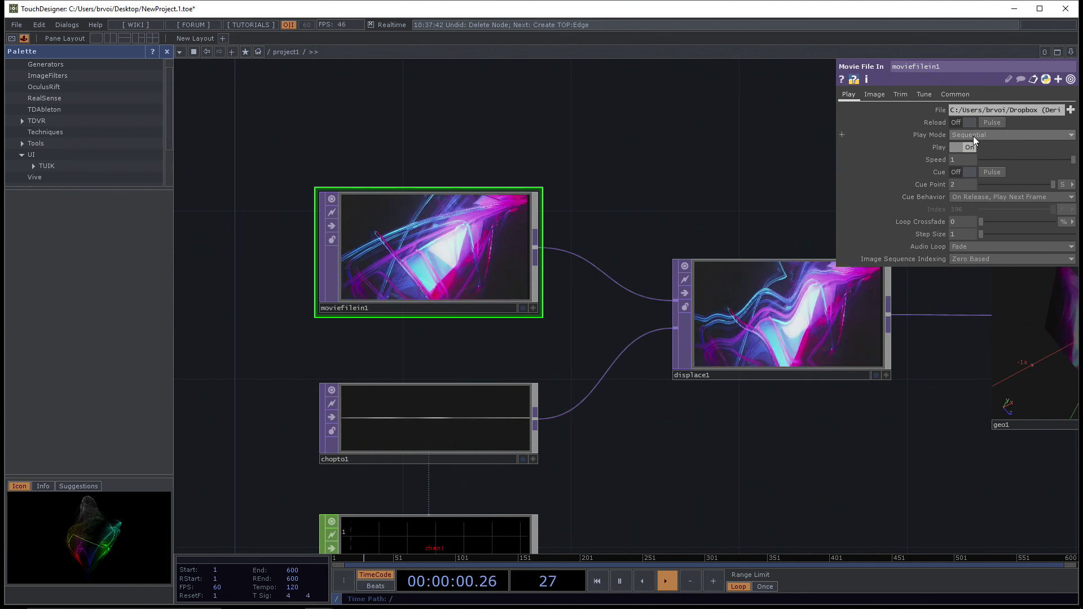
left_click(973, 136)
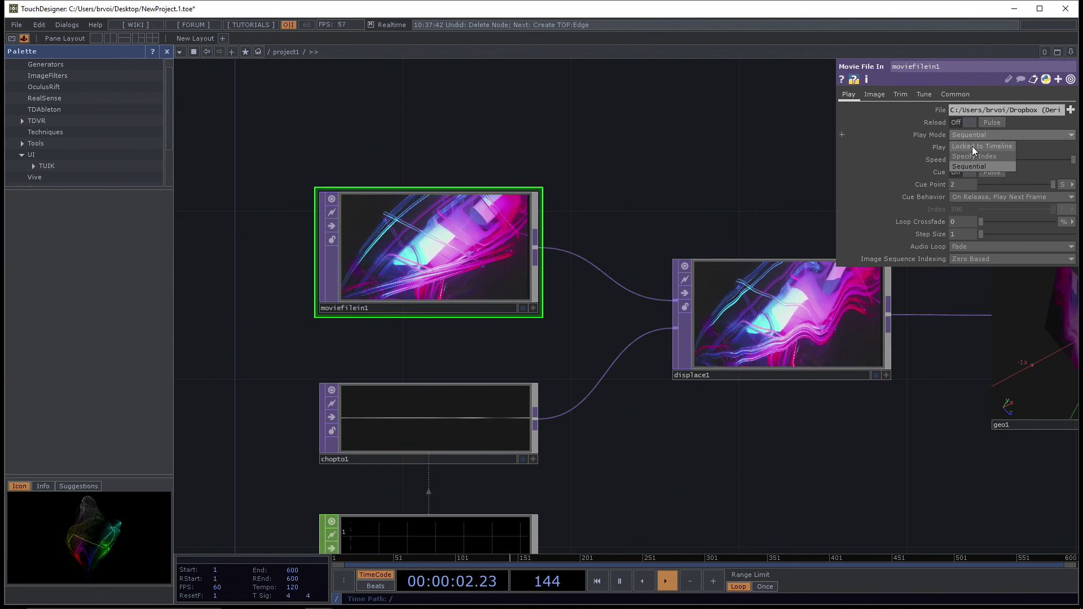
left_click(973, 146)
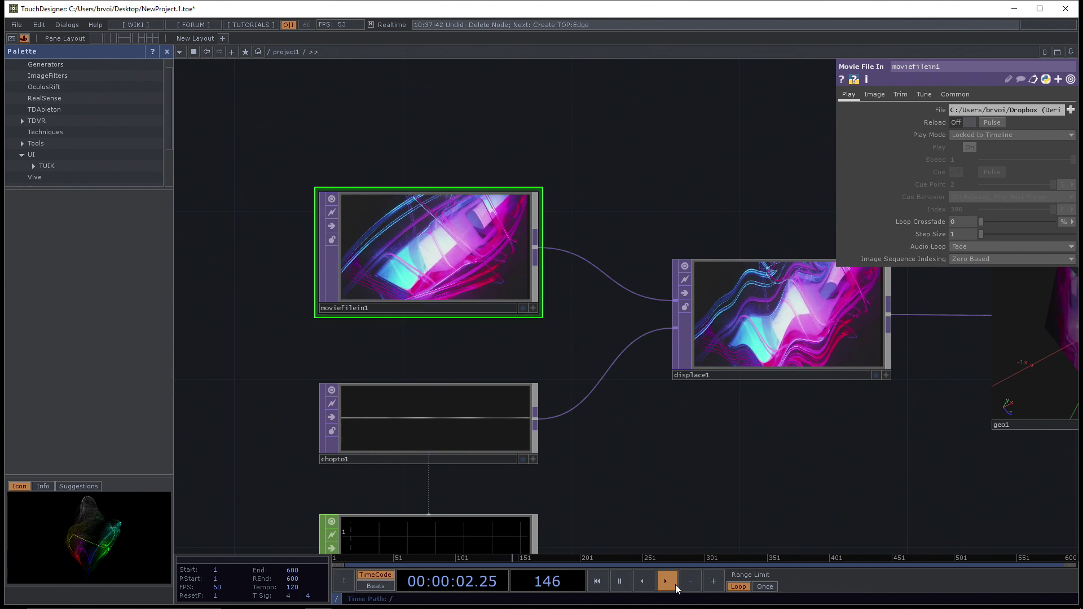
left_click(674, 557)
left_click_drag(608, 557, 879, 558)
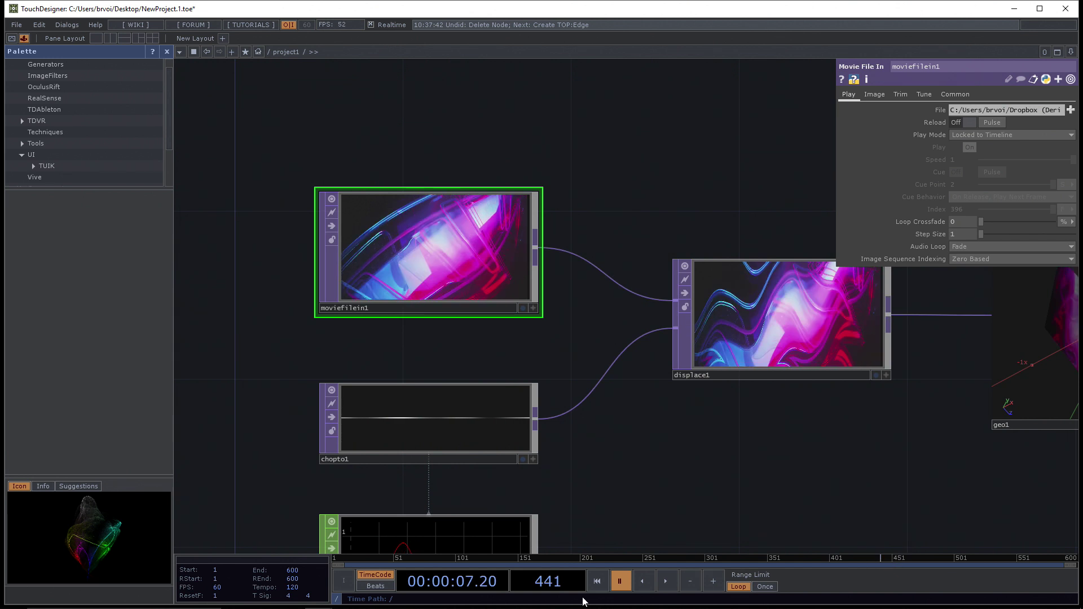
left_click(667, 581)
Step: Set moviefilein1's Play Mode to Sequential, scrub backward along the timeline, and resume playback
left_click(1009, 133)
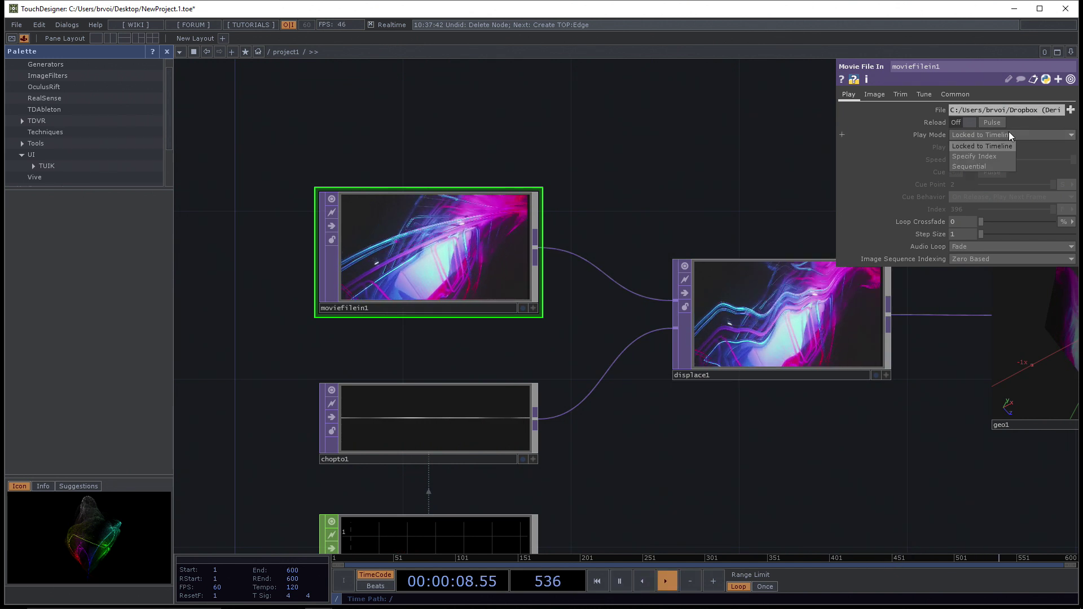
left_click(981, 165)
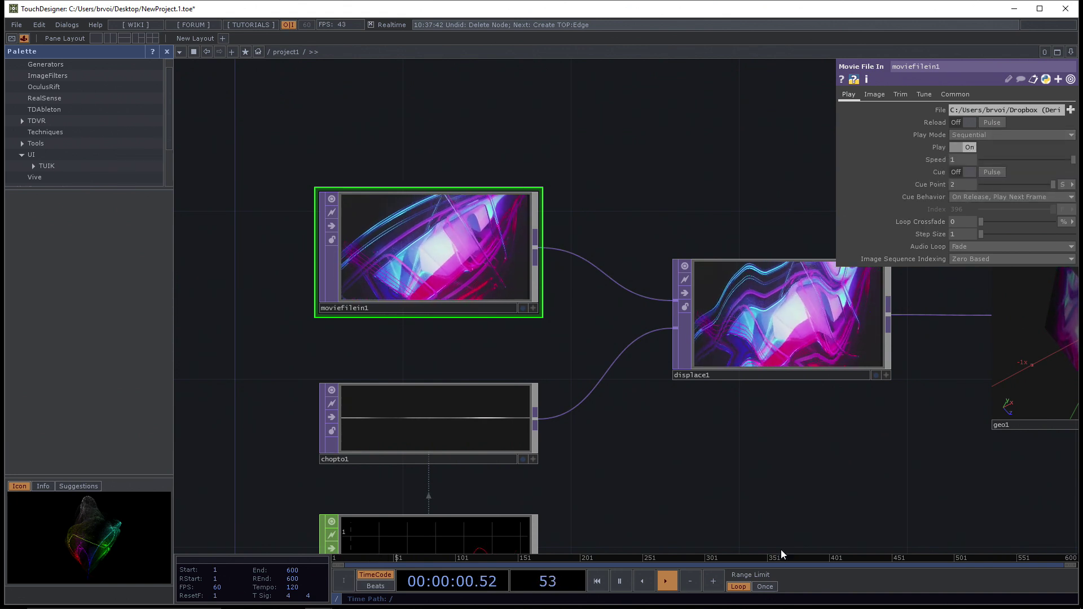
left_click_drag(716, 560, 654, 559)
key("space")
Step: Lock moviefilein1's Play Mode to the timeline, pause playback, and go to frame 100
left_click(969, 136)
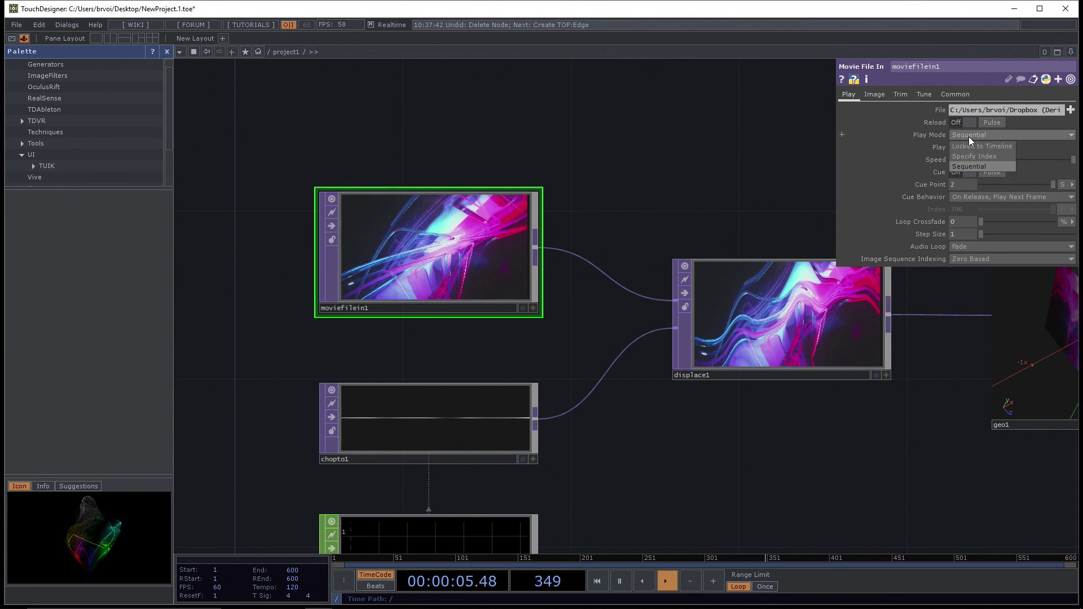
left_click(971, 144)
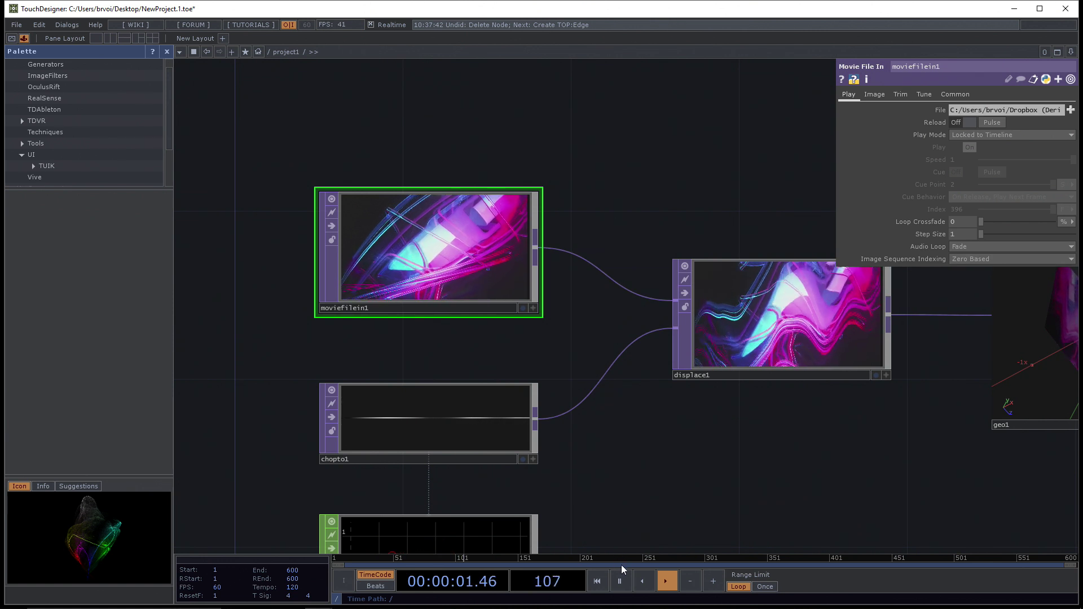
left_click(620, 580)
left_click(539, 581)
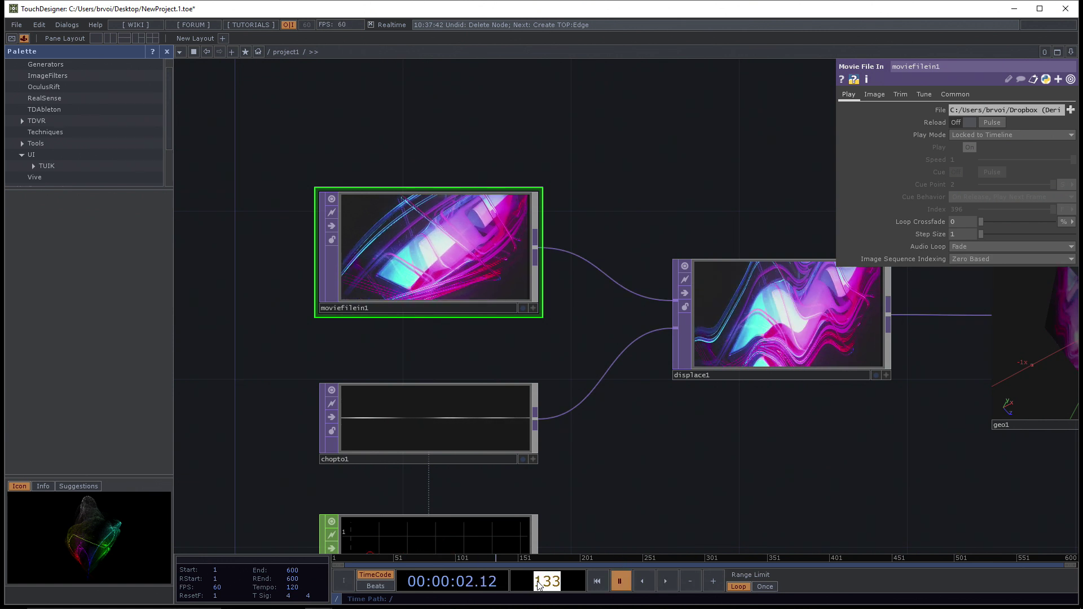
type("100")
key("Return")
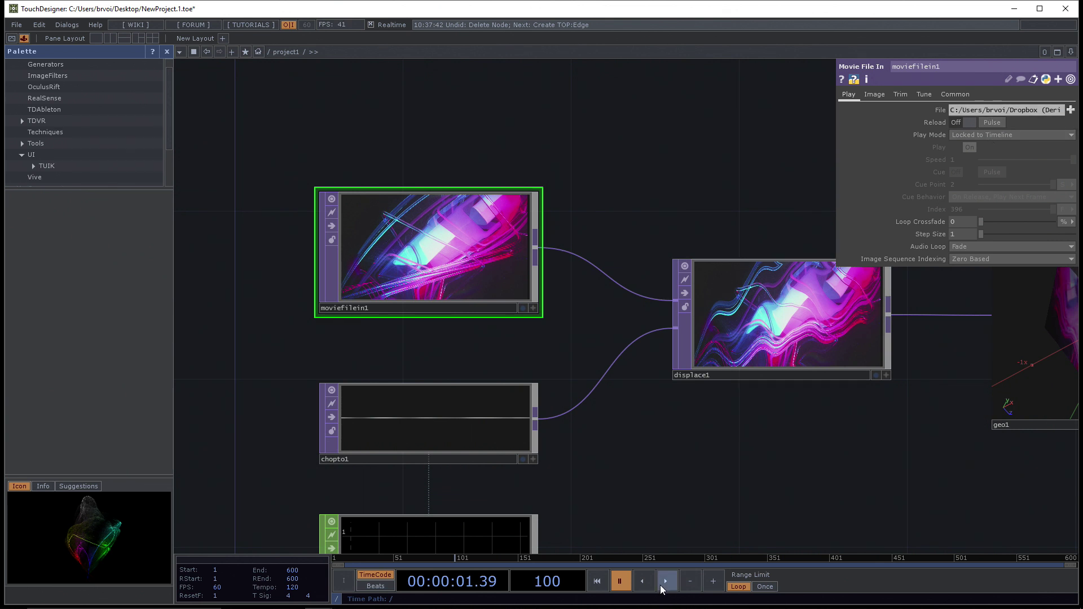
Step: Move the paused timeline to about frame 265, and enter 200 as the current frame
left_click(662, 555)
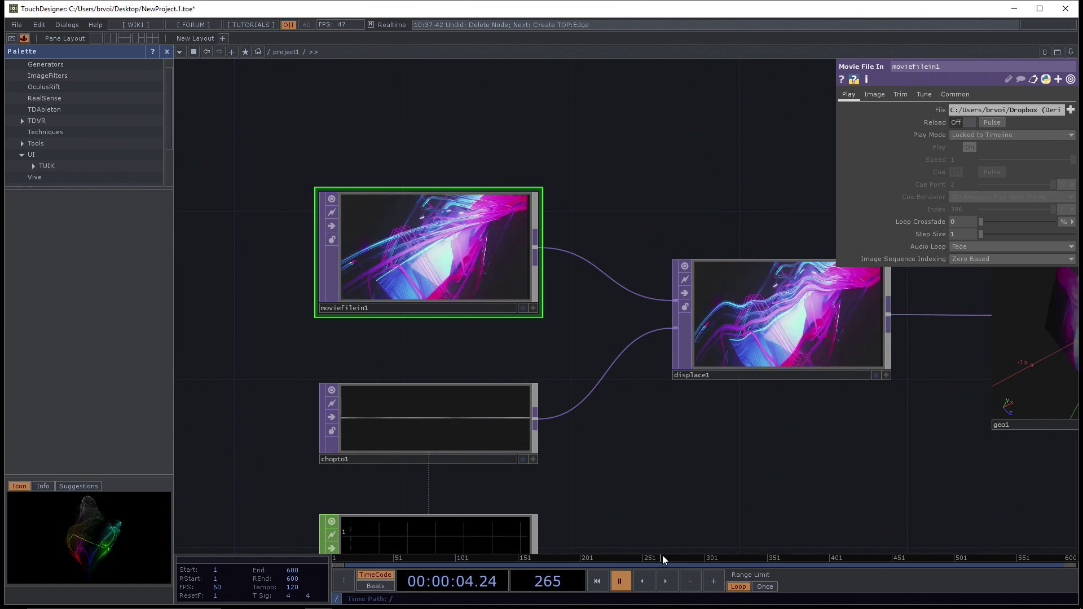
left_click(559, 587)
type("200")
key("Return")
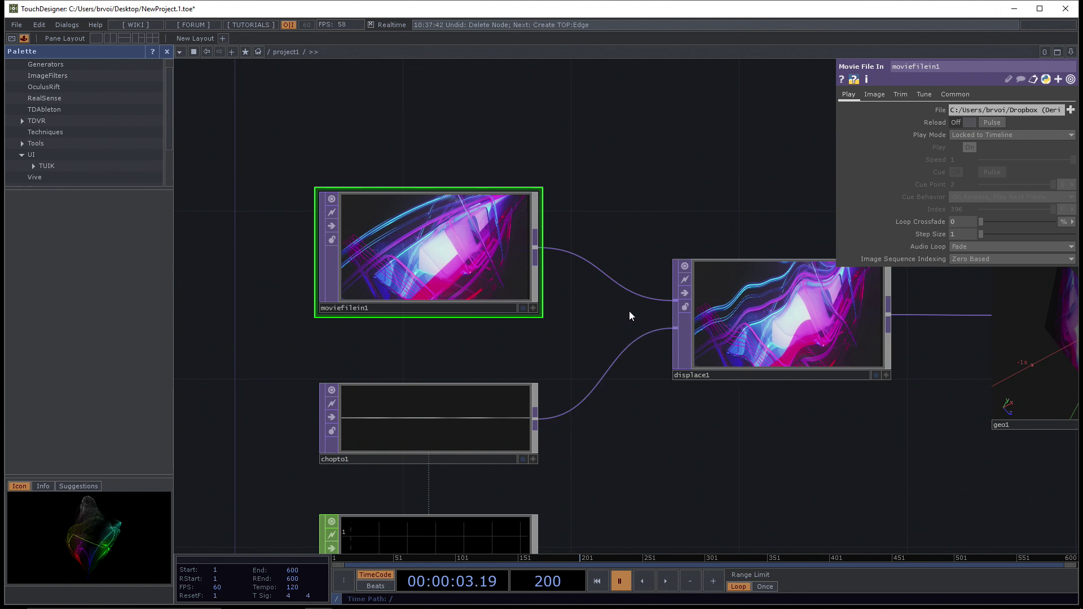
Step: View moviefilein1's Play Mode options and keep Locked to Timeline
left_click_drag(634, 133, 631, 141)
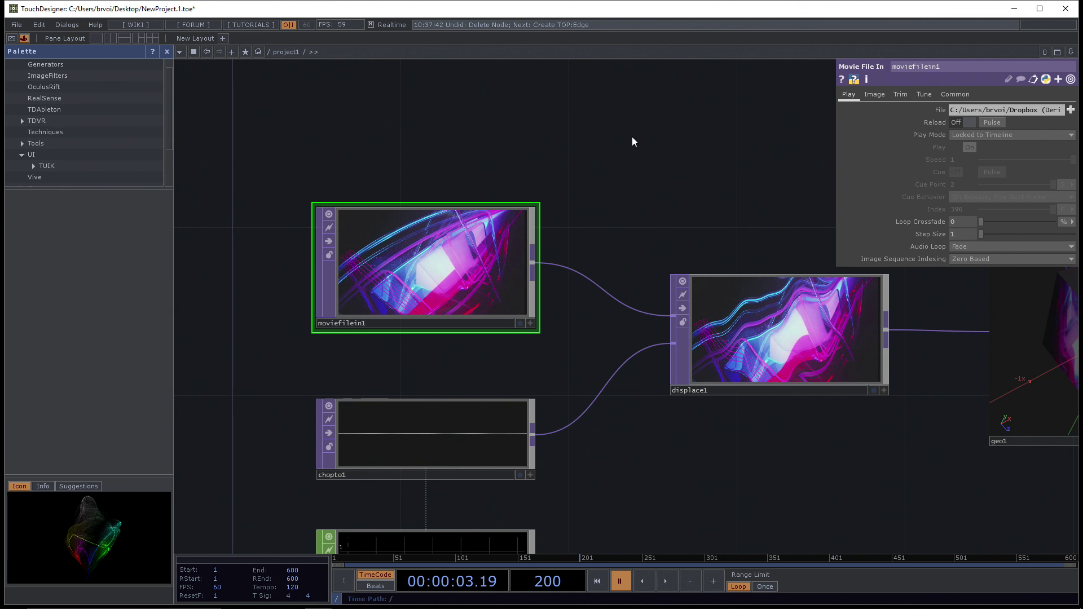
left_click_drag(632, 141, 637, 197)
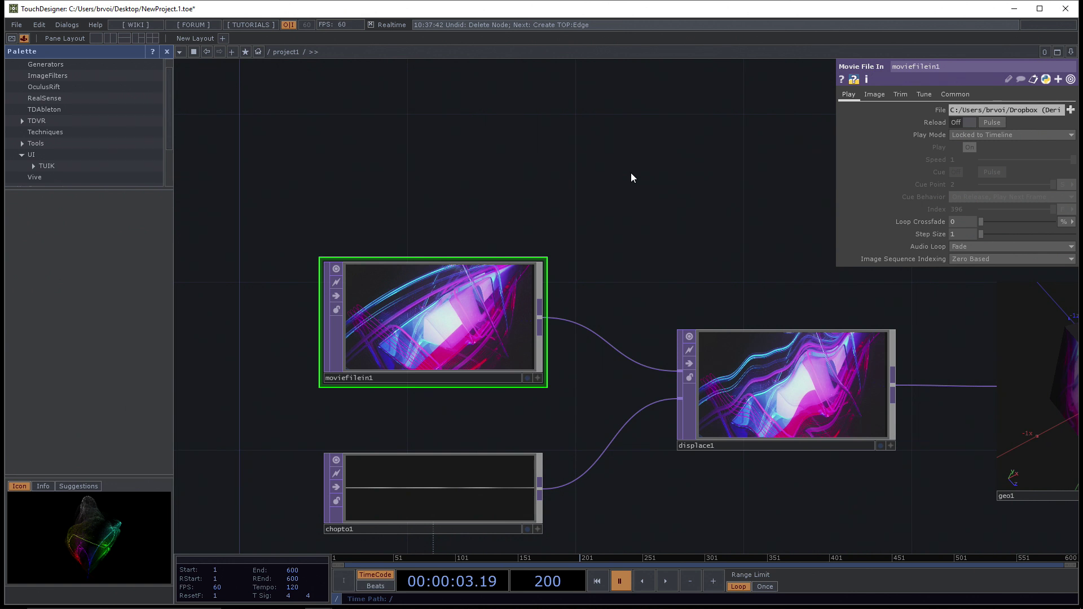
left_click(984, 136)
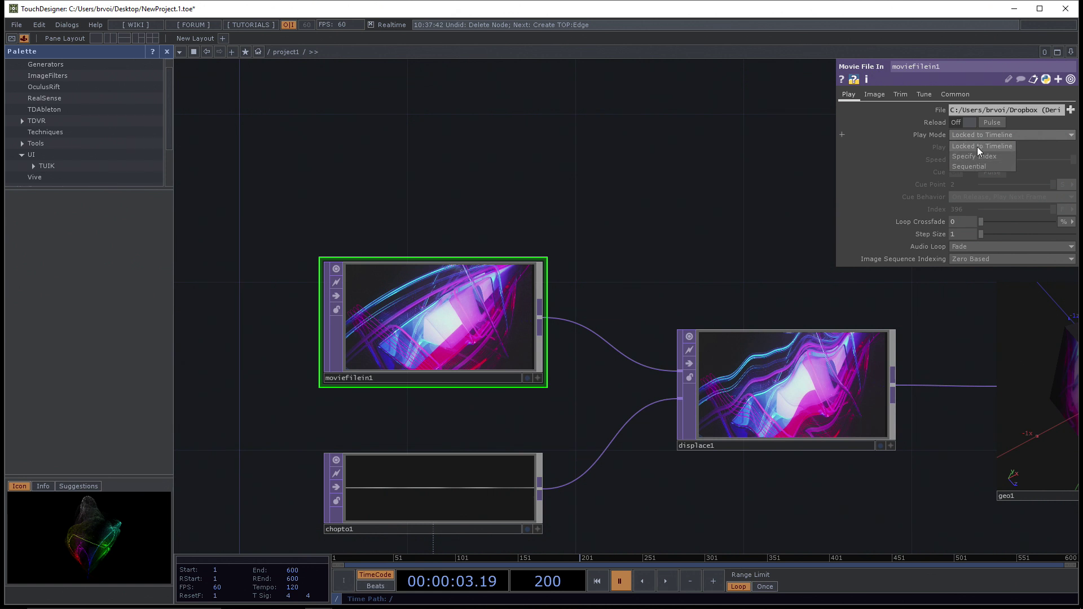
left_click(768, 145)
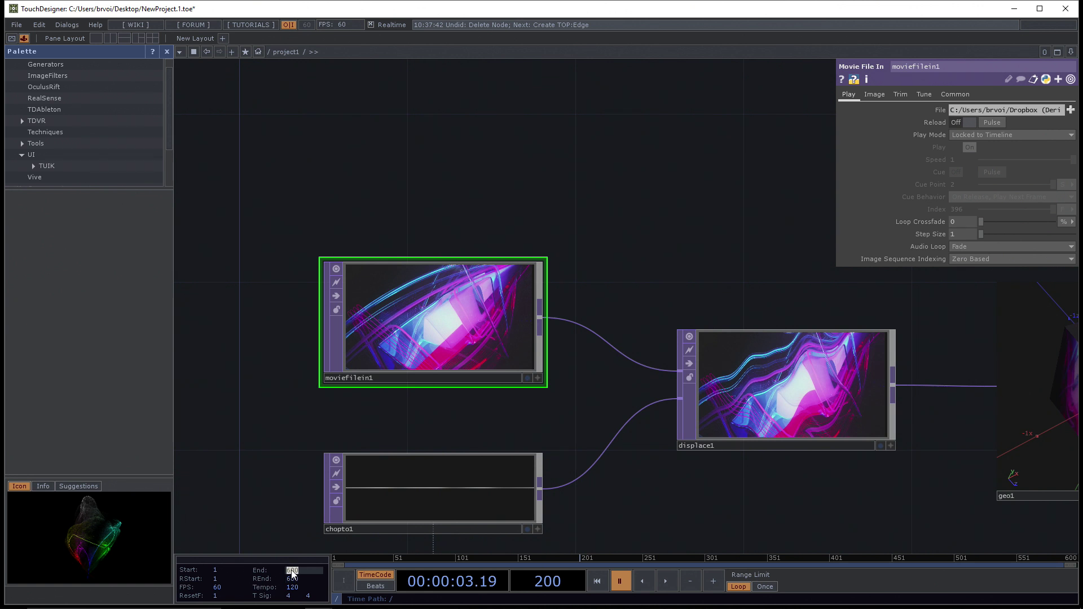
Step: Extend the timeline by setting both its End and REnd frames to 1000
type("10")
key("Return")
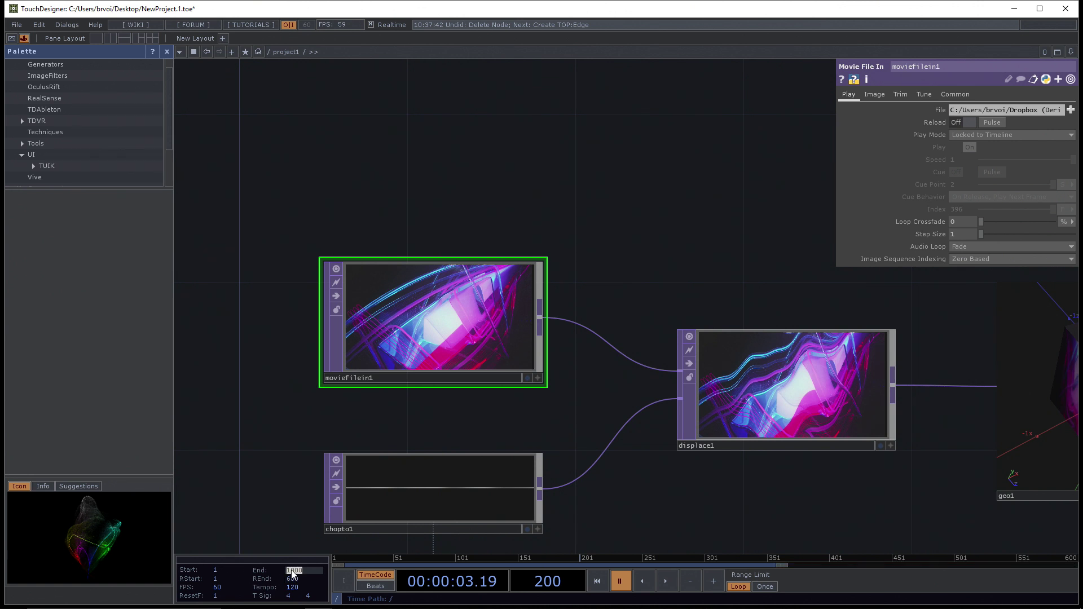
left_click(294, 579)
type("1000")
key("Return")
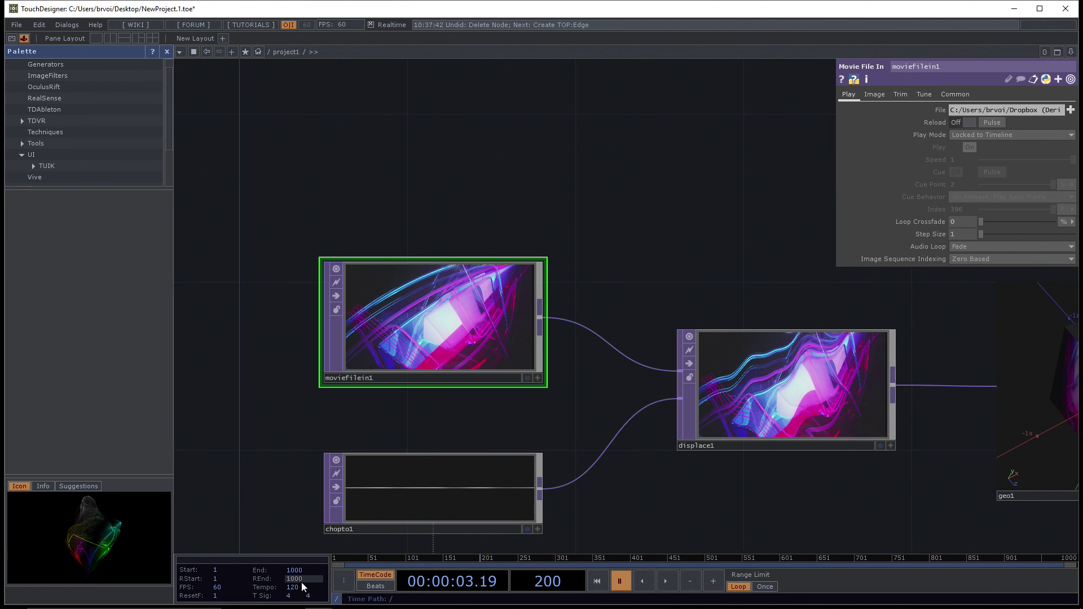
Step: Scrub the paused timeline back and forth, stopping at about frame 383, and resume playback
left_click(578, 557)
left_click_drag(579, 557, 601, 561)
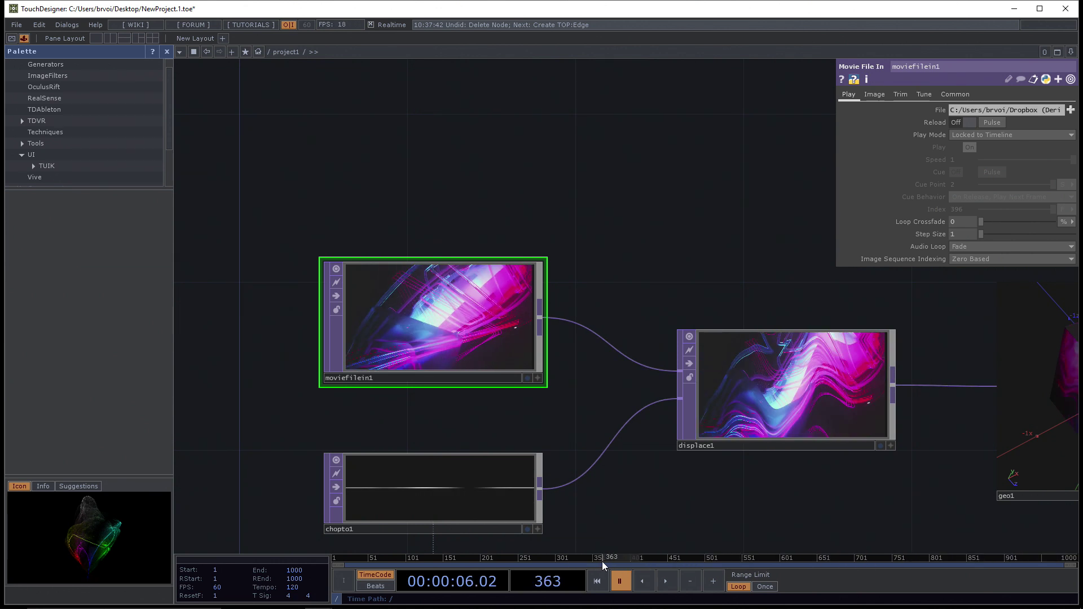
left_click_drag(670, 558, 616, 560)
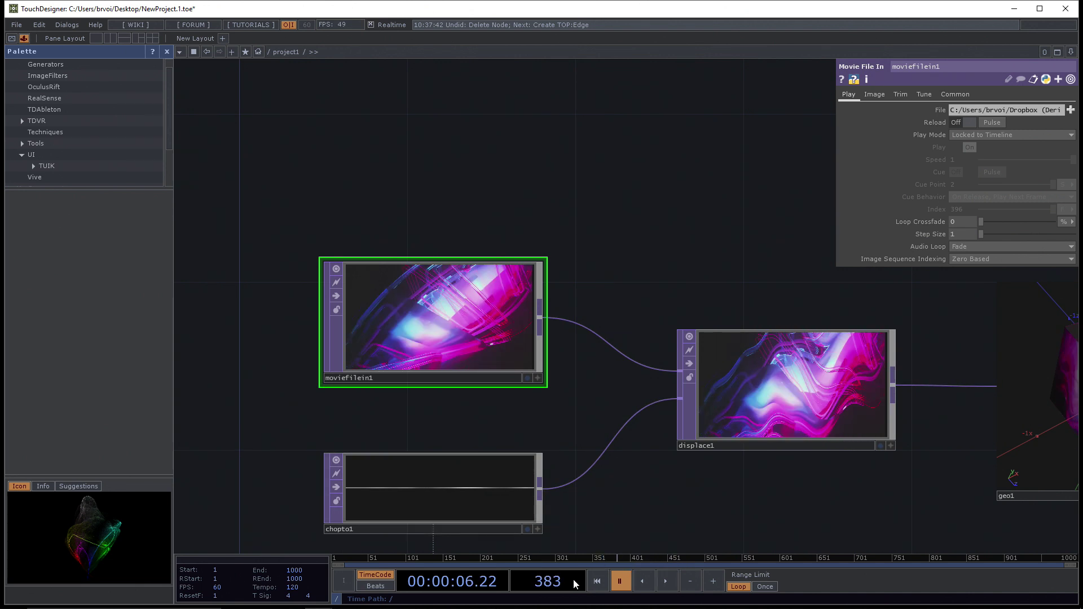
left_click(666, 581)
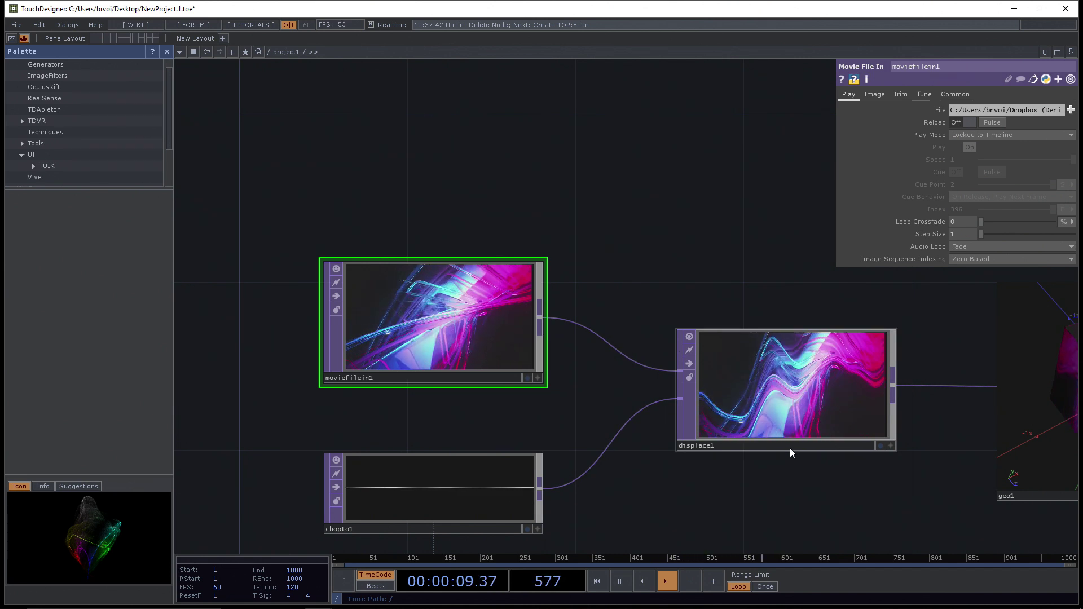
Step: Set moviefilein1's Play Mode to Sequential and look over its Image and Trim parameters
left_click(985, 134)
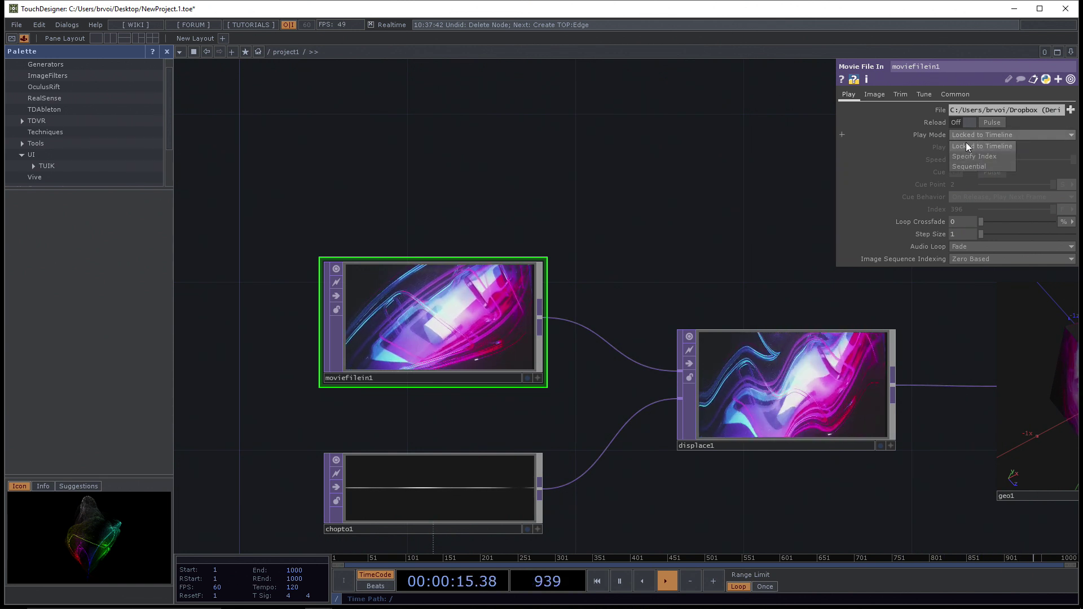
left_click(966, 137)
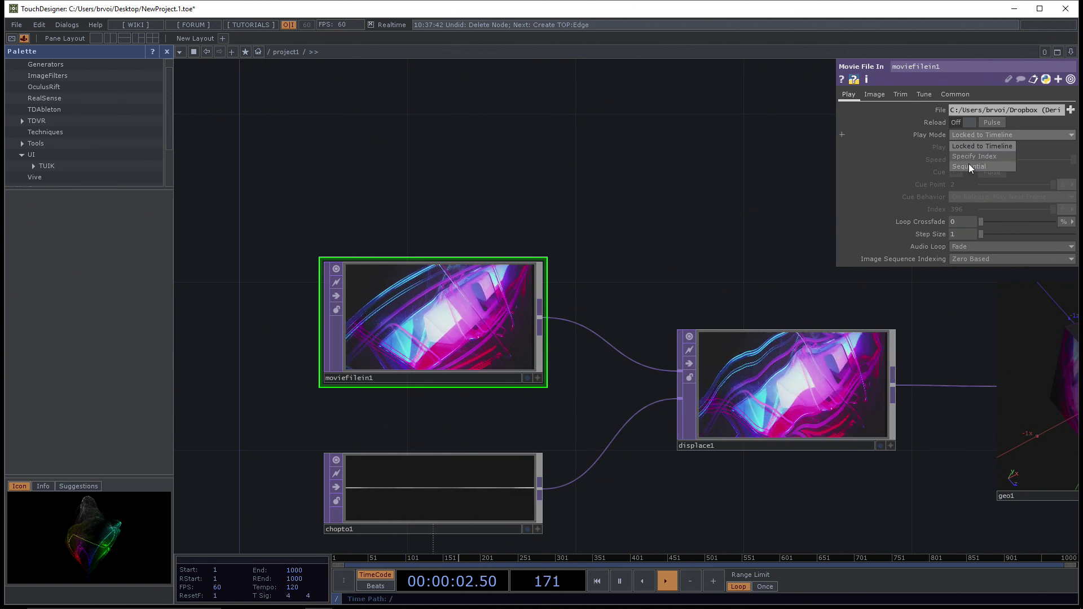
left_click(874, 95)
left_click(849, 95)
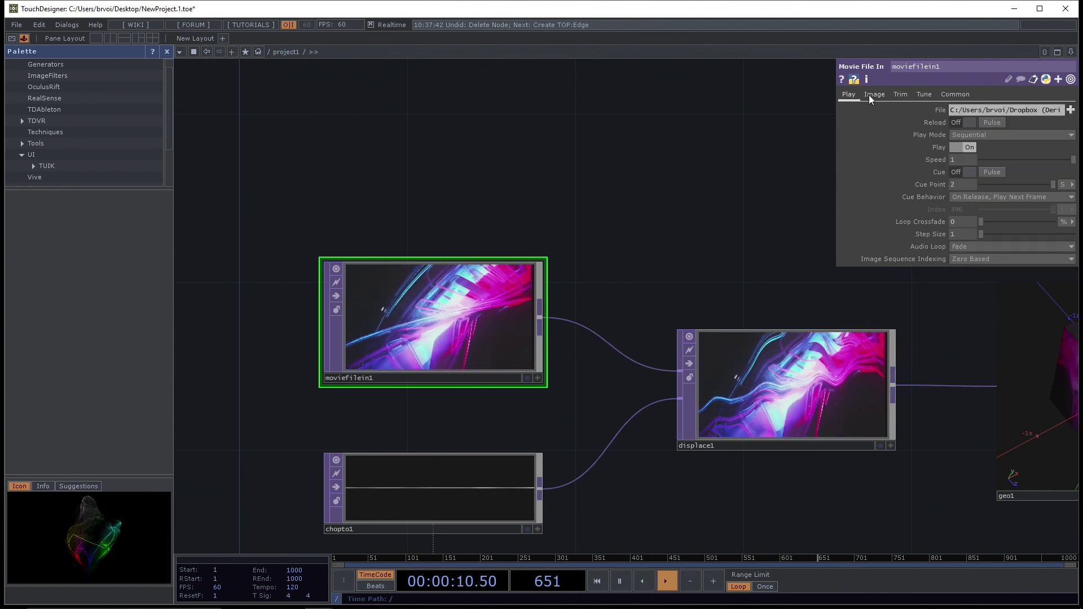
left_click(873, 94)
left_click(901, 94)
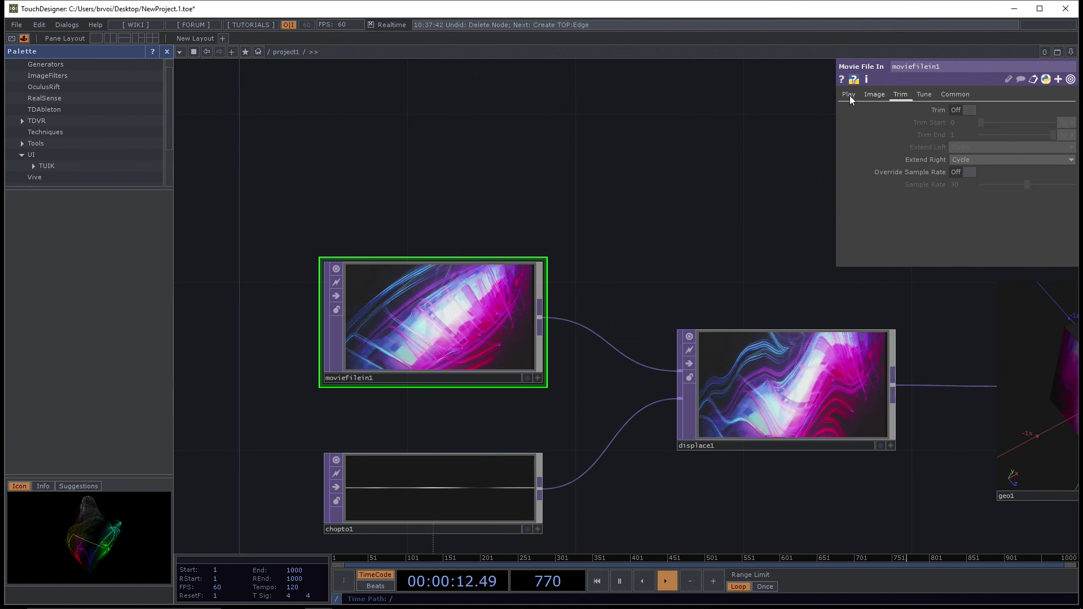
Step: Look over moviefilein1's Play, Image, Trim, Tune and Common parameters, ending on the Trim parameters
left_click(849, 95)
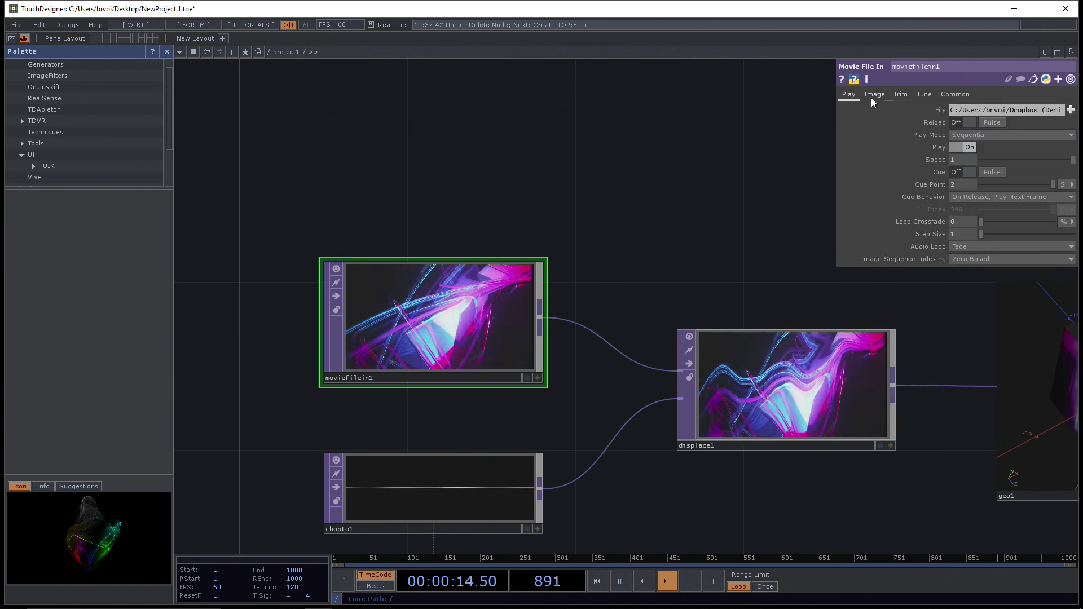
left_click(874, 96)
left_click(900, 96)
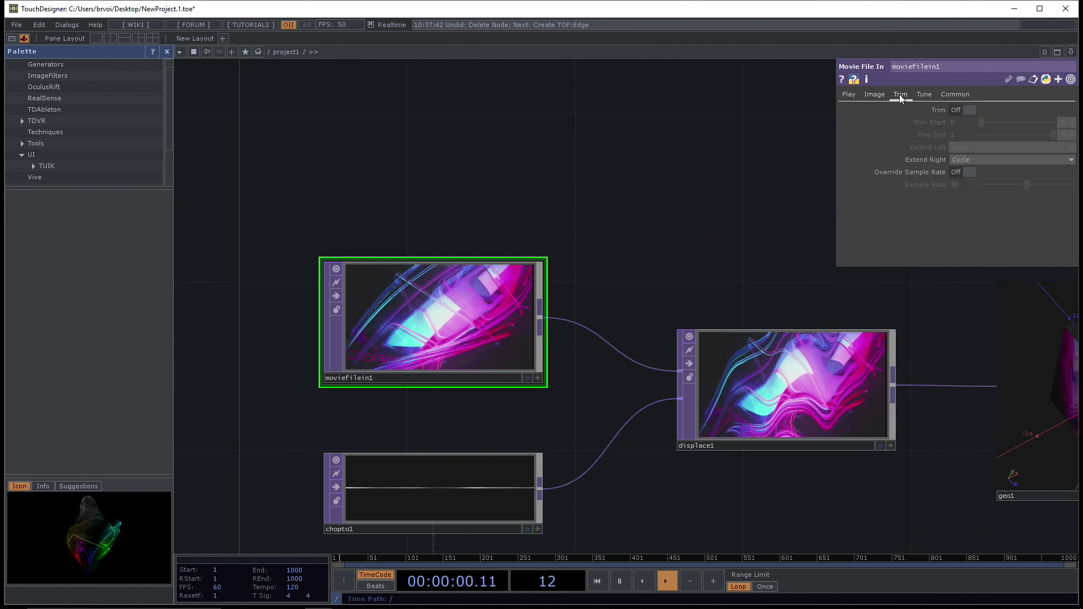
left_click(953, 94)
left_click(932, 93)
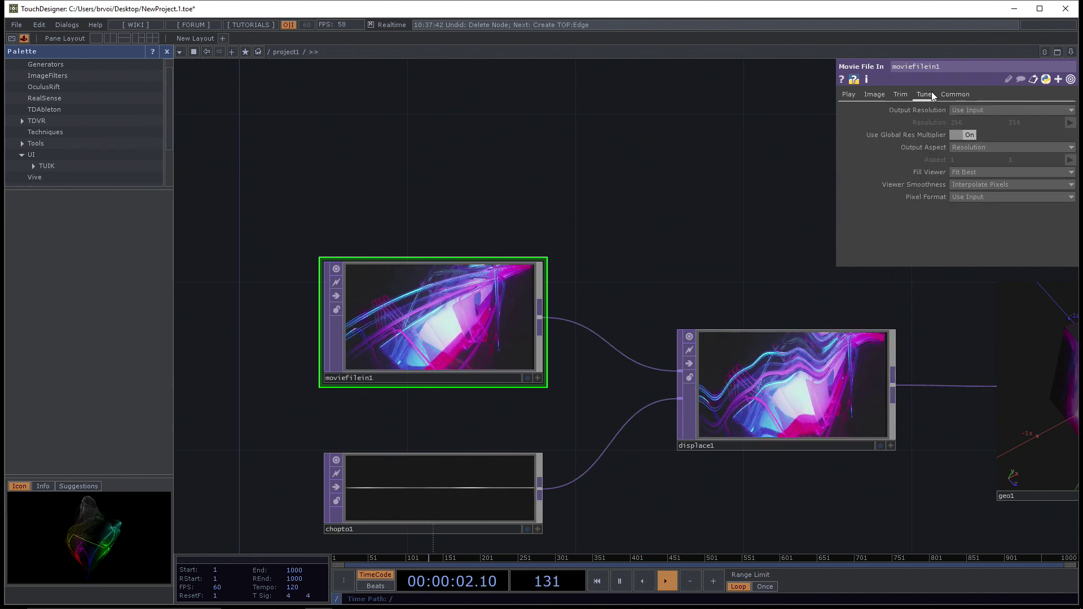
left_click(902, 96)
left_click(871, 96)
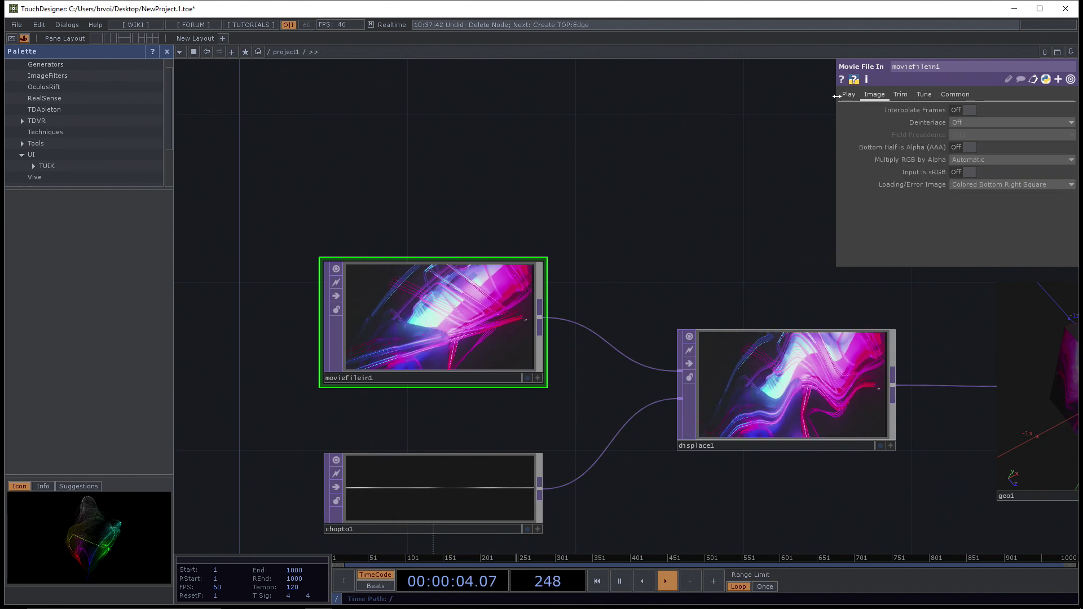
left_click(902, 94)
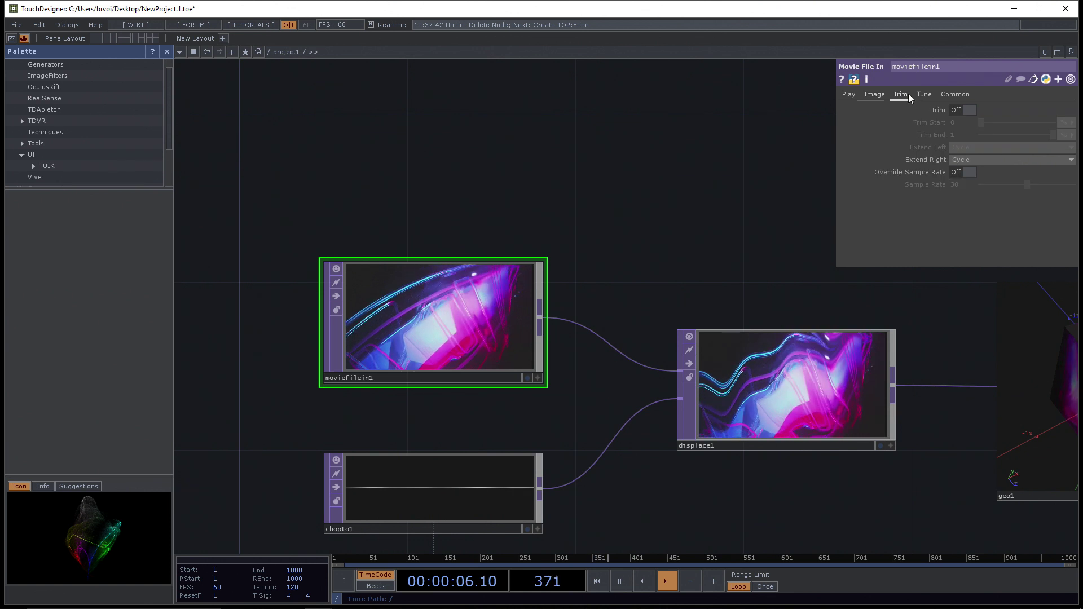
left_click(847, 96)
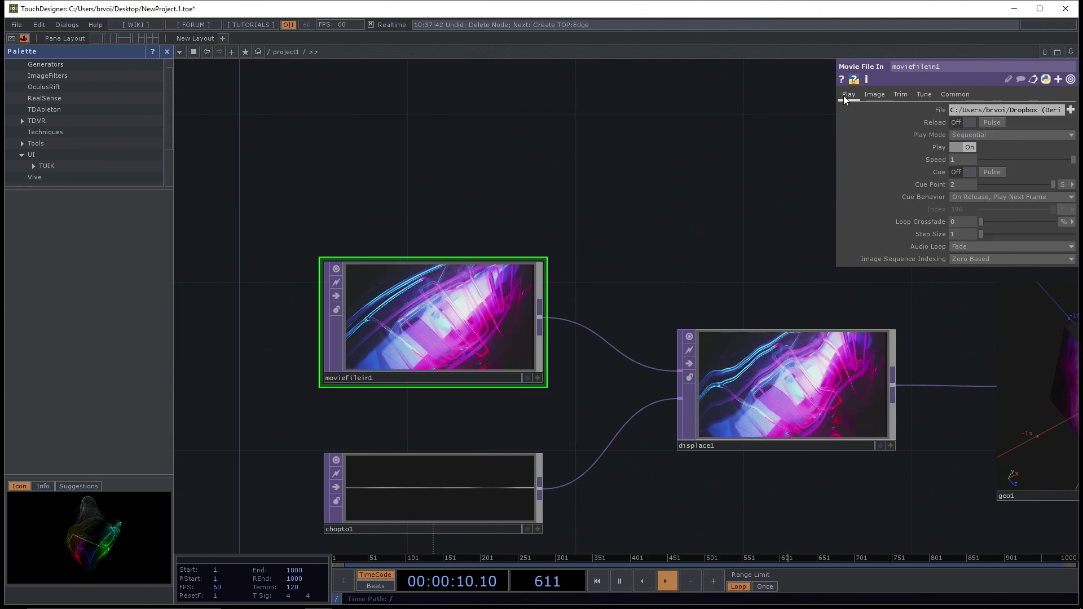
left_click(873, 95)
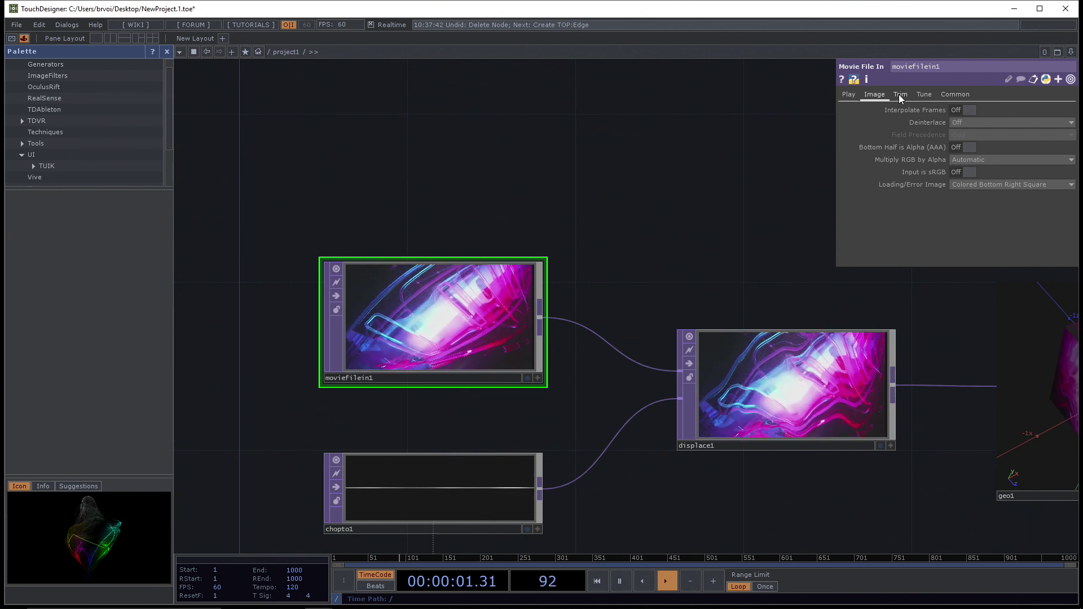
left_click(899, 95)
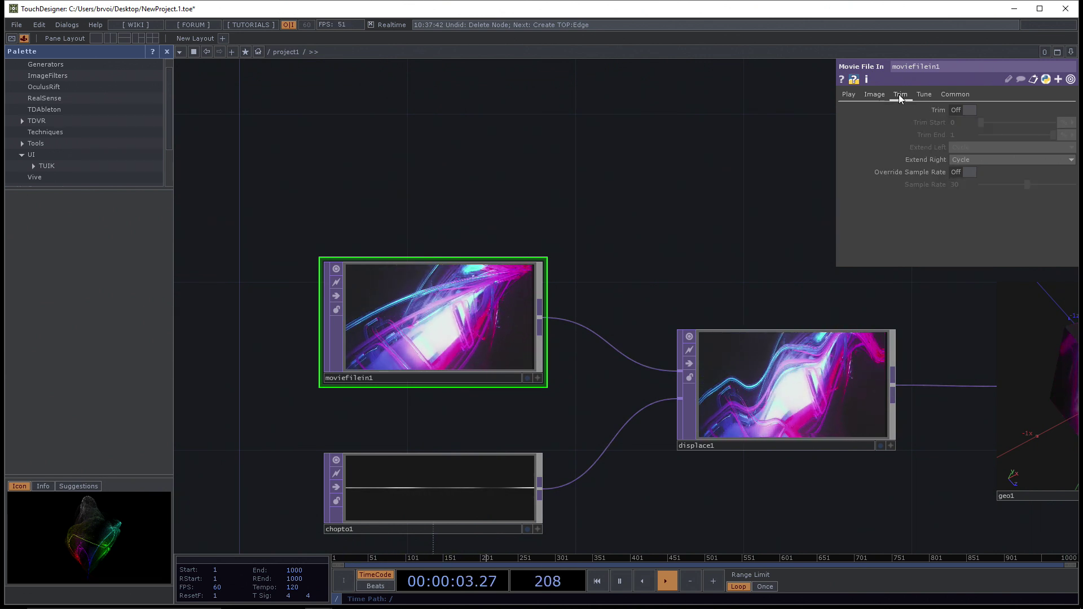
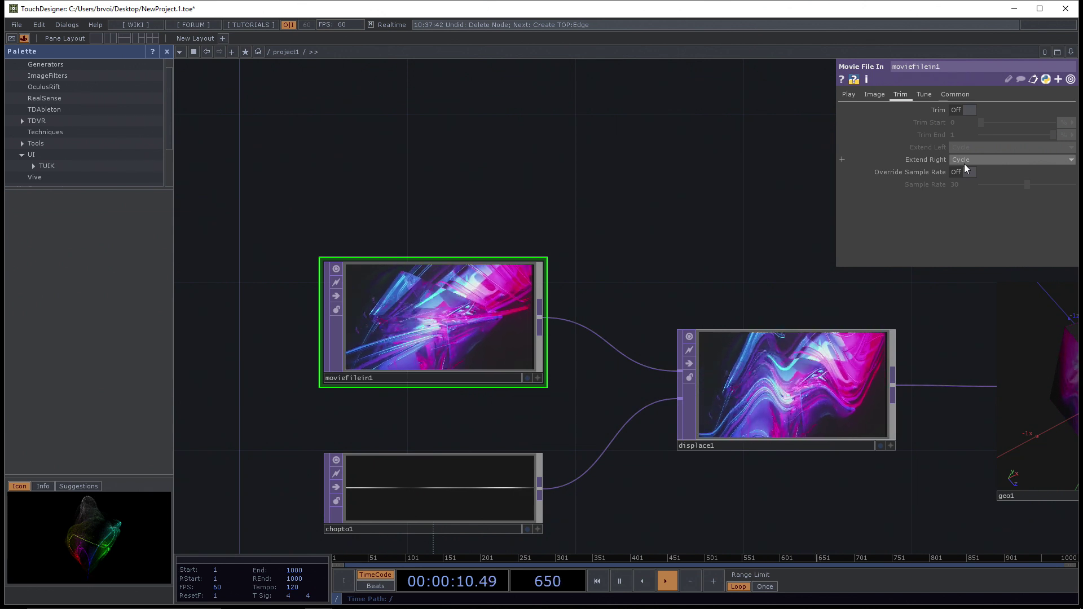
Step: Set moviefilein1's Extend Right to Hold and its Cue Point to about 0.828, measured as a Fraction
left_click(963, 163)
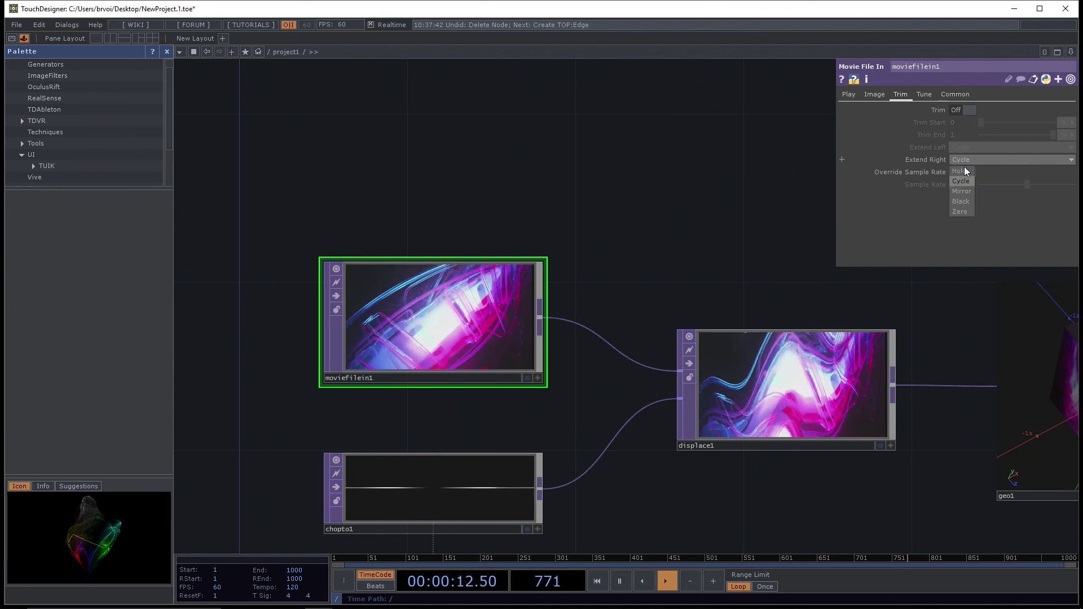
left_click(965, 174)
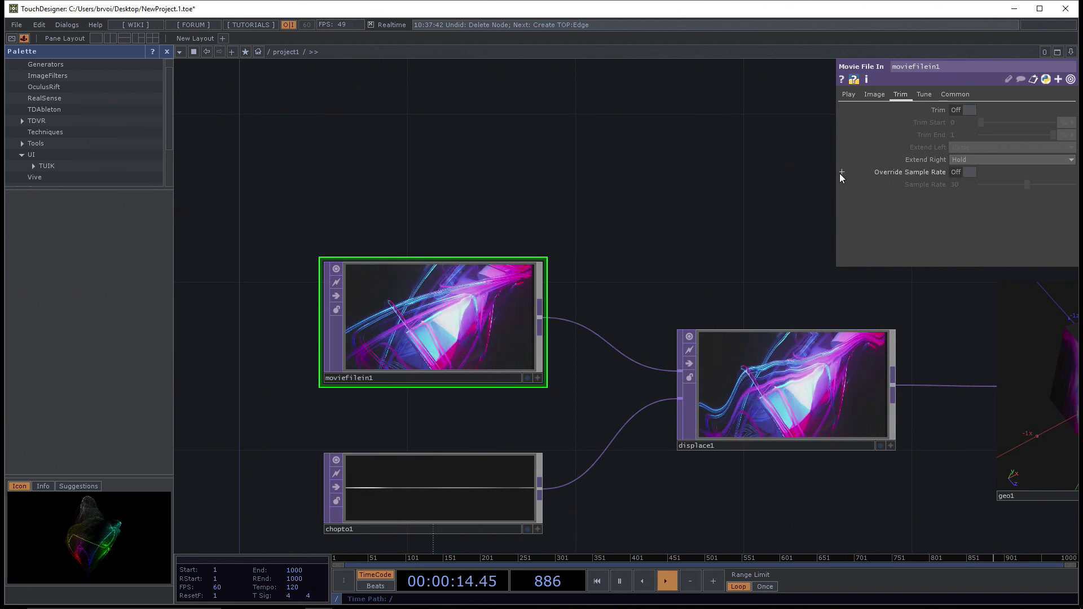
left_click(853, 94)
left_click(1065, 185)
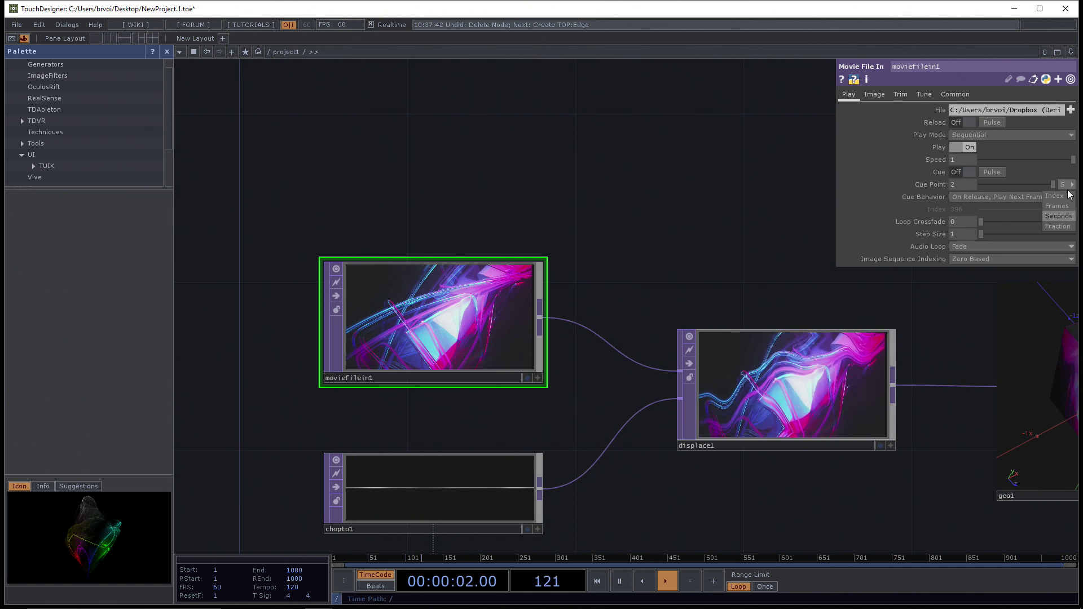
left_click(1063, 226)
left_click(1026, 183)
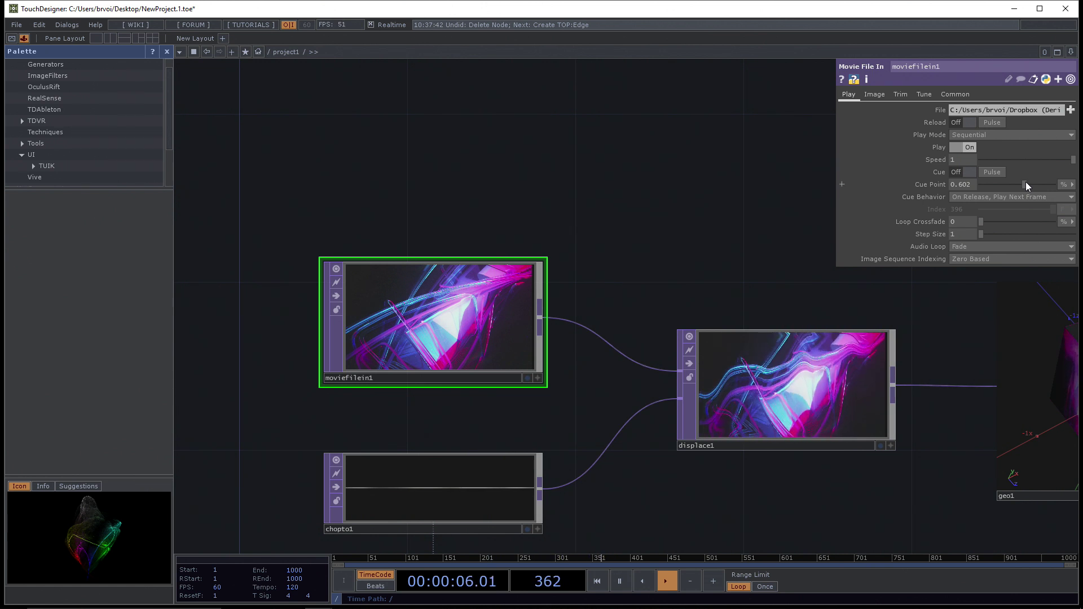
left_click_drag(1025, 182, 1060, 181)
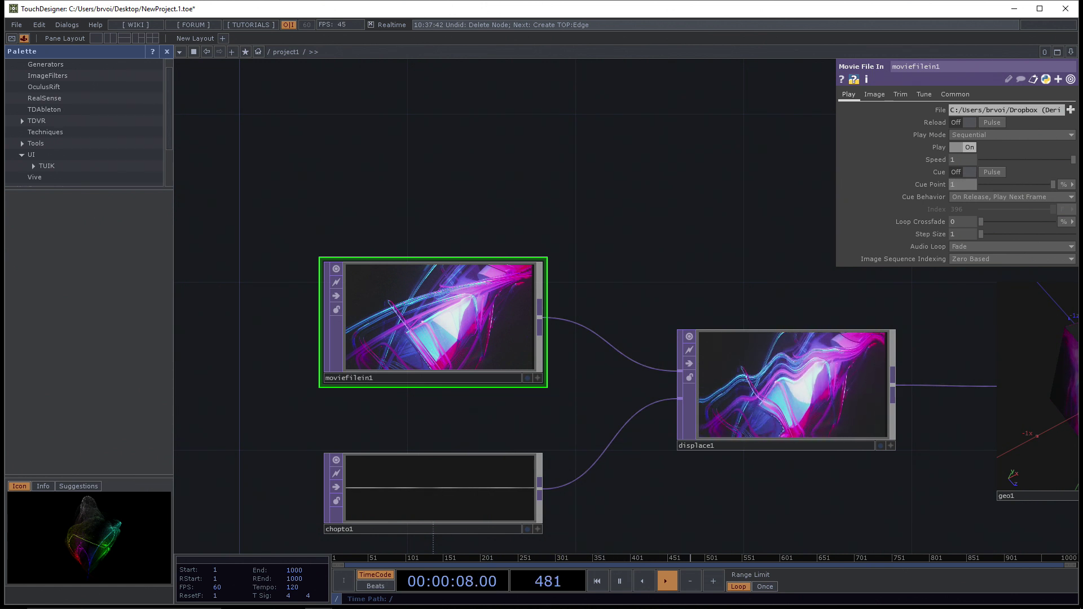
left_click(1041, 185)
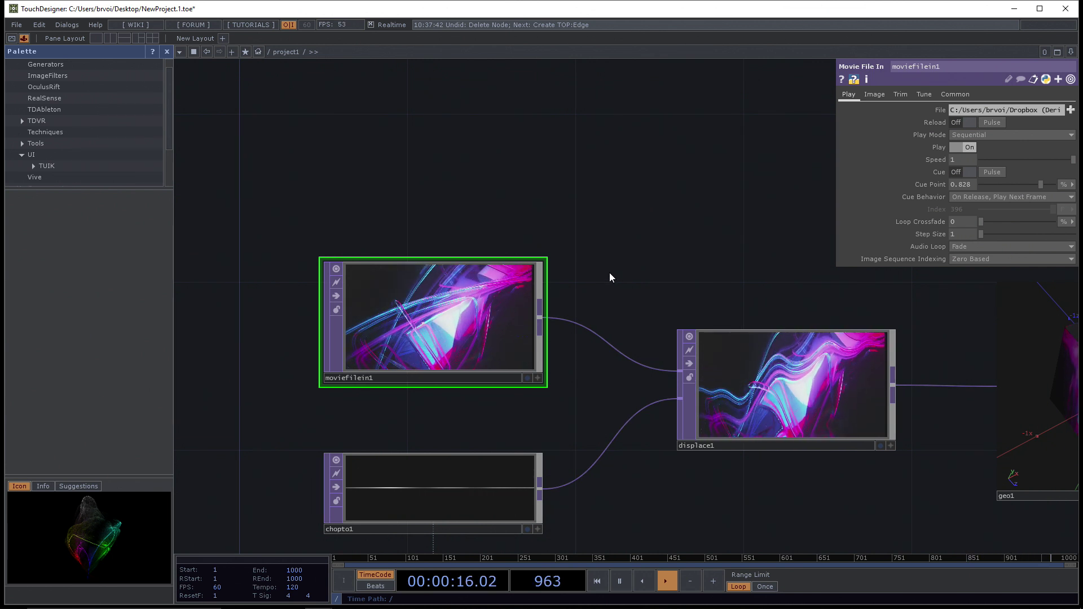
Step: Check moviefilein1's Tune parameters and set Extend Right to Cycle in its Trim parameters
left_click(926, 94)
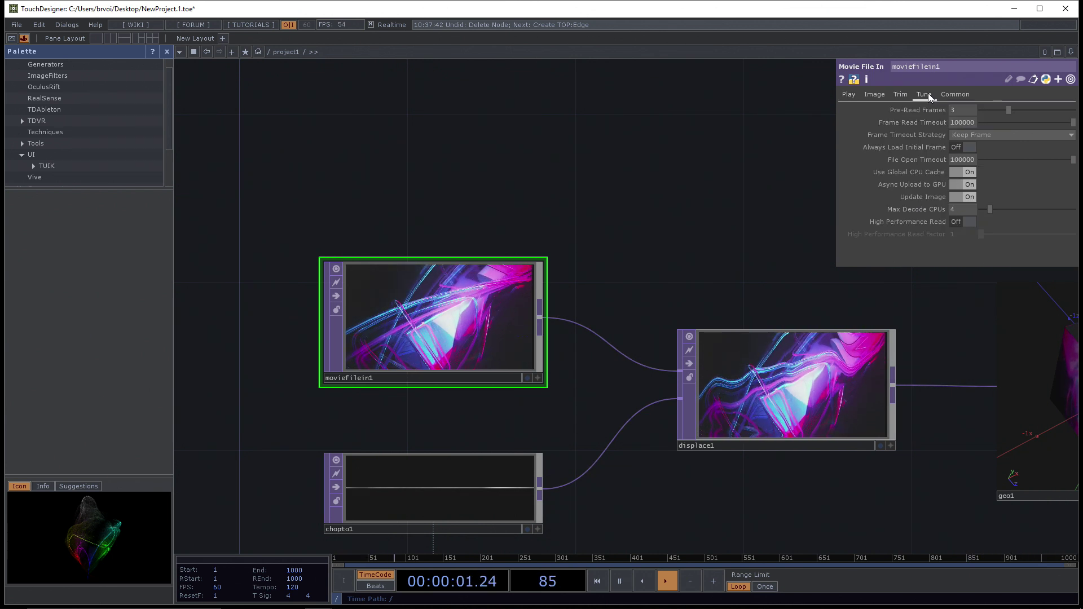
left_click(901, 95)
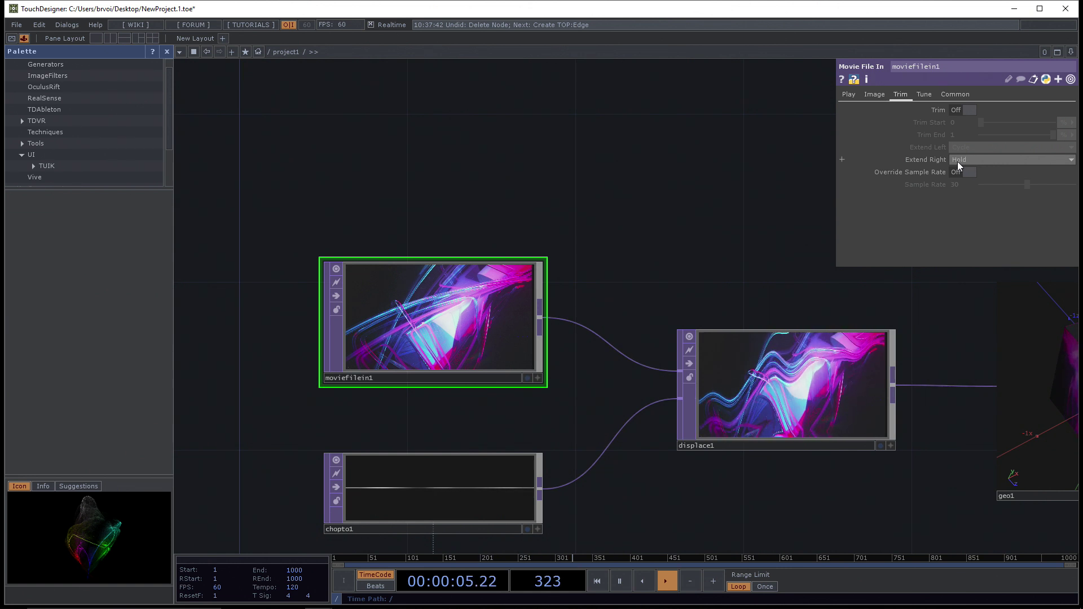
left_click(957, 162)
left_click(958, 164)
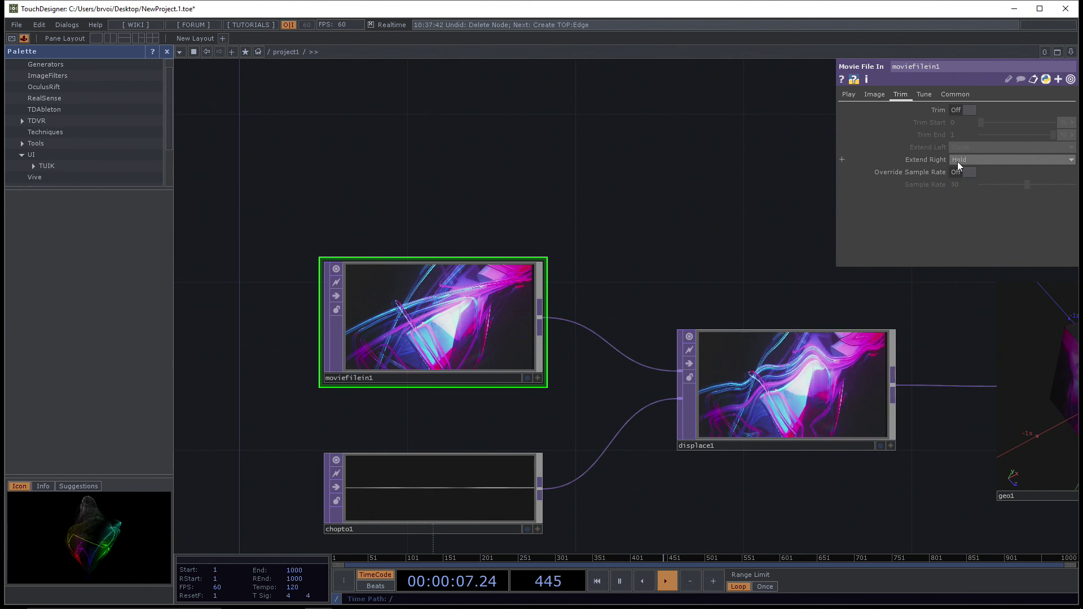
left_click(966, 160)
left_click(966, 160)
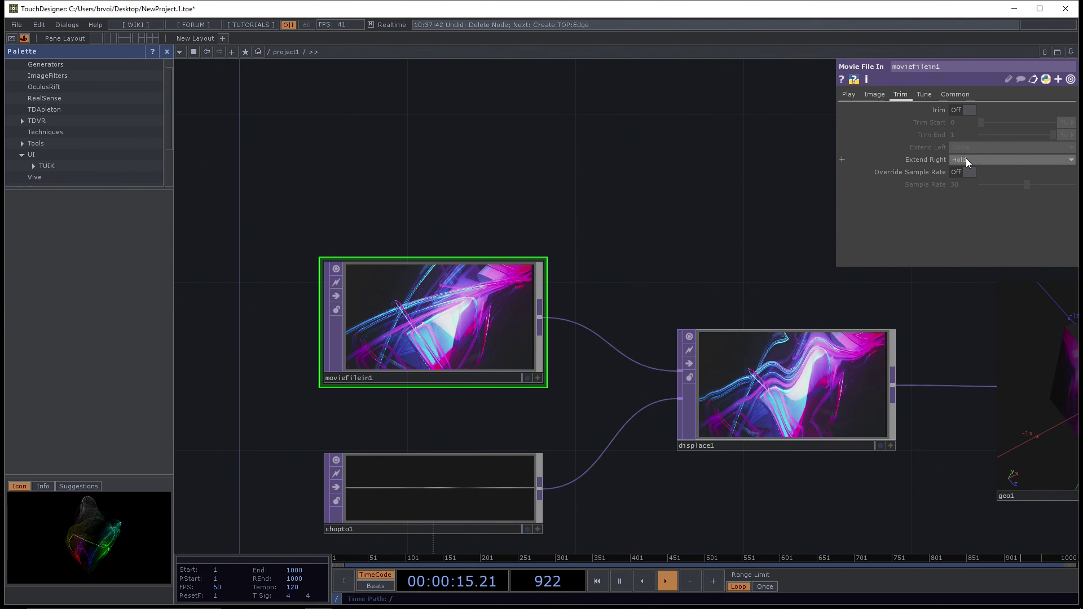
left_click(966, 160)
left_click(965, 182)
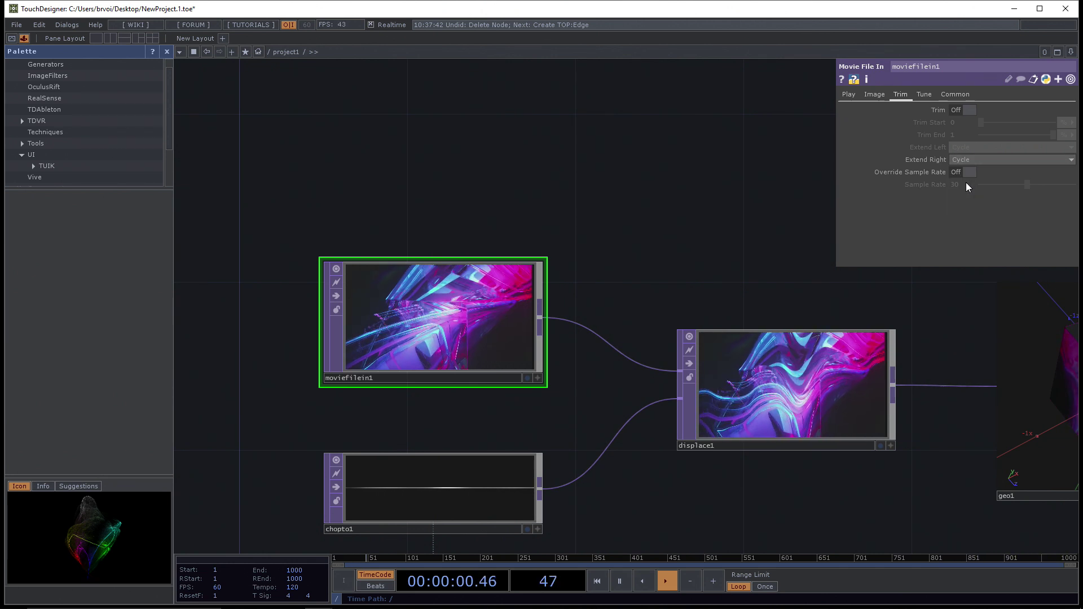
Step: Switch moviefilein1's Extend Right to Hold and back to Cycle, and view the other extend options
left_click(966, 159)
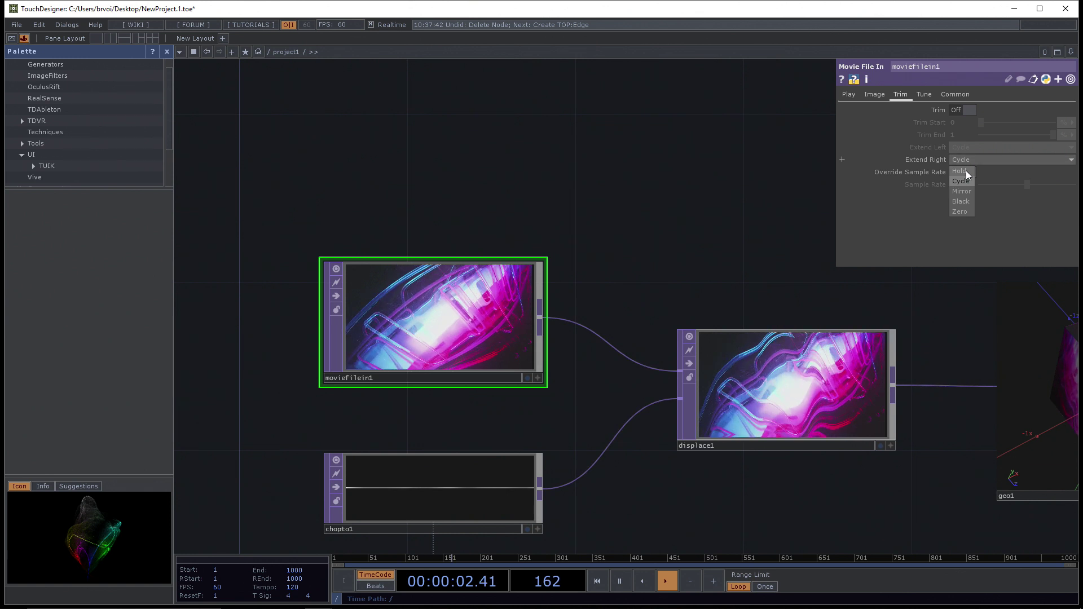
left_click(966, 170)
left_click(966, 159)
left_click(965, 181)
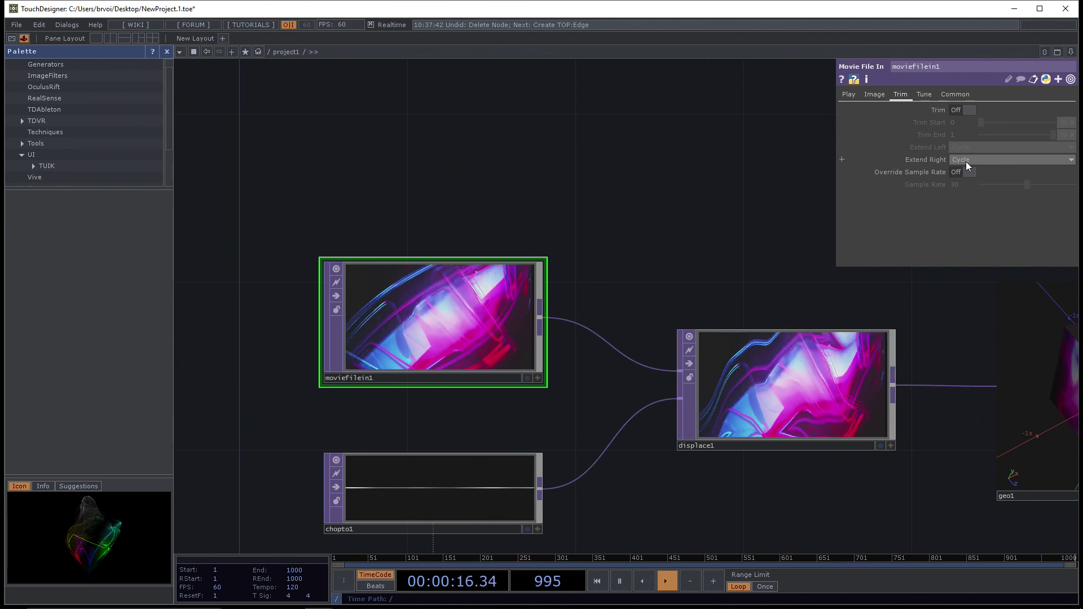
left_click(966, 161)
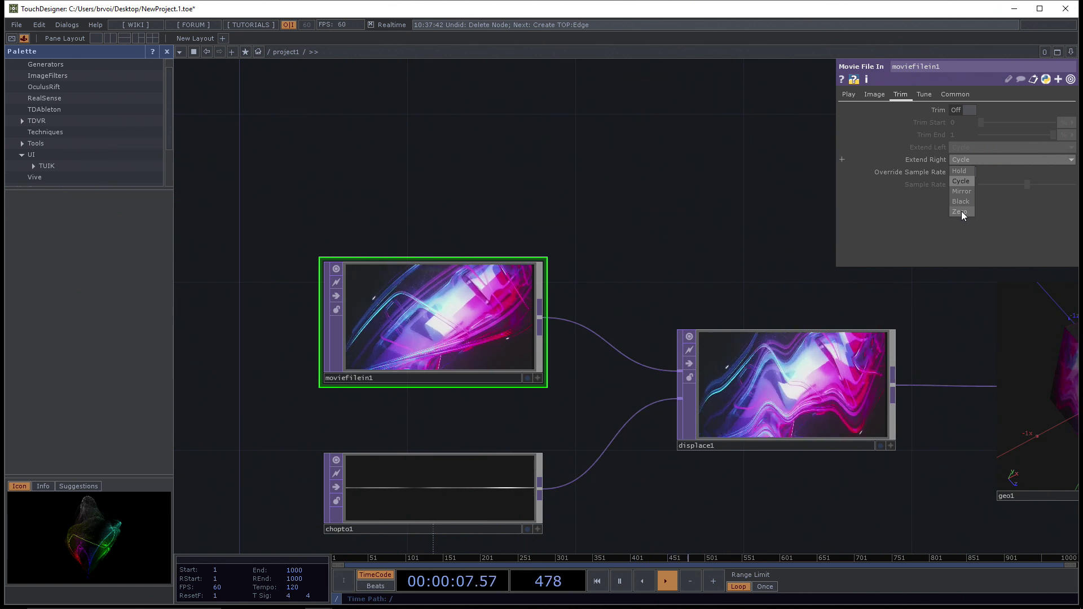
left_click(963, 160)
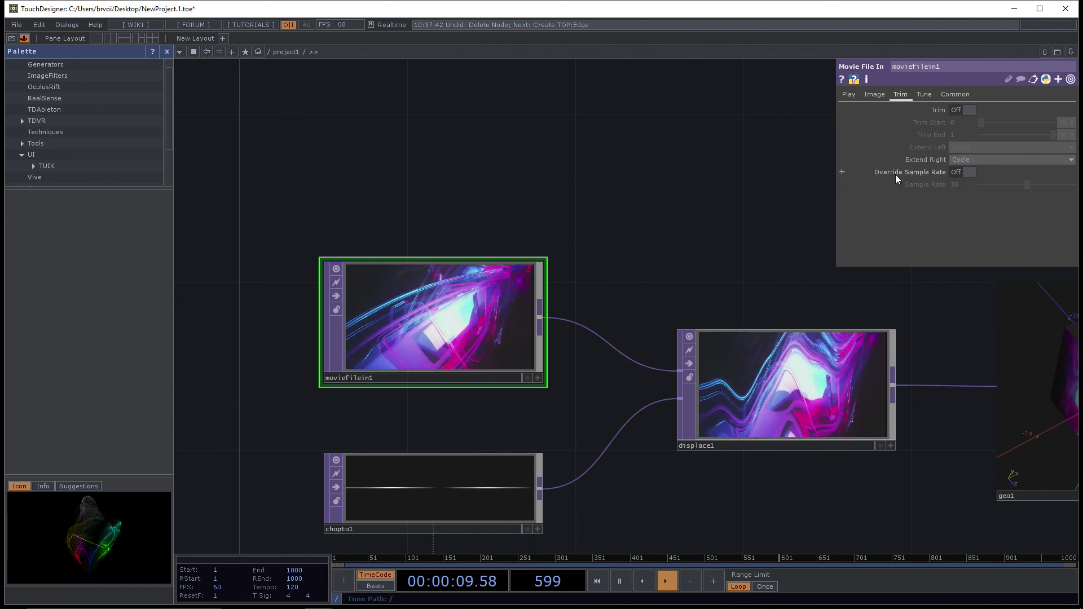
Step: Turn moviefilein1's Override Sample Rate on and off again, and glance at the Tune parameters
left_click(969, 172)
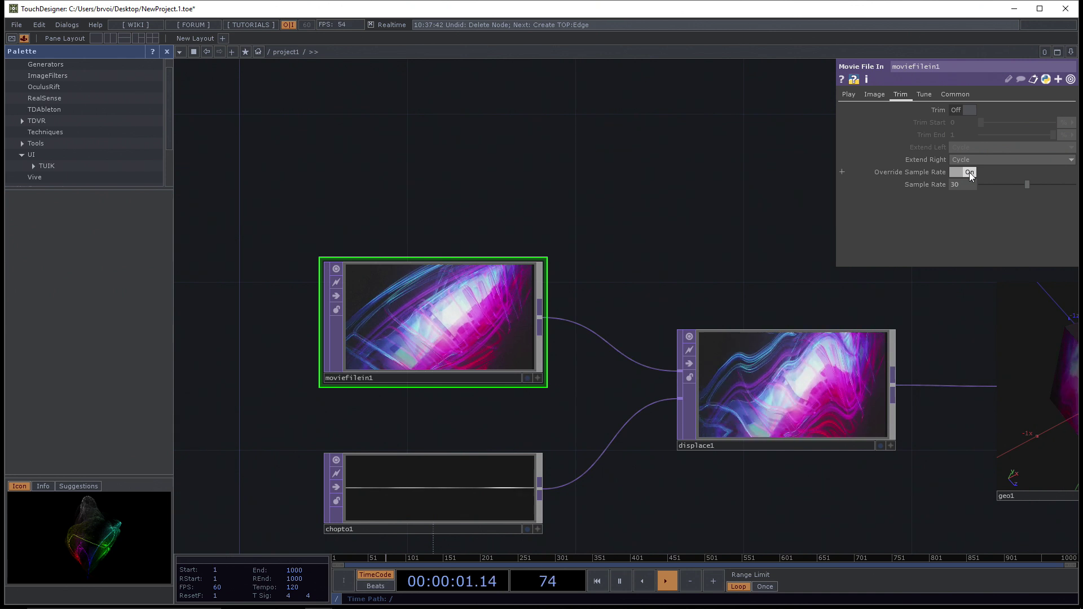
left_click(969, 171)
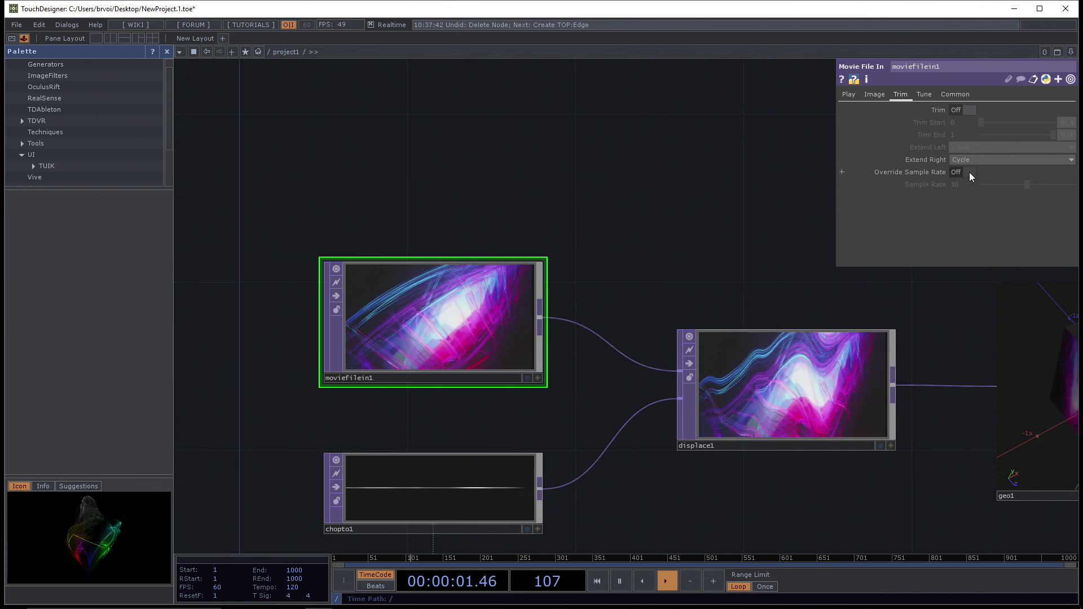
left_click(925, 95)
left_click(907, 94)
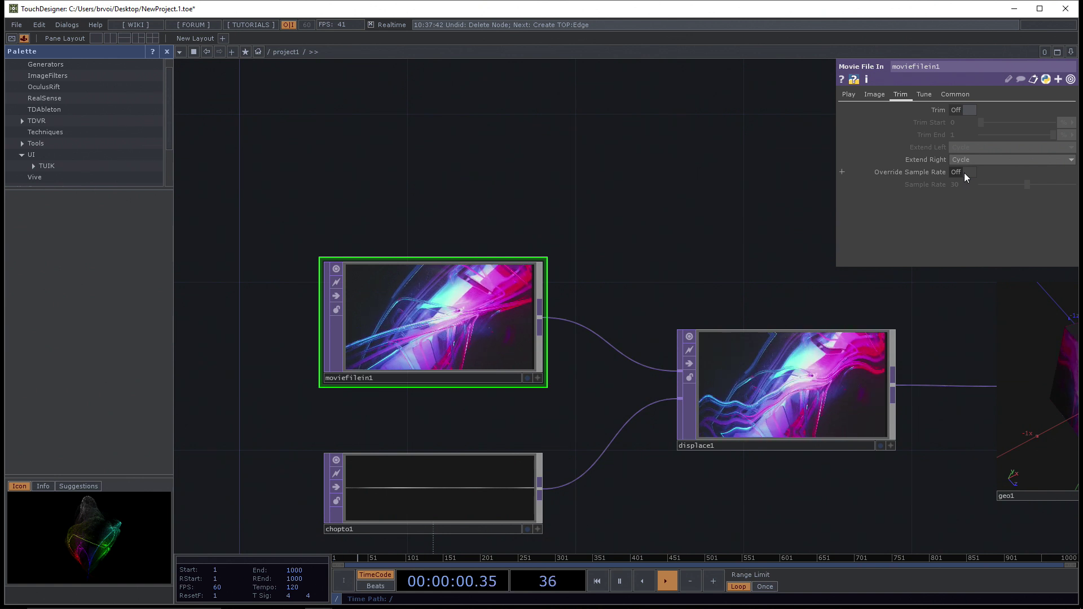
Step: Add a Video Device In TOP in the empty network space above moviefilein1
left_click_drag(625, 141, 628, 172)
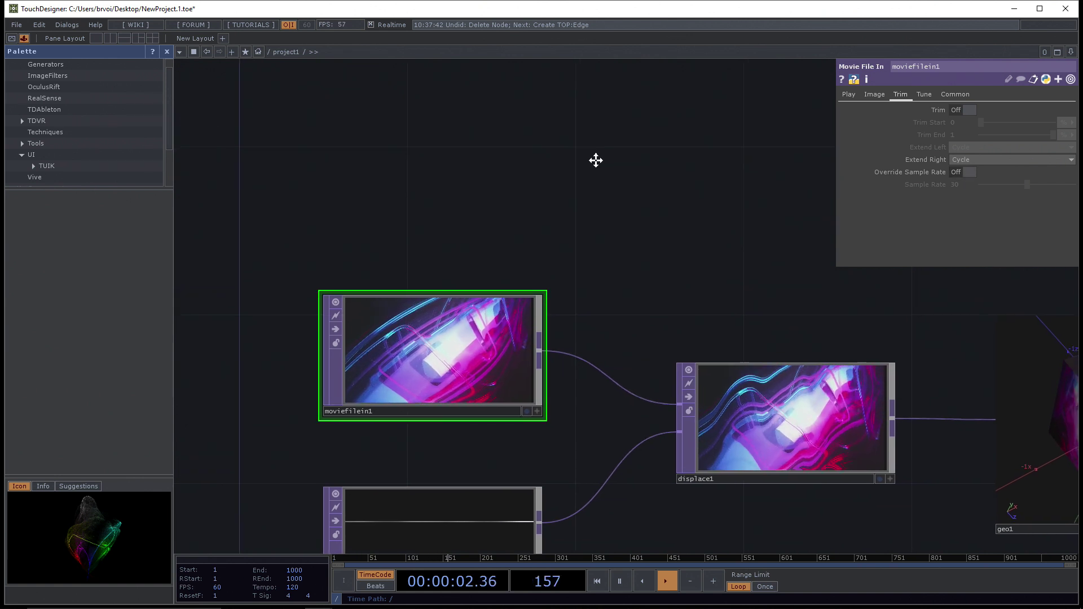
scroll(575, 176, "down", 3)
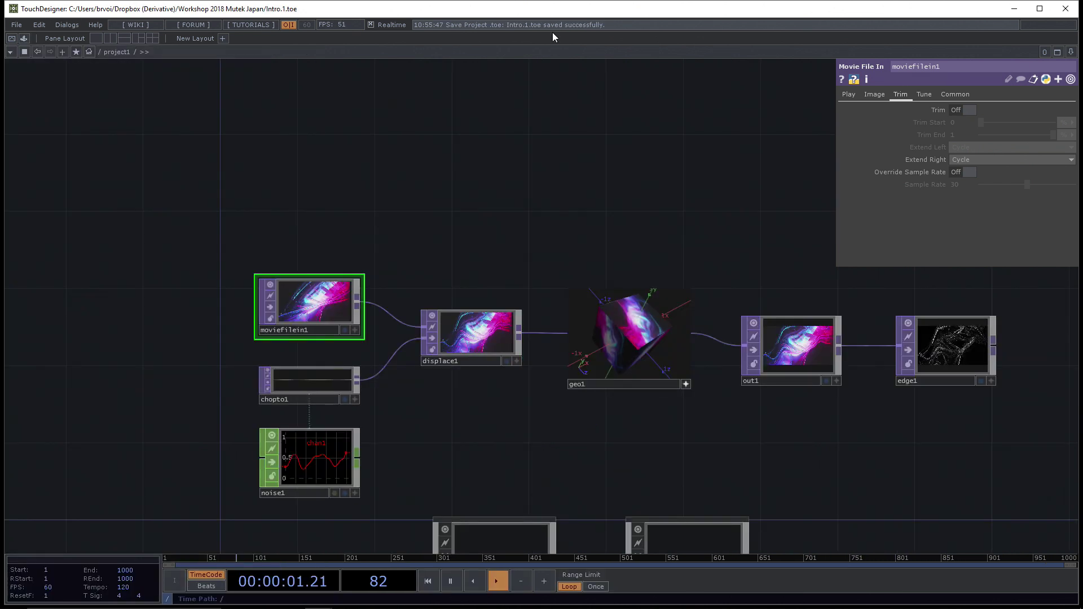
left_click_drag(254, 166, 146, 167)
left_click_drag(338, 214, 355, 186)
key("Tab")
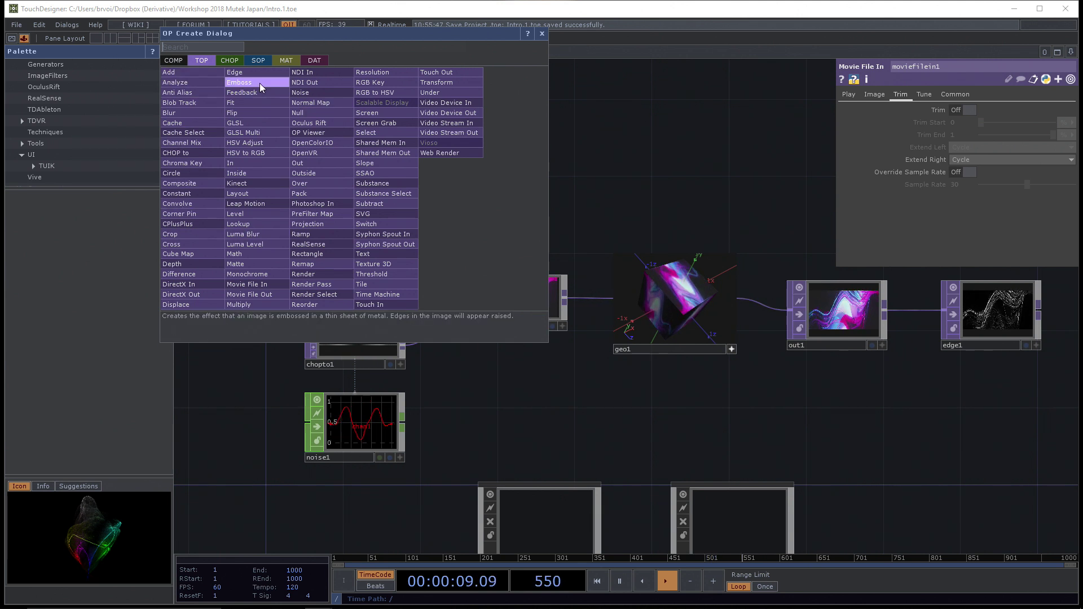
left_click(468, 106)
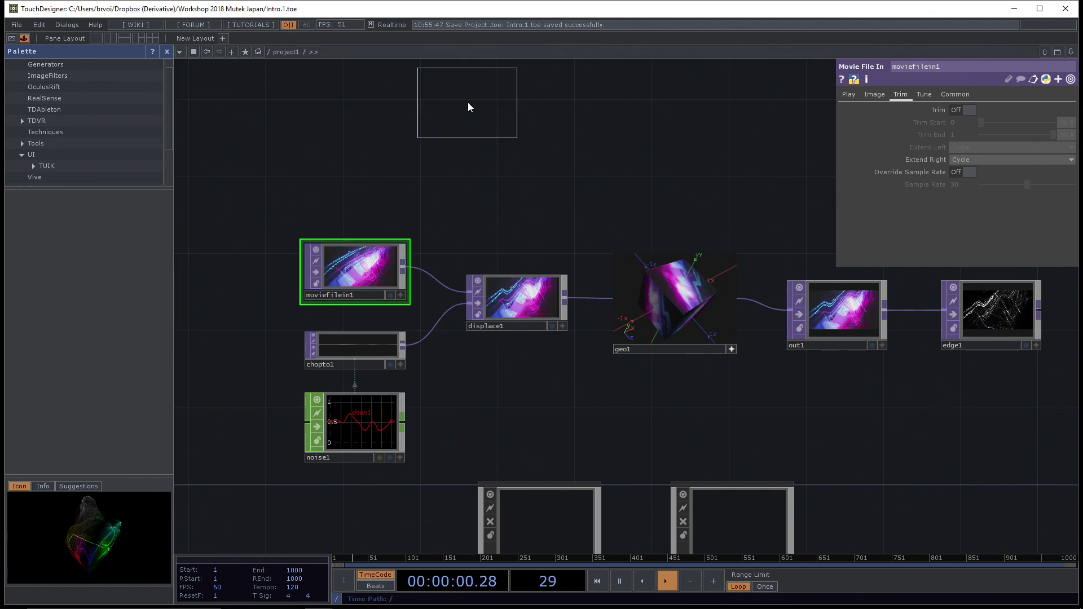
left_click(353, 150)
left_click_drag(465, 151, 476, 175)
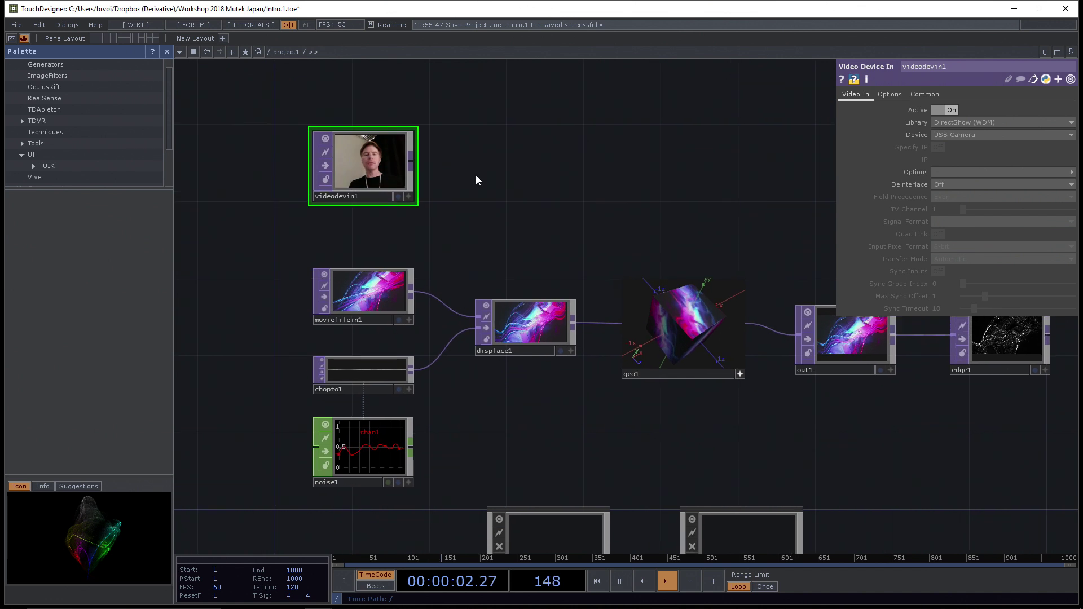
scroll(476, 175, "up", 2)
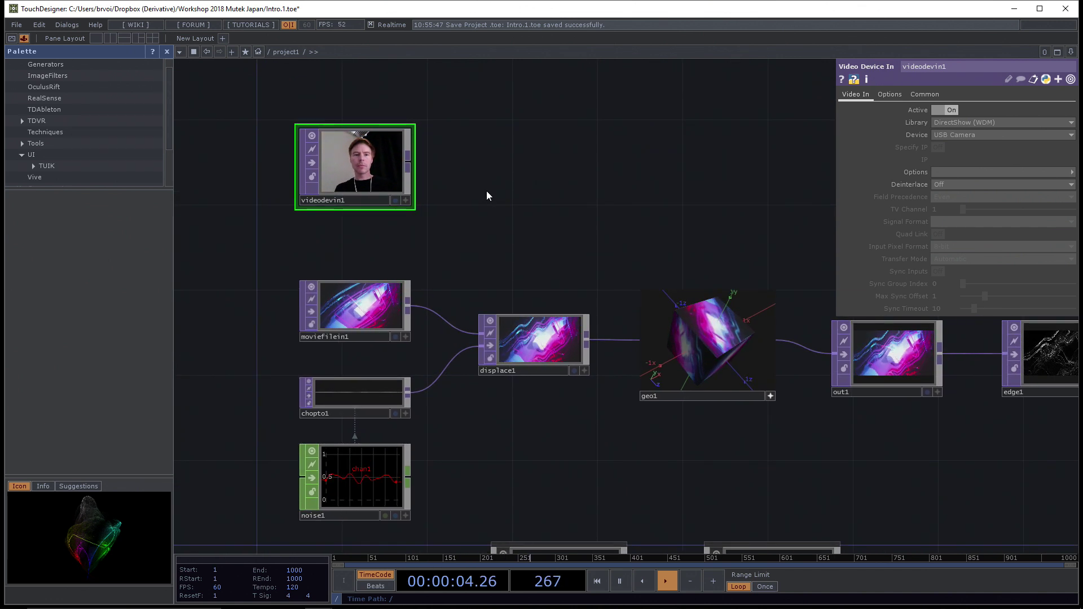
left_click_drag(481, 195, 496, 259)
scroll(495, 207, "up", 1)
scroll(502, 259, "up", 1)
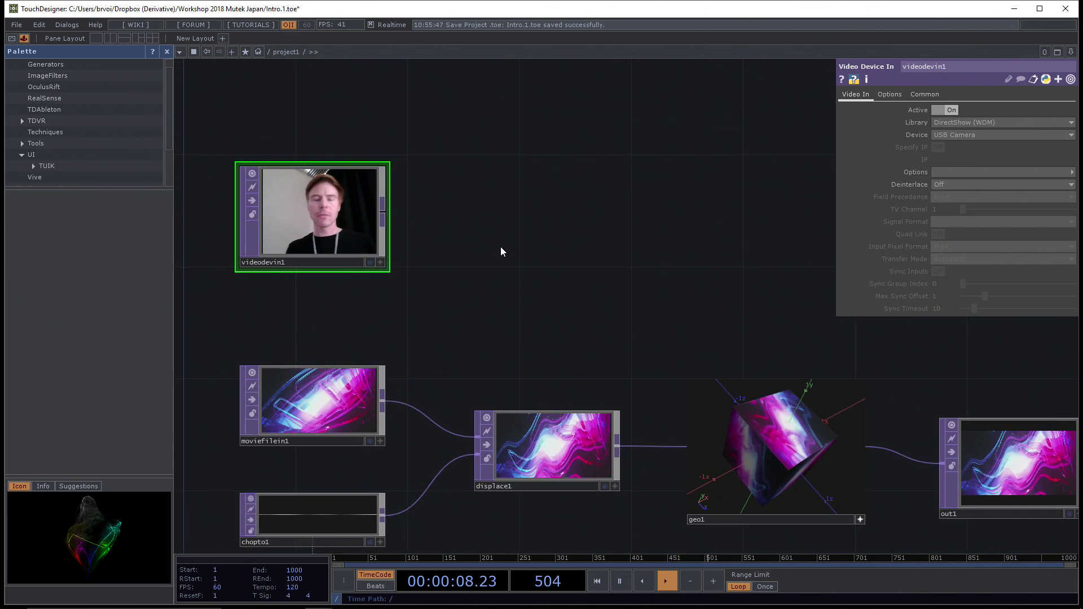
left_click_drag(495, 247, 511, 244)
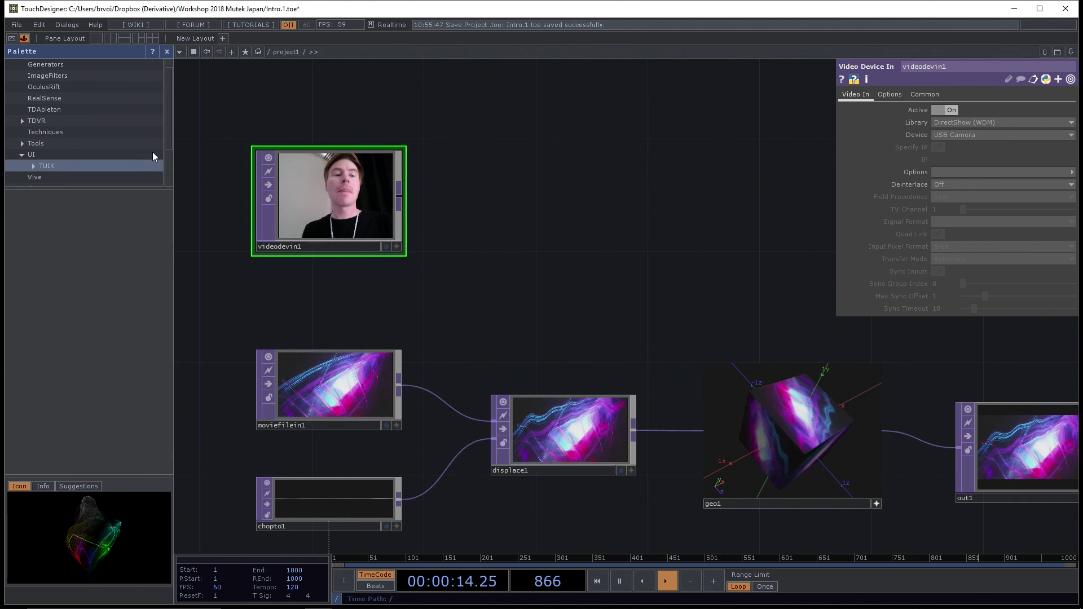
left_click_drag(225, 96, 229, 90)
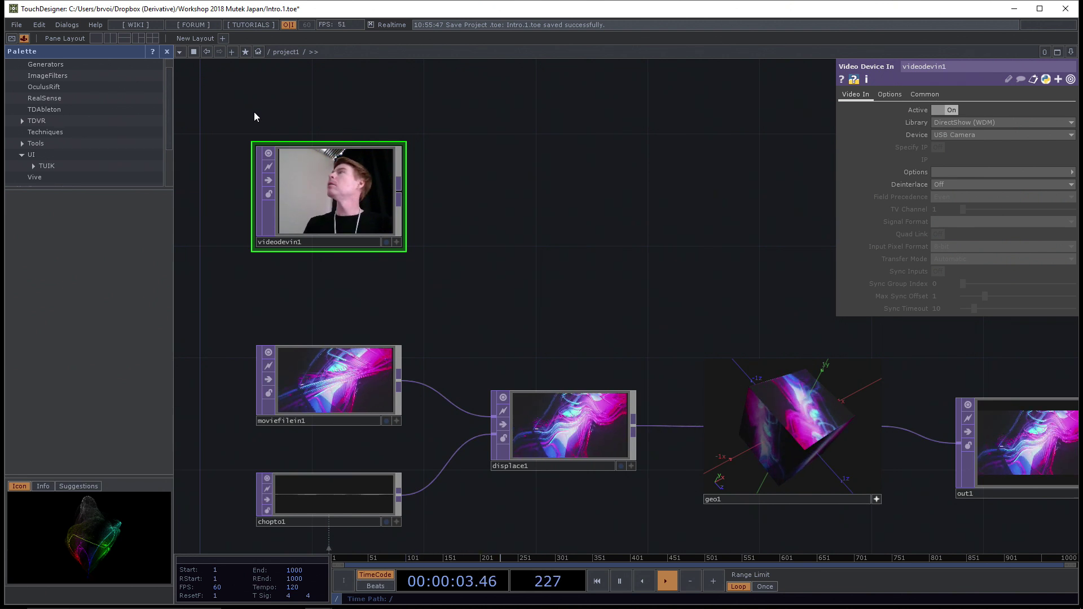
key("Tab")
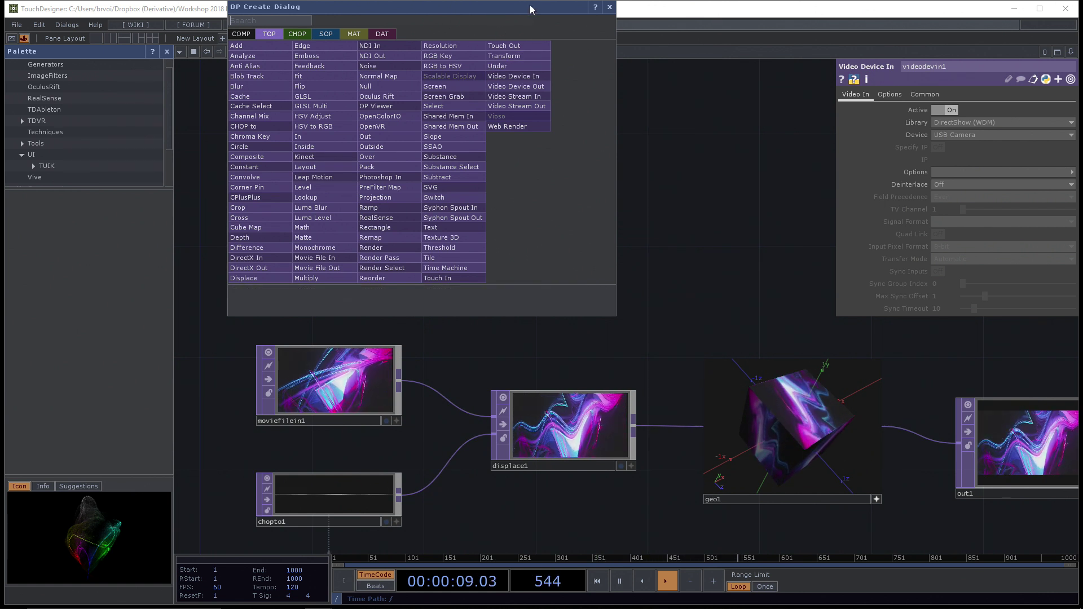
left_click(611, 8)
key("ctrl+s")
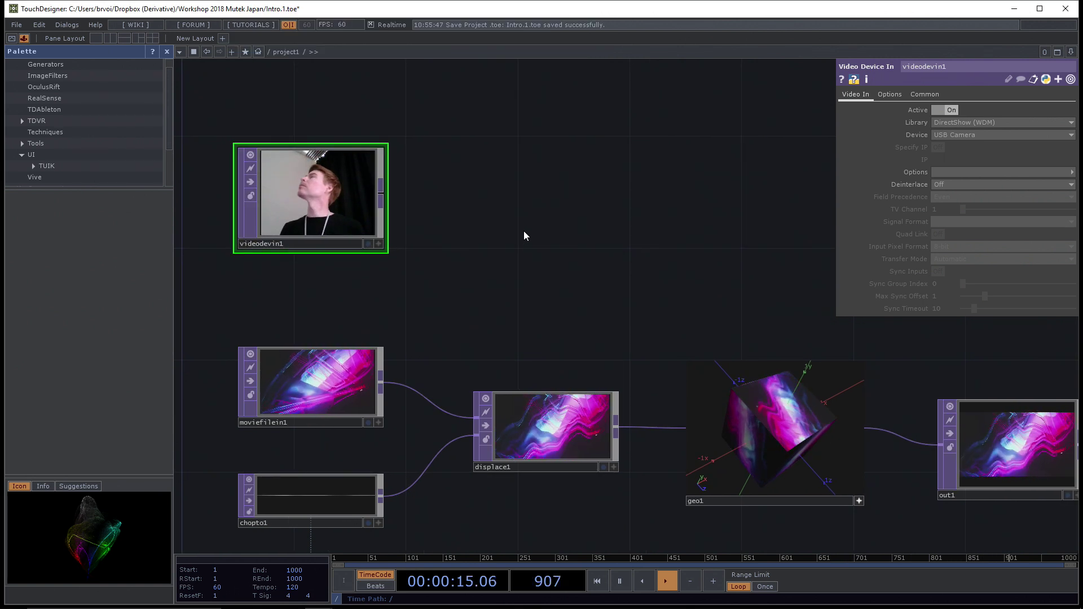
left_click_drag(539, 232, 584, 251)
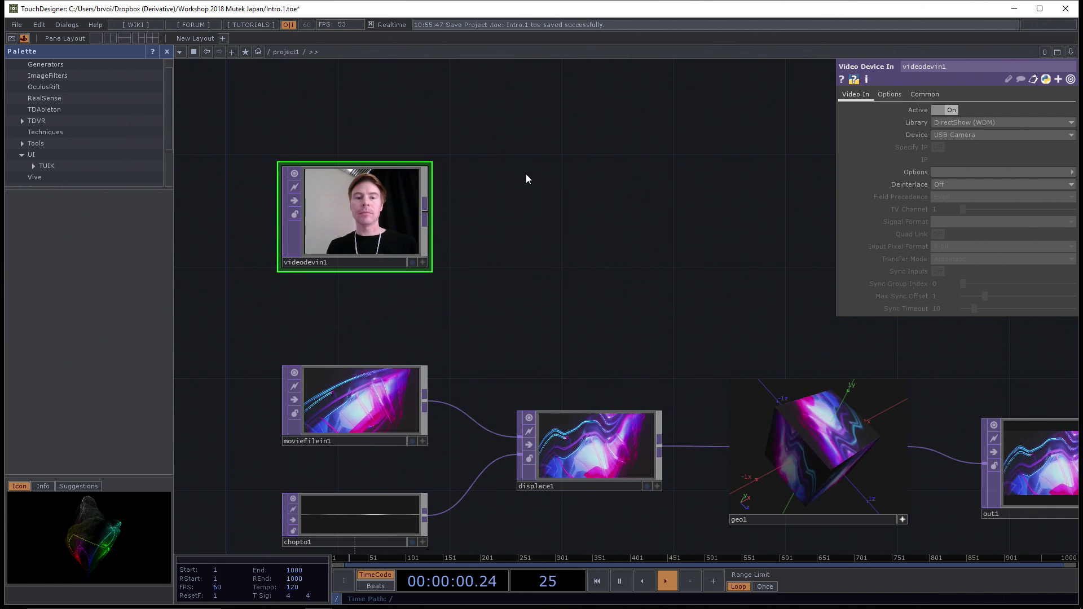
mouse_move(500, 139)
left_mouse_down()
mouse_move(502, 157)
mouse_move(490, 149)
left_mouse_up()
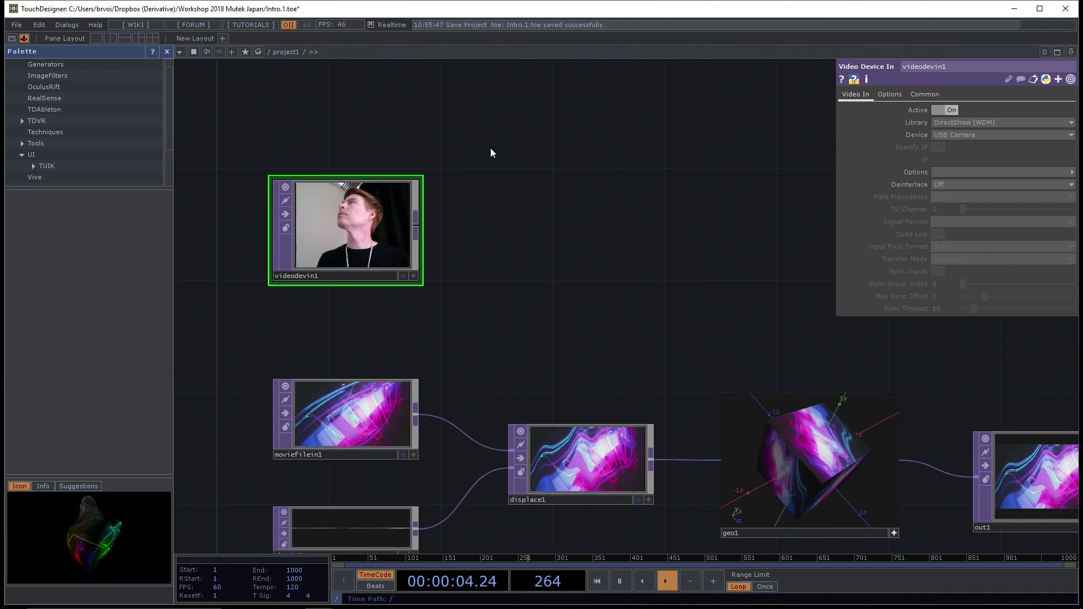
Step: View the capture library options available for videodevin1, from DirectShow (WDM) to Ximea, and keep the existing choice
left_click(960, 123)
left_click(959, 123)
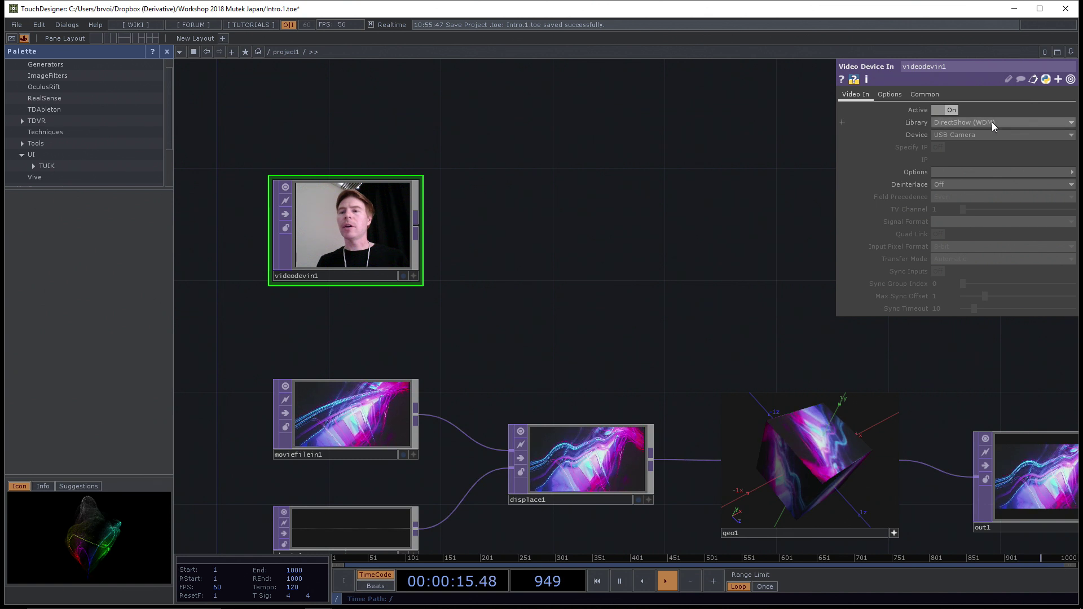
left_click(953, 124)
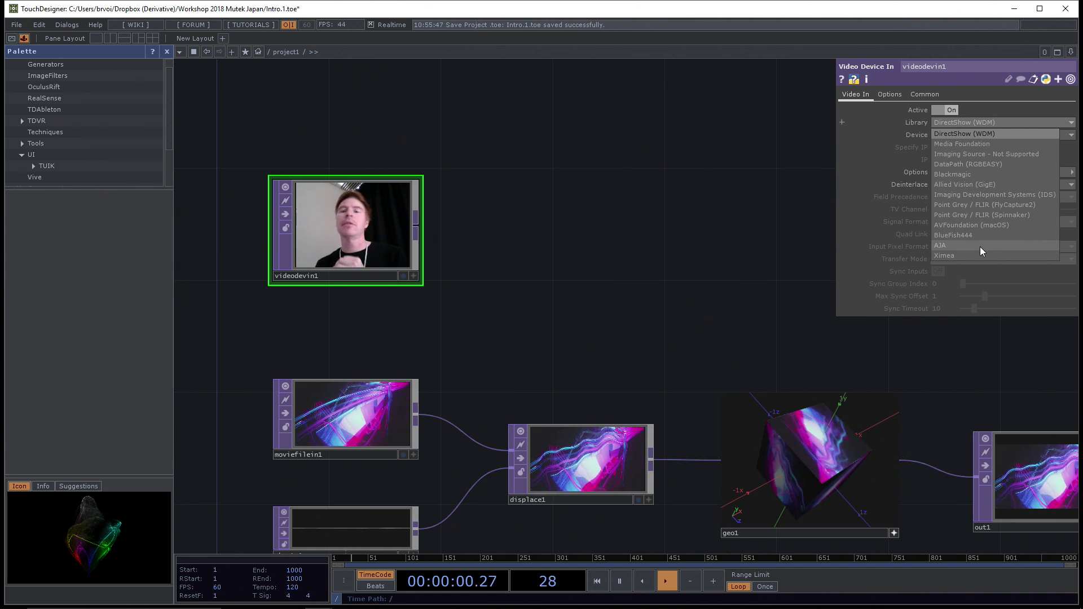
left_click(685, 183)
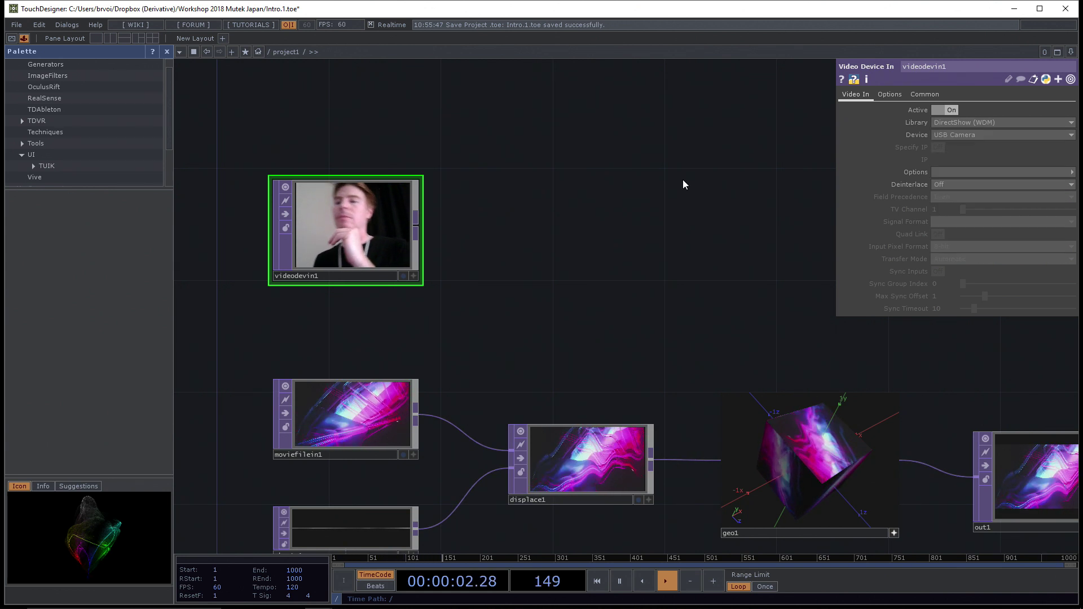
left_click(960, 121)
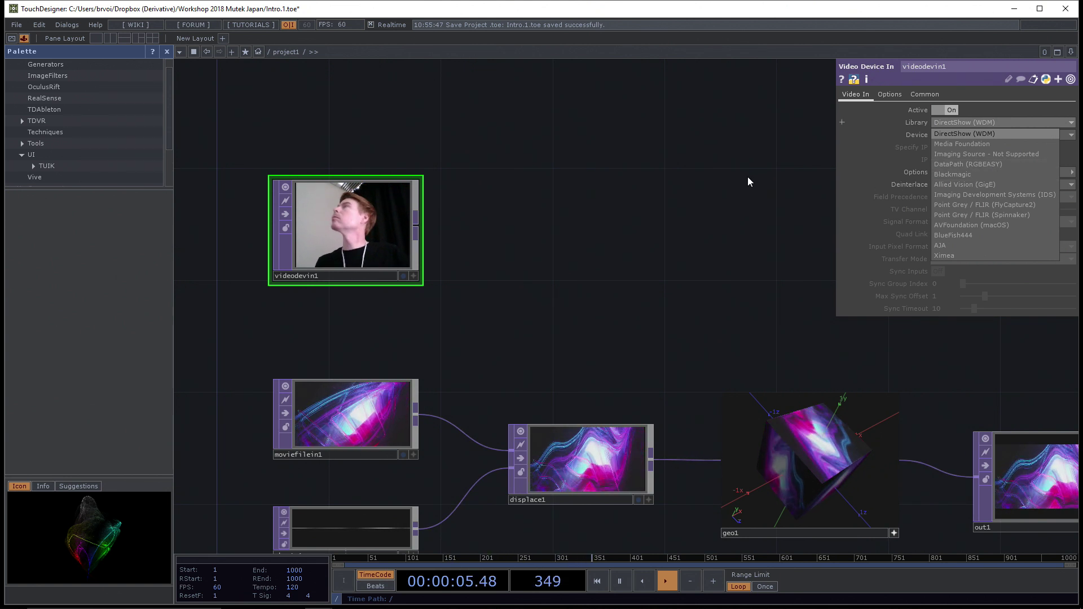
left_click(640, 215)
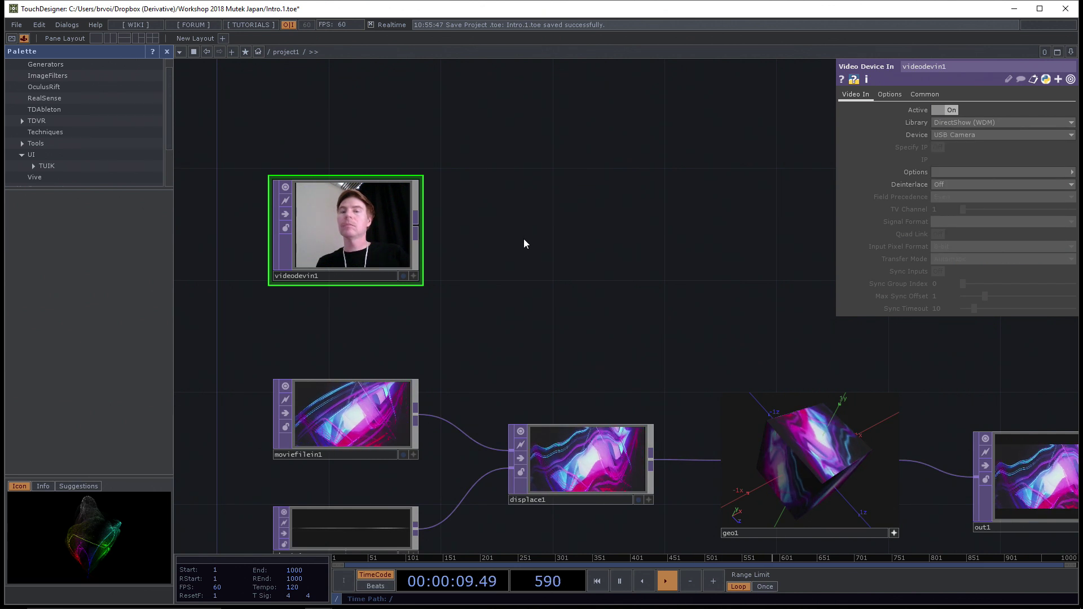
Step: Search the TOP operators for "flip" twice, clearing the search after each try
scroll(488, 259, "up", 1)
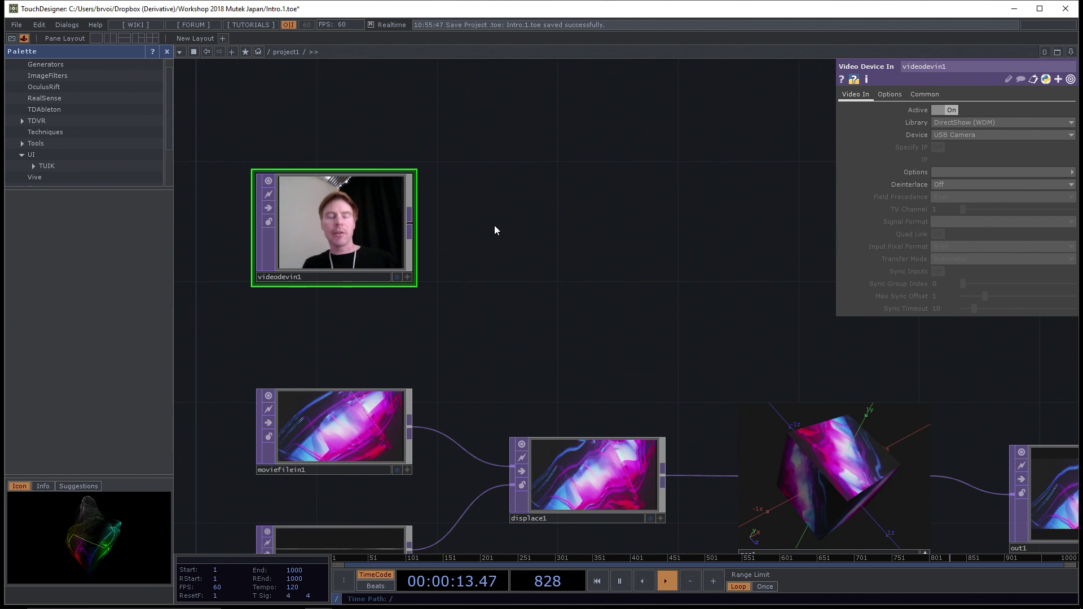
key("Tab")
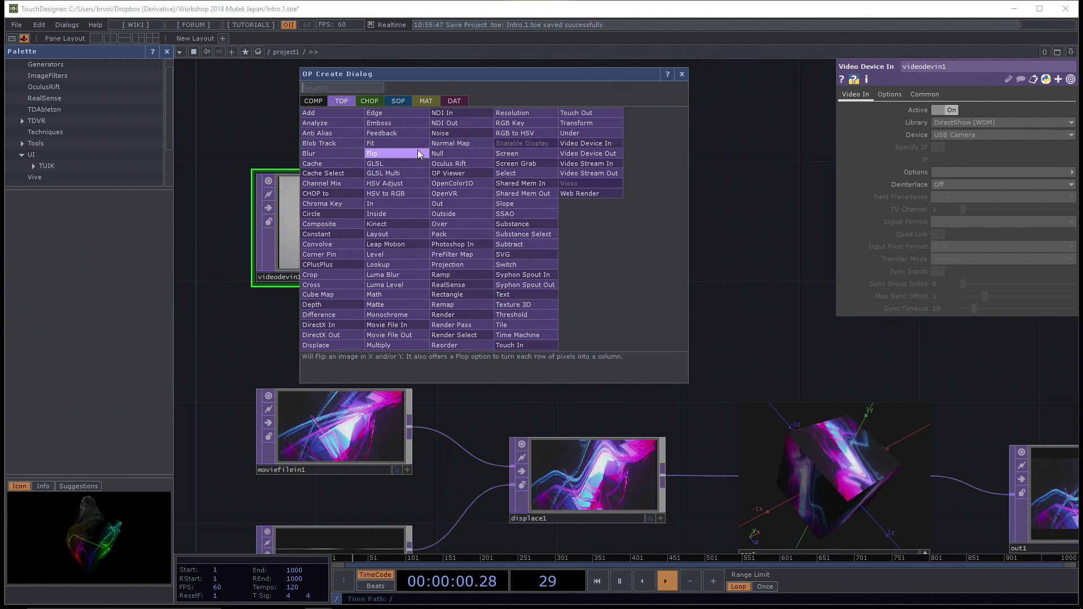
type("flip")
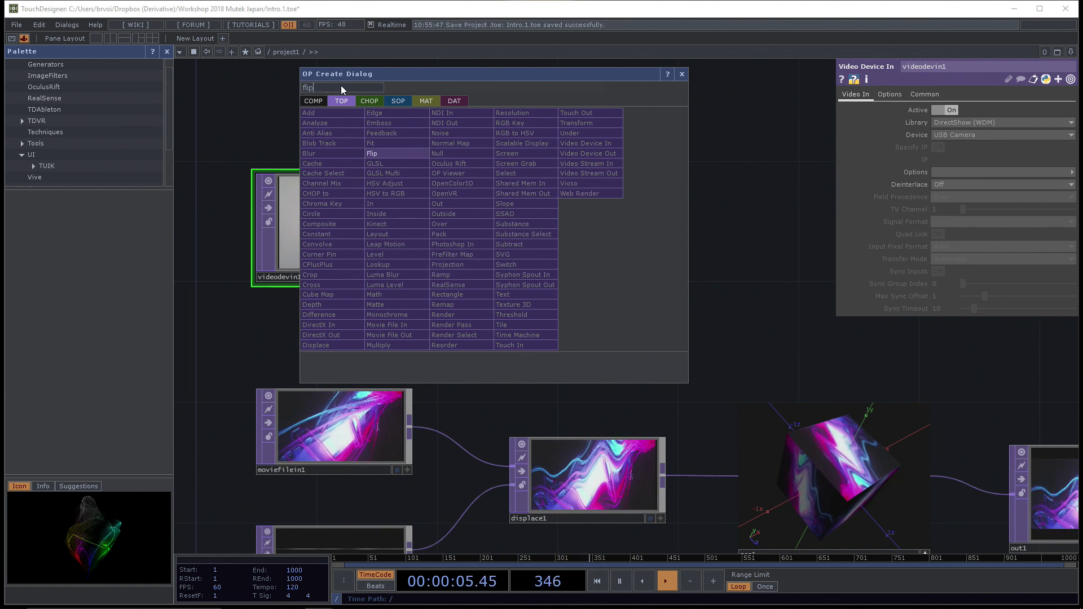
key("BackSpace")
key("BackSpace")
key("BackSpace")
key("BackSpace")
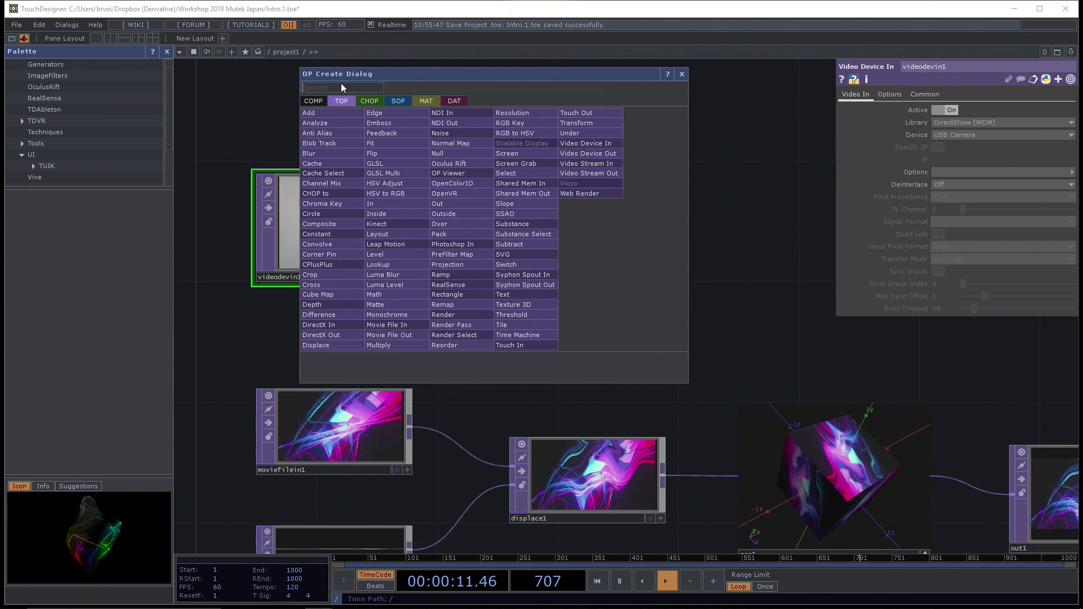
type("flip")
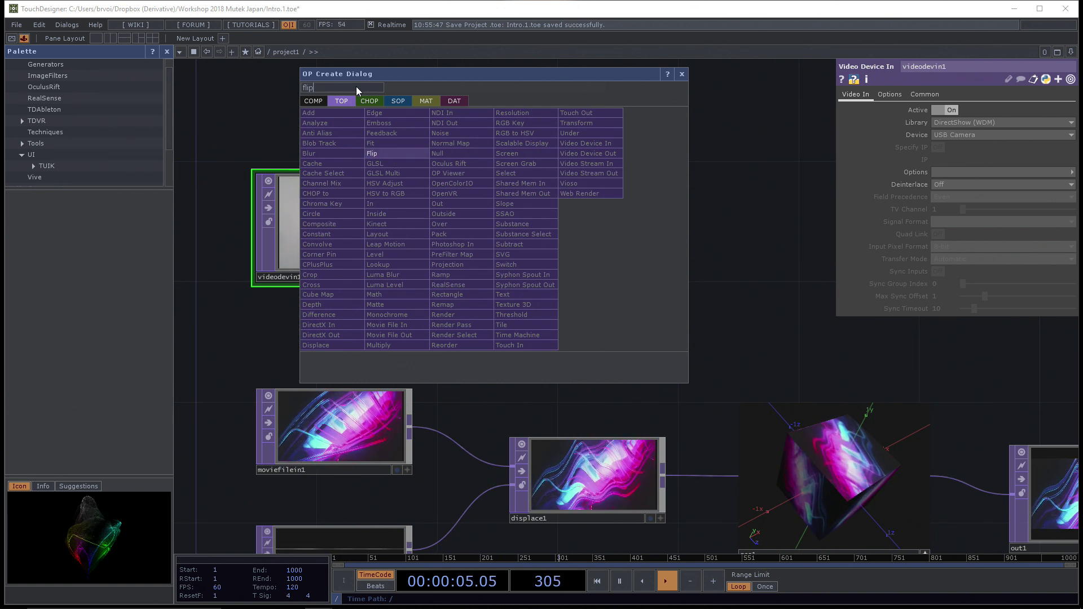
key("BackSpace")
key("BackSpace")
key("BackSpace")
key("BackSpace")
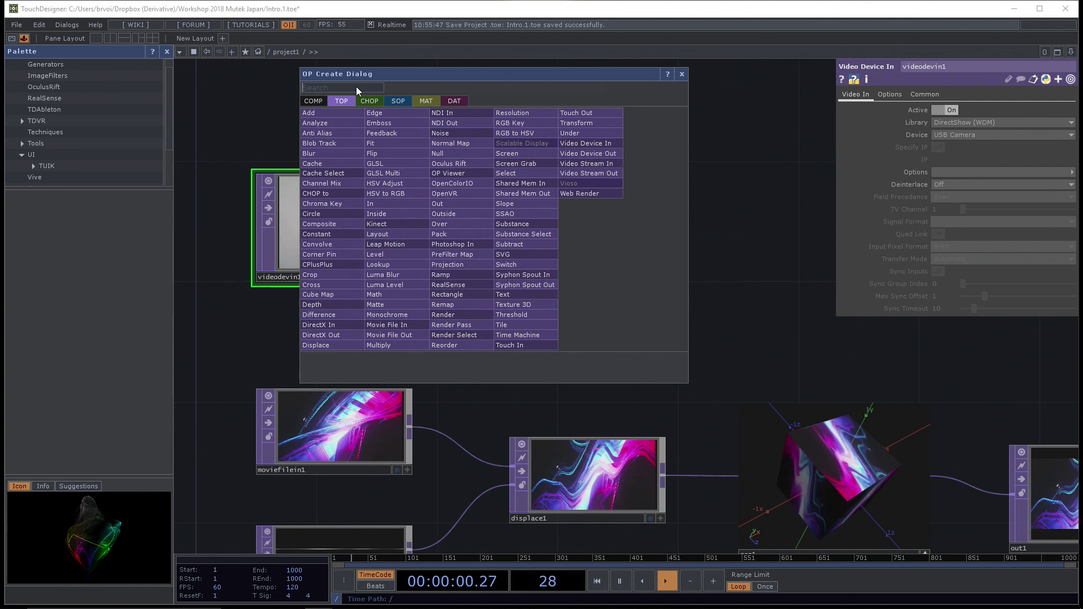
Step: Add a Flip TOP to the right of videodevin1 and delete it again
type("flip")
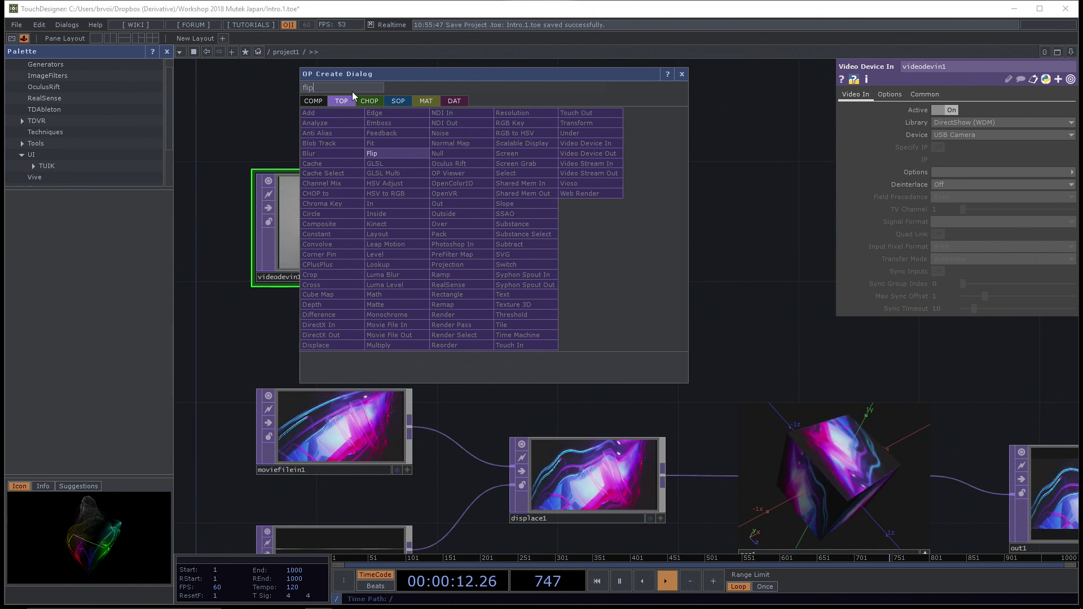
left_click(413, 152)
left_click(568, 222)
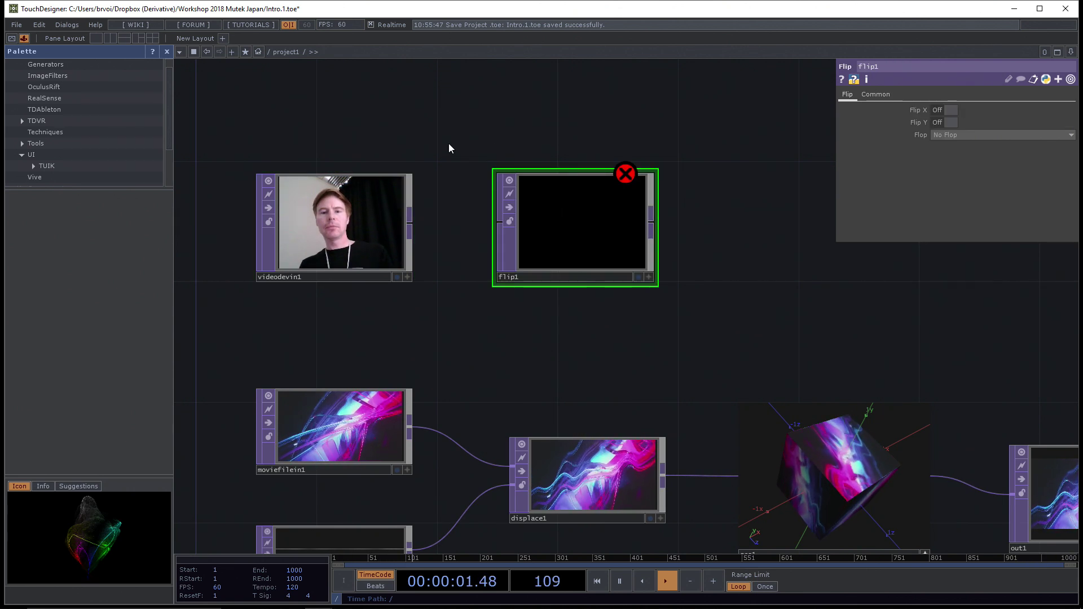
key("Tab")
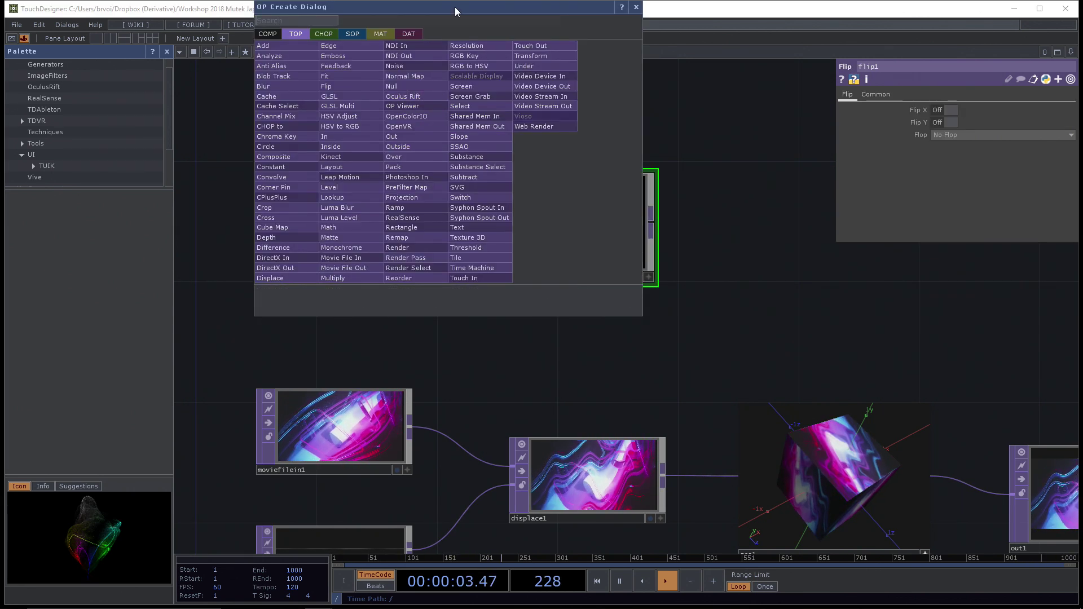
left_click_drag(455, 7, 474, 37)
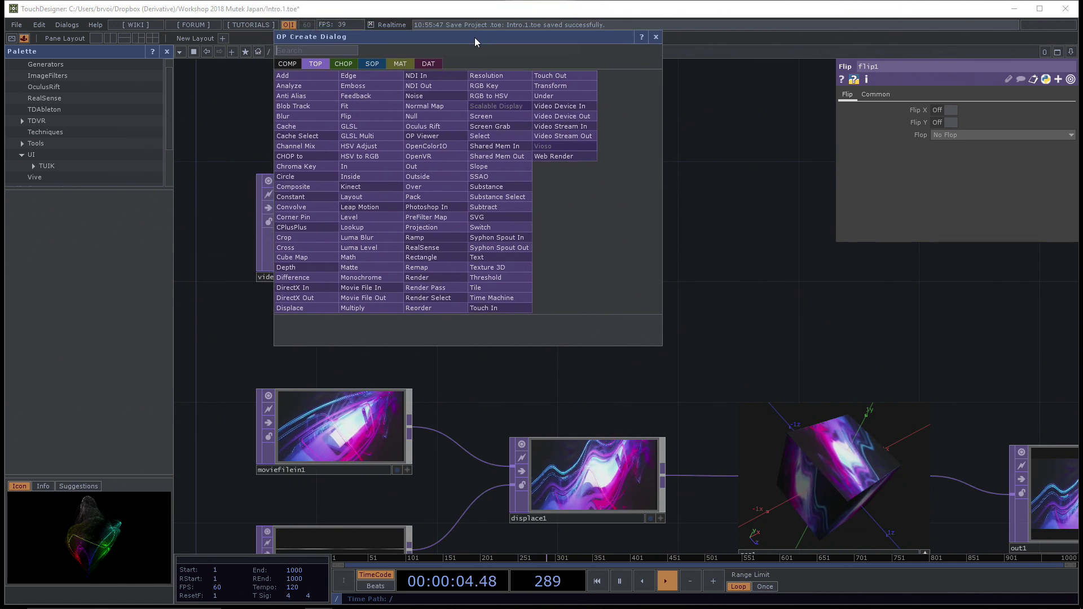
left_click(656, 37)
key("Delete")
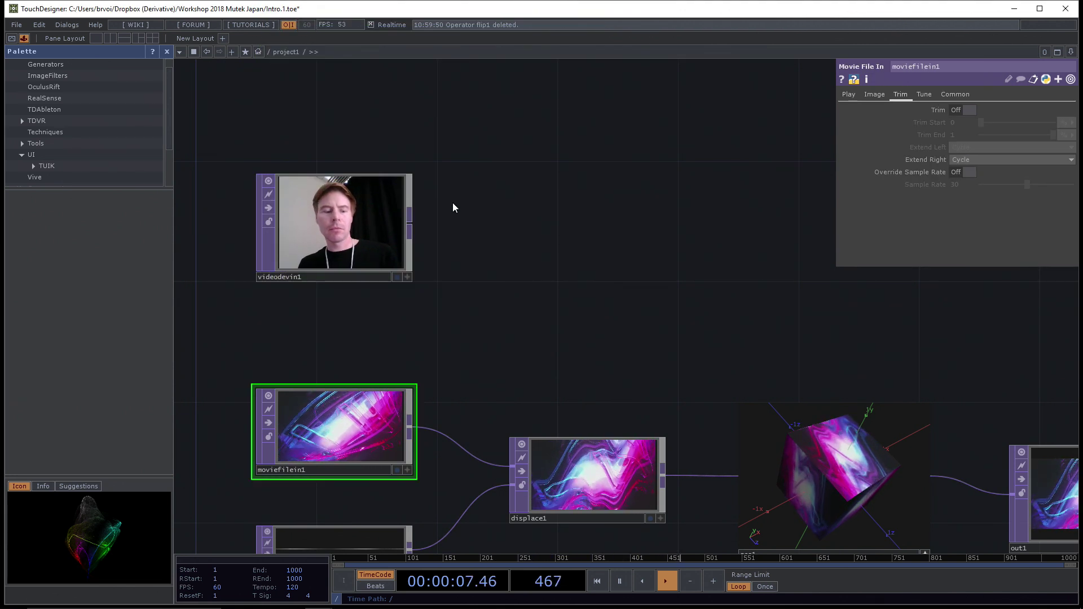
Step: Add a Flip TOP to the right of videodevin1 and connect videodevin1's output to its input
key("Tab")
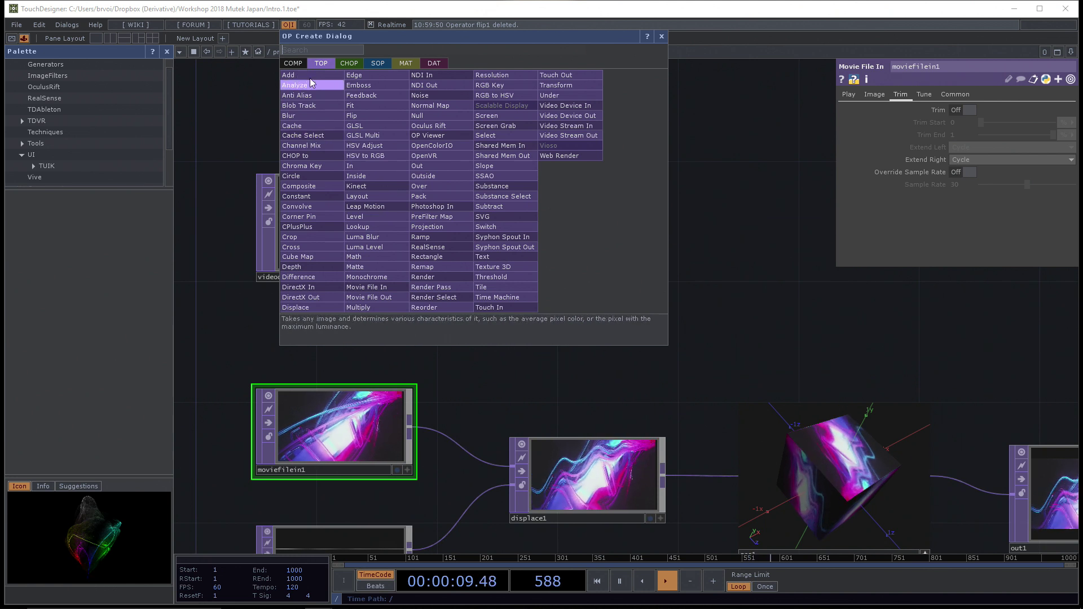
left_click_drag(326, 42, 366, 66)
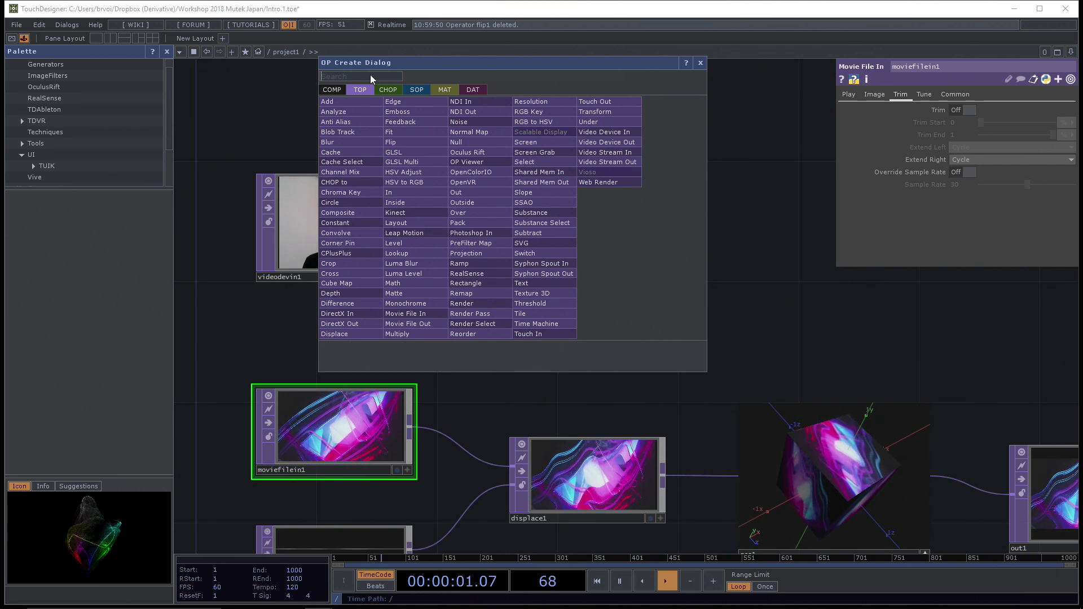
type("fli")
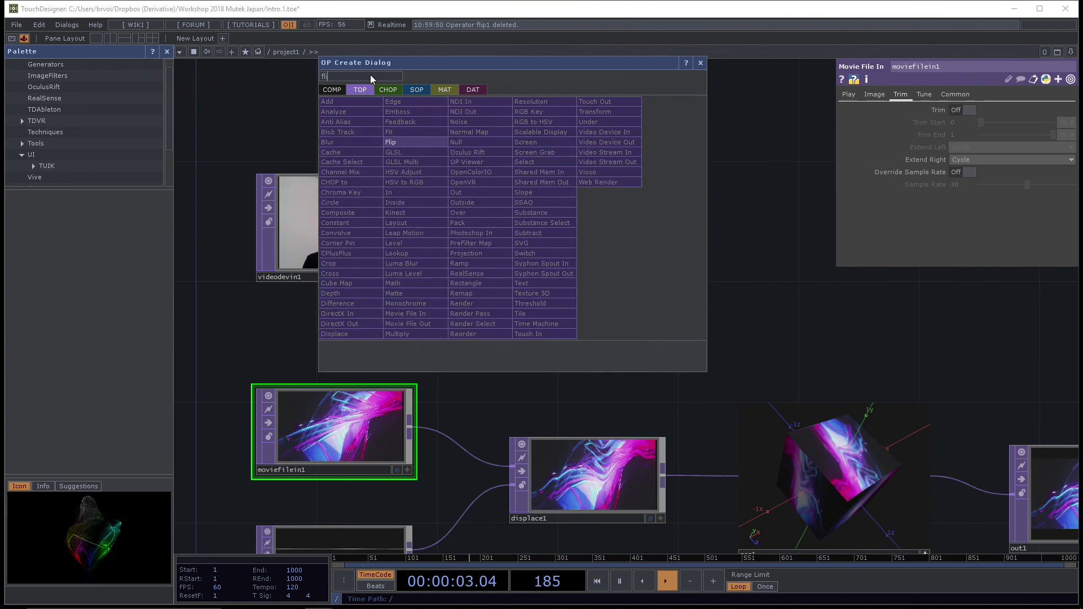
left_click(401, 143)
left_click(556, 229)
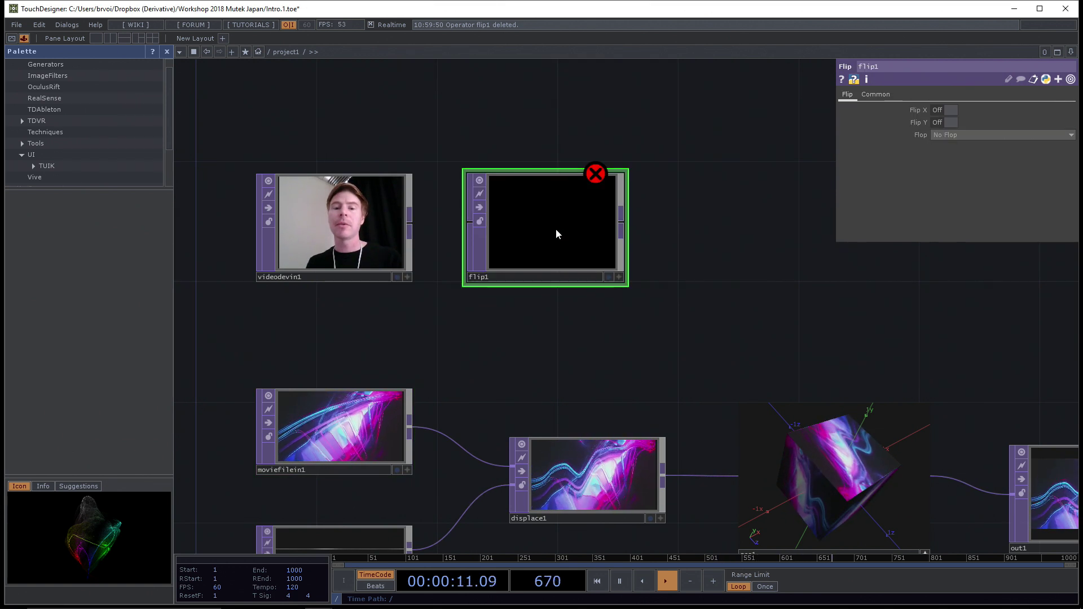
left_click_drag(556, 229, 631, 231)
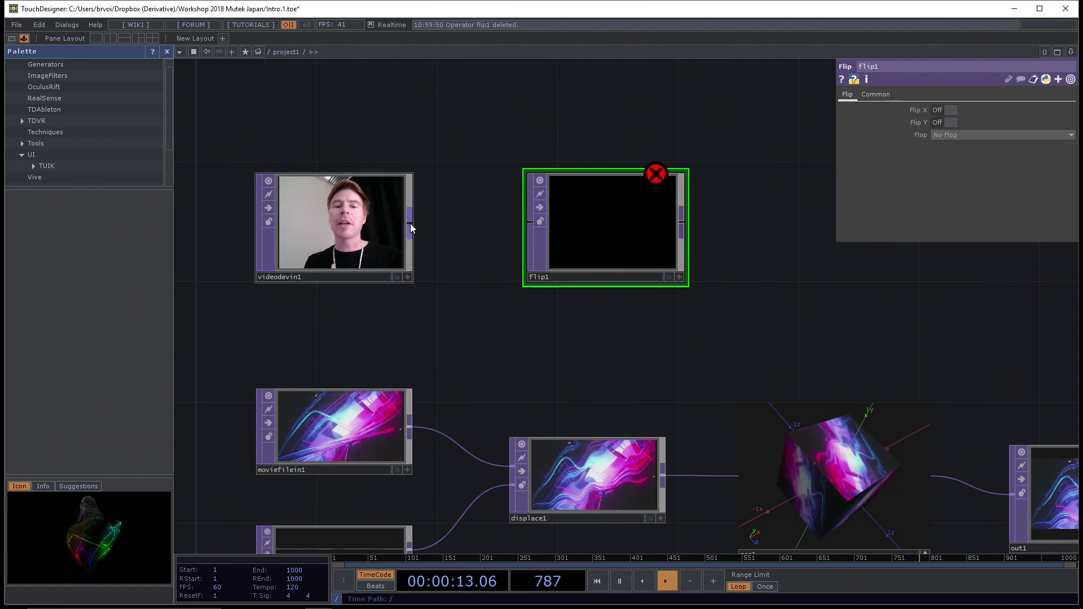
left_click_drag(409, 224, 518, 230)
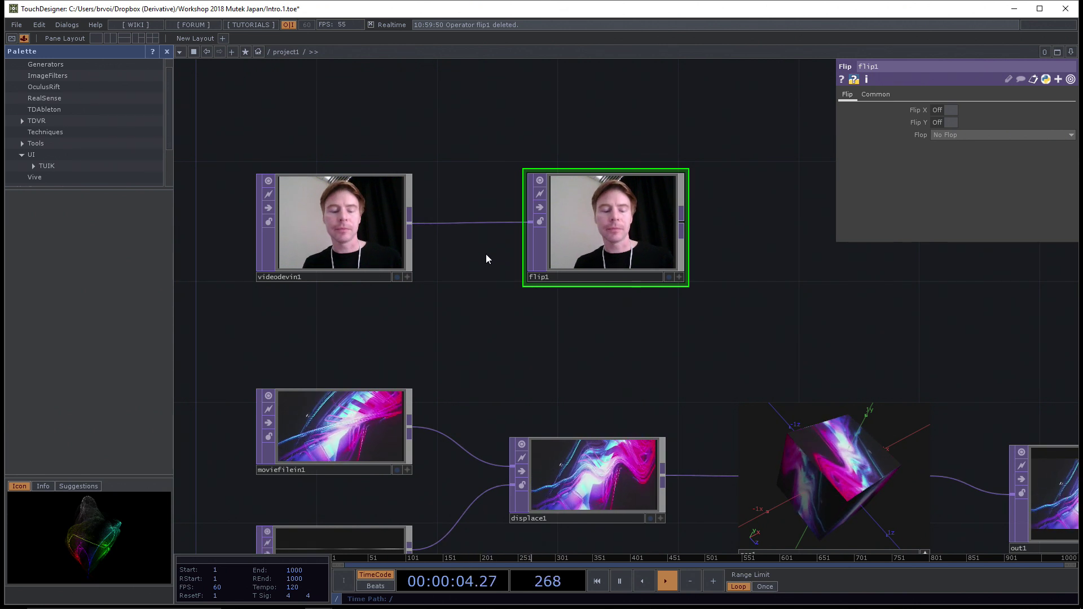
Step: Undo the last node move and reposition flip1 slightly closer to videodevin1
key("ctrl+z")
mouse_move(526, 232)
left_mouse_down()
mouse_move(618, 232)
mouse_move(506, 252)
mouse_move(408, 230)
mouse_move(472, 256)
mouse_move(523, 246)
mouse_move(542, 227)
left_mouse_up()
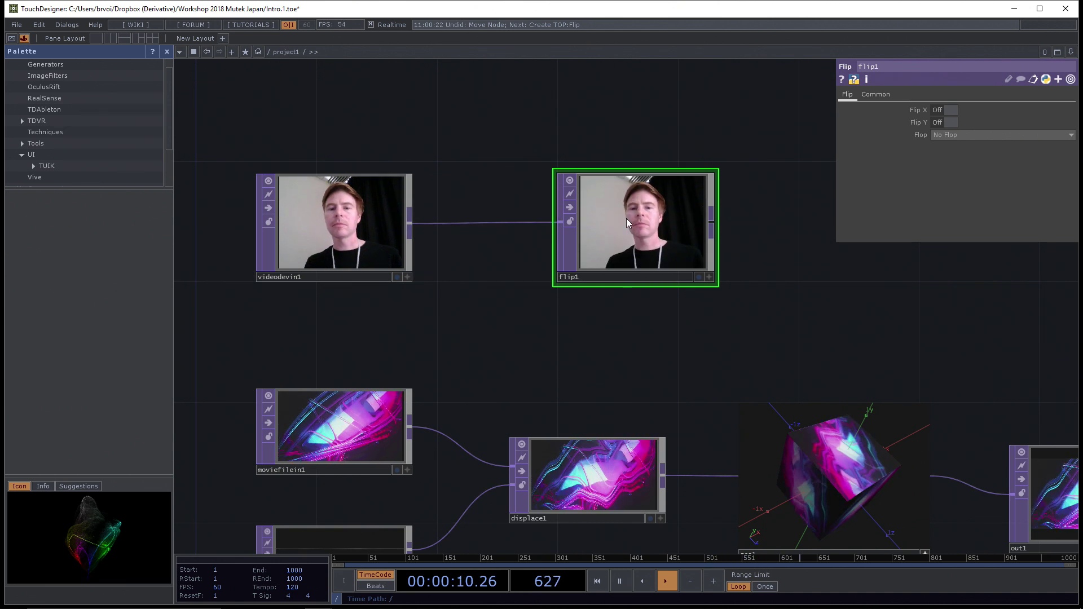
left_click_drag(627, 218, 596, 218)
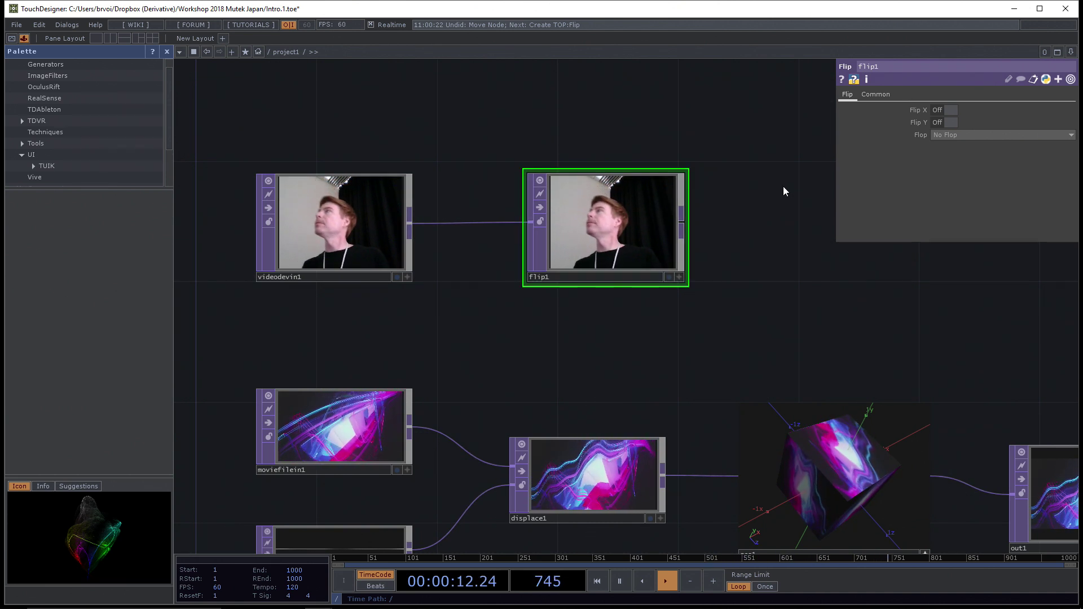
left_click_drag(730, 188, 669, 180)
mouse_move(584, 213)
left_mouse_down()
mouse_move(547, 217)
mouse_move(570, 215)
left_mouse_up()
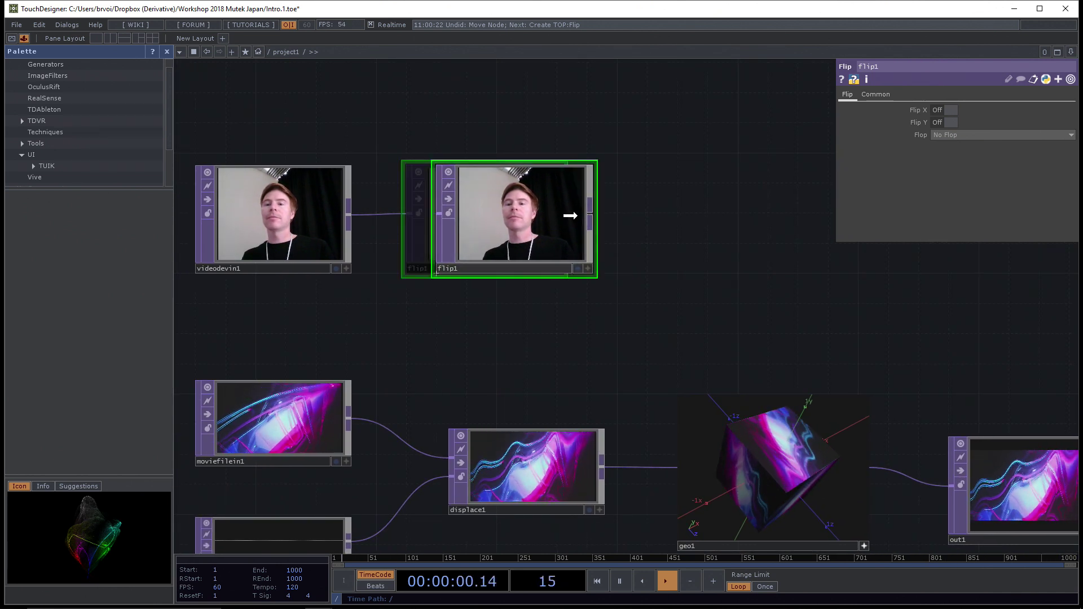
Step: Turn on Flip X for flip1 and place the node directly beside videodevin1
left_click(950, 110)
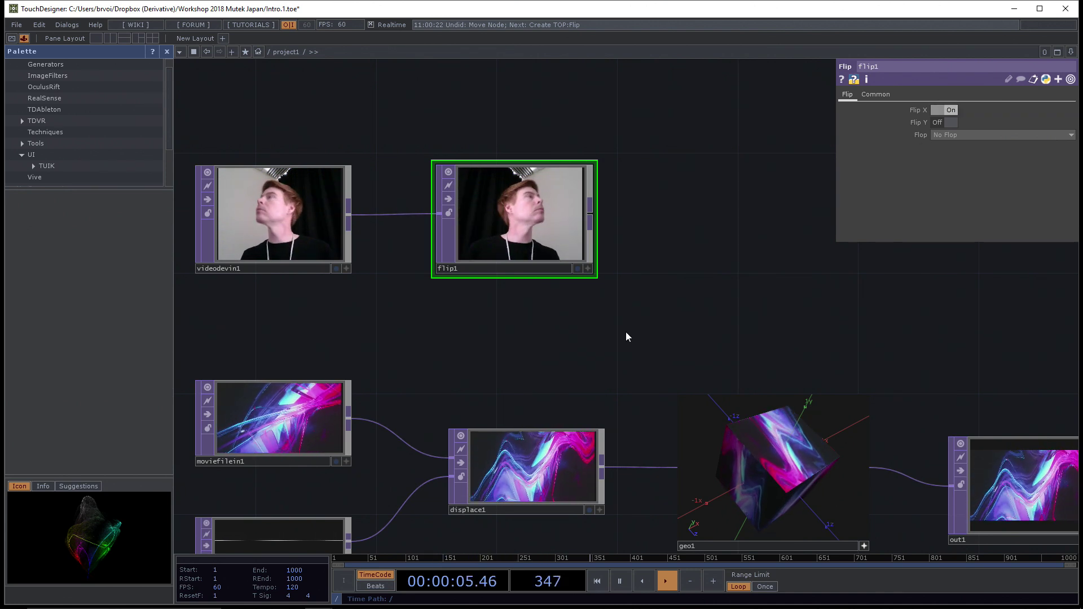
scroll(597, 276, "down", 2)
left_click_drag(555, 257, 507, 244)
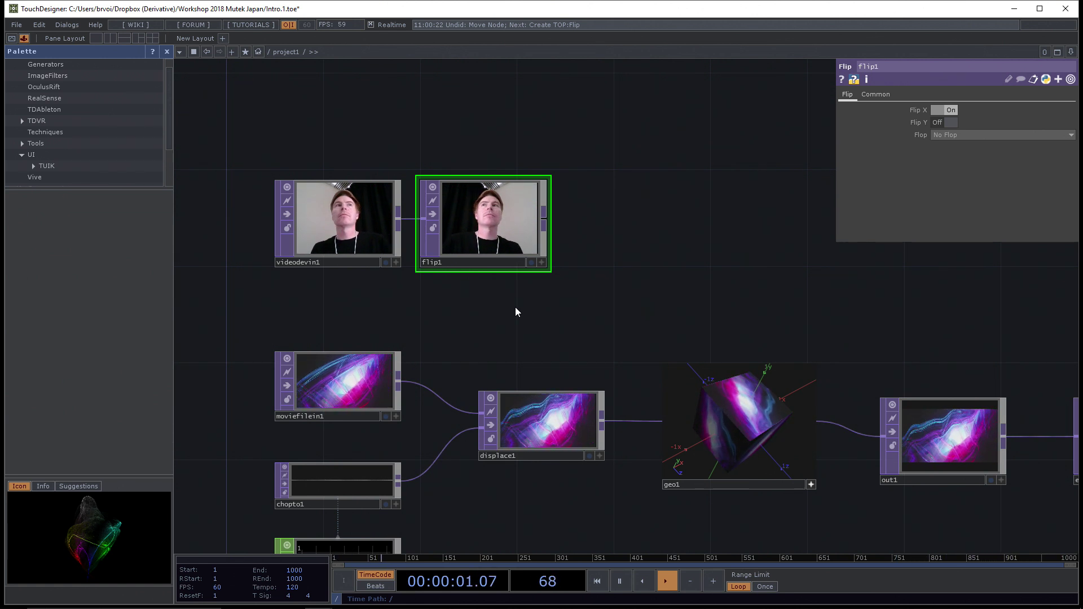
left_click_drag(517, 306, 497, 309)
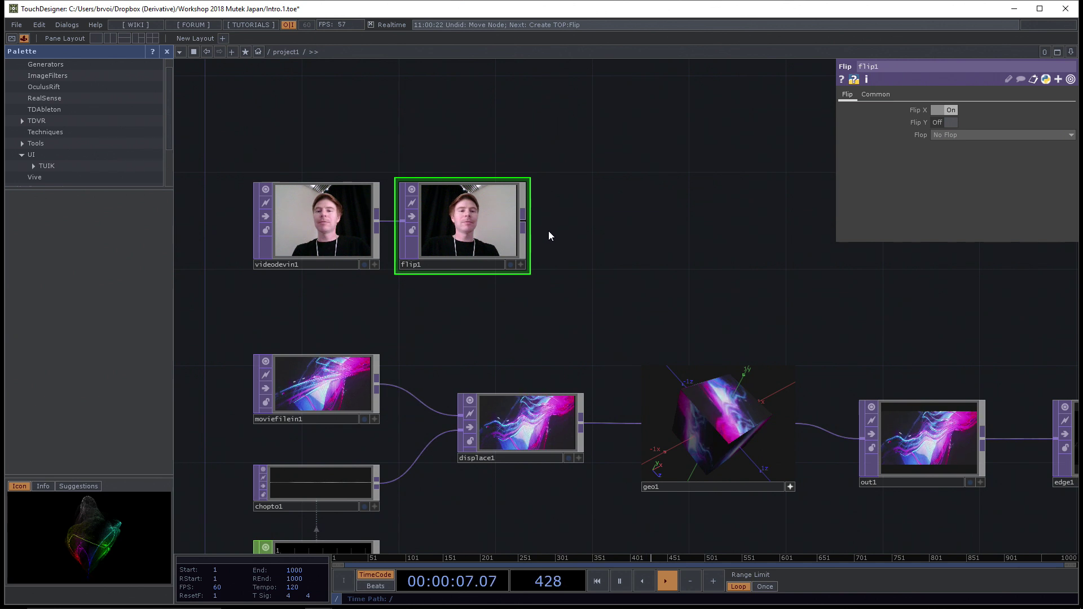
left_click_drag(548, 235, 465, 224)
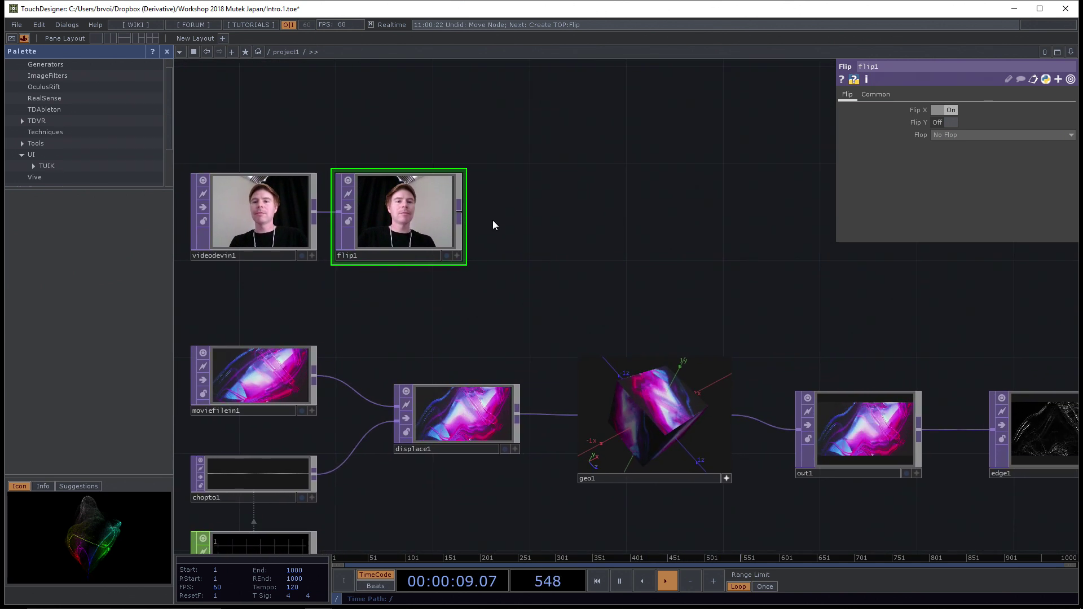
left_click_drag(564, 218, 576, 219)
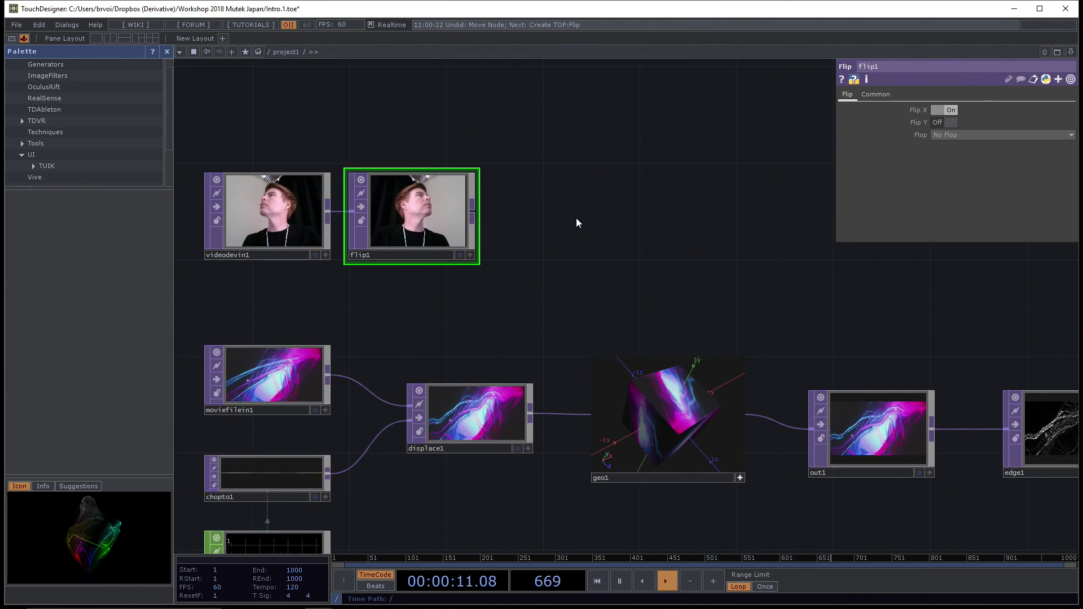
Step: Unplug flip1's input wire from videodevin1 and reconnect it, leaving flip1 a little farther from videodevin1
left_click_drag(424, 242, 497, 242)
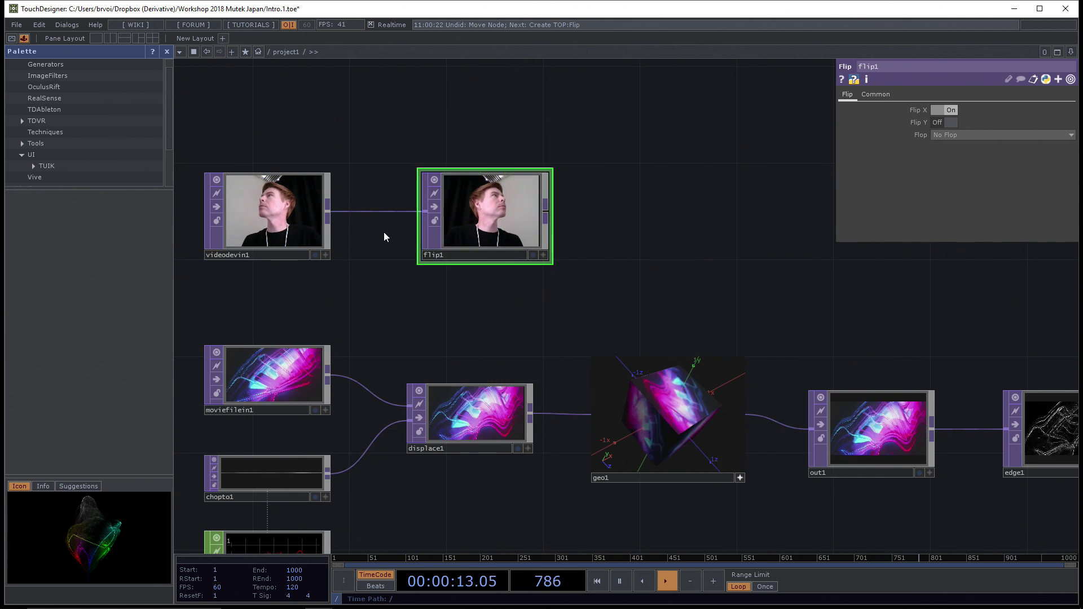
left_click_drag(424, 213, 391, 236)
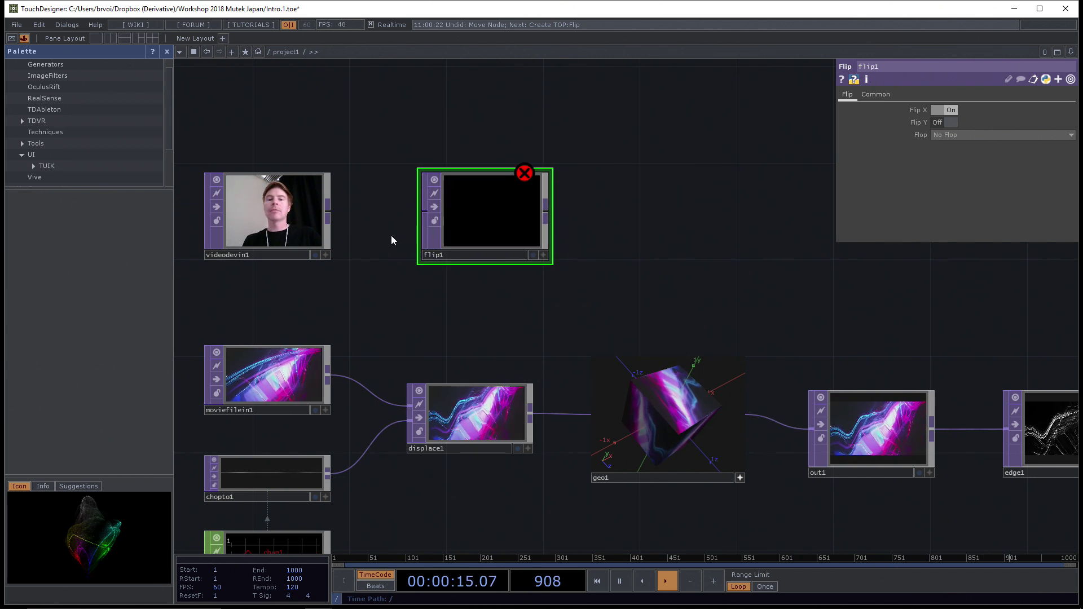
left_click_drag(329, 213, 423, 213)
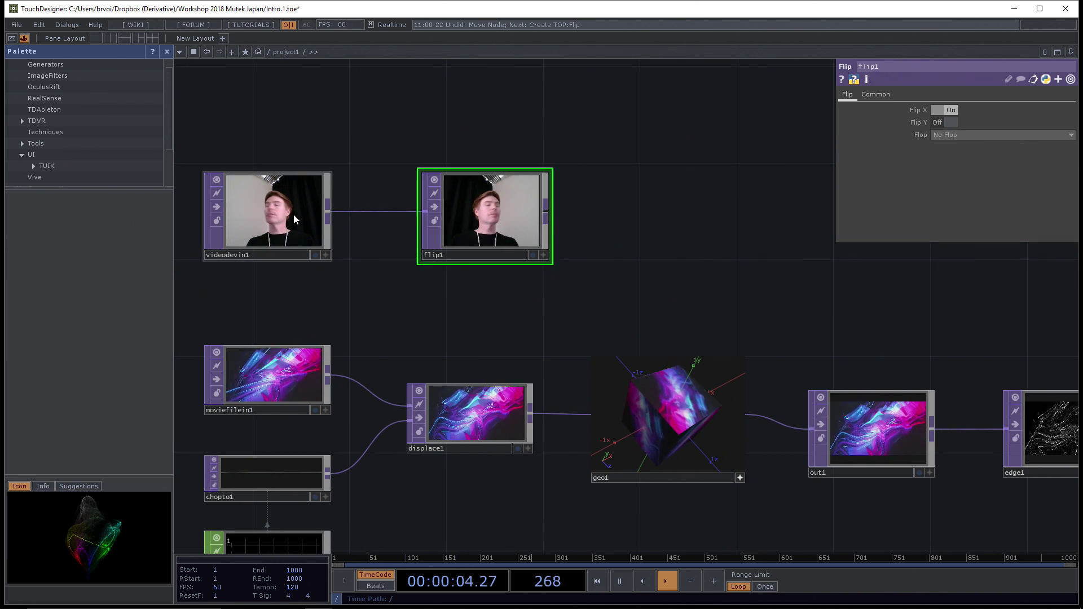
left_click_drag(329, 214, 378, 256)
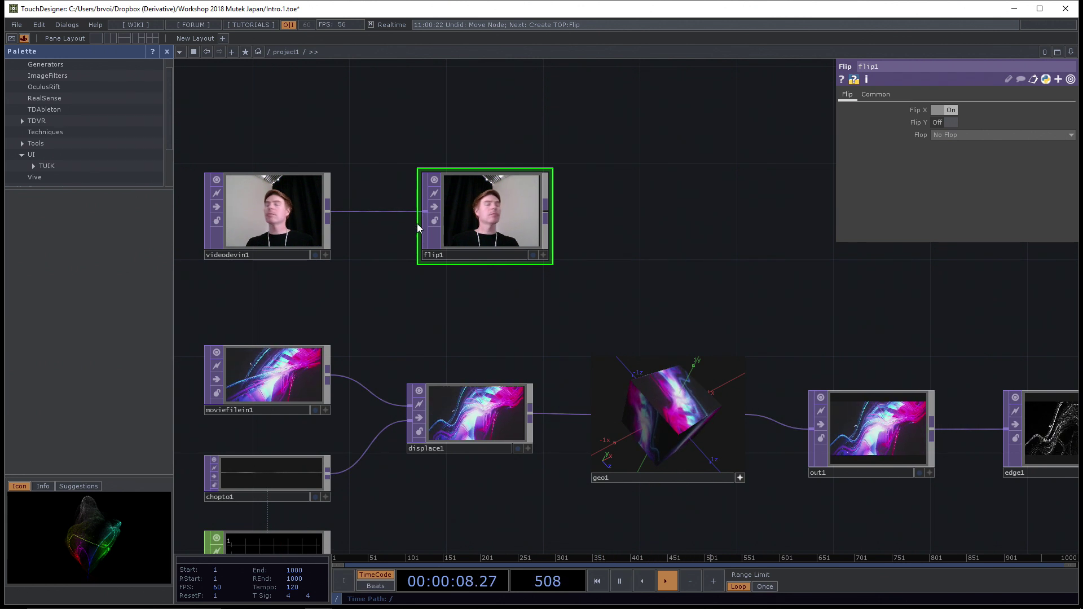
left_click_drag(424, 214, 489, 221)
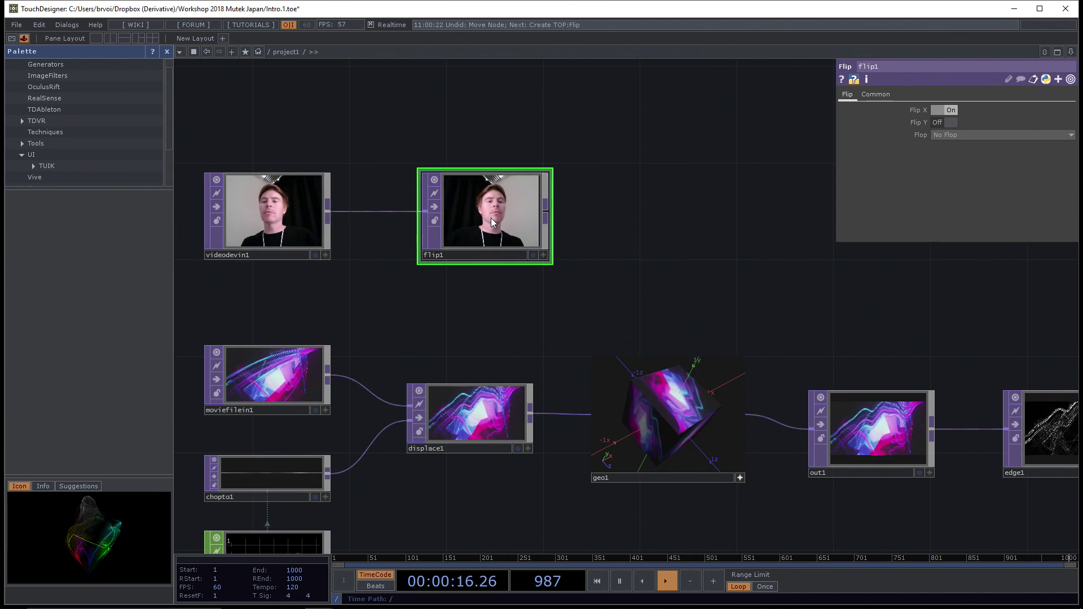
left_click_drag(494, 215, 471, 216)
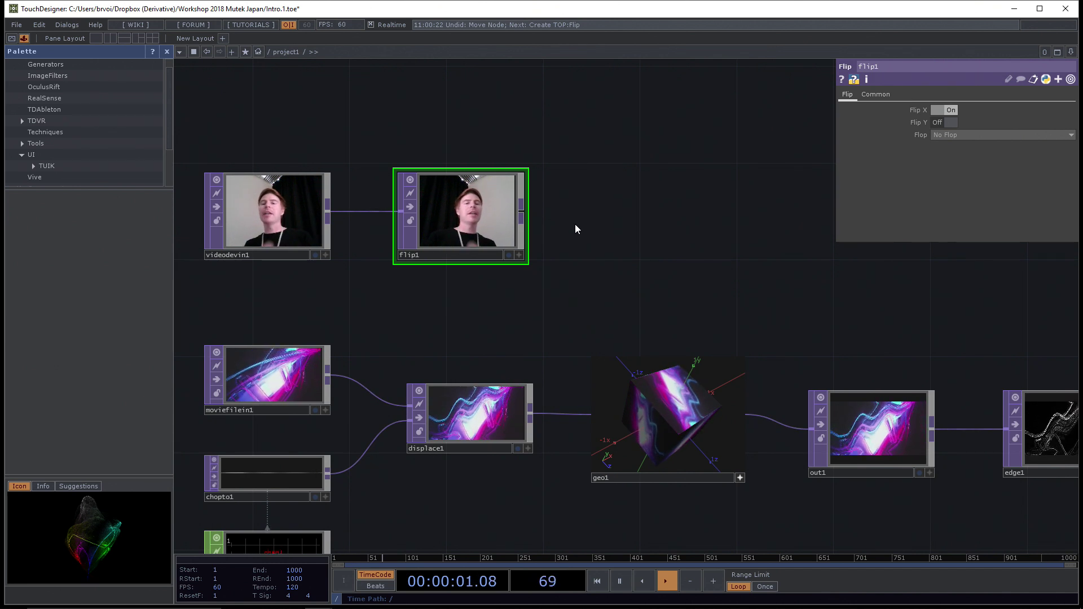
Step: Add an Edge TOP fed by flip1's output and line the node up in the same row as flip1
right_click(519, 215)
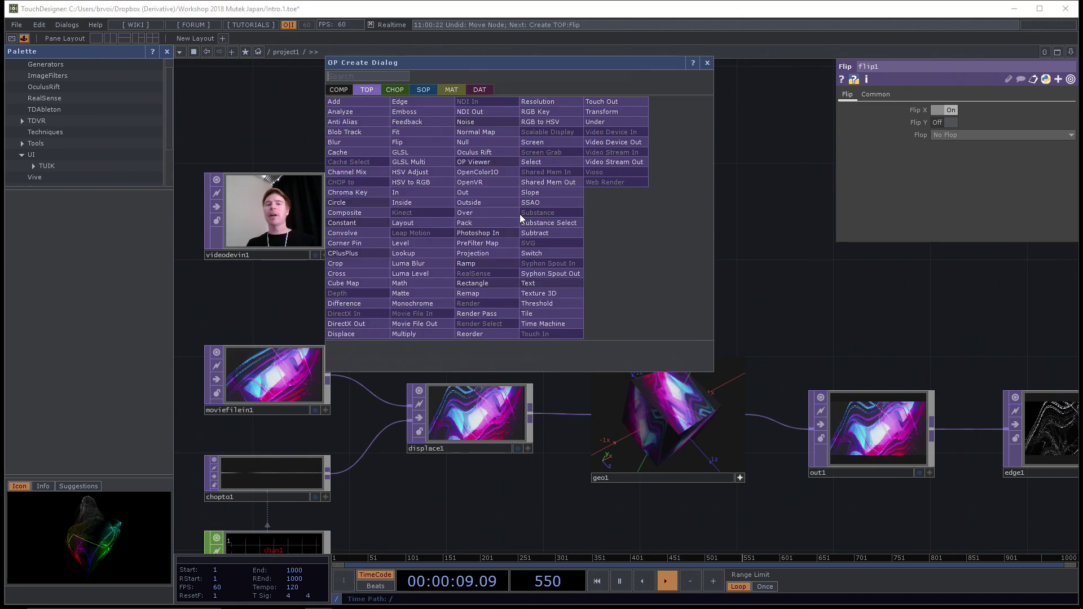
type("edg")
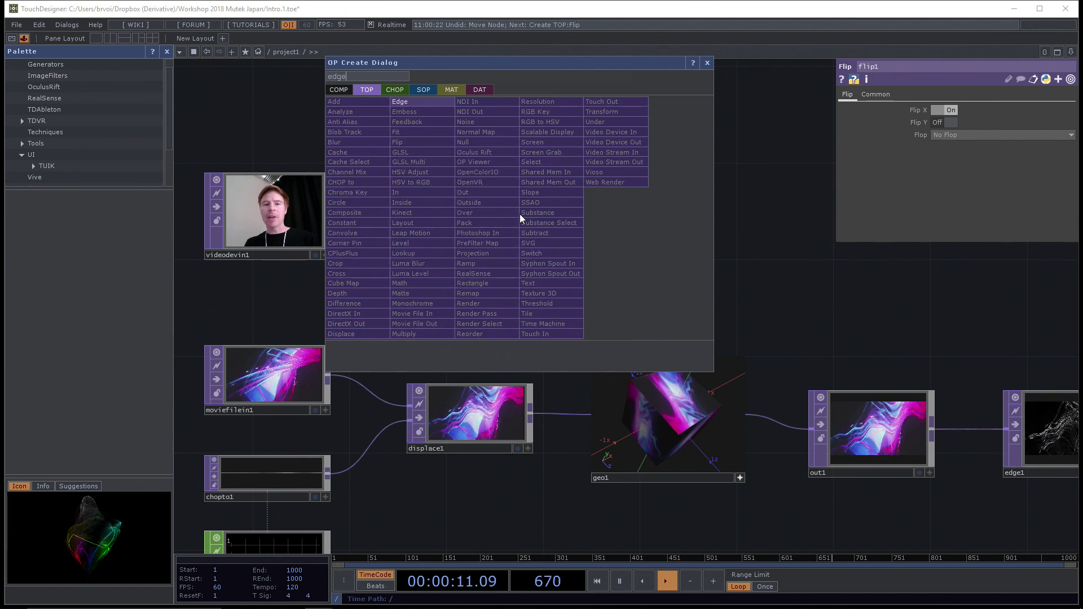
type("e")
left_click(420, 102)
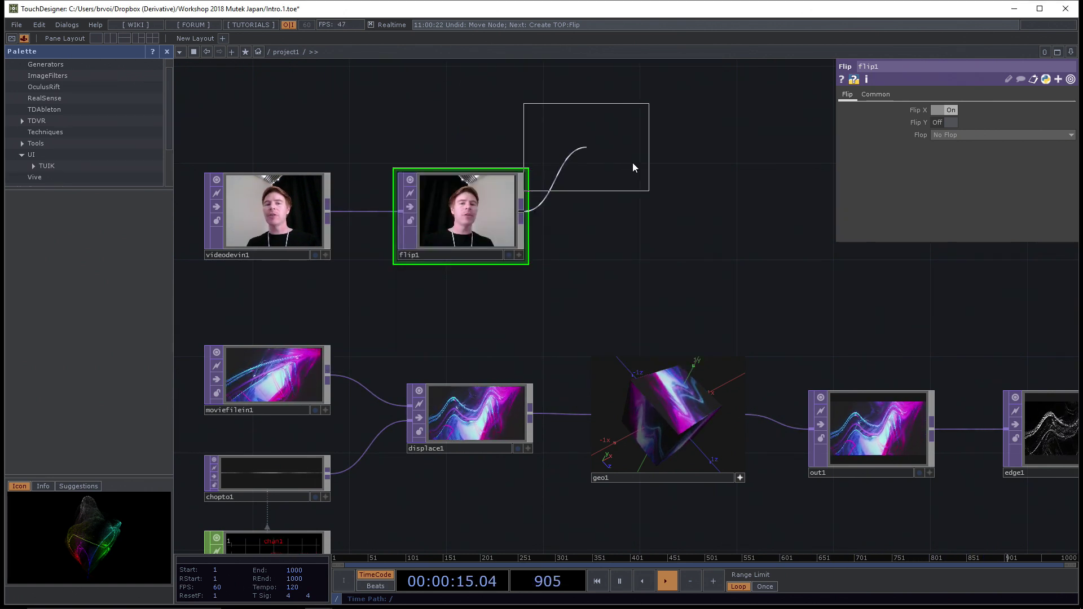
left_click(678, 239)
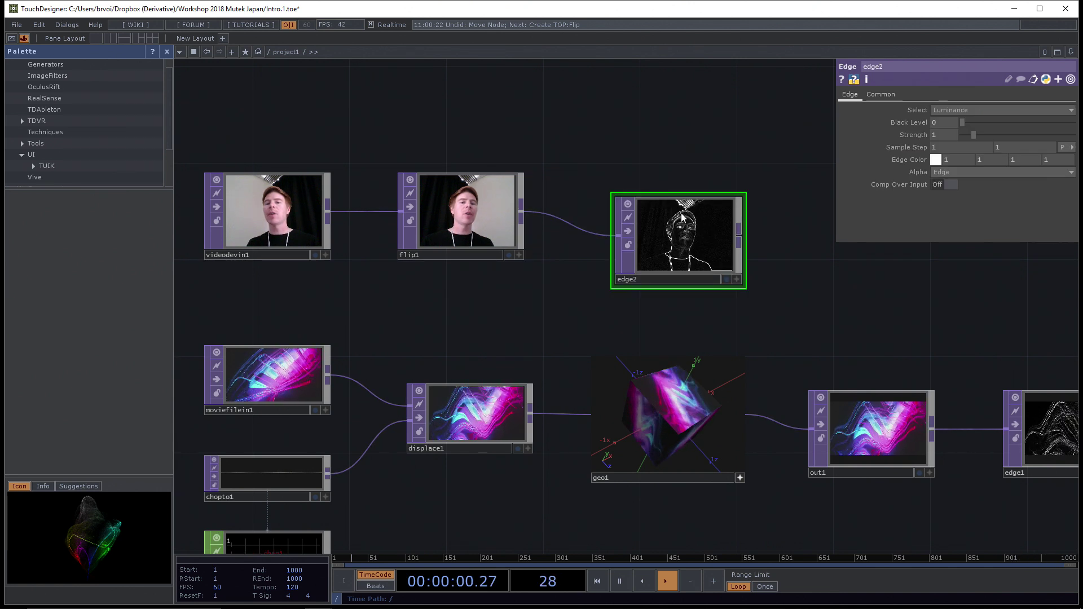
left_click_drag(682, 222, 648, 216)
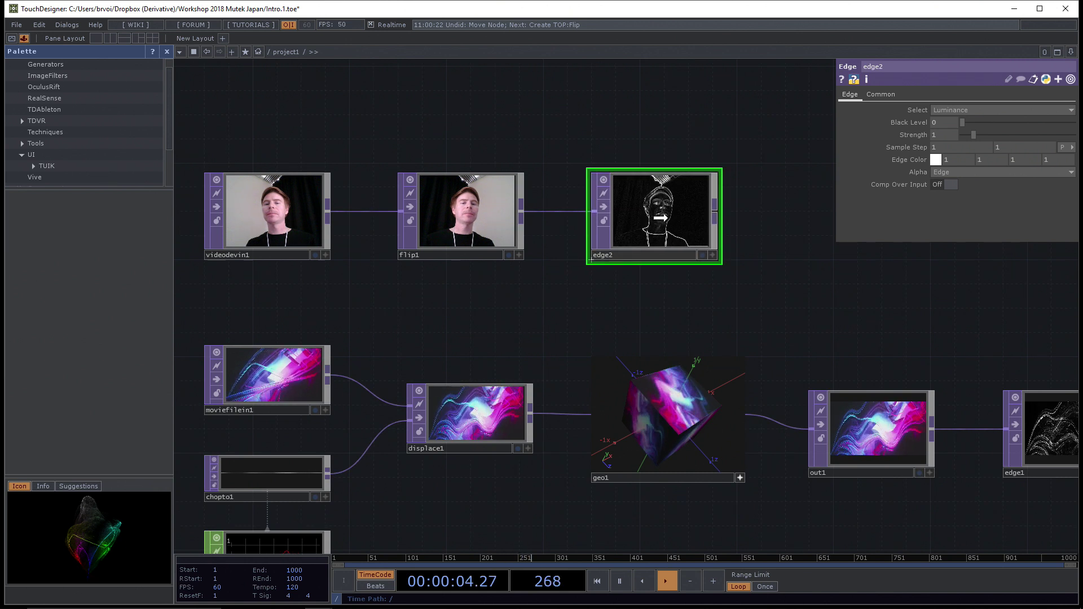
Step: Set the viewer background for TOPs to a checkerboard pattern in the preferences and accept the change
scroll(749, 297, "up", 3)
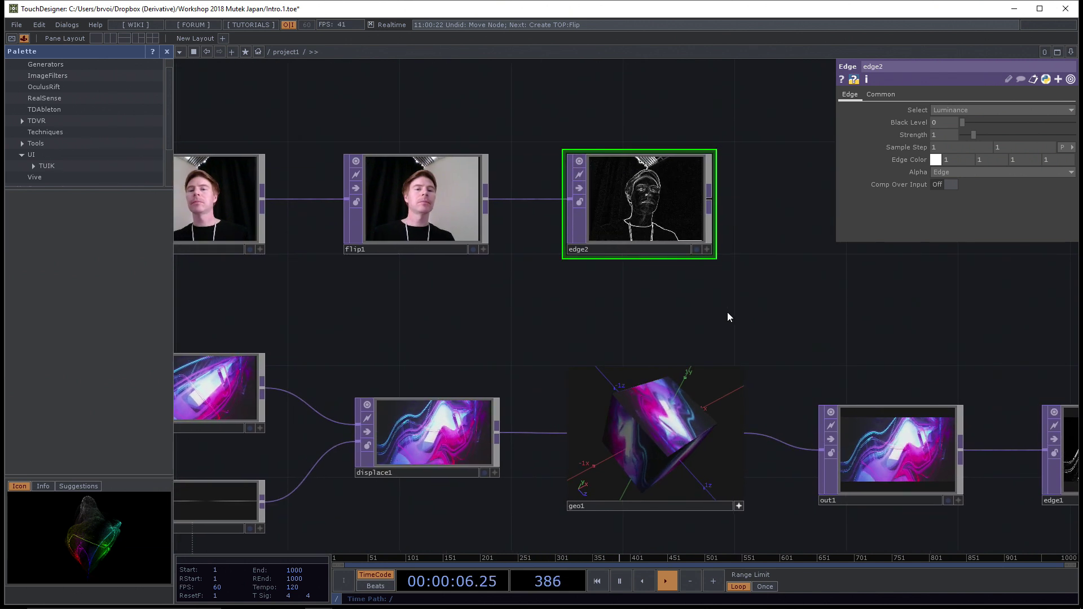
left_click(39, 25)
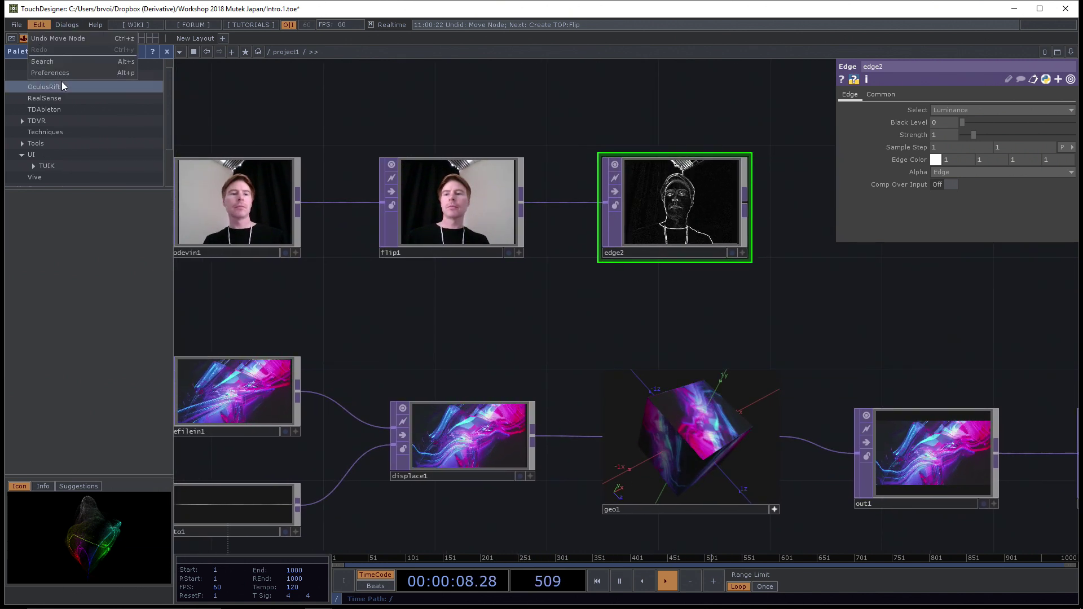
left_click(718, 157)
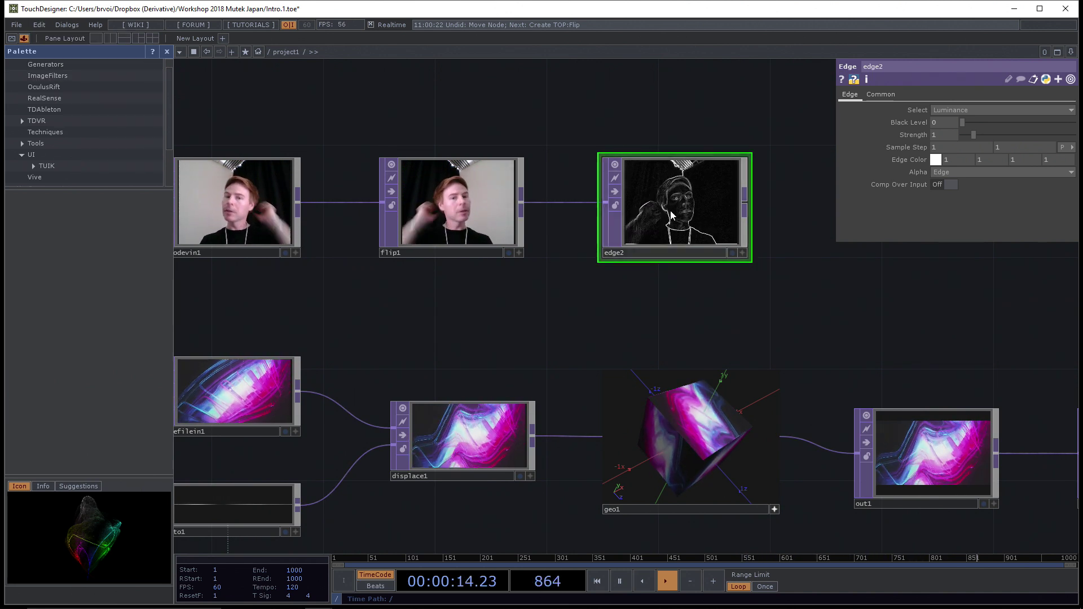
left_click(38, 25)
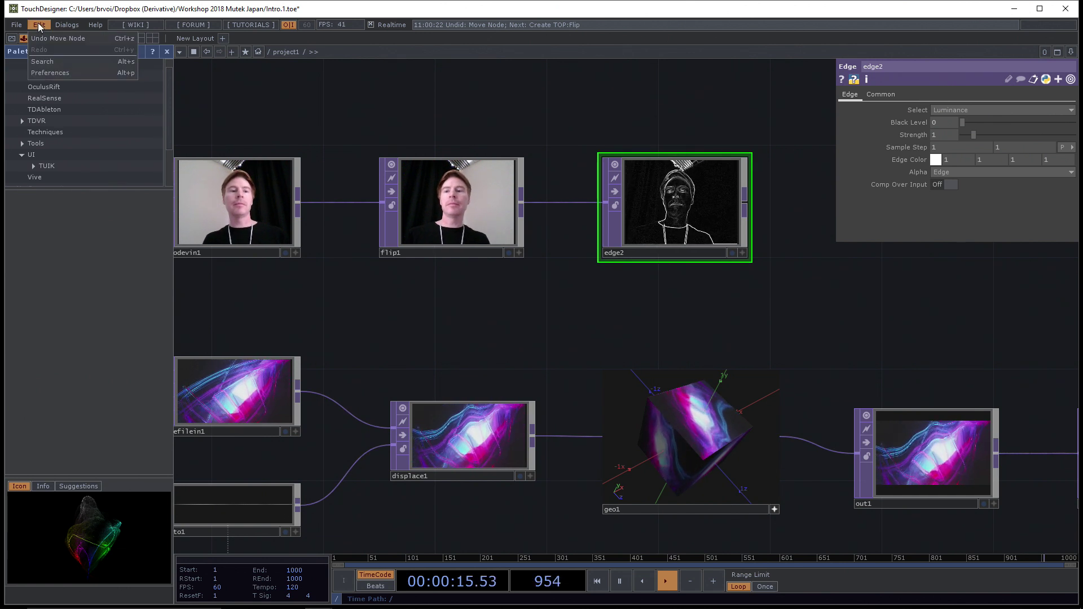
left_click(66, 74)
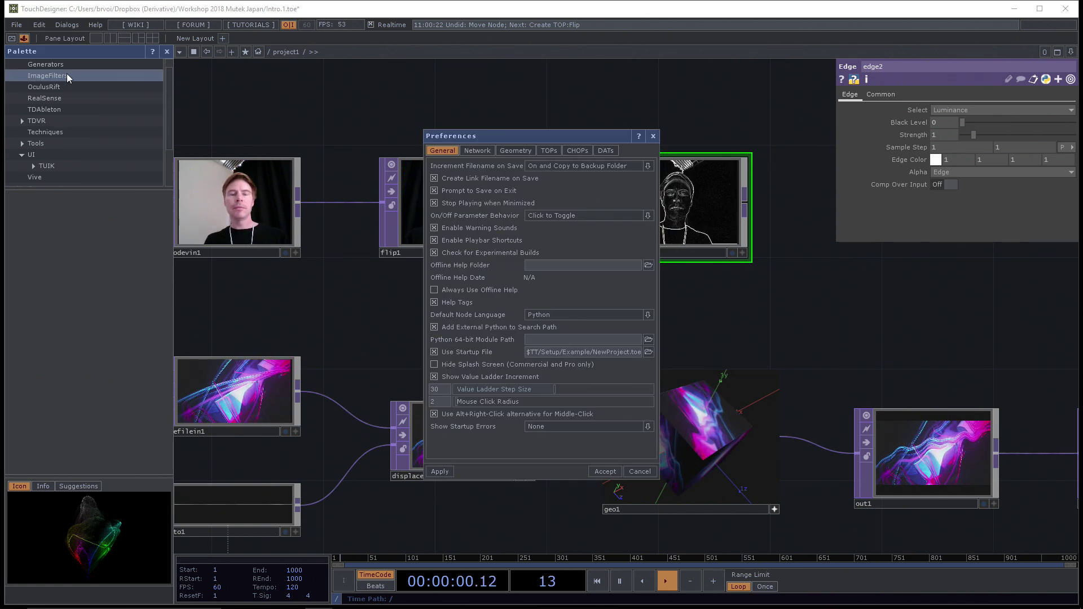
left_click(547, 150)
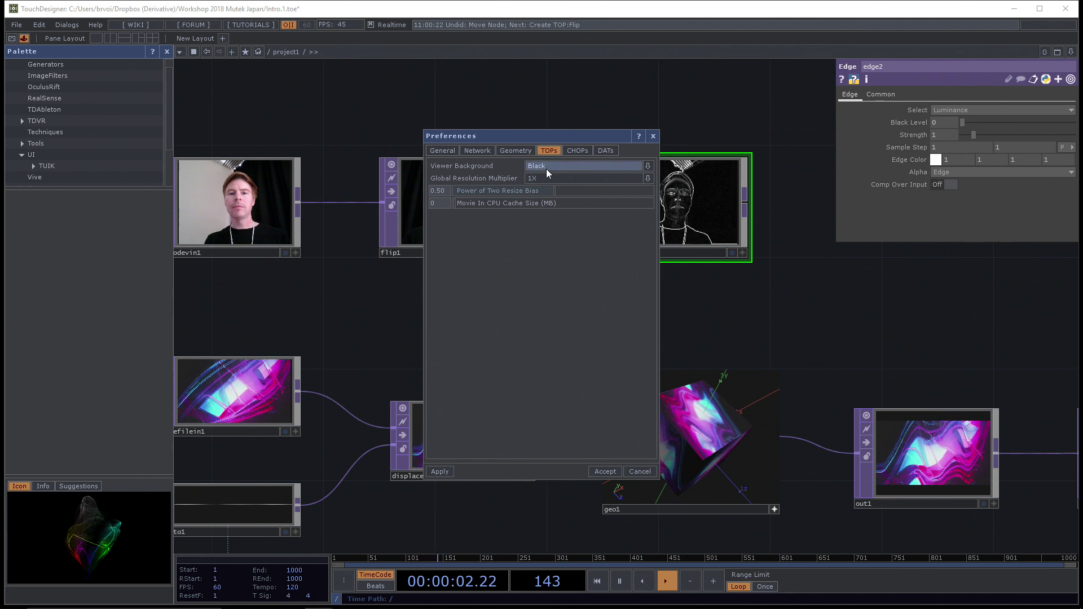
left_click(606, 471)
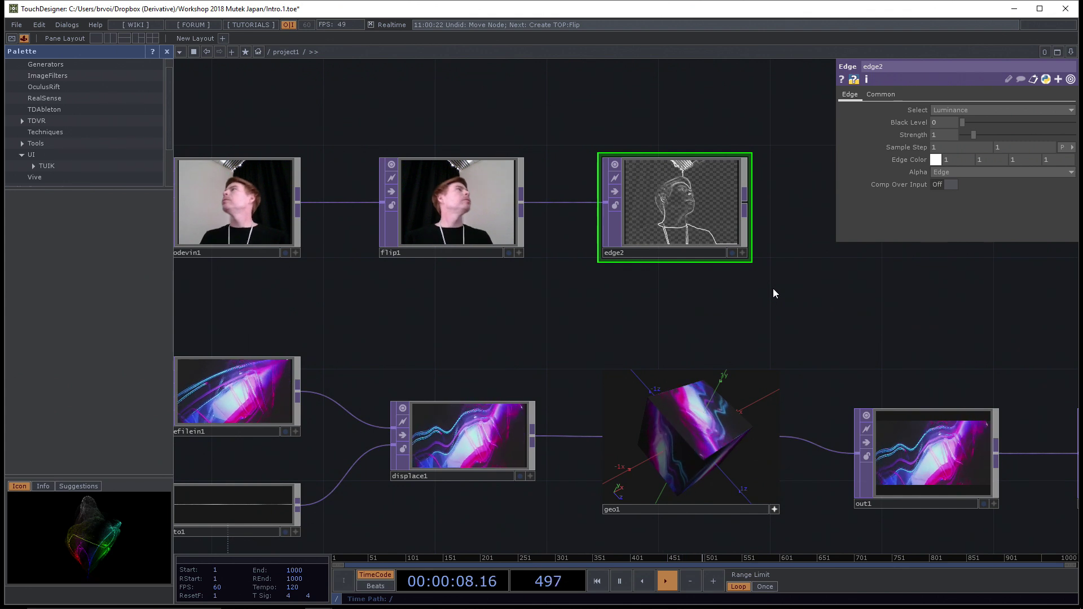
Step: Shift flip1 and edge2 slightly closer to videodevin1 in the camera row
scroll(728, 304, "up", 4)
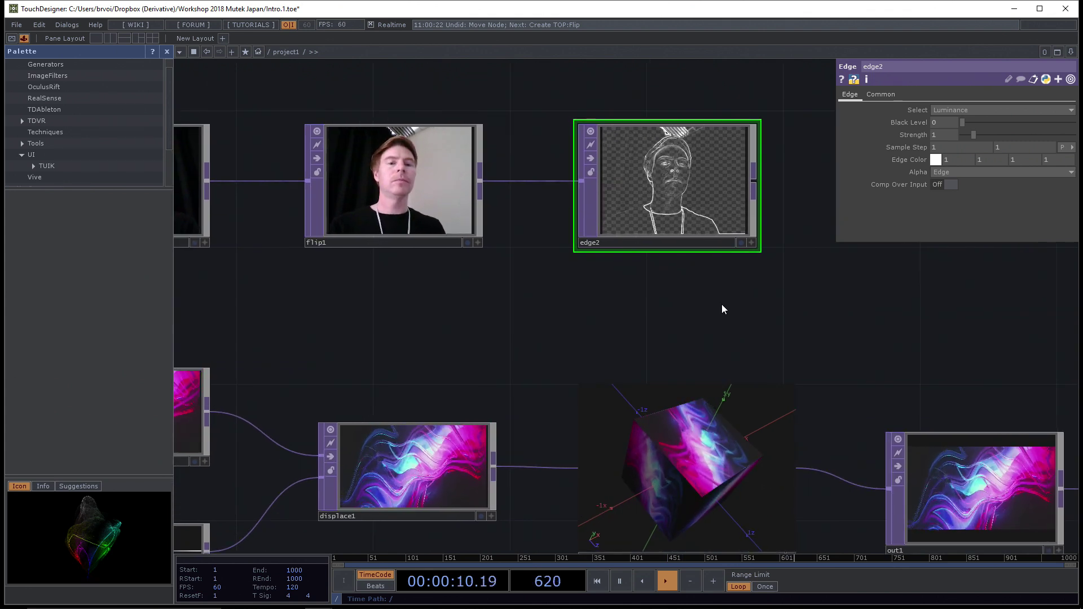
scroll(720, 324, "down", 3)
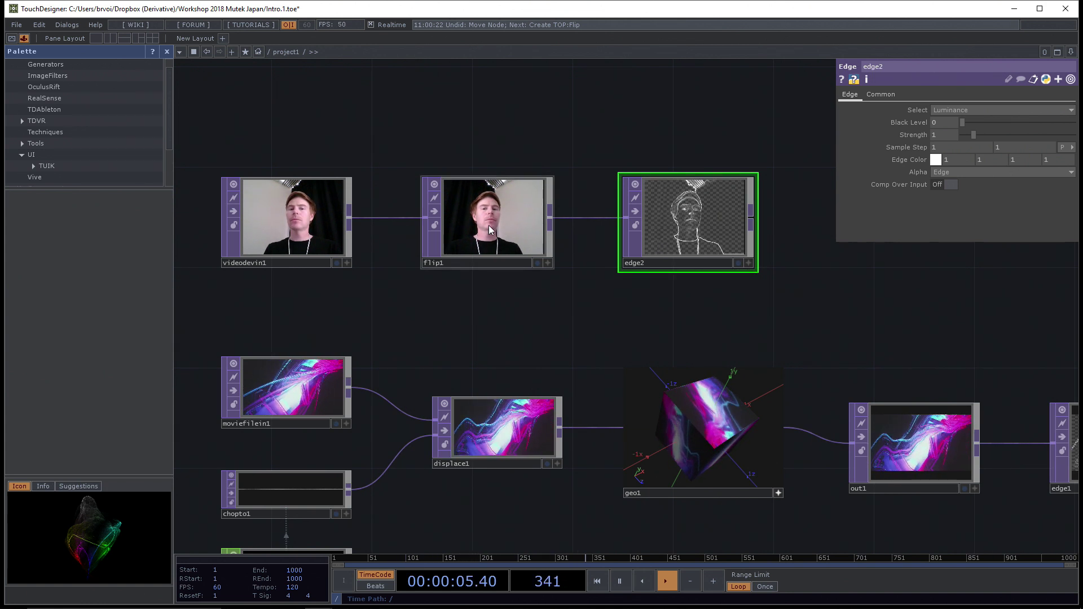
left_click_drag(488, 225, 463, 225)
left_click_drag(656, 243, 631, 242)
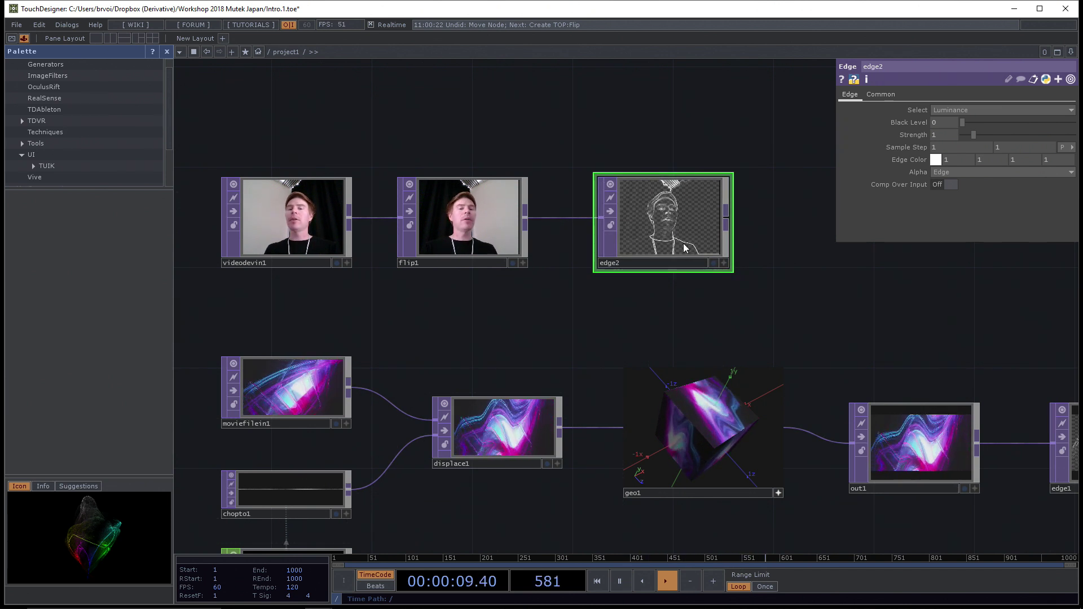
Step: Add a Composite TOP fed by edge2's output, placed beyond edge2 and slightly below its row
scroll(733, 299, "up", 3)
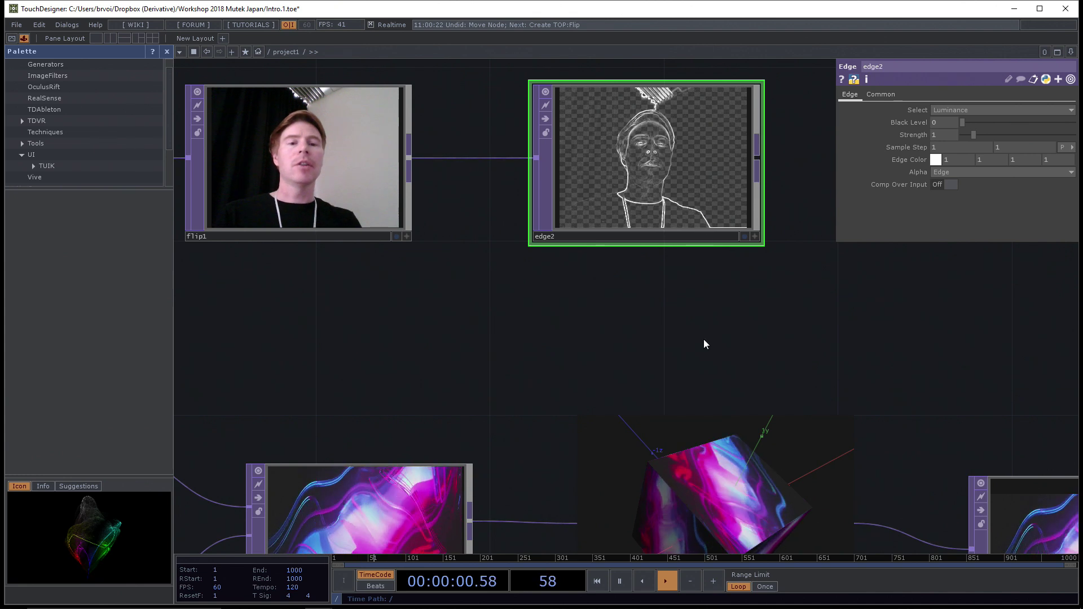
scroll(670, 348, "down", 2)
left_click_drag(613, 329, 511, 326)
scroll(538, 338, "down", 3)
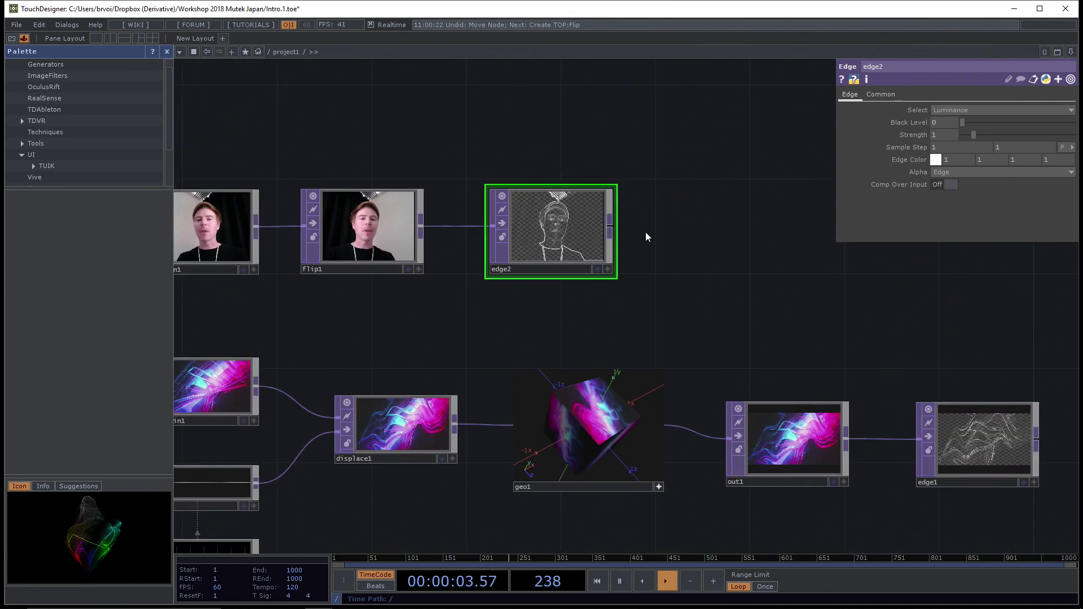
right_click(612, 227)
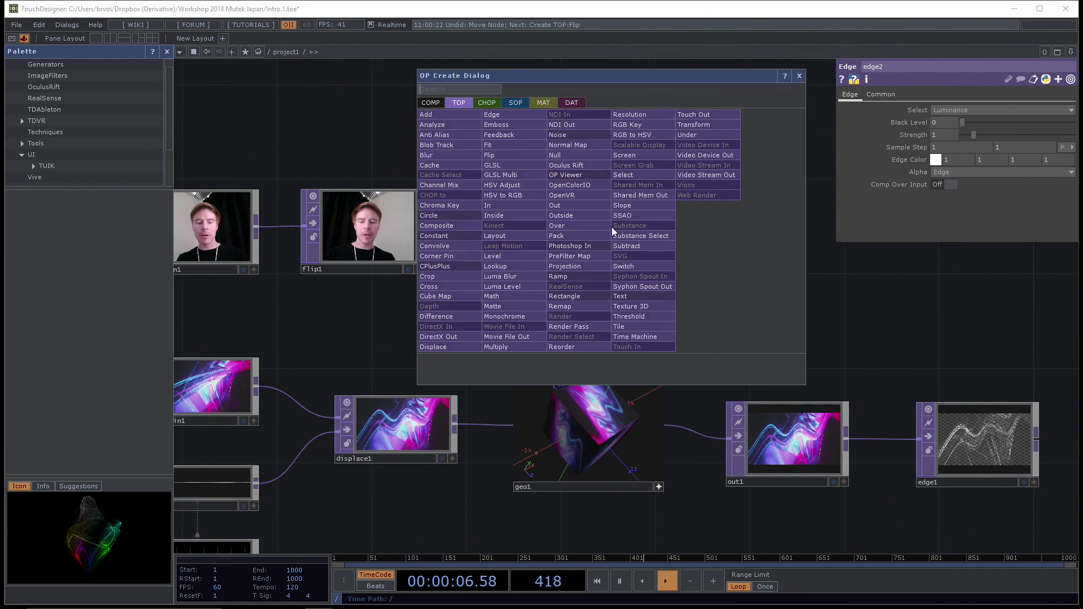
type("composite")
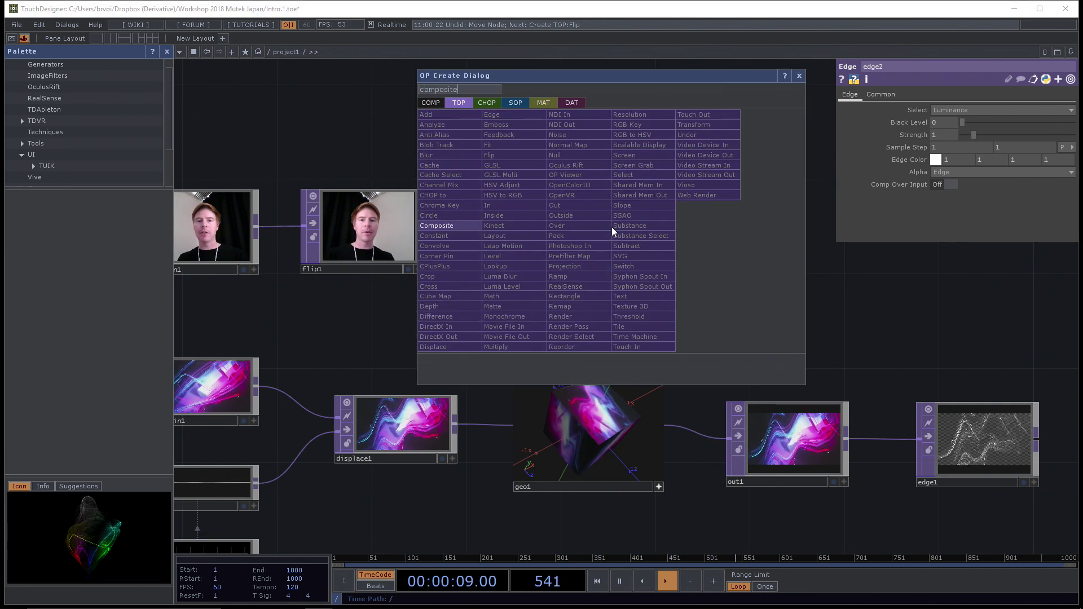
left_click(455, 225)
left_click(732, 290)
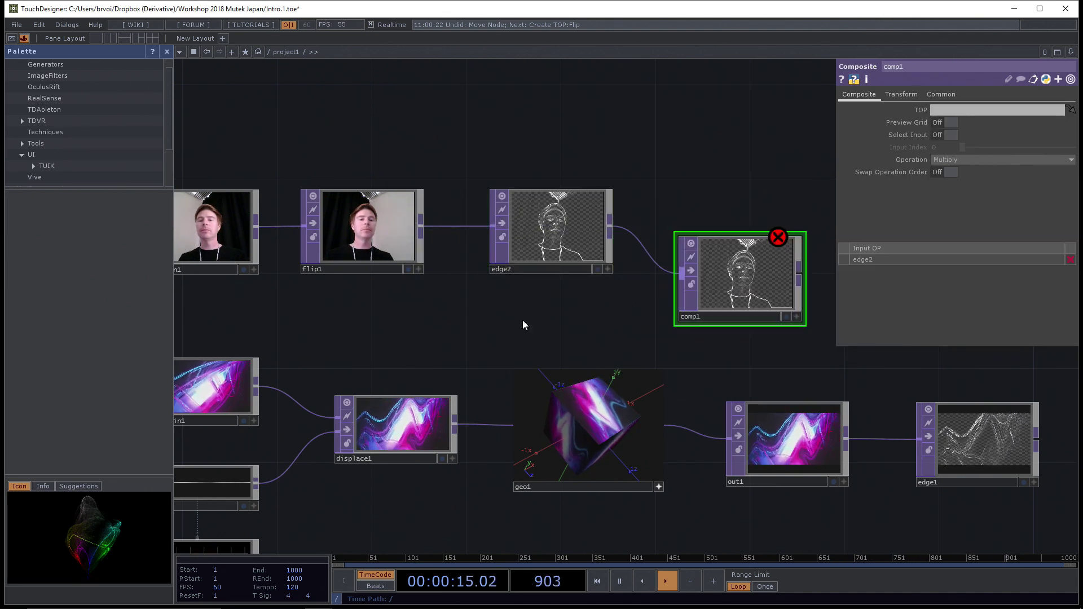
Step: Connect moviefilein1's output to comp1 as its second input
left_click_drag(443, 319, 450, 306)
left_click_drag(534, 307, 527, 289)
middle_click_drag(522, 290, 515, 294)
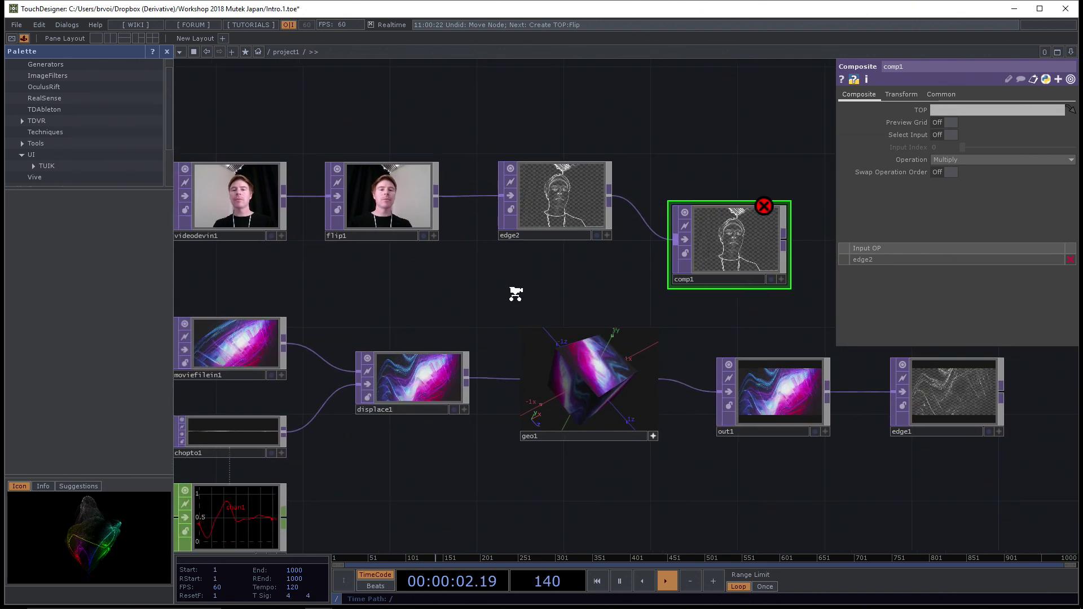
left_click_drag(517, 295, 532, 286)
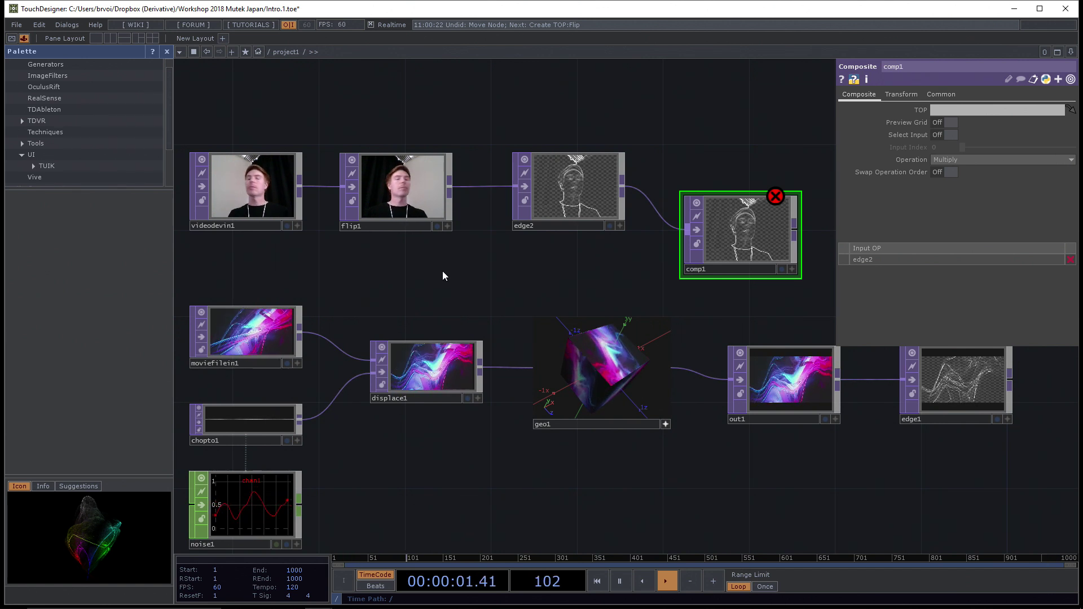
left_click(577, 185)
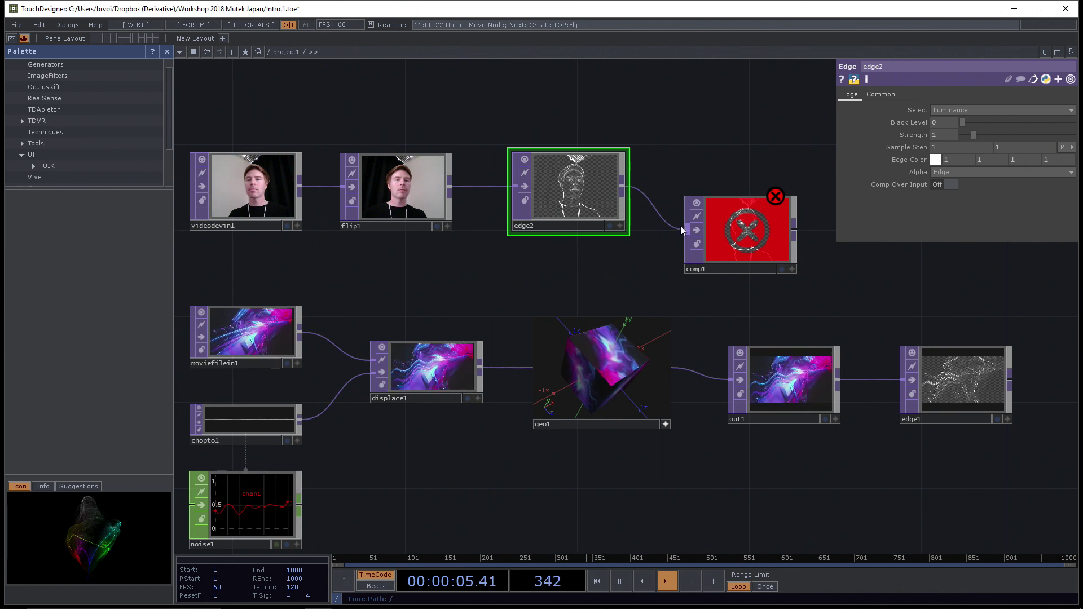
left_click(740, 243)
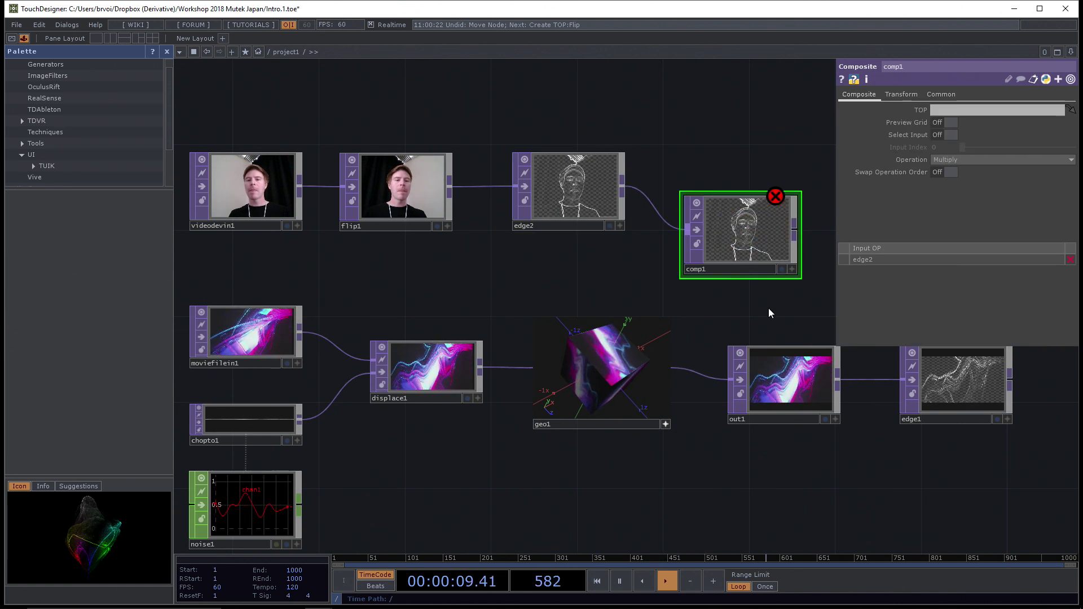
left_click_drag(415, 306, 432, 308)
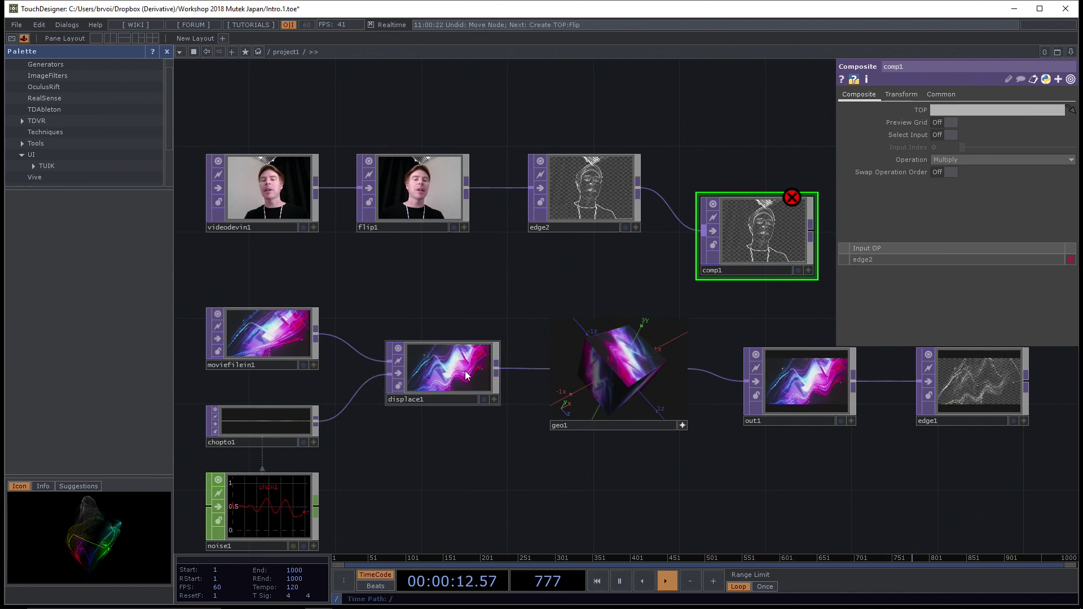
left_click(316, 336)
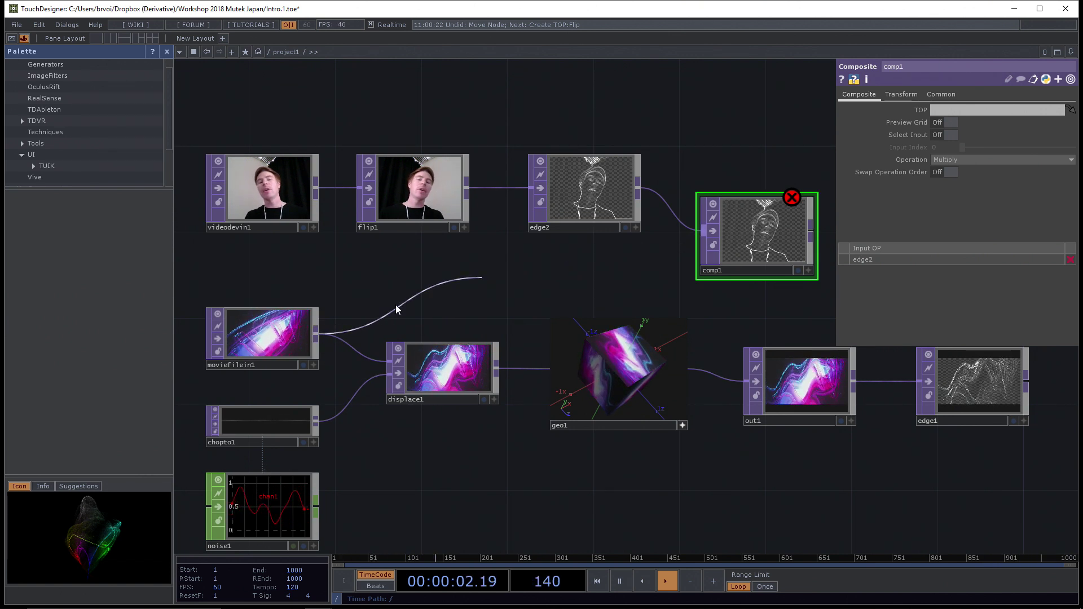
left_click(693, 244)
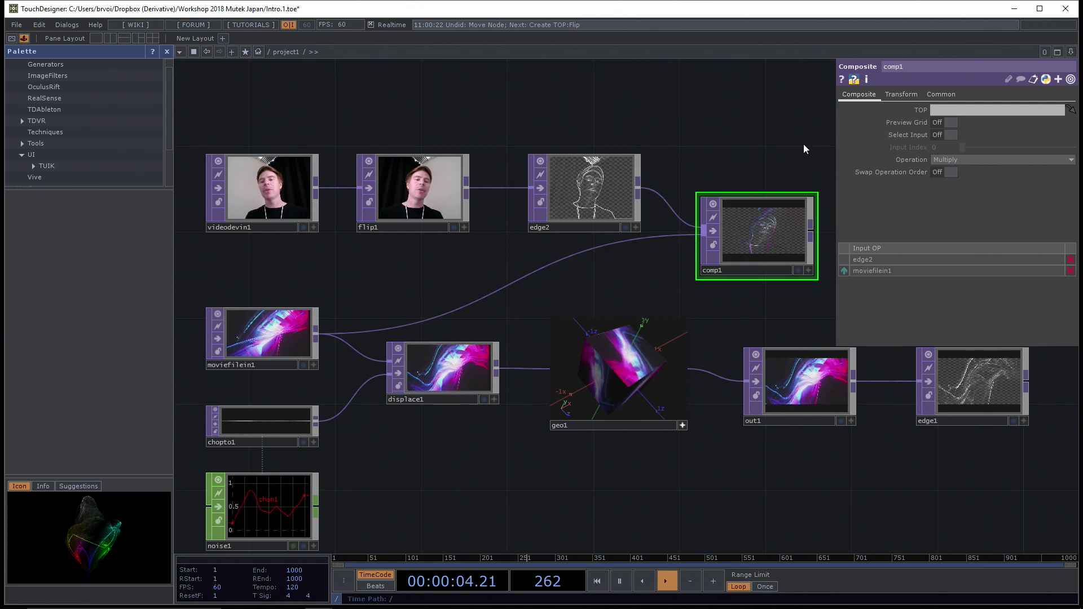
Step: Examine comp1's composited image of the edges and movie up close
scroll(774, 147, "up", 3)
scroll(730, 155, "up", 4)
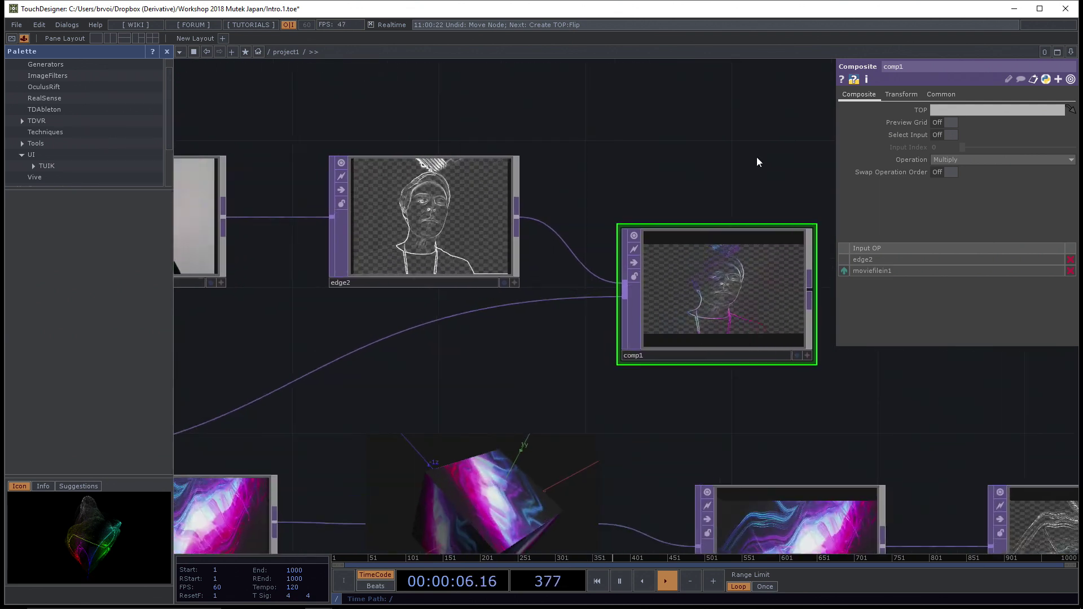
scroll(731, 153, "down", 3)
left_click_drag(731, 153, 639, 271)
left_click_drag(571, 319, 738, 160)
key("shift+h")
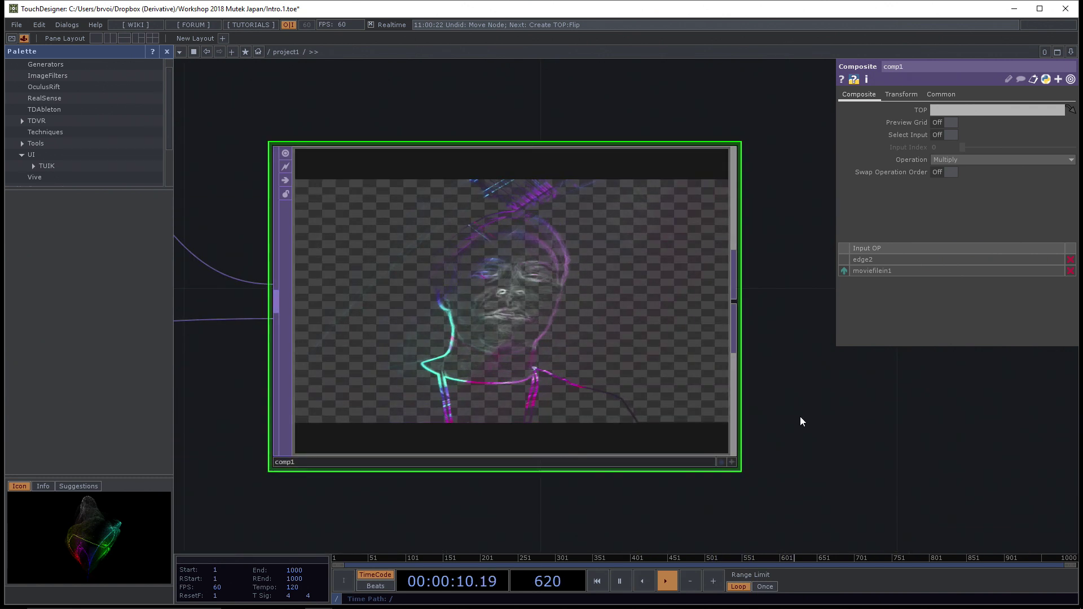
Step: Try the Maximum and Screen operations on comp1 to compare how they blend the camera edges with the movie
left_click_drag(868, 425, 943, 421)
middle_click_drag(904, 429, 884, 438)
scroll(883, 436, "down", 1)
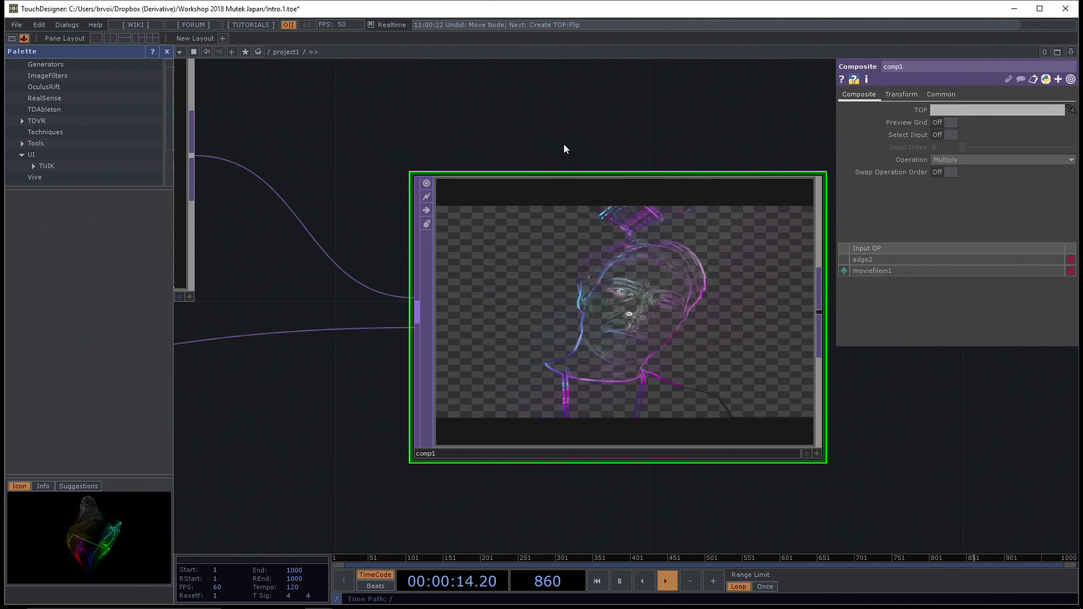
left_click_drag(472, 129, 655, 133)
middle_click_drag(613, 147, 572, 134)
left_click_drag(680, 113, 653, 131)
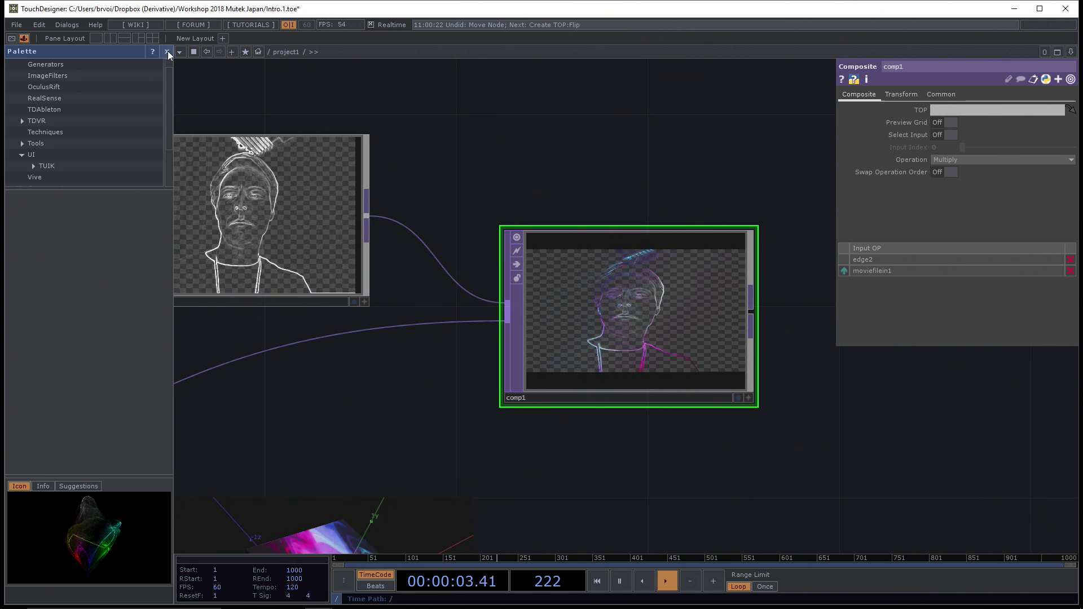
left_click(952, 160)
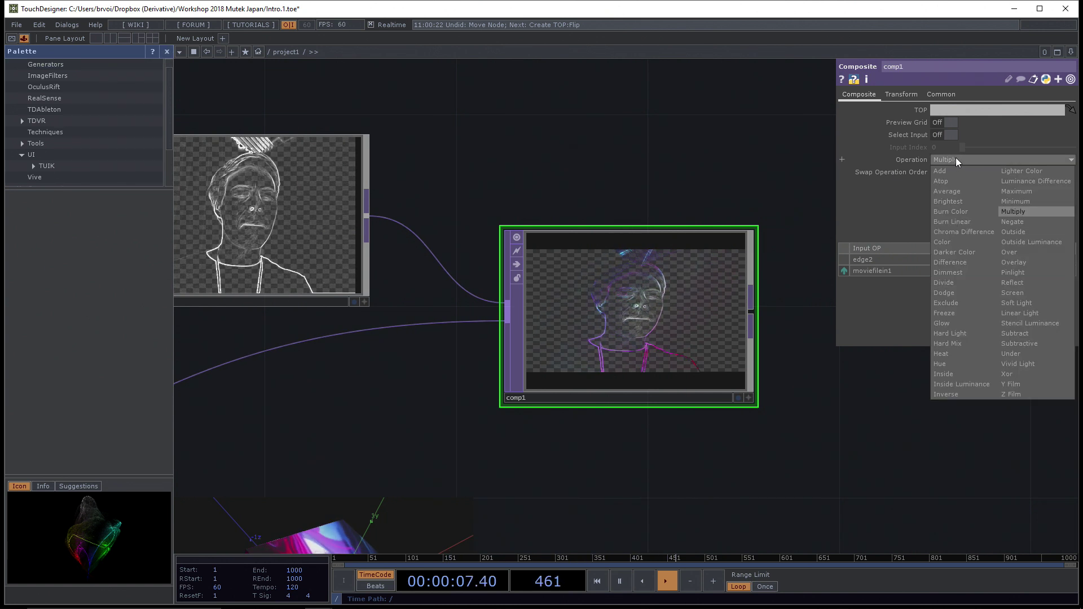
left_click(1019, 192)
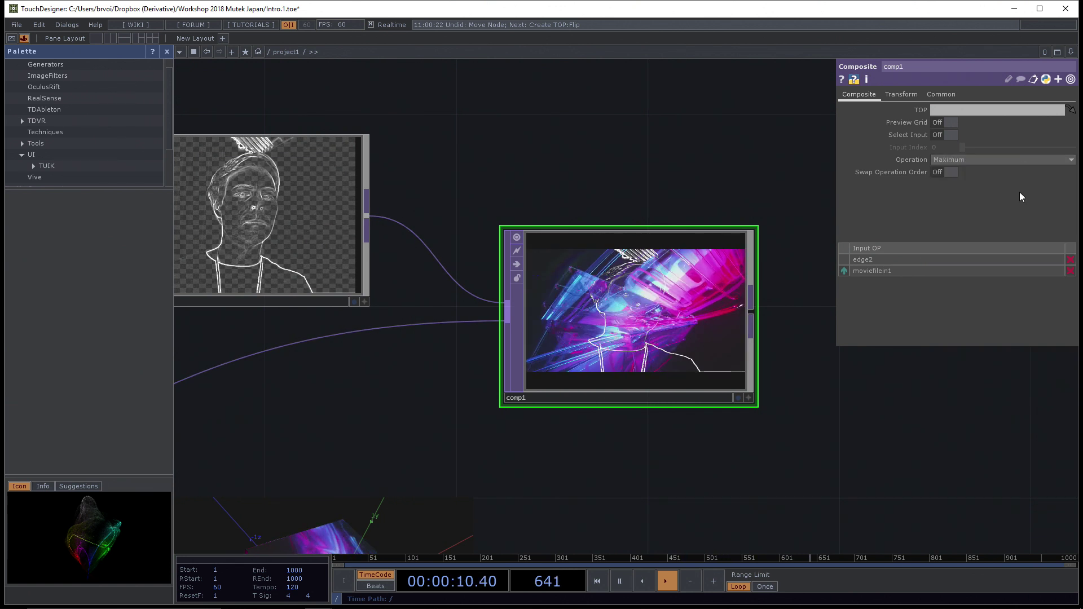
left_click(1006, 160)
left_click(1017, 292)
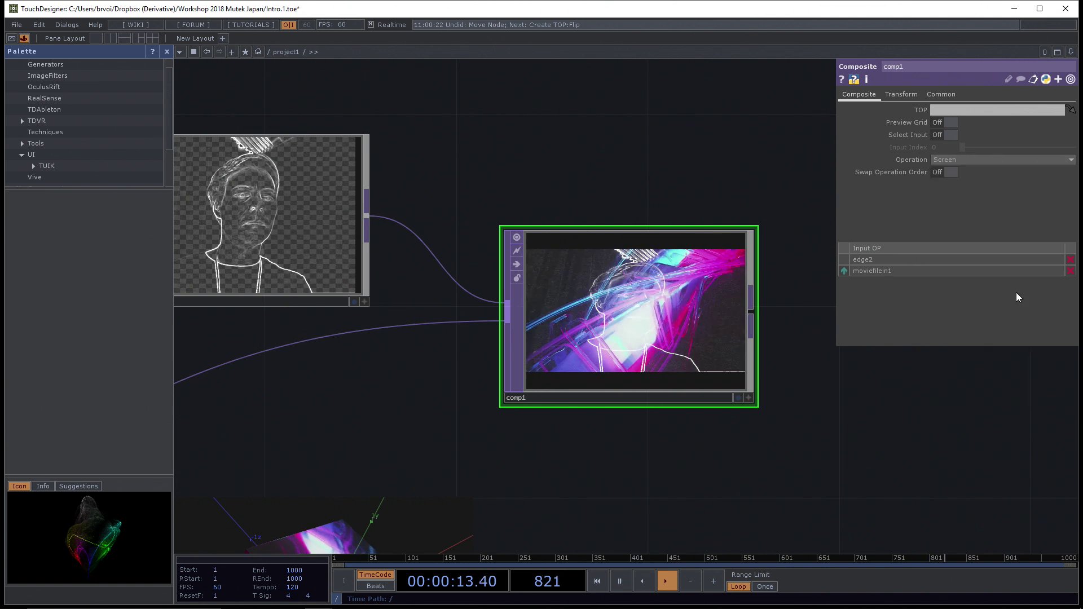
Step: Try Chroma Difference, Burn Color and Freeze in turn as comp1's operation
left_click(954, 162)
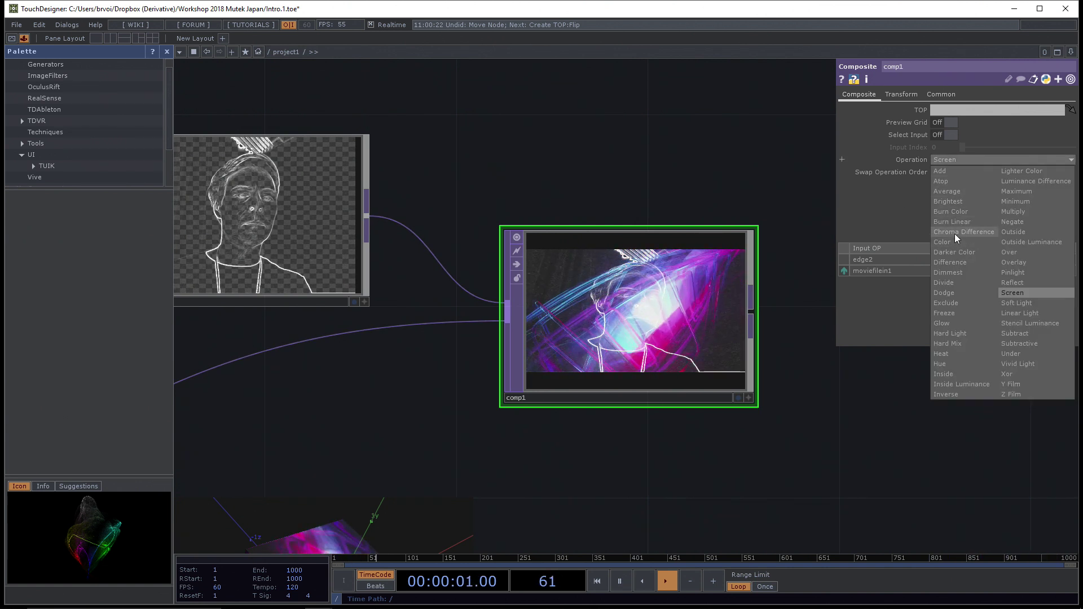
left_click(954, 232)
left_click(953, 161)
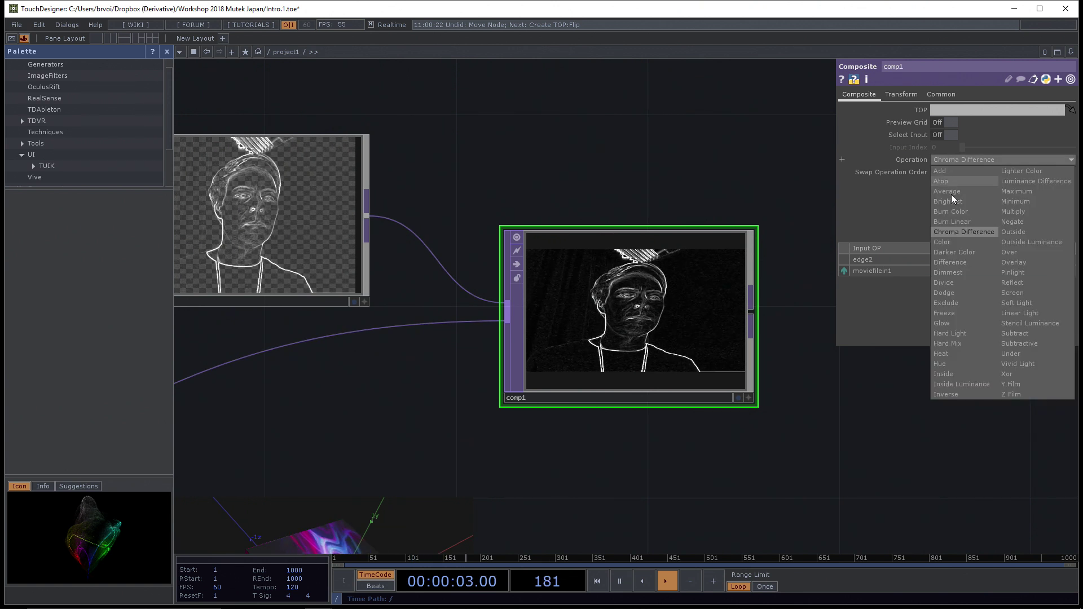
left_click(950, 212)
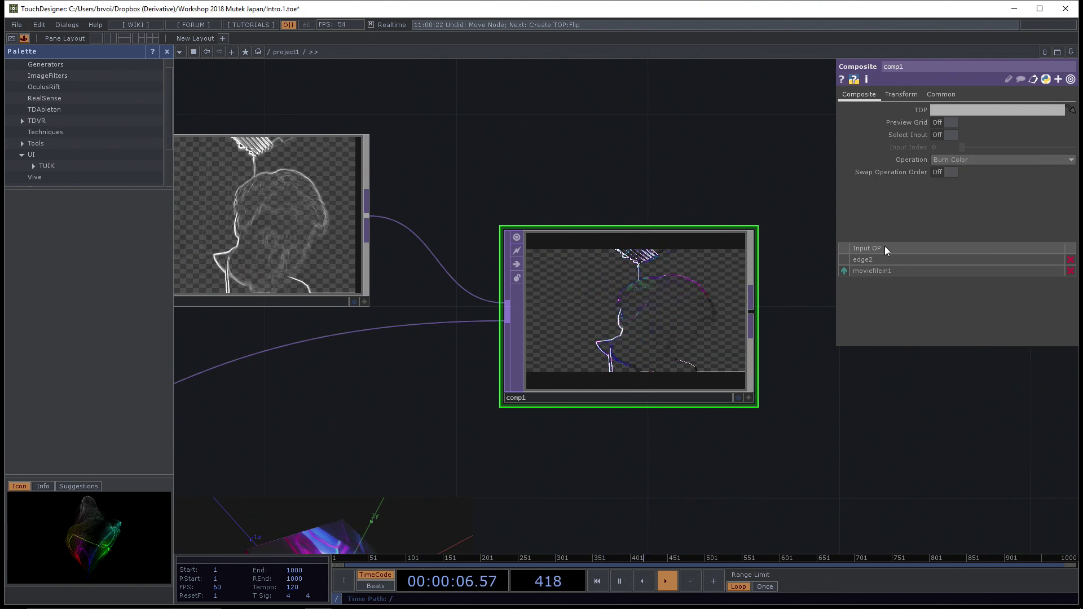
left_click(956, 159)
left_click(950, 313)
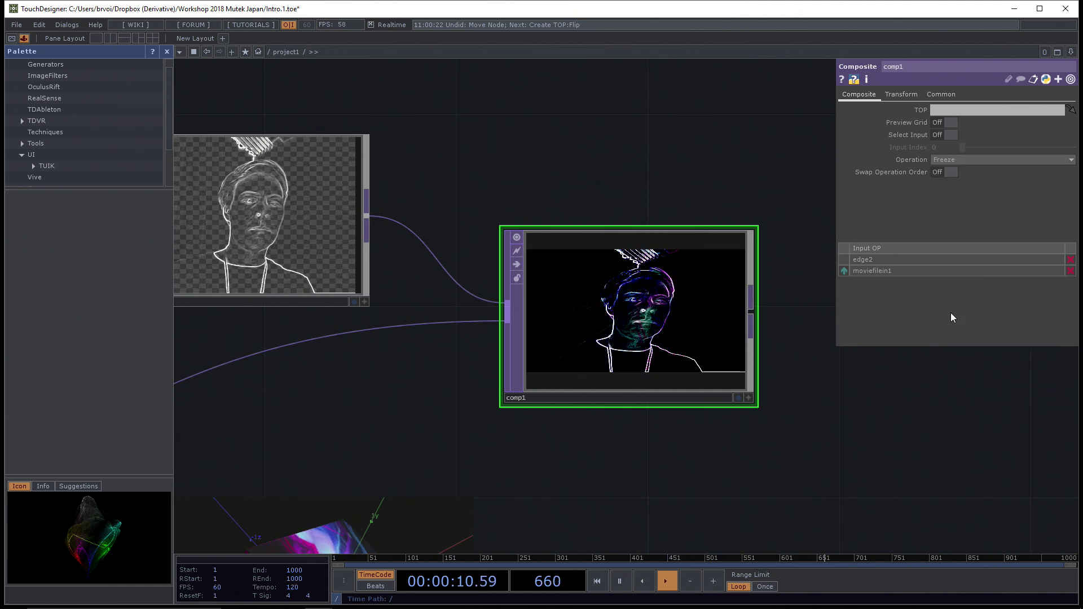
Step: Try the Hard Light and Hard Mix operations on comp1
left_click(939, 159)
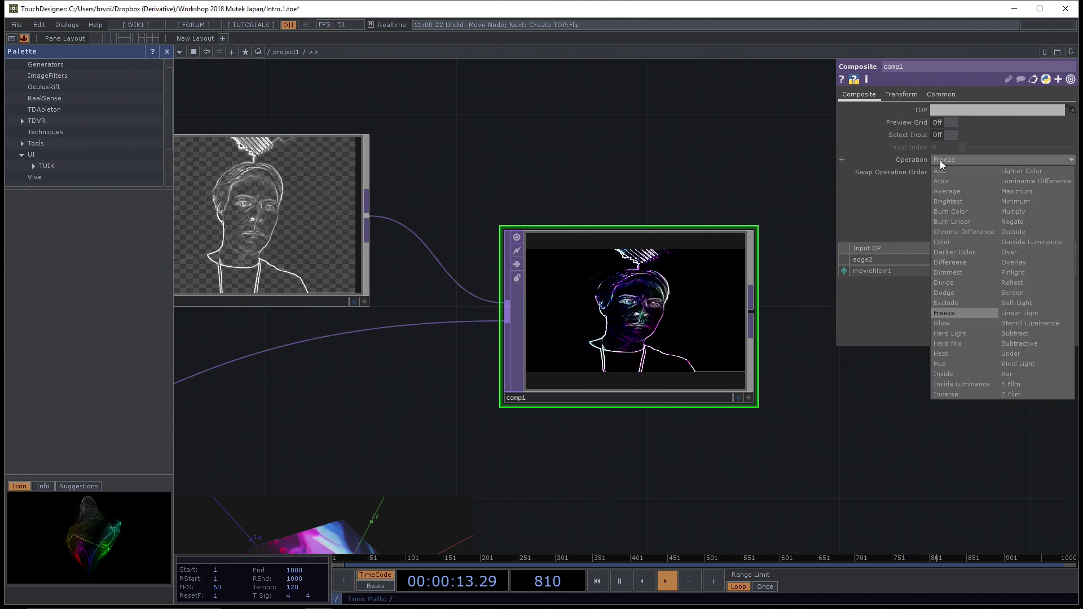
left_click(949, 332)
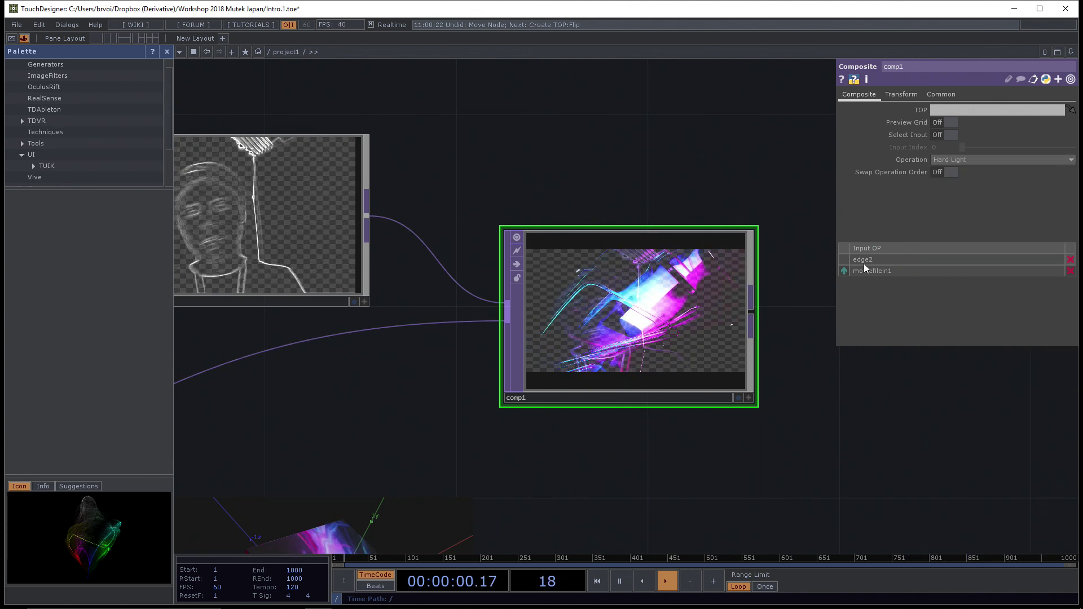
left_click(961, 159)
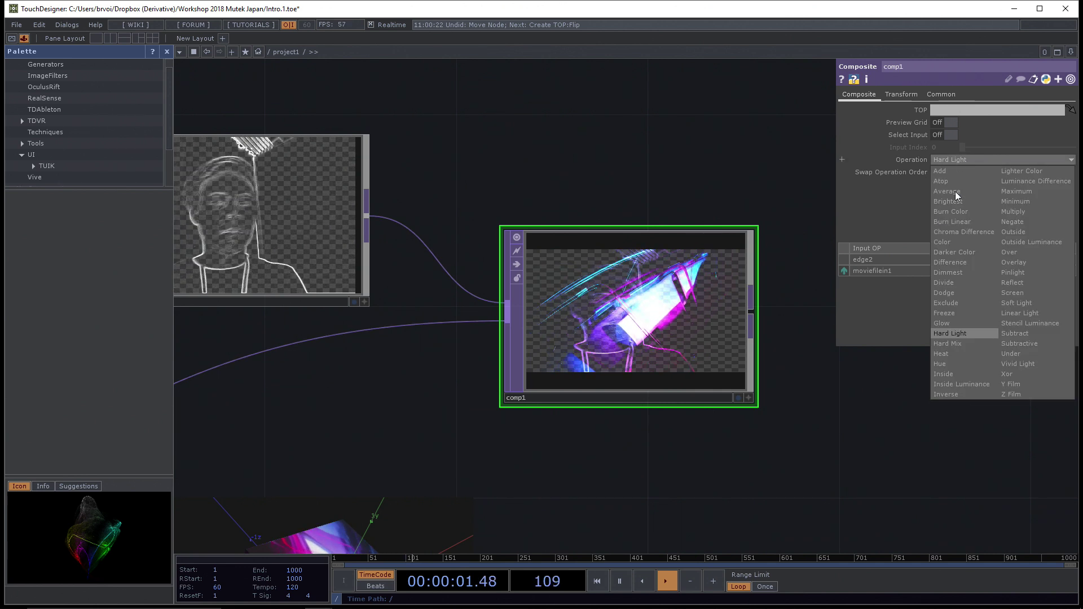
left_click(952, 341)
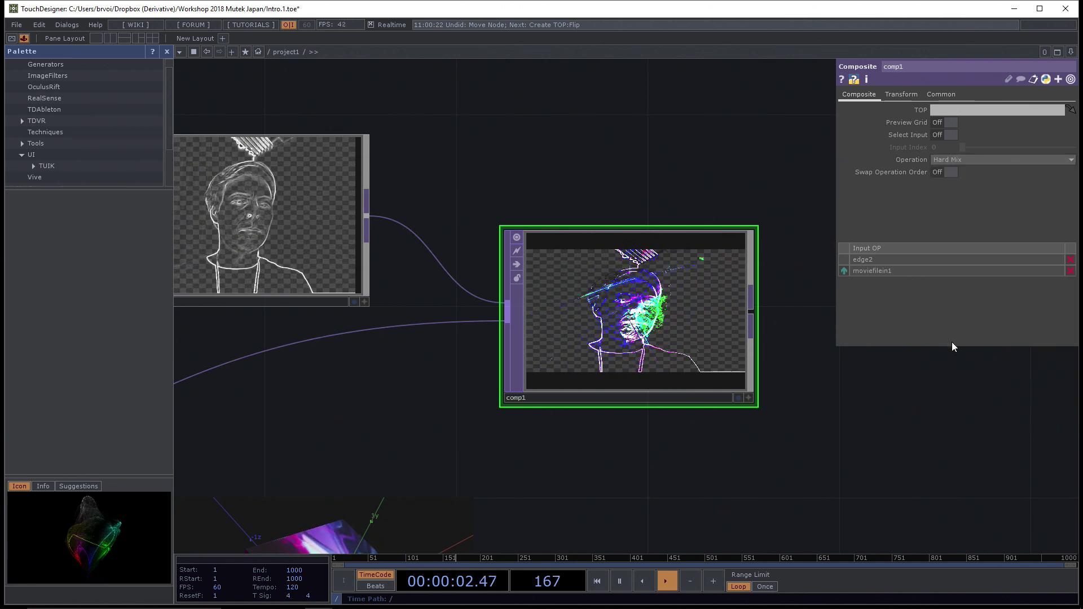
Step: Cycle comp1's operation through Chroma Difference, Burn Color and Luminance Difference
left_click(947, 159)
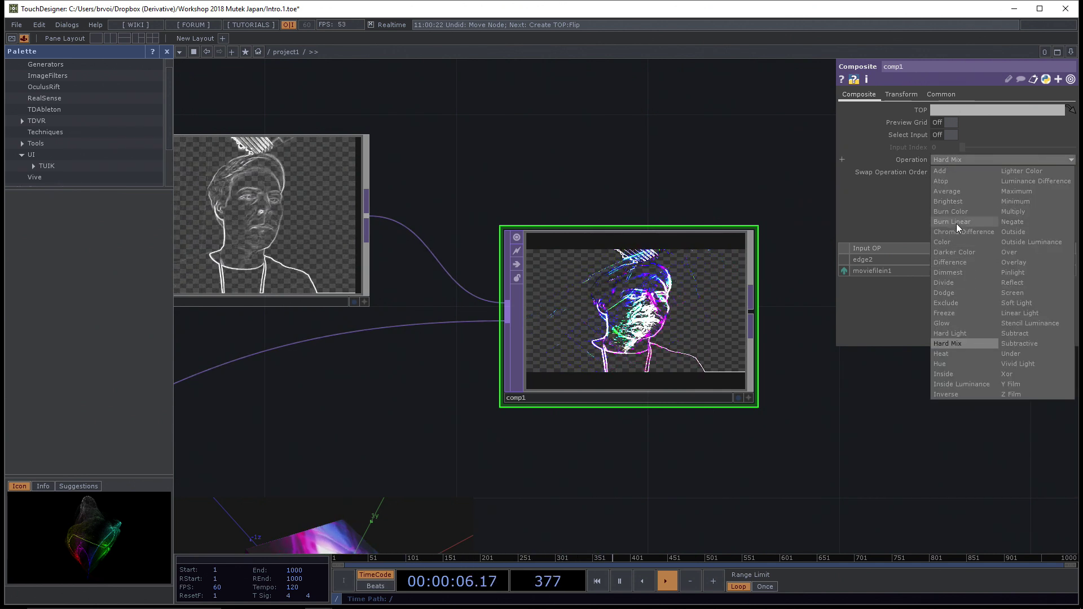
left_click(955, 230)
left_click(940, 161)
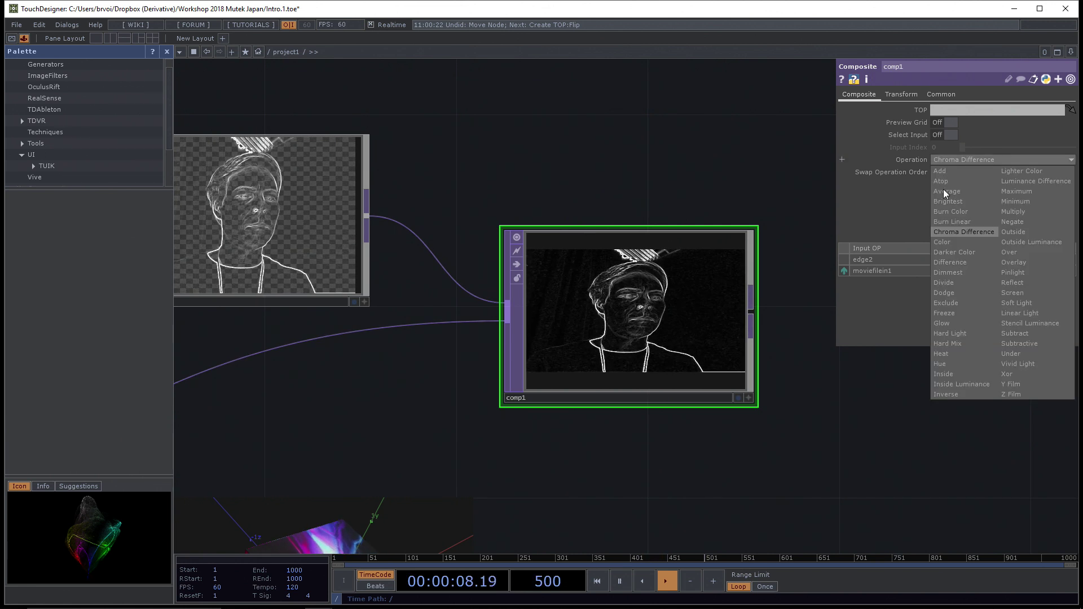
left_click(949, 212)
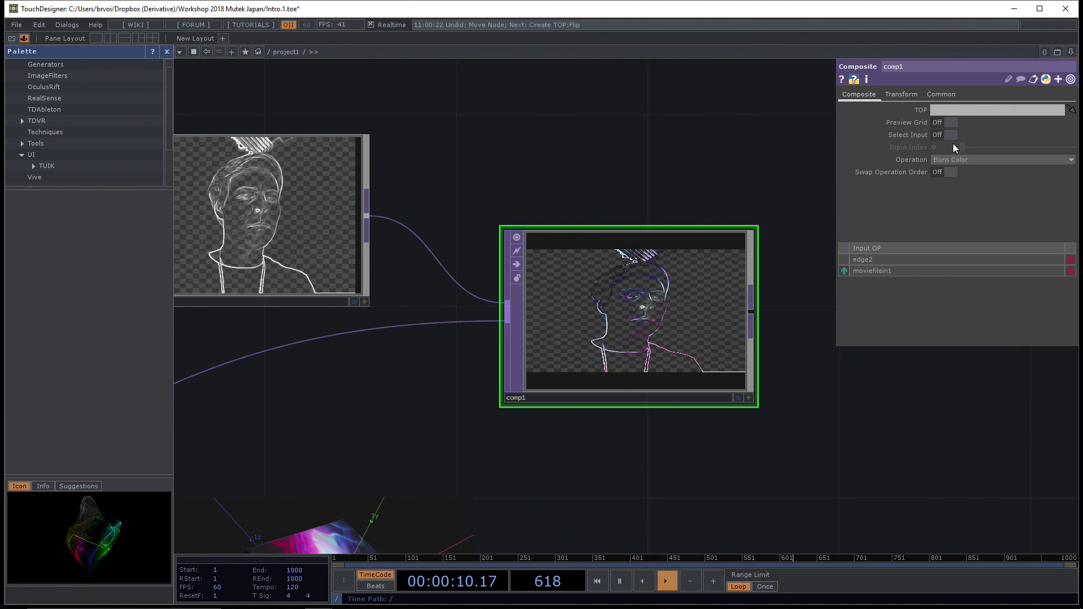
left_click(965, 160)
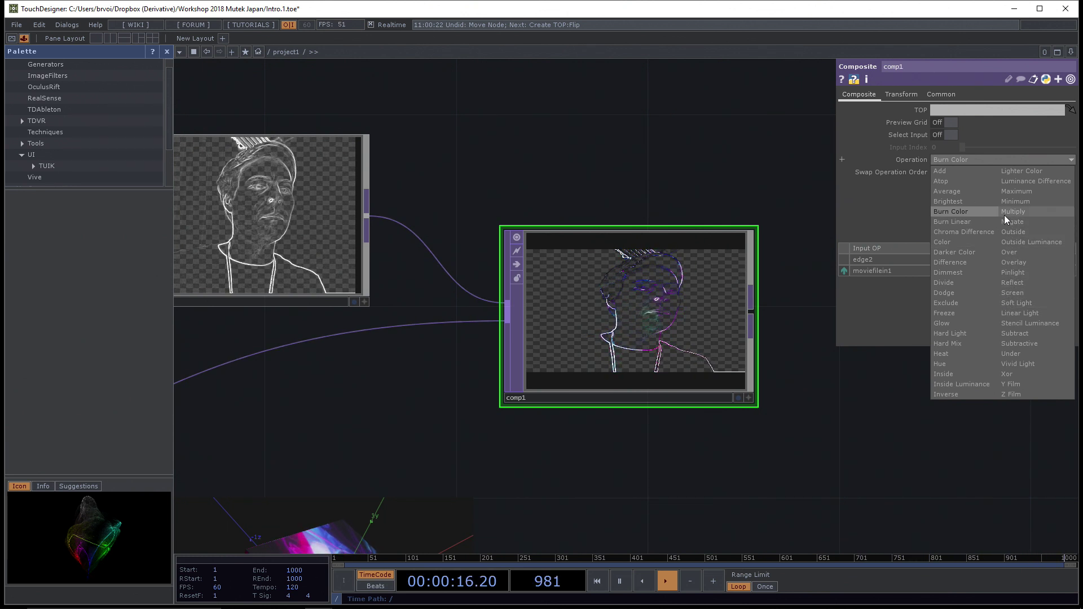
left_click(1017, 182)
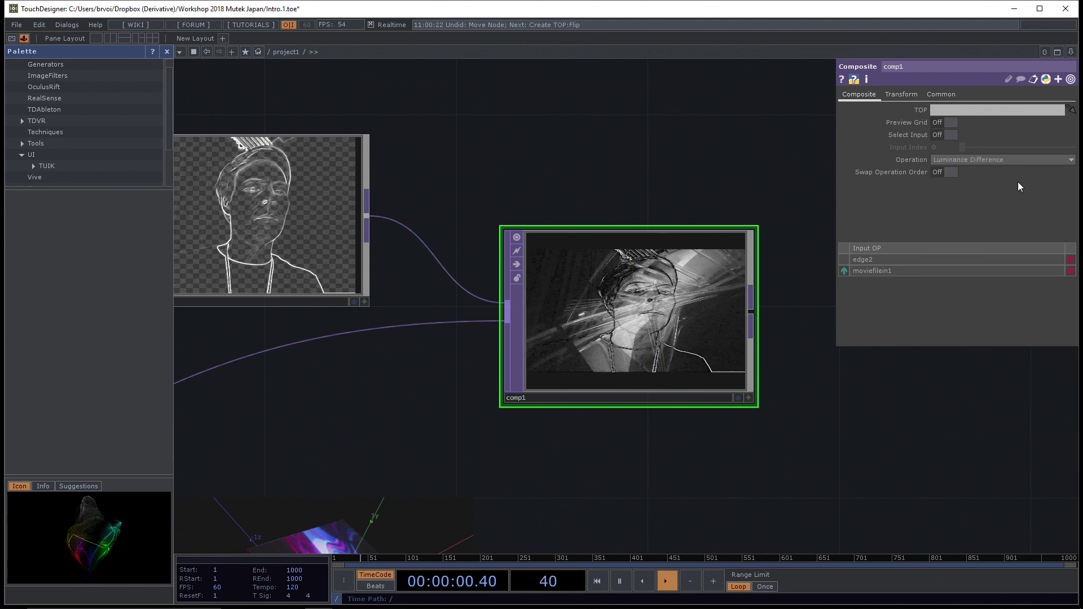
Step: Try Lighter Color and Burn Color as comp1's operation
left_click(978, 159)
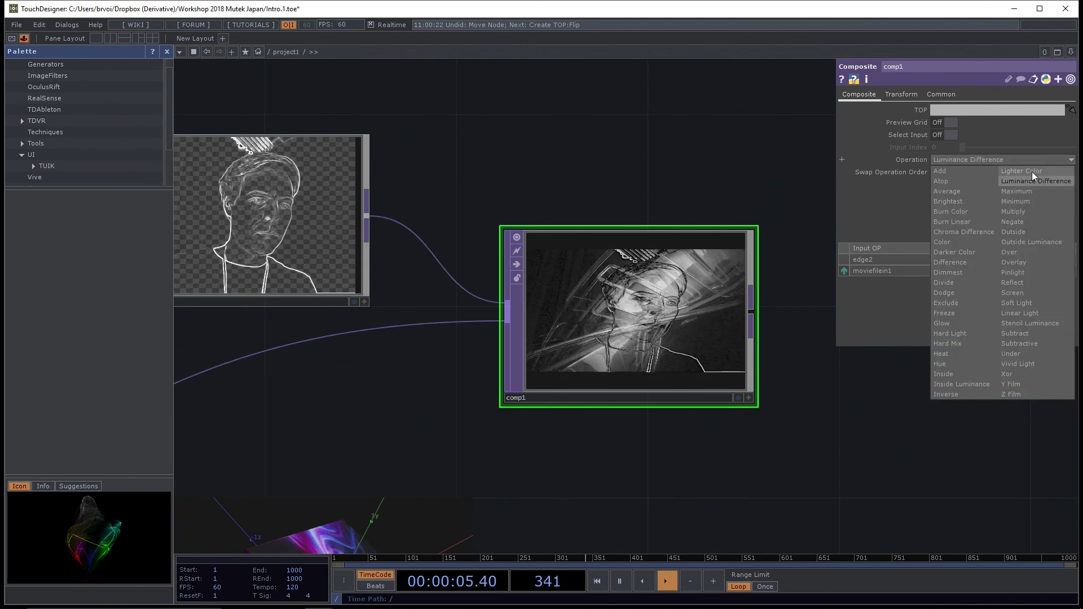
left_click(1031, 171)
left_click(968, 160)
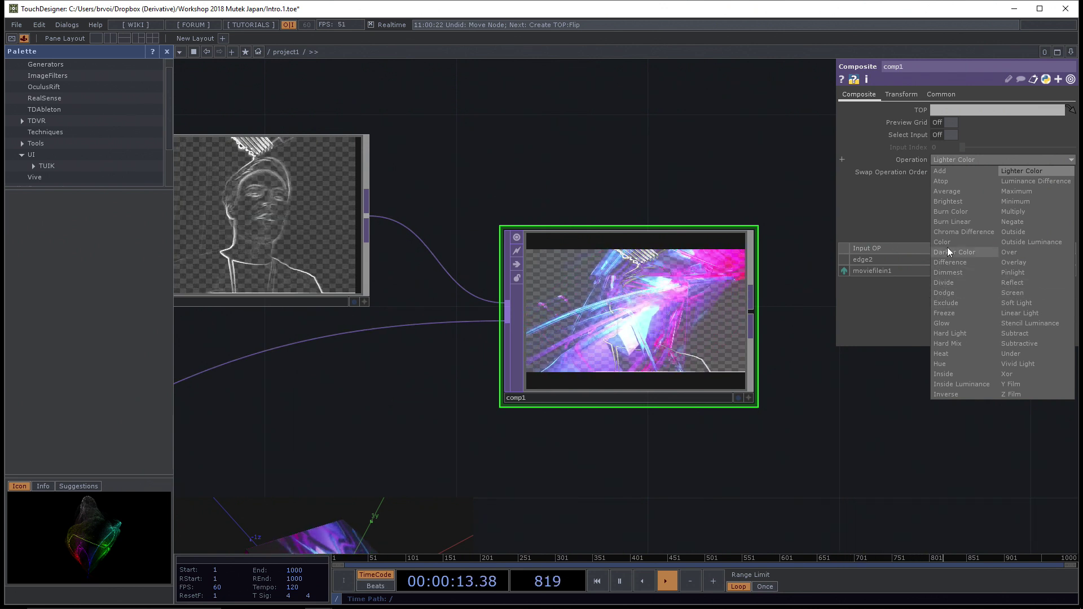
left_click(943, 214)
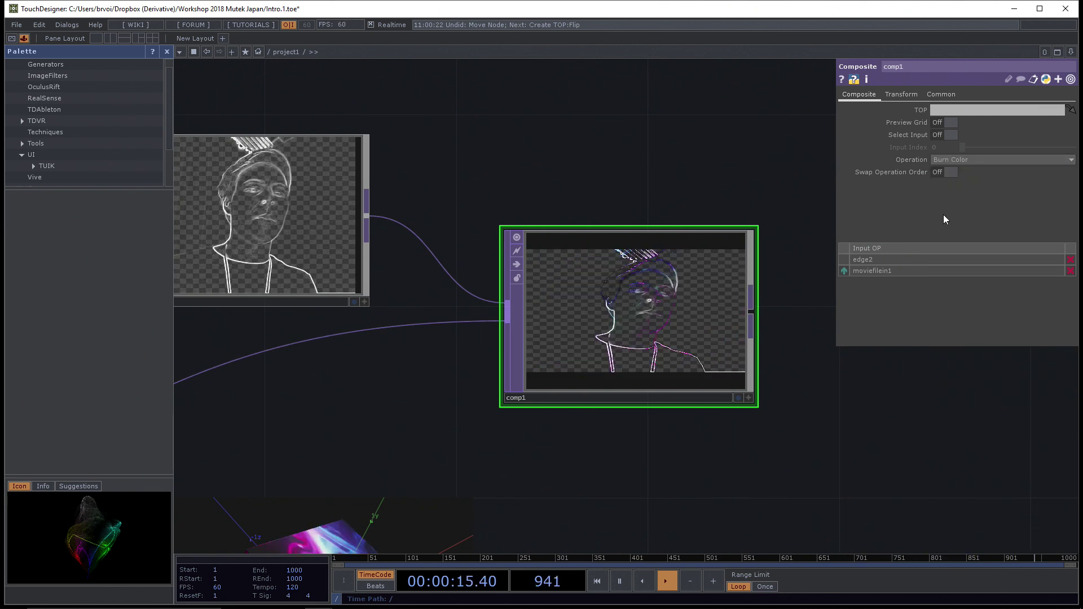
Step: Try Darker Color on comp1 and return its operation to Multiply
left_click(989, 160)
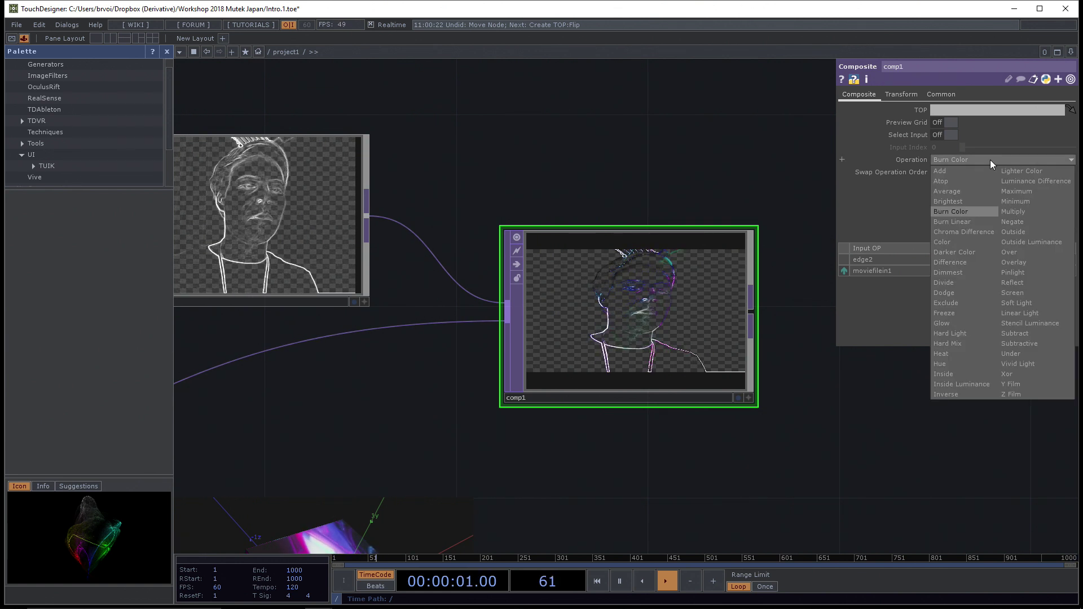
left_click(954, 252)
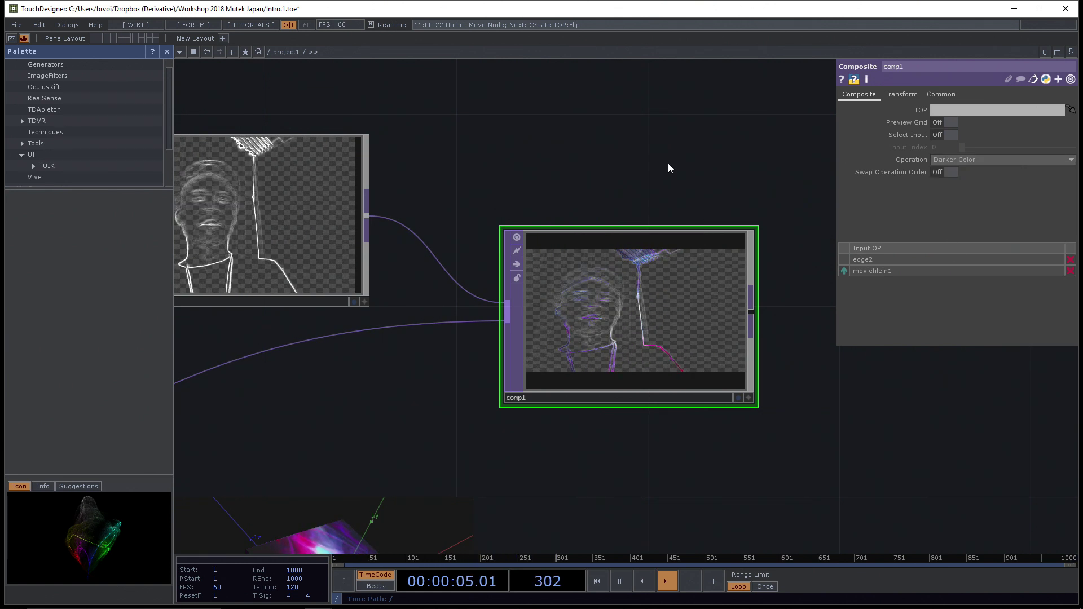
left_click(953, 161)
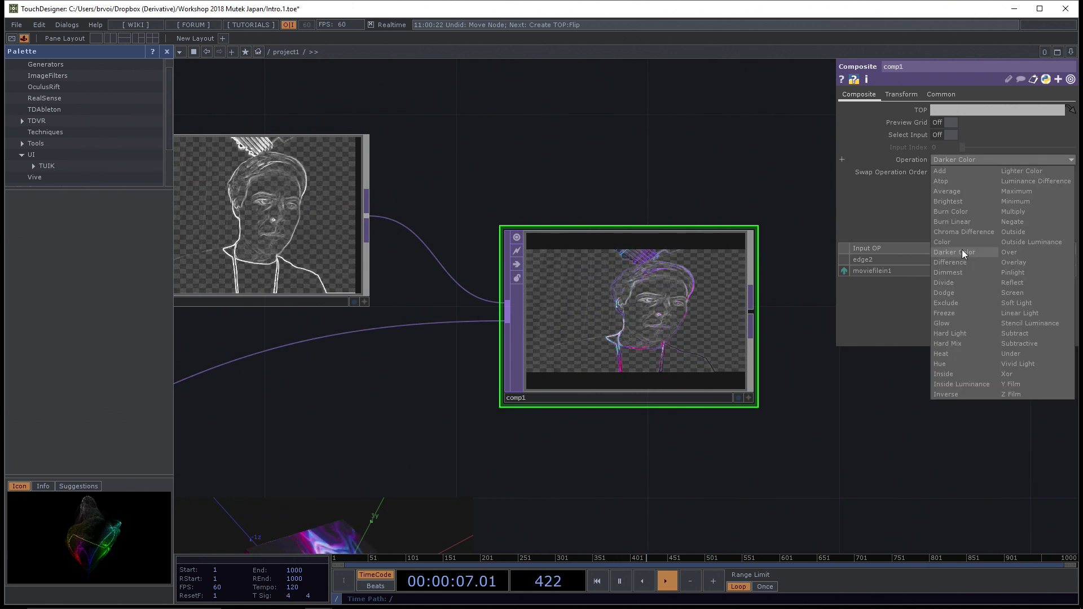
left_click(1012, 213)
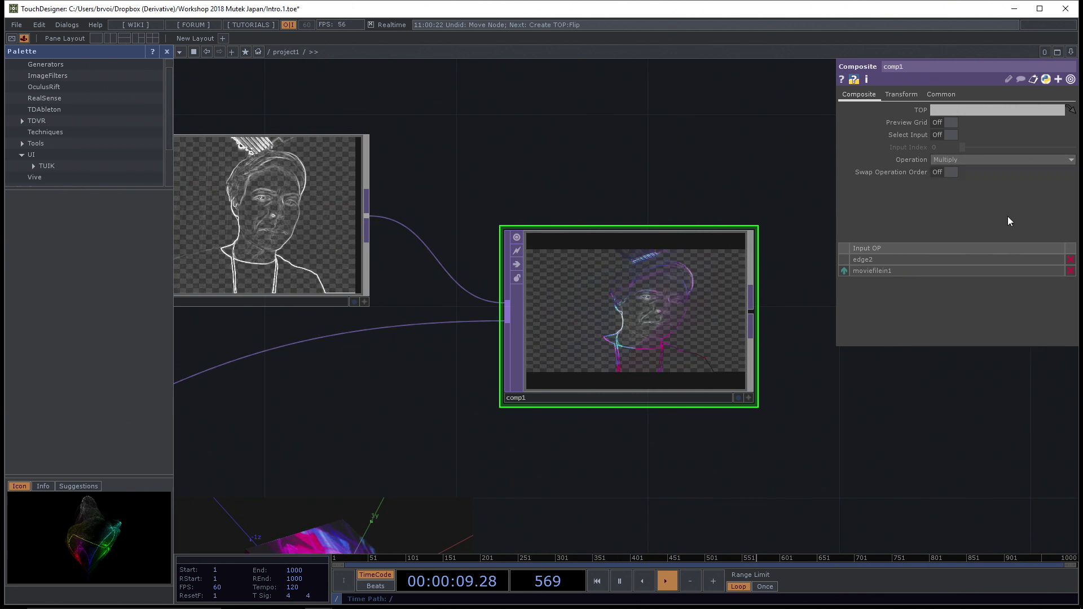
Step: Set edge2's strength to 5.87 and its black level to 0.112
left_click(262, 188)
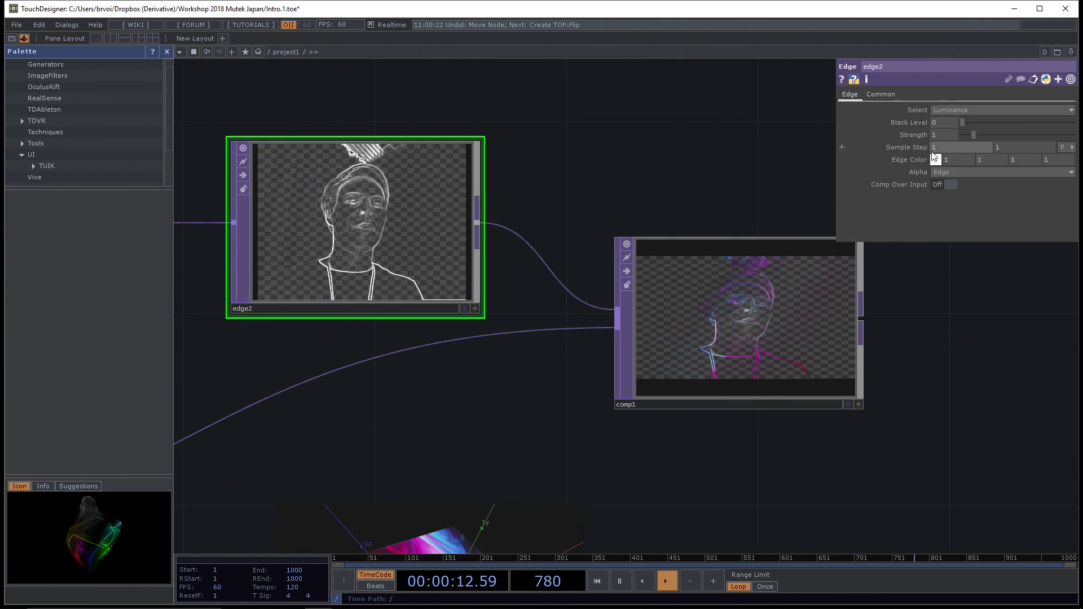
mouse_move(976, 135)
left_mouse_down()
mouse_move(1000, 138)
mouse_move(984, 124)
mouse_move(1027, 134)
mouse_move(975, 126)
left_mouse_up()
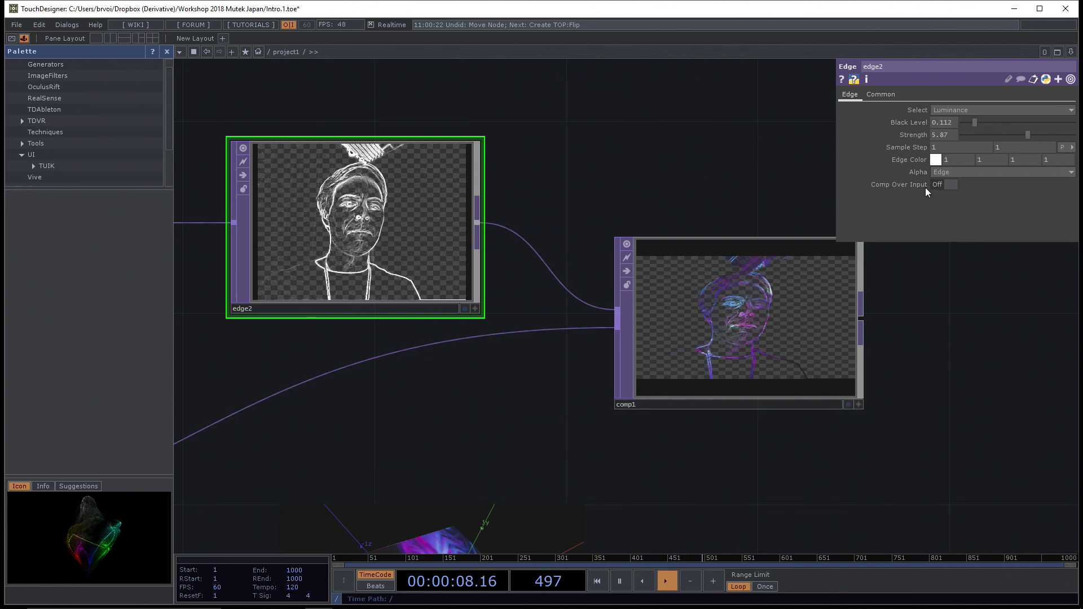
left_click_drag(775, 159, 747, 163)
left_click_drag(971, 367, 953, 342)
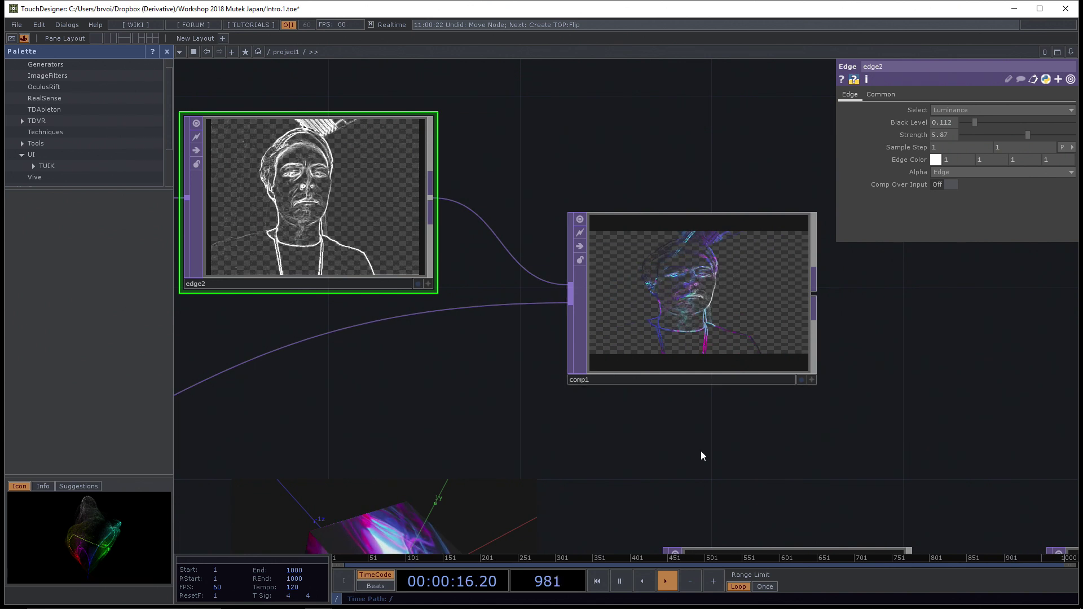
left_click_drag(505, 408, 529, 394)
scroll(516, 394, "down", 2)
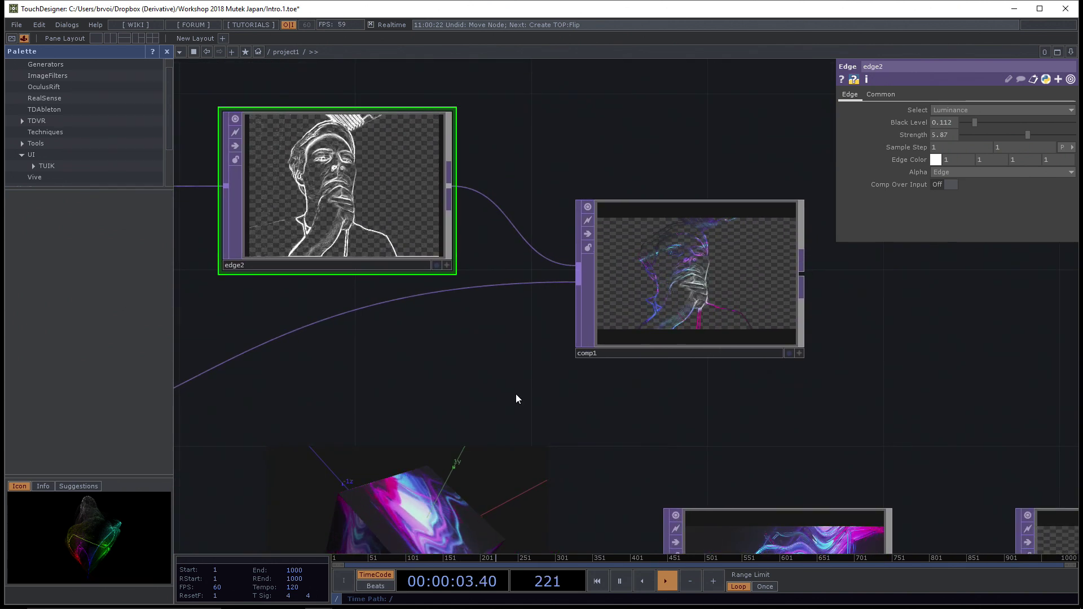
Step: Select comp1 and check the operator info of edge2 and comp1
left_click(684, 298)
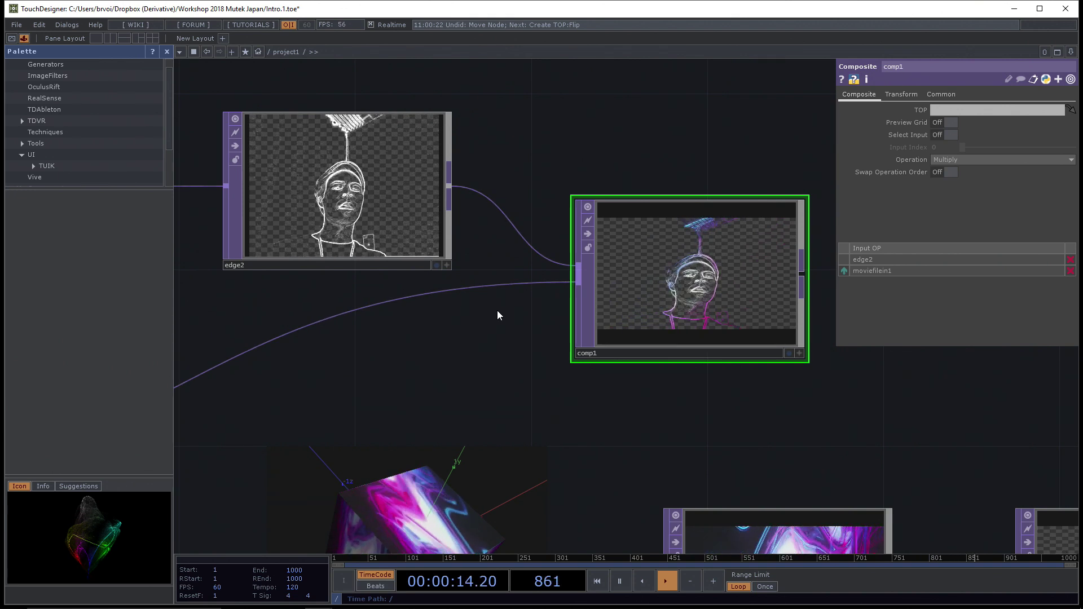
left_click_drag(481, 328, 545, 339)
scroll(516, 332, "down", 3)
scroll(542, 340, "down", 1)
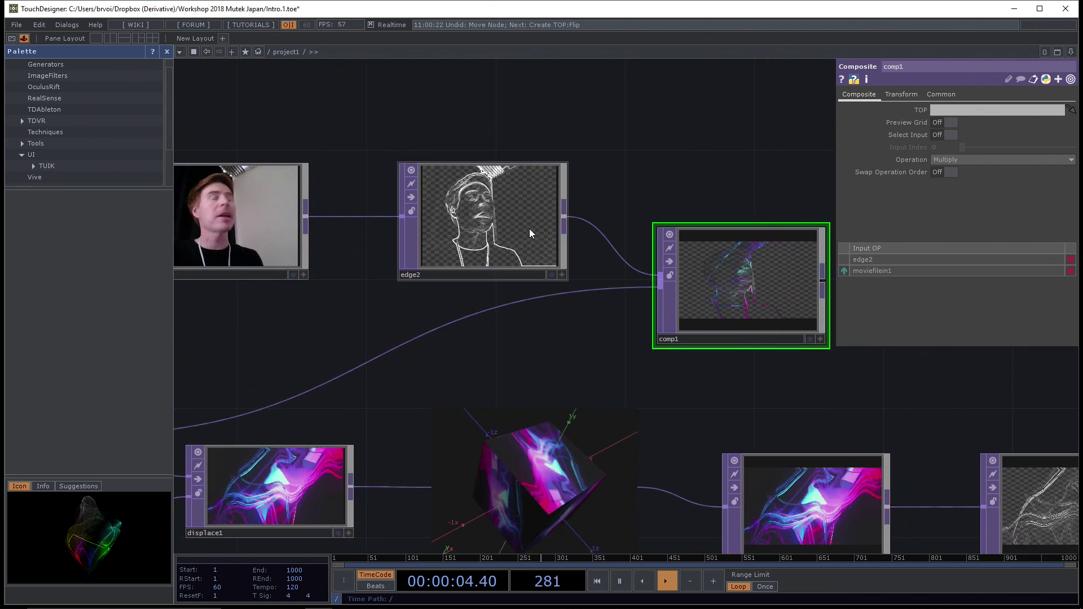
middle_click(491, 204)
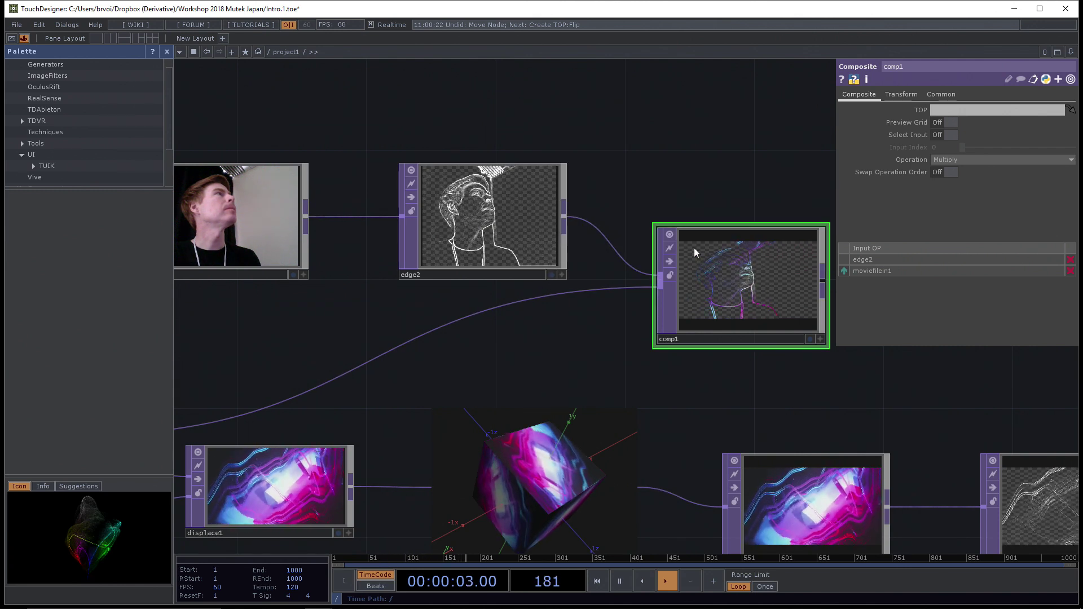
middle_click(695, 250)
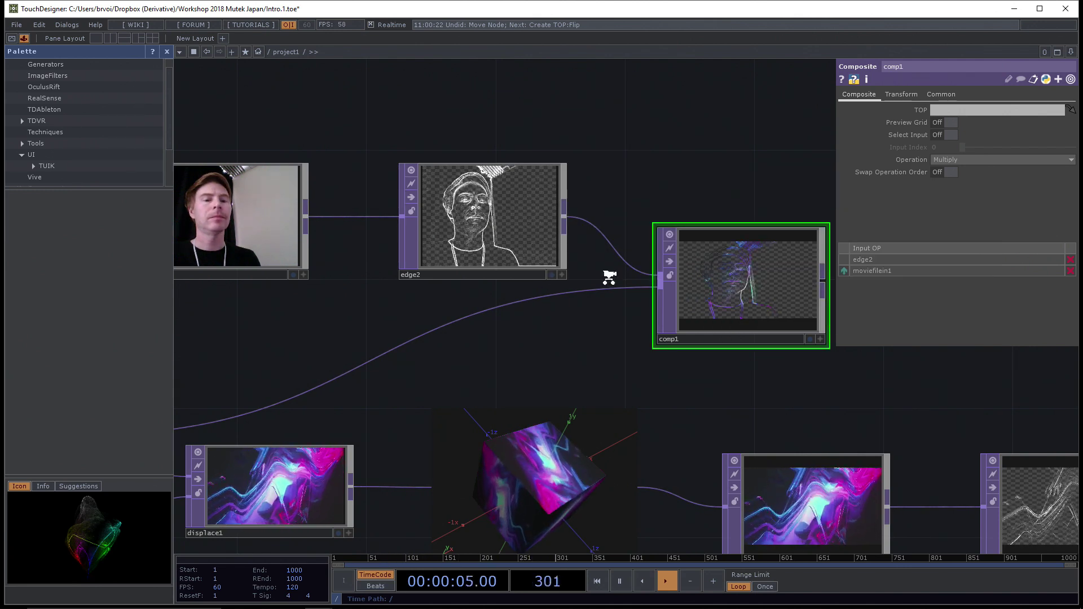
scroll(609, 276, "up", 2)
scroll(543, 340, "down", 3)
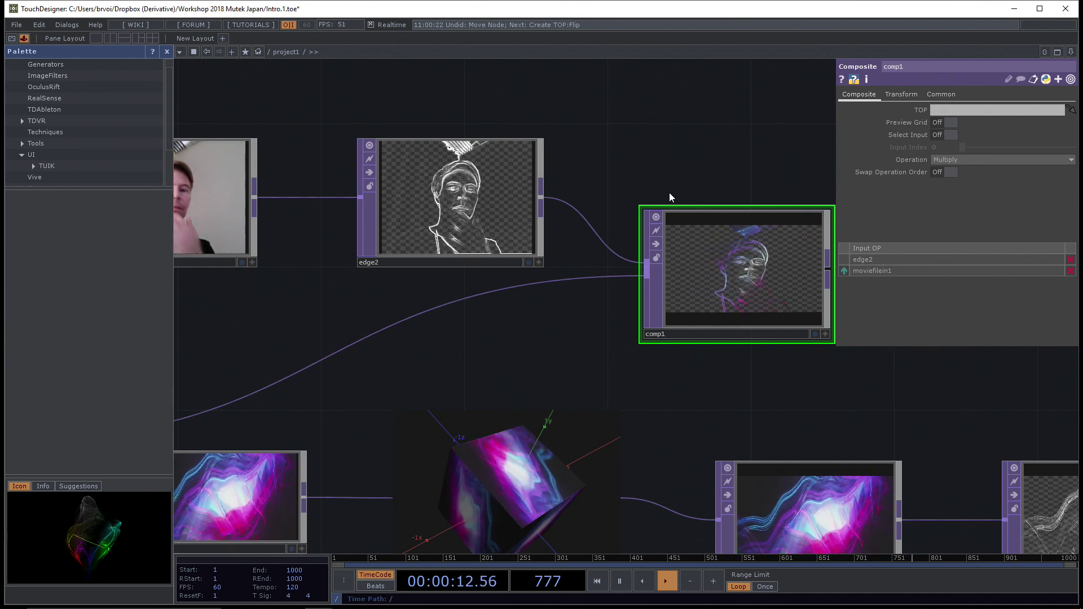
Step: Show comp1's operator info and read its cook times, resolution, pixel format and GPU memory use
left_click_drag(478, 333, 553, 320)
scroll(471, 331, "down", 1)
scroll(470, 331, "down", 1)
left_click_drag(479, 281, 531, 271)
left_click_drag(663, 282, 516, 296)
middle_click(760, 219)
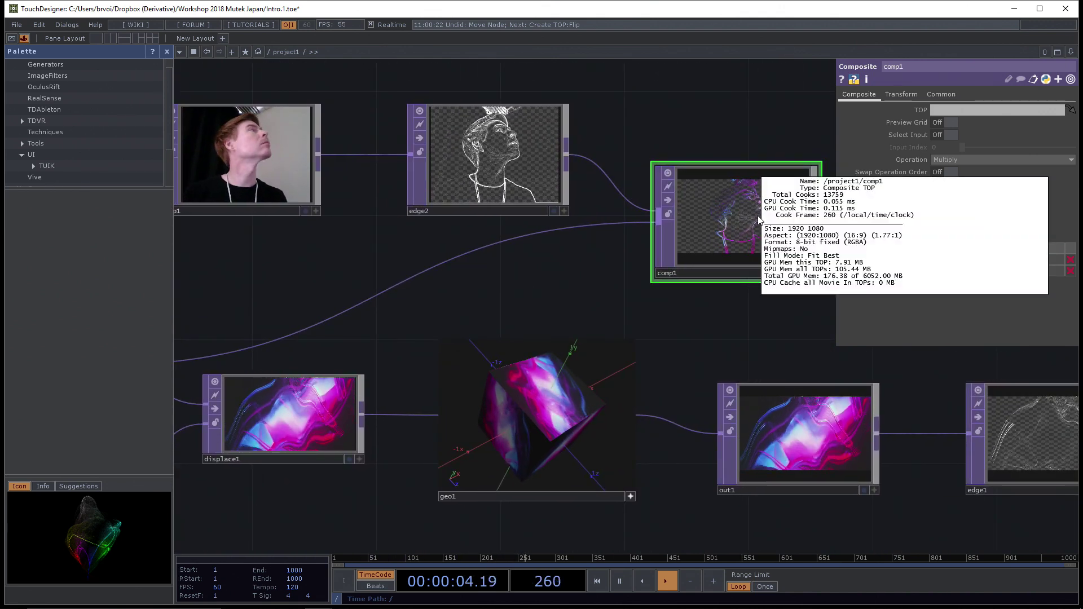
Step: Check comp1's operator info again directly on its node in the network
scroll(742, 319, "up", 3)
left_click_drag(804, 316, 686, 343)
middle_click(698, 237)
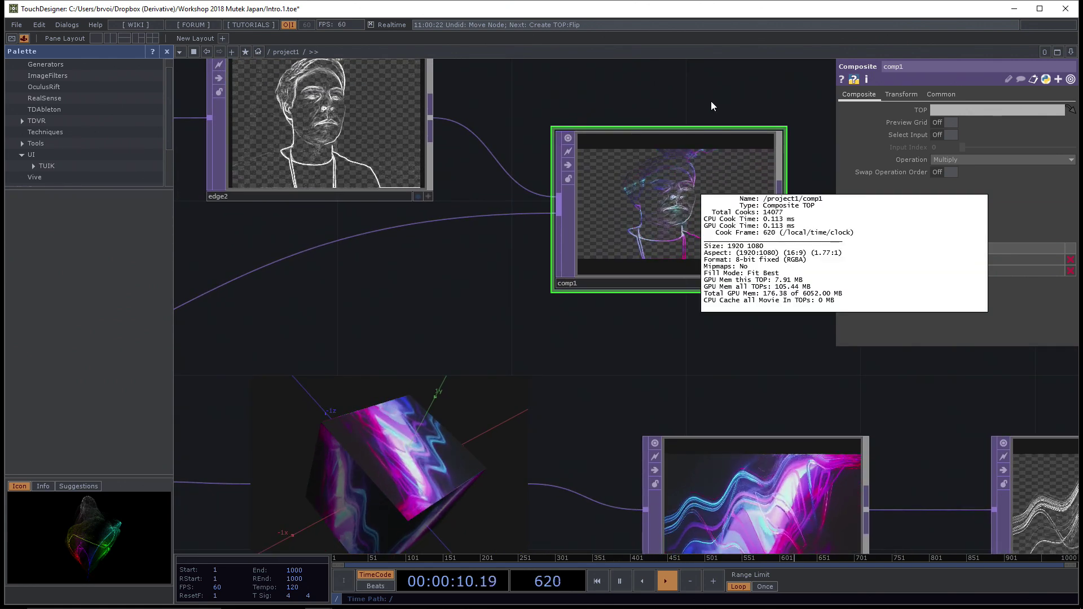
left_click_drag(736, 127, 754, 169)
scroll(755, 130, "down", 4)
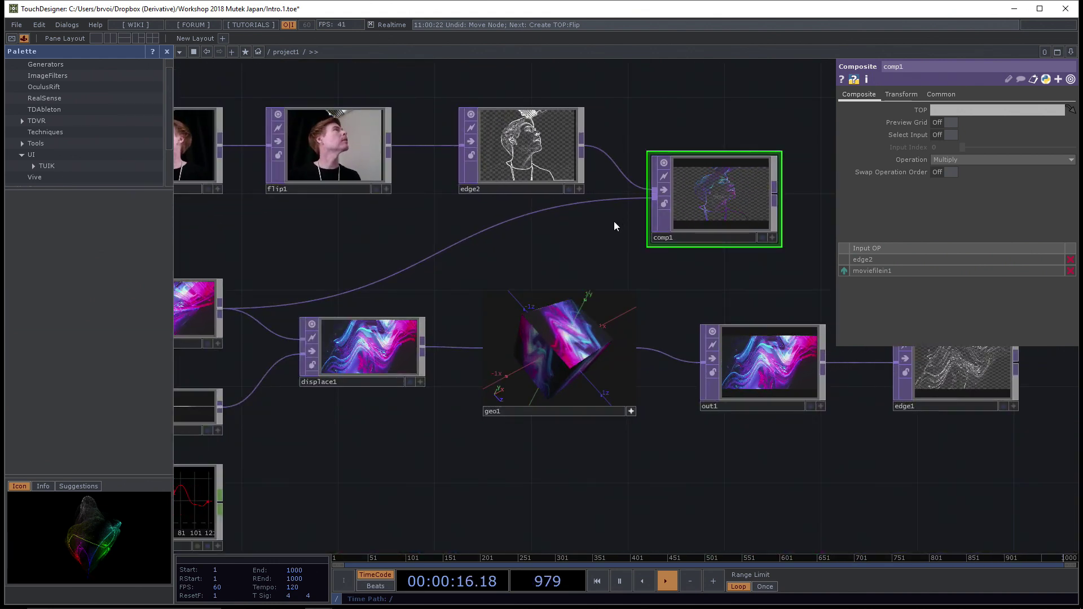
mouse_move(540, 252)
left_mouse_down()
mouse_move(585, 245)
mouse_move(520, 256)
left_mouse_up()
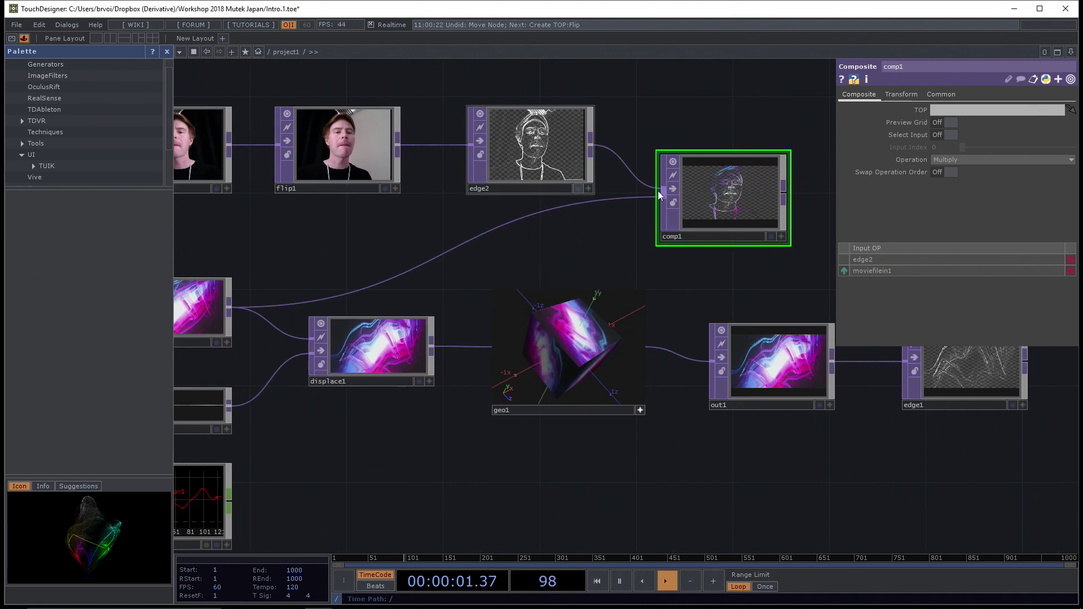
middle_click(771, 162)
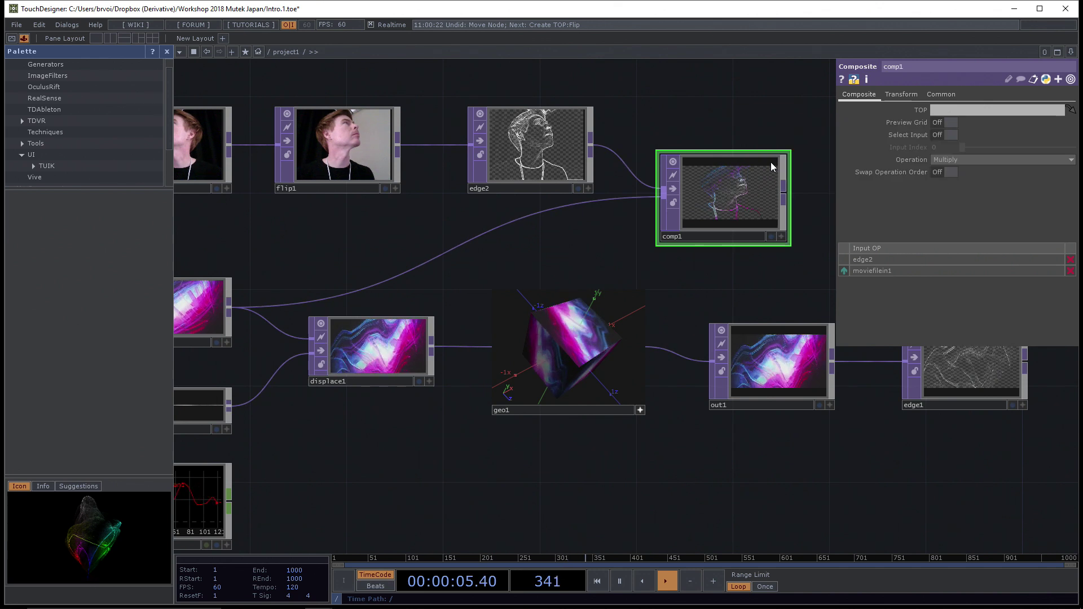
Step: Show and dismiss comp1's operator info from its parameters to demonstrate the alternative access
left_click(868, 80)
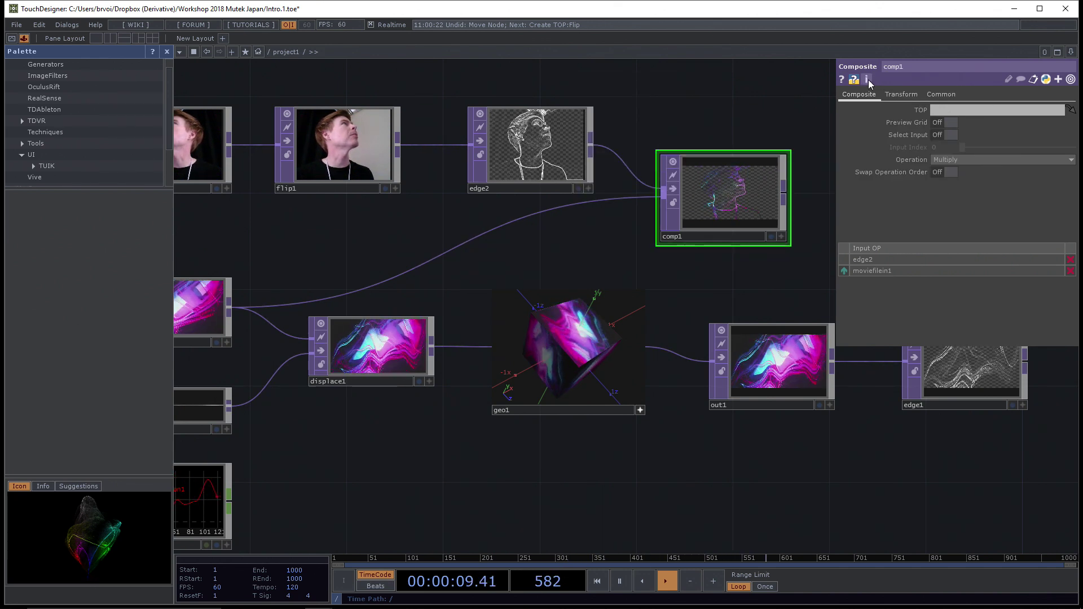
left_click(868, 80)
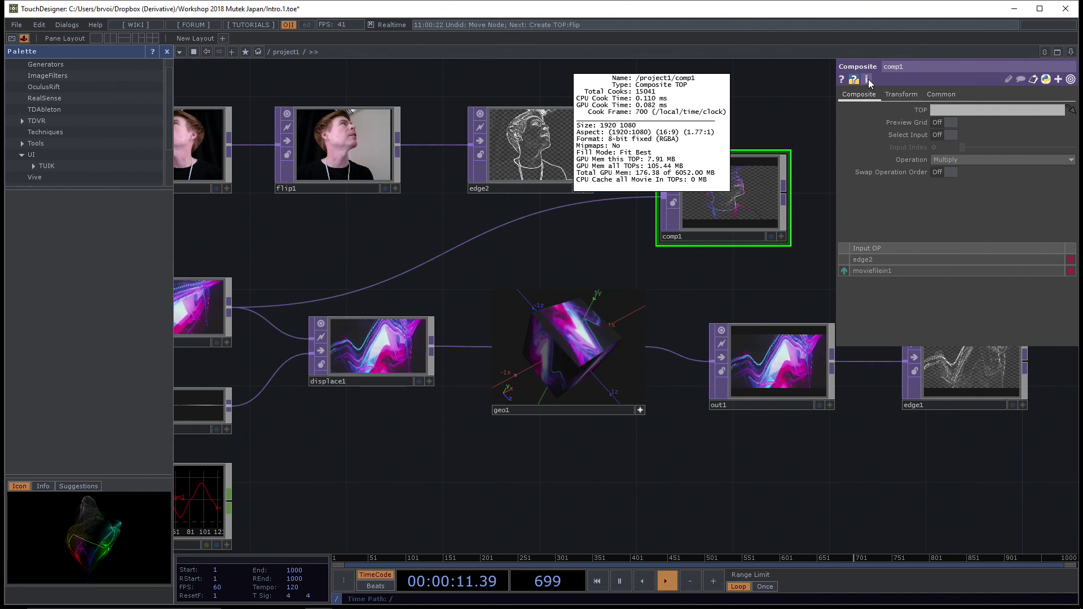
left_click(868, 79)
left_click(868, 80)
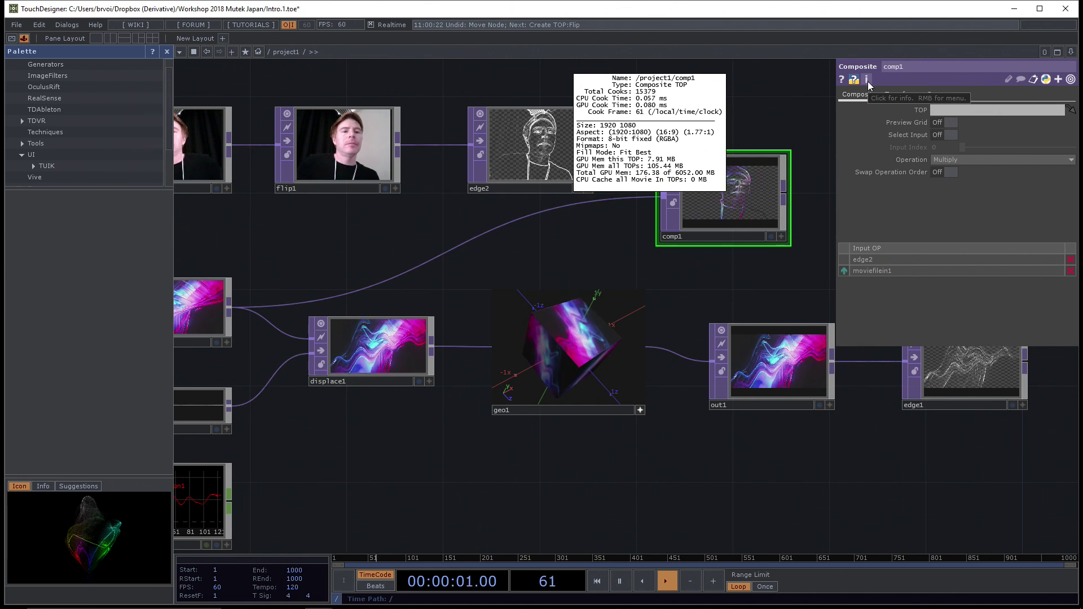
left_click(867, 80)
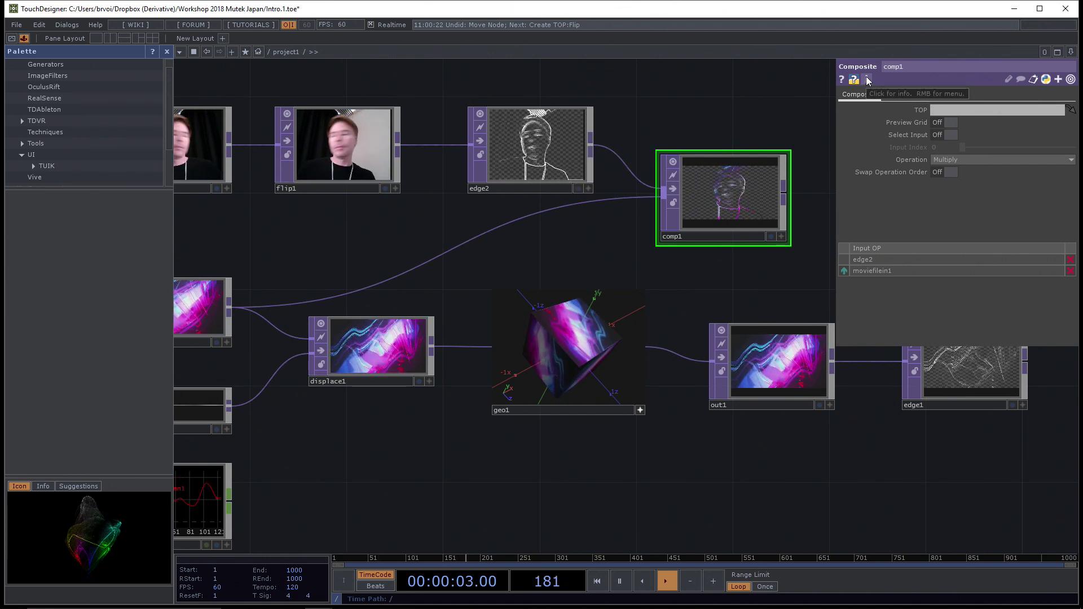
left_click(868, 80)
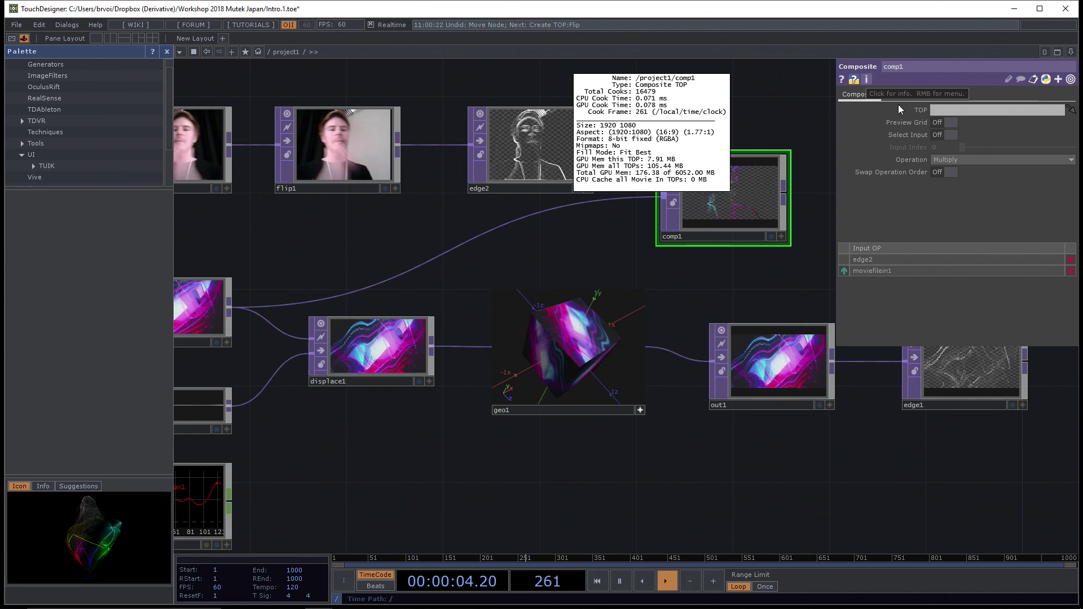
Step: Compare the resolution and aspect ratio in the operator info of edge2 and comp1
left_click(773, 209)
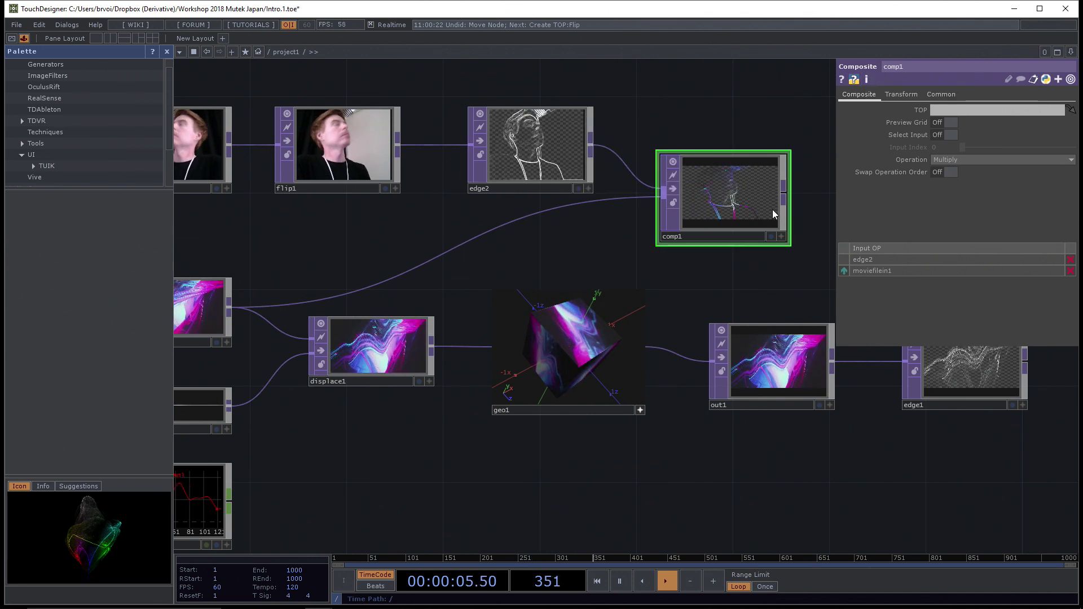
middle_click(543, 157)
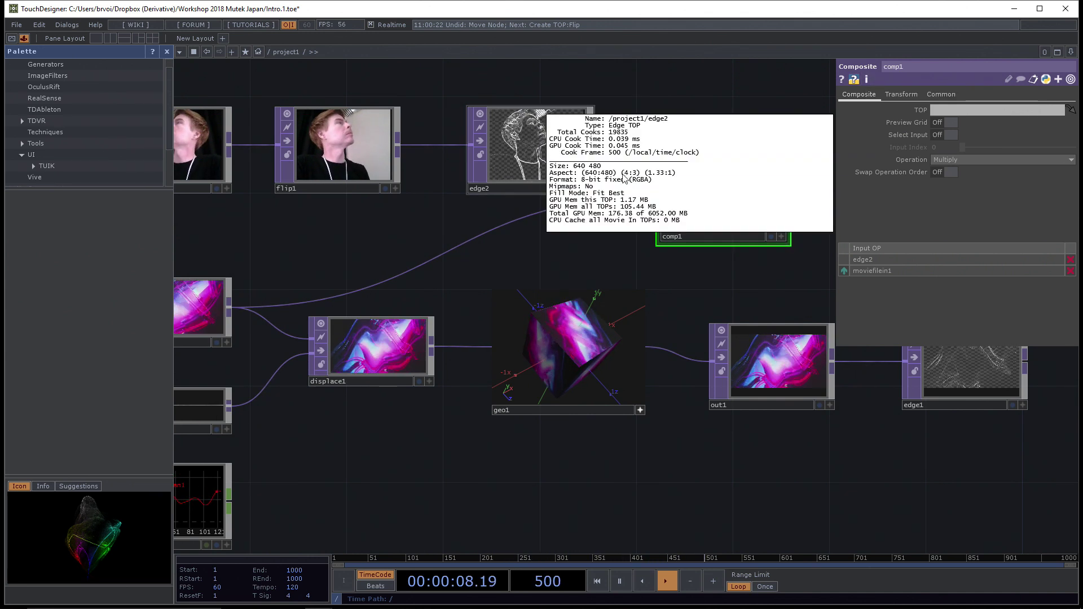
left_click(692, 92)
middle_click(754, 170)
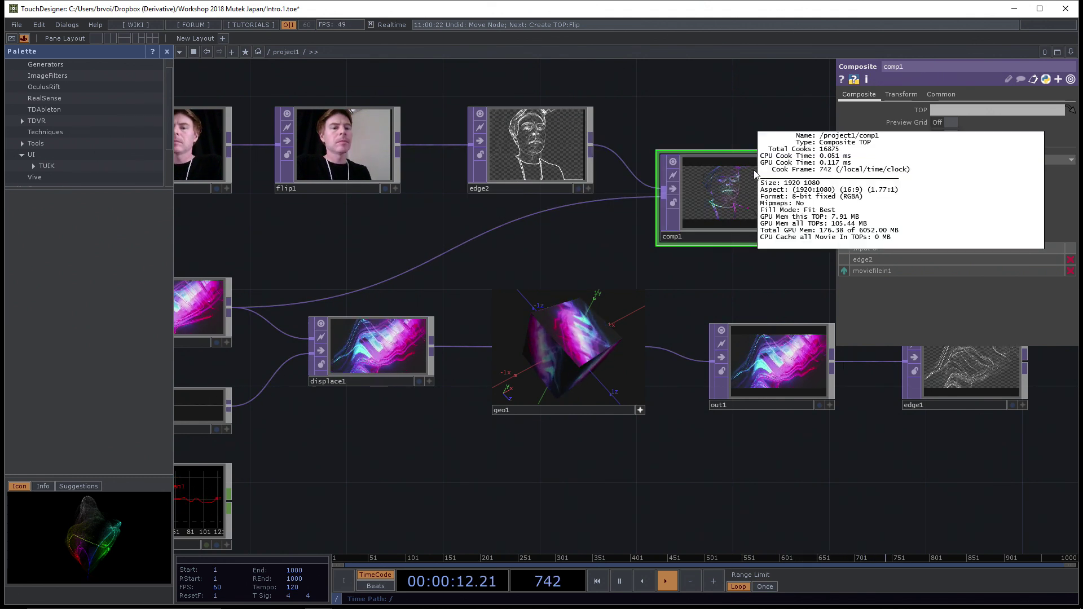
scroll(750, 106, "up", 5)
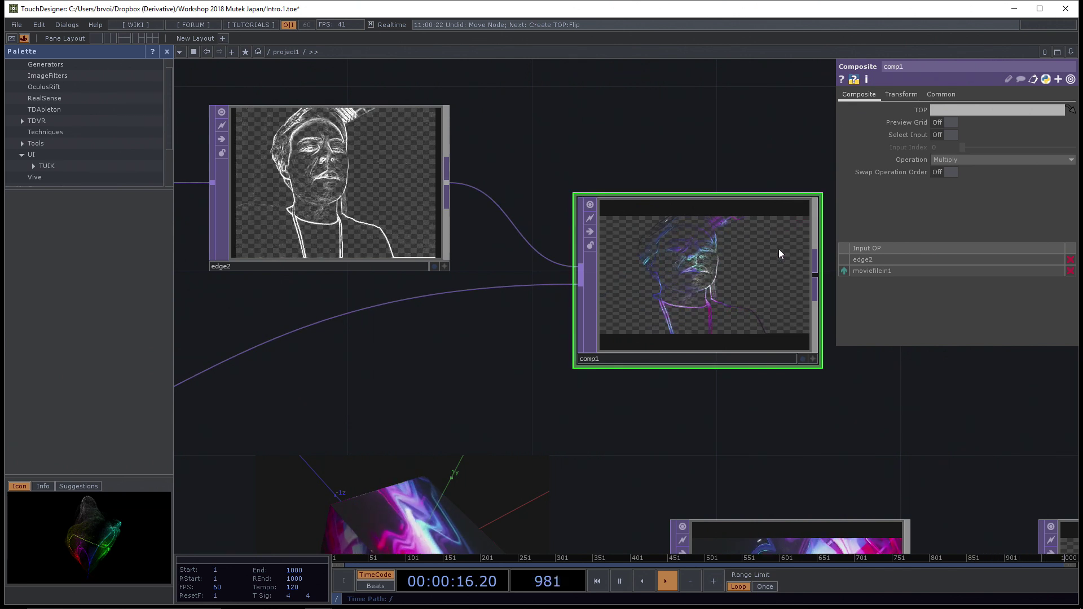
Step: Display comp1's Transform parameters and recheck its operator info within the full network
left_click(894, 97)
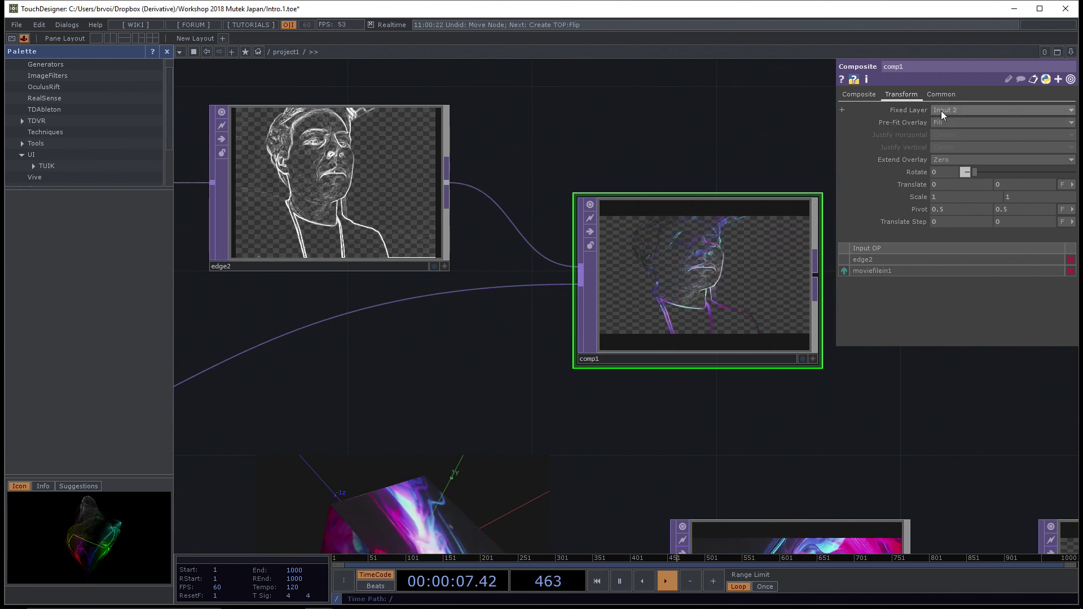
left_click_drag(547, 316, 657, 280)
scroll(657, 279, "down", 5)
scroll(448, 323, "down", 2)
middle_click_drag(401, 330, 465, 340)
middle_click_drag(676, 268, 677, 269)
middle_click(676, 269)
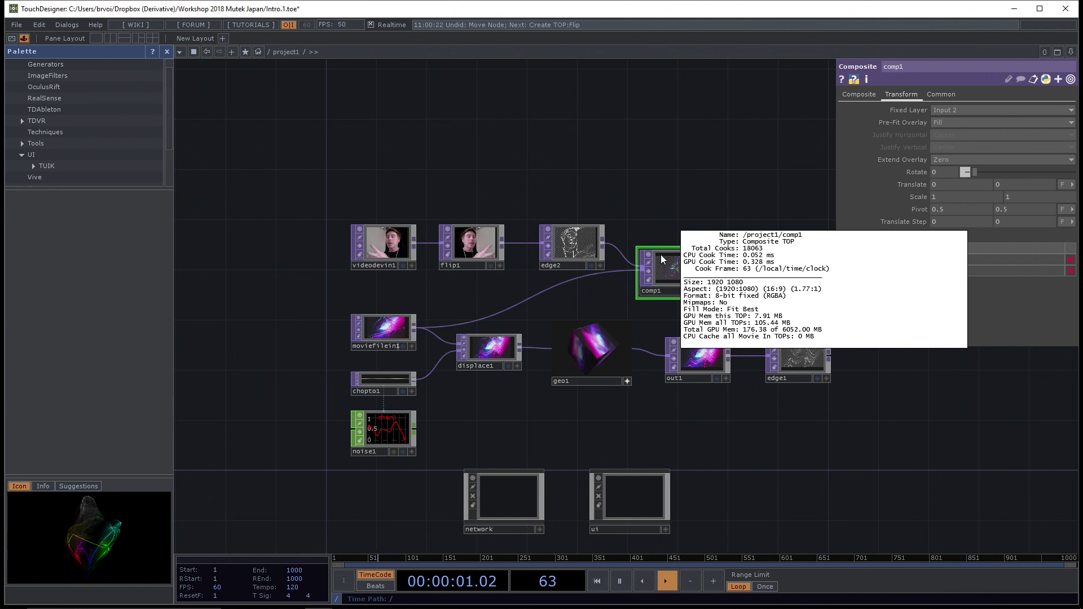
Step: Examine comp1's Fixed Layer and Pre-Fit Overlay options, keeping Input 2 as the fixed layer
scroll(699, 190, "up", 5)
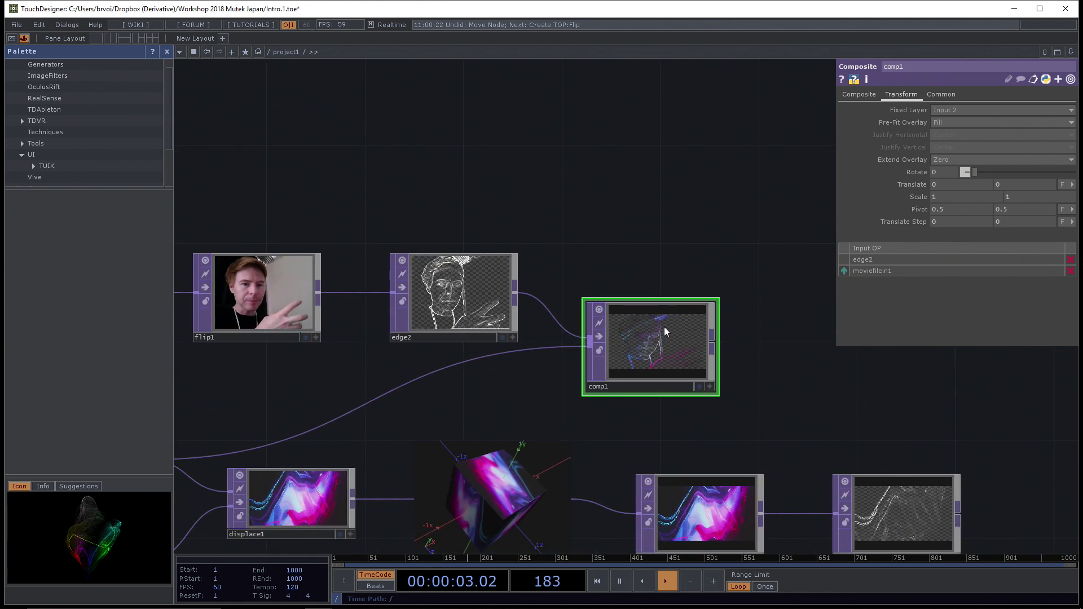
middle_click_drag(665, 332, 895, 174)
middle_click_drag(946, 114, 946, 112)
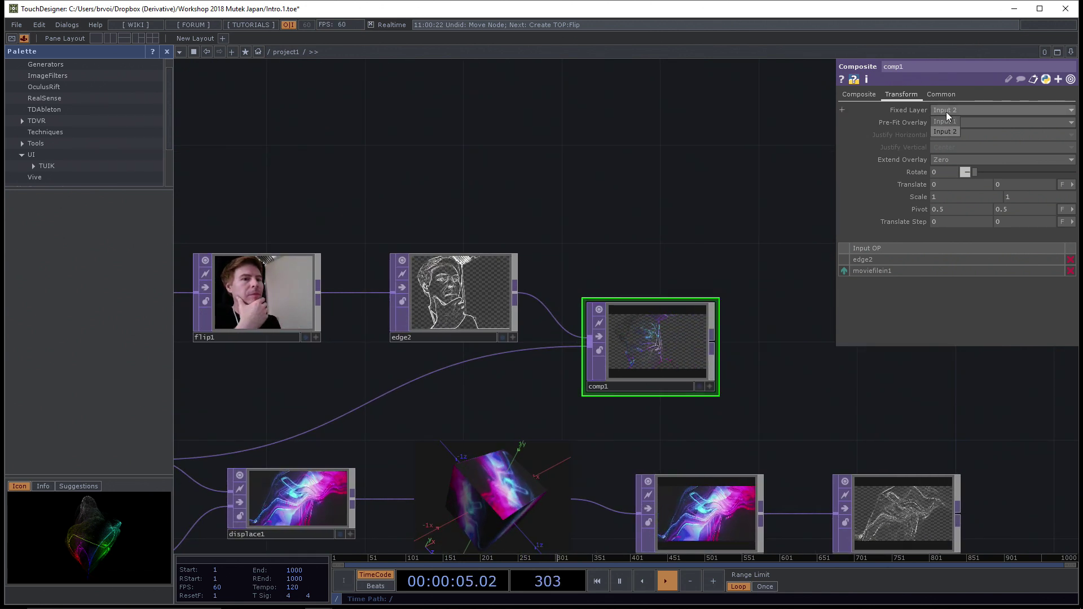
left_click(946, 111)
left_click(948, 131)
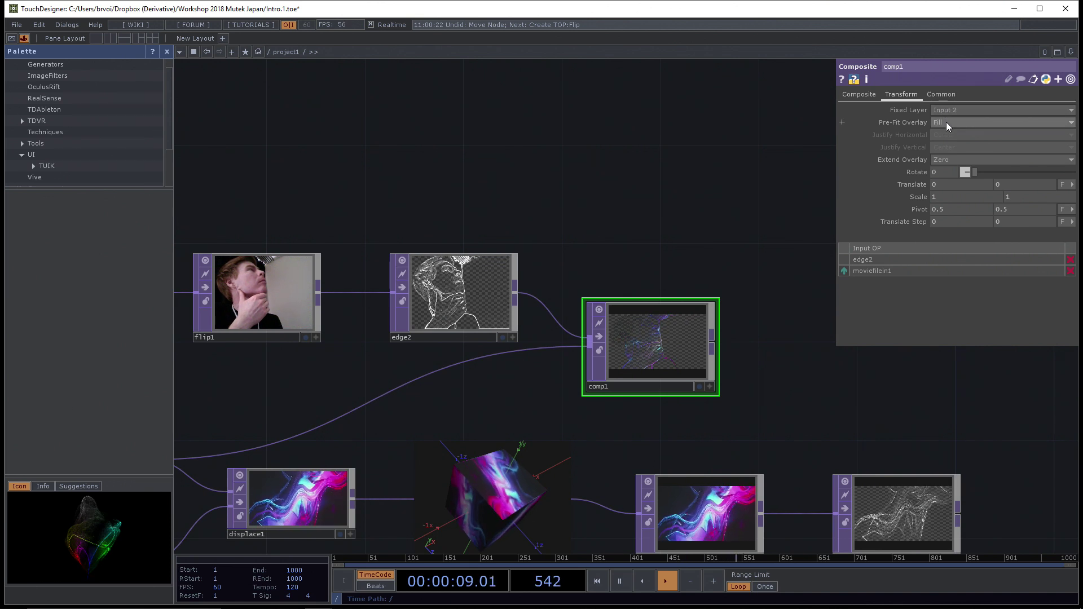
left_click(937, 123)
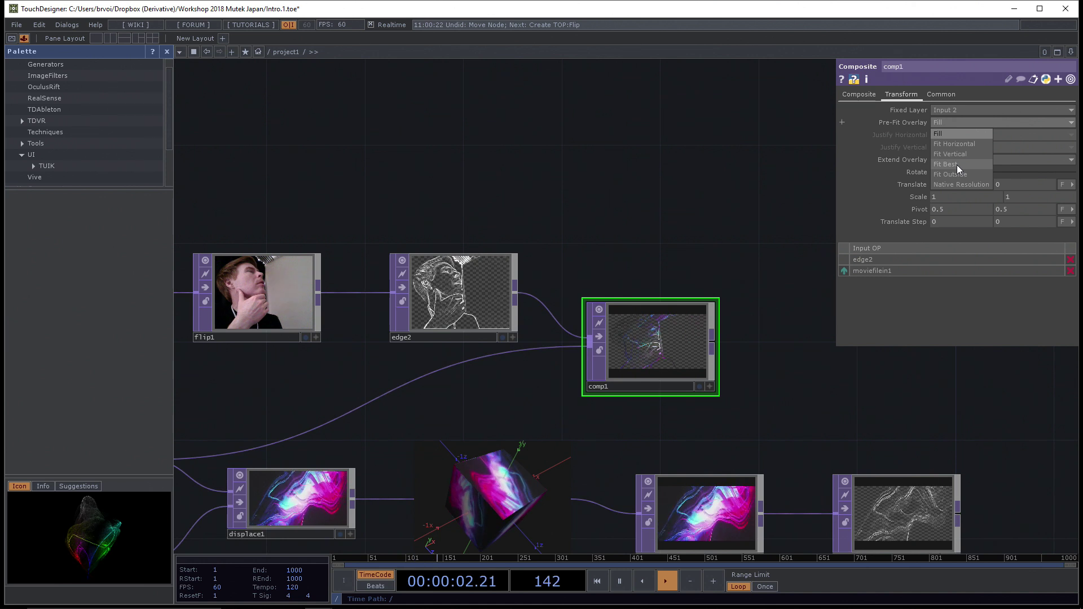
left_click(960, 123)
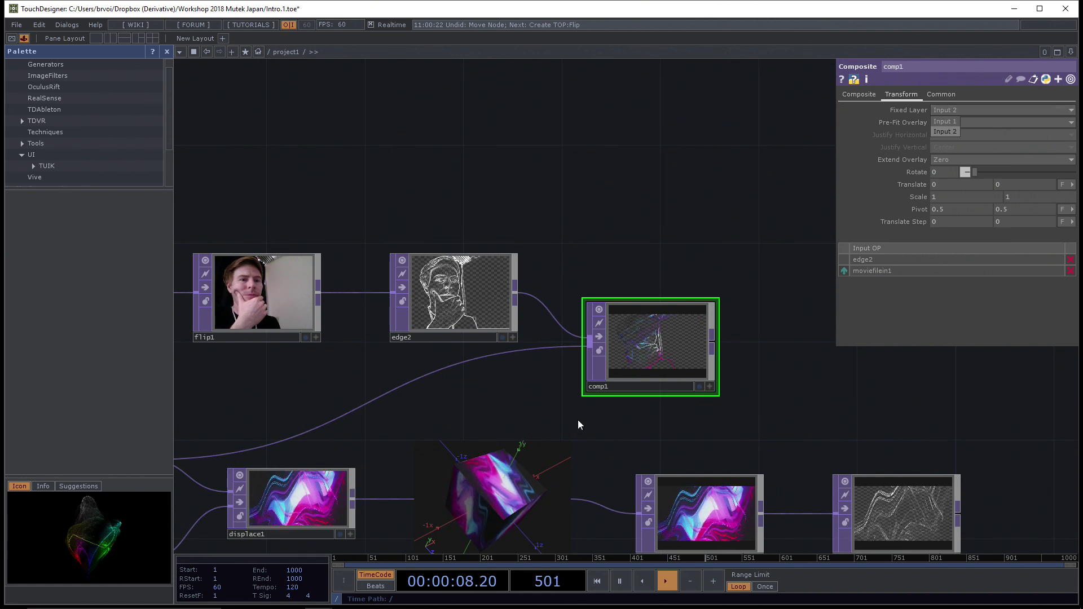
Step: Set the Pre-Fit Overlay of the comp1 Composite TOP to Fit Best
scroll(673, 245, "up", 6)
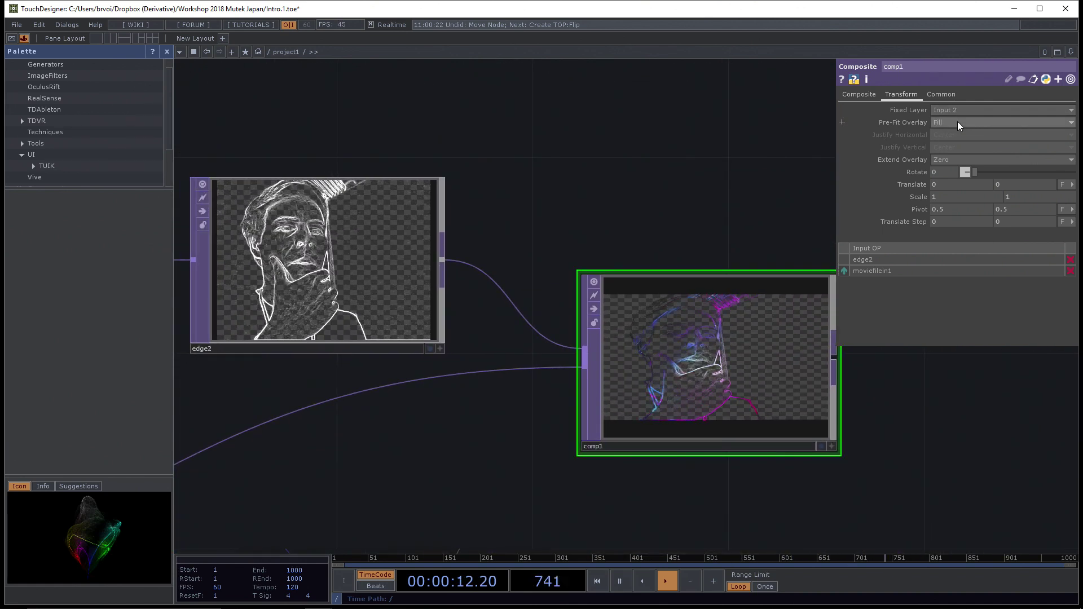
left_click(939, 121)
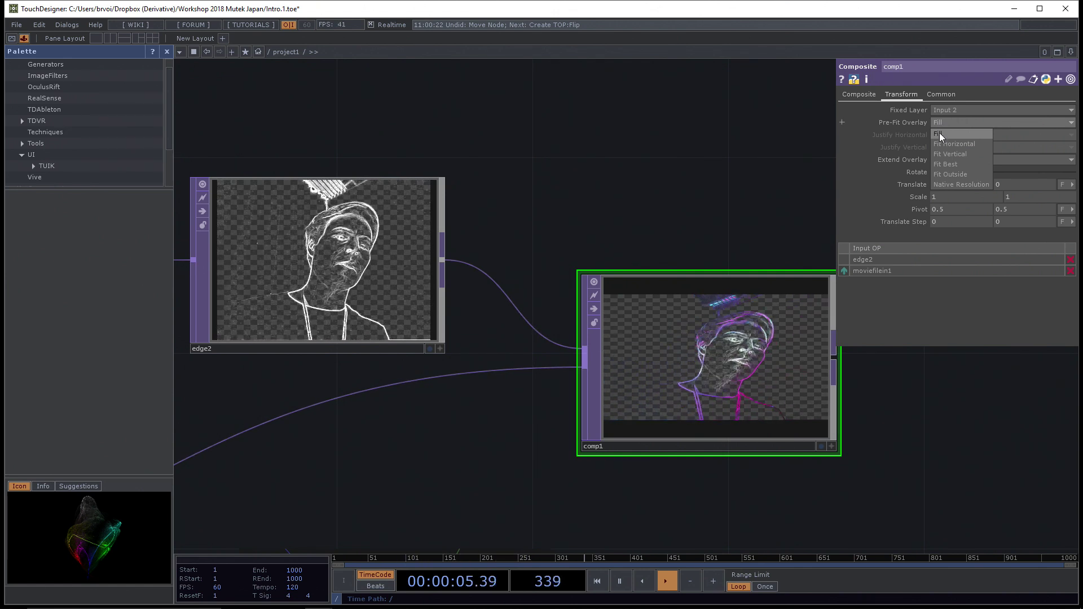
left_click(949, 164)
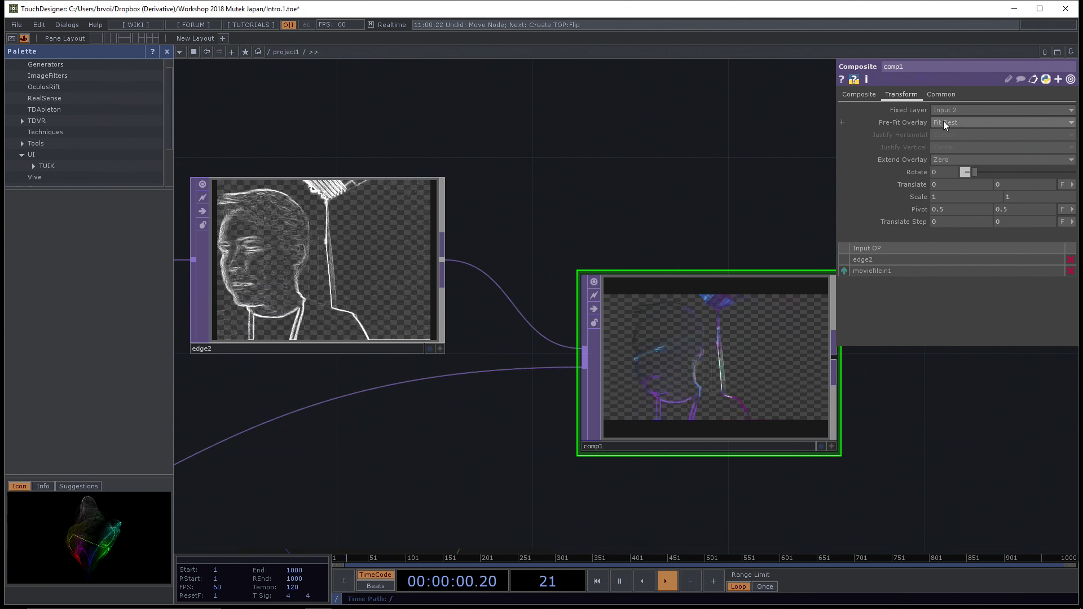
Step: Try the Darker Color blend on comp1, and settle on Burn Color as its composite operation
left_click(854, 95)
left_click(1002, 160)
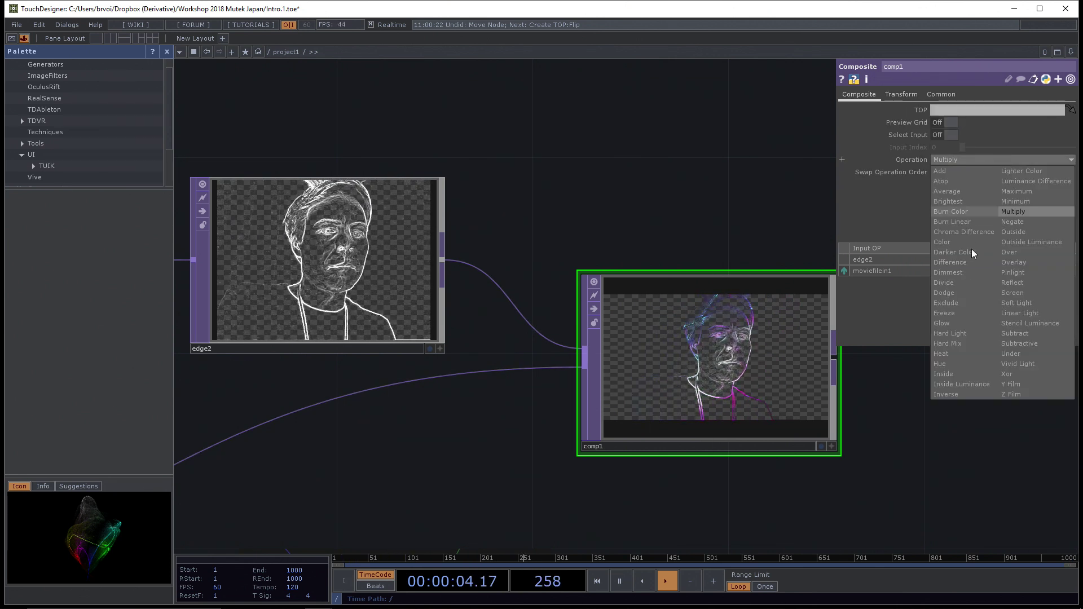
left_click(957, 251)
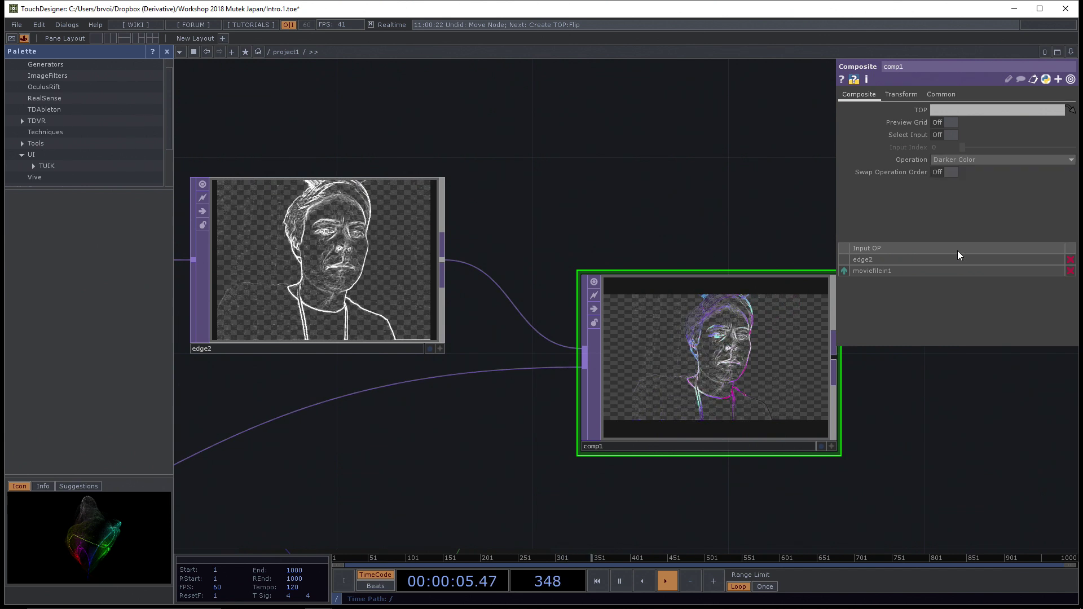
left_click(943, 162)
left_click(945, 211)
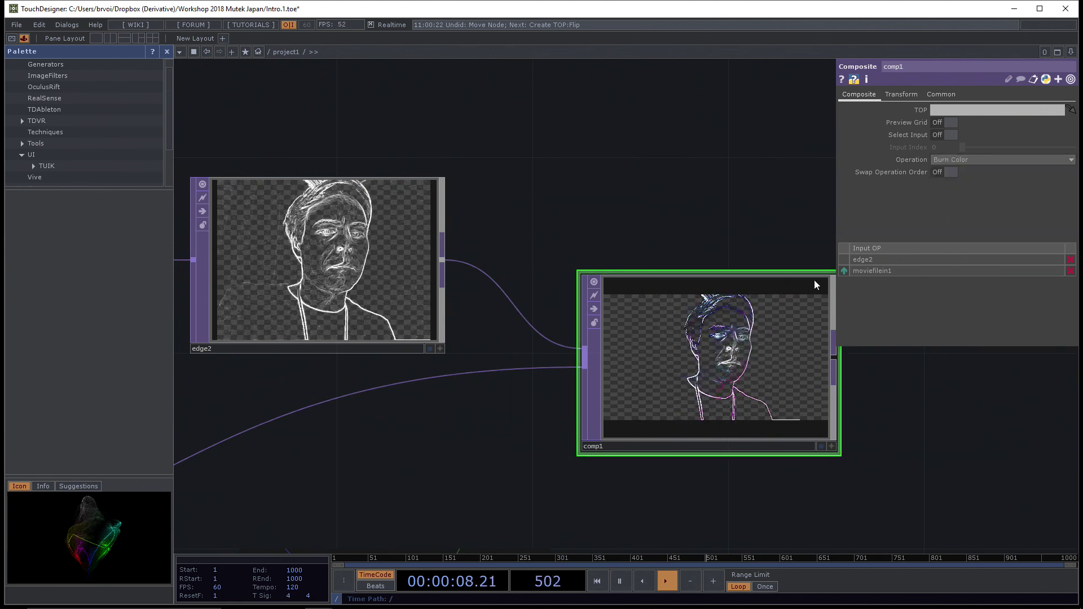
Step: Review comp1's overlay fitting and fixed layer options, and switch its Pre-Fit Overlay to Native Resolution
left_click(908, 96)
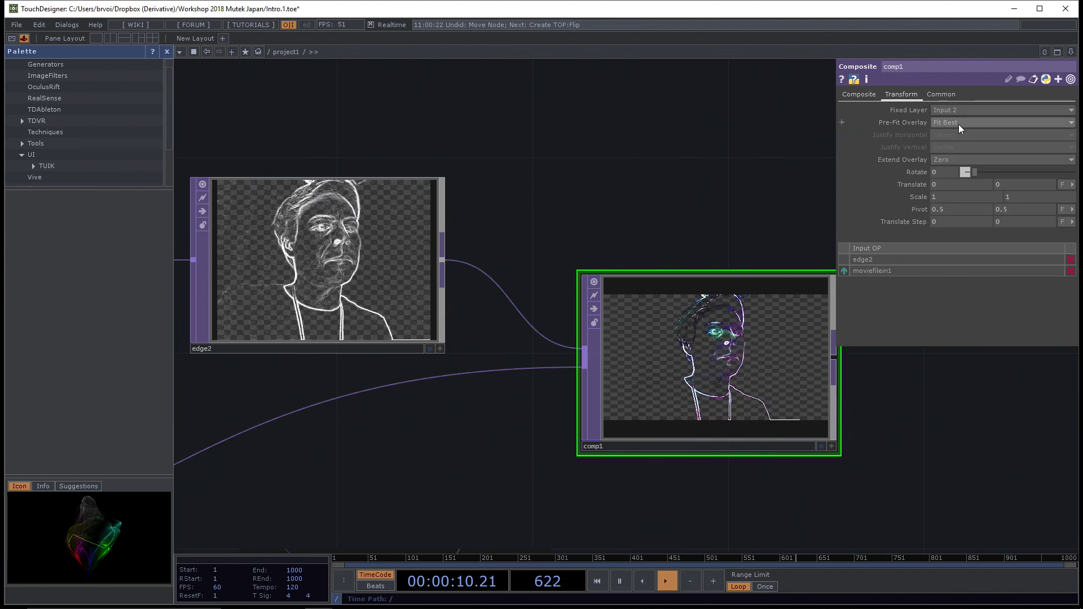
left_click(959, 123)
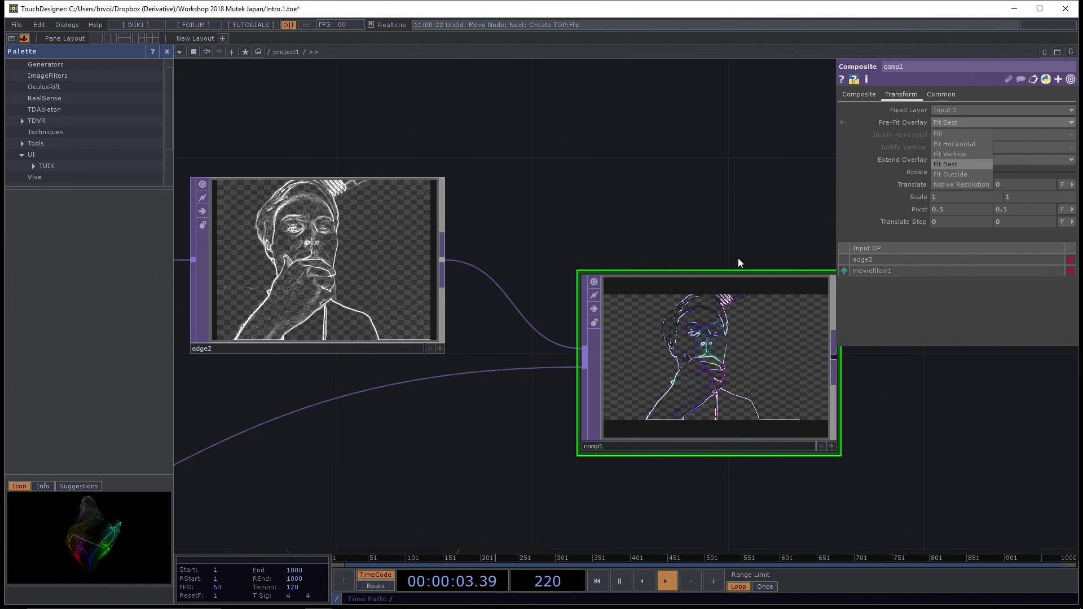
left_click(945, 123)
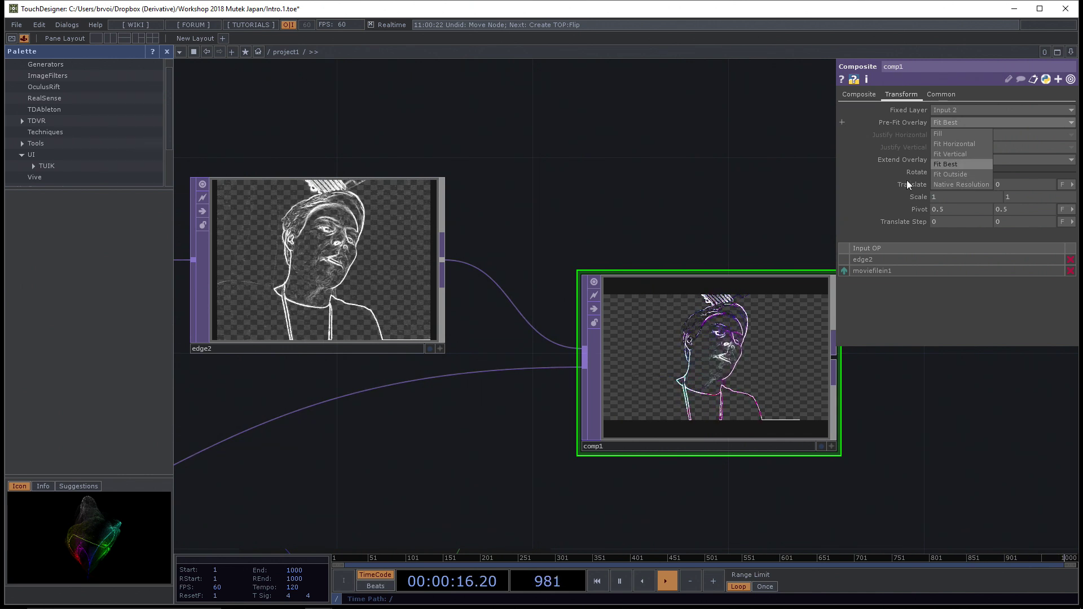
left_click(960, 164)
left_click(951, 112)
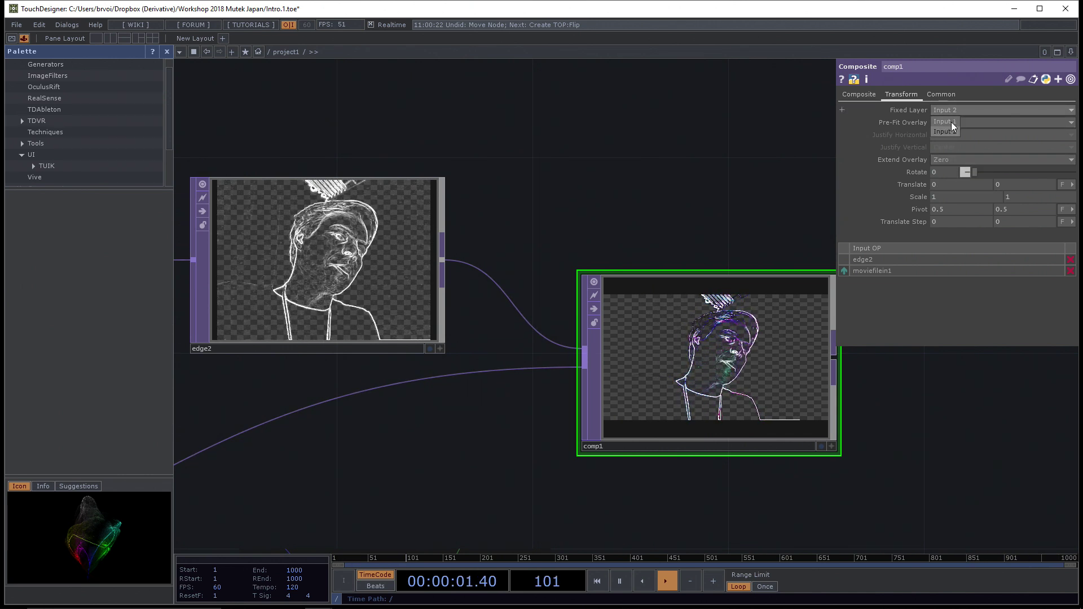
left_click(968, 122)
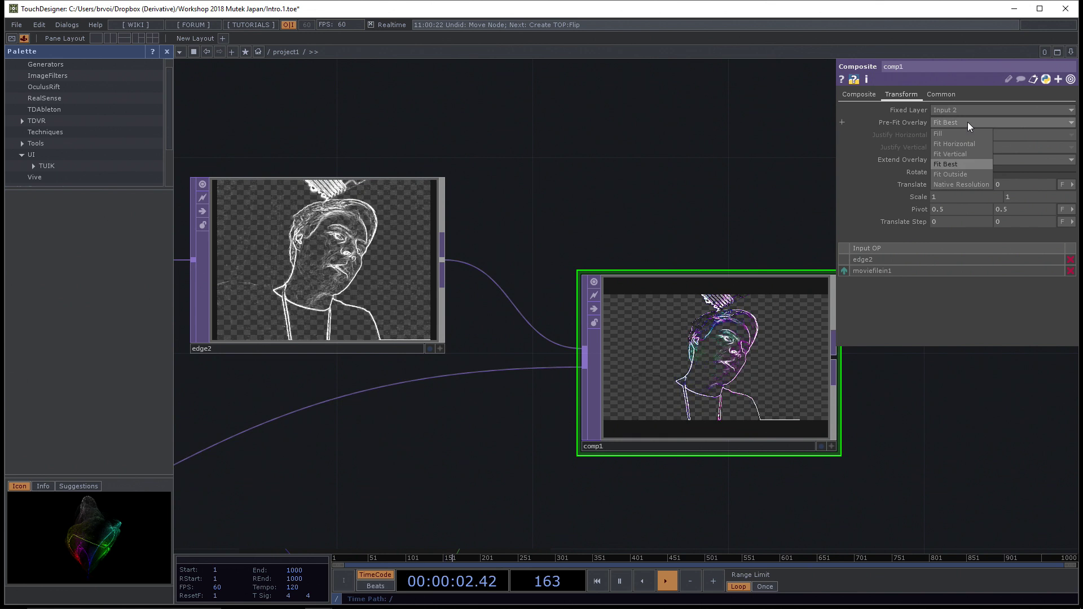
left_click(973, 185)
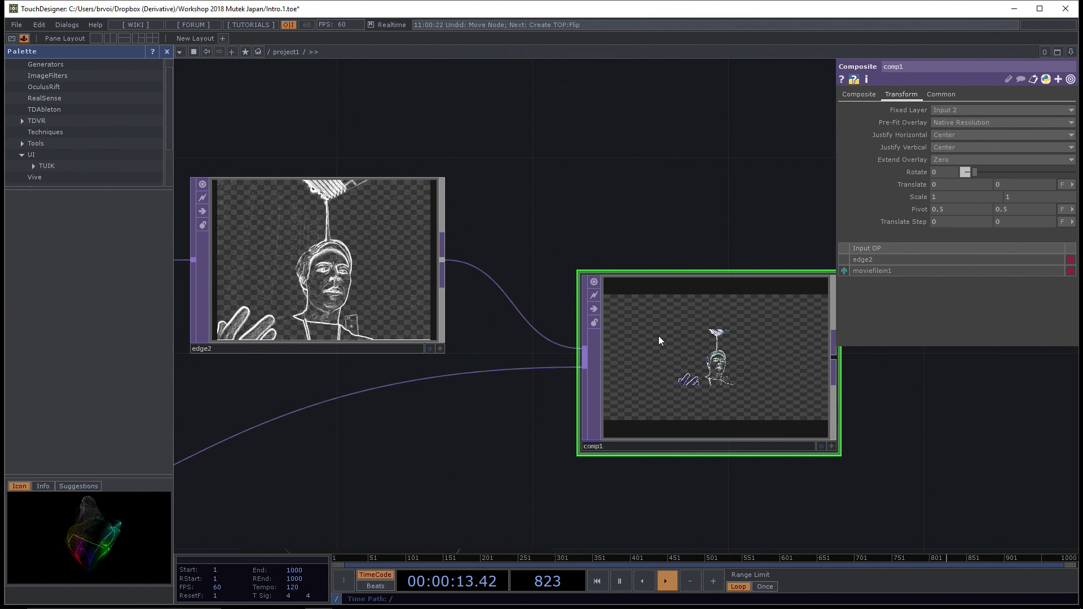
Step: Turn on Comp Over Input for the edge2 Edge TOP
left_click(357, 245)
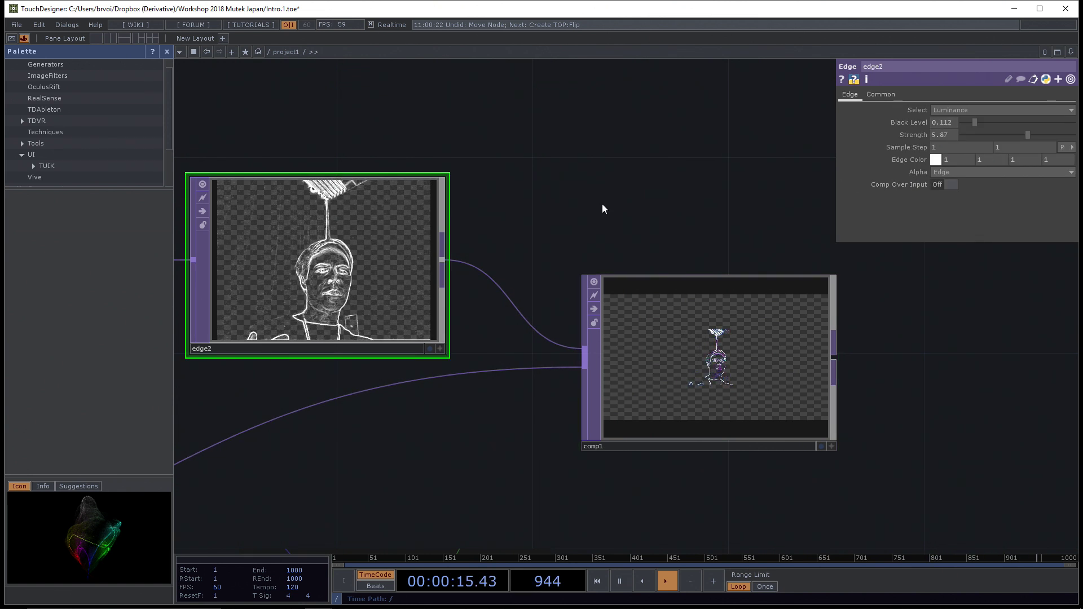
left_click(950, 185)
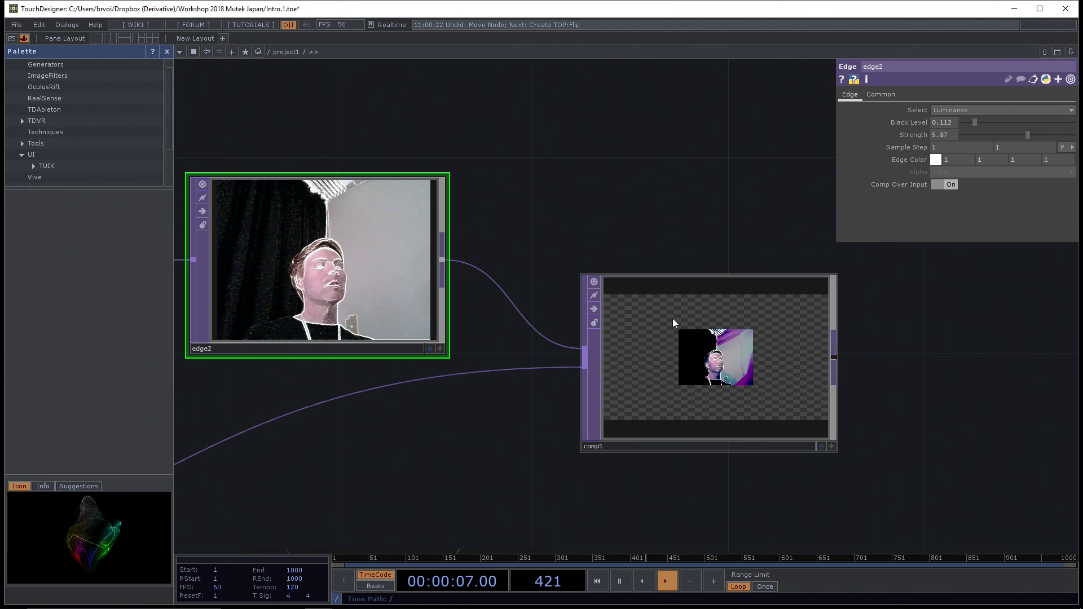
Step: Set comp1's Pre-Fit Overlay back to Fit Best
left_click(719, 321)
left_click(956, 124)
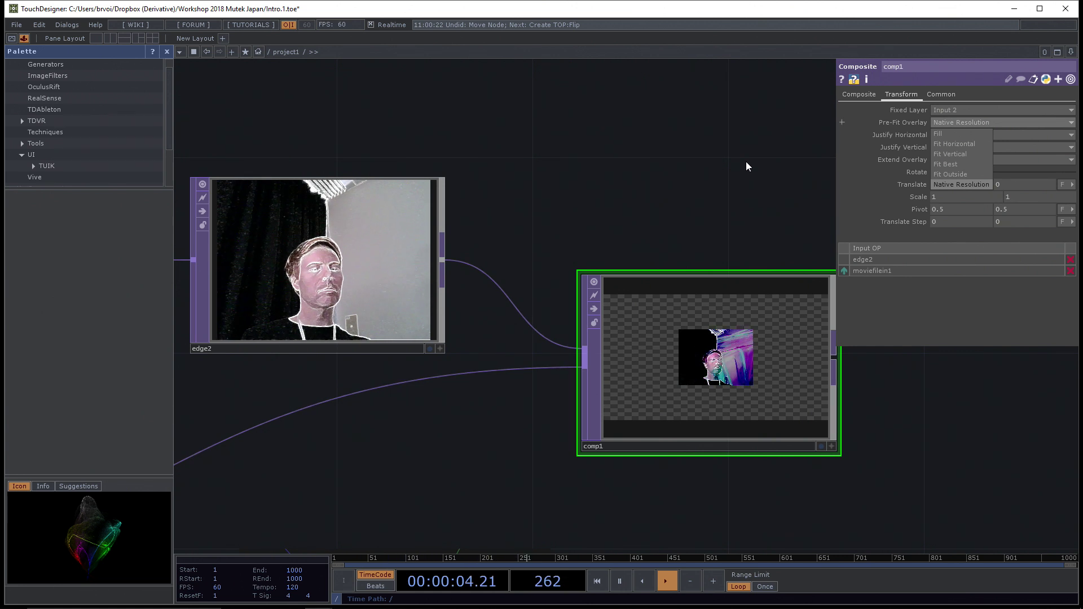
left_click(955, 163)
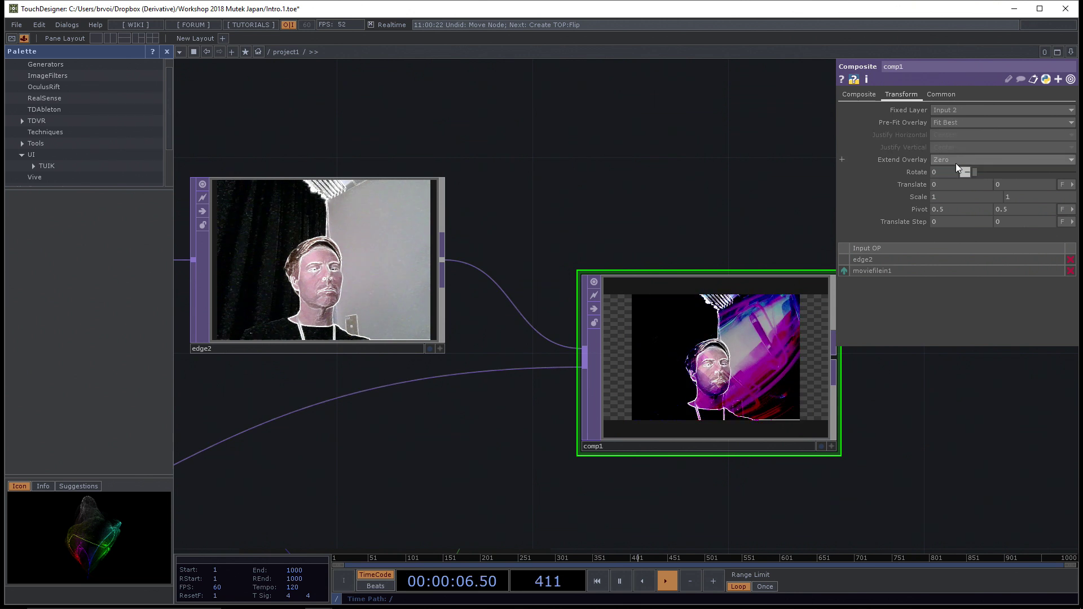
Step: Compare Native Resolution against Fit Best as comp1's Pre-Fit Overlay, ending on Fit Best
left_click(946, 121)
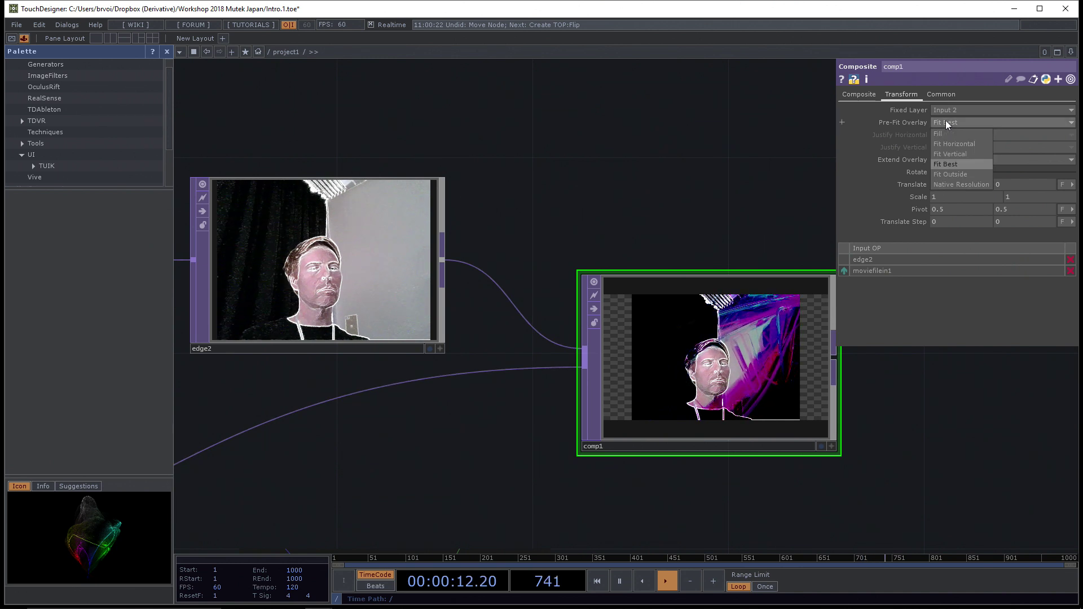
left_click(944, 183)
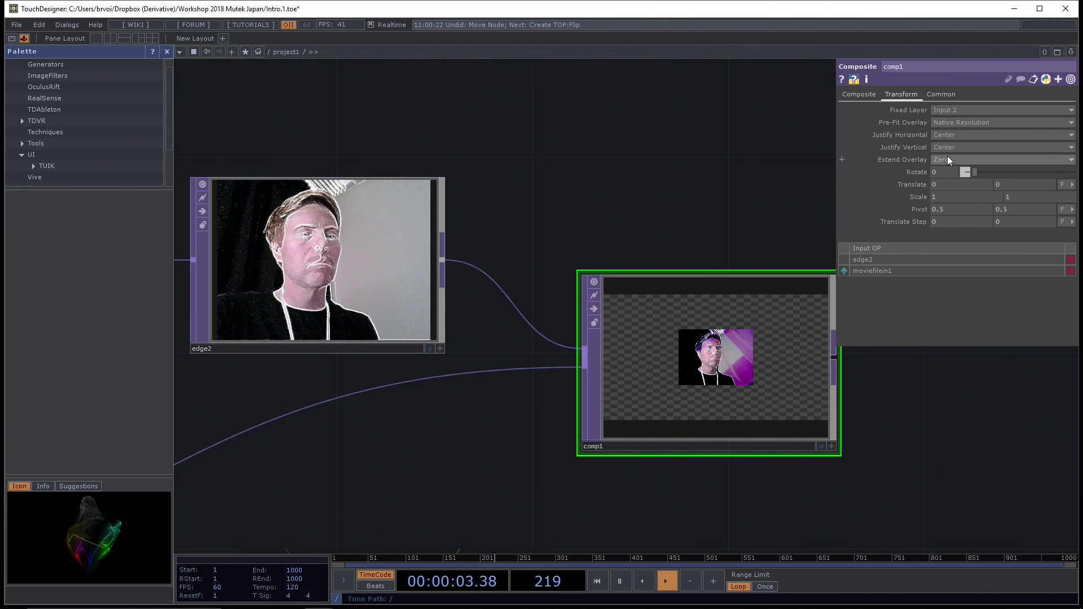
left_click(946, 122)
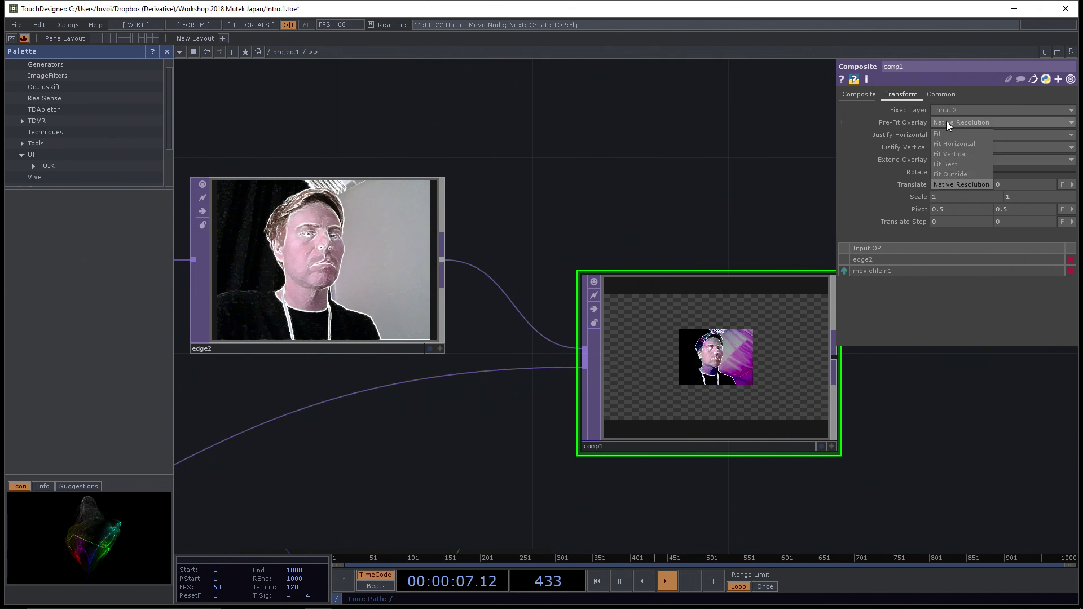
left_click(951, 164)
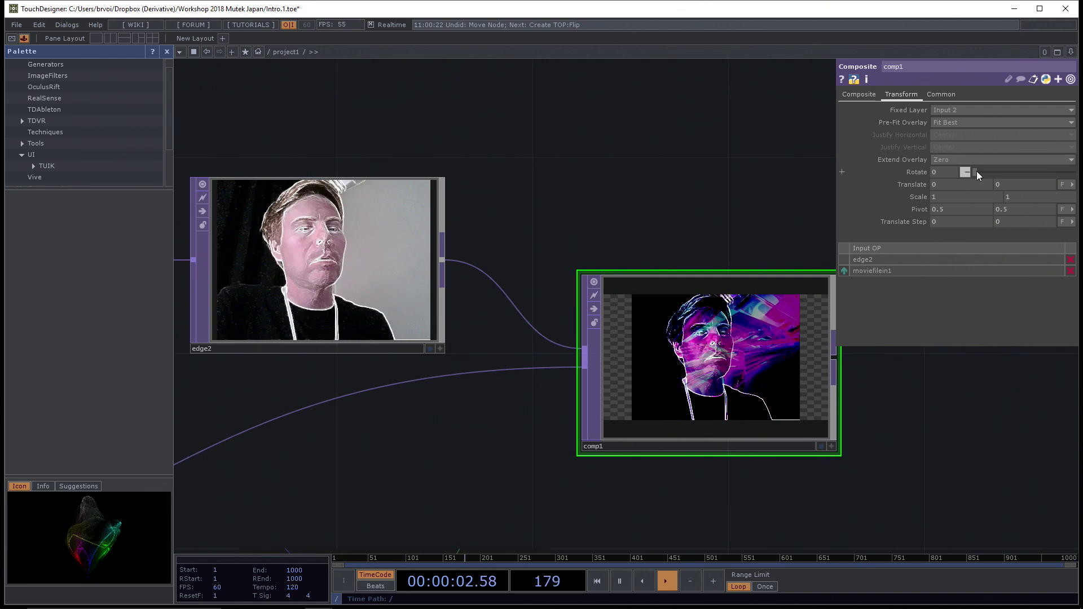
Step: Try rotating comp1's overlay, return Rotate to 0, and expand the Scale parameter to its separate x and y values
left_click_drag(973, 173, 889, 169)
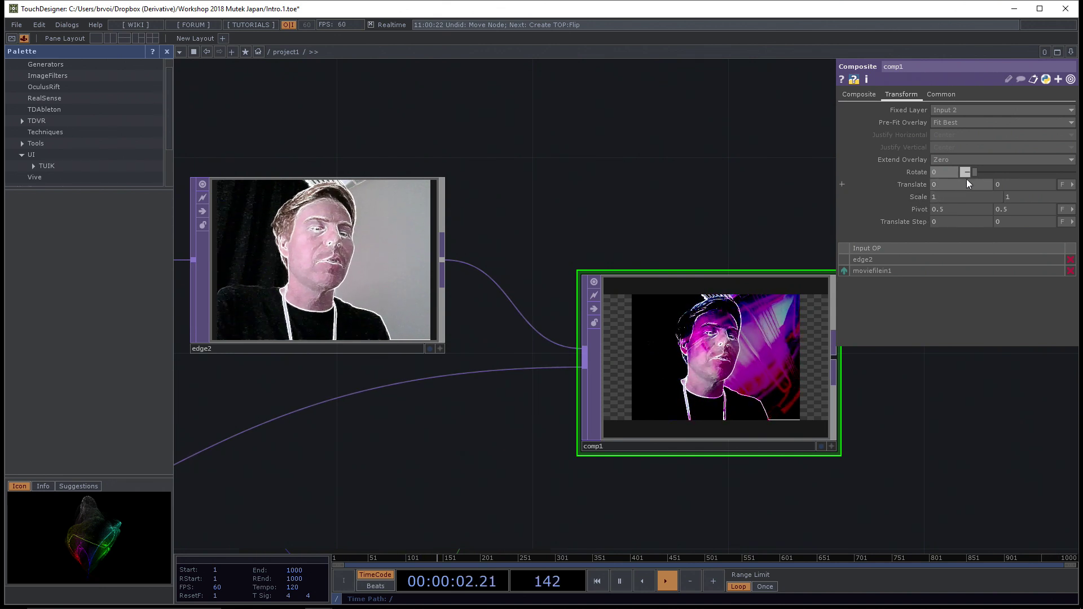
left_click_drag(1026, 174, 952, 181)
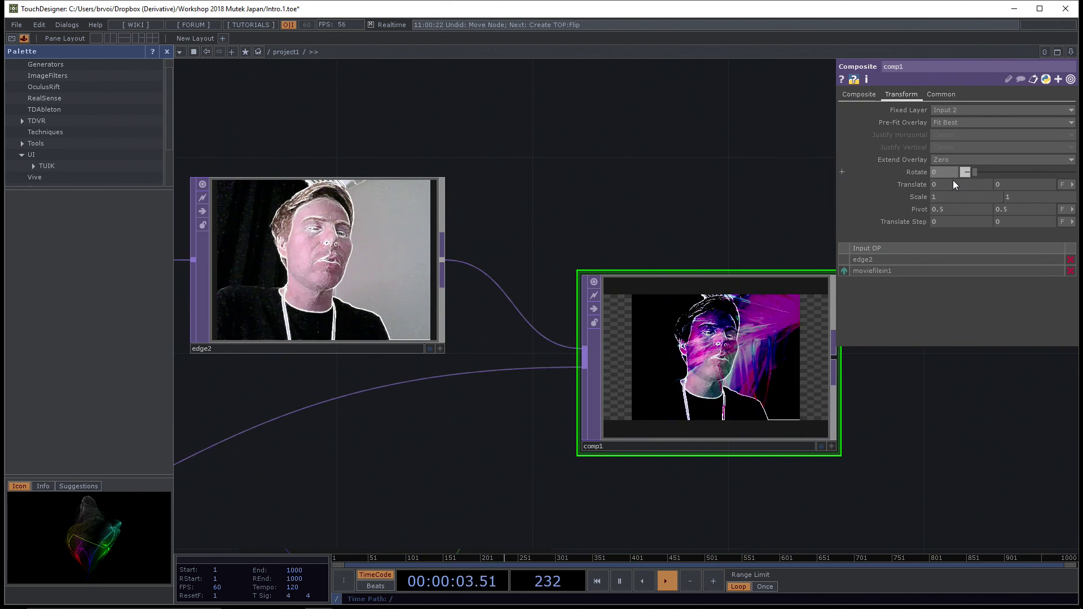
left_click(919, 198)
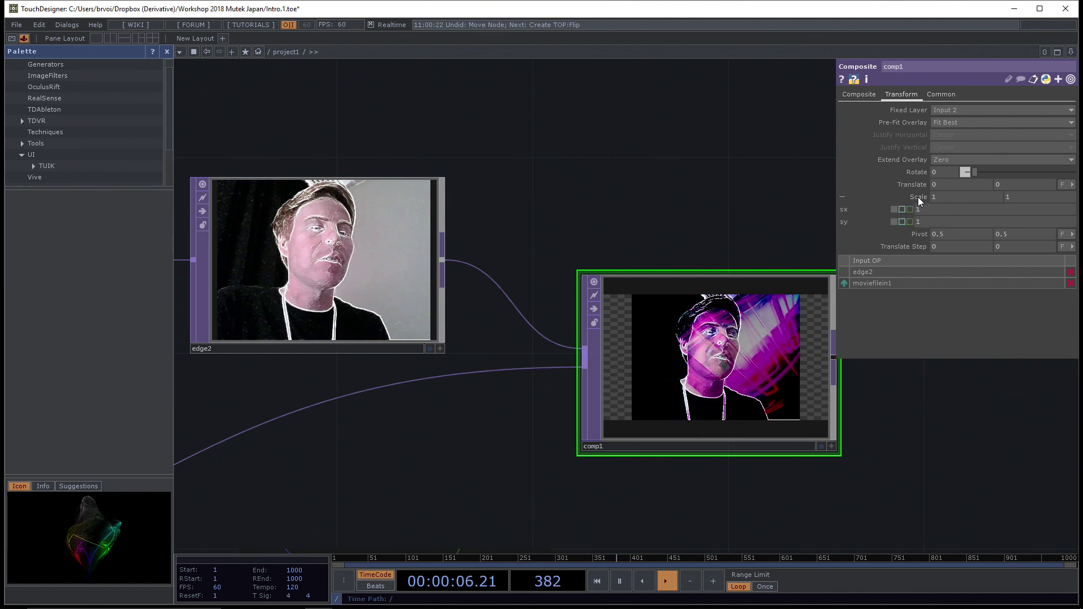
middle_click_drag(919, 197, 916, 181)
Step: Try the Hold, Zero, Repeat and Mirror modes for comp1's Extend Overlay
middle_click_drag(943, 185, 920, 176)
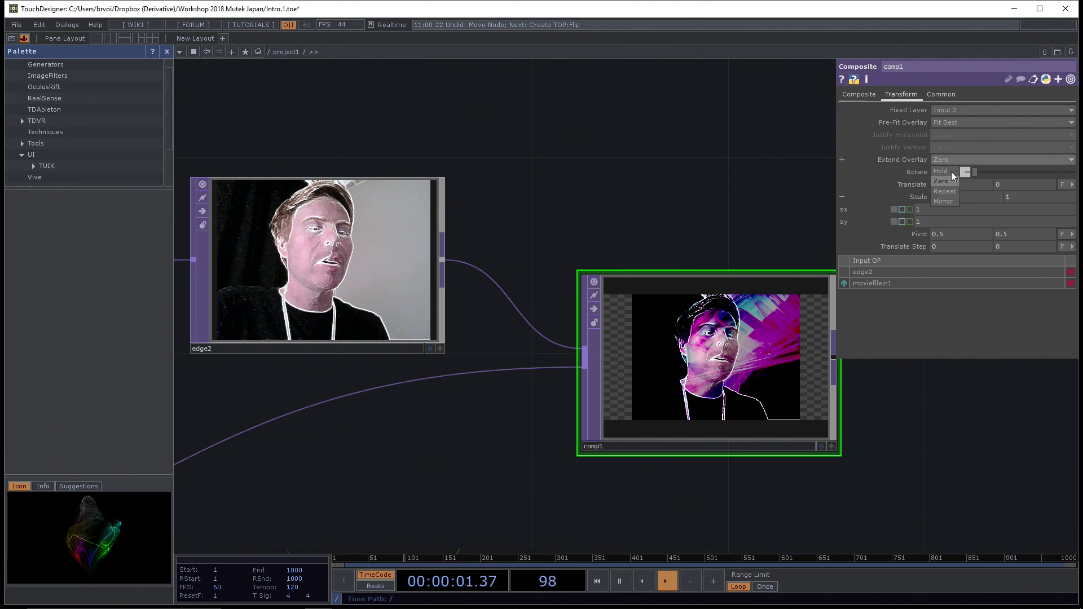
left_click(943, 171)
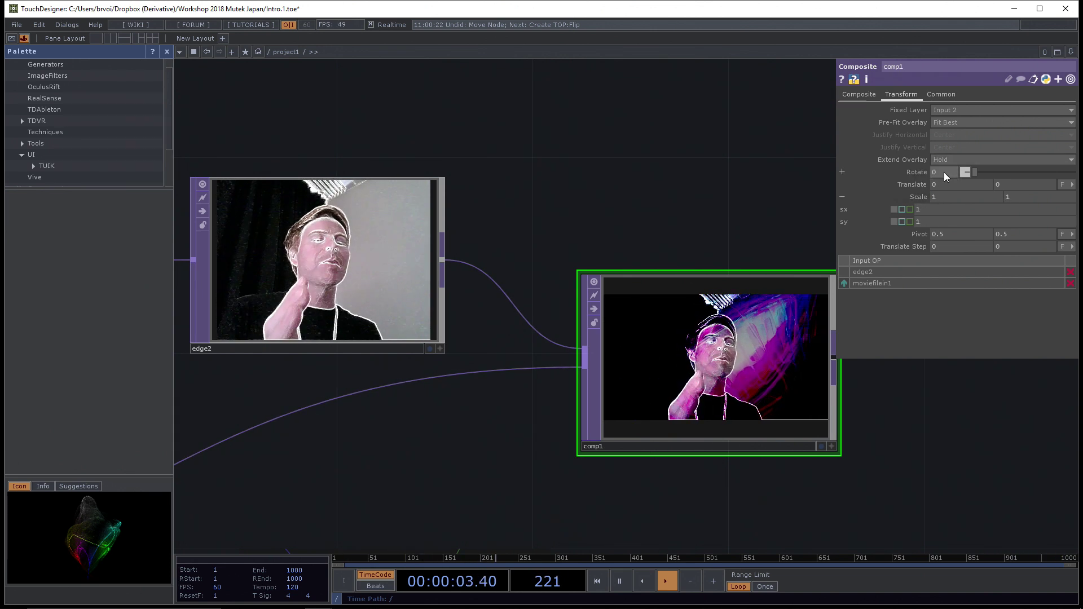
left_click(946, 161)
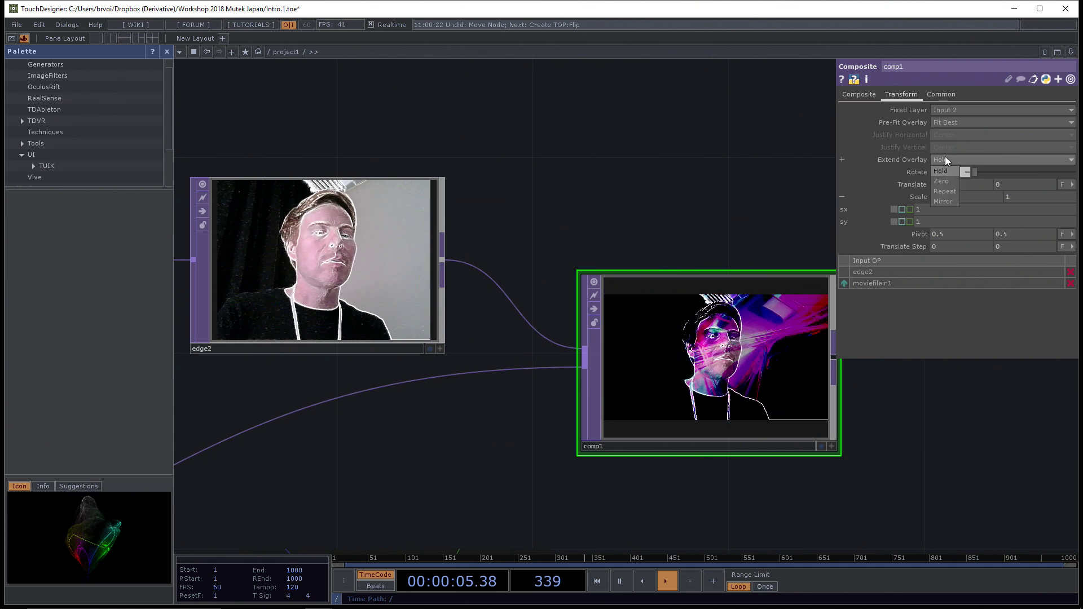
left_click(946, 182)
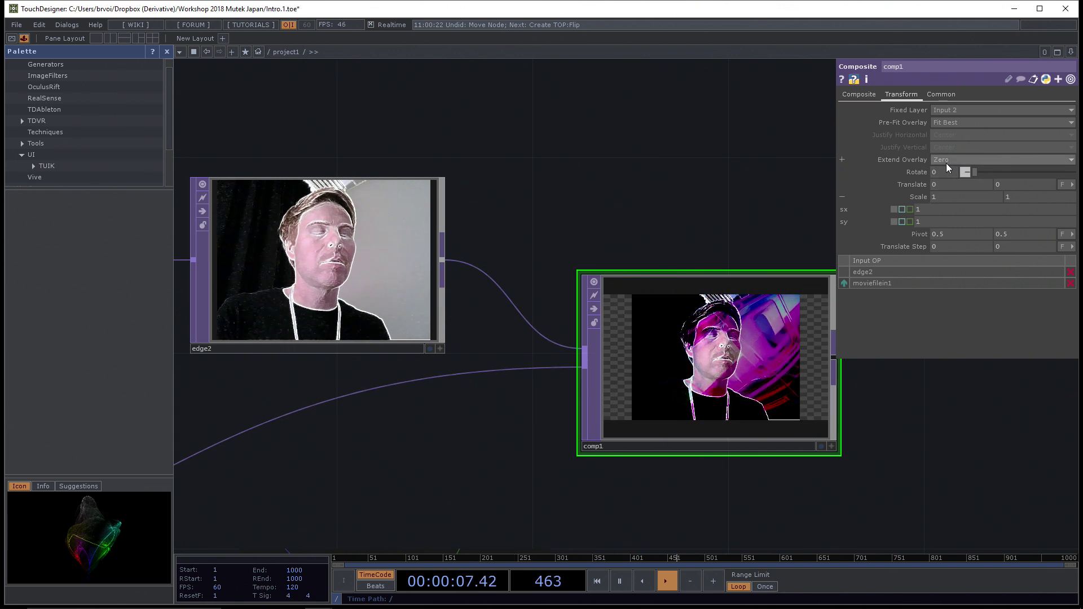
left_click(945, 164)
left_click(946, 191)
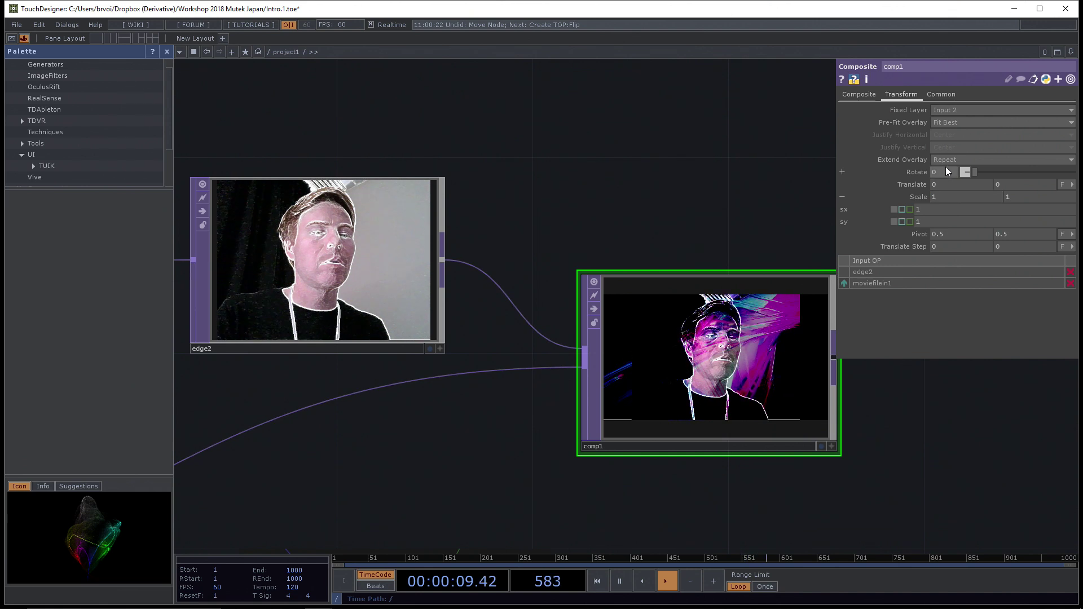
left_click(946, 161)
left_click(941, 199)
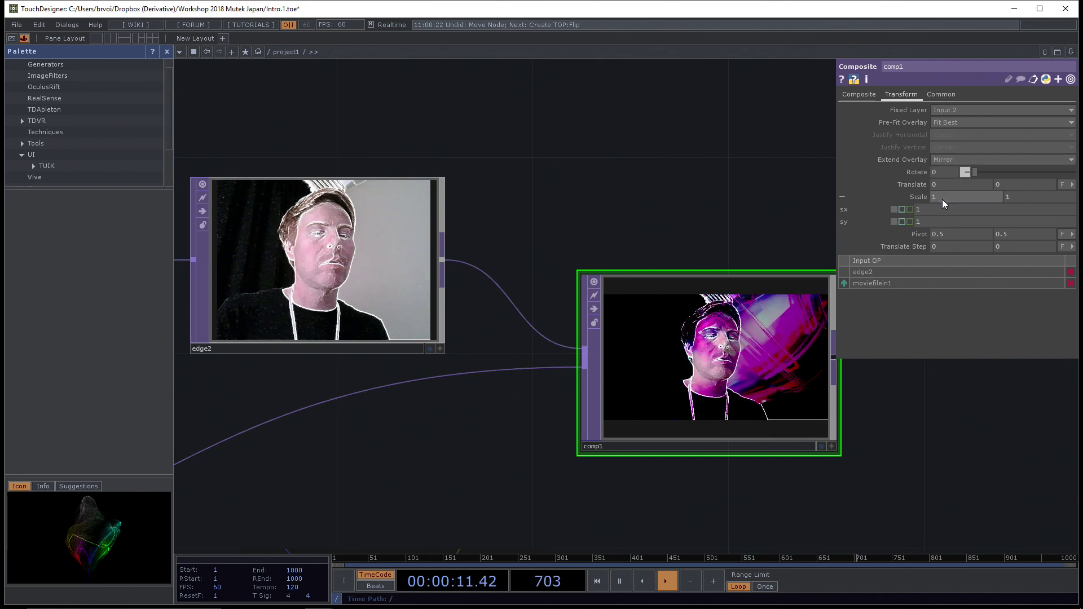
Step: Compare the Hold and Zero modes of comp1's Extend Overlay, and leave it set to Zero
left_click(939, 158)
left_click(940, 169)
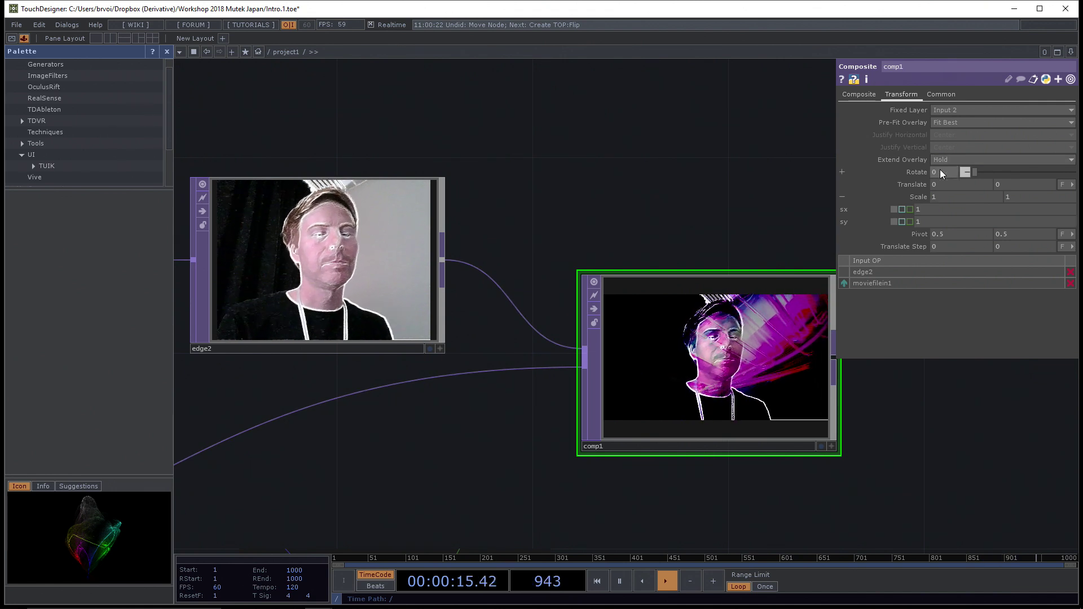
left_click(947, 162)
left_click(949, 160)
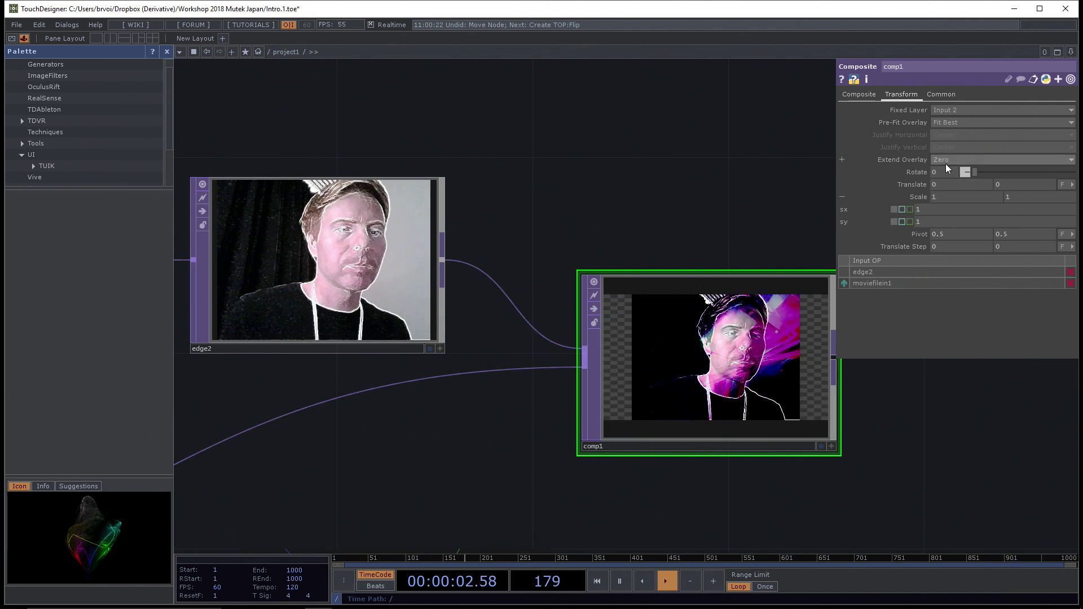
left_click(945, 160)
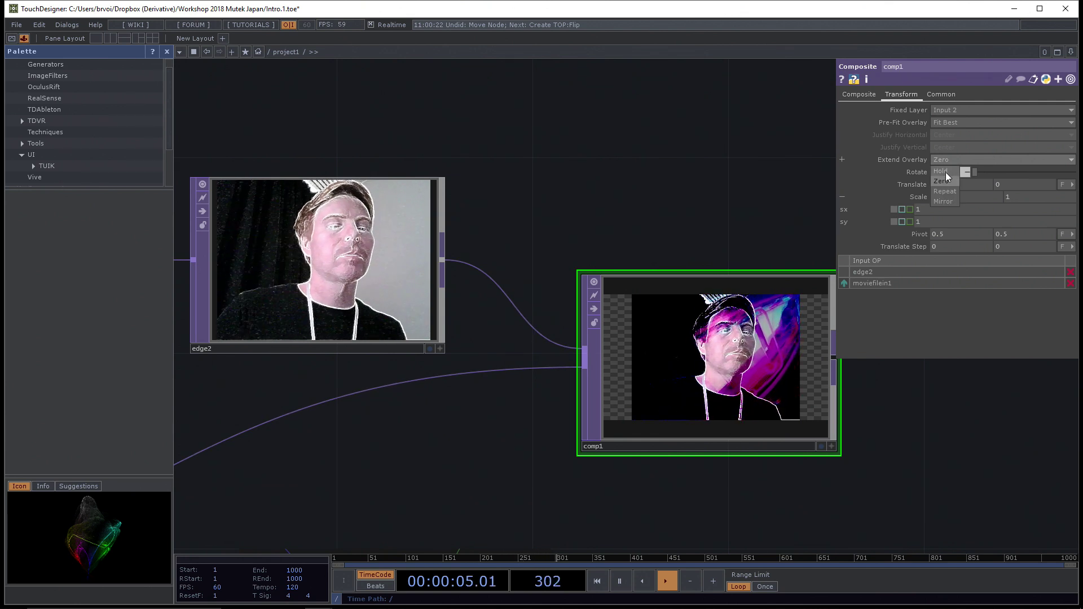
left_click(945, 170)
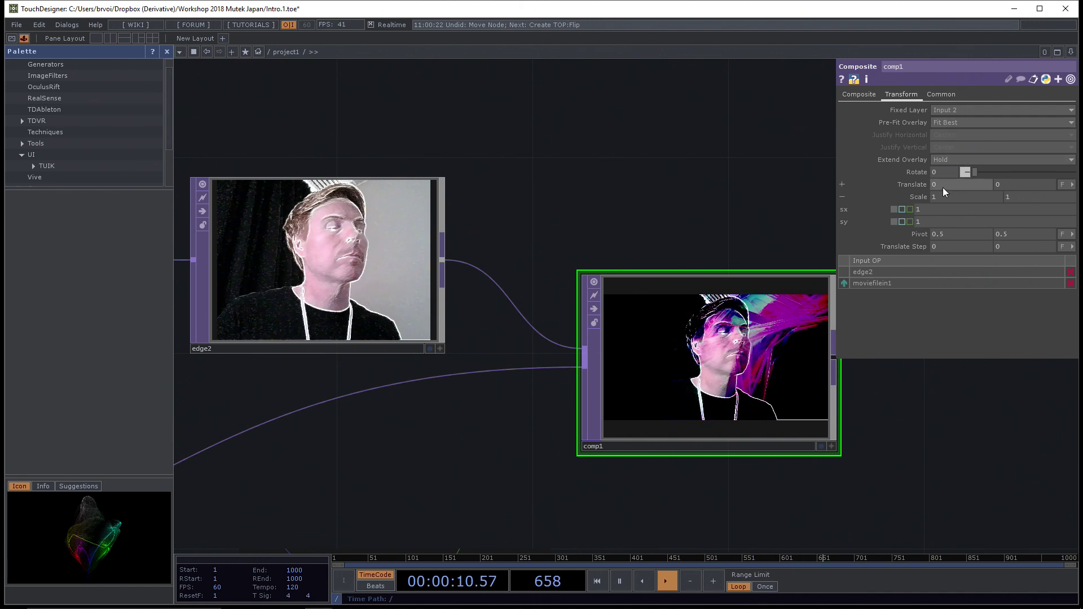
left_click(942, 159)
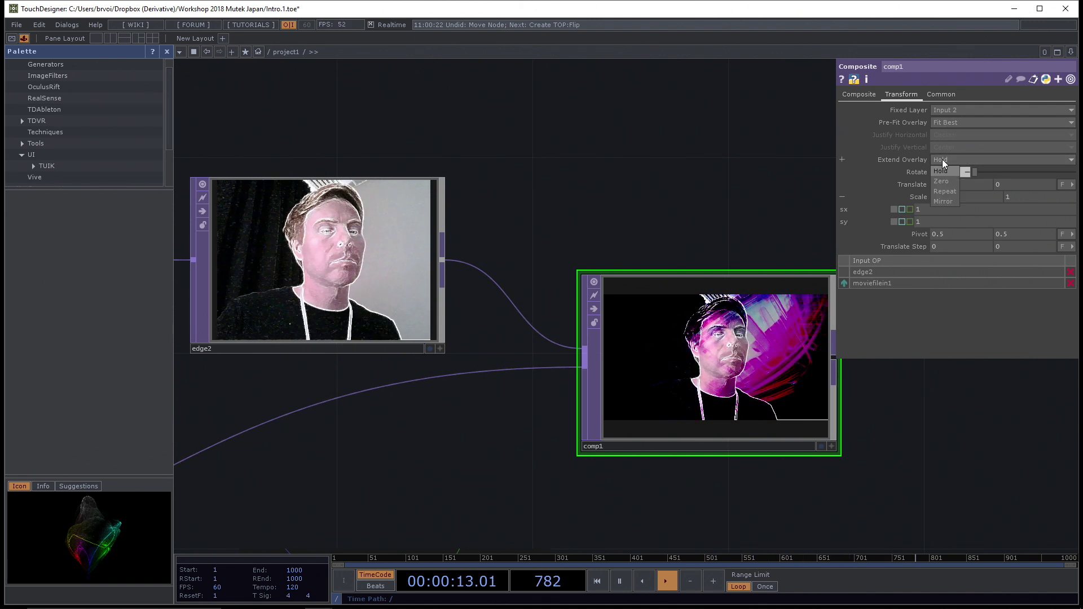
left_click(942, 181)
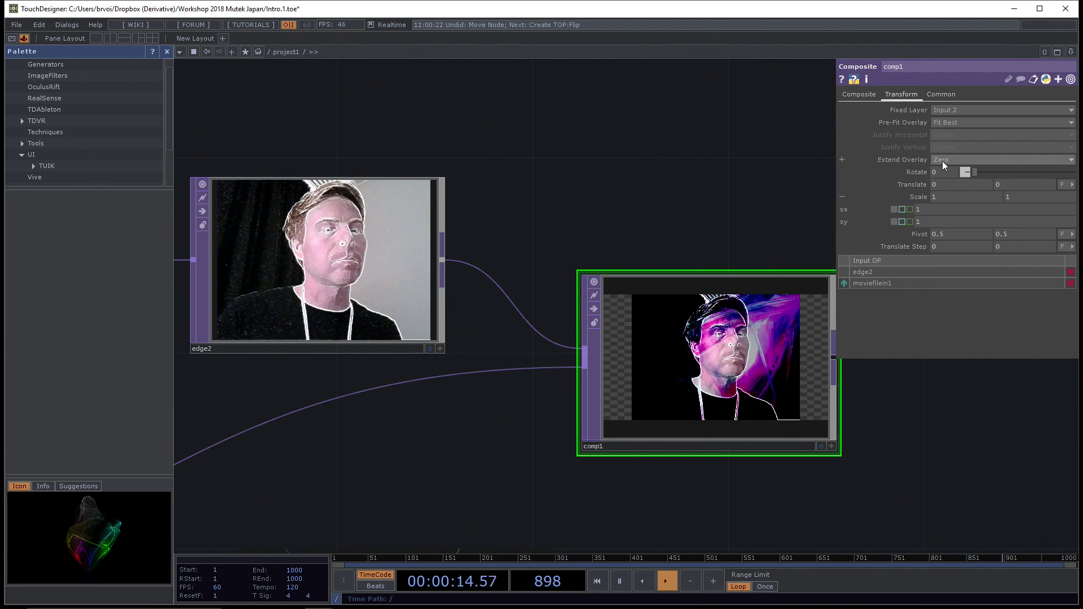
Step: Compare Fill against Fit Best as comp1's Pre-Fit Overlay, ending on Fit Best
left_click(946, 121)
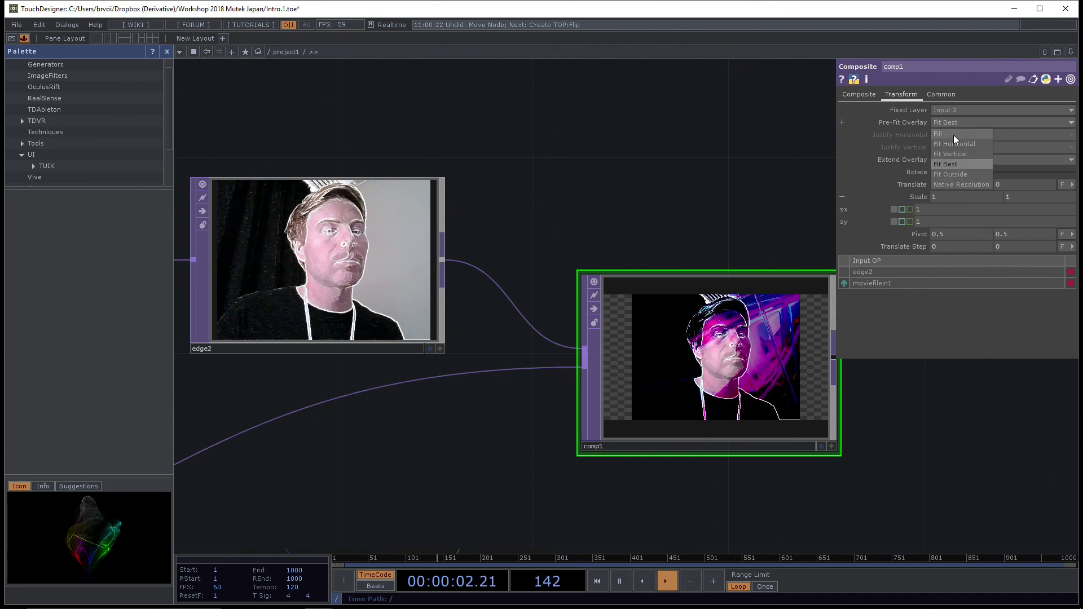
left_click(953, 134)
left_click(959, 121)
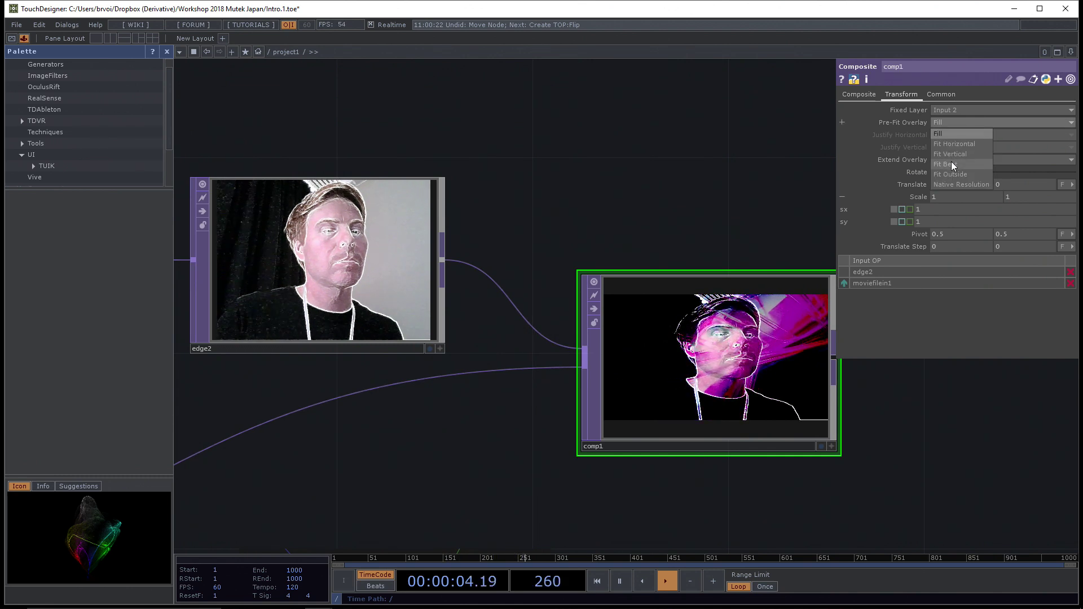
left_click(951, 163)
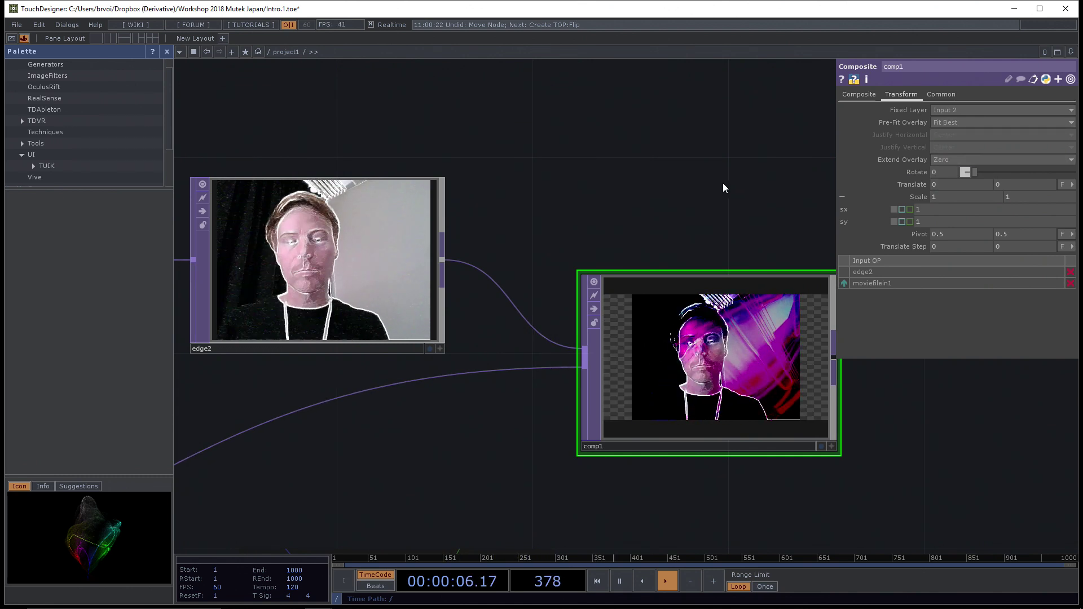
Step: Set comp1's Extend Overlay to Hold
scroll(724, 188, "down", 2)
left_click(960, 160)
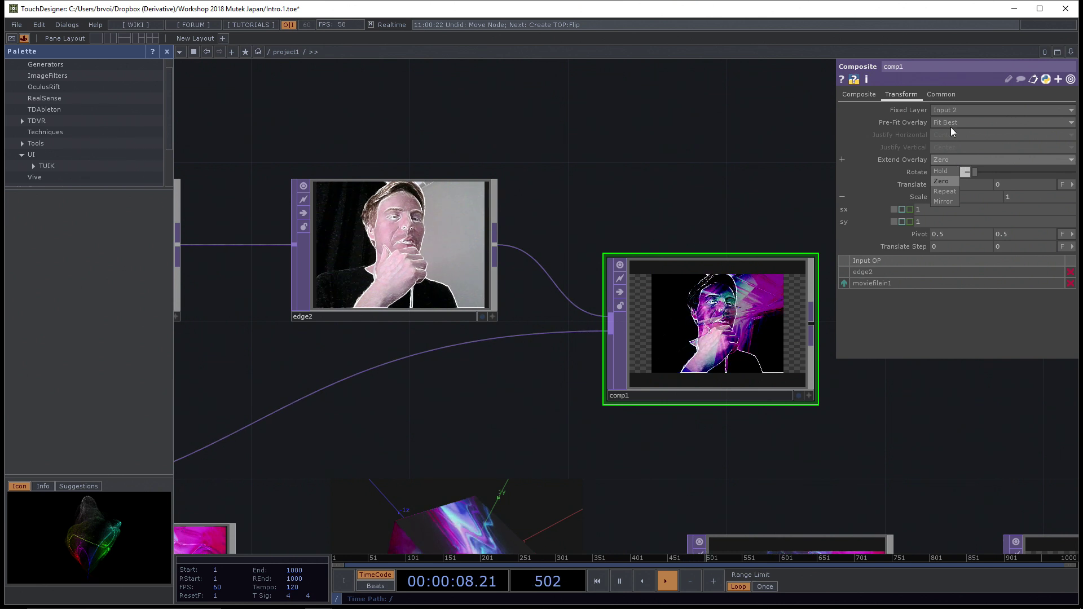
left_click(943, 171)
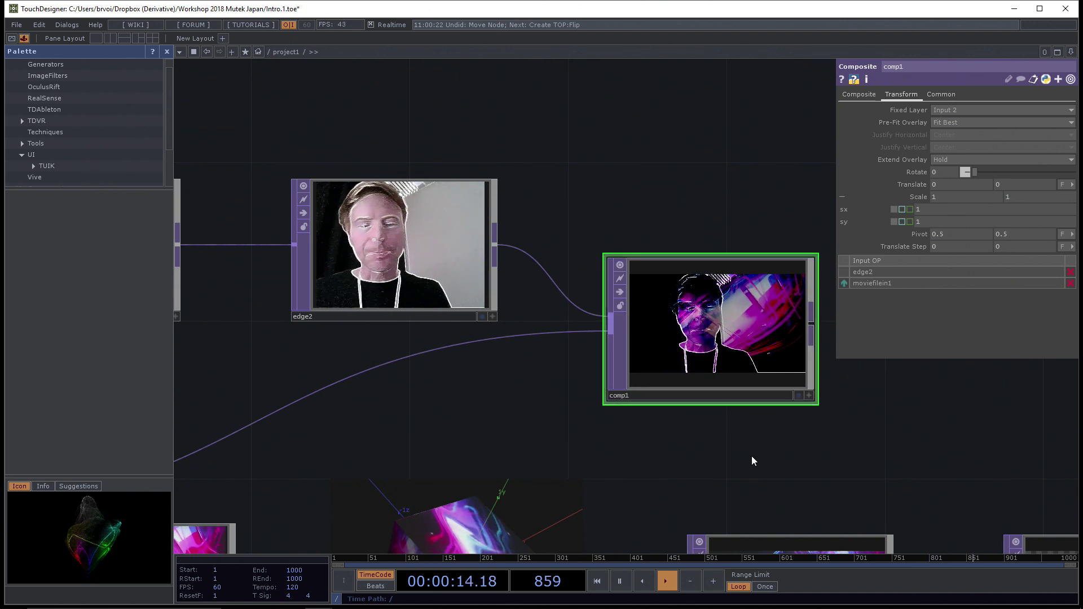
Step: Bring the whole network into view and close the Palette to give the network more room
left_click_drag(751, 455, 723, 411)
scroll(711, 414, "down", 2)
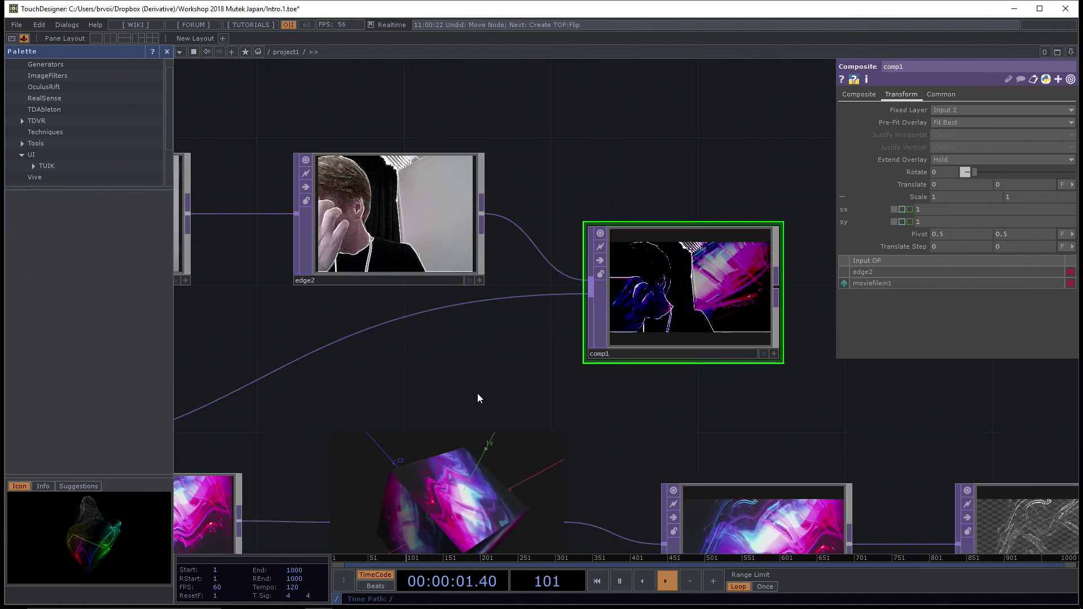
scroll(564, 415, "down", 2)
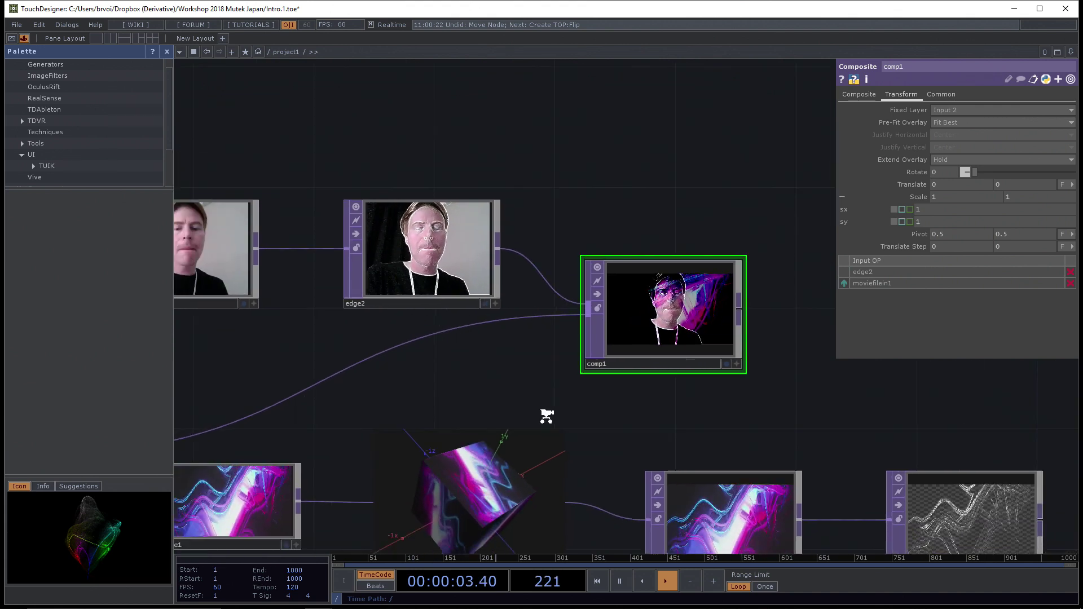
scroll(587, 415, "down", 2)
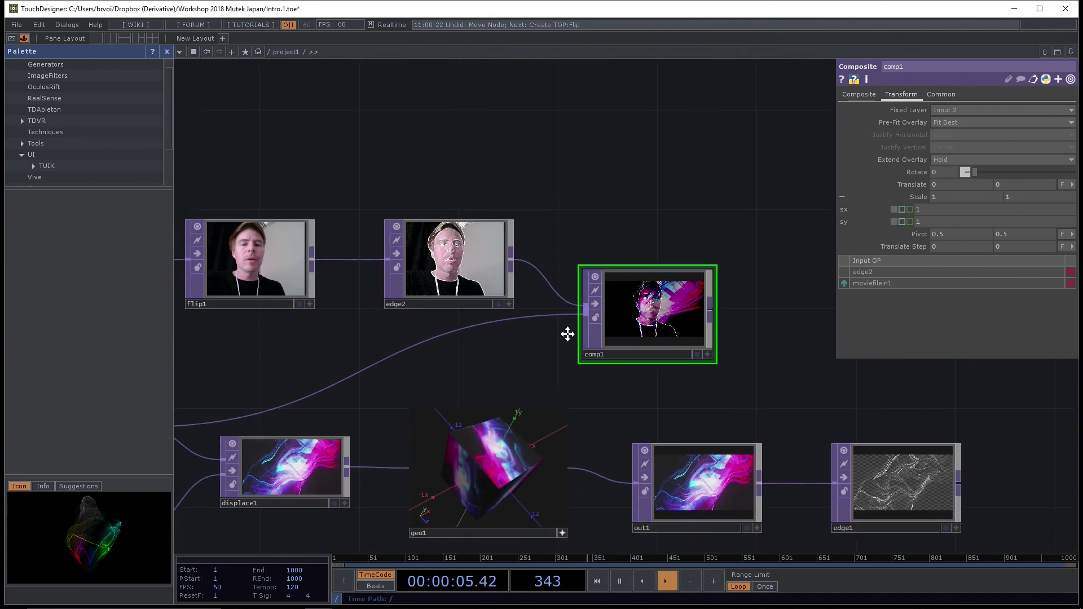
scroll(567, 334, "down", 5)
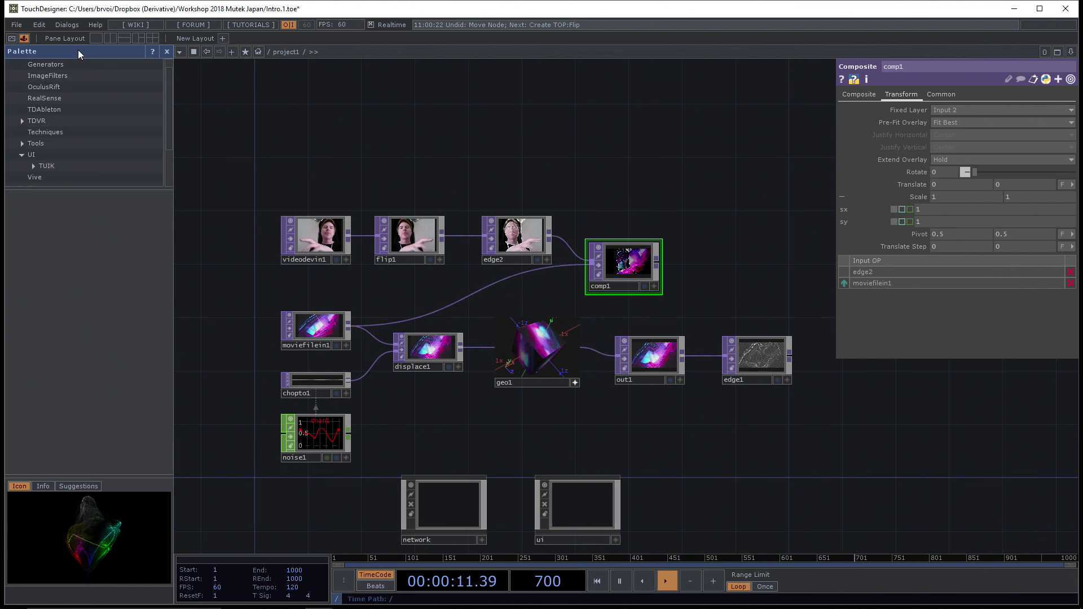
left_click(166, 51)
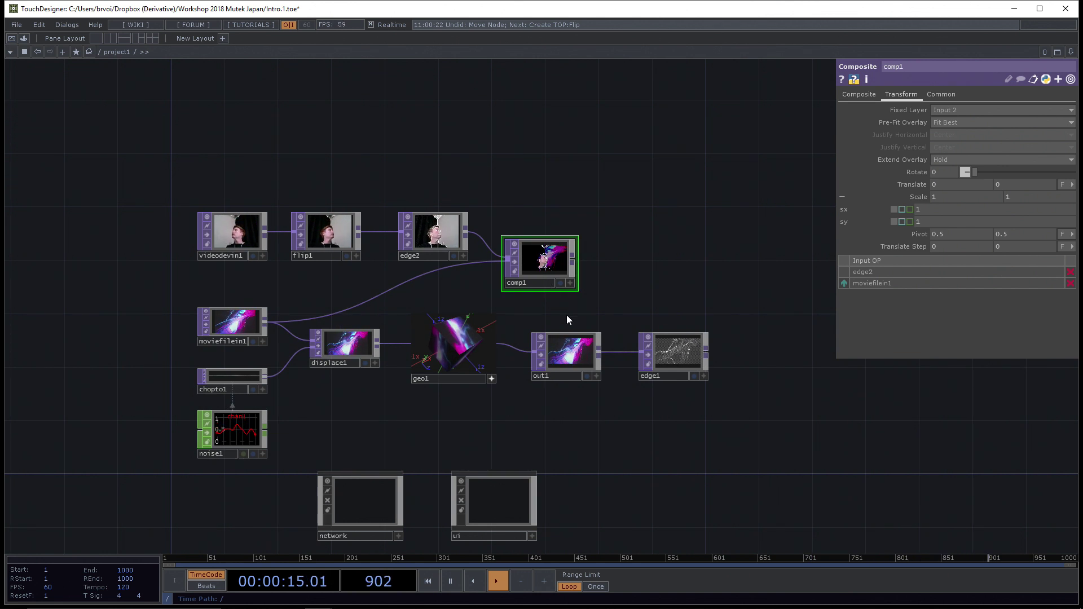
Step: Spread out the webcam chain by repositioning comp1, edge2, flip1 and videodevin1 in the network
scroll(576, 316, "up", 1)
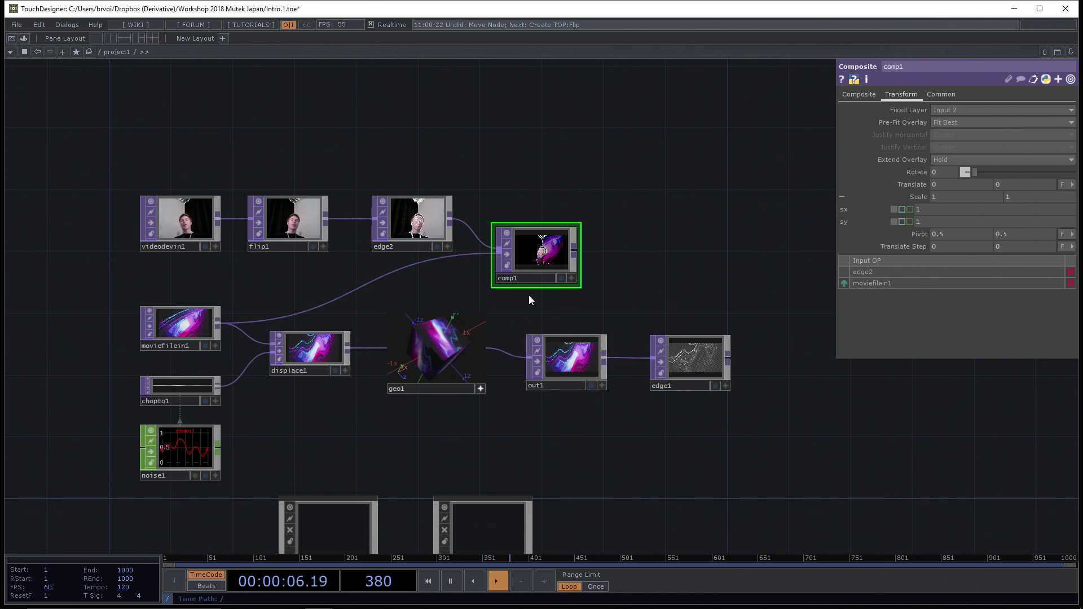
middle_click_drag(578, 299, 595, 303)
left_click_drag(535, 256, 535, 271)
left_click_drag(402, 214, 401, 149)
left_click_drag(265, 216, 249, 248)
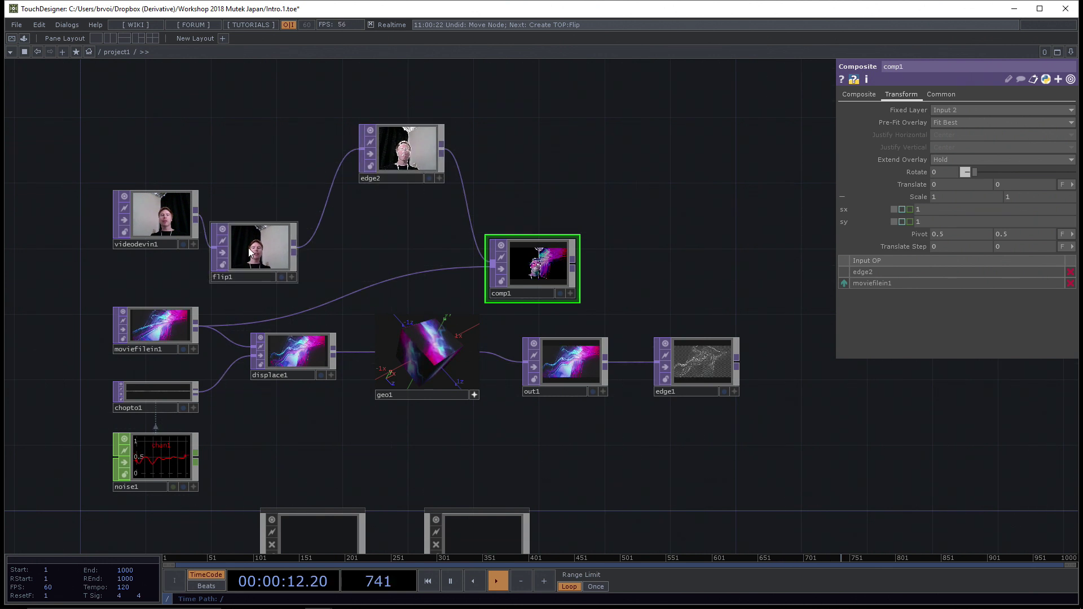
left_click_drag(161, 216, 161, 182)
Step: Reposition comp1 higher above out1, and move out1 down and back into line with edge1
left_click(572, 265)
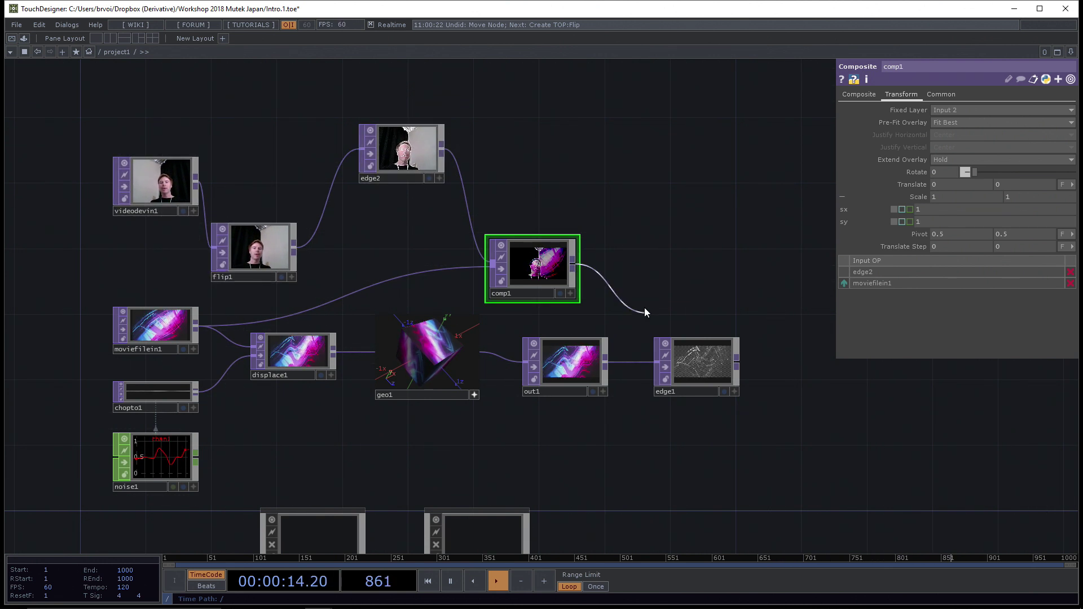
left_click(644, 312)
left_click_drag(556, 264, 589, 280)
left_click_drag(564, 356, 580, 471)
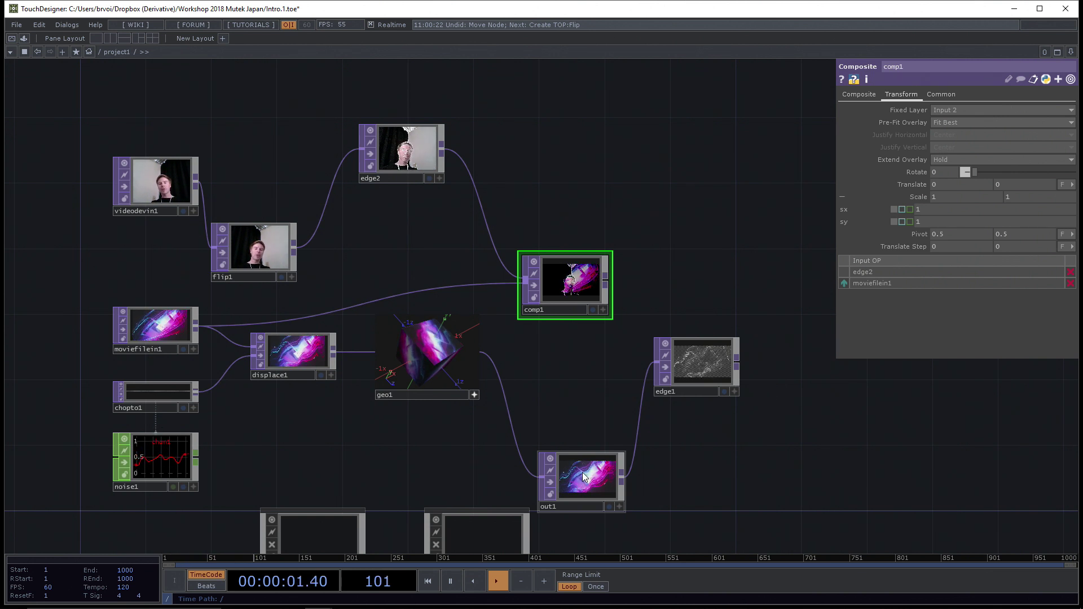
left_click_drag(584, 477, 572, 364)
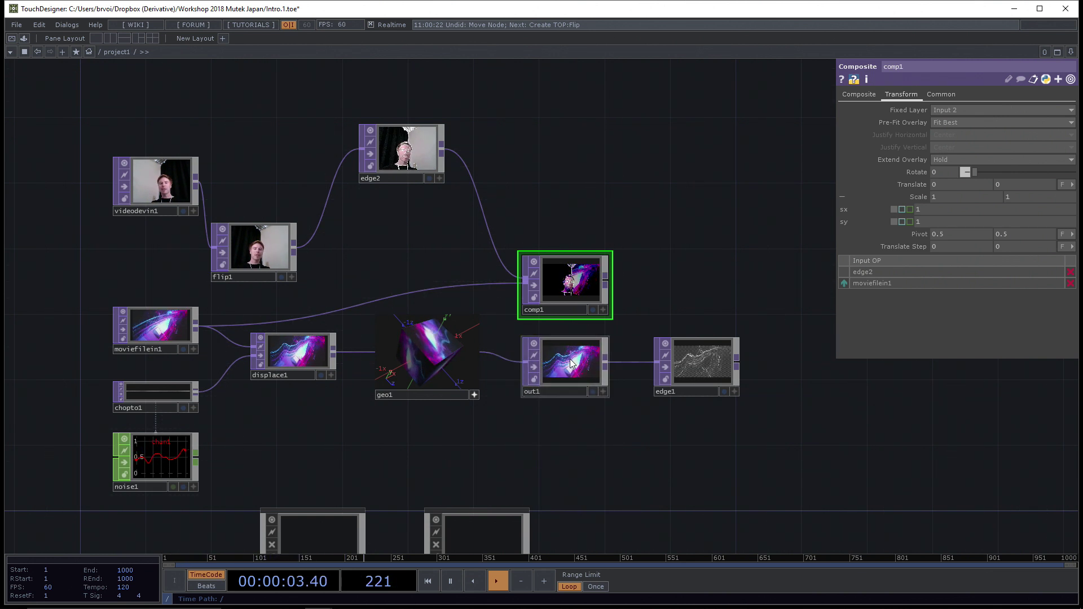
left_click_drag(564, 282, 564, 233)
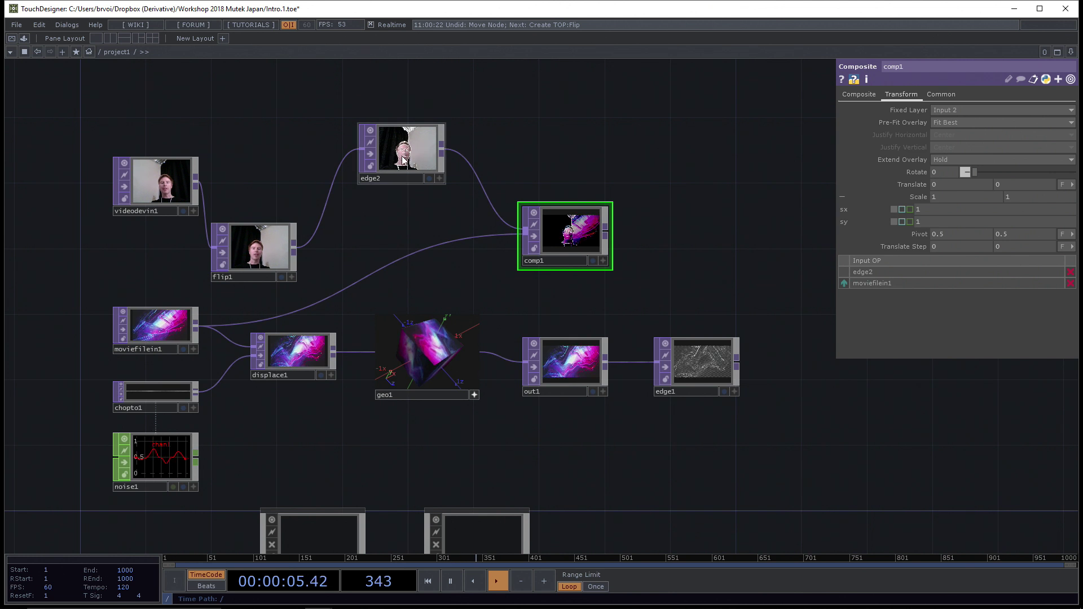
Step: Line up edge2 and flip1 in one row with videodevin1
left_click_drag(404, 161, 404, 195)
left_click_drag(272, 249, 296, 189)
left_click(295, 189)
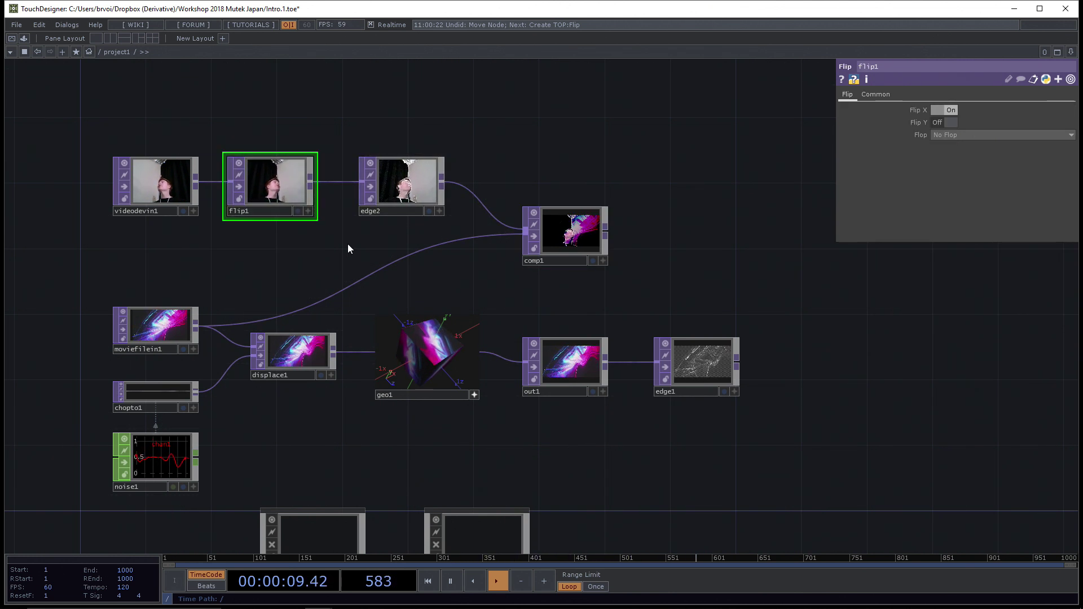
scroll(493, 281, "up", 1)
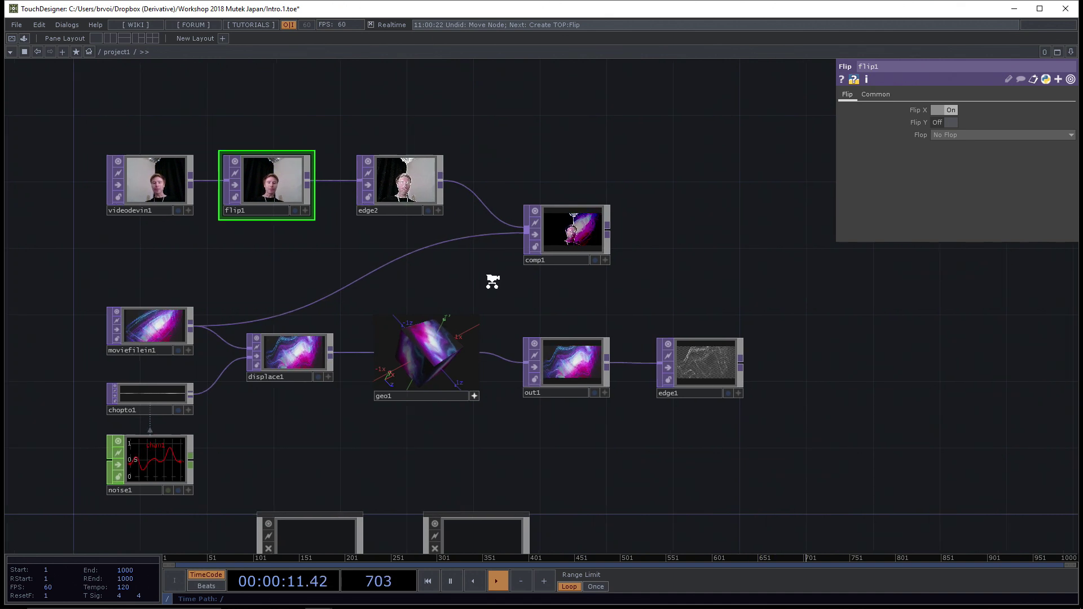
scroll(496, 282, "up", 2)
scroll(619, 324, "down", 1)
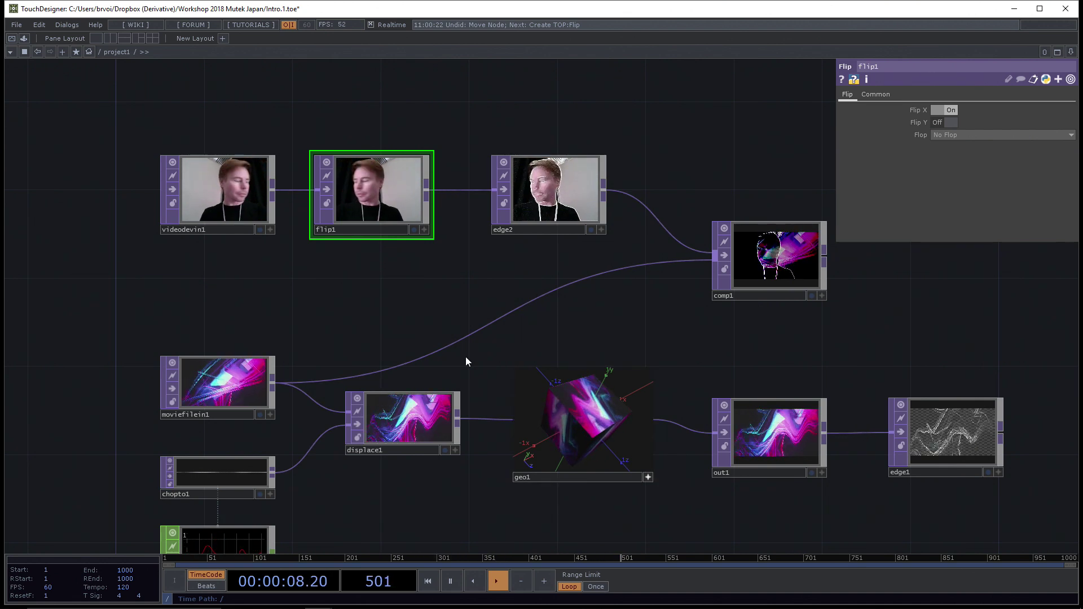
left_click_drag(385, 329, 397, 195)
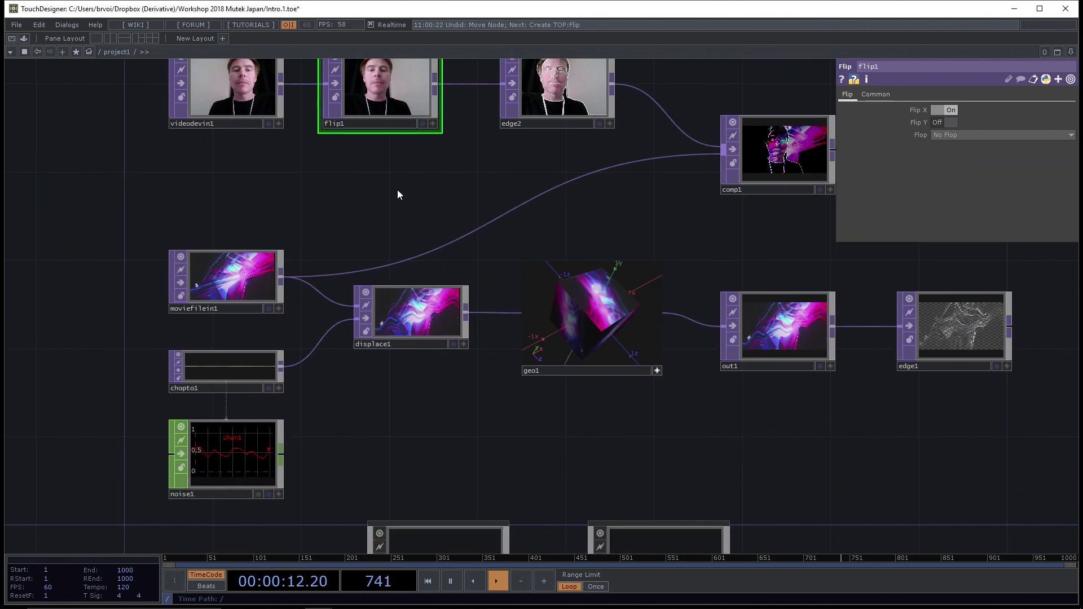
left_click_drag(397, 386, 395, 335)
left_click_drag(380, 459, 360, 579)
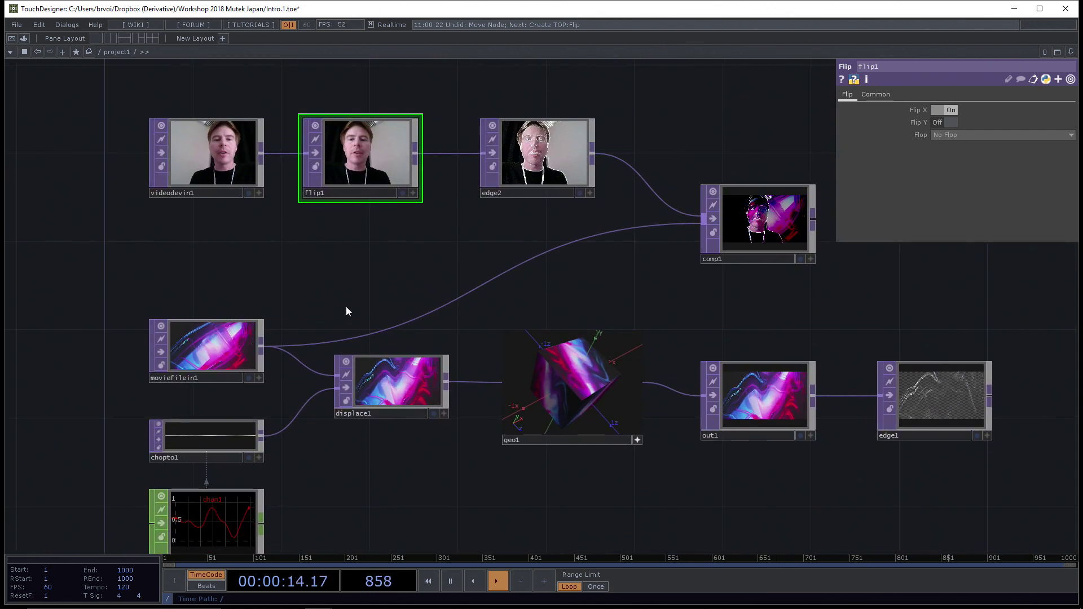
left_click_drag(346, 306, 363, 405)
Step: Add a Noise TOP in the empty area above videodevin1
mouse_move(348, 99)
left_mouse_down()
mouse_move(353, 178)
mouse_move(331, 233)
left_mouse_up()
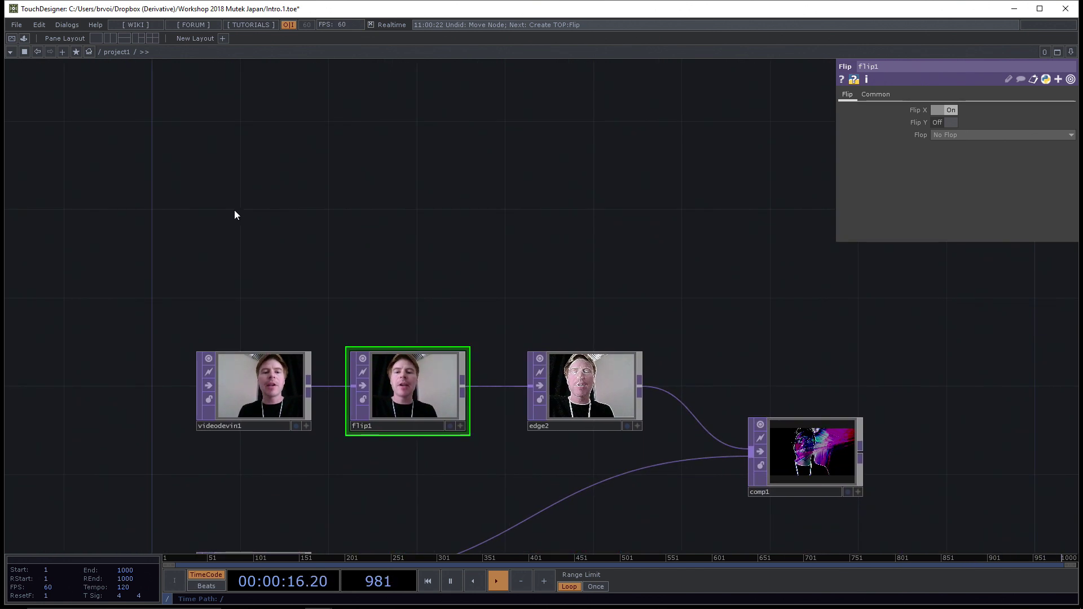
key("Tab")
type("n")
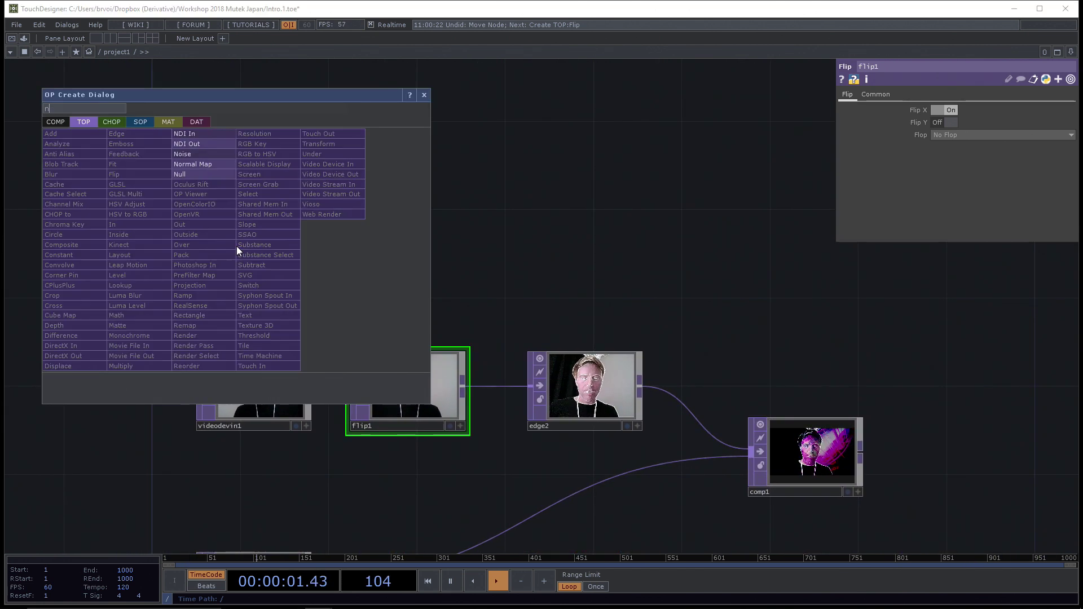
type("oise")
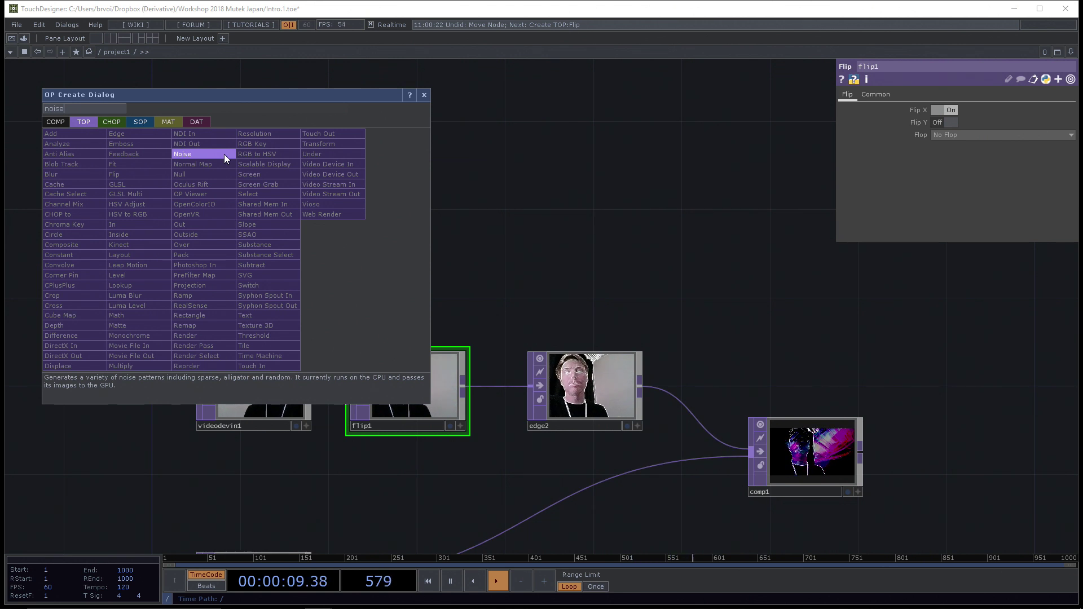
left_click(224, 154)
left_click(260, 198)
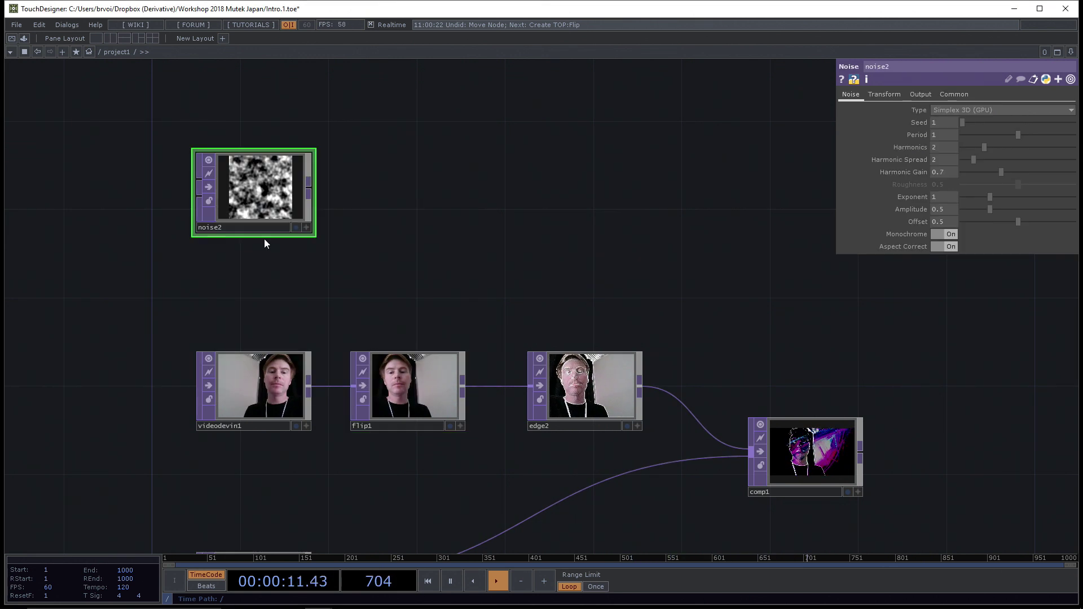
Step: Set noise2's Period to 2, Harmonic Gain to 0.55 and Amplitude to 0.99
scroll(273, 291, "up", 2)
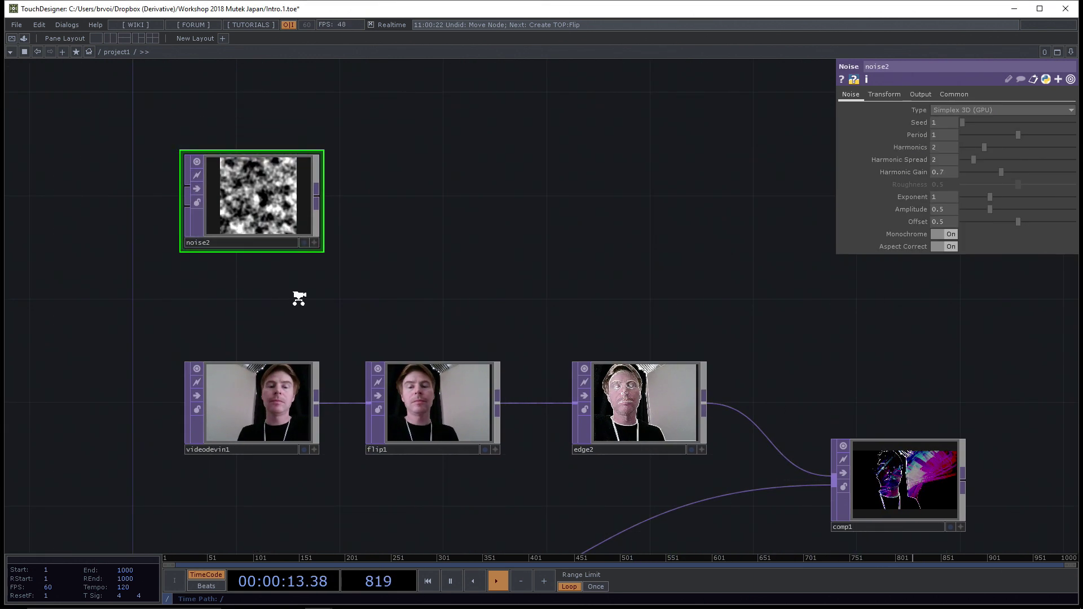
scroll(299, 298, "up", 2)
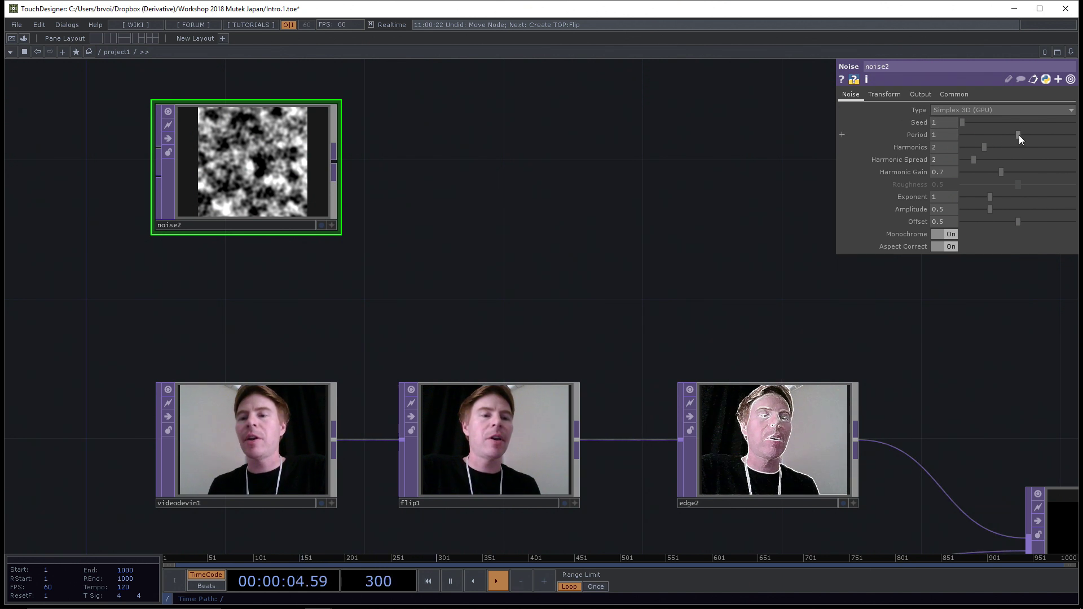
left_click_drag(1019, 134, 1074, 139)
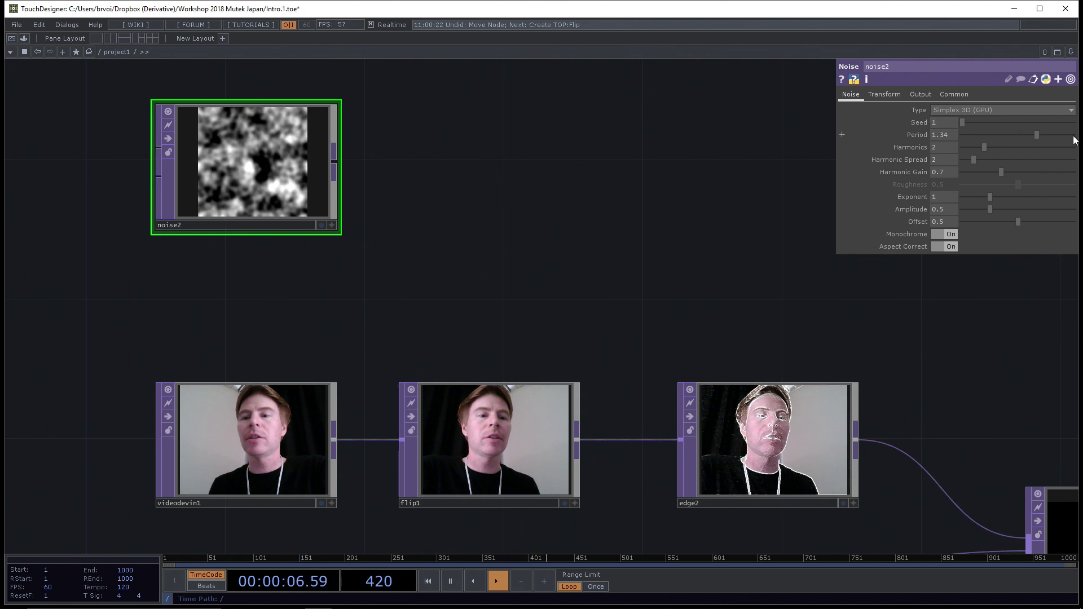
mouse_move(999, 173)
left_mouse_down()
mouse_move(983, 173)
mouse_move(1011, 170)
mouse_move(993, 173)
left_mouse_up()
left_click_drag(991, 209, 1018, 209)
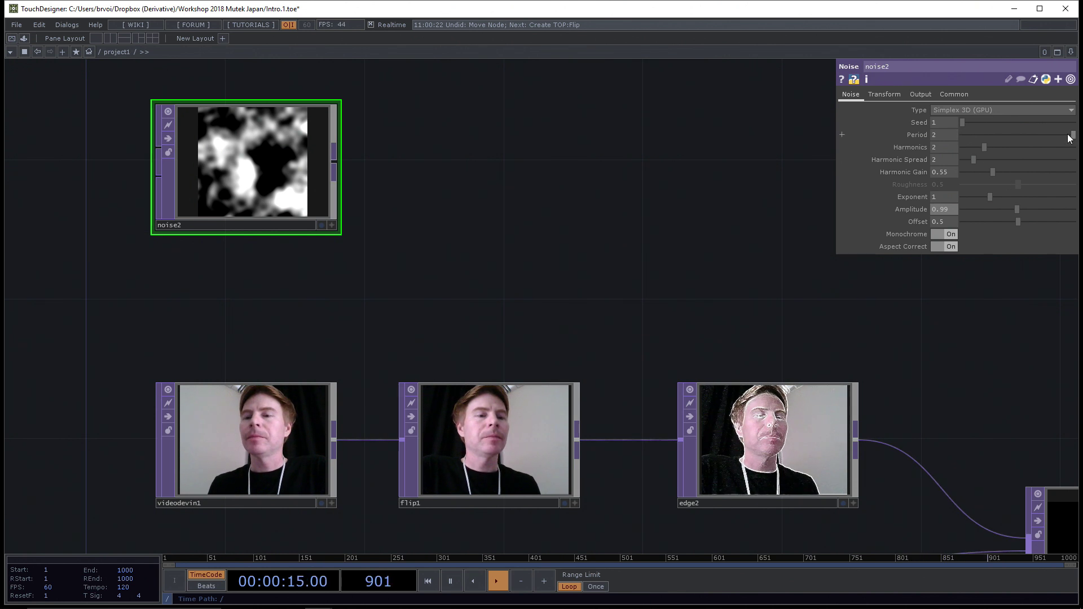
Step: Enlarge the noise pattern by setting noise2's Period to 5
left_click_drag(1072, 135, 1078, 128)
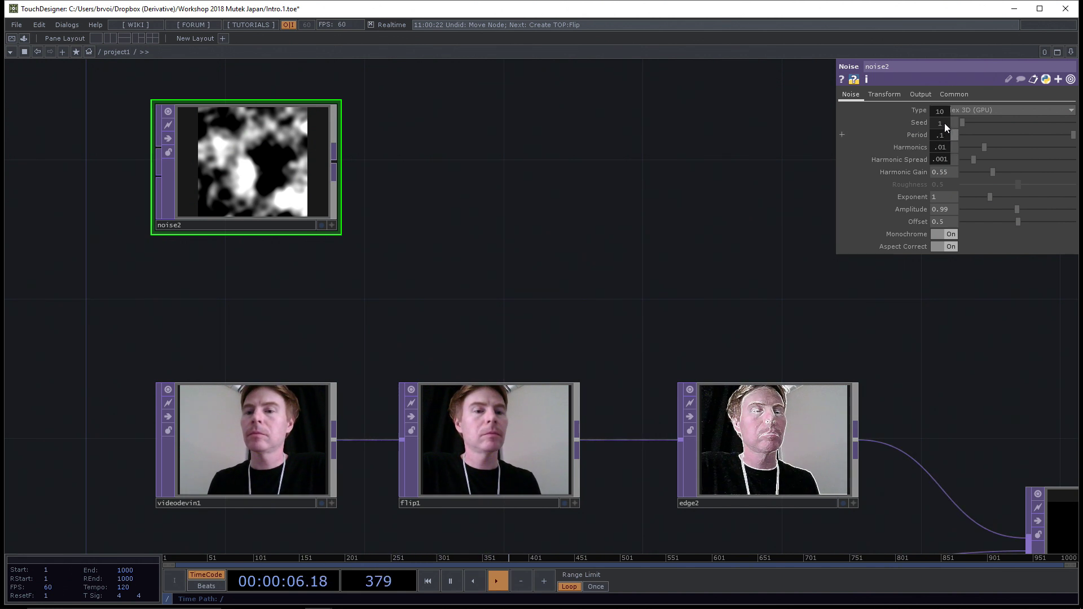
mouse_move(946, 123)
middle_mouse_down()
mouse_move(971, 123)
mouse_move(950, 123)
middle_mouse_up()
key("BackSpace")
type("5")
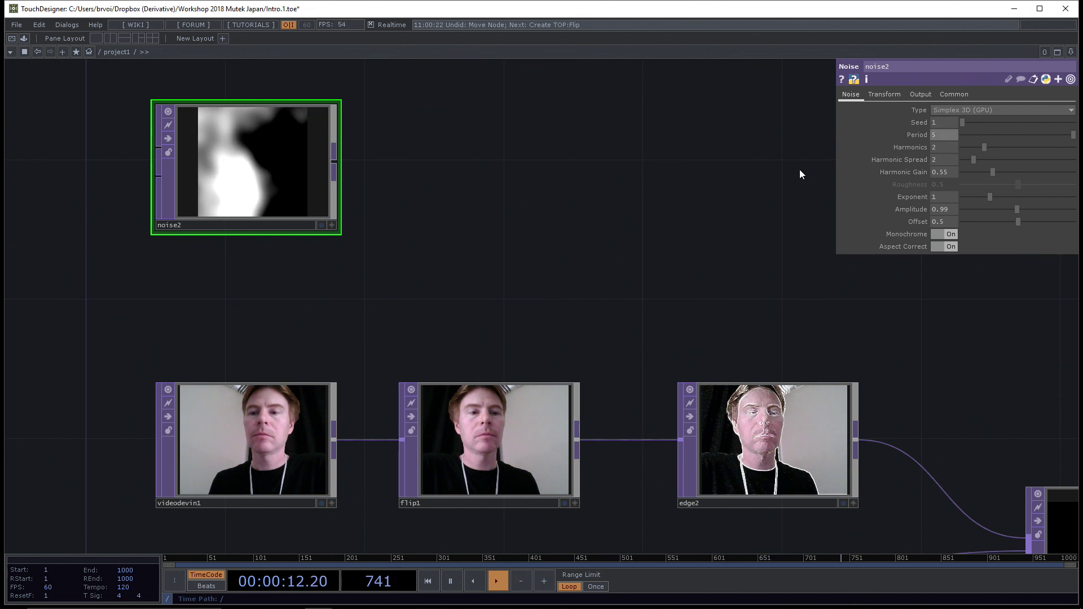
Step: Display noise2's operator info to check its texture size and pixel format
left_click_drag(761, 154, 770, 164)
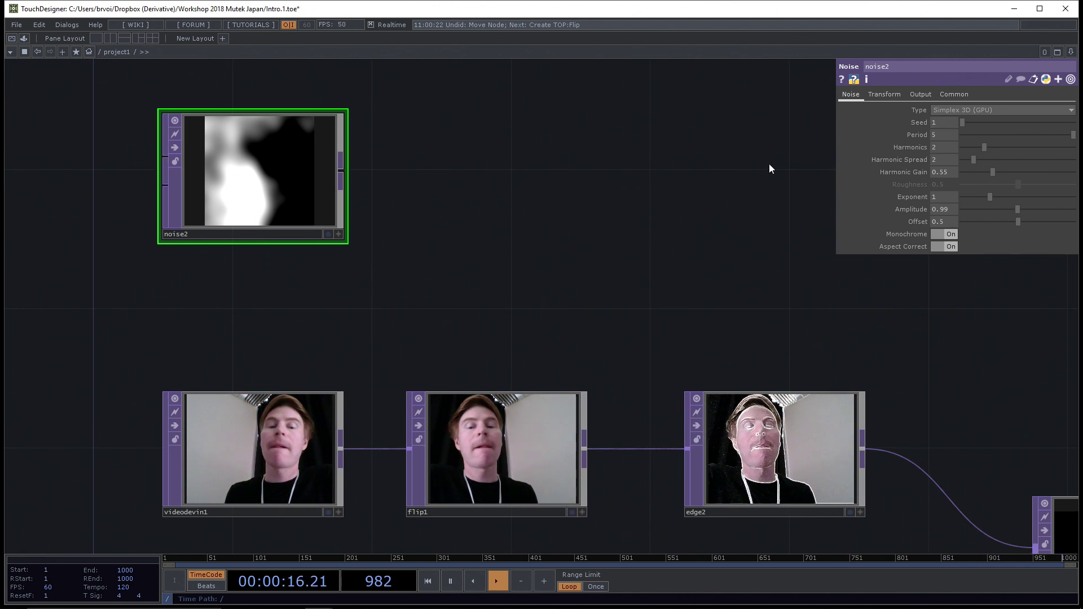
scroll(761, 204, "down", 2)
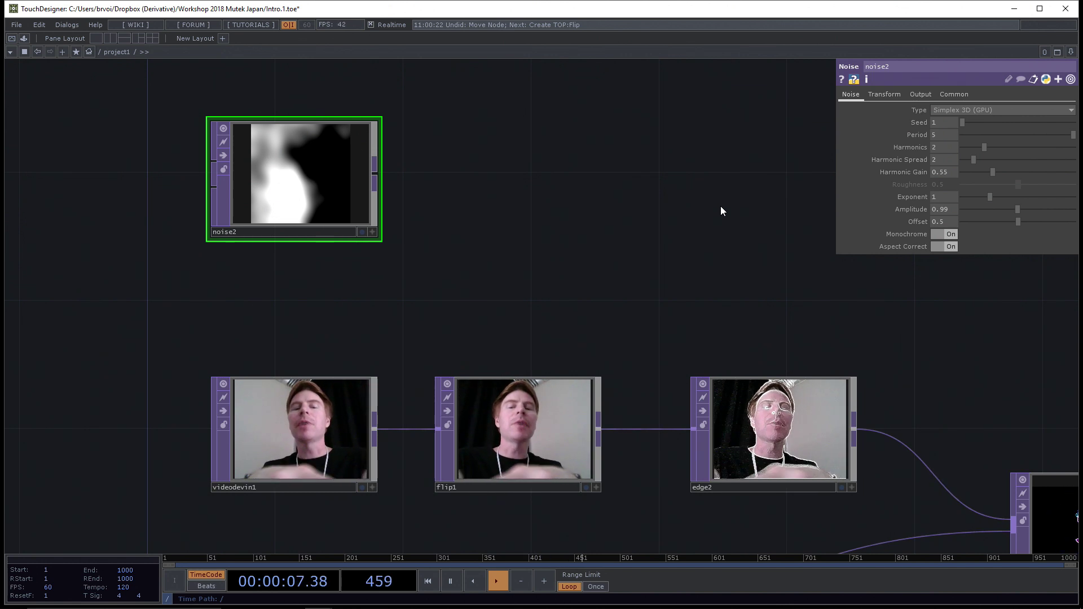
scroll(720, 207, "up", 2)
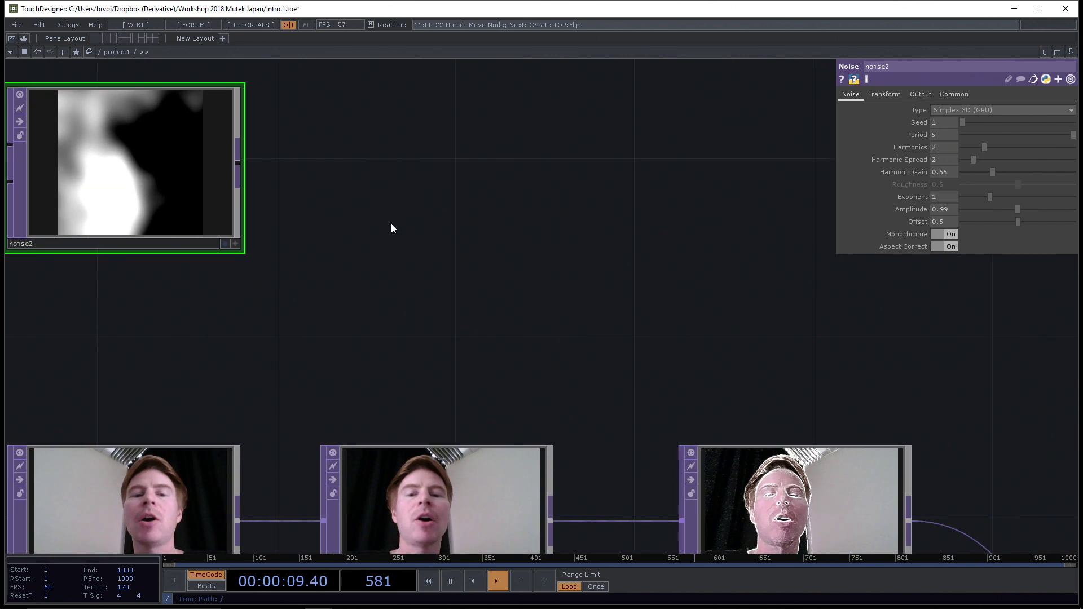
left_click_drag(380, 224, 524, 234)
middle_click(297, 175)
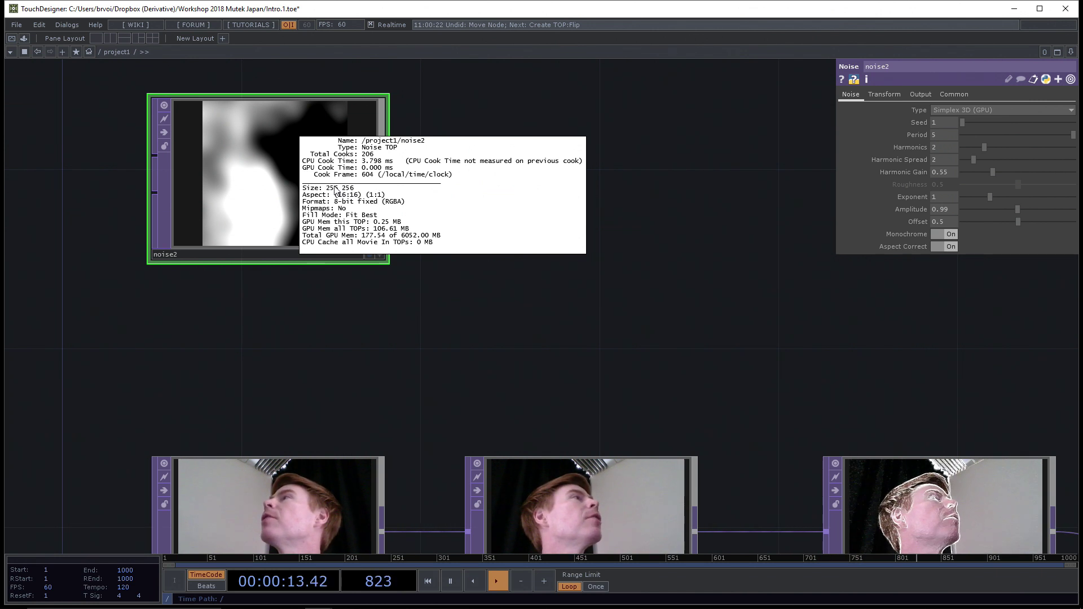
Step: Close noise2's info display and set its output resolution to 1280 x 720
middle_click_drag(340, 194, 297, 121)
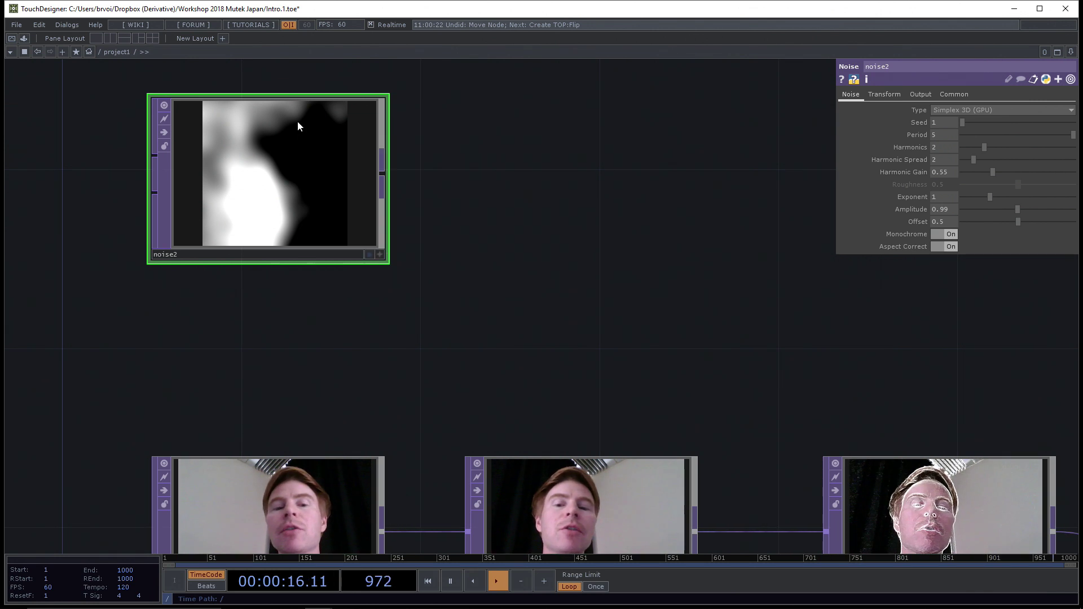
left_click(957, 93)
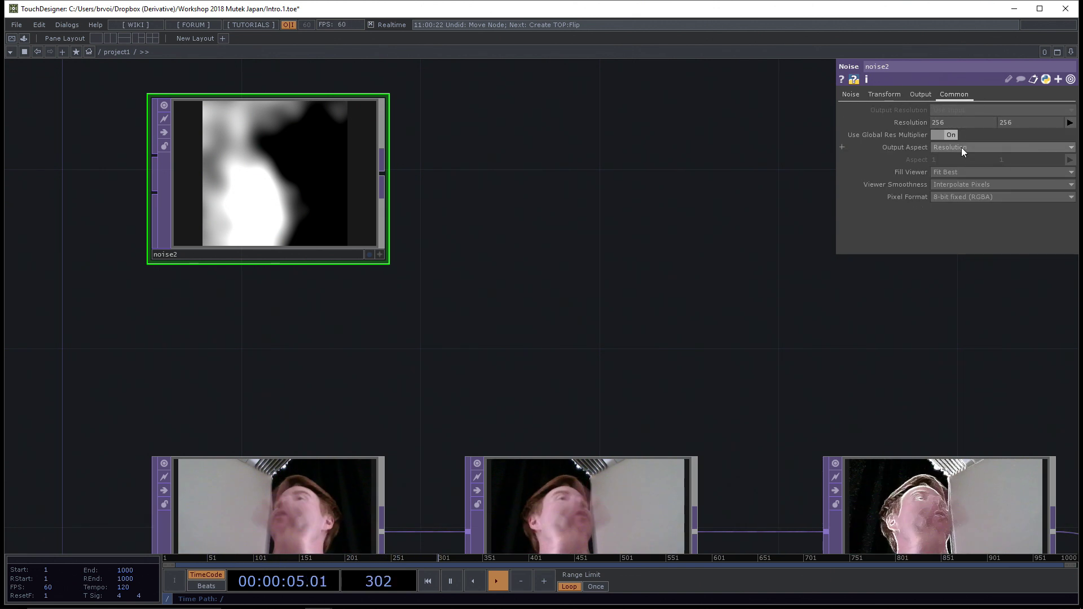
left_click(1069, 123)
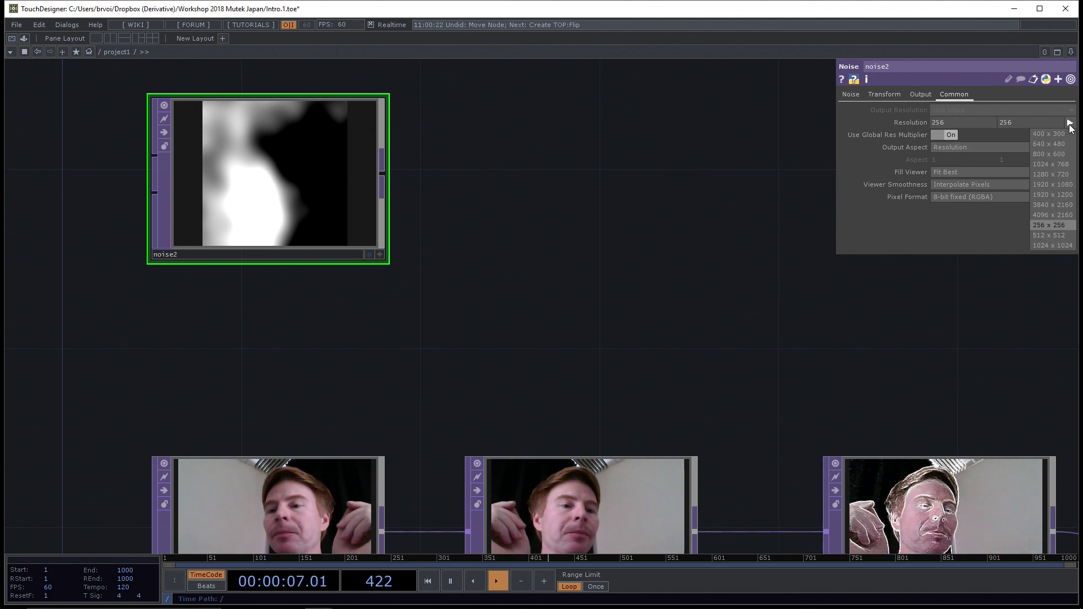
left_click(1066, 175)
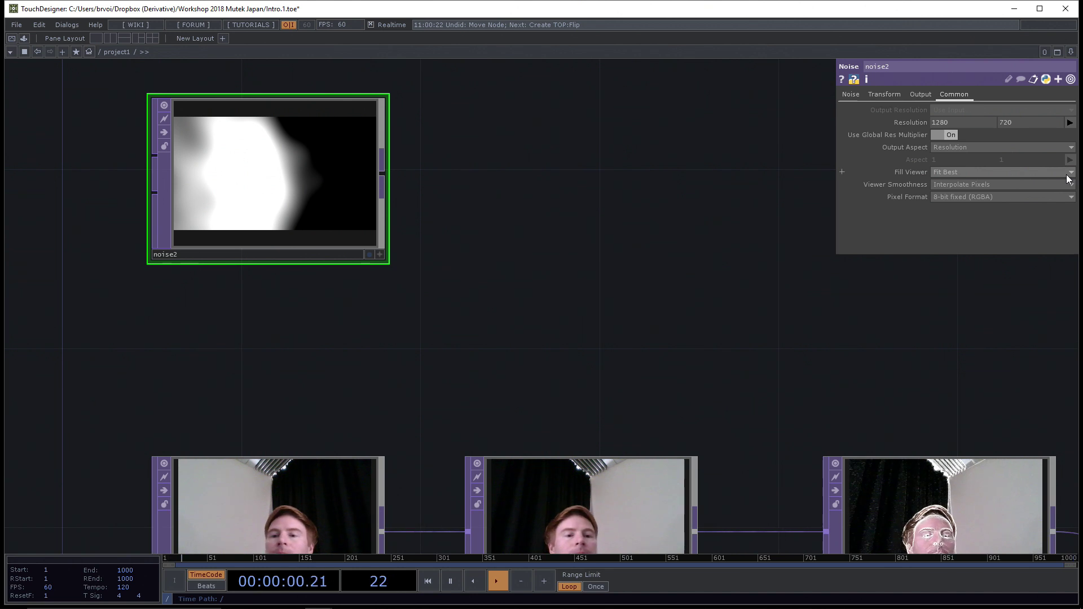
Step: Review noise2's list of preset output resolutions and pick 1280 x 720 again
left_click_drag(593, 226, 599, 275)
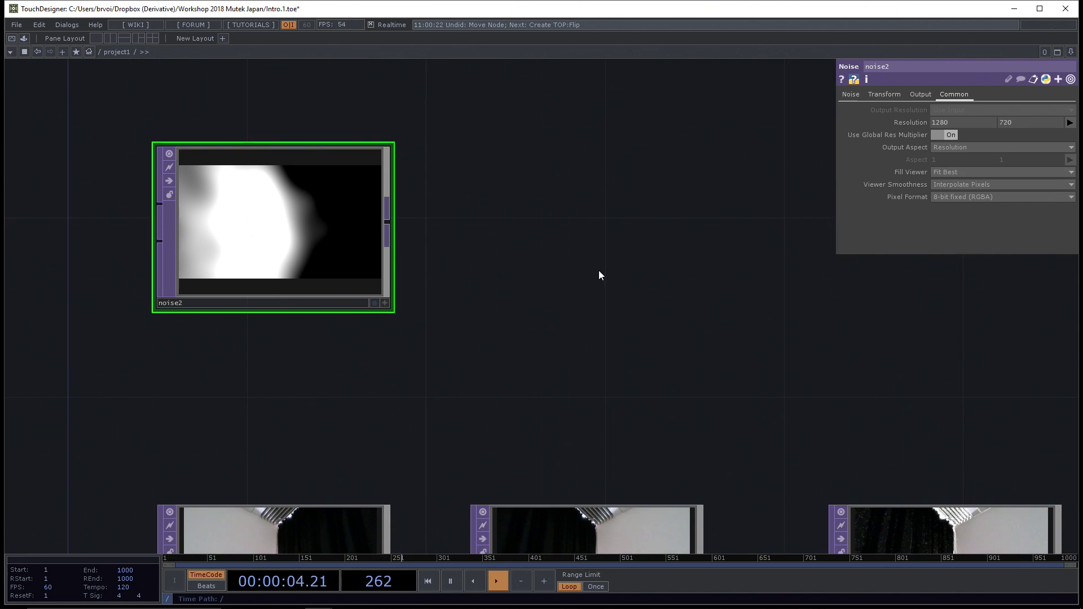
left_click(847, 94)
left_click(956, 94)
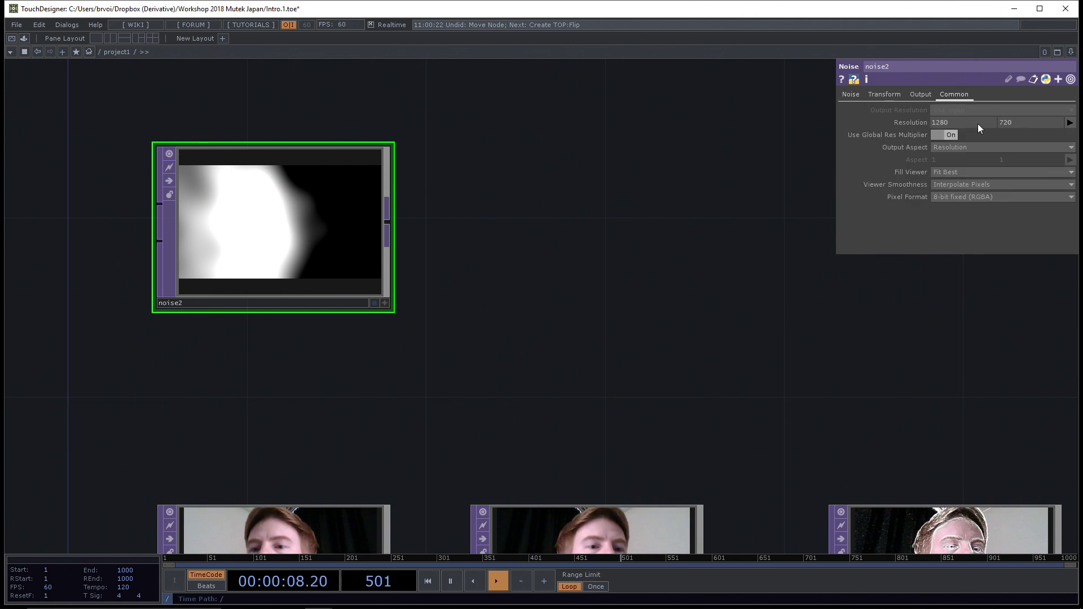
left_click(1066, 122)
left_click(1072, 122)
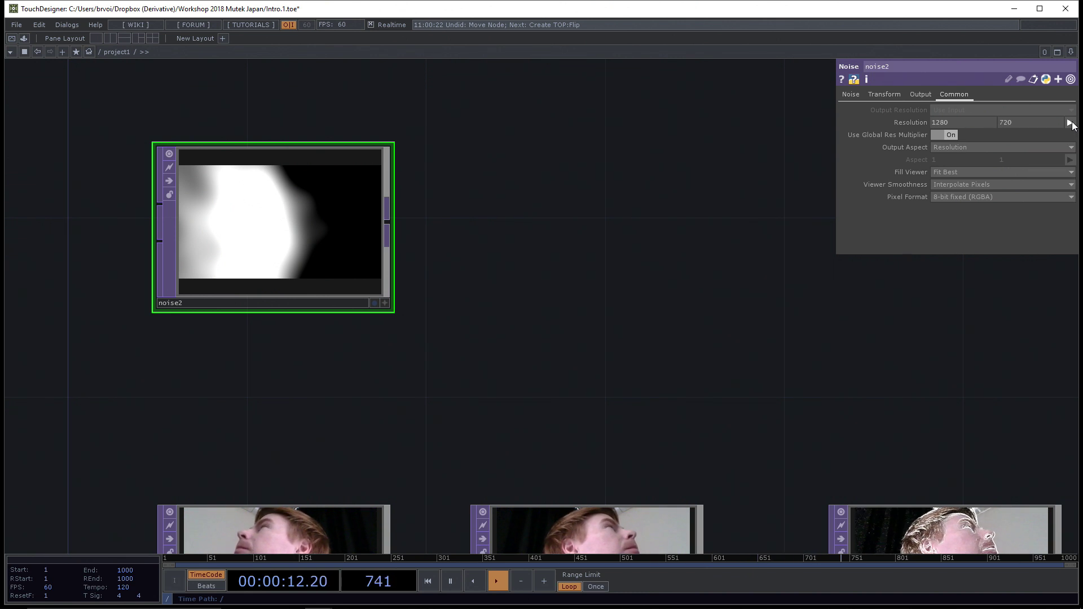
left_click(1070, 123)
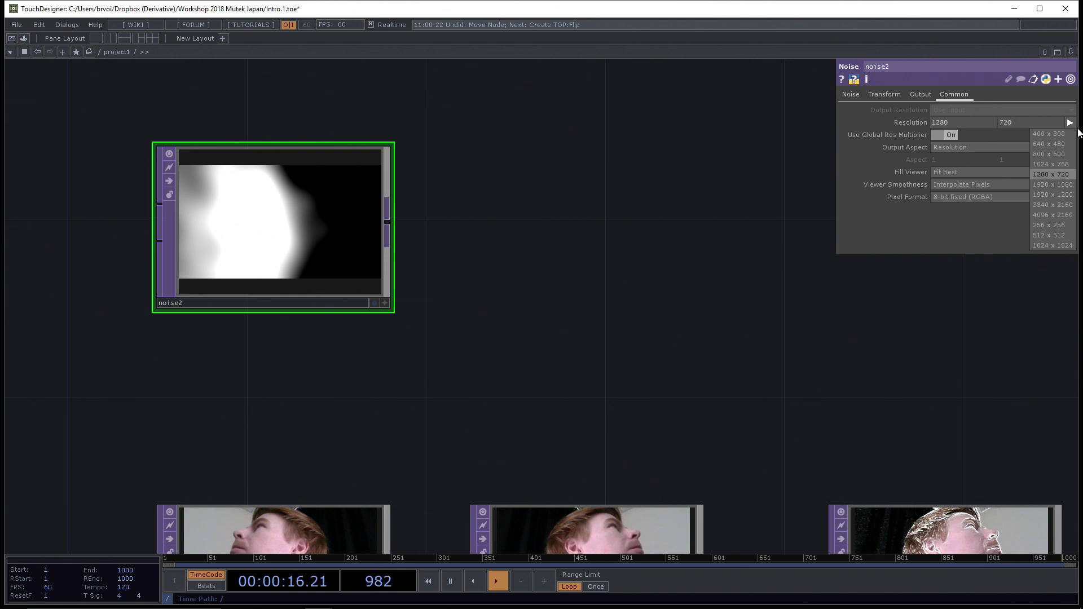
left_click(1067, 174)
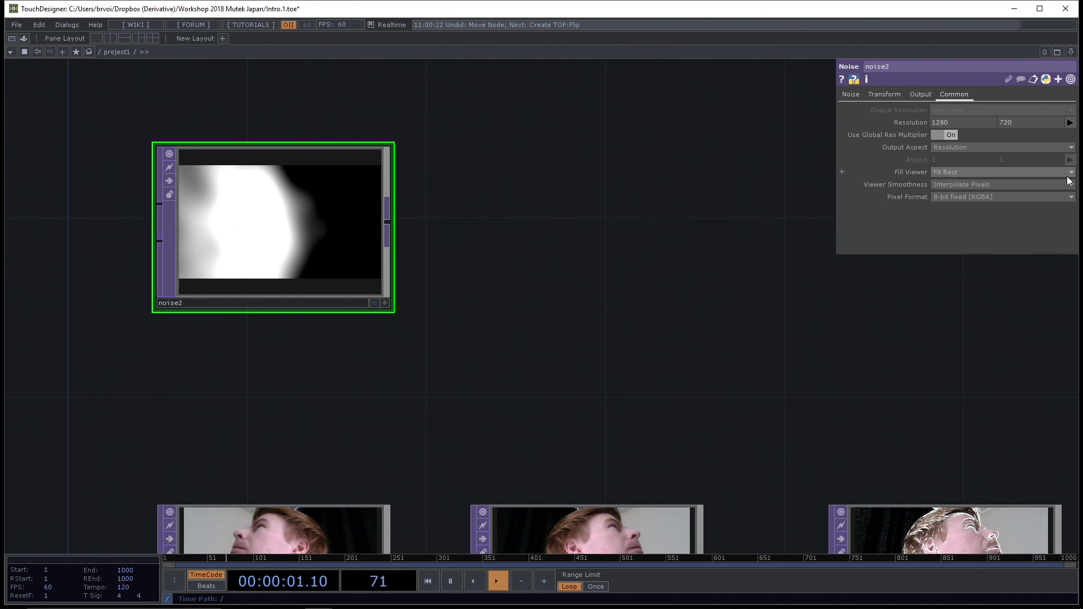
left_click(1070, 123)
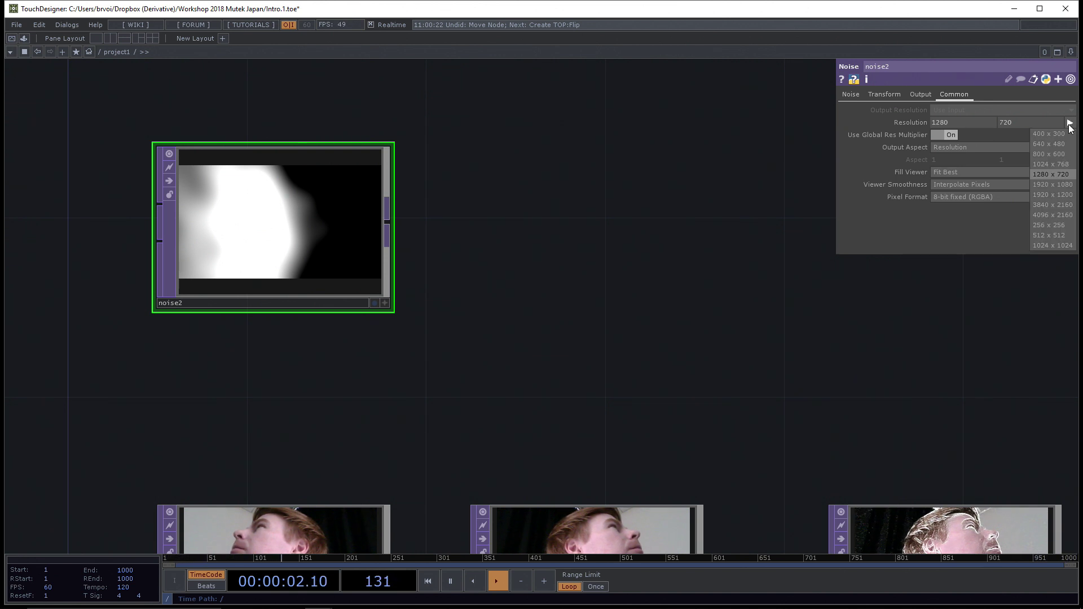
left_click(1067, 179)
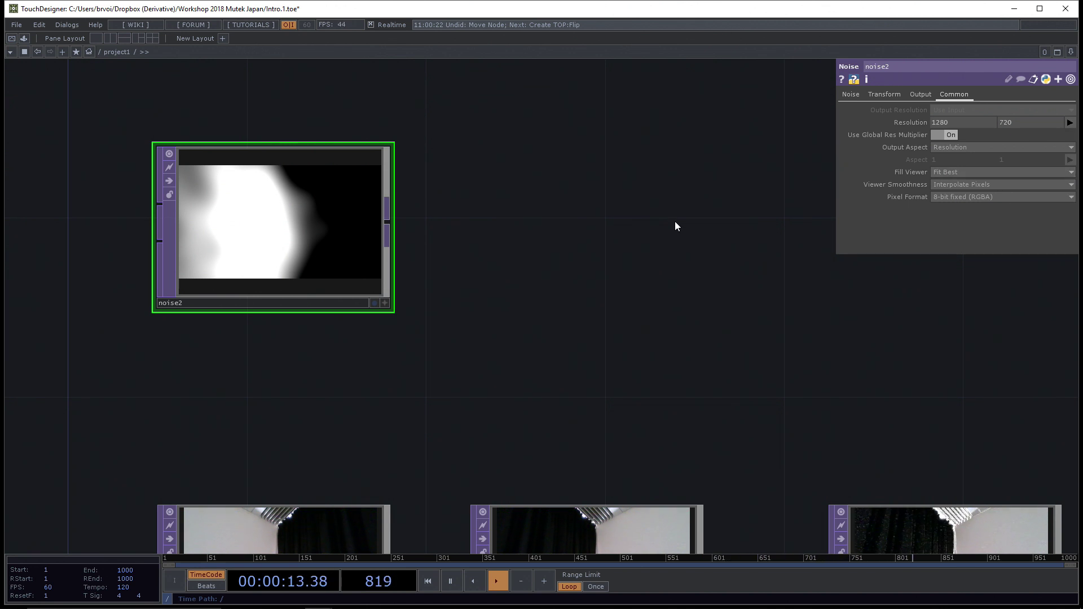
Step: Examine noise2's transform parameters, going through the X, Y and Z Translate values
left_click_drag(664, 223, 615, 246)
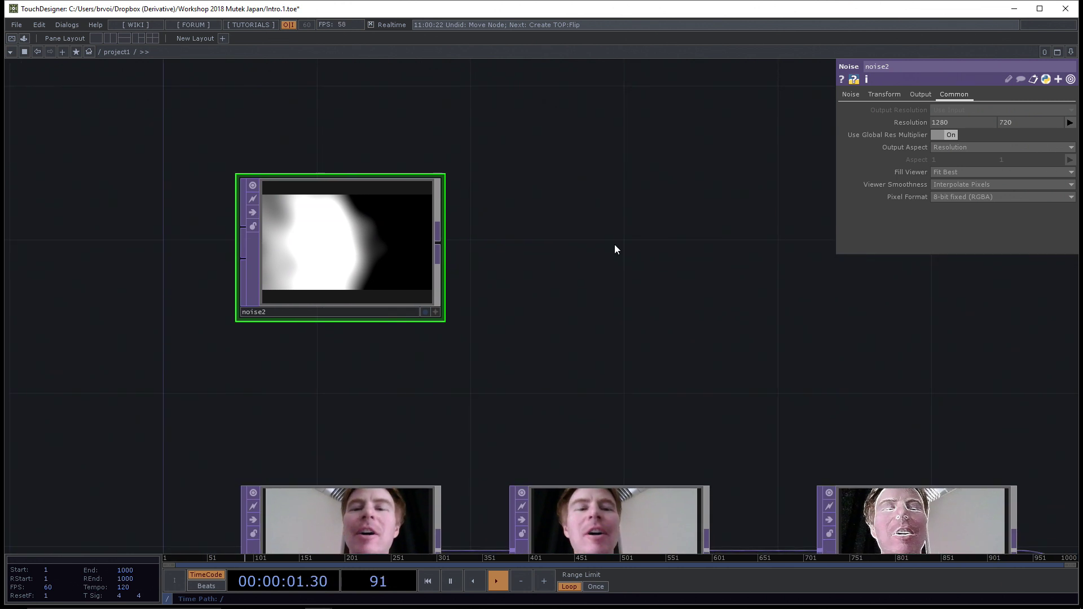
left_click(851, 93)
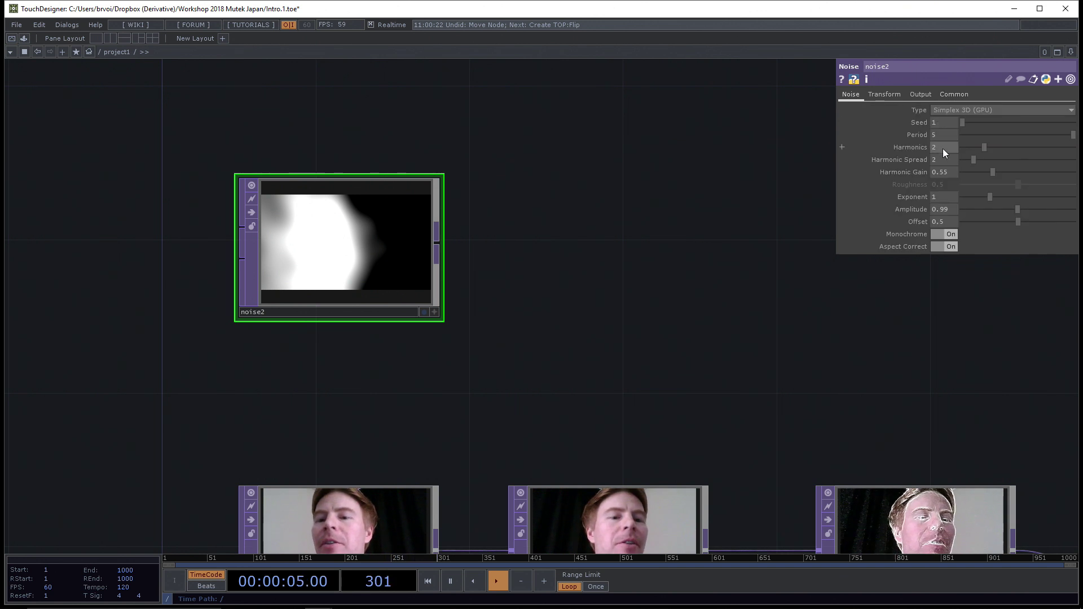
left_click(882, 92)
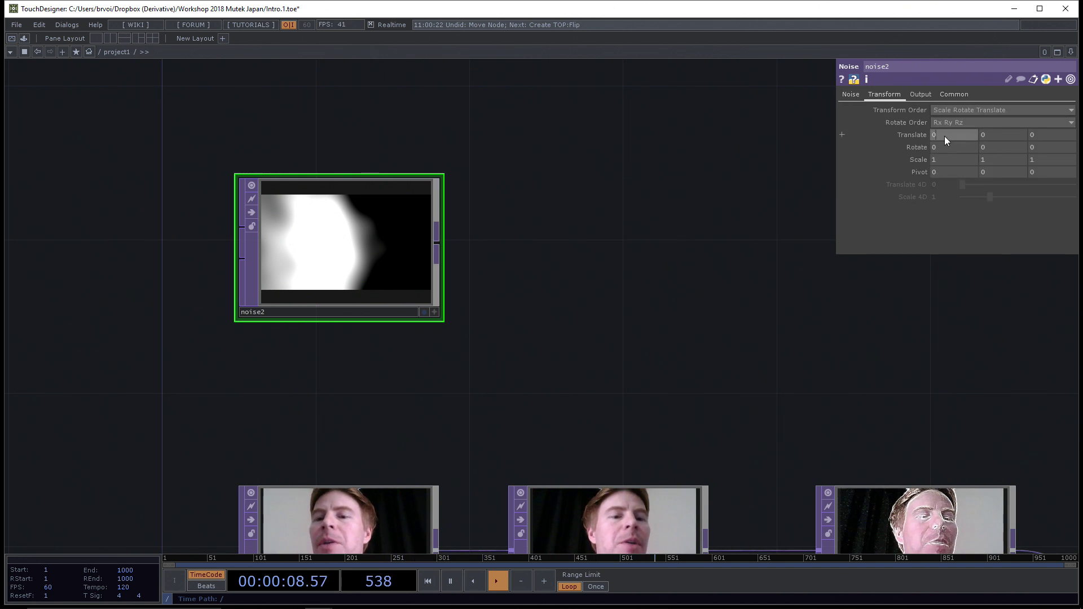
left_click_drag(944, 137, 1007, 136)
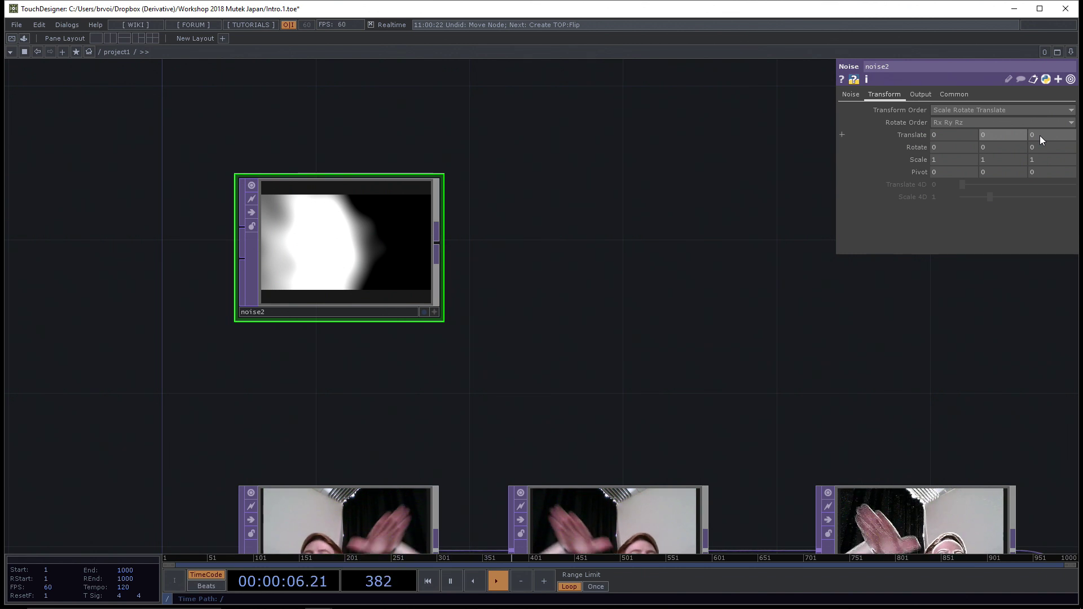
middle_click_drag(1040, 135, 1037, 114)
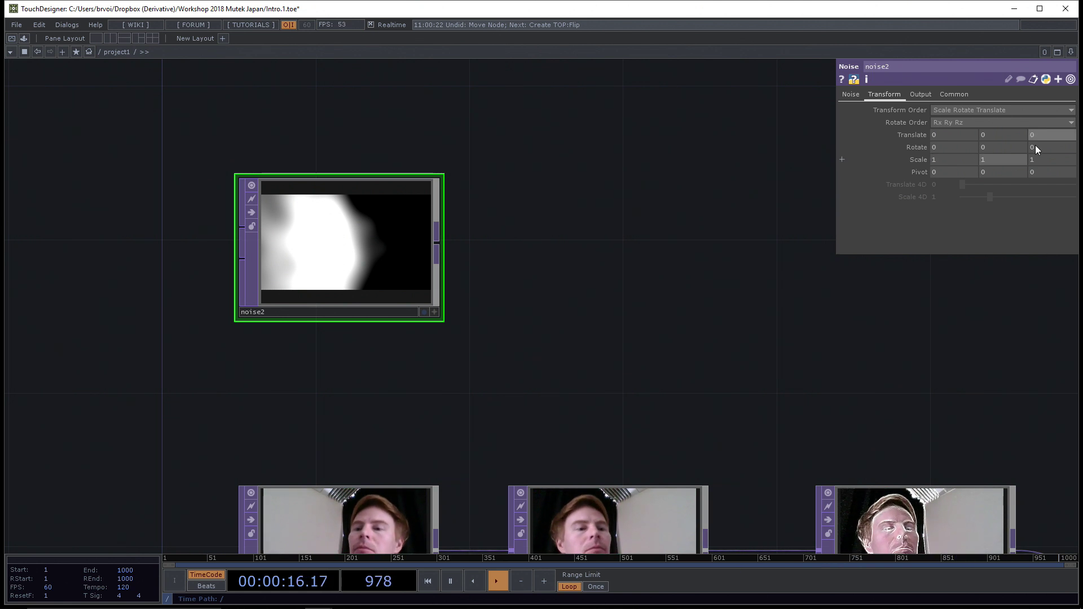
middle_click_drag(1039, 152, 1042, 115)
Step: Add a Constant CHOP in the empty area above noise2
left_click_drag(708, 208, 714, 241)
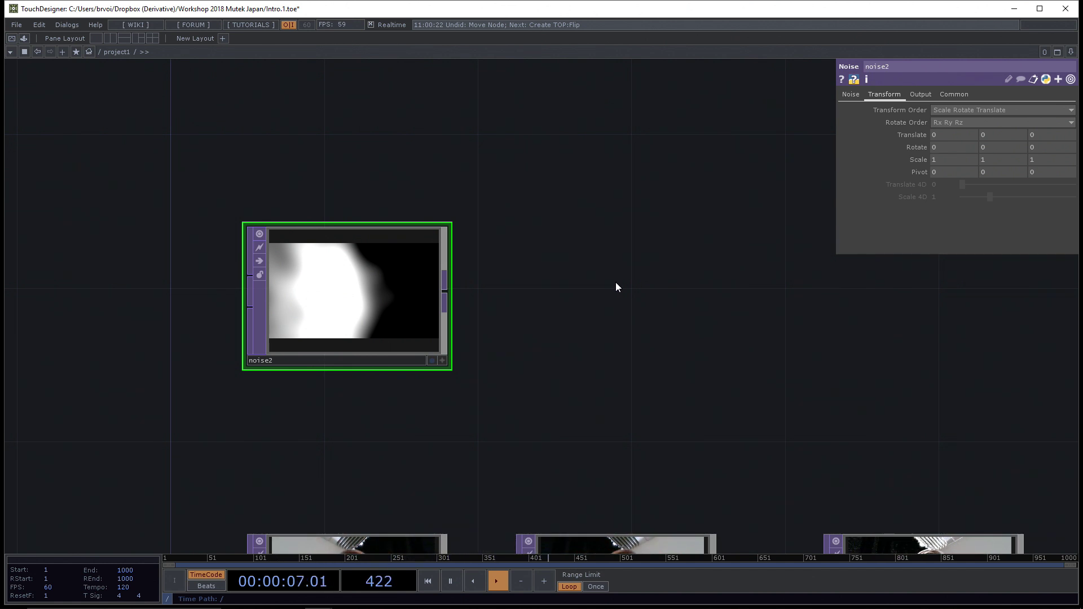
left_click_drag(531, 192, 535, 203)
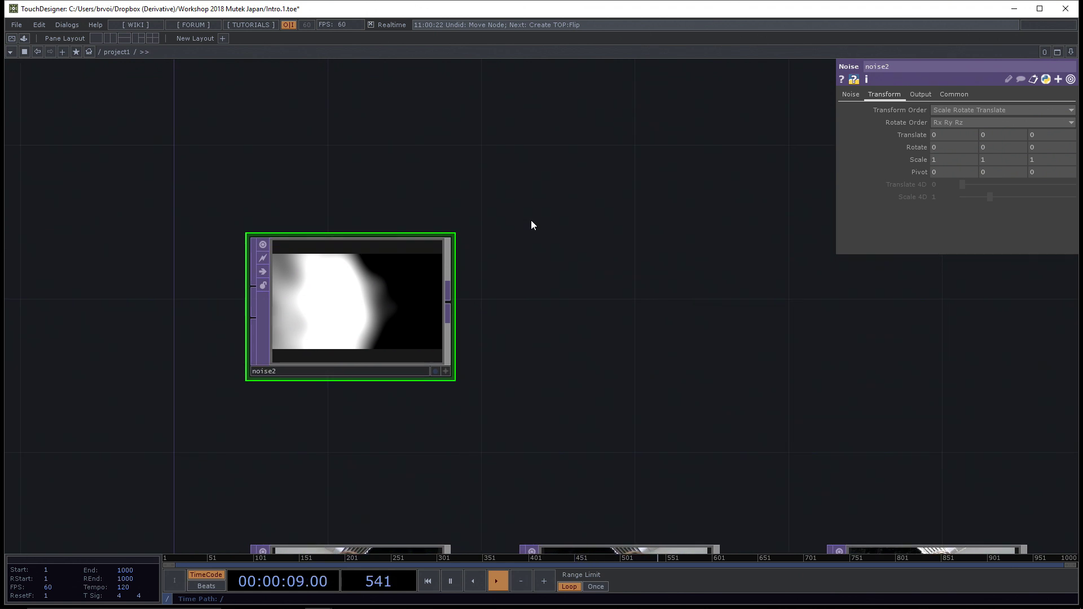
left_click_drag(712, 201, 715, 220)
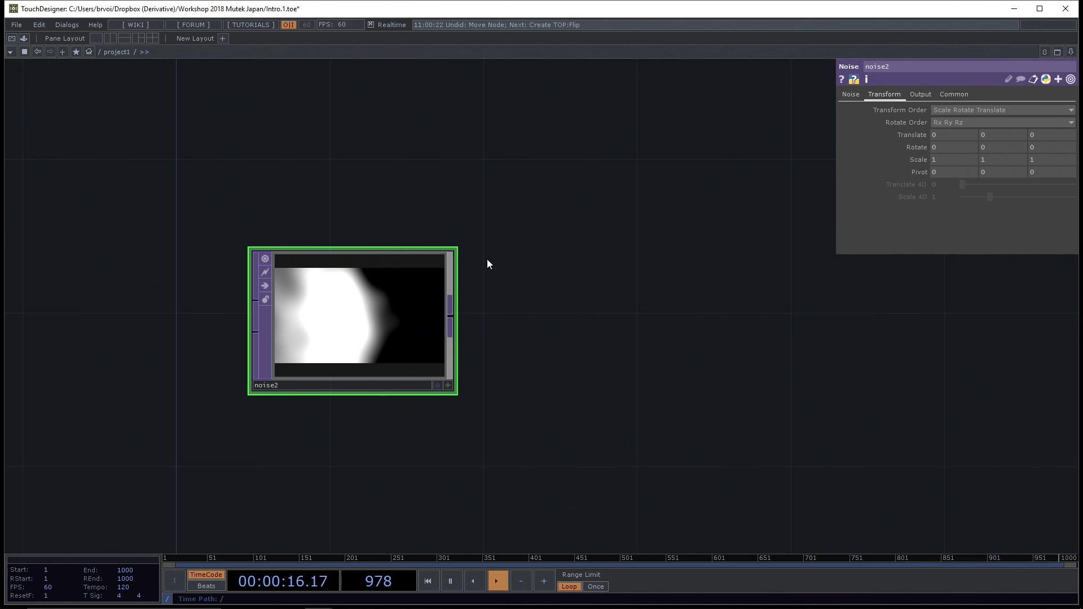
left_click_drag(486, 259, 512, 329)
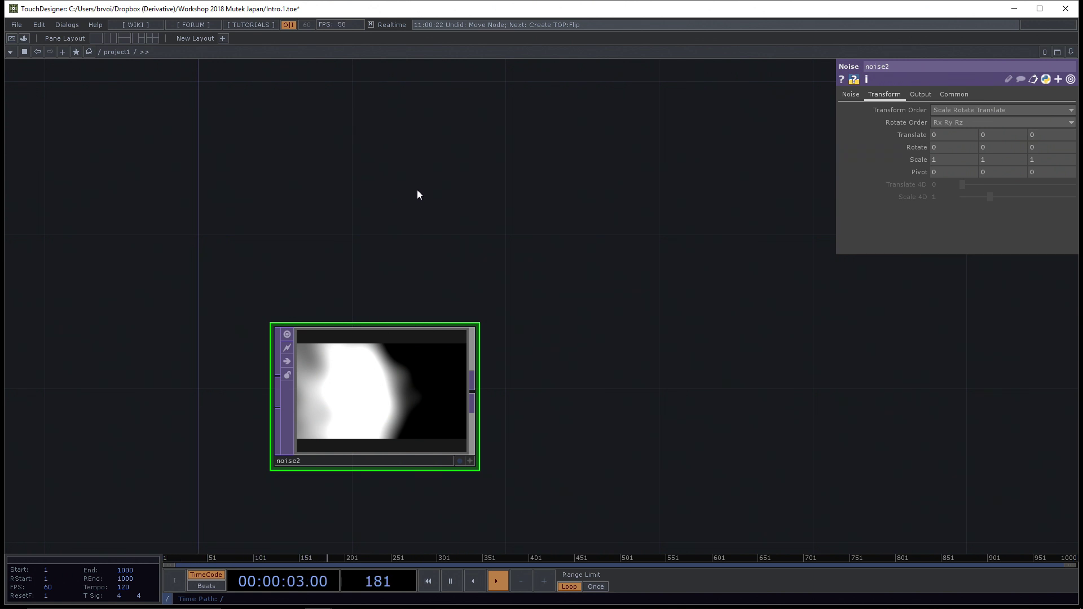
key("Tab")
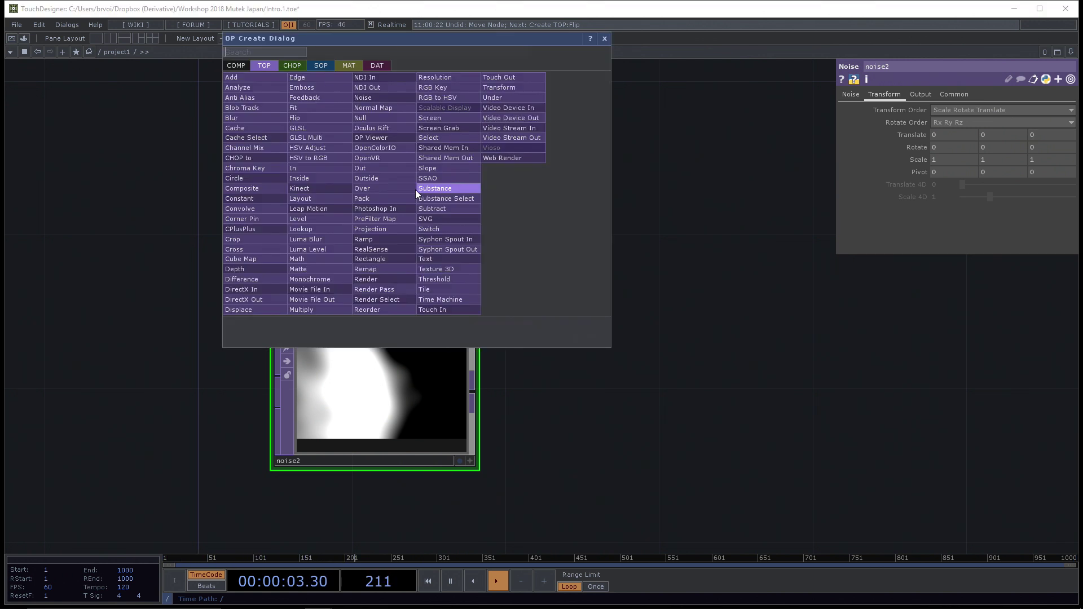
left_click(301, 66)
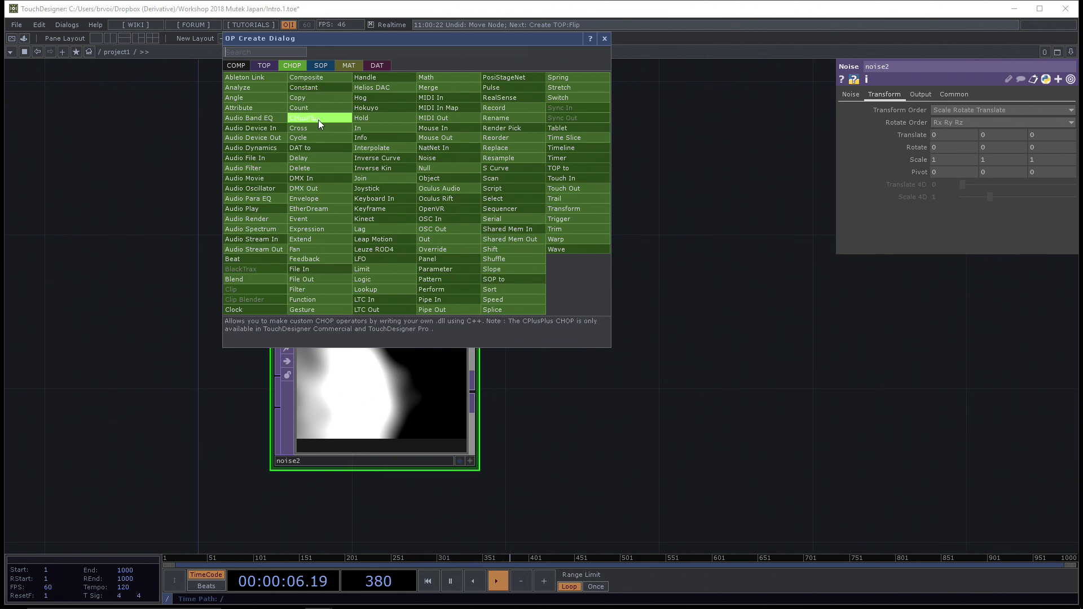
type("constant")
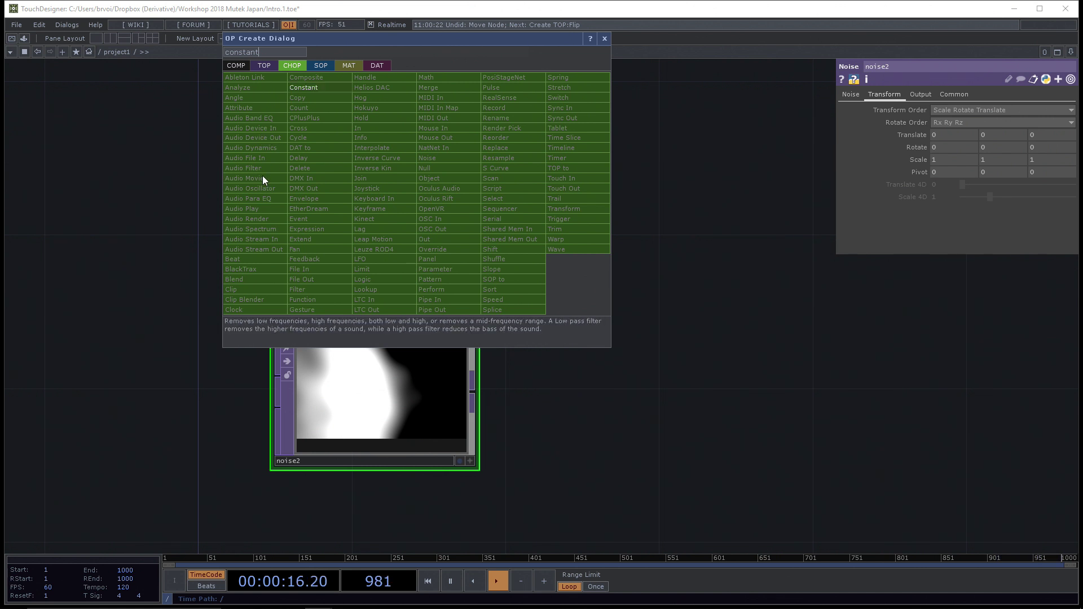
left_click(331, 88)
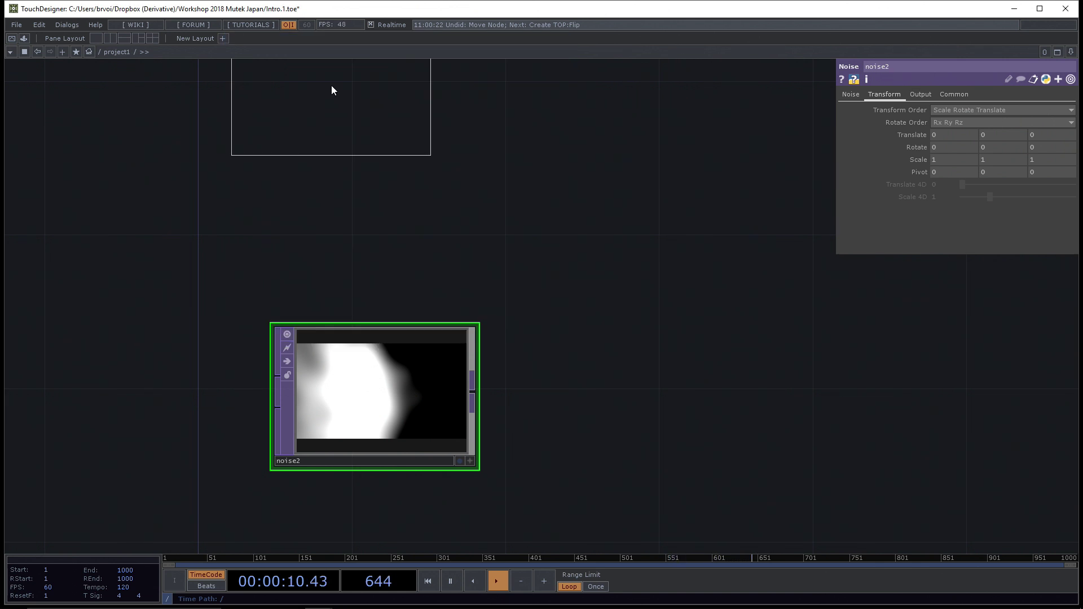
left_click(298, 206)
left_click_drag(303, 186, 305, 160)
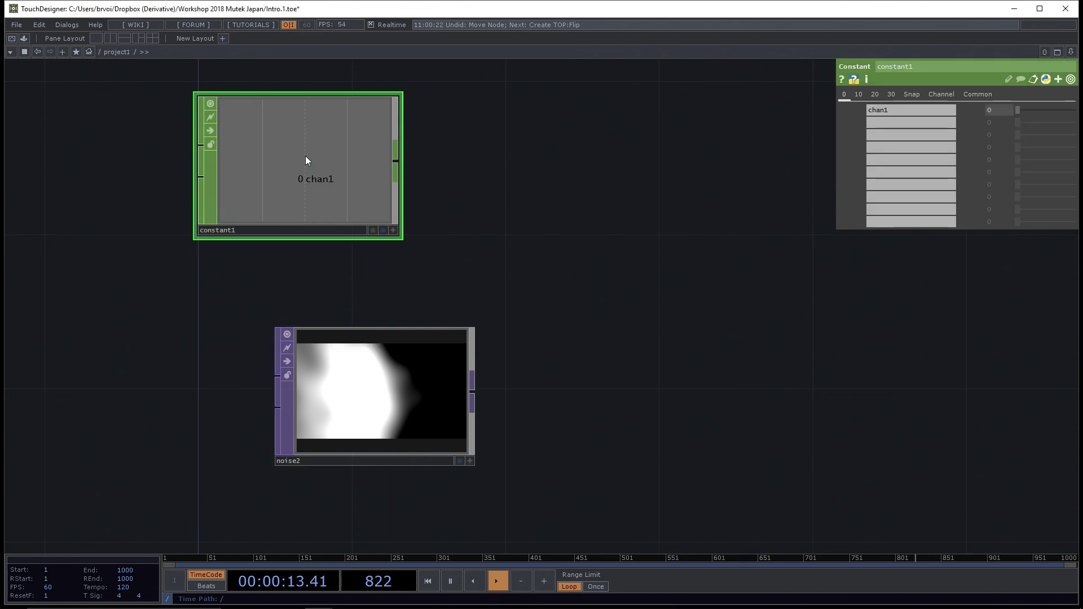
left_click_drag(458, 170, 461, 190)
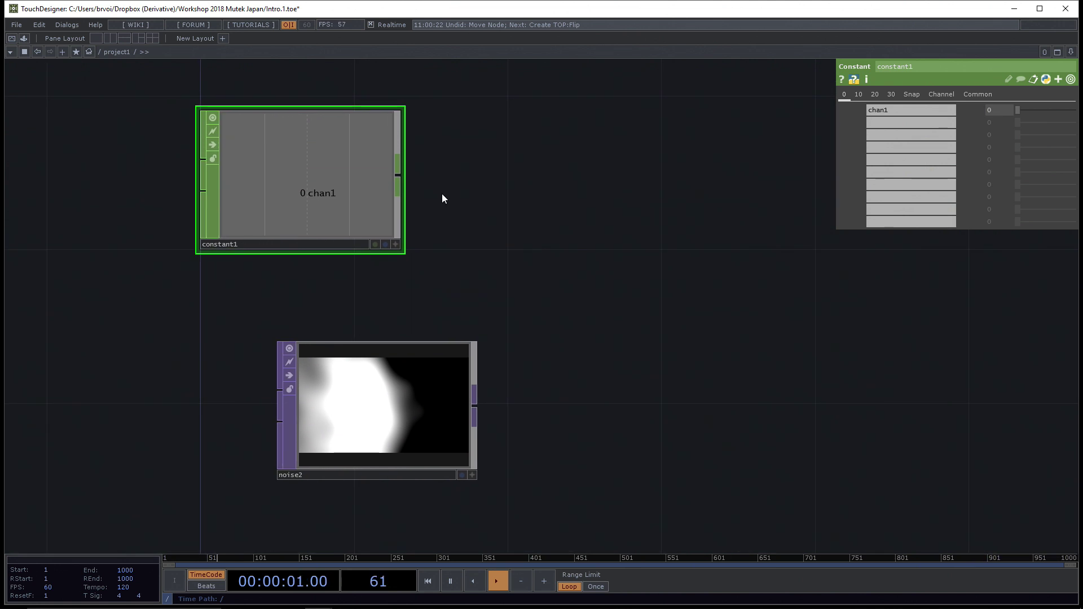
key("Tab")
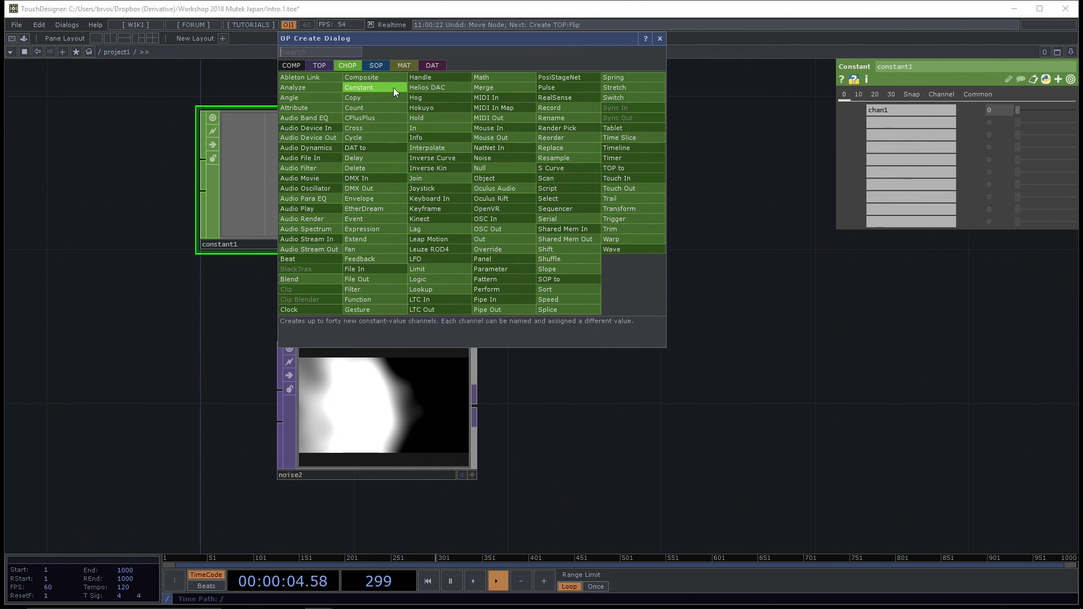
type("constant")
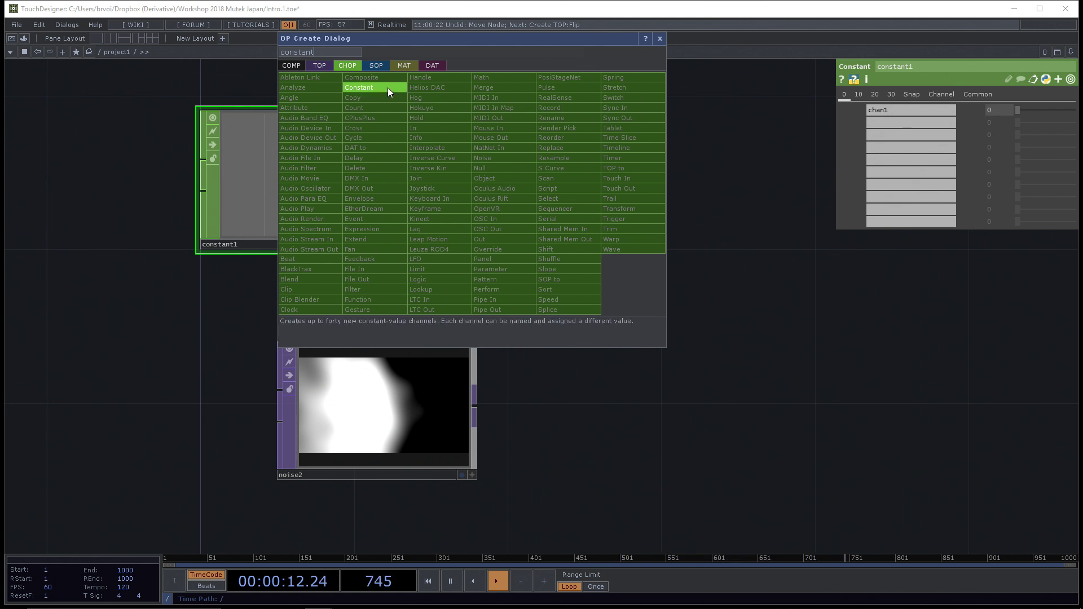
left_click(250, 149)
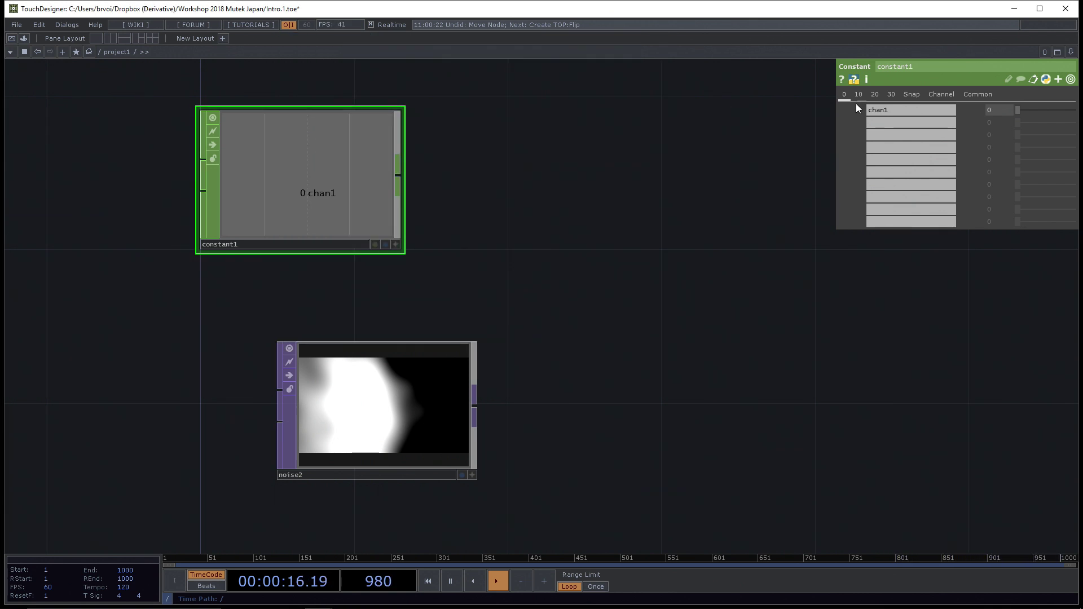
Step: Try out values of 0.7 and 25 for chan1 of the Constant CHOP
left_click_drag(1020, 110, 1053, 108)
left_click(992, 109)
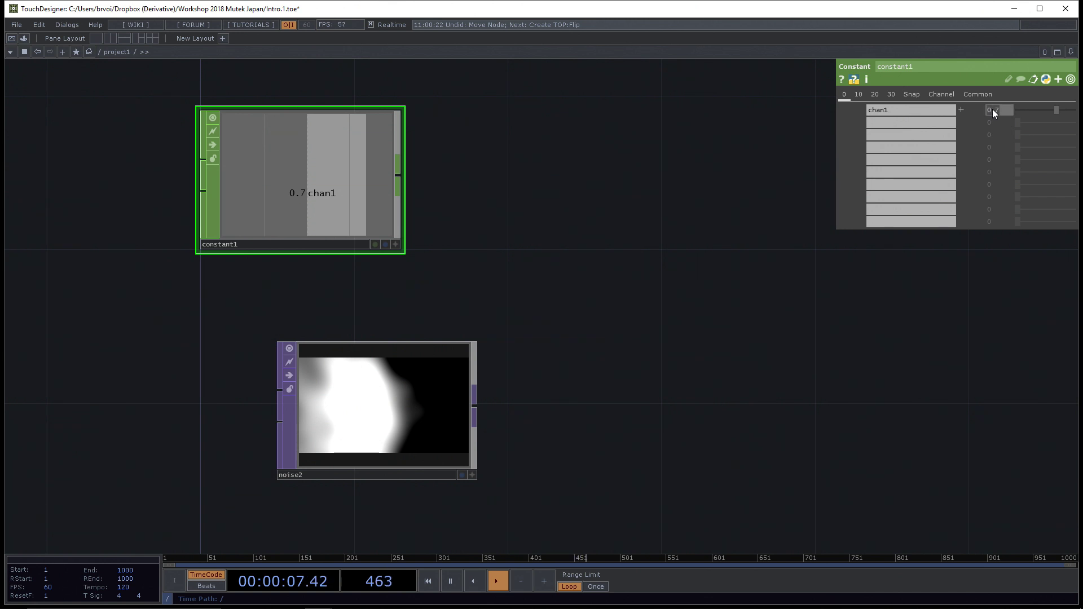
type("25")
key("Return")
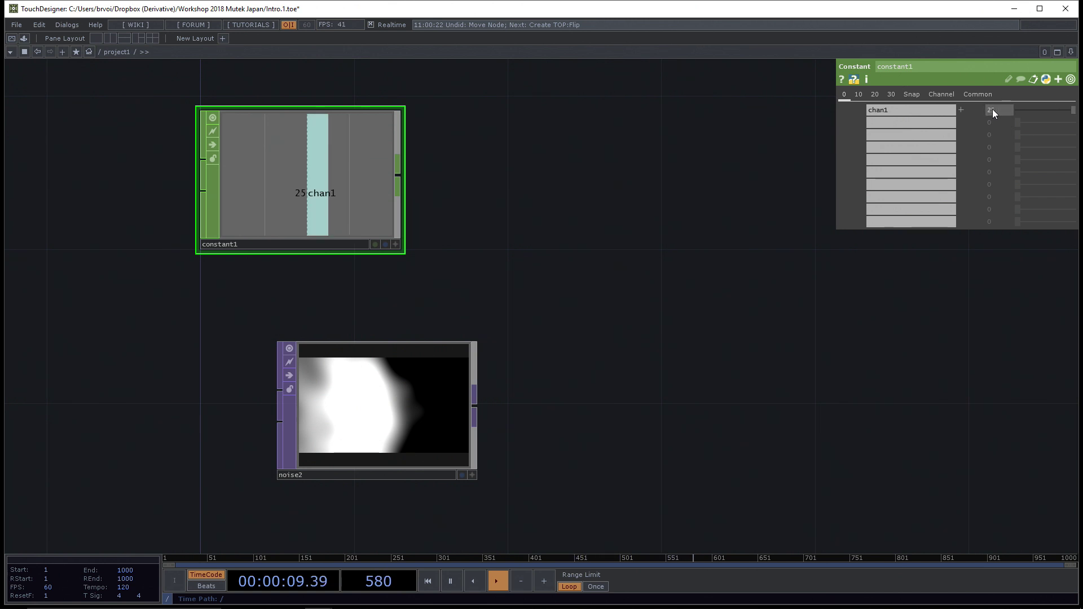
Step: Set the value of constant1's chan1 channel to 1
left_click_drag(602, 178, 595, 181)
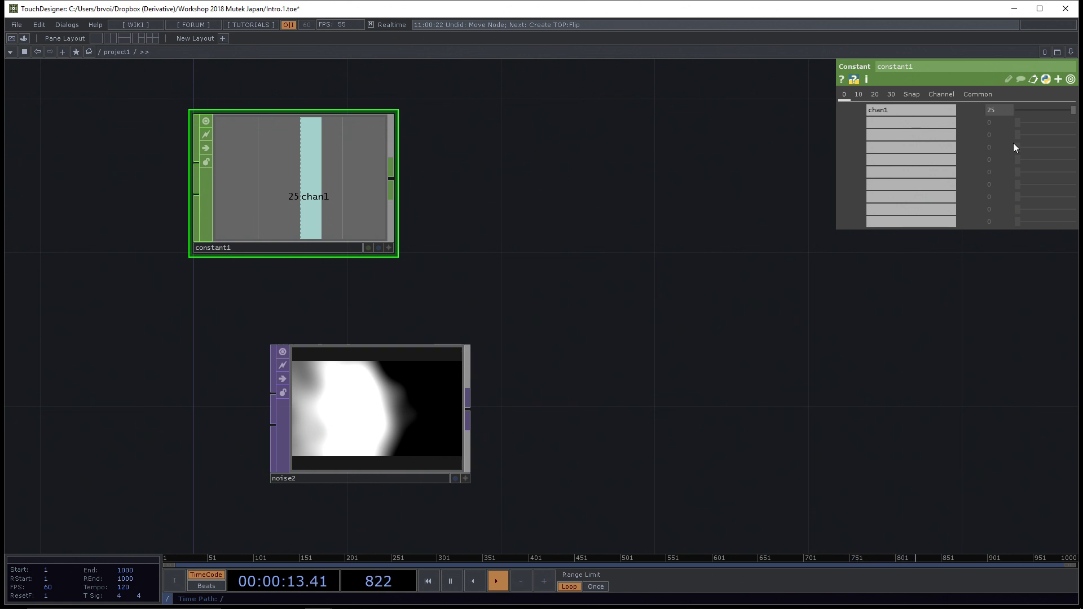
type("1")
key("Return")
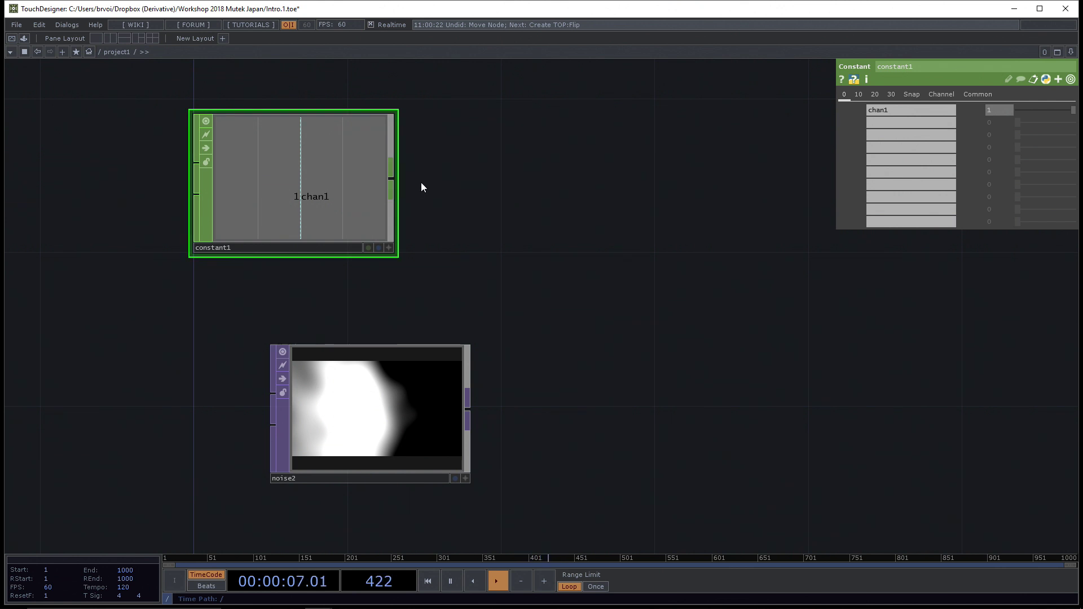
right_click(391, 181)
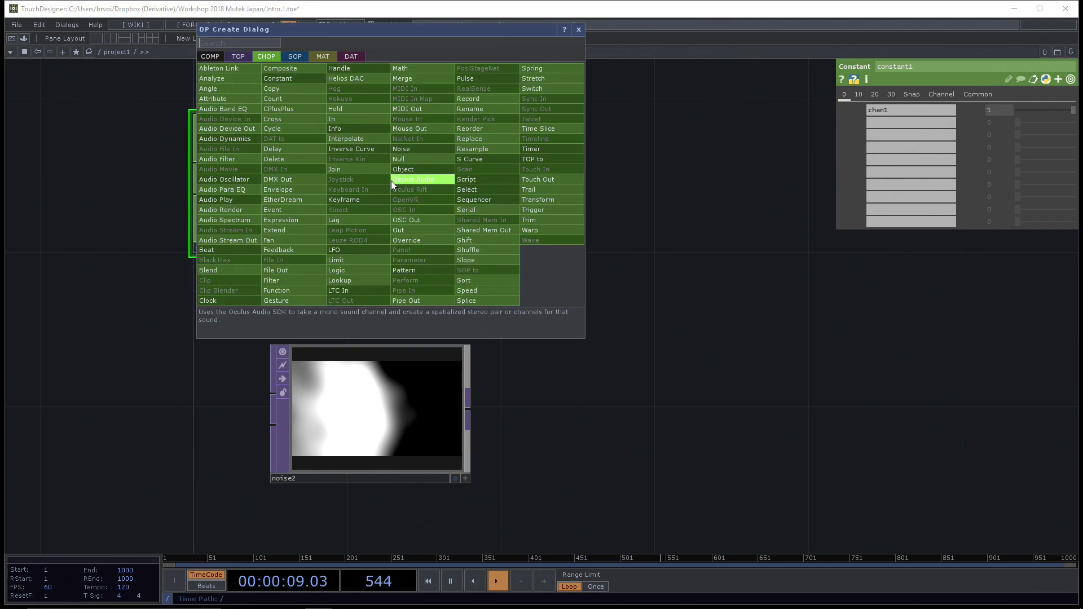
left_click(696, 193)
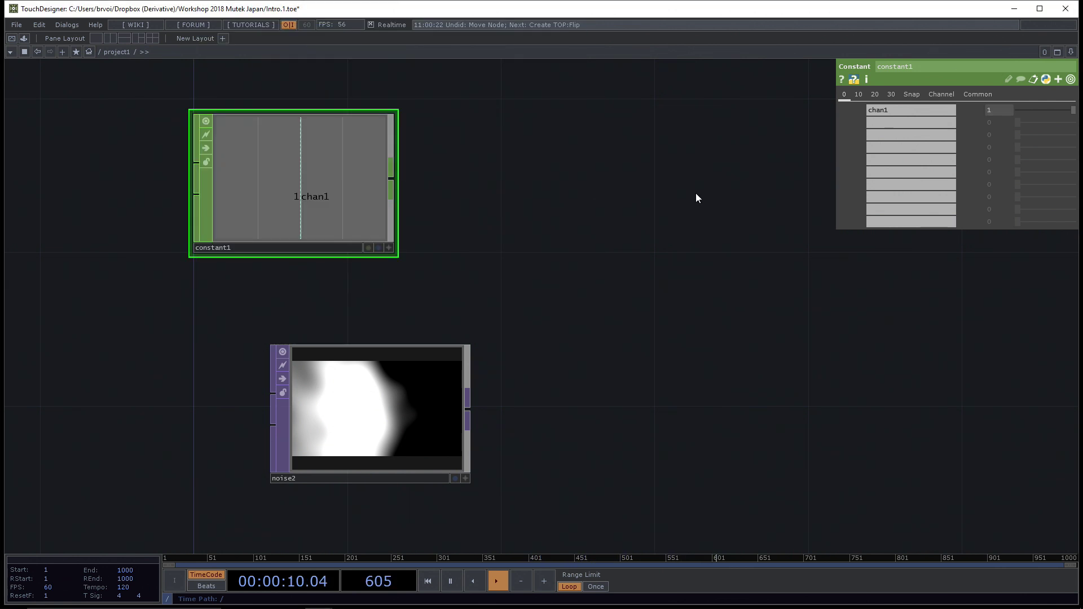
Step: Rename constant1's chan1 channel to noisetz
left_click(888, 113)
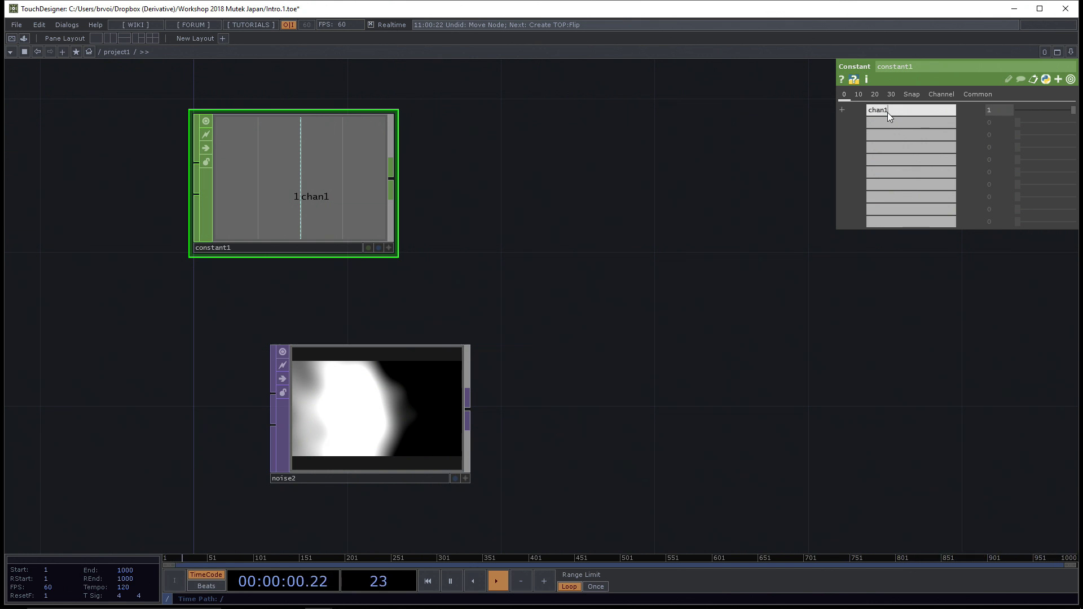
double_click(887, 113)
type("noisexf")
type("tz")
key("Return")
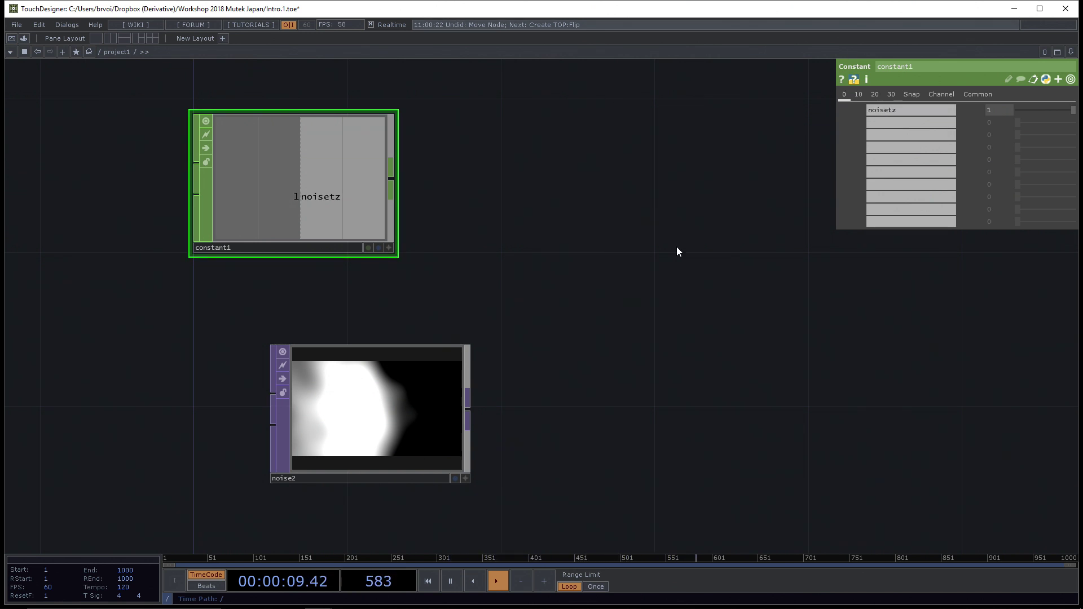
Step: Add a Speed CHOP connected to constant1's output and place it beside constant1
left_click_drag(533, 219, 531, 228)
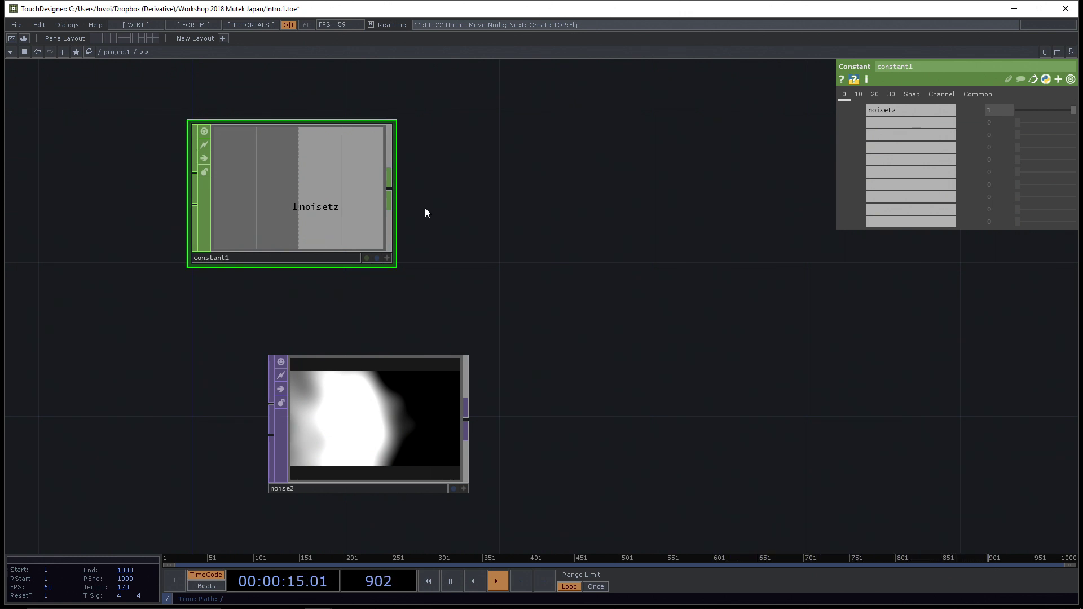
right_click(391, 191)
type("spee")
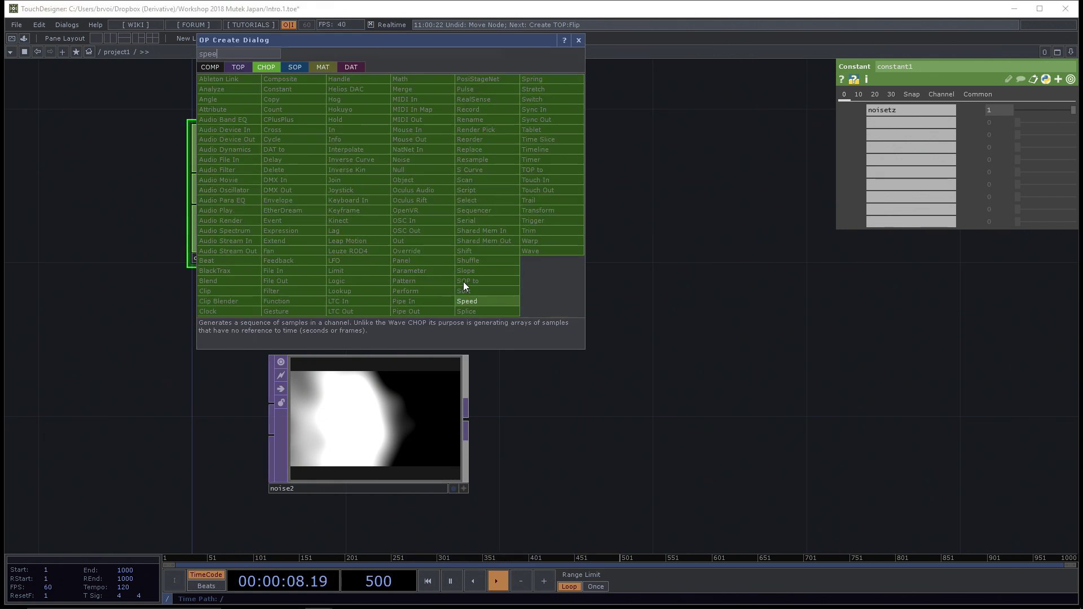
left_click(503, 305)
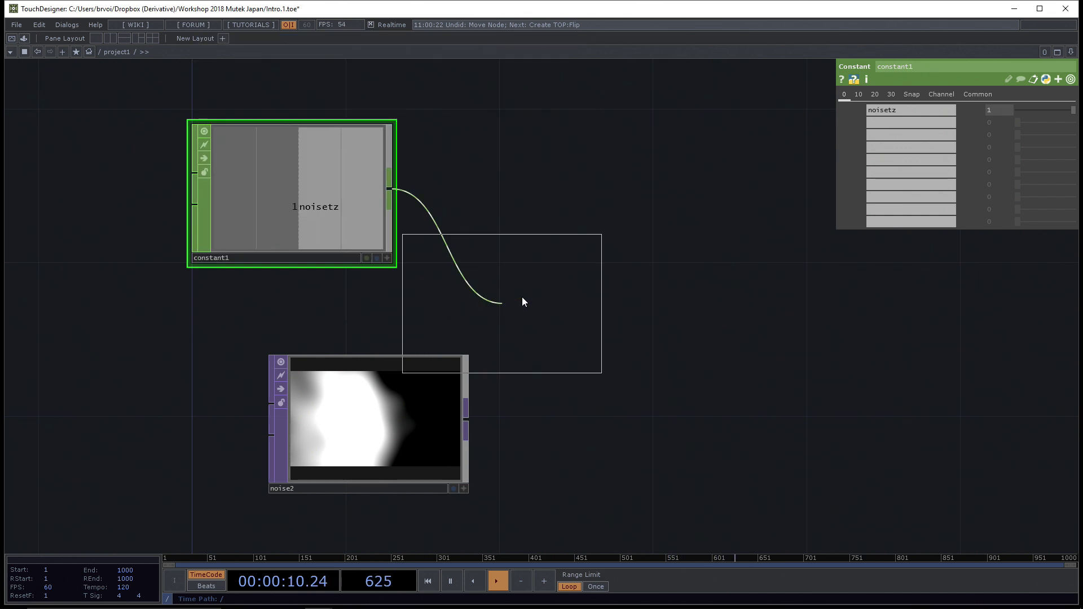
left_click(573, 200)
left_click_drag(642, 279, 576, 280)
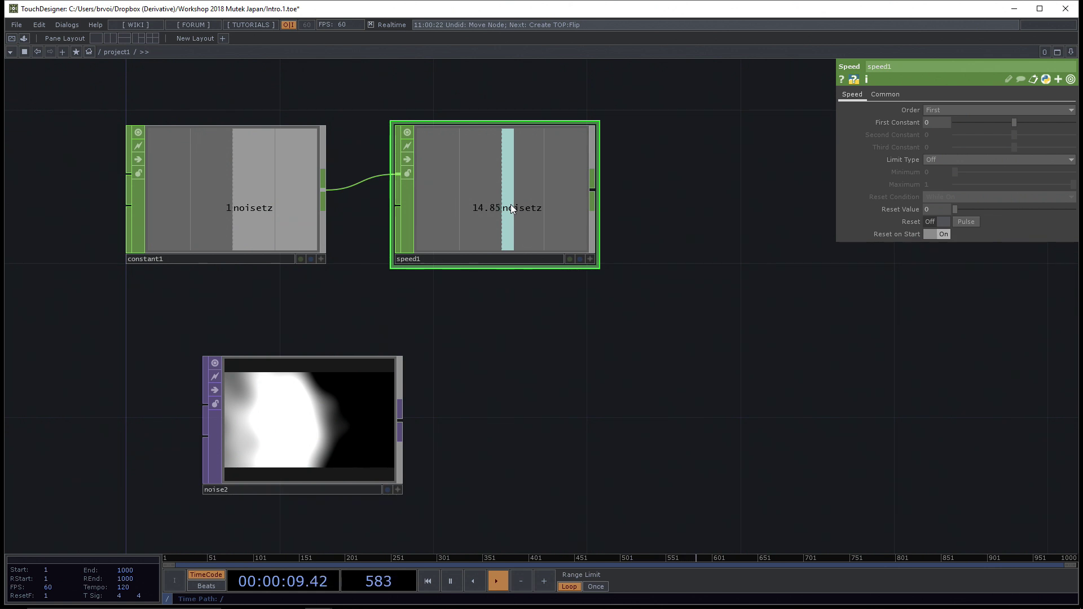
Step: Try values of 0 and -1 for constant1's noisetz channel, and settle on 0.2
left_click(299, 186)
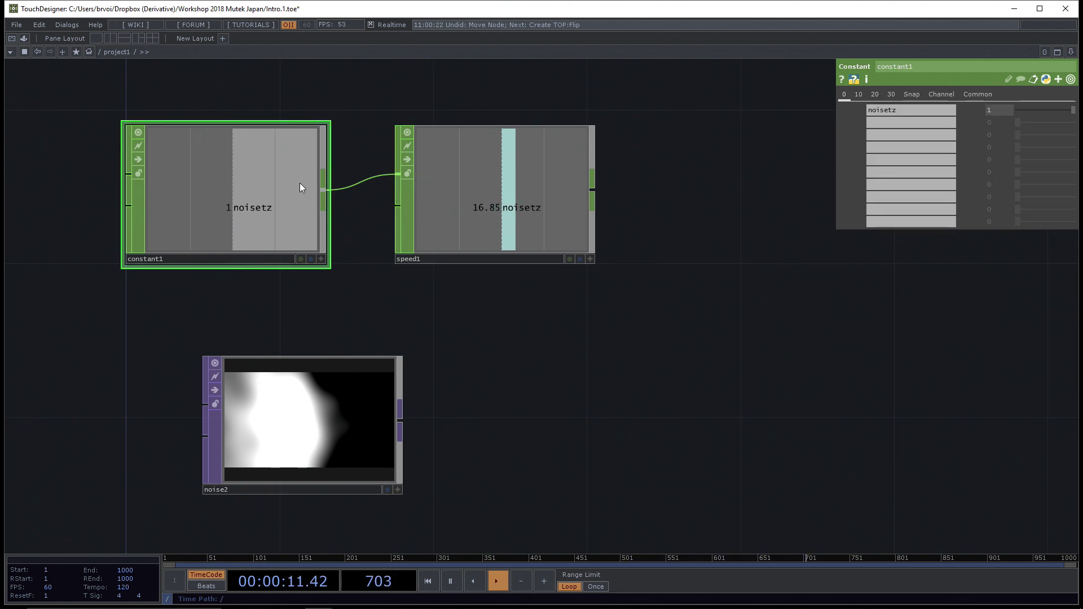
left_click_drag(1073, 112, 1003, 112)
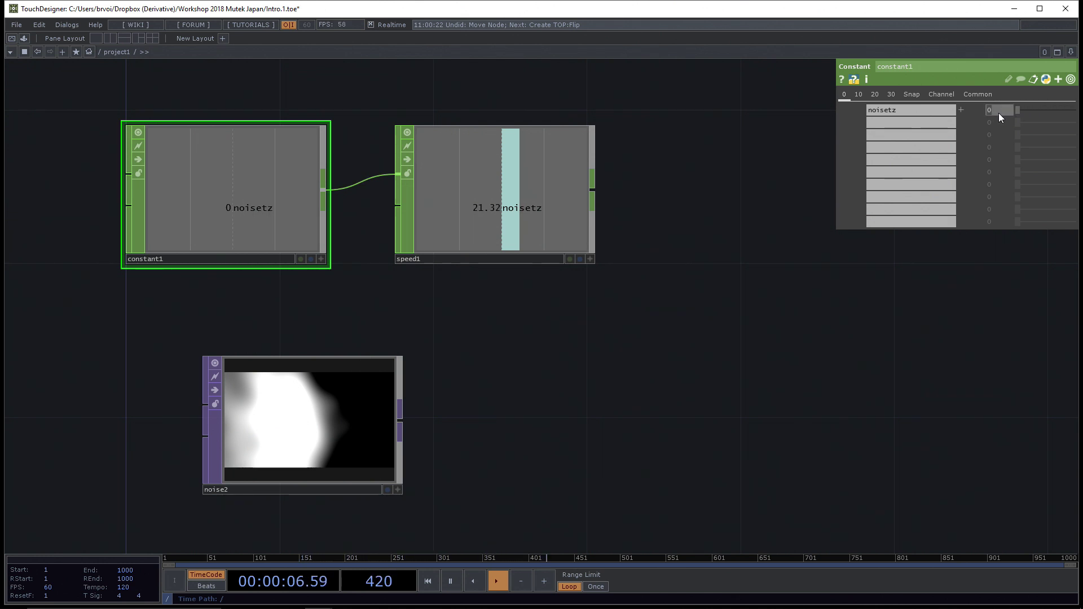
type("-1")
key("Return")
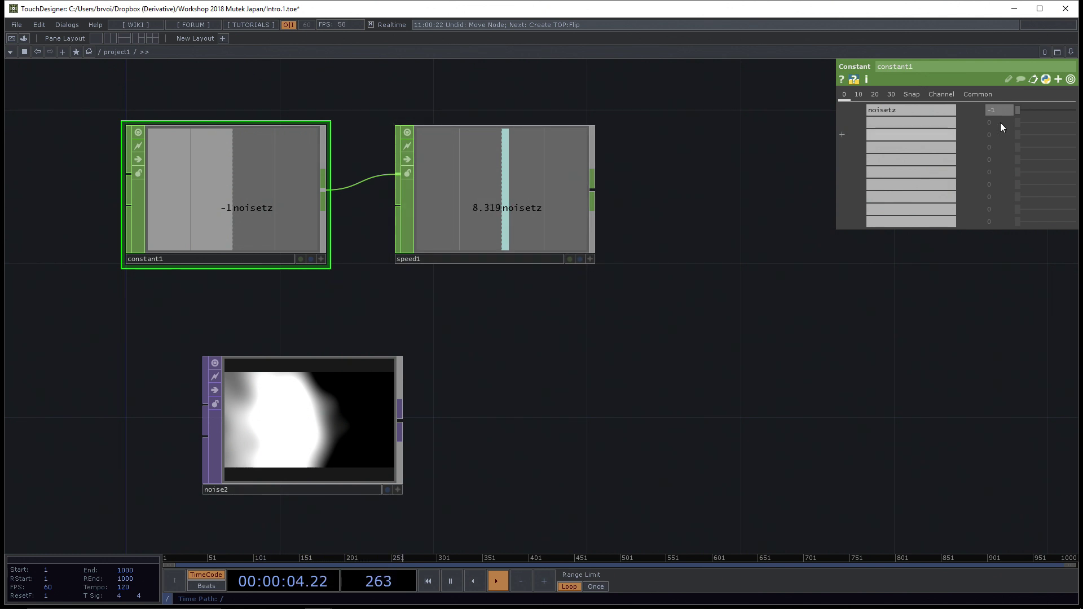
left_click_drag(1017, 111, 1029, 109)
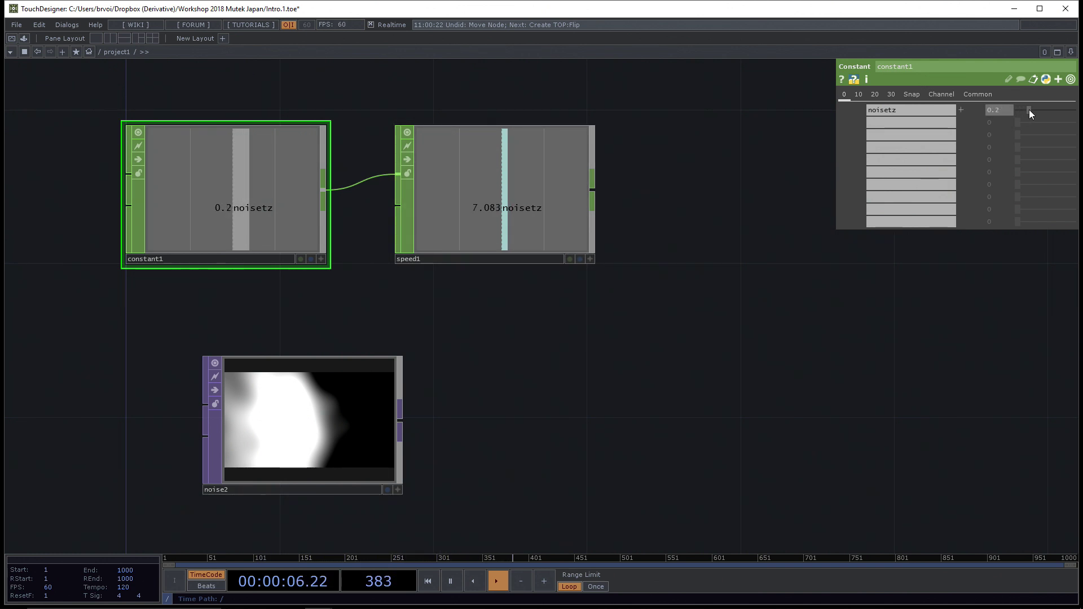
left_click_drag(709, 264, 660, 263)
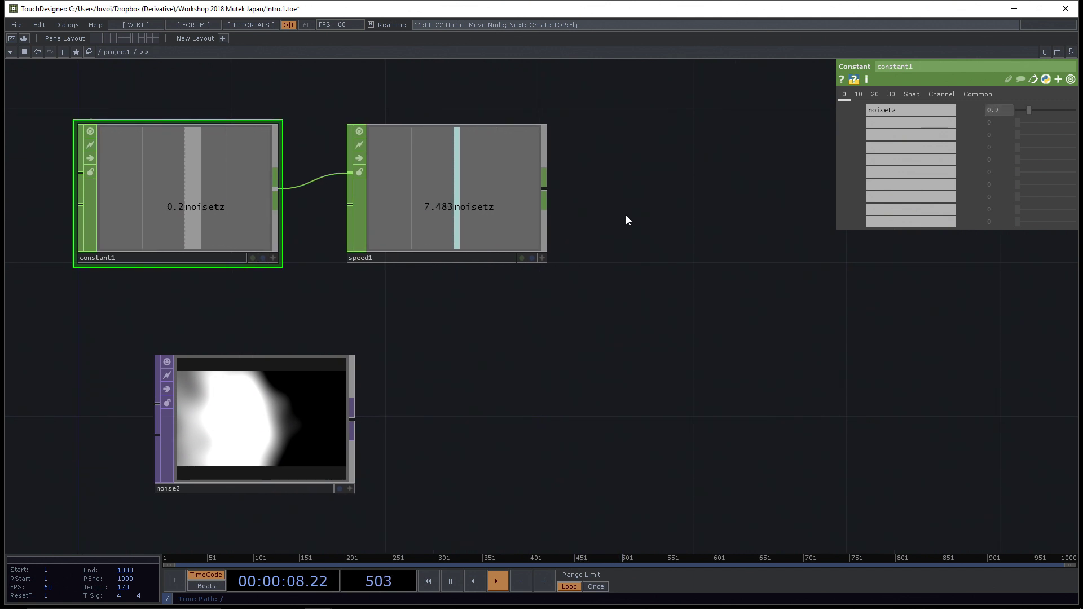
Step: Shift the noise2 node slightly to the right beneath the Constant and Speed CHOPs and select it
left_click_drag(293, 415, 332, 415)
left_click_drag(381, 421, 343, 413)
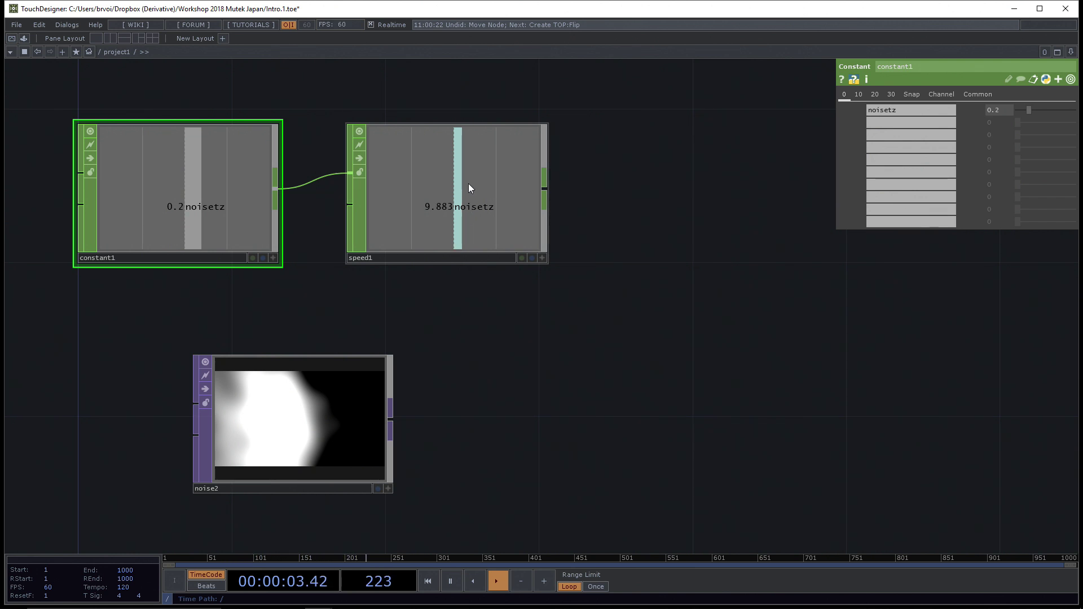
left_click(308, 399)
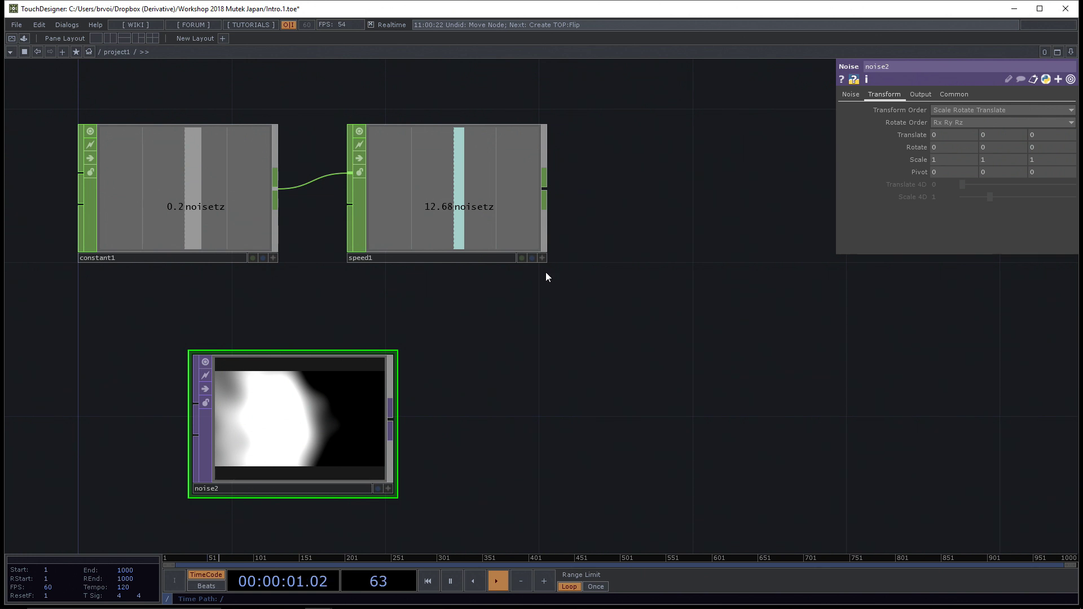
Step: Add a Null CHOP connected to speed1's output and place it to the right of speed1
left_click_drag(608, 218, 584, 212)
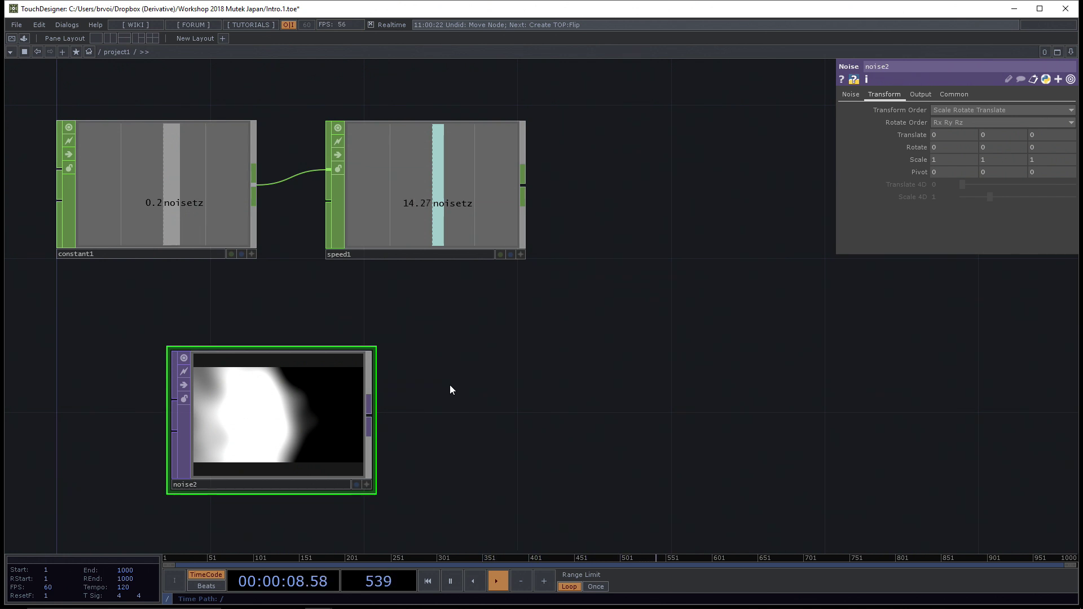
right_click(524, 184)
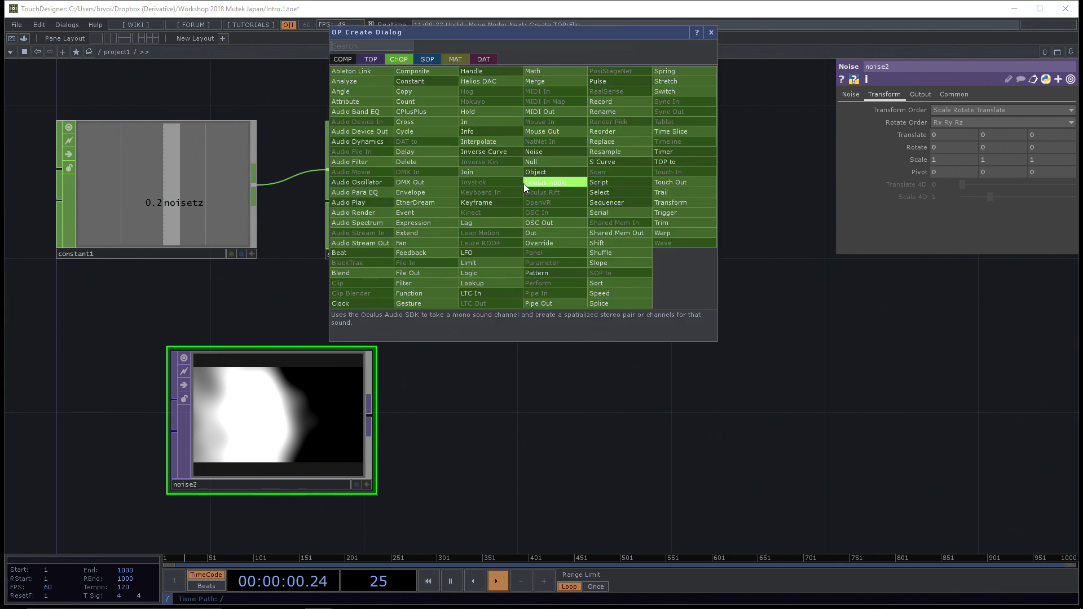
type("null")
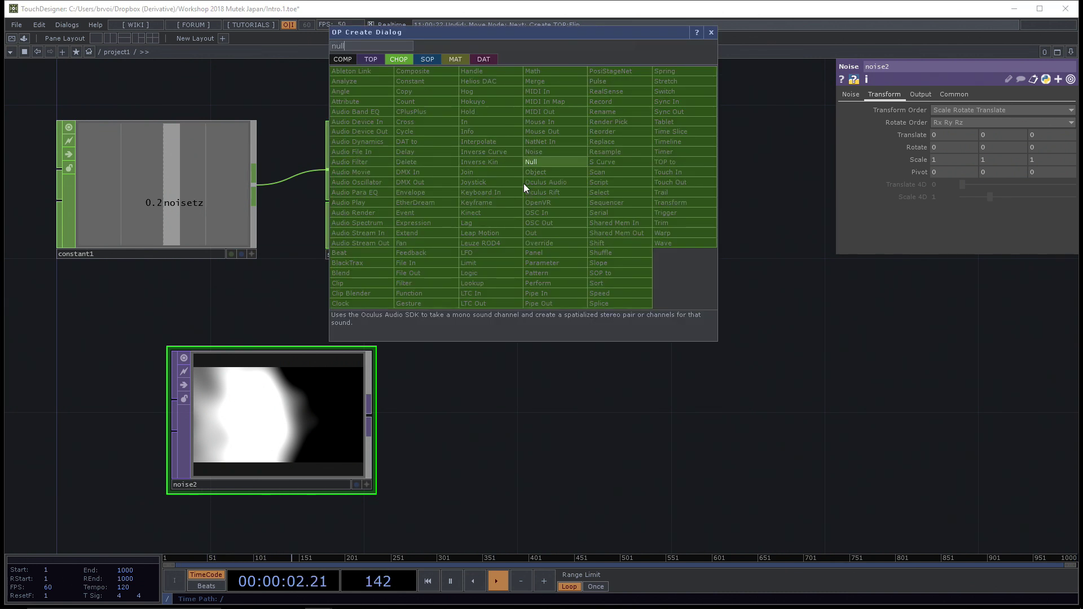
left_click(565, 163)
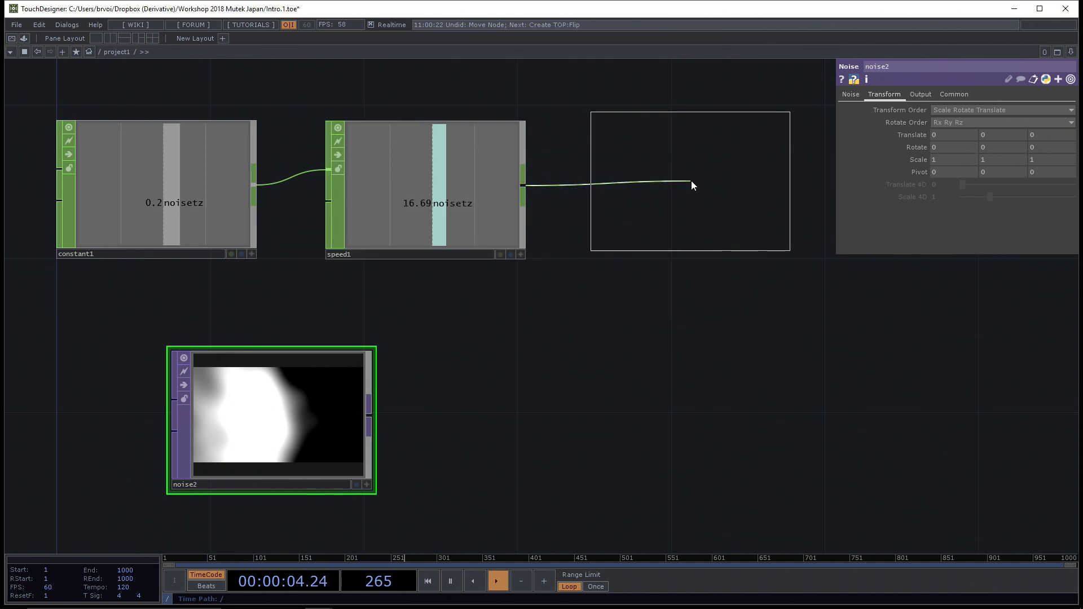
left_click(694, 186)
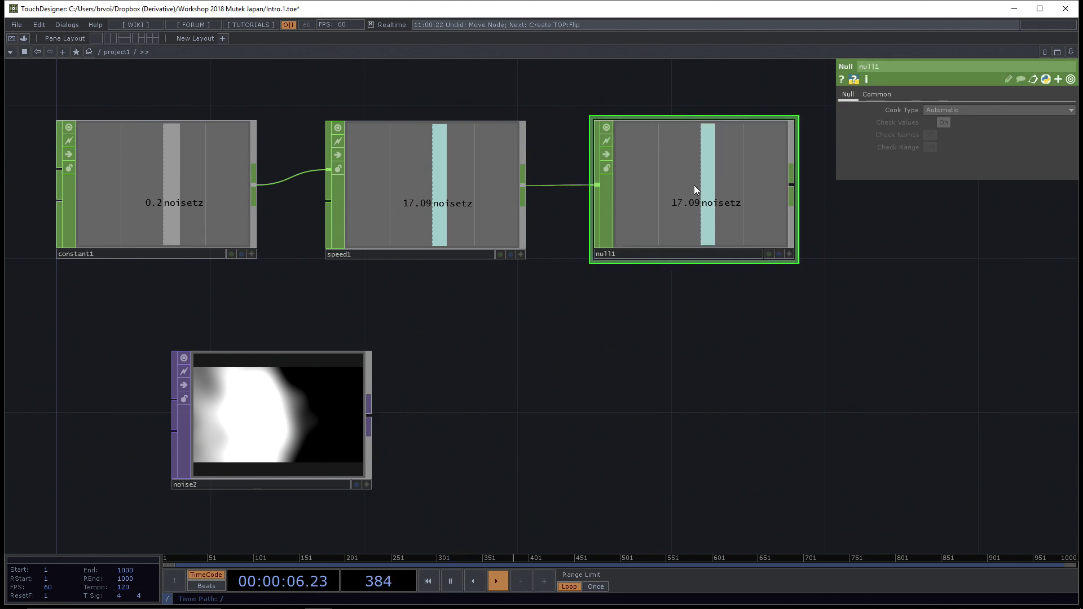
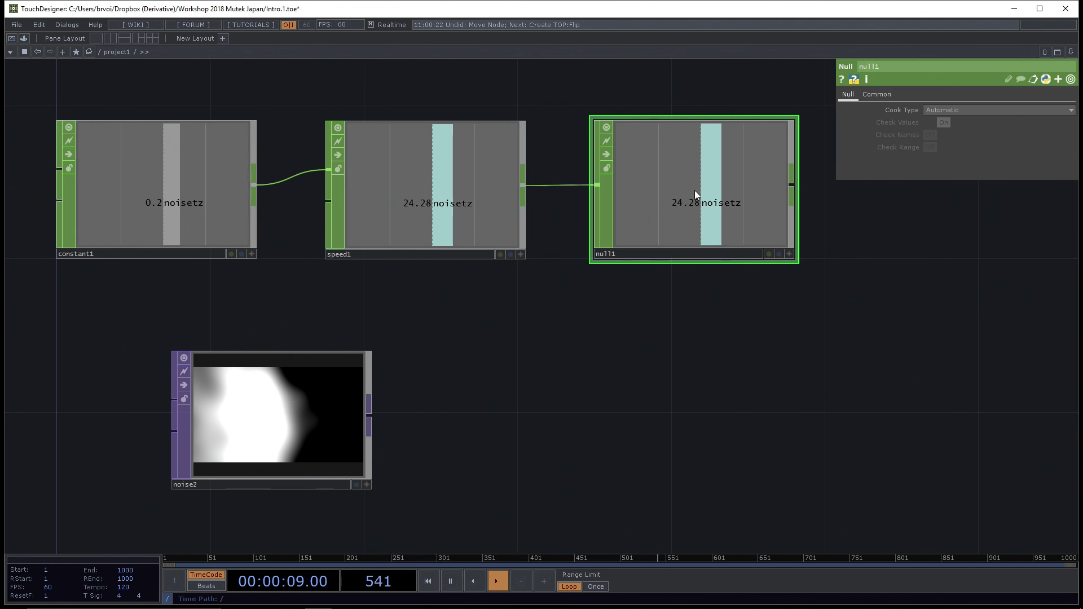
Step: Try null1 far from speed1, and settle it slightly farther right than its original place in the chain
left_click_drag(703, 196, 1036, 185)
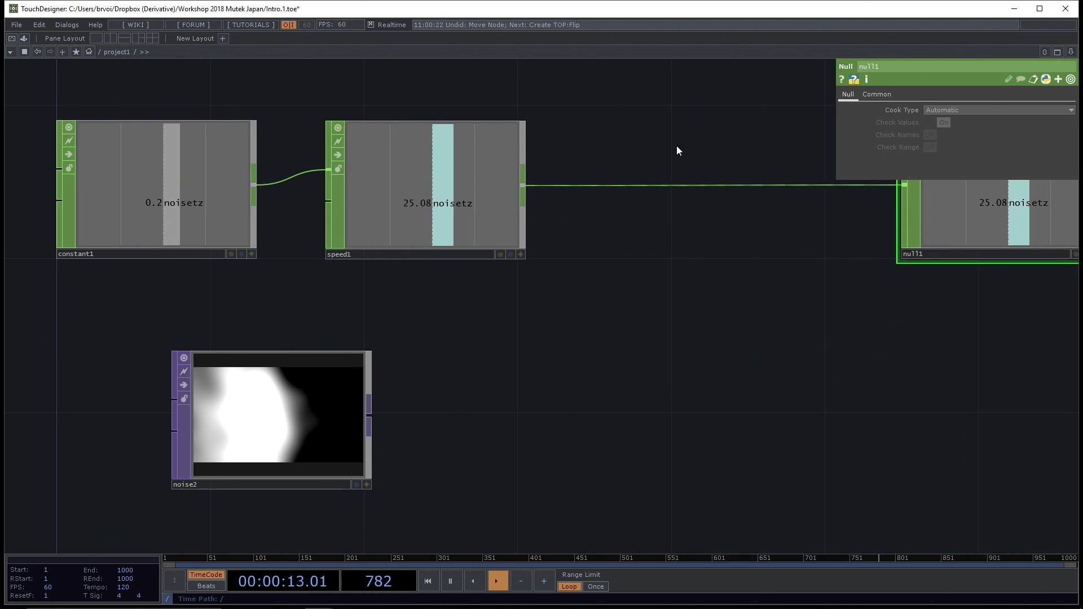
left_click_drag(971, 198, 675, 200)
left_click_drag(676, 311, 628, 304)
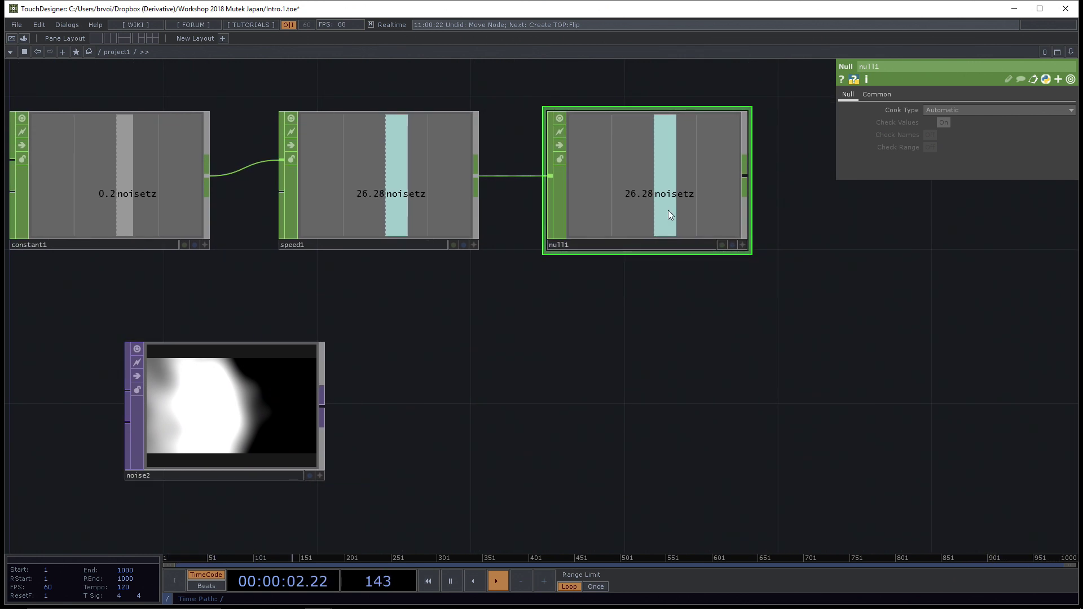
left_click_drag(672, 210, 700, 213)
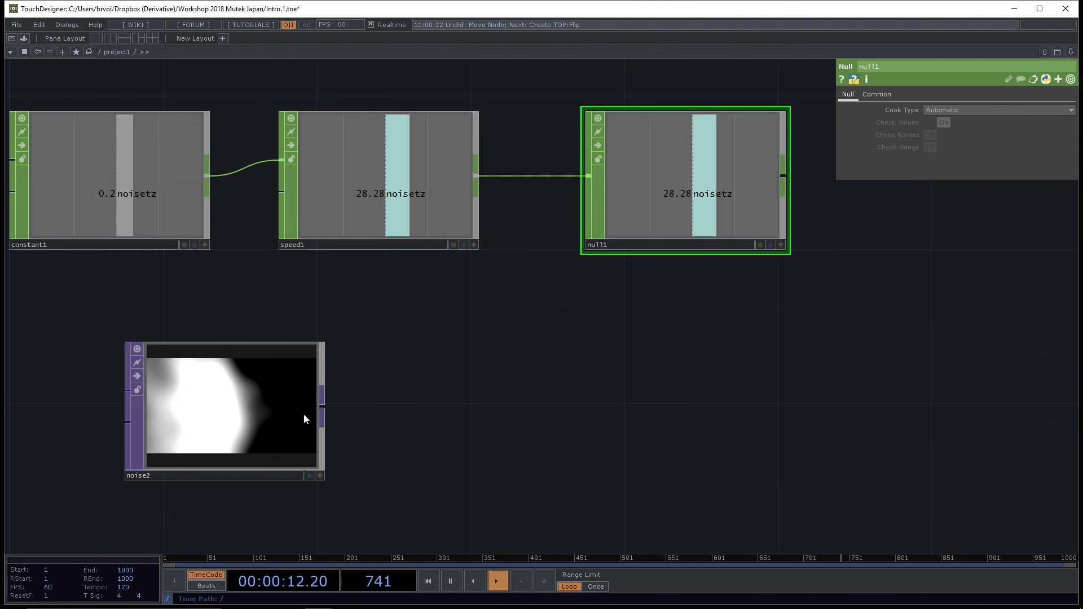
Step: Make null1's viewer active so its noisetz channel can be picked up
left_click(282, 414)
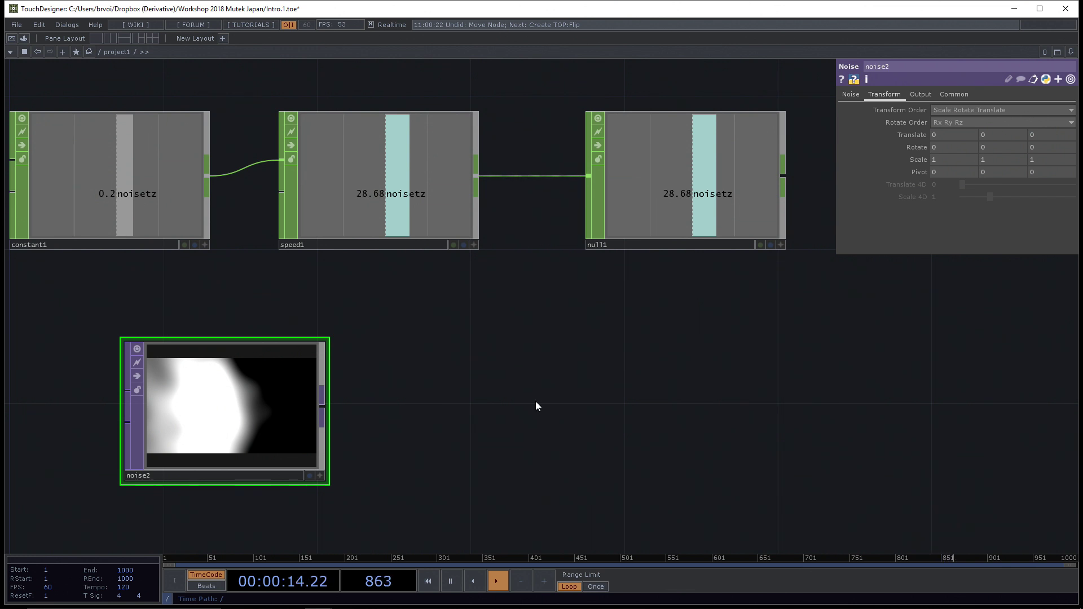
left_click(705, 199)
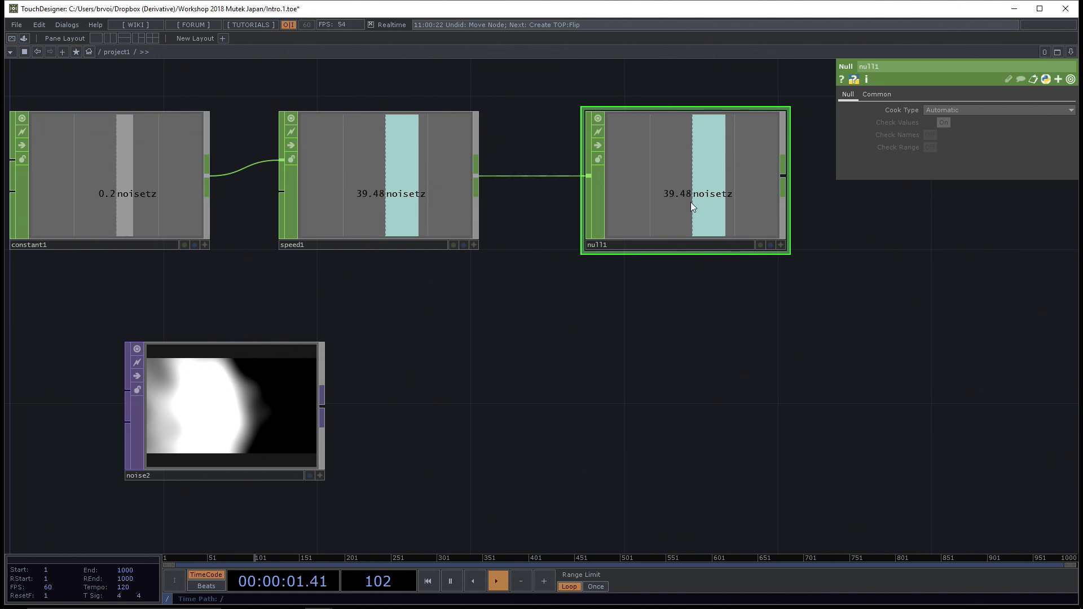
left_click(779, 247)
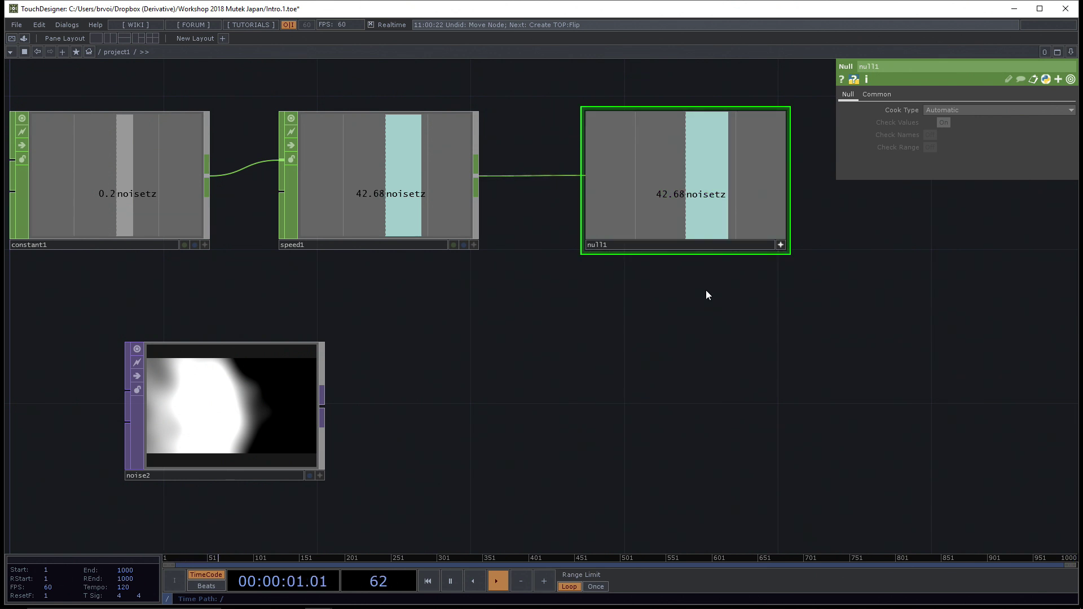
left_click(289, 400)
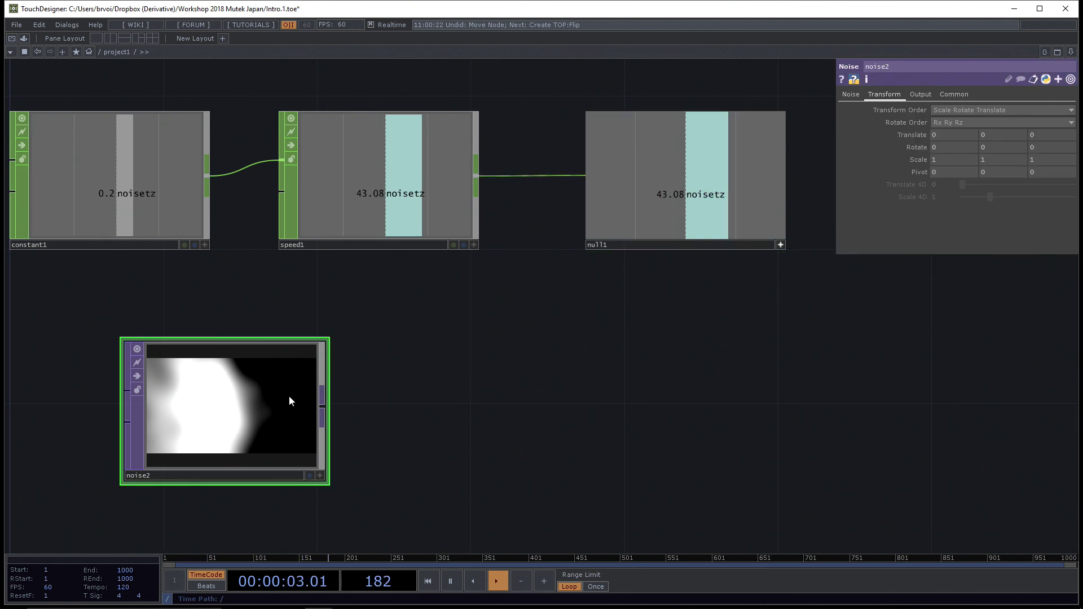
left_click(712, 179)
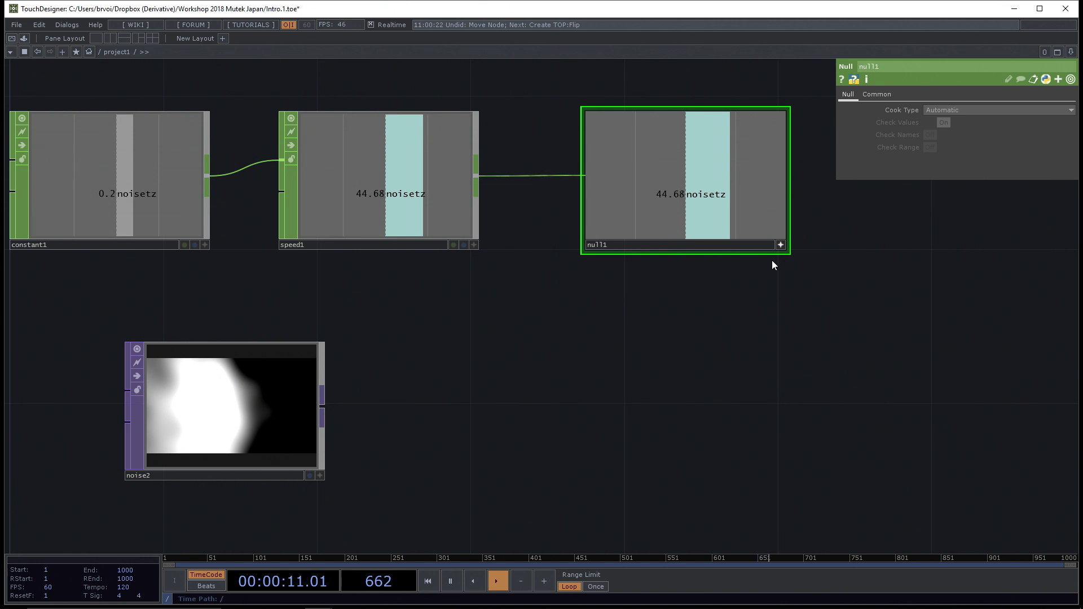
Step: Link null1's noisetz channel to noise2's Z Translate parameter as an Export CHOP
left_click_drag(689, 342, 654, 336)
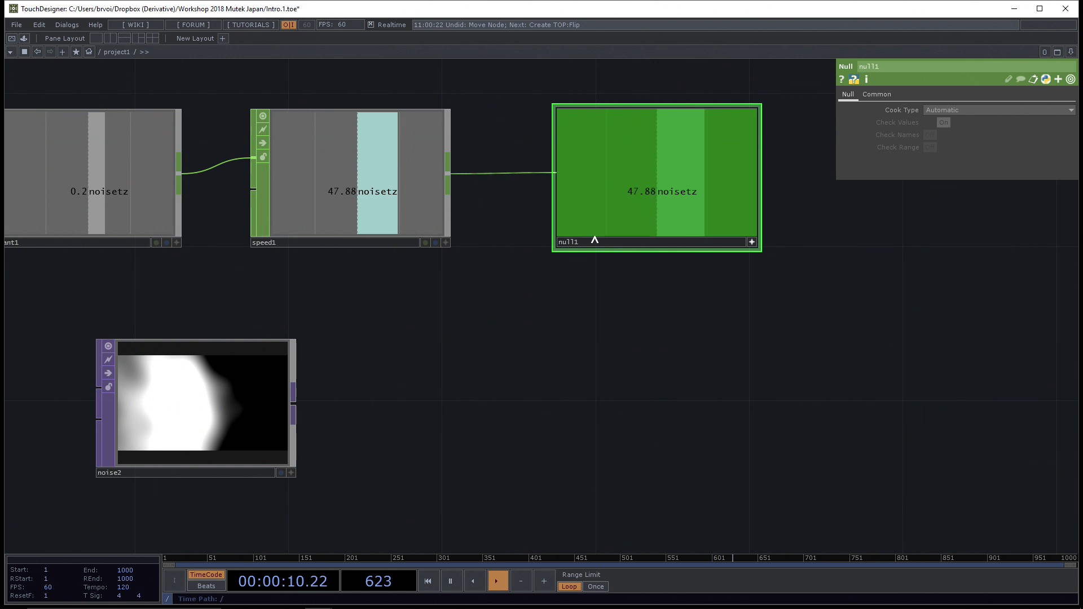
left_click(209, 402)
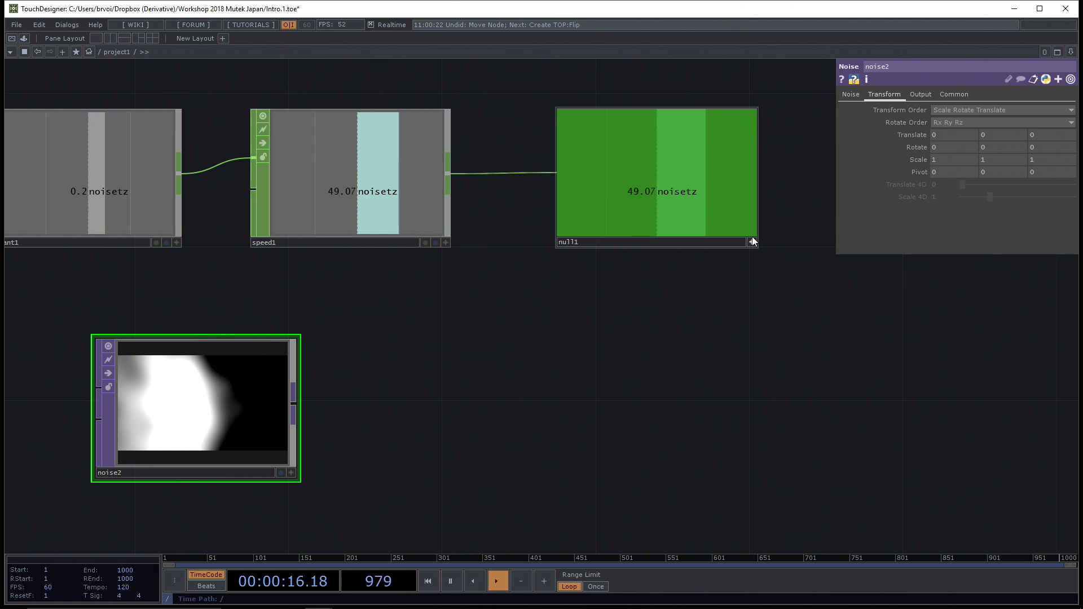
left_click_drag(638, 185, 654, 180)
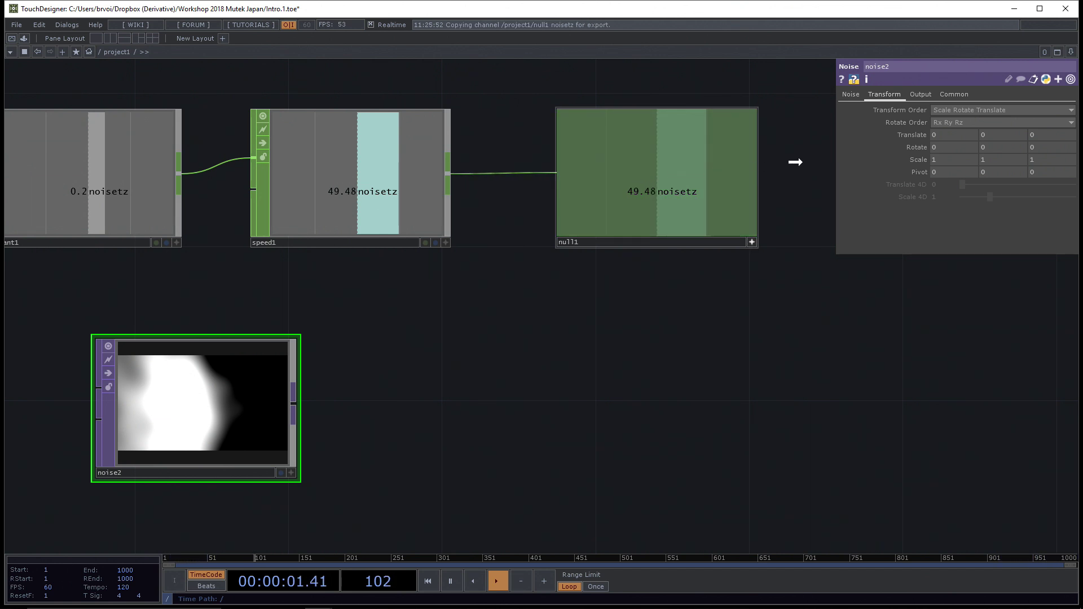
left_click_drag(795, 162, 1045, 130)
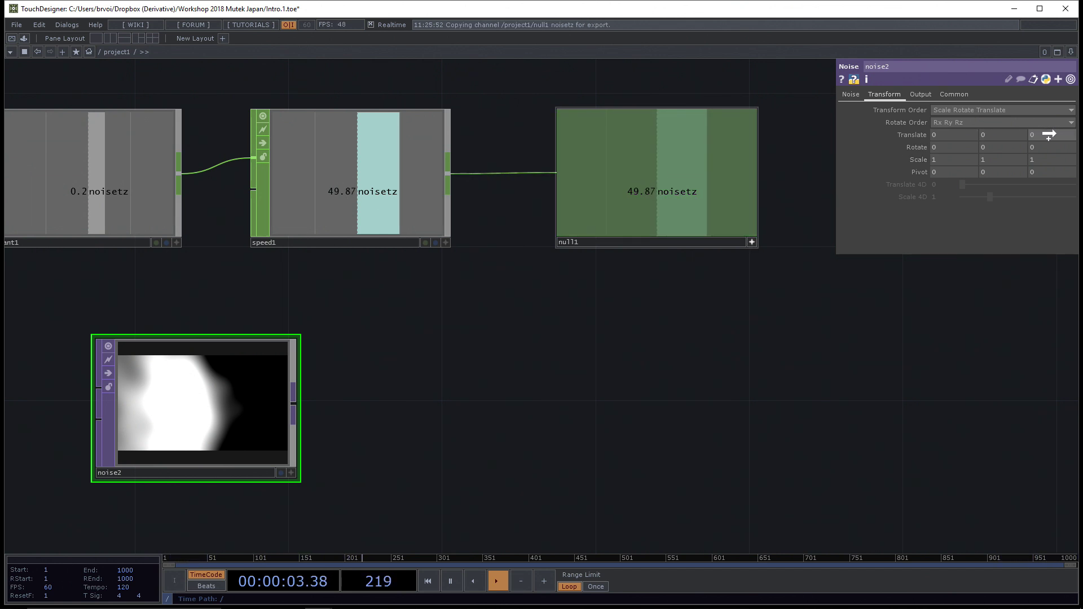
left_click_drag(1048, 135, 1056, 137)
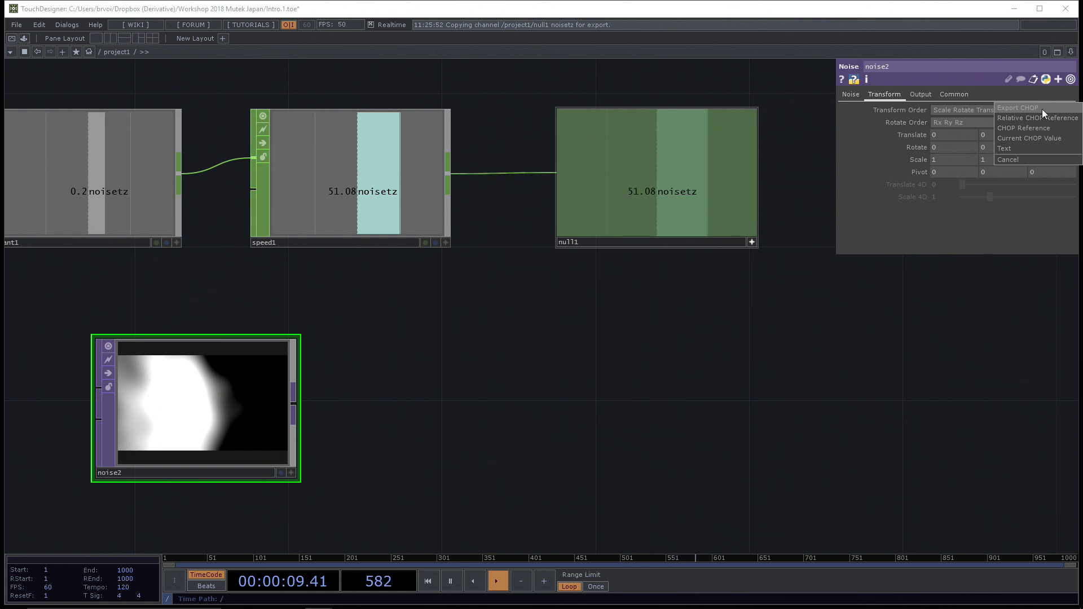
left_click(1044, 109)
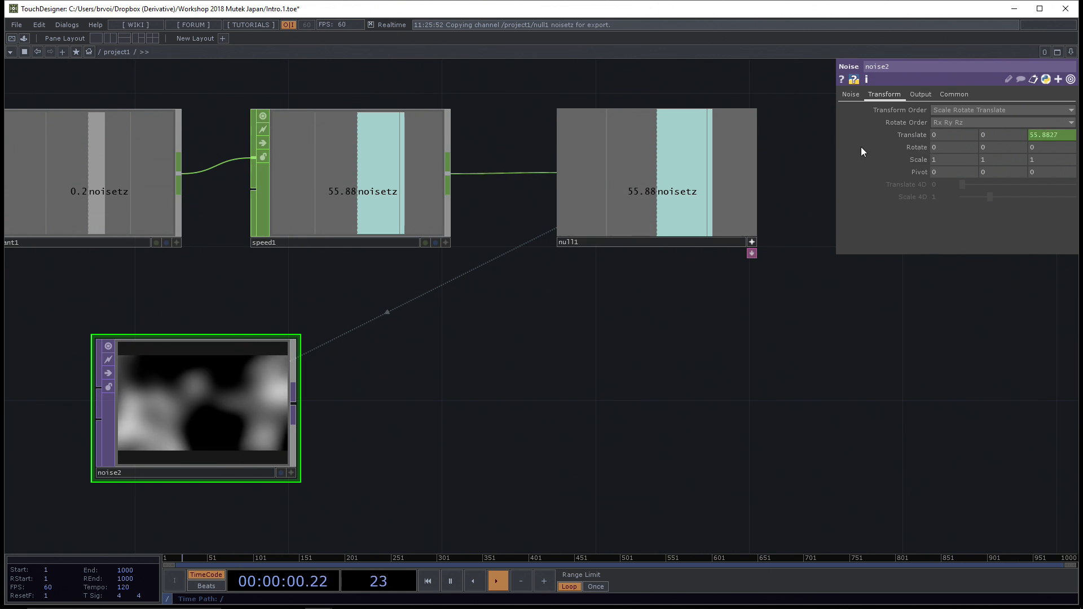
right_click(911, 134)
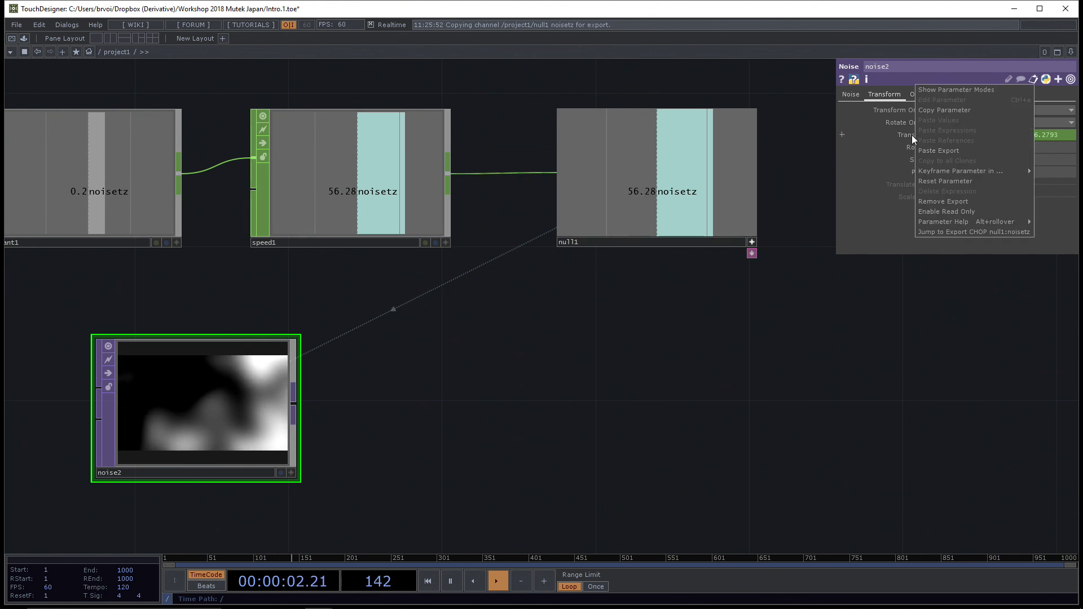
key("Escape")
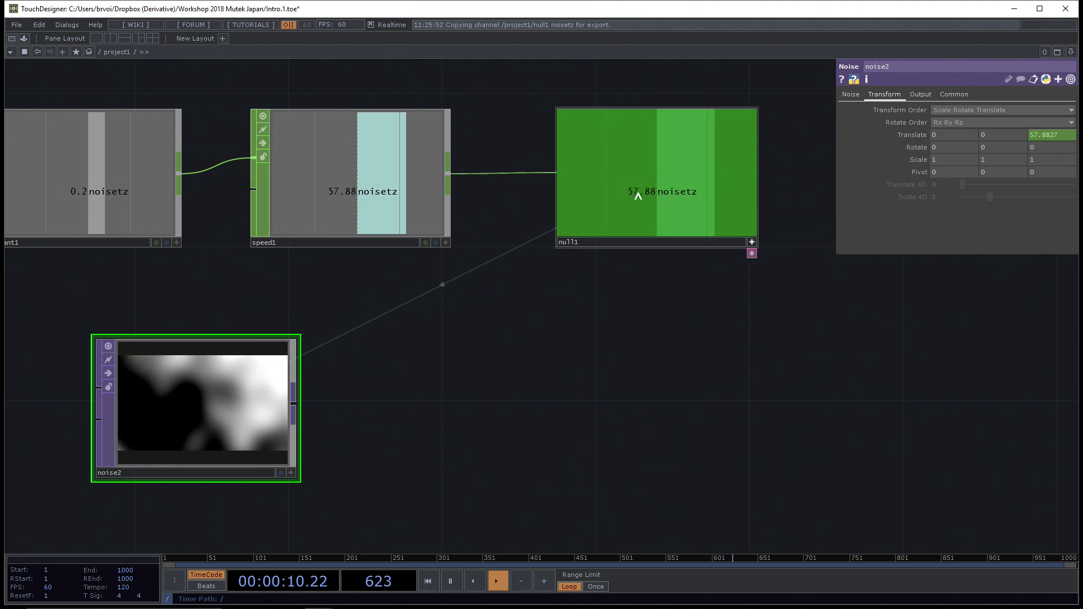
Step: Re-export null1's noisetz channel to noise2's Z Translate and expand the Translate parameter to check its source
right_click(1055, 136)
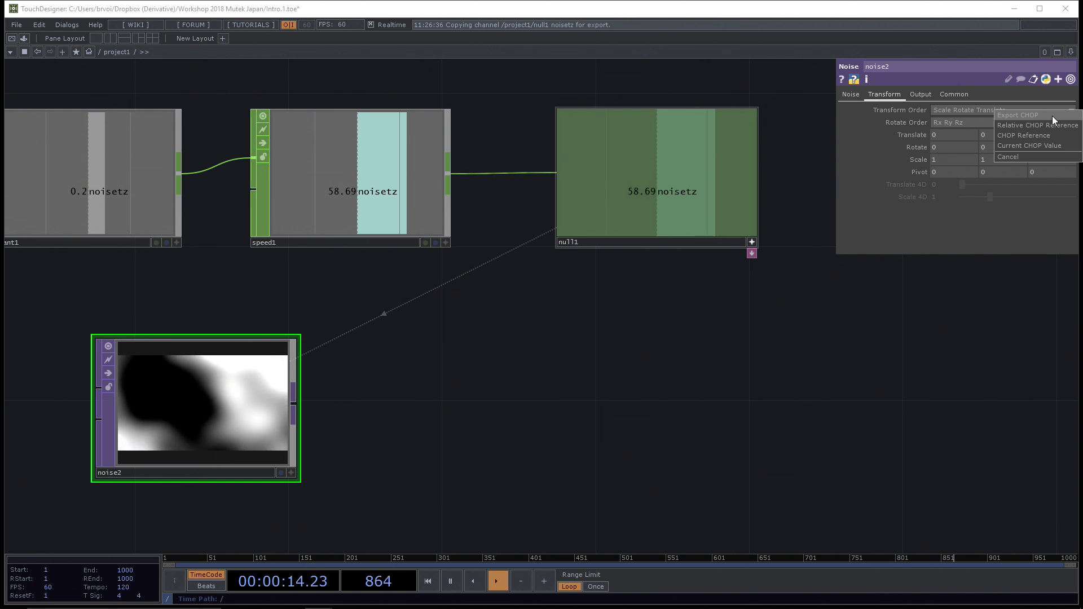
left_click(1050, 117)
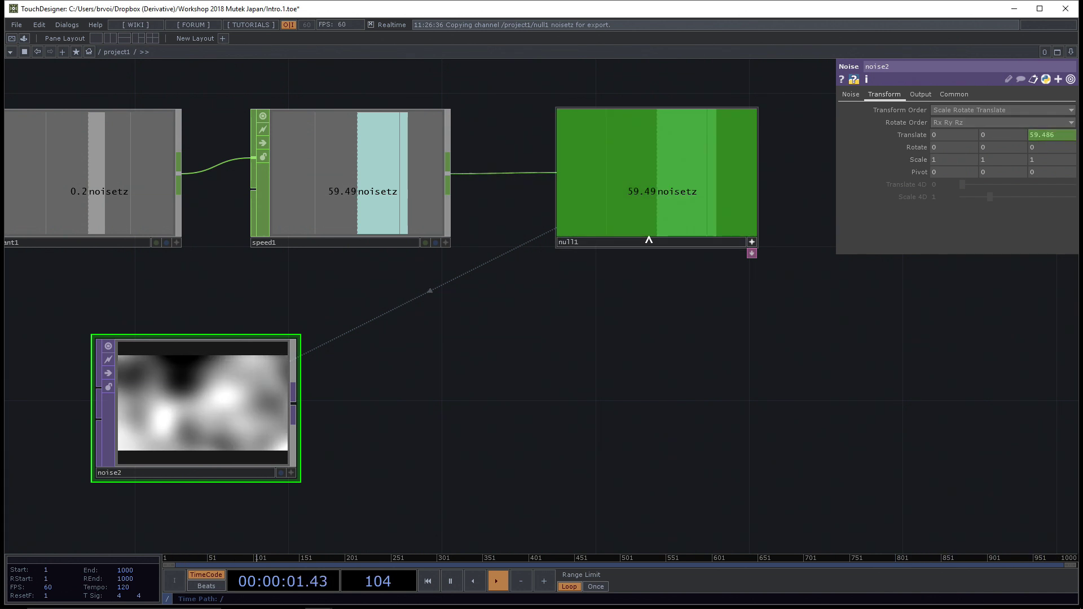
left_click_drag(594, 301, 621, 300)
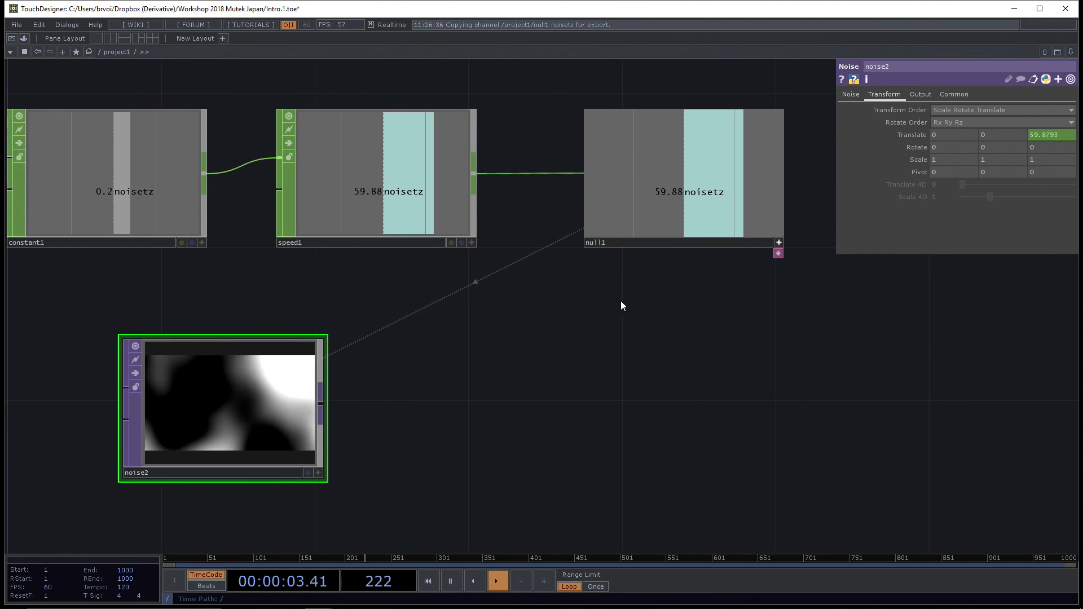
mouse_move(907, 137)
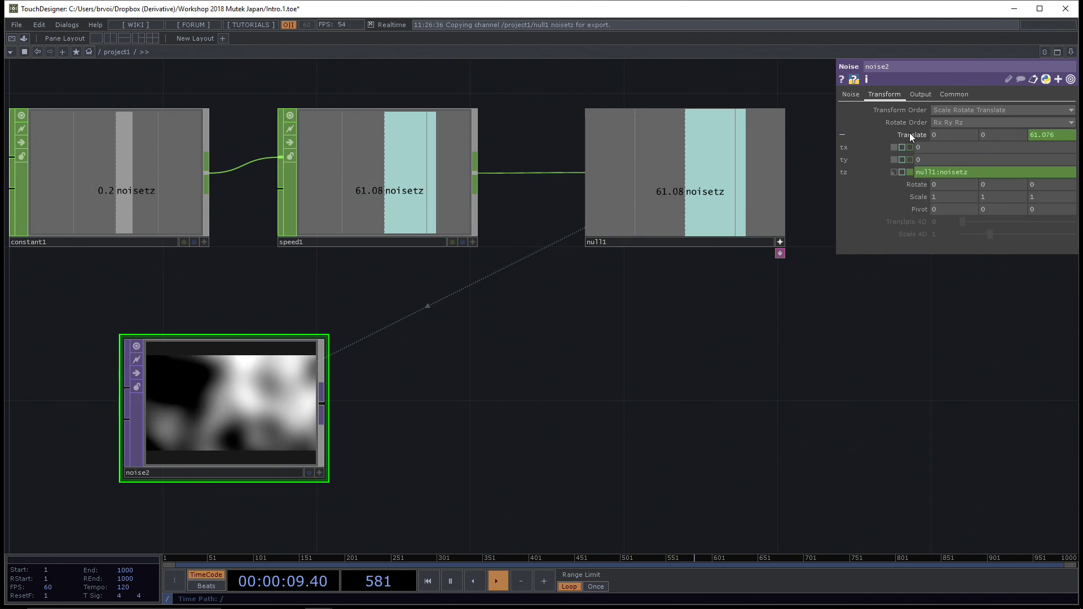
Step: Repeat the Export CHOP link from null1's noisetz channel to noise2's Z Translate, and save the project
left_click_drag(756, 199, 1055, 133)
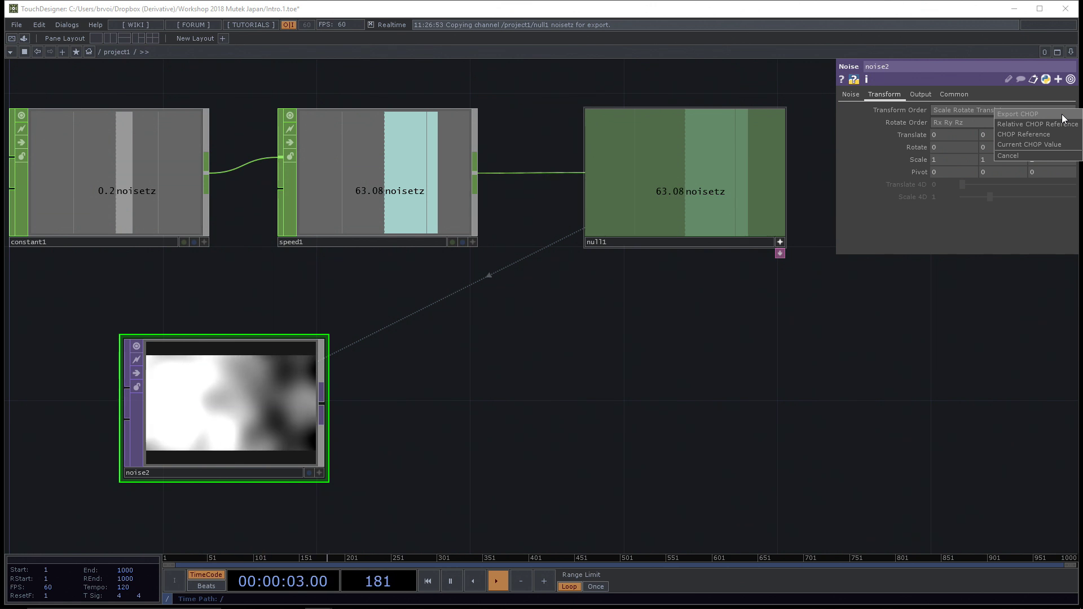
left_click(1062, 114)
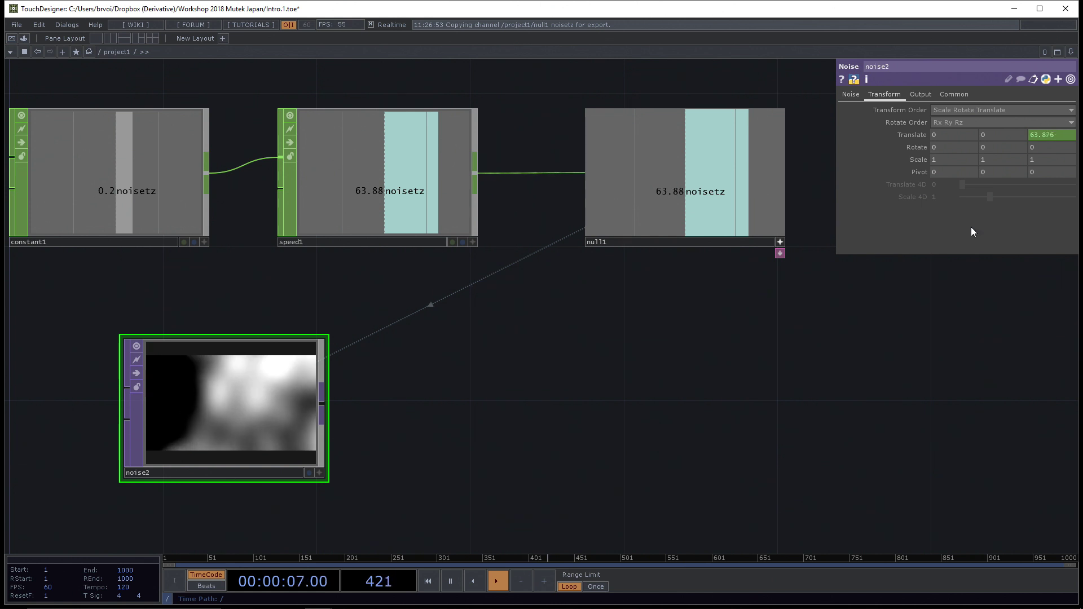
mouse_move(908, 135)
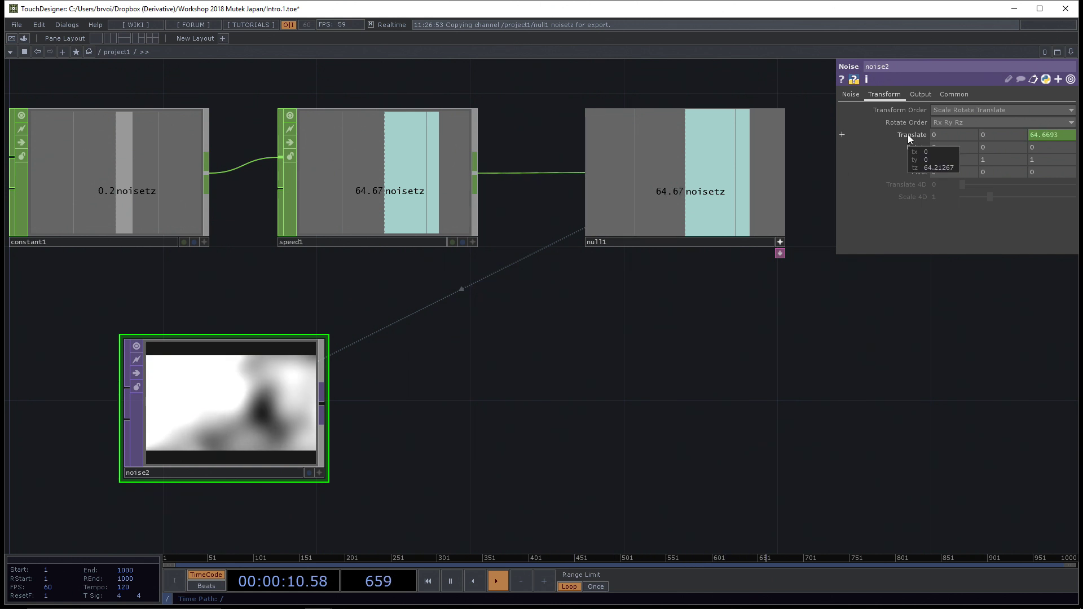
key("ctrl+s")
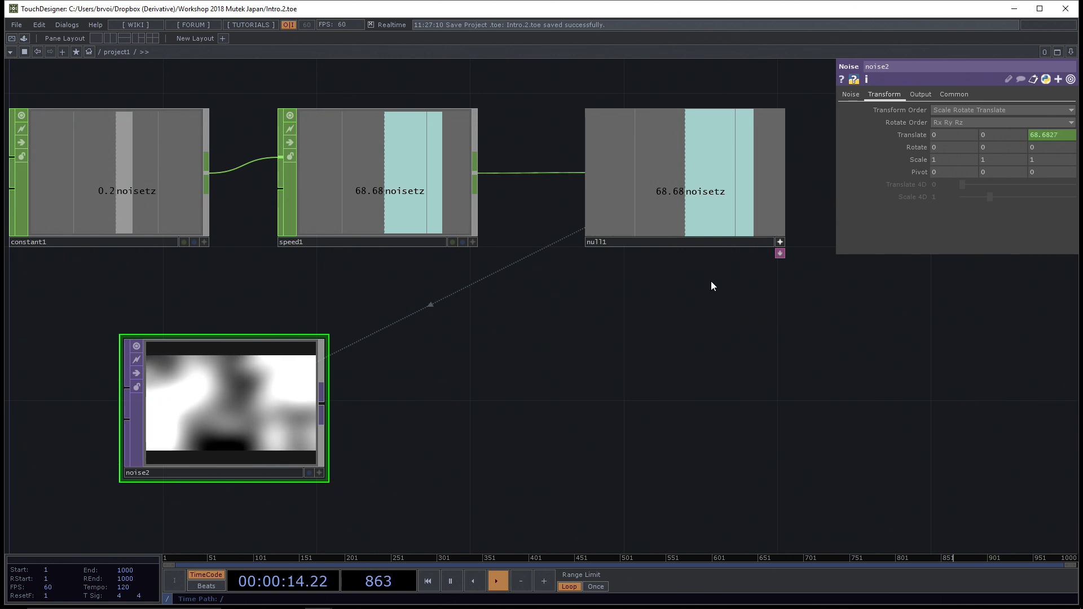
Step: Remove the export from noise2's Translate parameter and export null1's noisetz channel to Z Translate anew
right_click(908, 135)
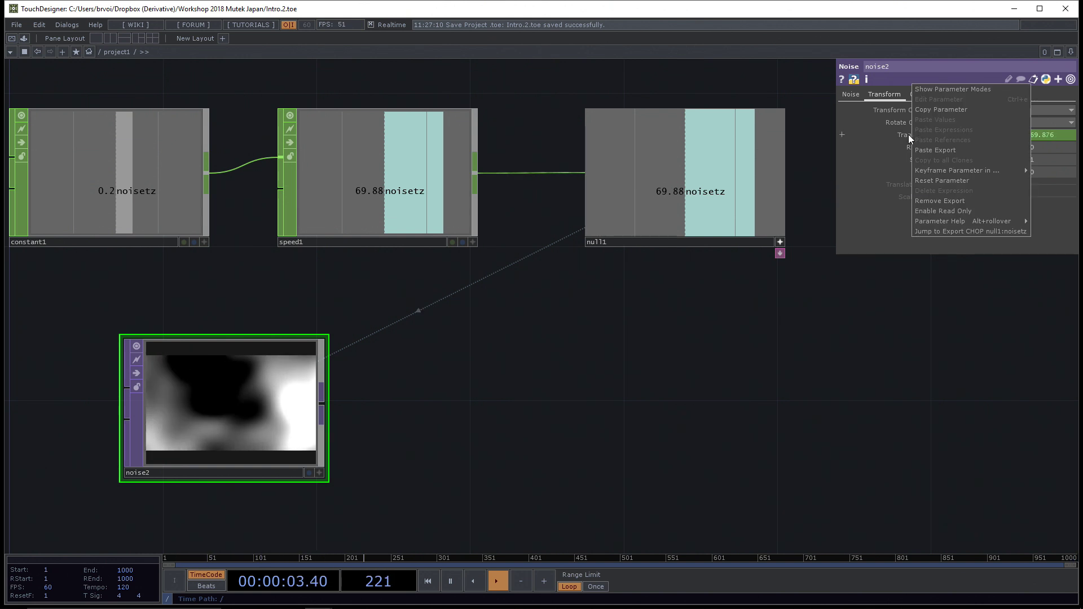
left_click(950, 198)
left_click_drag(648, 172, 1033, 135)
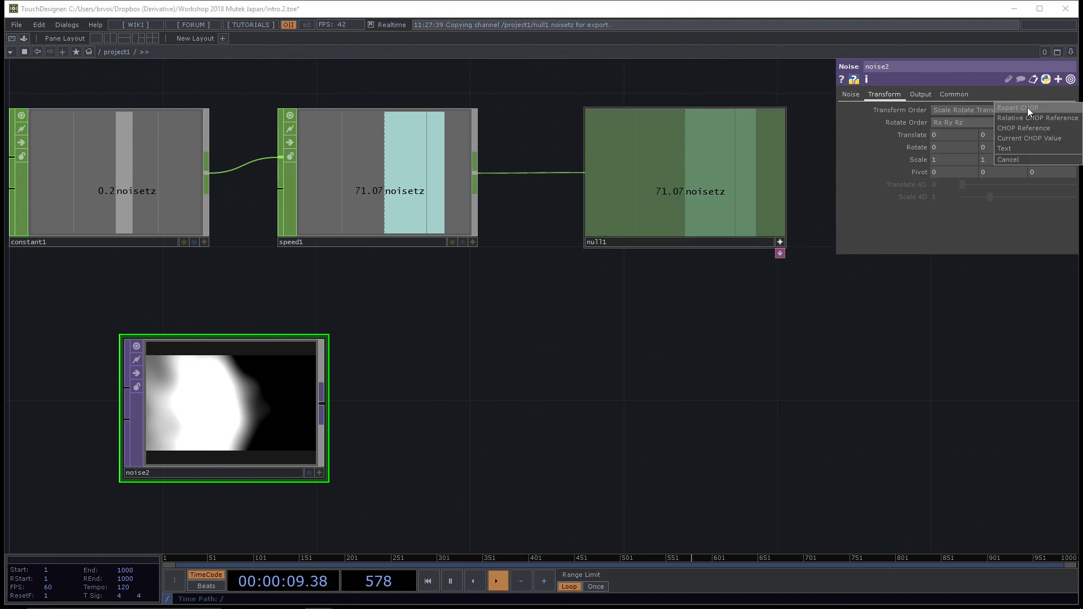
left_click(1027, 108)
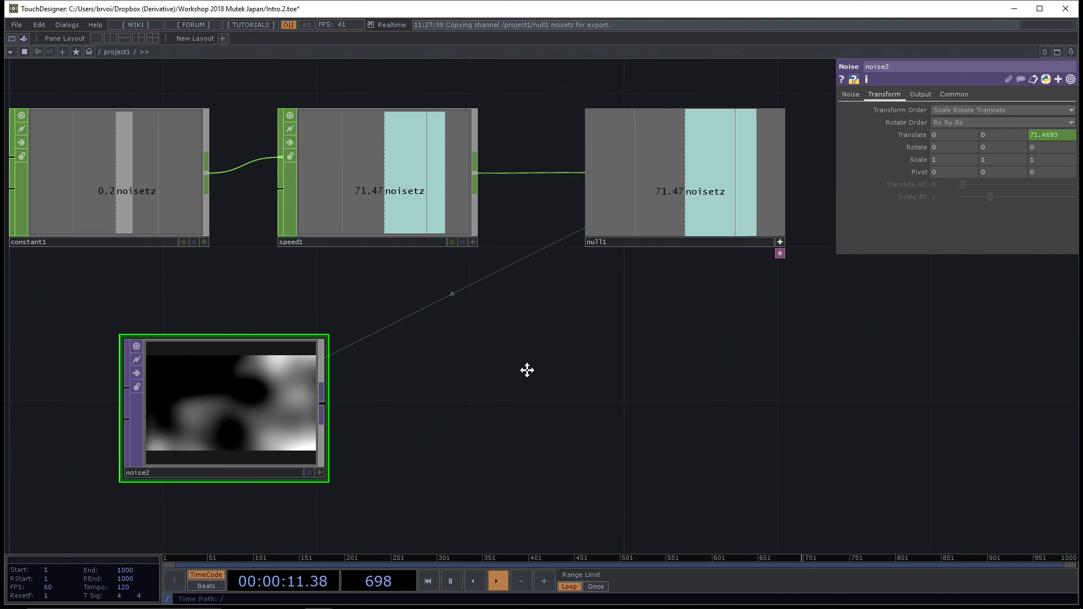
Step: Set constant1's noisetz value to 0.18
left_click_drag(527, 370, 576, 345)
left_click(165, 187)
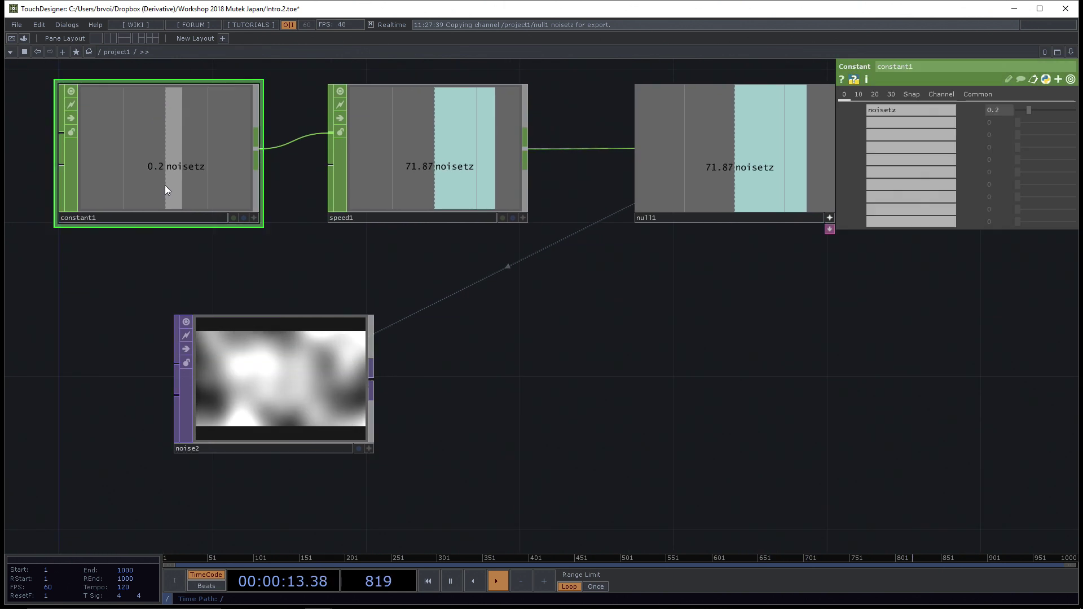
mouse_move(1020, 116)
left_mouse_down()
mouse_move(1074, 112)
mouse_move(1036, 109)
left_mouse_up()
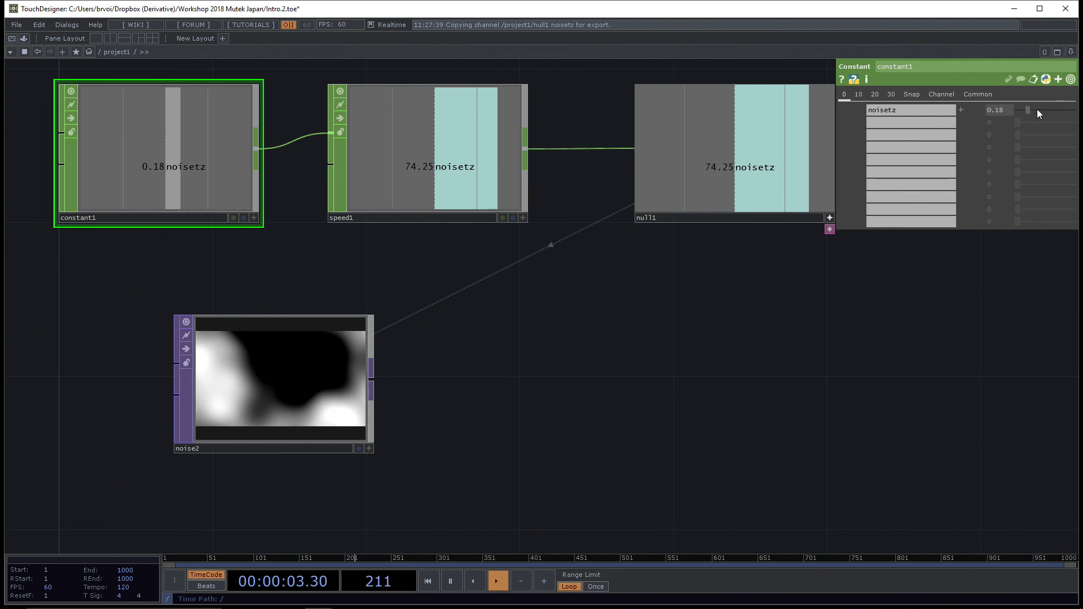
Step: Set noise2's Harmonic Gain to 1.01 and Harmonic Spread to 3, keeping Harmonics at 2
left_click(309, 347)
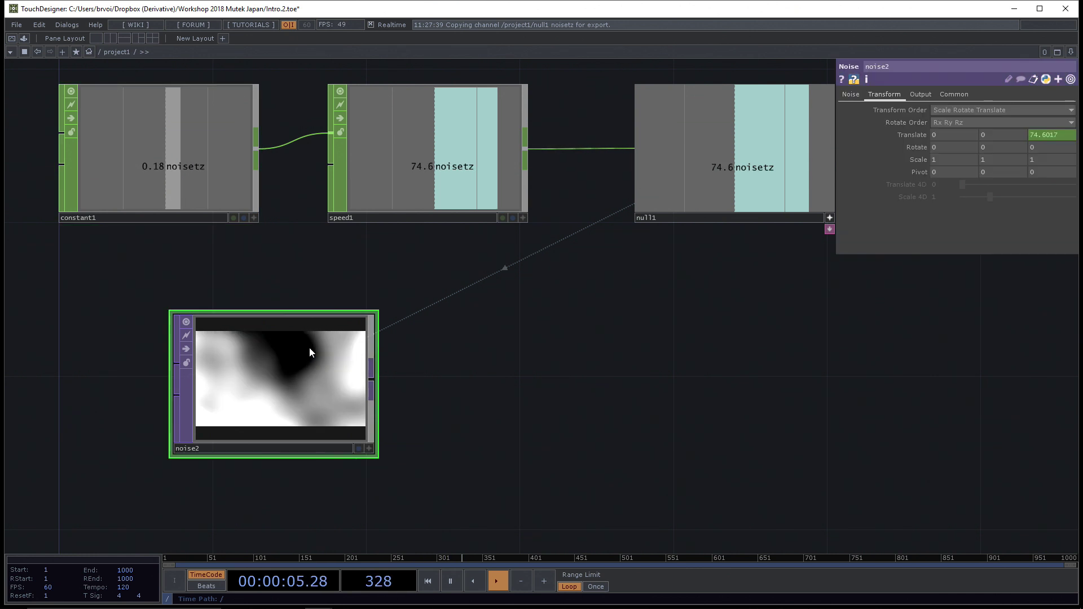
left_click(850, 94)
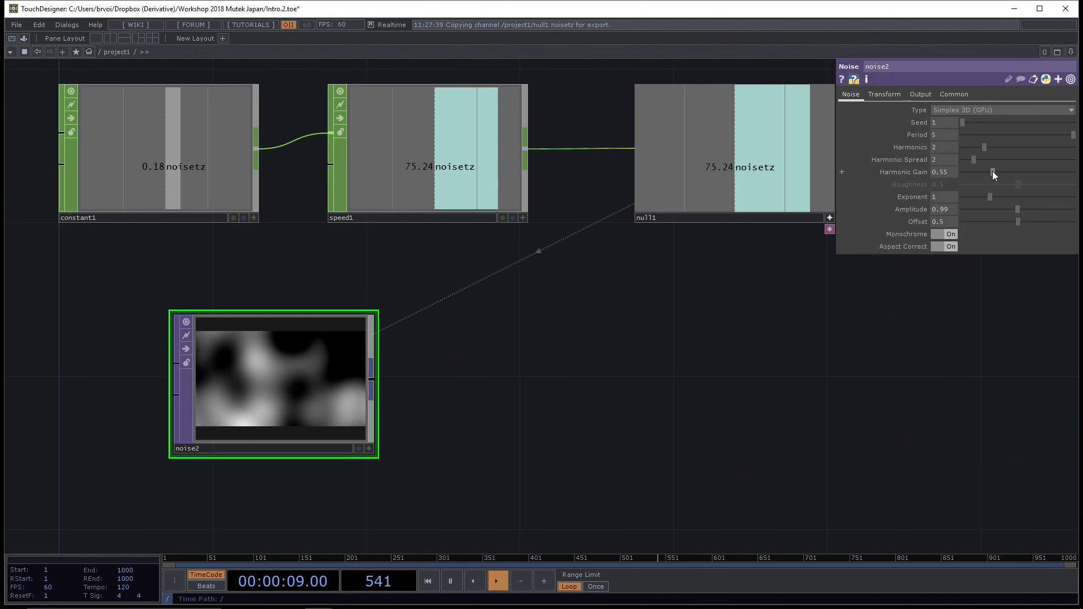
left_click_drag(993, 171, 1018, 170)
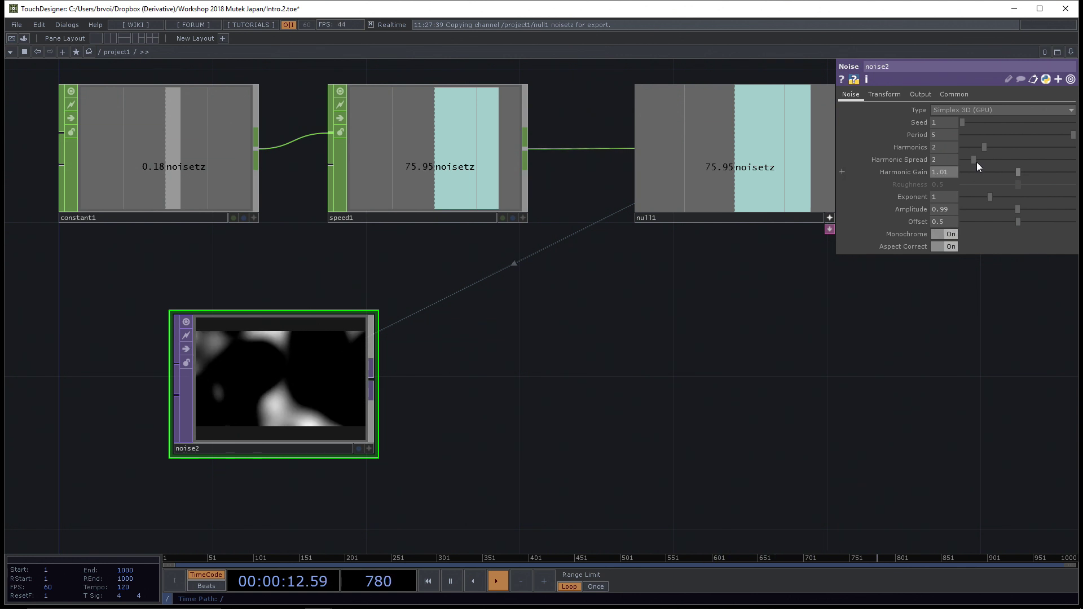
left_click_drag(976, 161, 980, 164)
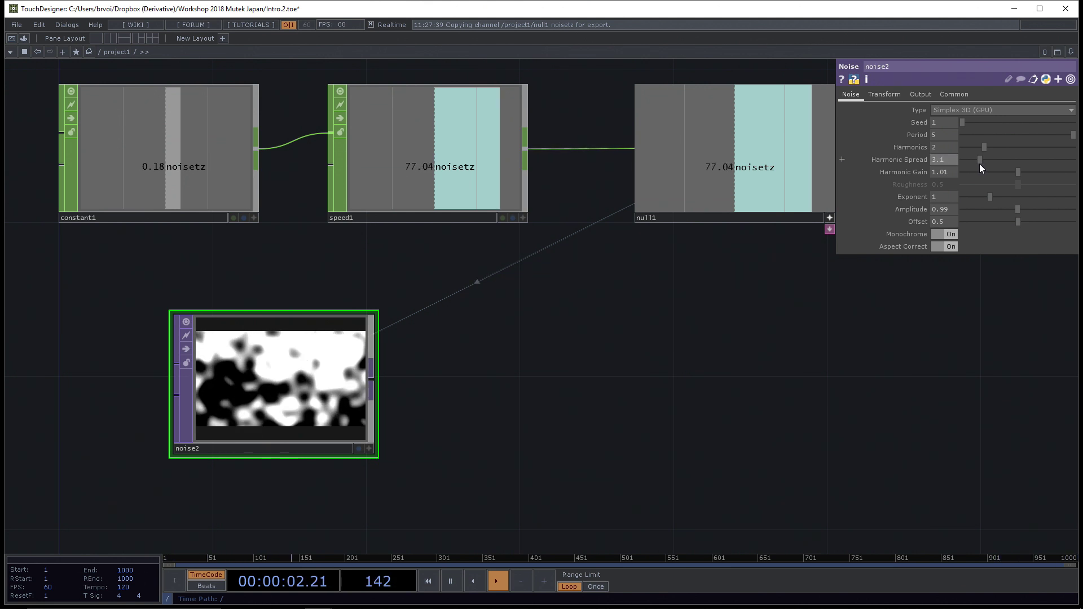
left_click_drag(982, 148, 986, 150)
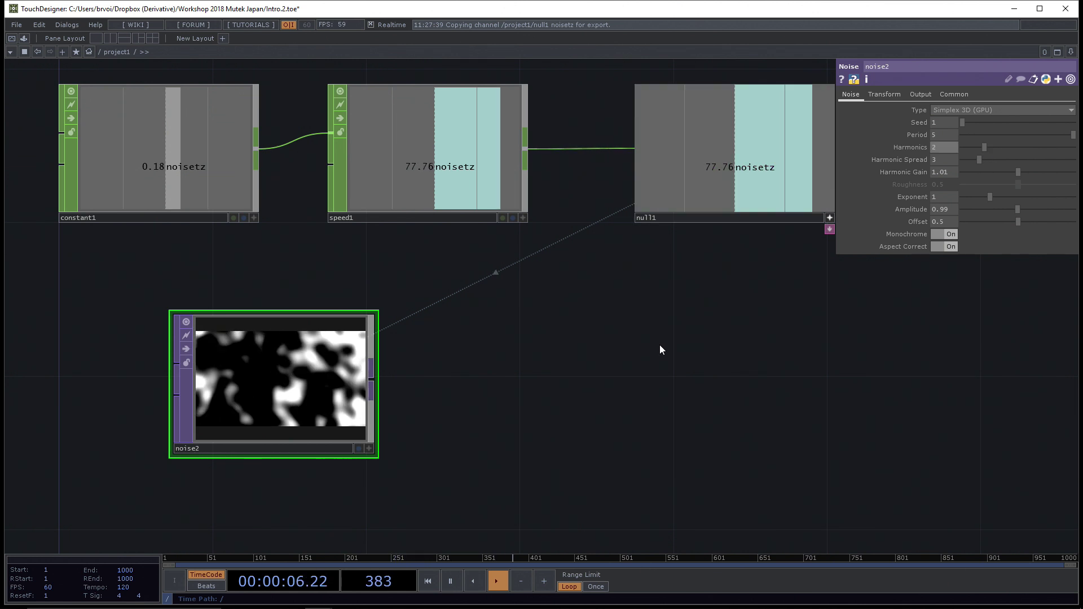
left_click_drag(707, 315, 666, 311)
scroll(651, 326, "down", 1)
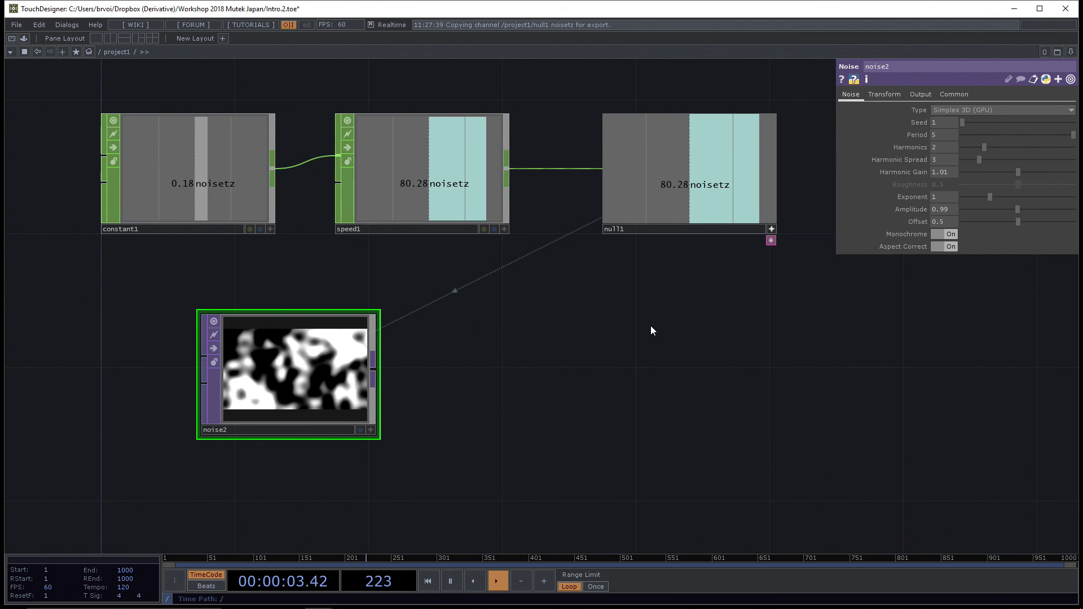
scroll(653, 332, "up", 4)
scroll(699, 367, "down", 3)
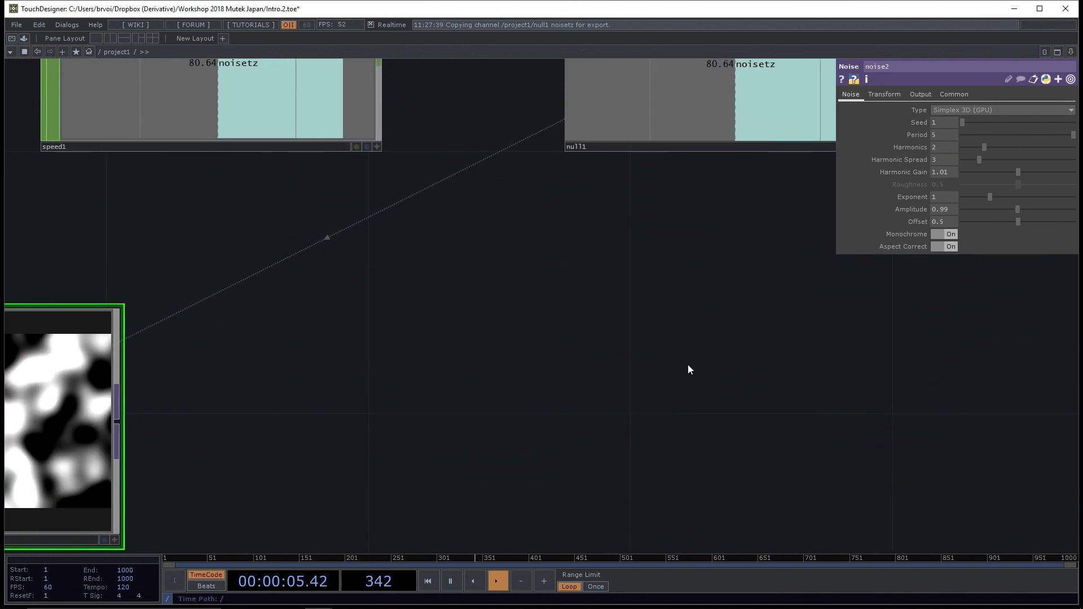
scroll(600, 371, "down", 1)
mouse_move(602, 372)
left_mouse_down()
mouse_move(679, 365)
mouse_move(593, 356)
left_mouse_up()
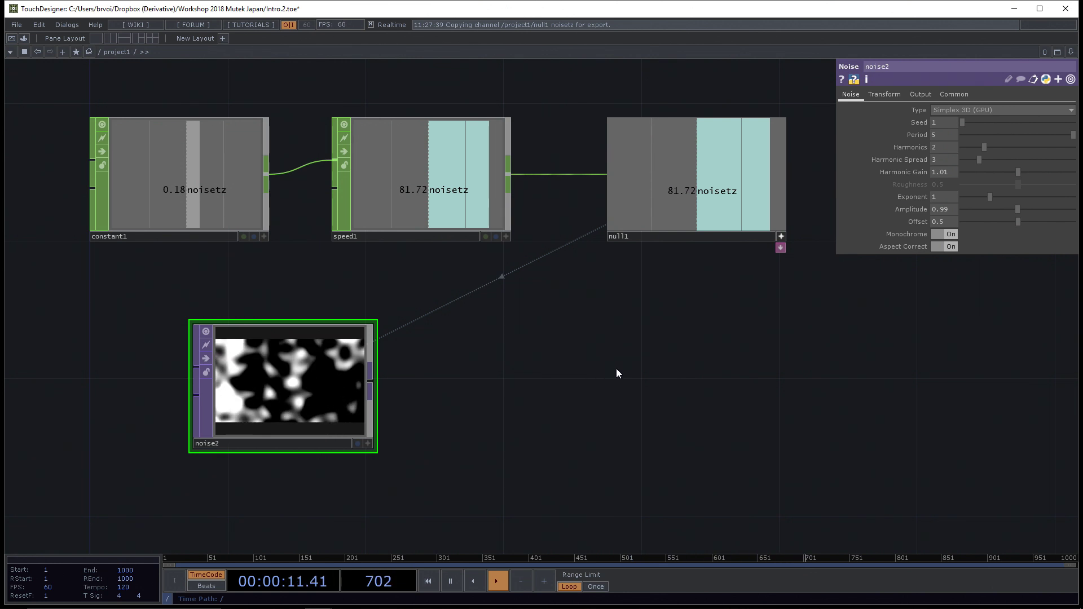
left_click_drag(616, 368, 596, 362)
Step: Raise constant1's noisetz value to 1 and bring up speed1's parameters
left_click(192, 176)
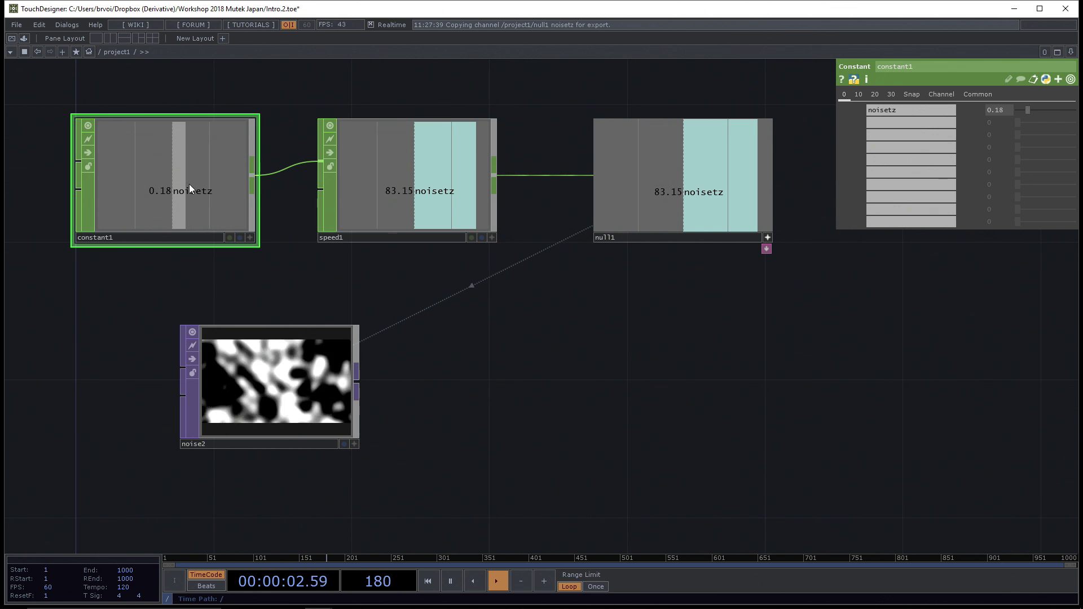
left_click_drag(1029, 110, 1078, 109)
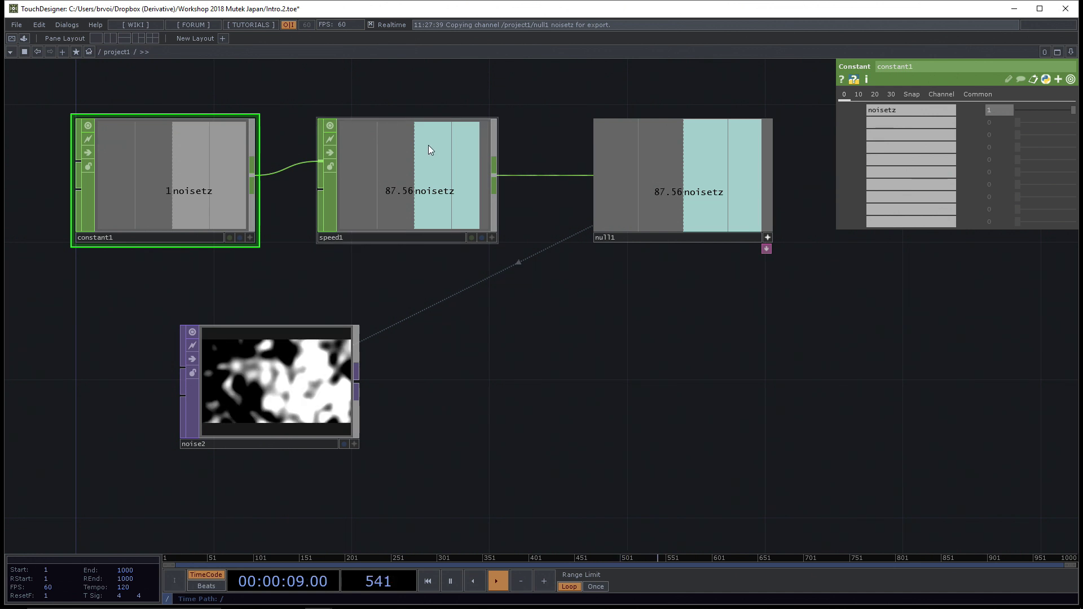
left_click(432, 167)
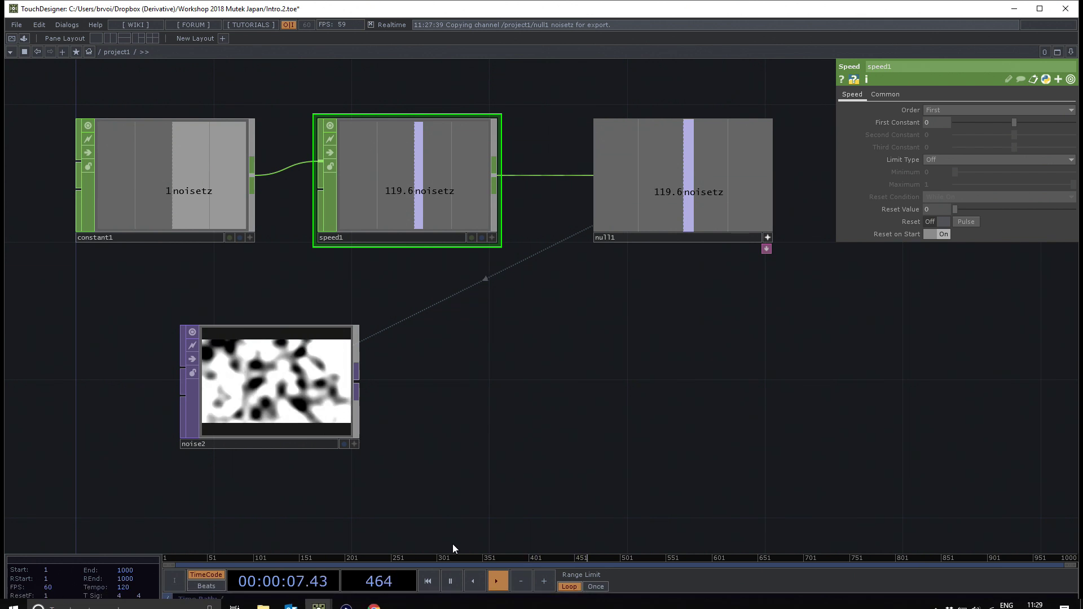
Step: Pause and resume the timeline playback several times to demonstrate its effect on speed1, leaving it playing
left_click(455, 578)
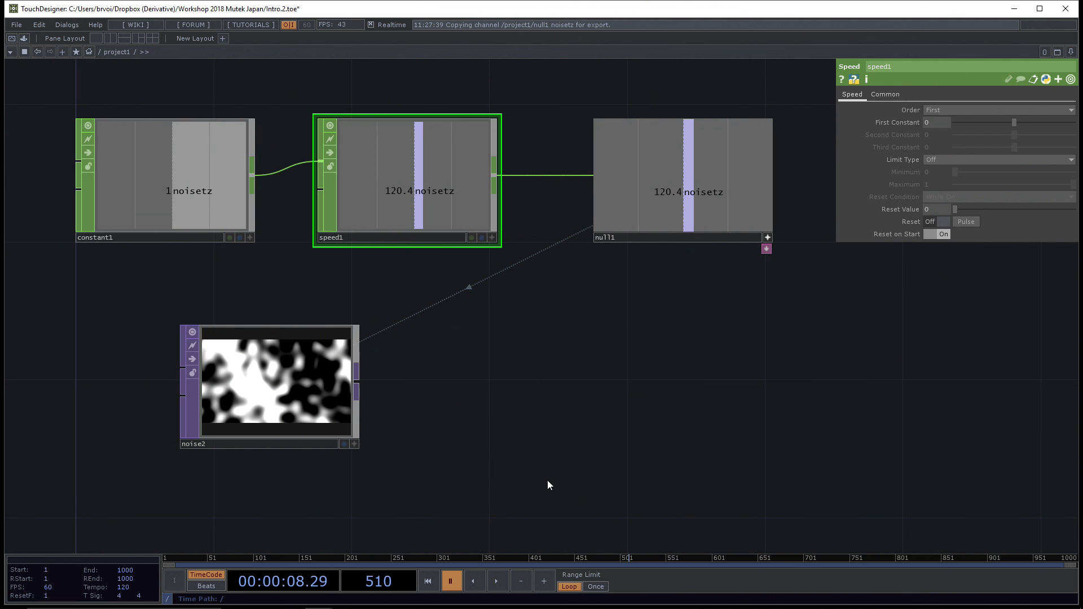
key("space")
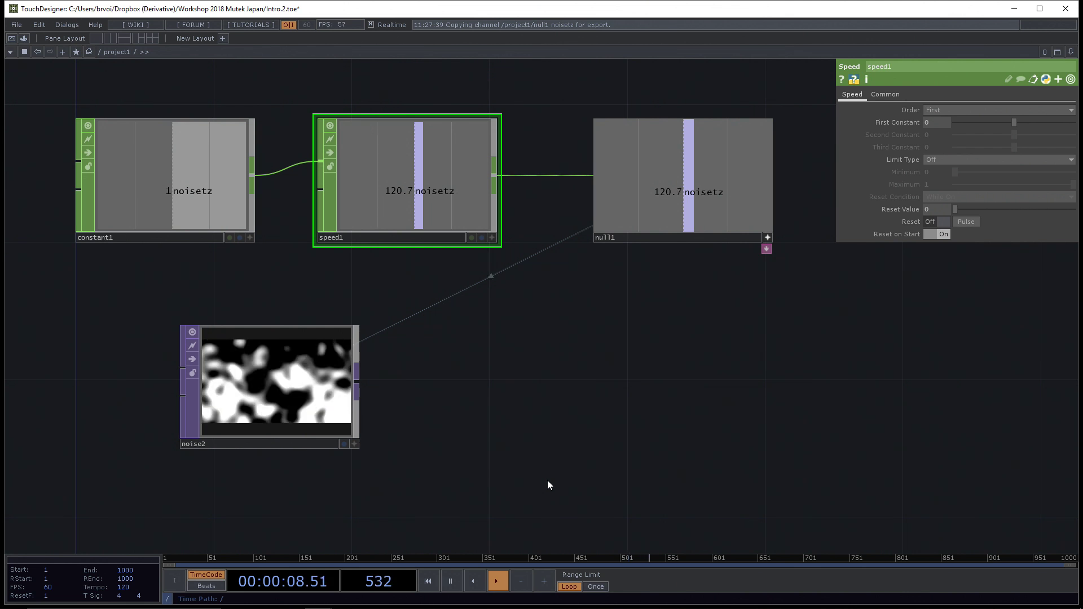
key("space")
key("space")
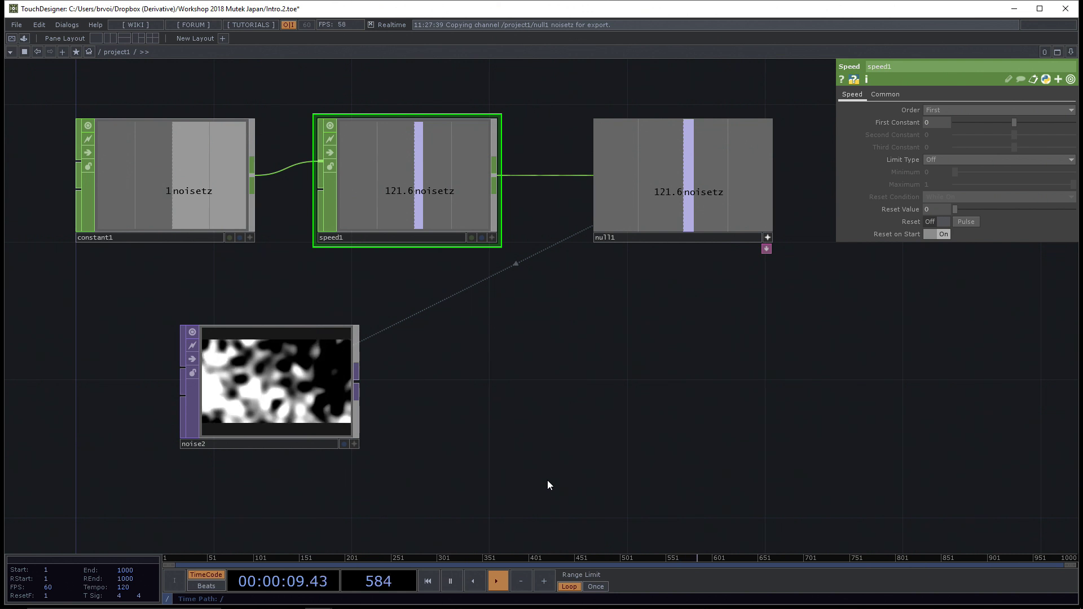
key("space")
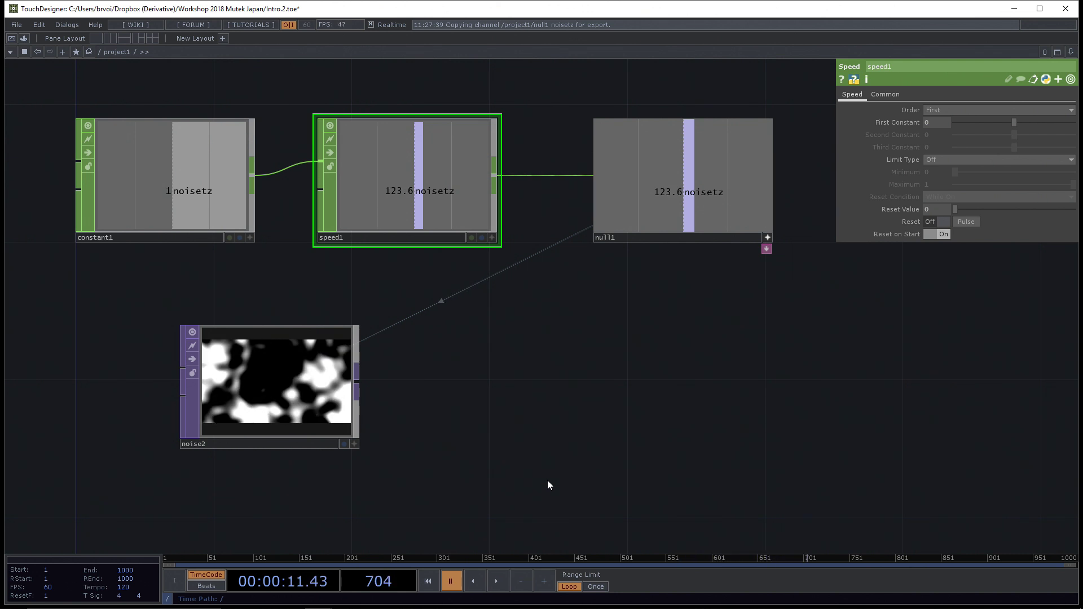
key("space")
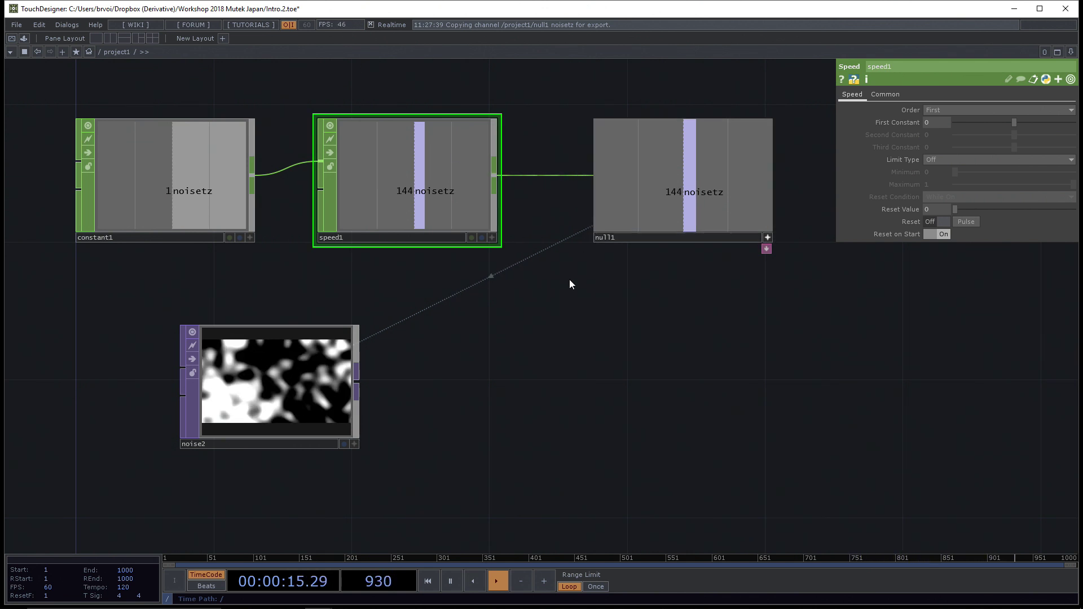
Step: Lower constant1's noisetz value to 0.52
left_click(243, 346)
left_click(208, 150)
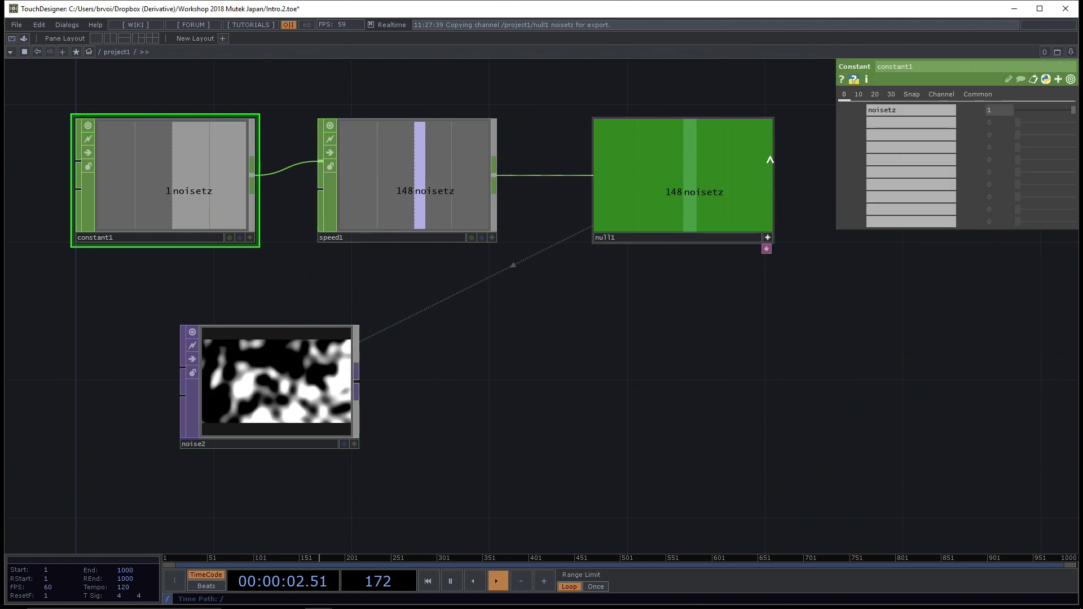
left_click(1048, 109)
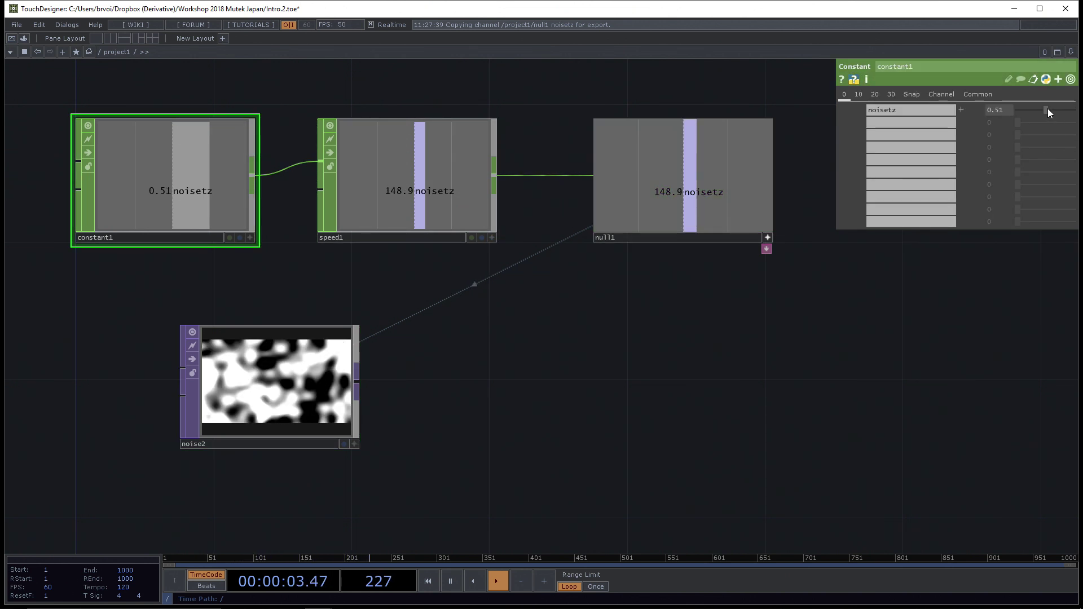
Step: Reduce noise2's Harmonic Gain to give the noise a smoother look
left_click(390, 173)
left_click(280, 410)
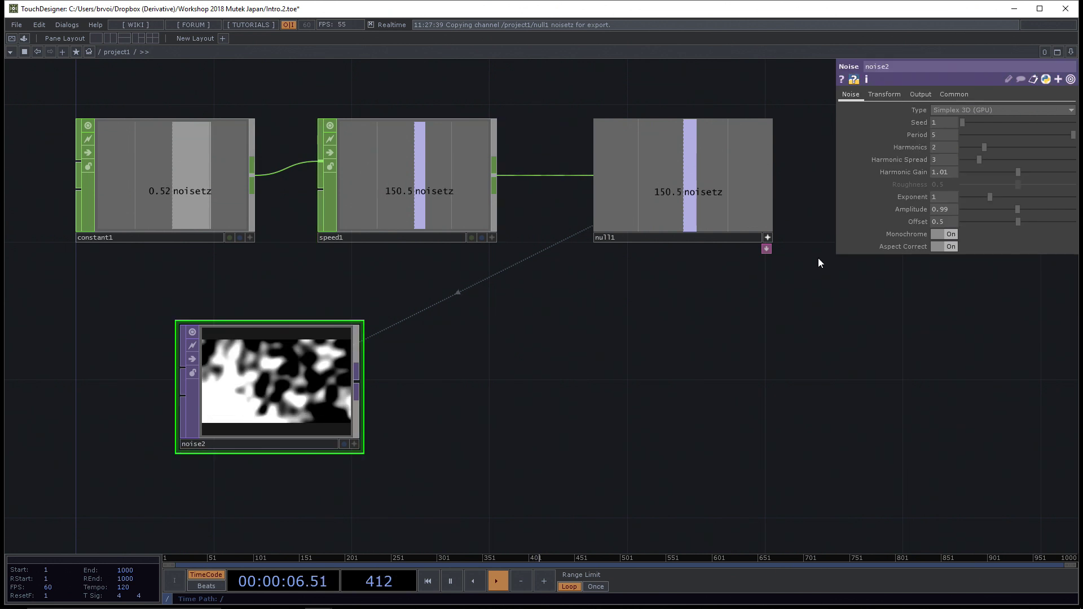
mouse_move(999, 174)
left_mouse_down()
mouse_move(976, 162)
mouse_move(988, 174)
left_mouse_up()
Step: Slow the noise animation by setting constant1's noisetz value to 0.31
left_click(208, 172)
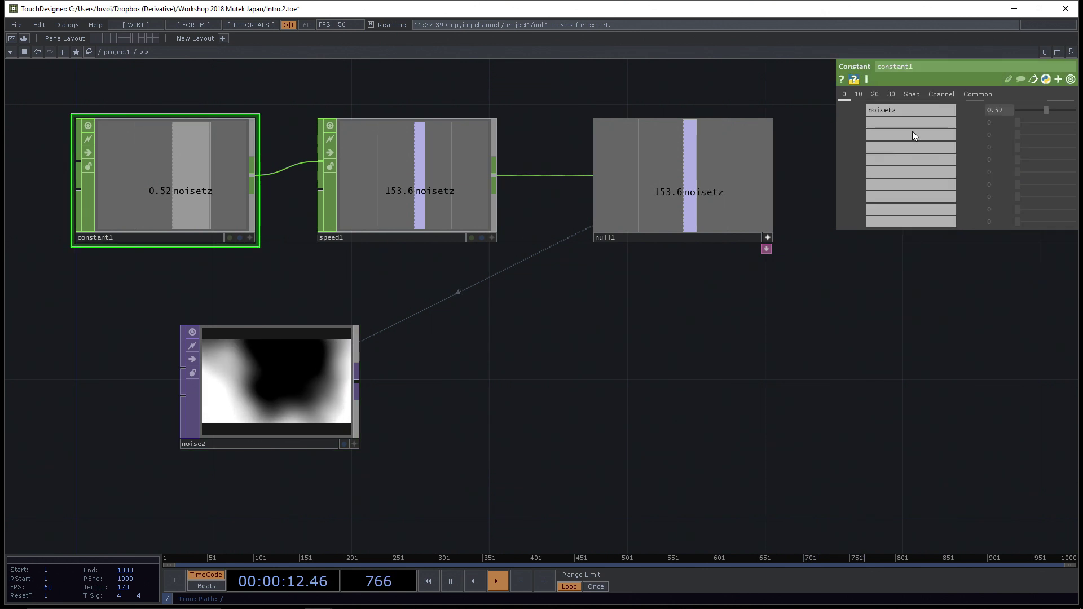
left_click_drag(1041, 110, 1035, 110)
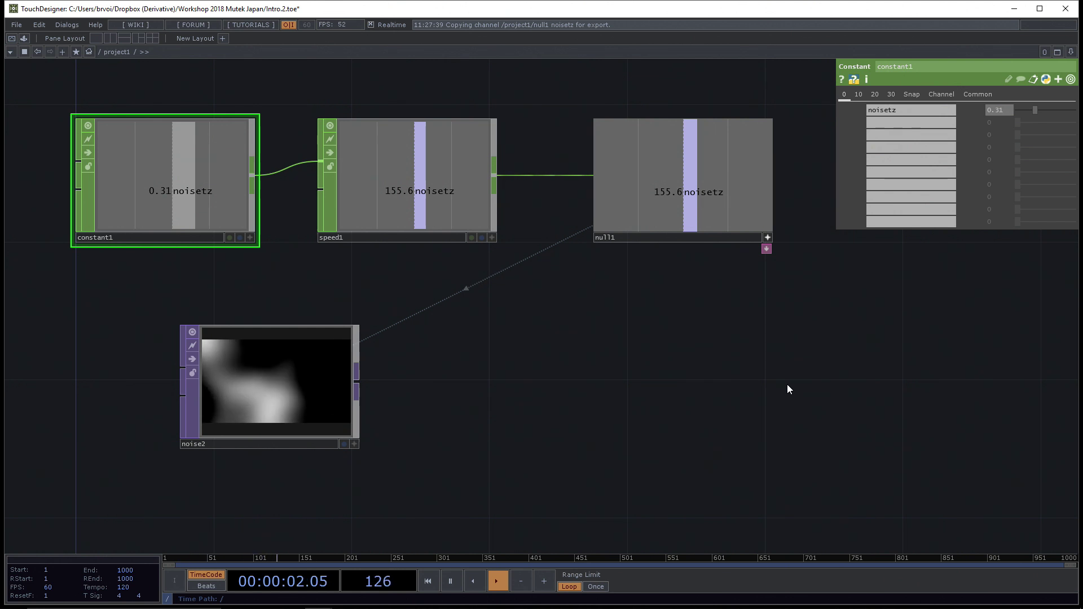
left_click_drag(728, 411, 778, 402)
scroll(679, 424, "down", 2)
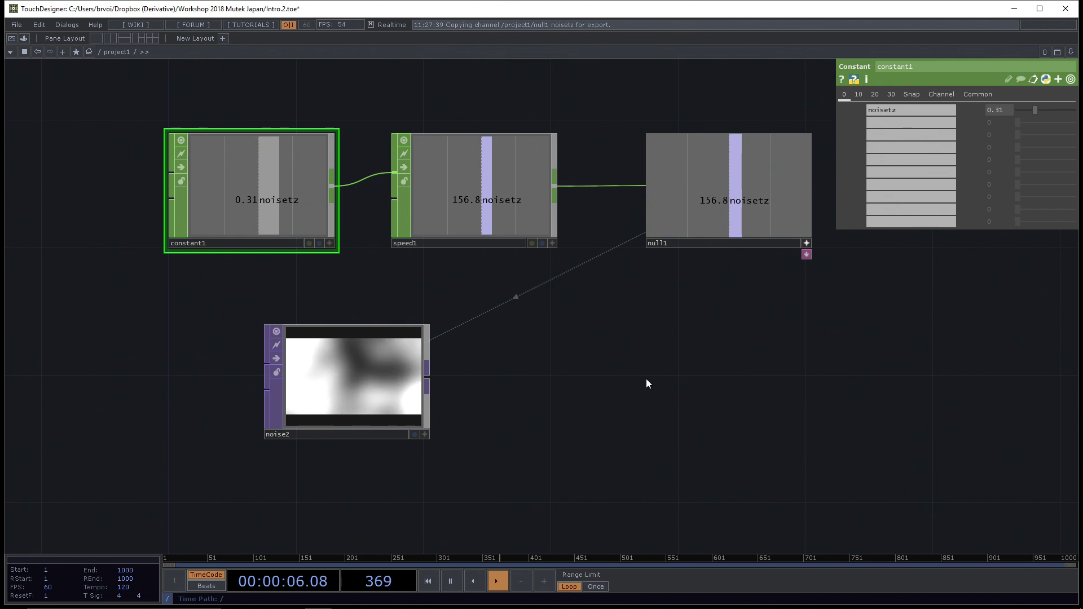
Step: Slow the noise animation further by setting constant1's noisetz value to 0.18
key("Tab")
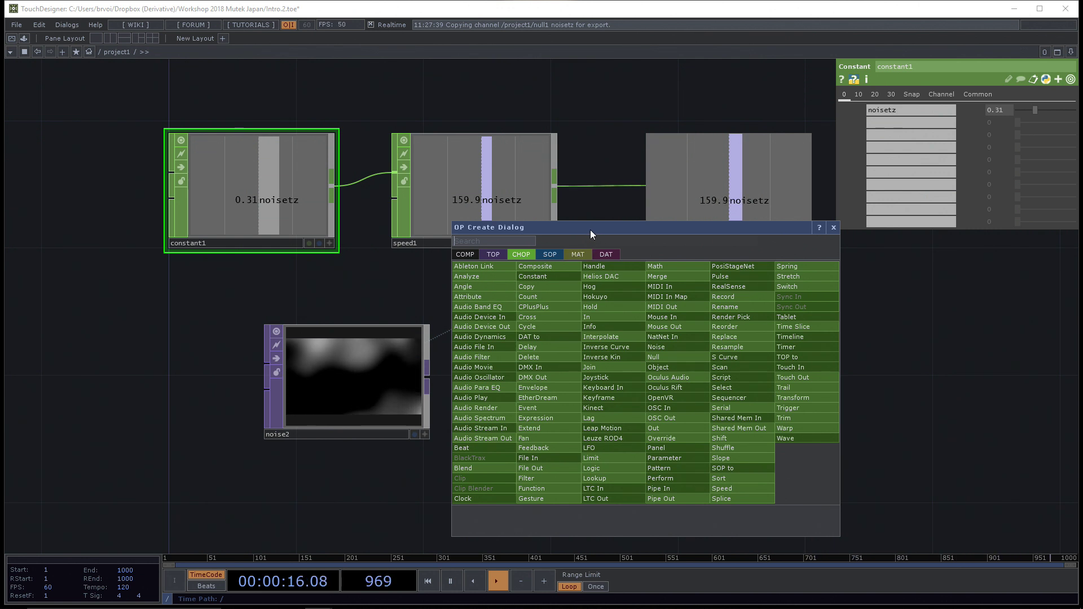
left_click(252, 191)
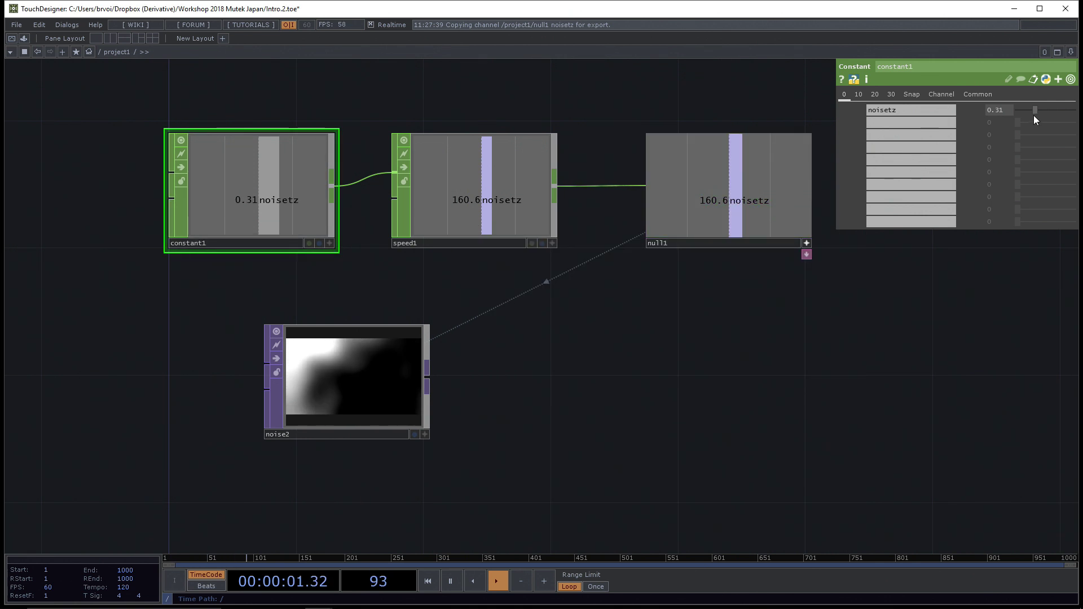
left_click_drag(1034, 113, 1017, 110)
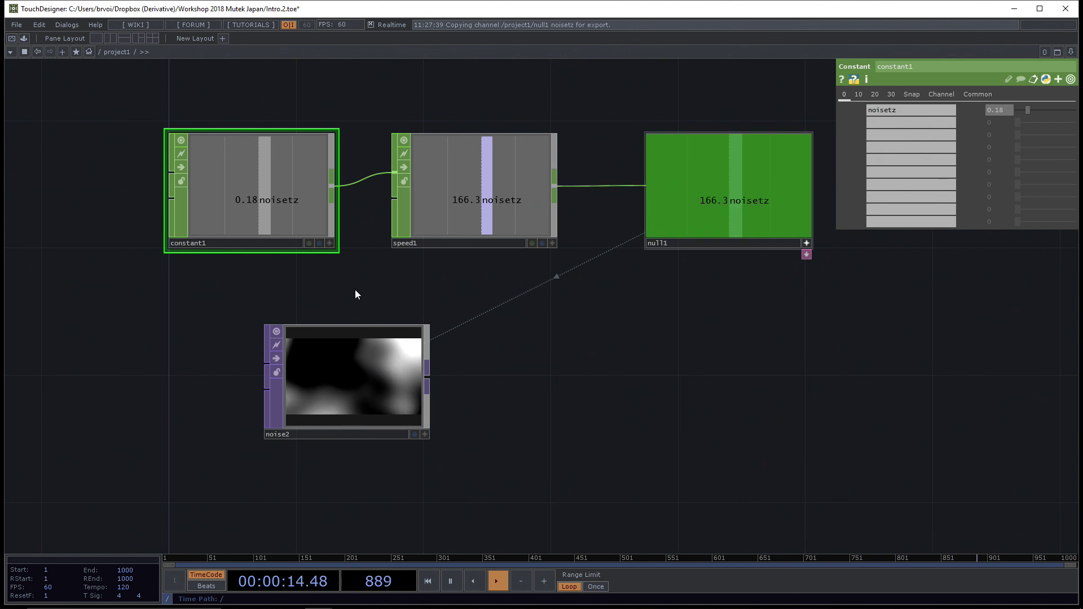
Step: Create a new mapping in the MIDI Device Mapper with Launch Control as its In Device, and close the mapper
left_click_drag(58, 305, 64, 306)
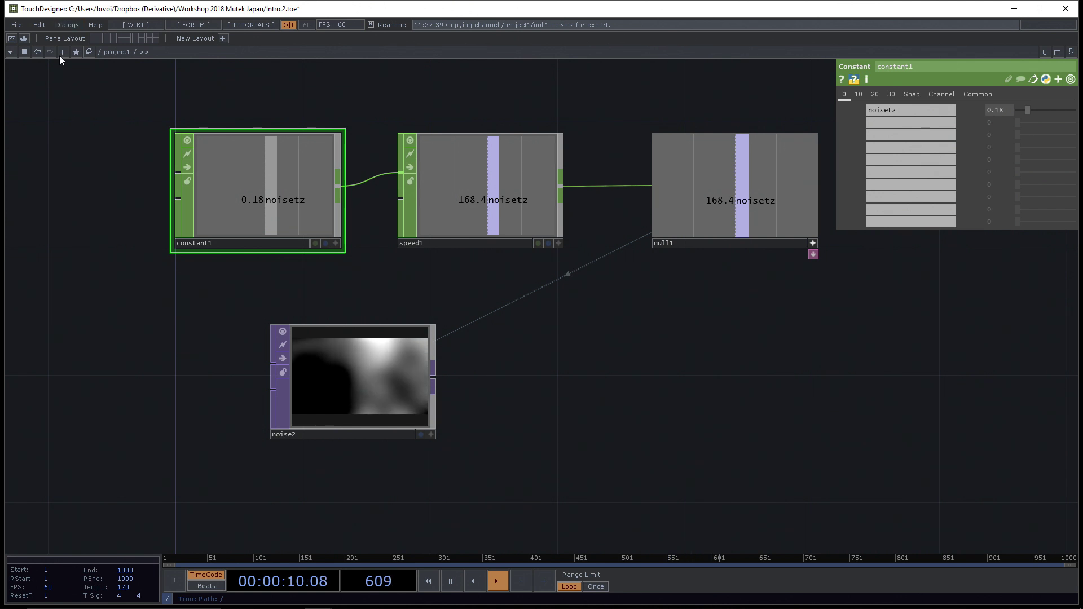
left_click(63, 27)
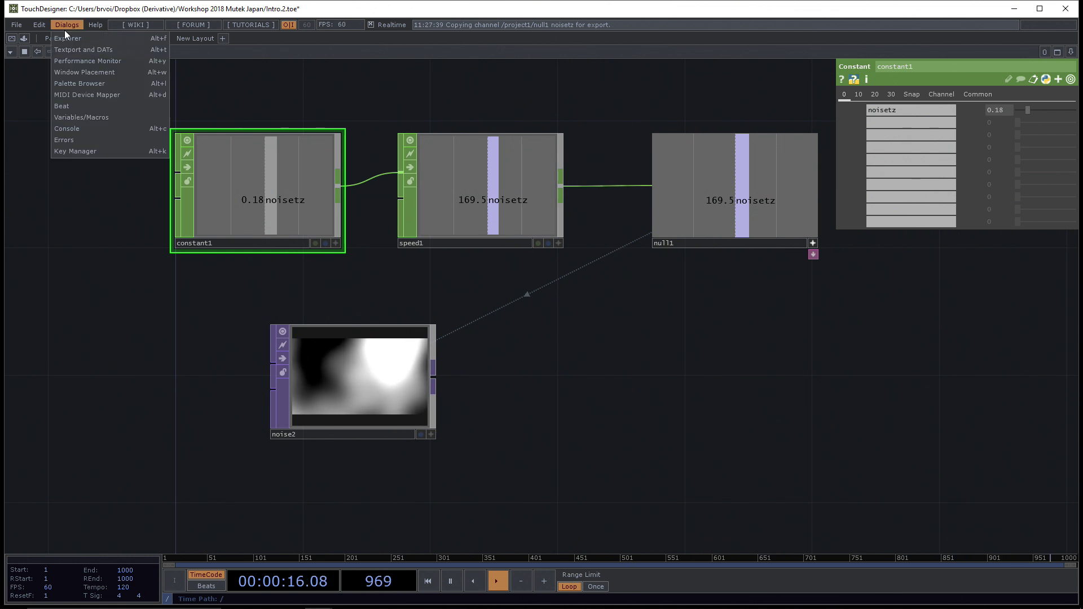
left_click(119, 94)
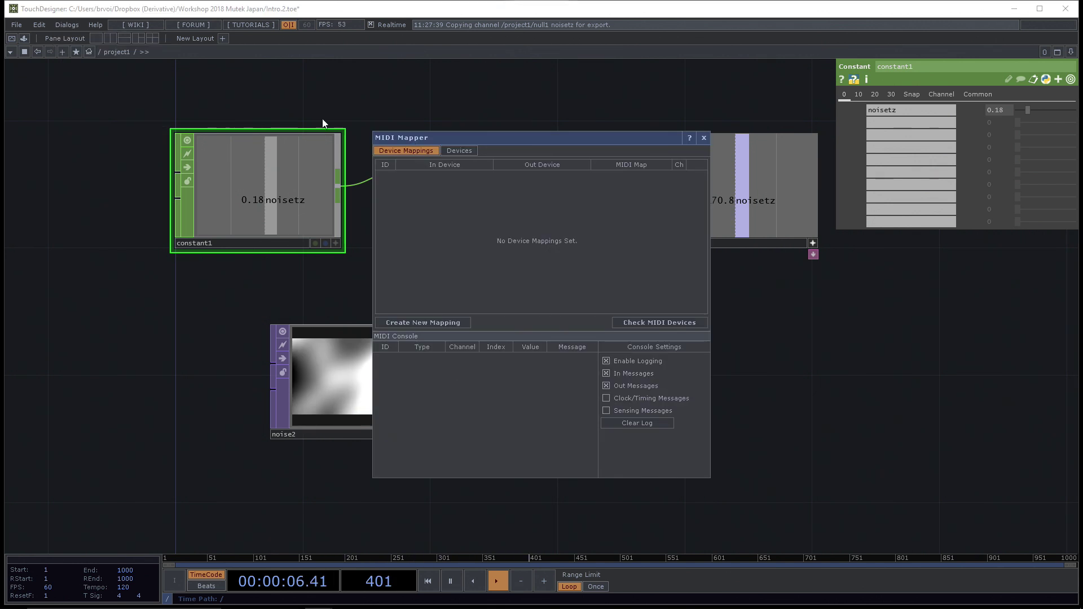
left_click(68, 23)
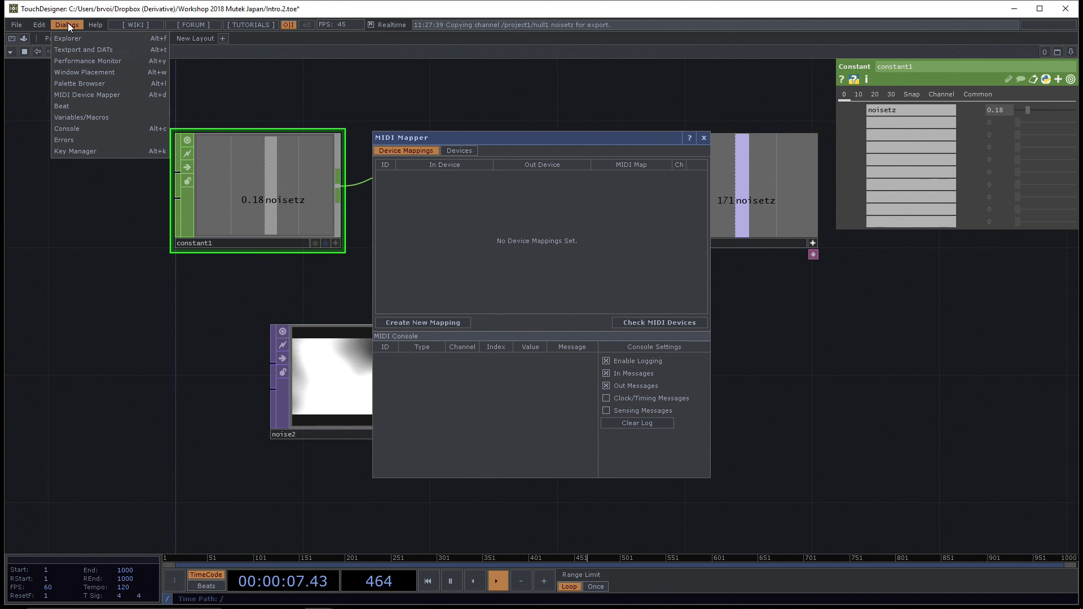
left_click(79, 96)
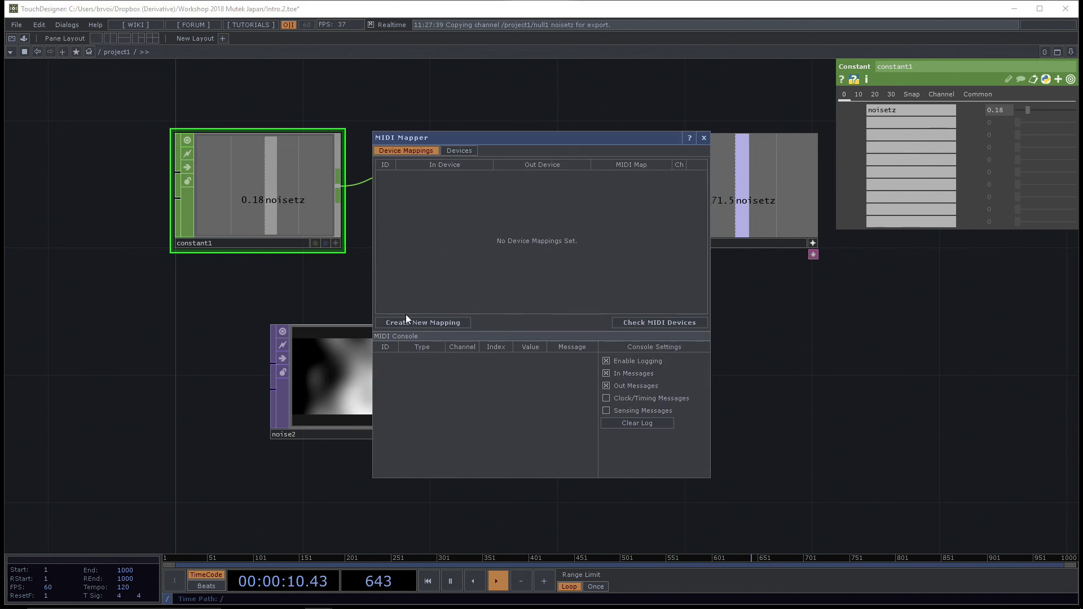
left_click_drag(471, 137, 631, 155)
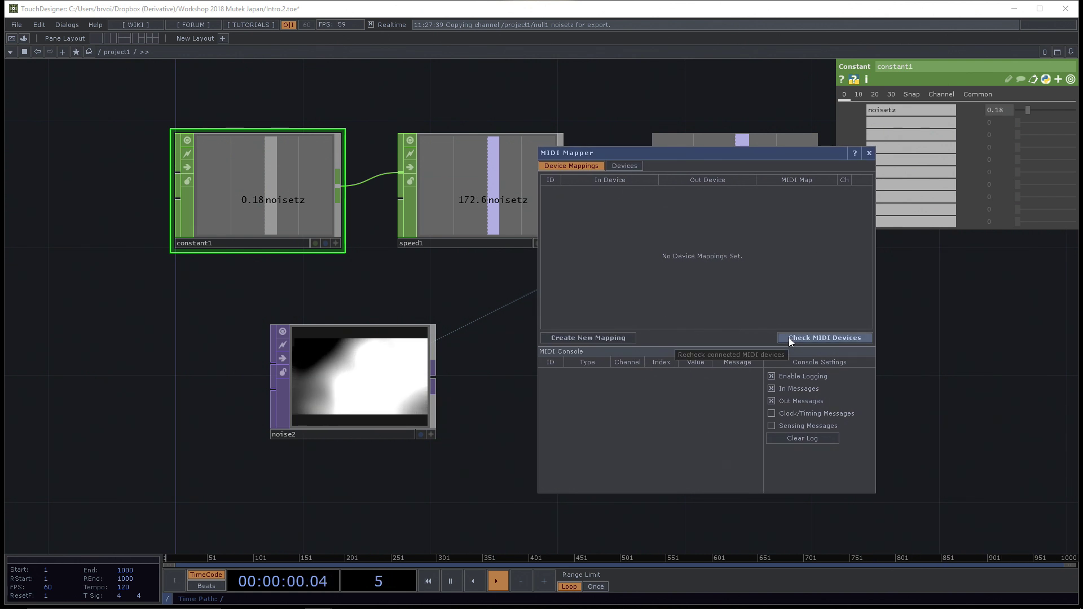
left_click(560, 341)
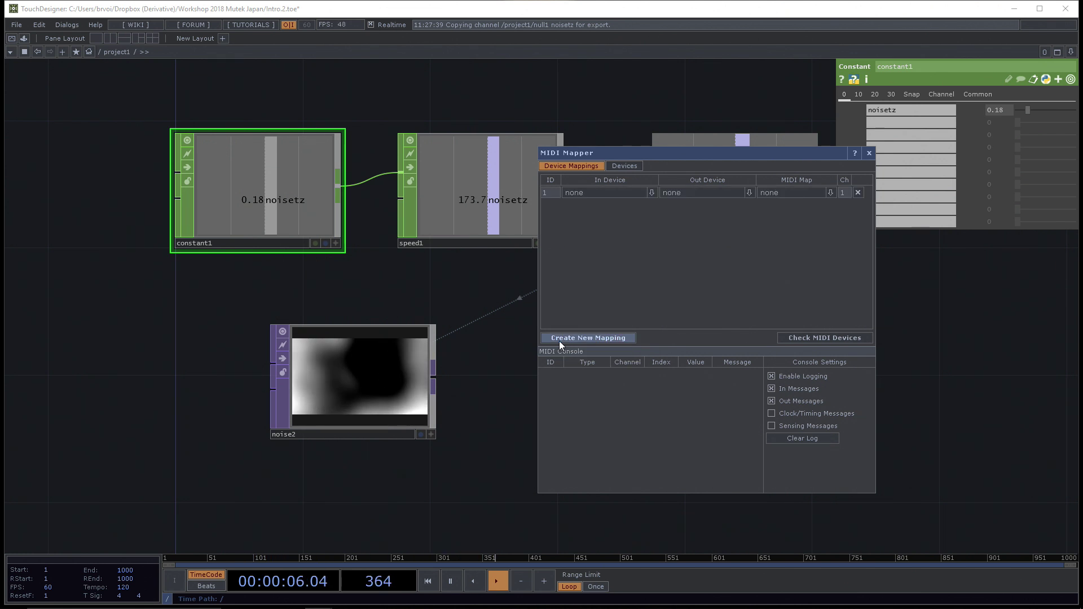
left_click(651, 192)
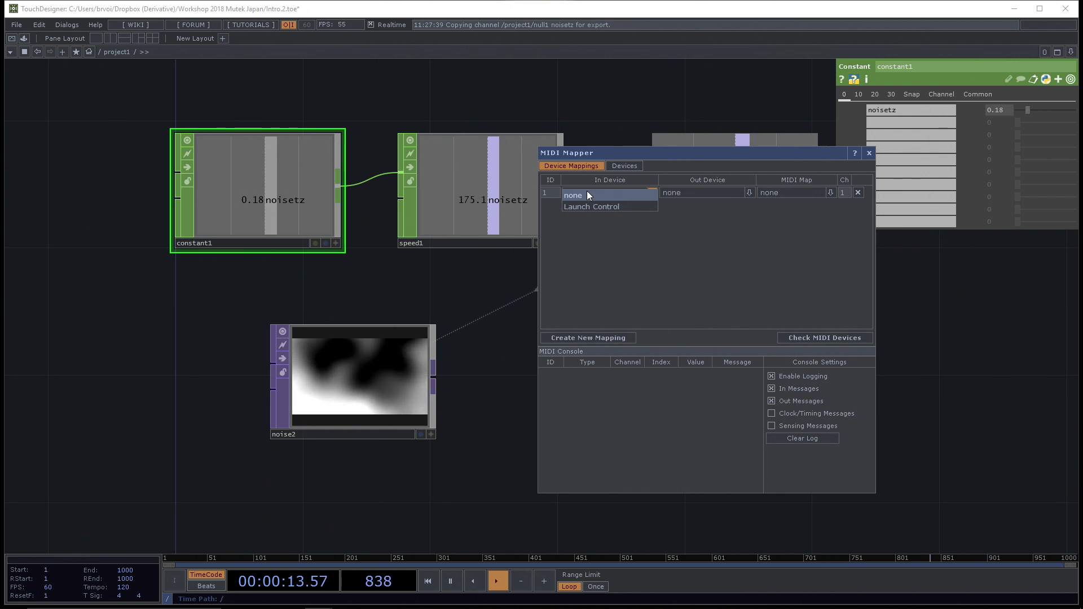
left_click(586, 207)
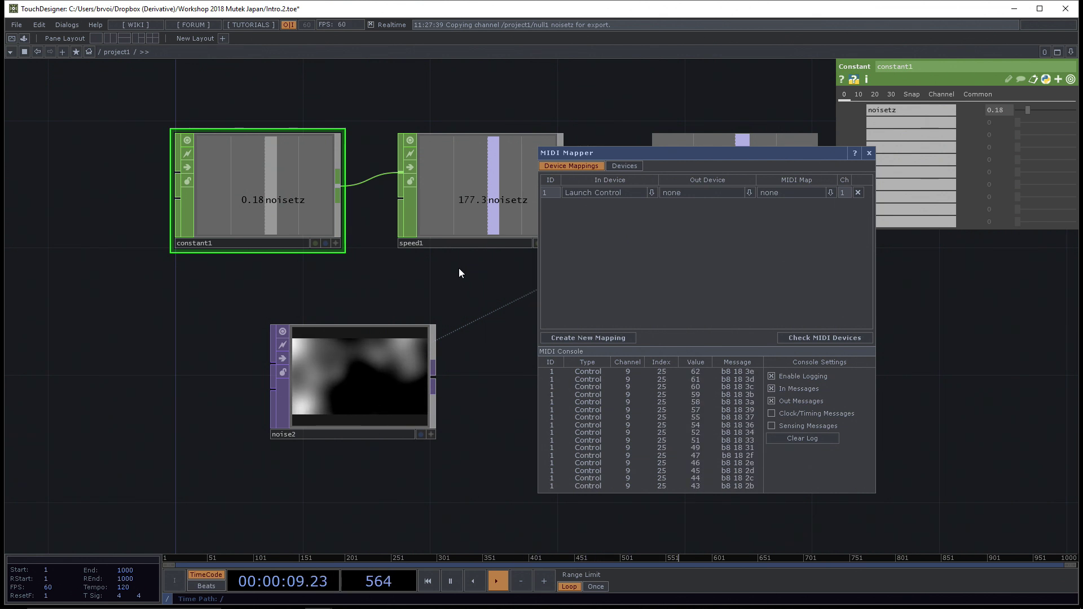
left_click(869, 154)
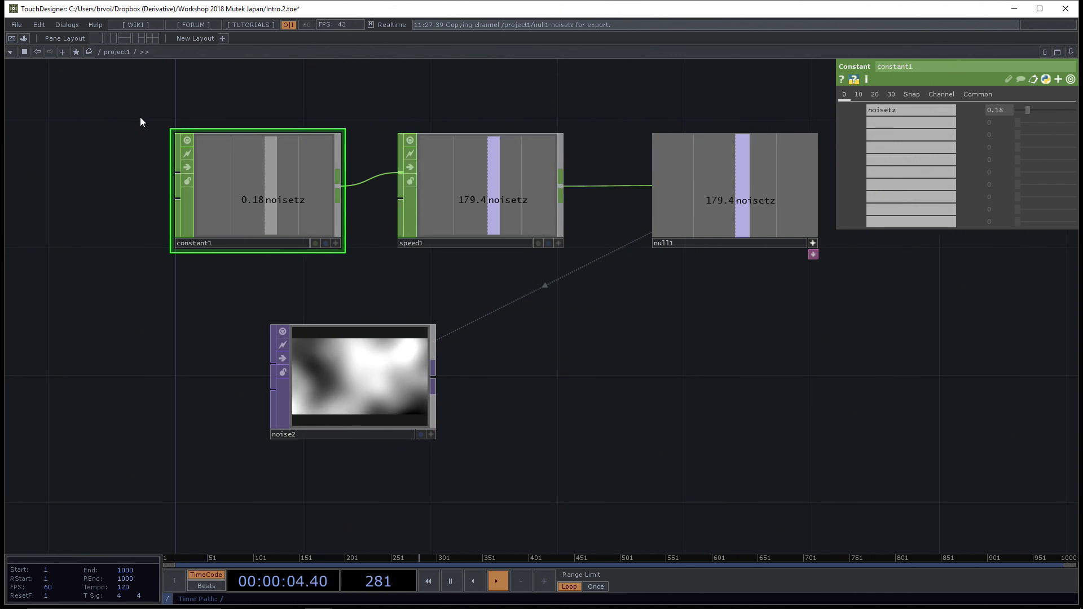
Step: Reopen the MIDI Device Mapper to check the logged controller messages, and close it
left_click(63, 24)
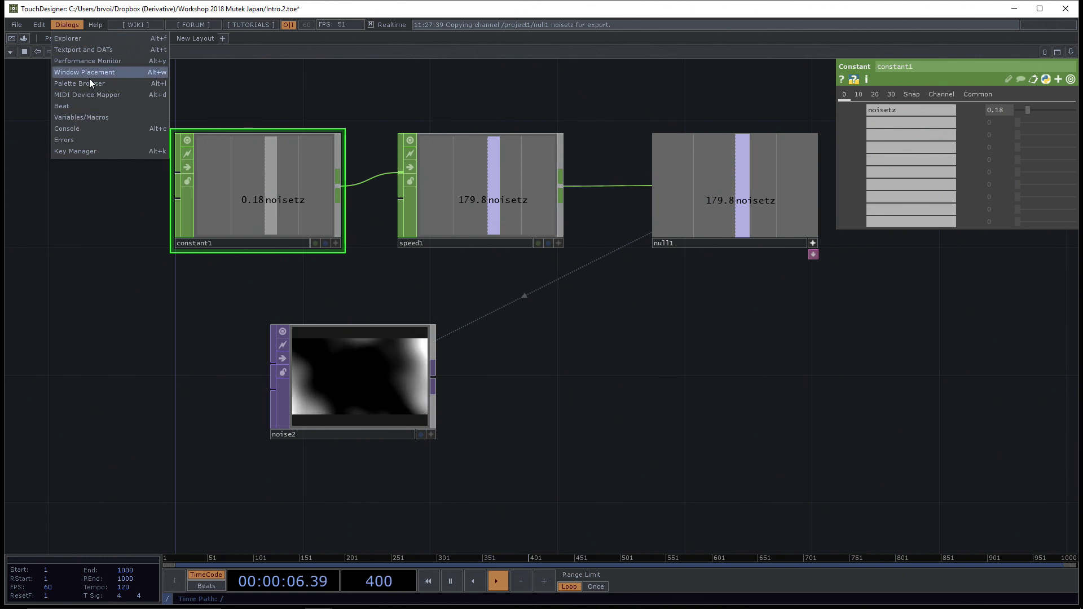
left_click(93, 94)
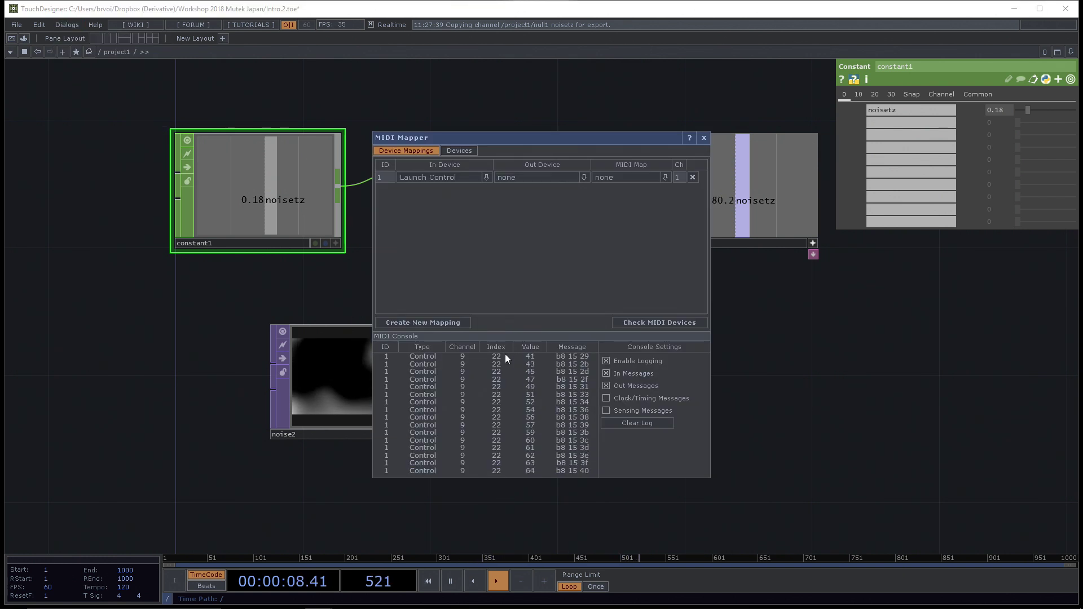
left_click(704, 139)
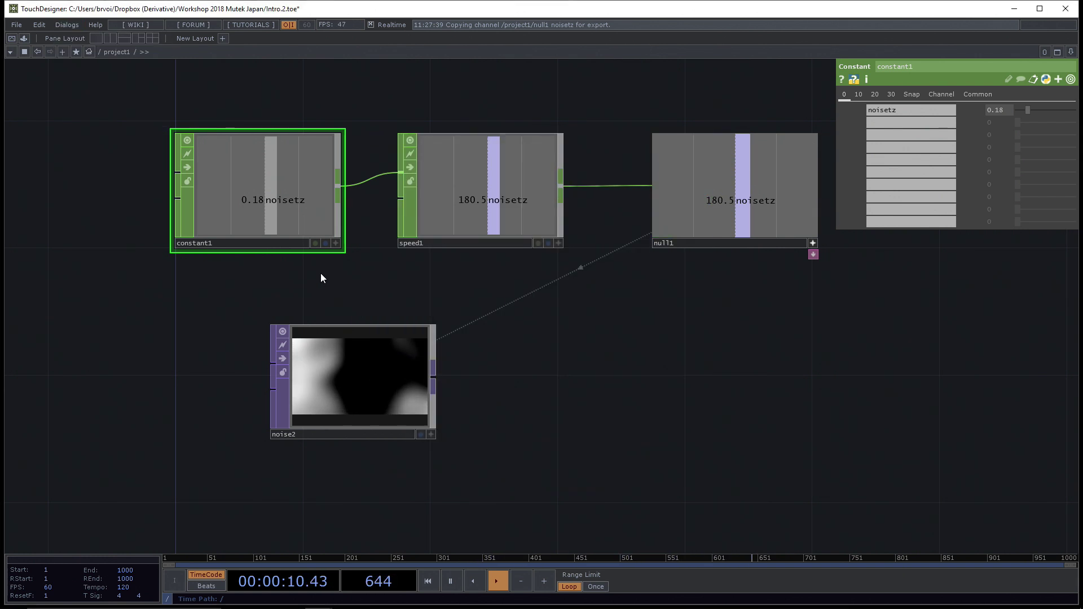
Step: Add a MIDI In CHOP to the network, placed below and to the left of constant1
left_click_drag(296, 280, 340, 231)
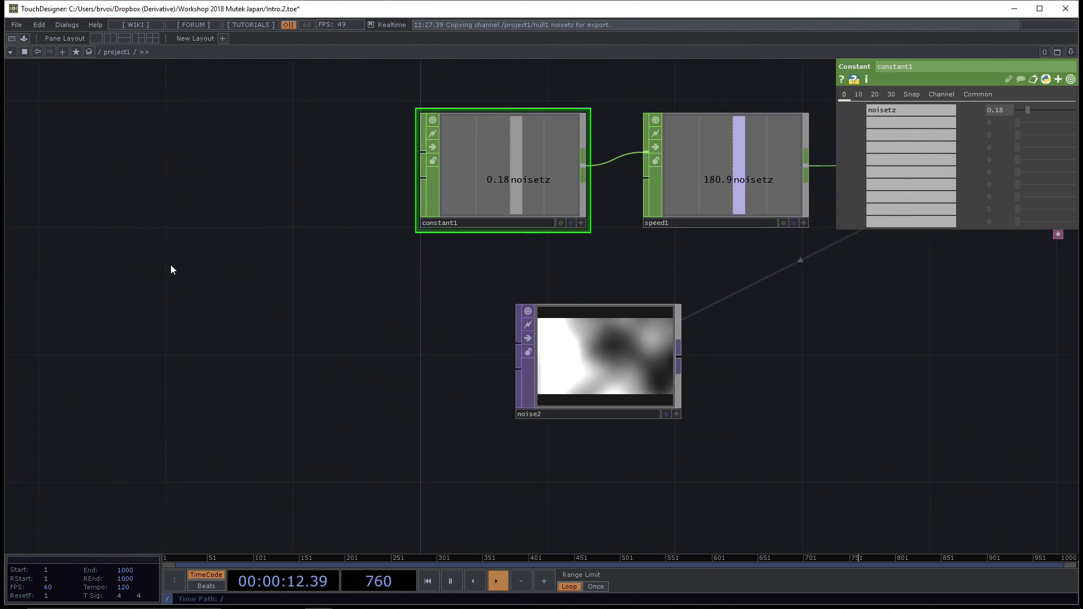
key("Tab")
type("midi")
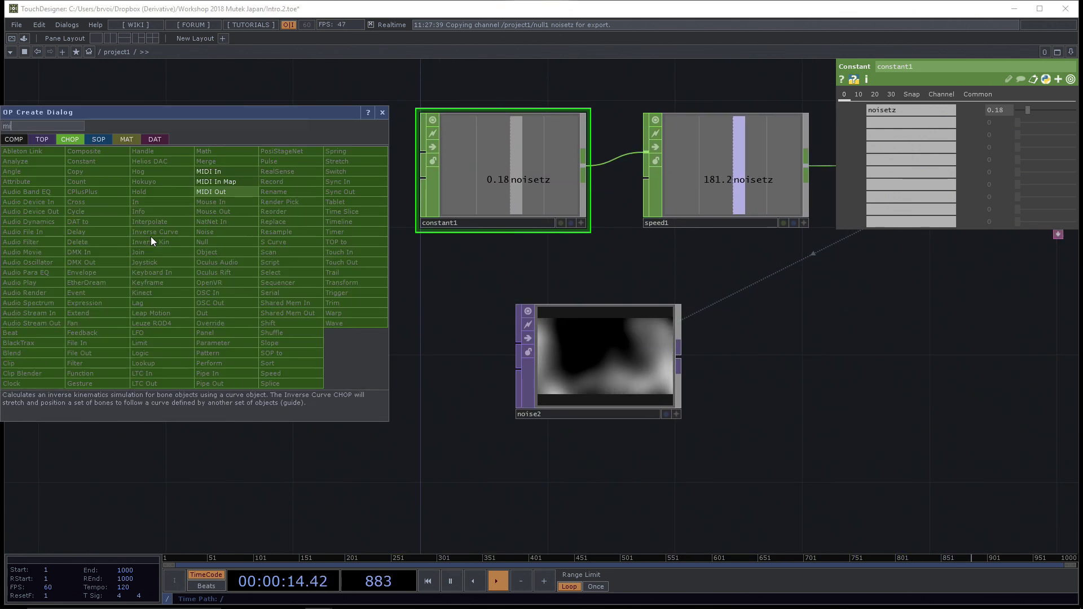
left_click(242, 171)
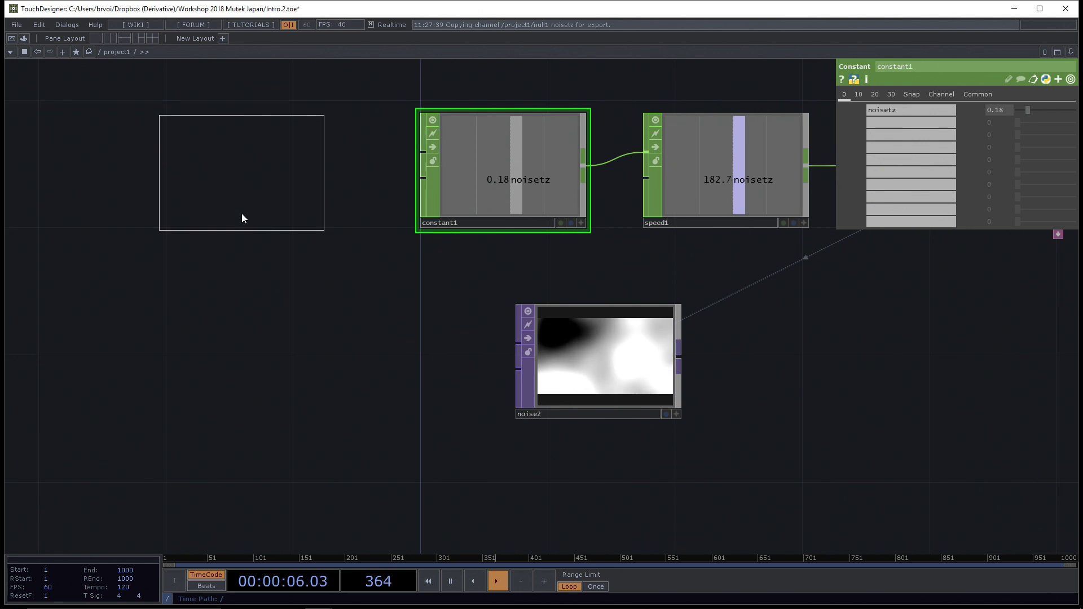
left_click(292, 313)
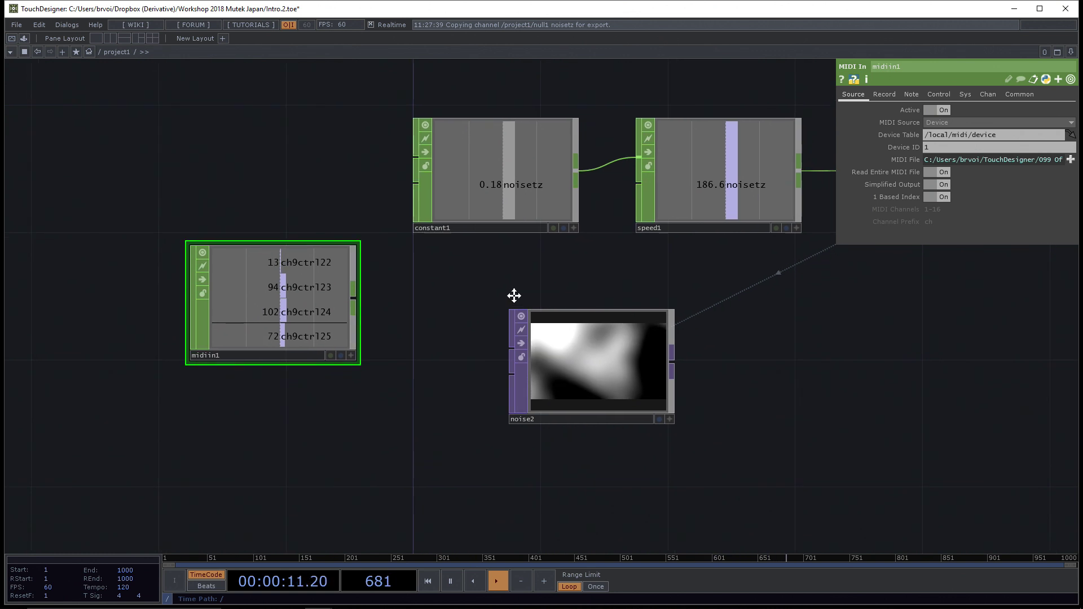
Step: Move constant1 away from speed1 to sit above midiin1, and shift midiin1 further left to make room beside it
scroll(515, 295, "down", 3)
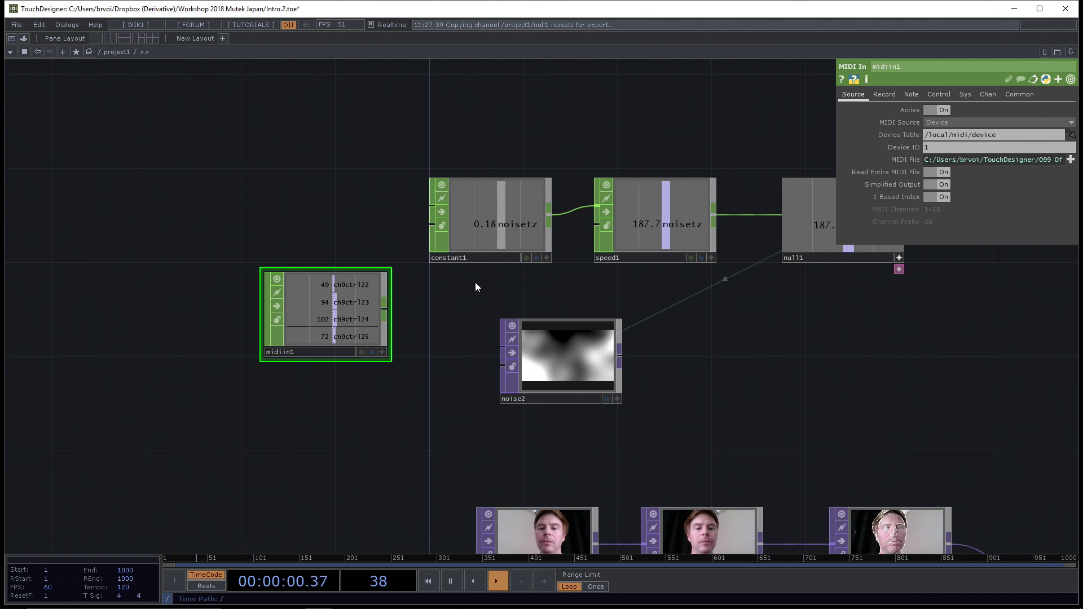
right_click_drag(485, 272, 659, 199)
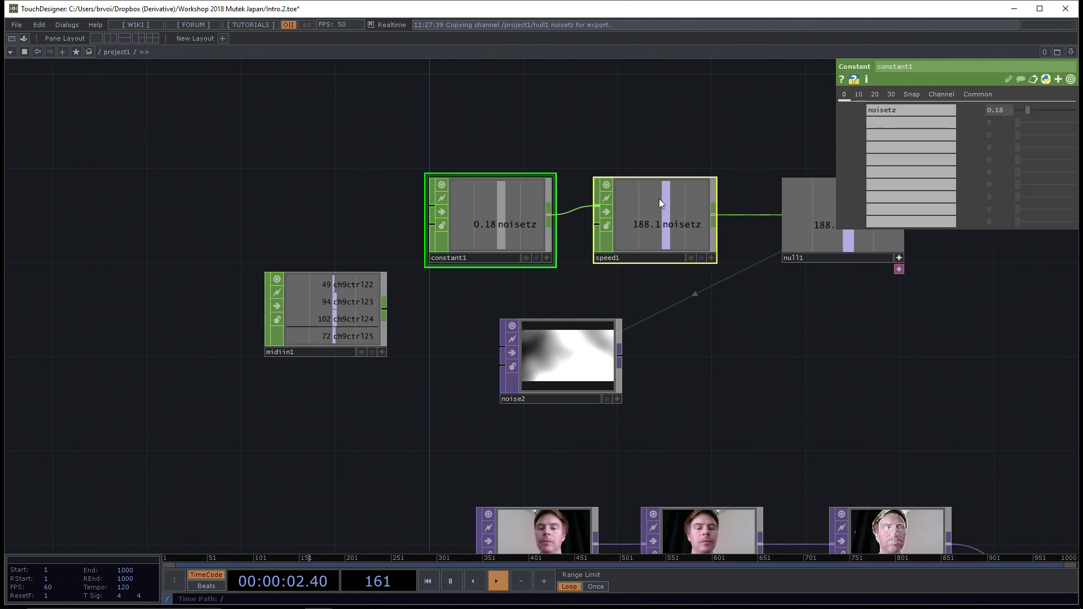
left_click(455, 120)
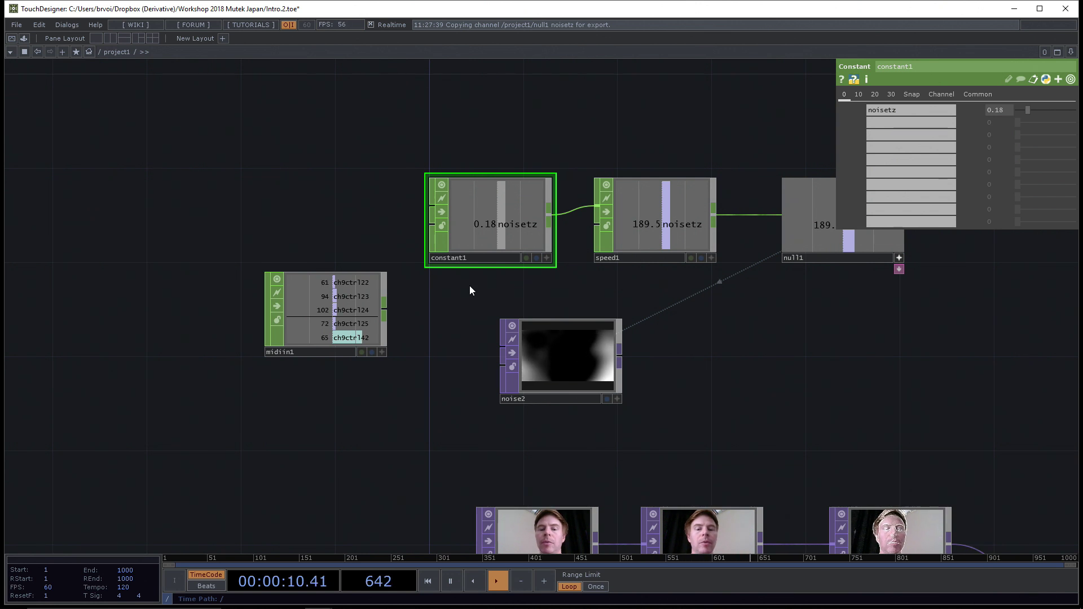
left_click_drag(312, 299, 288, 300)
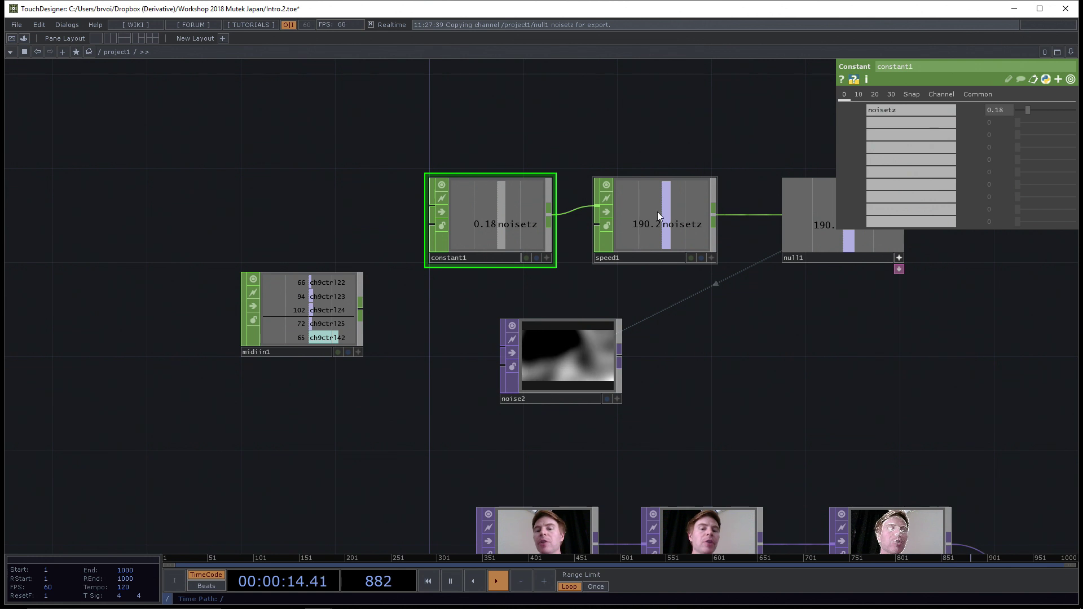
left_click_drag(485, 222, 296, 175)
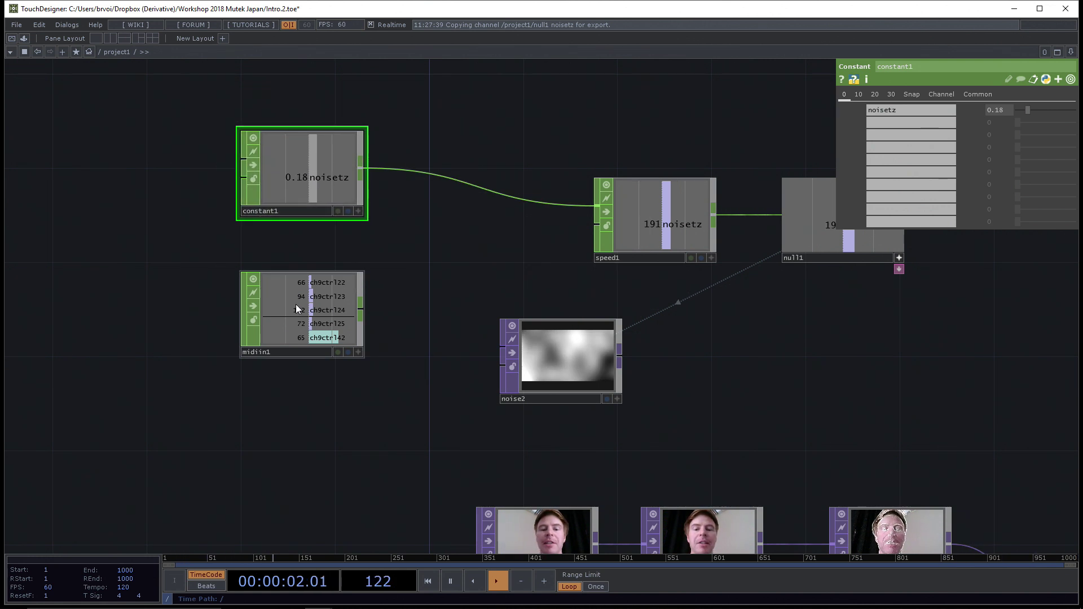
left_click_drag(304, 291, 256, 291)
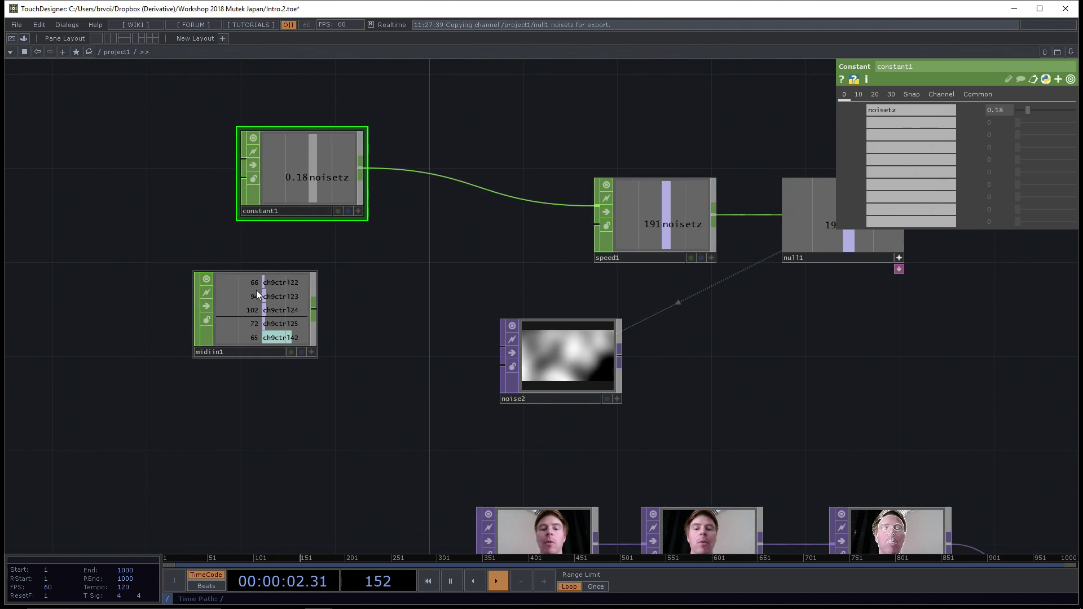
Step: Add a Select CHOP to midiin1's output and set its Channel Names to ch9ctrl22
right_click(315, 309)
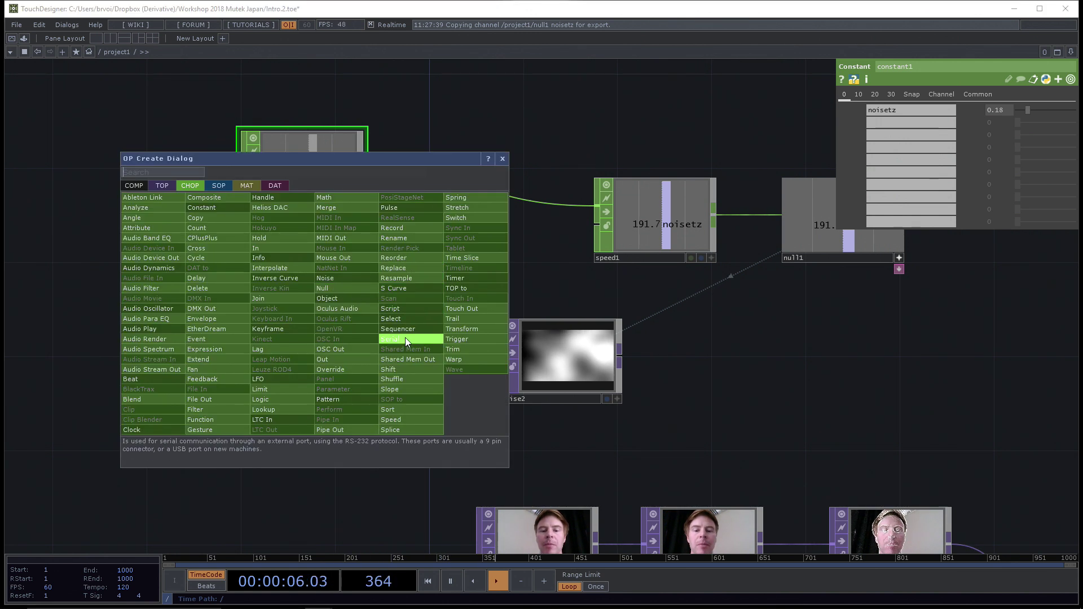
left_click(406, 319)
left_click(407, 312)
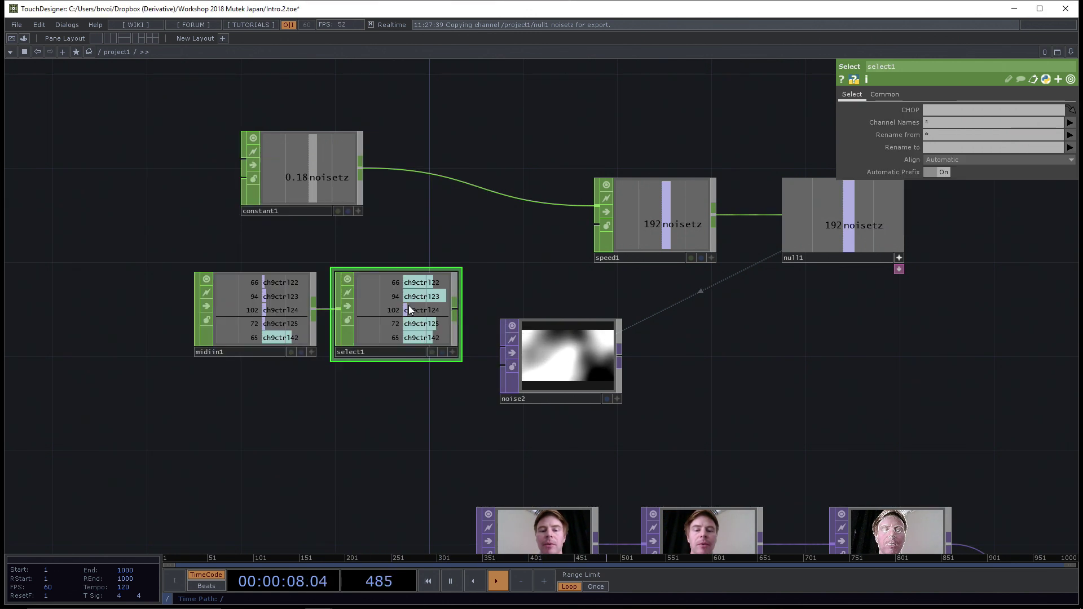
left_click(1069, 122)
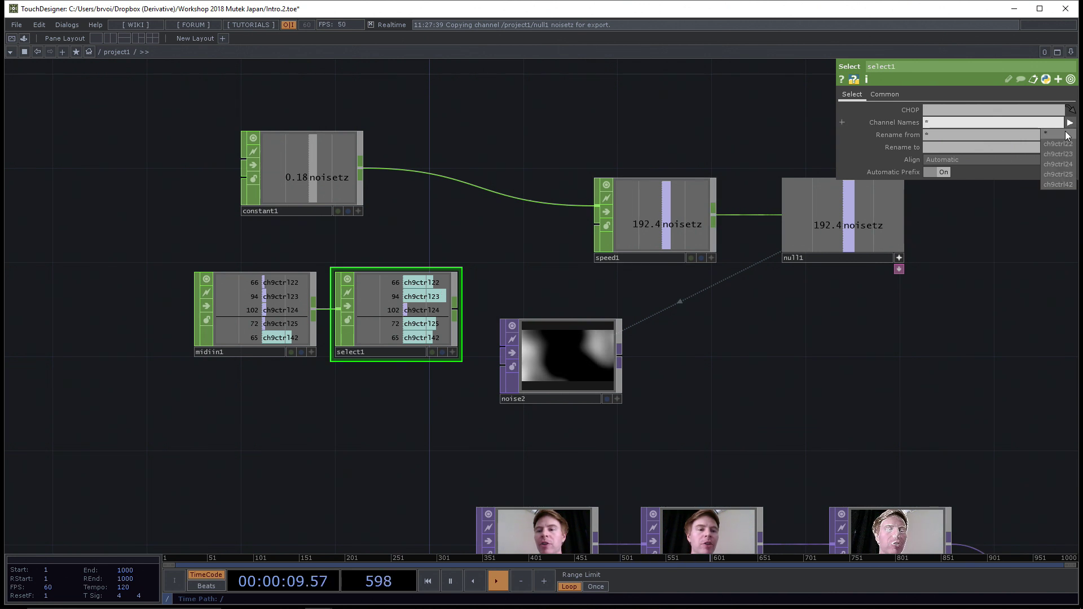
left_click(1058, 145)
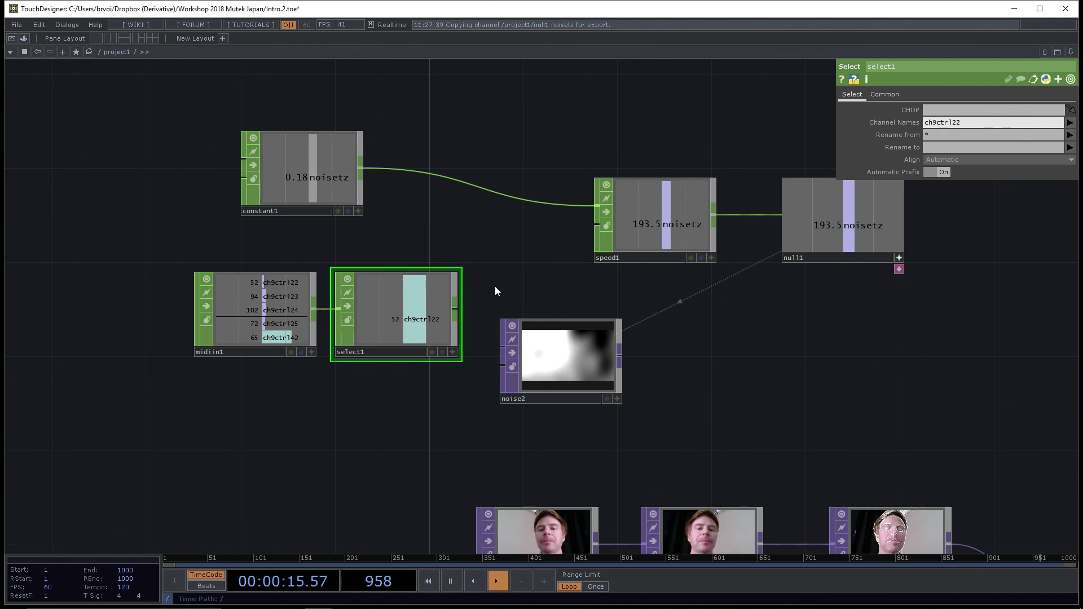
Step: Move midiin1 and select1 together slightly up and left, just below constant1
left_click_drag(495, 281, 495, 270)
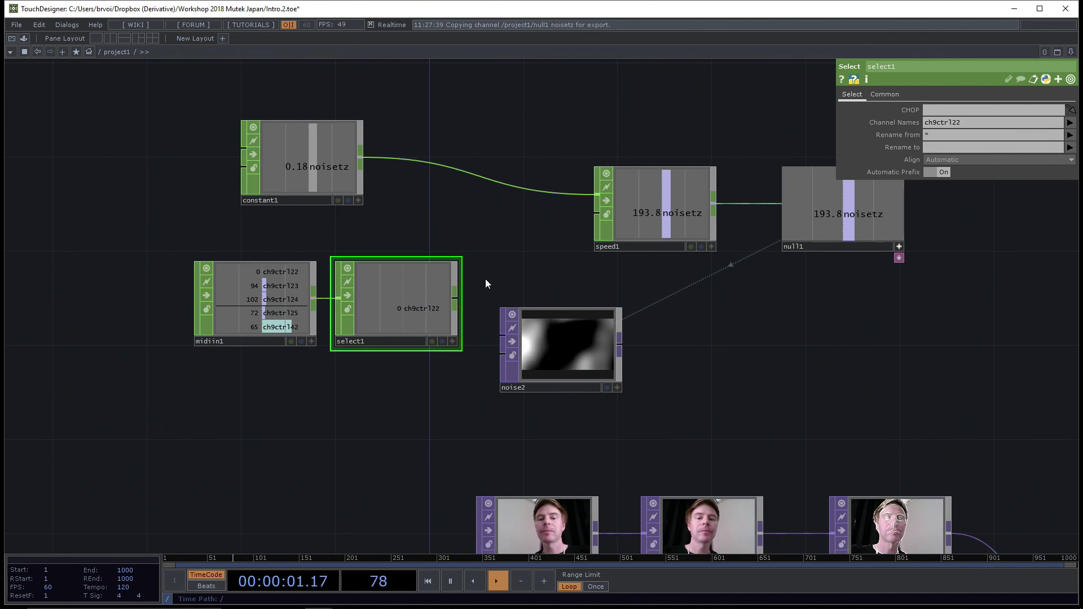
left_click_drag(267, 244, 377, 272)
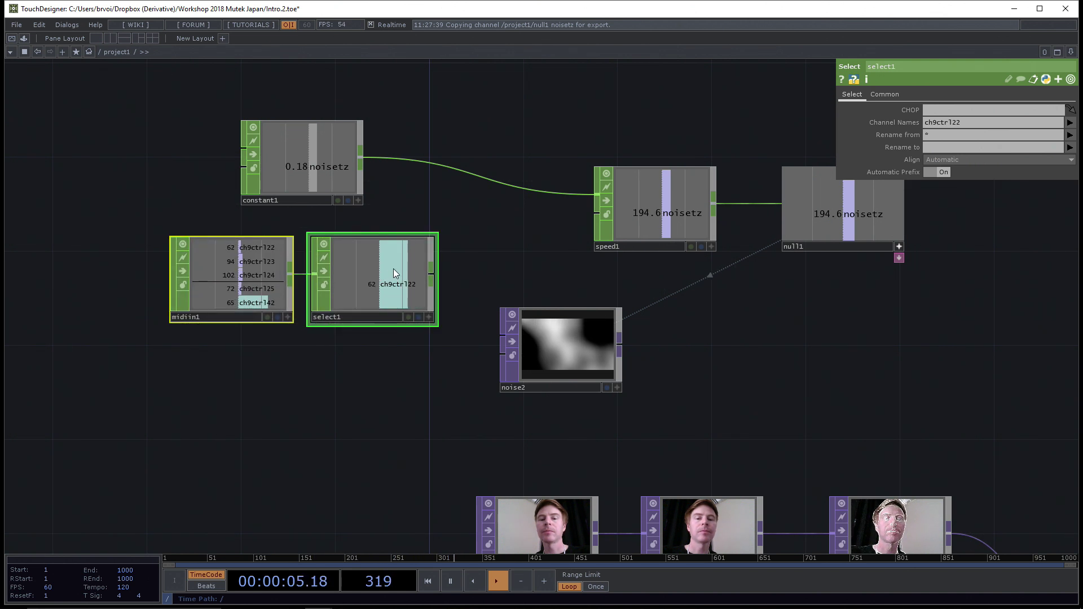
left_click(487, 253)
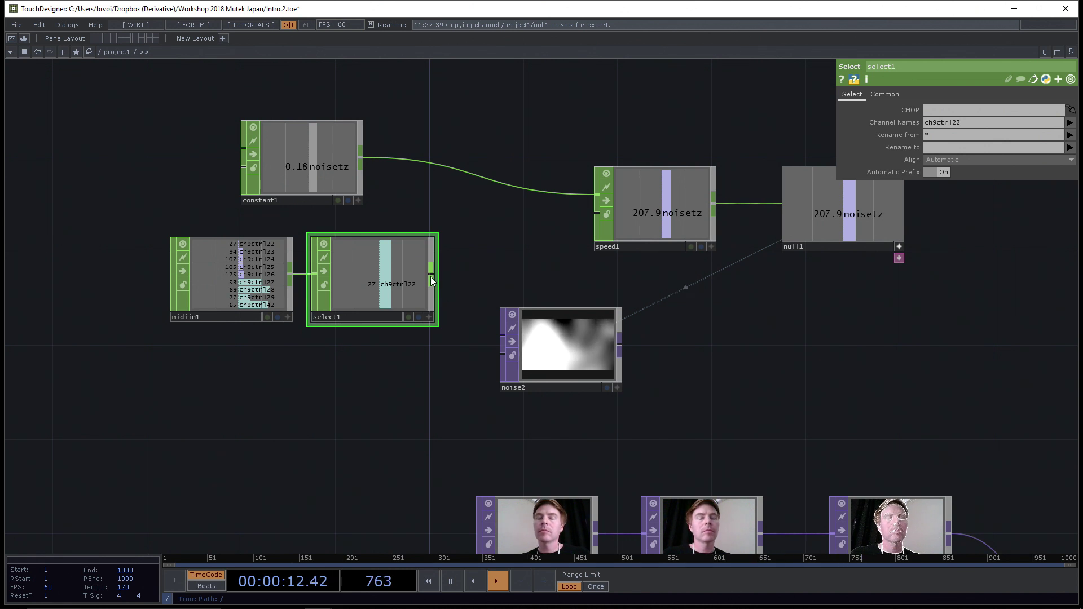
Step: Rename select1's output channel to noisetz
left_click(946, 148)
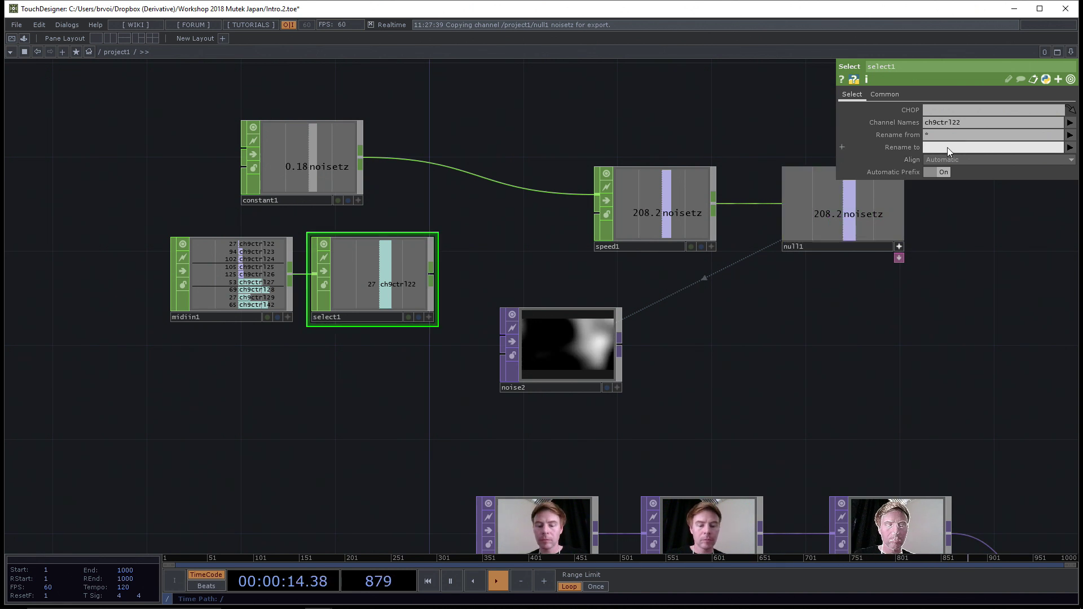
type("noisetz")
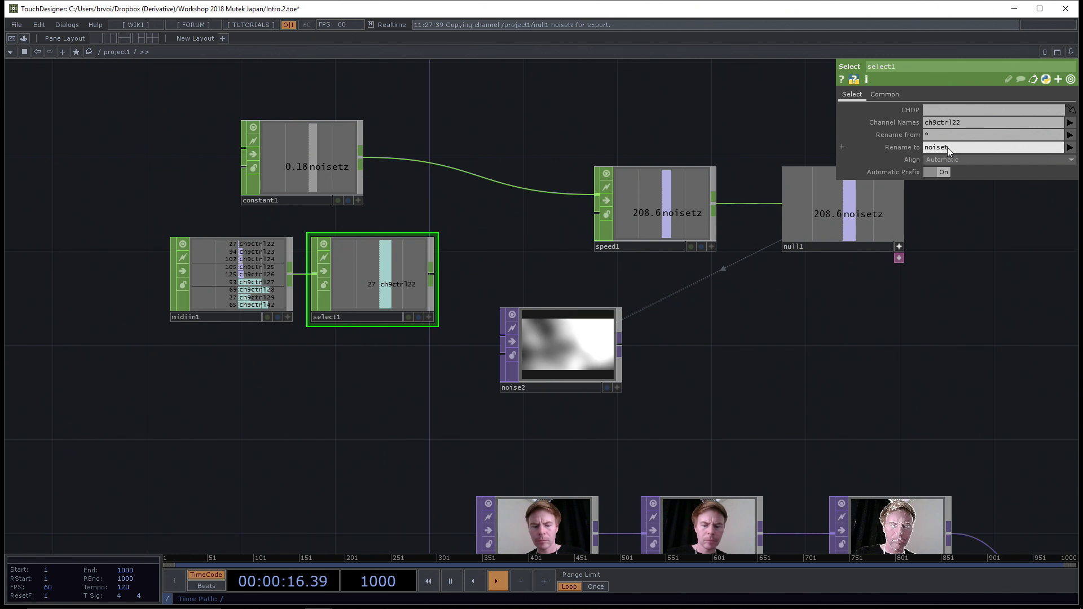
key("Return")
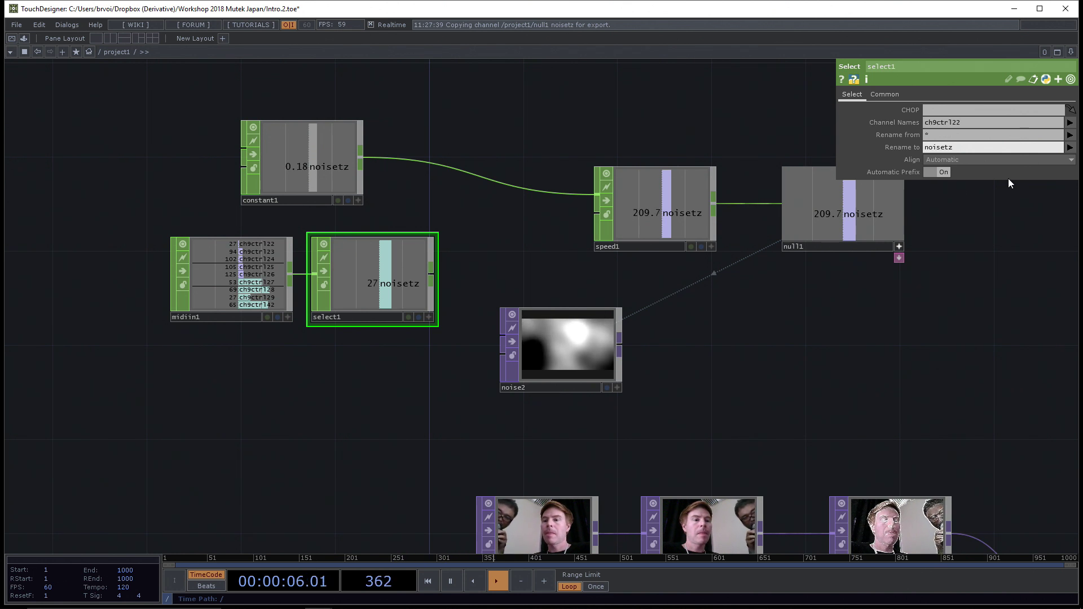
Step: Clear select1's Channel Names and choose ch9ctrl22 again from the available channels
left_click(1071, 134)
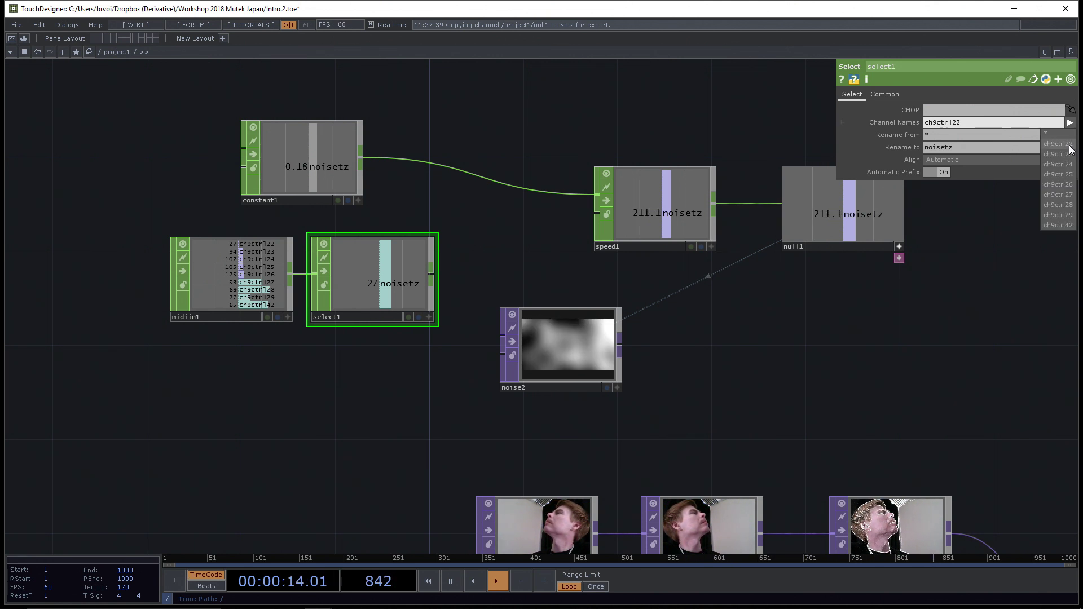
left_click(1069, 145)
left_click(1070, 123)
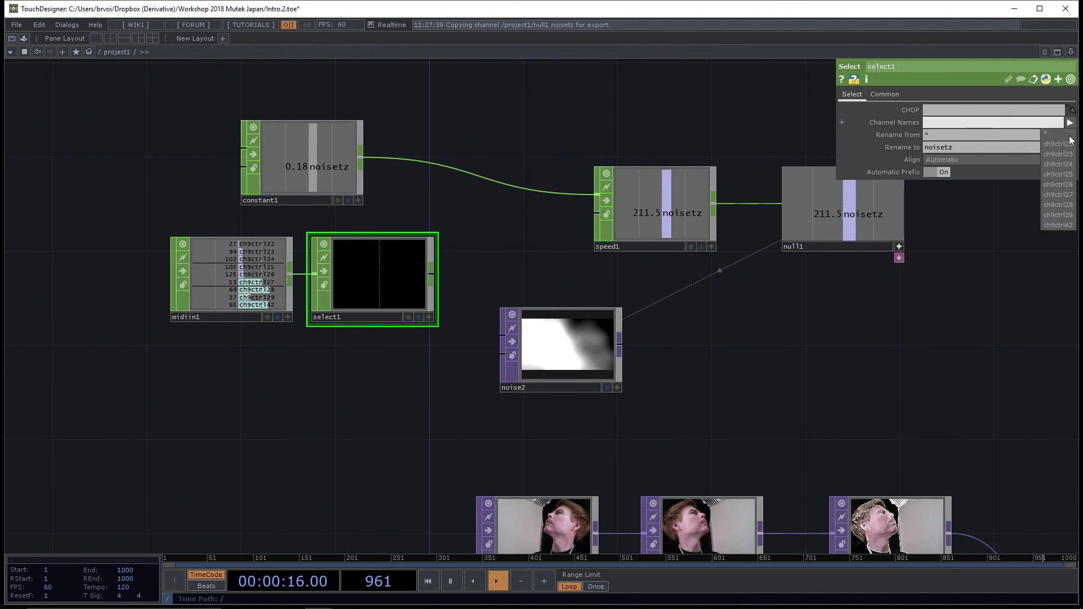
left_click(1056, 138)
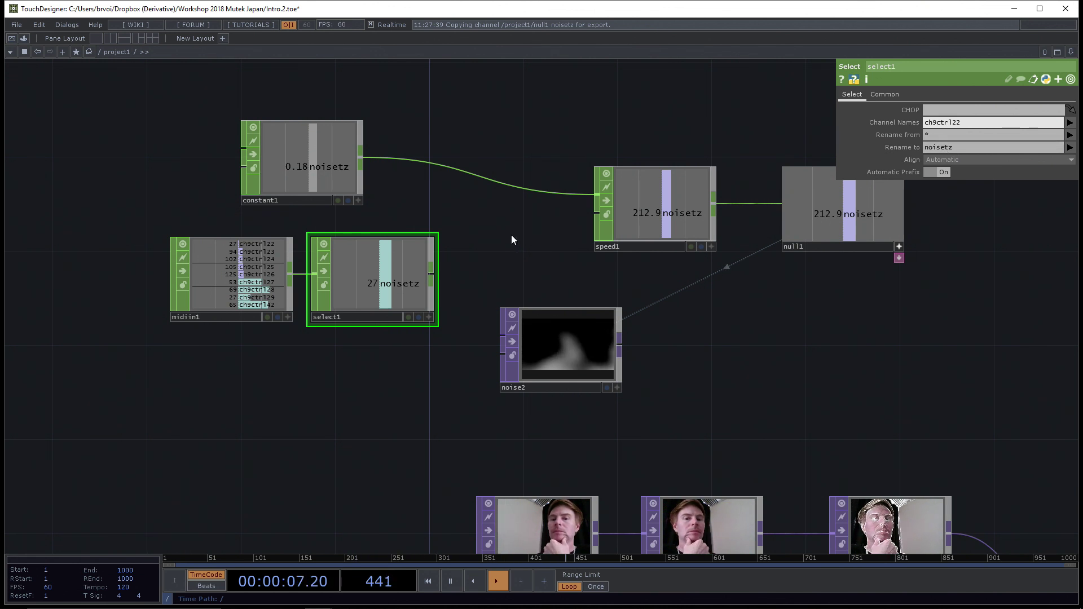
Step: Connect select1's output to speed1's first input in place of constant1
left_click(431, 275)
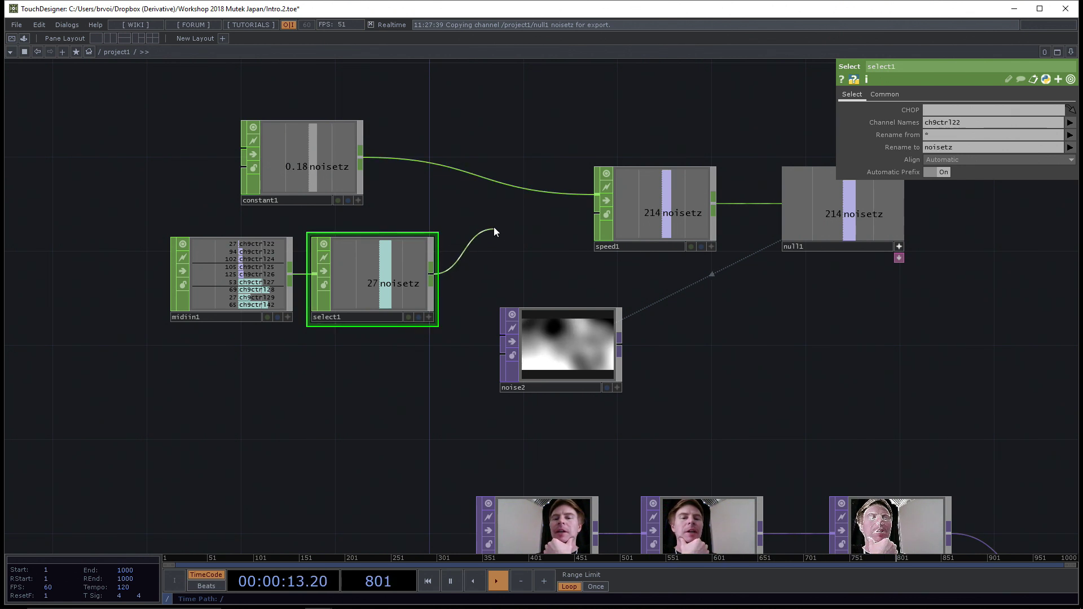
left_click(486, 180)
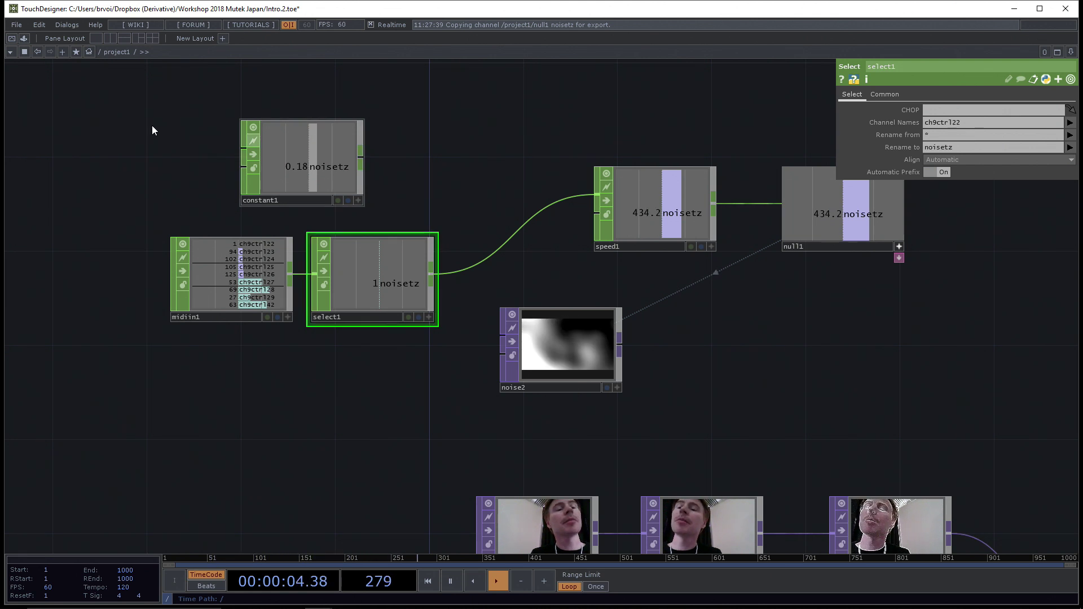
Step: Check the TouchDesigner version and build information, and close it again
left_click(93, 26)
left_click(112, 152)
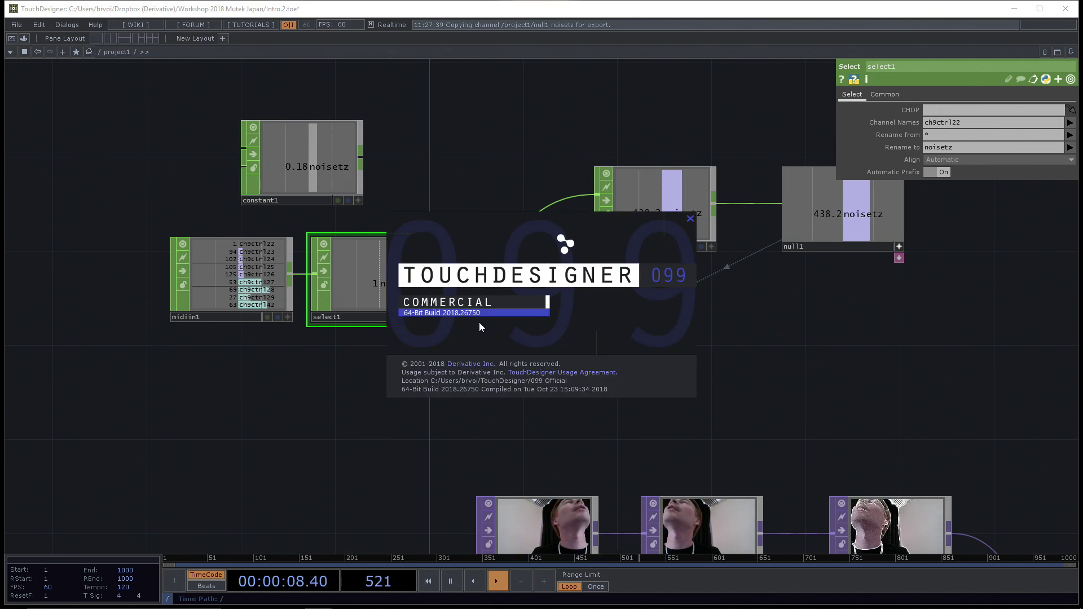
left_click(690, 219)
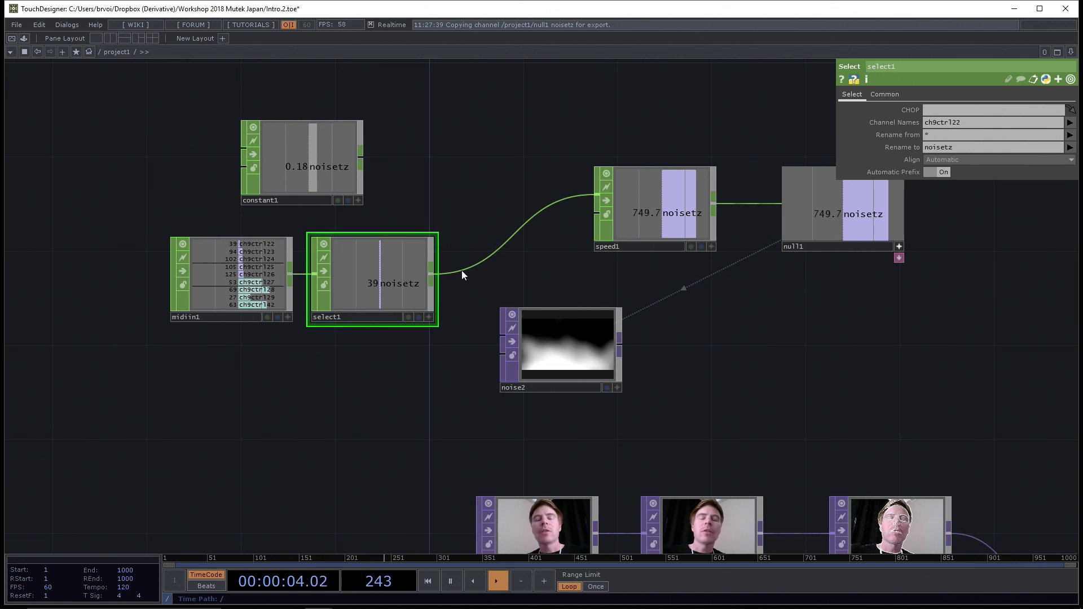
Step: Move midiin1 and select1 together further left to make room before speed1
right_click_drag(219, 374, 377, 285)
left_click_drag(377, 285, 275, 296)
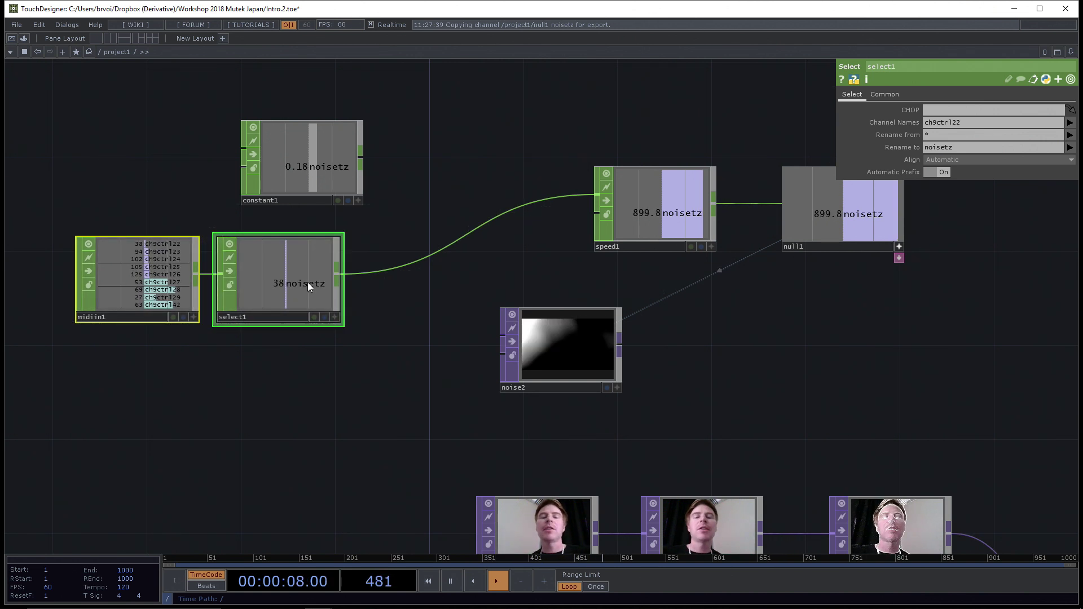
left_click(361, 285)
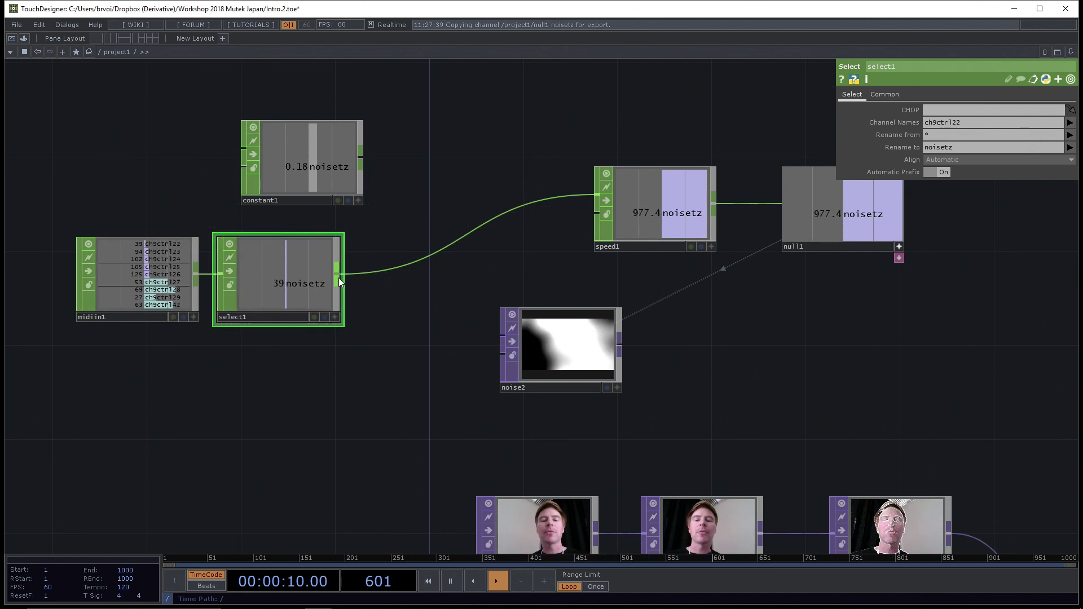
Step: Insert a Math CHOP between select1 and speed1, and move noise2 slightly down and right, clear of it
left_click(339, 278)
type("math")
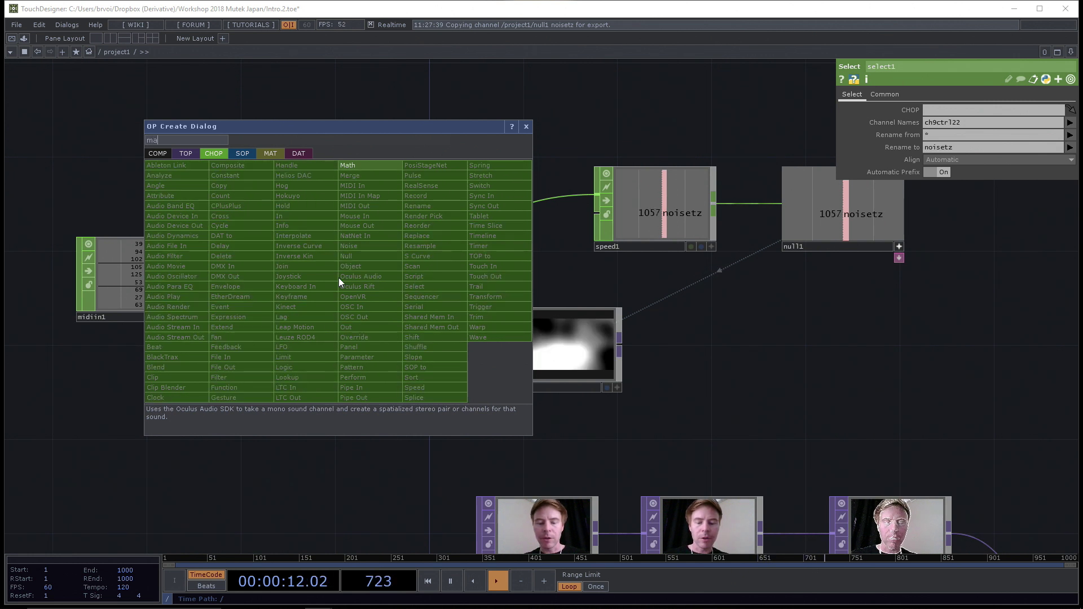
left_click(384, 168)
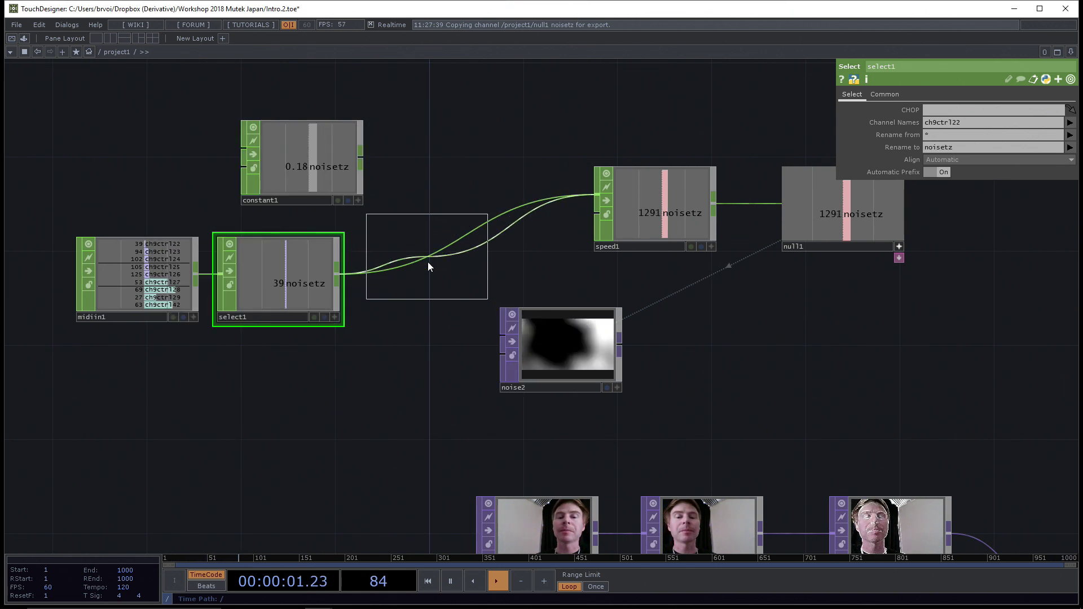
left_click(432, 271)
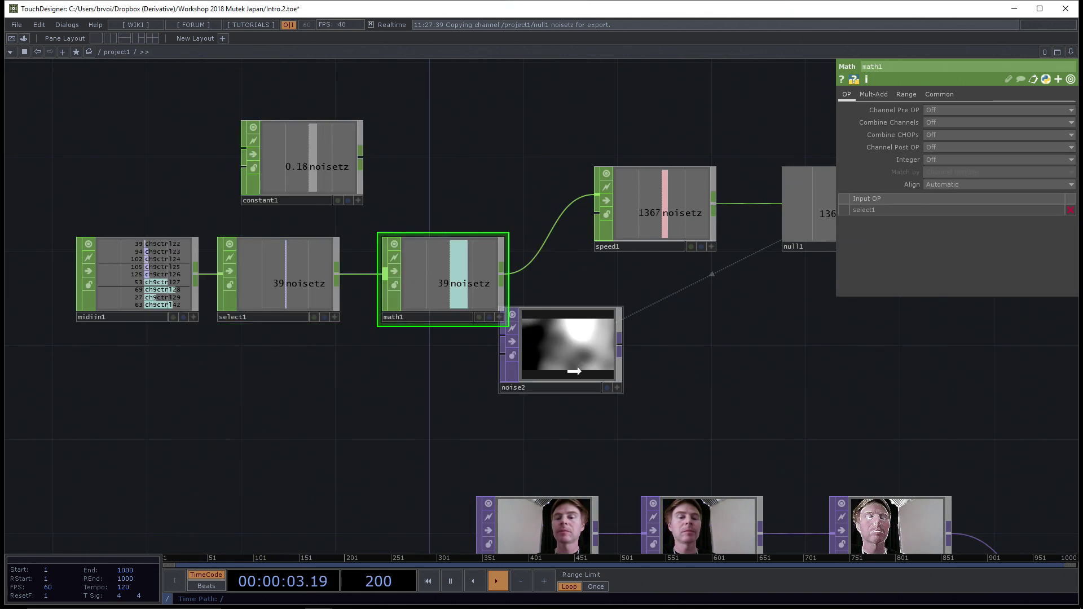
left_click_drag(566, 329, 616, 396)
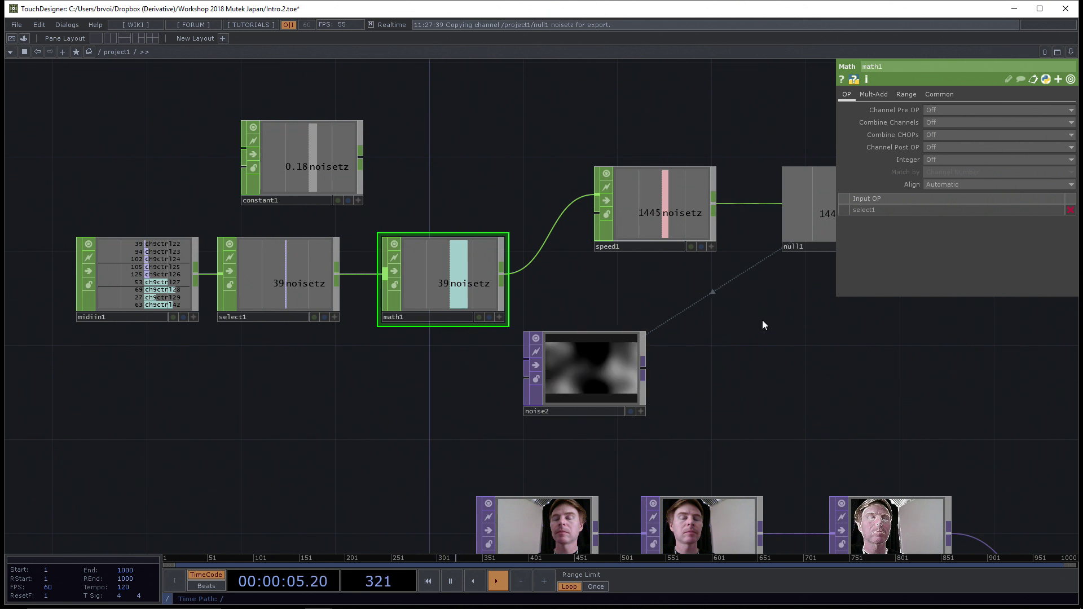
Step: Set math1's From Range maximum to 127 so the MIDI values are remapped
left_click(902, 95)
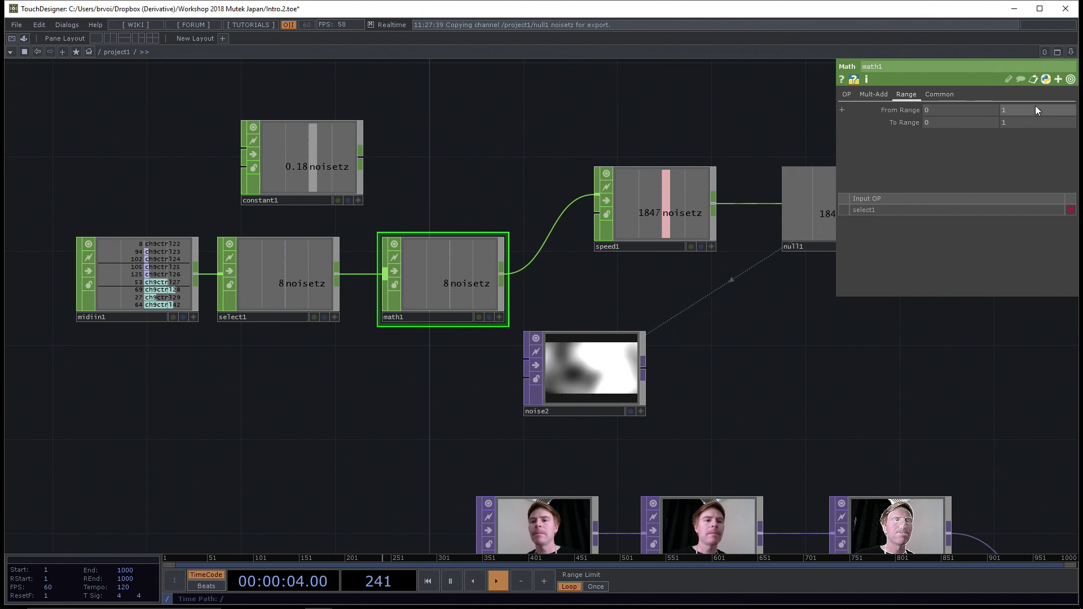
type("7")
key("Return")
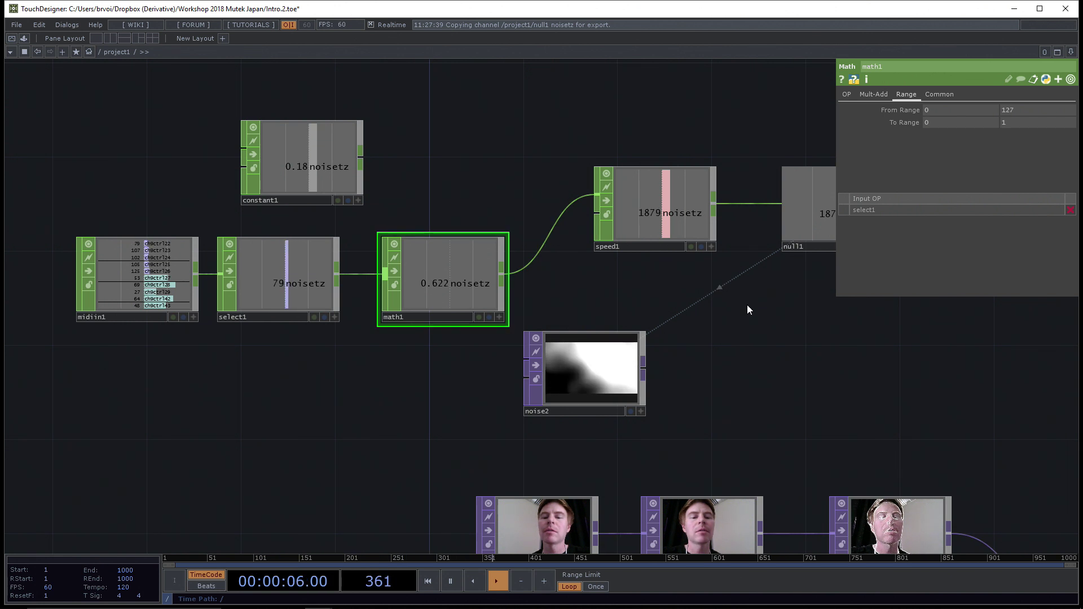
scroll(761, 365, "up", 2)
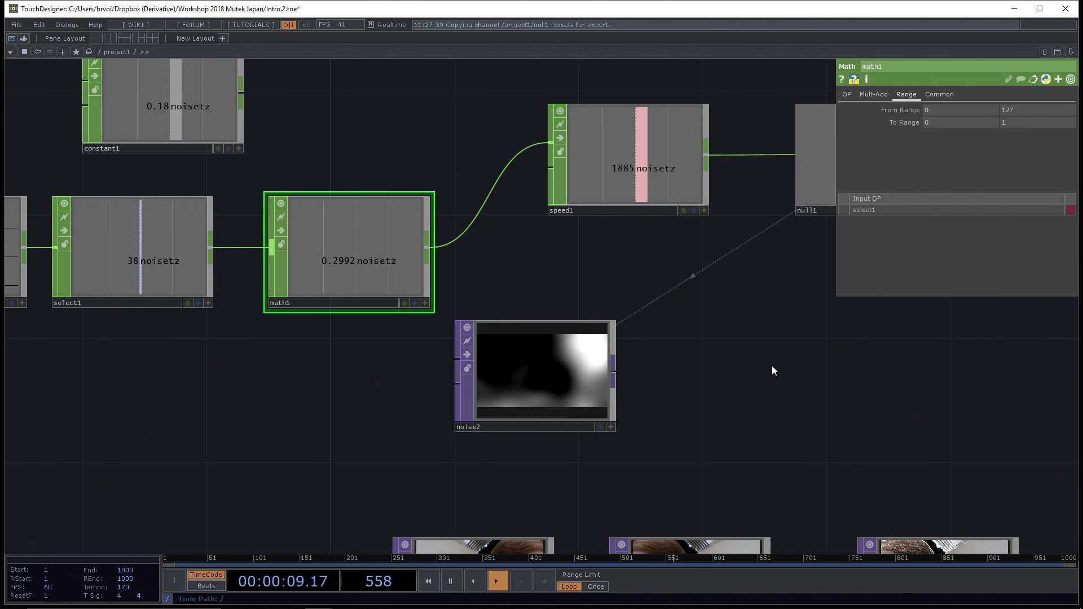
middle_click_drag(771, 365, 735, 365)
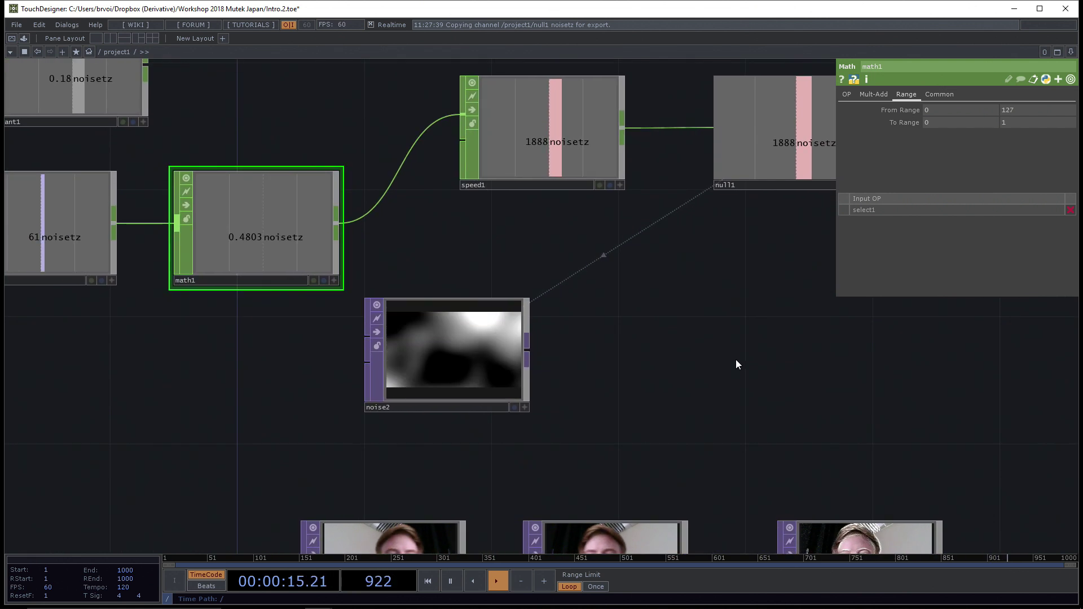
left_click_drag(736, 364, 740, 342)
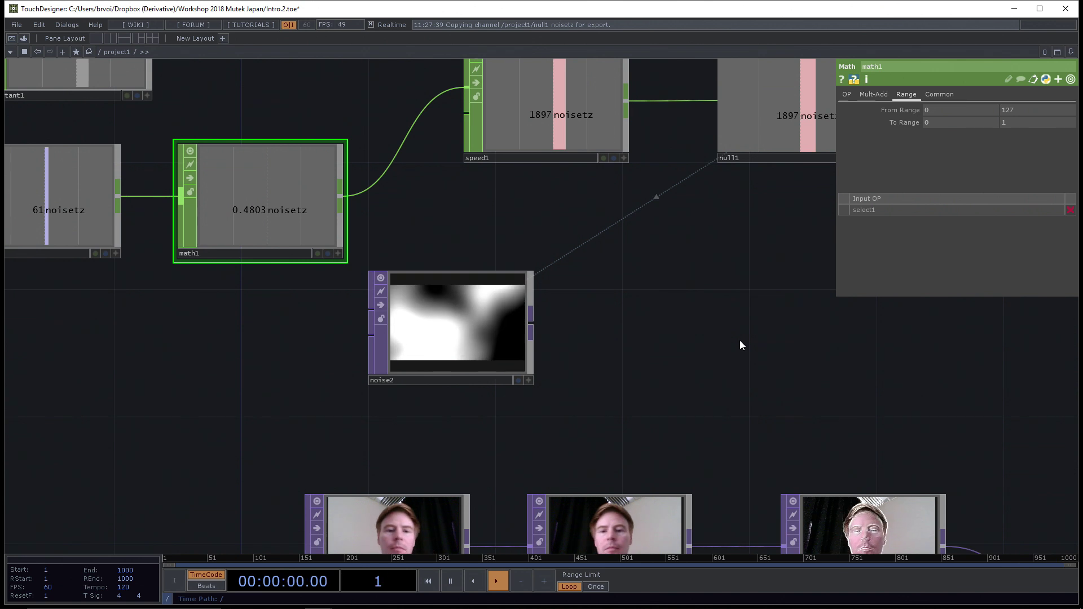
scroll(270, 398, "down", 2)
left_click_drag(267, 405, 375, 401)
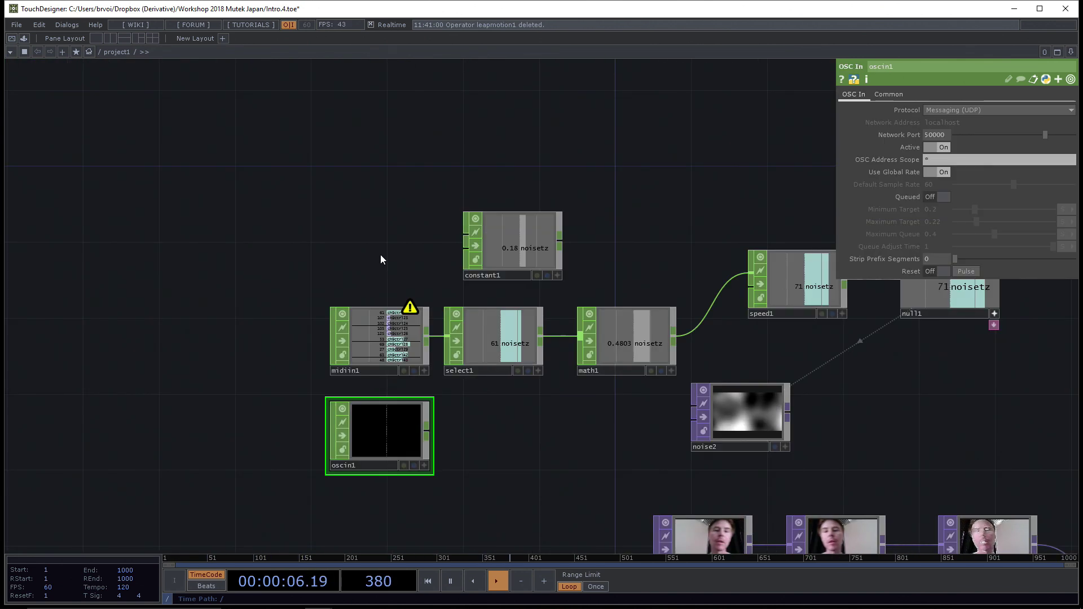
Step: Add a Kinect CHOP to the network directly below oscin1
left_click_drag(381, 259, 360, 217)
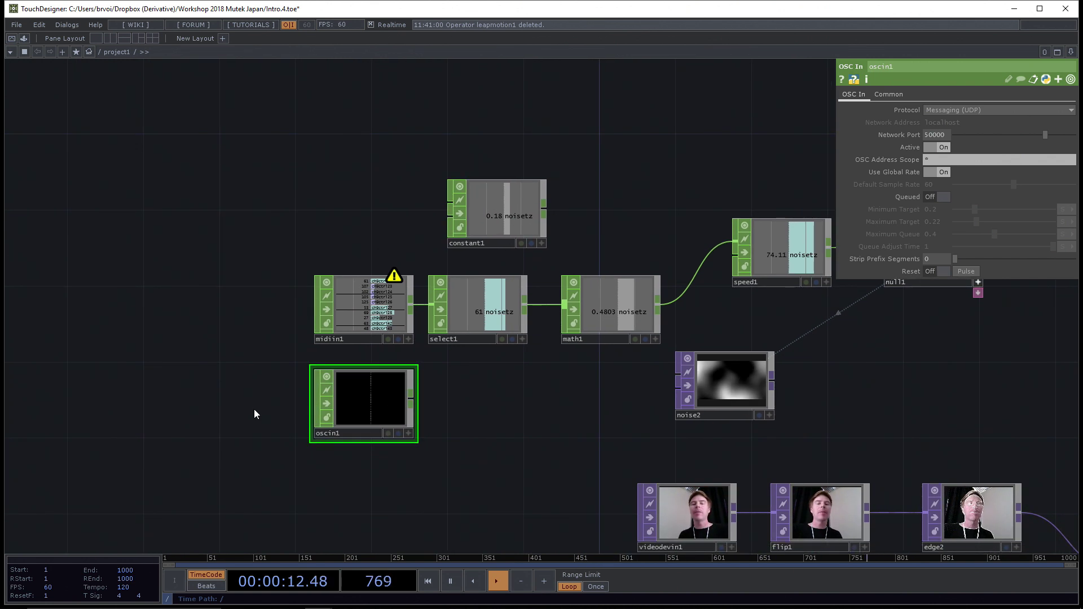
key("Tab")
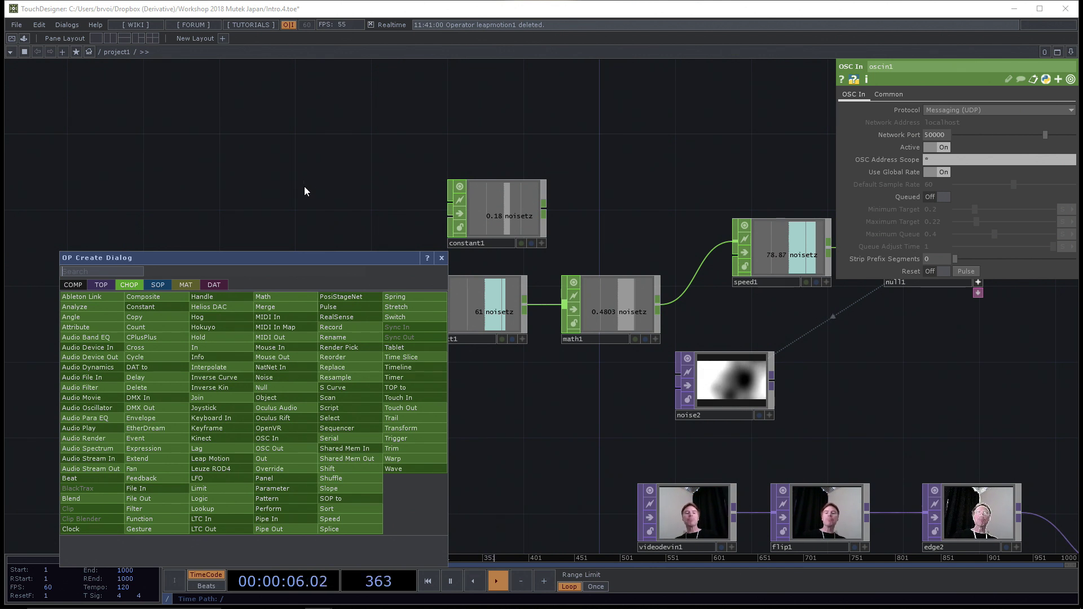
left_click(266, 203)
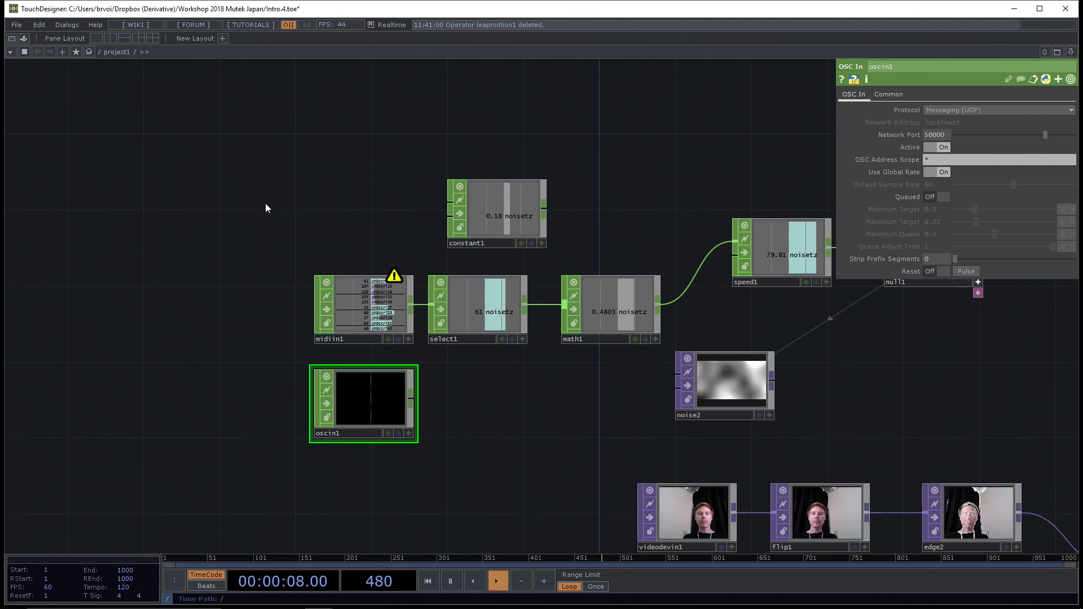
left_click_drag(266, 216, 269, 167)
key("Tab")
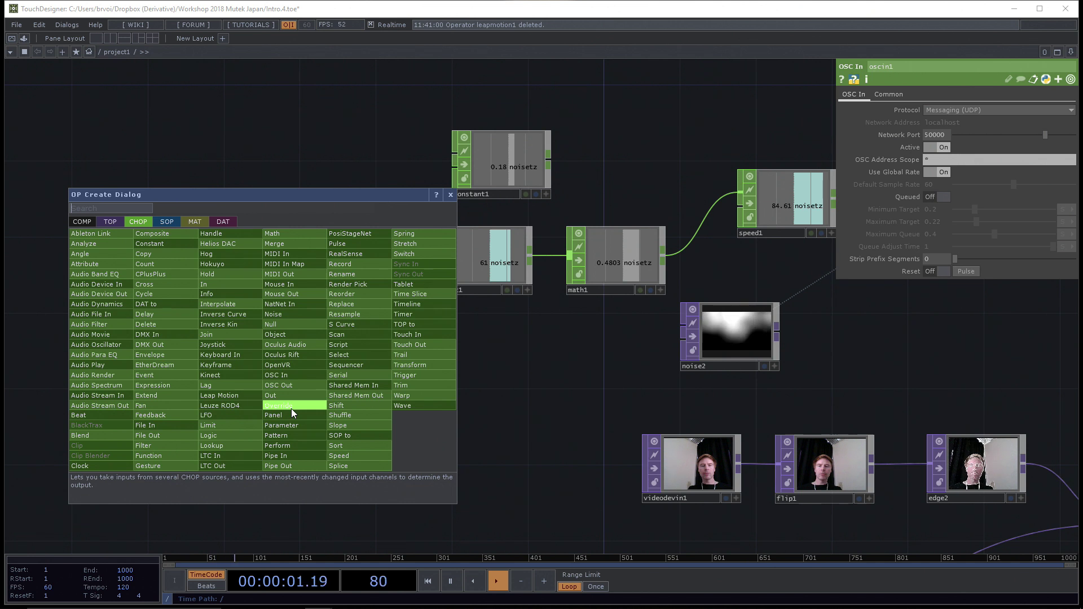
type("k")
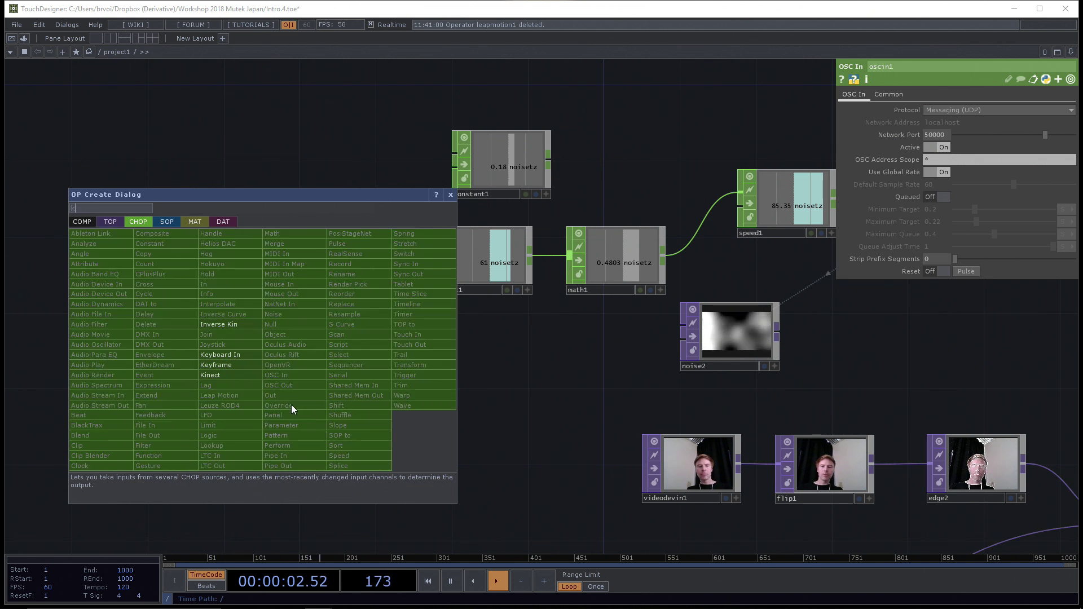
left_click(236, 374)
left_click(367, 447)
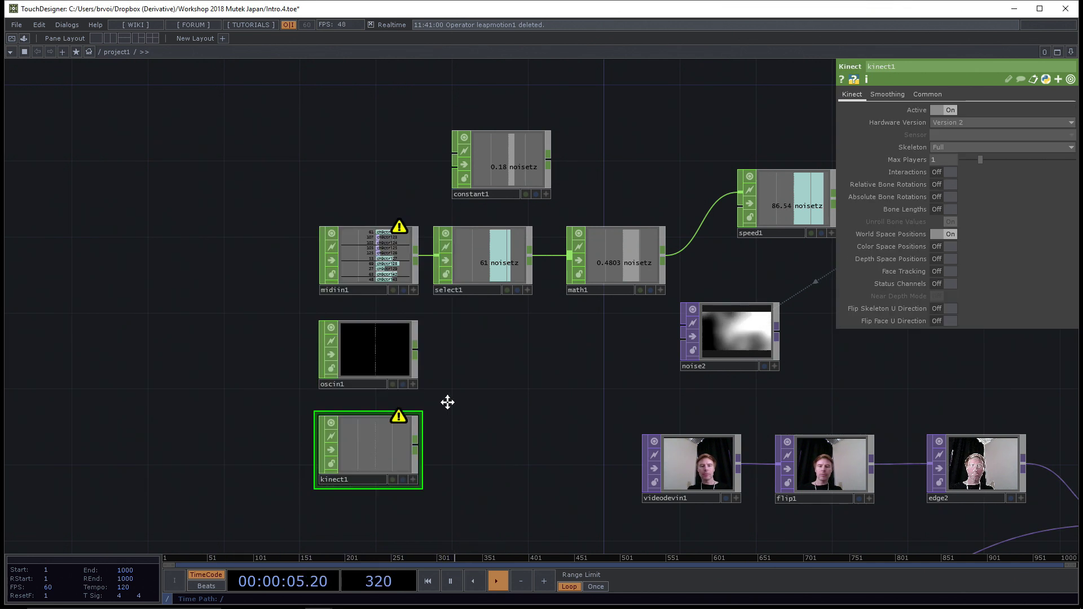
Step: Add a Leap Motion CHOP to the network directly below kinect1
scroll(429, 377, "up", 2)
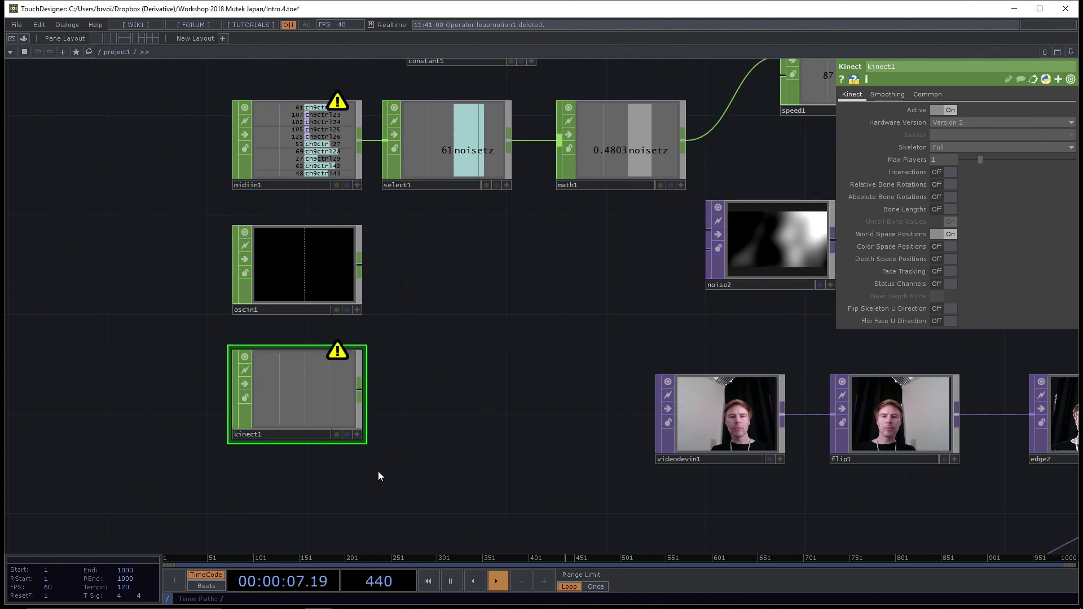
left_click_drag(380, 476, 373, 402)
key("Tab")
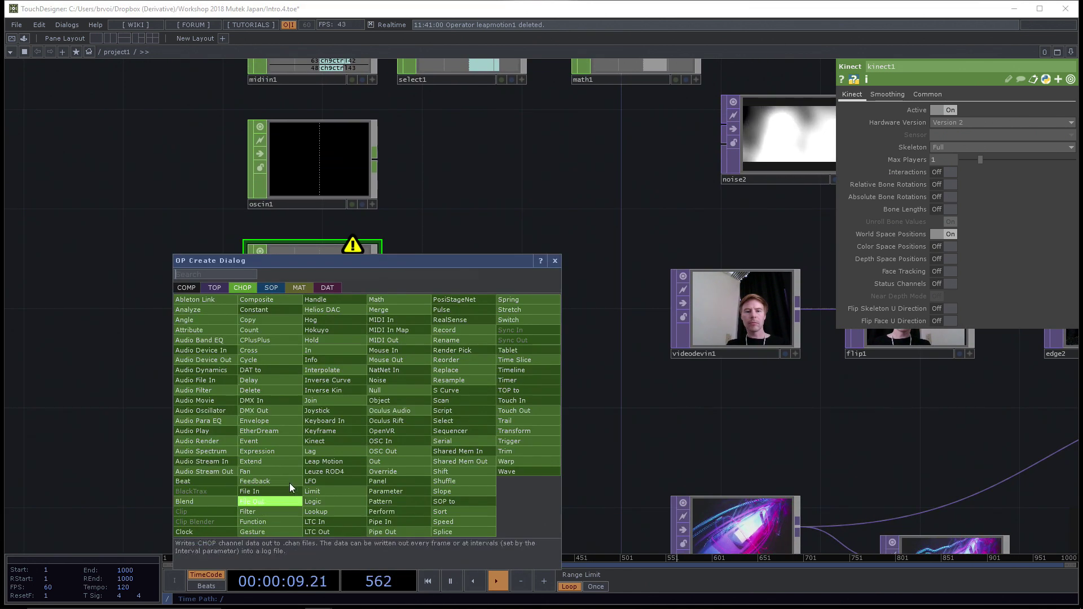
left_click(331, 461)
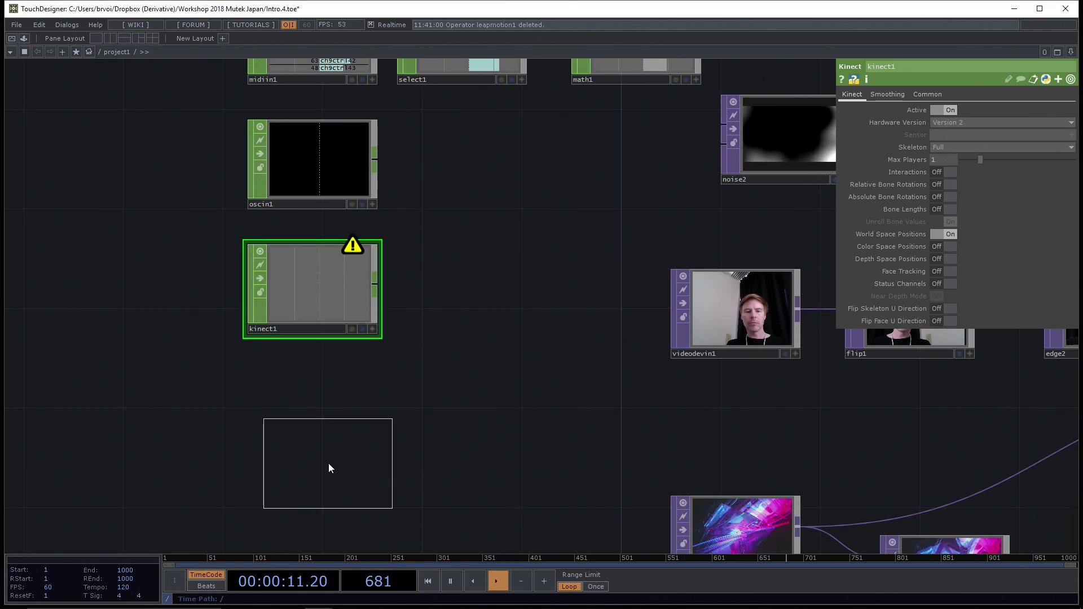
left_click(314, 414)
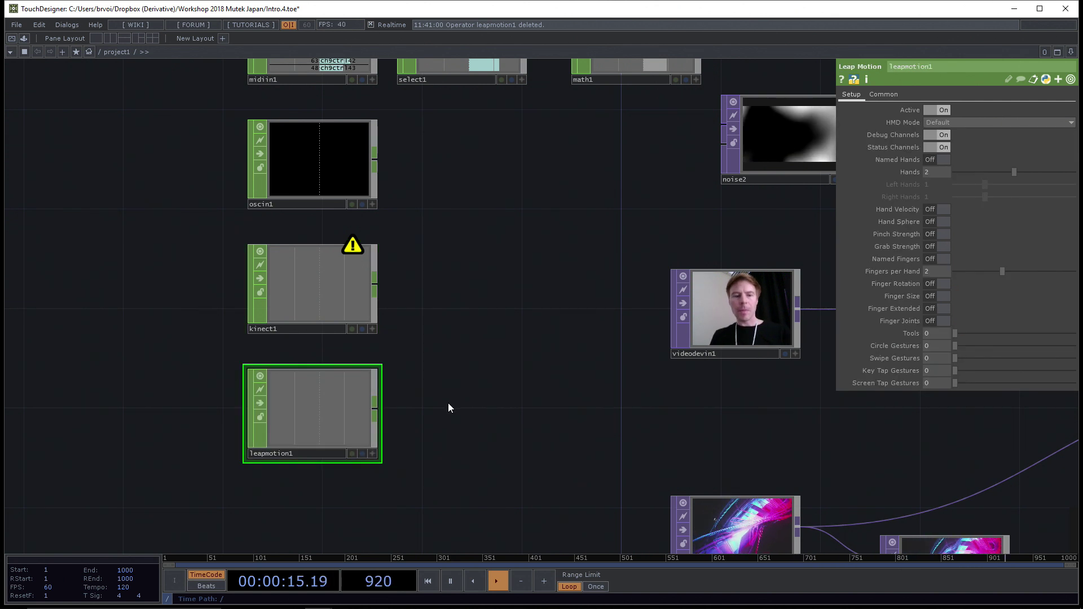
left_click_drag(522, 400, 583, 392)
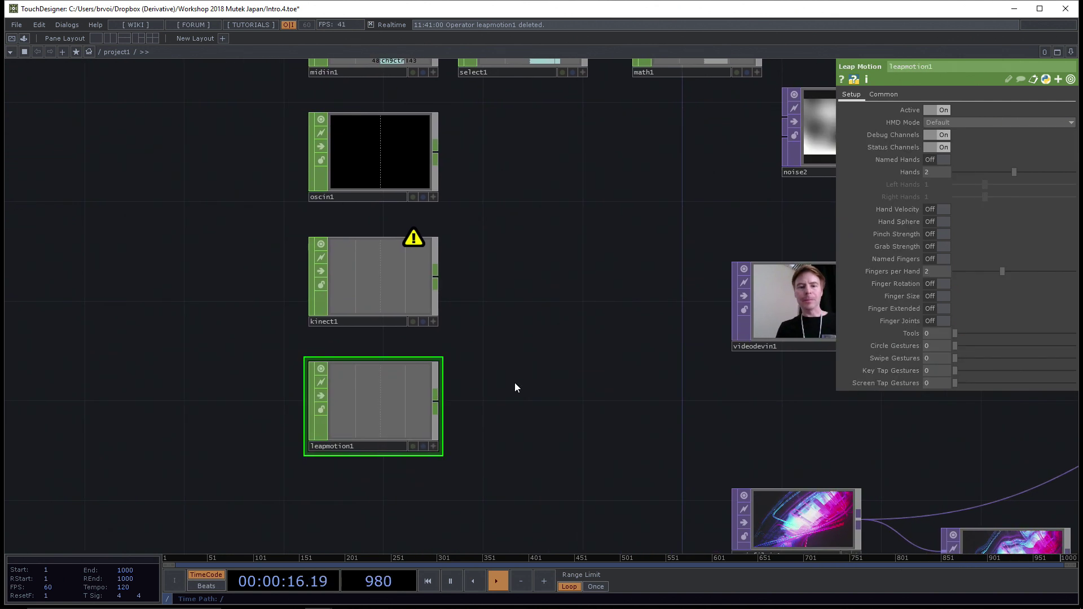
left_click(373, 272)
left_click(361, 418)
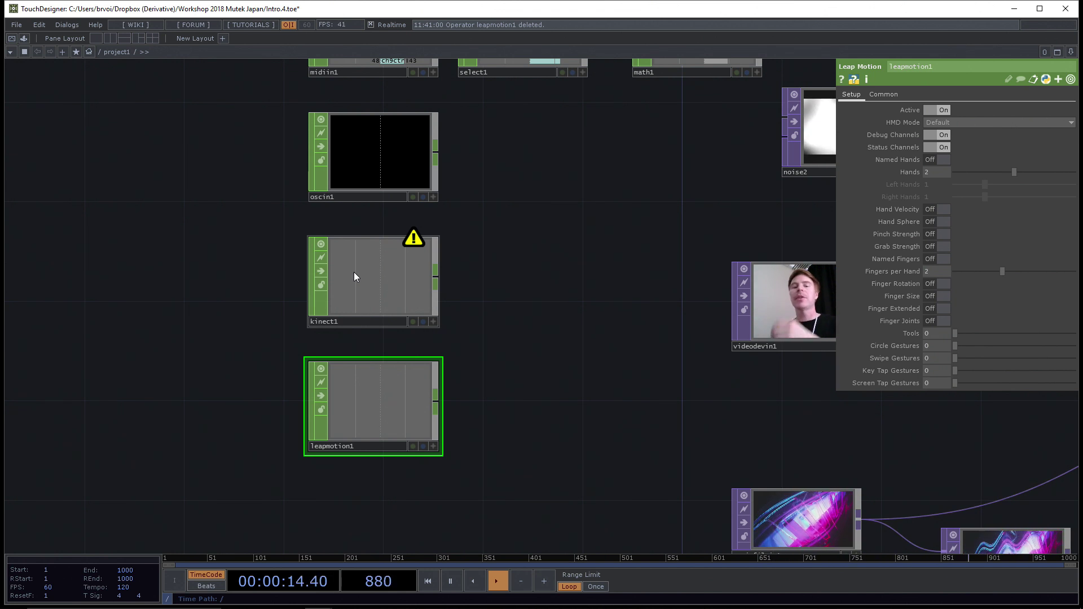
left_click_drag(607, 317, 602, 300)
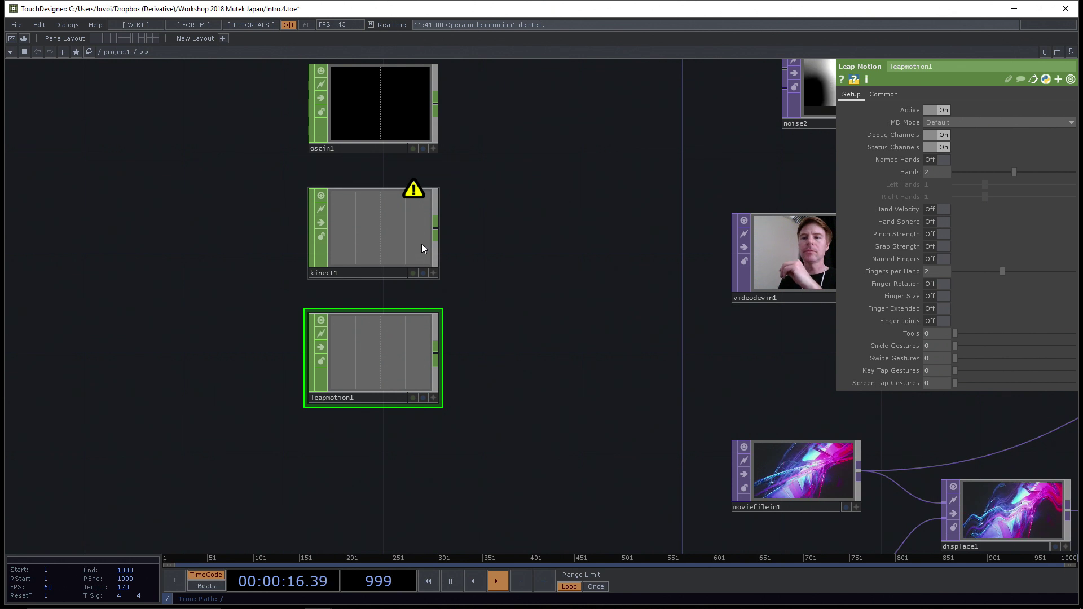
Step: Add an Oculus Audio CHOP to the network and move it to the empty space left of leapmotion1
scroll(505, 254, "up", 3)
middle_click_drag(314, 207, 520, 220)
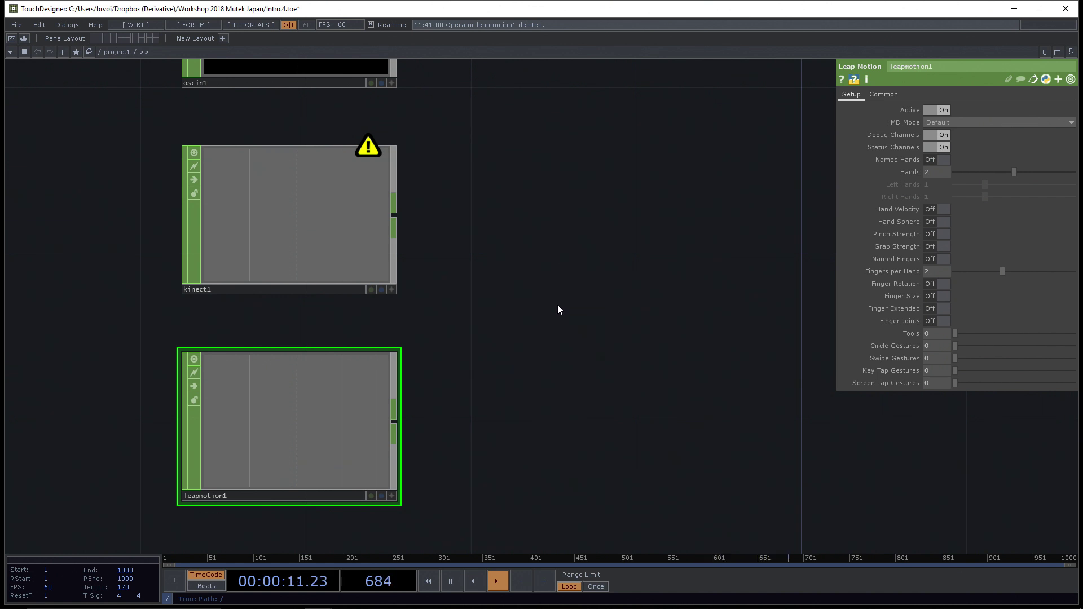
left_click_drag(568, 309, 569, 294)
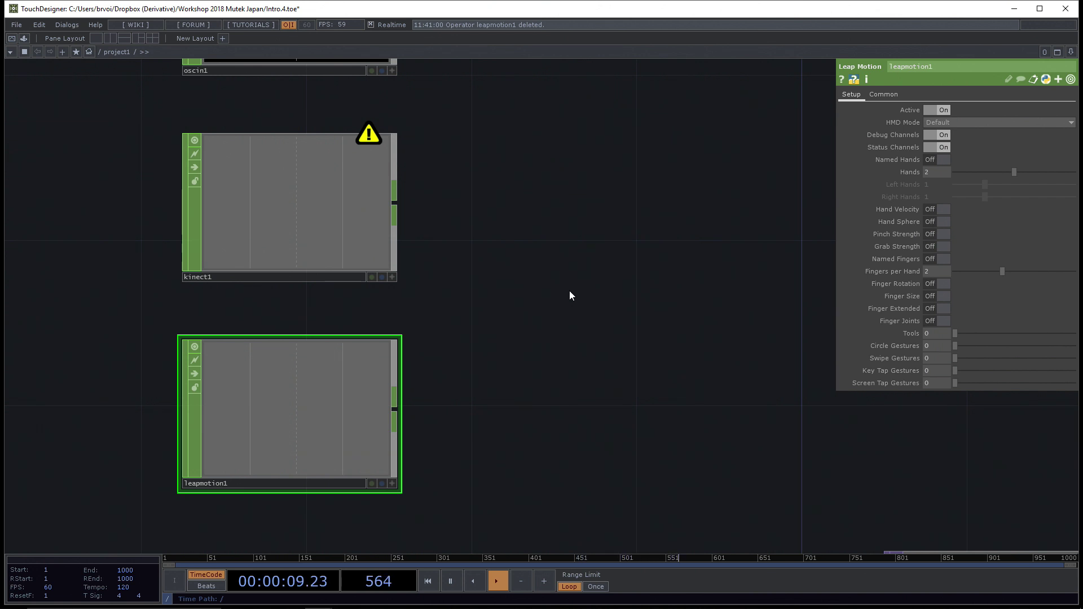
left_click_drag(557, 322, 562, 319)
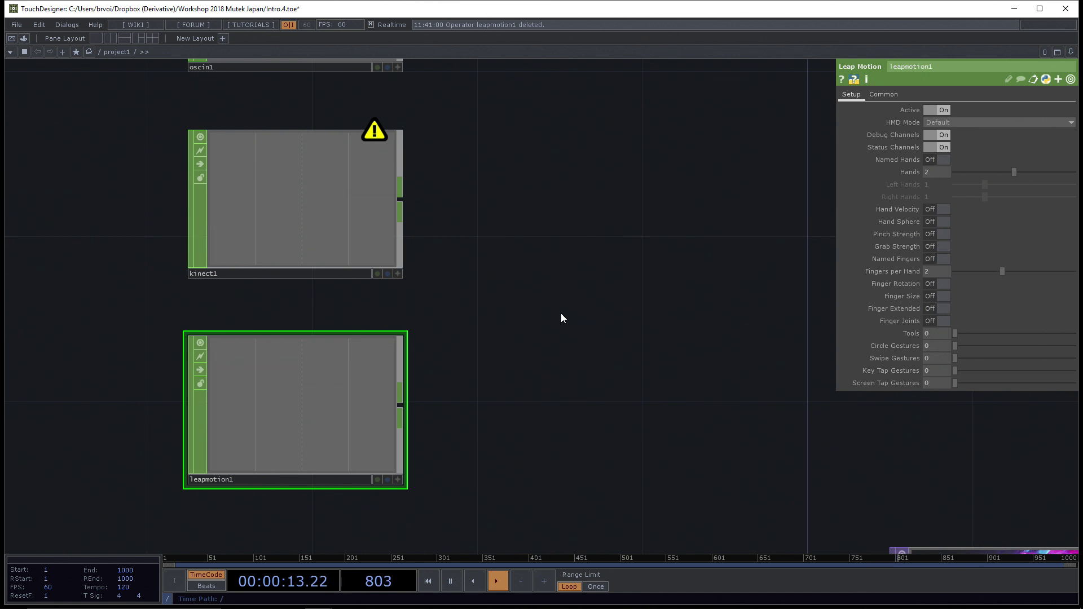
left_click_drag(559, 314, 553, 279)
key("Tab")
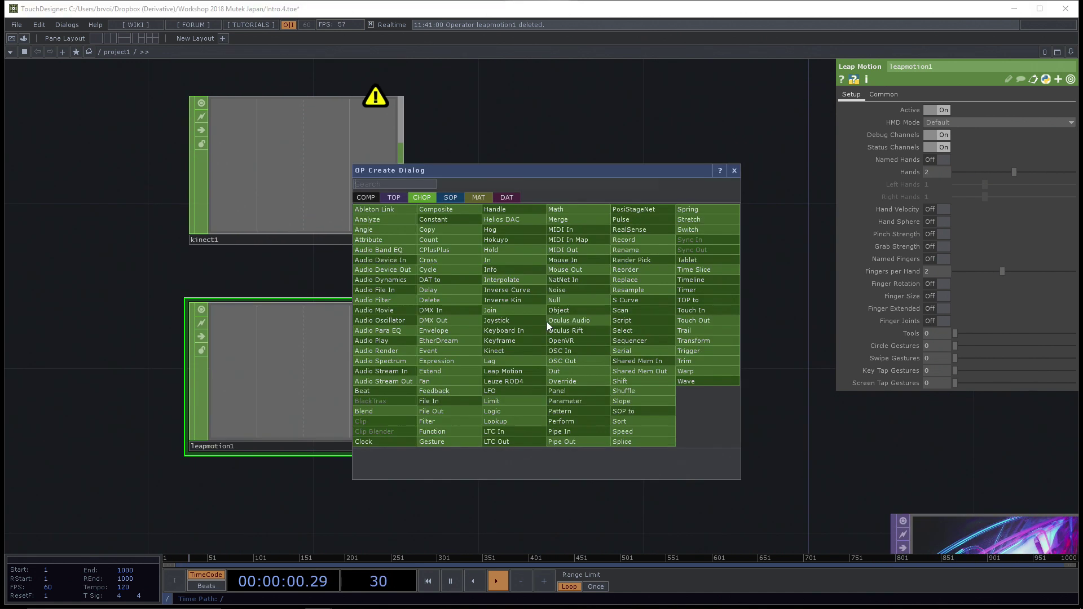
left_click(583, 320)
left_click(588, 334)
left_click_drag(576, 451, 242, 247)
scroll(660, 389, "down", 5)
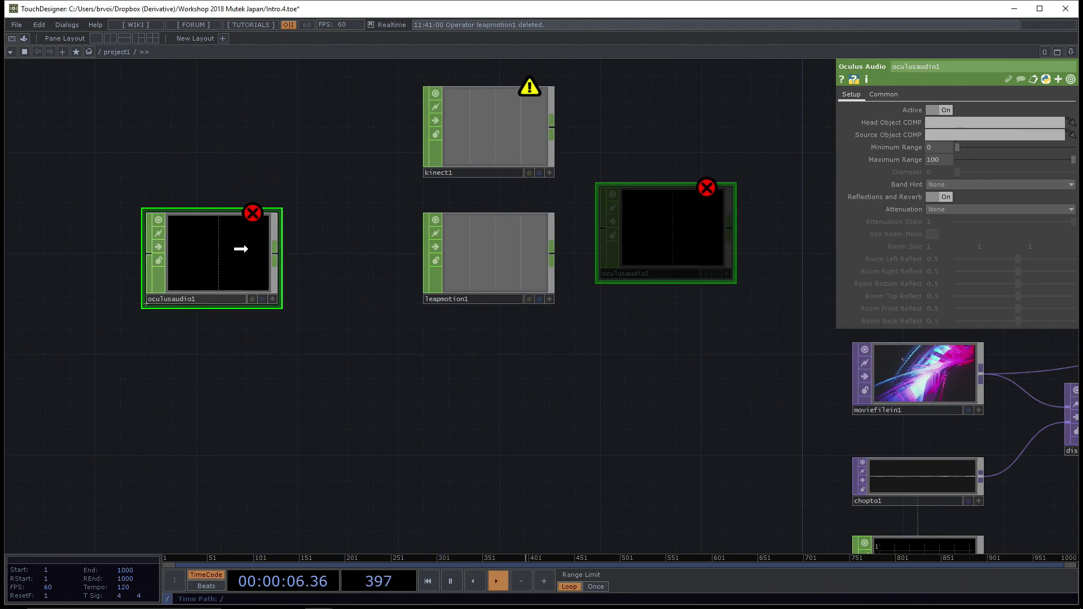
Step: Add an OpenVR CHOP to the network directly below oculusaudio1
left_click_drag(251, 346, 351, 322)
key("Tab")
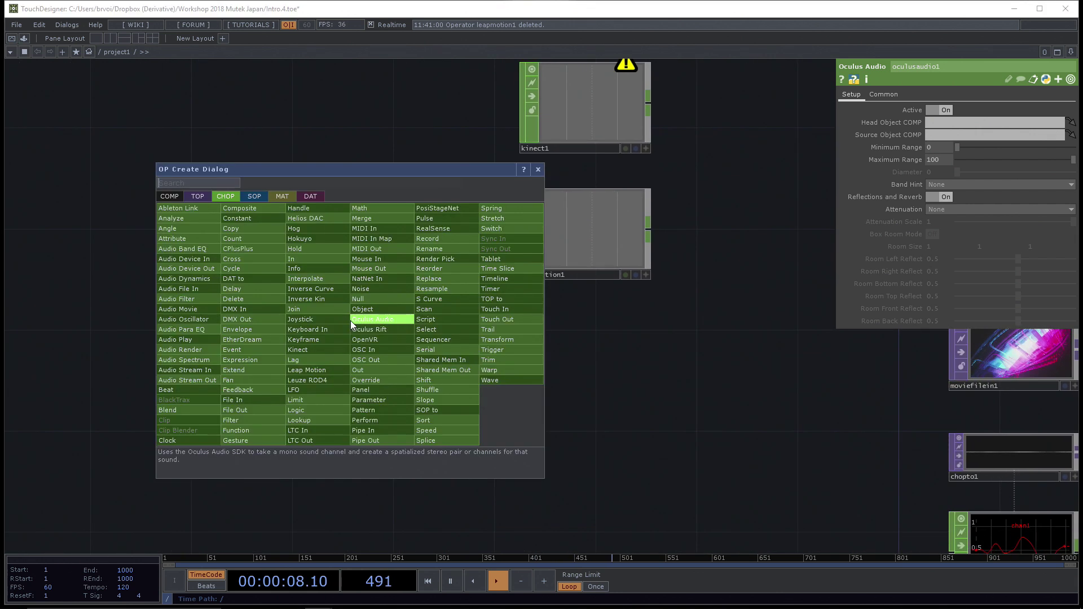
left_click(377, 339)
left_click(314, 361)
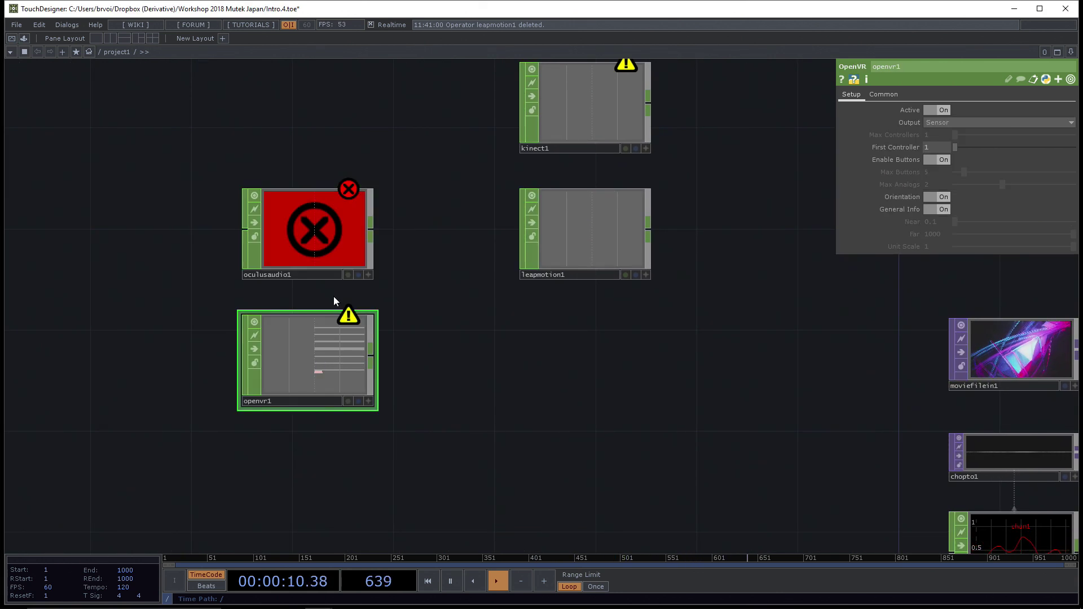
Step: Add an Oculus Rift CHOP to the network directly left of oculusaudio1
key("Tab")
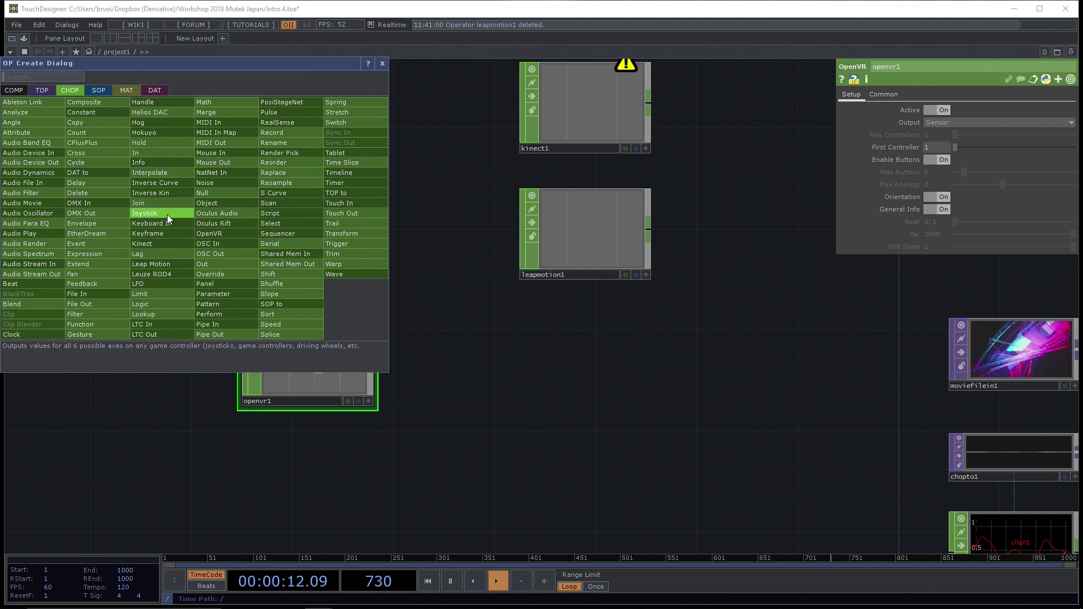
left_click(220, 223)
left_click(134, 239)
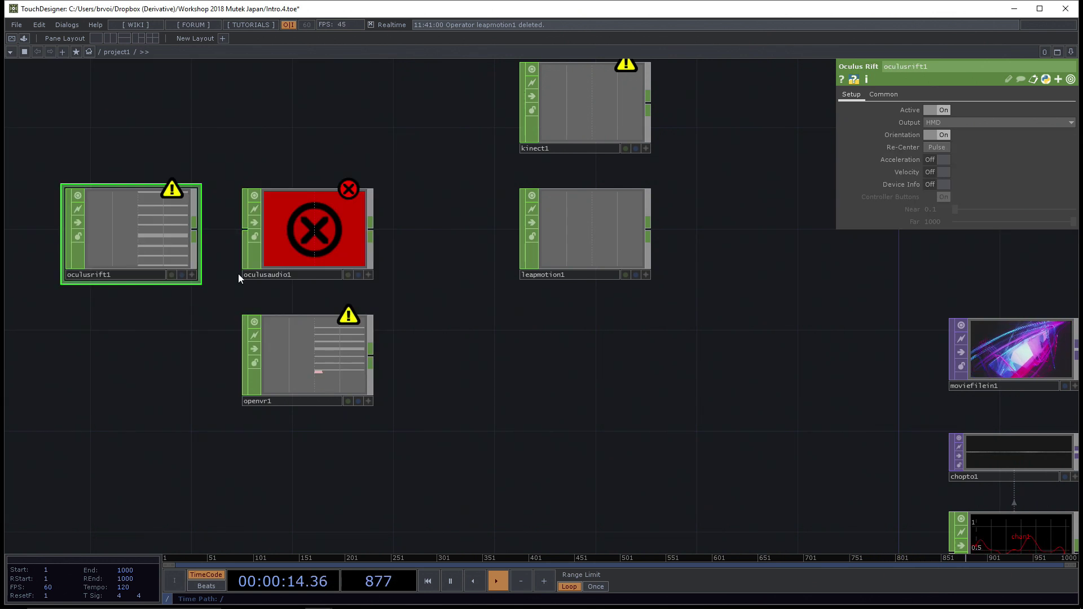
Step: Delete oculusaudio1 and move oculusrift1 into its place above openvr1
left_click_drag(242, 302, 271, 307)
left_click(377, 255)
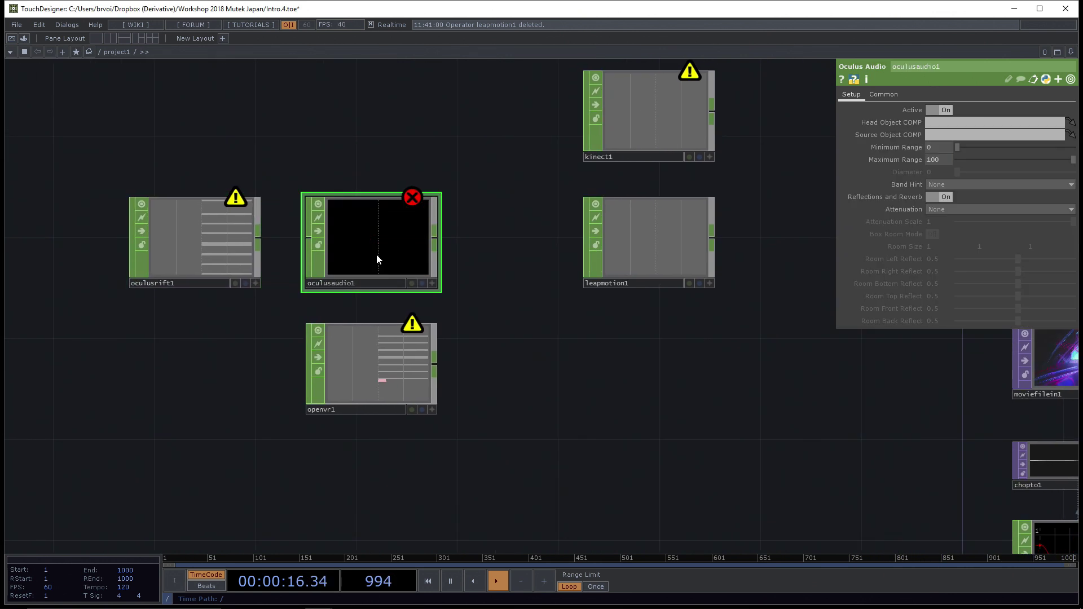
key("Delete")
left_click_drag(212, 238, 388, 238)
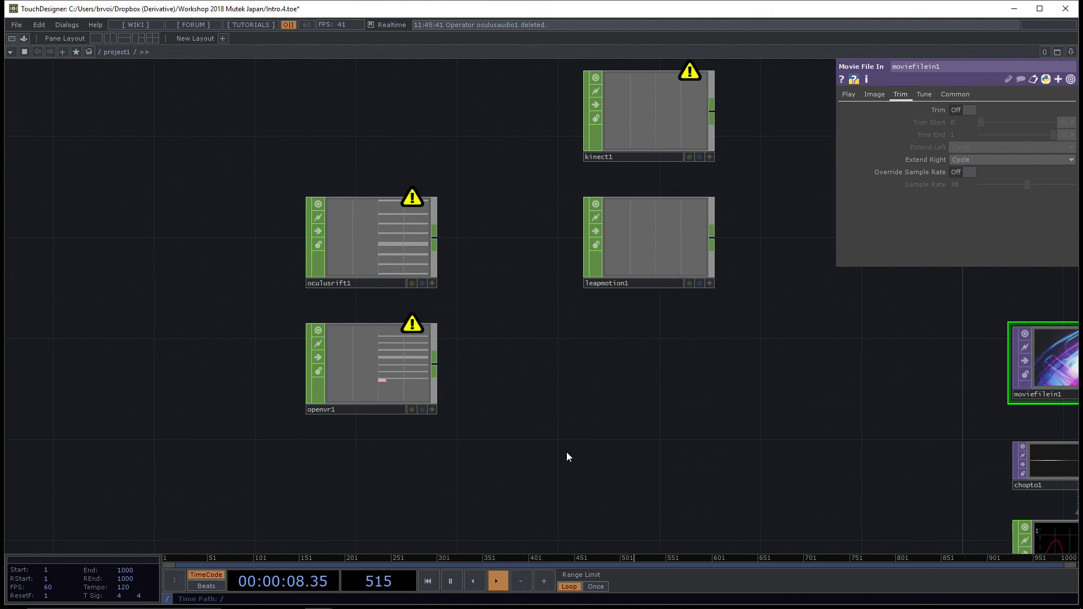
Step: Examine the parameters of the Oculus Rift and OpenVR CHOPs and look over the neighbouring input-device CHOPs
left_click_drag(566, 454, 639, 426)
left_click(412, 214)
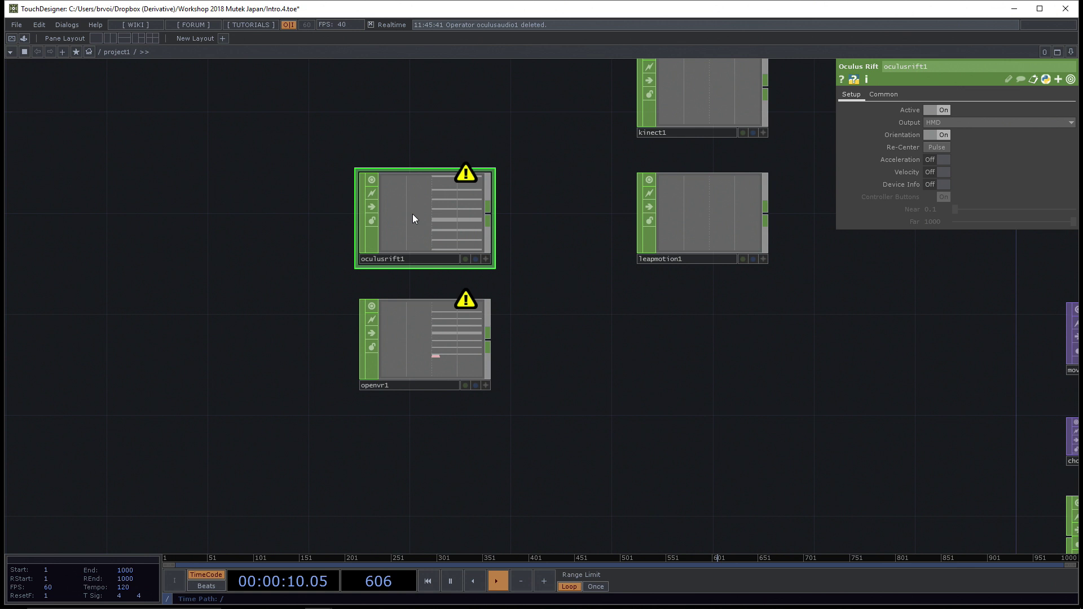
left_click(417, 340)
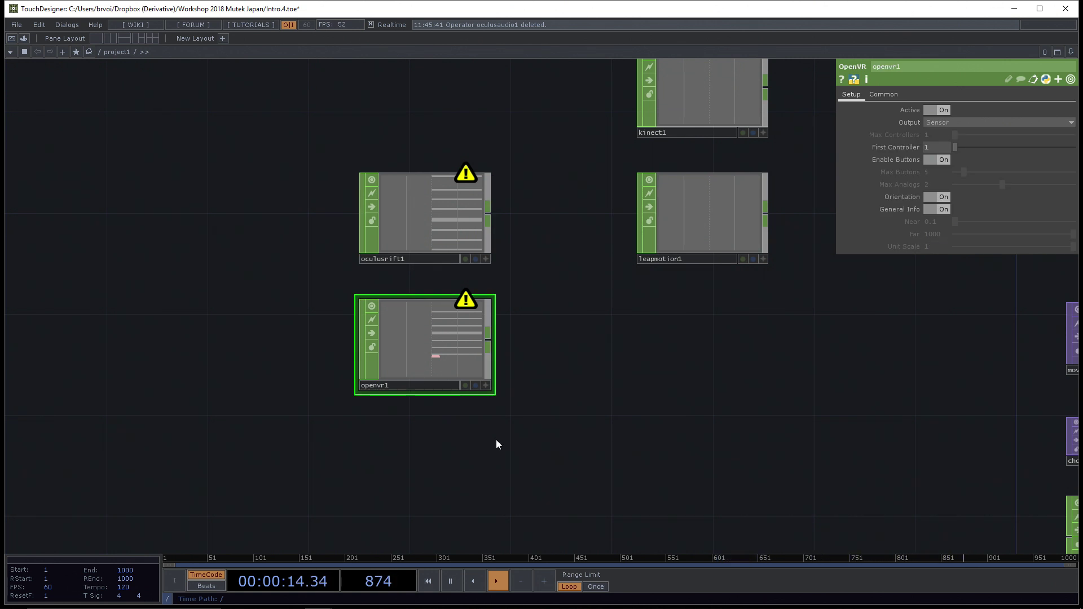
key("Tab")
left_click_drag(656, 426, 655, 495)
left_click_drag(604, 443, 606, 535)
left_click_drag(919, 387, 723, 483)
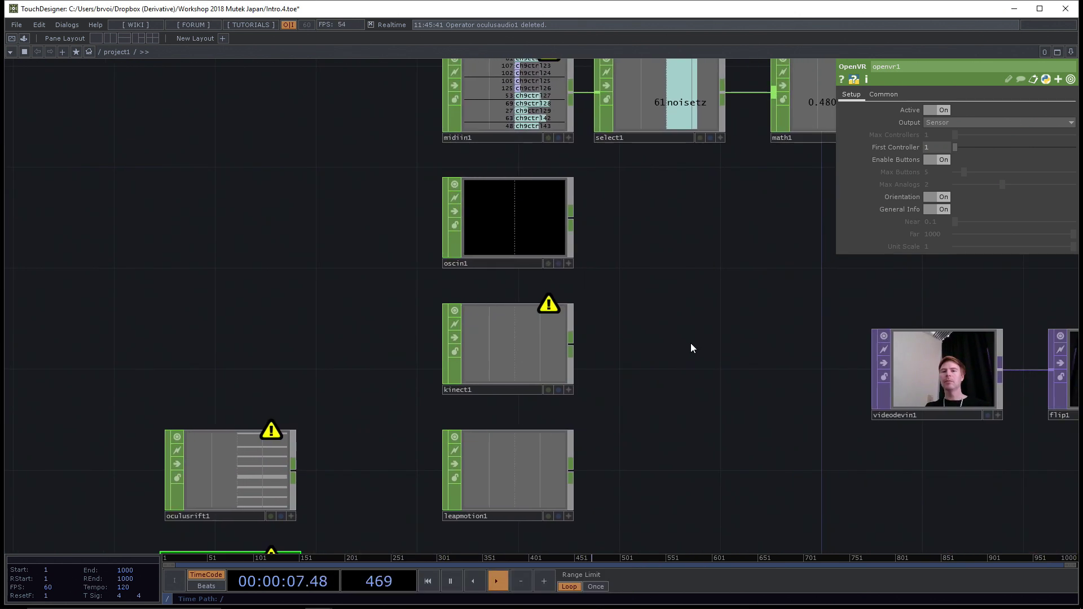
left_click_drag(691, 344, 693, 324)
left_click_drag(670, 479, 739, 345)
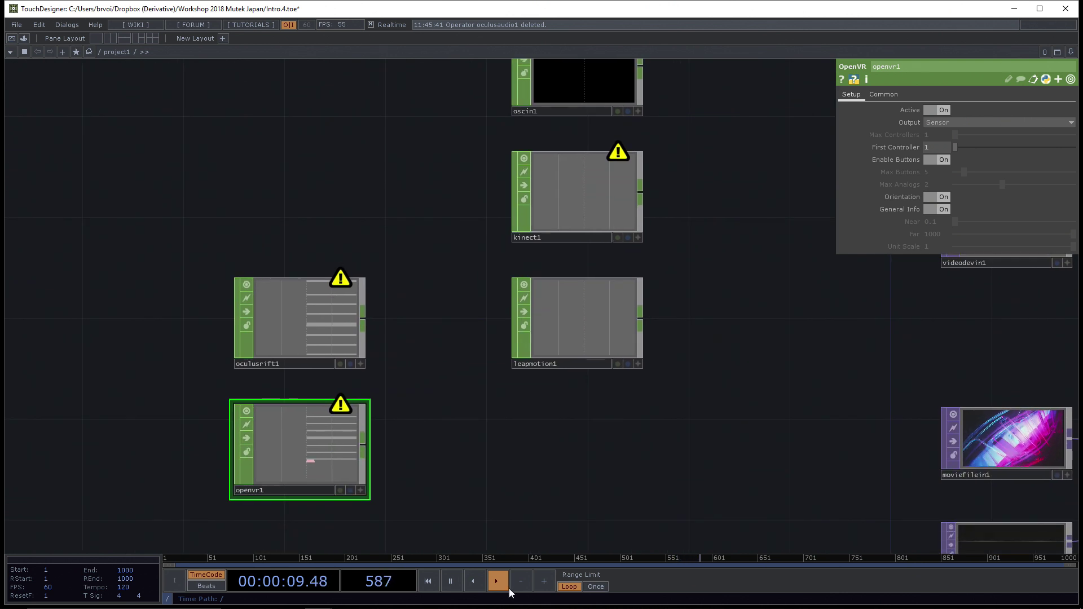
Step: Add an Audio File In CHOP in the empty network area above and left of constant1
left_click_drag(422, 392, 418, 561)
left_click_drag(417, 312, 399, 559)
left_click_drag(406, 290, 396, 367)
left_click_drag(404, 285, 343, 480)
key("Tab")
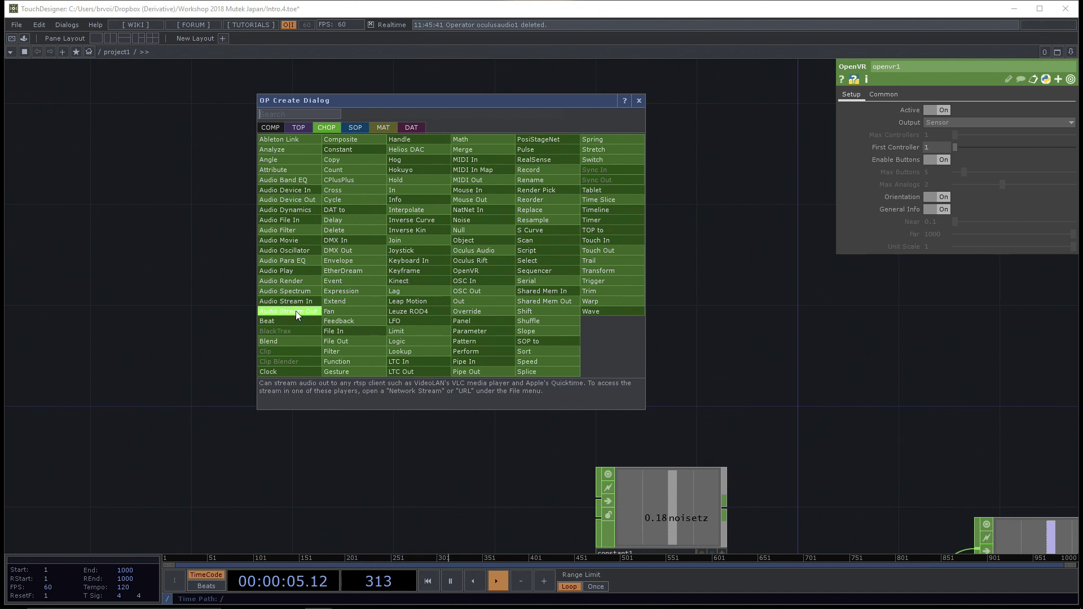
left_click(293, 221)
left_click(441, 245)
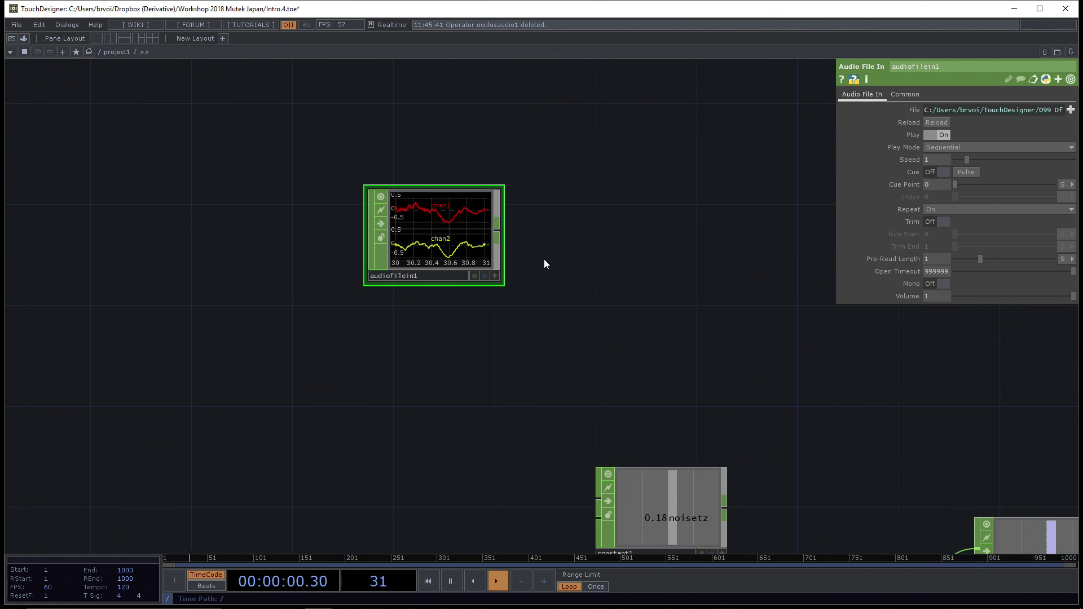
Step: Connect a new Audio Device Out CHOP to the output of audiofilein1, placing it on its right
left_click(497, 232)
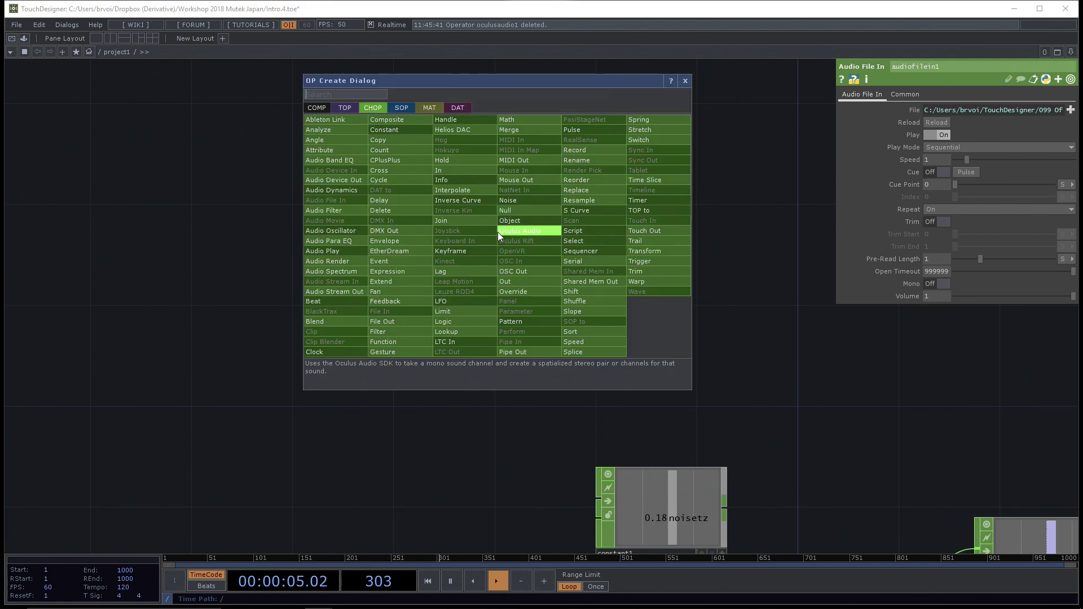
left_click(347, 181)
left_click(624, 235)
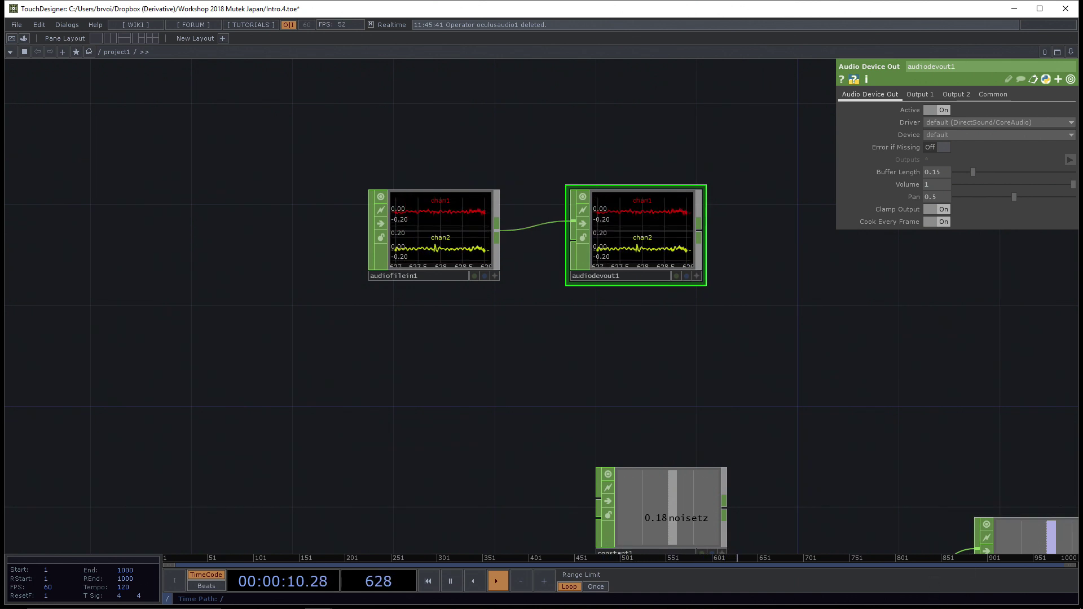
Step: Switch the Windows playback device to Realtek HD Audio 2nd output
left_click(988, 599)
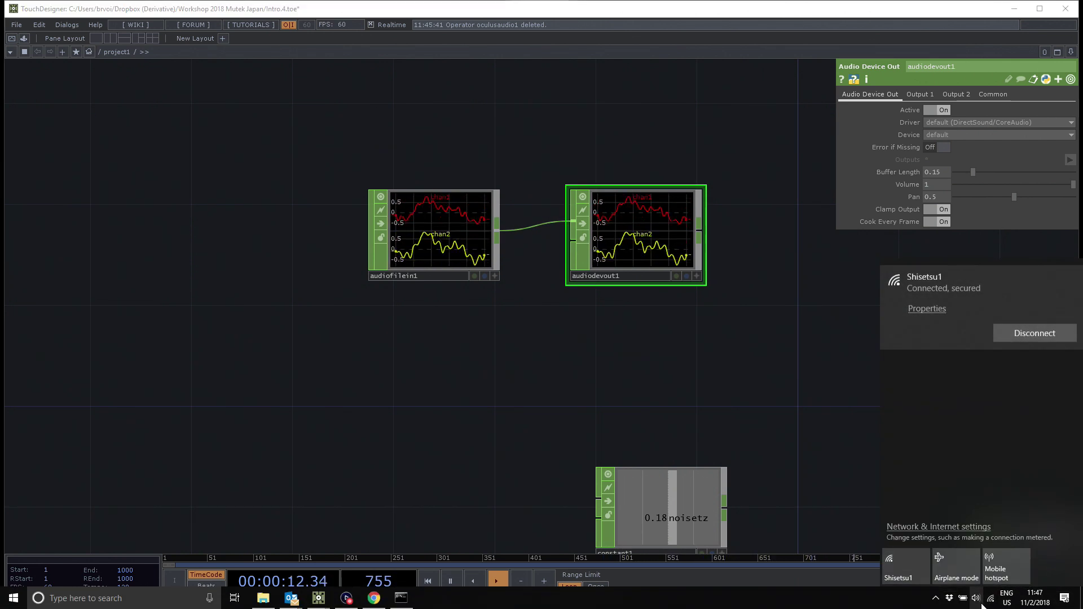
left_click(975, 597)
left_click(972, 546)
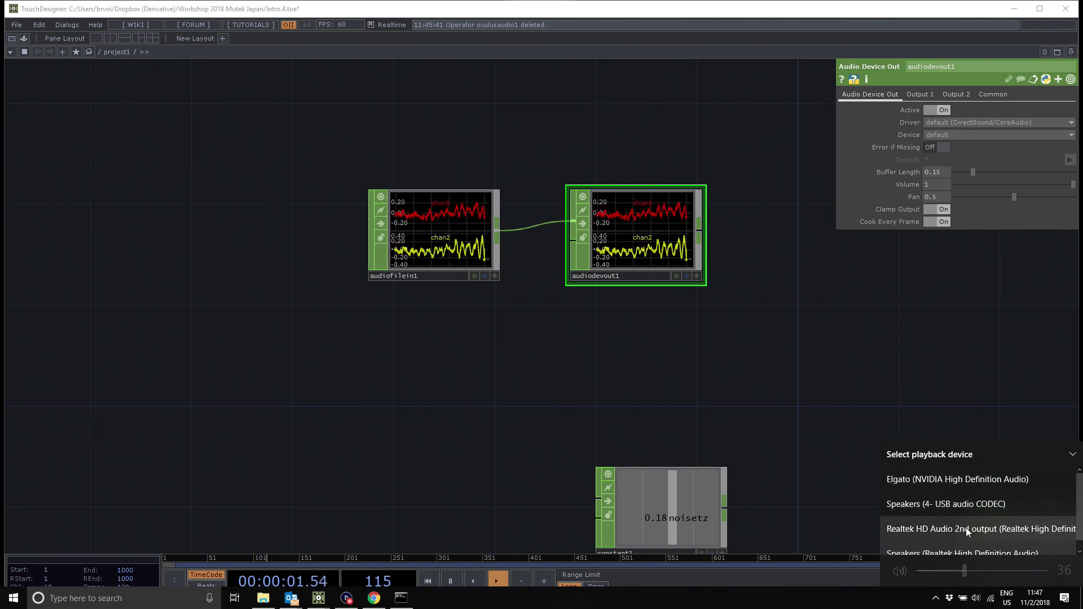
left_click(966, 528)
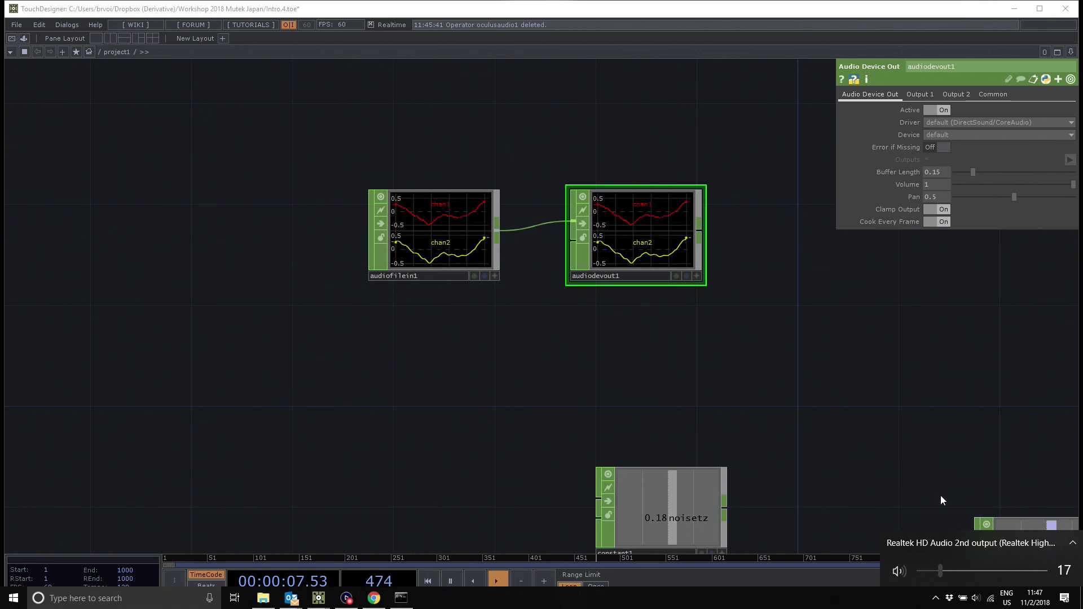
left_click(885, 439)
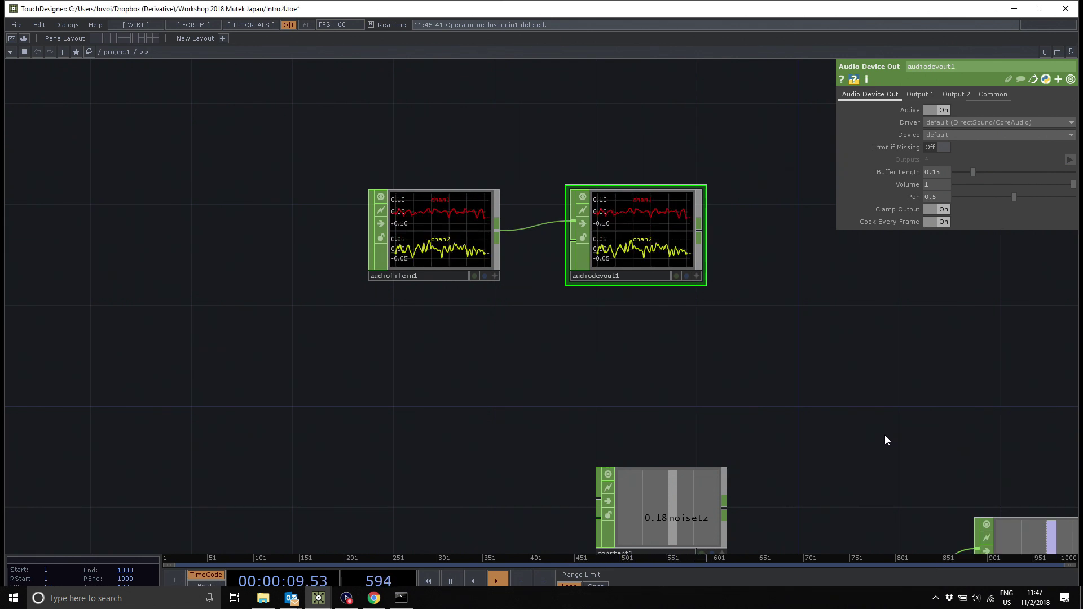
Step: Spread audiofilein1 and audiodevout1 apart horizontally to leave room for another operator between them
left_click_drag(445, 240, 350, 239)
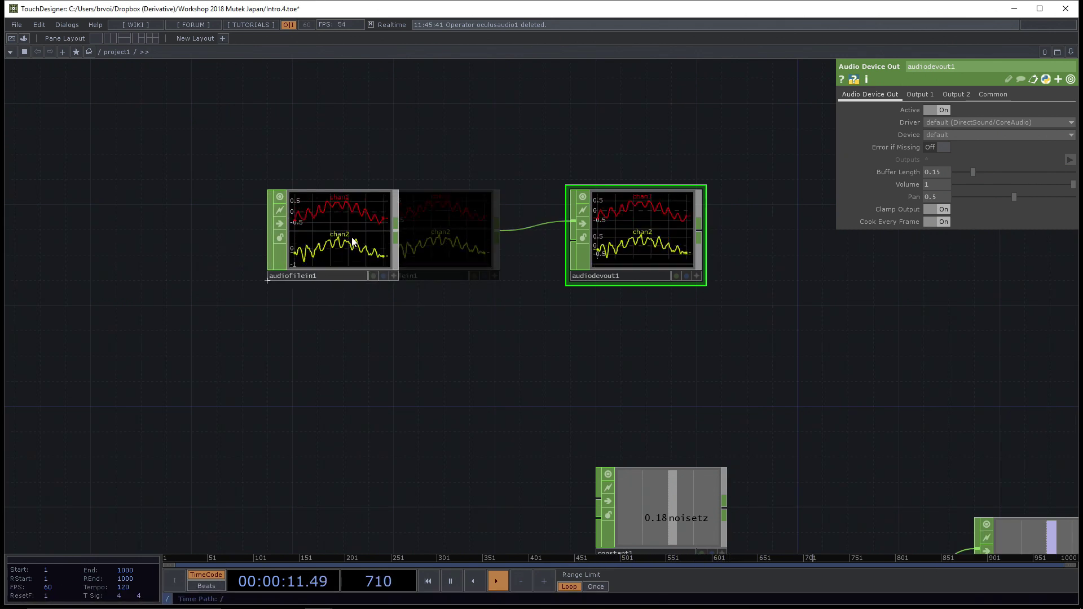
left_click_drag(640, 247, 715, 249)
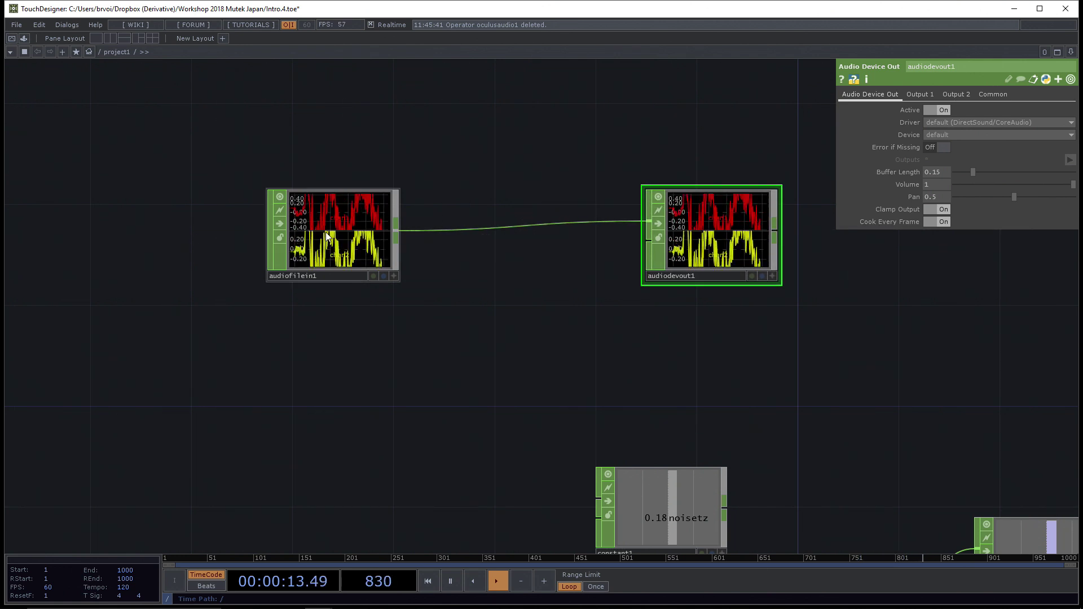
left_click_drag(326, 232, 224, 211)
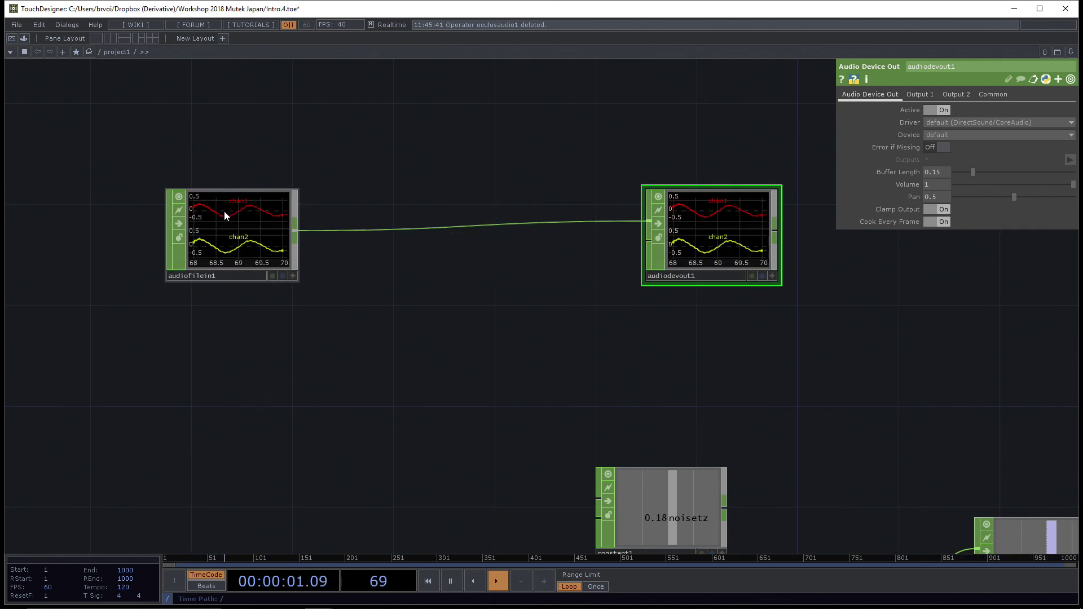
Step: Insert an Audio Filter CHOP into the connection between audiofilein1 and audiodevout1
right_click(431, 230)
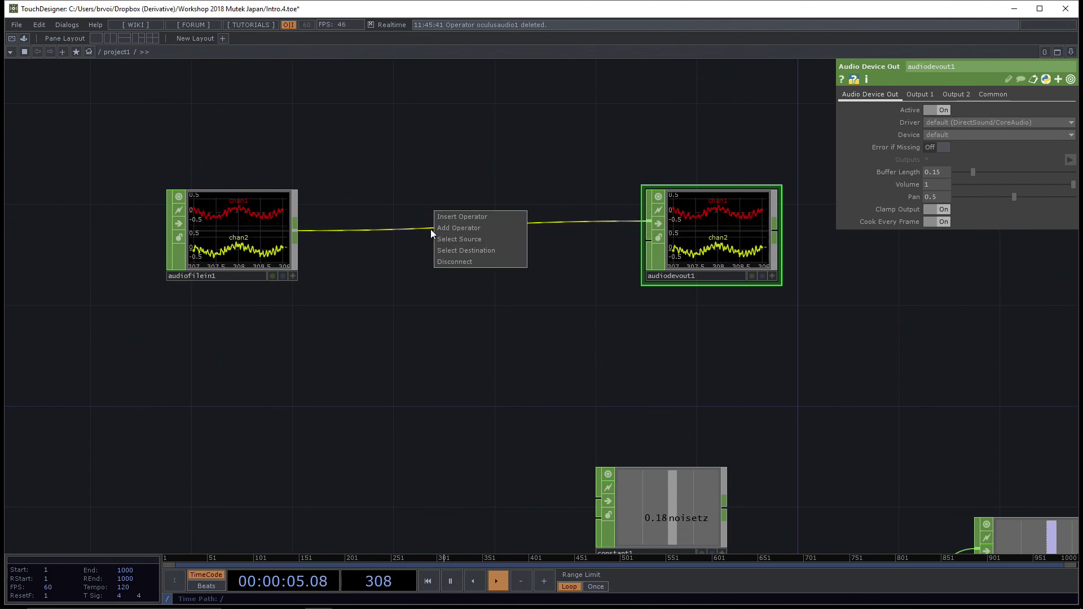
right_click(429, 229)
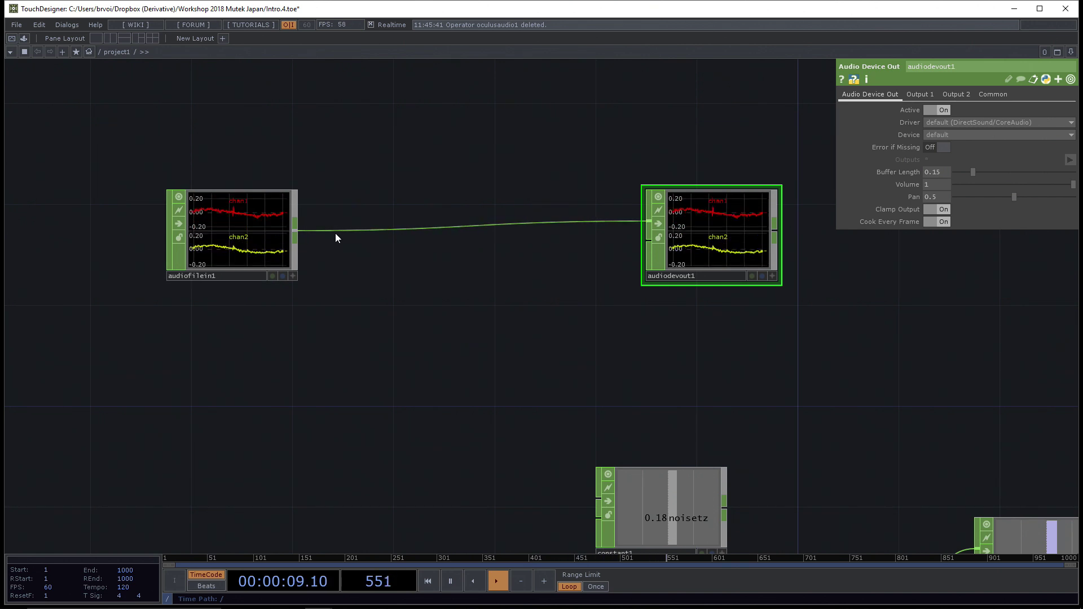
right_click(361, 229)
left_click(377, 218)
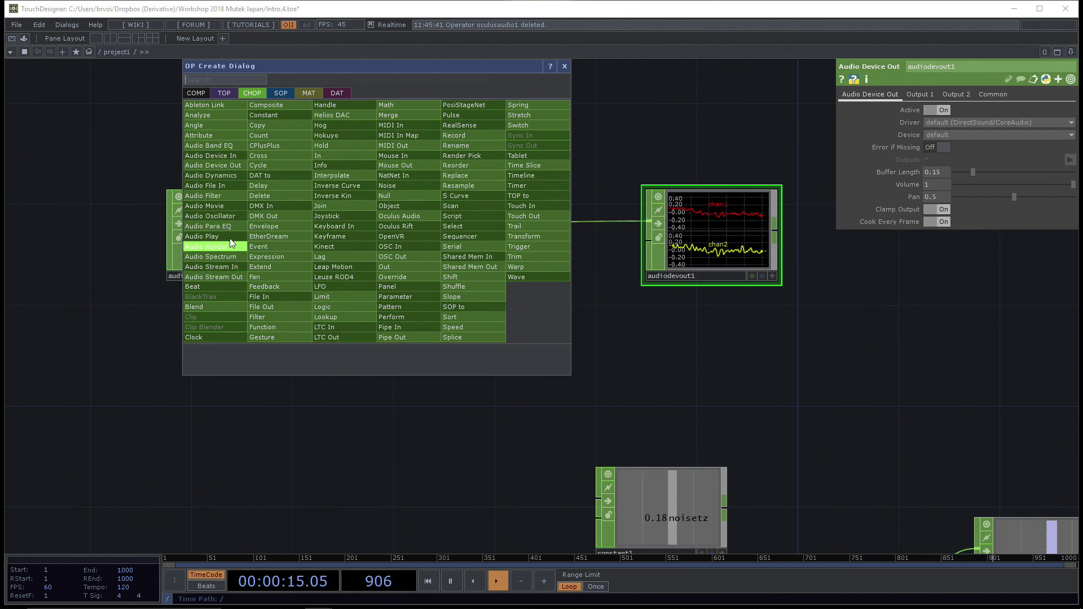
left_click(227, 196)
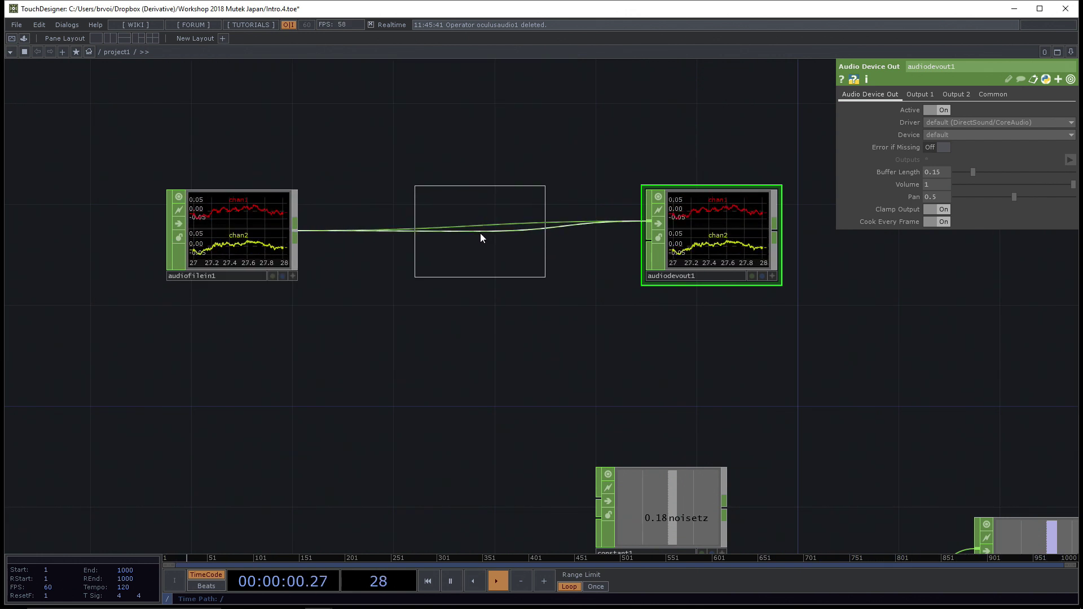
left_click(478, 233)
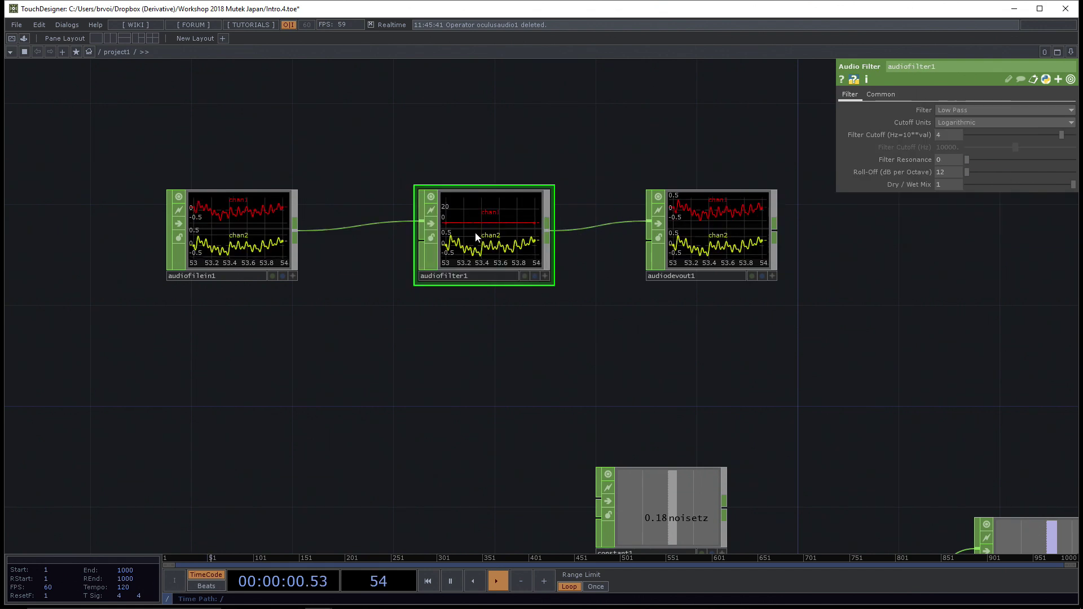
Step: Set audiofilter1's Cutoff Units to Frequency and lower its Filter Cutoff to about 433 Hz
left_click(985, 124)
left_click(966, 139)
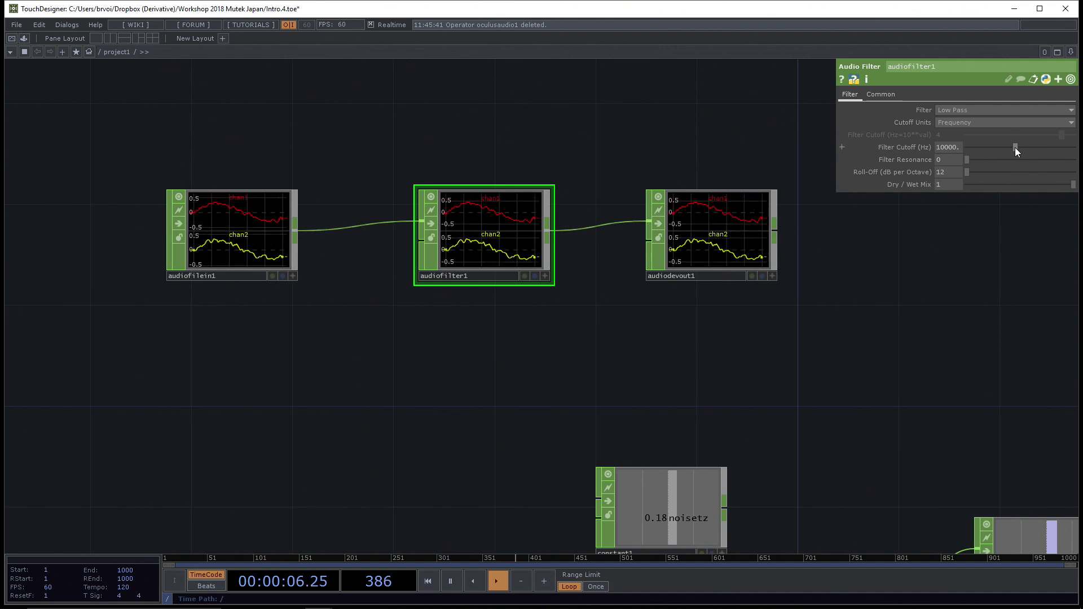
left_click_drag(1014, 148, 969, 150)
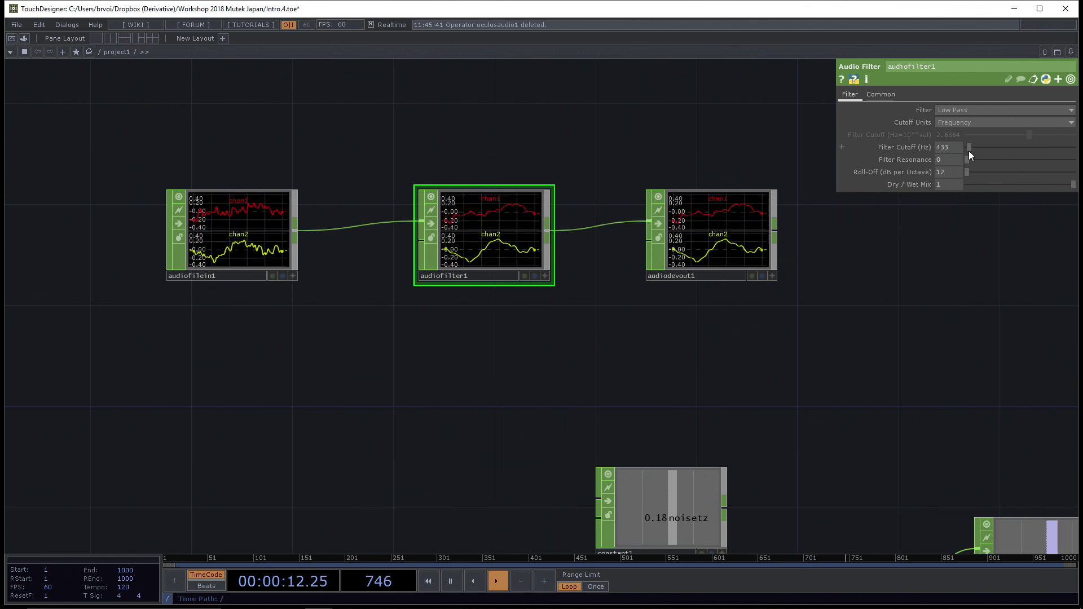
Step: Raise audiofilter1's Filter Resonance to 0.995 and its Filter Cutoff to about 3700 Hz
mouse_move(969, 151)
left_mouse_down()
mouse_move(1015, 160)
mouse_move(982, 148)
left_mouse_up()
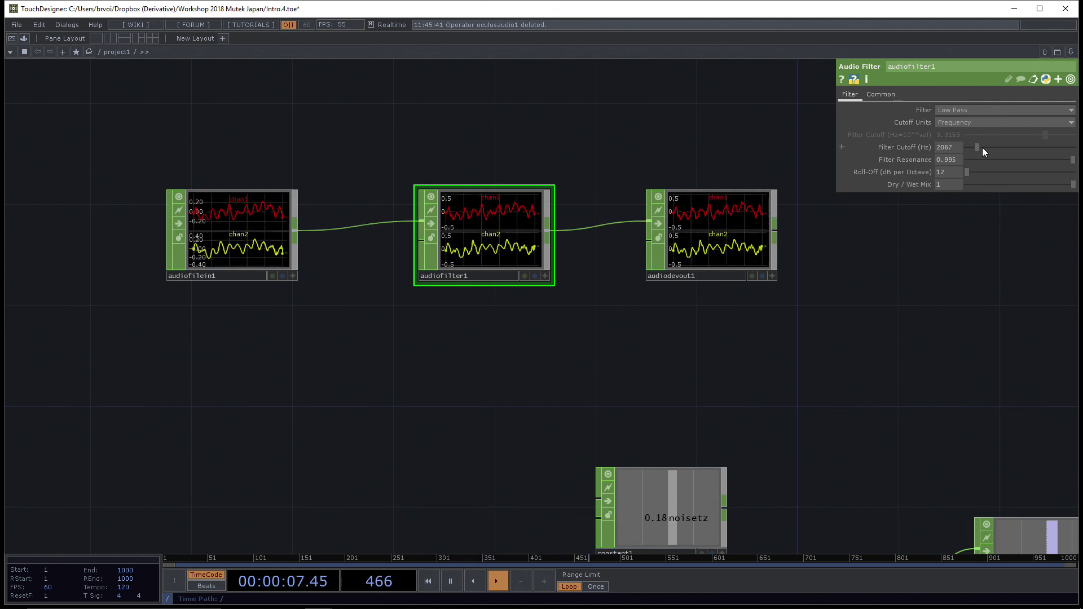
left_click_drag(982, 147, 987, 147)
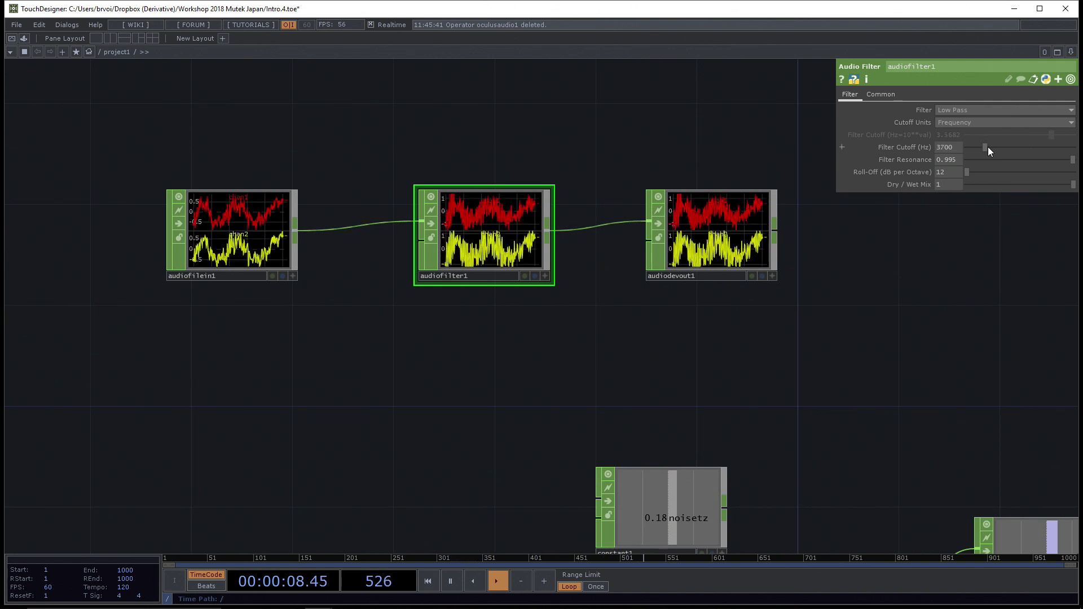
Step: Switch audiofilter1 to a High Pass filter and lower its Filter Cutoff to about 1867 Hz
left_click(976, 111)
left_click(963, 132)
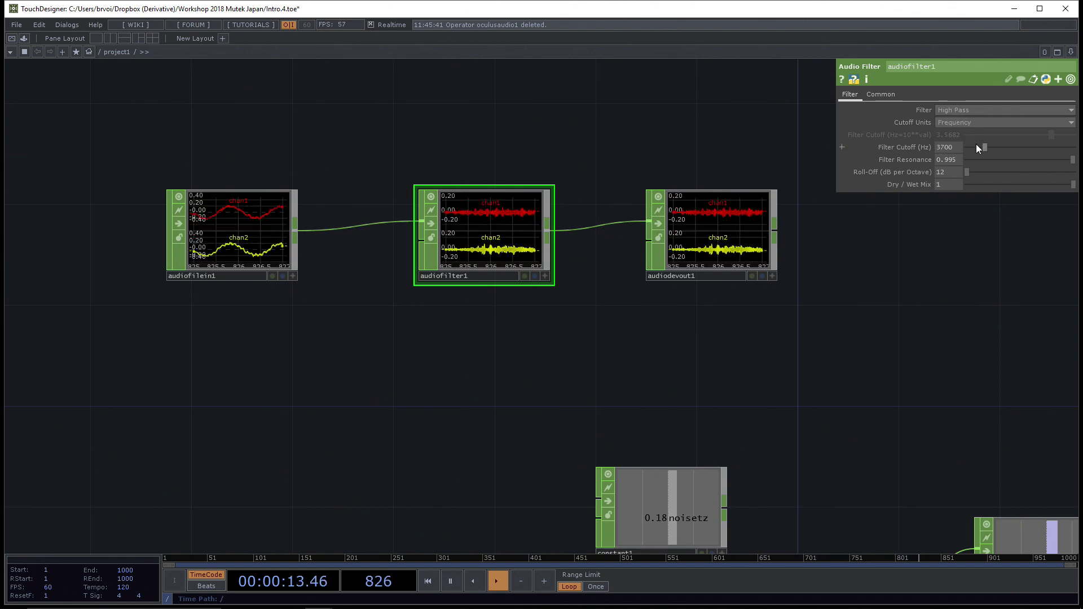
mouse_move(984, 148)
left_mouse_down()
mouse_move(963, 150)
mouse_move(975, 147)
left_mouse_up()
Step: Wire audiofilein1 directly into audiodevout1 and move audiofilter1 clear of the new connection
left_click_drag(703, 245, 641, 279)
left_click_drag(289, 324, 286, 327)
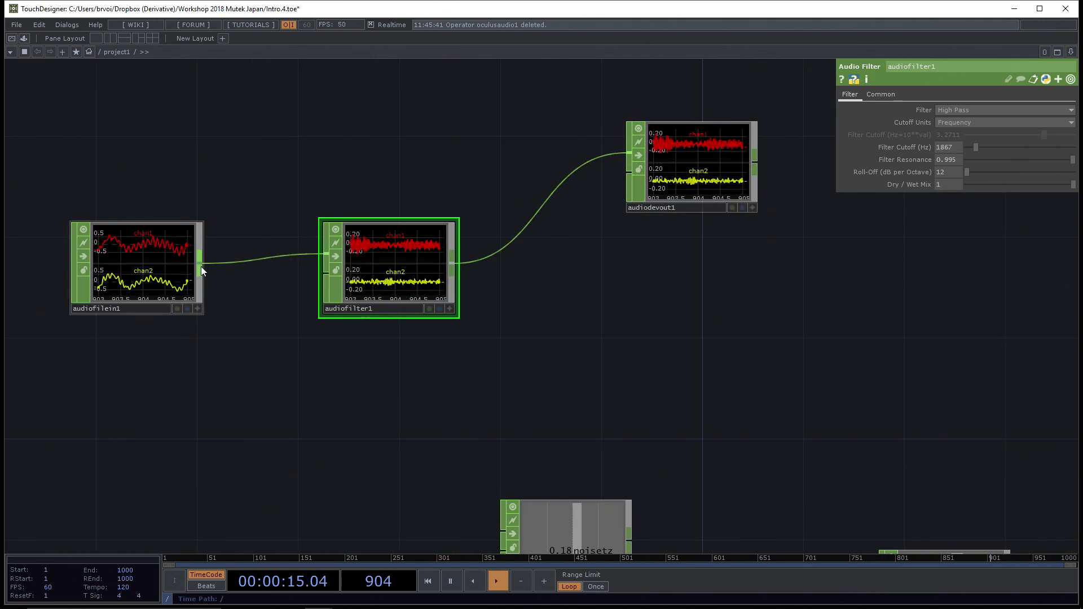
left_click_drag(200, 266, 628, 152)
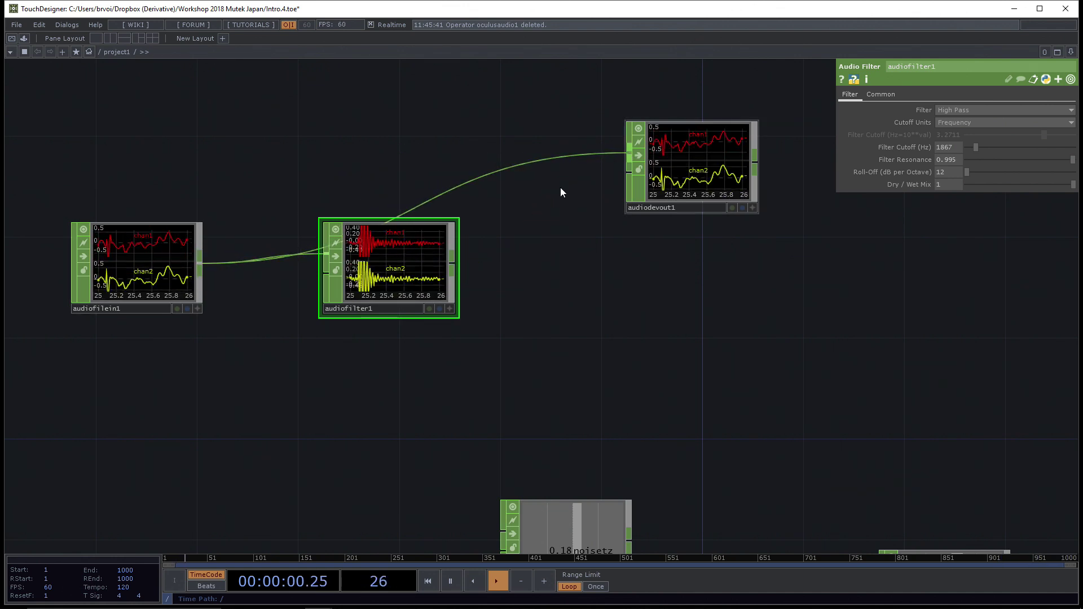
left_click_drag(394, 243, 471, 267)
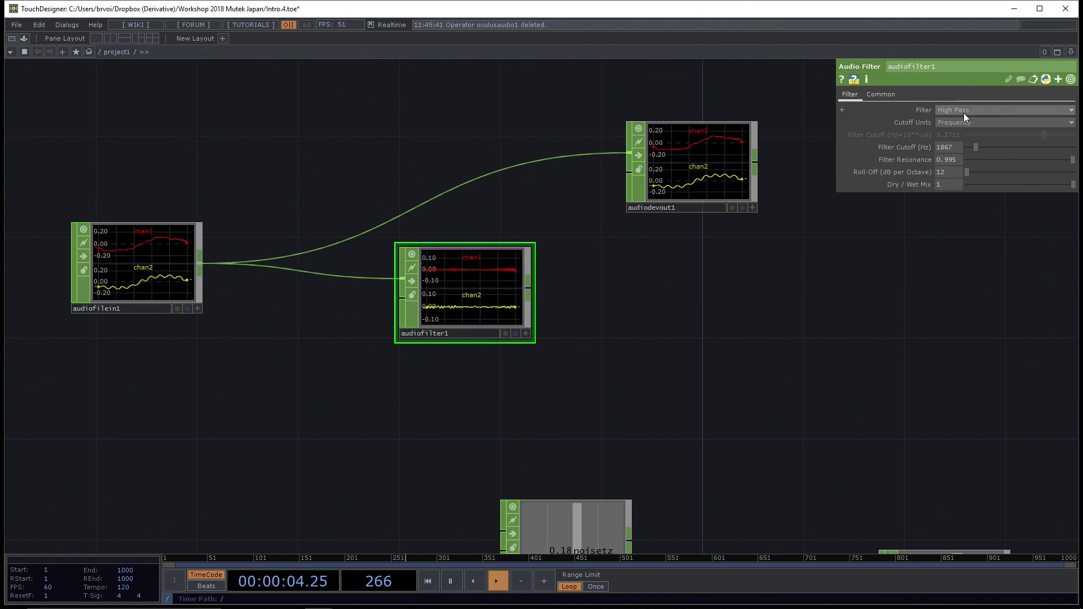
Step: Adjust audiofilter1's Filter Cutoff to about 1984 Hz and rename the operator High
left_click(977, 149)
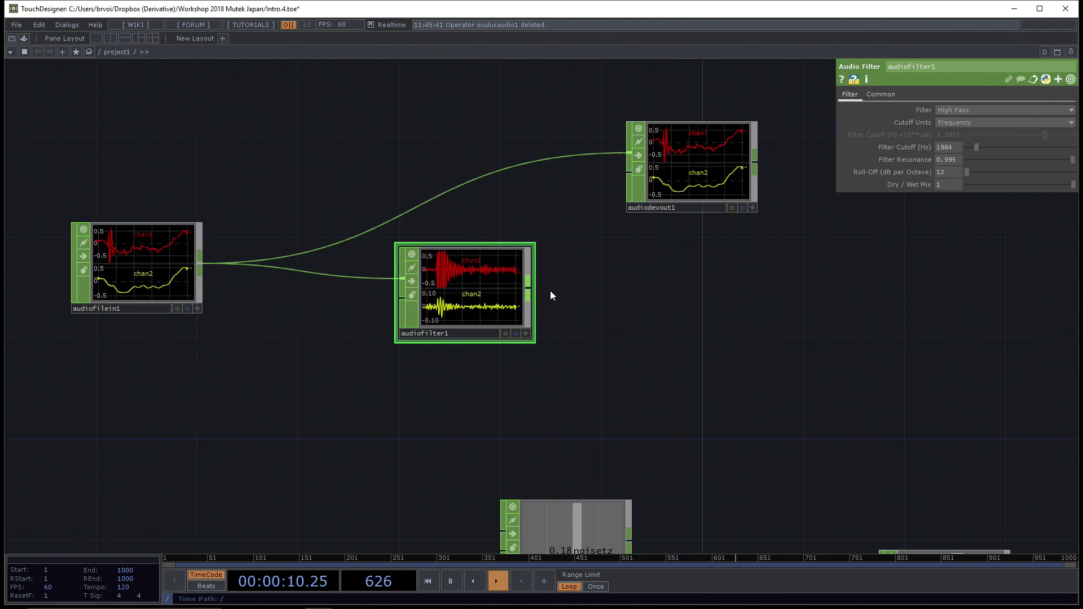
left_click(479, 333)
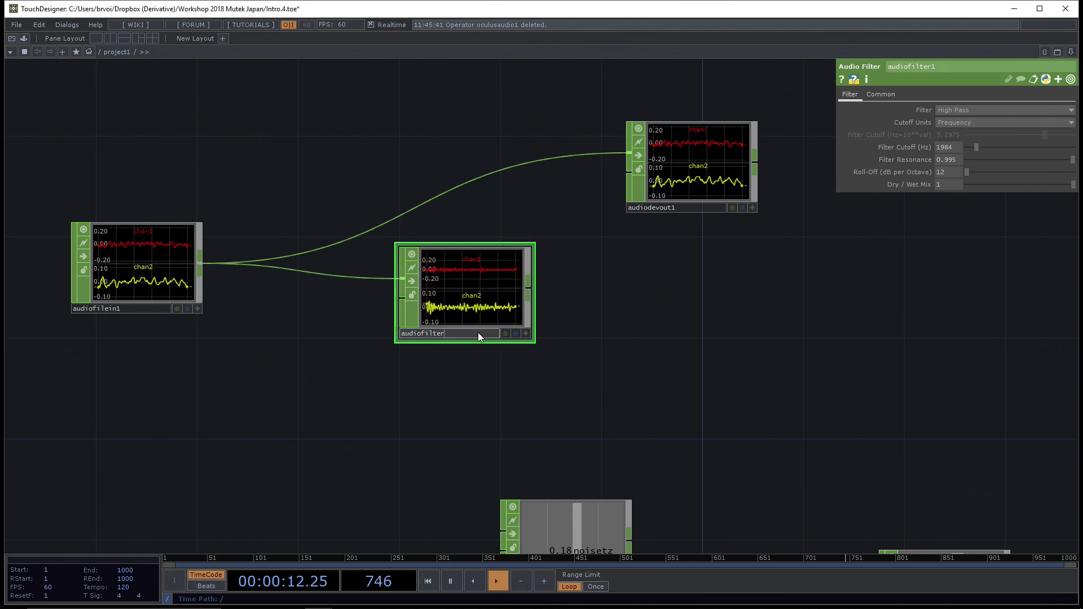
type("High")
key("Return")
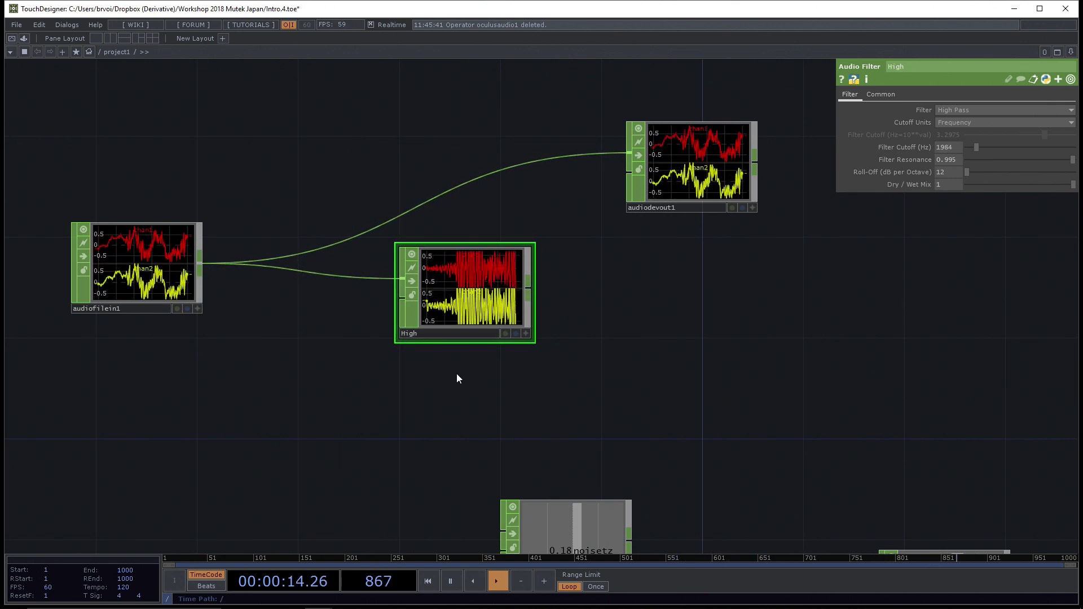
Step: Duplicate the High filter below the original, still fed by audiofilein1, and rename the copy low
left_click_drag(441, 331, 476, 286)
key("ctrl+c")
key("ctrl+v")
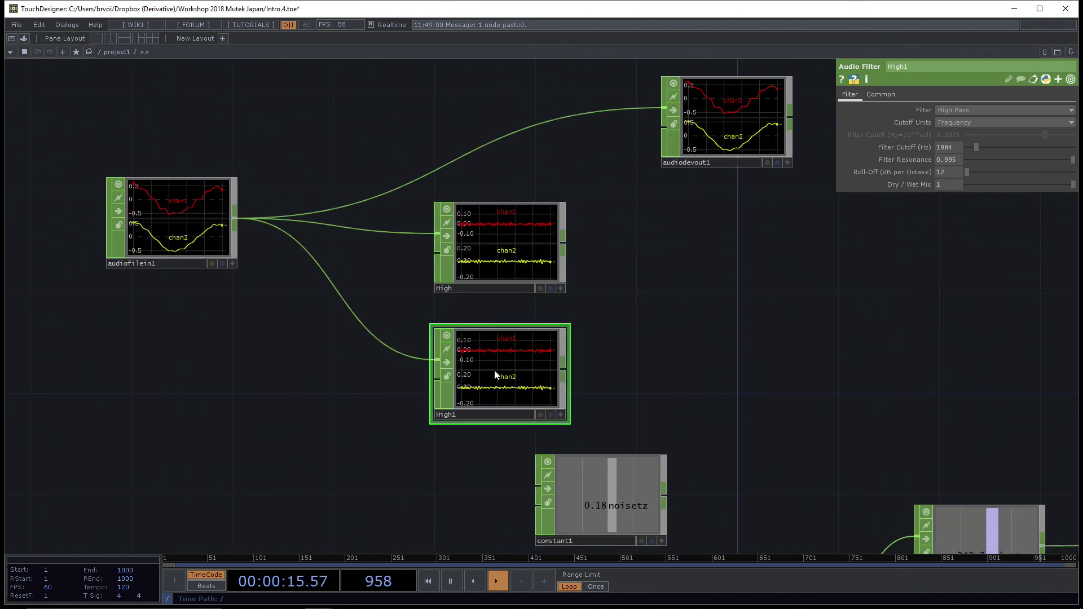
left_click(474, 415)
type("low")
key("Return")
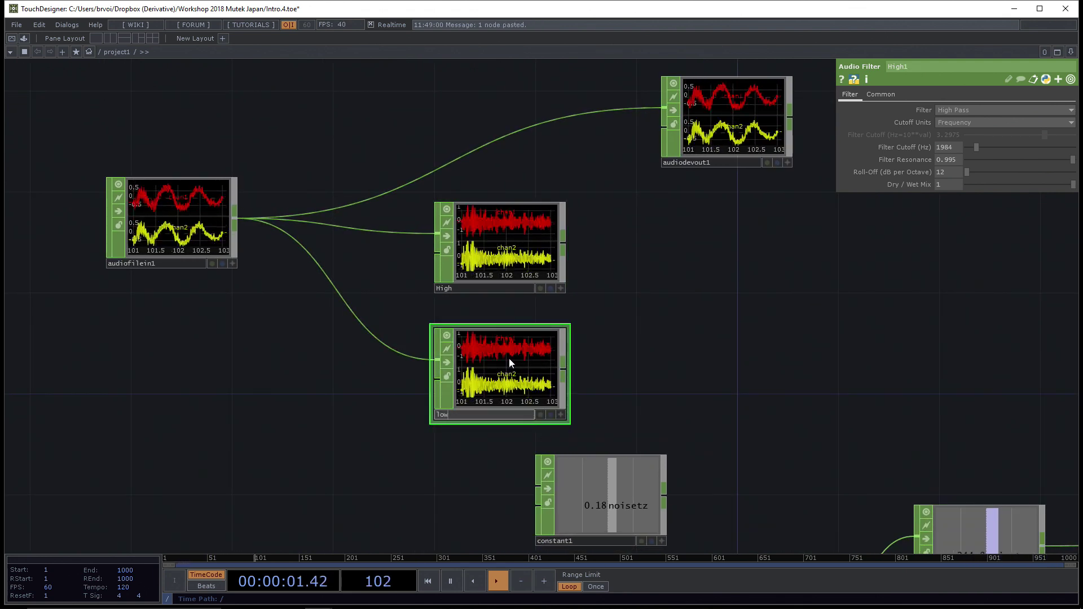
Step: Set the low filter's type to Low Pass and its Filter Cutoff to 400 Hz
left_click(944, 107)
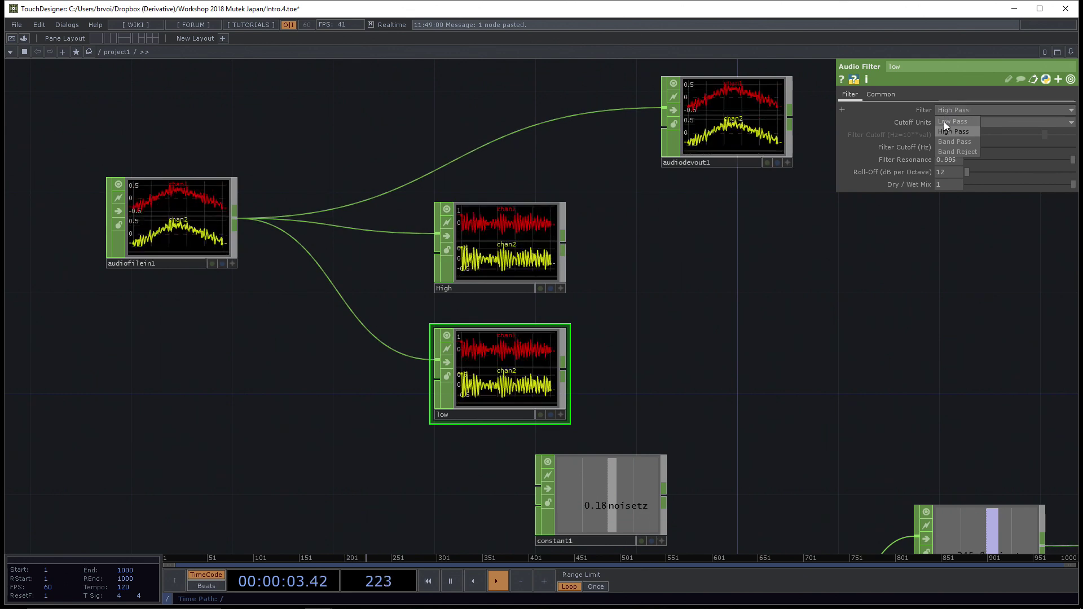
left_click(943, 121)
left_click_drag(973, 147, 972, 148)
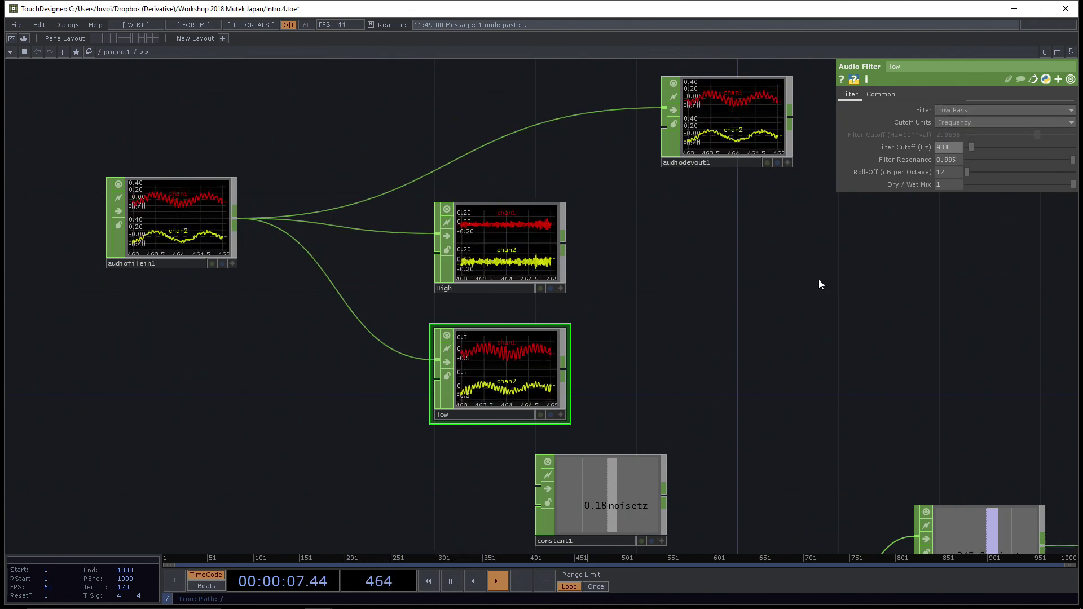
left_click_drag(818, 280, 757, 239)
left_click_drag(971, 147, 954, 146)
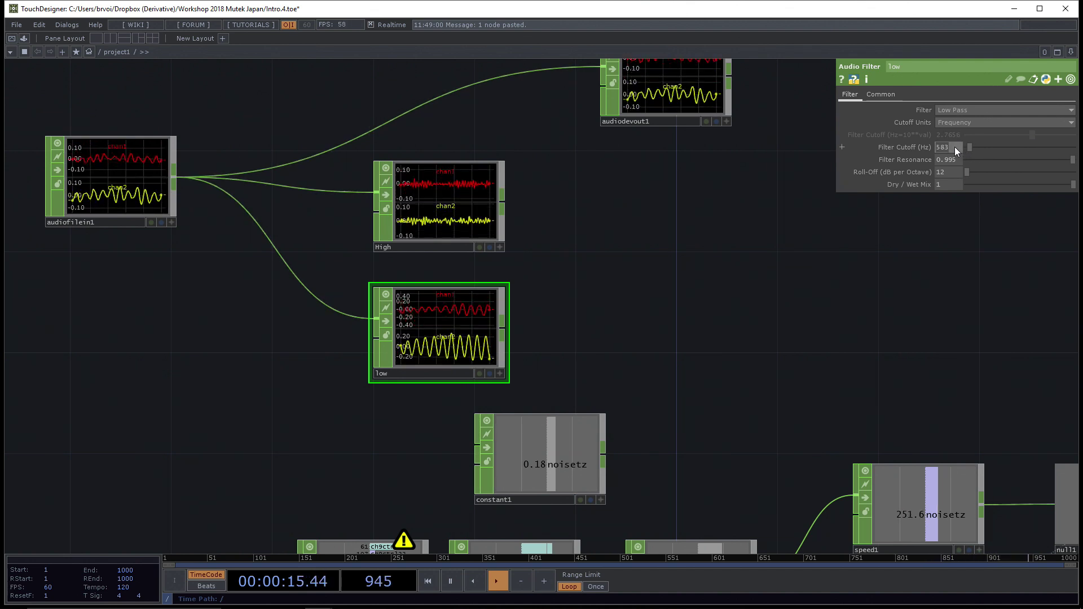
left_click(954, 147)
type("400")
Step: Audition the High and low filters in turn through audiodevout1 and reconnect audiofilein1 directly to it
left_click_drag(700, 278, 648, 267)
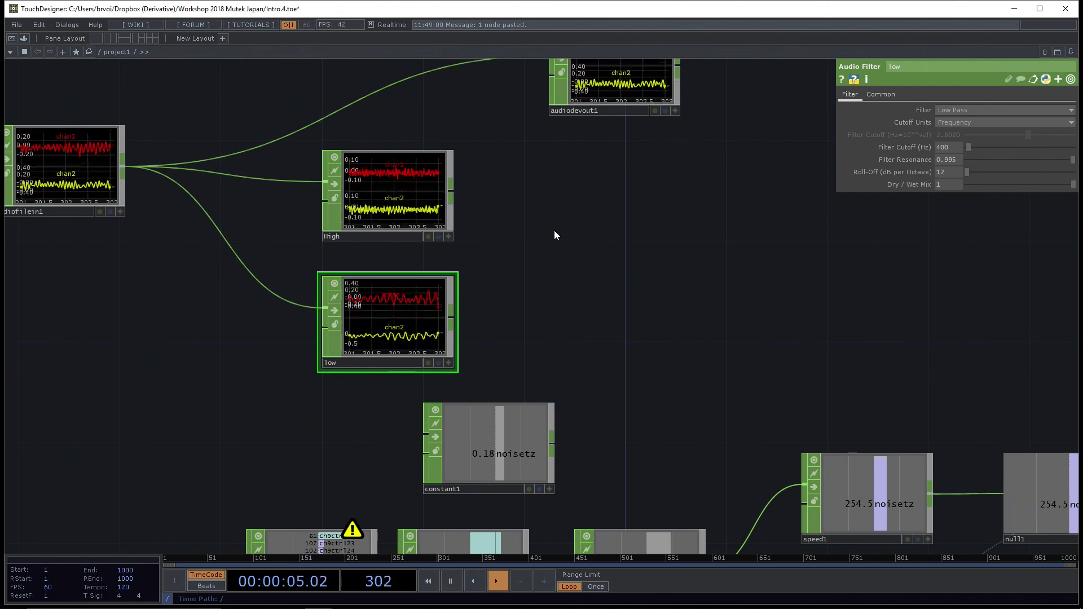
left_click_drag(554, 235, 495, 232)
scroll(495, 232, "down", 3)
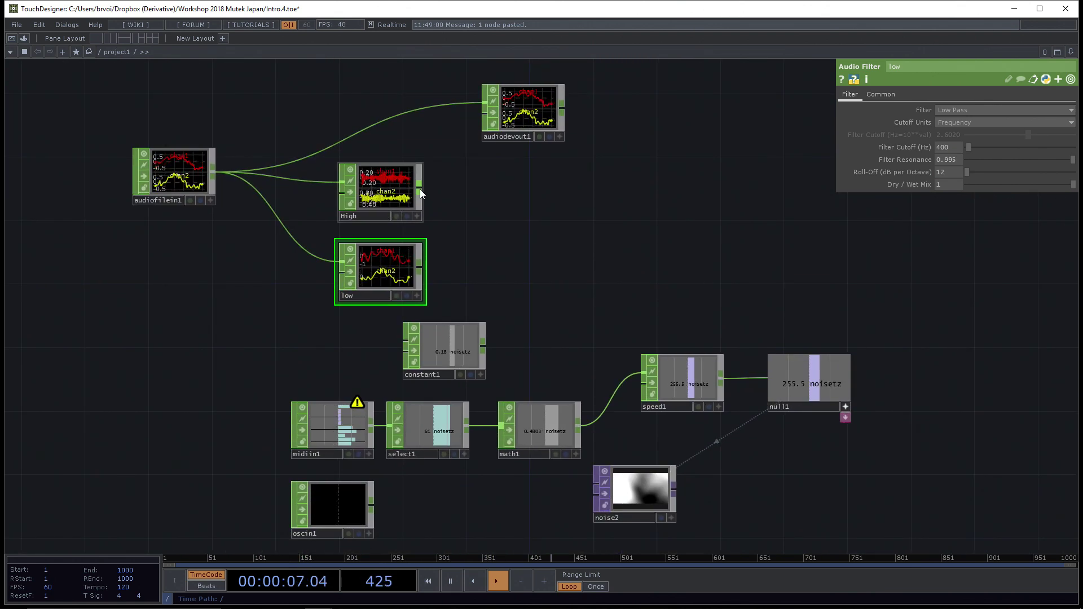
left_click_drag(419, 190, 469, 102)
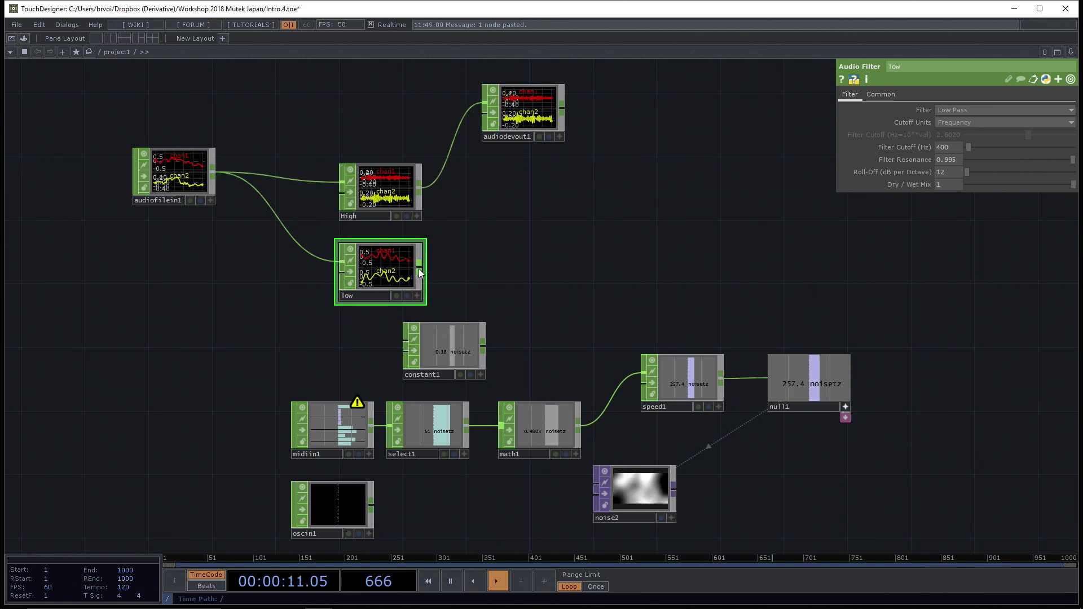
left_click_drag(418, 269, 448, 181)
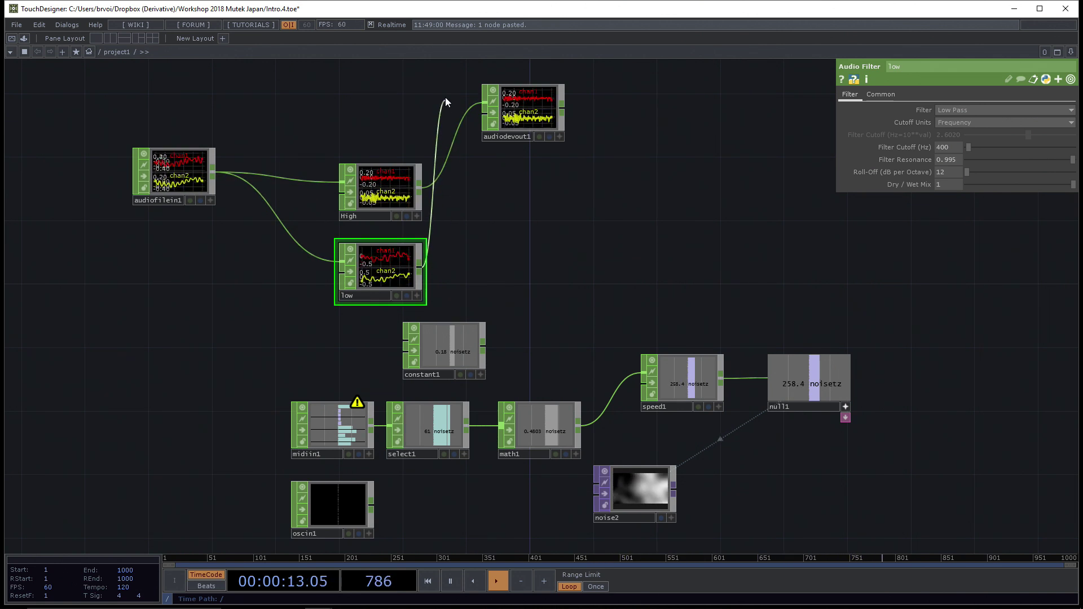
left_click_drag(474, 102, 474, 102)
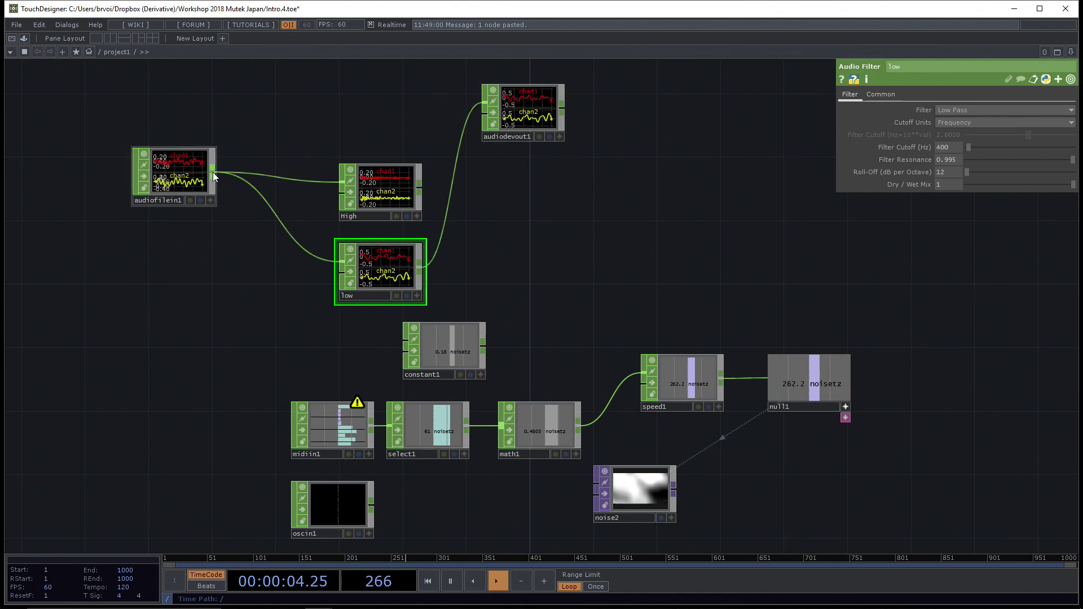
left_click_drag(212, 172, 484, 103)
Step: Add an Analyze CHOP after the High filter and set its Function to RMS Power
scroll(496, 218, "up", 5)
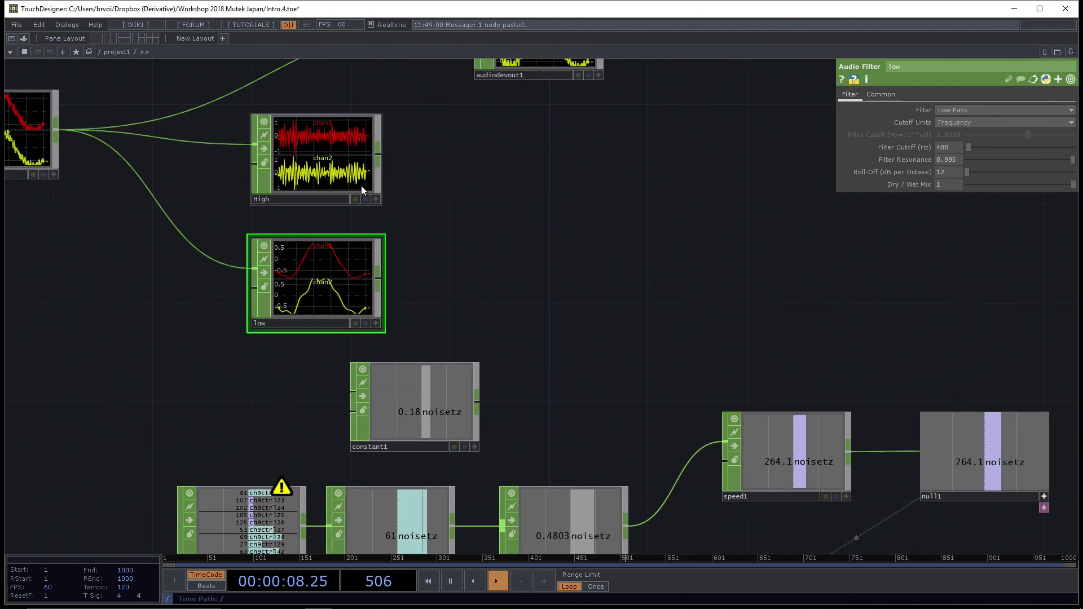
right_click(378, 154)
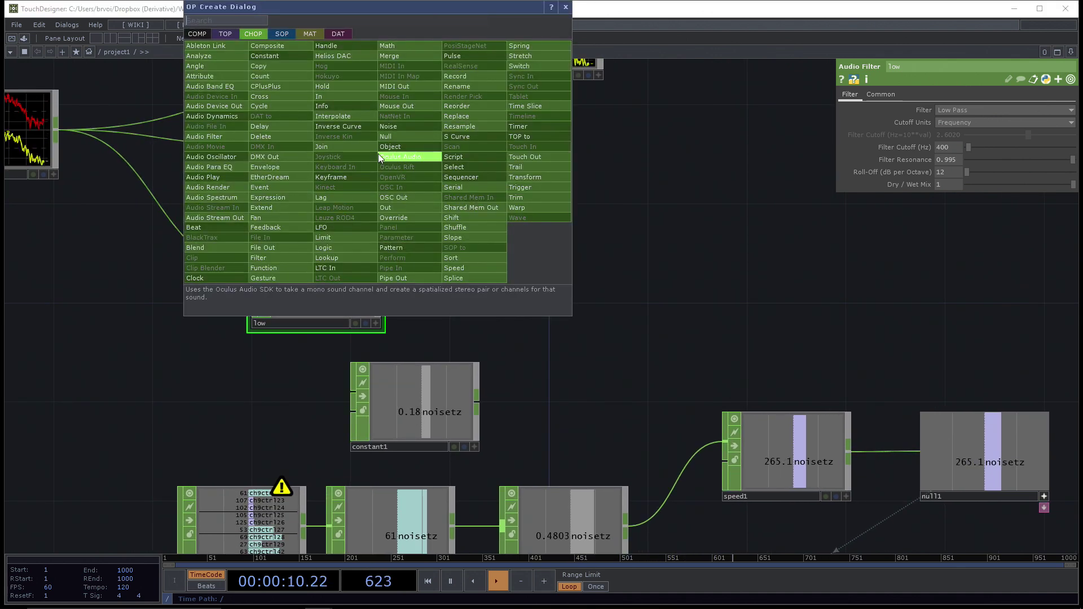
left_click(211, 56)
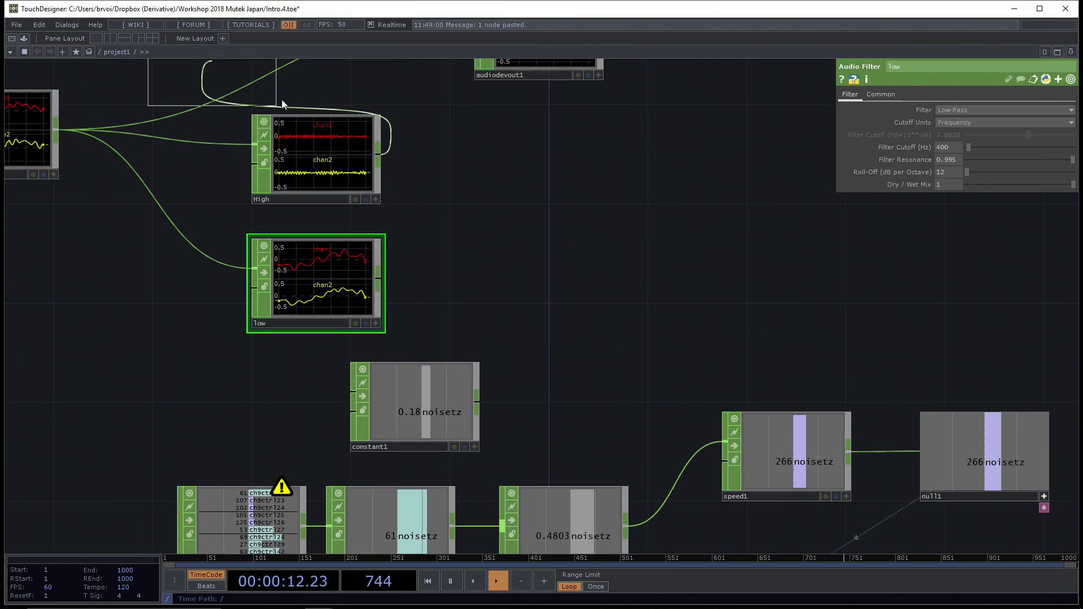
left_click(511, 156)
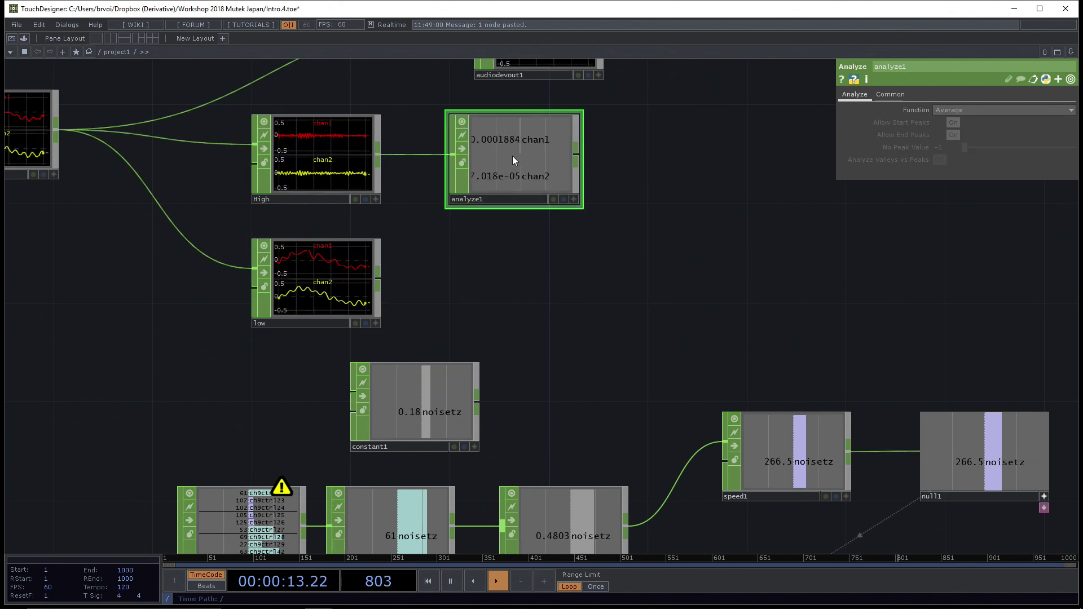
left_click(948, 110)
left_click(946, 112)
left_click(946, 110)
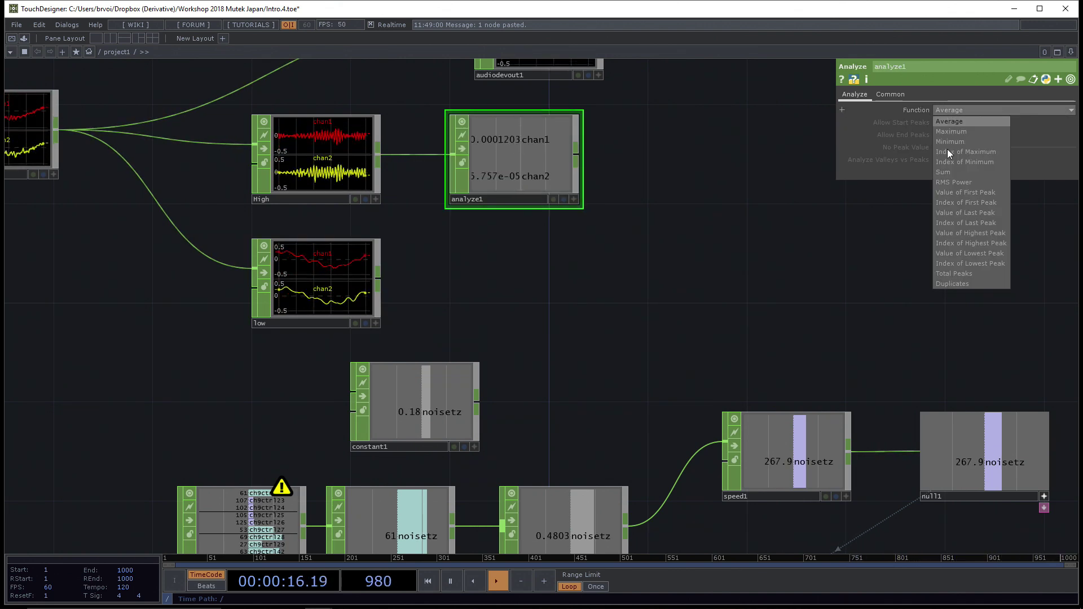
left_click(950, 183)
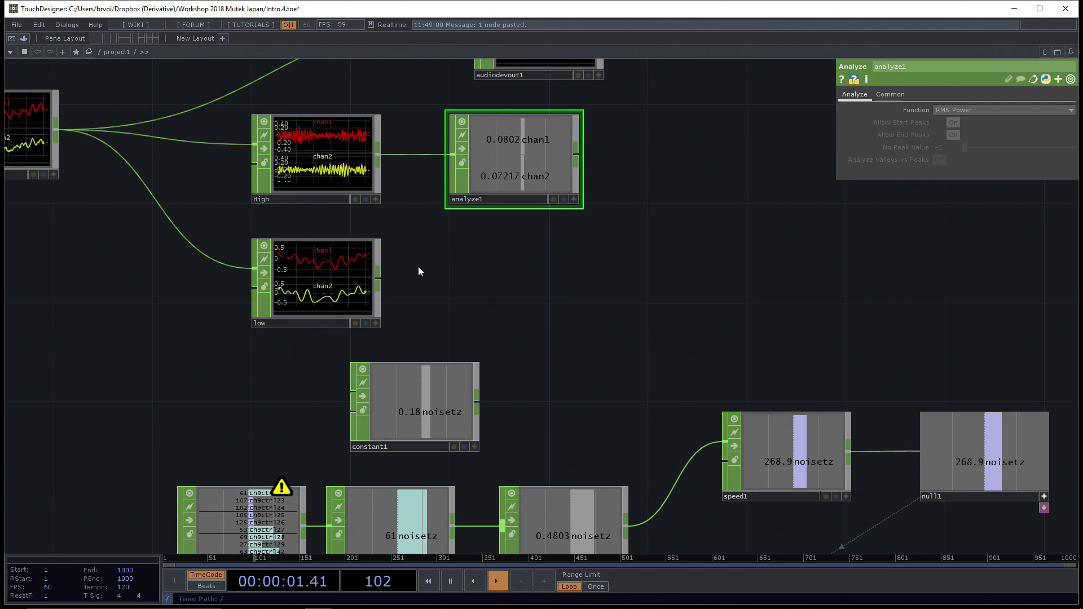
Step: Duplicate analyze1 below the original and feed the copy from the low filter
key("ctrl+v")
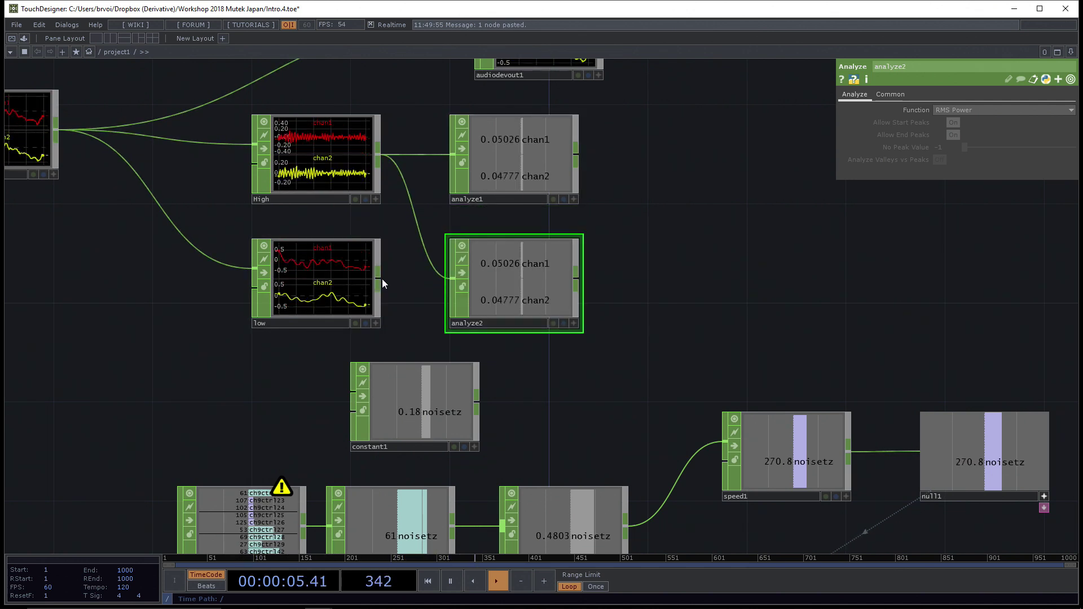
left_click_drag(377, 280, 453, 279)
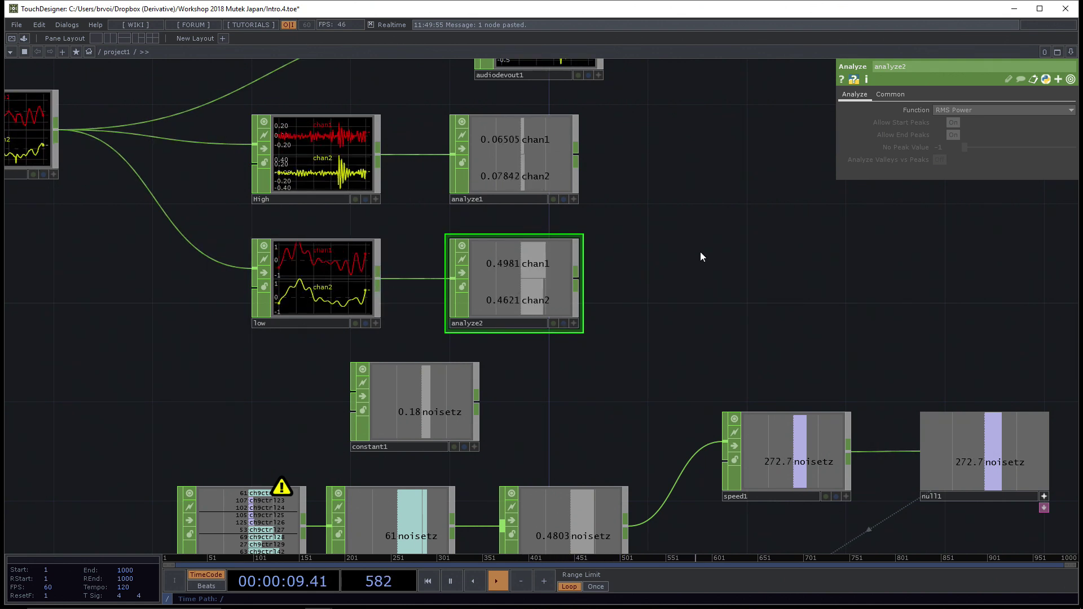
left_click_drag(697, 237, 716, 267)
left_click_drag(685, 202, 684, 212)
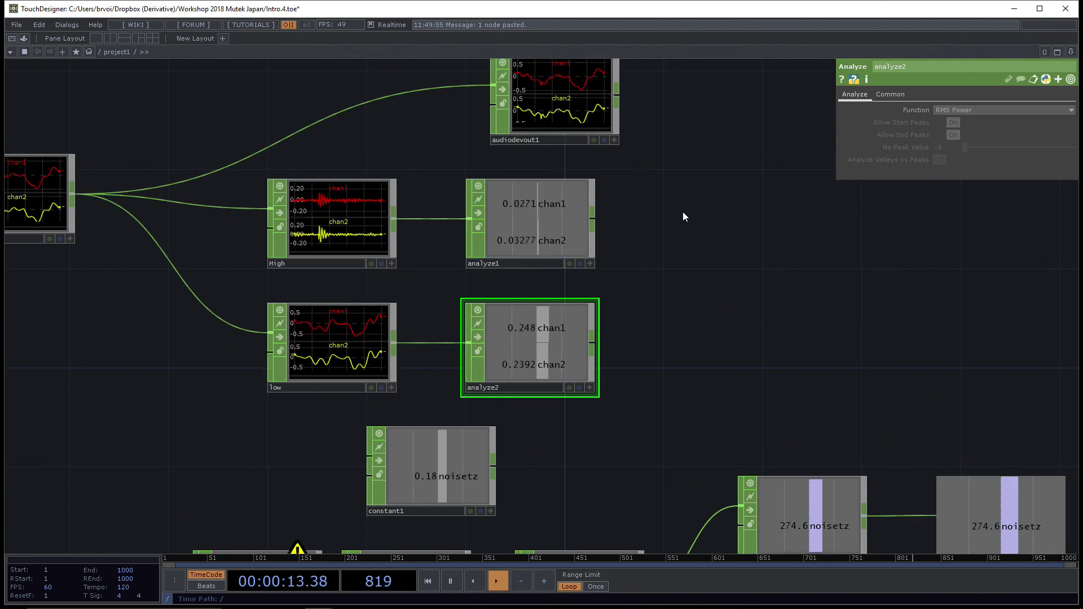
right_click(593, 222)
left_click(438, 97)
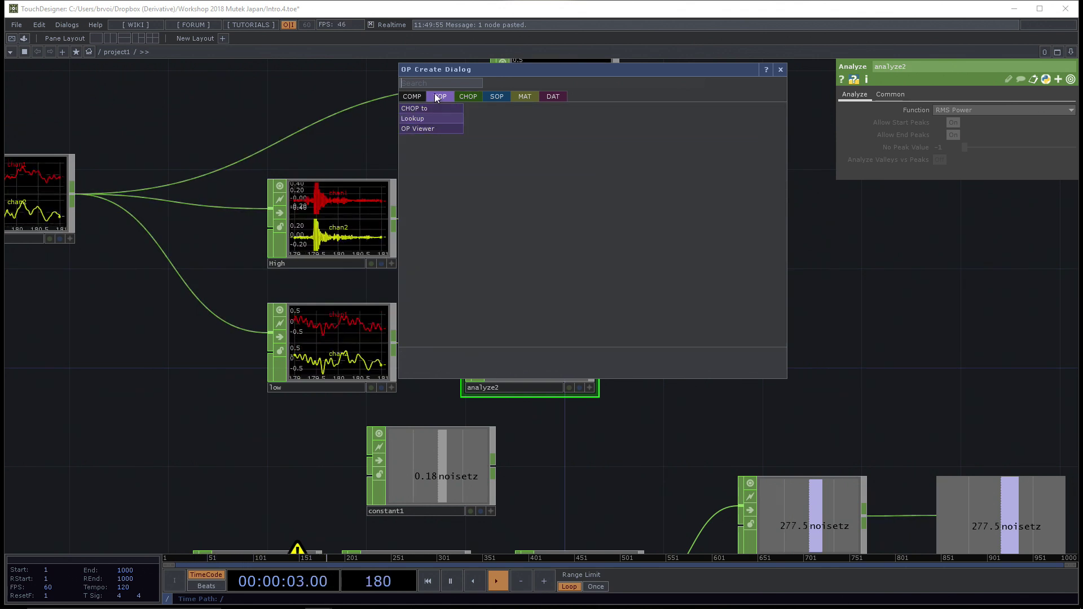
left_click(839, 212)
right_click(840, 213)
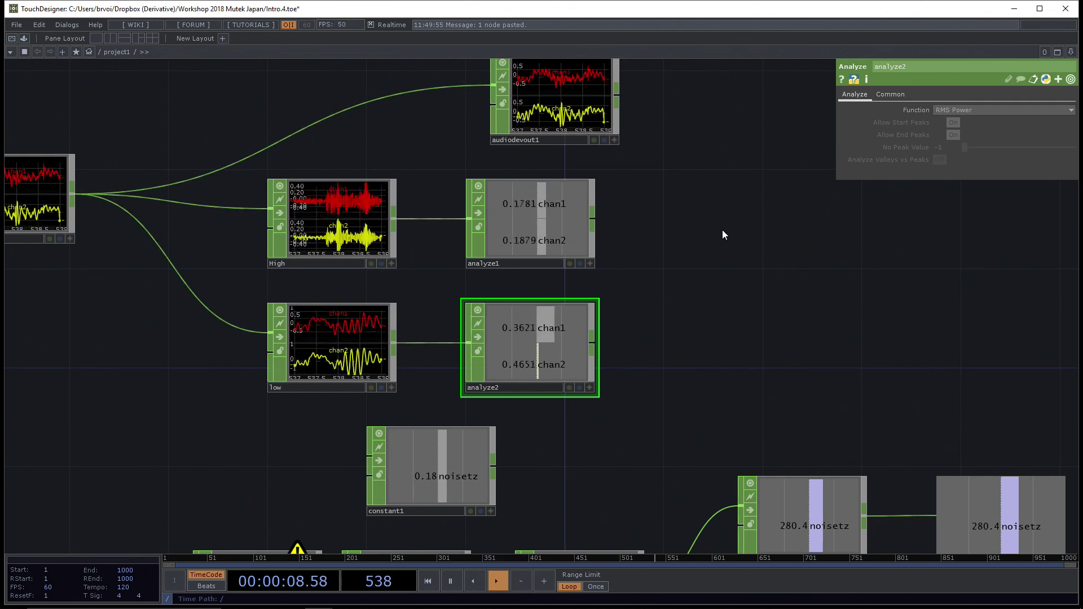
Step: Add a Rectangle TOP beside the two Analyze CHOPs, leaving a gap between them
key("Tab")
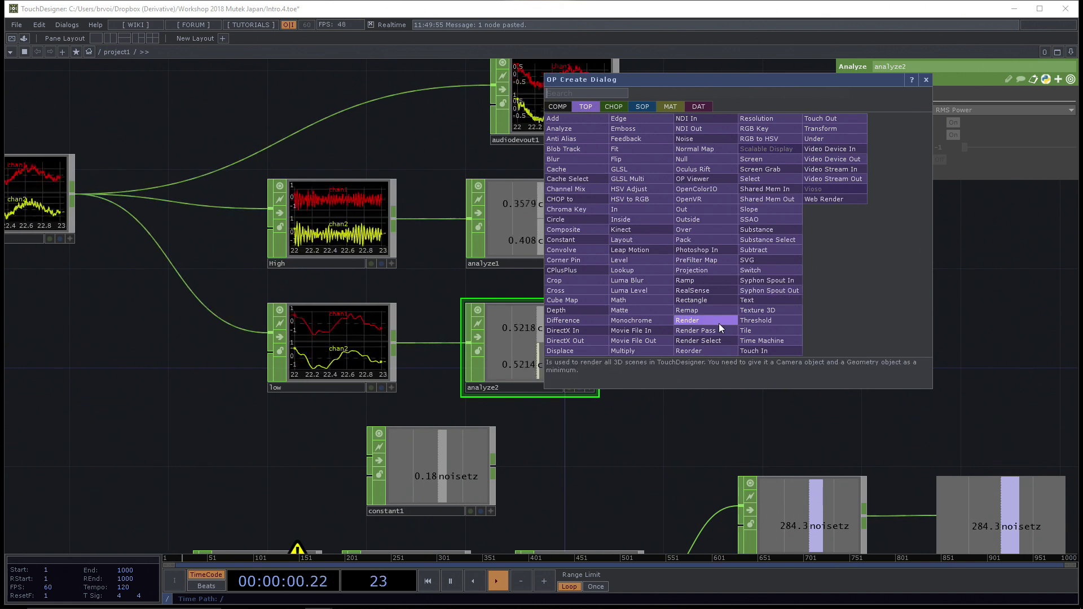
left_click(716, 300)
left_click(798, 280)
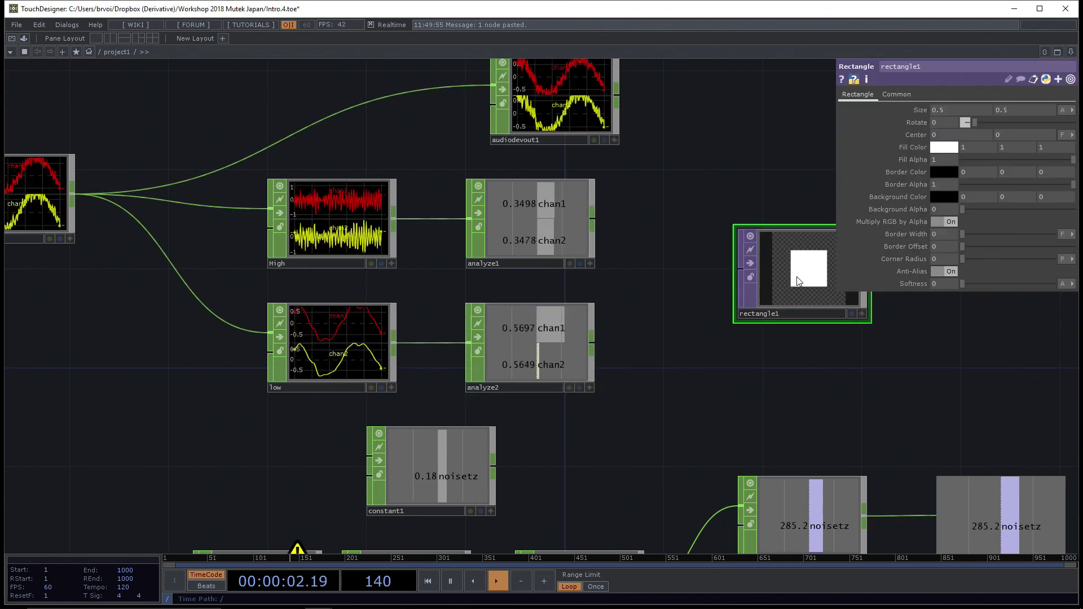
left_click_drag(798, 280, 773, 280)
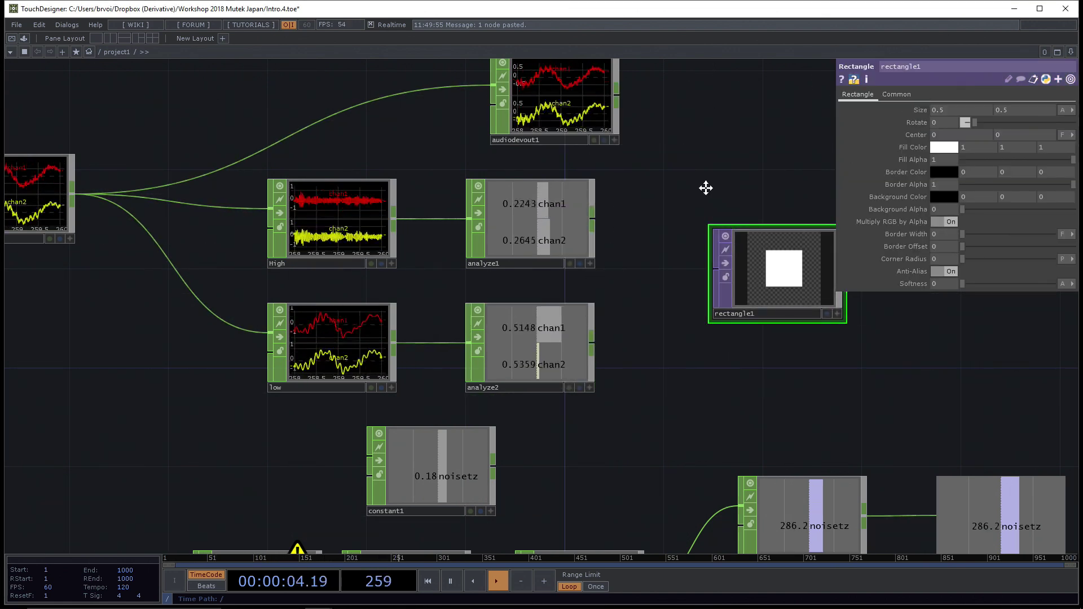
left_click_drag(706, 188, 689, 191)
left_click_drag(730, 283, 738, 282)
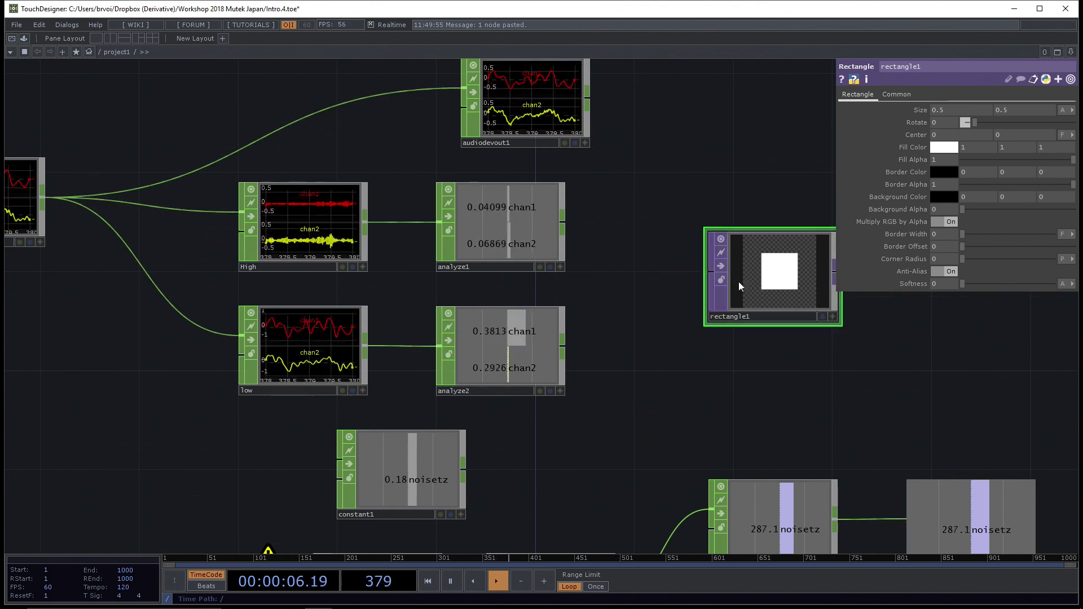
left_click_drag(610, 265, 533, 230)
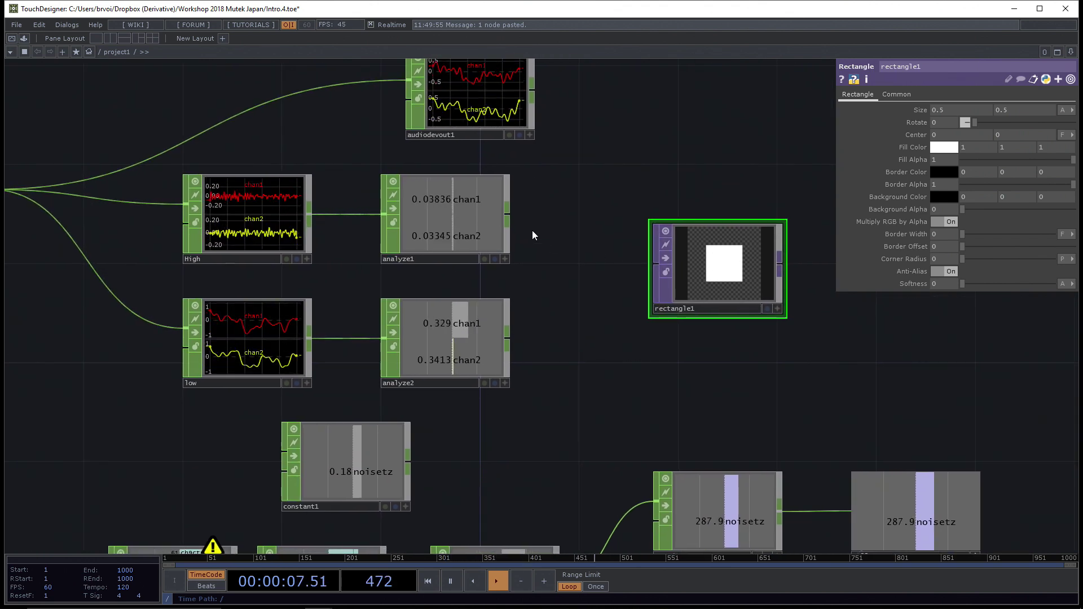
left_click(505, 214)
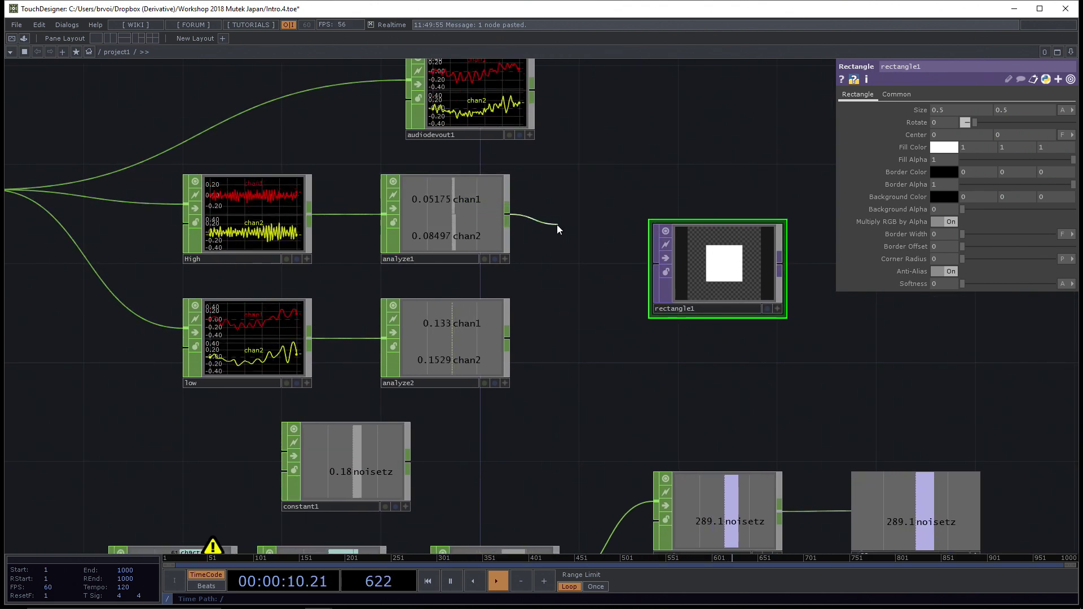
left_click(545, 240)
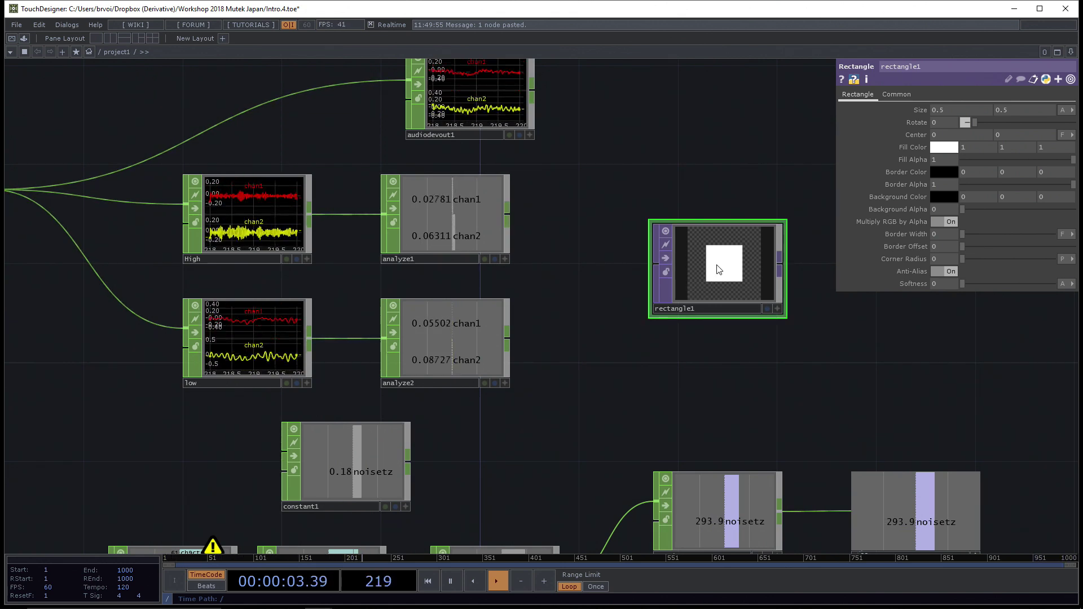
Step: Move the Rectangle TOP farther from the Analyze CHOPs and add a Null CHOP after analyze1
left_click_drag(669, 266, 743, 265)
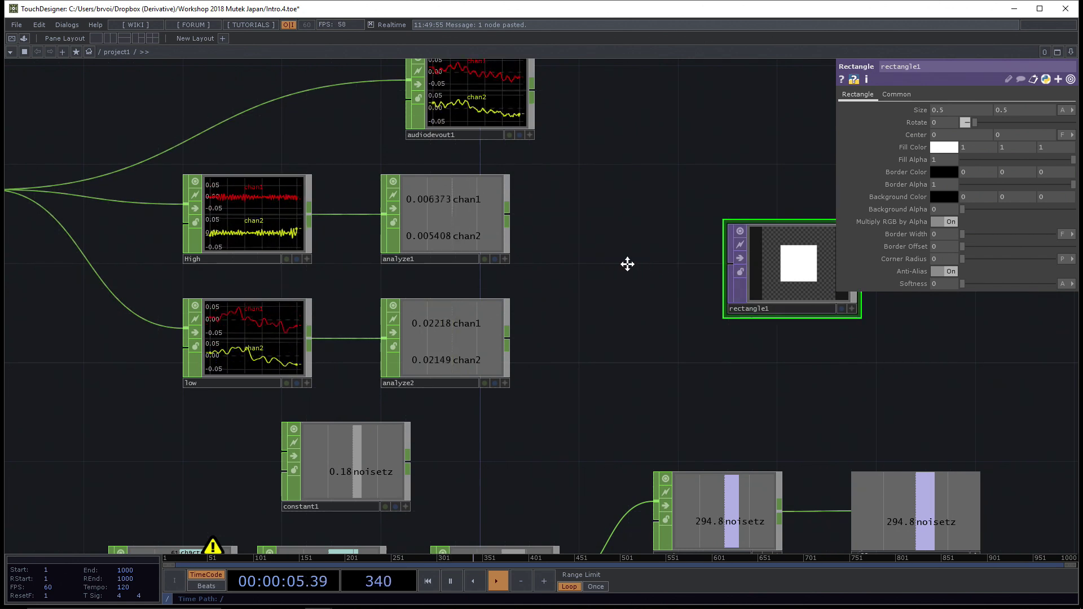
left_click_drag(626, 263, 576, 263)
right_click(458, 212)
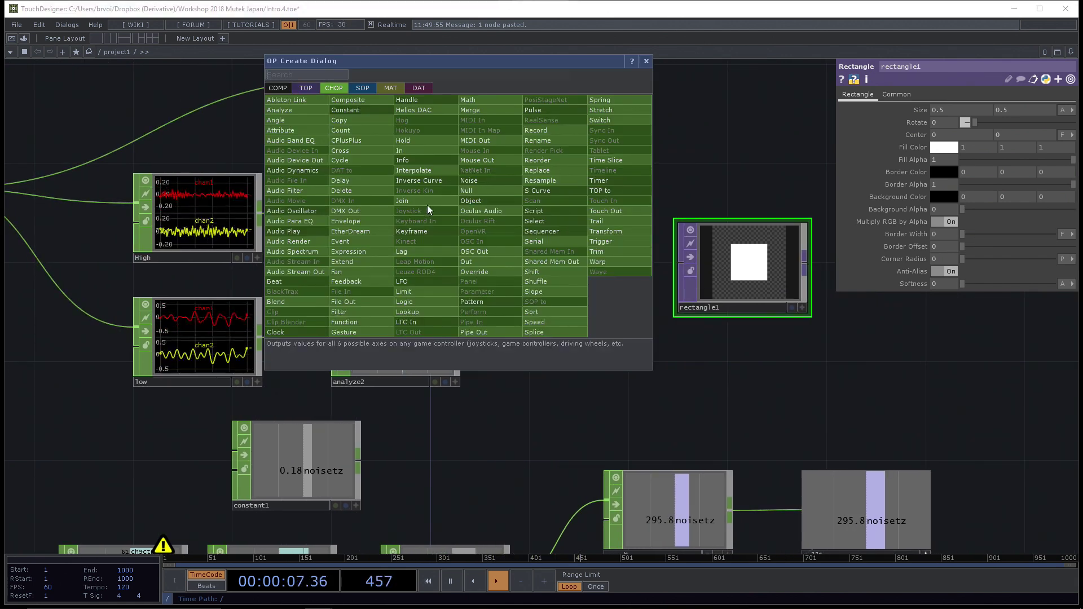
left_click(479, 192)
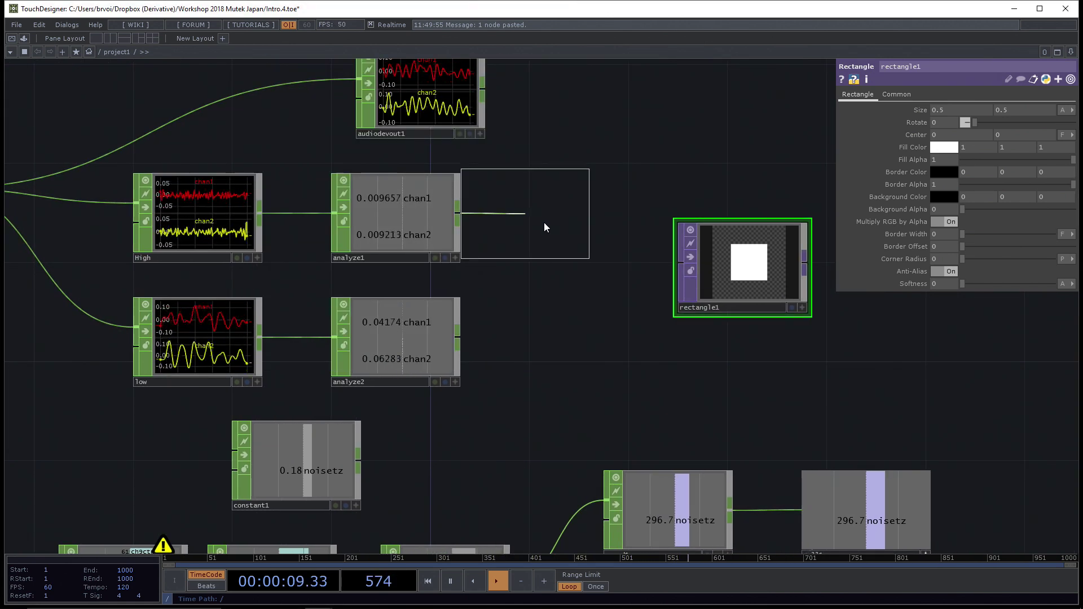
left_click(565, 217)
Step: Export chan1 of null2 to the second Size value of rectangle1 using Export CHOP
left_click(734, 267)
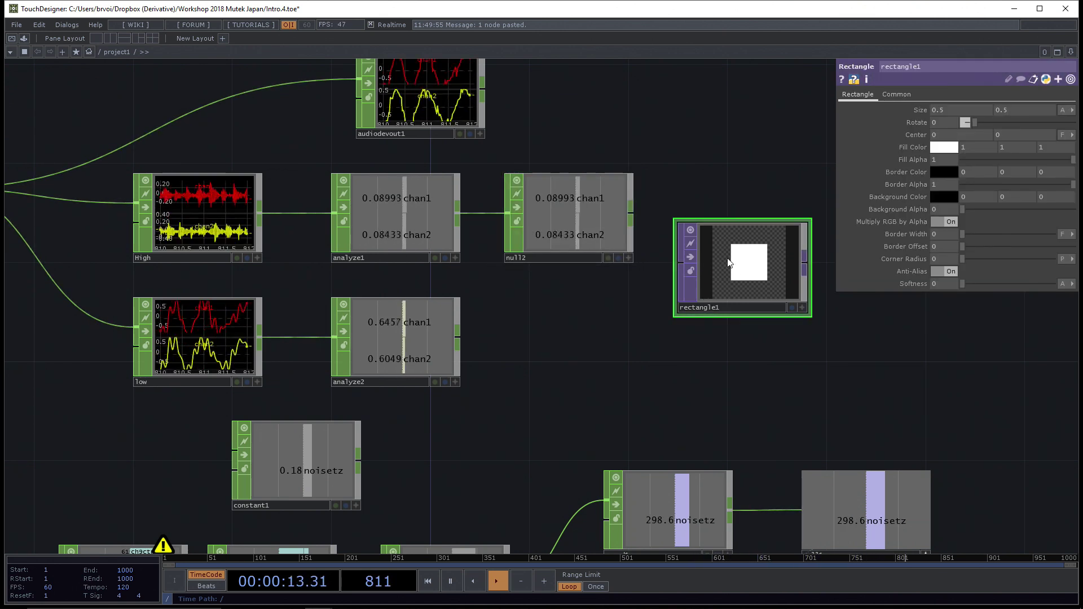
left_click(629, 258)
left_click_drag(564, 198, 1022, 110)
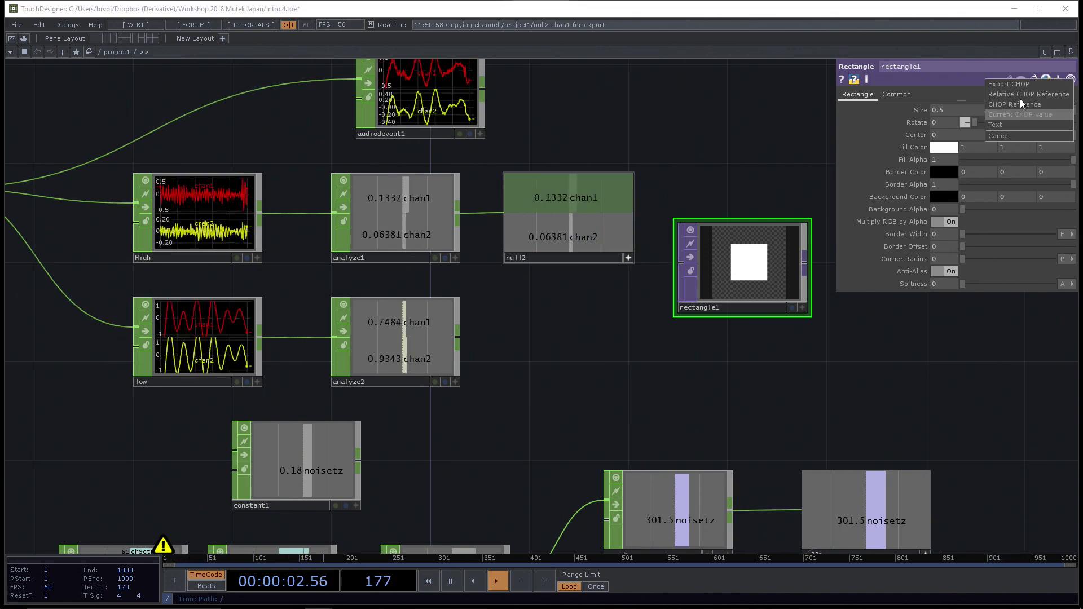
left_click(1018, 84)
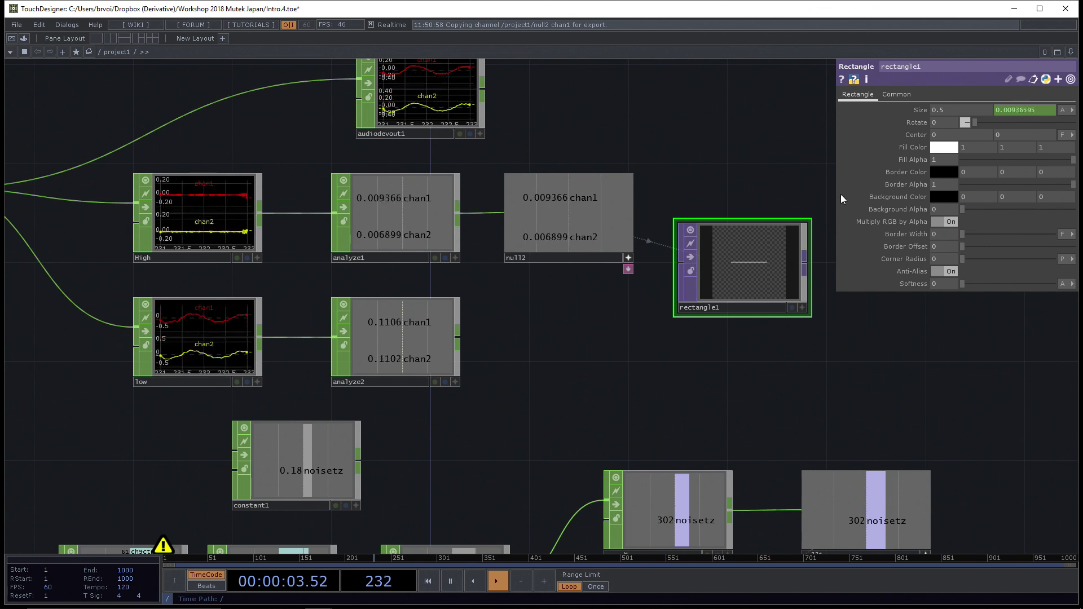
left_click(629, 258)
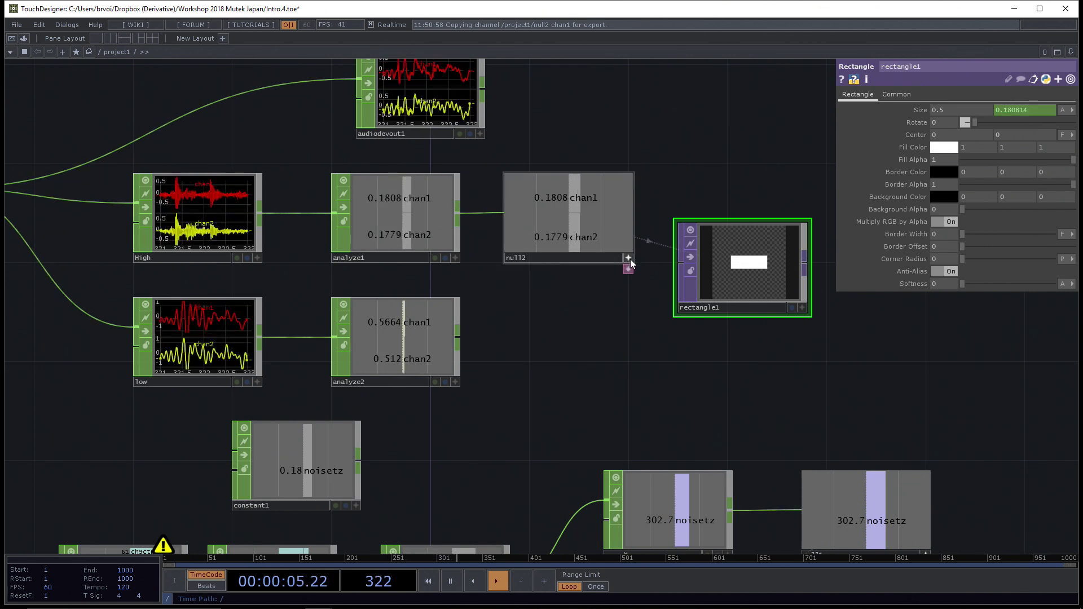
Step: Add a Null CHOP after analyze2, directly below null2
right_click(457, 337)
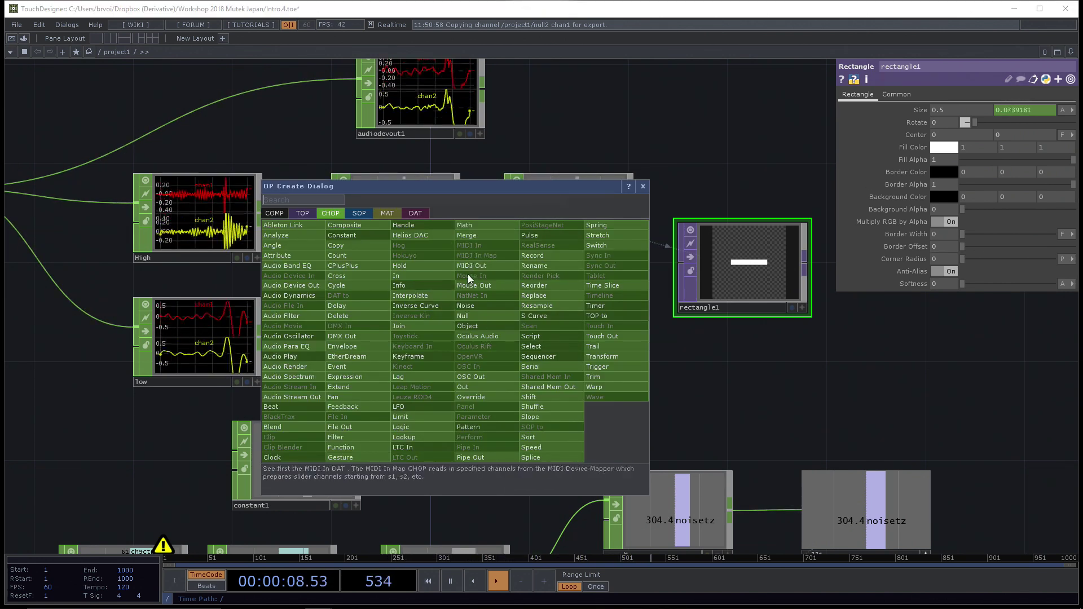
left_click(469, 317)
left_click(562, 336)
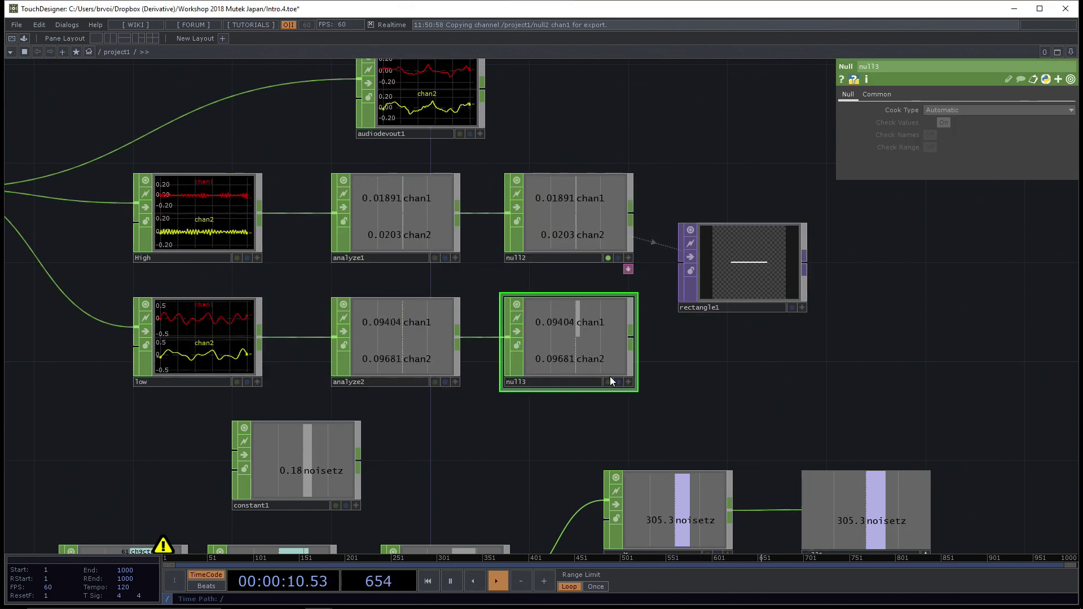
Step: Export chan1 of null3 to the first Size value of rectangle1 using Export CHOP
left_click(628, 381)
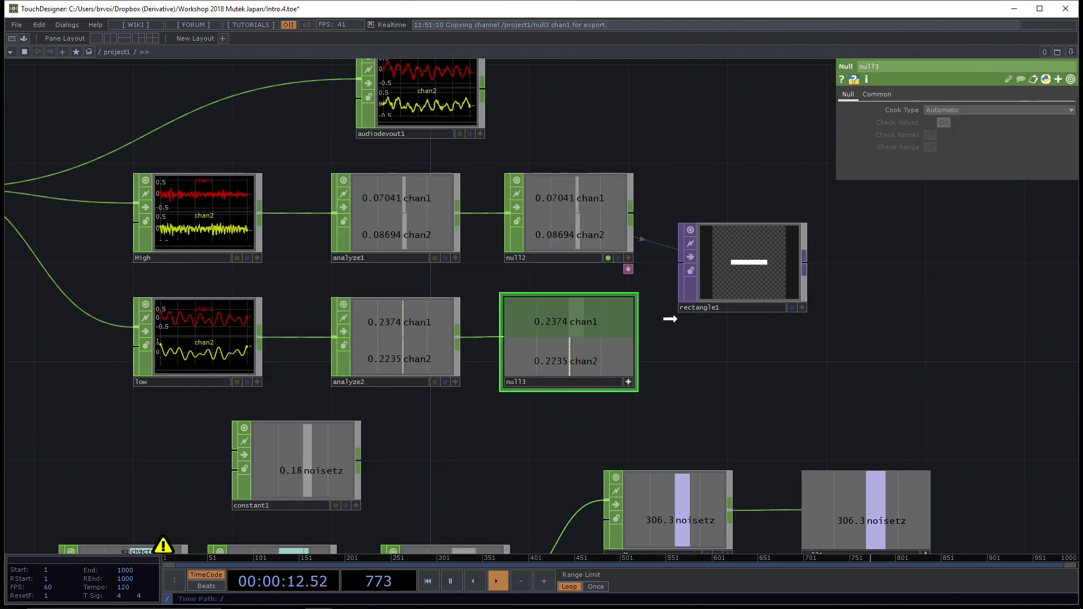
left_click_drag(757, 277, 963, 110)
left_click(950, 84)
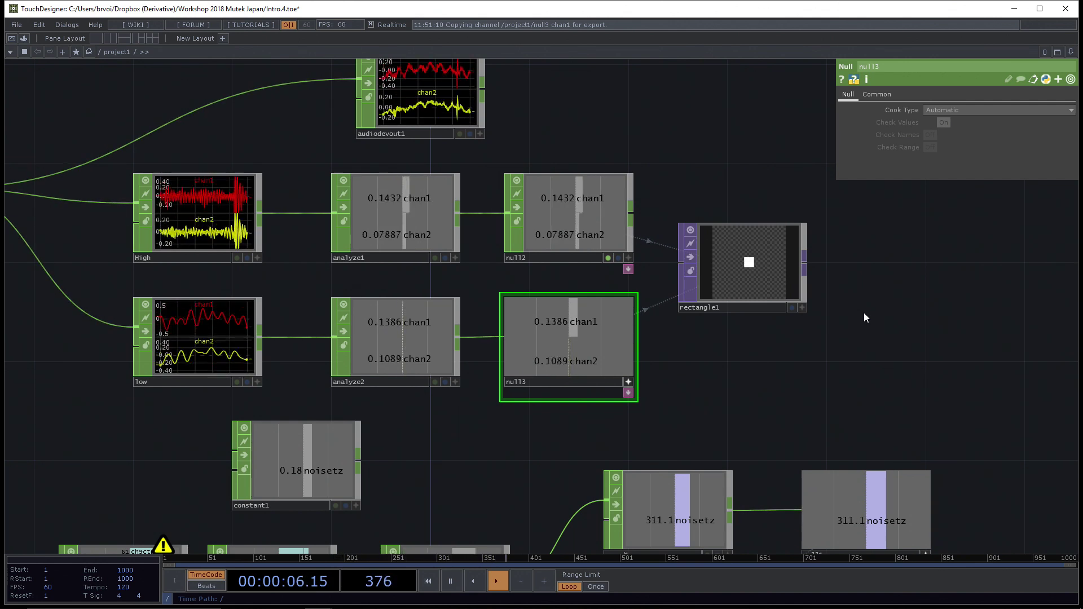
left_click(730, 237)
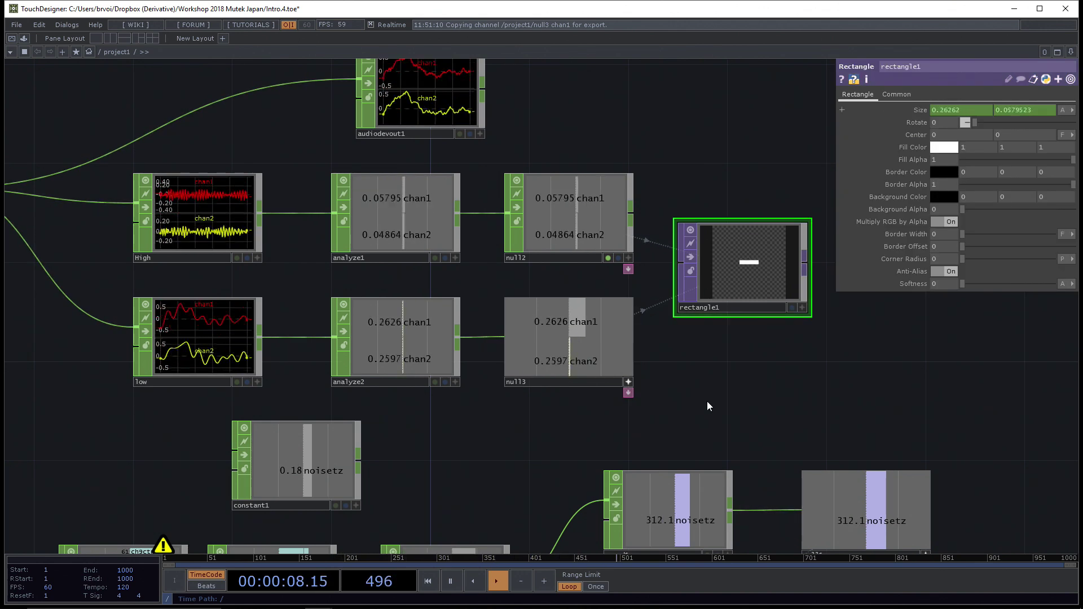
left_click(628, 382)
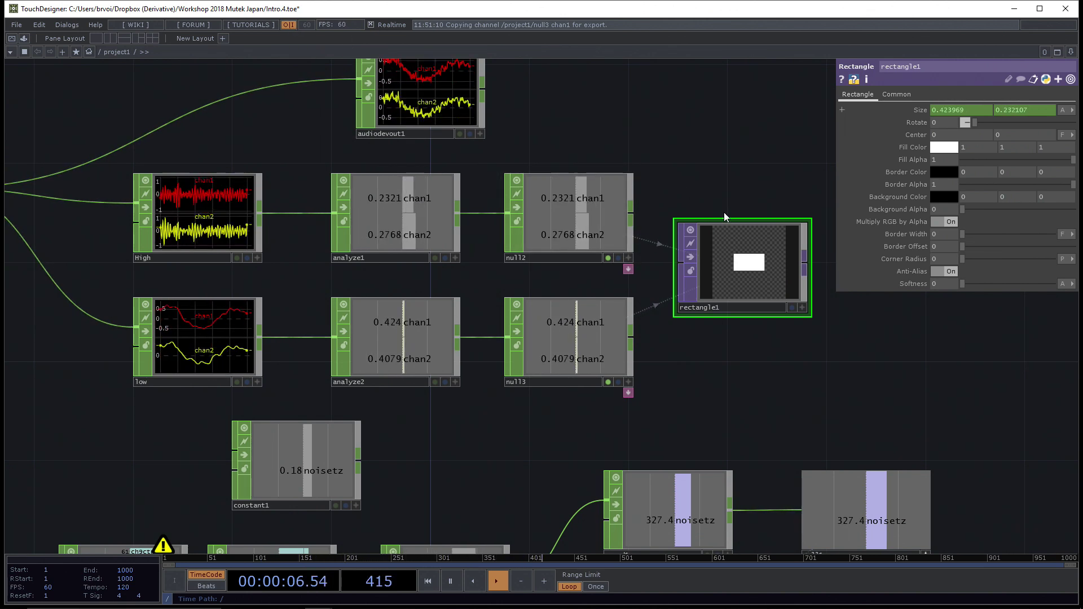
key("Tab")
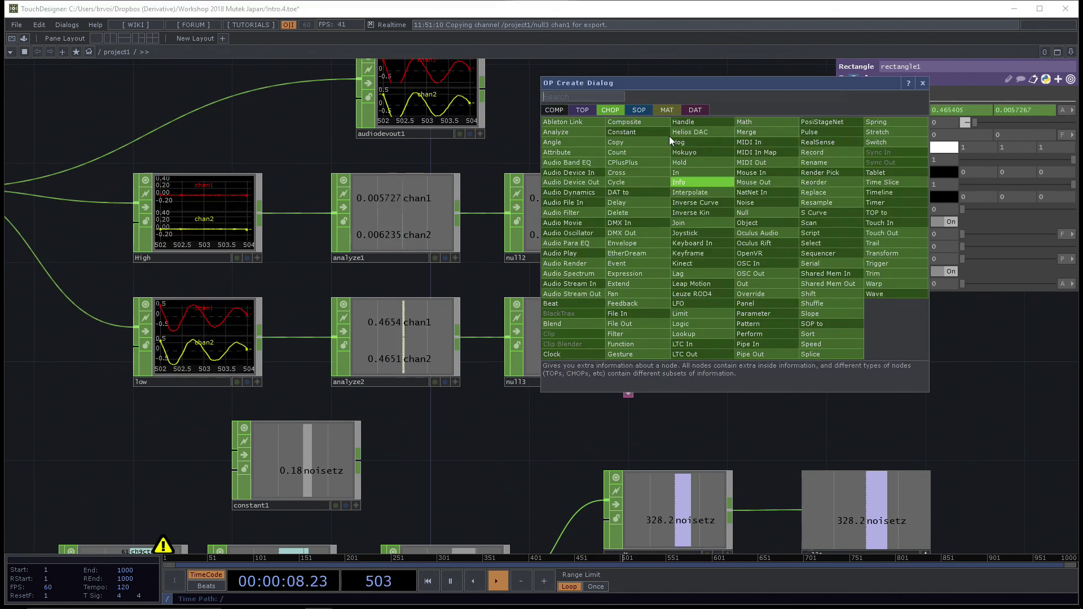
left_click(581, 110)
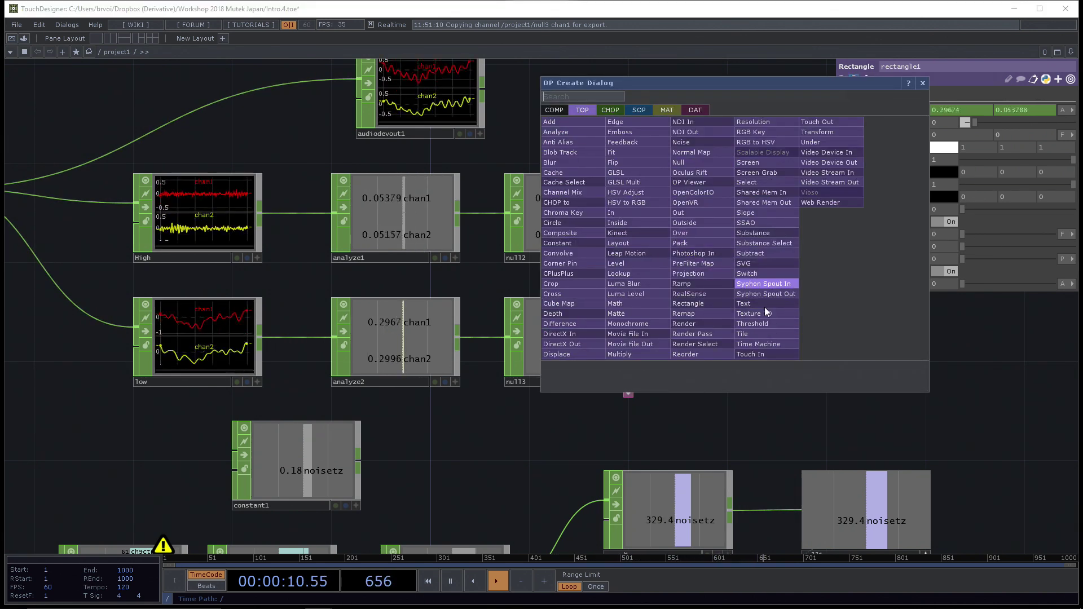
left_click(1041, 350)
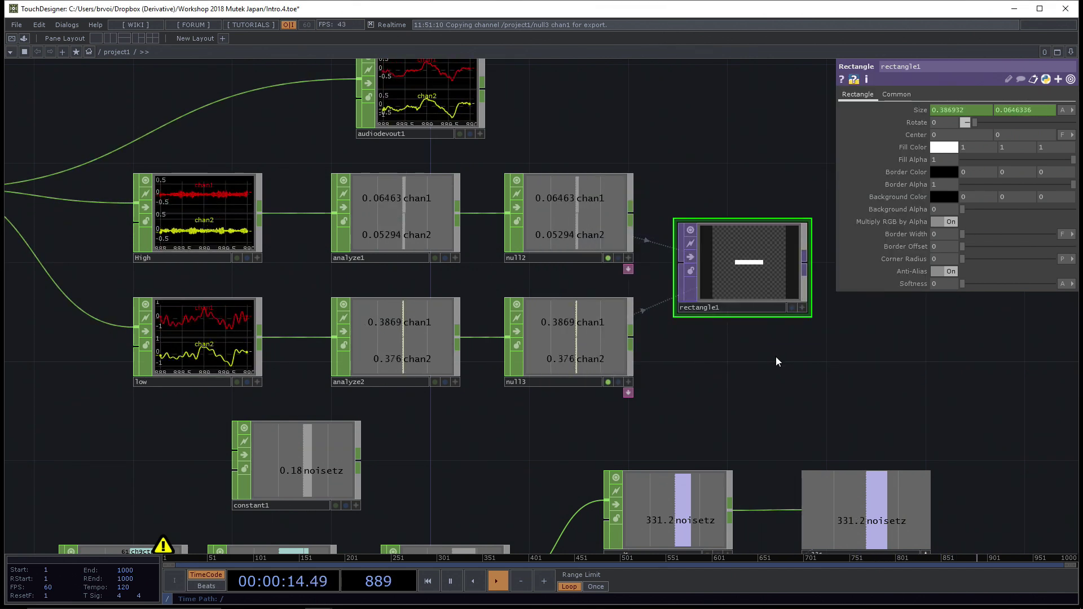
left_click_drag(776, 356, 774, 355)
Step: Switch to File Explorer and look through the workshop's Sample Projects folder and its AudioVisualizations subfolder for audio examples
left_click(263, 601)
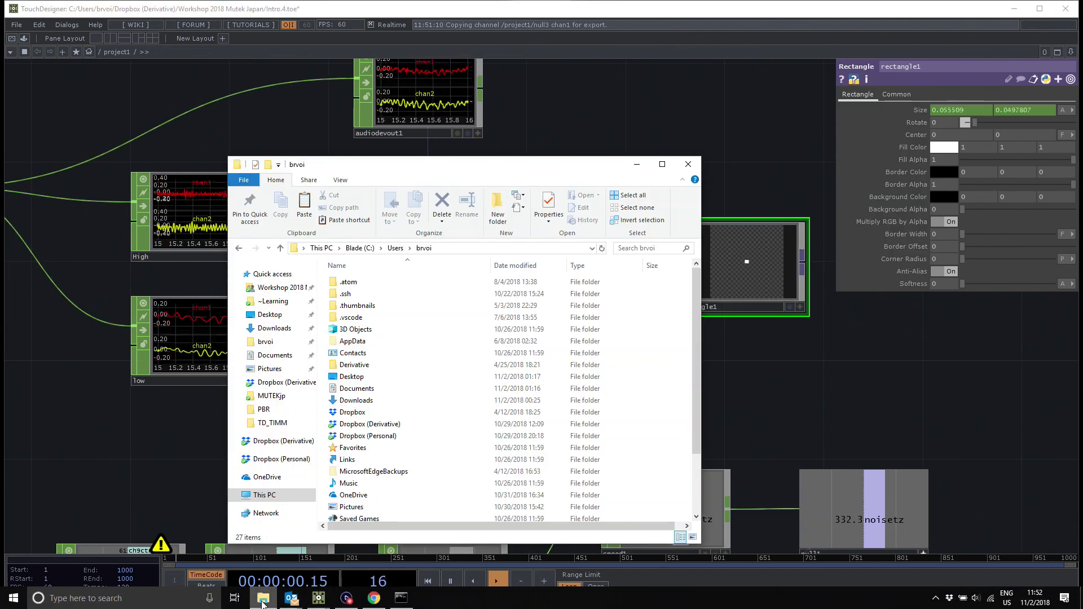
left_click(756, 407)
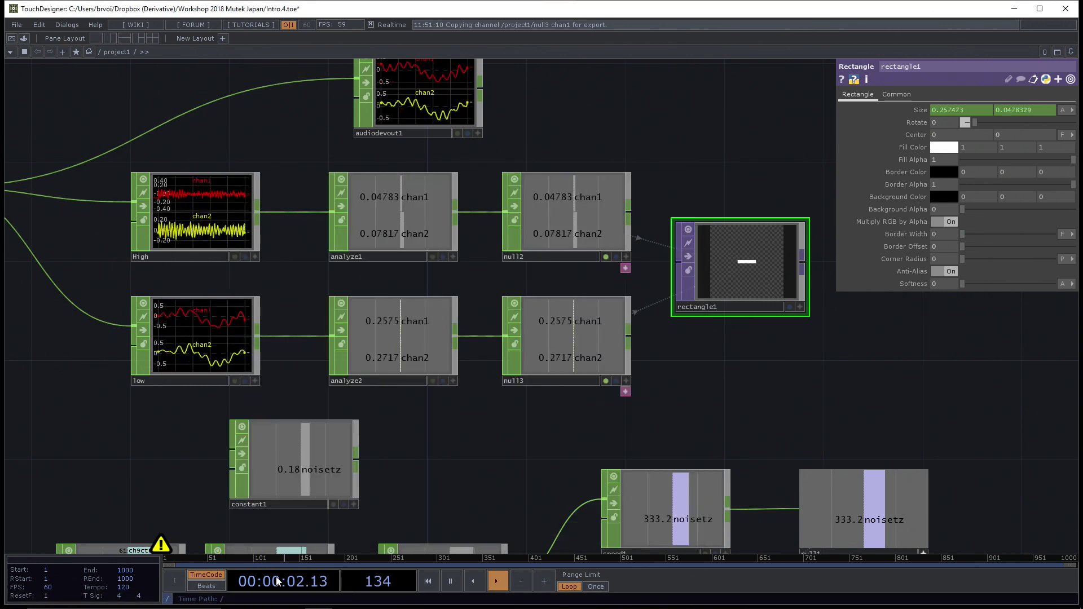
mouse_move(275, 607)
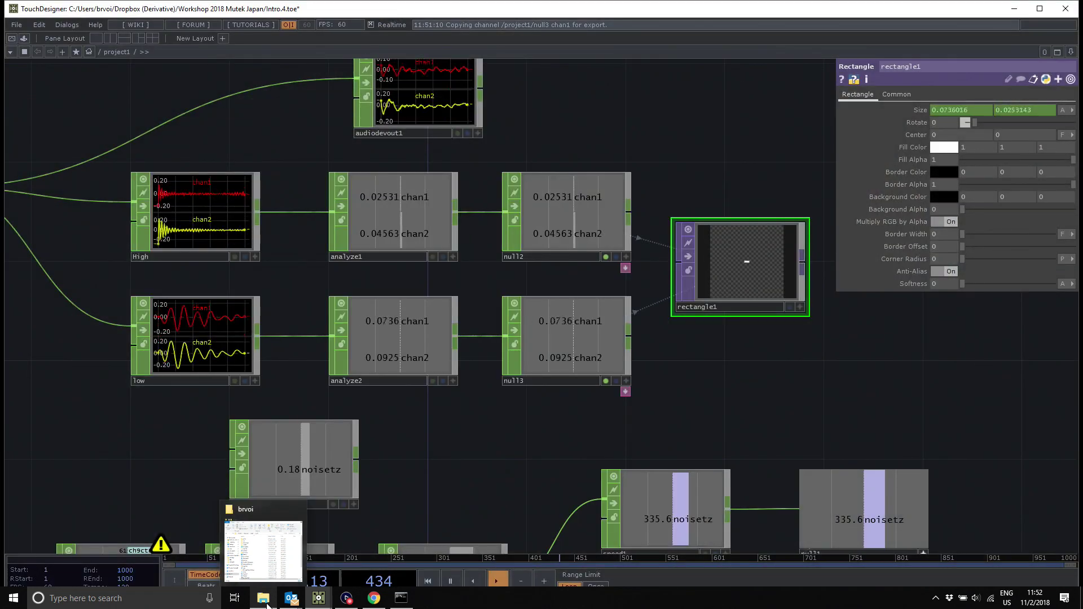
left_click(265, 603)
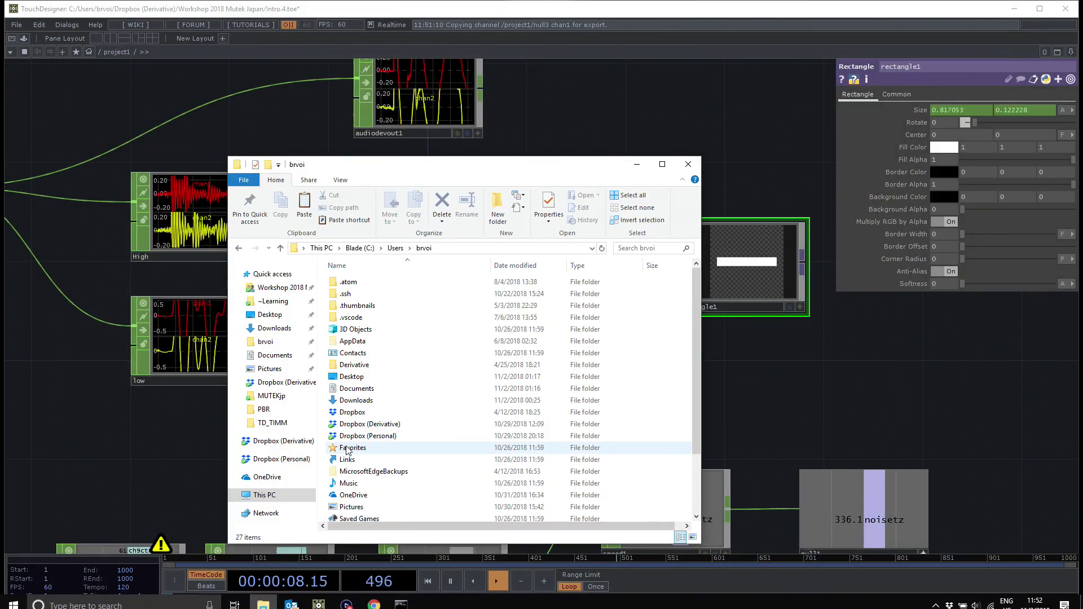
left_click(279, 288)
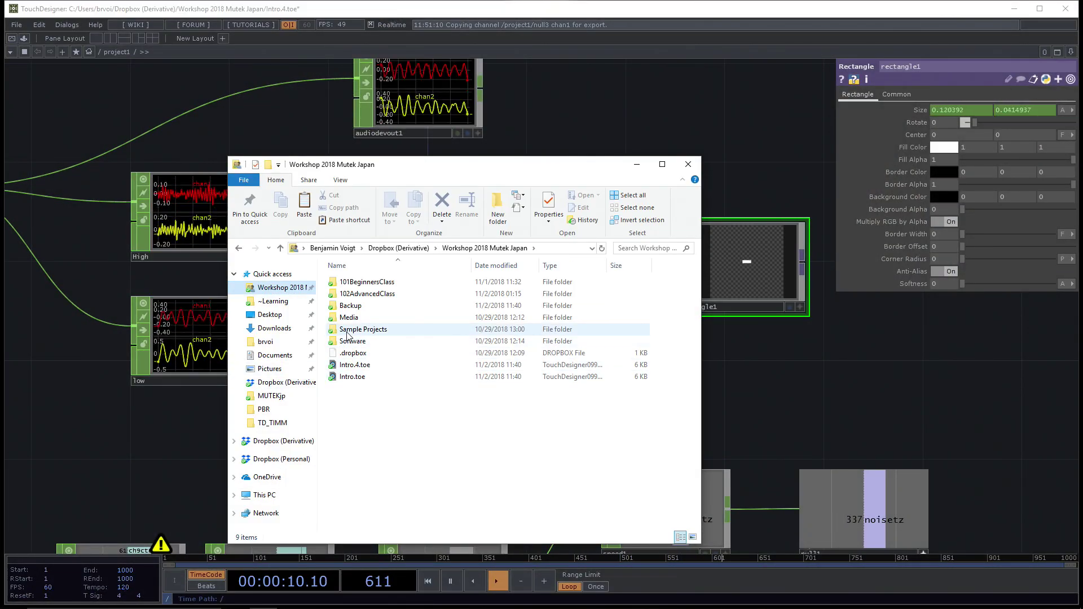
double_click(345, 335)
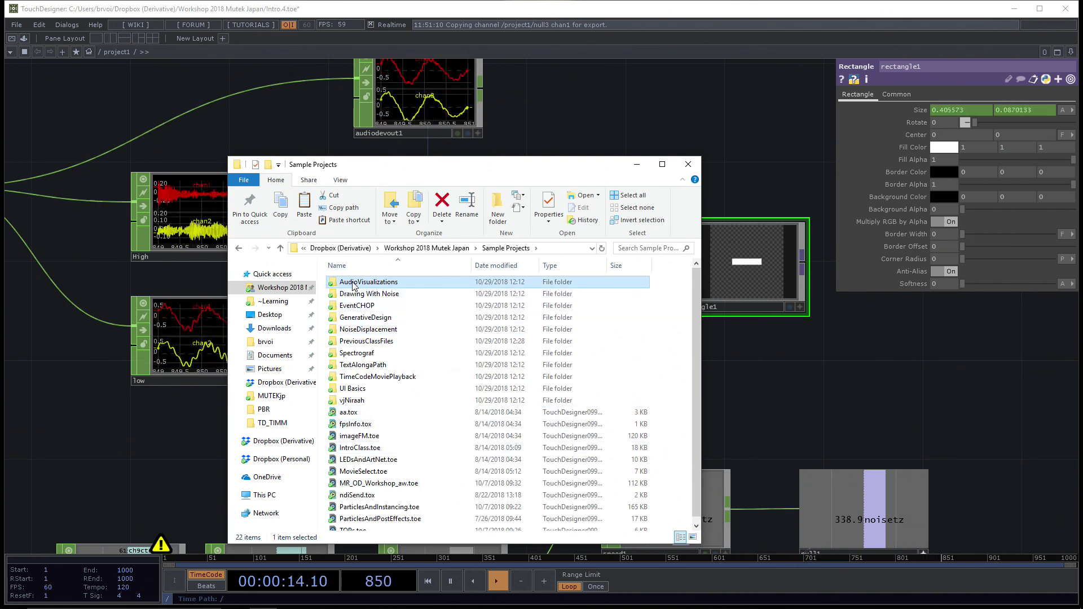
double_click(354, 282)
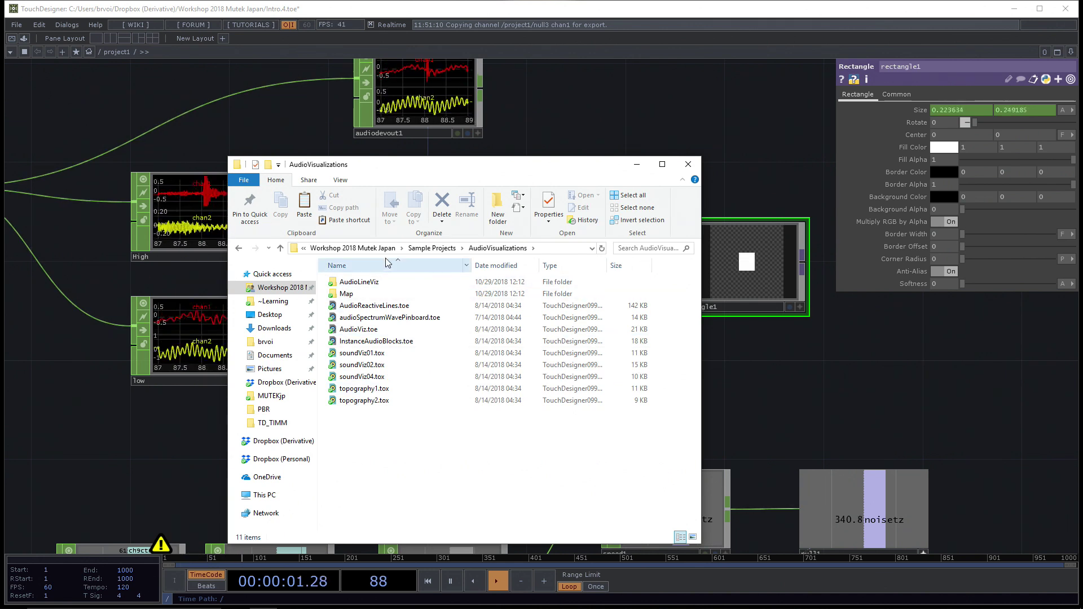
left_click(432, 249)
scroll(372, 421, "down", 1)
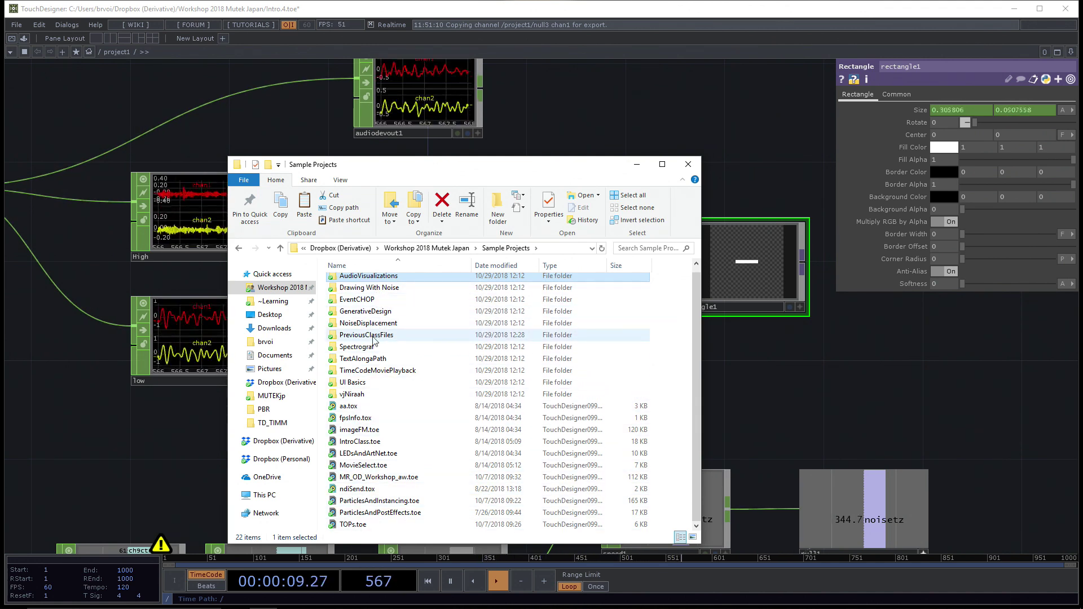
scroll(359, 275, "up", 1)
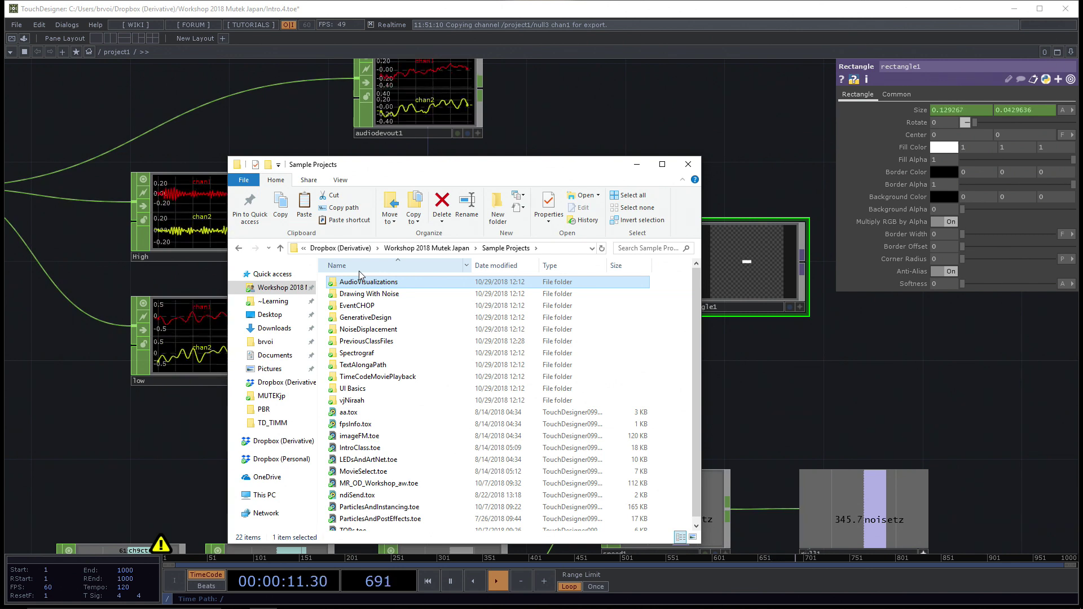
double_click(360, 282)
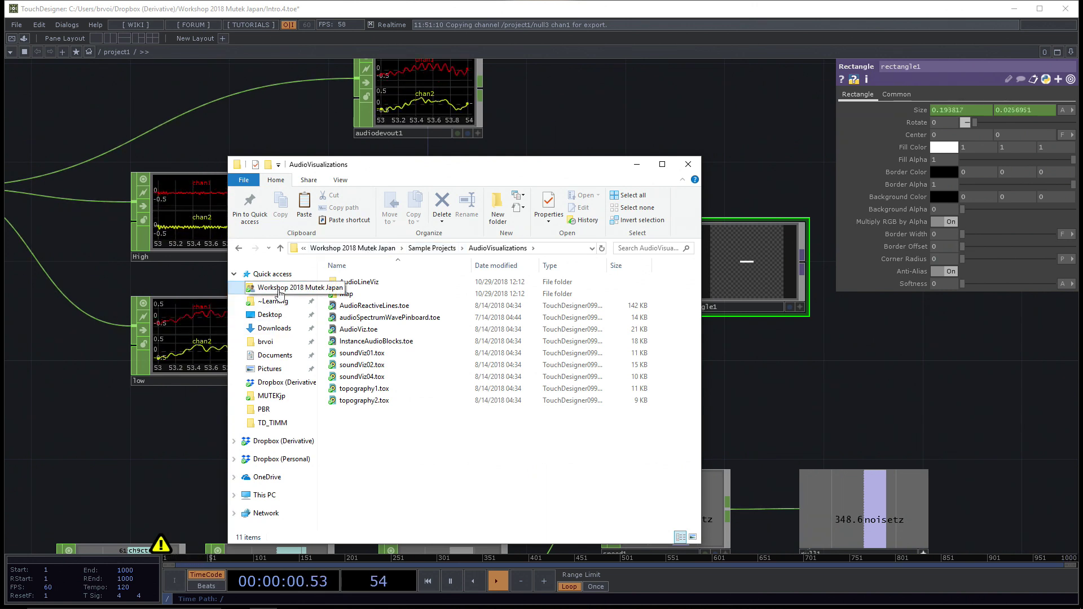
Step: Look through the user's home folder, then Documents and its Workshops subfolder
left_click(275, 345)
scroll(384, 481, "down", 2)
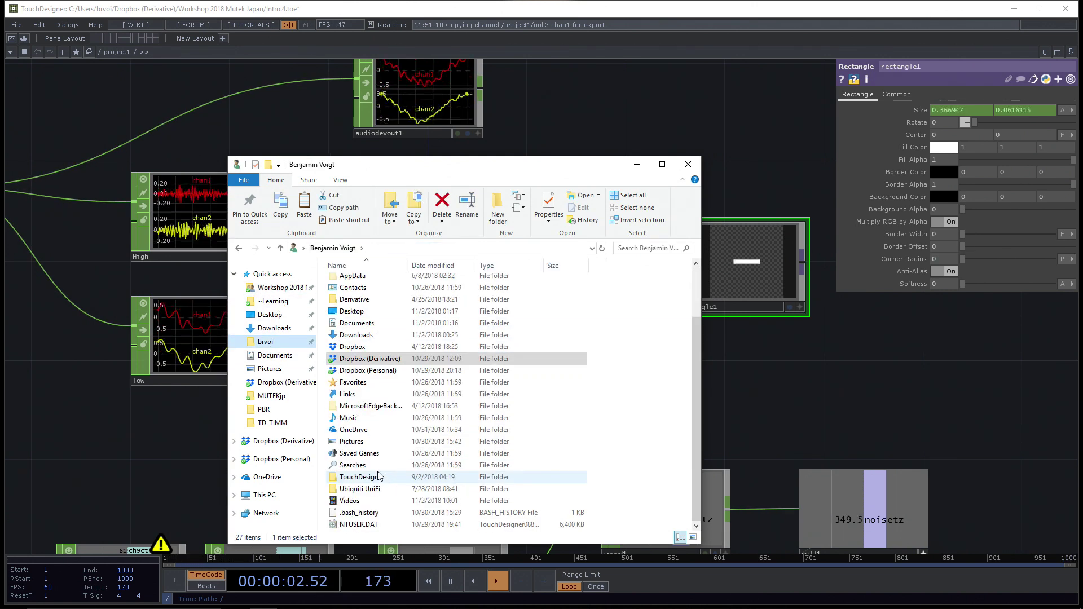
left_click(276, 357)
scroll(361, 417, "down", 5)
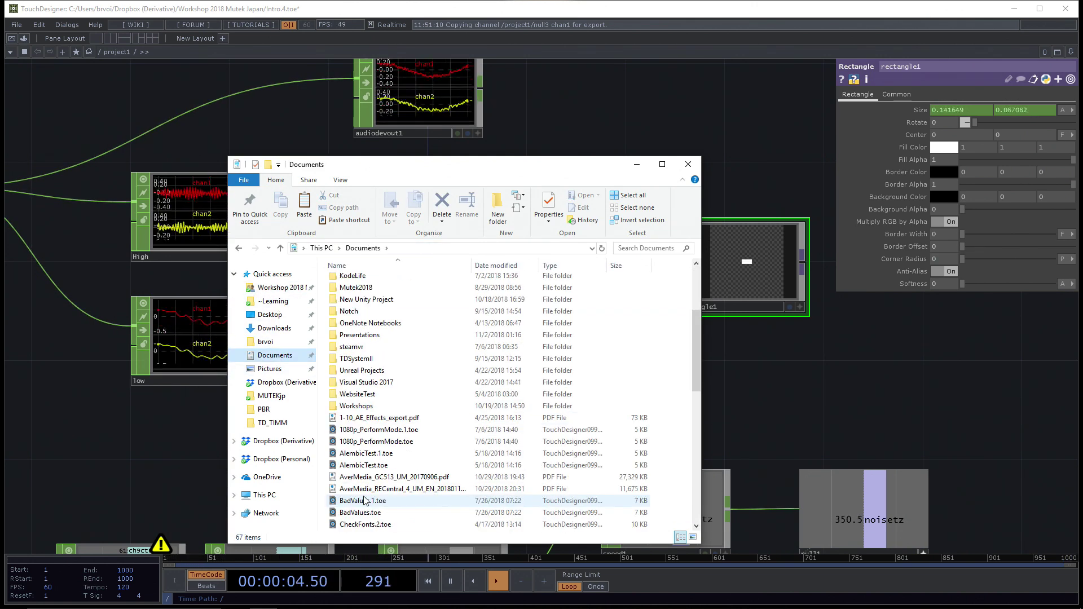
left_click(361, 407)
double_click(360, 407)
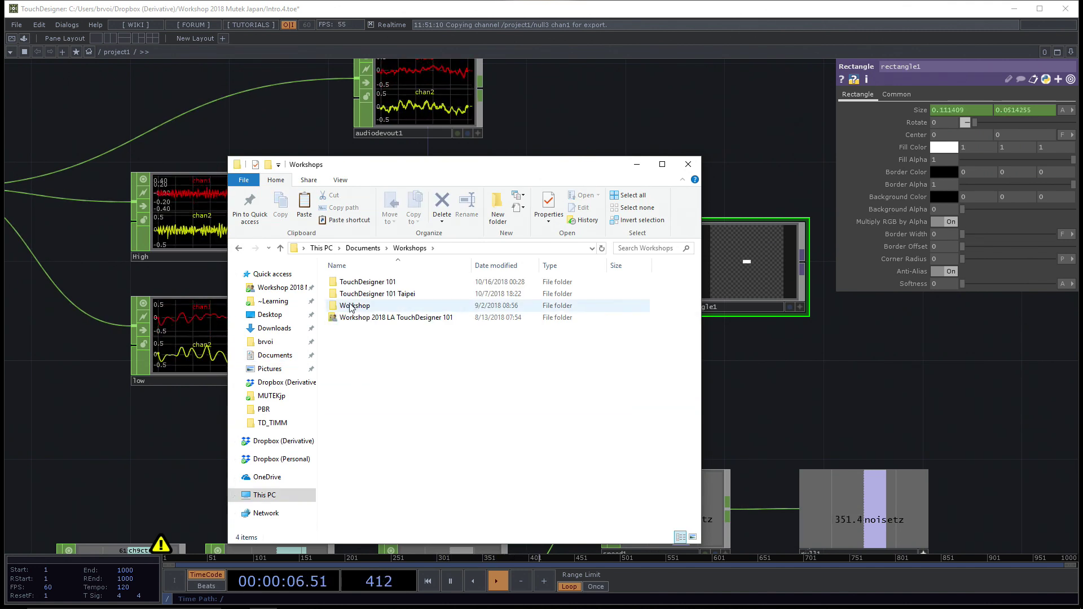
Step: Look through Documents, its Presentations folder, and the TD_Taipei and Audio subfolders for audio-reactive examples
left_click(276, 342)
left_click(274, 355)
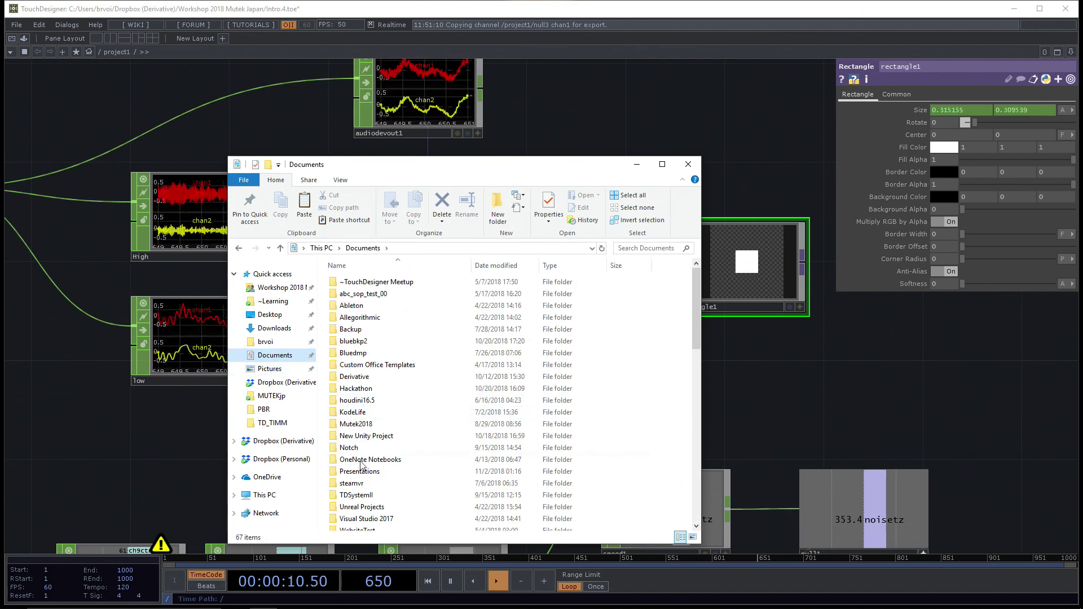
scroll(361, 471, "down", 4)
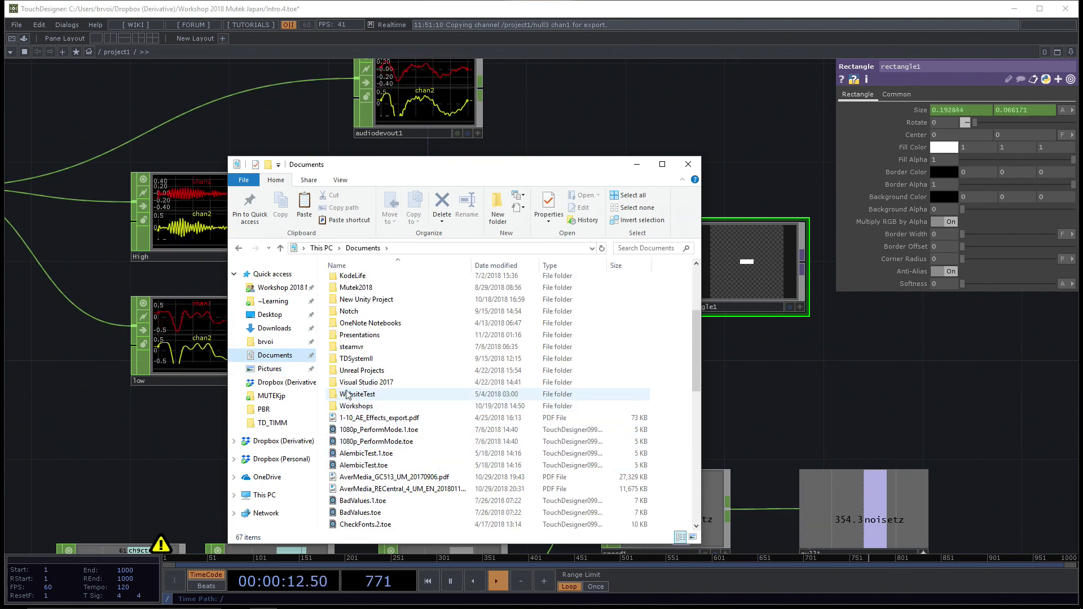
scroll(355, 365, "up", 3)
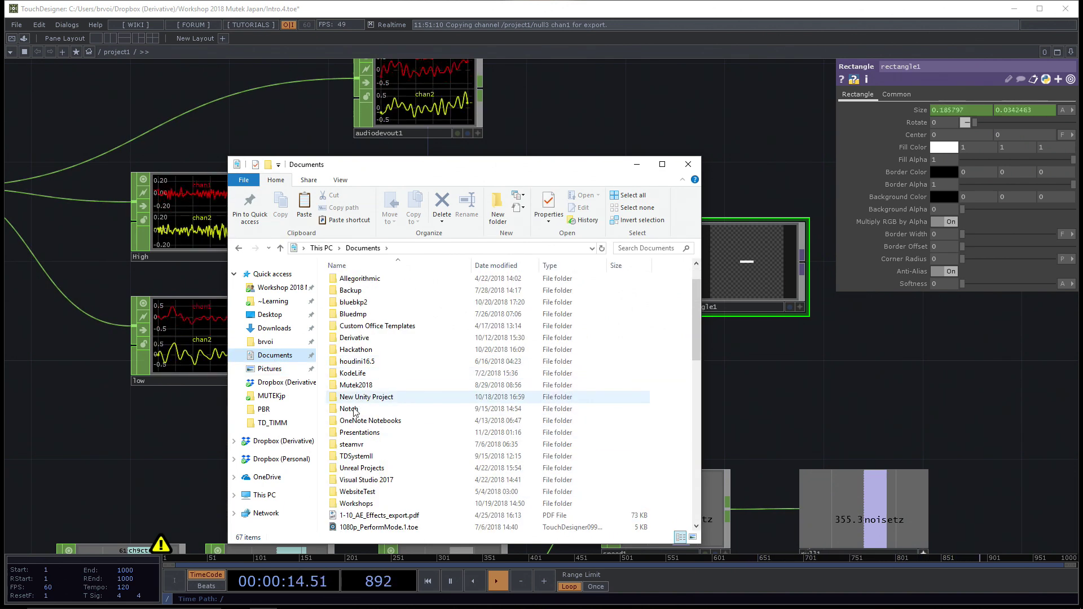
double_click(355, 435)
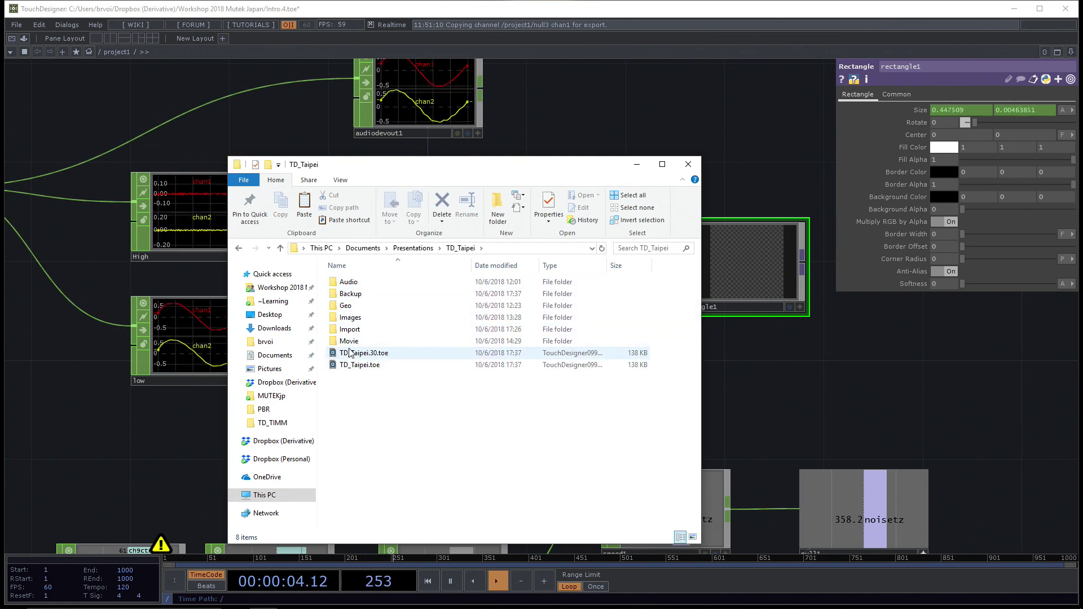
left_click(347, 318)
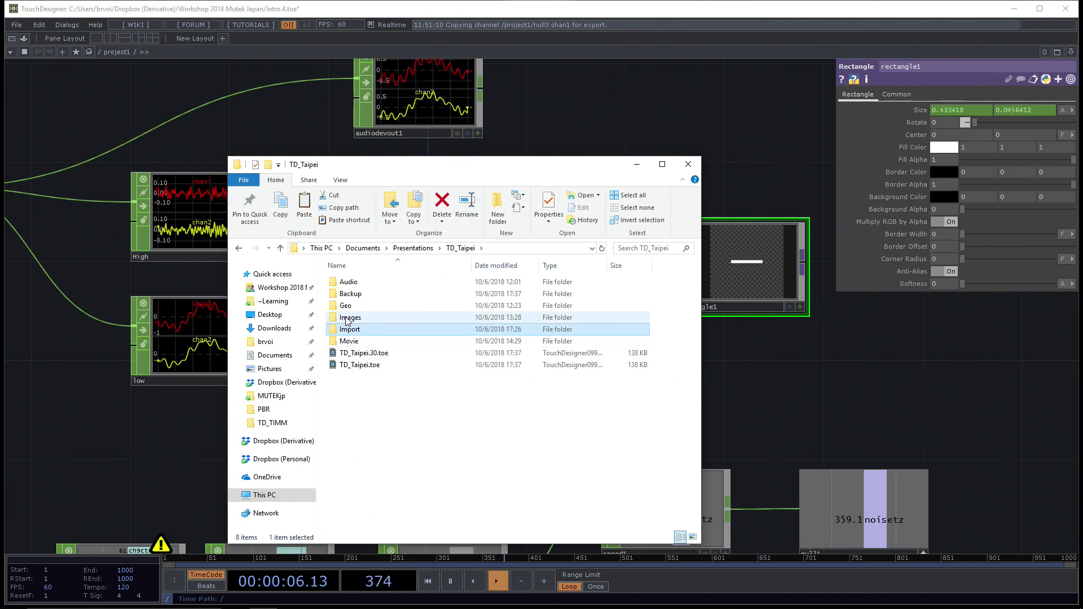
double_click(346, 282)
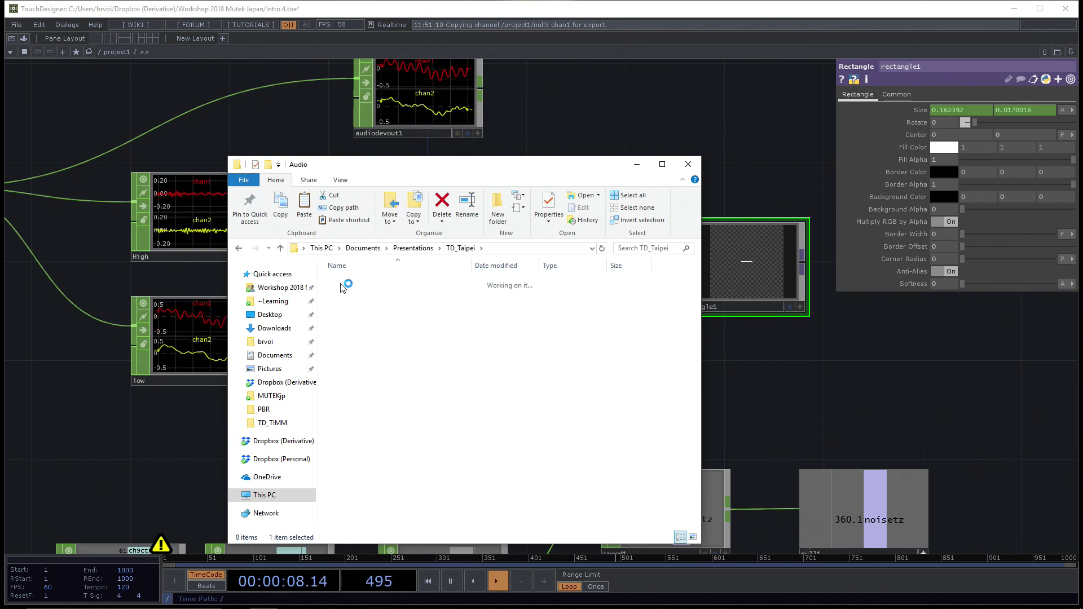
left_click(460, 248)
left_click(415, 248)
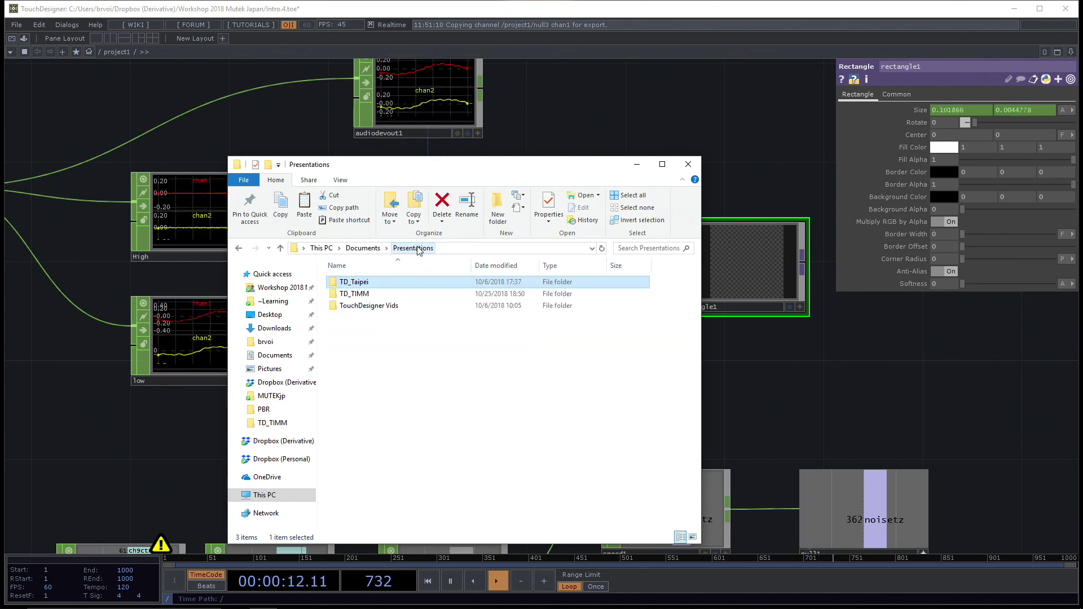
Step: Open the AudioViz.7.toe example project from the tox subfolder of Presentations\TD_TIMM
double_click(356, 294)
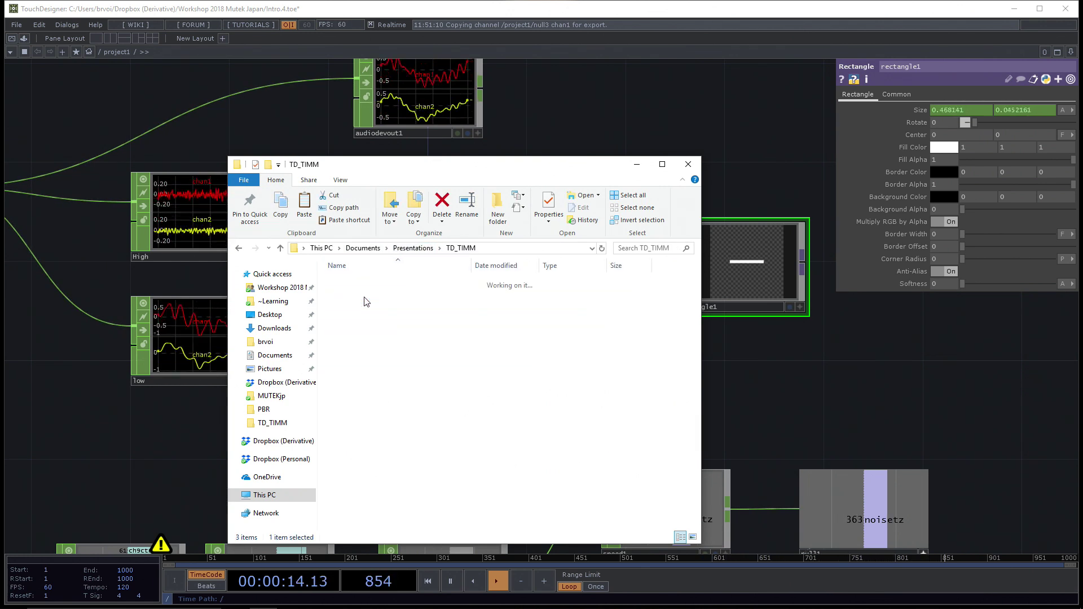
double_click(354, 295)
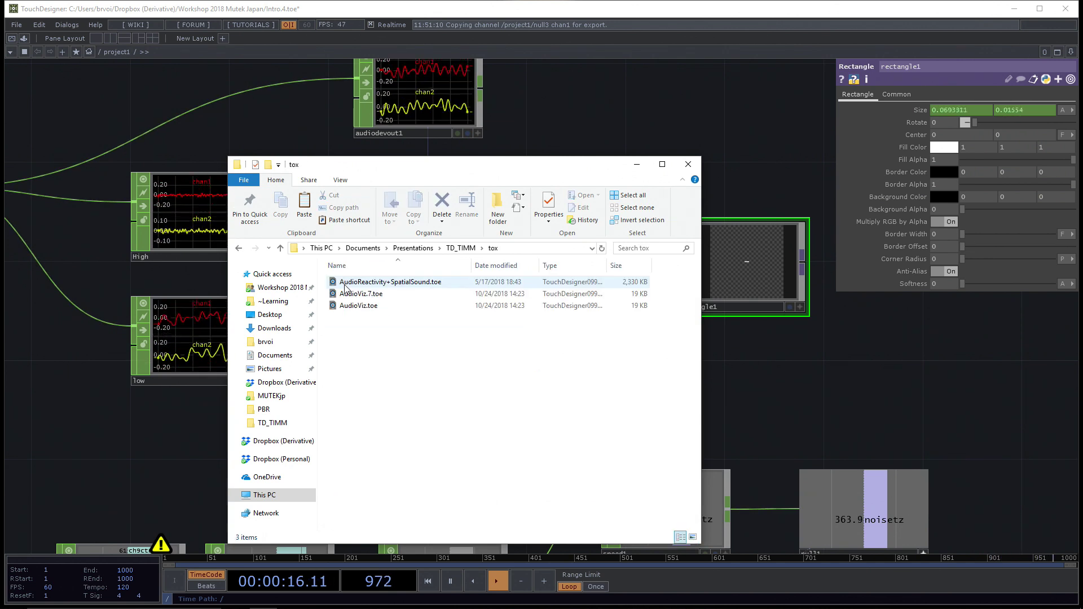
right_click(346, 306)
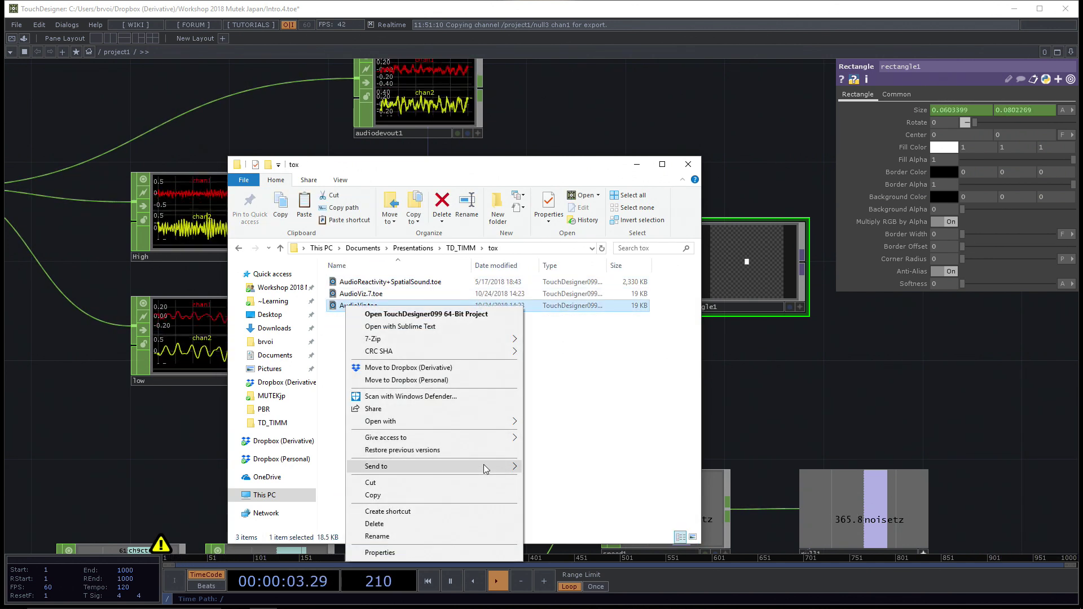
mouse_move(508, 466)
left_click(550, 493)
left_click(561, 151)
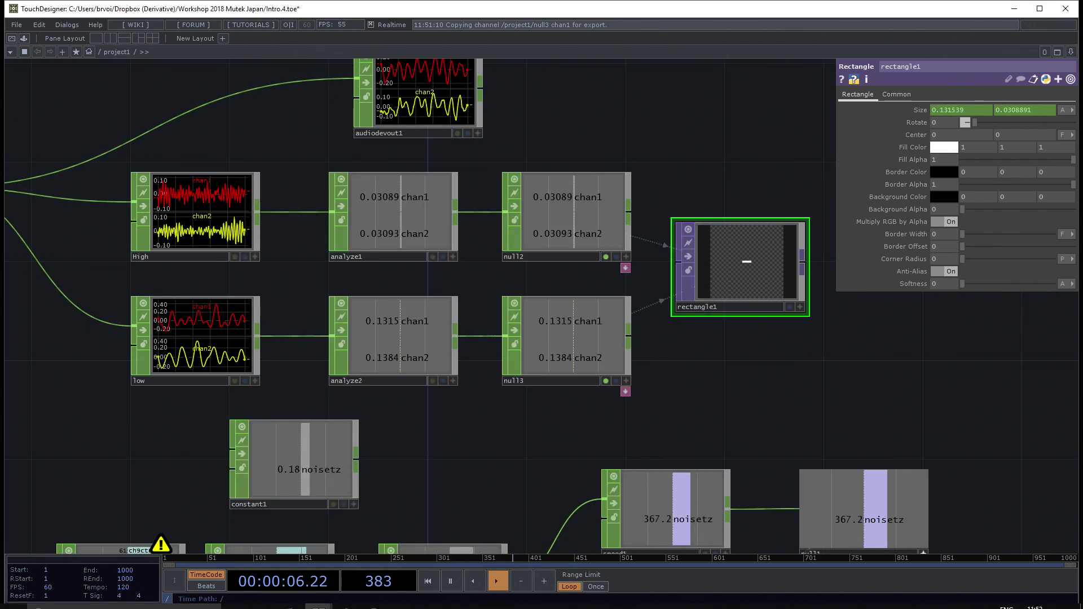
Step: Switch to the TouchDesigner window holding the AudioViz.7.toe project
mouse_move(318, 601)
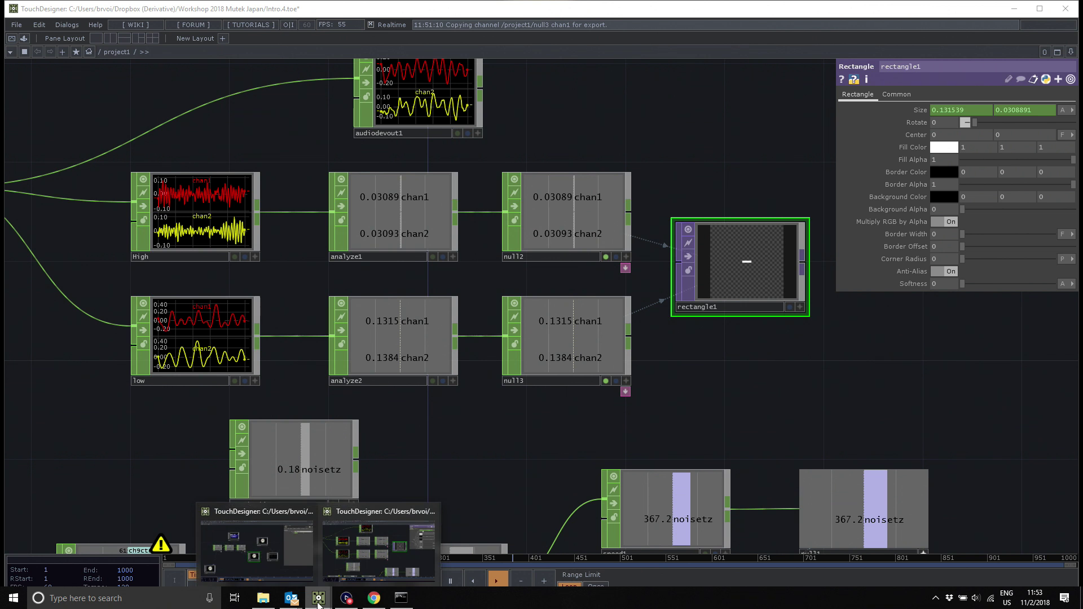
mouse_move(287, 566)
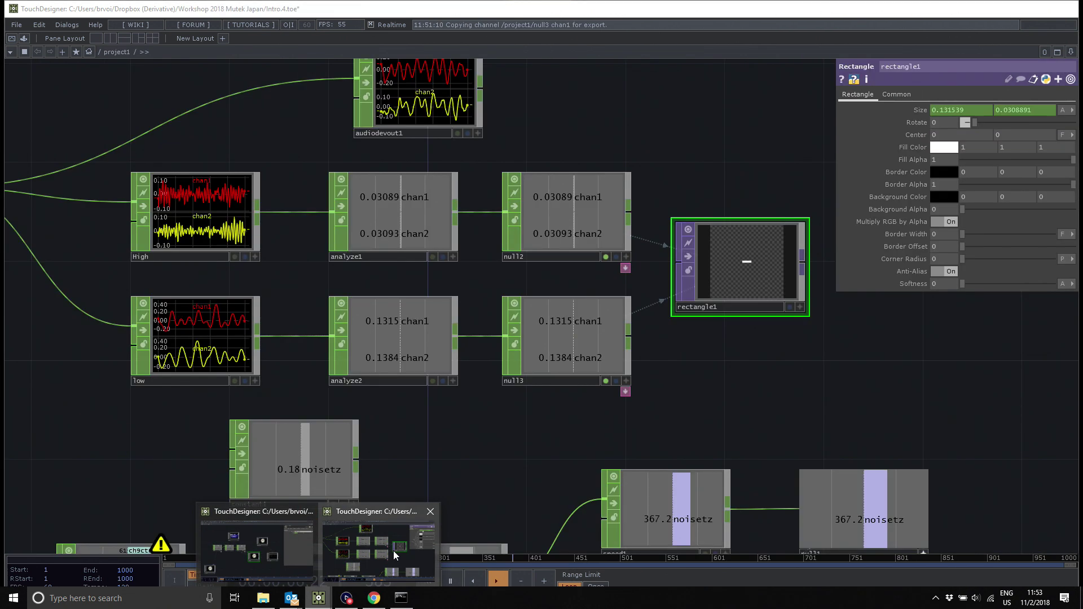
left_click(393, 551)
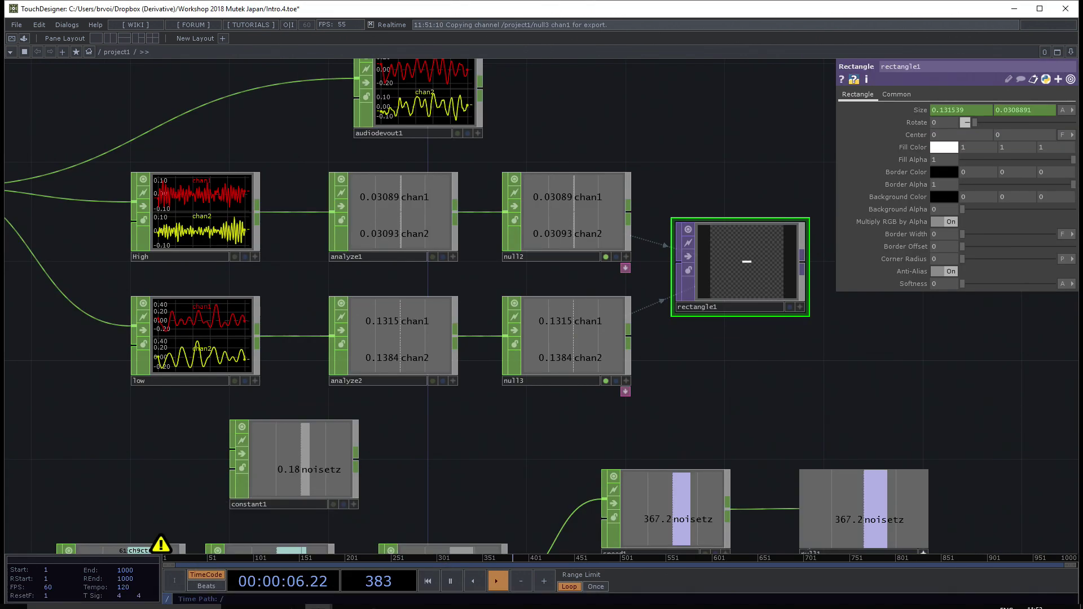
mouse_move(317, 598)
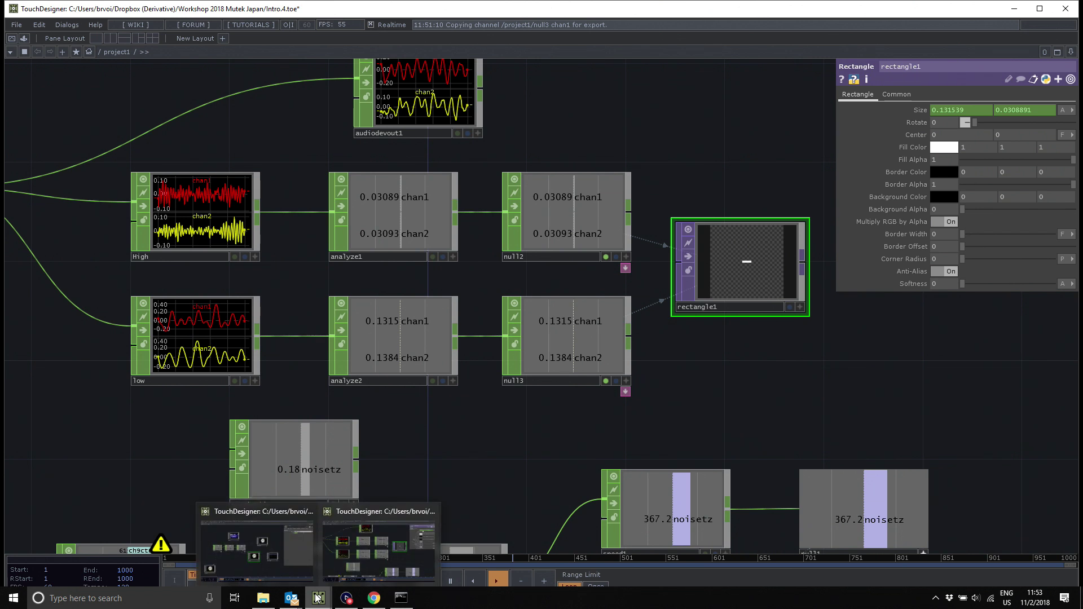
scroll(454, 419, "down", 3)
left_click_drag(473, 414, 525, 388)
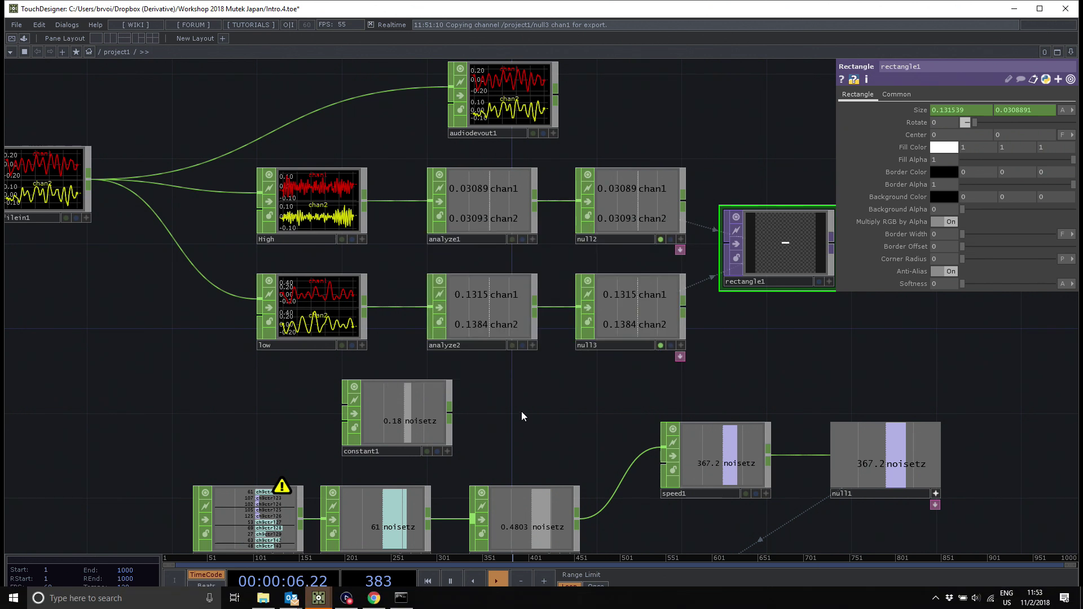
mouse_move(320, 603)
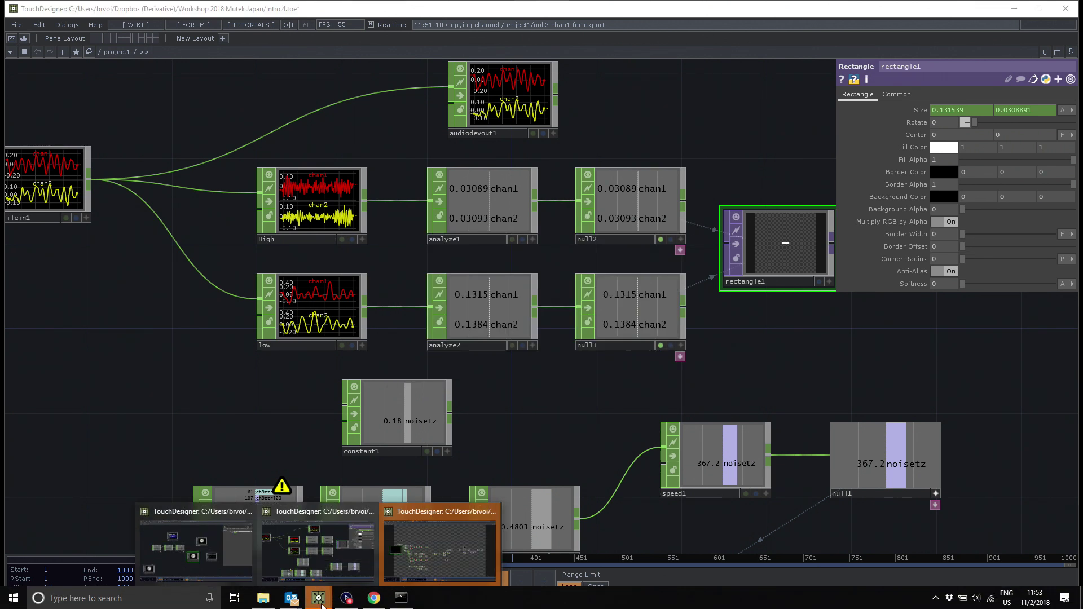
left_click(435, 561)
Step: Examine the AudioViz network from the panel and select operators through the oscillators, filters and triggers to the merge and geometry render chain
left_click_drag(554, 150, 691, 97)
middle_click_drag(231, 317, 339, 305)
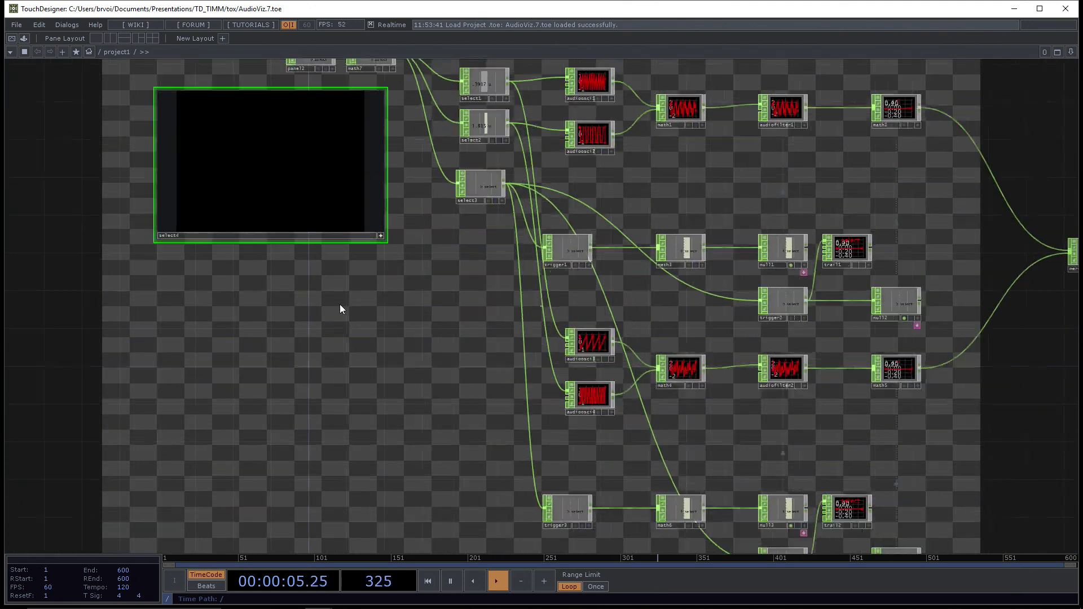
left_click_drag(339, 304, 309, 372)
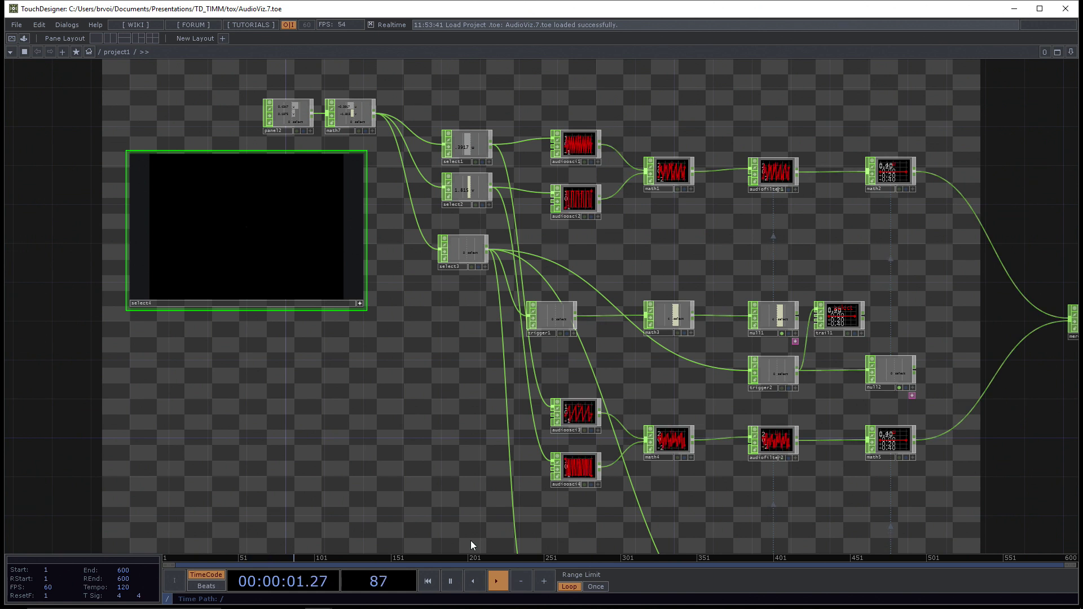
scroll(722, 491, "down", 2)
scroll(720, 492, "down", 1)
key("h")
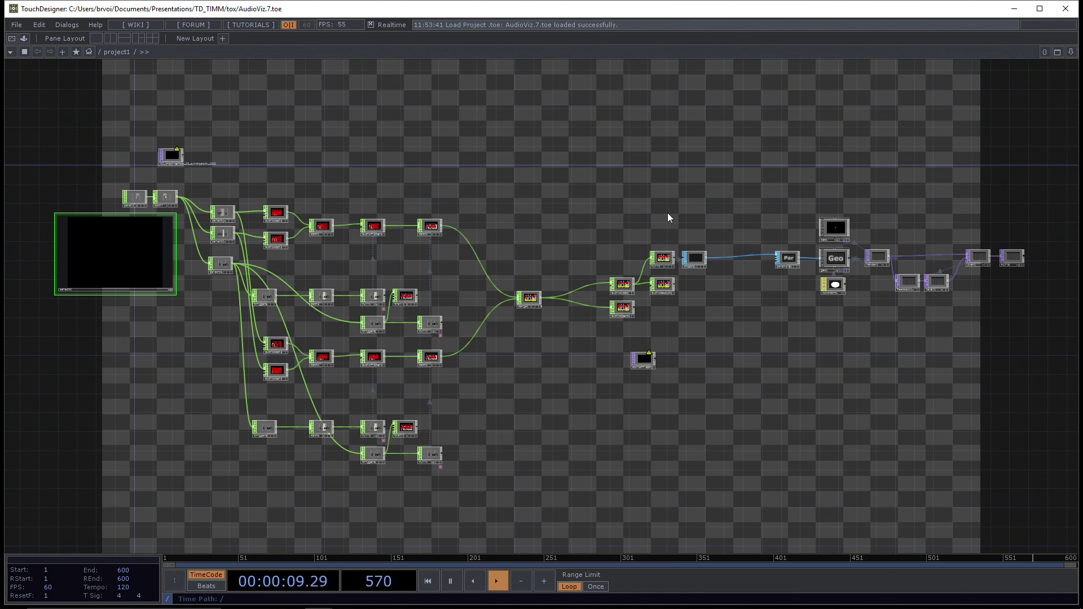
scroll(425, 271, "up", 4)
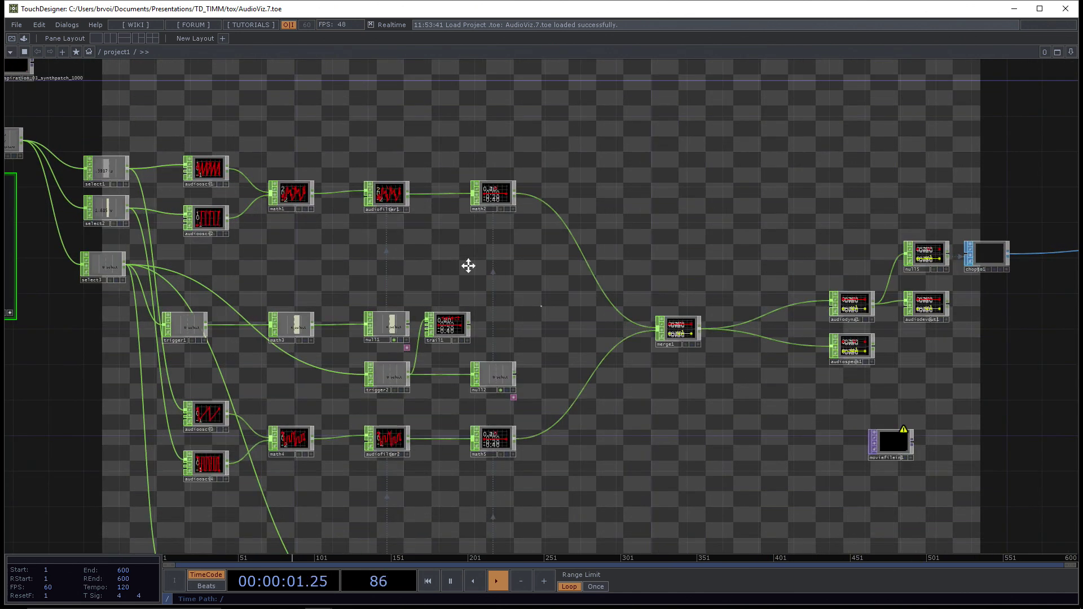
left_click_drag(469, 264, 671, 280)
scroll(533, 278, "up", 2)
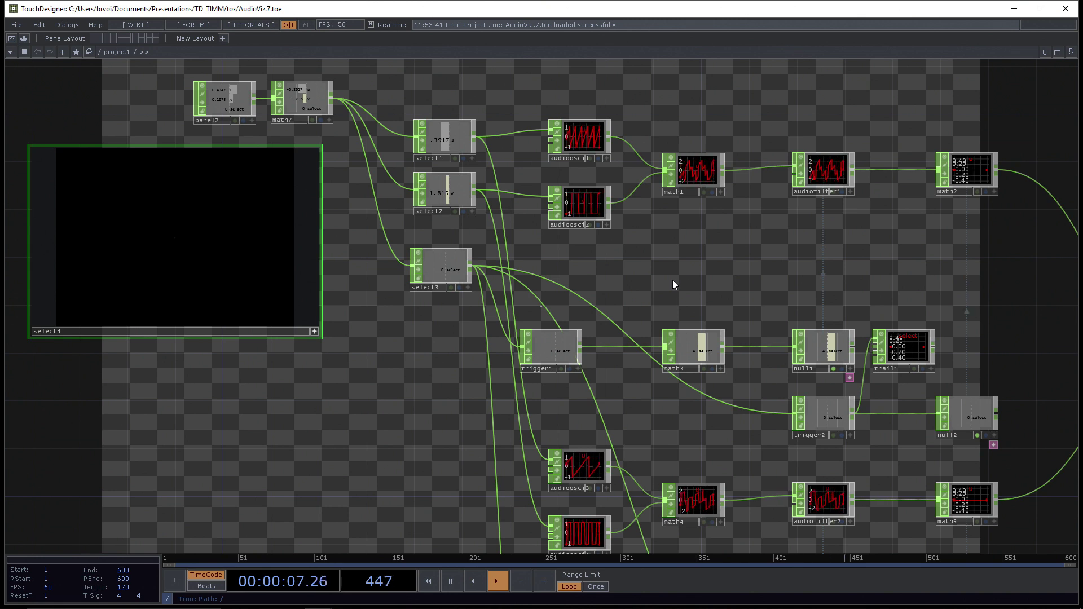
scroll(672, 280, "down", 3)
left_click_drag(728, 275, 633, 204)
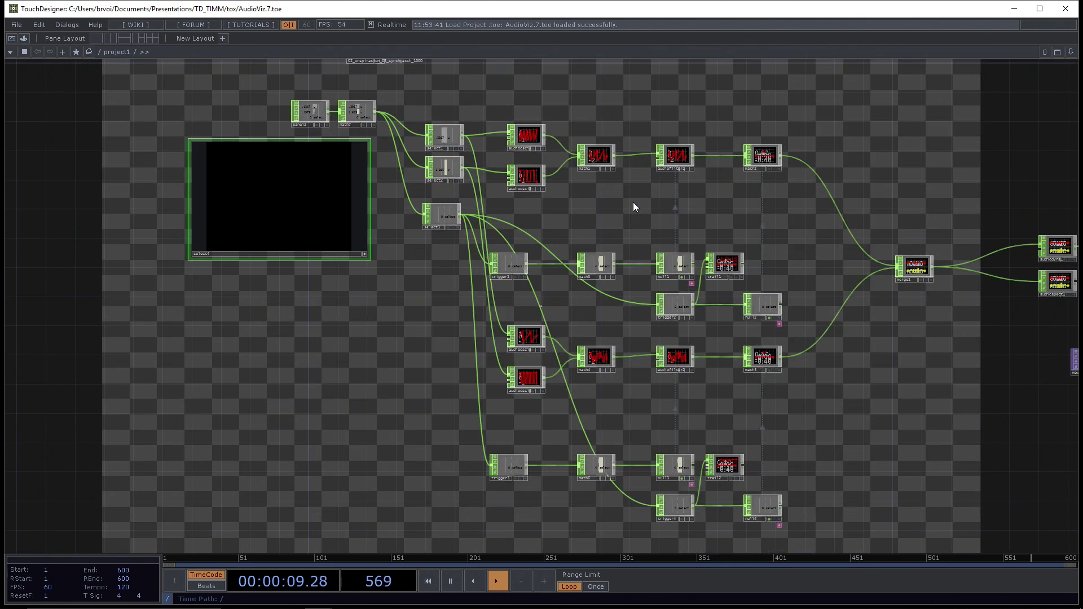
left_click_drag(458, 68, 464, 126)
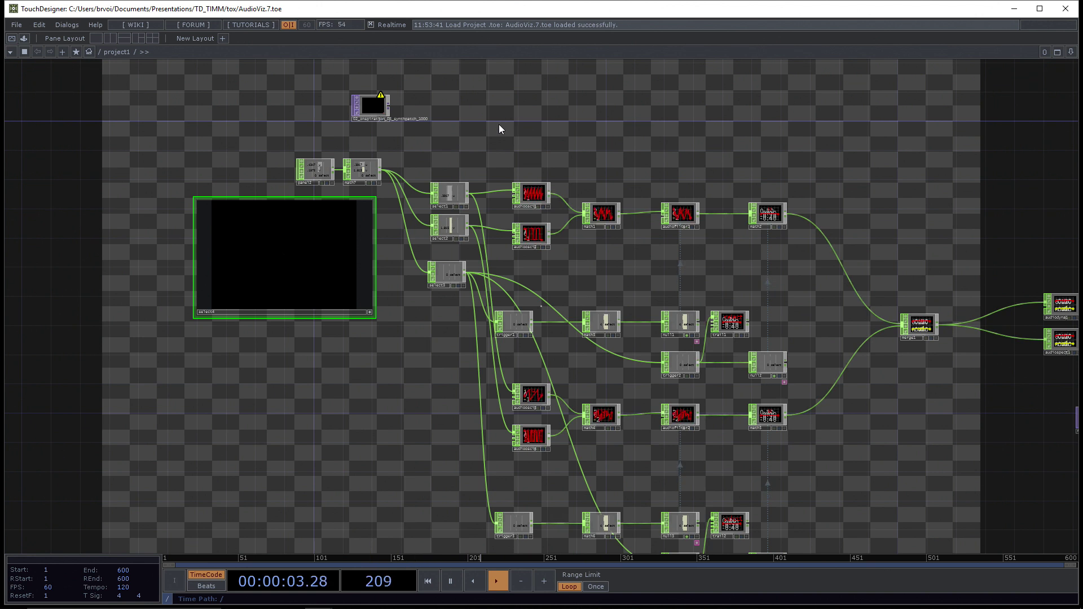
Step: Examine the audio oscillator, trigger and filter network and try out its interactive select4 panel
left_click_drag(650, 164, 633, 145)
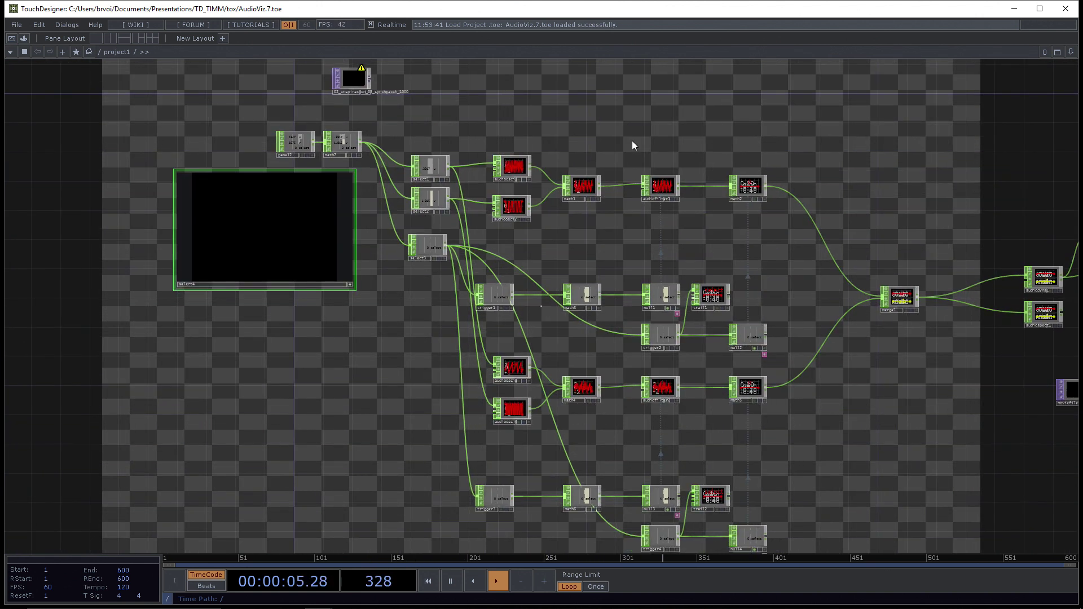
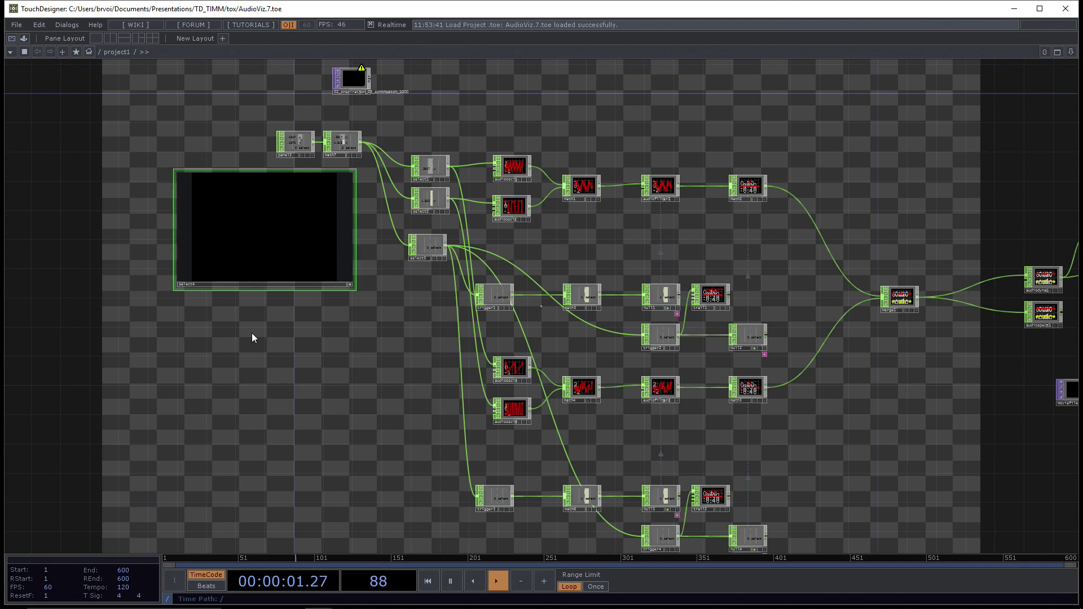
scroll(252, 338, "up", 3)
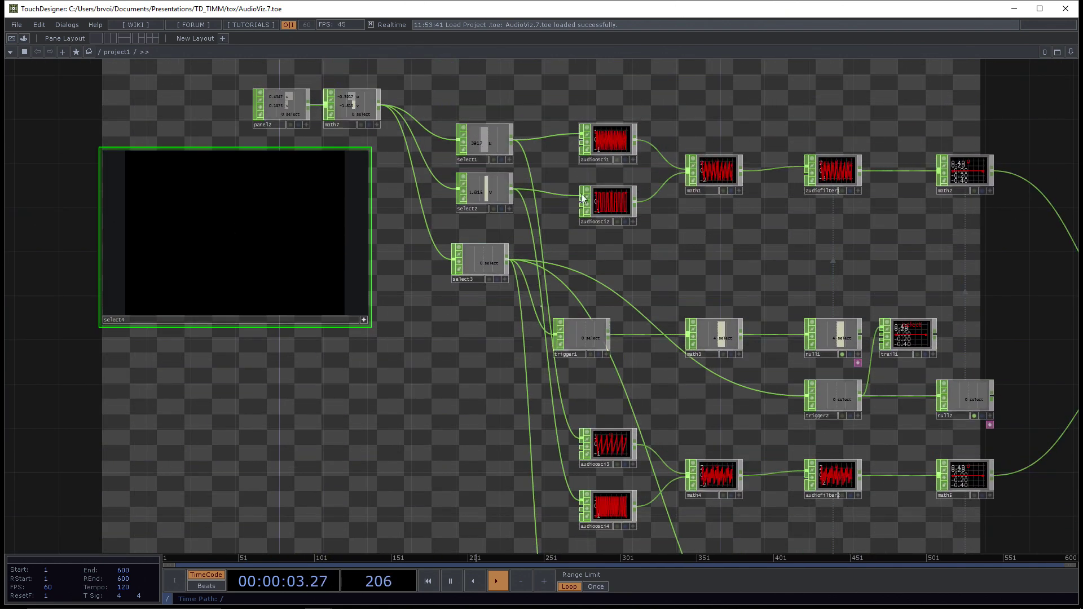
left_click_drag(255, 211, 288, 198)
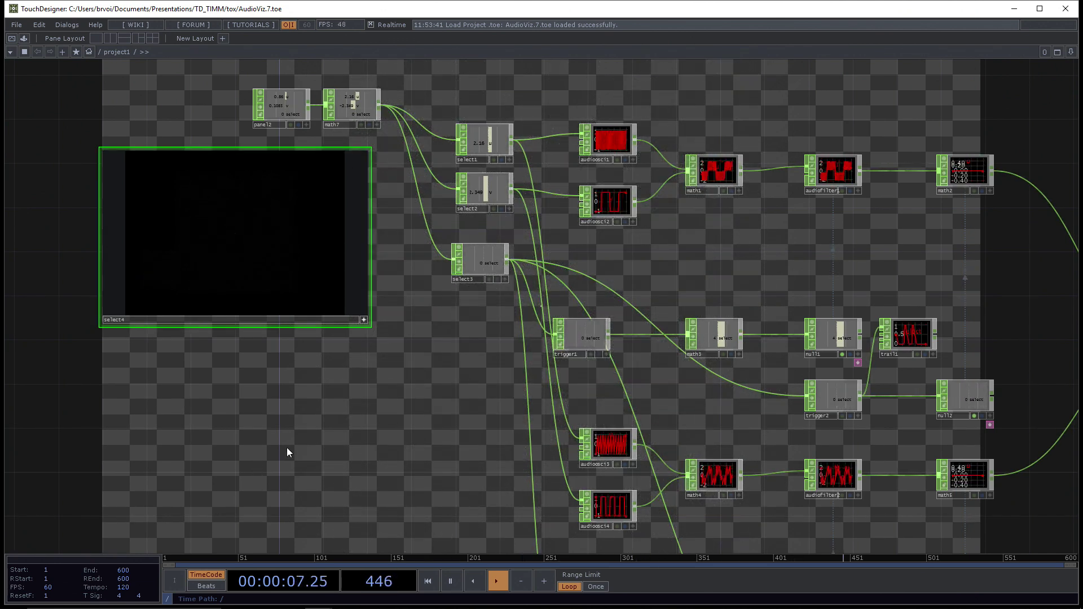
scroll(433, 406, "down", 2)
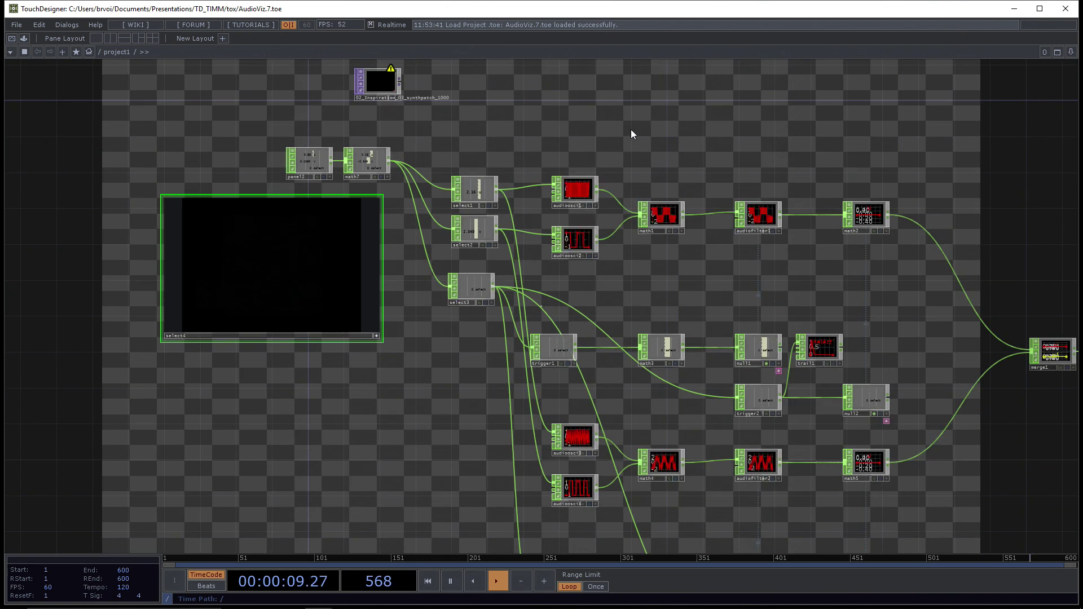
left_click_drag(631, 130, 616, 114)
left_click_drag(847, 264, 859, 251)
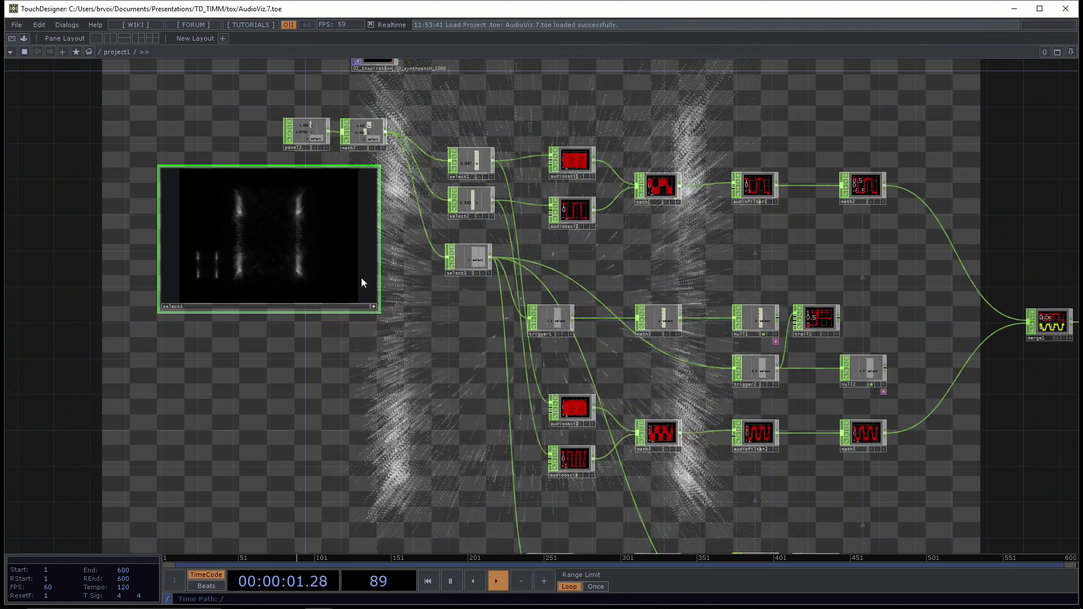
scroll(396, 409, "down", 2)
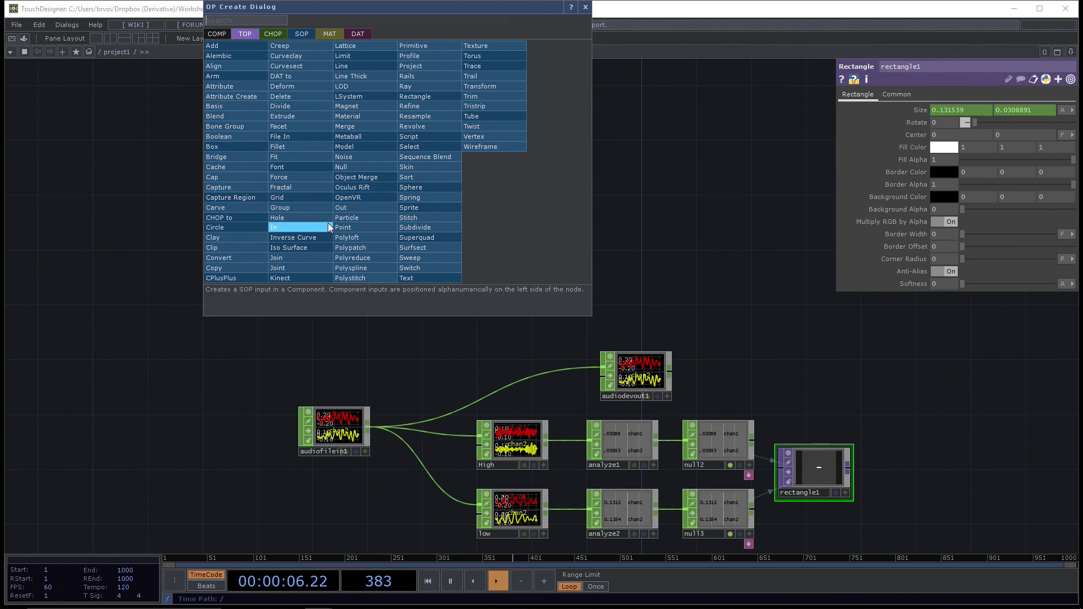
Step: Add a Sphere SOP to the empty area of the network above the audio chain
left_click(423, 187)
left_click(544, 210)
scroll(577, 264, "up", 1)
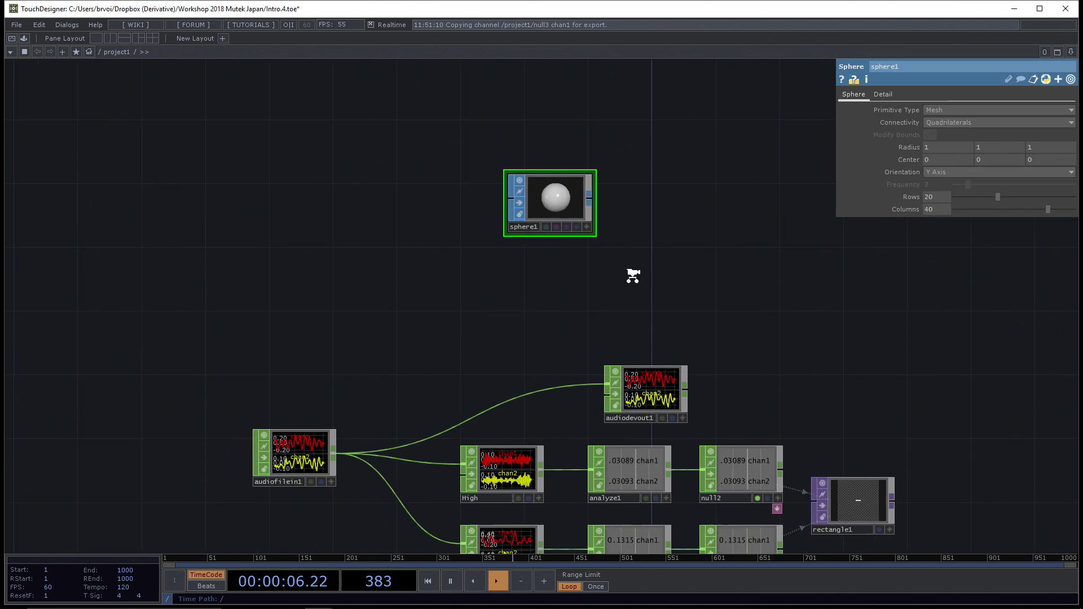
scroll(633, 275, "up", 2)
key("Tab")
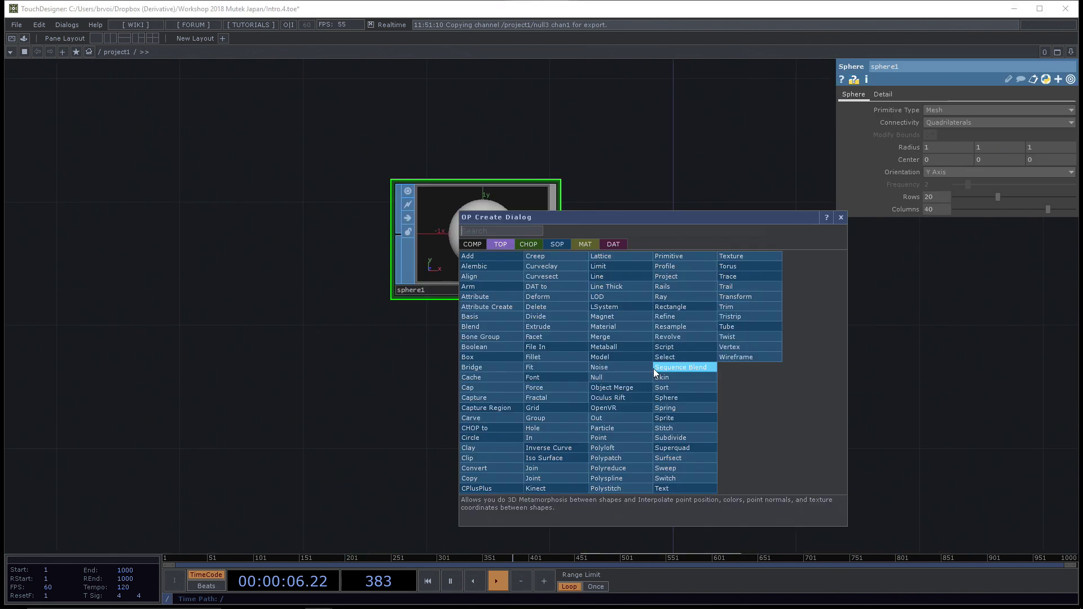
type("sphere")
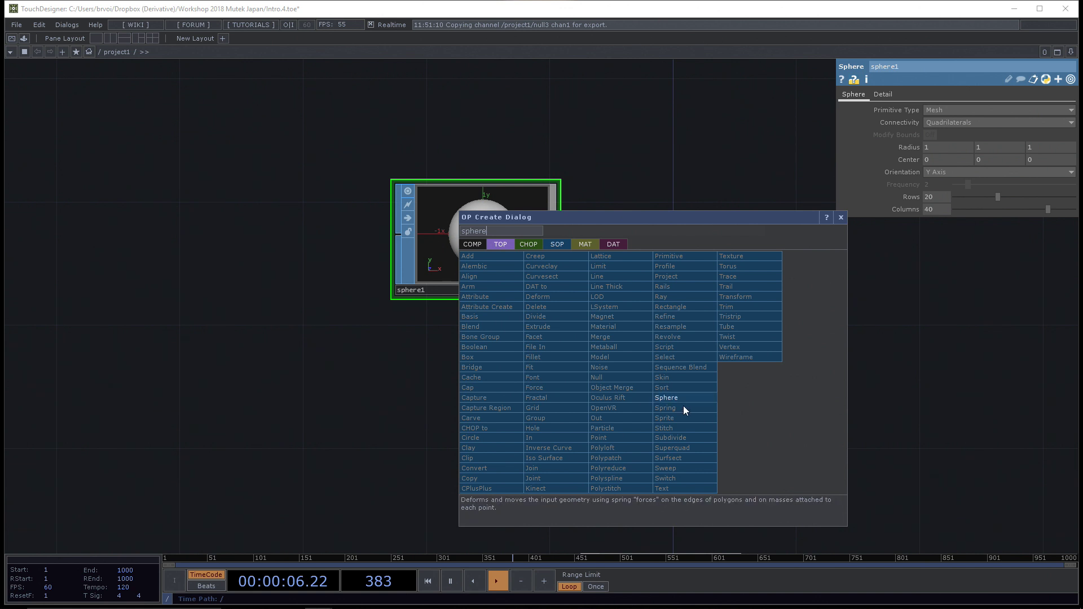
left_click(652, 171)
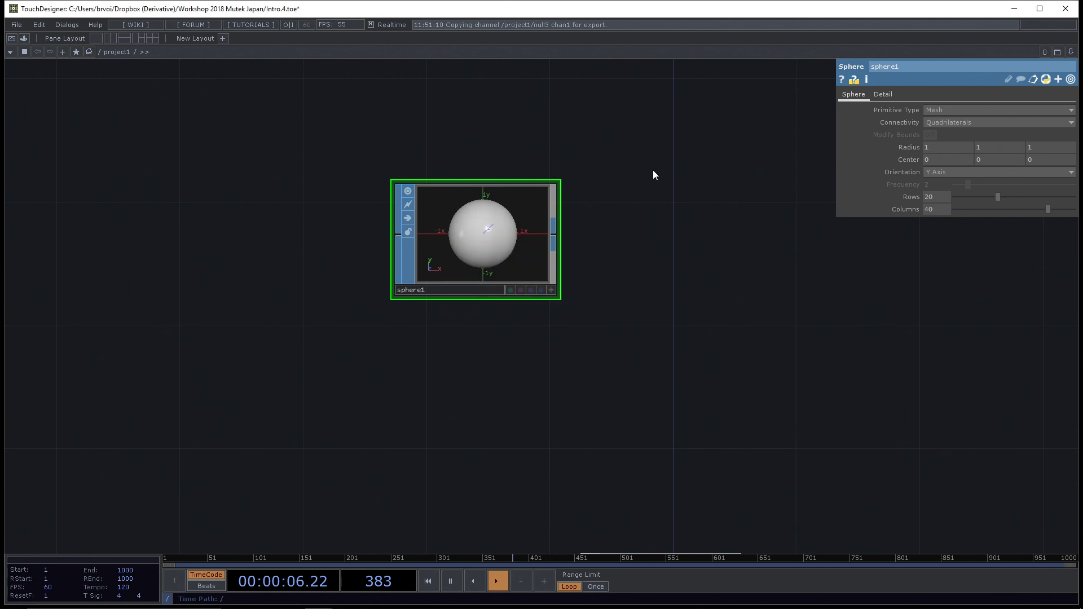
Step: Activate the sphere node's viewer, inspect the sphere by orbiting, zooming and panning, and home the view
left_click_drag(650, 217, 608, 255)
middle_click_drag(502, 374, 592, 368)
left_click_drag(586, 373, 600, 421)
middle_click_drag(569, 406, 579, 403)
left_click_drag(633, 334, 629, 354)
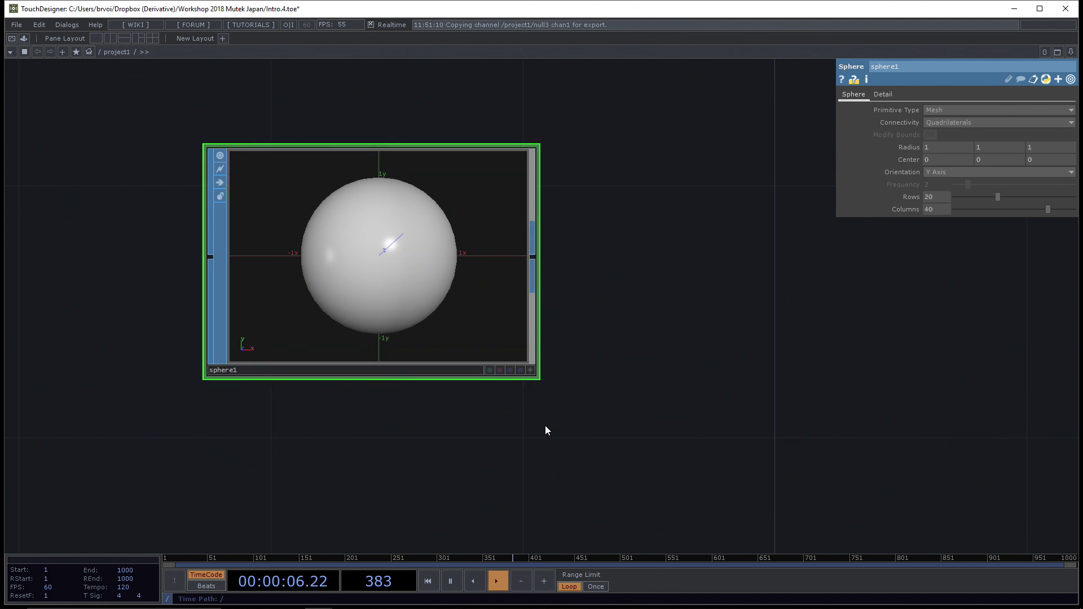
left_click(530, 370)
left_click_drag(468, 307, 373, 268)
scroll(361, 271, "down", 3)
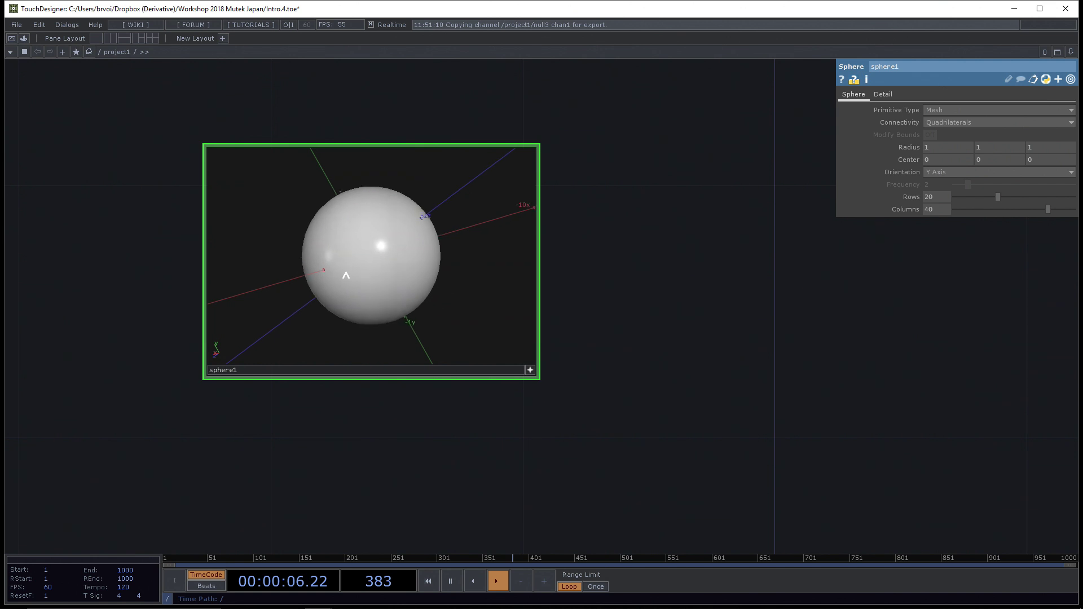
scroll(333, 279, "up", 3)
scroll(316, 283, "down", 4)
scroll(316, 285, "up", 6)
scroll(276, 286, "down", 5)
scroll(276, 287, "down", 1)
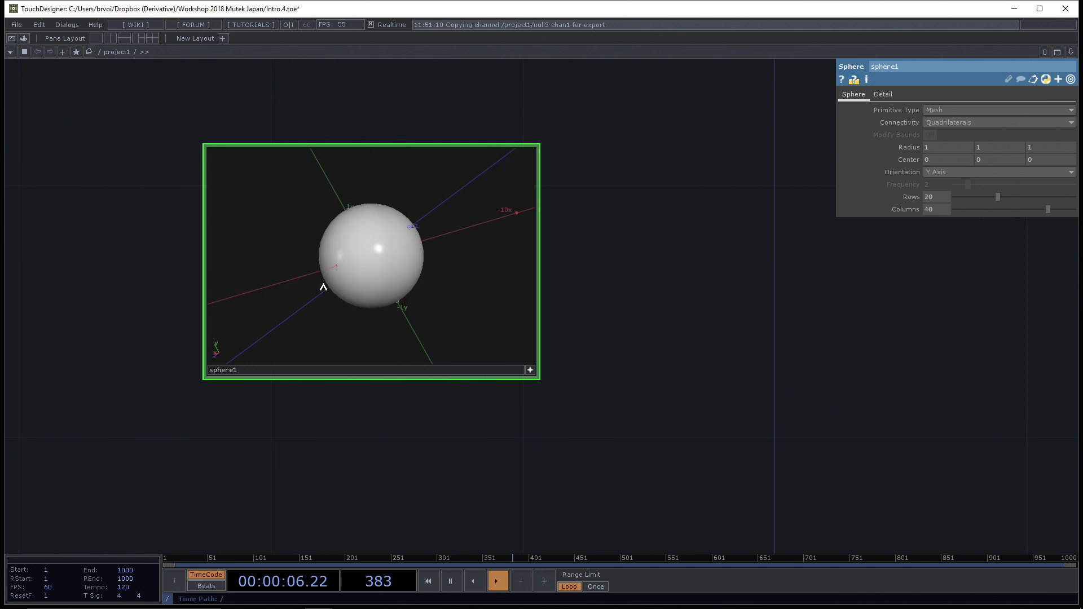
right_click_drag(323, 288, 415, 227)
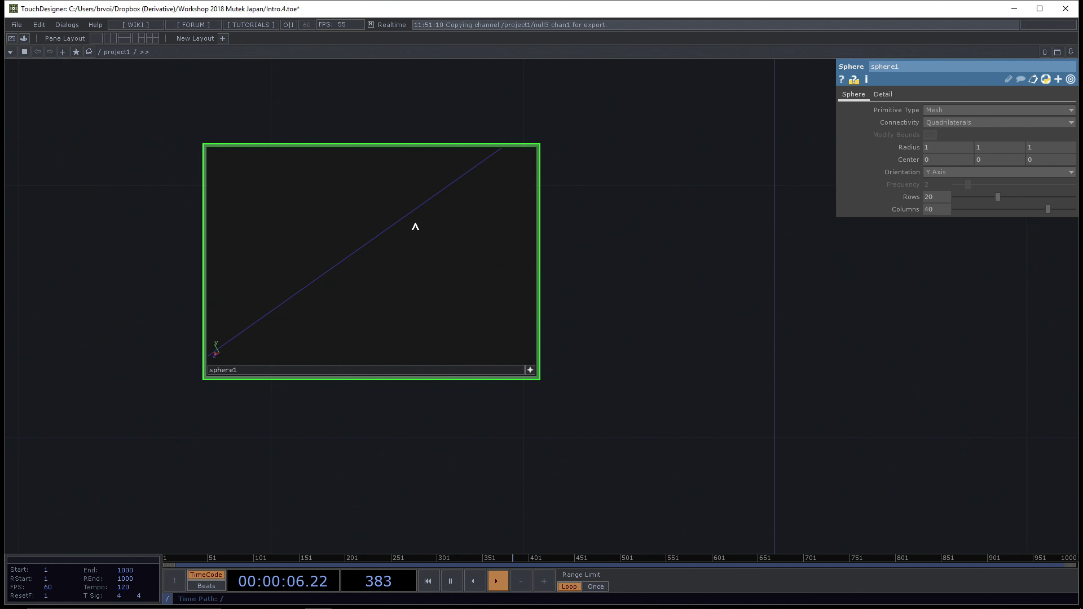
key("h")
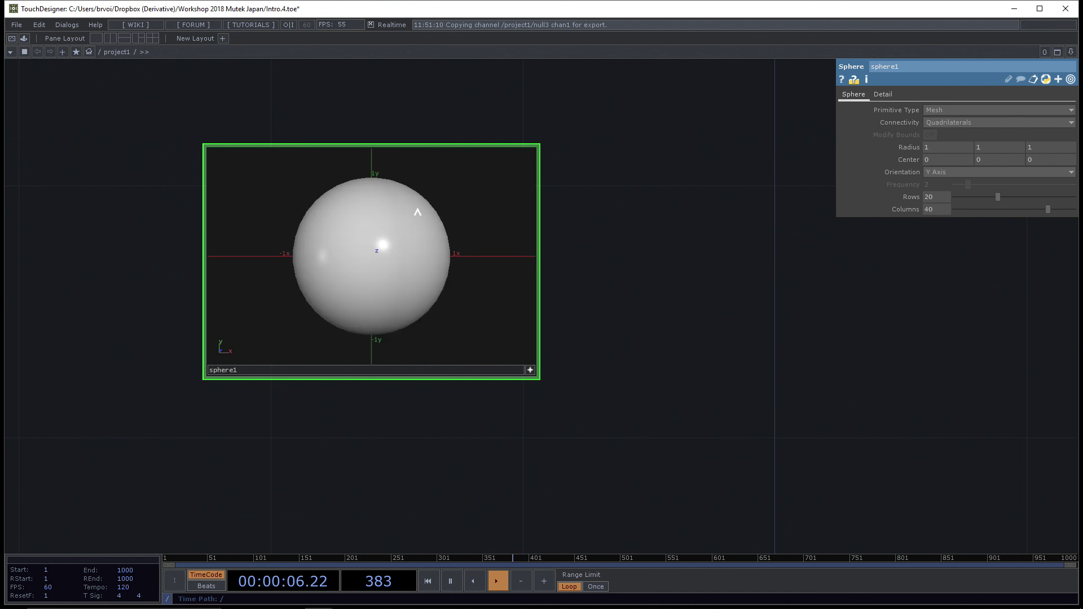
Step: Examine the sphere and its axes from a distance and from several angles, and reset the viewer to home
left_click_drag(418, 212, 396, 234)
scroll(420, 235, "down", 10)
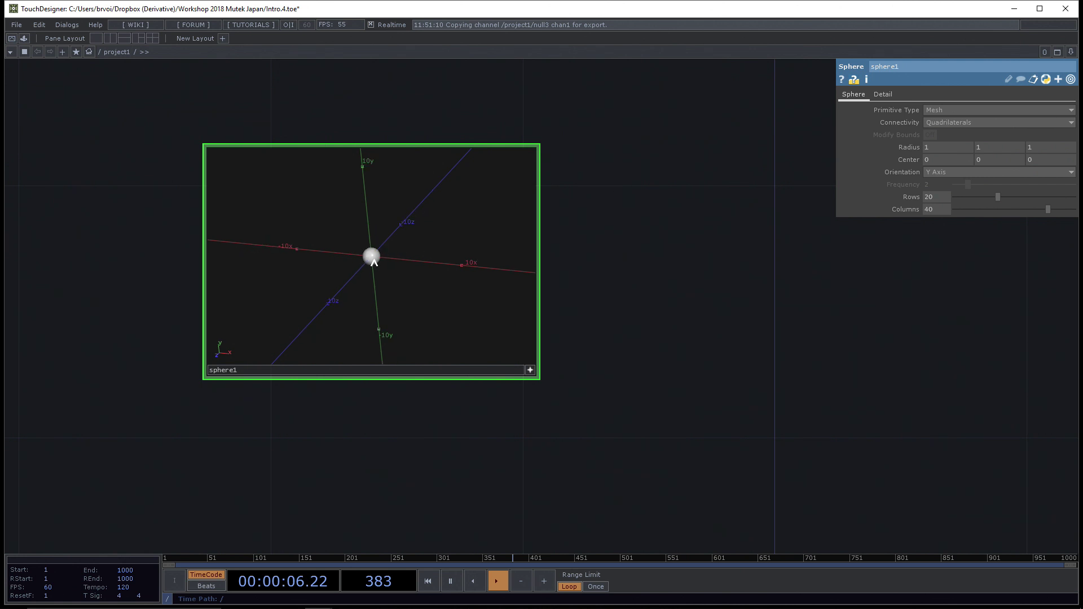
right_click_drag(328, 278, 486, 265)
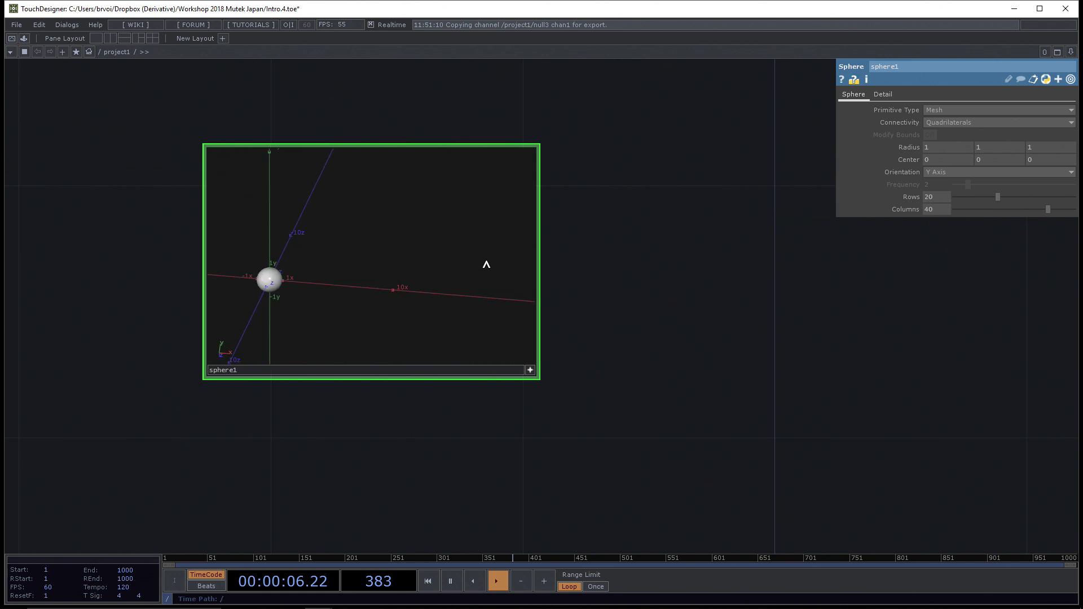
left_click_drag(351, 298, 436, 244)
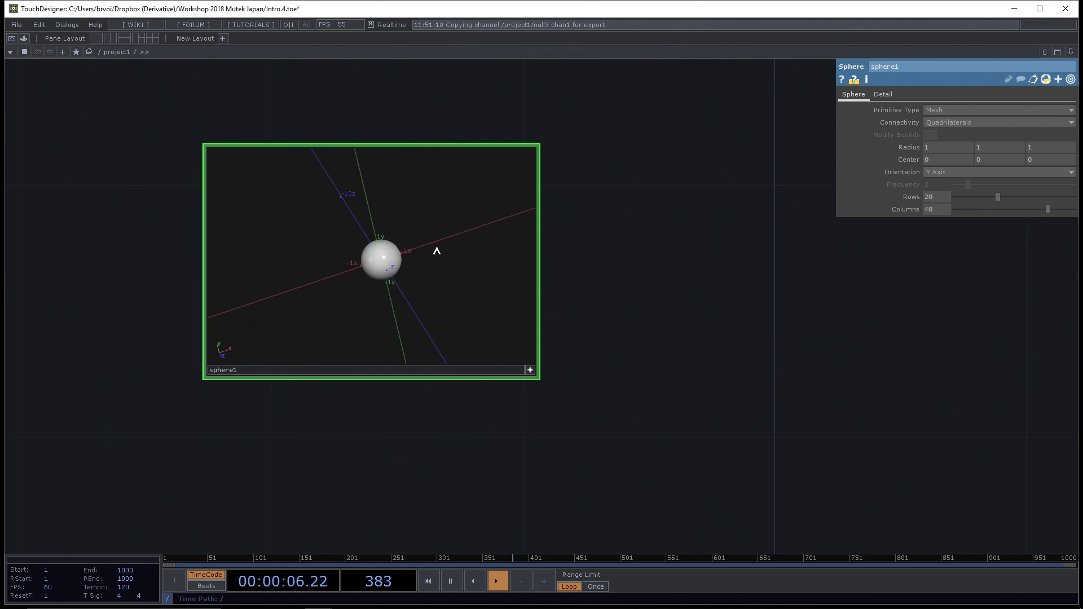
left_click_drag(374, 278, 332, 267)
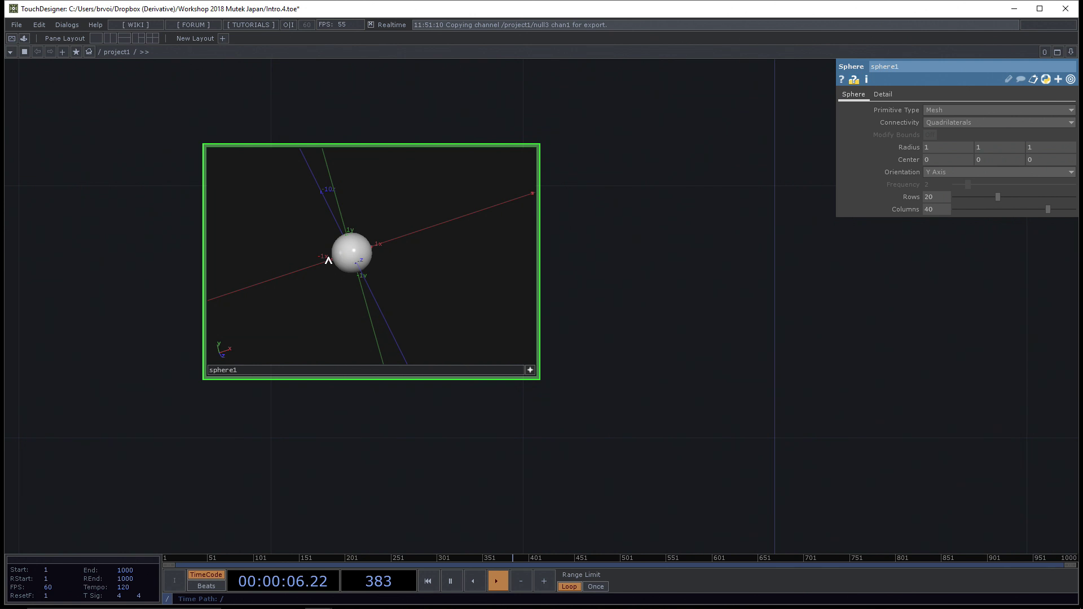
left_click_drag(329, 261, 364, 244)
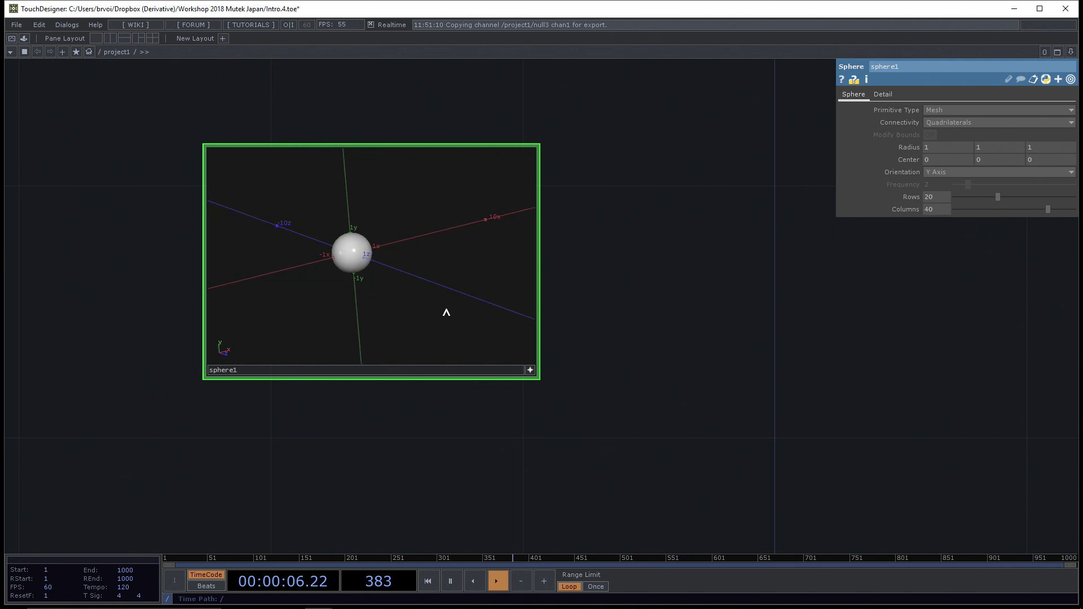
key("h")
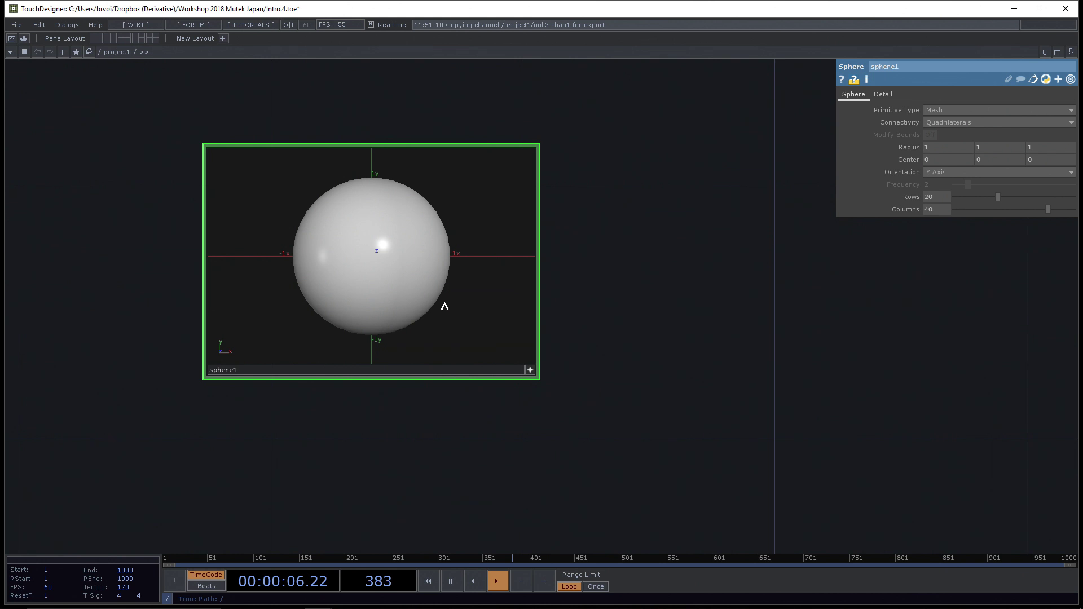
Step: Toggle the sphere's display between wireframe and shaded, inspect it, and home and deactivate the viewer
key("w")
key("w")
key("w")
key("w")
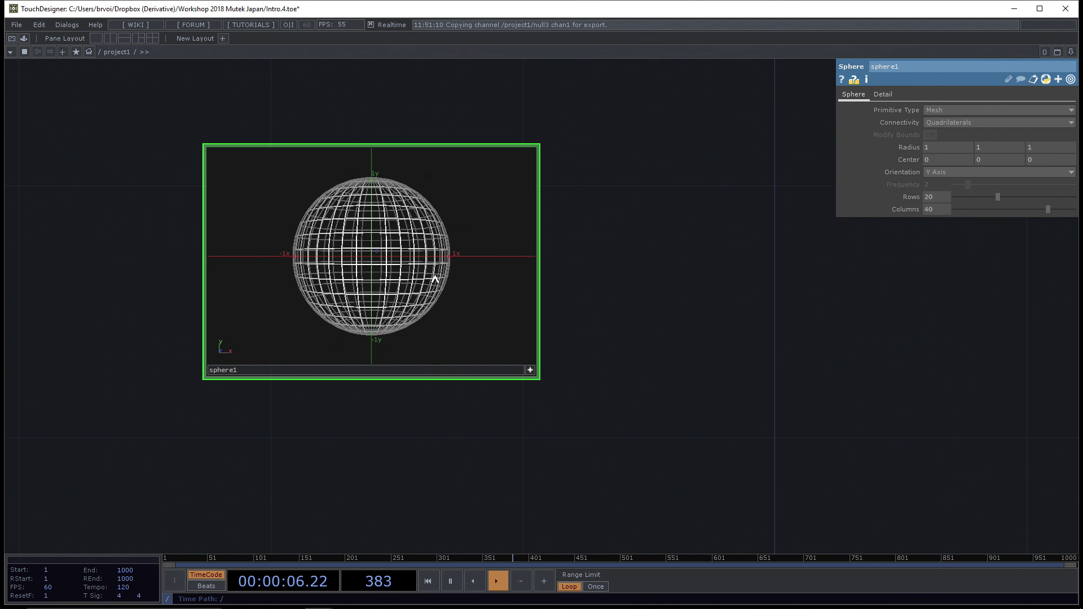
key("w")
key("w")
key("w")
mouse_move(435, 279)
left_mouse_down()
mouse_move(398, 300)
mouse_move(479, 246)
mouse_move(449, 242)
mouse_move(395, 271)
mouse_move(383, 296)
mouse_move(419, 279)
left_mouse_up()
key("w")
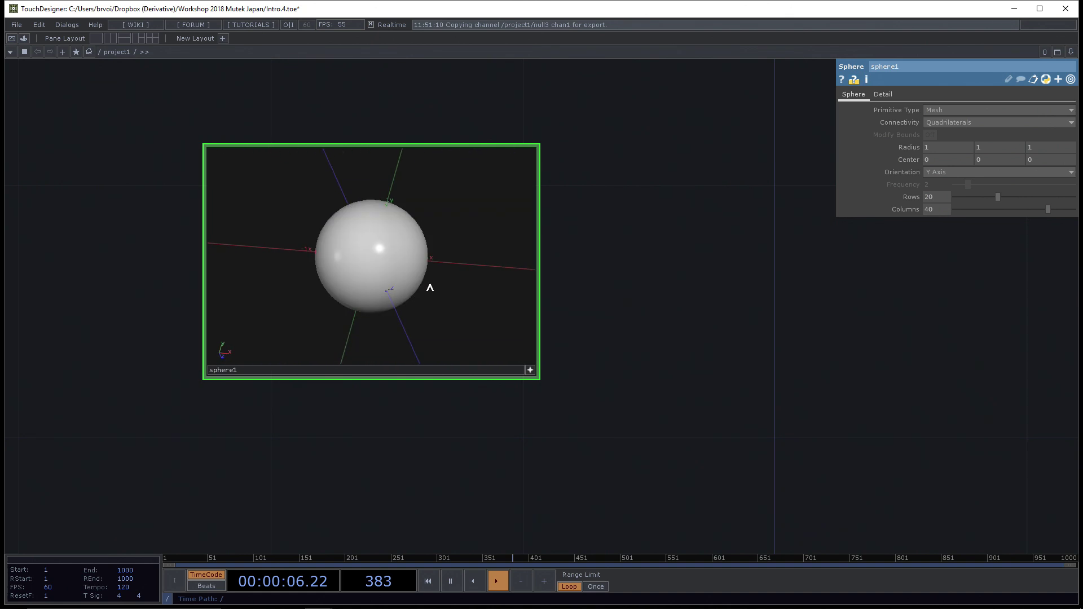
key("h")
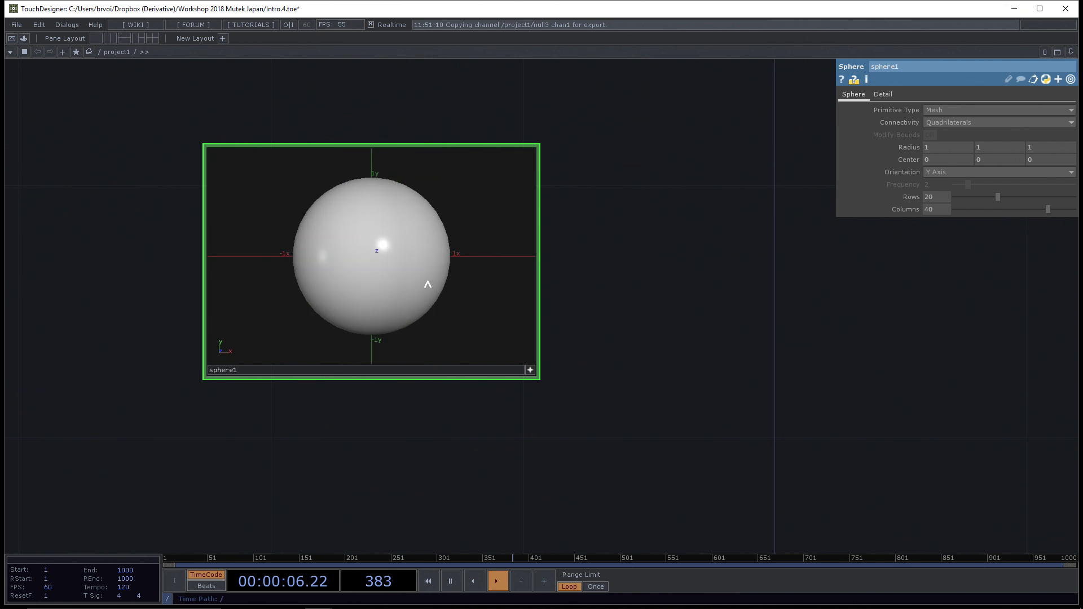
left_click(530, 371)
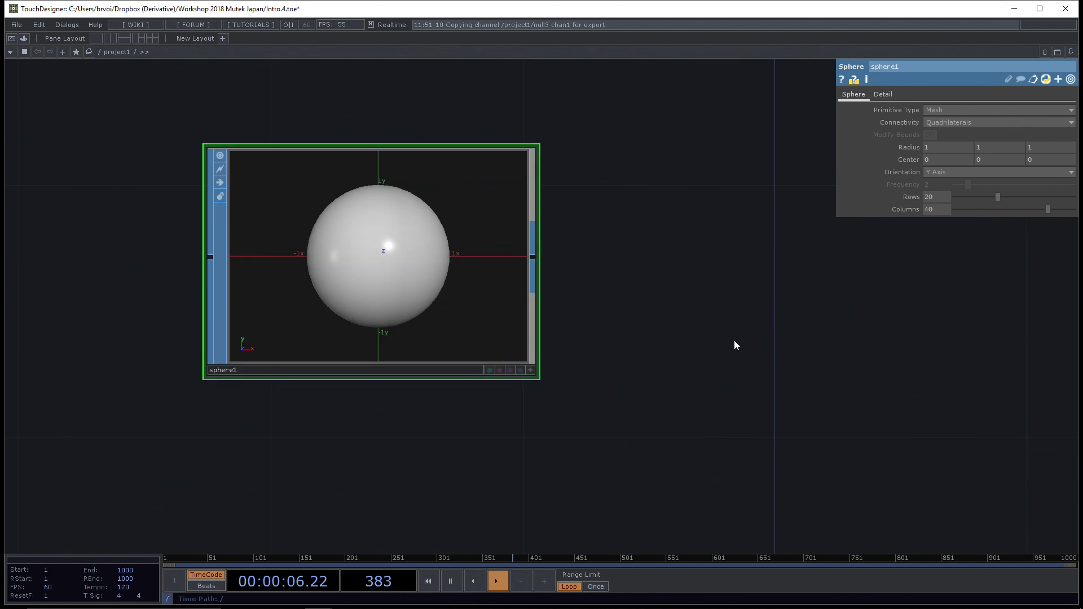
Step: Add a Carve SOP beside the sphere and connect the sphere's output to its input
left_click_drag(697, 355, 613, 360)
scroll(612, 361, "down", 1)
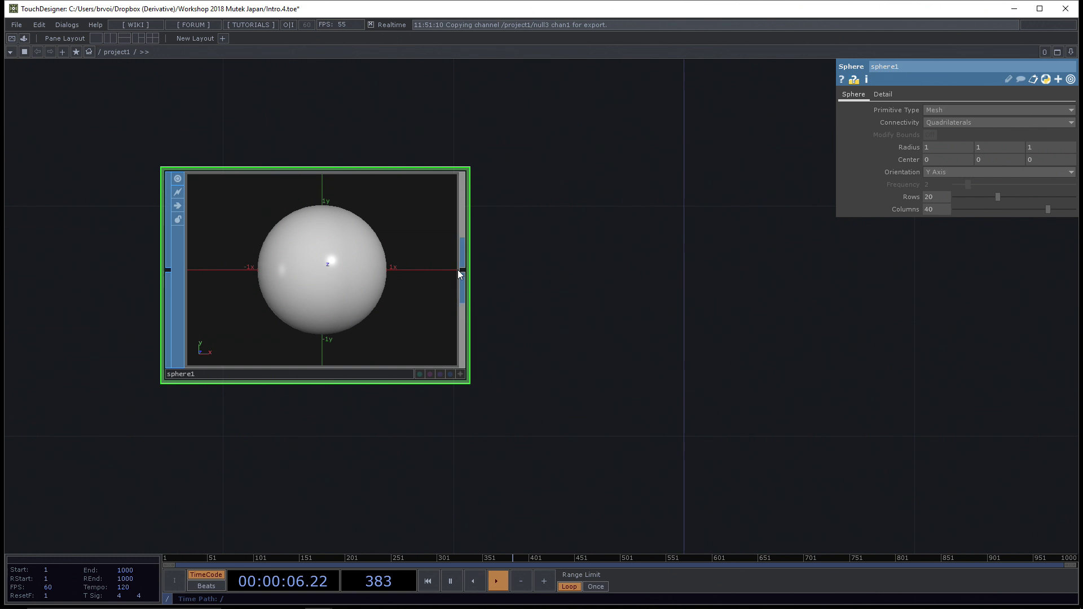
left_click_drag(561, 290, 506, 292)
key("Tab")
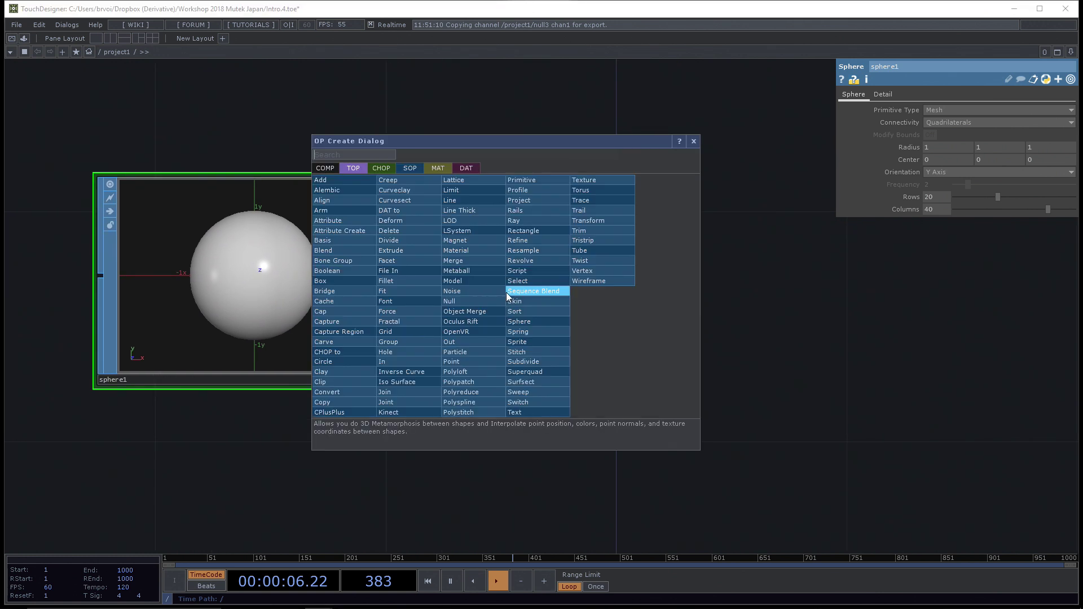
type("carve")
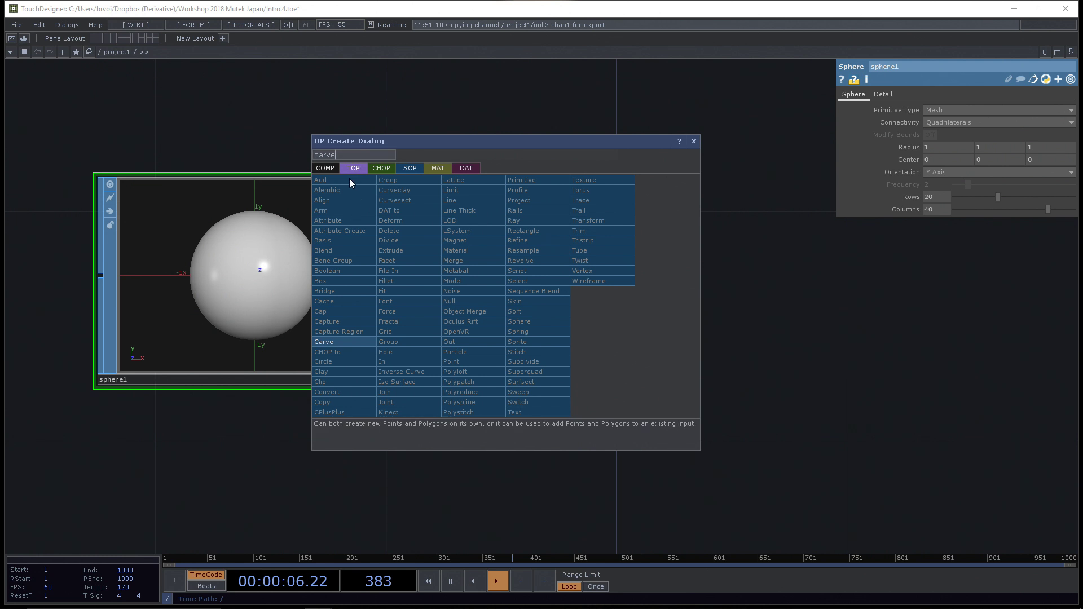
left_click(340, 341)
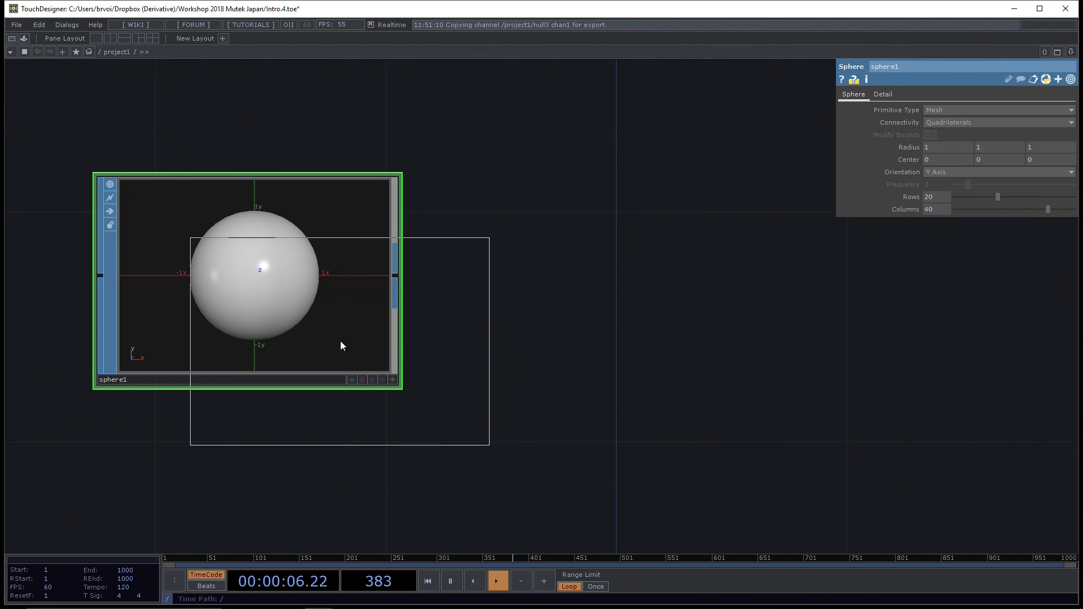
left_click(649, 276)
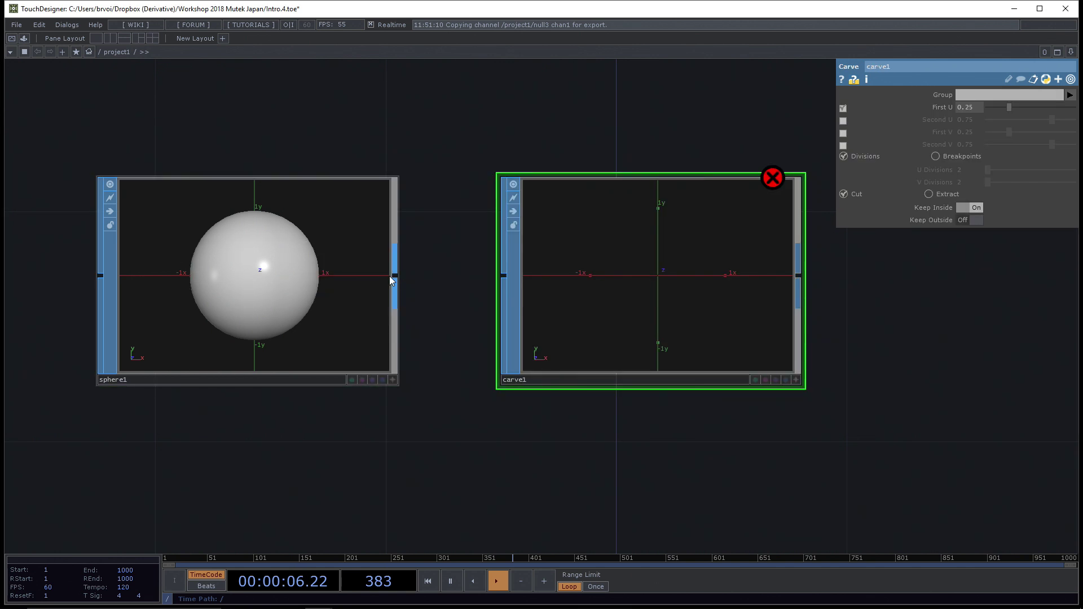
left_click_drag(393, 276, 502, 276)
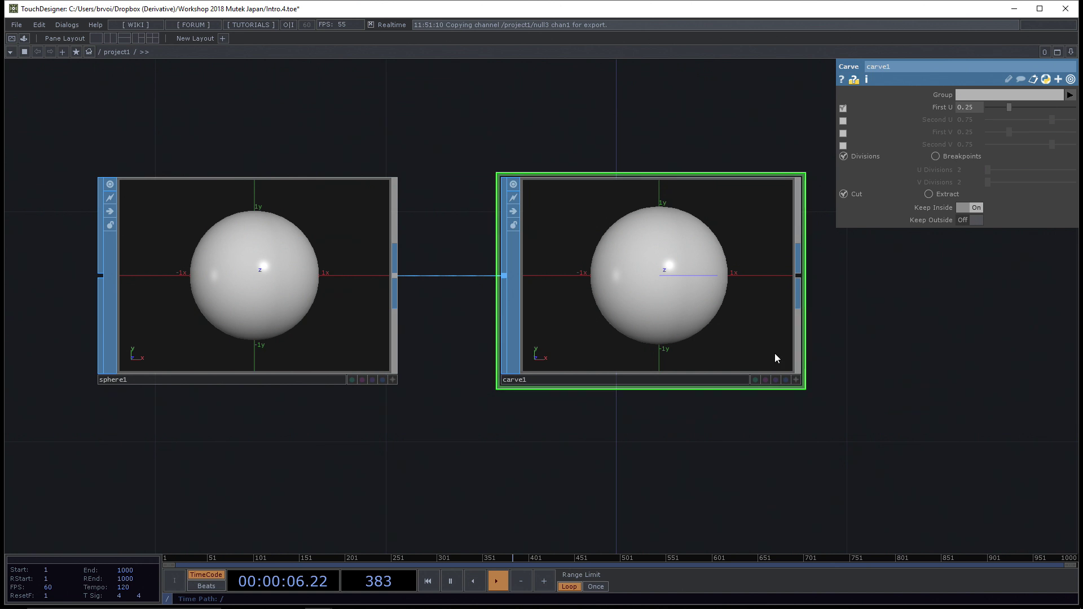
Step: Set the Carve SOP's First U to 0.743 to cut away part of the sphere
key("h")
left_click_drag(1009, 107, 1045, 117)
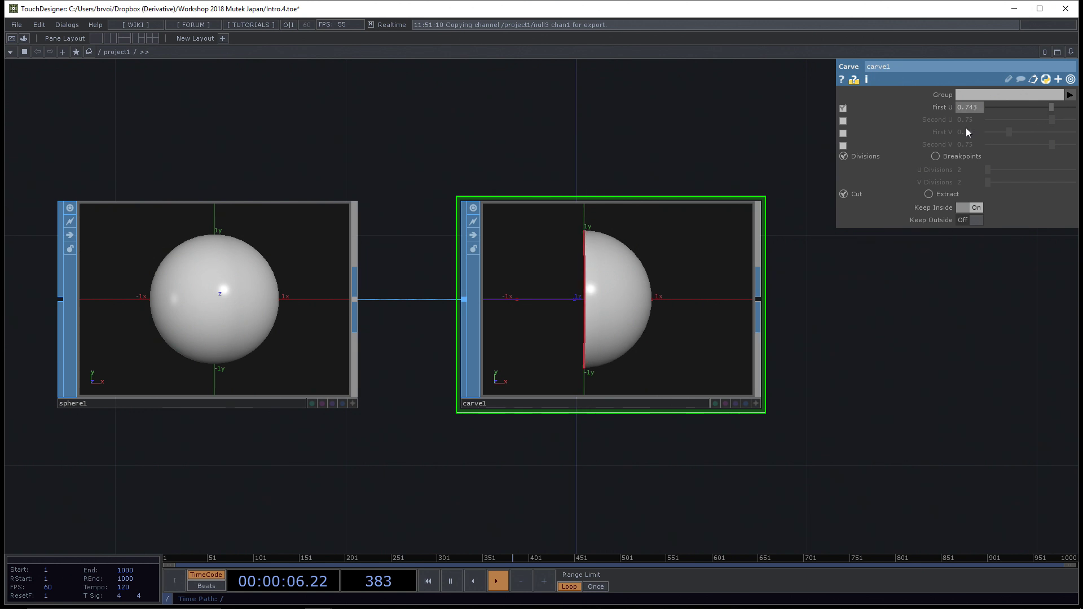
Step: Try the Carve SOP's Second U cut with a higher value, and switch it off again
left_click(843, 121)
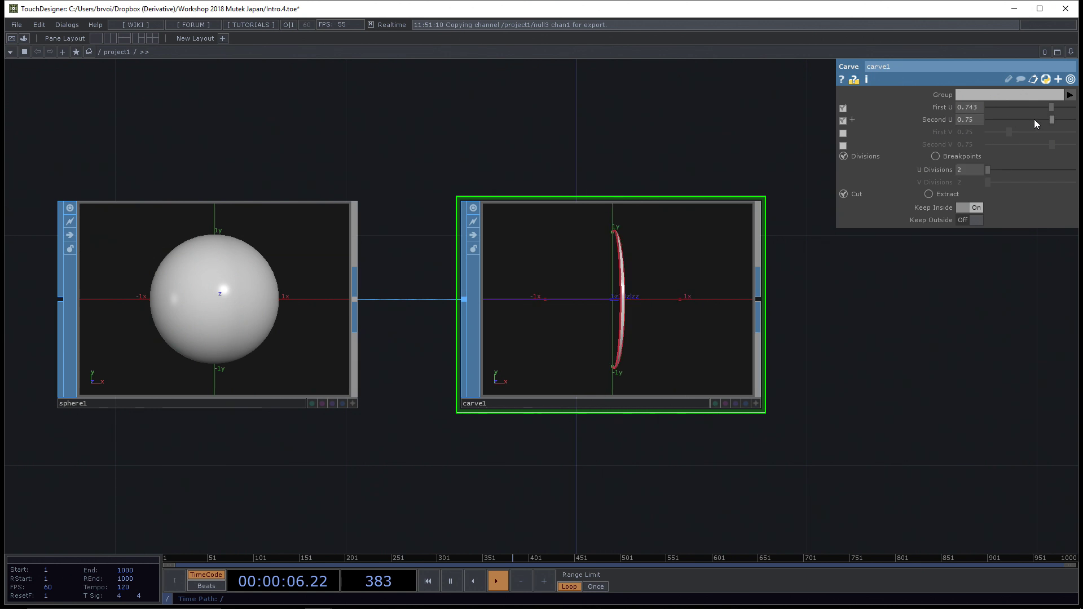
left_click_drag(1033, 119, 1064, 117)
left_click(843, 120)
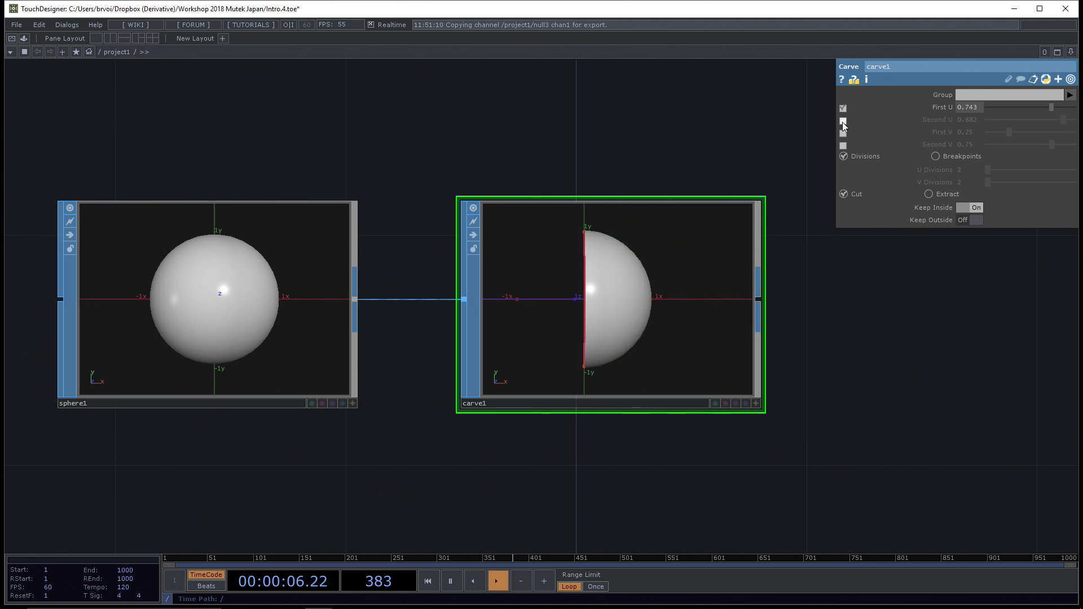
Step: Enable the Carve SOP's First V cut at 0 and set its First U to 0.671
left_click(842, 133)
left_click_drag(1016, 128, 970, 145)
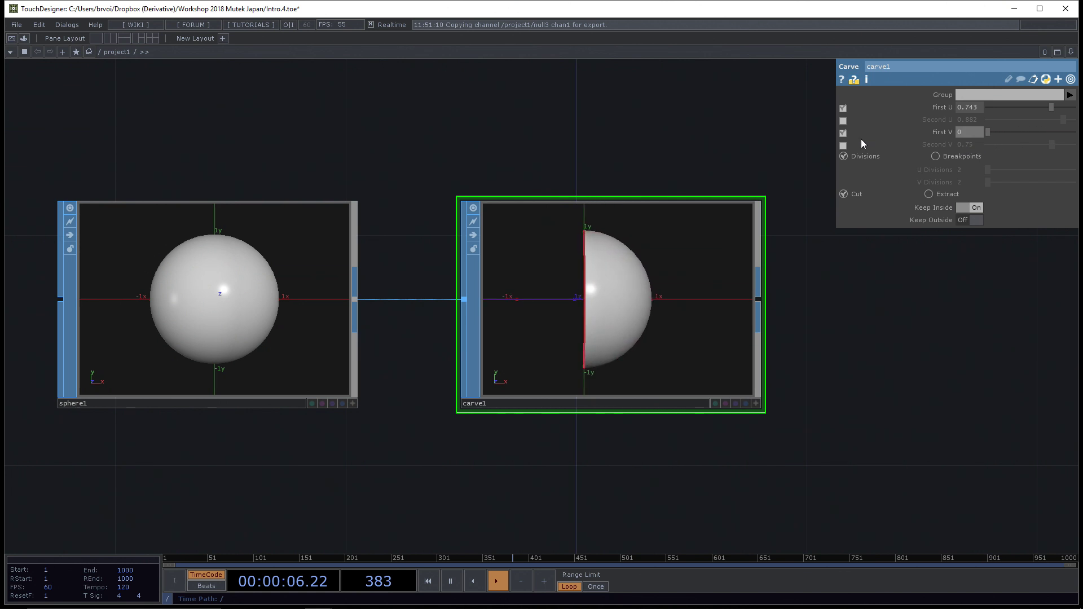
left_click_drag(827, 316, 799, 317)
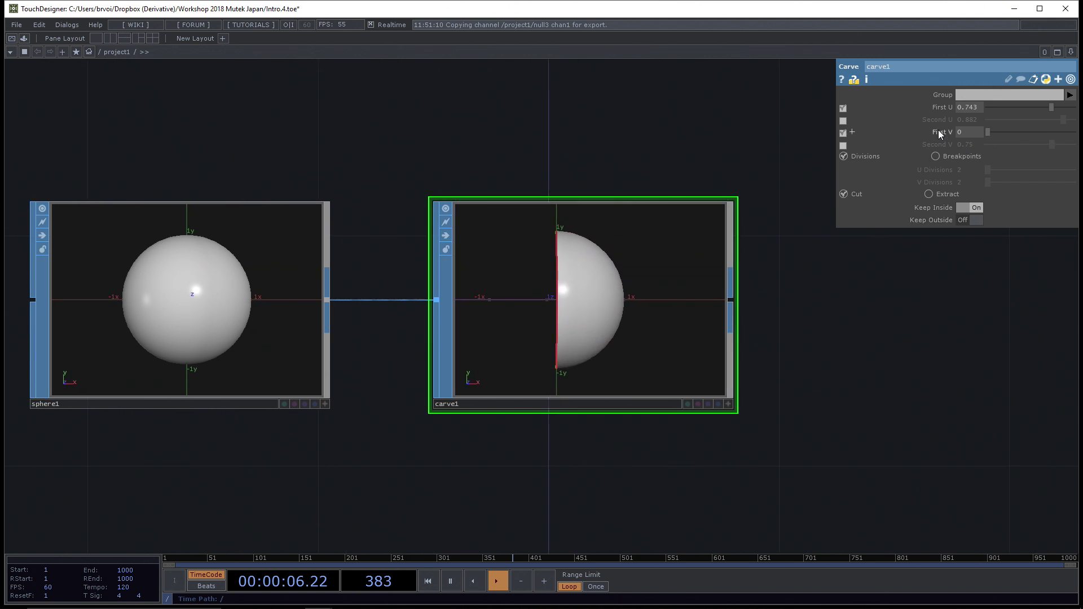
left_click_drag(1040, 109, 1047, 112)
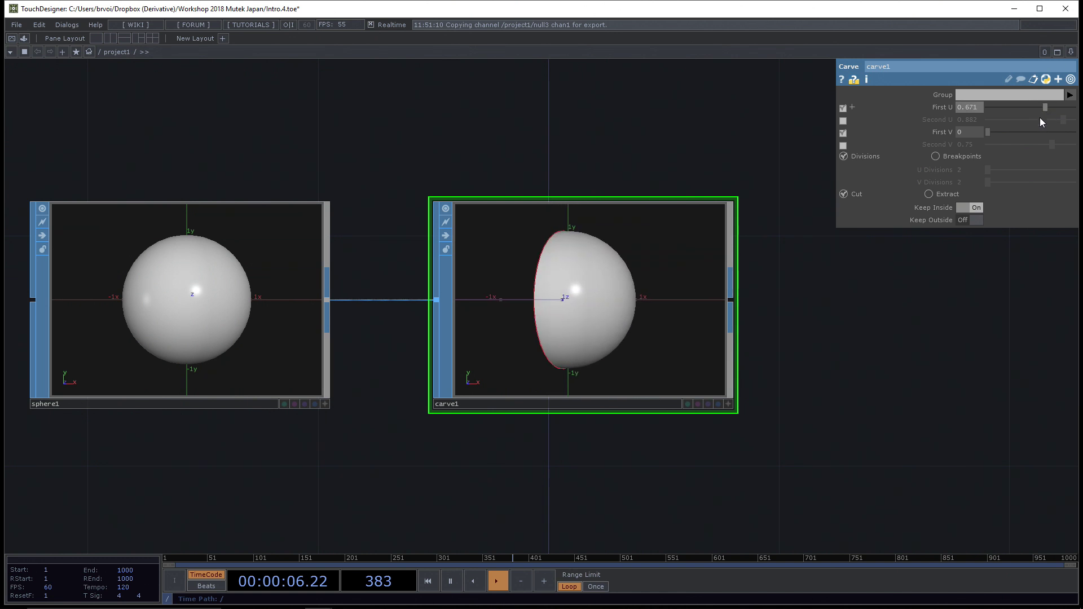
Step: Add a Copy SOP fed by the Carve SOP's output and place it beside the Carve SOP
left_click_drag(922, 310, 846, 282)
scroll(824, 322, "down", 3)
left_click_drag(832, 328, 672, 326)
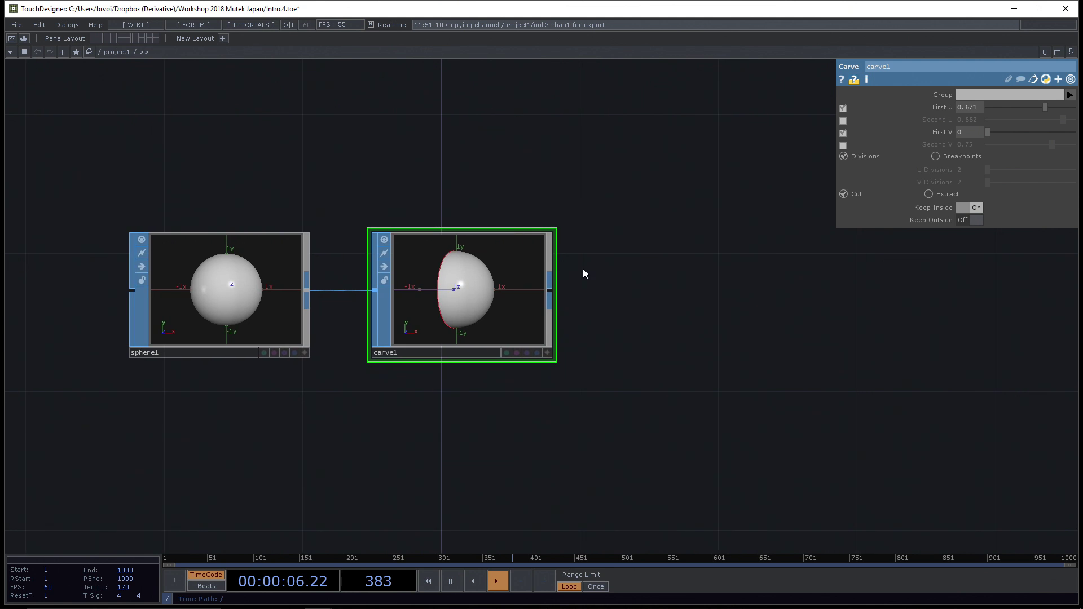
right_click(550, 292)
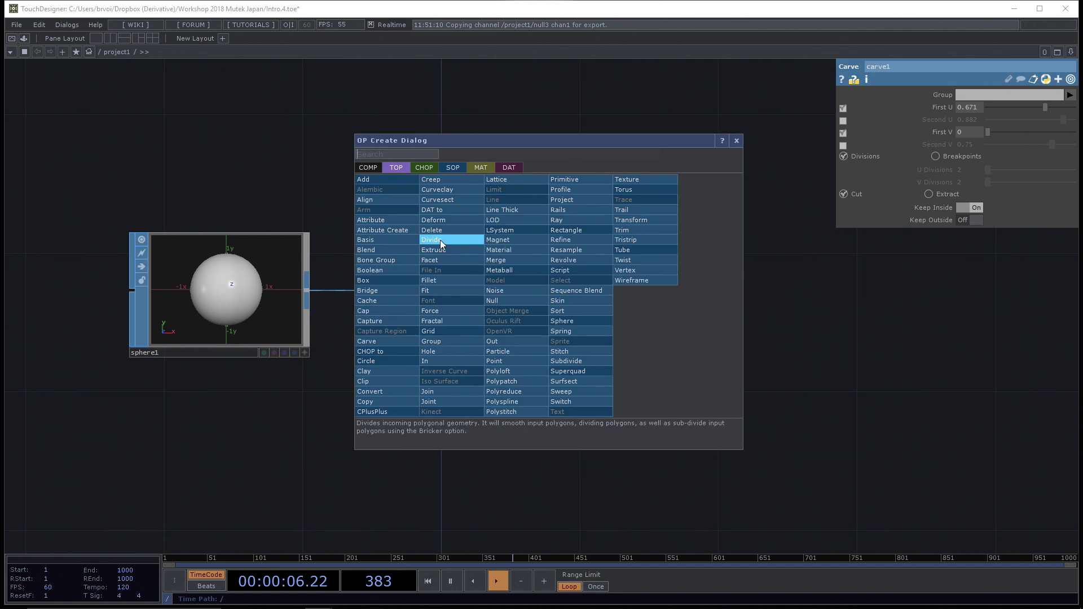
type("copy")
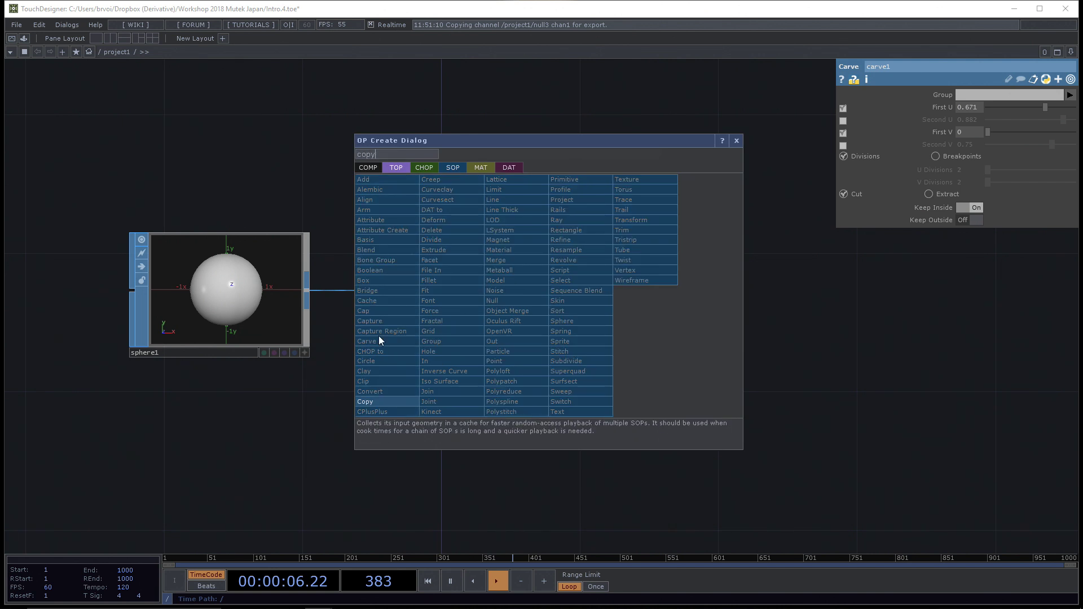
left_click(397, 401)
left_click(724, 301)
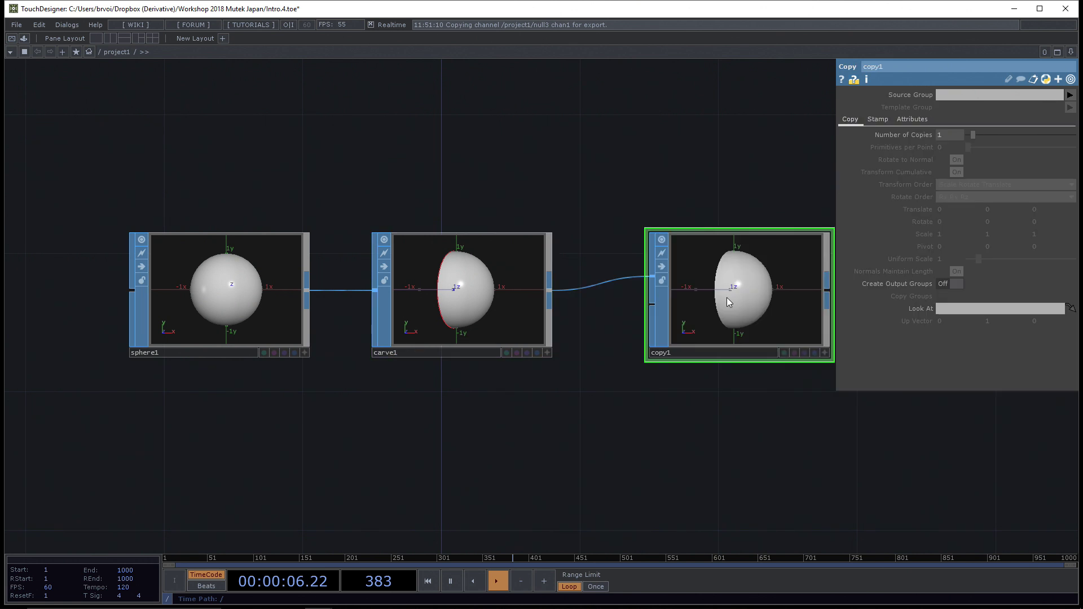
Step: Set the Copy SOP's Number of Copies to 5 and its X Translate to 1.4
left_click_drag(746, 365, 616, 370)
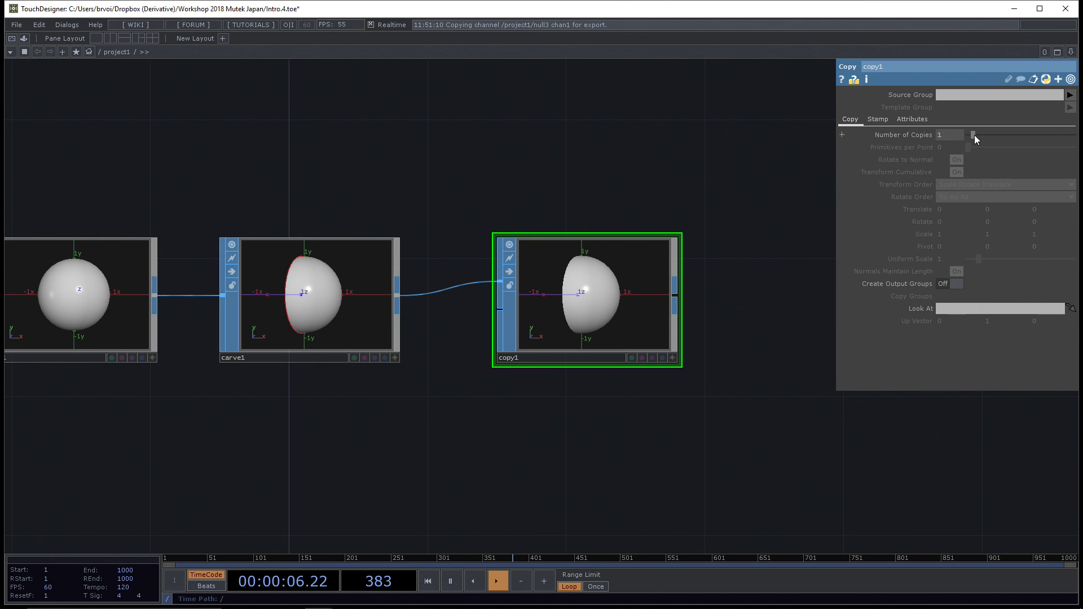
left_click_drag(974, 135, 994, 134)
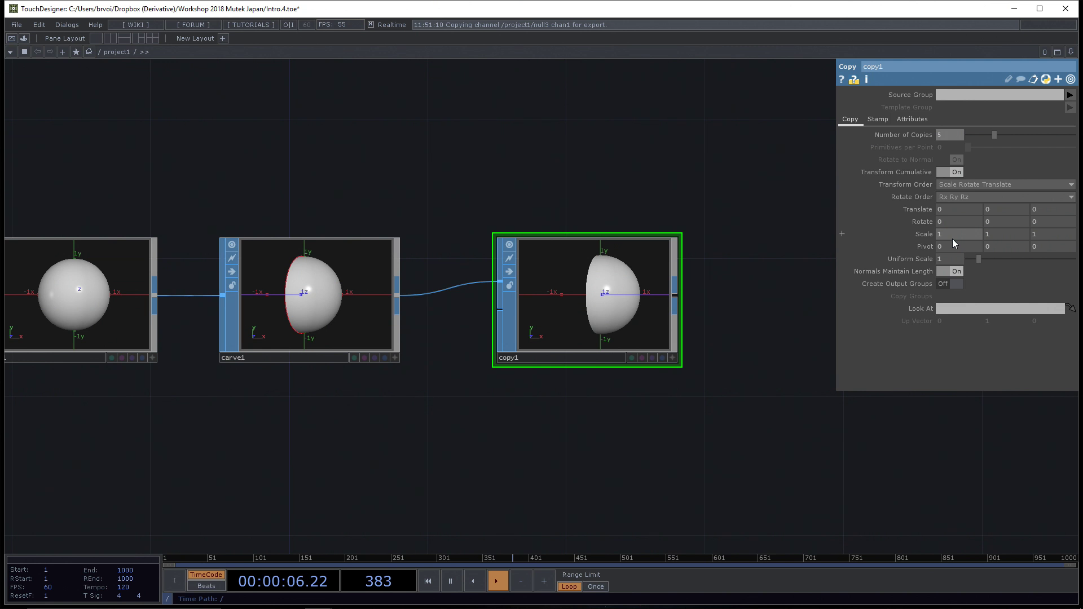
mouse_move(952, 210)
middle_mouse_down()
mouse_move(1040, 213)
mouse_move(999, 213)
mouse_move(952, 193)
middle_mouse_up()
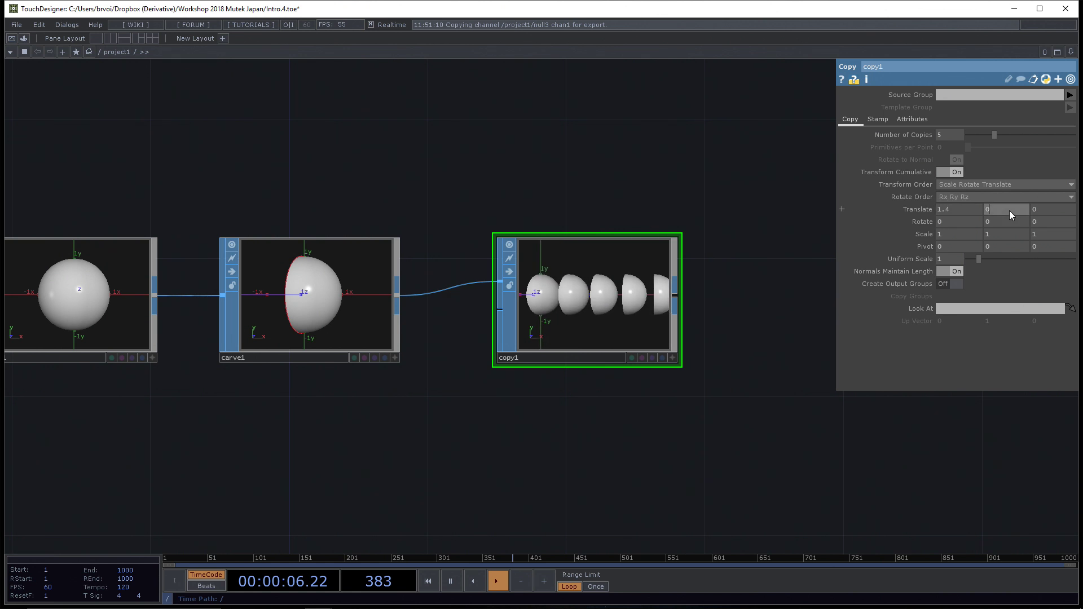
middle_click_drag(1009, 211, 1010, 188)
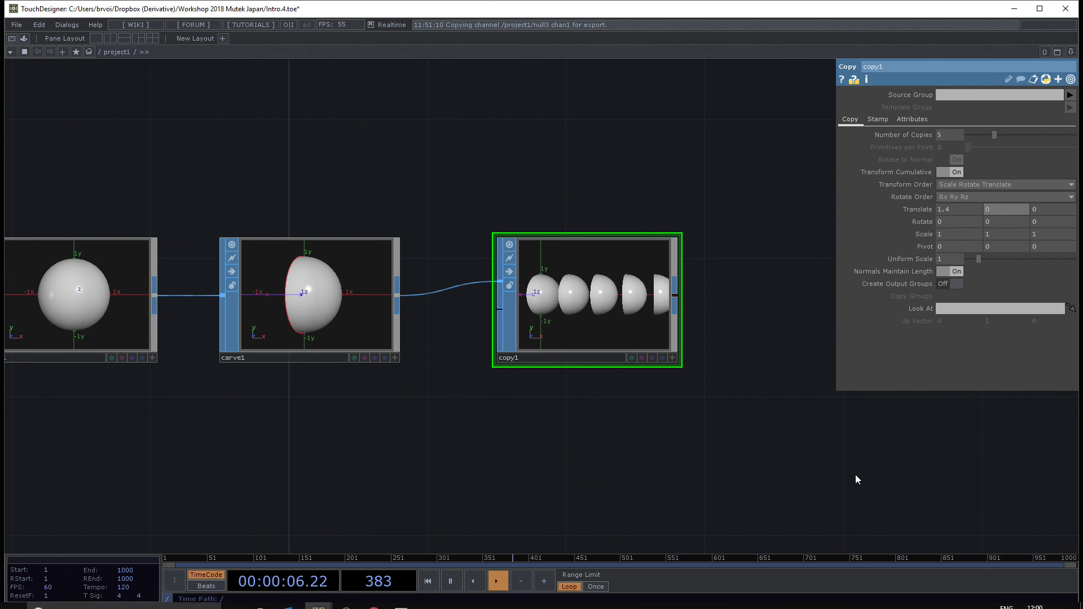
left_click(935, 598)
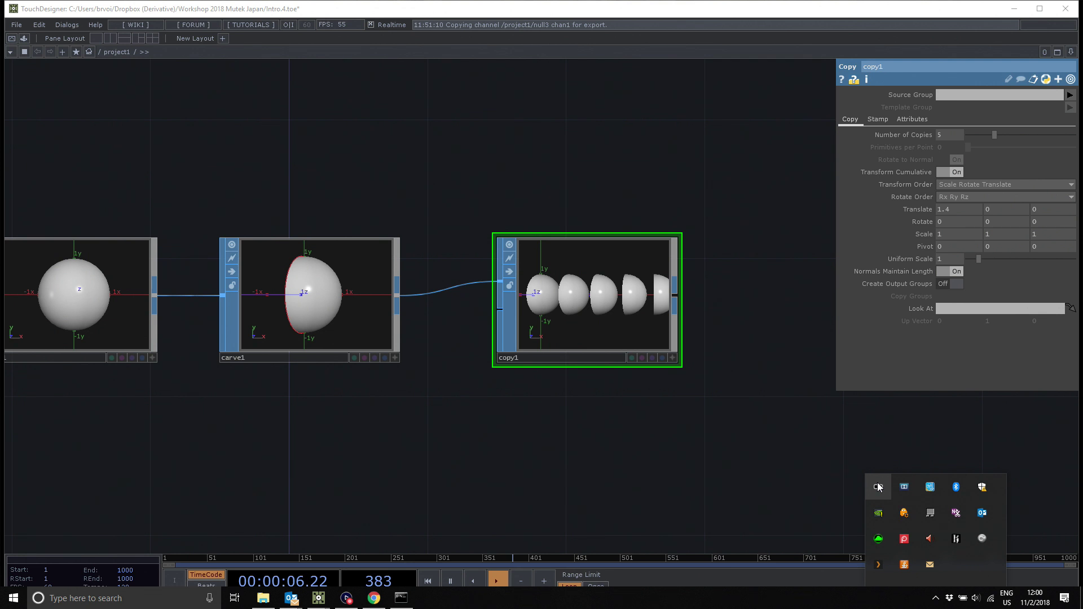
left_click(692, 472)
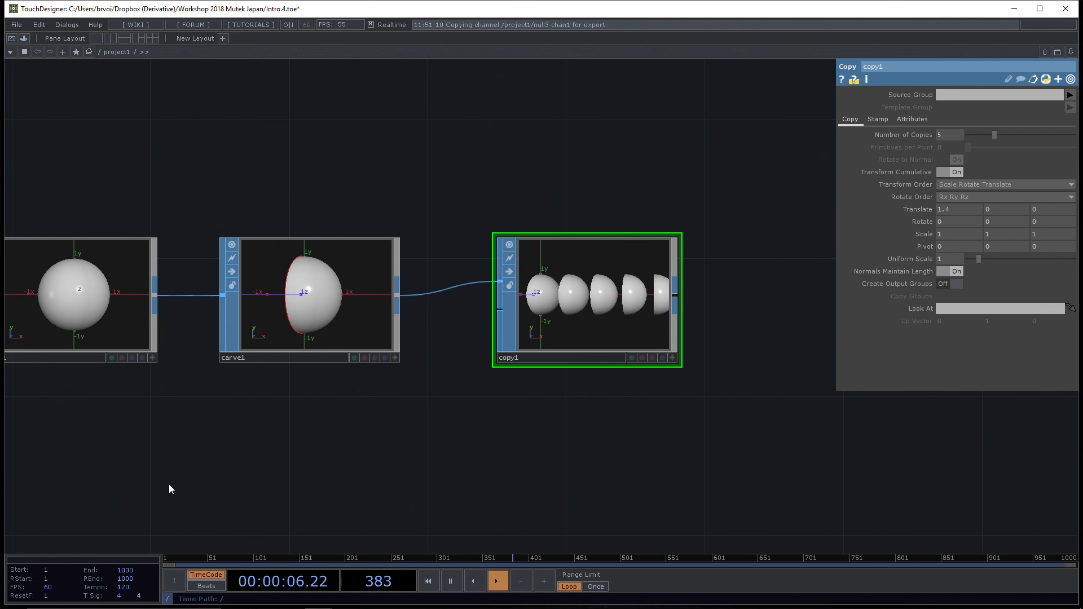
Step: Try a Leap Motion CHOP below the geometry chain, and delete it again
key("Tab")
left_click(63, 326)
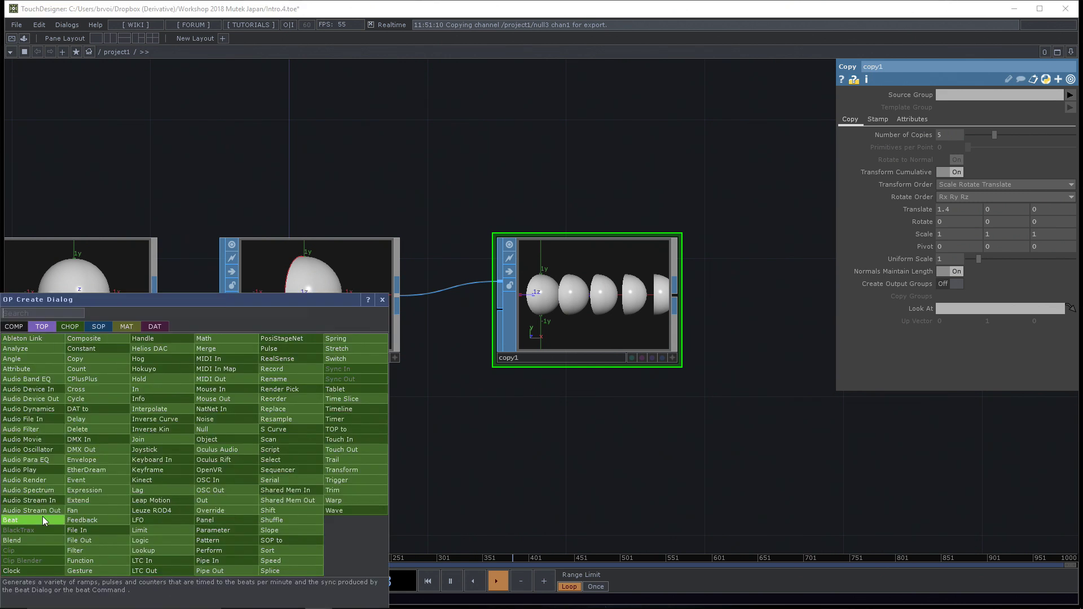
left_click(148, 500)
left_click(149, 496)
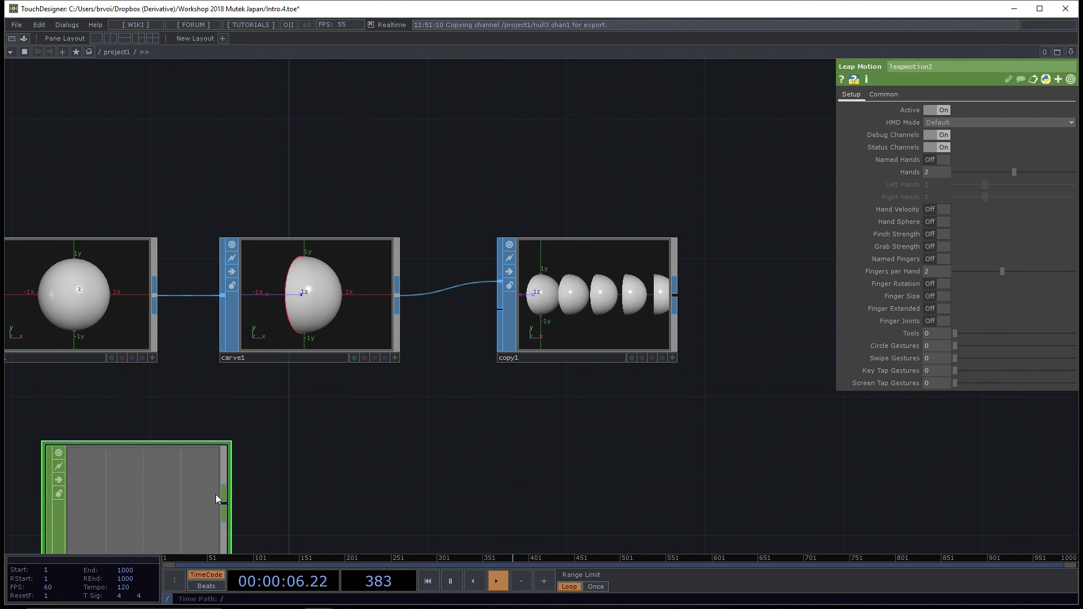
scroll(293, 500, "up", 3)
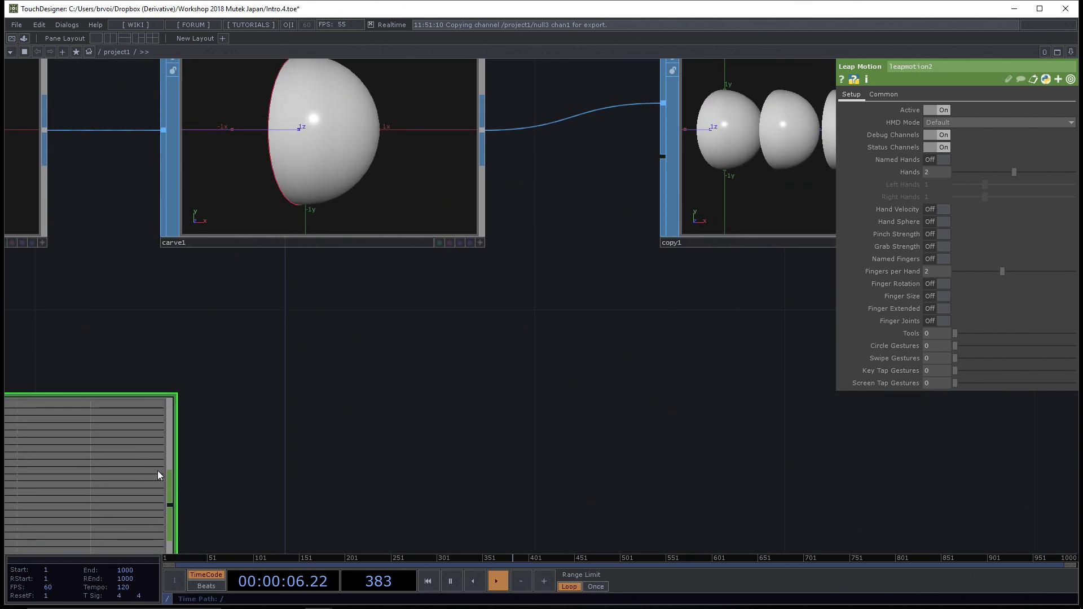
key("Delete")
Step: Set the Copy SOP's Scale to 1.4 on all three axes and its X Translate to 1.1
left_click_drag(444, 378, 136, 462)
left_click_drag(540, 413, 510, 422)
scroll(509, 422, "down", 2)
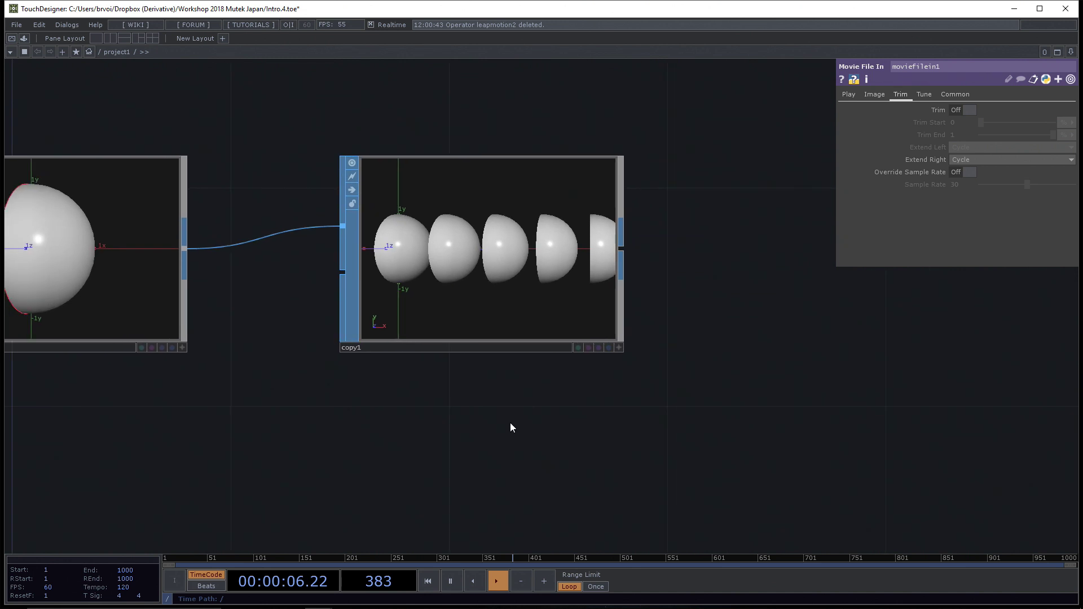
left_click(560, 265)
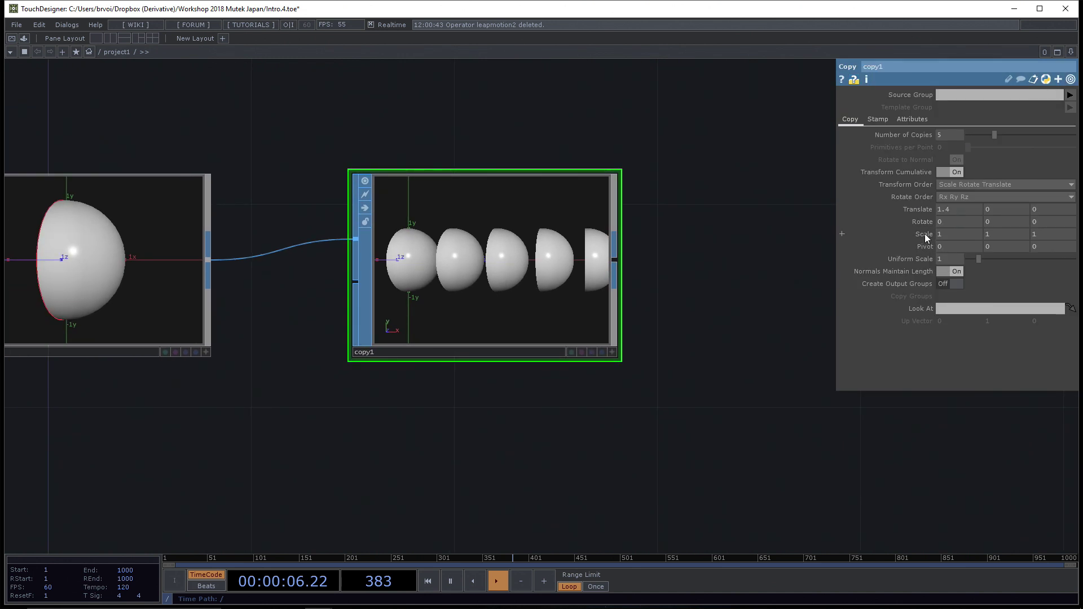
mouse_move(925, 233)
middle_mouse_down()
mouse_move(913, 224)
mouse_move(928, 214)
middle_mouse_up()
left_click_drag(602, 388, 600, 363)
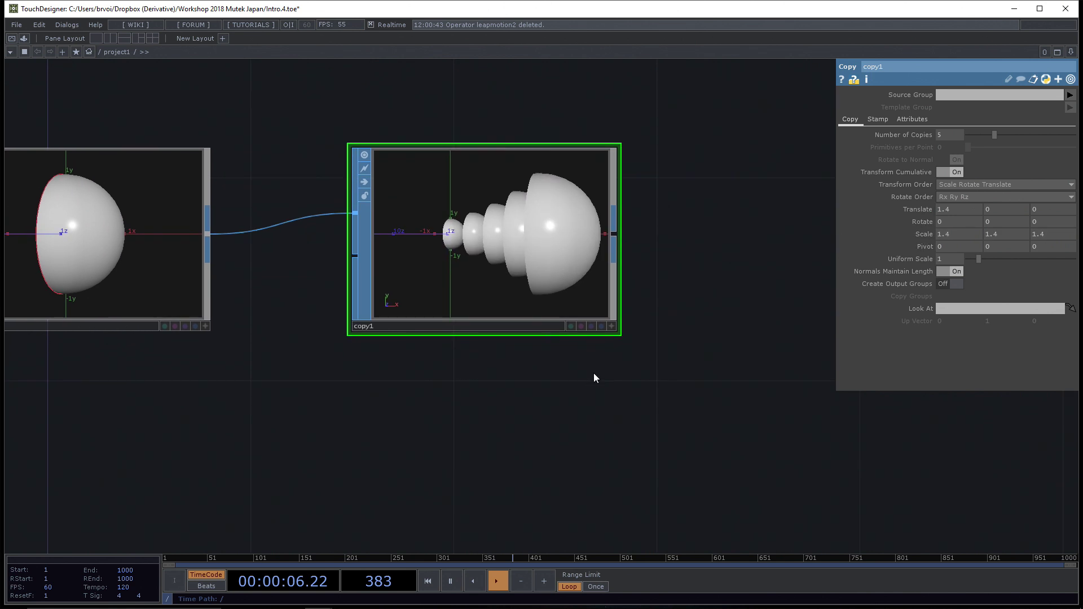
scroll(570, 375, "down", 2)
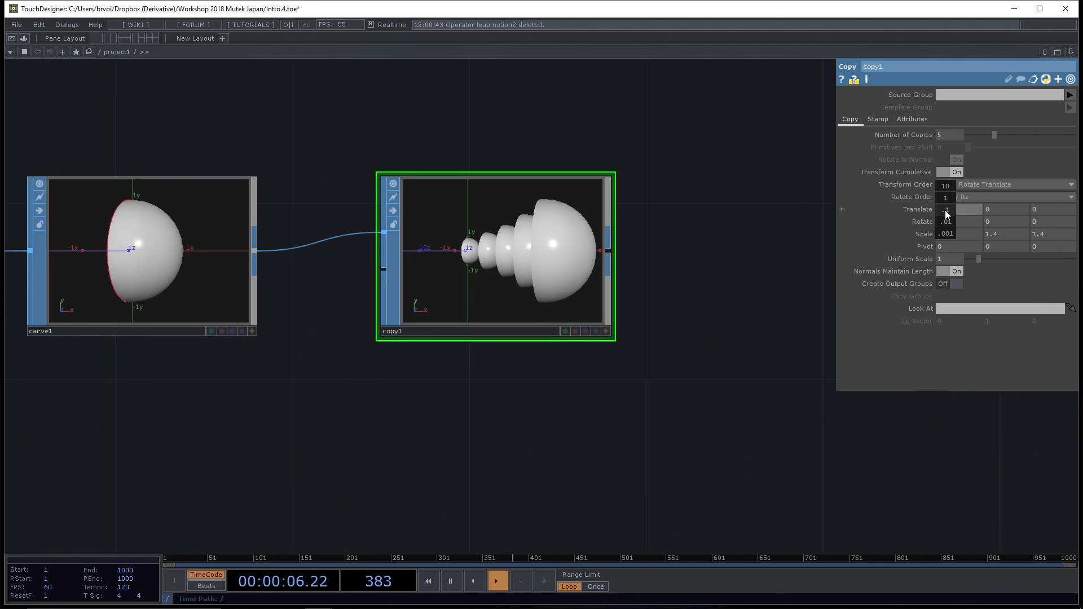
middle_click_drag(945, 210, 937, 189)
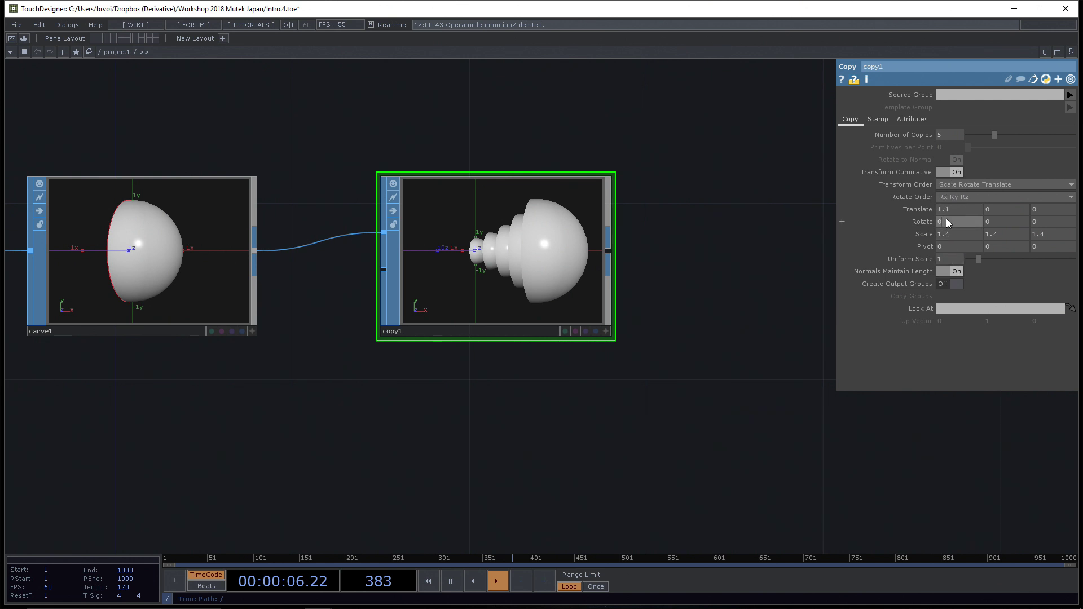
mouse_move(949, 198)
middle_mouse_down()
mouse_move(1015, 199)
mouse_move(941, 202)
mouse_move(953, 201)
middle_mouse_up()
Step: Add a Transform SOP beside the Copy SOP and connect the Copy SOP's output to its first input
left_click_drag(533, 429, 539, 405)
scroll(533, 412, "down", 2)
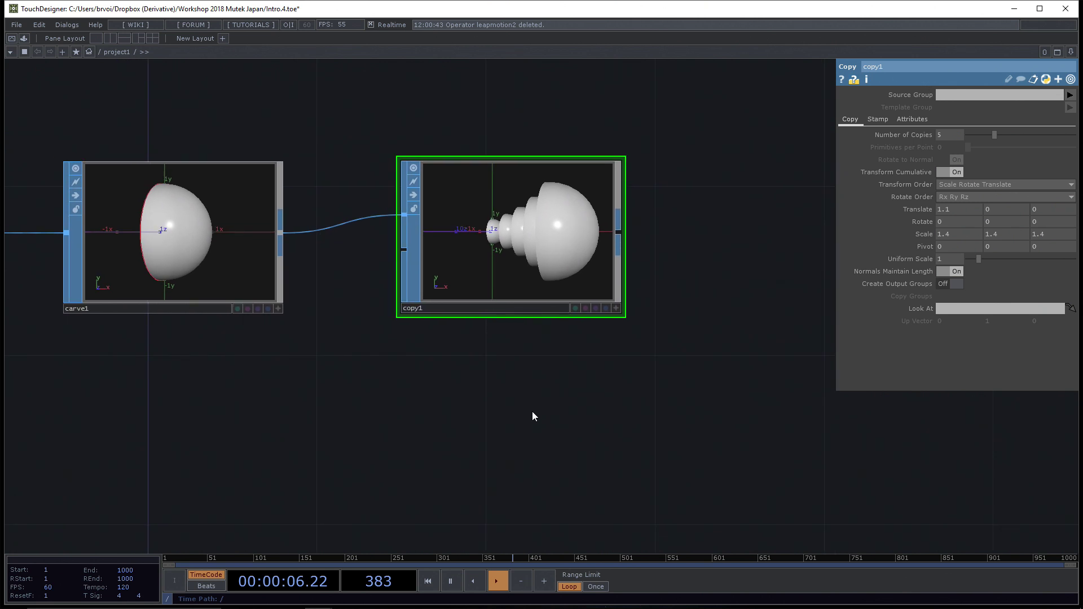
key("Tab")
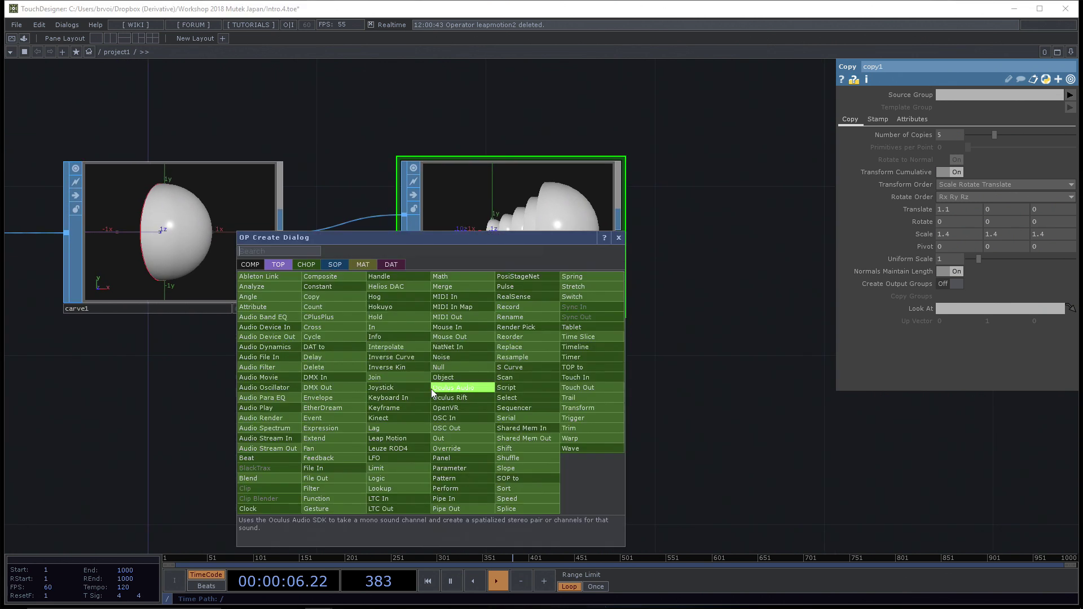
left_click(347, 264)
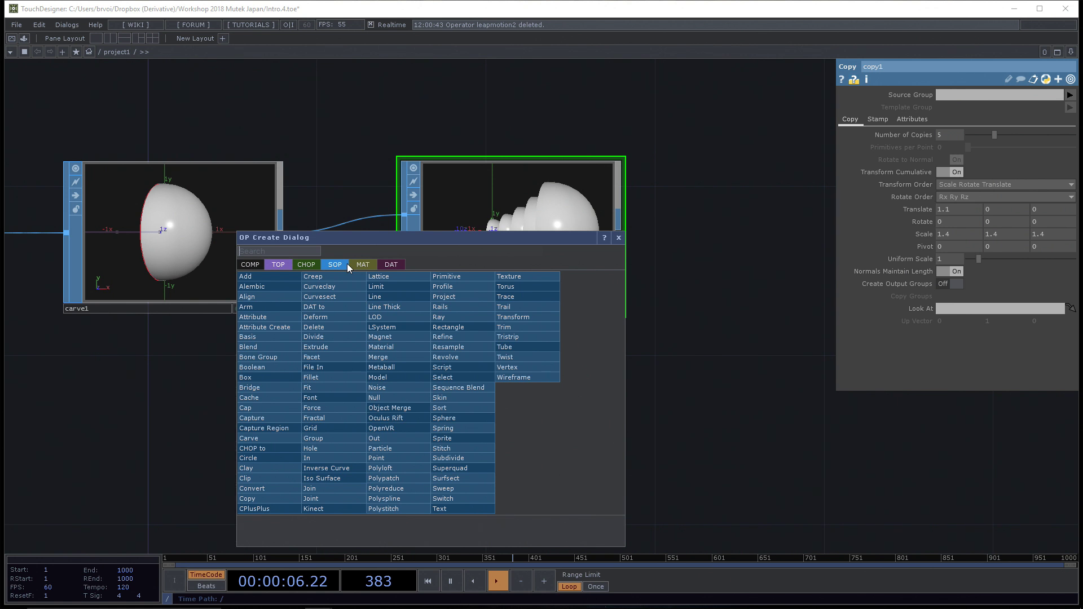
left_click(519, 318)
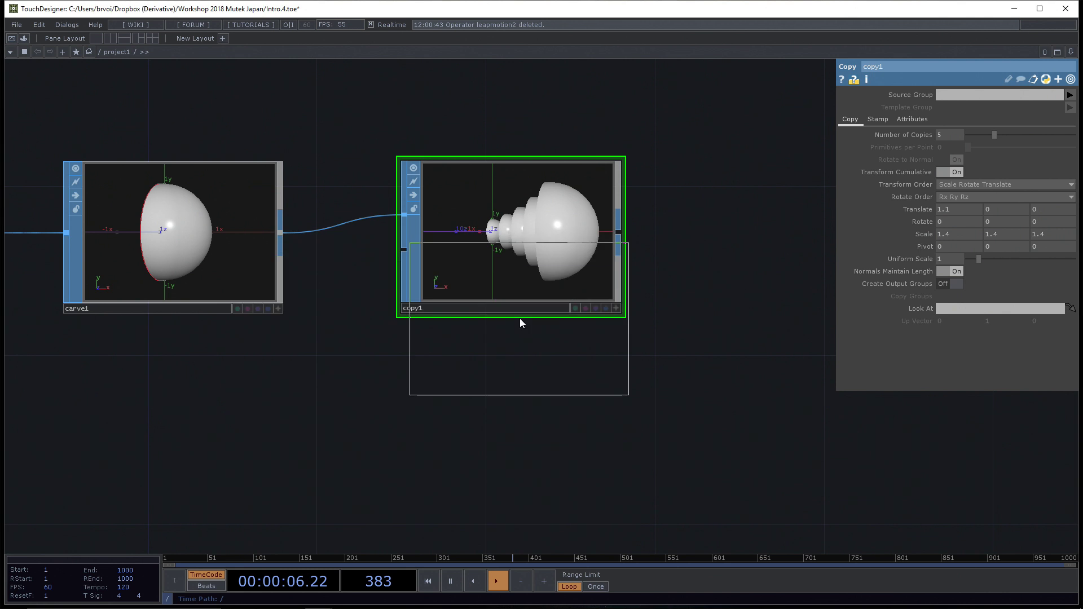
left_click(776, 242)
left_click_drag(599, 423, 425, 445)
left_click_drag(611, 241, 697, 241)
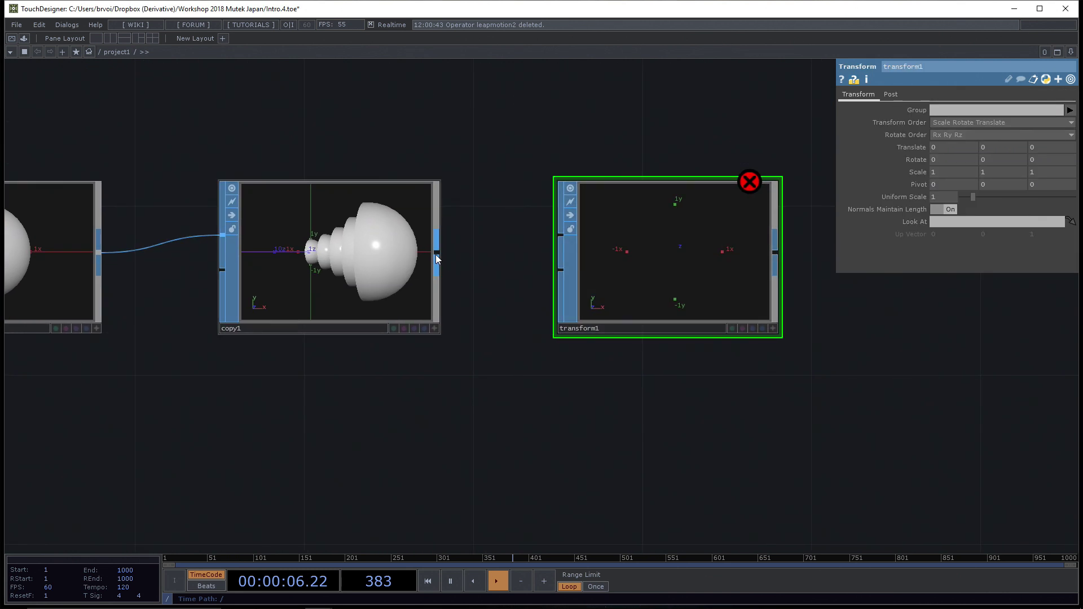
left_click_drag(437, 253, 562, 236)
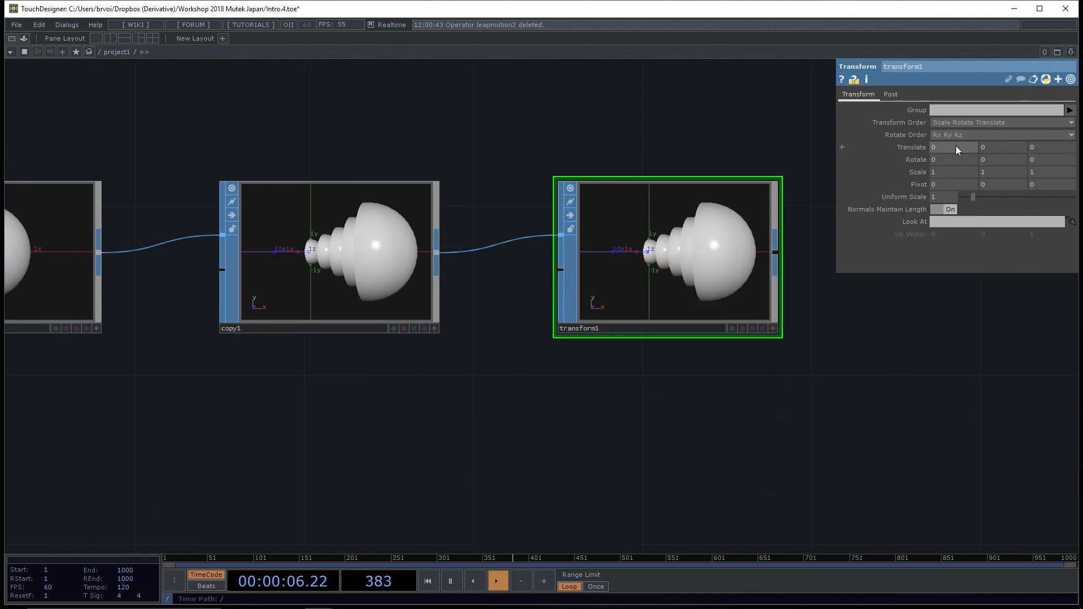
middle_click_drag(916, 173, 942, 146)
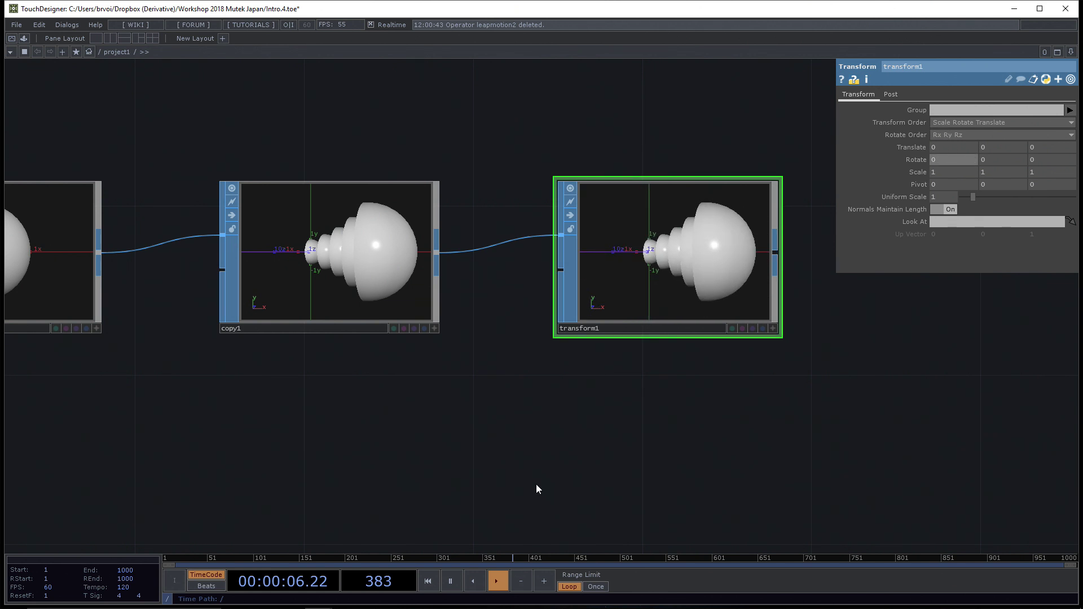
Step: Add a Box SOP below the Transform SOP
left_click_drag(543, 443, 551, 363)
scroll(552, 368, "down", 5)
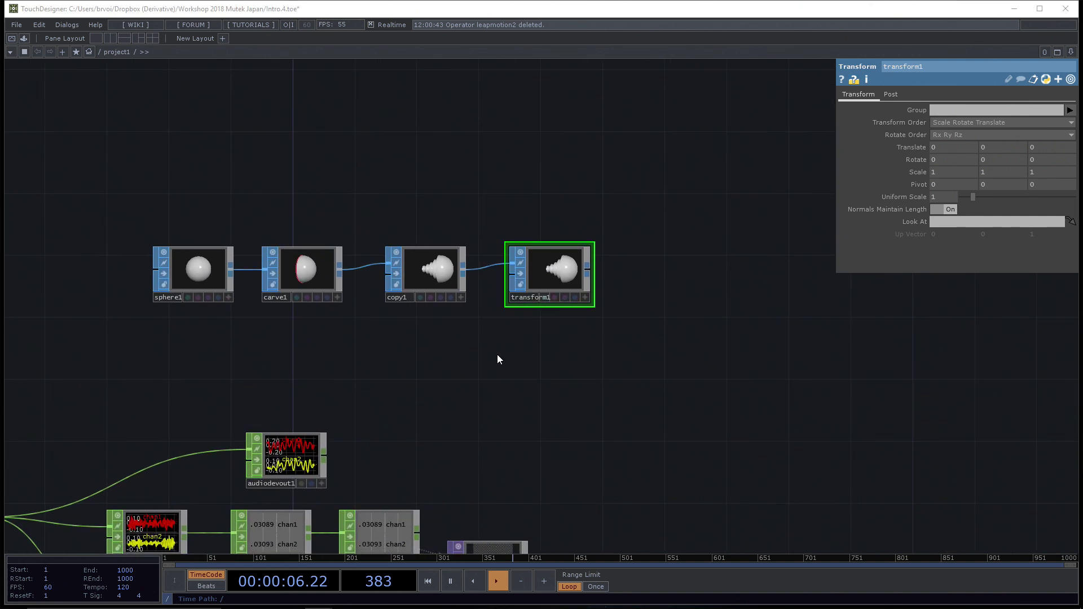
key("Tab")
left_click(339, 343)
left_click(551, 360)
scroll(678, 376, "up", 3)
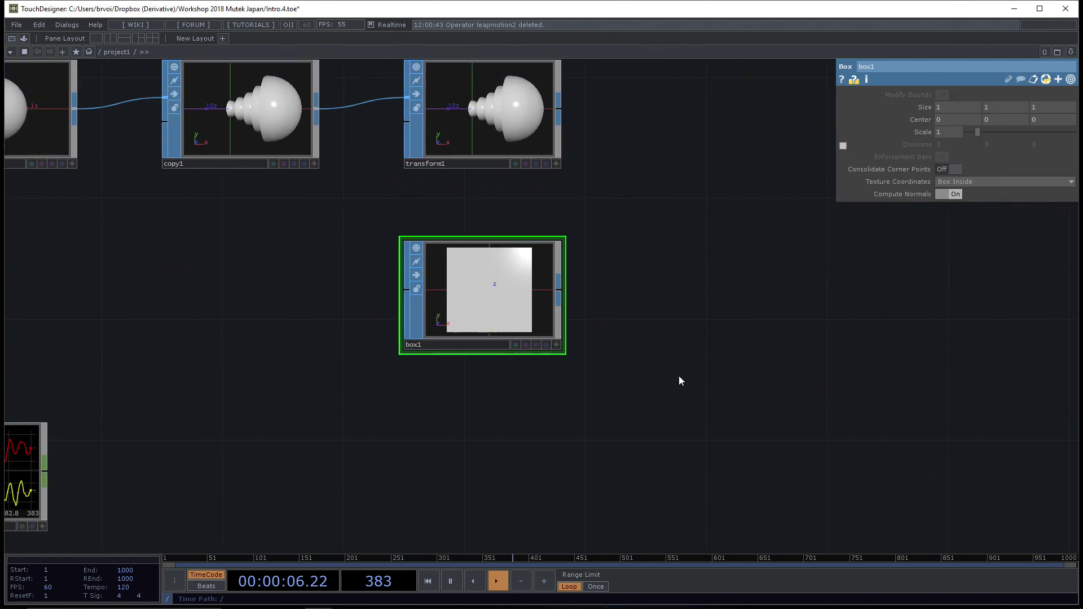
Step: Add a Merge SOP after the Transform SOP and connect both the transformed copies and the box to it
left_click_drag(624, 405, 608, 438)
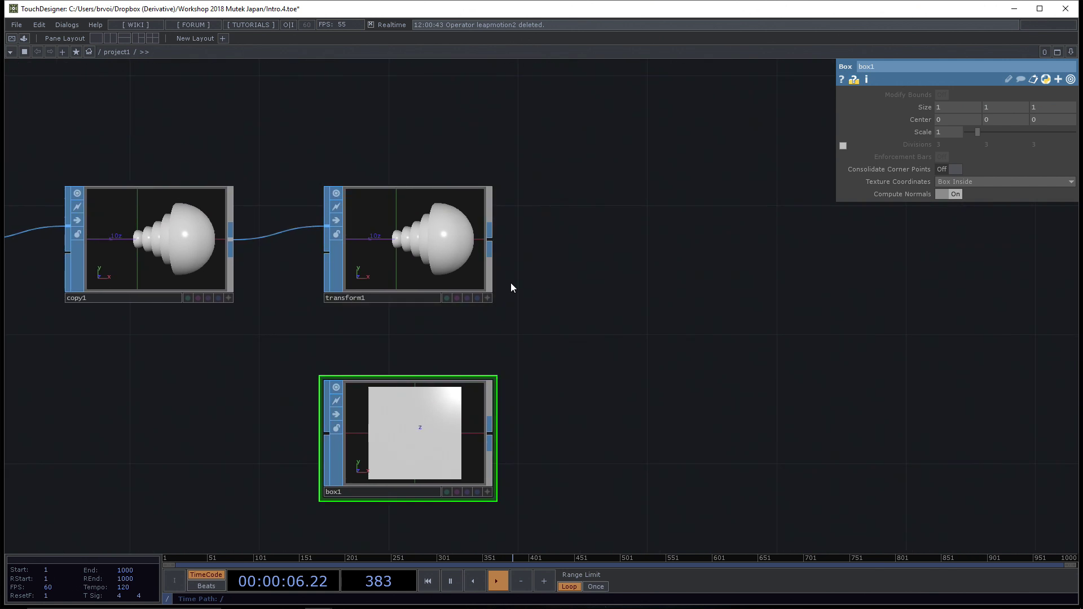
right_click(489, 240)
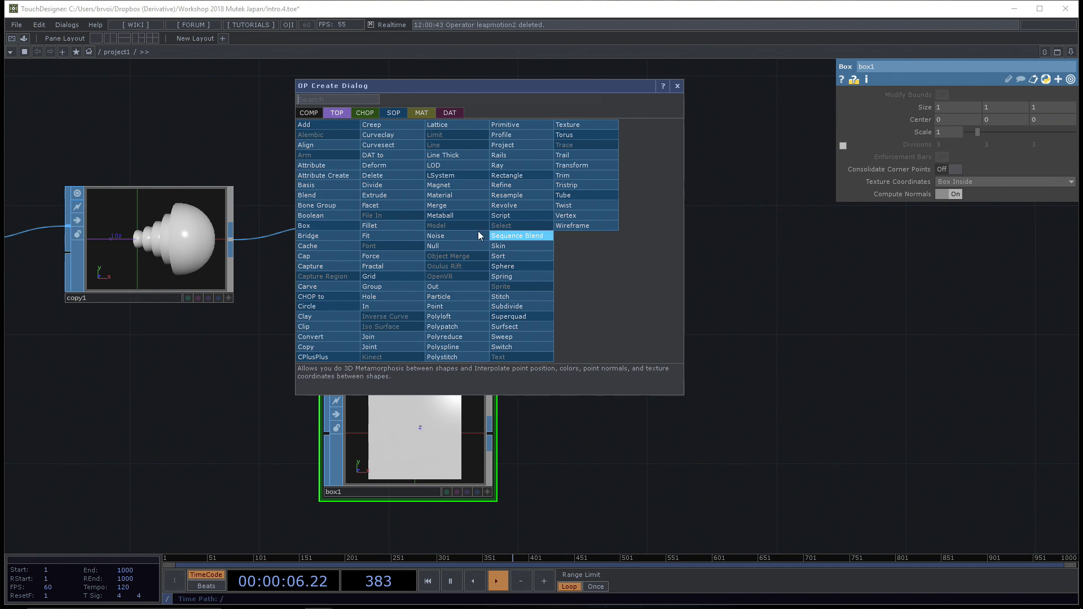
left_click(453, 205)
left_click(689, 340)
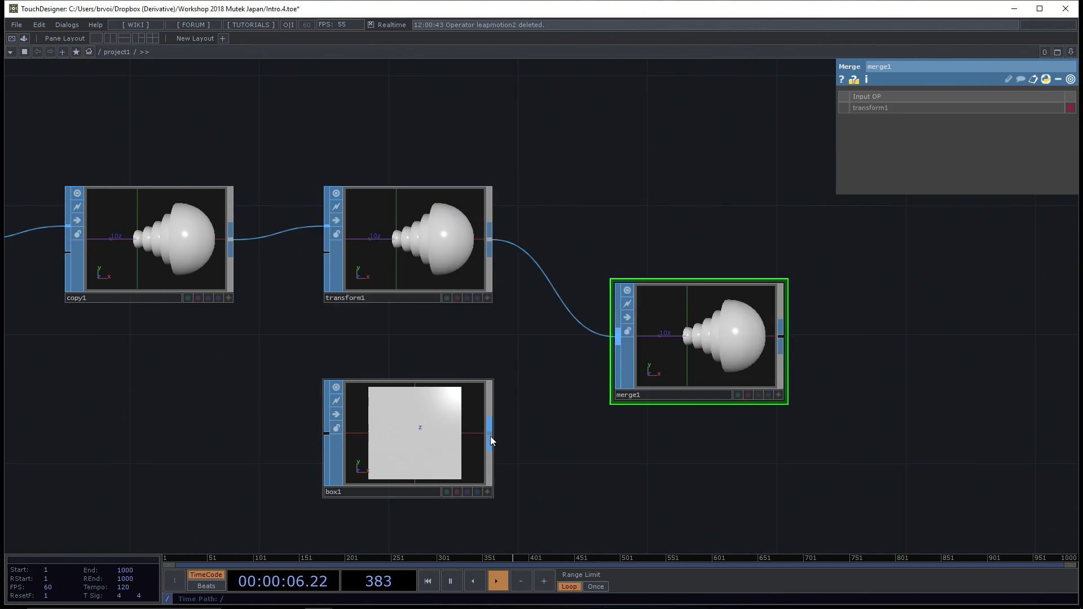
left_click_drag(489, 435, 601, 360)
scroll(682, 379, "up", 1)
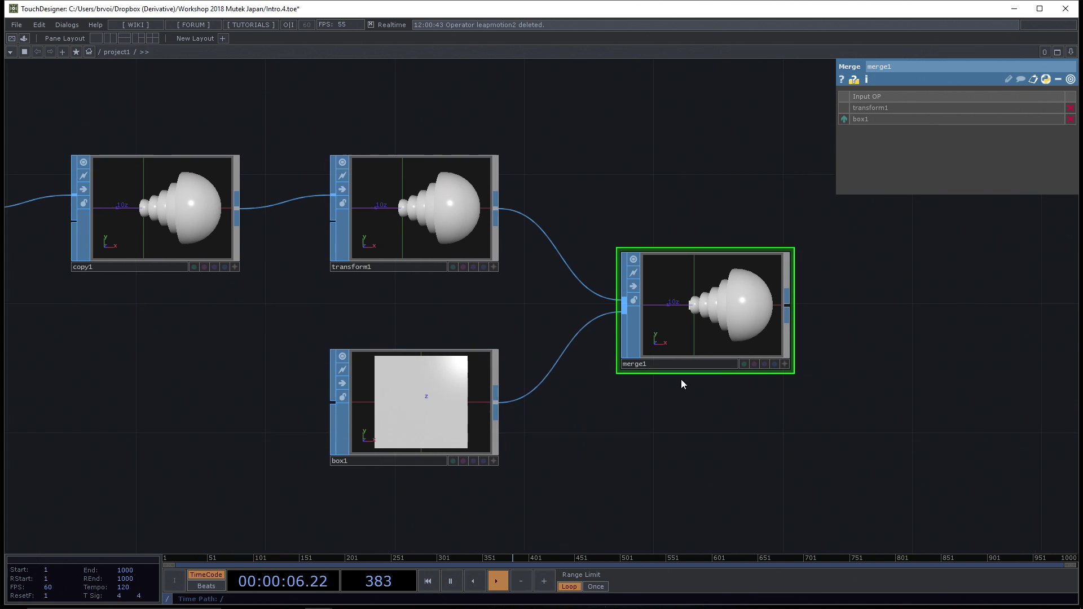
scroll(705, 395, "up", 1)
scroll(705, 399, "up", 1)
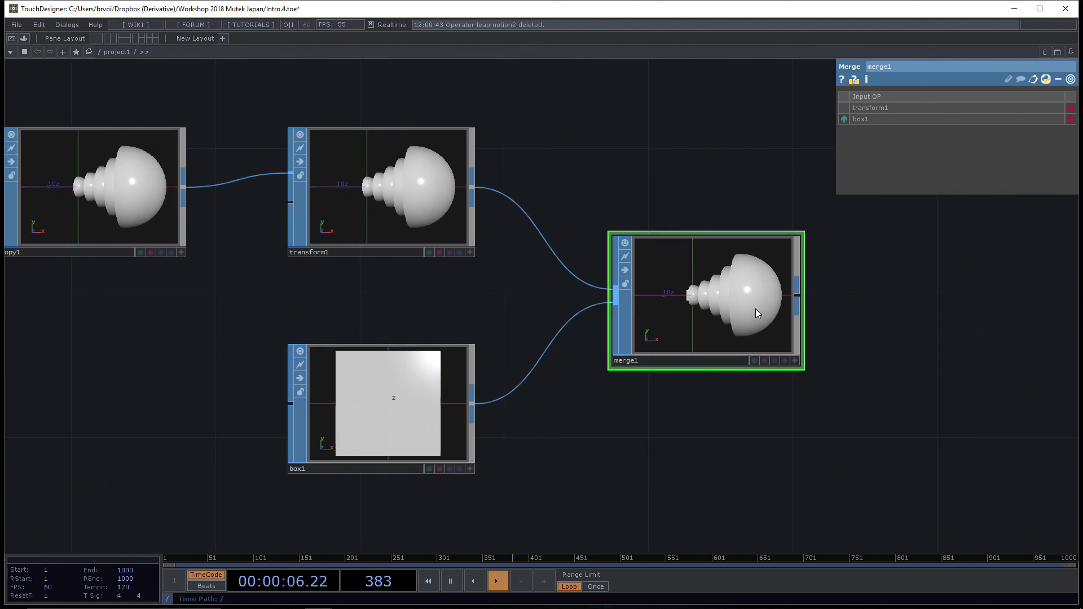
Step: Set the Box SOP's X Center to -1.5 and its Size to 2.4 on all three axes
left_click_drag(720, 321, 756, 320)
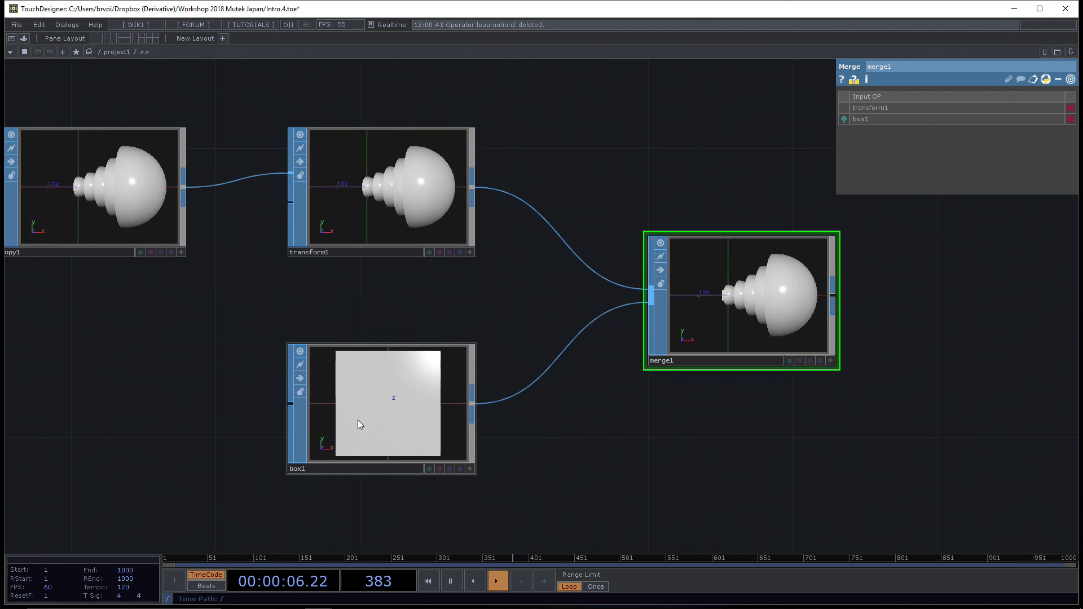
left_click(374, 410)
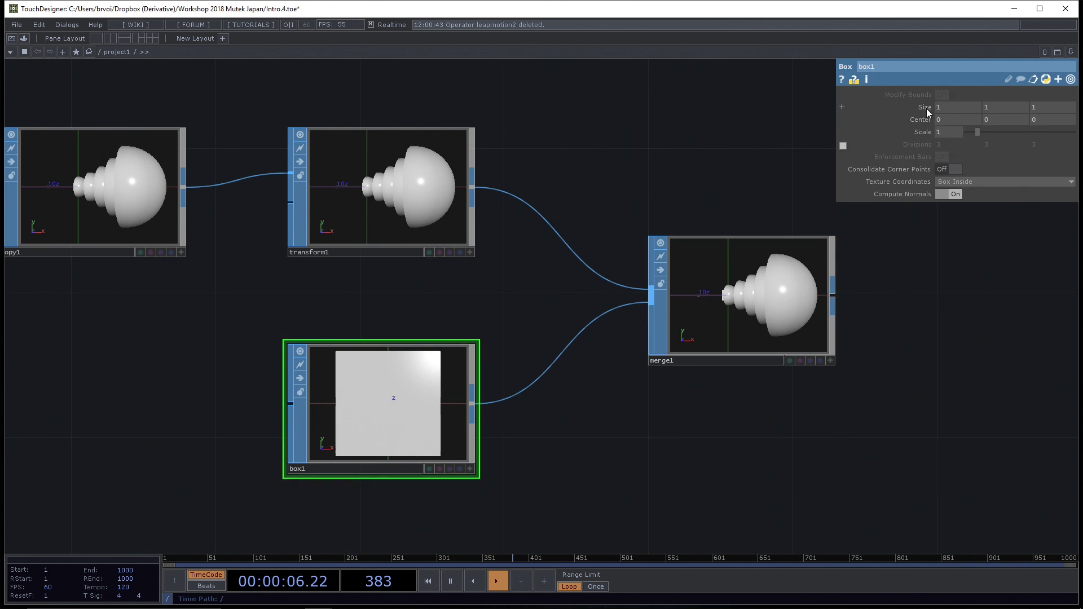
mouse_move(949, 121)
middle_mouse_down()
mouse_move(949, 108)
mouse_move(928, 108)
mouse_move(948, 105)
middle_mouse_up()
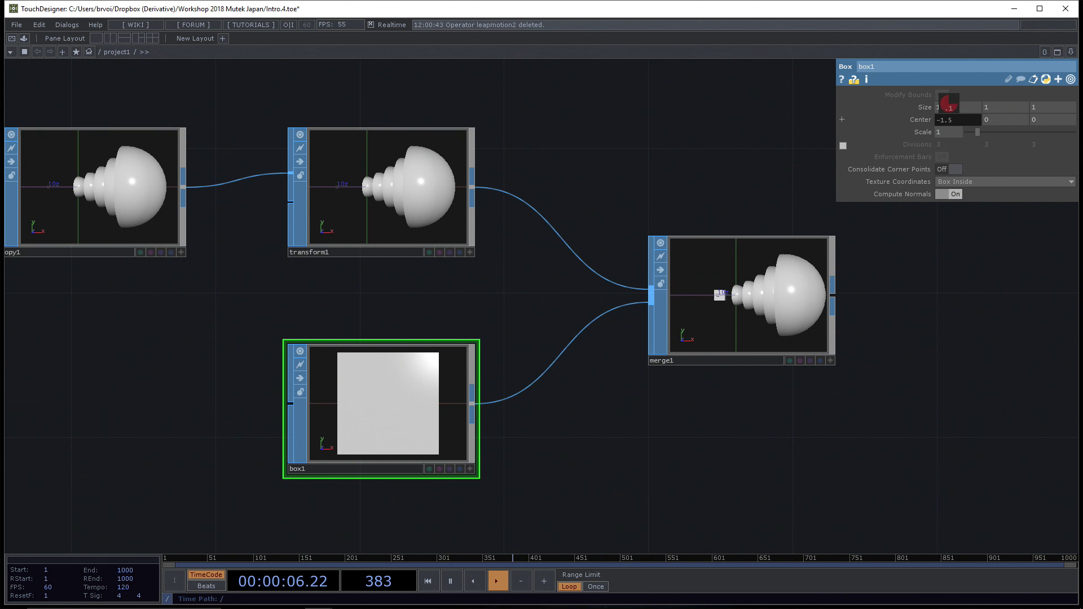
mouse_move(919, 106)
left_mouse_down()
mouse_move(921, 87)
mouse_move(923, 110)
left_mouse_up()
Step: Orbit the Merge SOP's viewer to examine the box beside the carved sphere copies in perspective
scroll(788, 412, "up", 2)
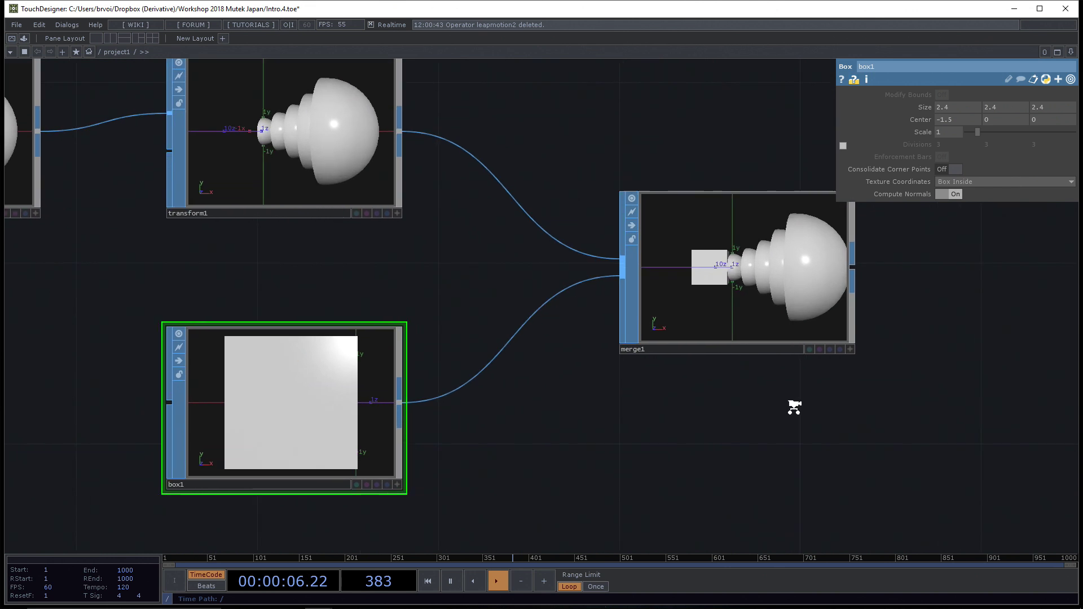
left_click_drag(468, 425, 472, 425)
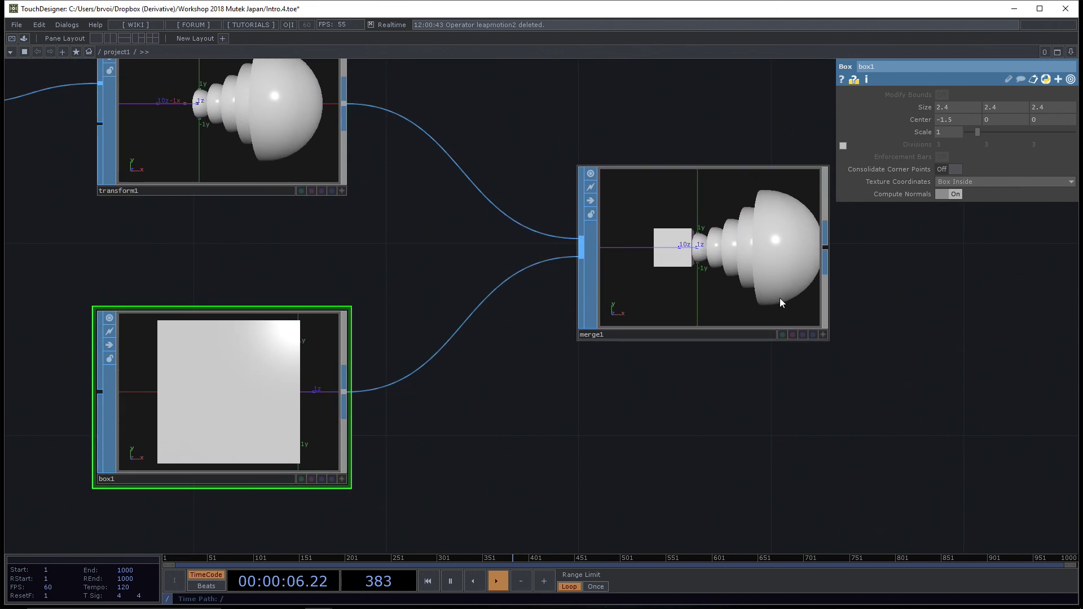
left_click_drag(776, 418, 652, 417)
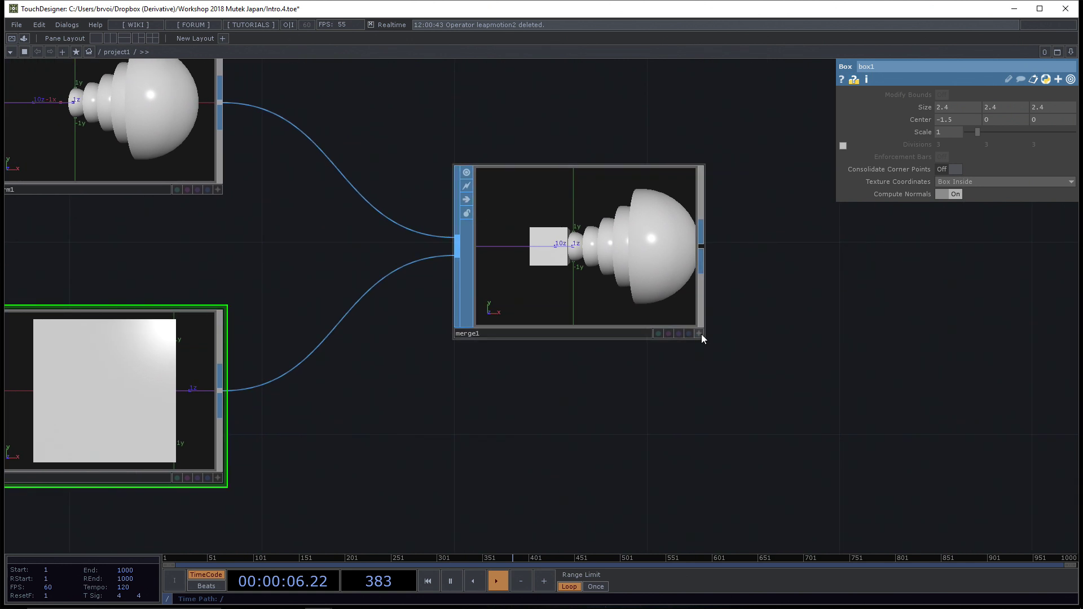
left_click(699, 334)
left_click_drag(617, 257, 670, 243)
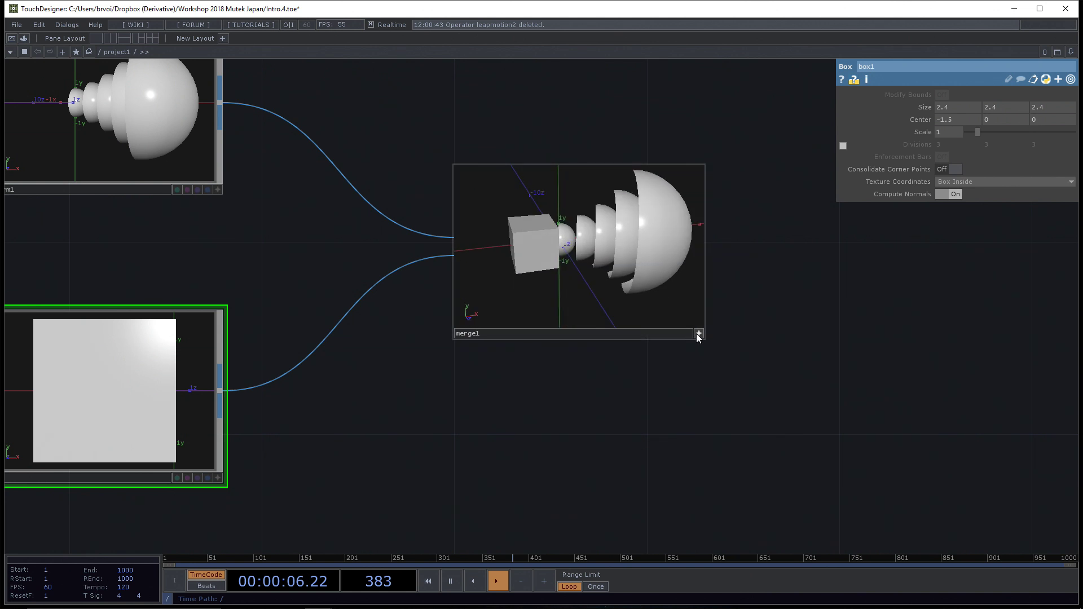
left_click(698, 333)
scroll(649, 417, "down", 2)
scroll(649, 417, "down", 2)
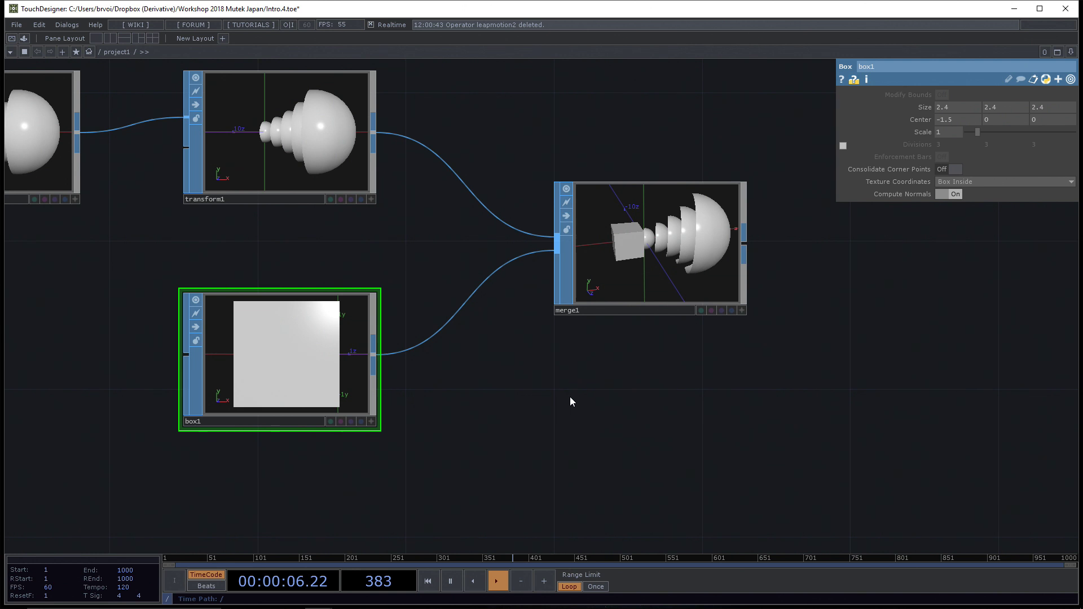
Step: Add a Grid SOP in the Box SOP's place below the Transform SOP and connect it to the Merge SOP instead of the box
left_click(301, 142)
mouse_move(664, 105)
left_mouse_down()
mouse_move(722, 122)
mouse_move(659, 109)
left_mouse_up()
scroll(722, 122, "down", 2)
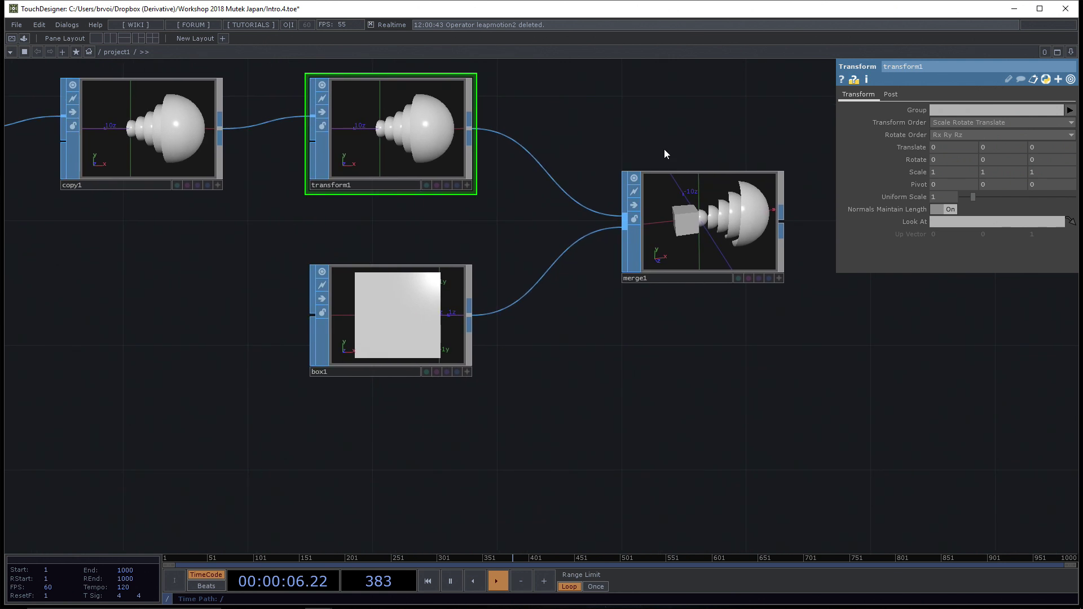
left_click(435, 310)
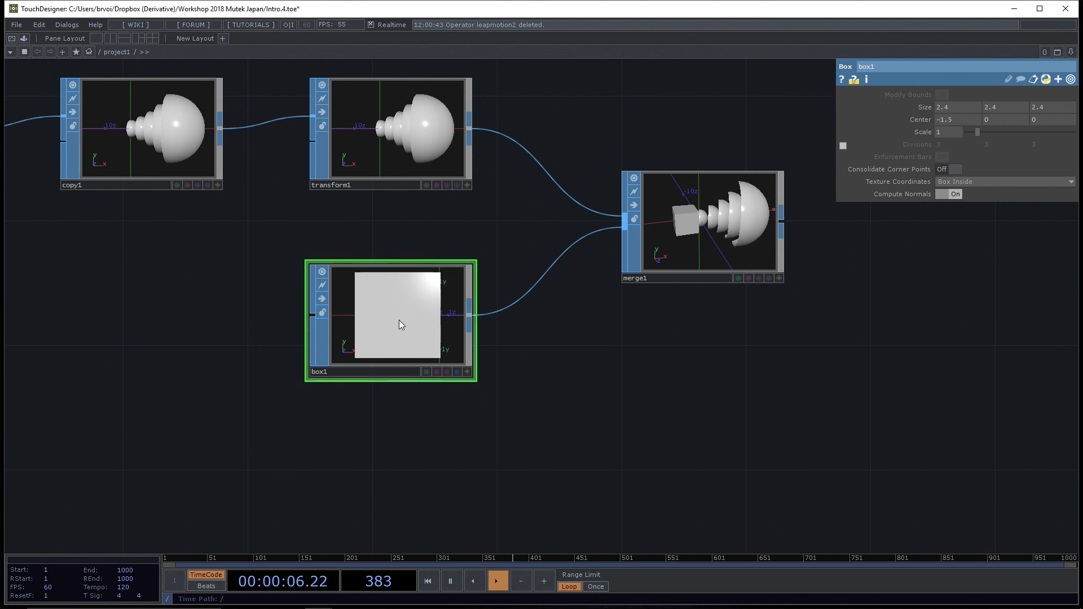
key("Tab")
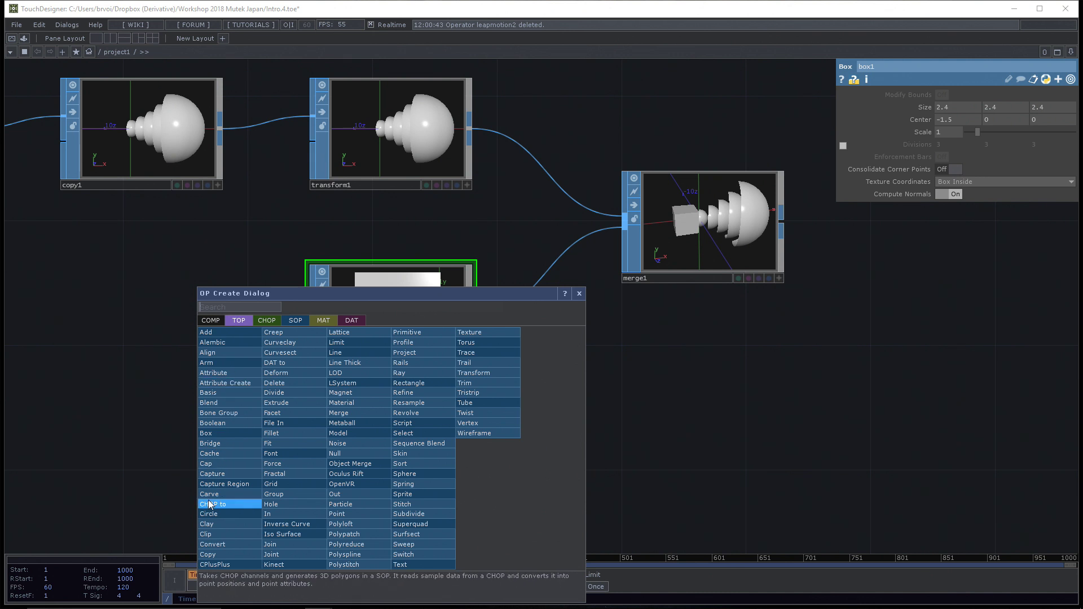
left_click(286, 484)
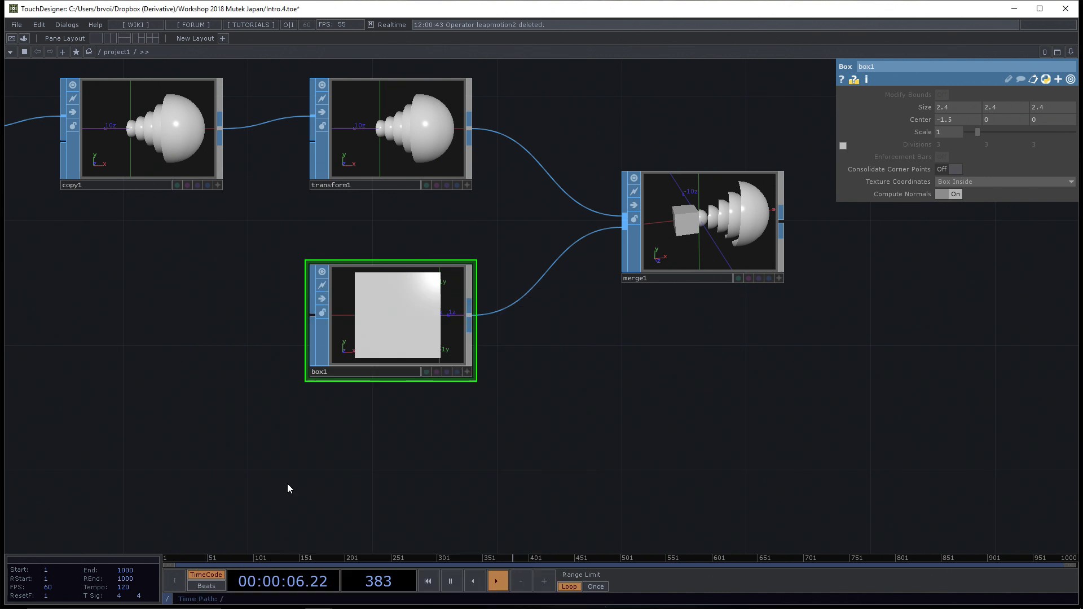
left_click(394, 438)
left_click_drag(391, 304, 173, 300)
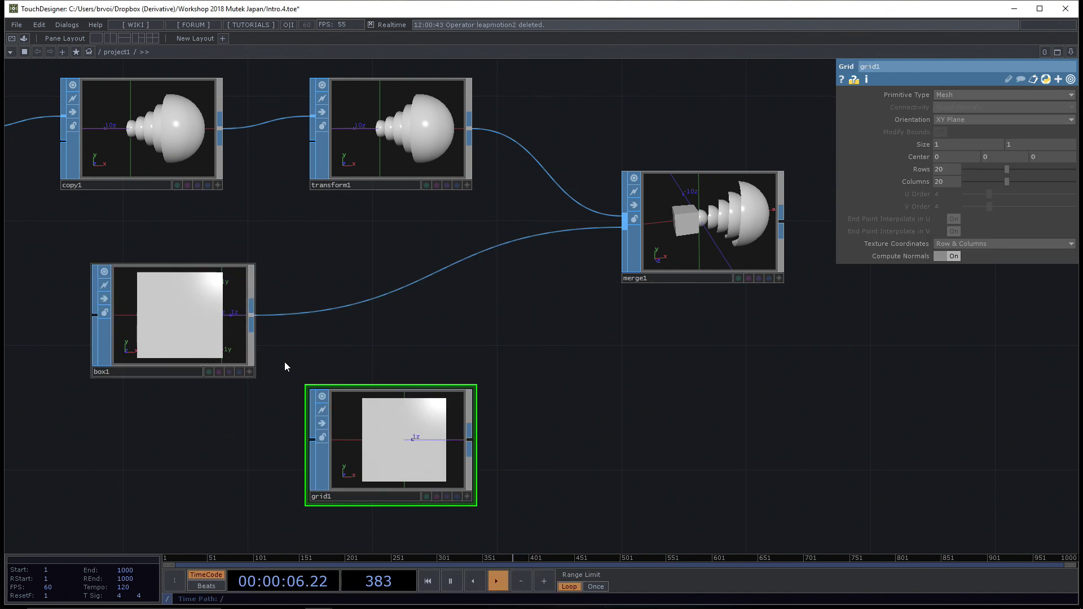
left_click_drag(328, 401, 325, 335)
left_click_drag(469, 377, 554, 232)
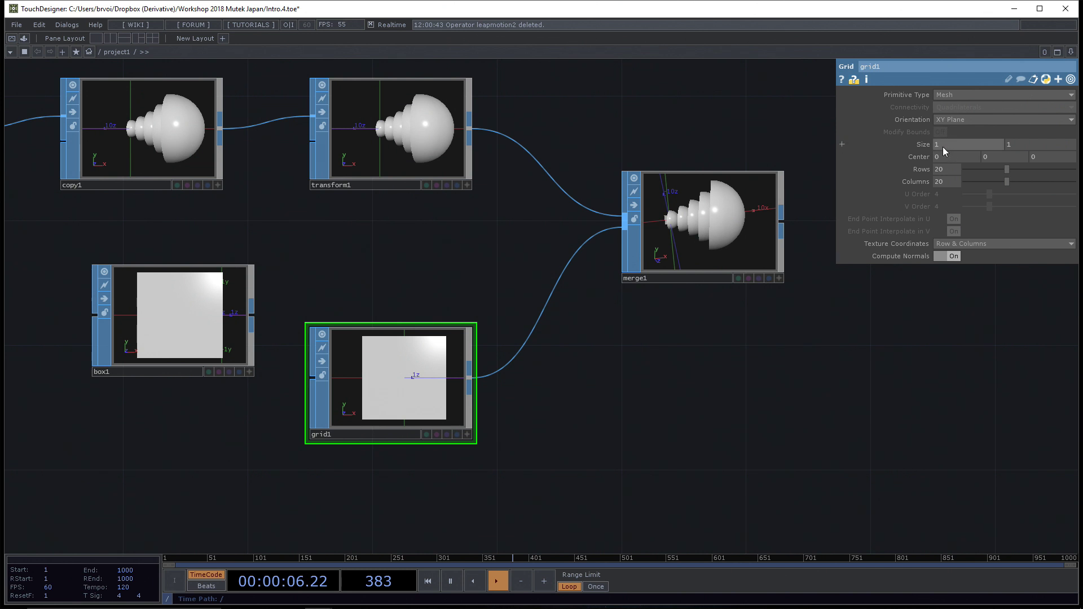
Step: Set the Grid SOP's Orientation to ZX Plane, its Size to 23 by 23 and its Y Center to -2.6
middle_click(922, 144)
mouse_move(921, 143)
middle_mouse_down()
mouse_move(921, 121)
mouse_move(937, 121)
mouse_move(921, 143)
middle_mouse_up()
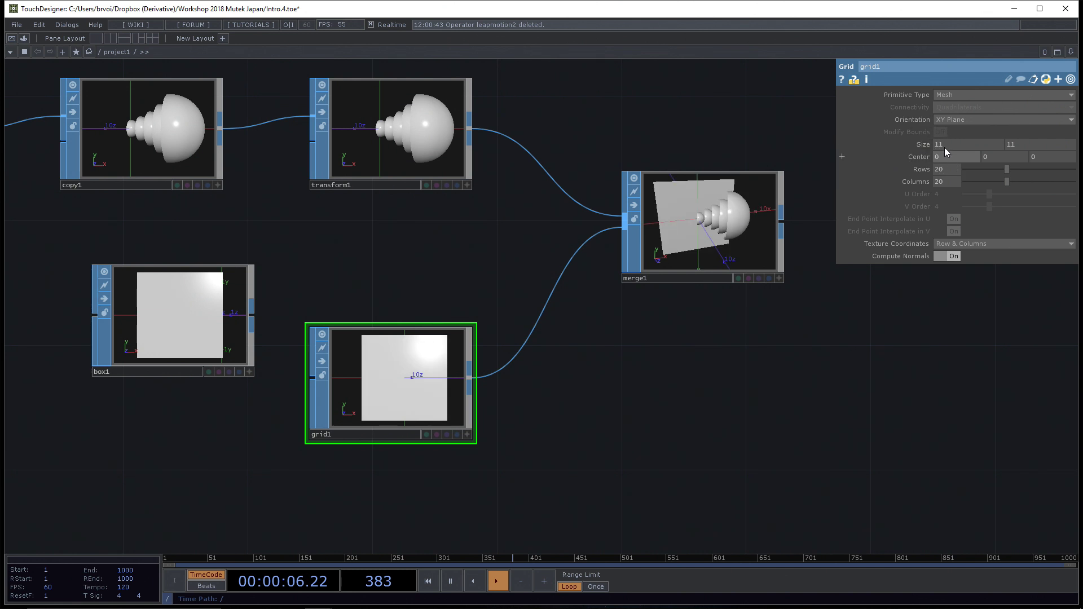
left_click(947, 122)
left_click(949, 141)
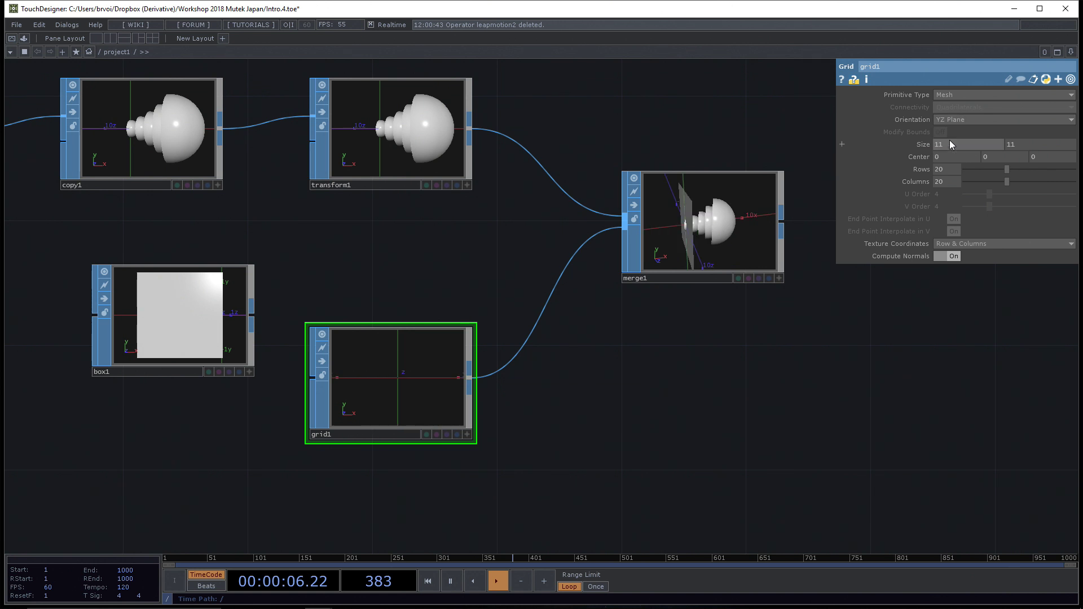
left_click(952, 124)
left_click(950, 150)
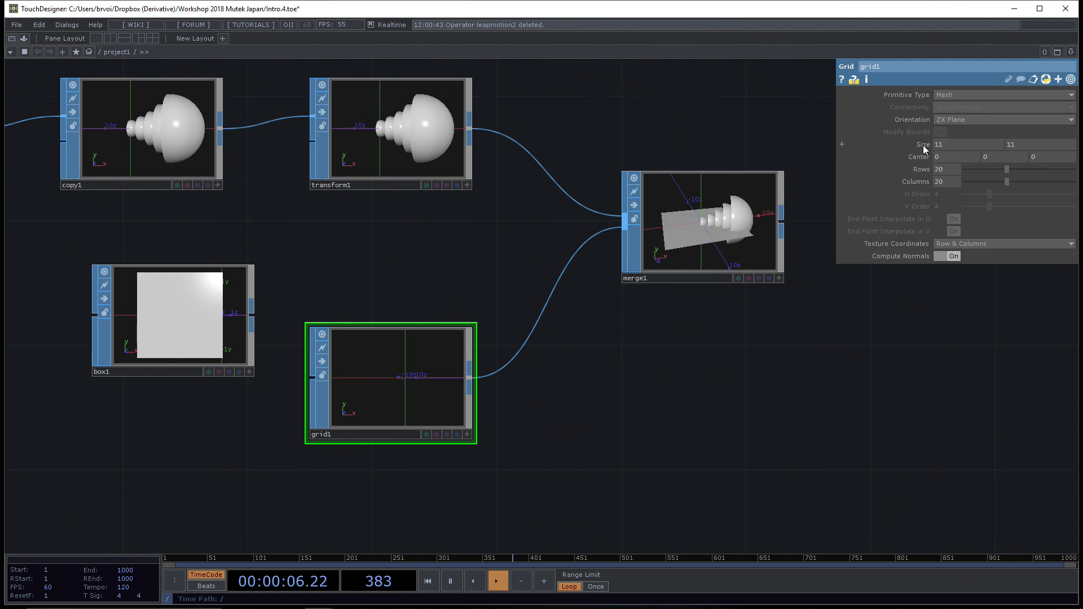
left_click_drag(923, 144, 921, 129)
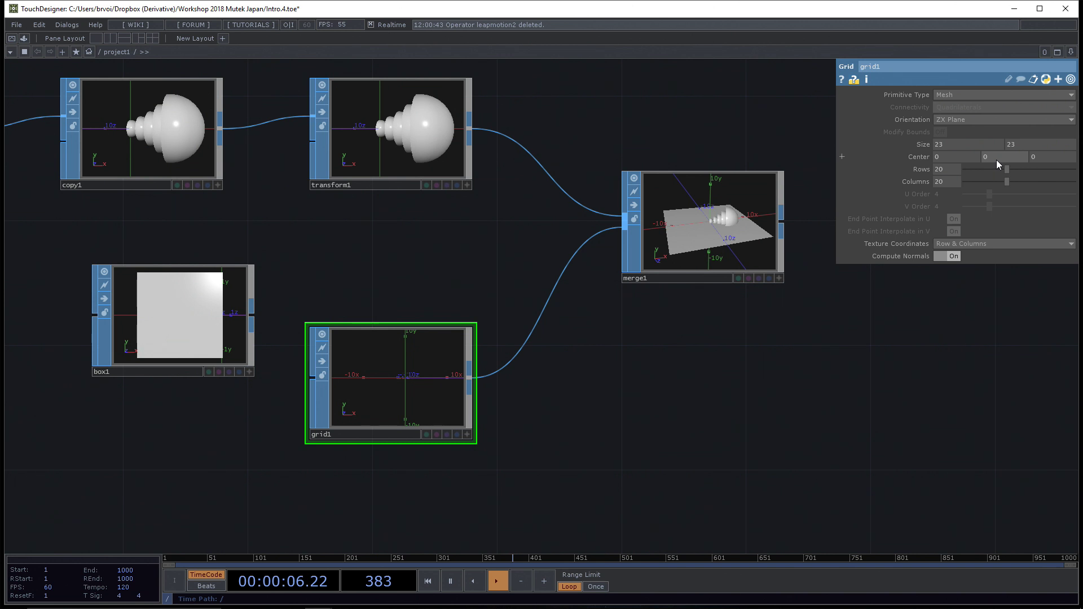
middle_click_drag(997, 155, 971, 147)
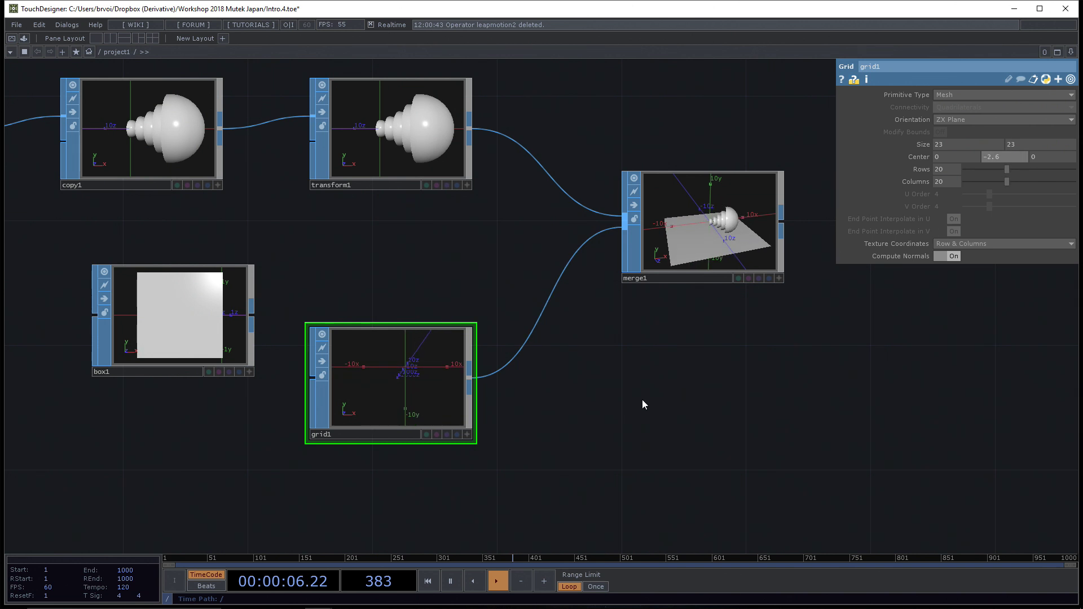
Step: Move the Grid SOP up in the network so it sits level with the Box SOP
scroll(699, 347, "up", 6)
middle_click_drag(698, 347, 642, 365)
left_click_drag(641, 364, 691, 290)
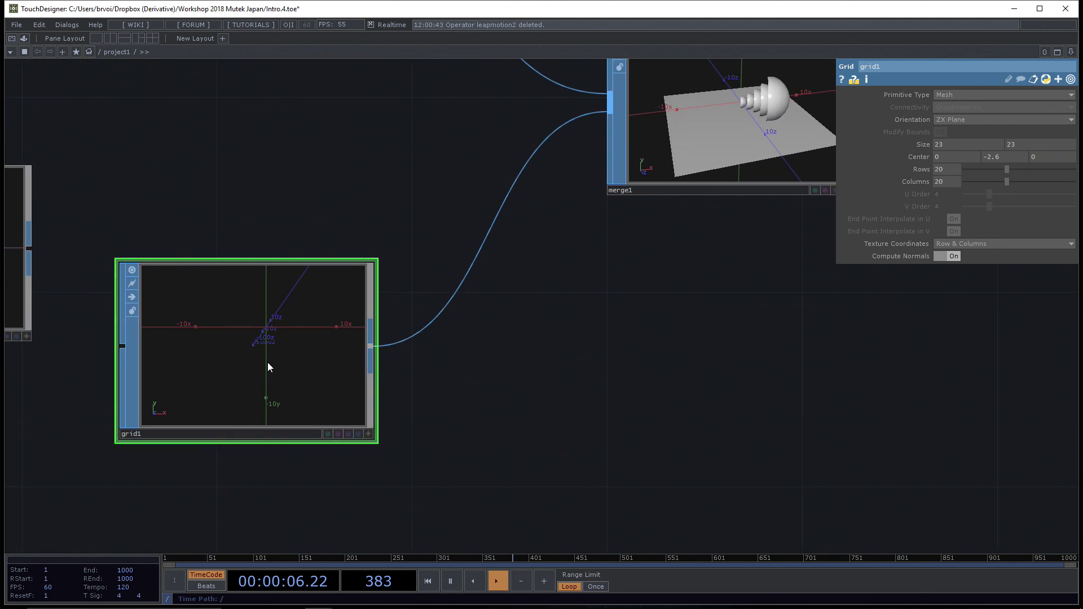
left_click_drag(267, 362, 255, 218)
Step: Examine the carved sphere copies above the grid plane in the Merge SOP's viewer up close
left_click_drag(497, 353, 377, 431)
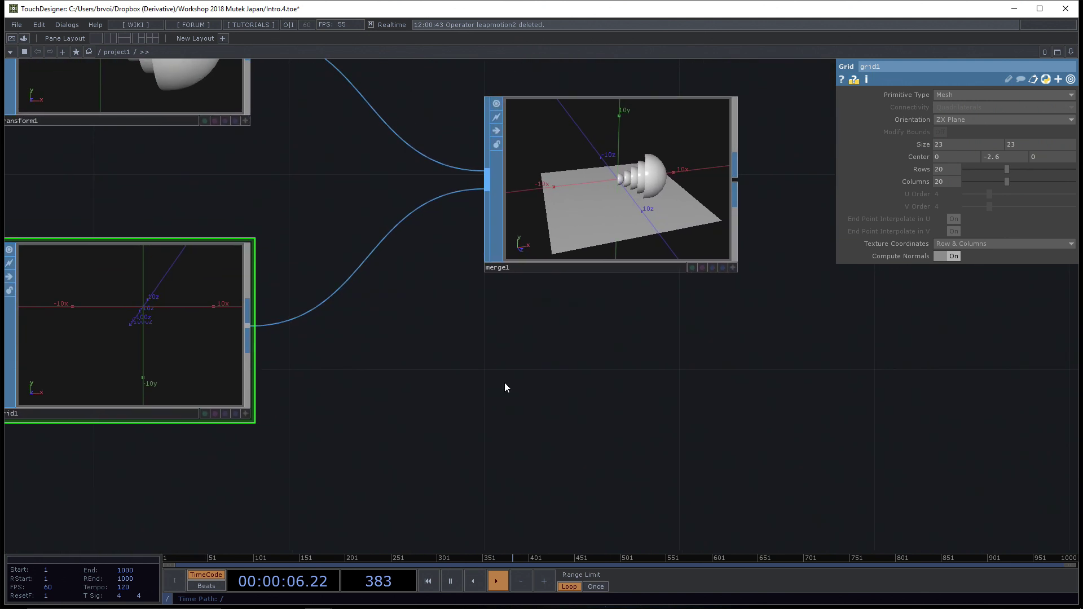
middle_click_drag(533, 384, 567, 389)
left_click_drag(530, 404, 433, 489)
scroll(572, 395, "up", 2)
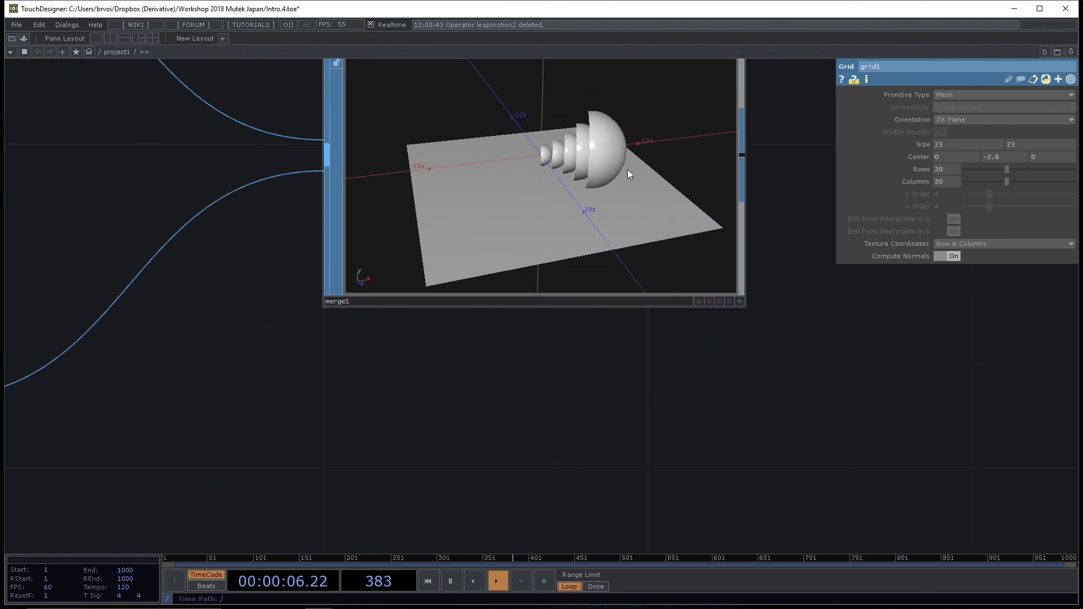
middle_click_drag(627, 169, 628, 218)
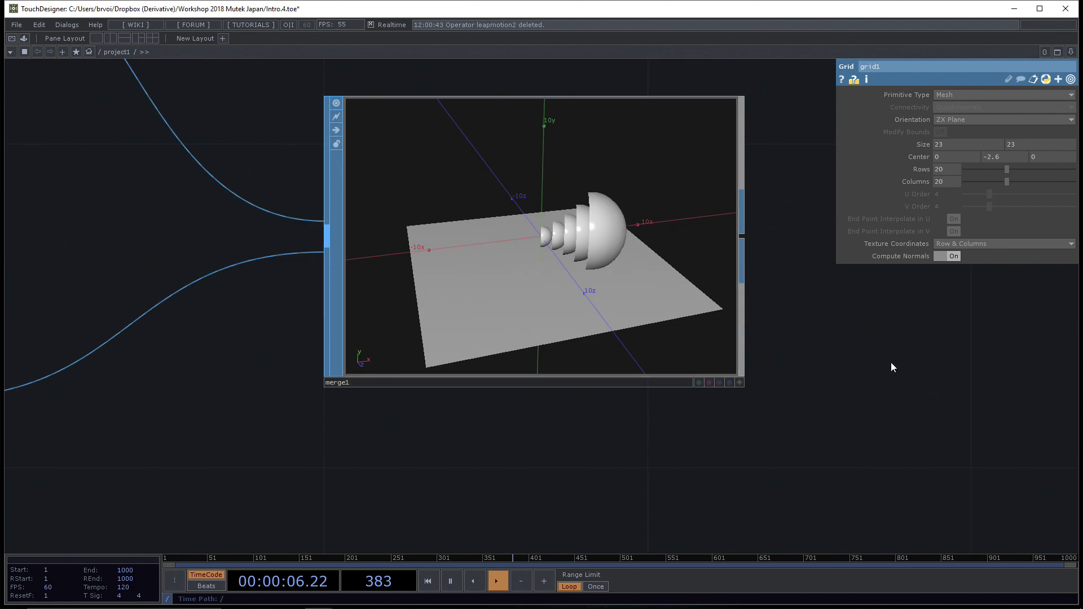
scroll(891, 367, "down", 4)
middle_click_drag(902, 355, 771, 334)
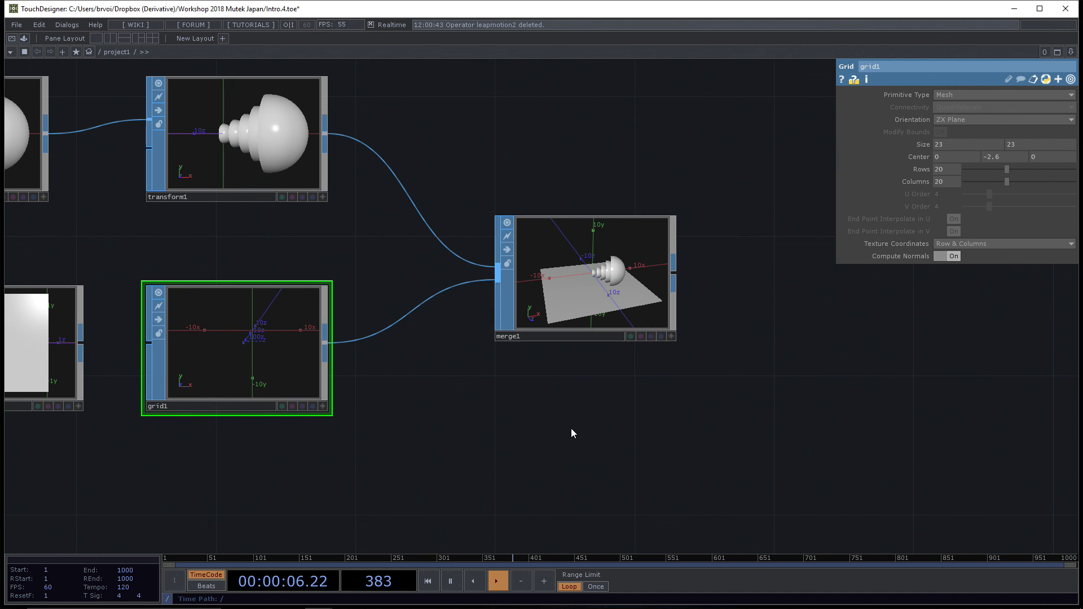
Step: Move the Merge SOP up and the Grid SOP down to space out the network layout
left_click_drag(571, 429, 573, 418)
left_click(549, 222)
left_click_drag(548, 222, 547, 187)
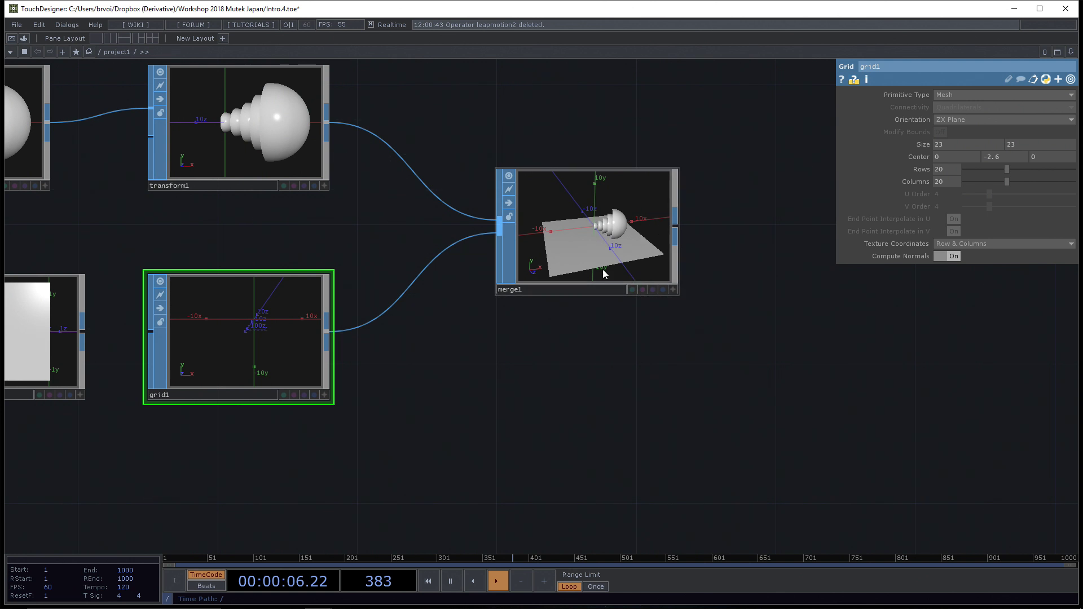
left_click_drag(258, 319, 261, 353)
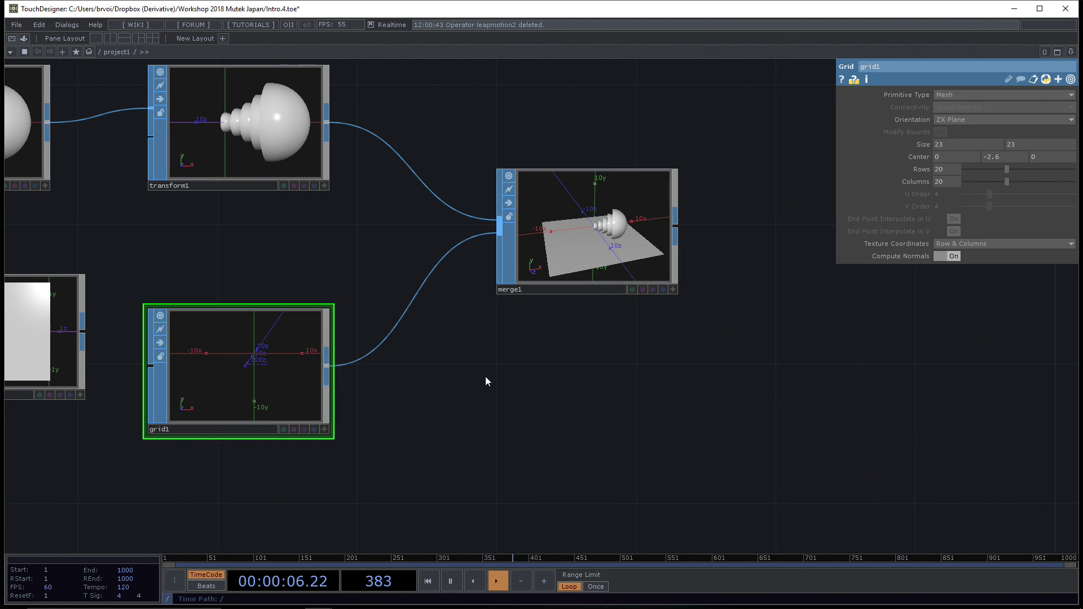
key("Tab")
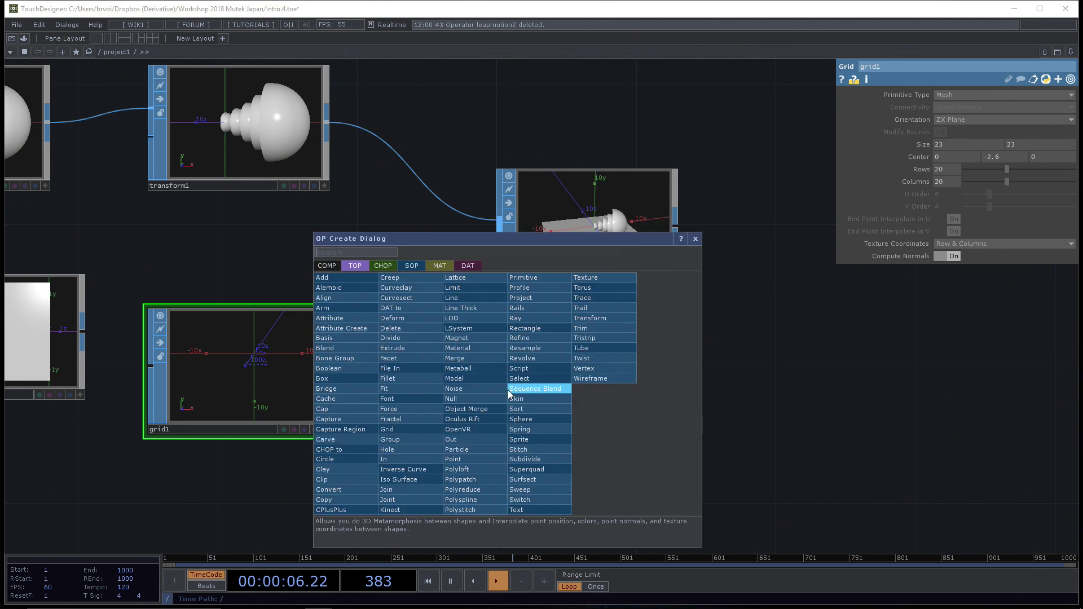
left_click(329, 266)
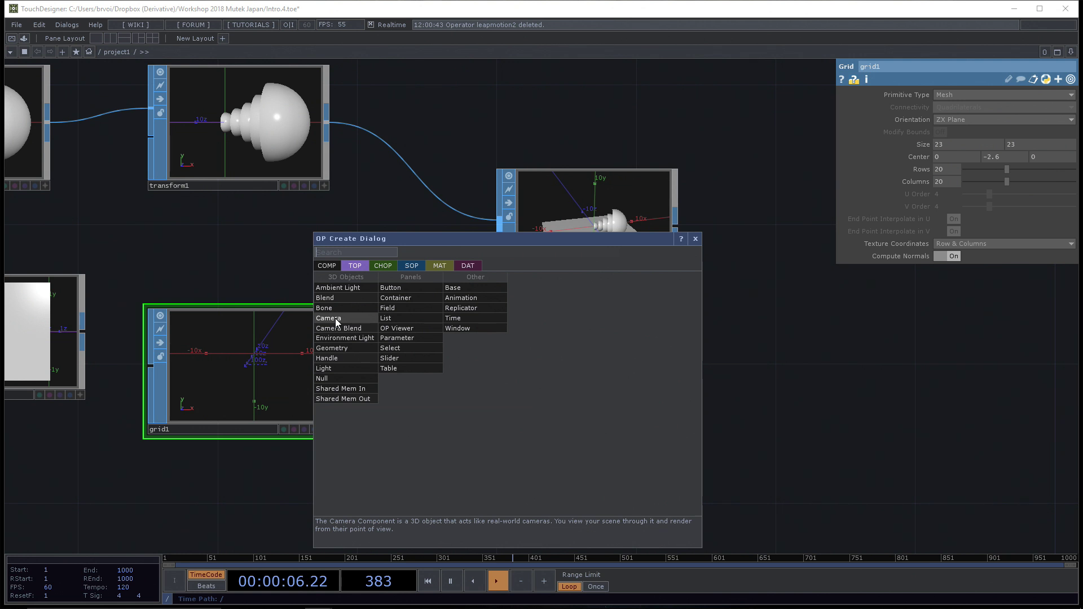
key("Escape")
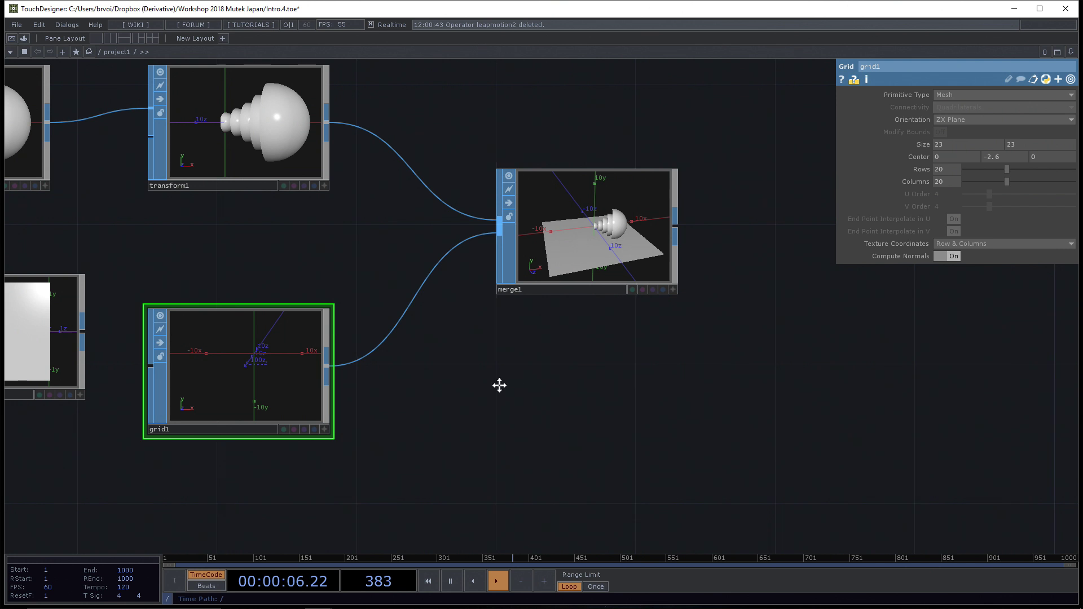
left_click_drag(499, 386, 467, 383)
middle_click_drag(482, 401, 465, 408)
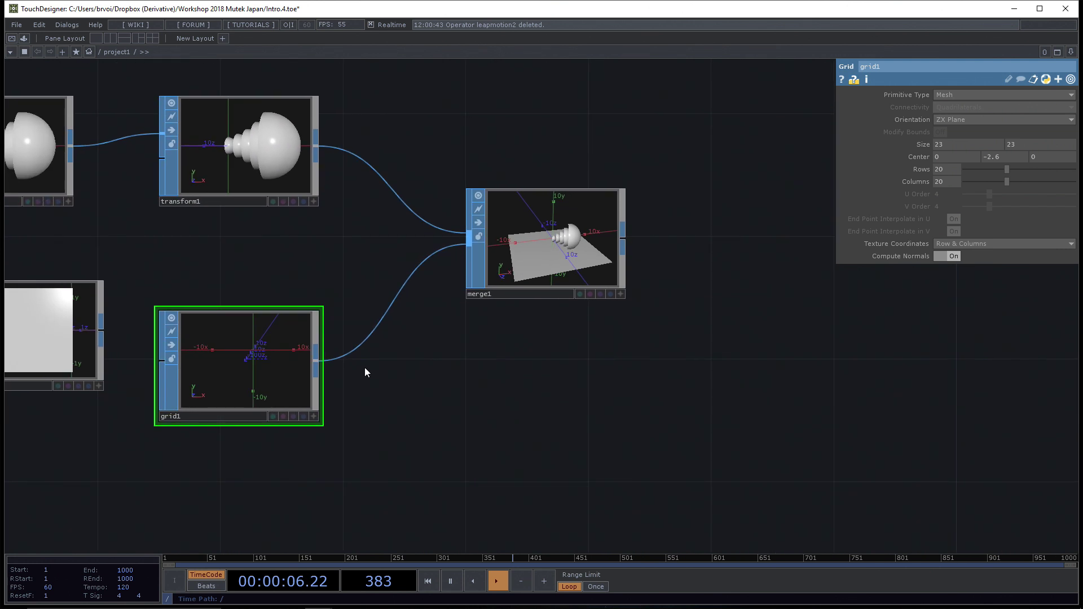
Step: Orbit the Grid SOP's viewer to show its plane in perspective, and delete the Merge SOP
left_click(551, 258)
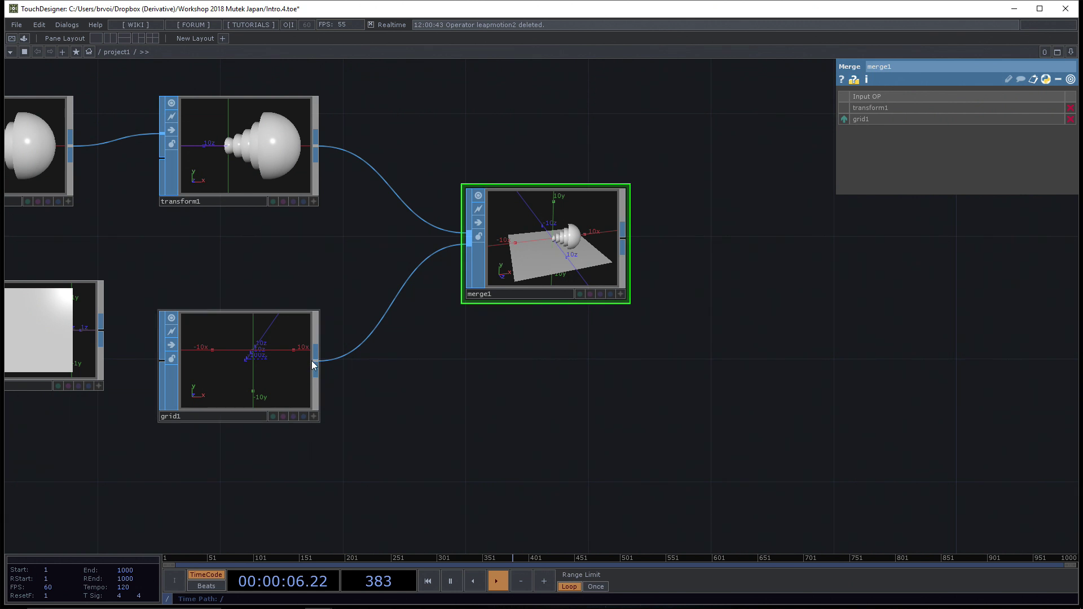
left_click(314, 416)
left_click_drag(263, 366, 310, 414)
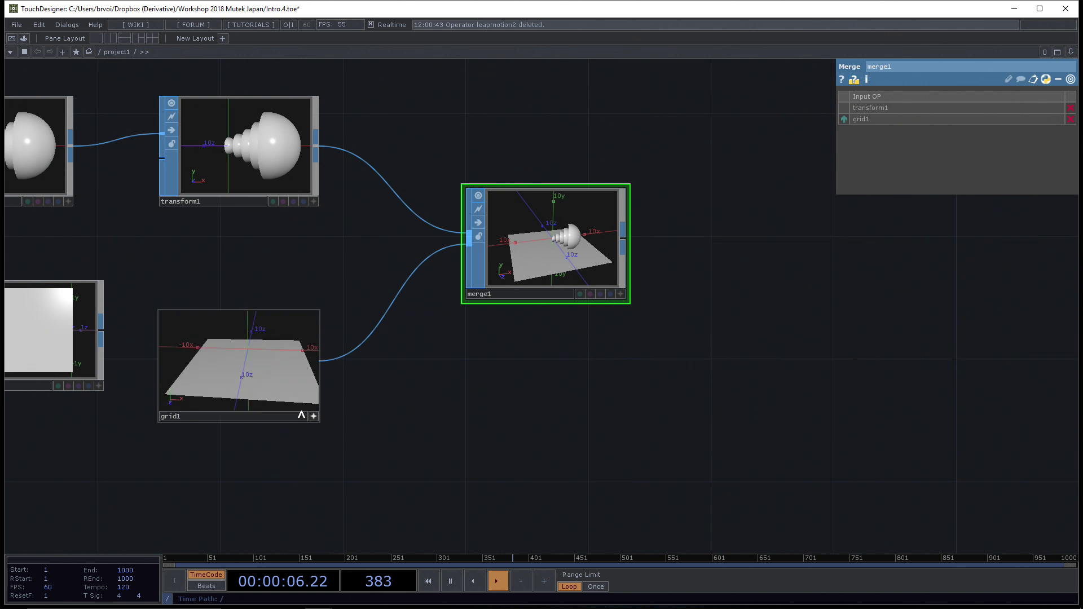
left_click(314, 417)
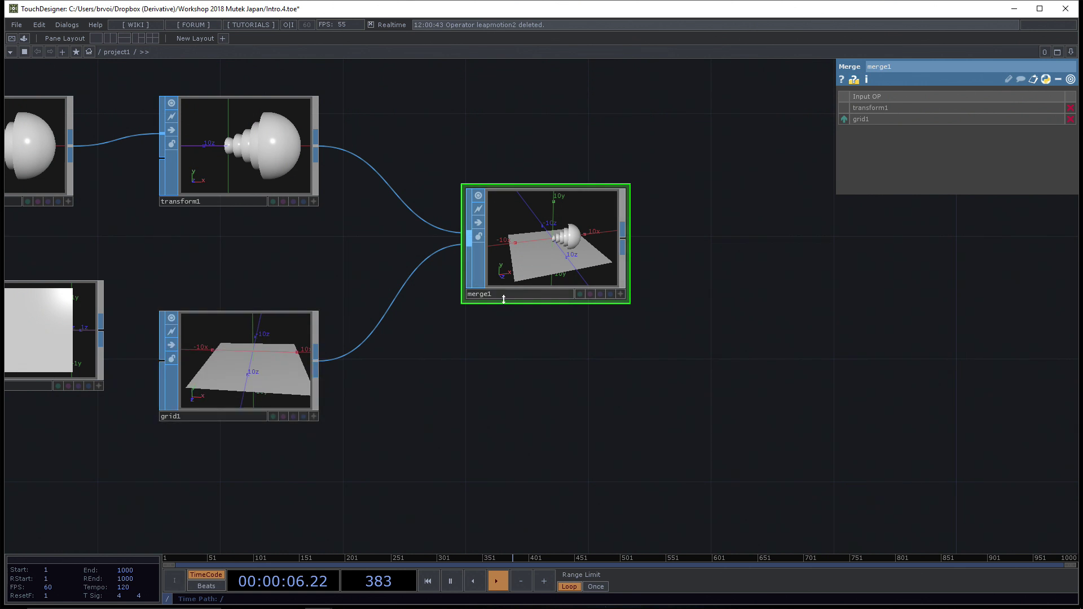
key("Delete")
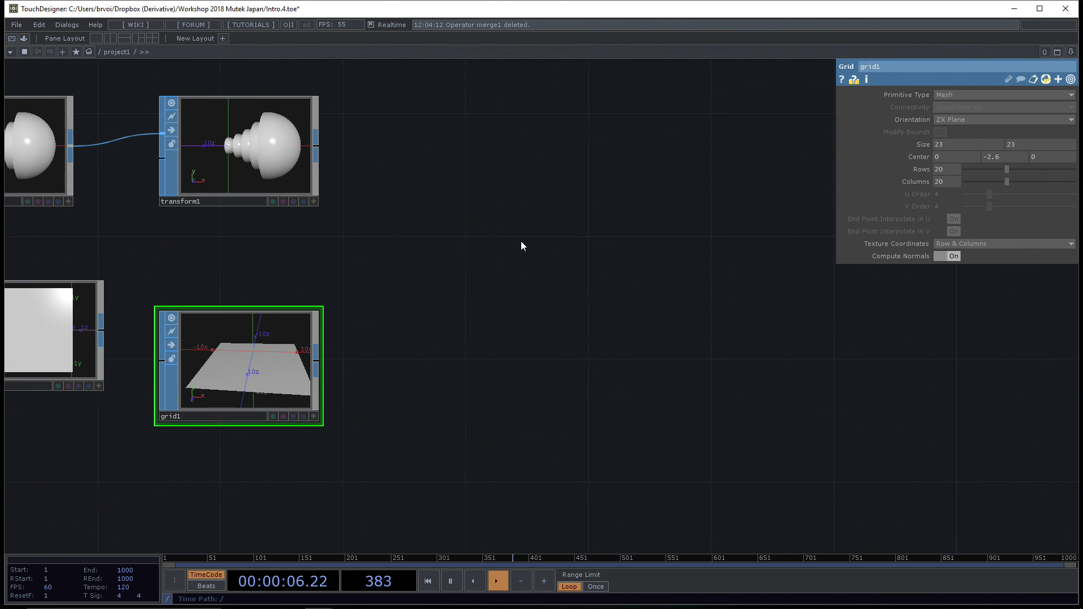
scroll(534, 246, "down", 2)
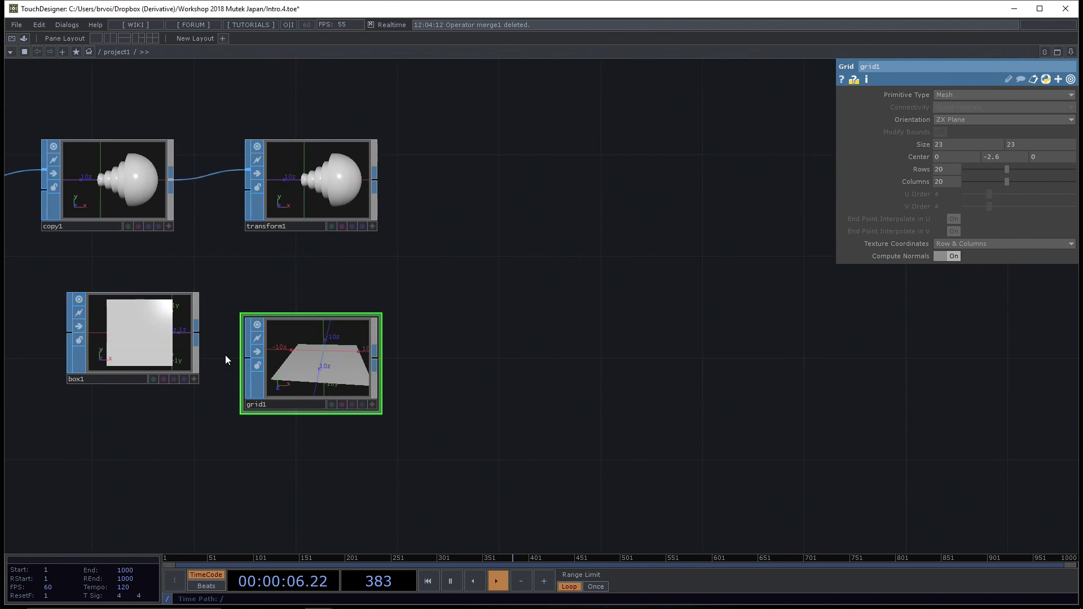
Step: Delete the Box SOP and save the project
left_click(122, 343)
key("Delete")
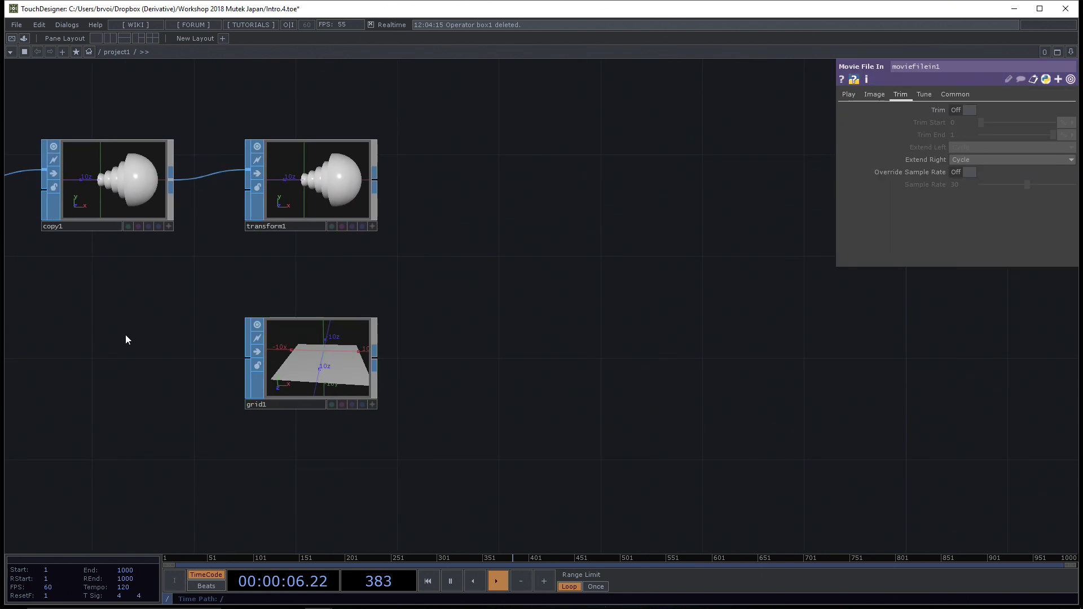
key("ctrl+s")
scroll(395, 282, "up", 3)
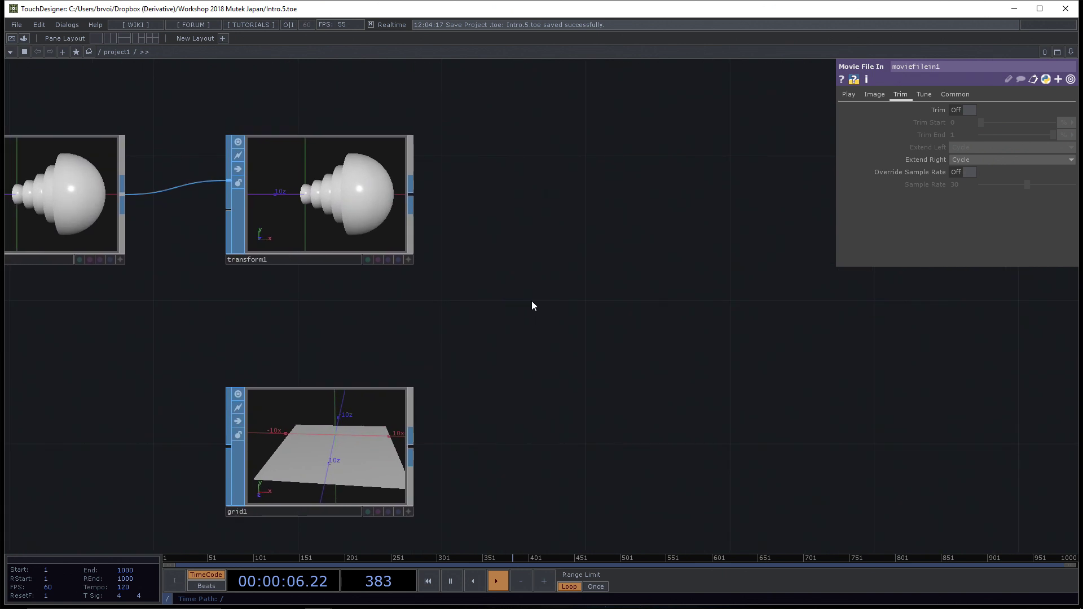
scroll(531, 305, "down", 2)
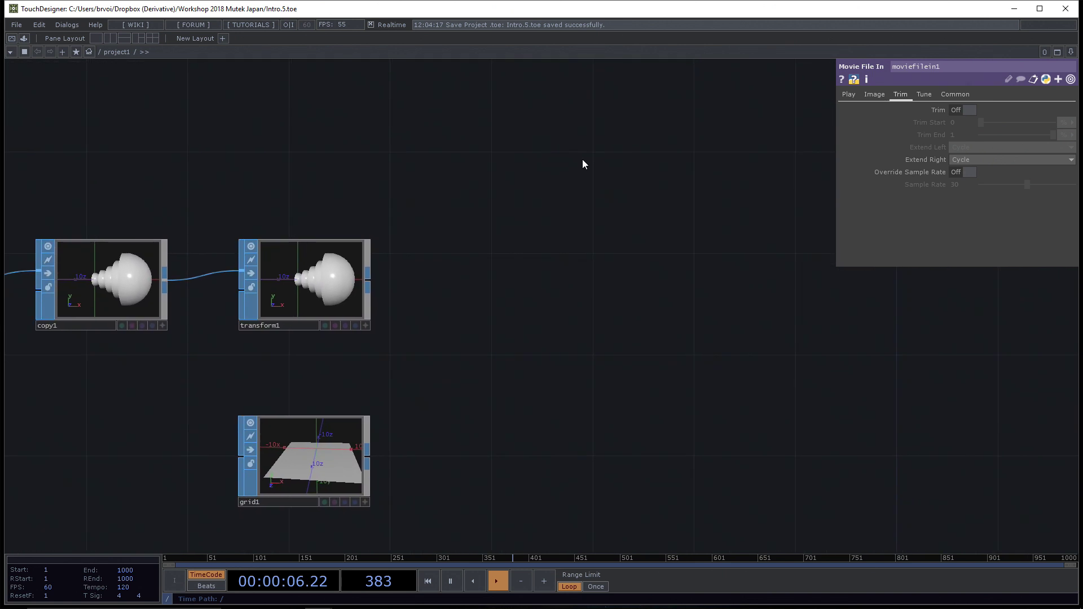
Step: Add a Camera COMP to the network above and beyond the Transform SOP
key("Tab")
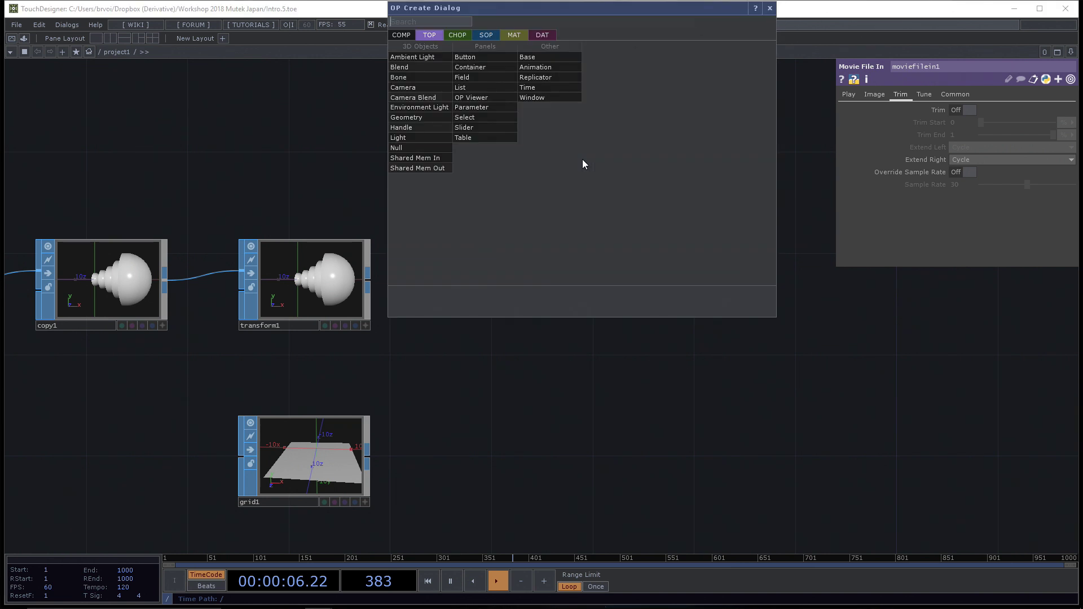
left_click(406, 89)
left_click(543, 140)
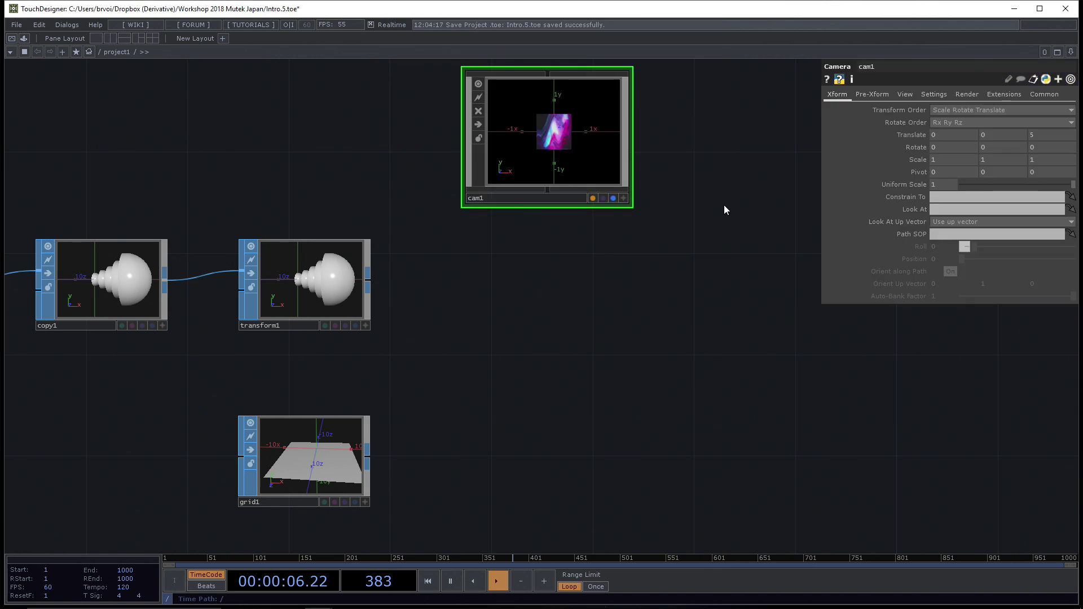
left_click_drag(723, 204, 640, 263)
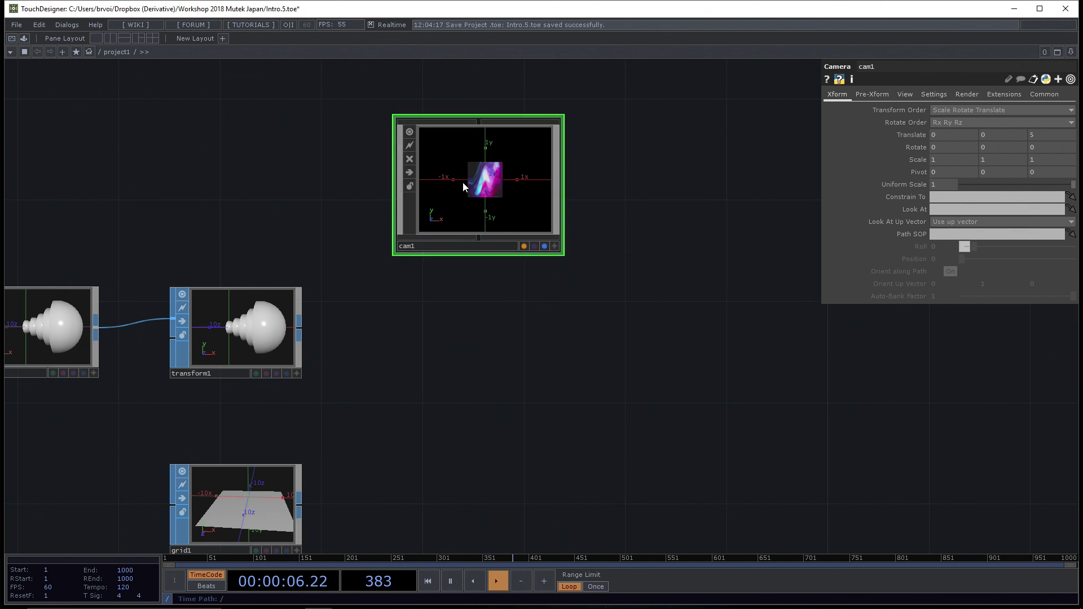
Step: Orbit and zoom in inside the Camera COMP's active viewer to alter its transform values
left_click(555, 247)
left_click_drag(515, 198, 488, 205)
scroll(500, 201, "up", 5)
left_click(877, 94)
left_click(837, 96)
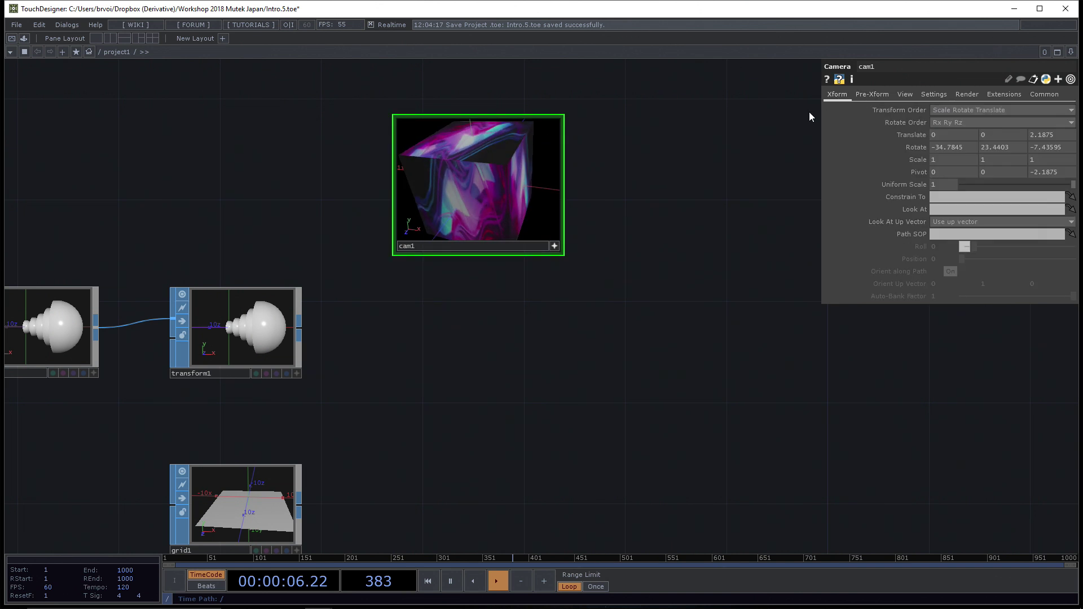
Step: Undo the camera's parameter page changes and the accidental resize of its node
key("ctrl+z")
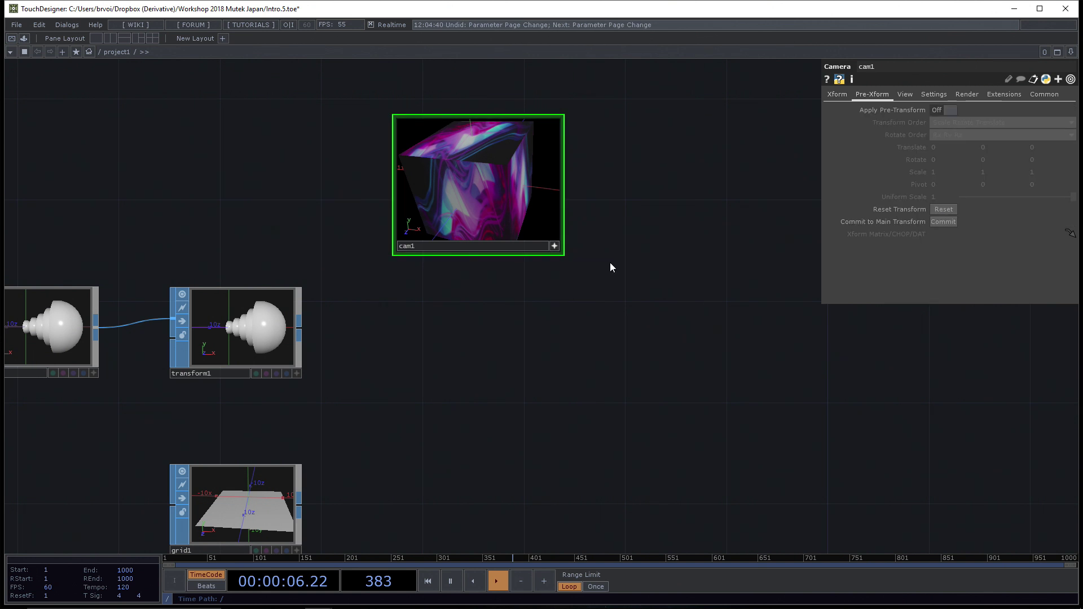
left_click(835, 94)
key("ctrl+z")
left_click_drag(563, 254, 363, 317)
key("ctrl+z")
Step: Delete the old Geometry COMP with the textured cube between the Displace and Out TOPs
scroll(476, 345, "down", 2)
left_click_drag(465, 310, 468, 261)
scroll(476, 389, "down", 4)
left_click_drag(481, 414, 668, 208)
left_click_drag(663, 334, 610, 130)
left_click_drag(623, 394, 606, 294)
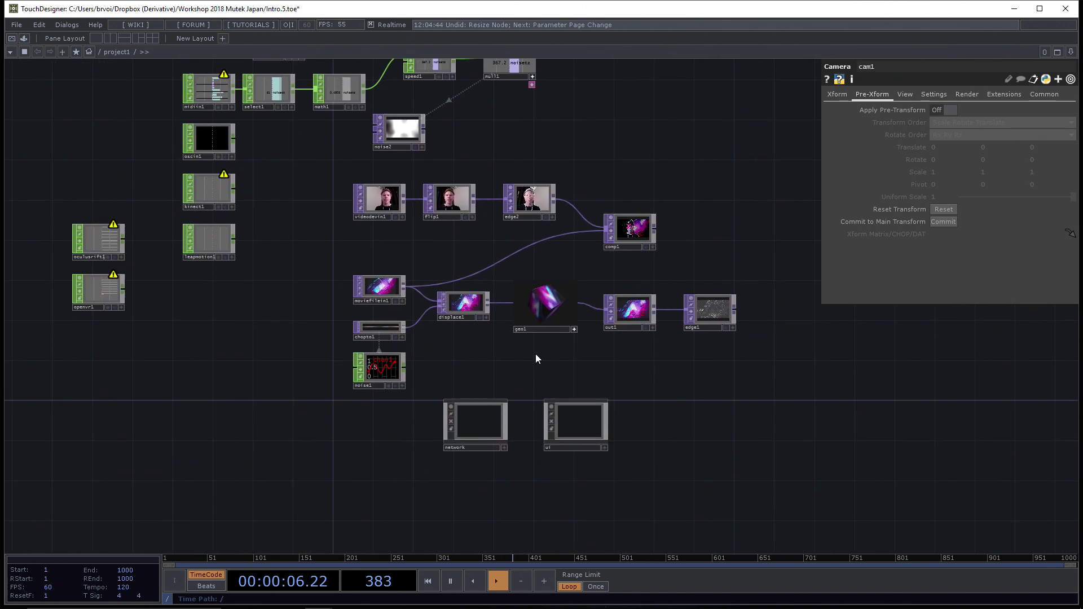
middle_click_drag(536, 353, 790, 355)
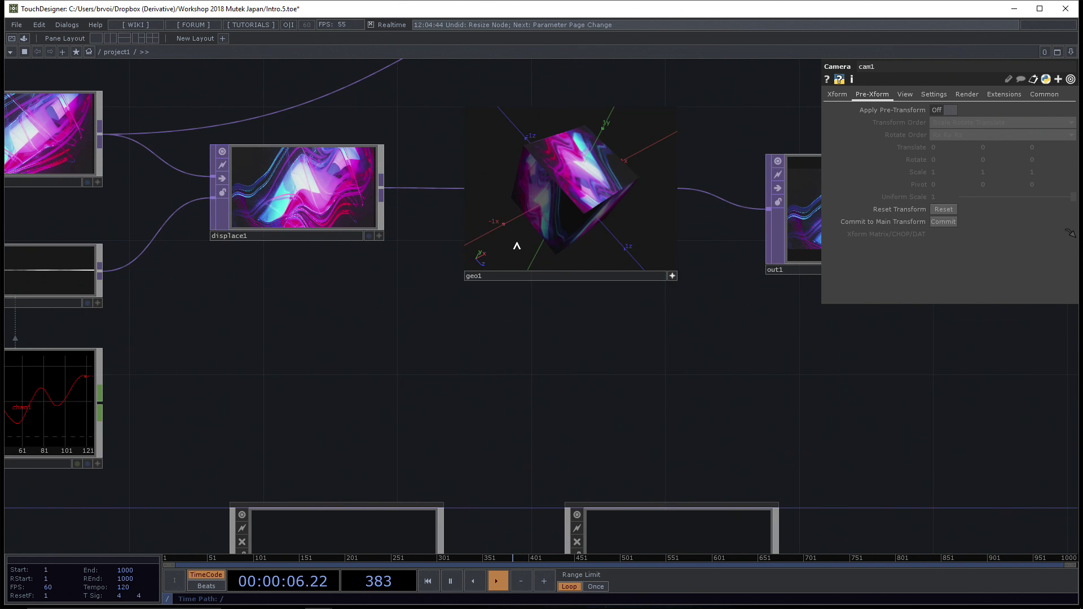
left_click(673, 276)
left_click(621, 215)
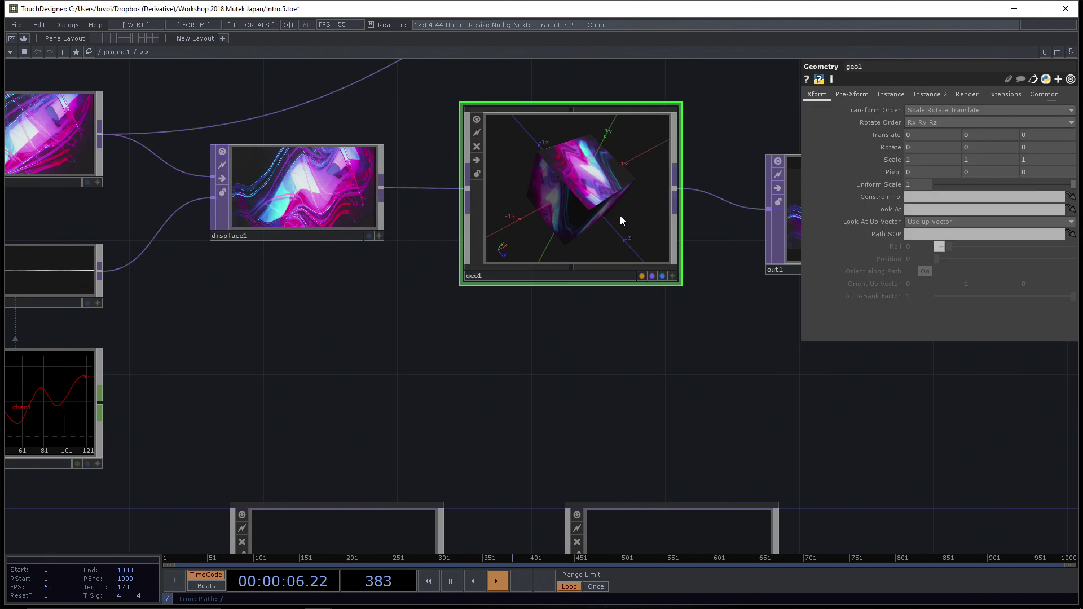
key("Delete")
Step: Return to the Camera COMP and show its transform parameters
middle_click_drag(648, 323, 589, 325)
left_click_drag(589, 325, 537, 503)
left_click_drag(656, 194, 584, 583)
middle_click_drag(571, 235, 652, 240)
left_click_drag(623, 198, 591, 348)
left_click(581, 237)
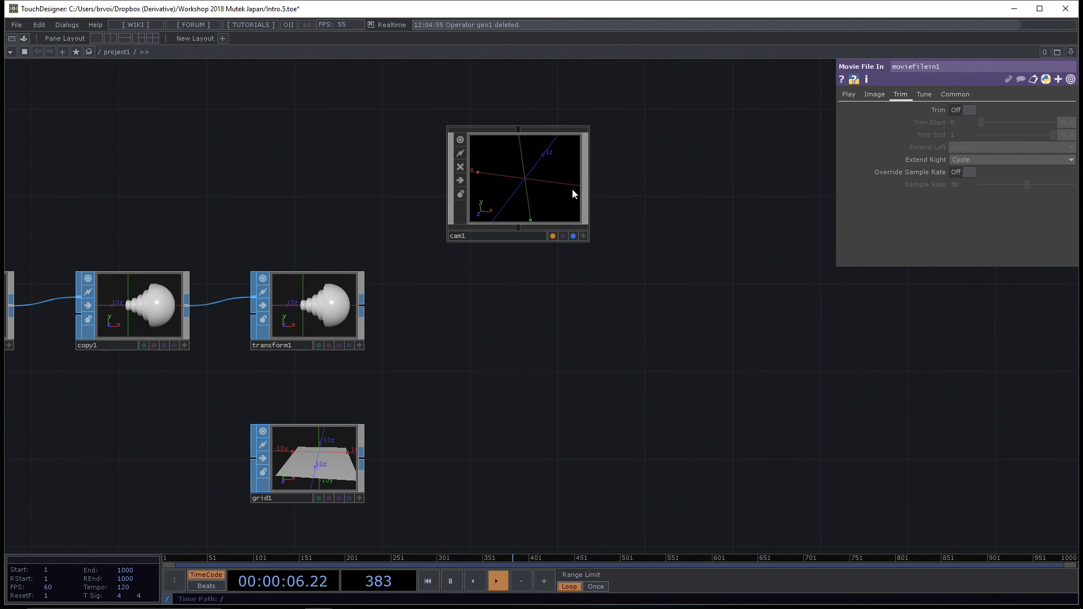
left_click(849, 94)
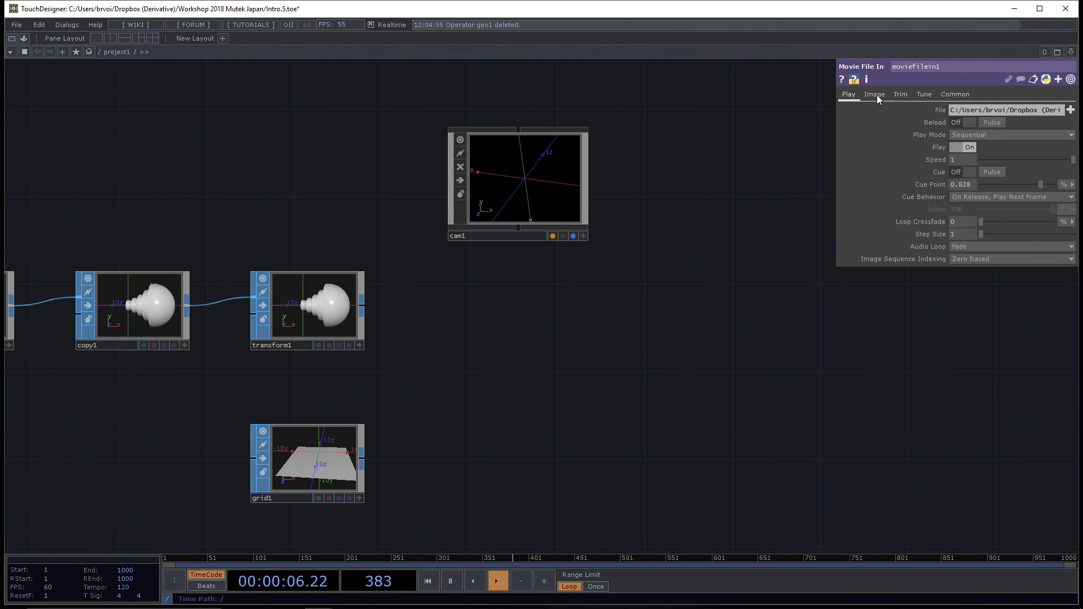
left_click(527, 162)
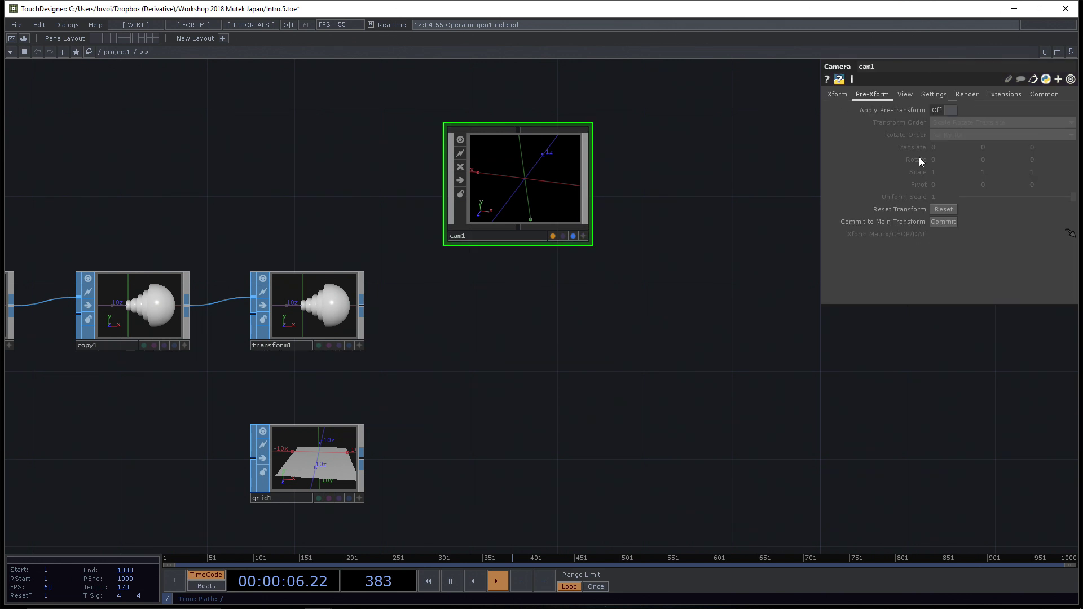
left_click(840, 95)
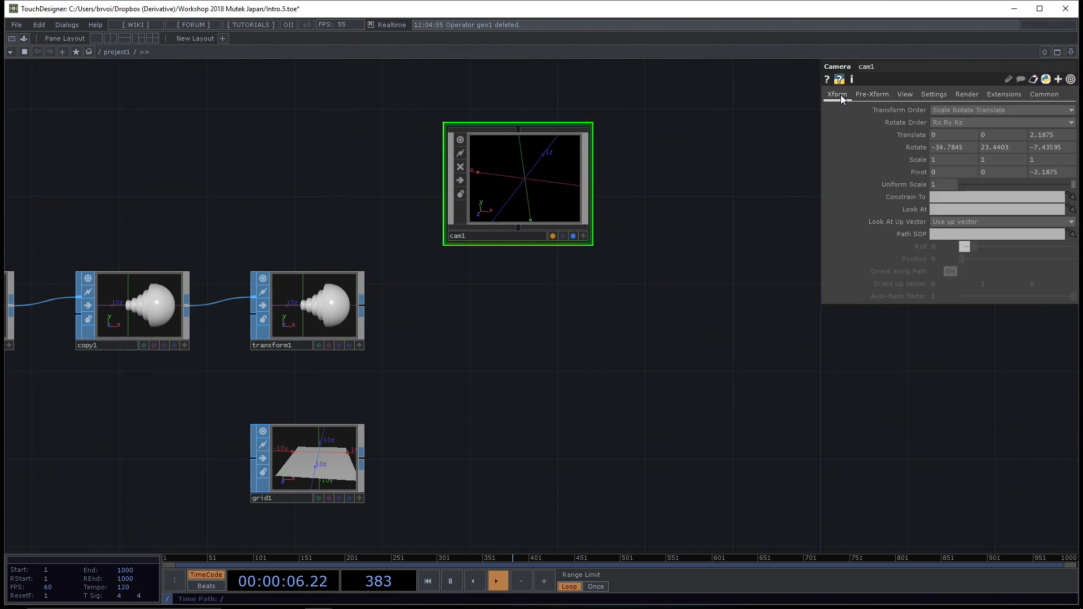
Step: Reset the camera's rotation to 0 on all three axes and its Z pivot to 0
left_click(966, 151)
type("0")
left_click(996, 151)
type("0")
key("Return")
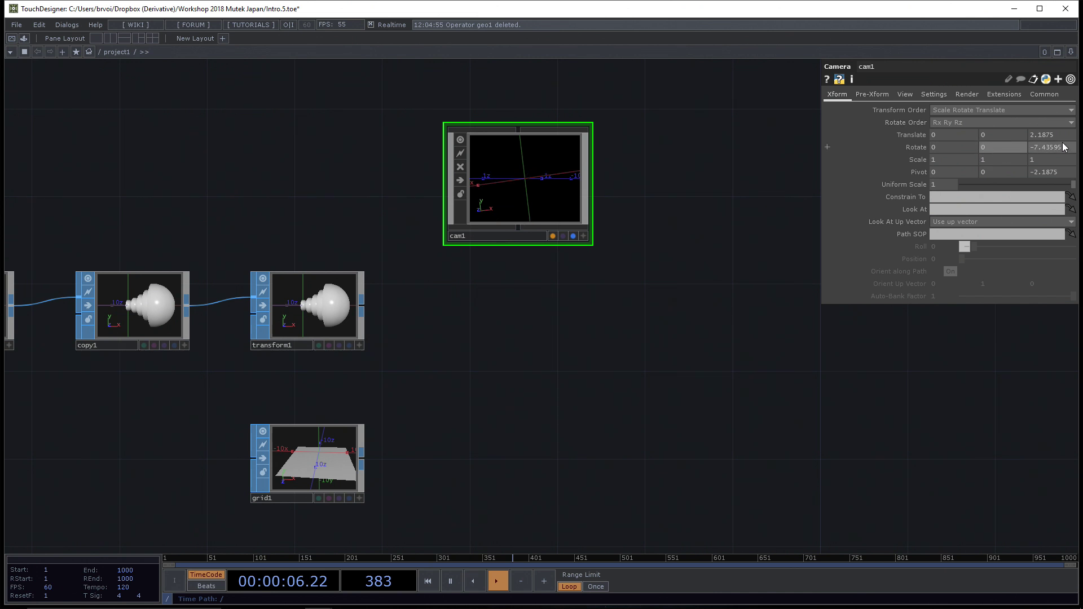
left_click(1063, 147)
type("0")
key("Return")
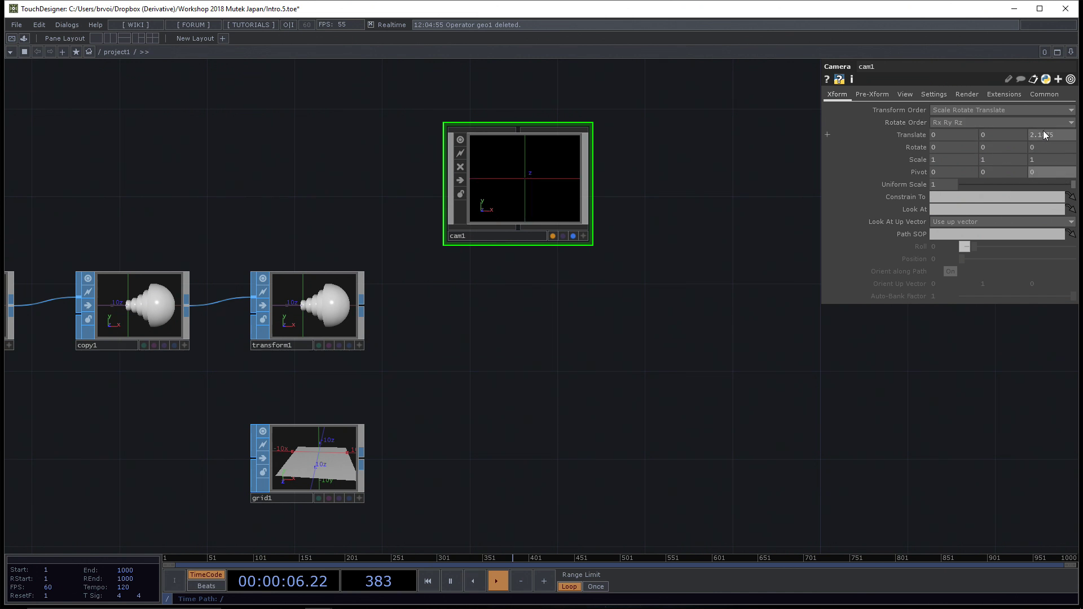
Step: Set the camera's Z translation to 5 and move its node slightly up in the network
right_click(916, 133)
left_click(927, 182)
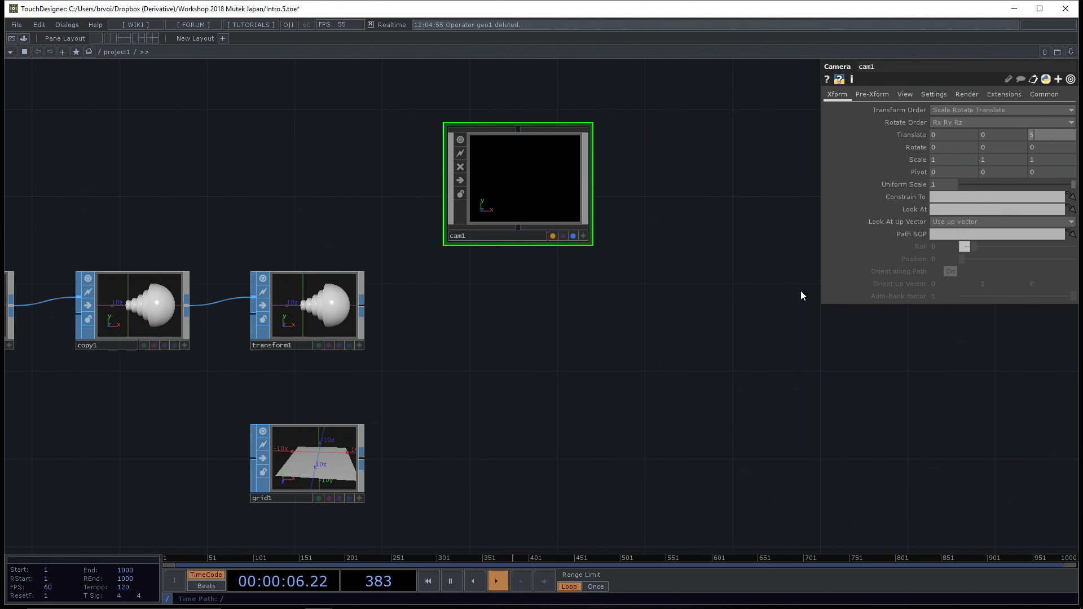
key("ctrl+z")
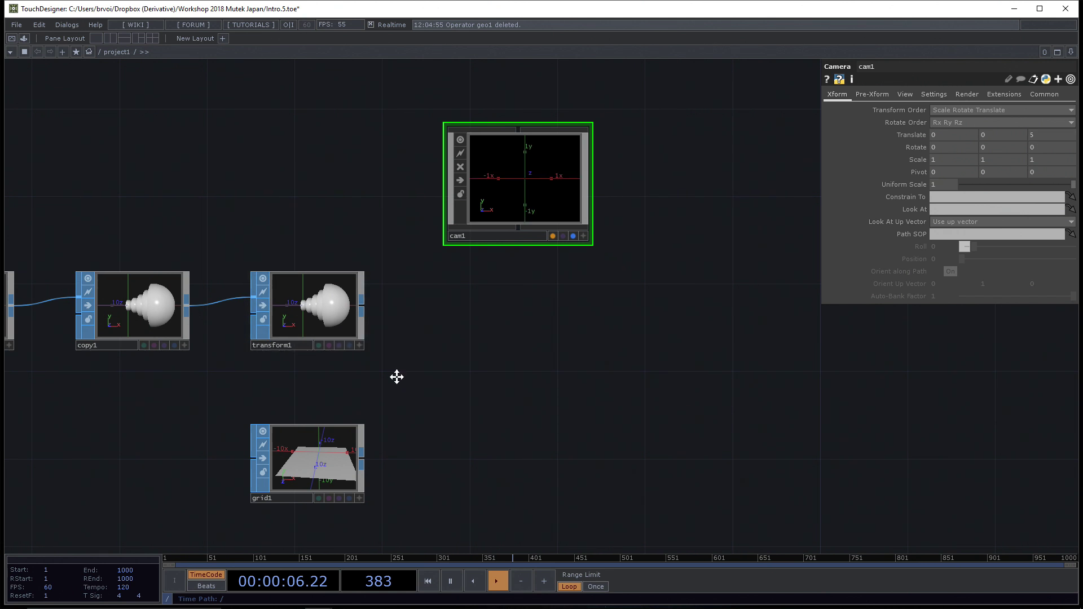
left_click_drag(396, 374, 389, 380)
left_click_drag(499, 187, 509, 164)
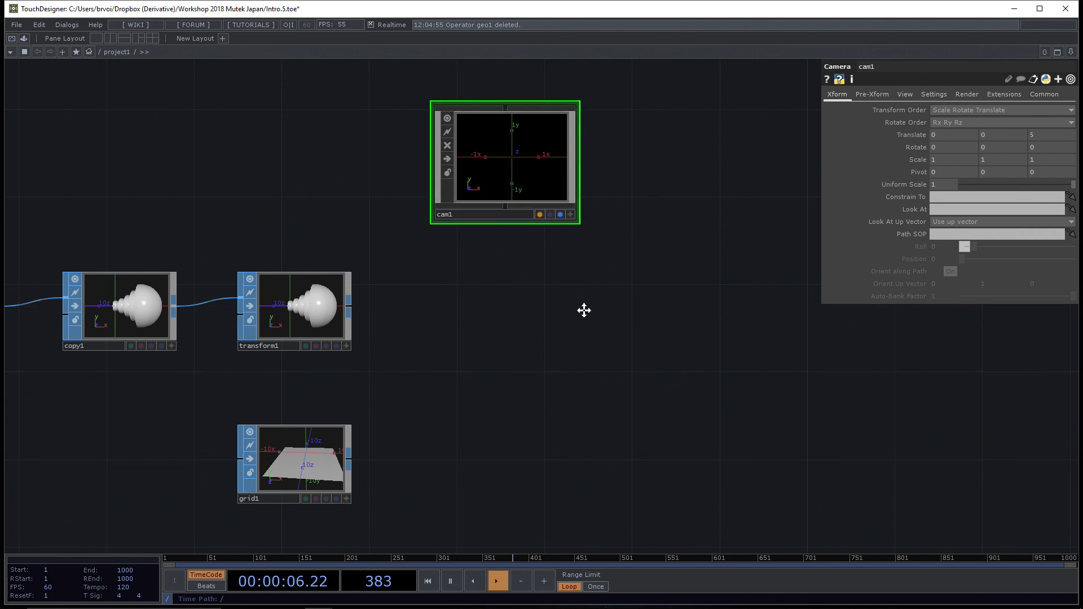
left_click_drag(583, 310, 572, 312)
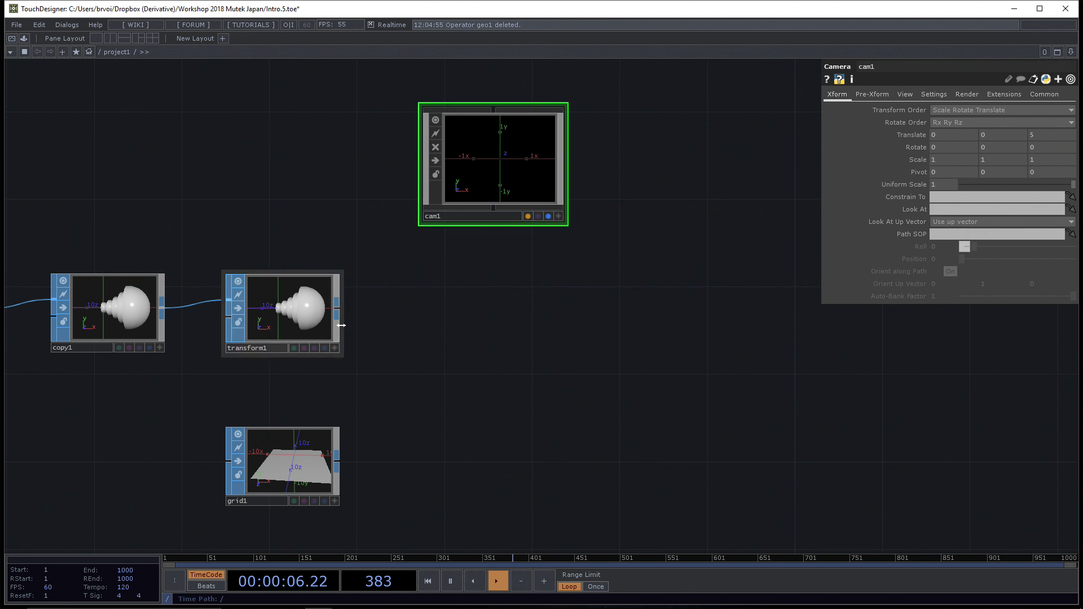
Step: Add a Geometry COMP fed by the Transform SOP's output and place it beside that SOP
right_click(335, 309)
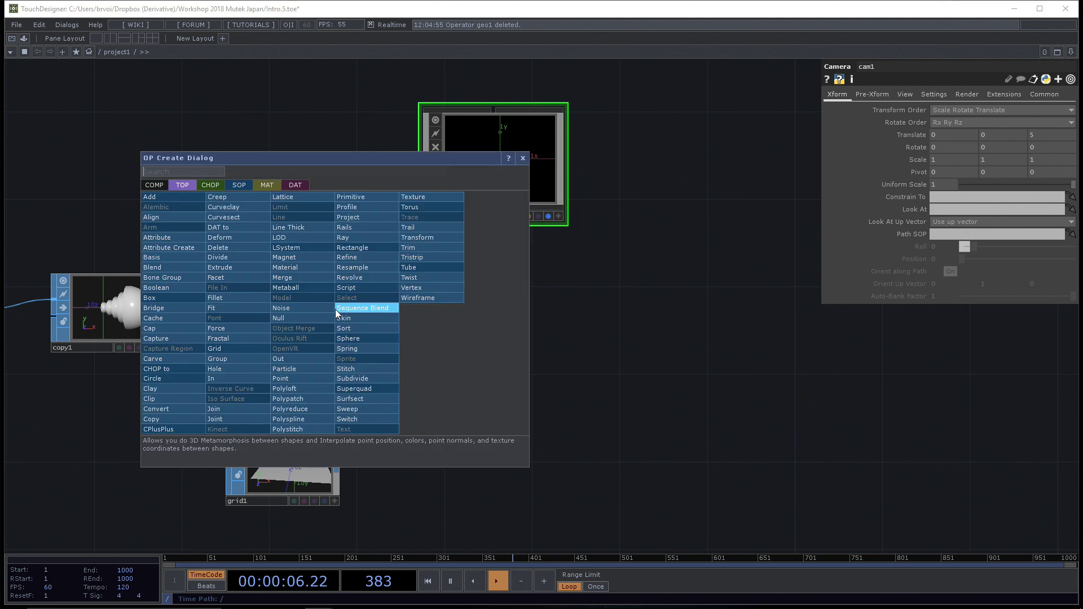
left_click(154, 186)
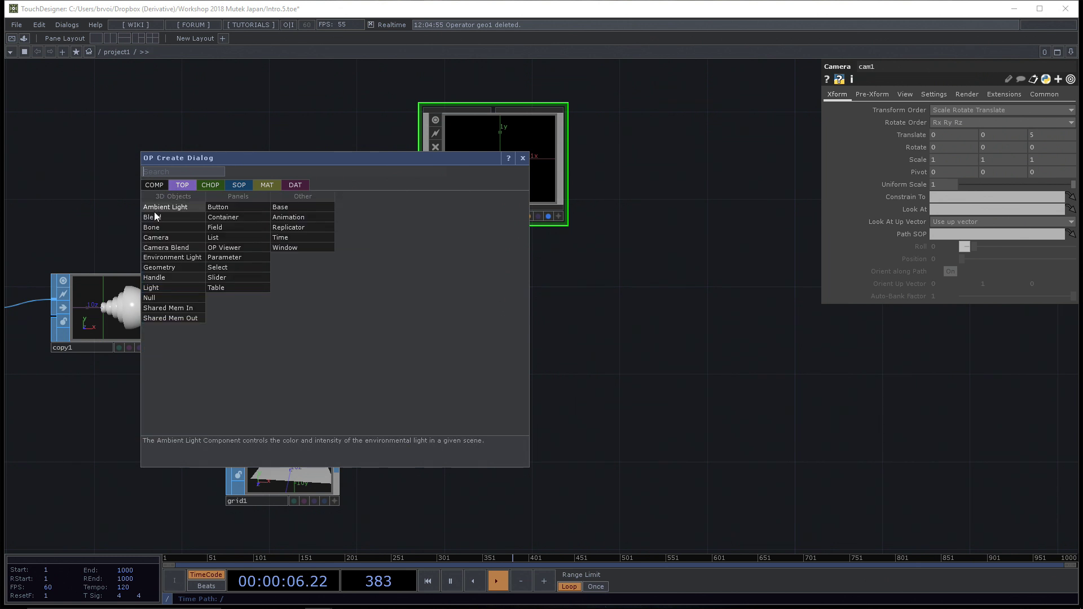
left_click(178, 267)
left_click(453, 314)
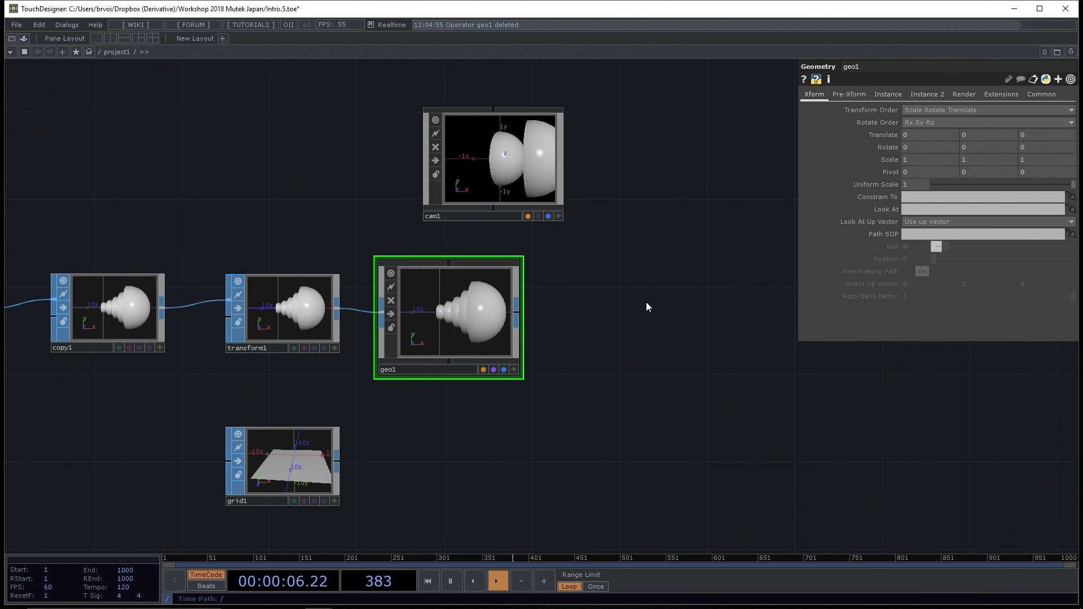
left_click_drag(587, 255, 566, 246)
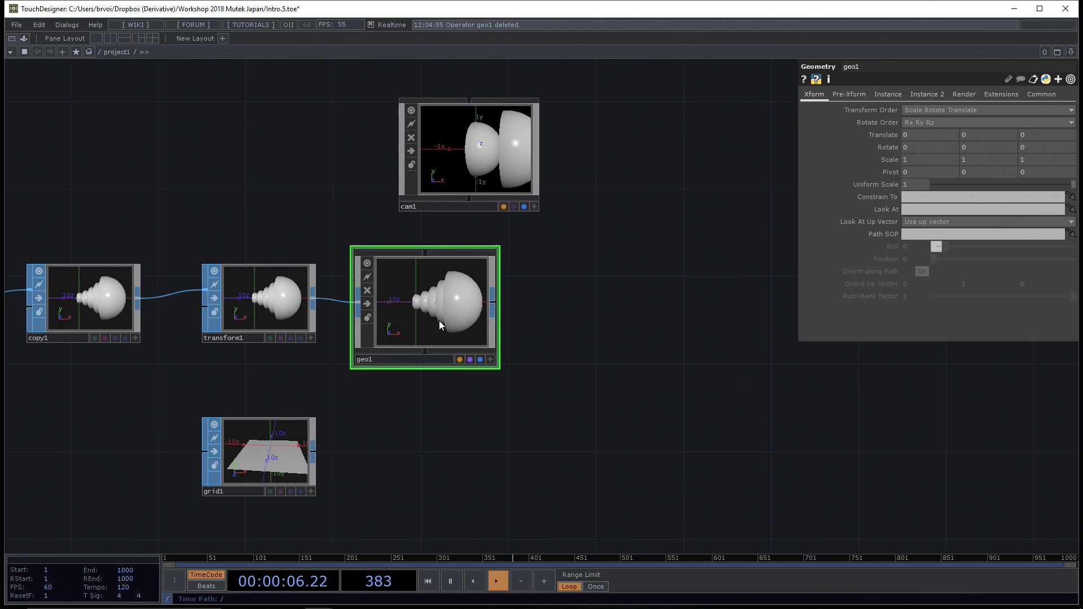
left_click_drag(443, 321, 465, 321)
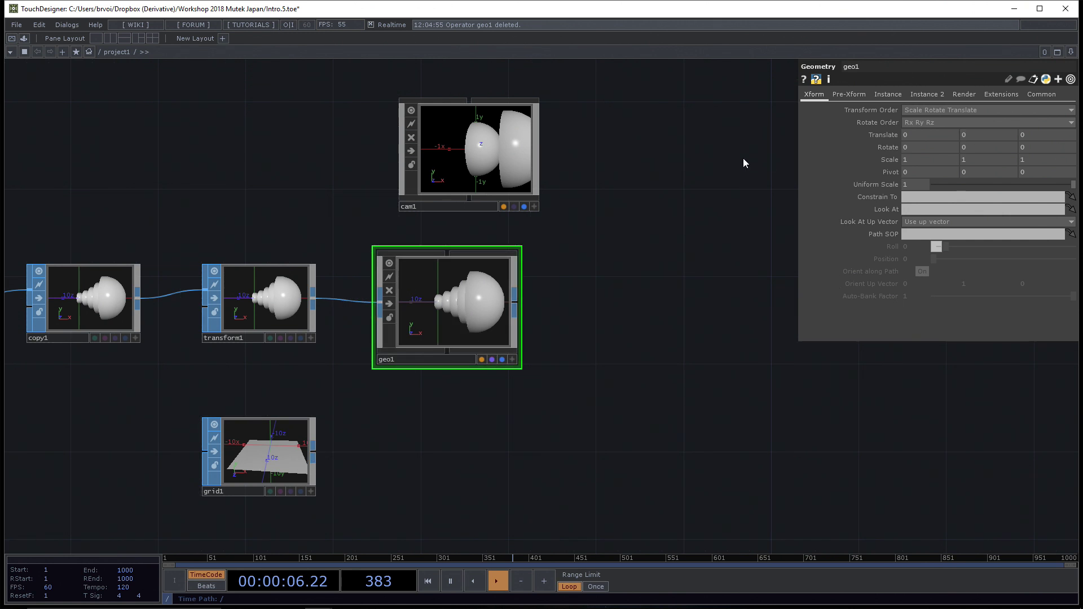
Step: Set the camera's Z translation to 11 to pull it back from the geometry
left_click(479, 149)
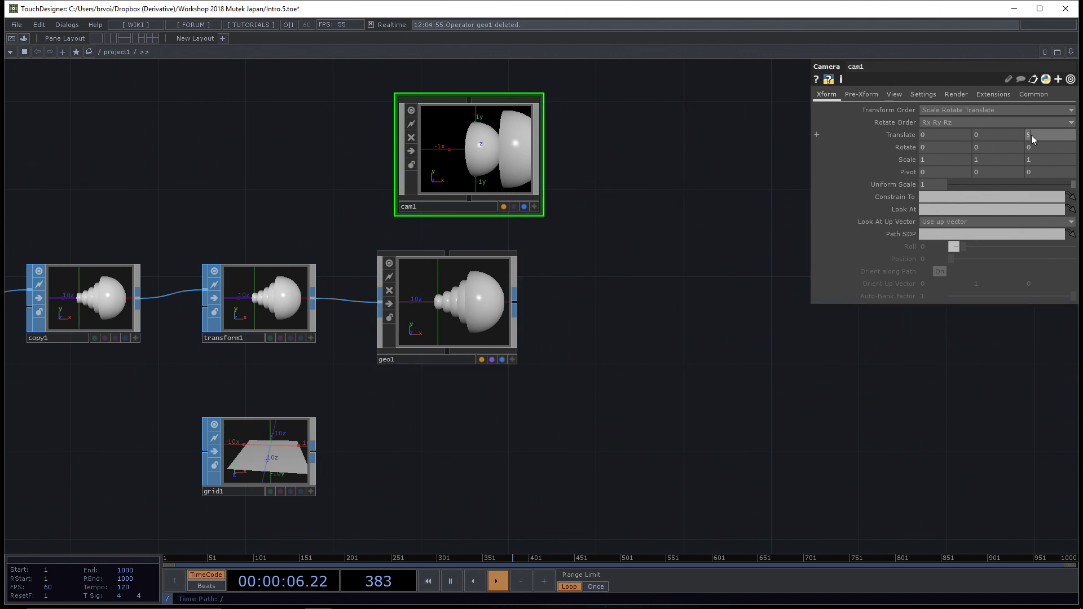
middle_click_drag(1031, 134, 1034, 123)
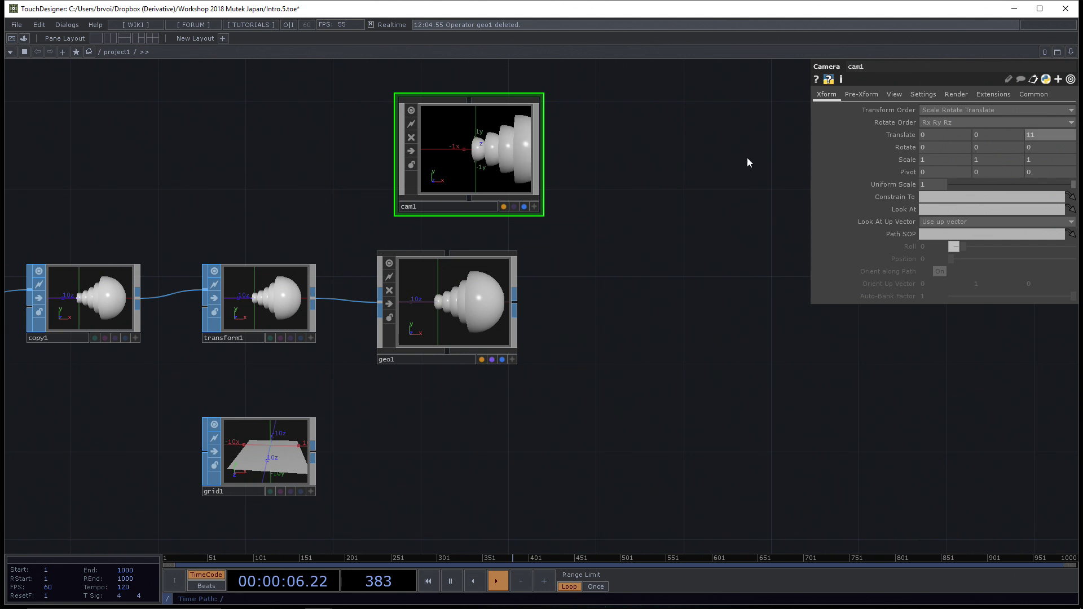
left_click(460, 315)
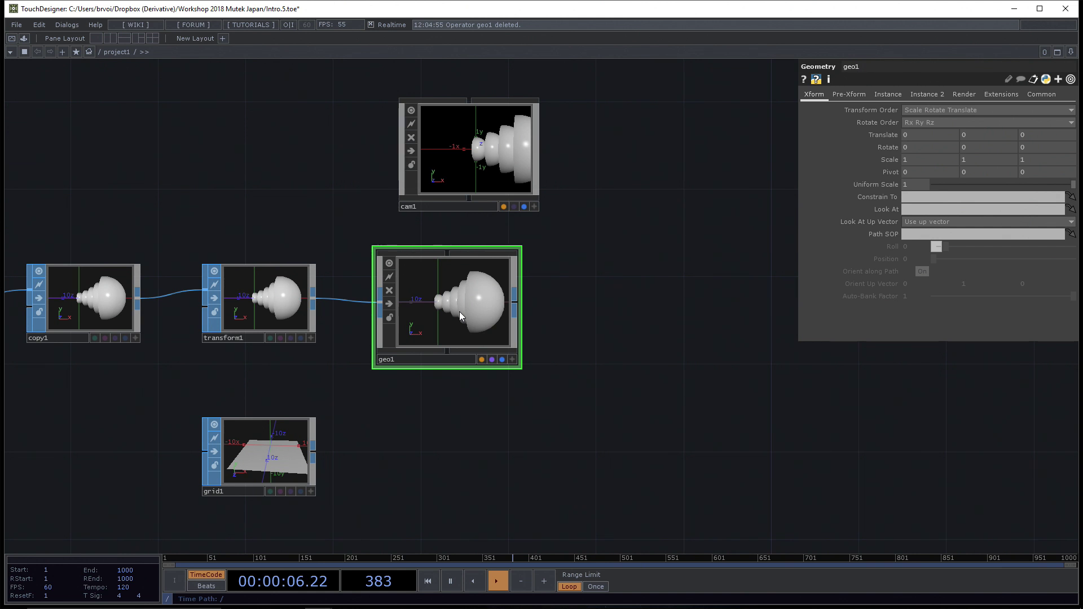
Step: Add a second Geometry COMP fed by the Grid SOP and place it below the first one
right_click(310, 454)
left_click(126, 327)
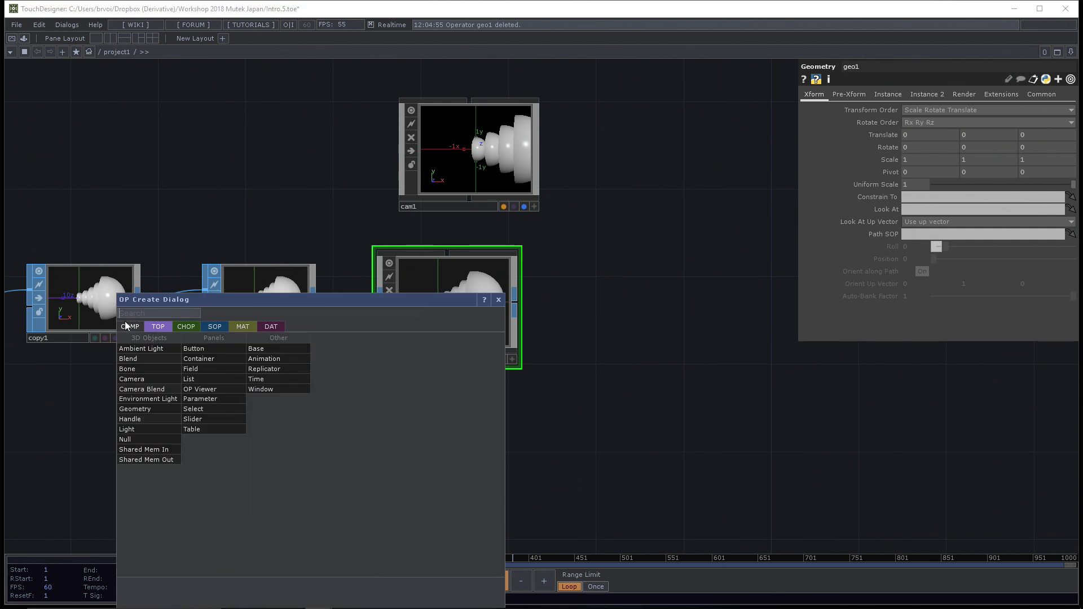
left_click(152, 408)
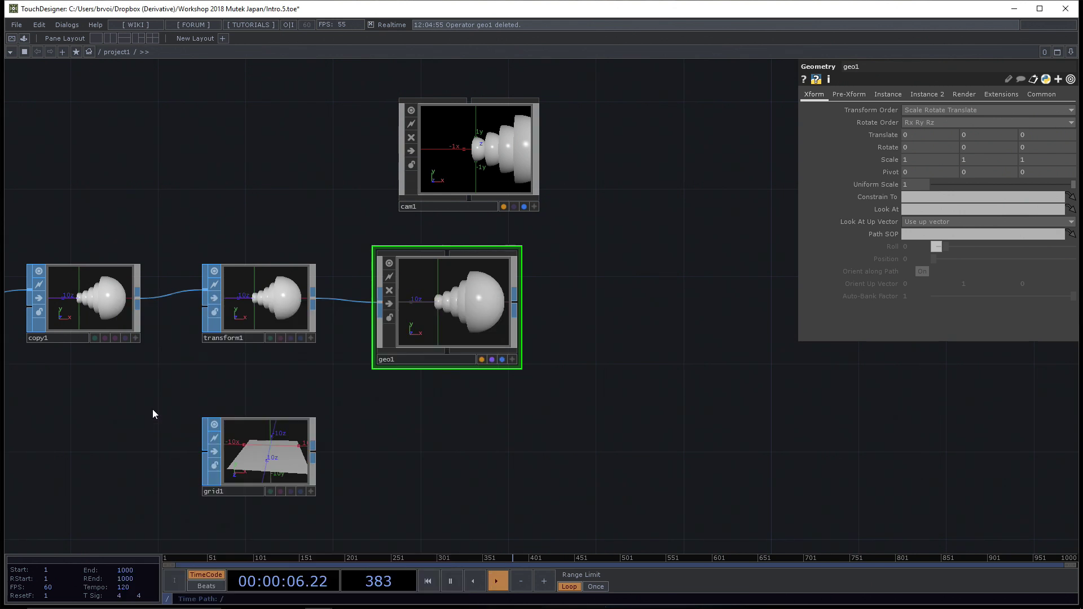
left_click(450, 457)
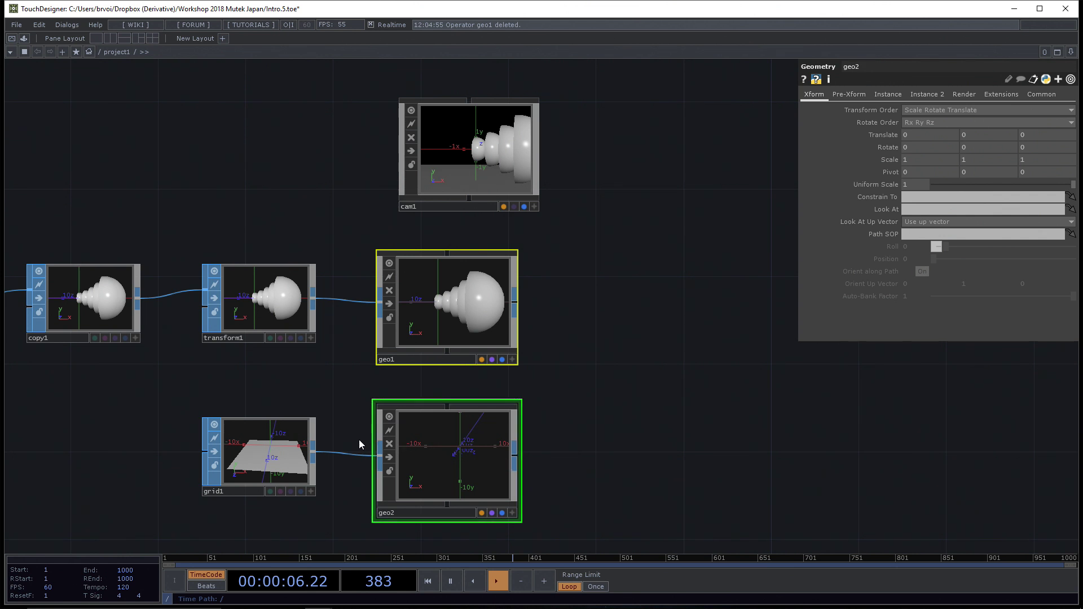
Step: Move the Camera COMP further right in the network, past the two Geometry COMPs, and deselect the upper Geometry COMP
left_click_drag(599, 412, 514, 206)
left_click_drag(522, 397, 516, 371)
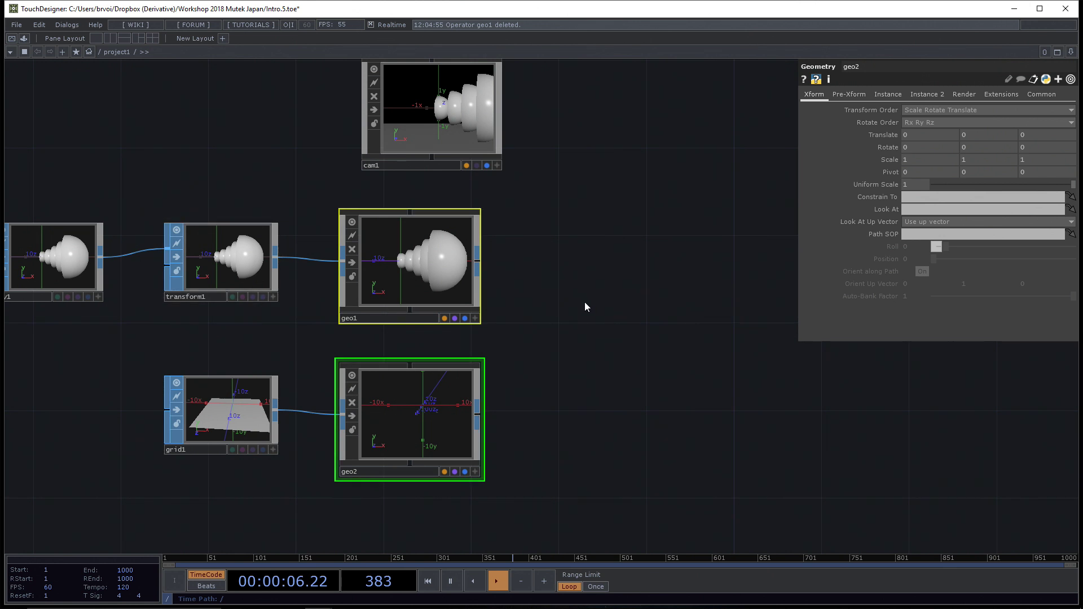
left_click_drag(585, 307, 578, 356)
left_click_drag(456, 164, 586, 164)
left_click_drag(589, 255, 582, 220)
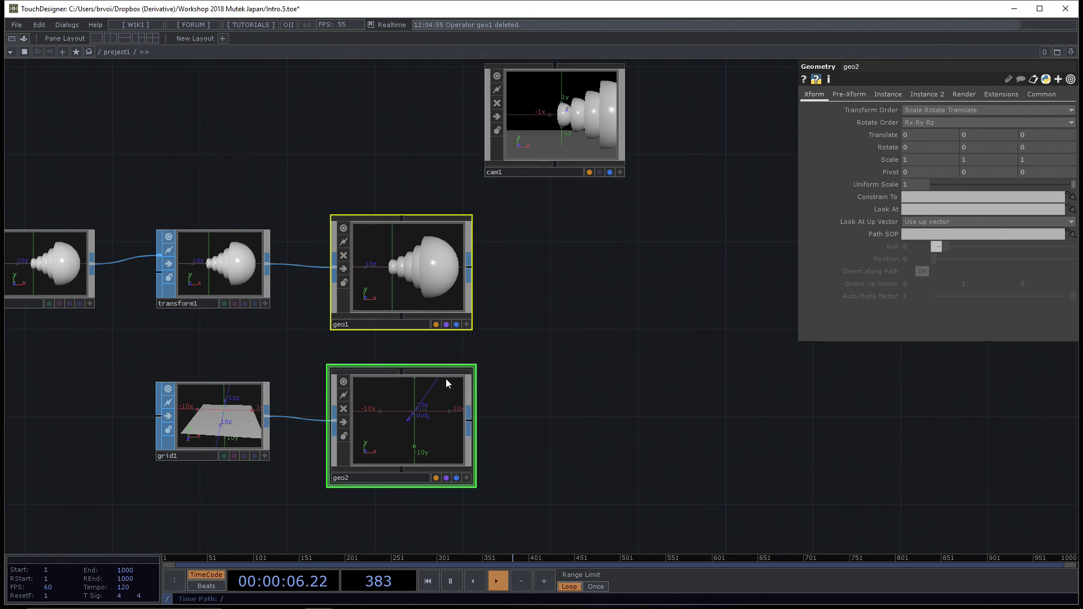
left_click(509, 325)
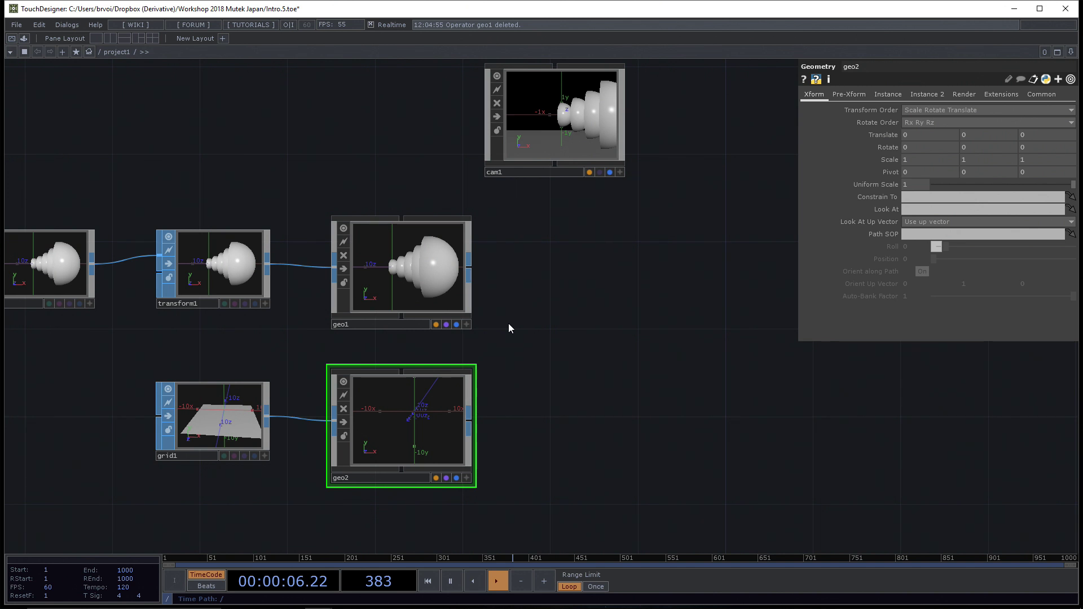
Step: Inspect the camera's and upper Geometry COMP's parameters, and look inside that Geometry COMP at its In and Out SOPs
left_click_drag(646, 210, 645, 238)
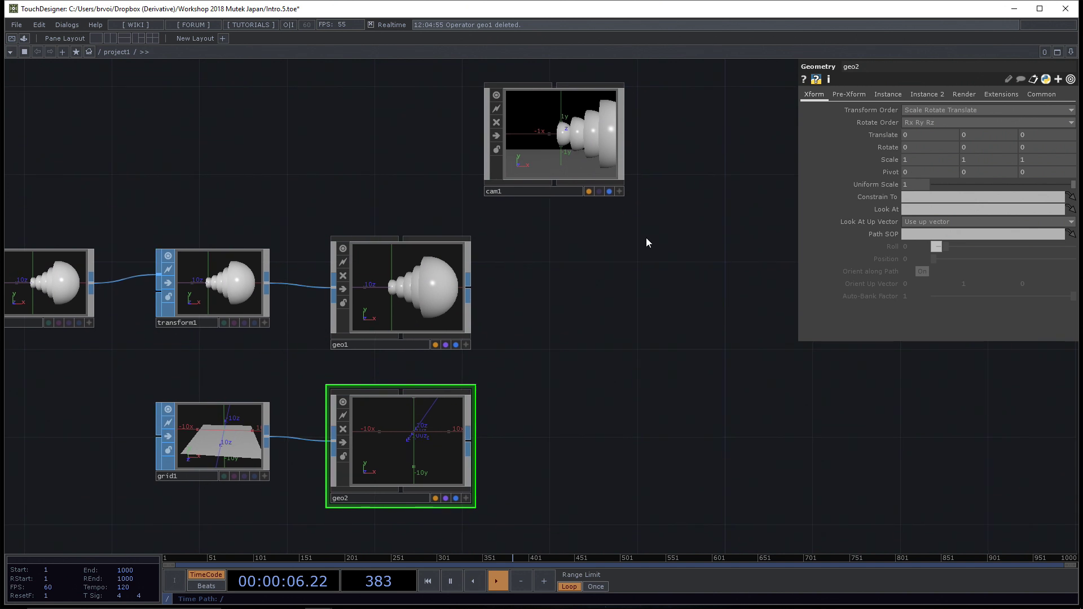
left_click(572, 169)
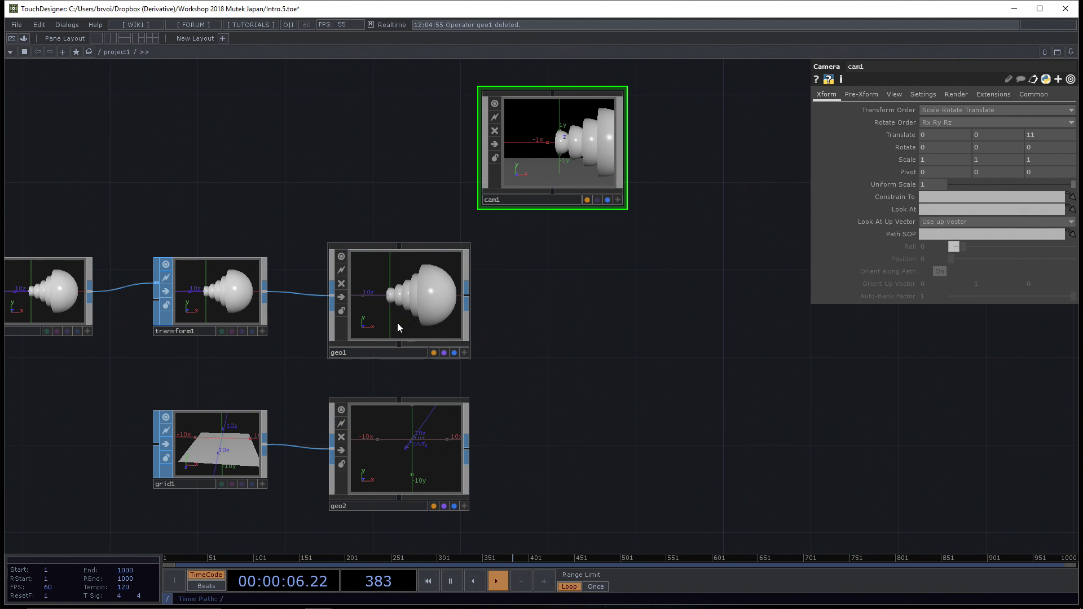
left_click(398, 293)
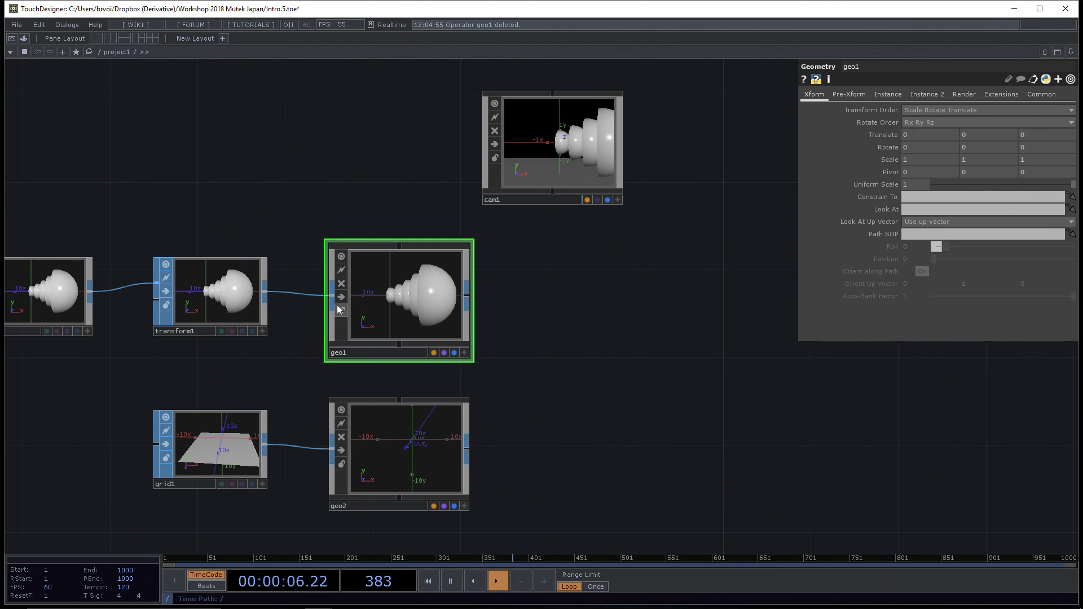
double_click(401, 306)
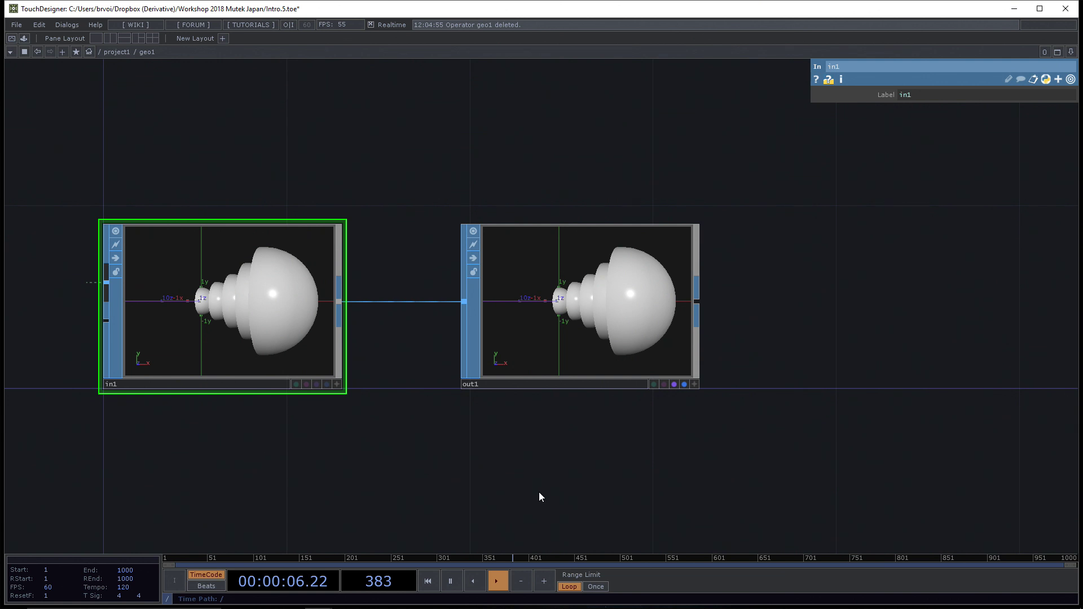
key("u")
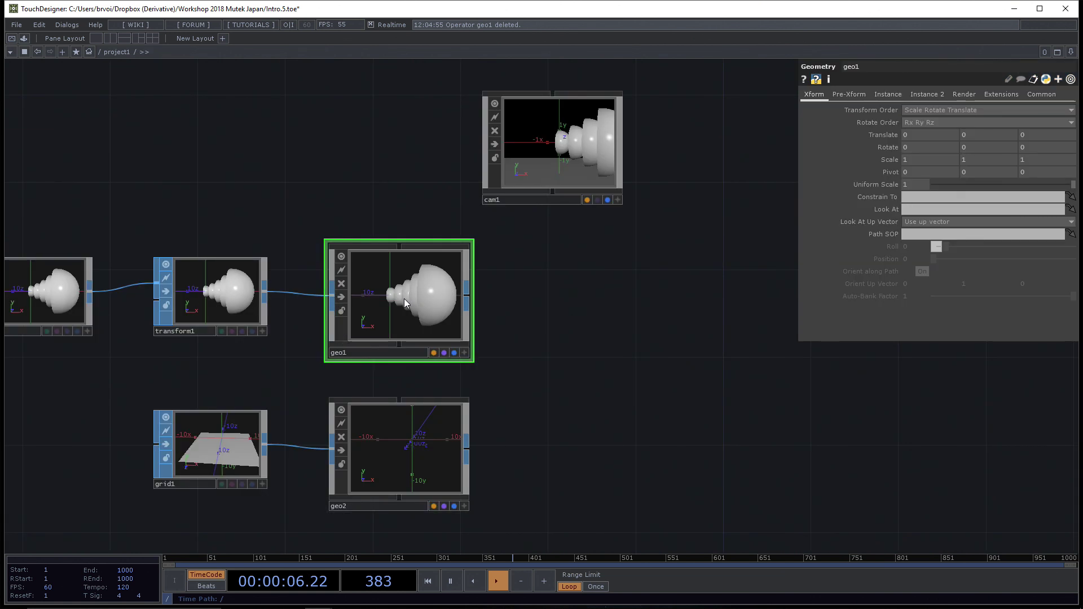
key("i")
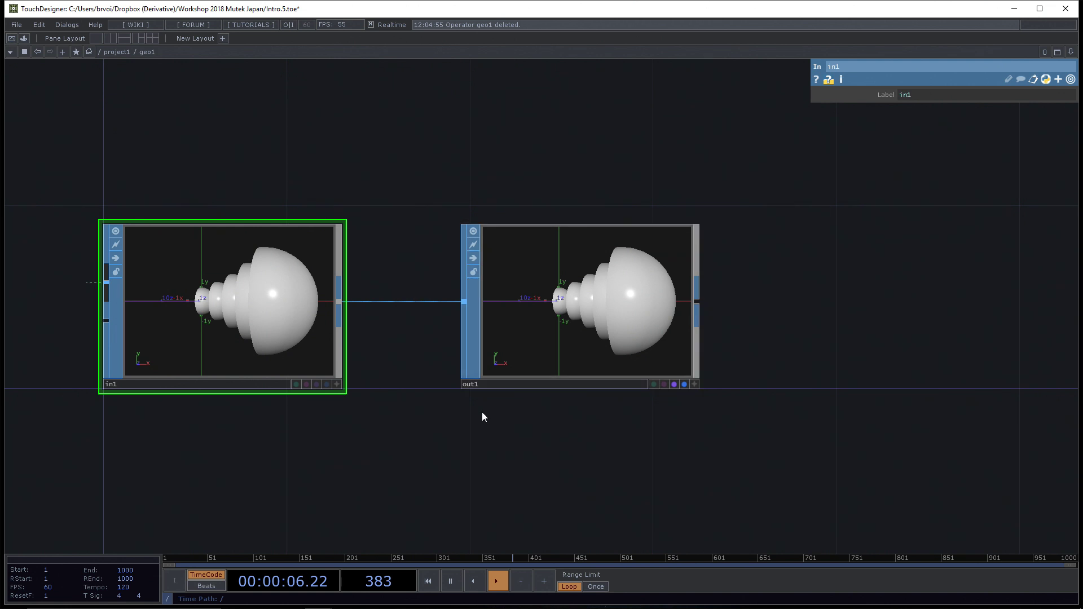
key("u")
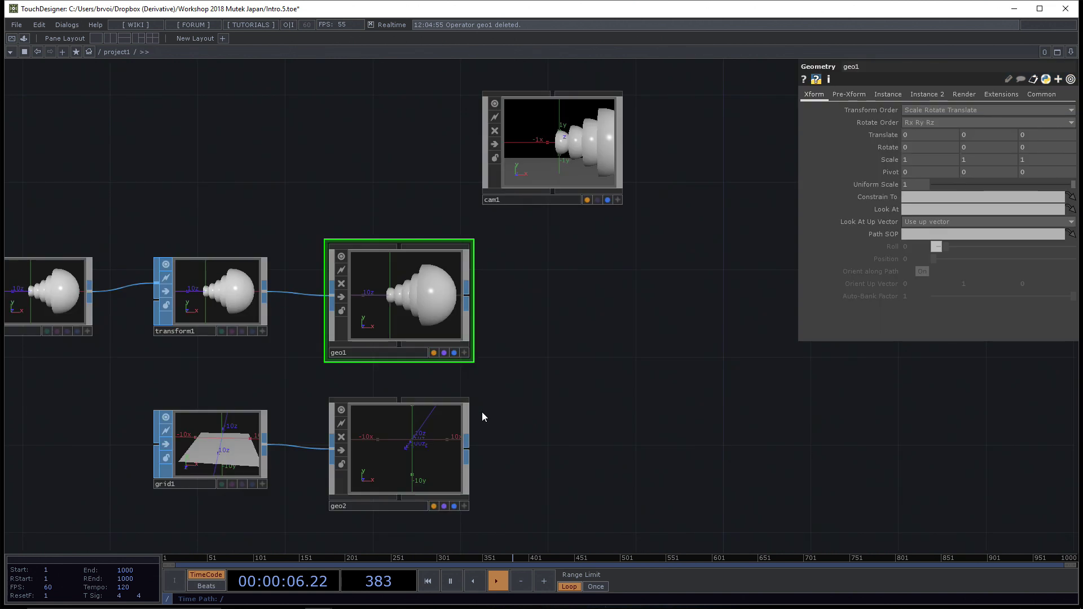
Step: Delete both Geometry COMPs and add a new Geometry COMP fed by the Transform SOP's output, beside that SOP
left_click(414, 440, "ctrl")
key("Delete")
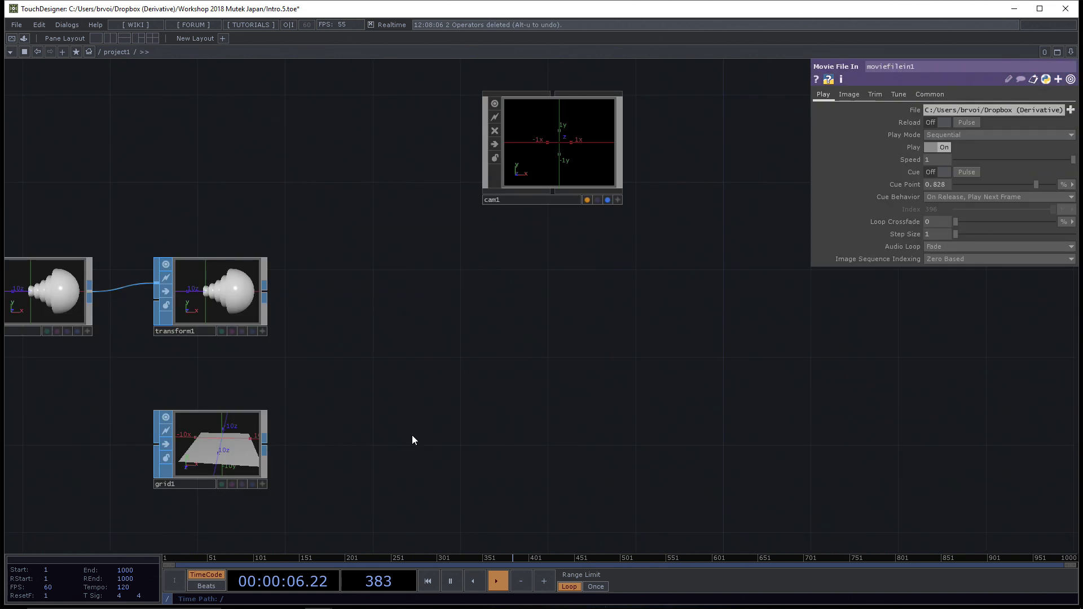
right_click(265, 292)
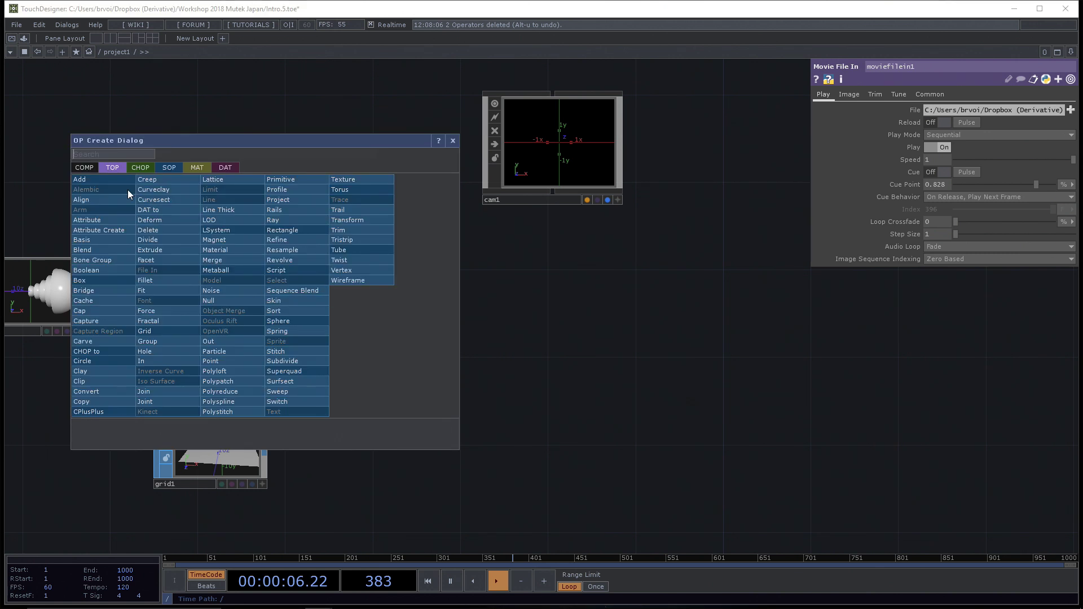
left_click(87, 166)
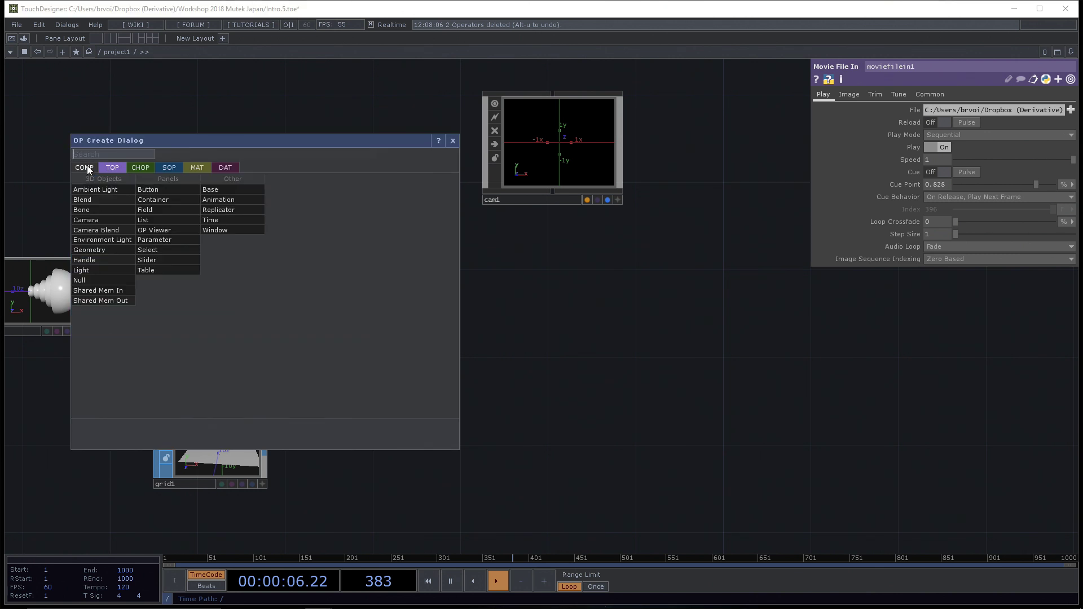
left_click(106, 250)
left_click(402, 291)
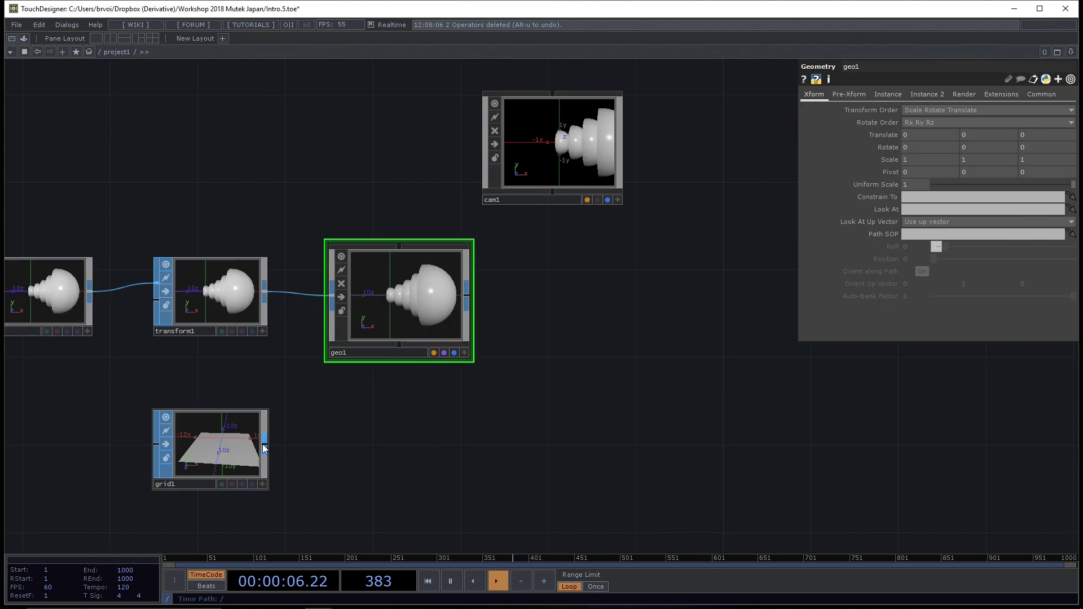
Step: Add a Geometry COMP fed by the Grid SOP and align both Geometry COMPs in a column closer to their source SOPs
left_click(262, 444)
left_click(81, 320)
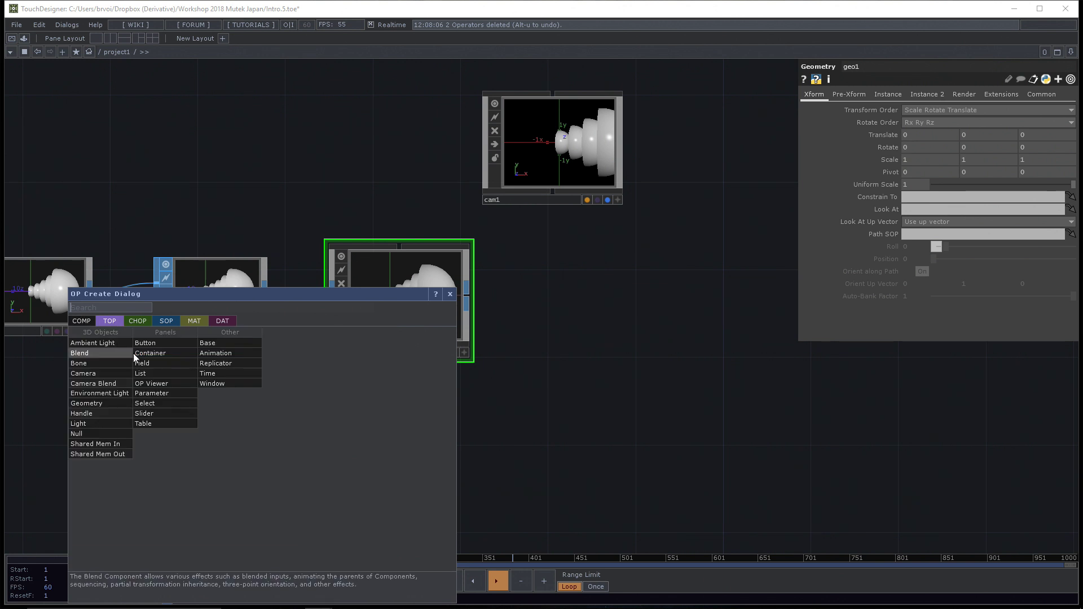
left_click(102, 403)
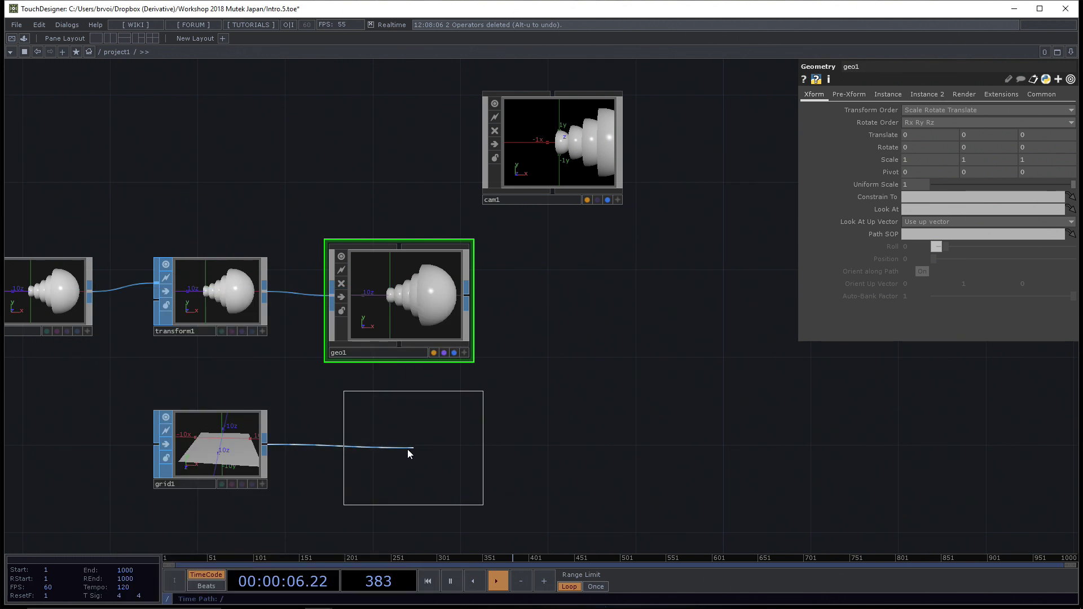
left_click(418, 450)
left_click_drag(412, 452, 367, 452)
left_click(383, 299)
left_click_drag(383, 299, 406, 298)
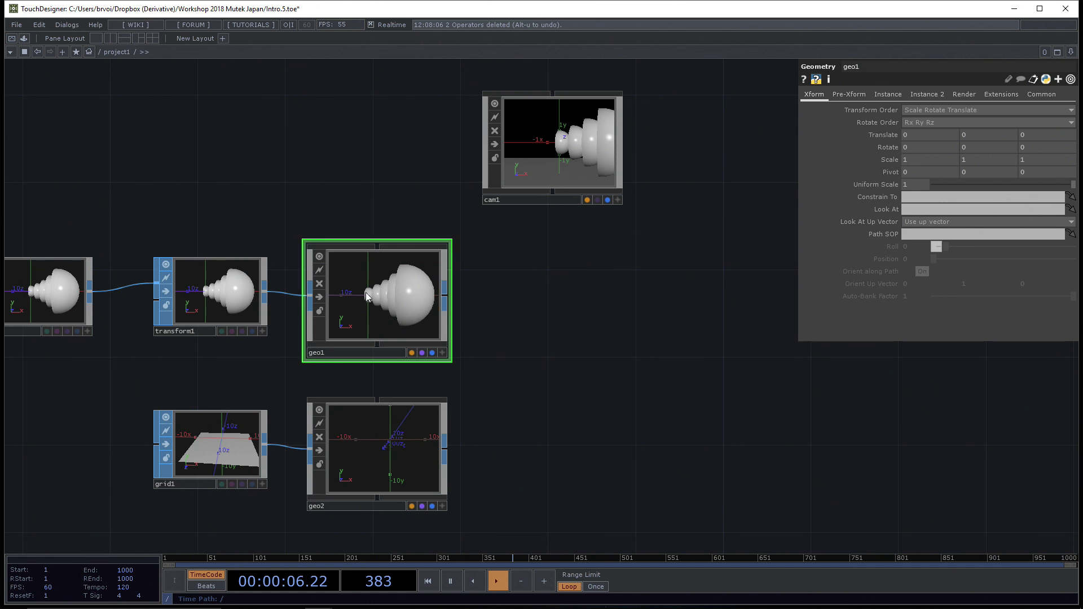
Step: Check the upper Geometry COMP's render parameters and set the camera's Z translation to 19
left_click(963, 94)
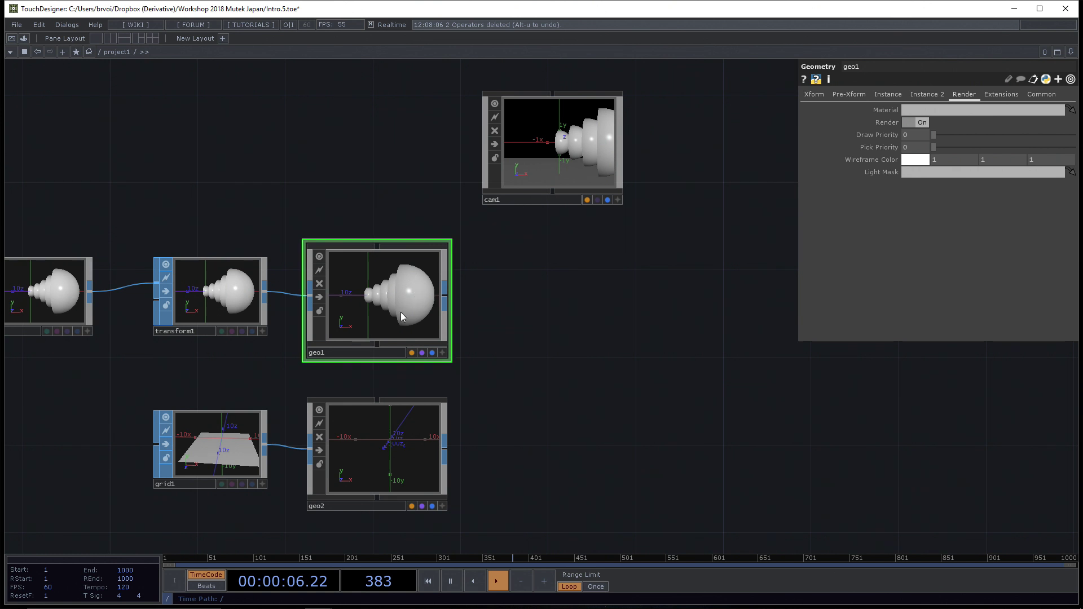
left_click(540, 162)
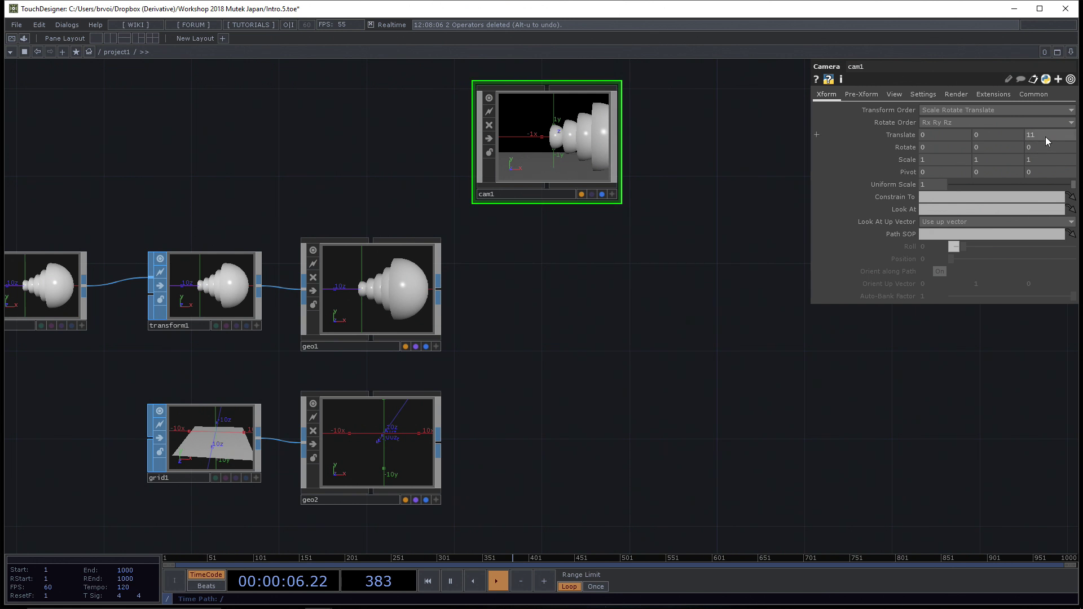
left_click_drag(1045, 136, 1072, 124)
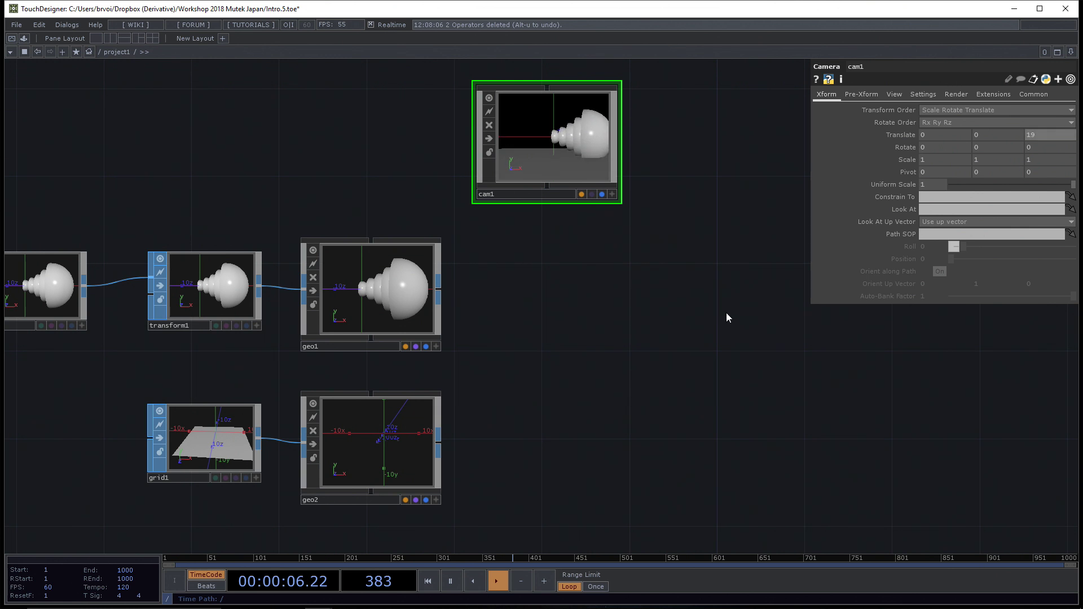
key("Tab")
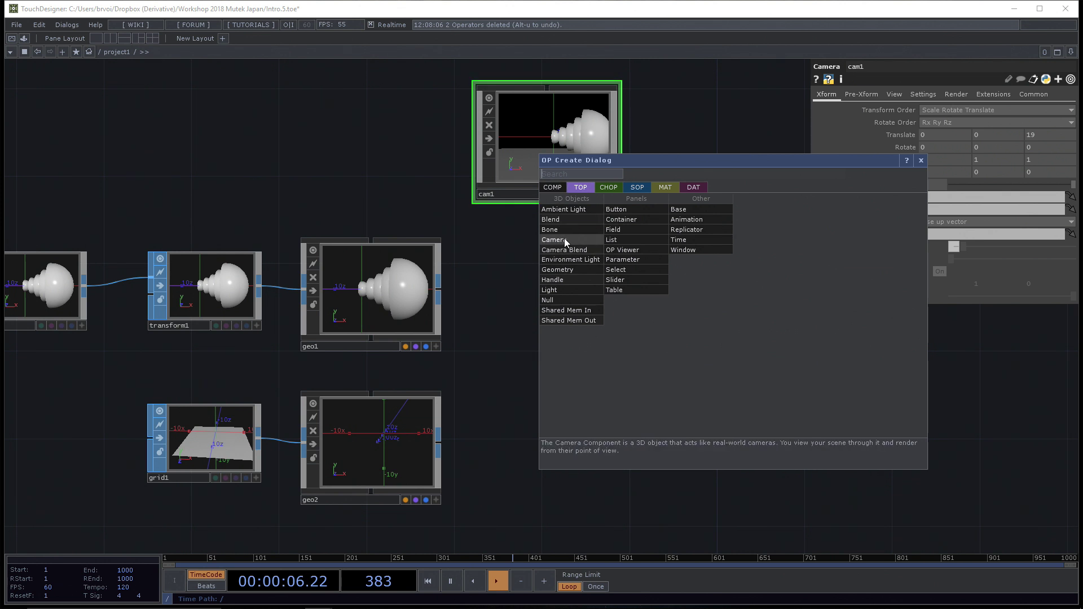
left_click(666, 111)
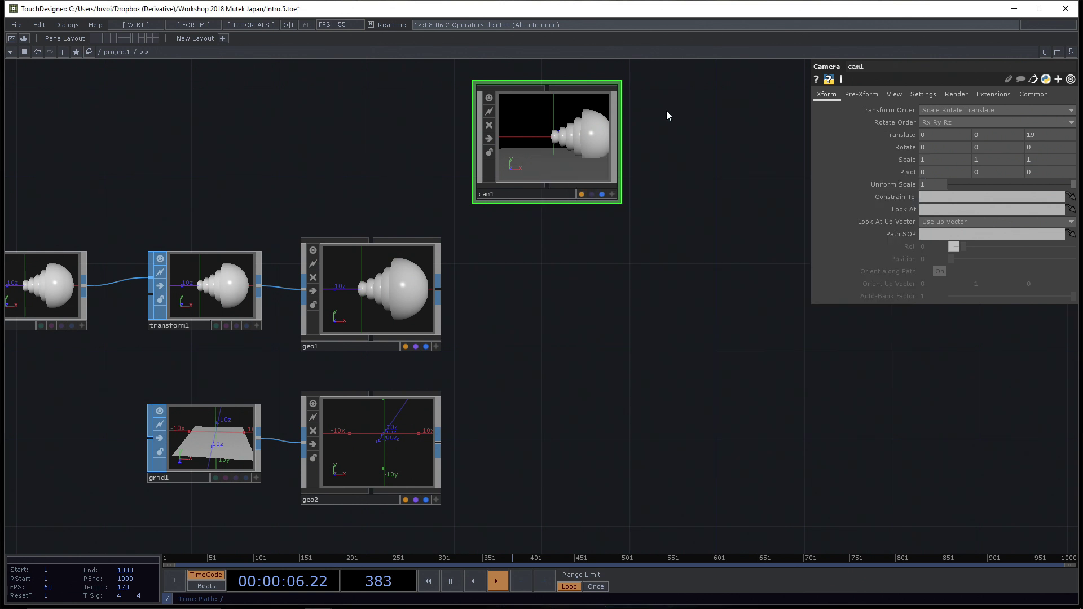
Step: Set the Y translation of the Geometry COMP fed by the grid to -2
left_click_drag(658, 216, 647, 209)
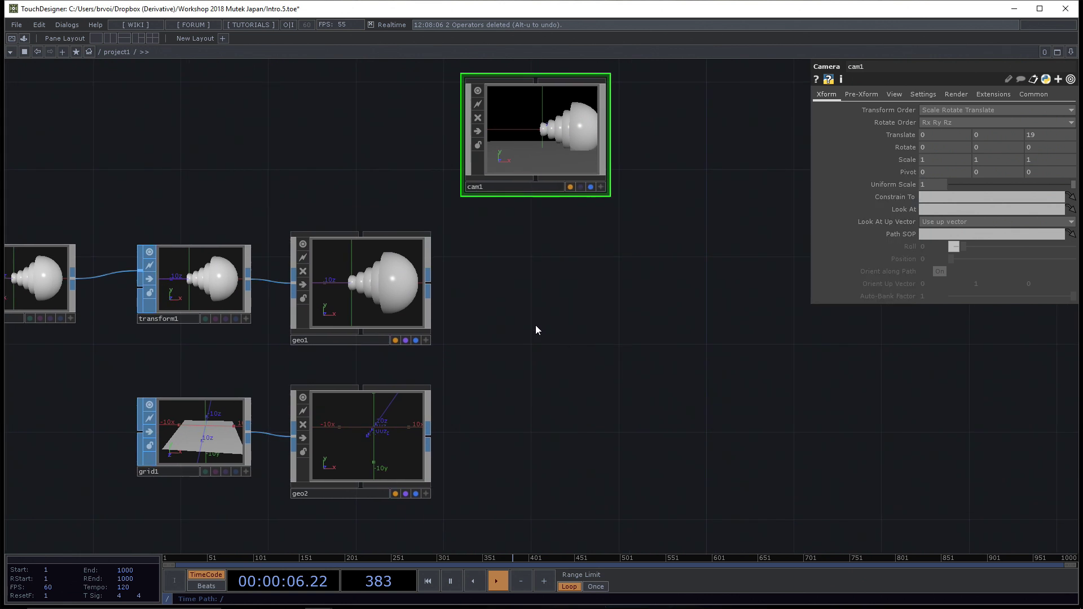
left_click_drag(593, 344, 553, 331)
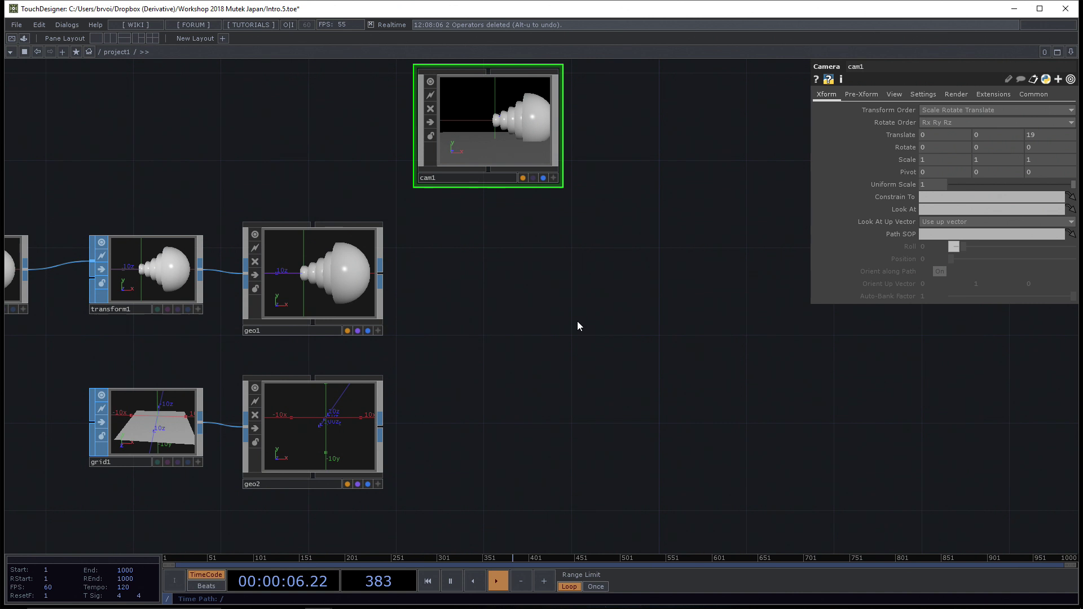
left_click(327, 448)
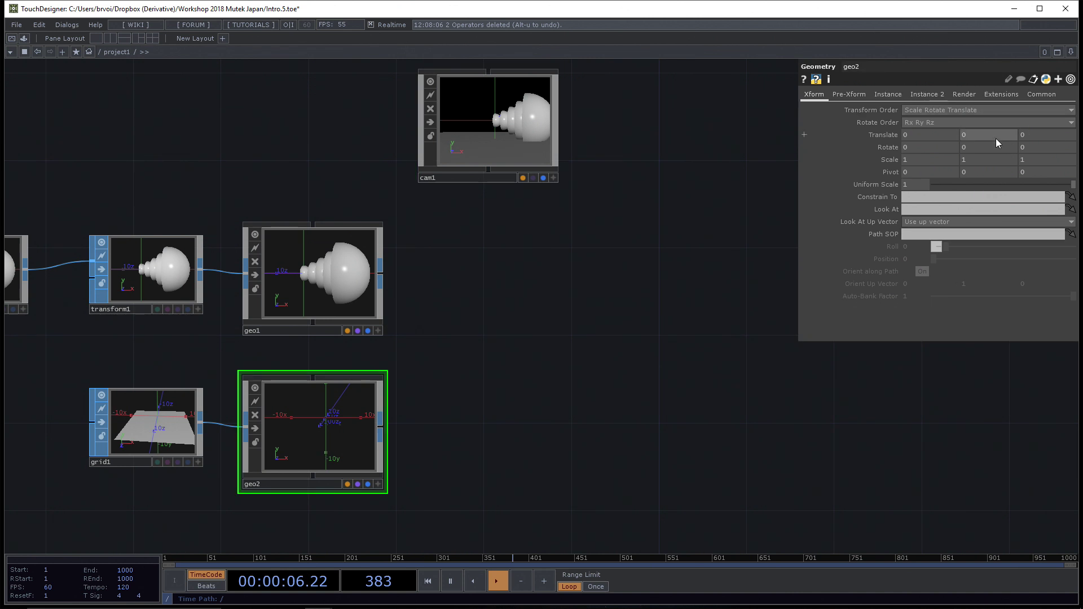
middle_click_drag(990, 140, 959, 124)
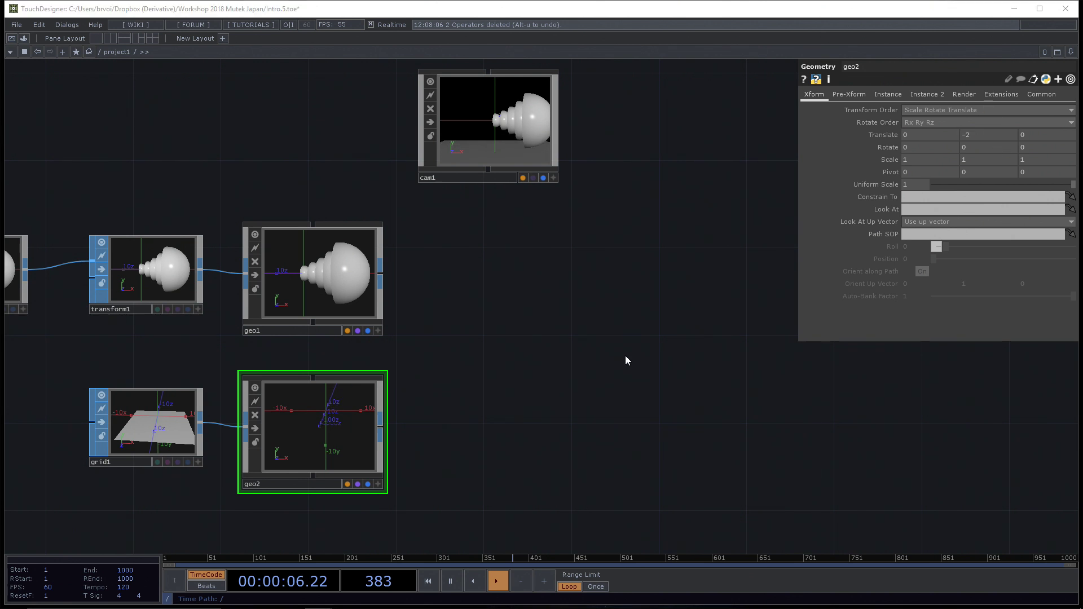
Step: Add a Render TOP to the network, placed past the two Geometry COMPs and below the camera
key("Tab")
left_click(472, 231)
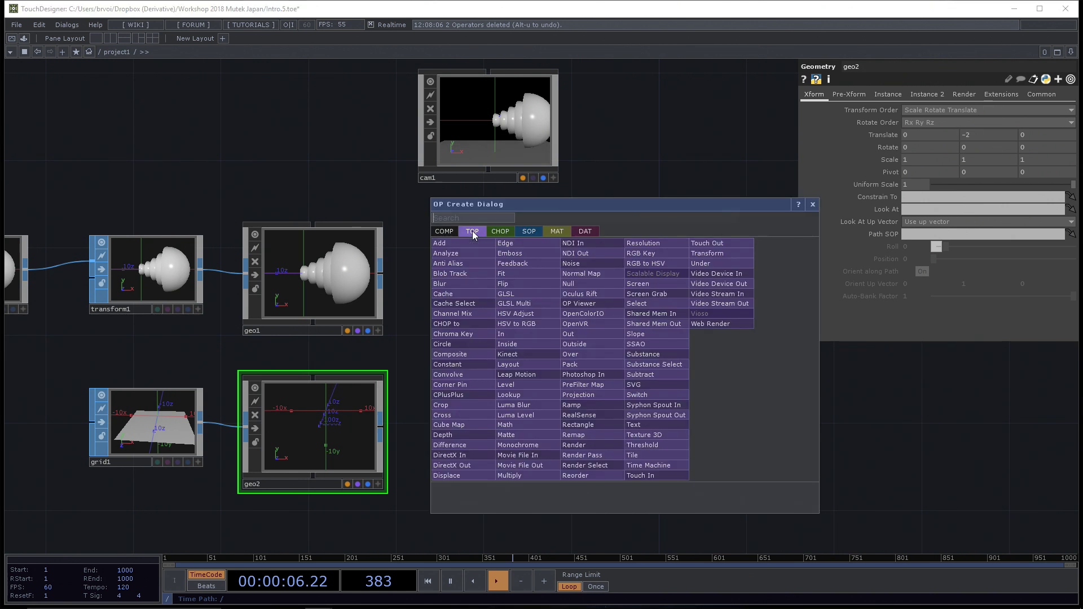
left_click(598, 445)
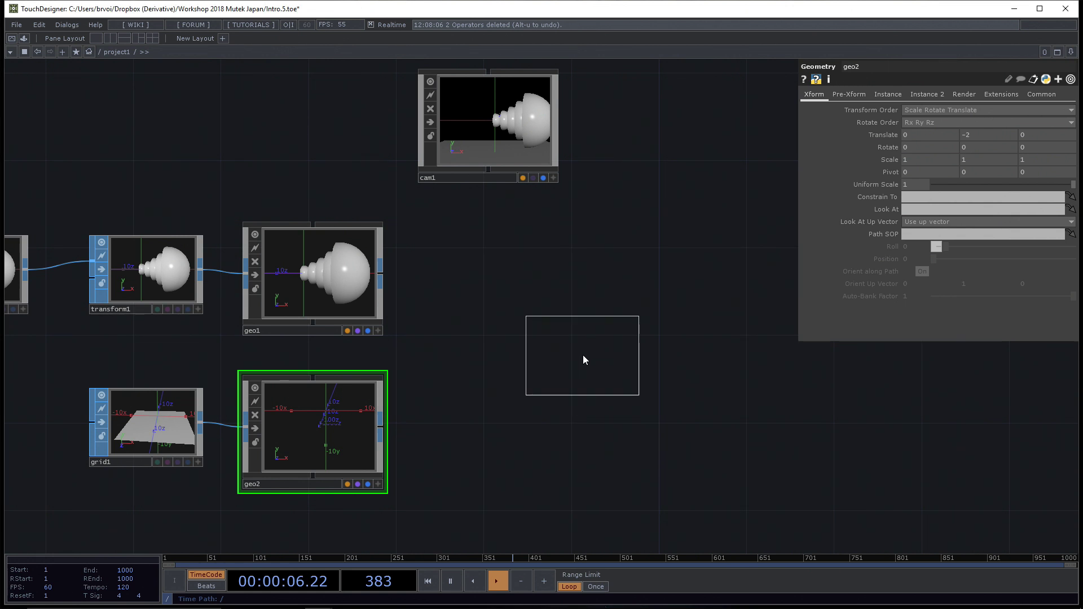
left_click(580, 361)
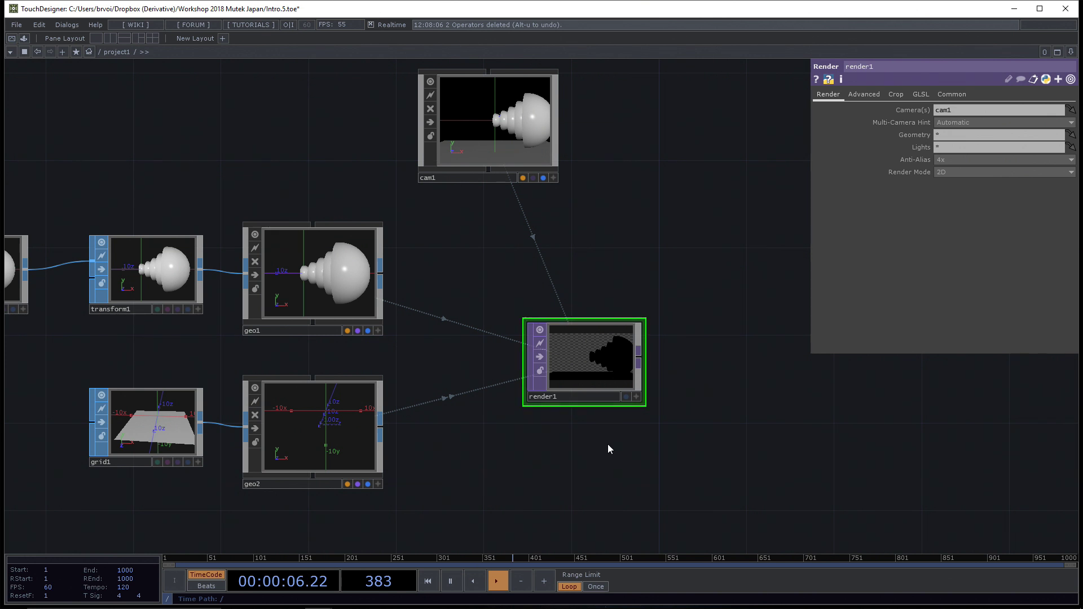
scroll(608, 444, "up", 5)
scroll(748, 442, "down", 6)
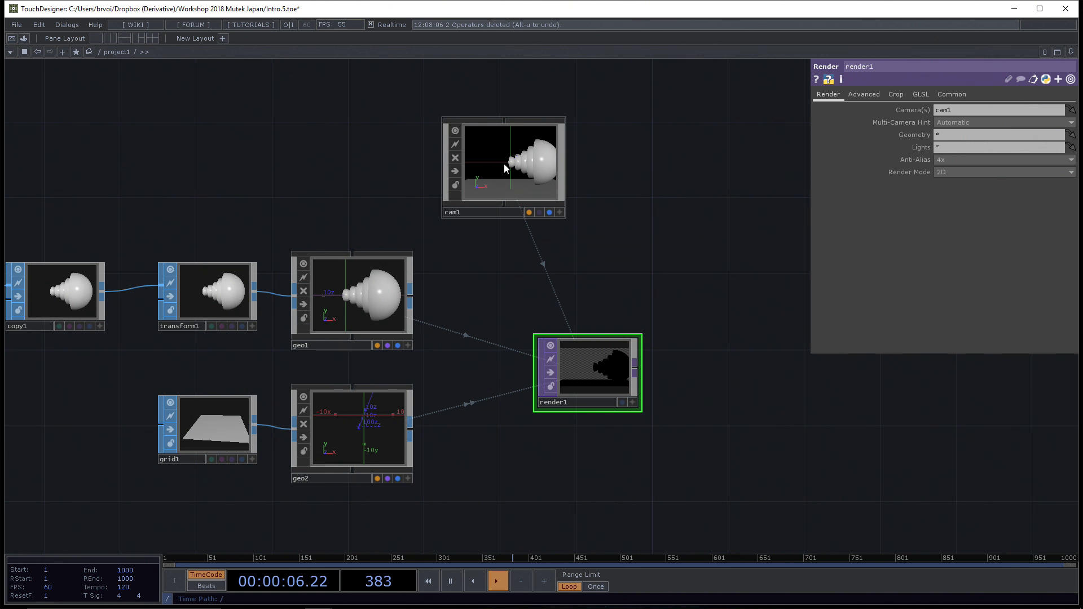
Step: Shift the Camera COMP slightly right in the network and add a Light COMP beside it
left_click_drag(500, 164, 517, 162)
key("Tab")
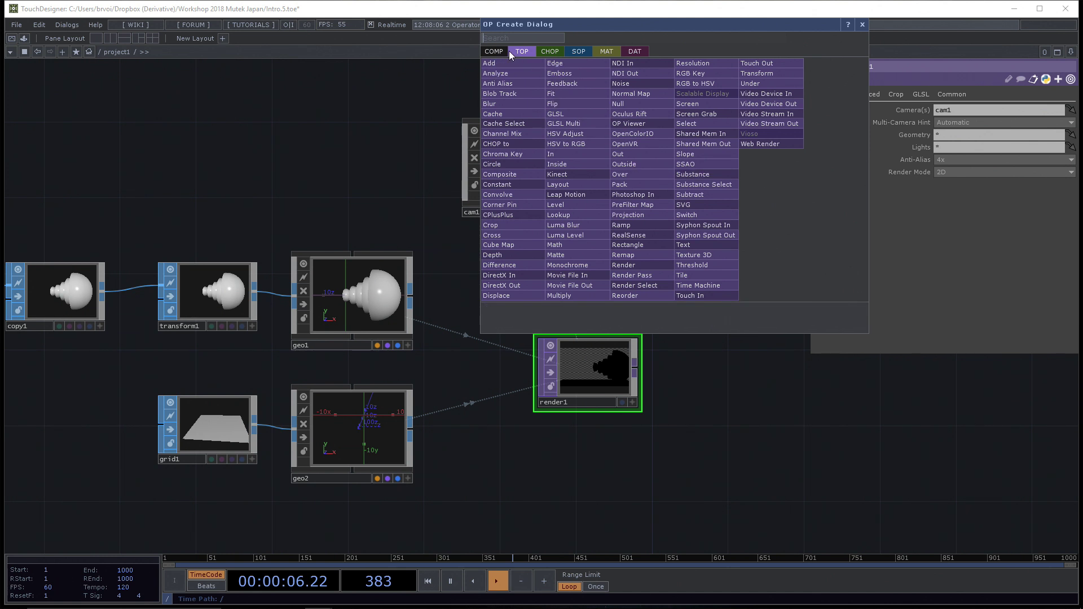
left_click(747, 392)
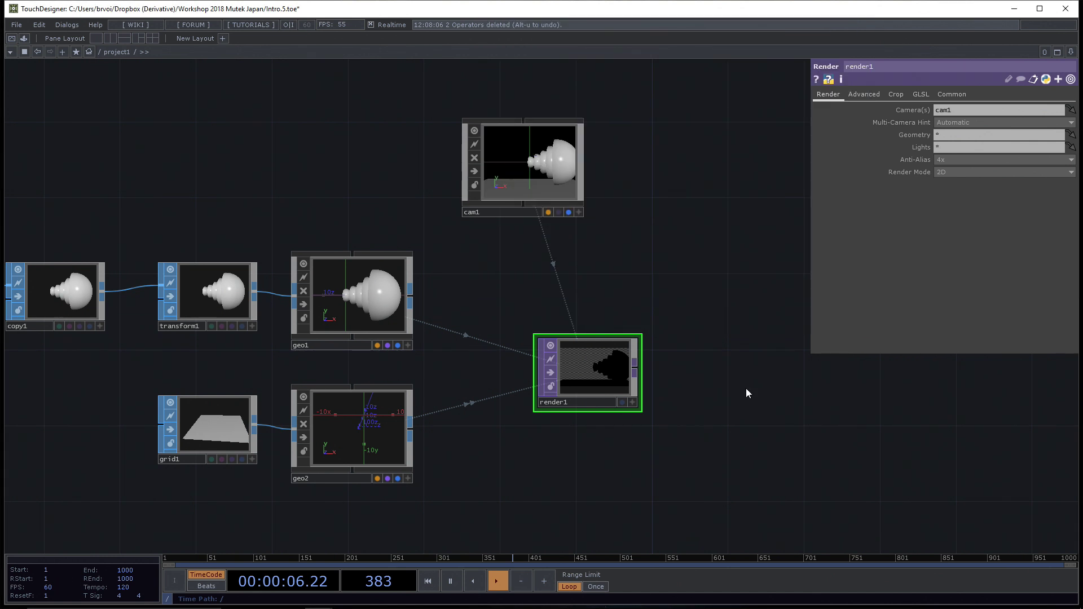
key("Tab")
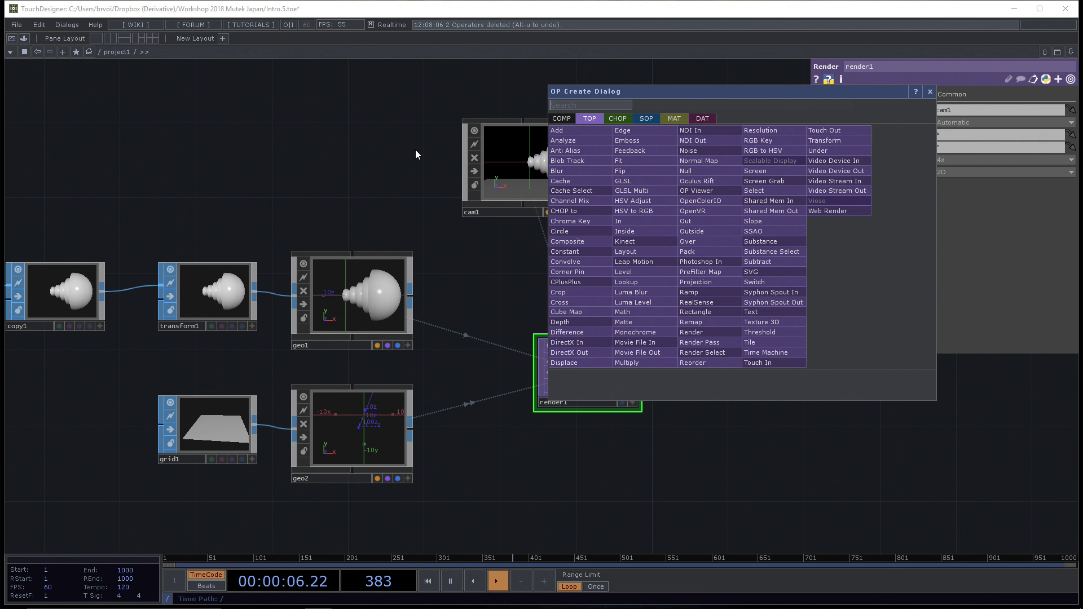
left_click(562, 117)
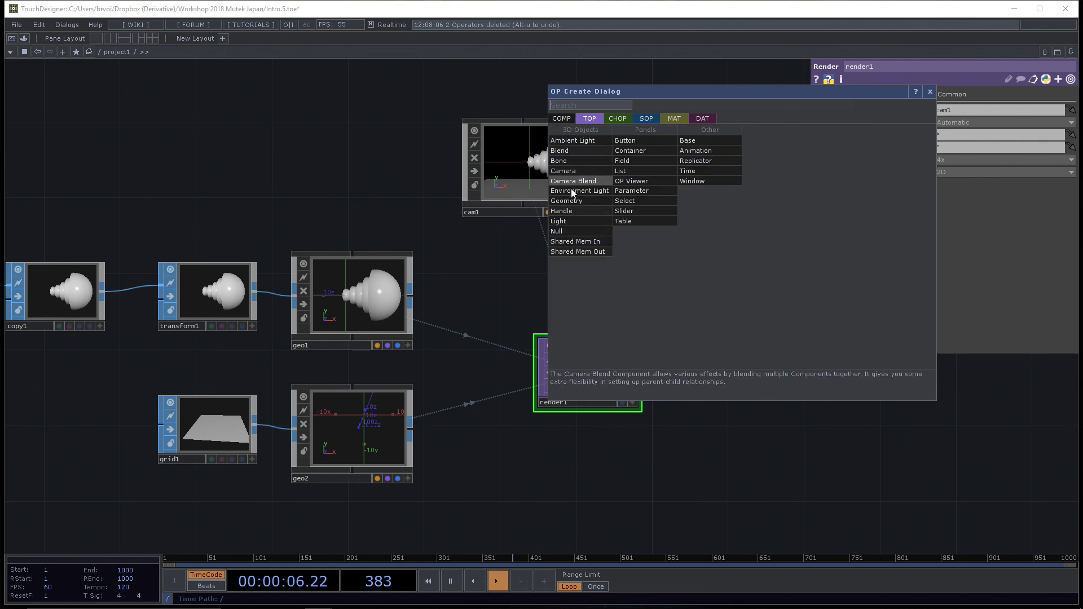
left_click(570, 222)
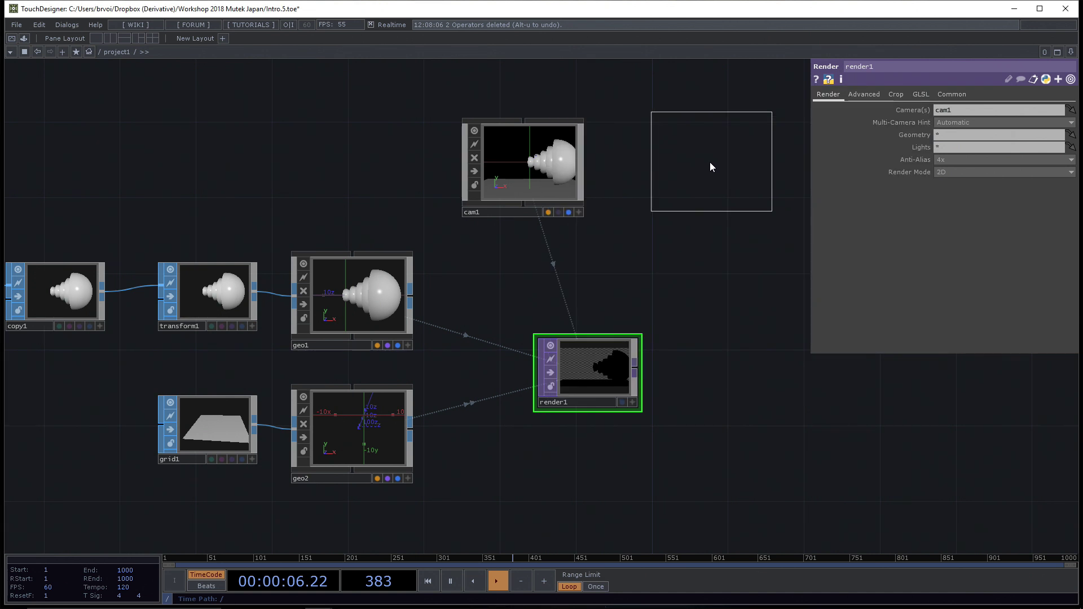
left_click(709, 161)
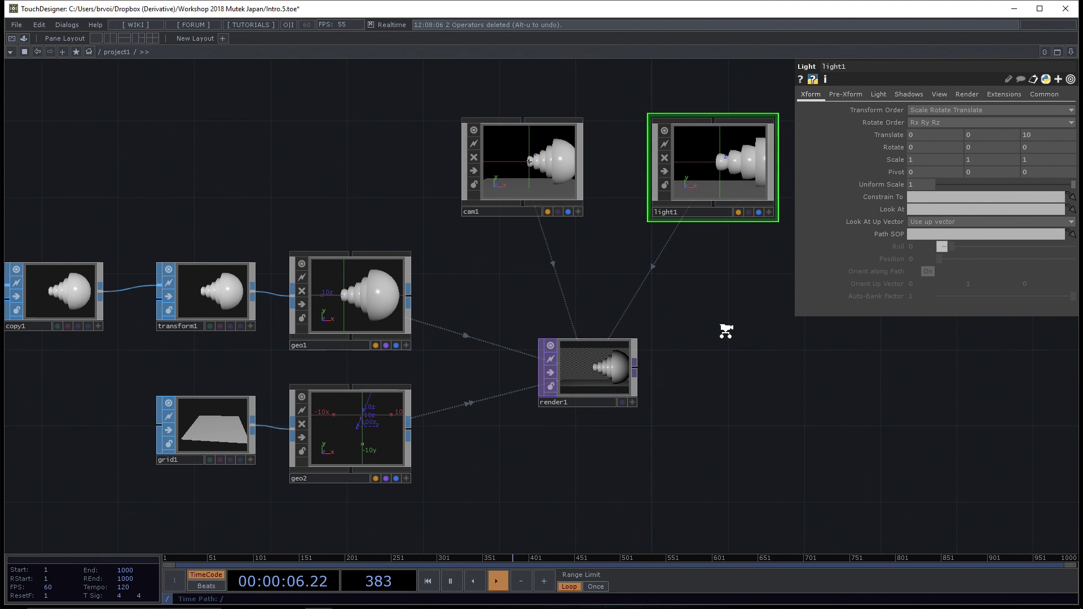
Step: Tint the Light COMP's colour pale yellow, with hue 56 and saturation about 0.141
scroll(705, 327, "up", 3)
scroll(687, 414, "down", 3)
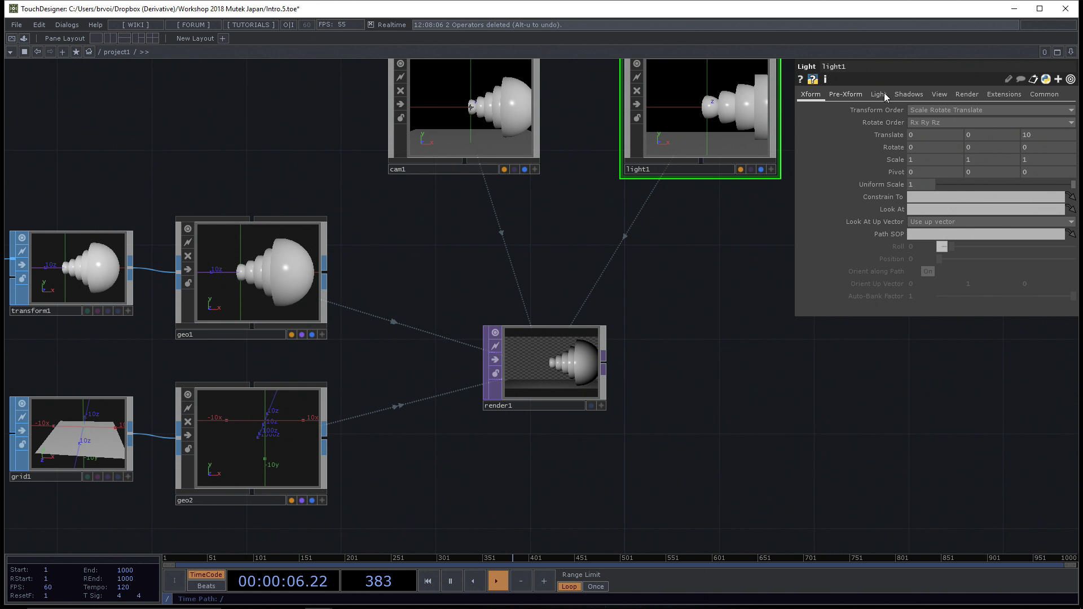
left_click(883, 93)
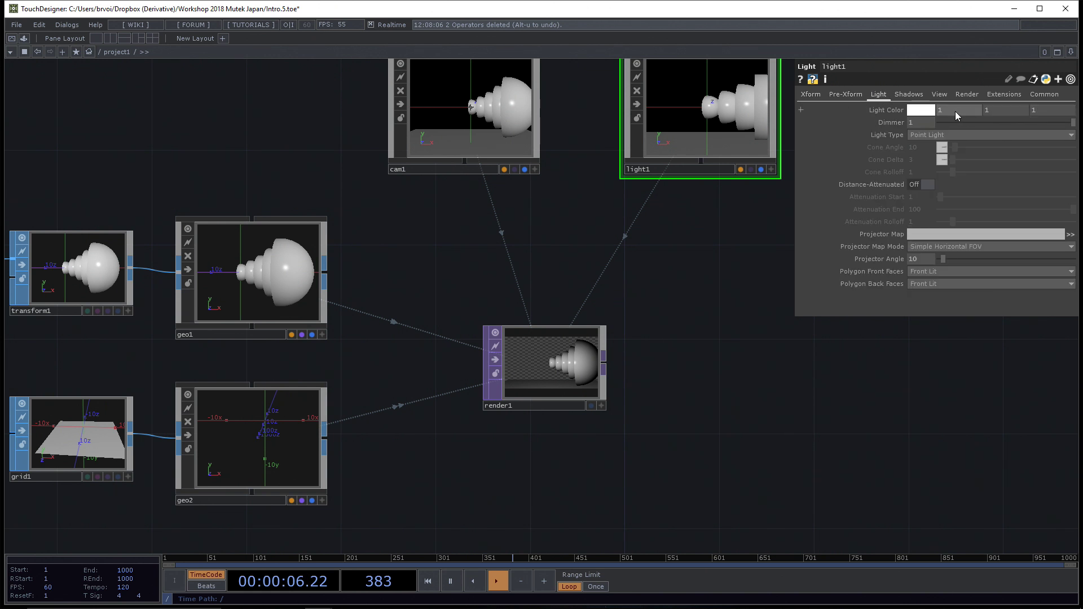
left_click_drag(1021, 121, 1062, 121)
left_click(929, 110)
left_click(920, 114)
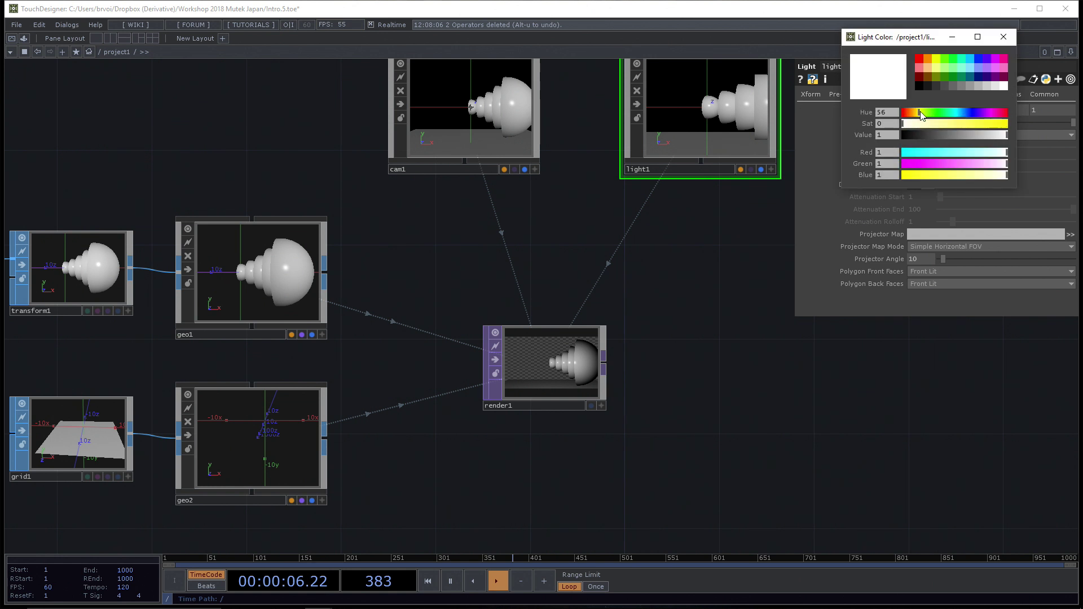
left_click_drag(919, 124, 920, 126)
left_click_drag(697, 280, 627, 286)
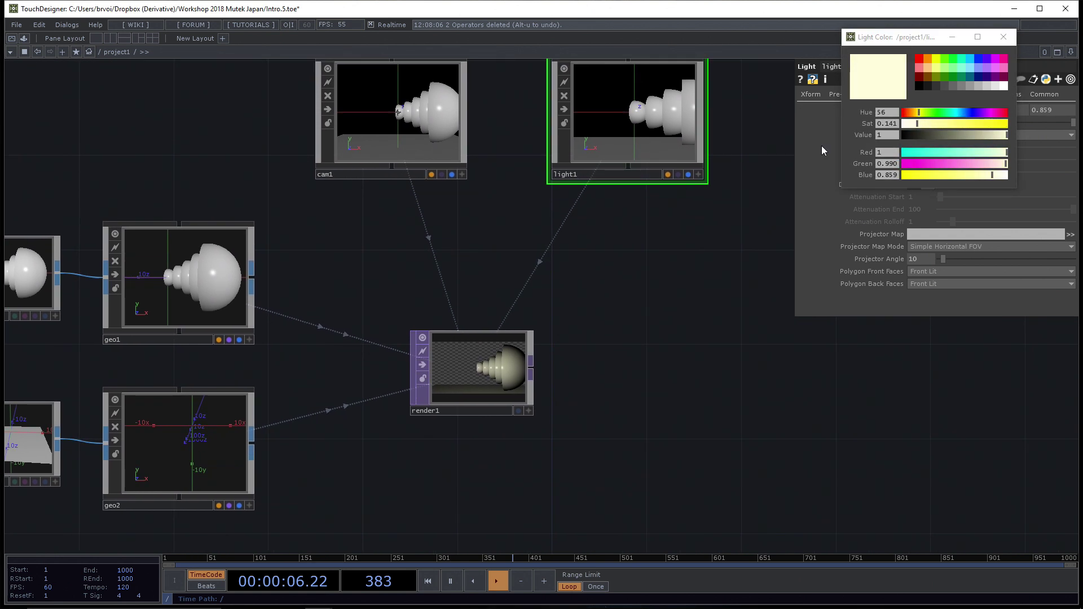
Step: Close the colour picker and set the light's X translation to 10
left_click(802, 95)
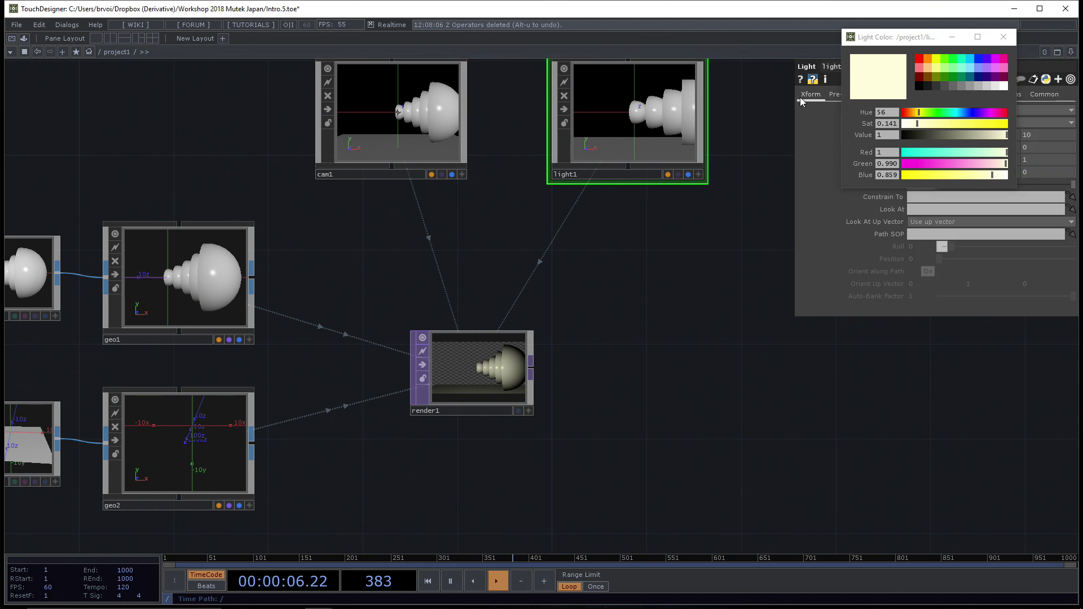
left_click(1004, 37)
left_click_drag(926, 134, 928, 119)
left_click_drag(637, 362, 636, 320)
scroll(649, 322, "down", 3)
left_click_drag(670, 242, 618, 260)
Step: Duplicate the Light COMP and place the copy beside the original, away from the camera
key("ctrl+c")
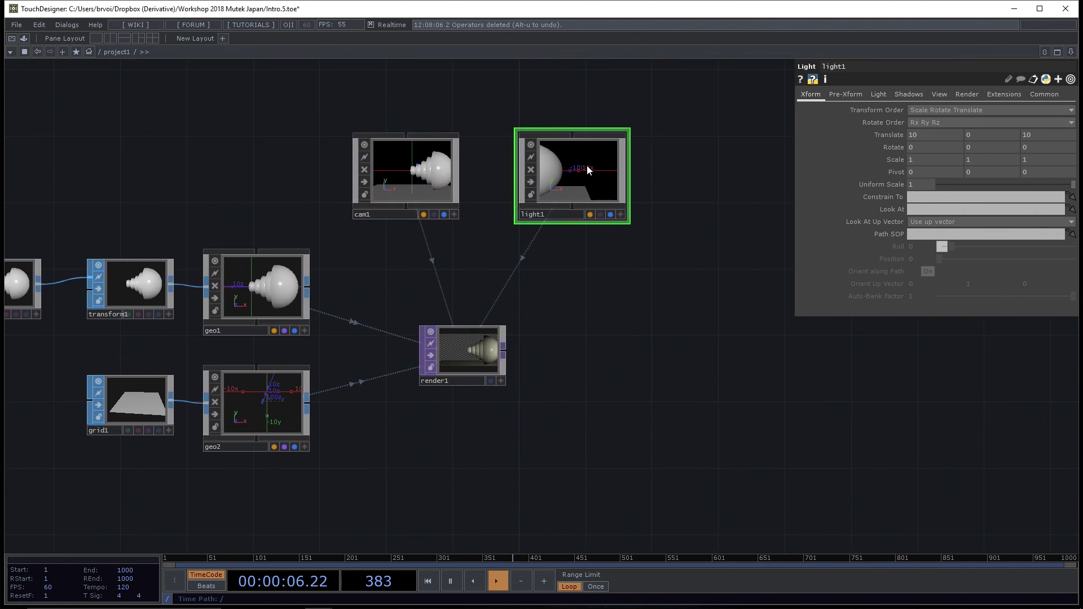
key("ctrl+v")
left_click(708, 184)
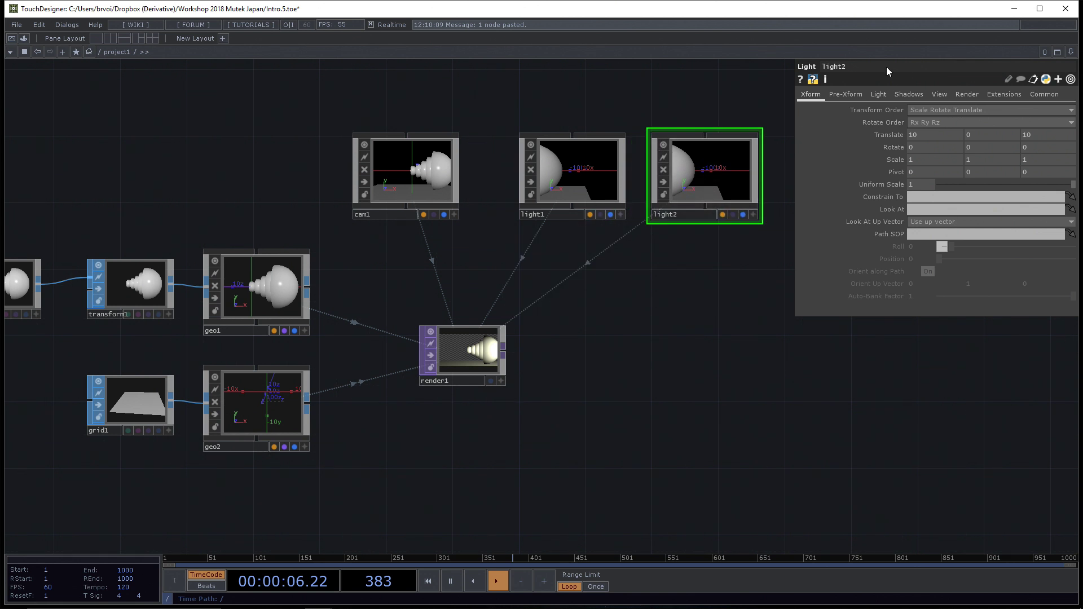
Step: Change the duplicated light's colour to a pale cyan with hue 189
left_click(878, 94)
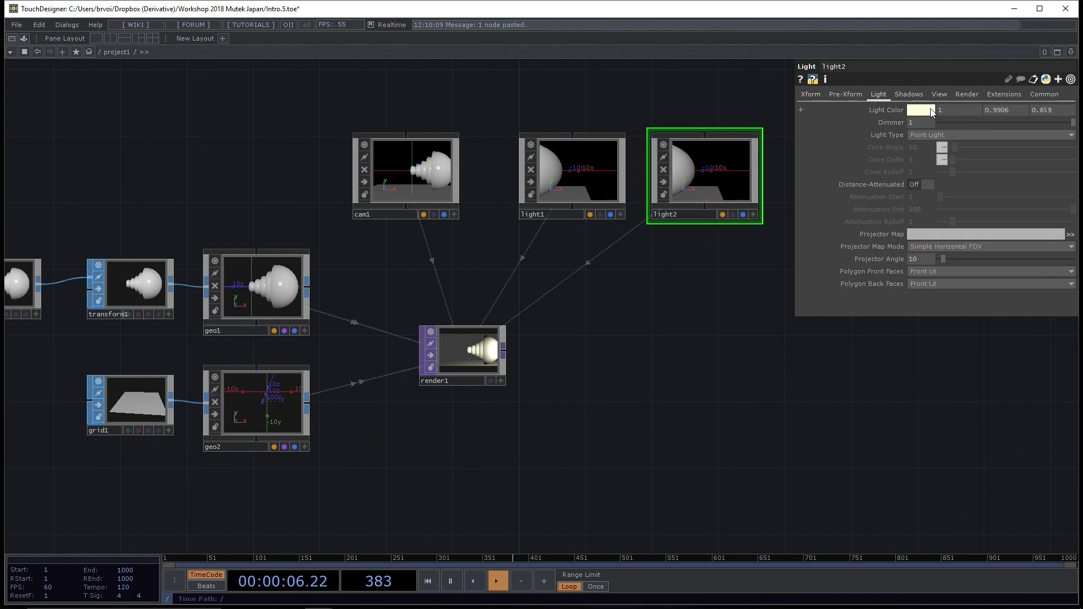
left_click(930, 111)
left_click_drag(947, 112, 957, 112)
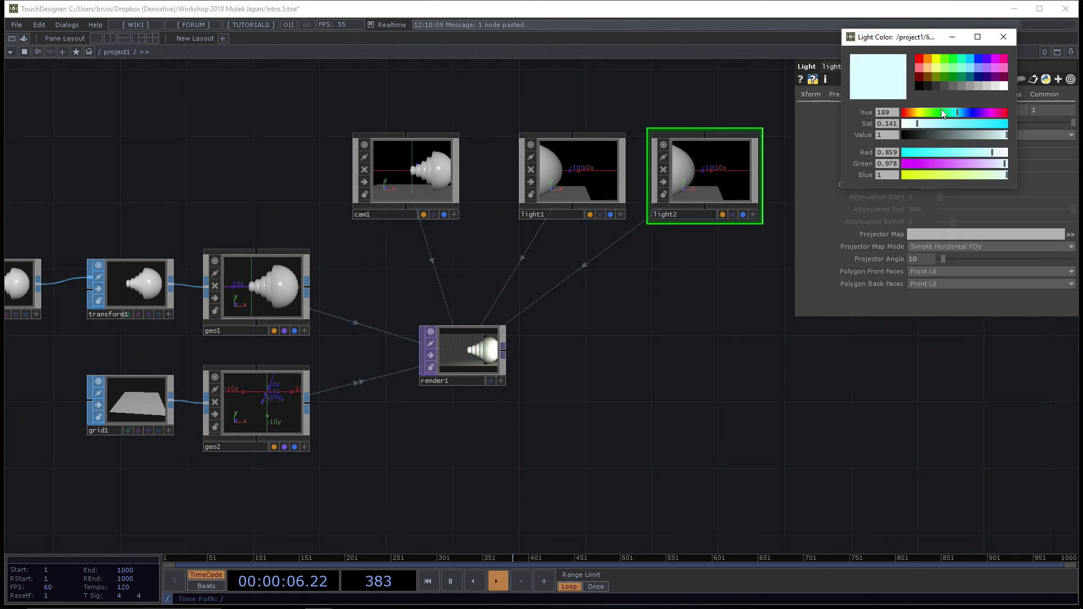
left_click(1010, 39)
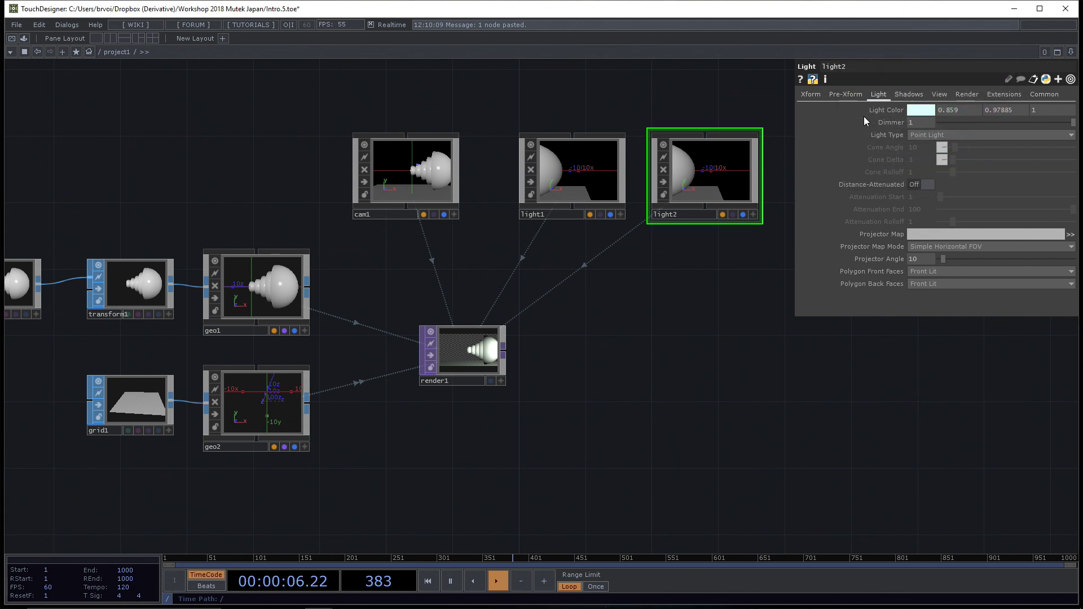
Step: Set the duplicated light's X translation to -7 and its Z translation to 0
left_click(815, 96)
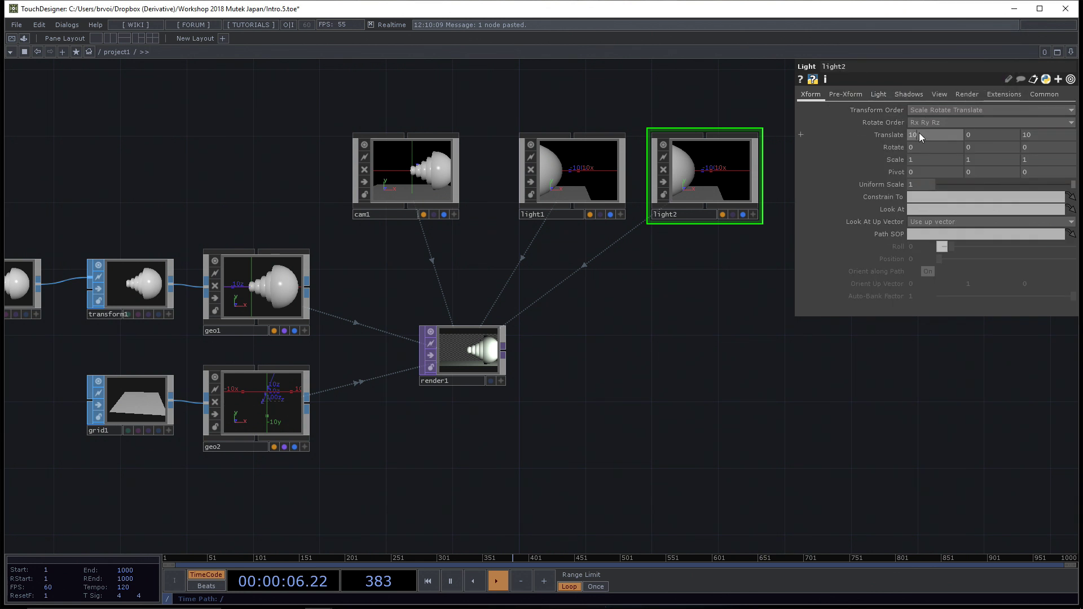
left_click_drag(918, 133, 851, 124)
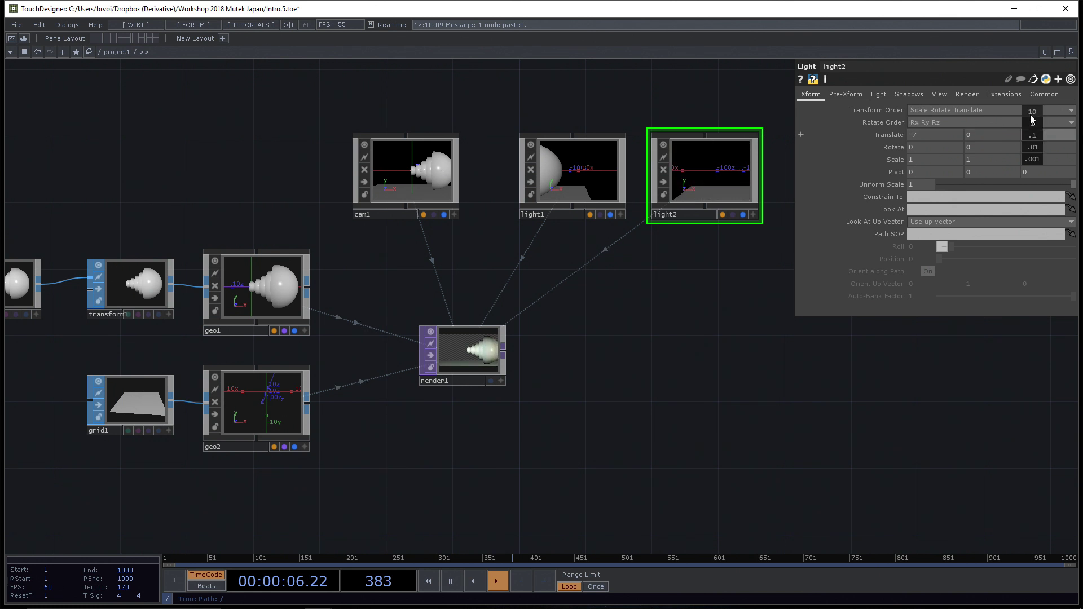
middle_click_drag(1034, 133, 1027, 124)
scroll(677, 362, "up", 5)
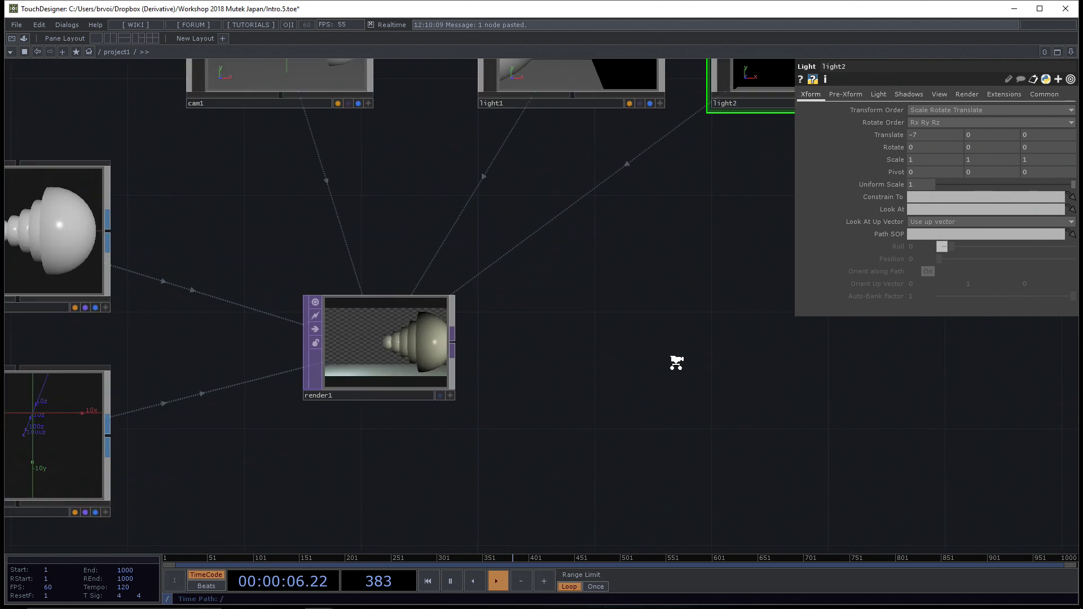
Step: Raise the duplicated light to a Y translation of 12 and set its X translation to -8.8
left_click_drag(701, 361, 698, 364)
scroll(695, 365, "down", 1)
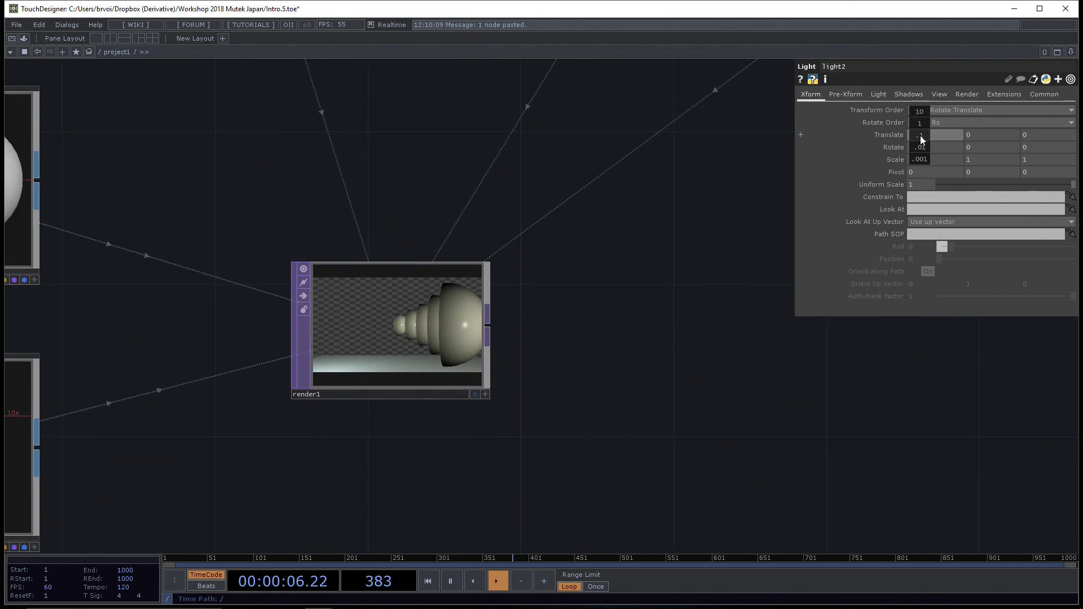
middle_click_drag(919, 136, 1044, 121)
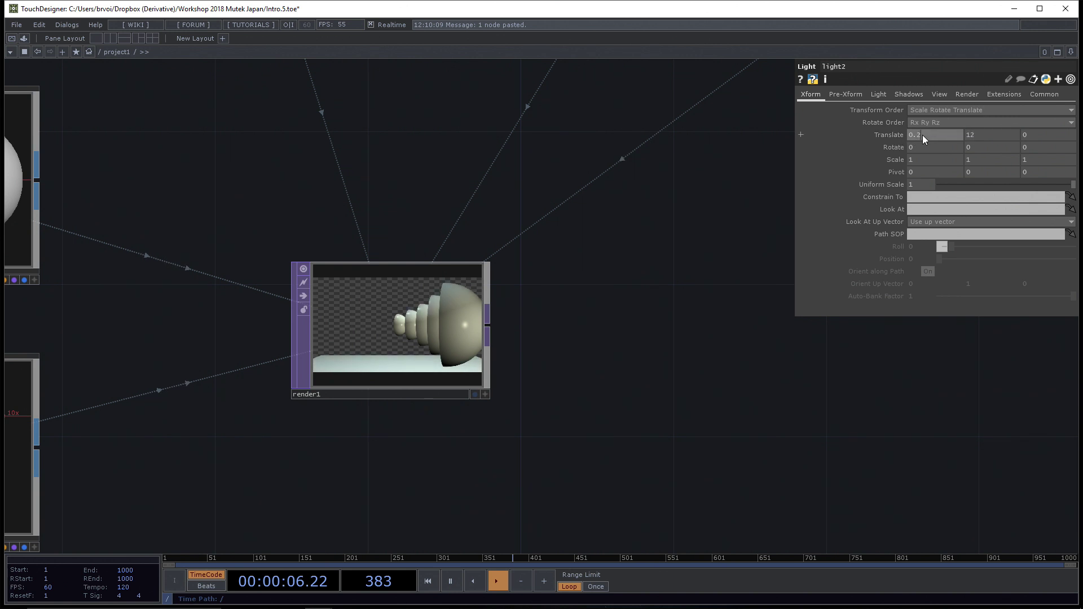
middle_click_drag(922, 134, 895, 125)
scroll(686, 307, "down", 10)
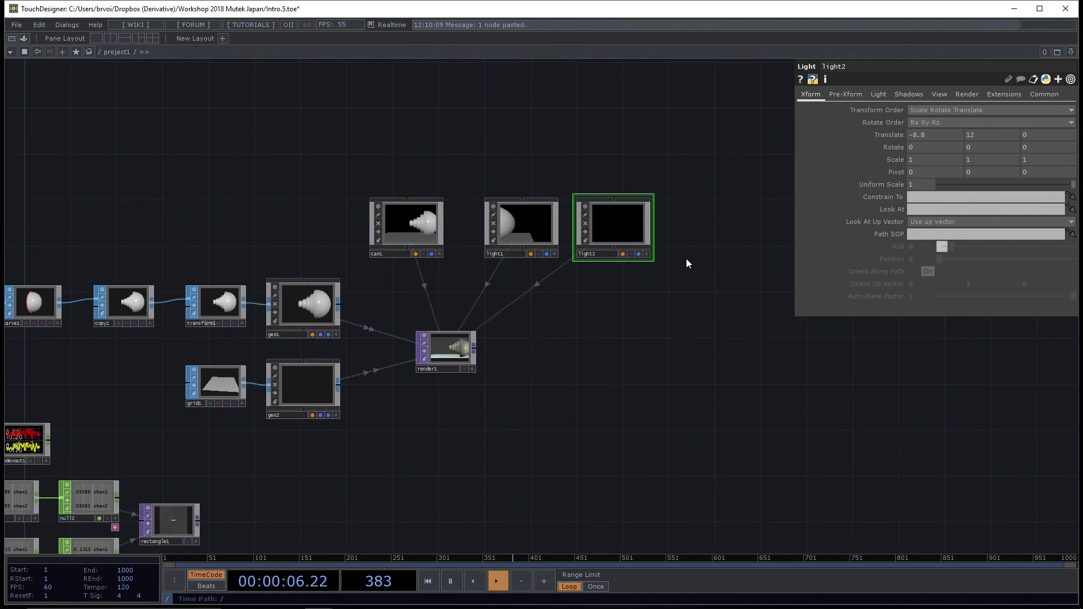
Step: Display the Render TOP's output as the network background and shift the first light slightly toward the camera node
left_click(881, 94)
left_click(810, 95)
scroll(529, 428, "up", 4)
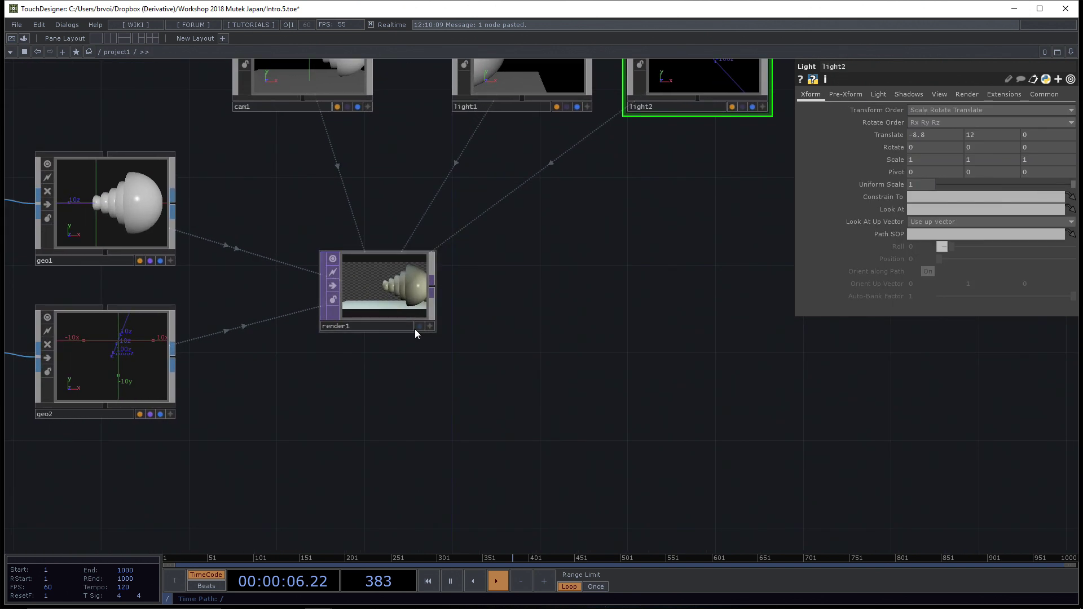
left_click(419, 329)
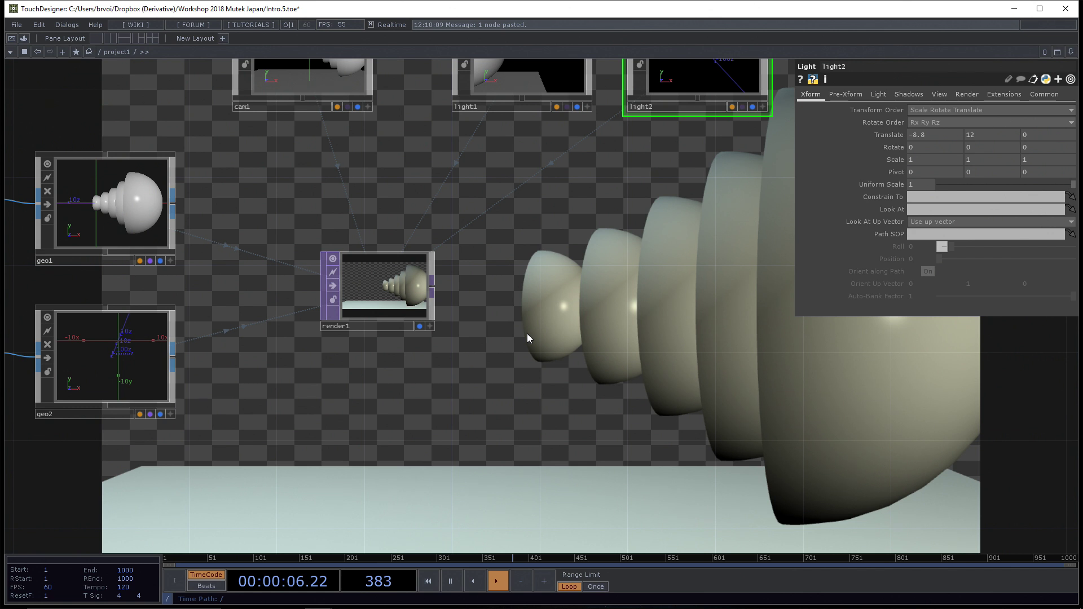
scroll(507, 398, "down", 4)
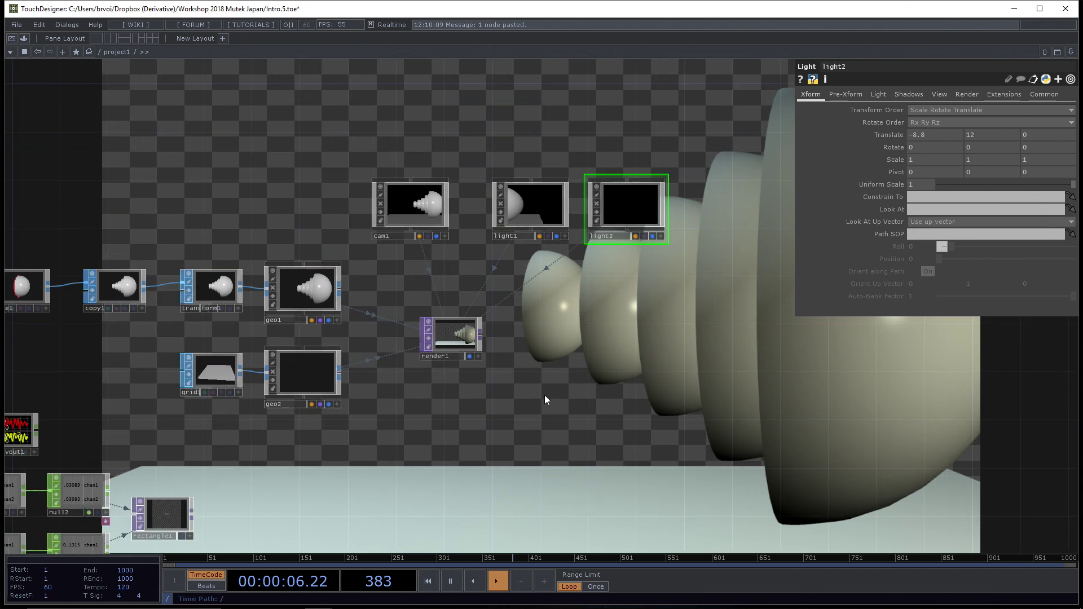
scroll(564, 394, "up", 2)
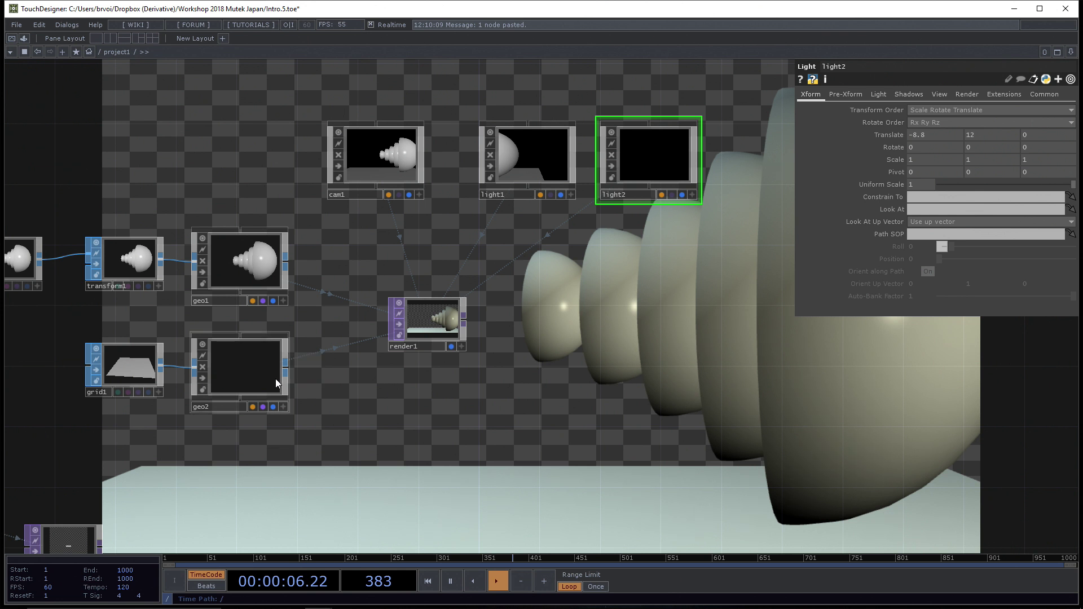
left_click_drag(535, 166, 521, 167)
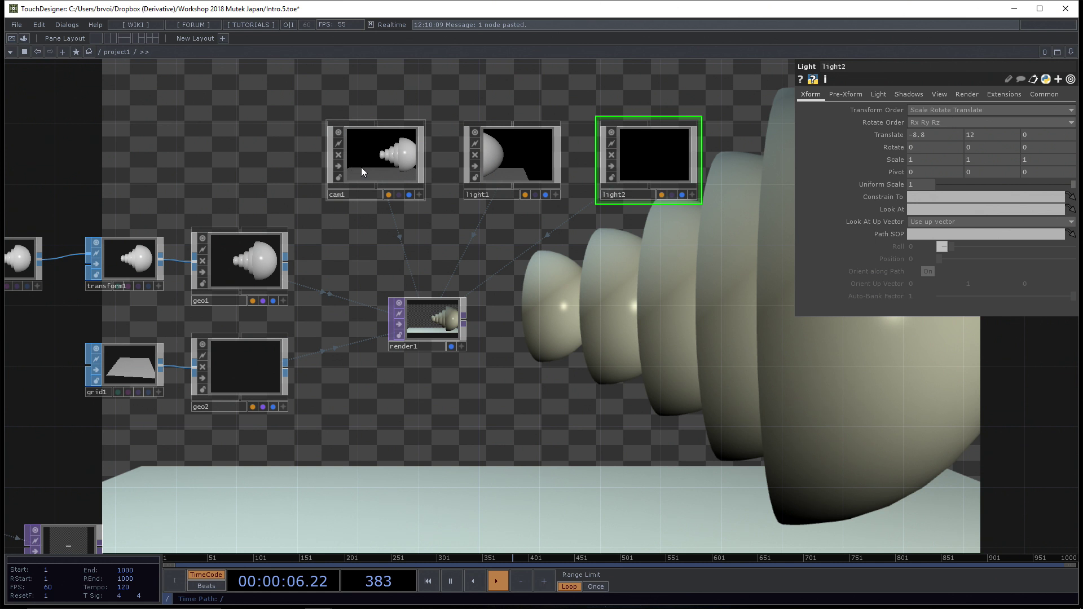
Step: Set the camera's Z translation to 29 and move the Render TOP slightly down in the network
left_click(380, 158)
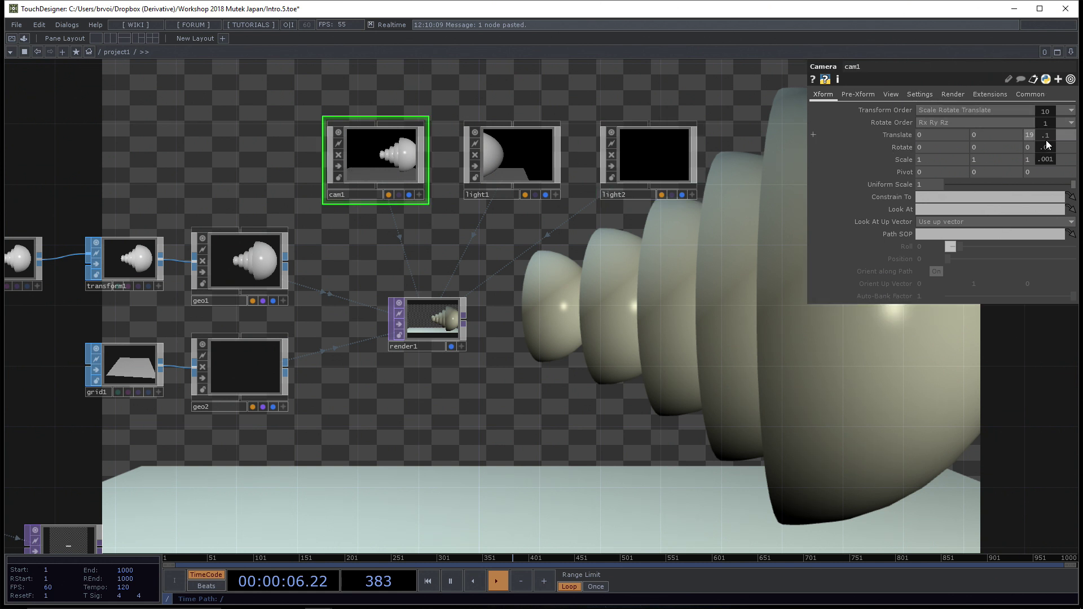
mouse_move(1046, 140)
middle_mouse_down()
mouse_move(1047, 123)
mouse_move(1060, 120)
mouse_move(1042, 121)
middle_mouse_up()
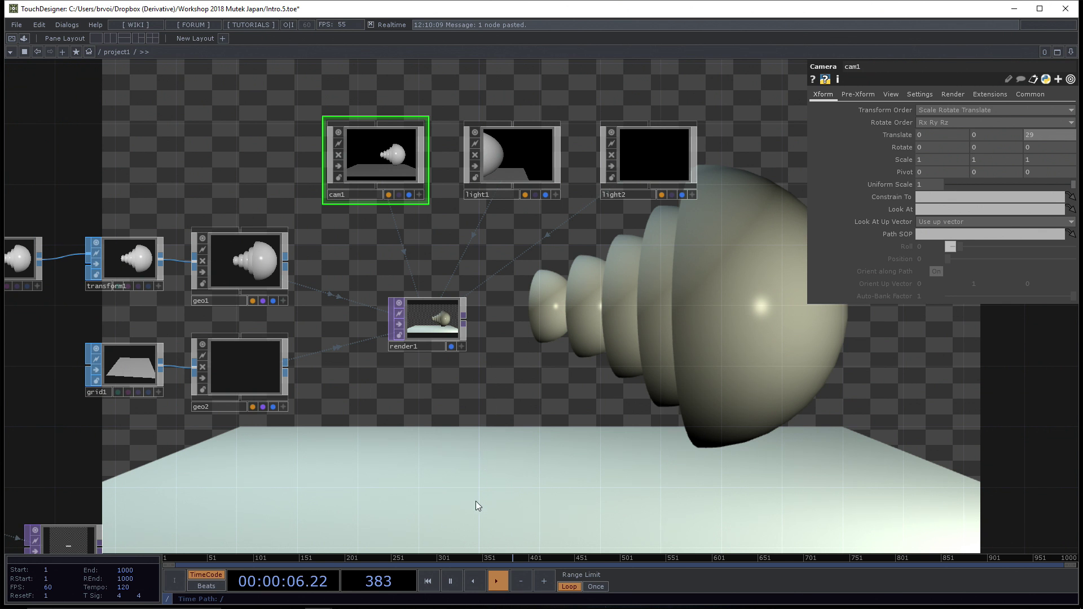
left_click_drag(425, 333, 424, 348)
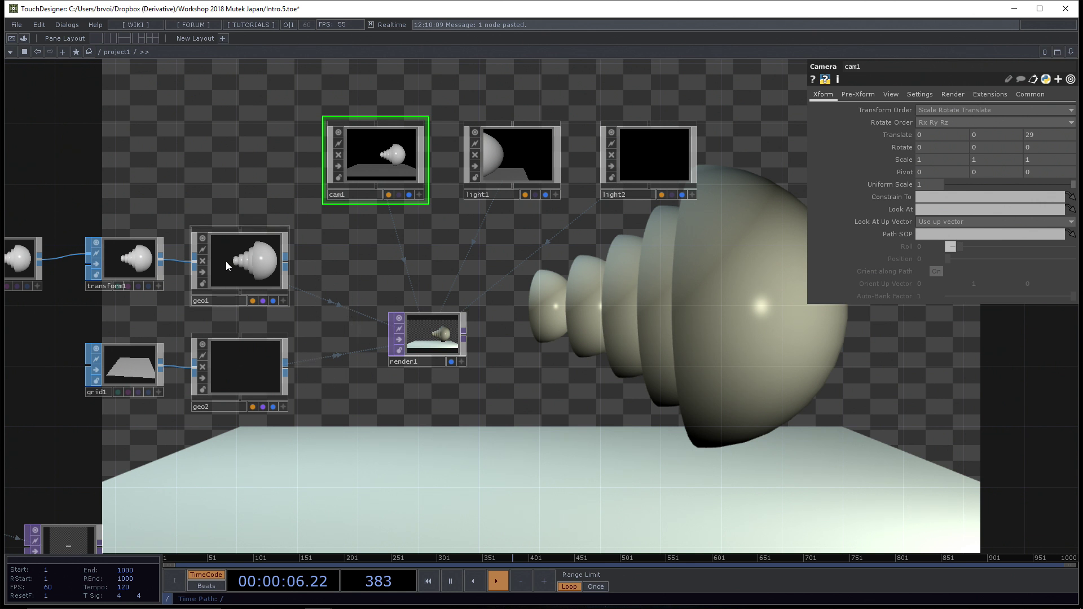
left_click_drag(215, 180, 223, 197)
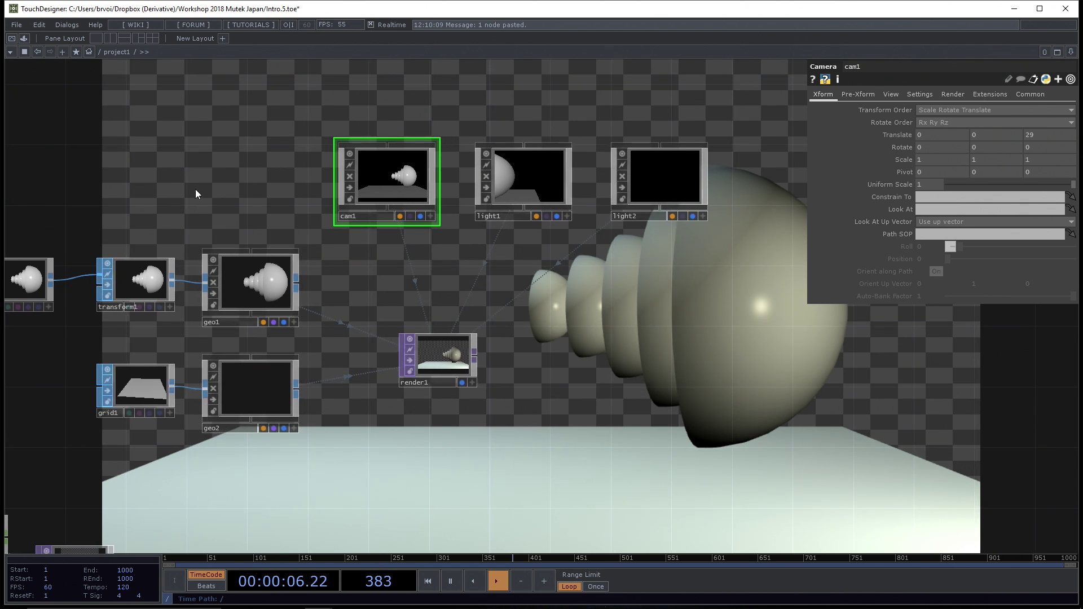
Step: Add a Phong MAT to the network, placed just above the Geometry COMP holding the spheres
key("Tab")
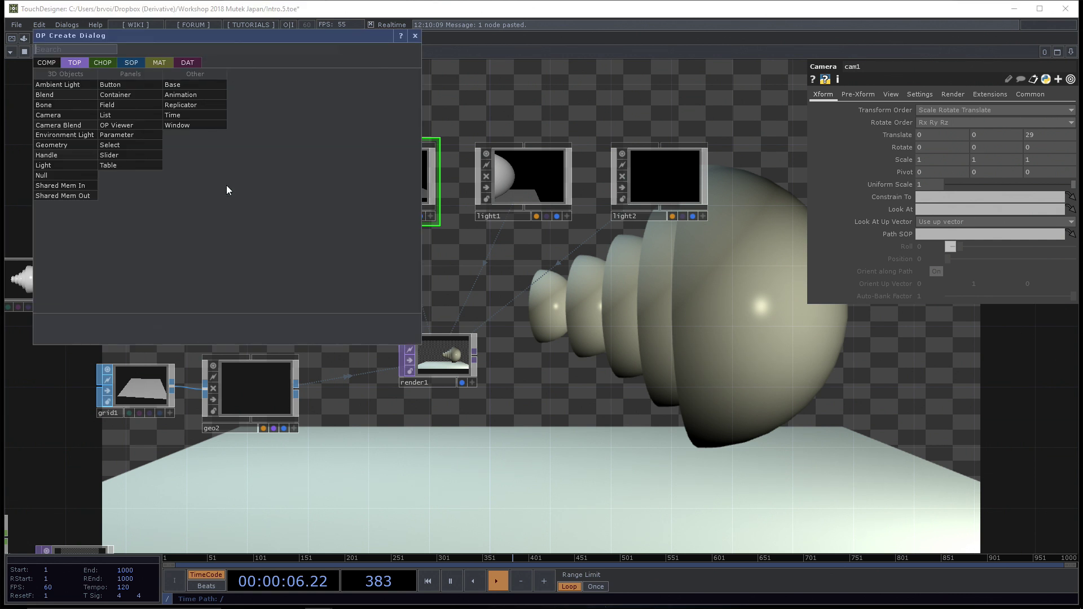
left_click(157, 63)
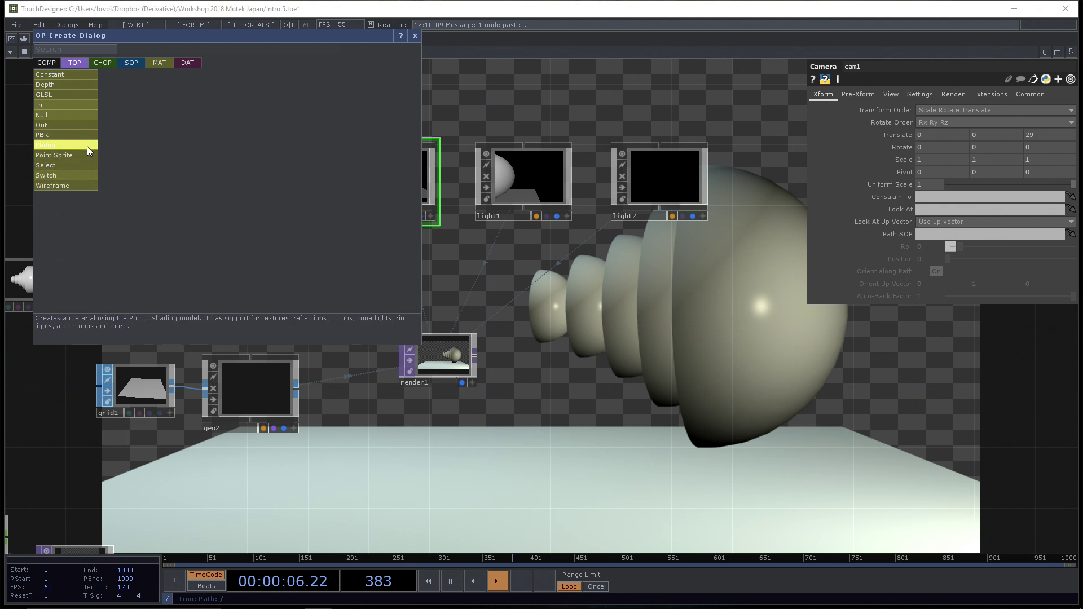
type("phong")
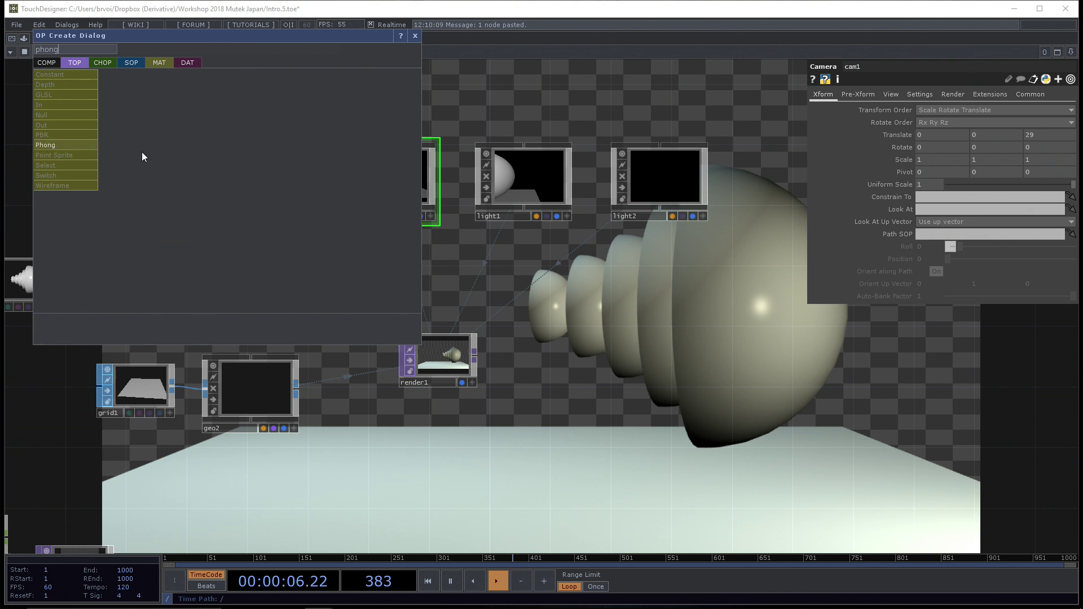
left_click(93, 146)
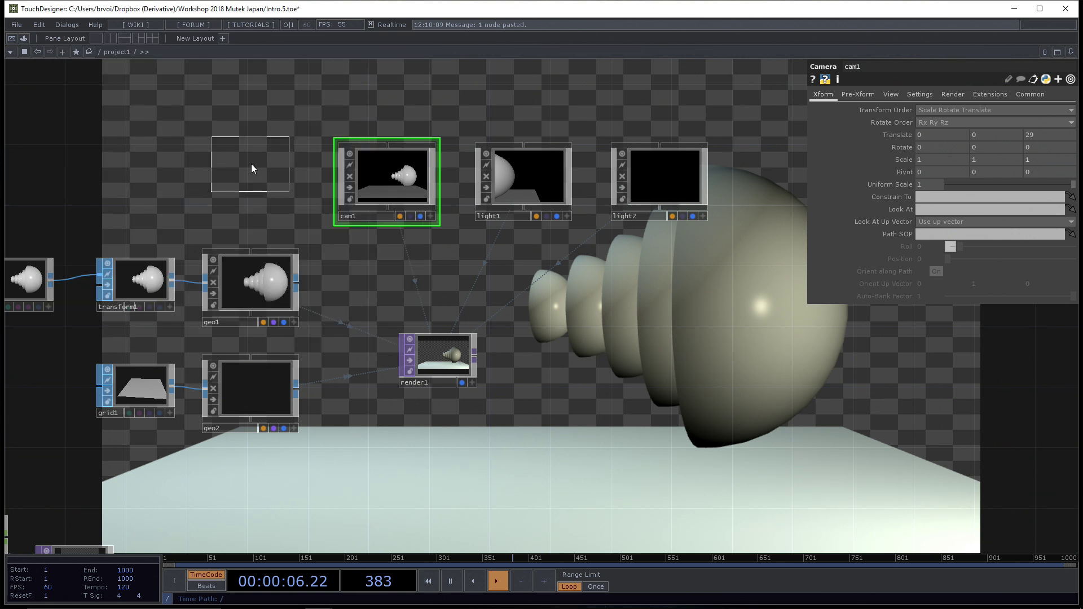
left_click(249, 172)
left_click_drag(251, 191, 244, 196)
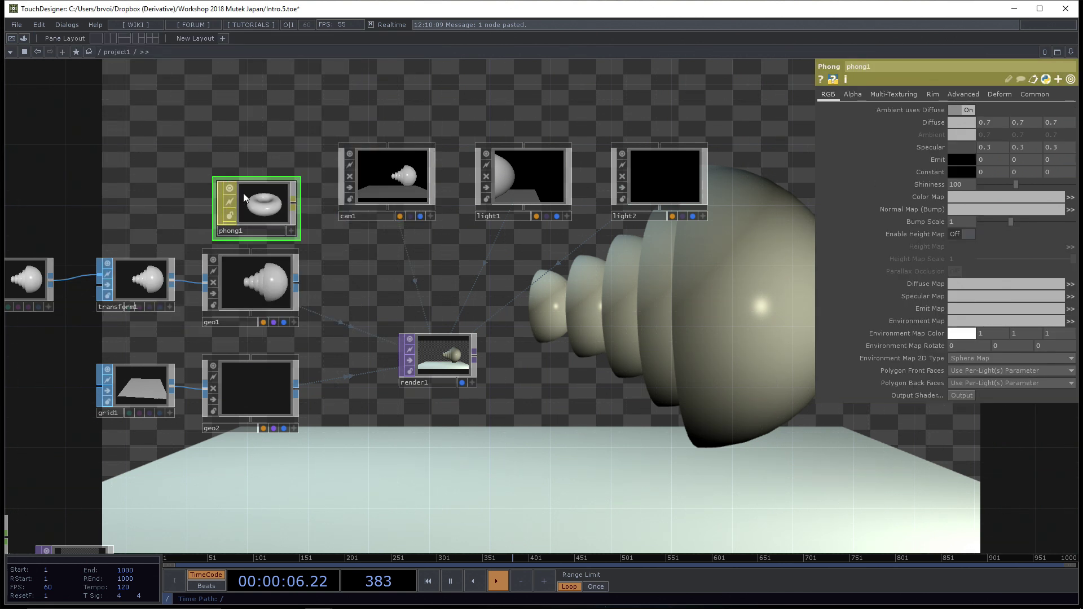
left_click_drag(260, 204, 259, 189)
Step: Assign the Phong material to the spheres' Geometry COMP and nudge the material node slightly left
left_click(256, 287)
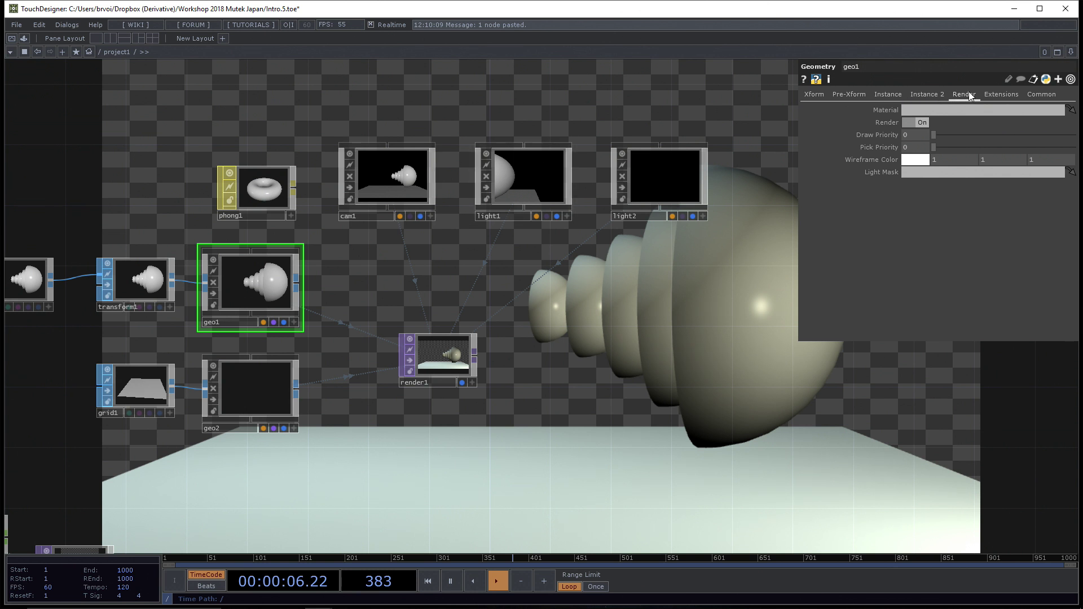
left_click_drag(288, 190, 925, 111)
left_click_drag(281, 192, 265, 193)
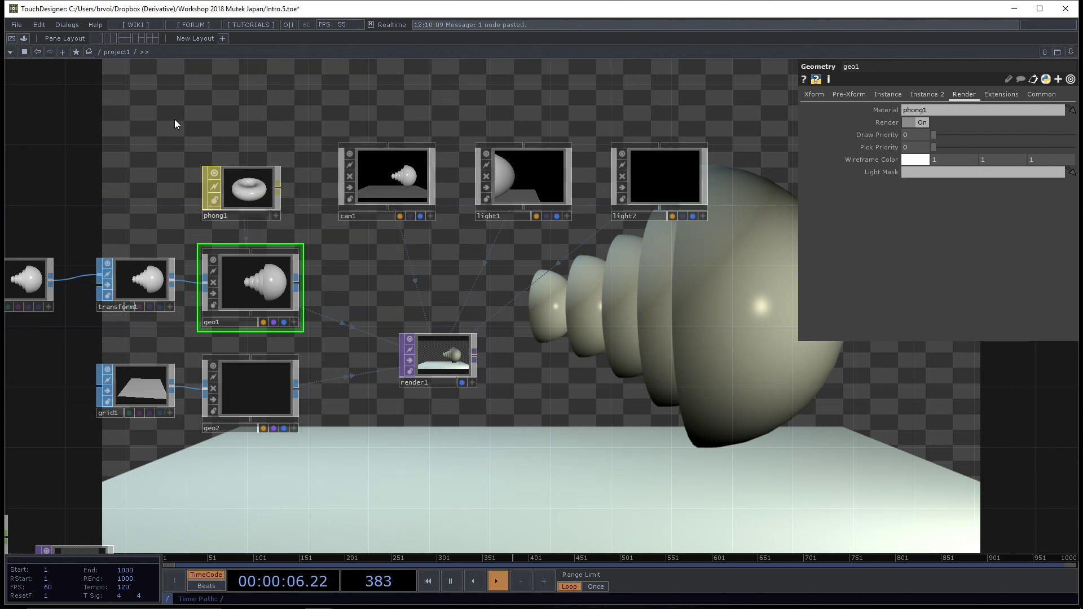
Step: Set the Phong material's diffuse colour to a muted red, with saturation about 0.508 and value about 0.703
left_click_drag(173, 121, 195, 146)
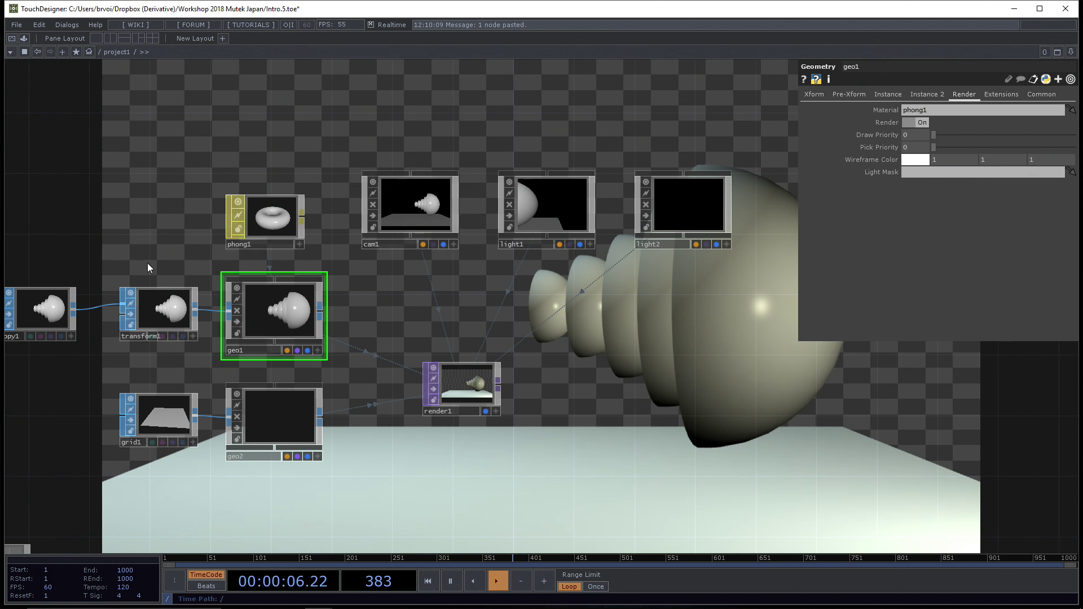
left_click(286, 218)
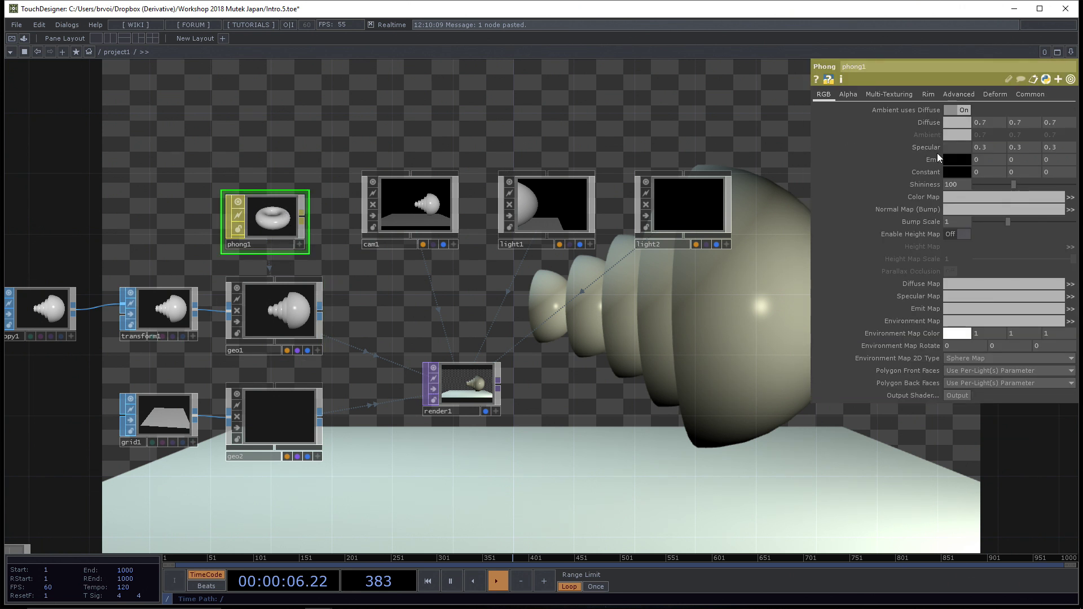
left_click(962, 126)
left_click_drag(919, 123, 976, 134)
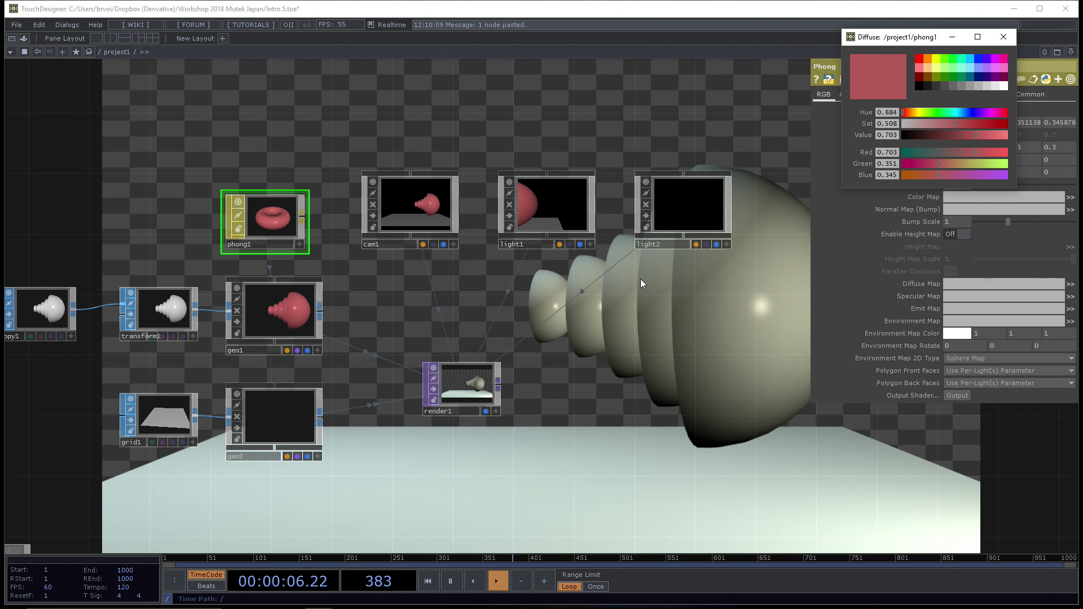
Step: Change the Phong material's diffuse colour to a yellow-green with hue 86, saturation 0.492 and value 0.703
left_click_drag(911, 114, 939, 117)
left_click(1004, 37)
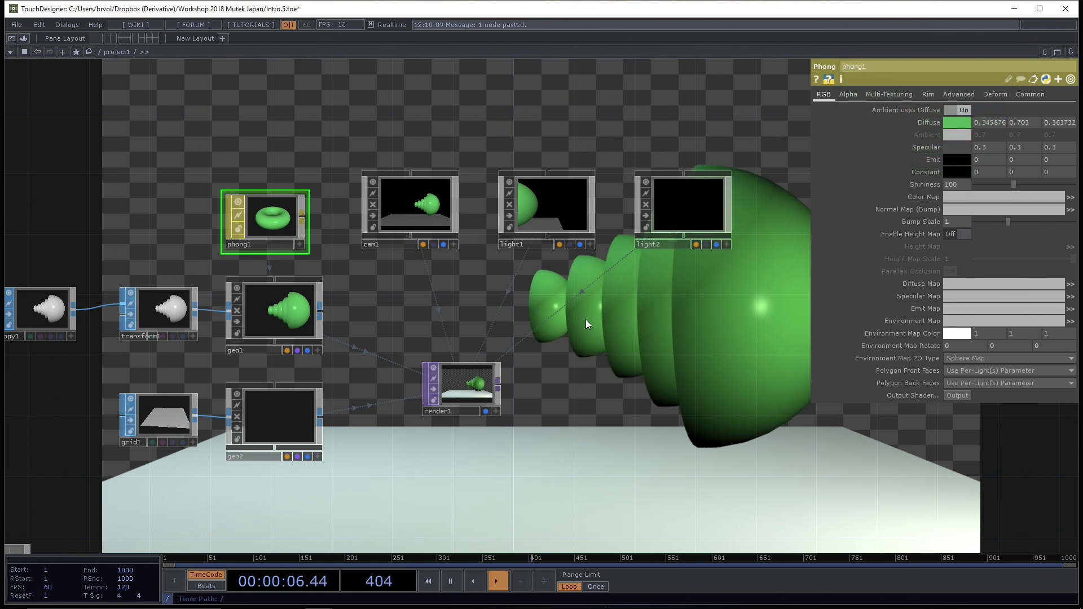
left_click(959, 123)
left_click_drag(953, 113, 923, 116)
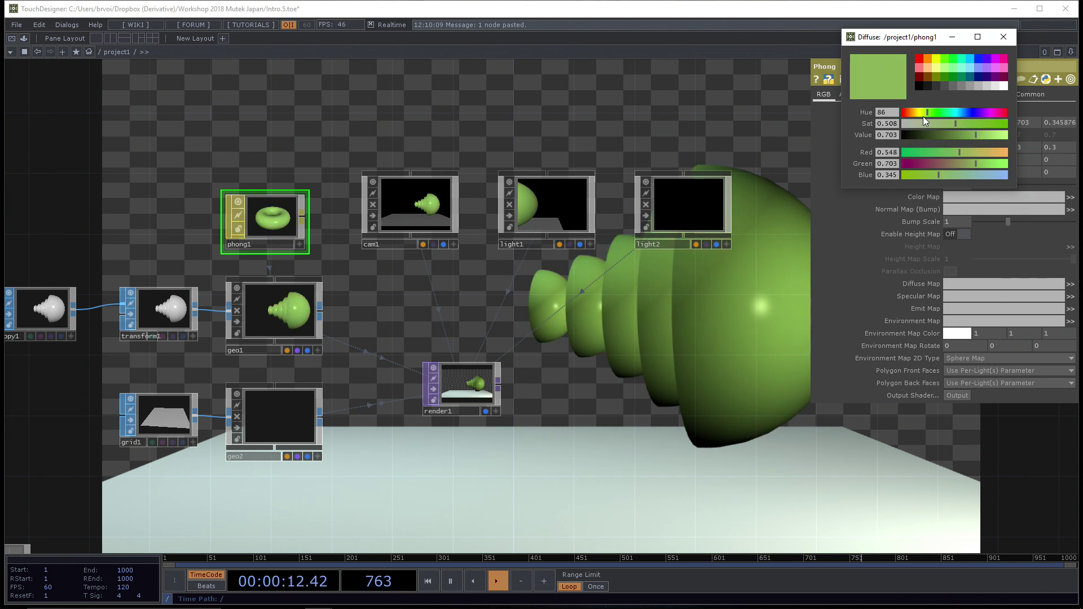
left_click_drag(908, 48, 663, 83)
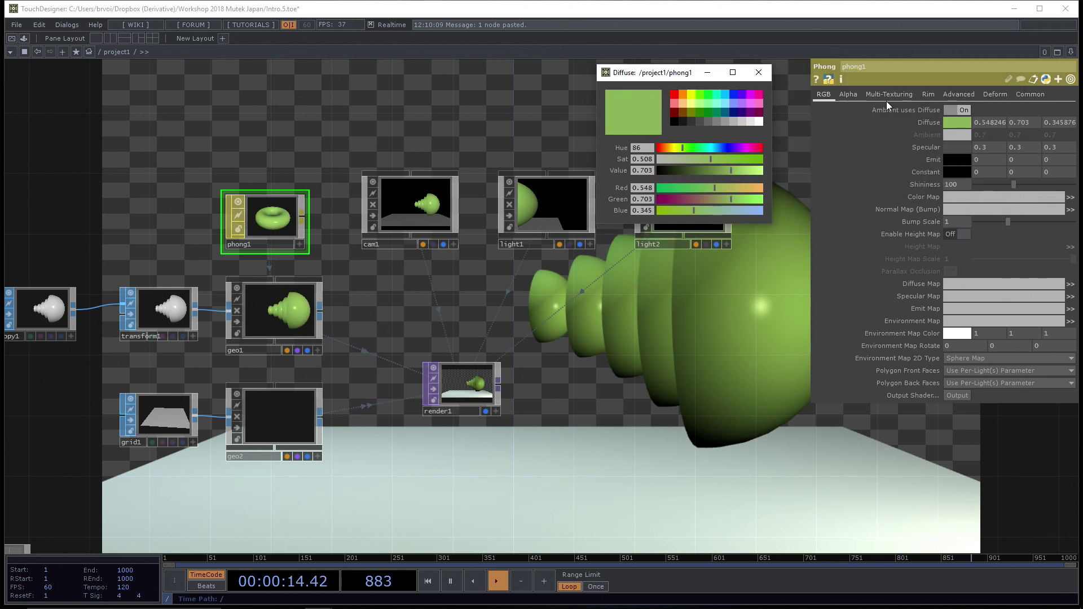
left_click_drag(706, 158, 709, 158)
Step: Set the Phong material's shininess to 45 and its specular colour to dark red with hue 0, saturation 0.584 and value 0.276
mouse_move(1005, 185)
left_mouse_down()
mouse_move(979, 190)
mouse_move(1048, 189)
mouse_move(984, 191)
left_mouse_up()
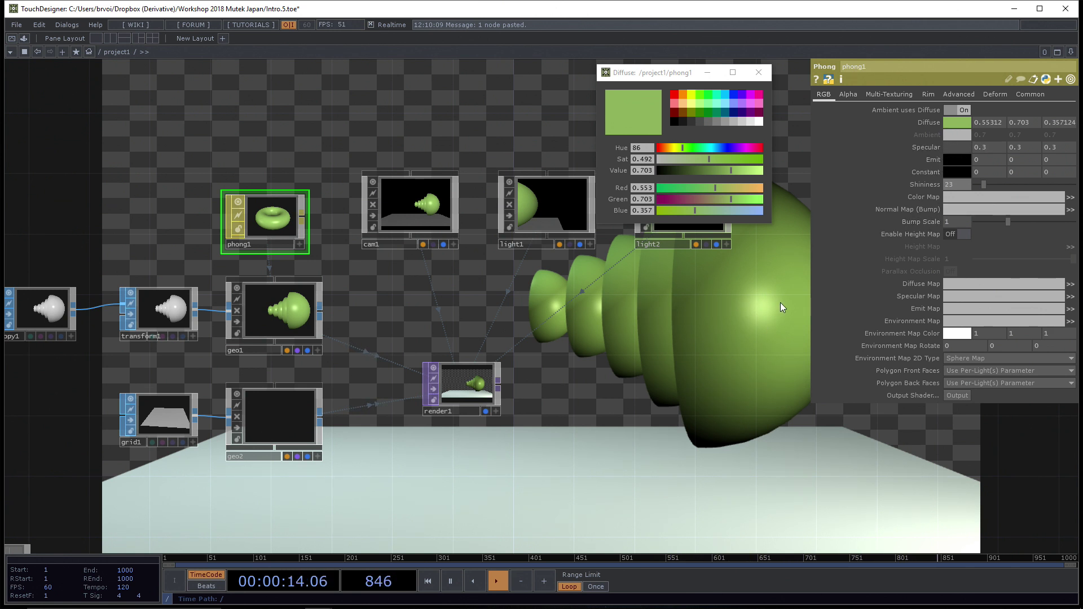
left_click(959, 146)
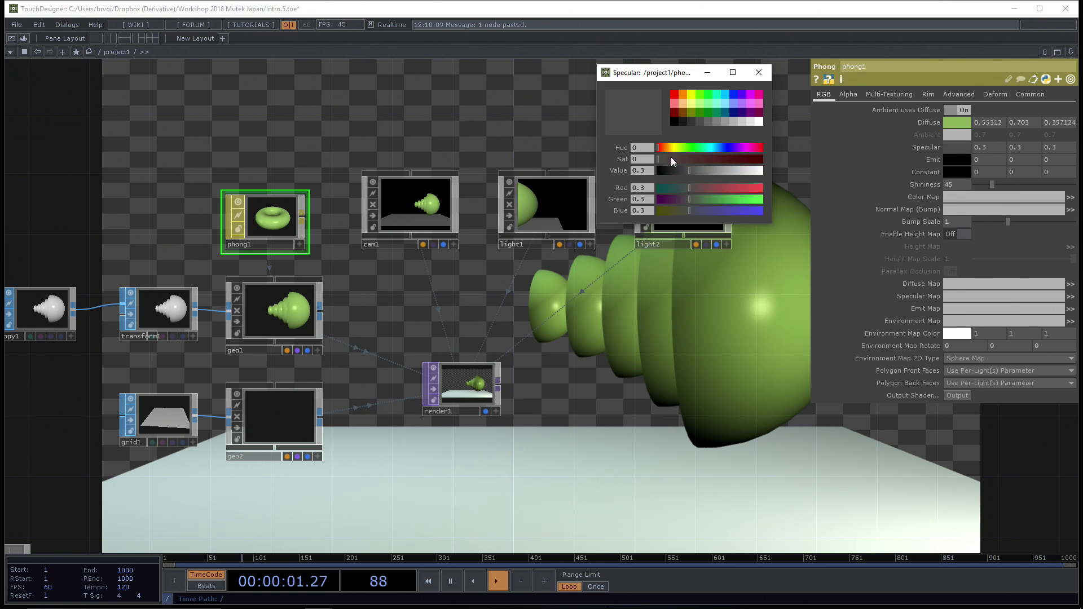
left_click_drag(671, 158, 714, 173)
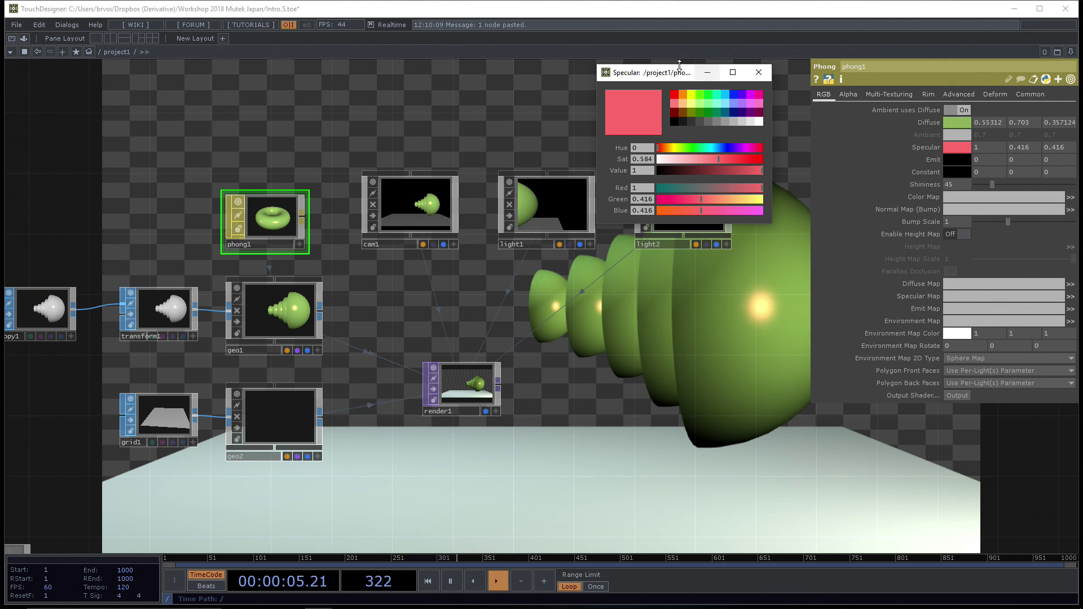
left_click_drag(669, 78, 638, 66)
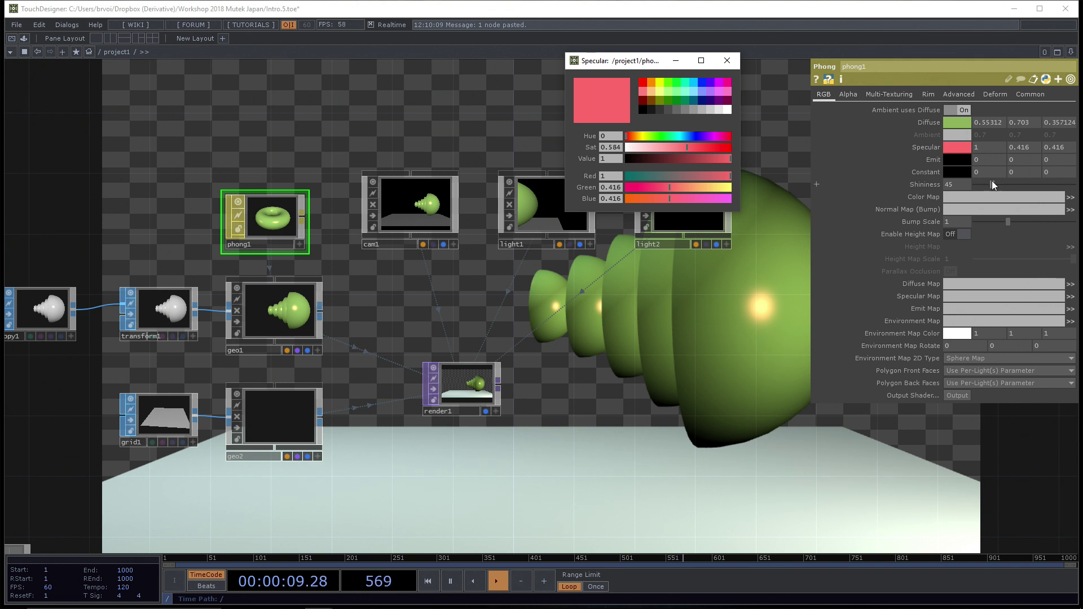
left_click_drag(661, 163, 655, 160)
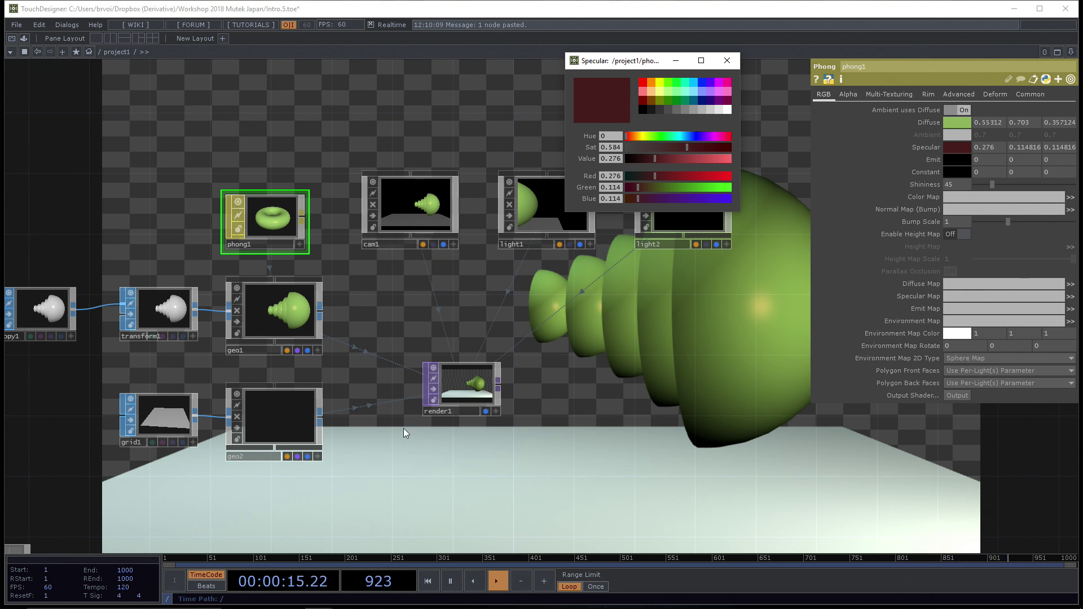
left_click_drag(279, 158, 305, 171)
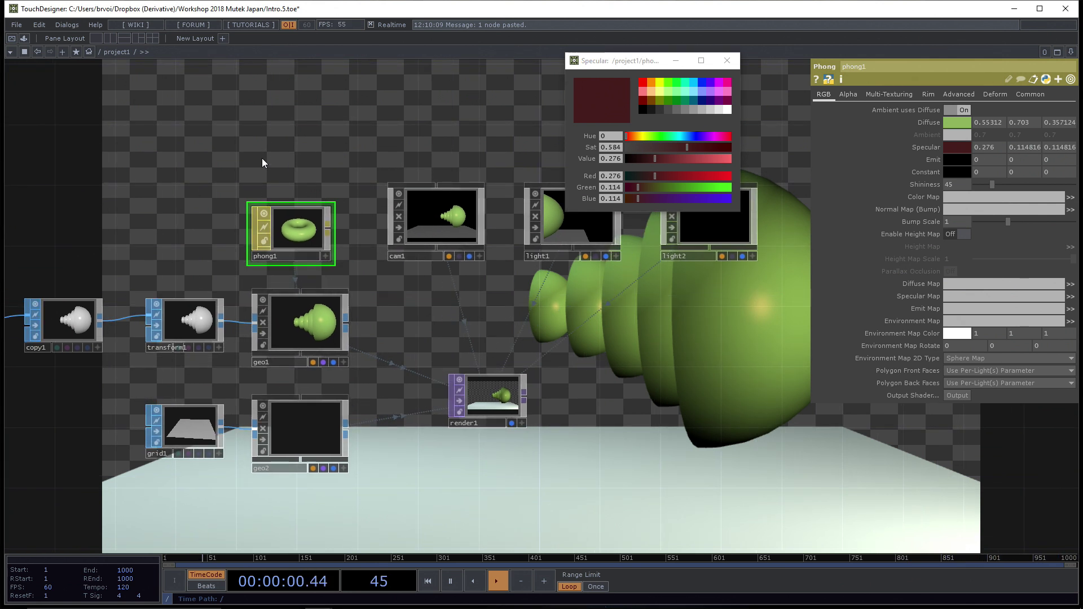
key("Tab")
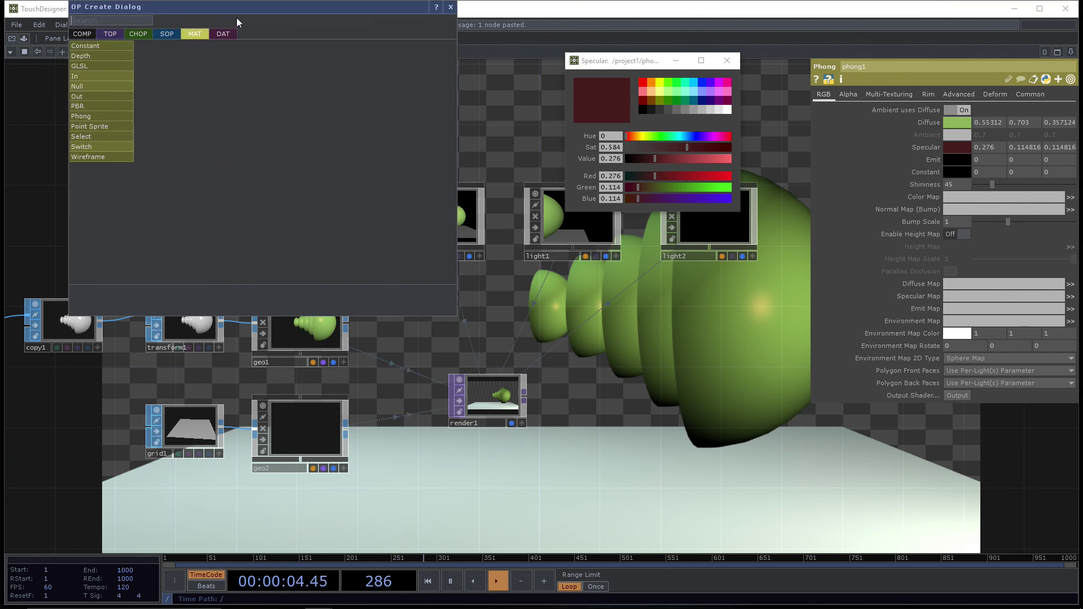
left_click(451, 7)
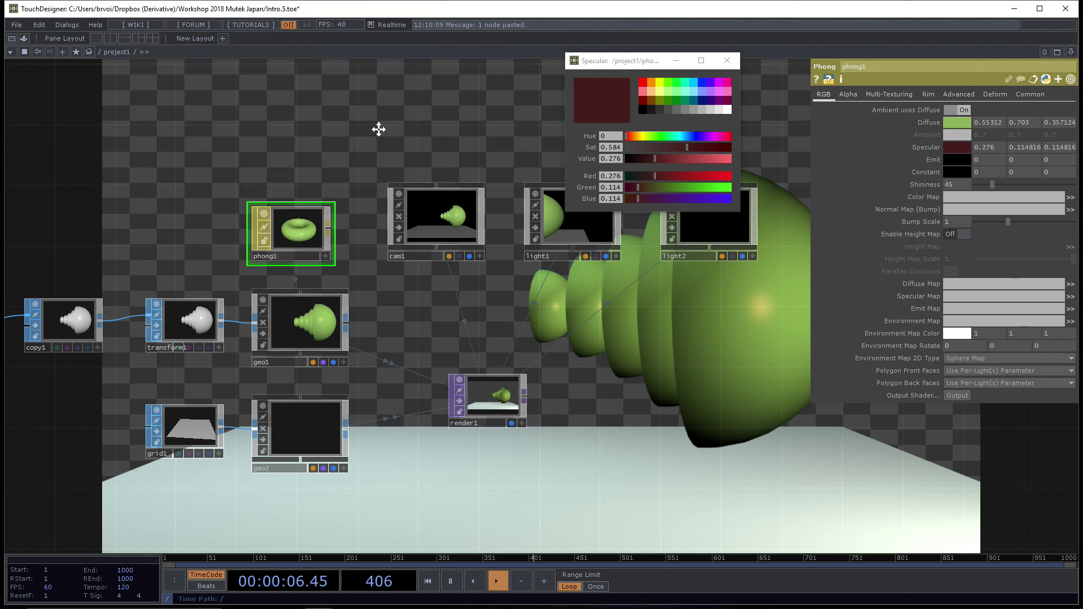
left_click_drag(378, 129, 404, 129)
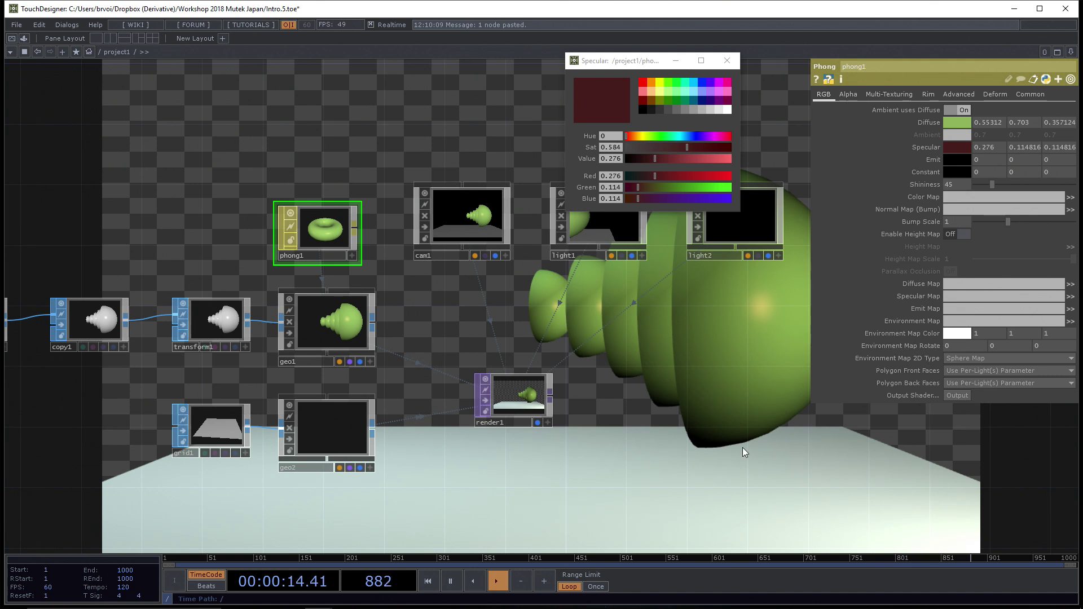
Step: Assign the comp1 composite of webcam edges and movie footage as the Color Map of the spheres' Phong material
left_click_drag(672, 479, 641, 372)
scroll(640, 369, "down", 5)
left_click_drag(618, 313, 687, 172)
scroll(576, 397, "up", 4)
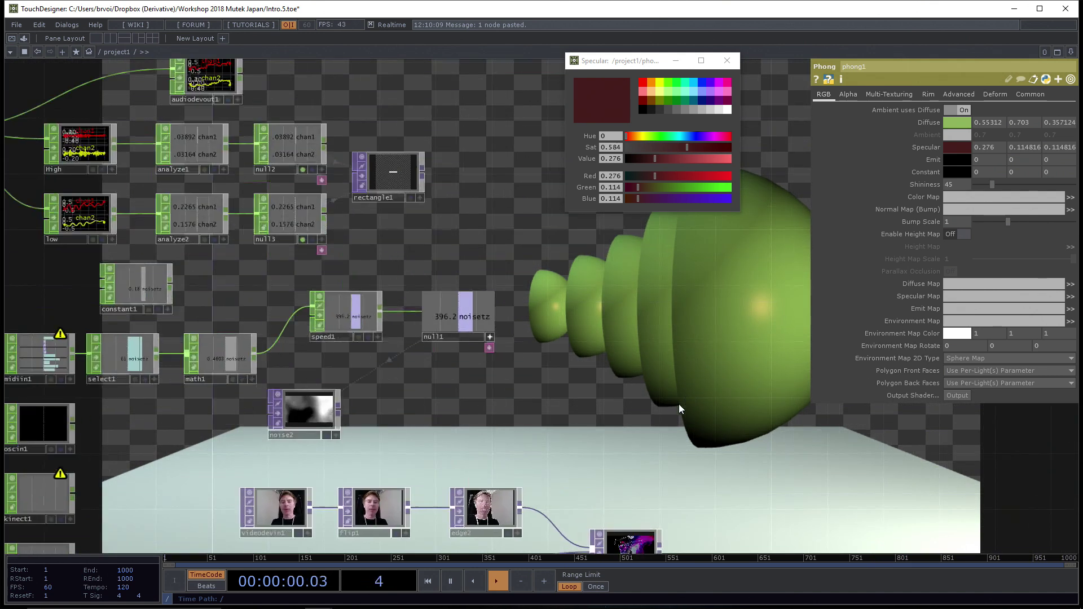
left_click_drag(679, 404, 542, 330)
middle_click(527, 366)
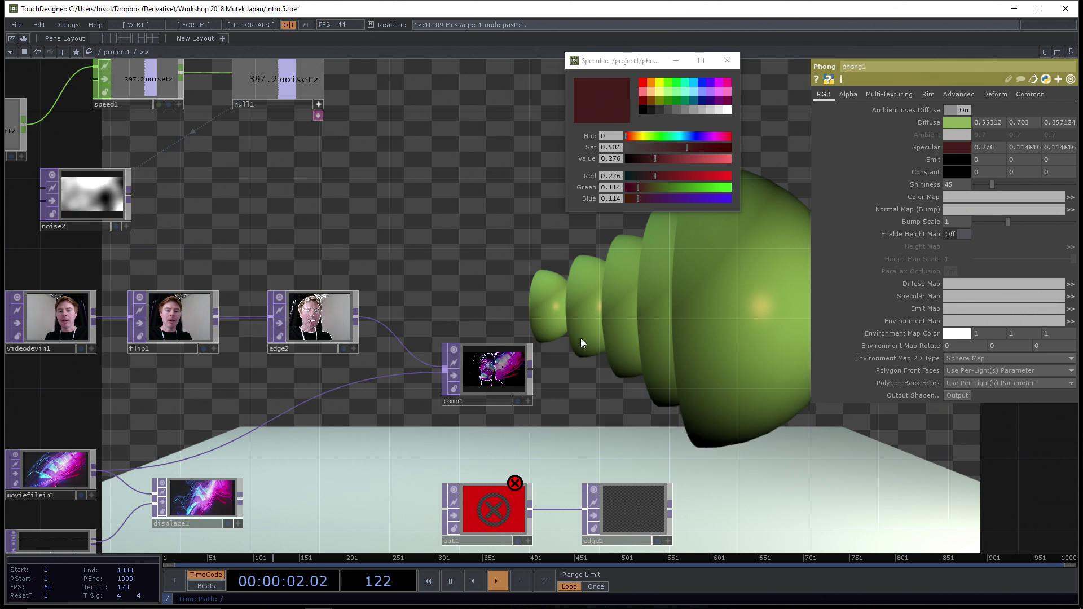
scroll(581, 338, "up", 5)
left_click_drag(561, 397, 647, 225)
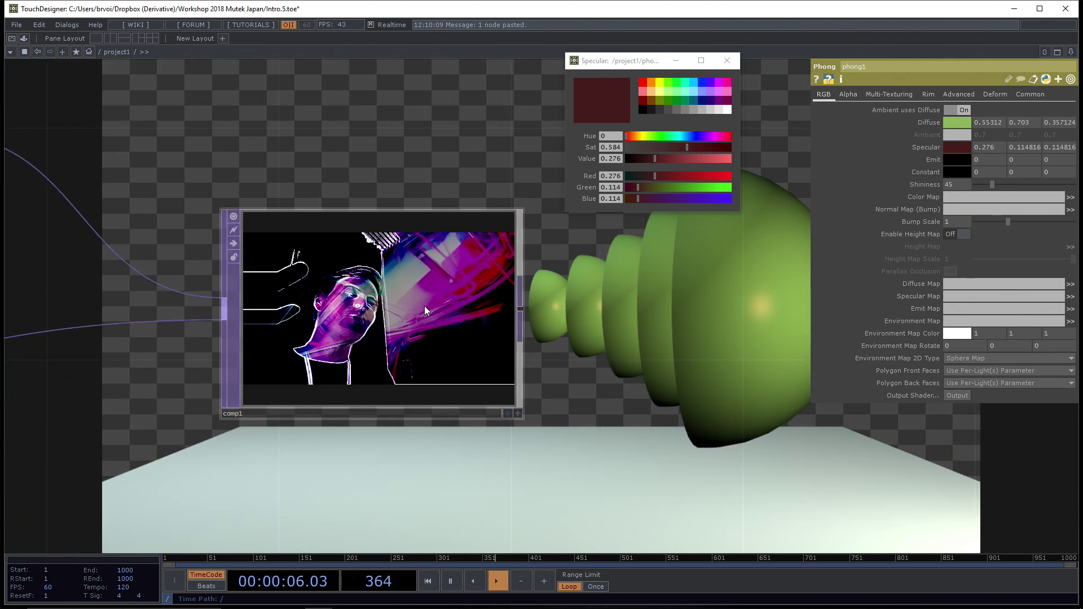
scroll(643, 369, "down", 3)
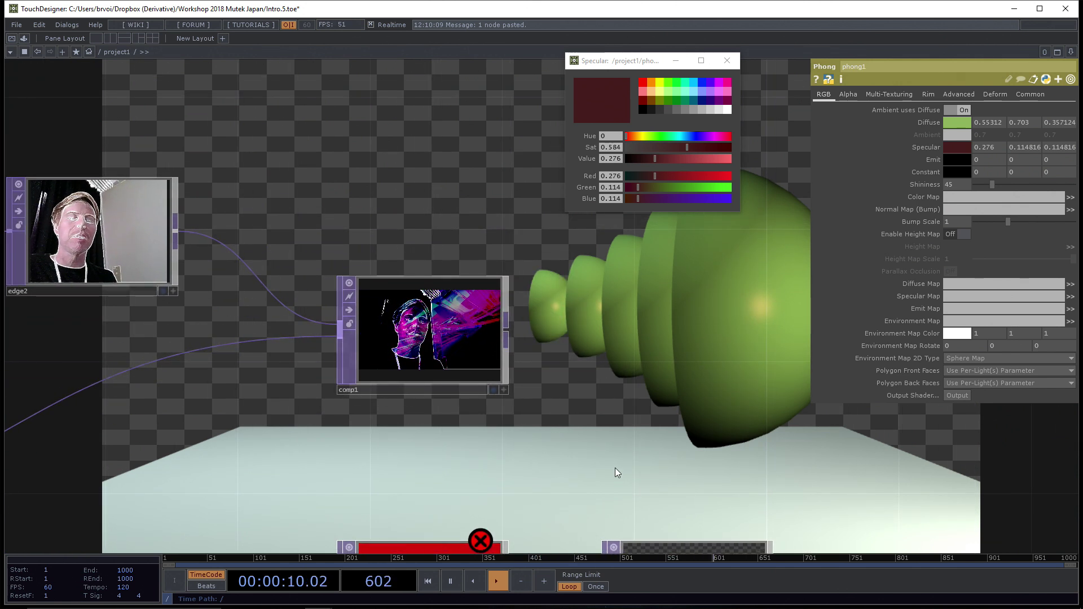
scroll(624, 415, "down", 1)
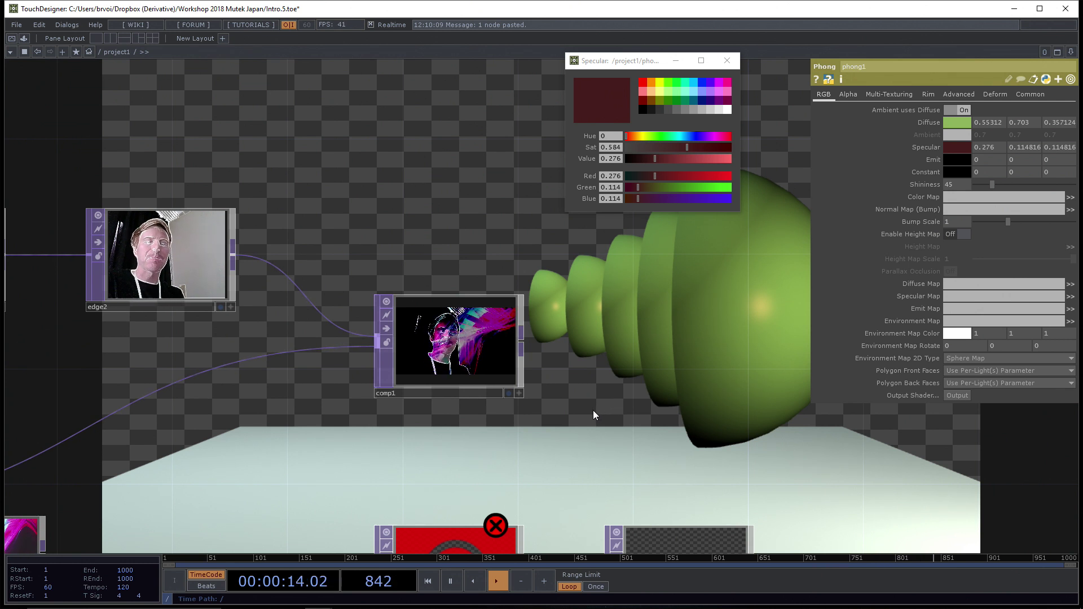
left_click_drag(593, 413, 573, 429)
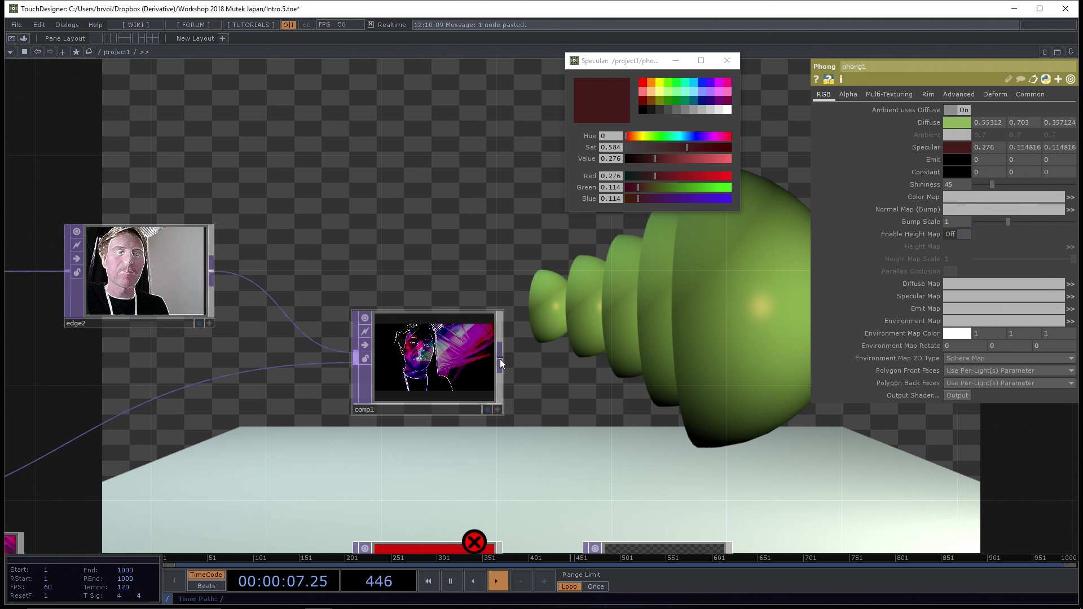
left_click_drag(462, 360, 959, 196)
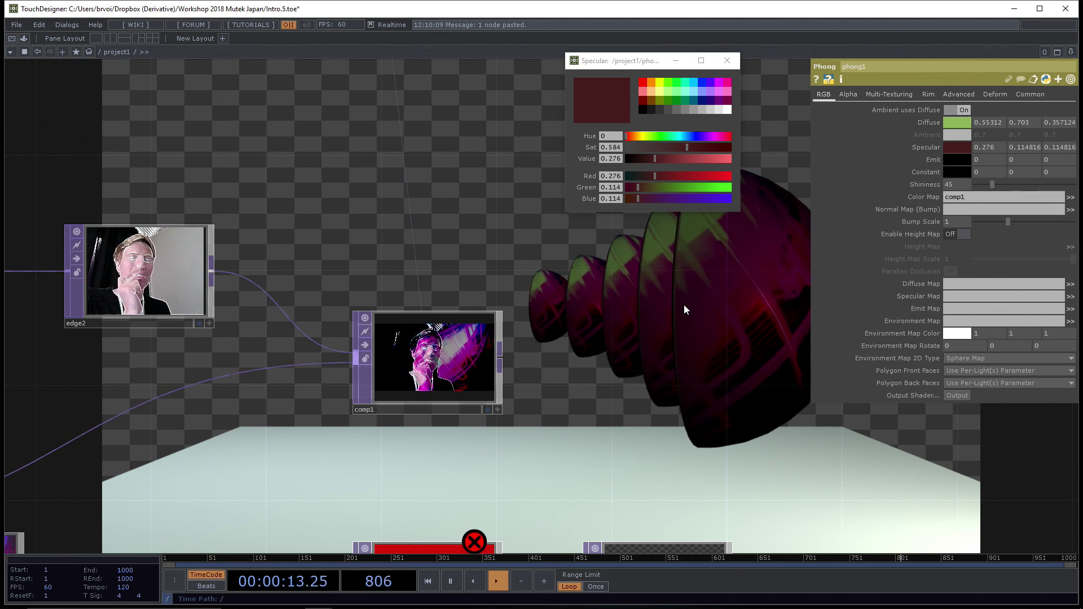
Step: Set the Phong material's diffuse colour to near white, with saturation 0 and value 0.984
left_click(962, 122)
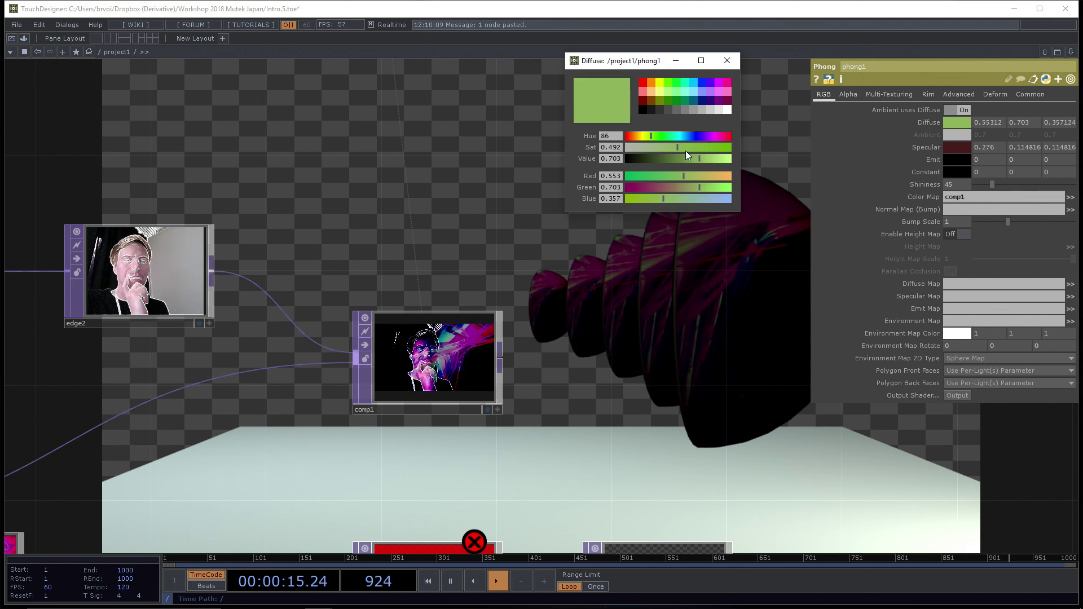
left_click_drag(719, 158, 594, 157)
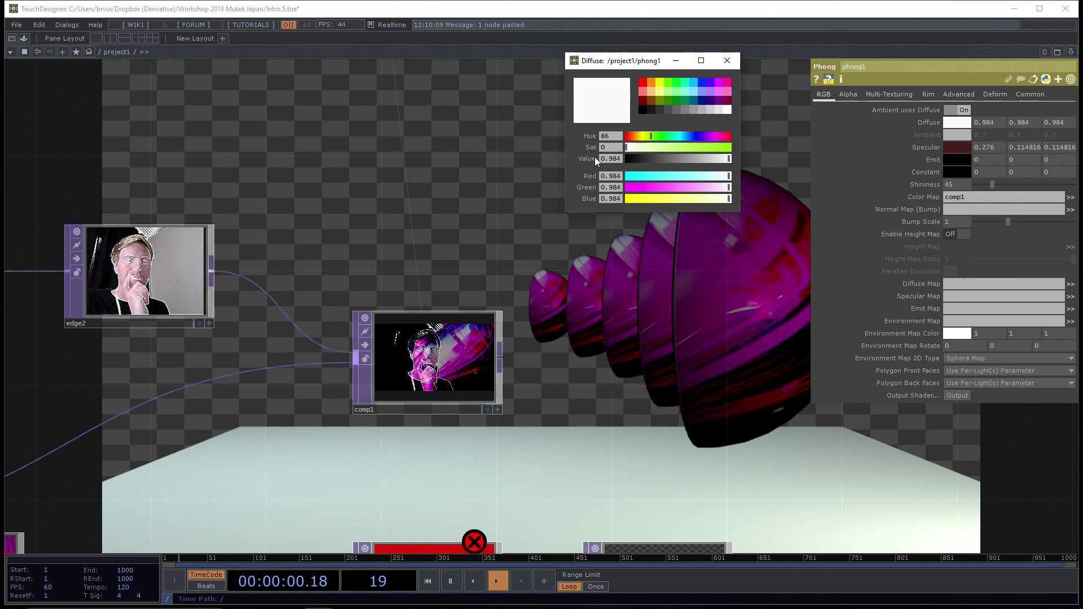
left_click(727, 61)
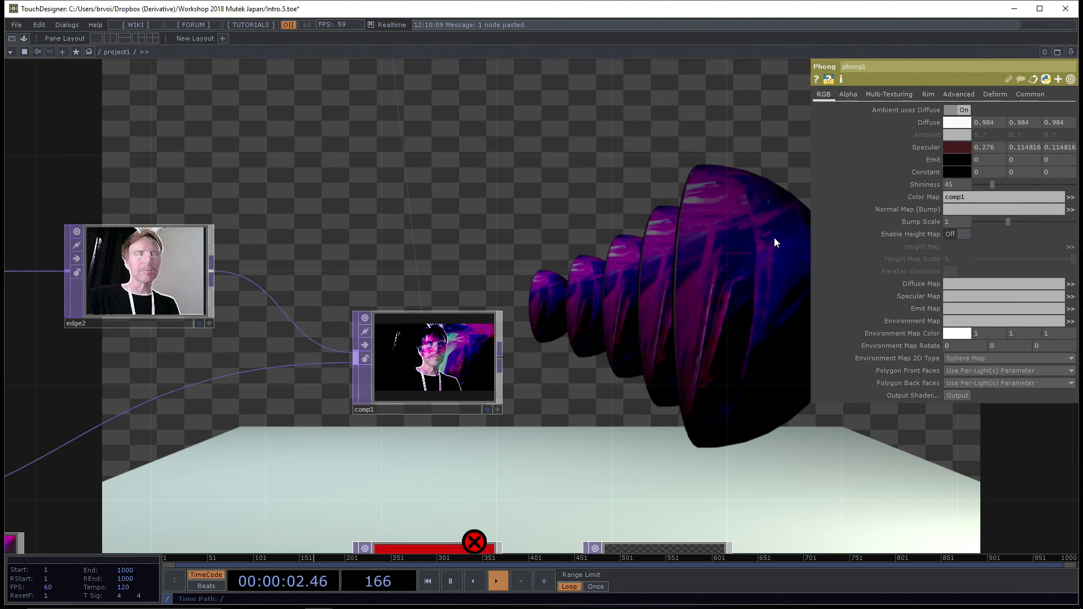
left_click_drag(604, 222, 594, 219)
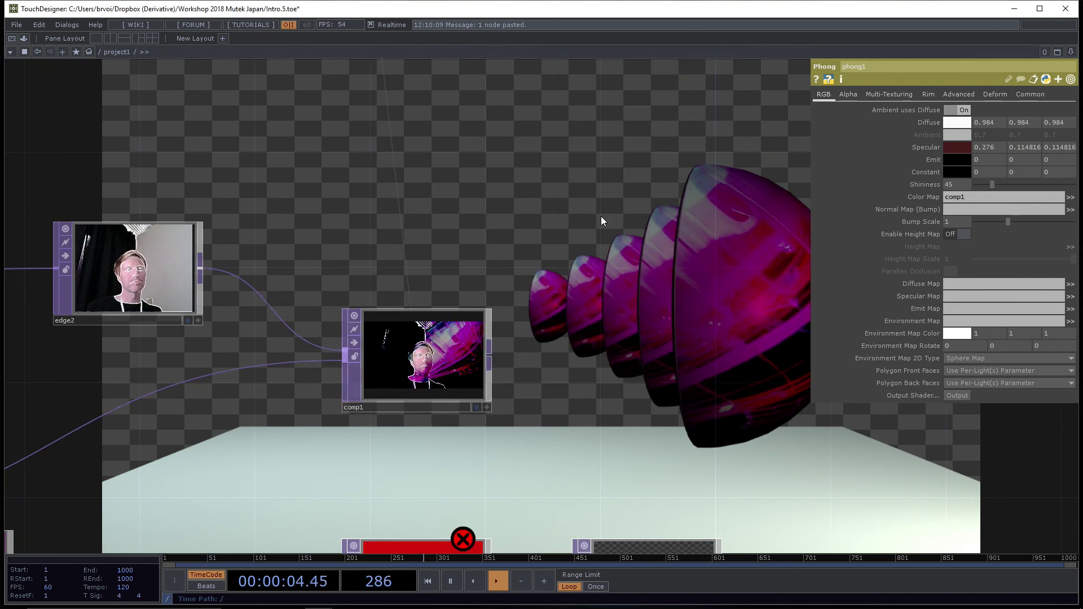
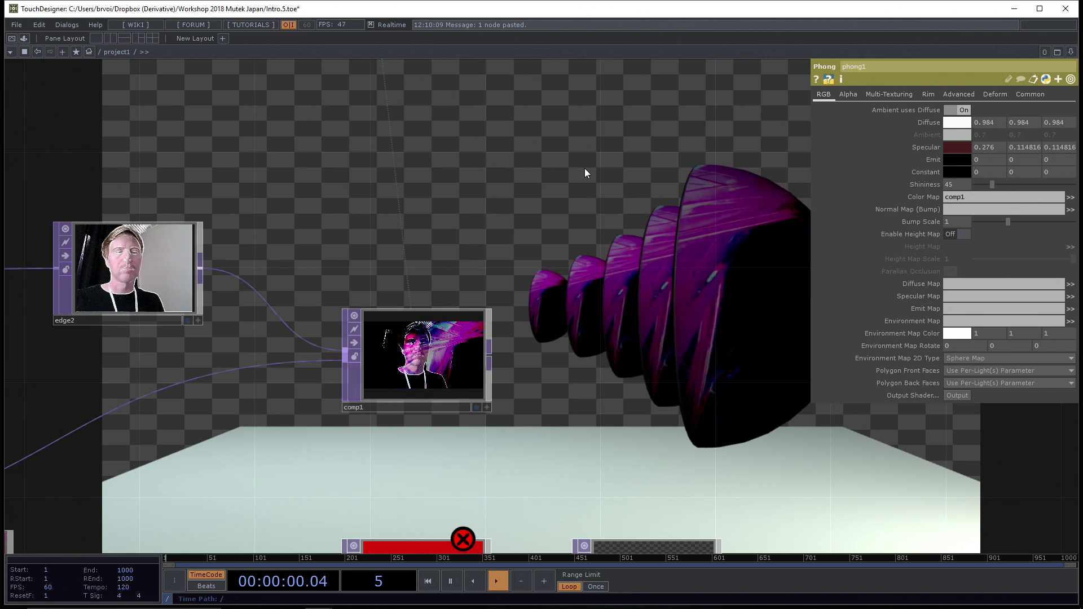
Step: Add a second Phong MAT to the network, placed just below the ground grid's Geometry COMP
scroll(584, 168, "down", 3)
scroll(496, 217, "down", 8)
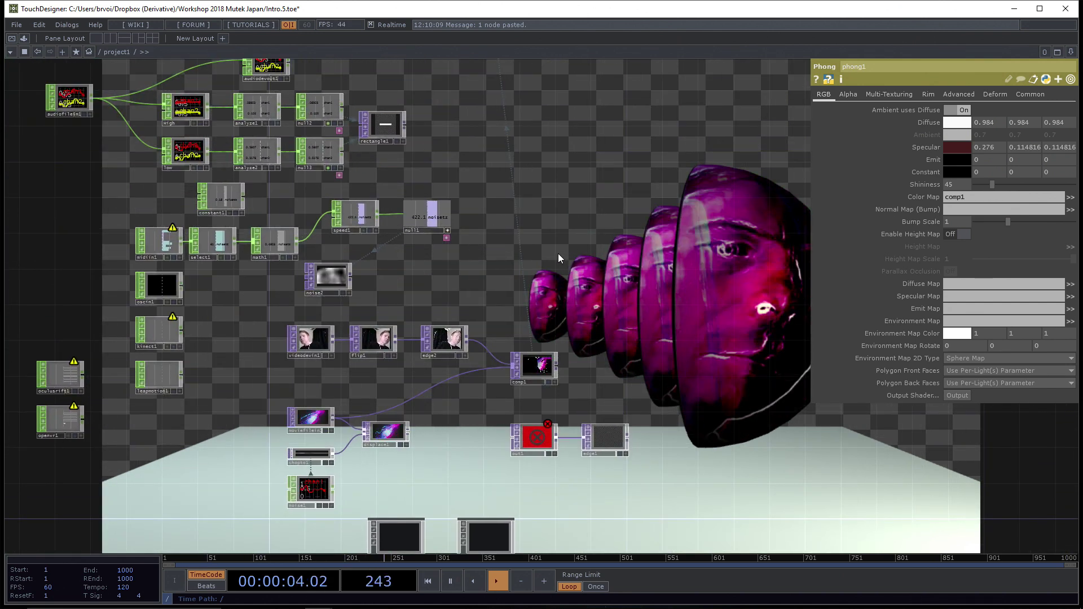
scroll(570, 235, "up", 5)
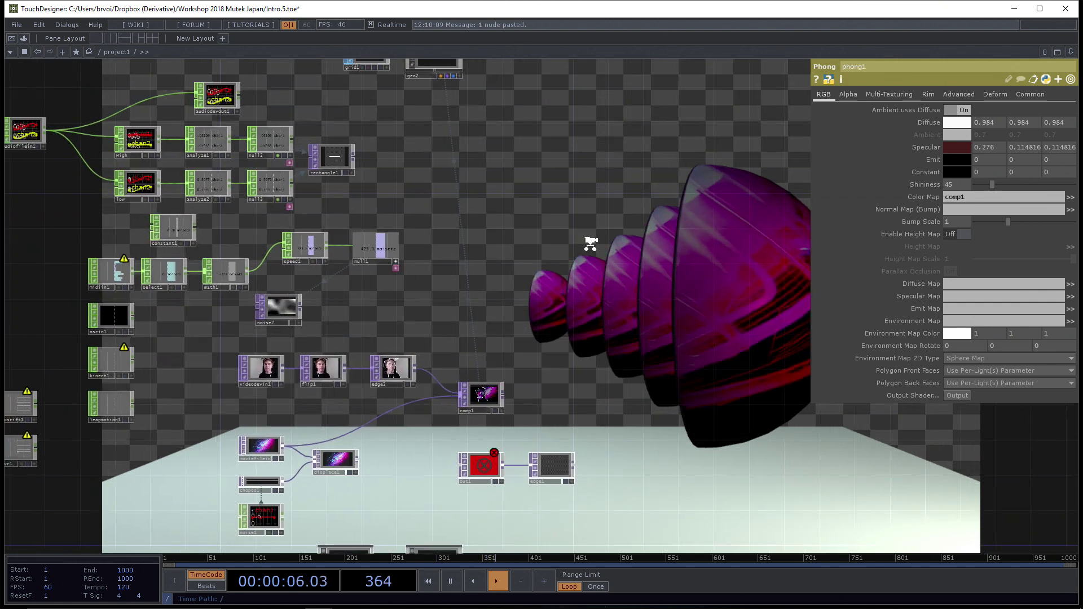
left_click_drag(575, 239, 508, 374)
scroll(522, 351, "up", 2)
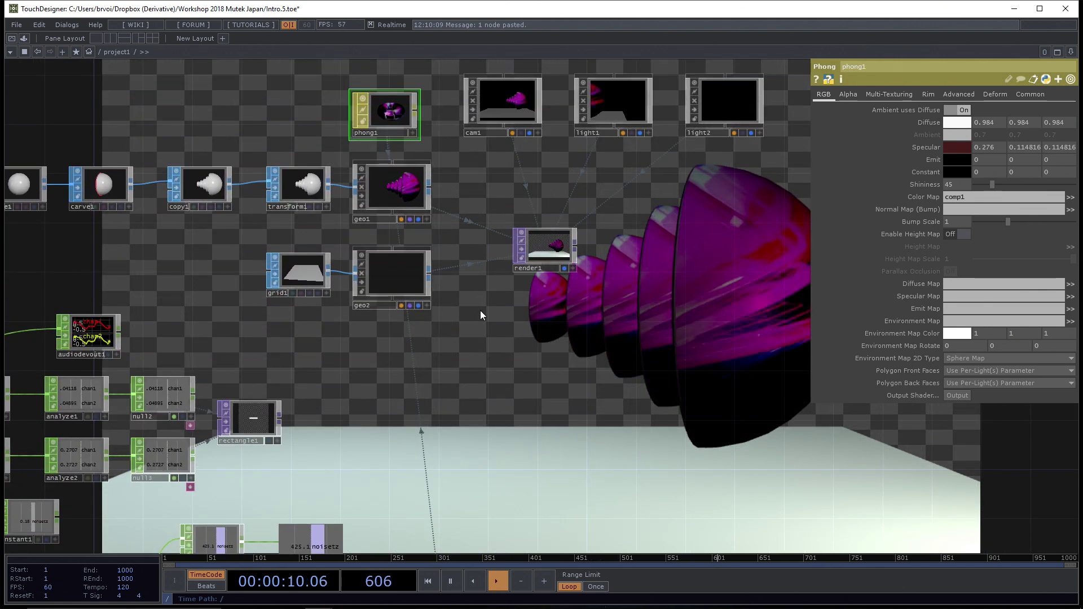
left_click_drag(451, 328, 417, 299)
left_click_drag(492, 294, 430, 375)
key("Tab")
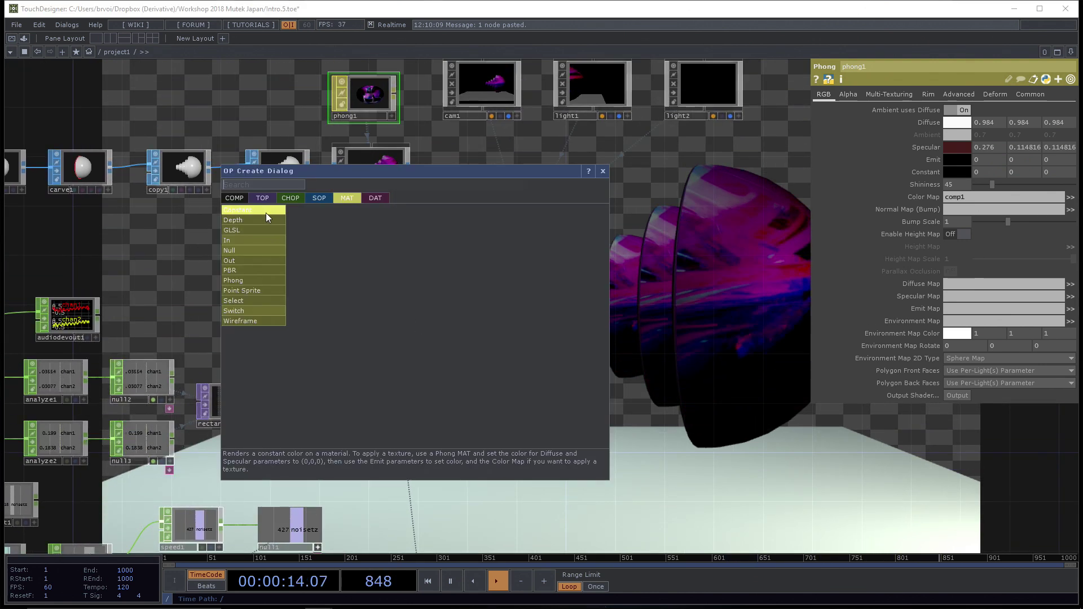
left_click(255, 271)
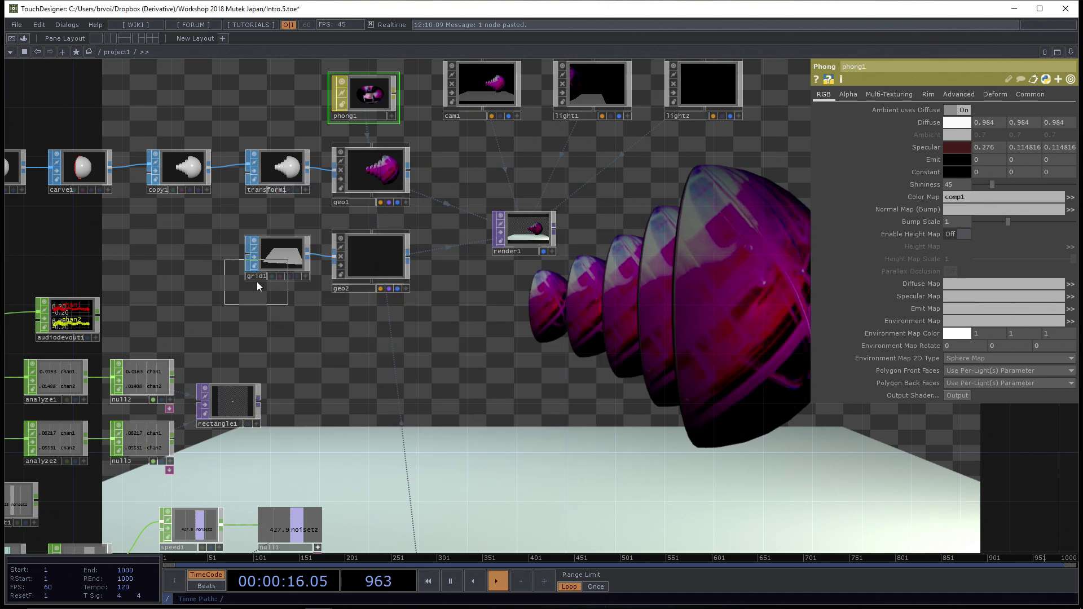
left_click(375, 343)
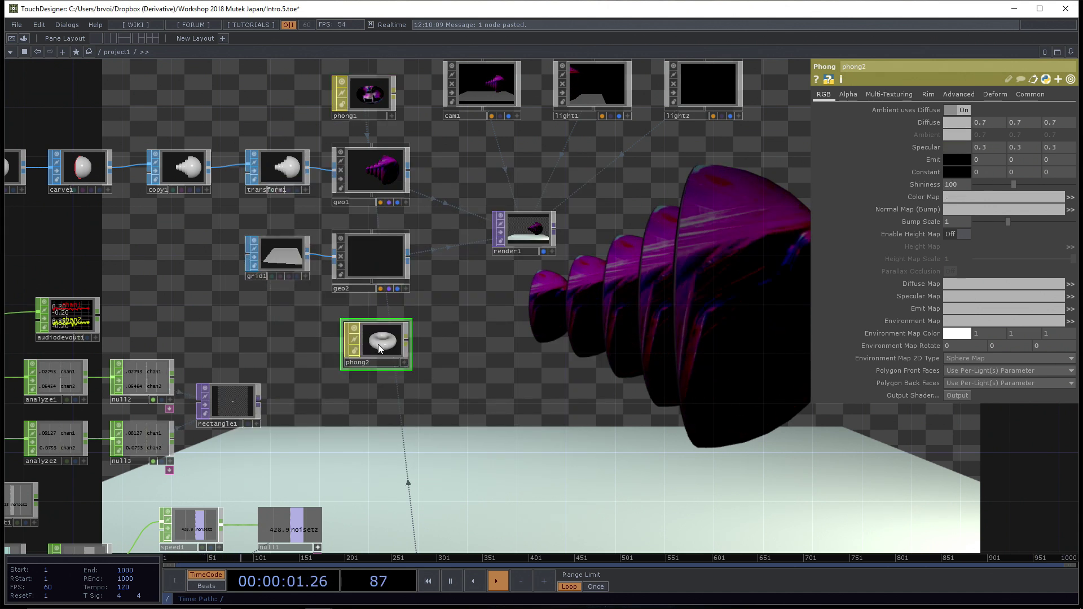
Step: Assign the second Phong material, phong2, as the render material of the ground grid's Geometry COMP
scroll(392, 400, "up", 3)
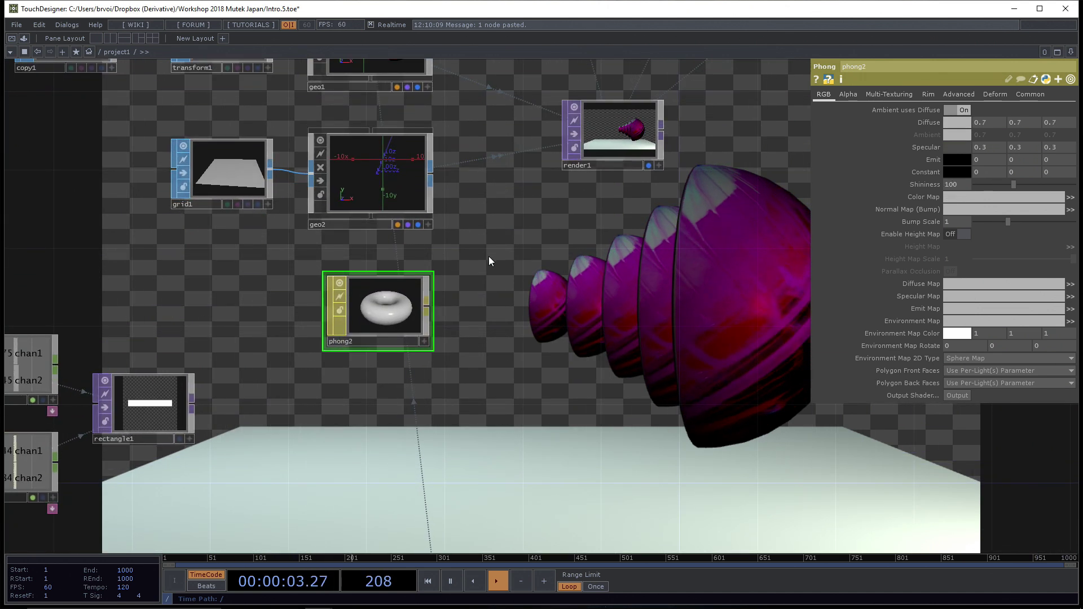
left_click(389, 203)
left_click(393, 301)
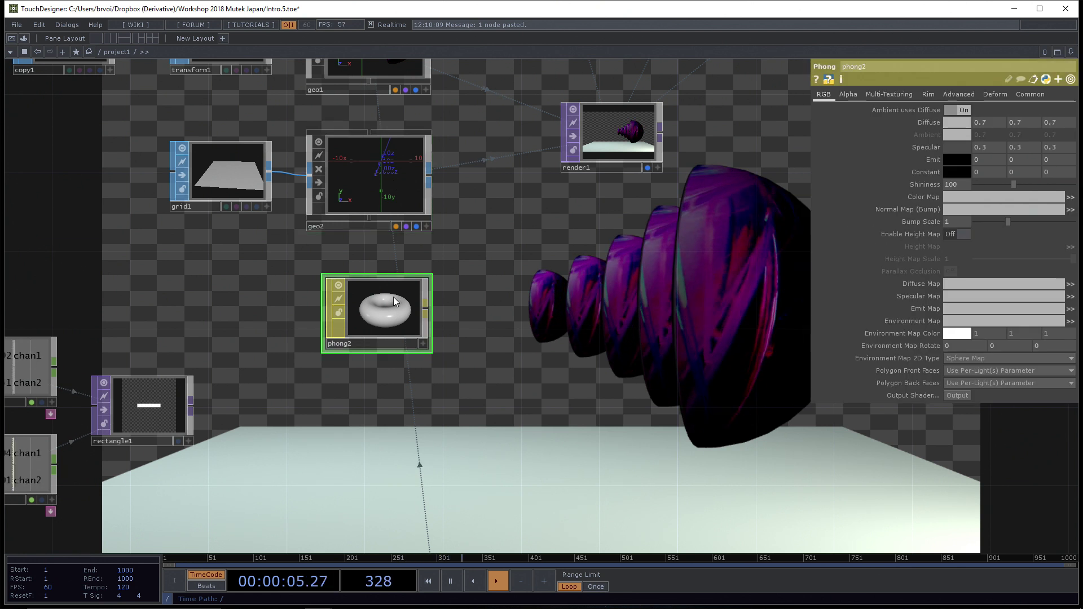
left_click(395, 186)
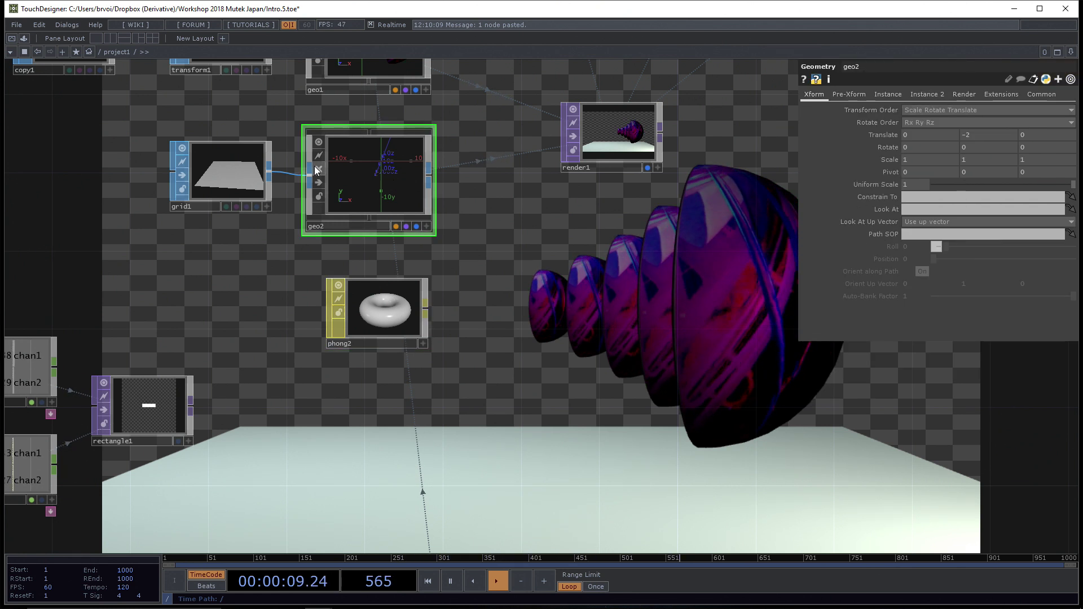
left_click(964, 95)
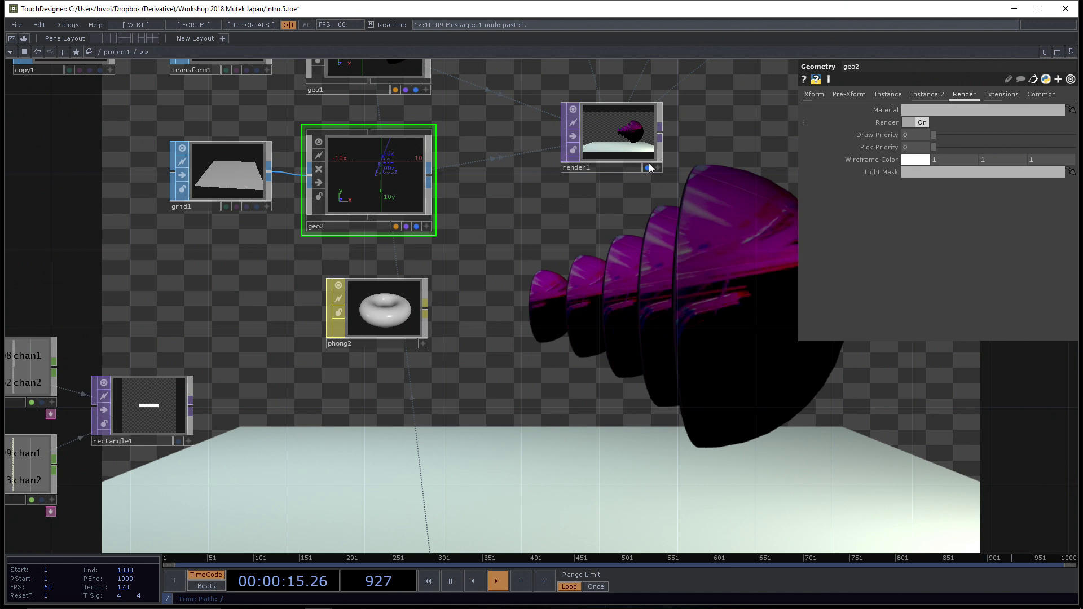
left_click_drag(378, 304, 861, 110)
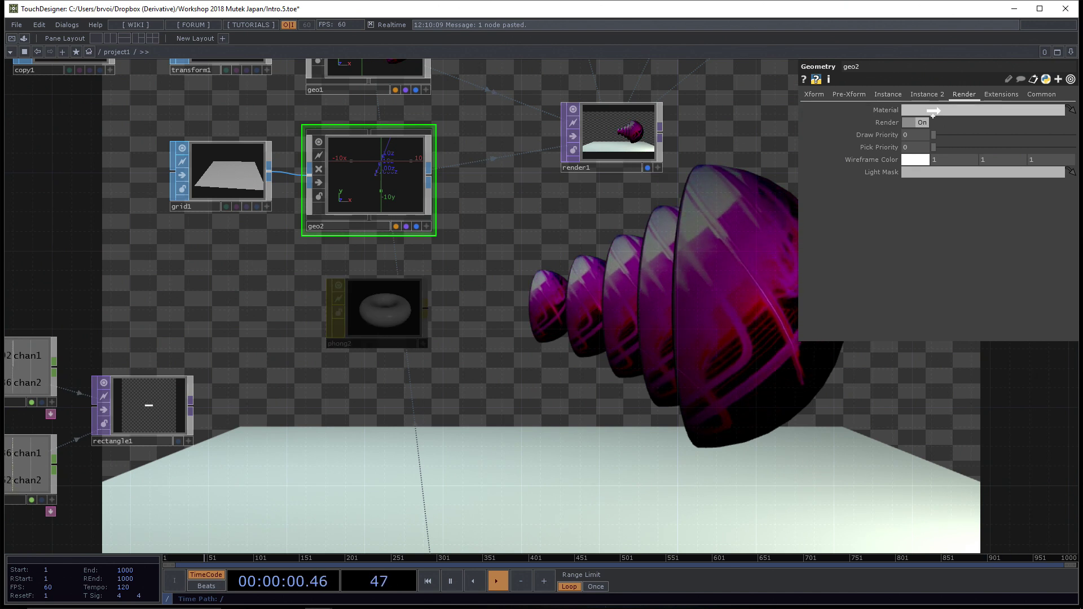
Step: Finish assigning phong2 to the grid's Geometry COMP, and add an Edge TOP fed by flip1, above the existing edge2 node
left_click_drag(933, 111, 934, 112)
scroll(566, 325, "down", 10)
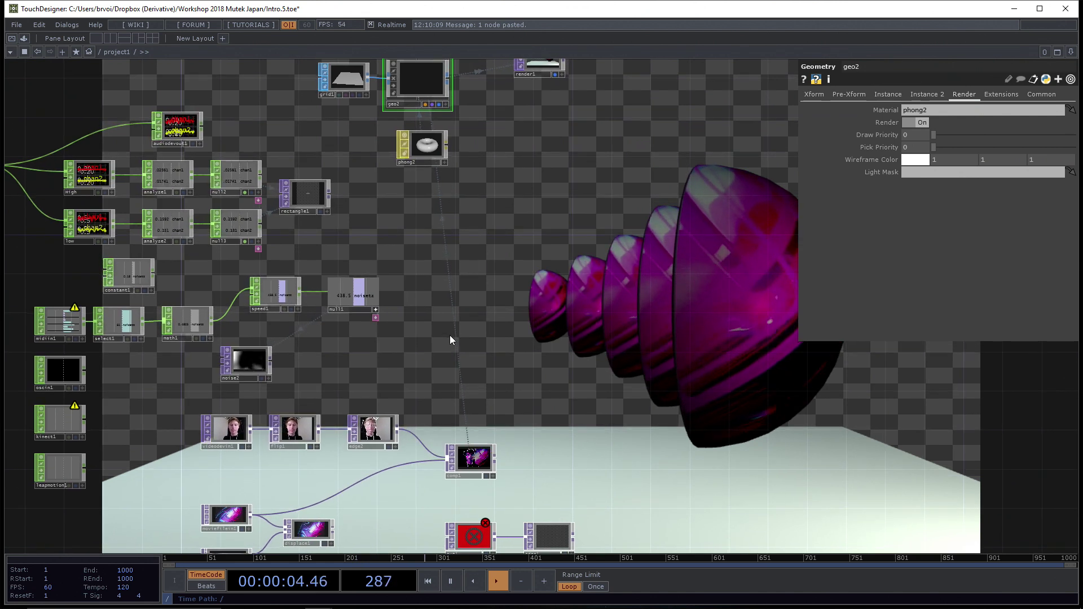
left_click_drag(449, 335, 435, 299)
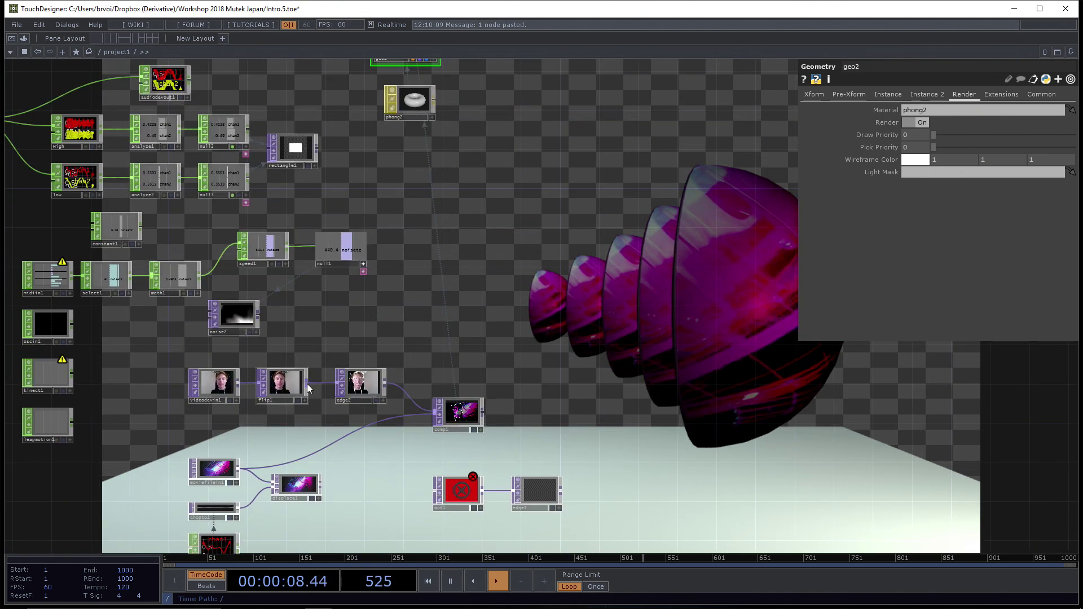
key("Tab")
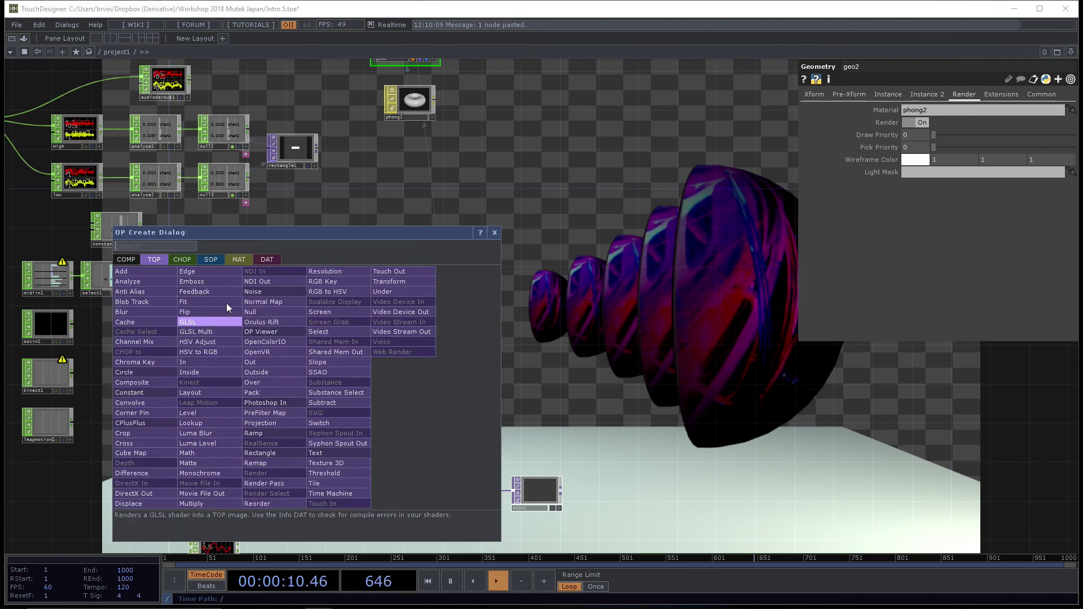
left_click(210, 274)
left_click(333, 320)
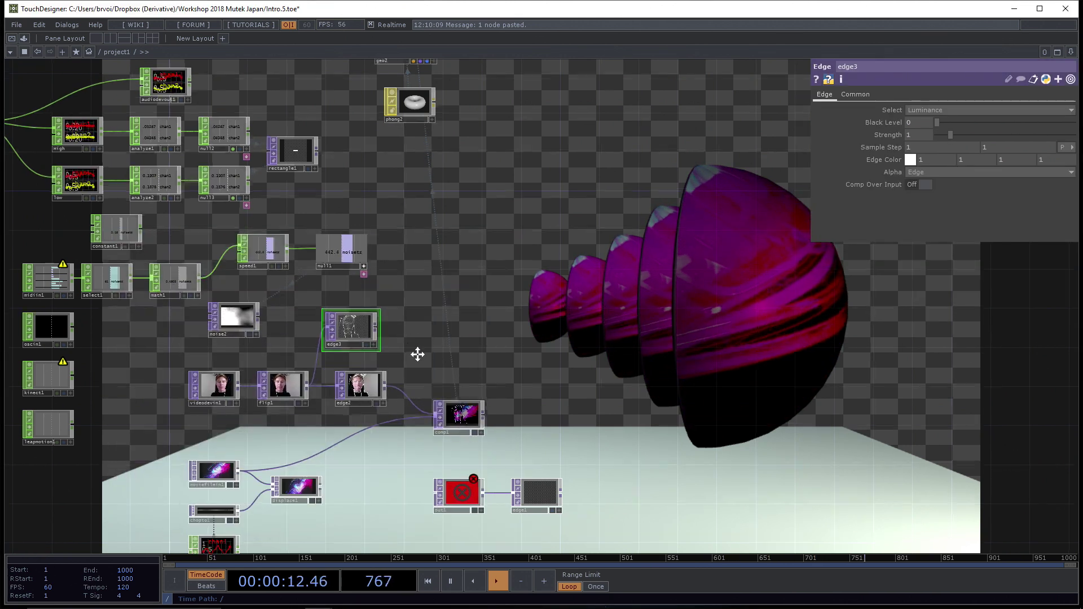
scroll(415, 355, "up", 5)
left_click_drag(451, 316, 454, 374)
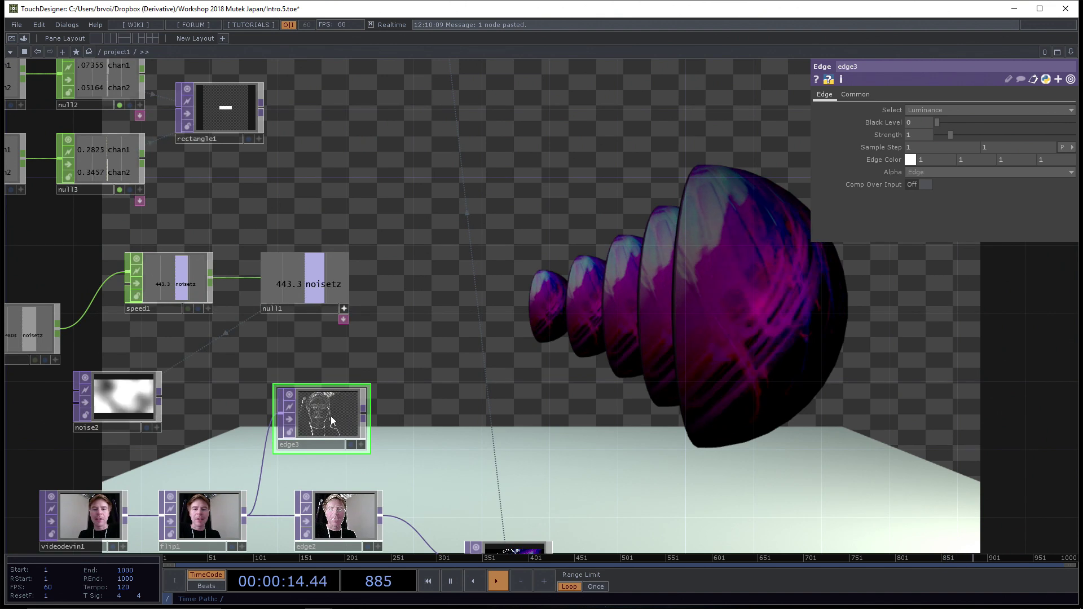
left_click_drag(330, 418, 343, 417)
scroll(382, 415, "down", 1)
scroll(381, 414, "down", 2)
left_click_drag(401, 380, 377, 391)
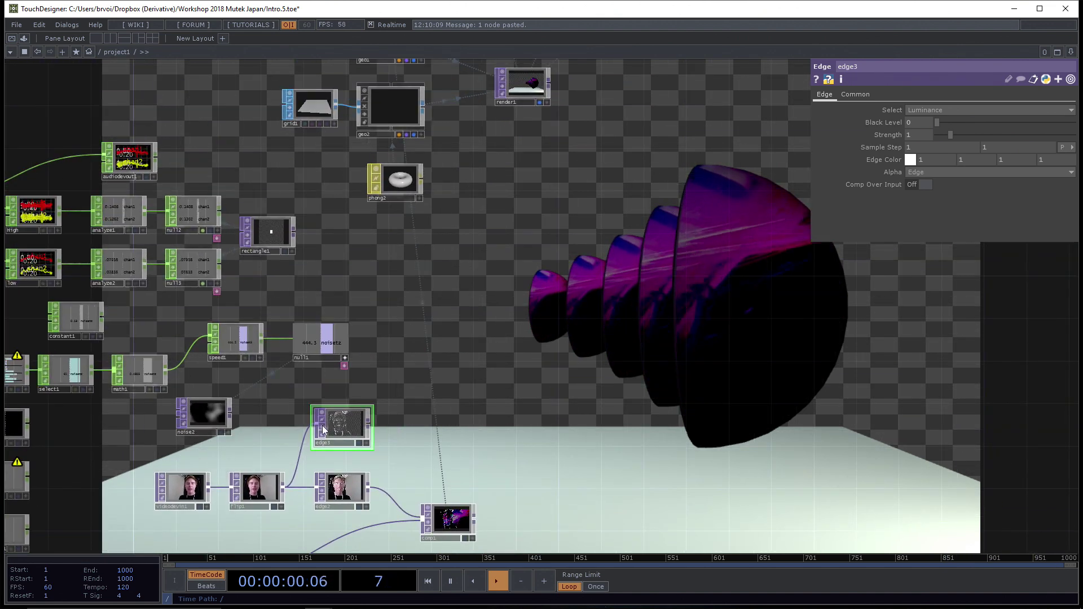
Step: Assign edge3 as phong2's Color Map and try Comp Over Input on the edge3 node, switching it on and back off
left_click(404, 181)
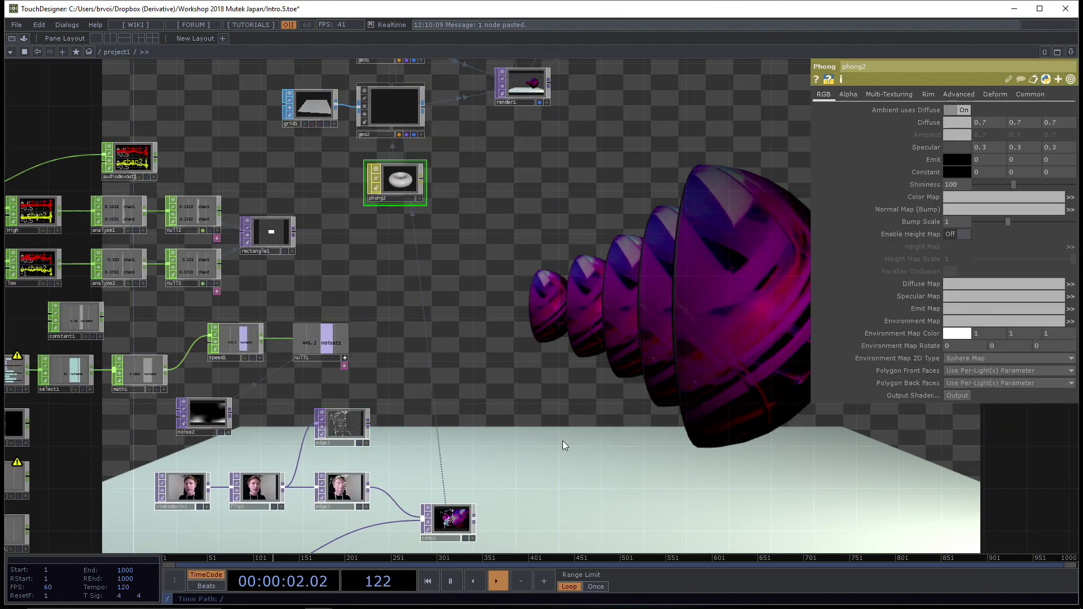
left_click_drag(460, 383, 958, 197)
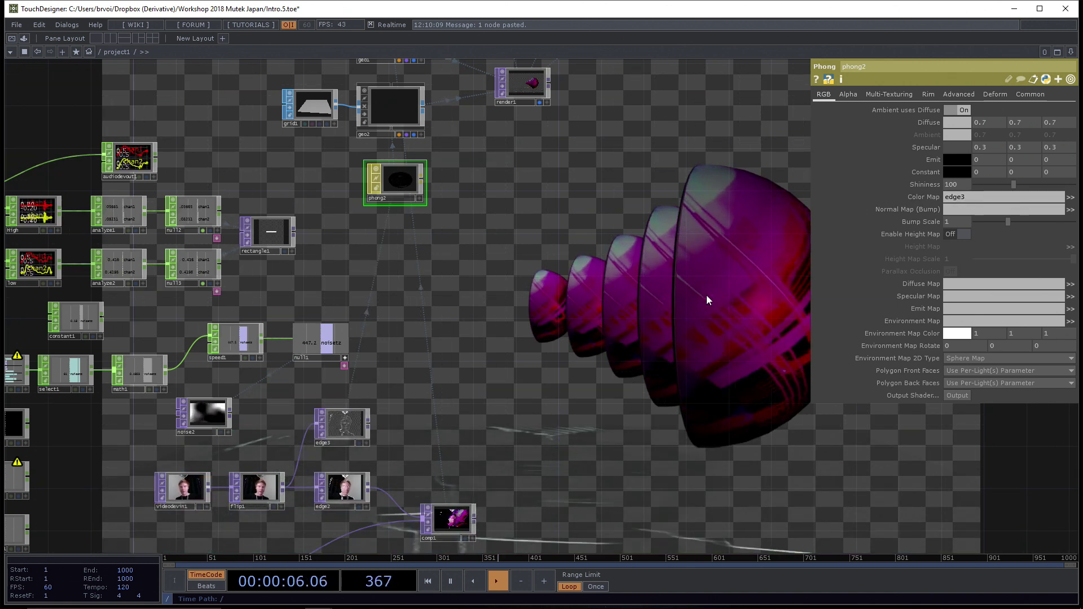
left_click(347, 425)
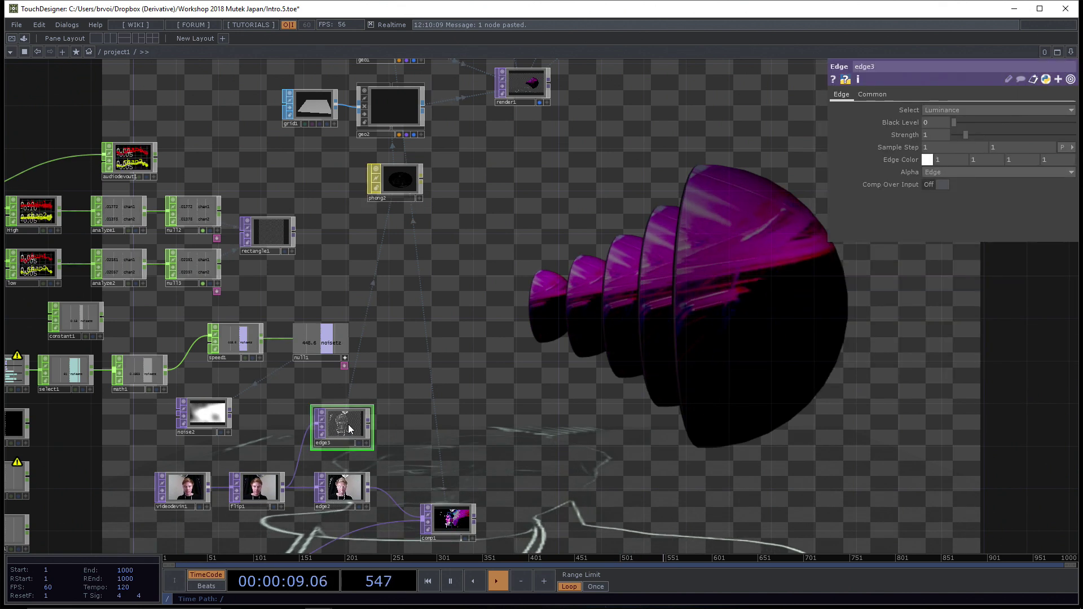
left_click(932, 185)
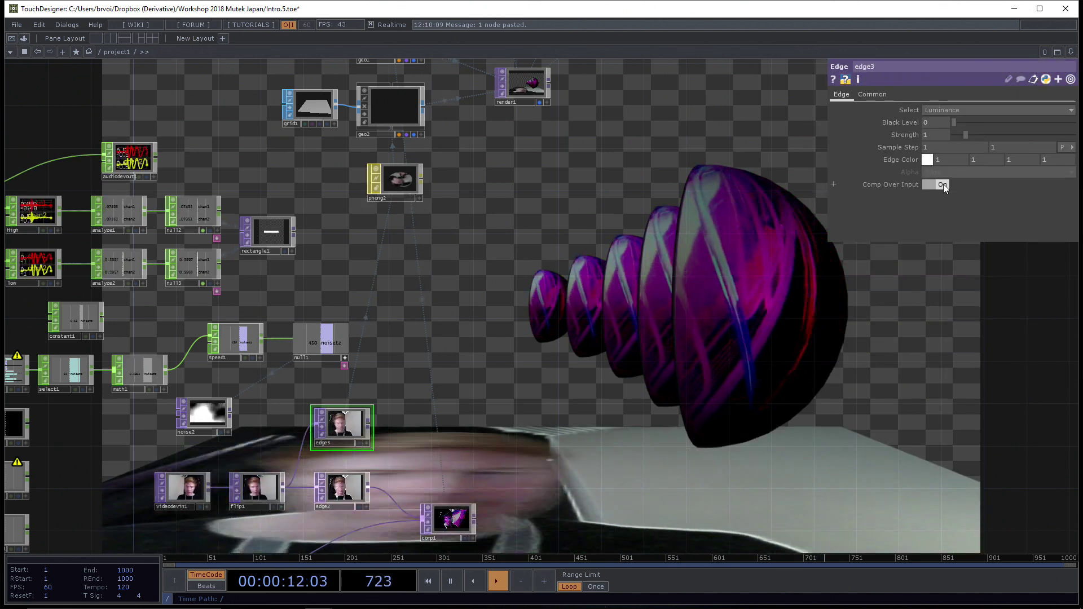
left_click(943, 184)
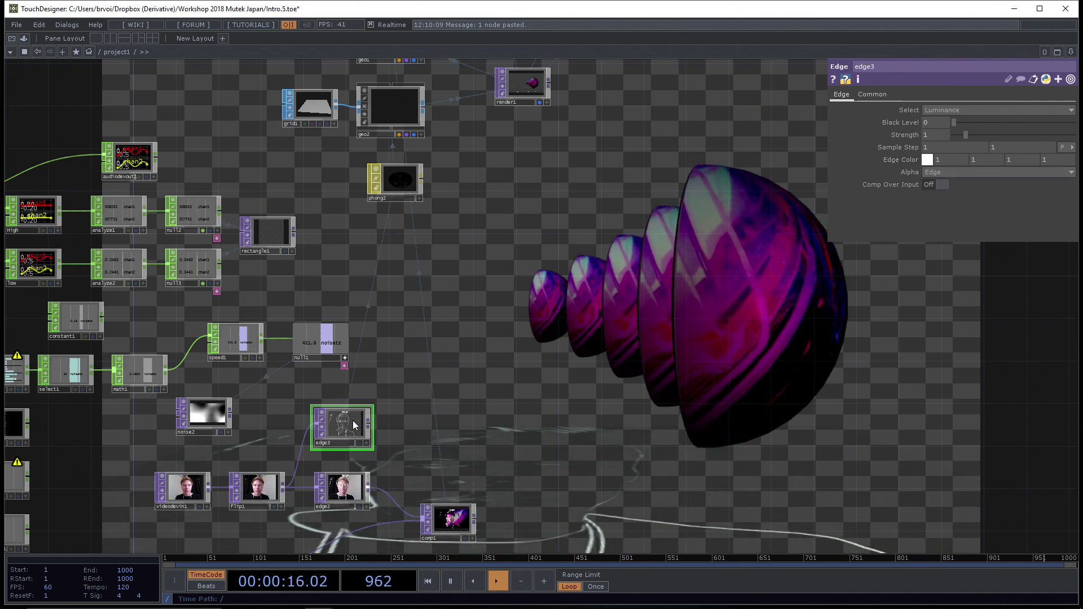
mouse_move(358, 423)
left_mouse_down()
mouse_move(390, 424)
mouse_move(357, 423)
left_mouse_up()
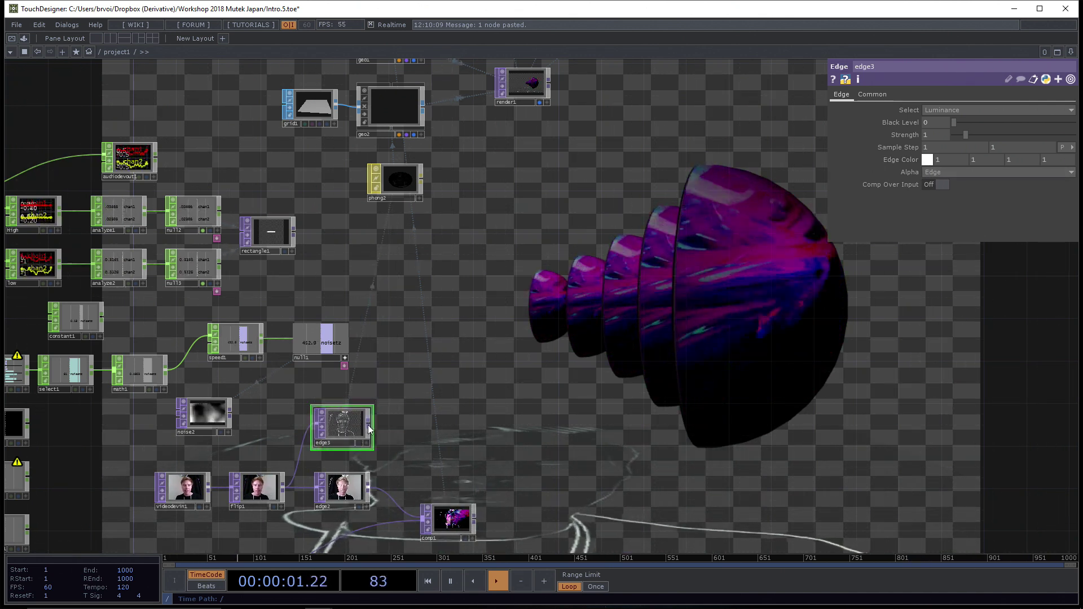
key("Tab")
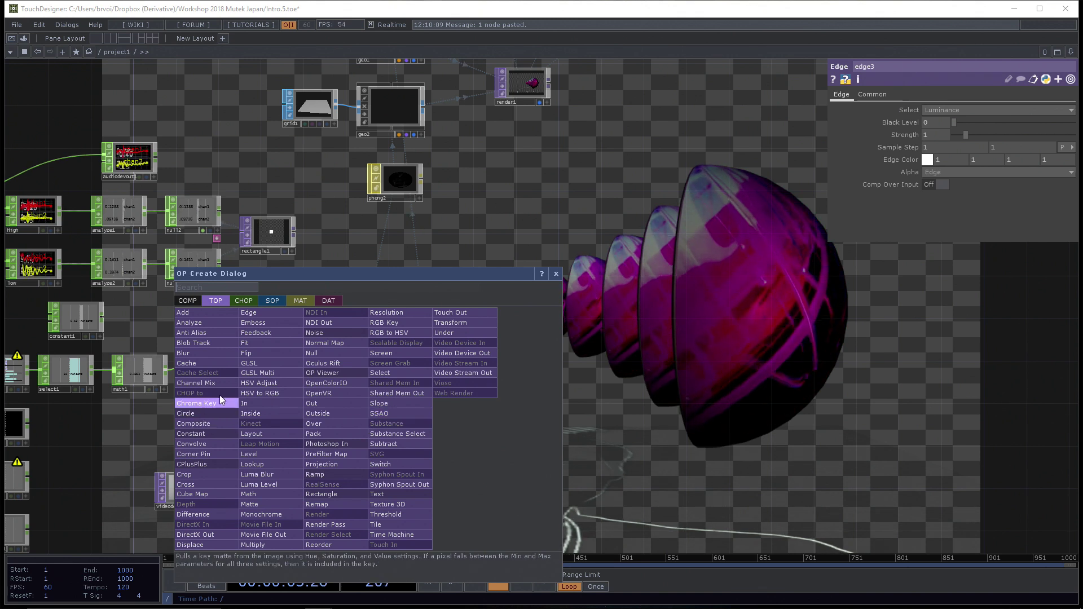
left_click(496, 252)
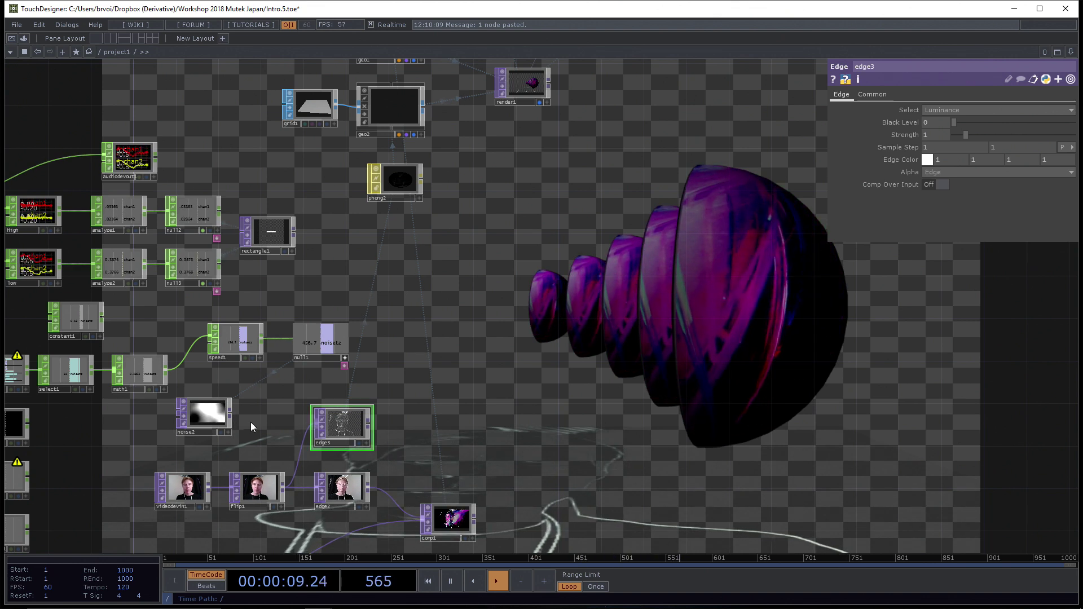
Step: Assign the noise2 texture as the Color Map of the ground grid's phong2 material
left_click(394, 174)
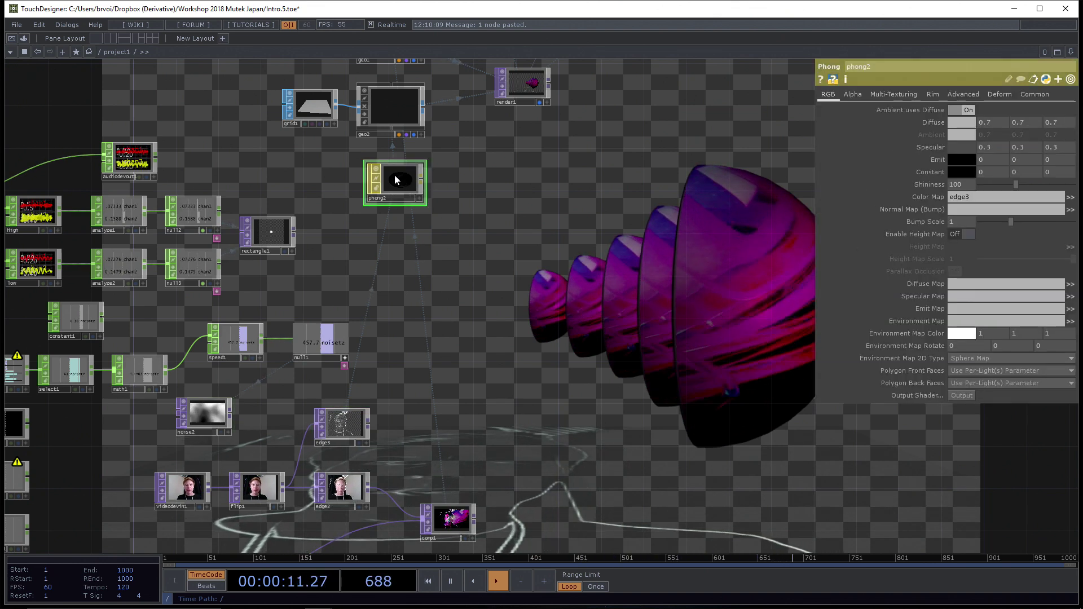
left_click_drag(202, 418, 993, 197)
scroll(713, 315, "down", 3)
left_click_drag(652, 309, 604, 335)
left_click_drag(506, 336, 475, 351)
scroll(484, 351, "up", 6)
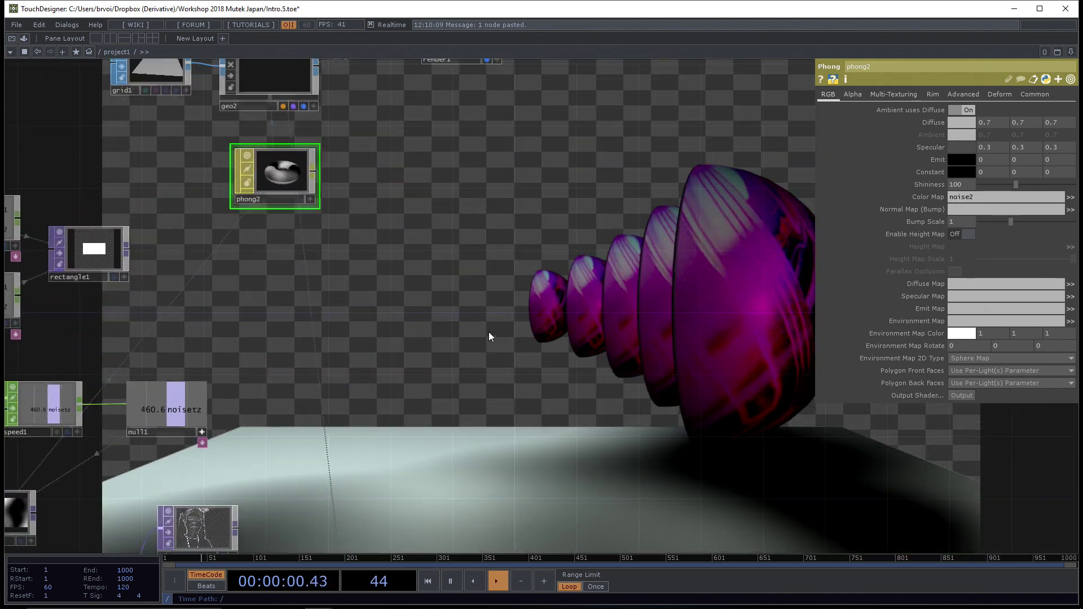
left_click_drag(401, 307, 414, 303)
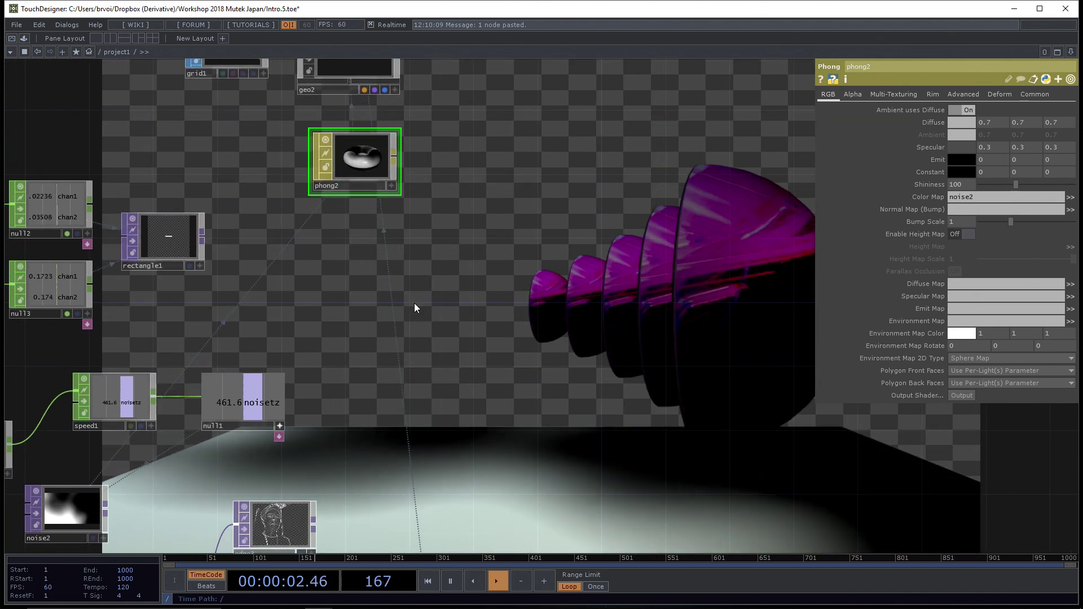
Step: Connect the constant1 CHOP to the input of speed1, replacing the connection from math1
left_click_drag(423, 350, 496, 214)
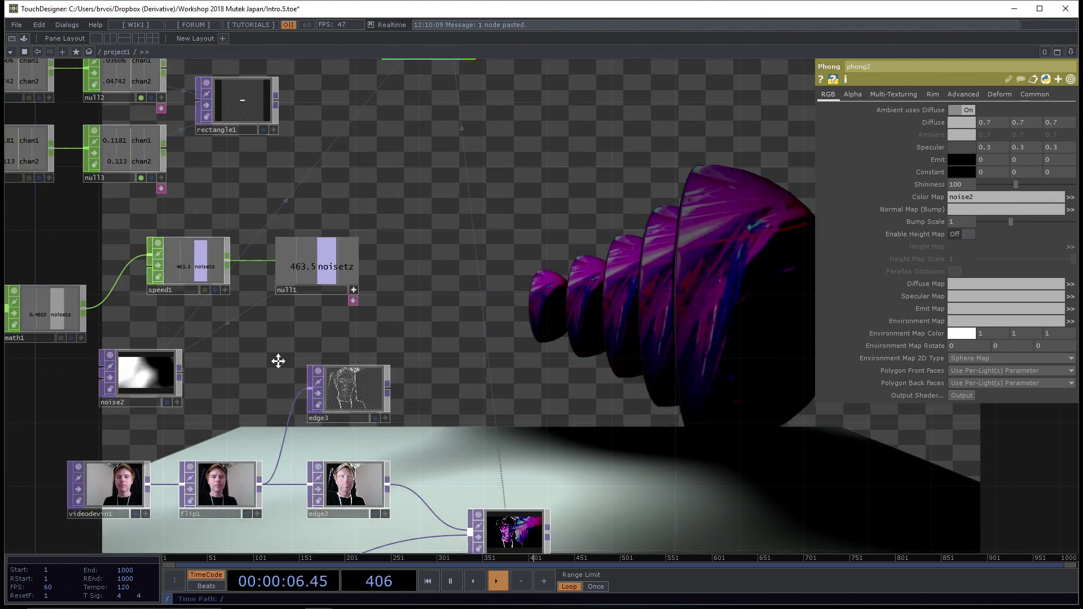
left_click_drag(279, 362, 257, 387)
left_click_drag(466, 267, 440, 351)
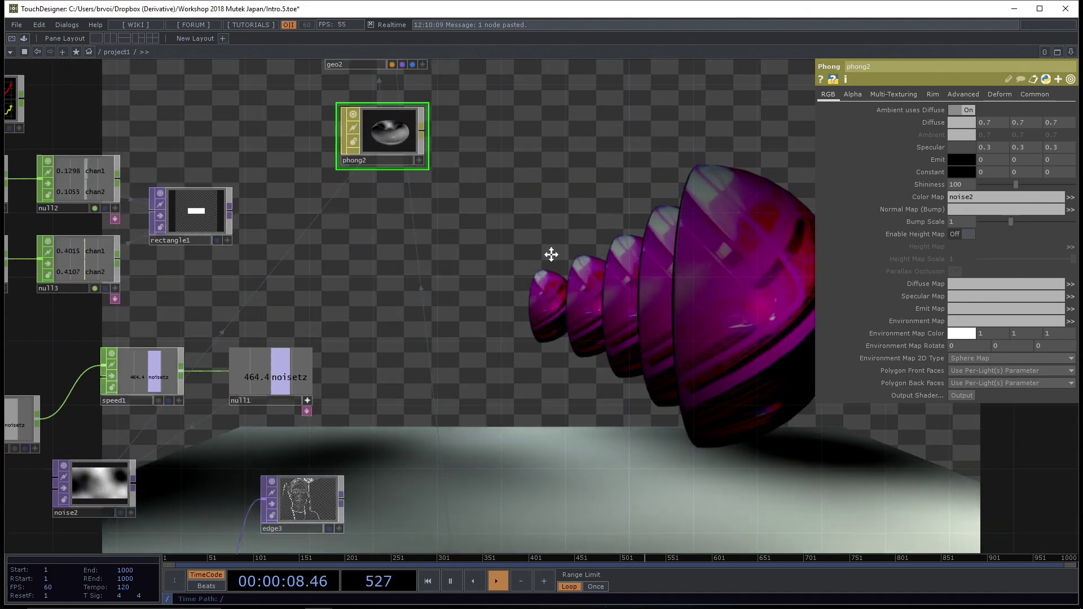
left_click_drag(551, 254, 794, 182)
left_click_drag(262, 410, 353, 389)
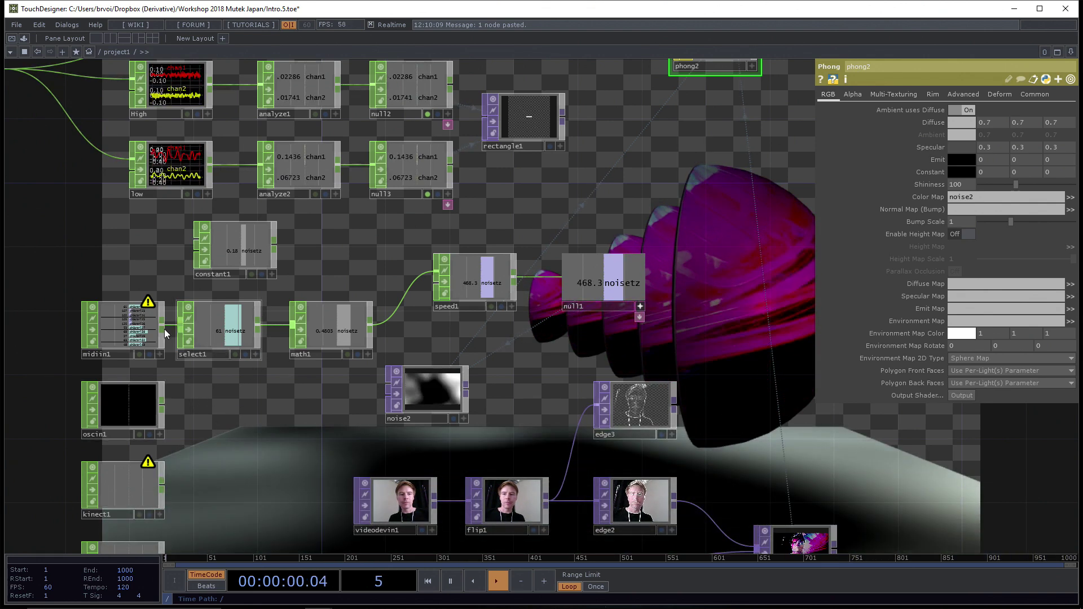
left_click(130, 323)
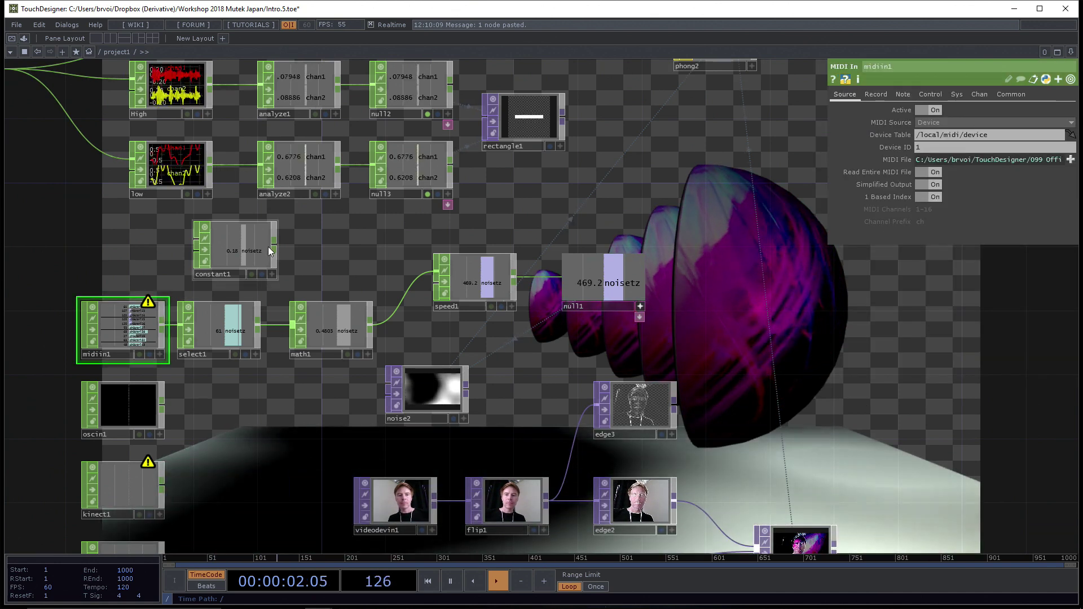
left_click_drag(273, 242, 422, 275)
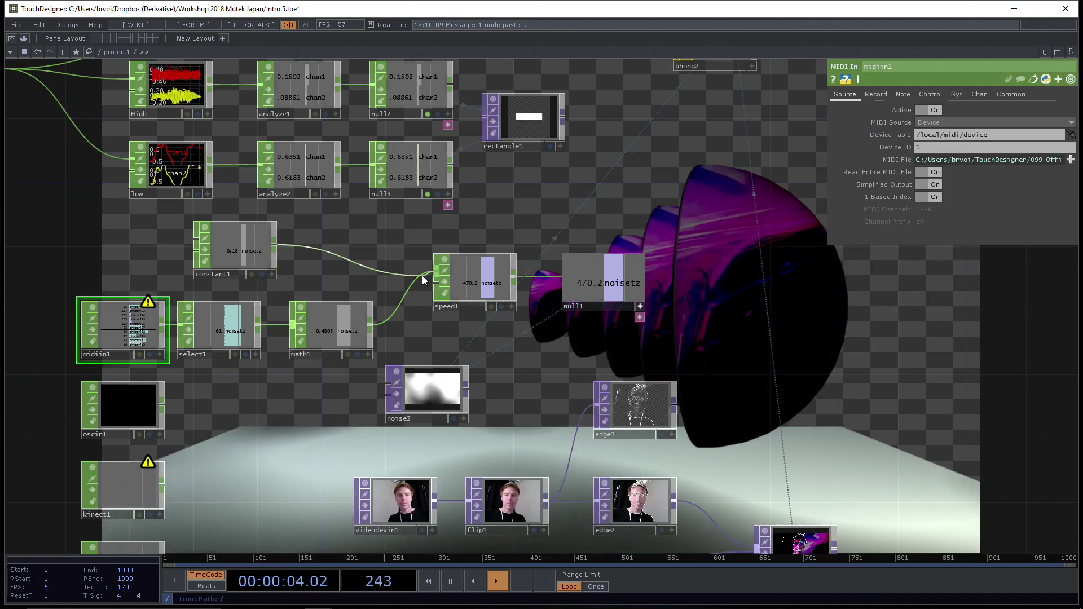
Step: Review the geometry, material, render and audio analysis nodes in the network and the list of available TOP operators
left_click_drag(710, 254, 637, 364)
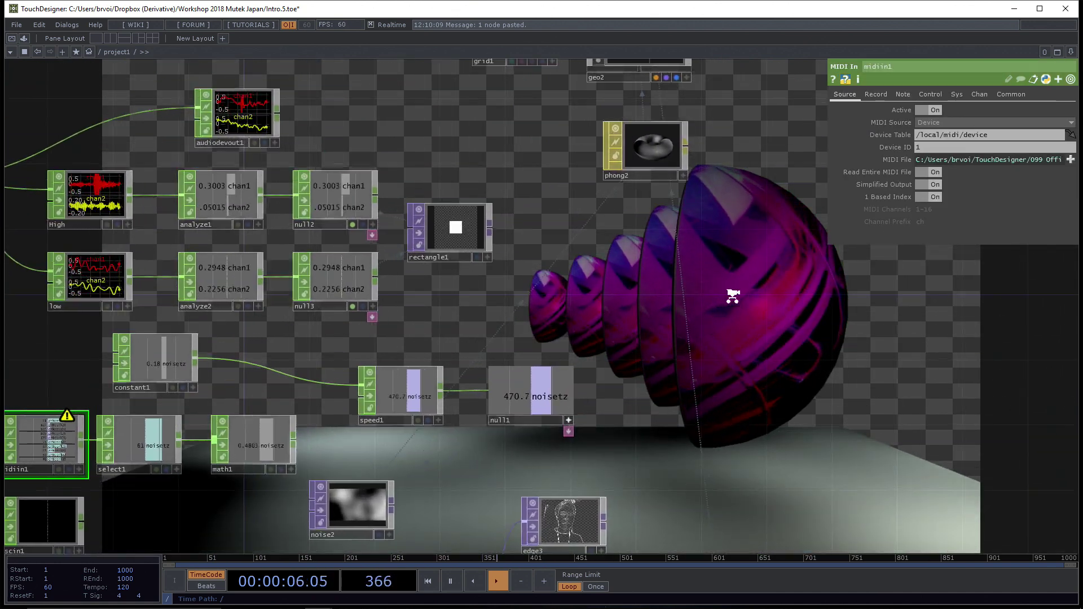
scroll(733, 295, "up", 3)
left_click_drag(689, 291, 685, 344)
left_click_drag(739, 220, 677, 485)
scroll(698, 345, "down", 1)
left_click_drag(698, 345, 682, 352)
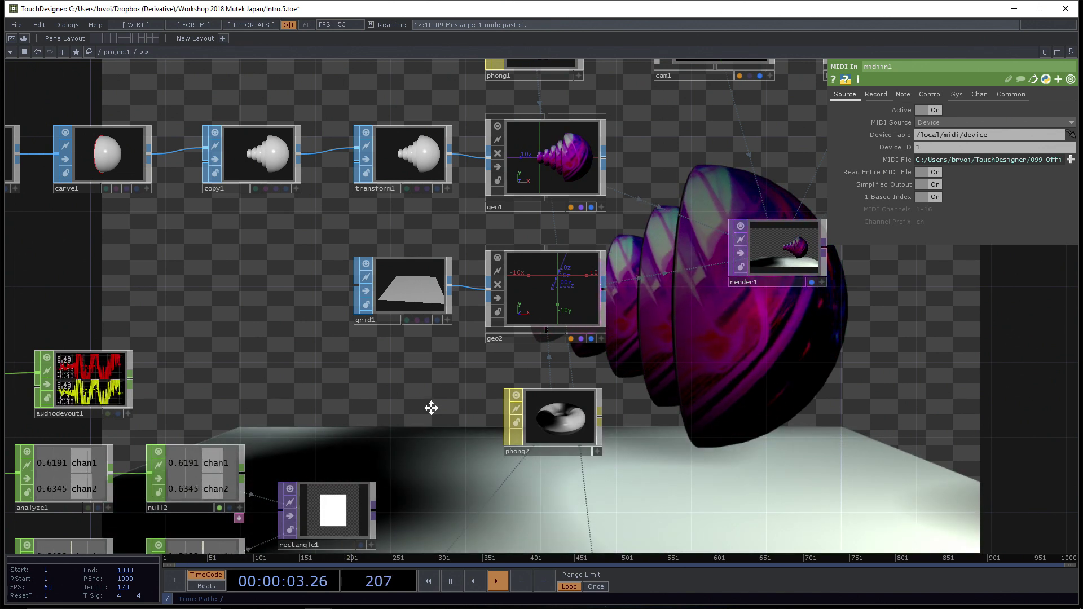
left_click_drag(431, 406, 452, 387)
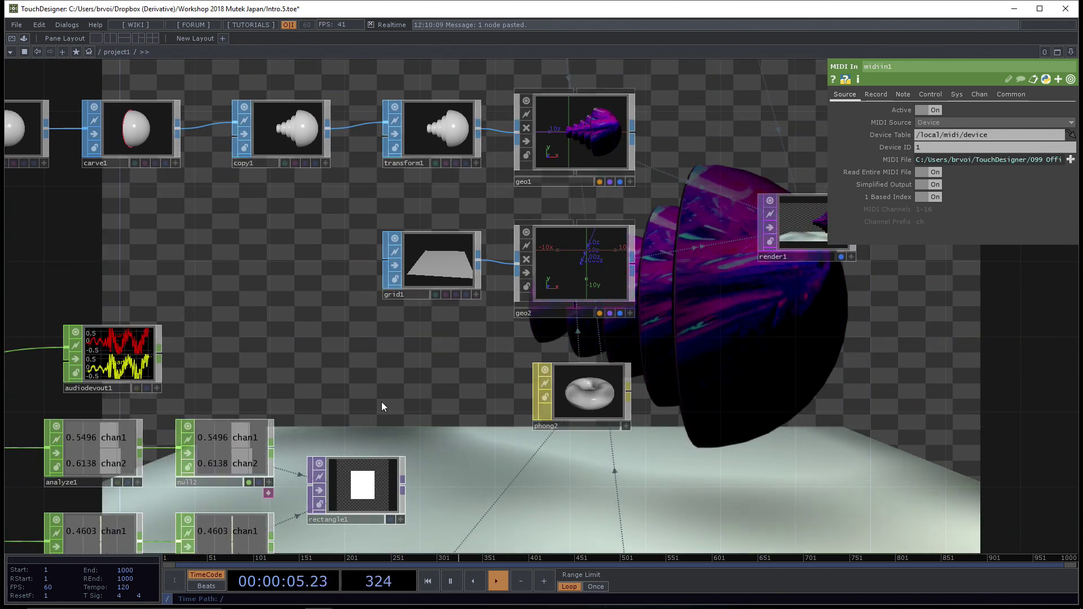
left_click_drag(381, 373, 519, 227)
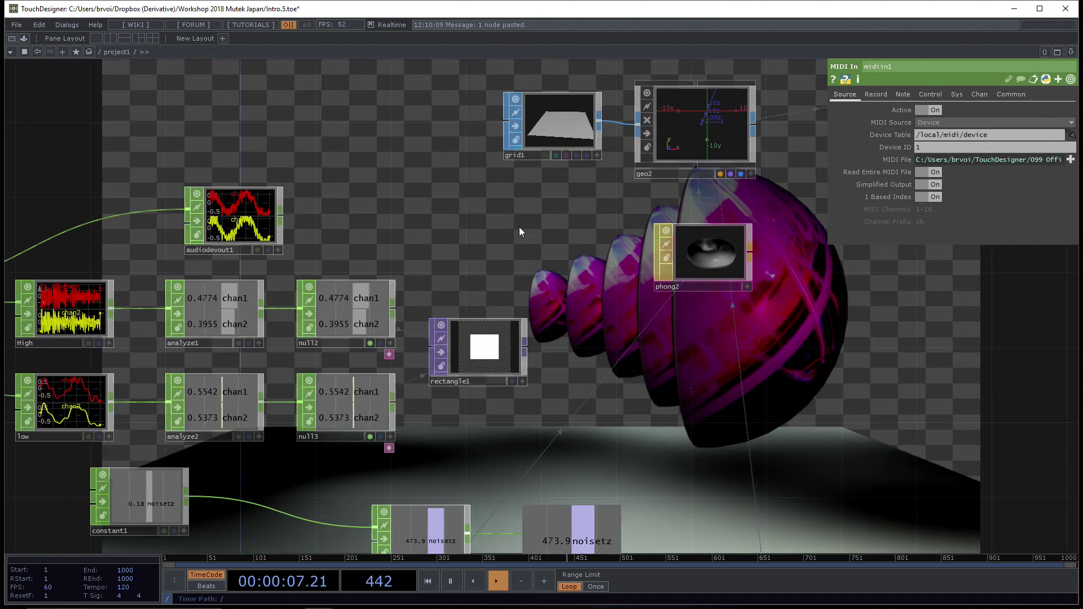
key("Tab")
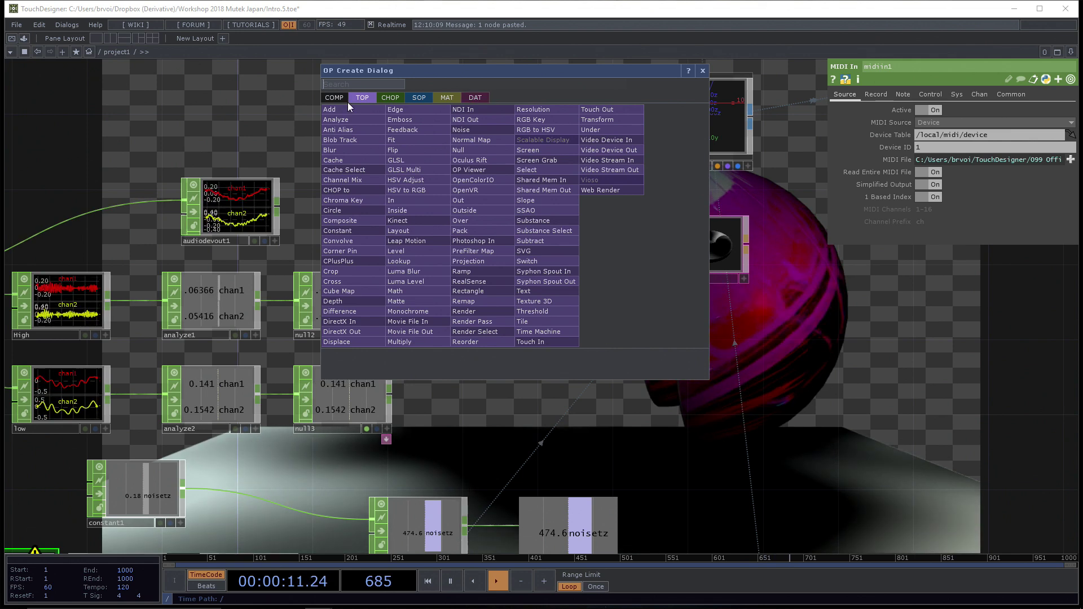
left_click(563, 448)
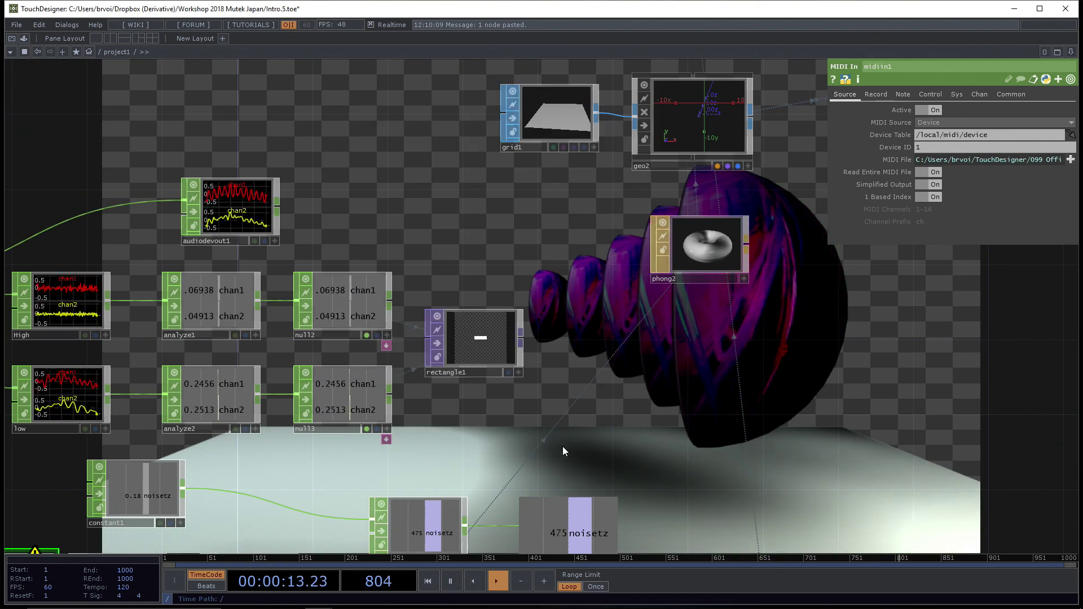
Step: Add a Text DAT in an empty area of the network, away from the existing nodes
left_click_drag(598, 432, 562, 269)
middle_click_drag(562, 269, 408, 448)
left_click_drag(408, 448, 427, 207)
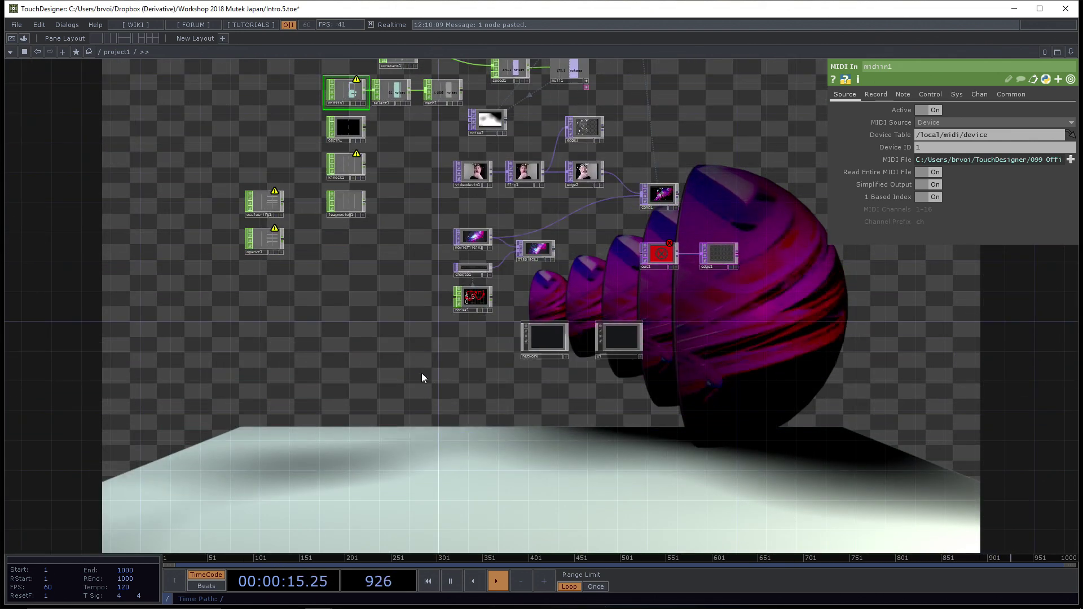
left_click_drag(341, 428, 331, 341)
mouse_move(332, 331)
middle_mouse_down()
mouse_move(357, 332)
mouse_move(377, 292)
middle_mouse_up()
key("Tab")
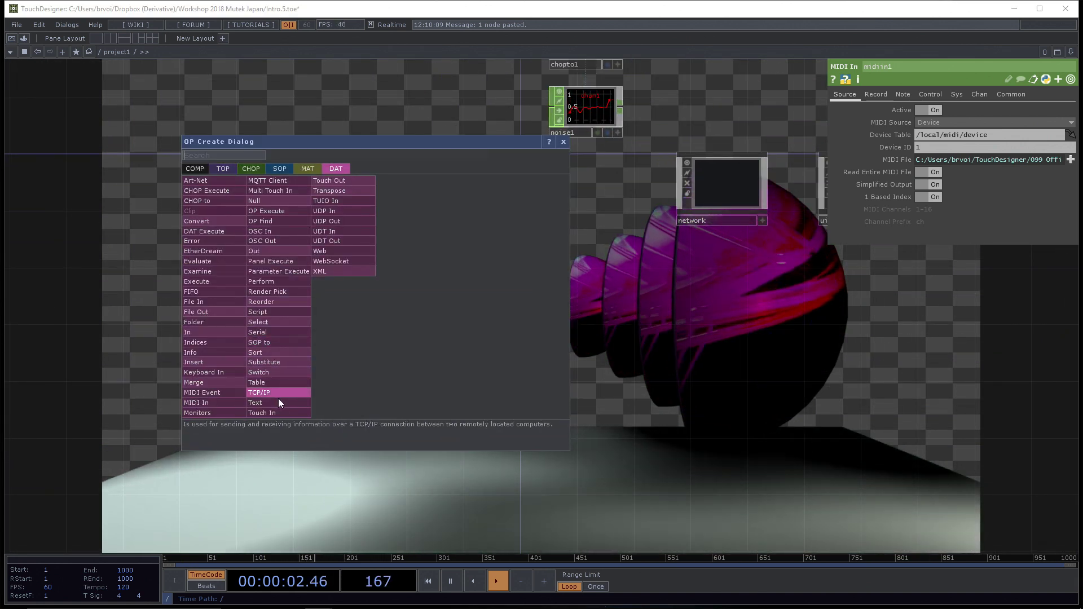
left_click(276, 403)
left_click(321, 357)
scroll(339, 378, "up", 1)
scroll(429, 366, "up", 3)
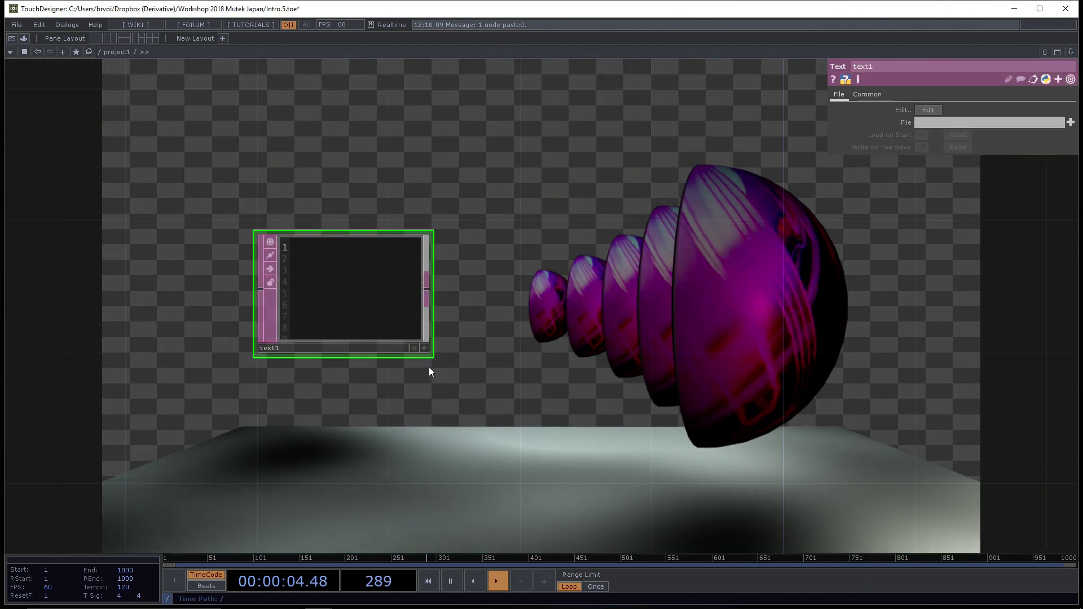
Step: Make the Text DAT's viewer active and enter "Hello World" on the first line and "MUTEK.jp" on the second
left_click(424, 350)
left_click(282, 246)
type("He")
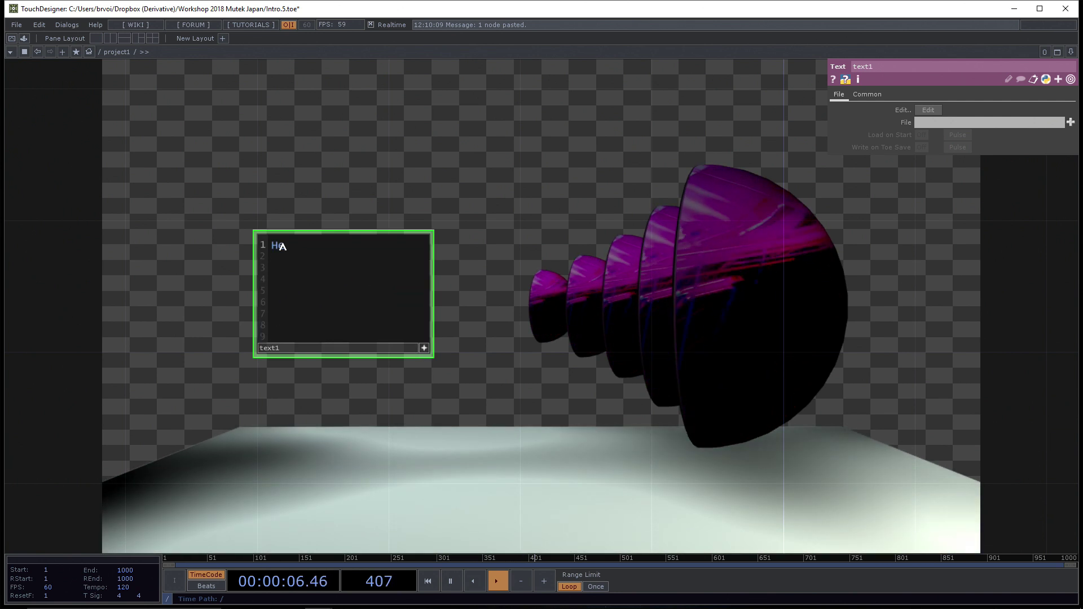
type("llo World")
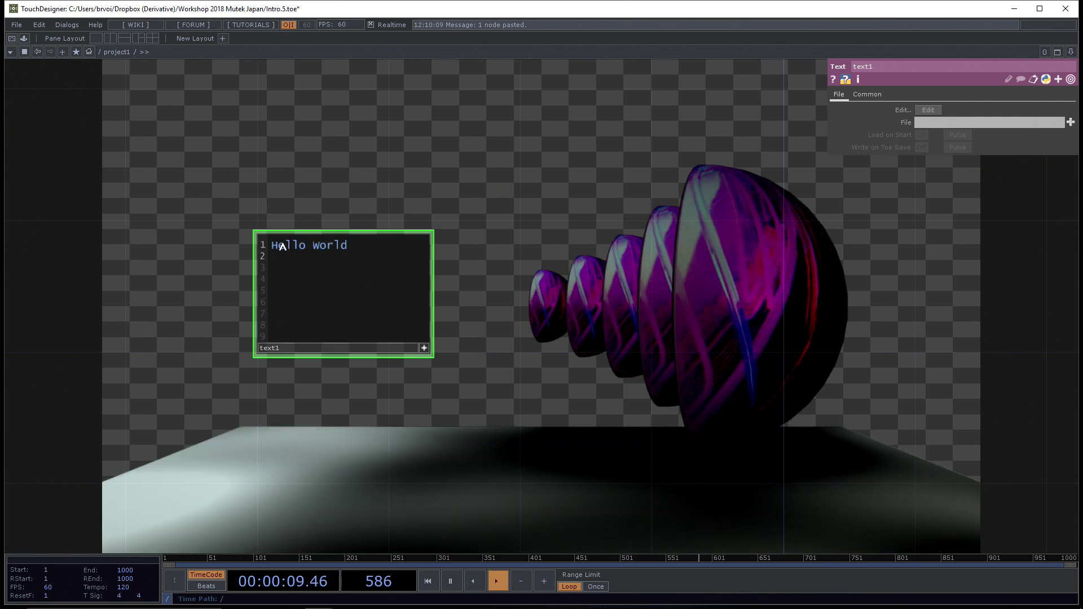
key("Return")
type("MUT")
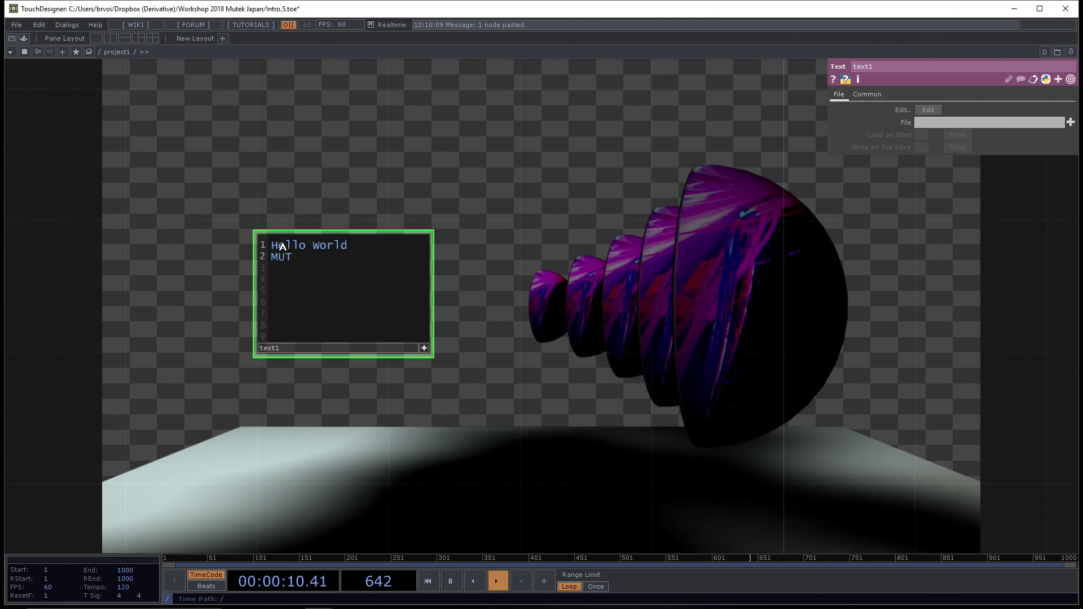
type("EK.jp")
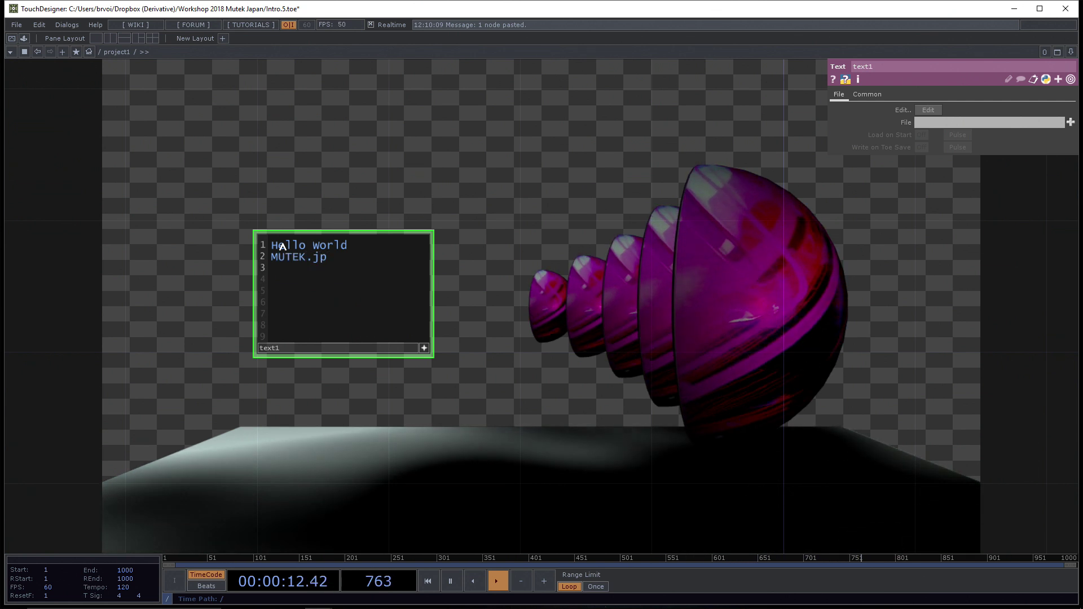
Step: Add a Table DAT to the right of the Text DAT and make its viewer active
key("Return")
key("Tab")
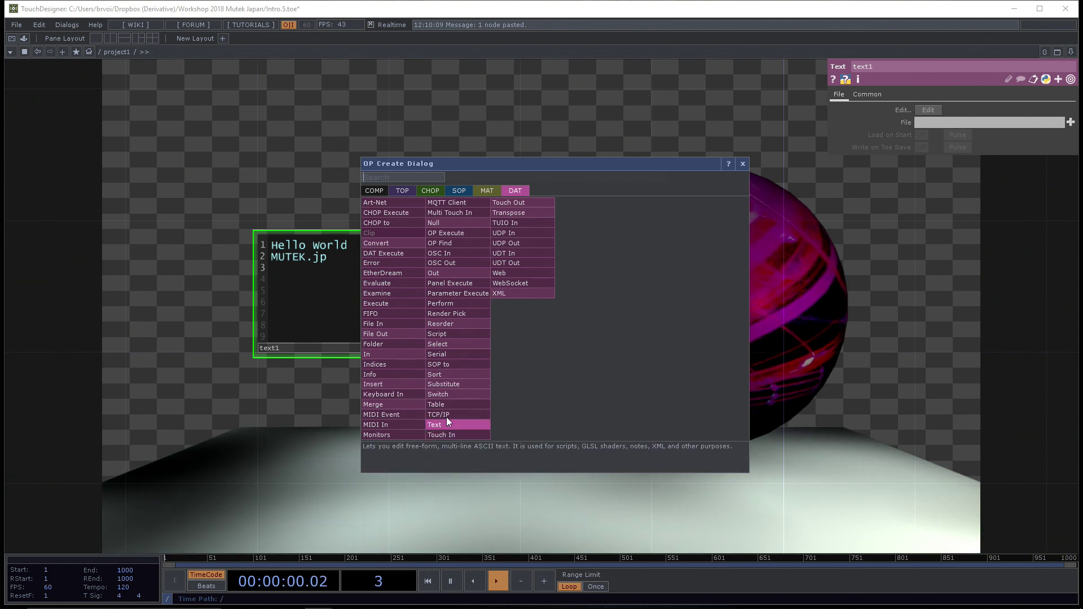
left_click(450, 404)
left_click(587, 293)
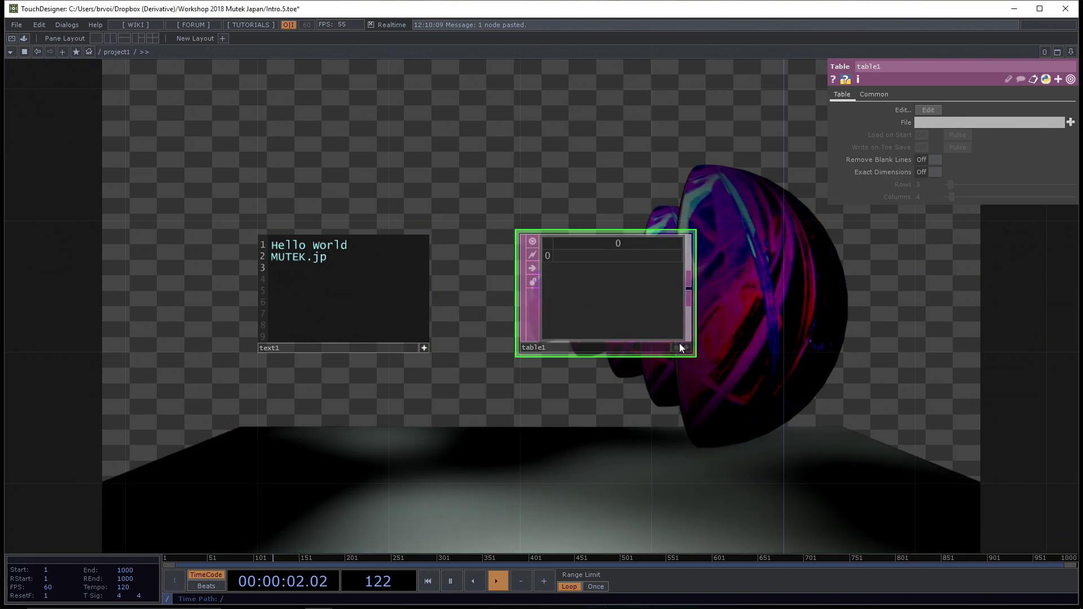
left_click(686, 346)
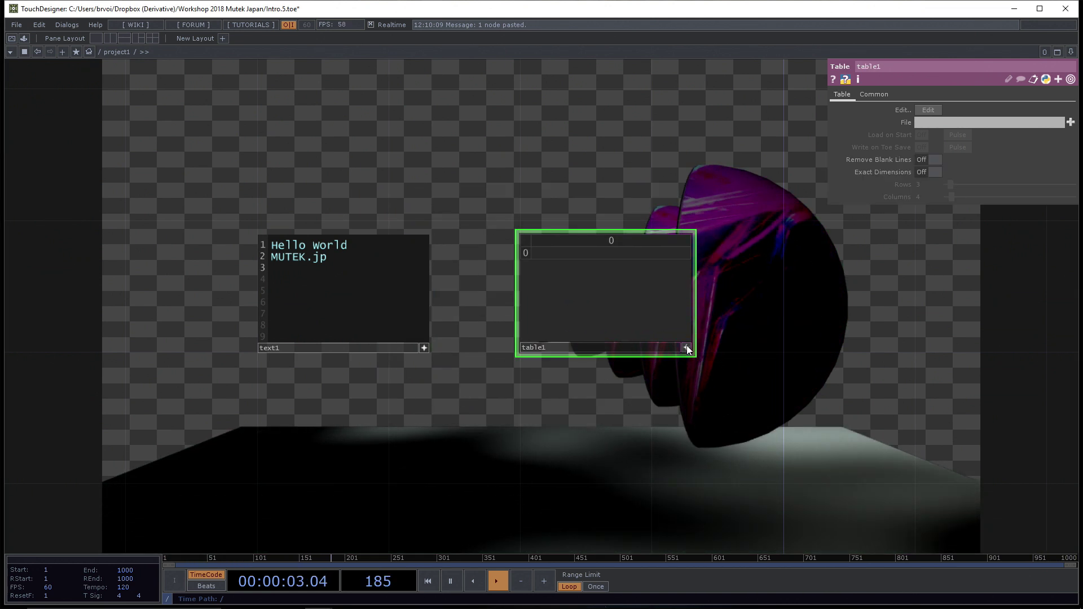
Step: Add rows and a column to the Table DAT so it has three rows and two columns
right_click(527, 254)
left_click(541, 252)
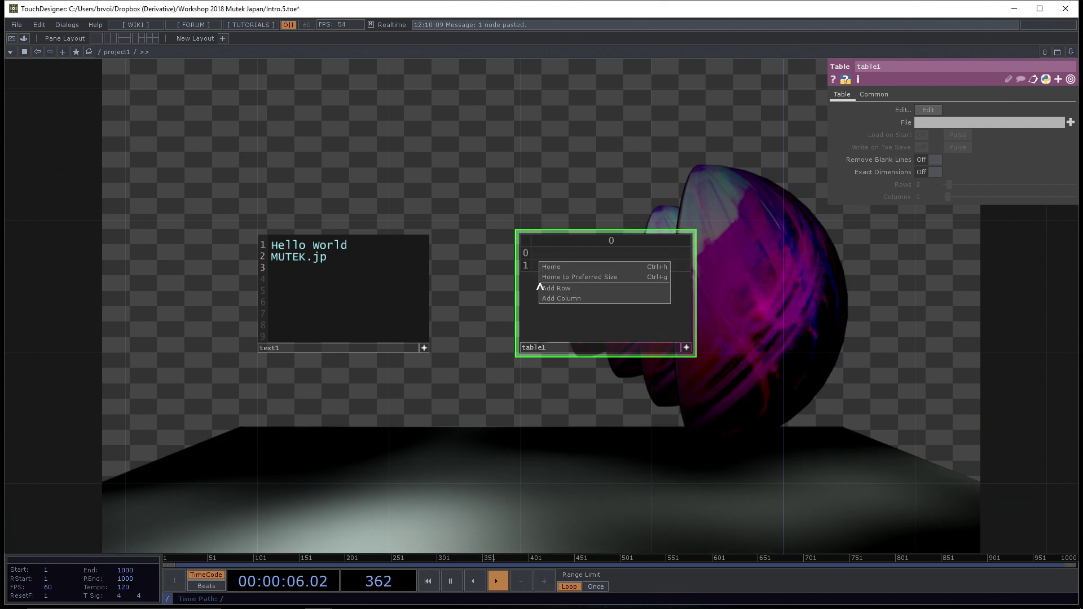
left_click(556, 288)
right_click(560, 289)
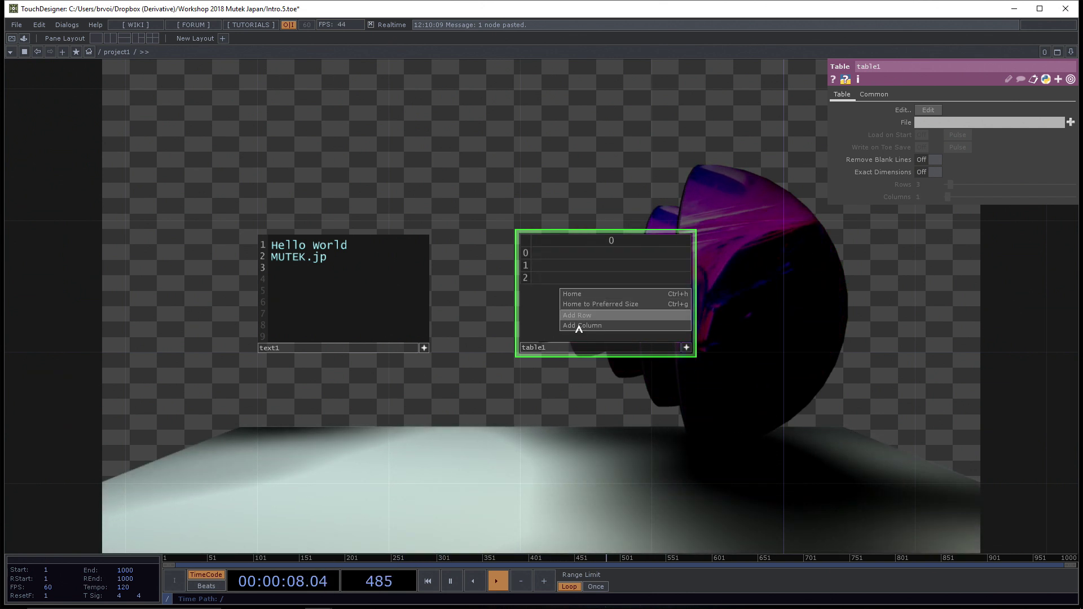
Step: Fill the table rows with apple and 199, banana and 110, and cherry and 549
left_click(555, 258)
type("appl")
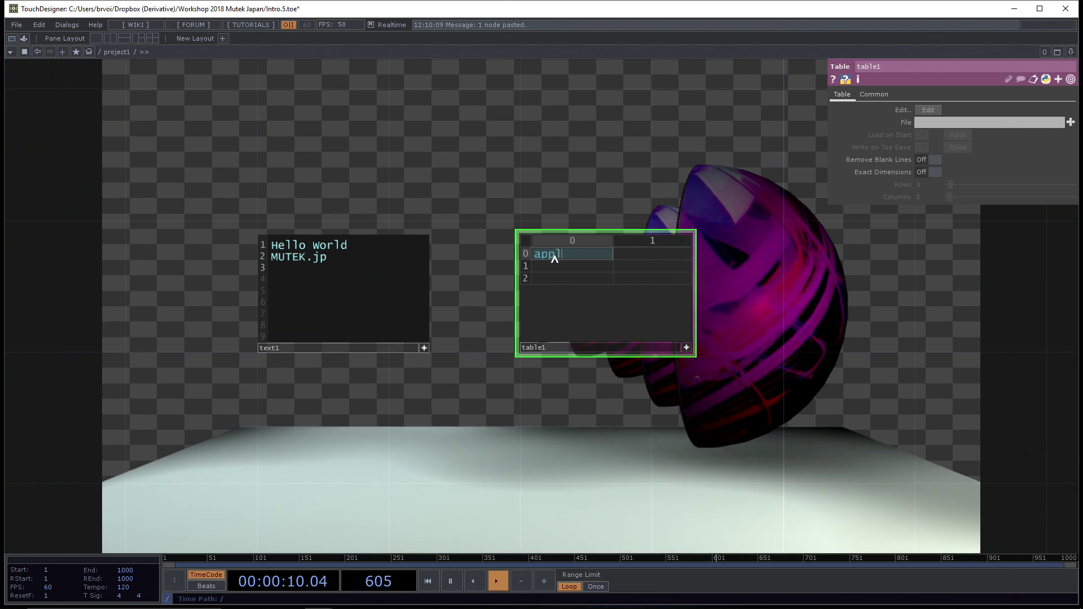
type("e")
key("Tab")
type("1")
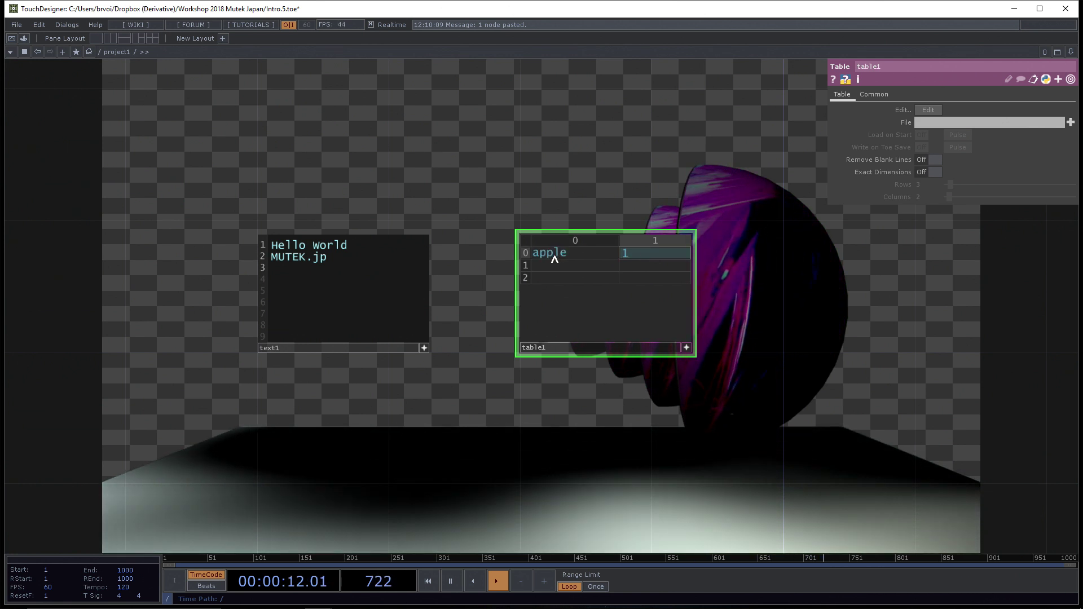
left_click(564, 272)
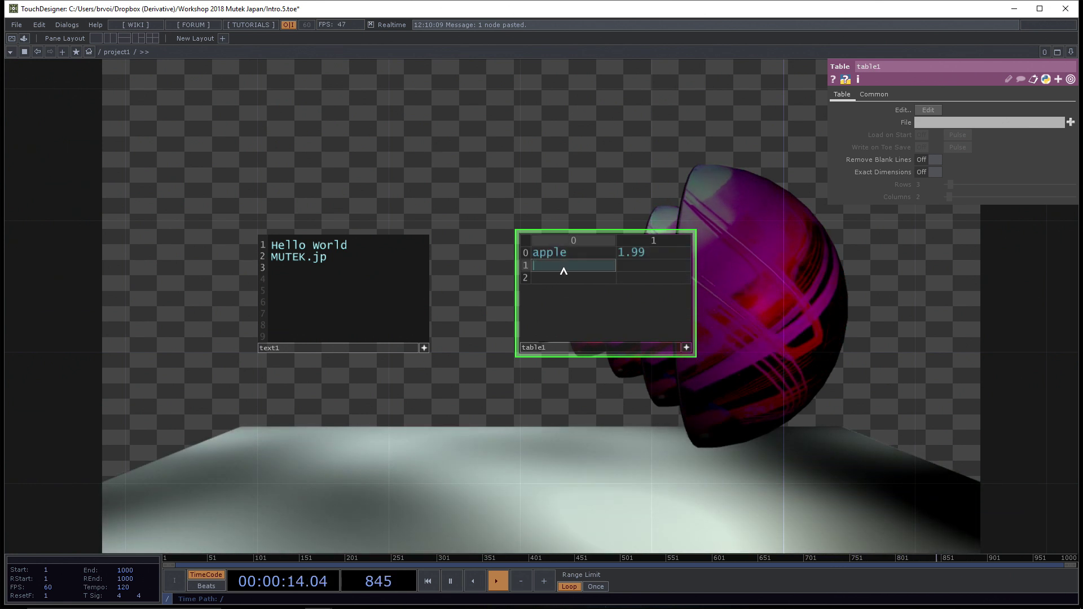
type("banana")
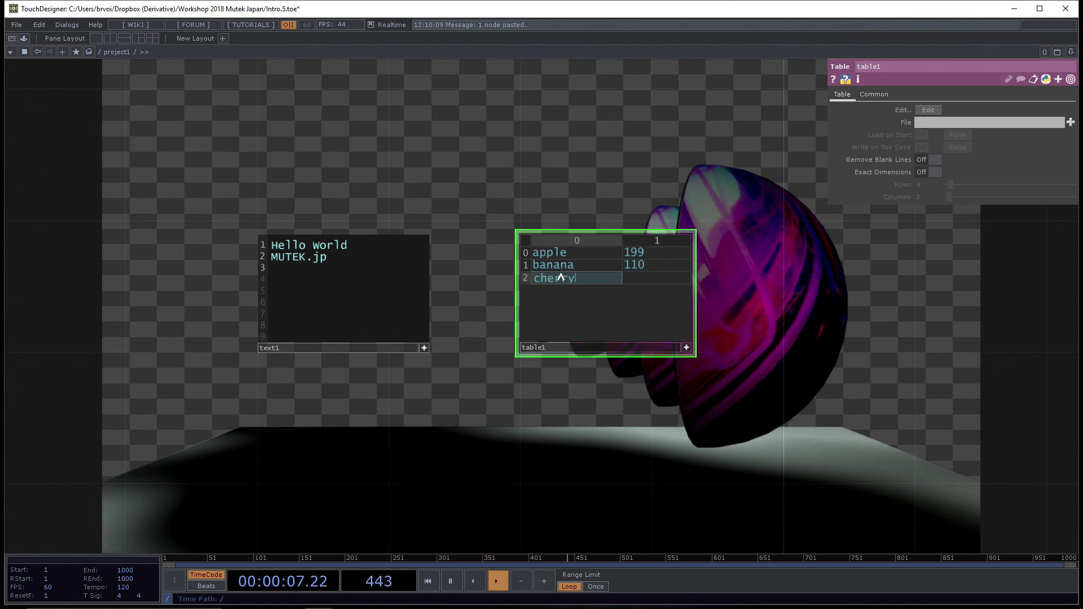
type("549")
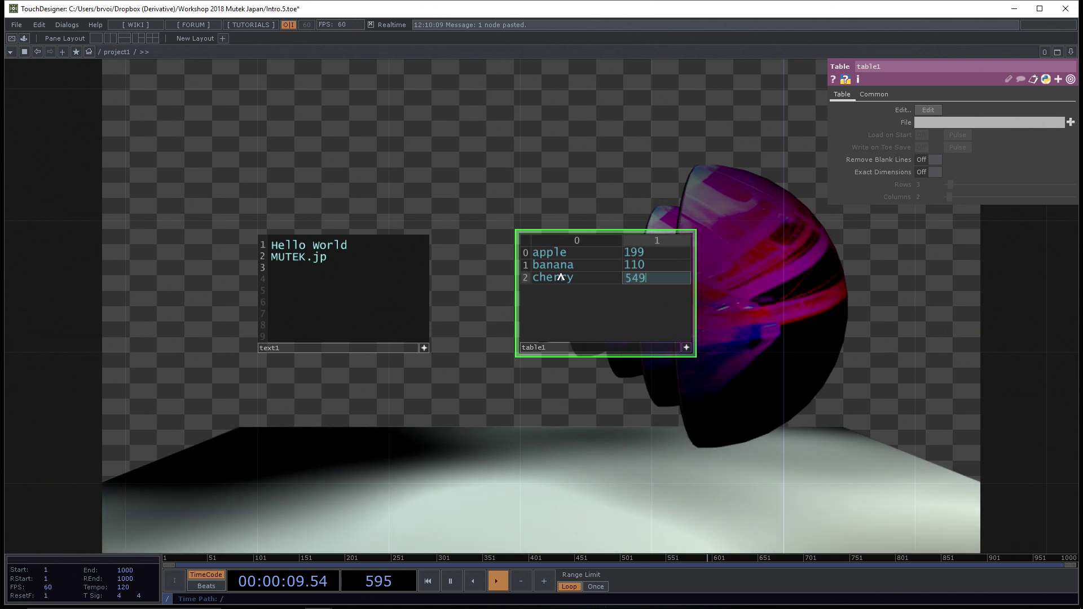
key("Return")
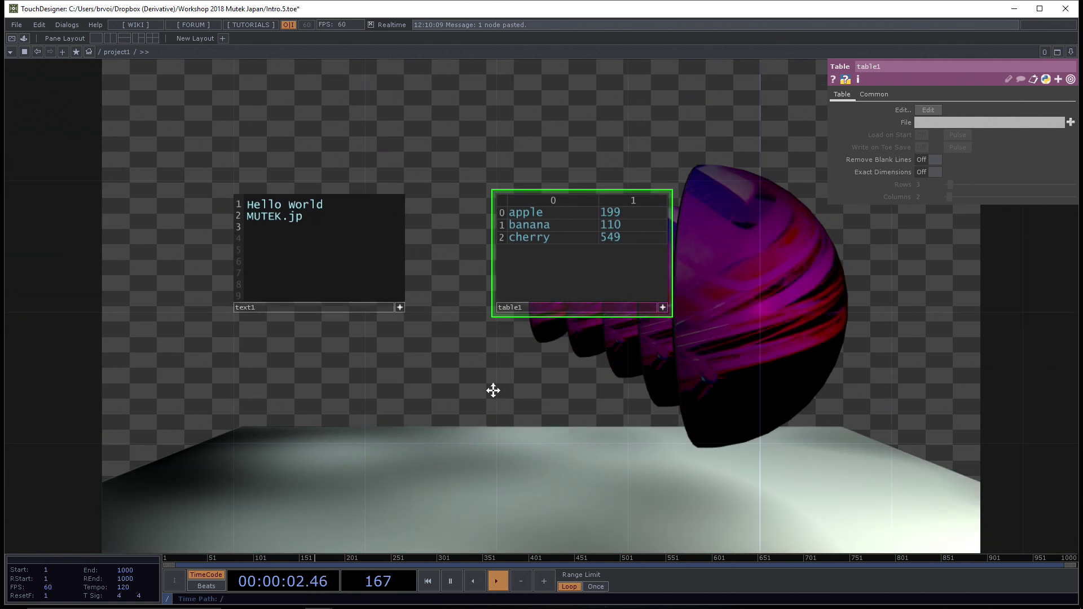
Step: Add a second Text DAT directly below the Hello World Text DAT
key("Tab")
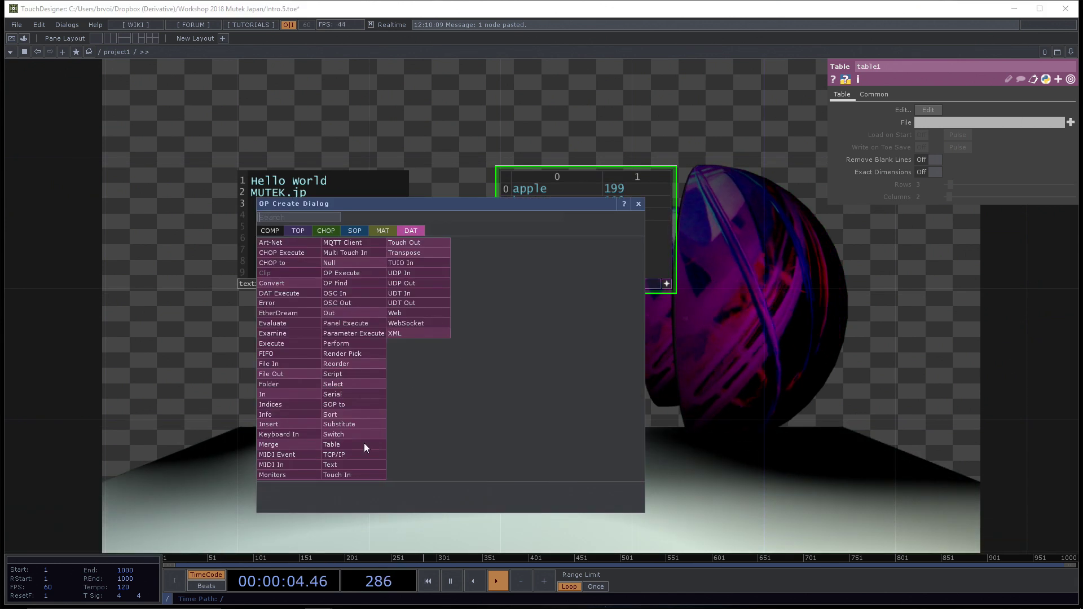
left_click(364, 461)
left_click(361, 395)
left_click_drag(355, 399, 324, 401)
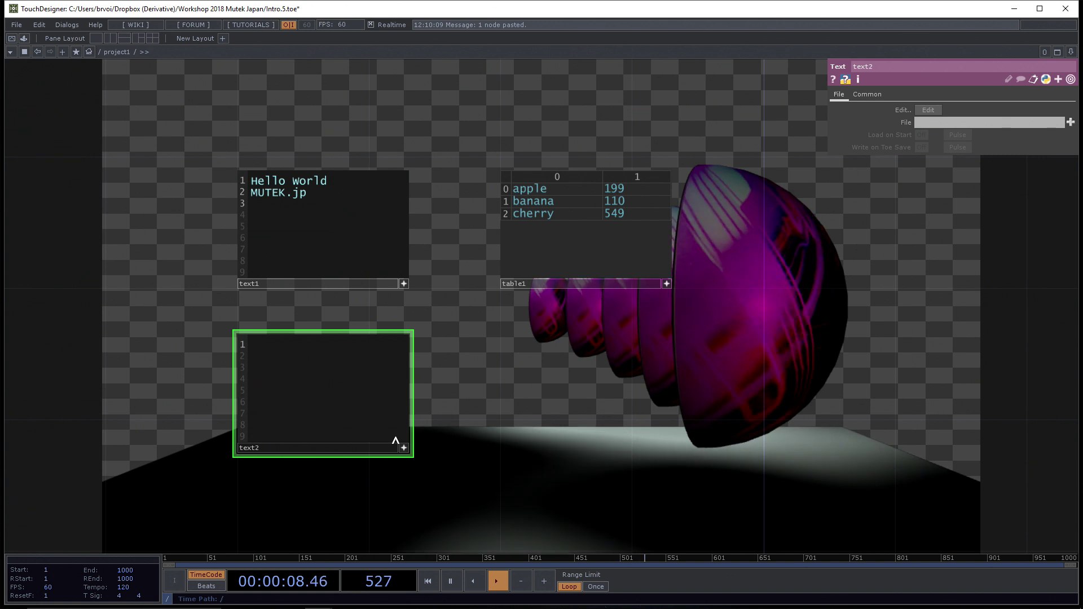
Step: Enter print('hello I am python') in the second Text DAT and deactivate its viewer
left_click(363, 356)
type("pr")
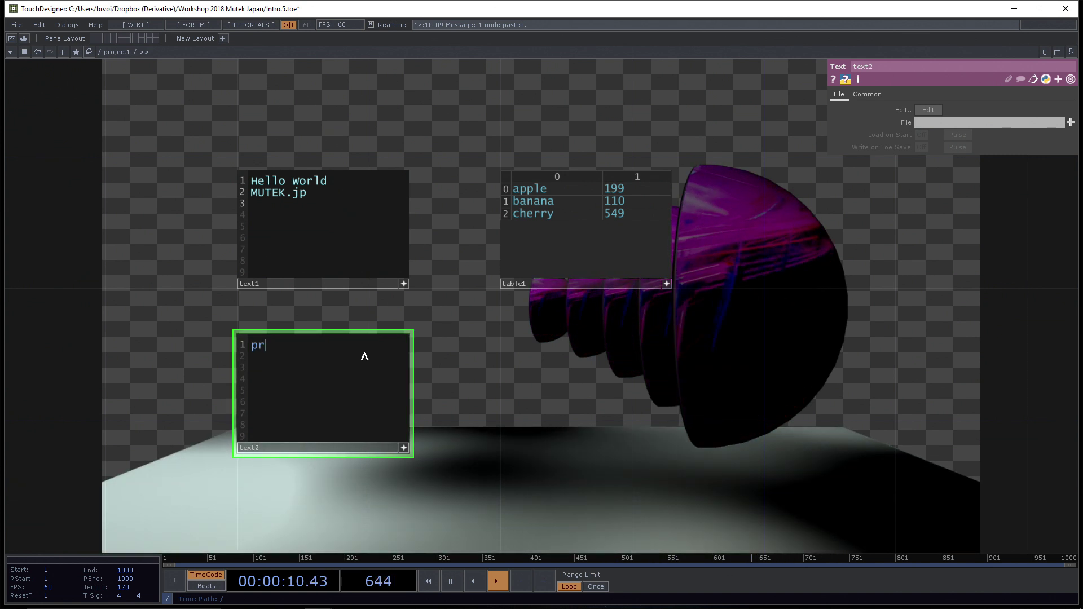
type("int('h")
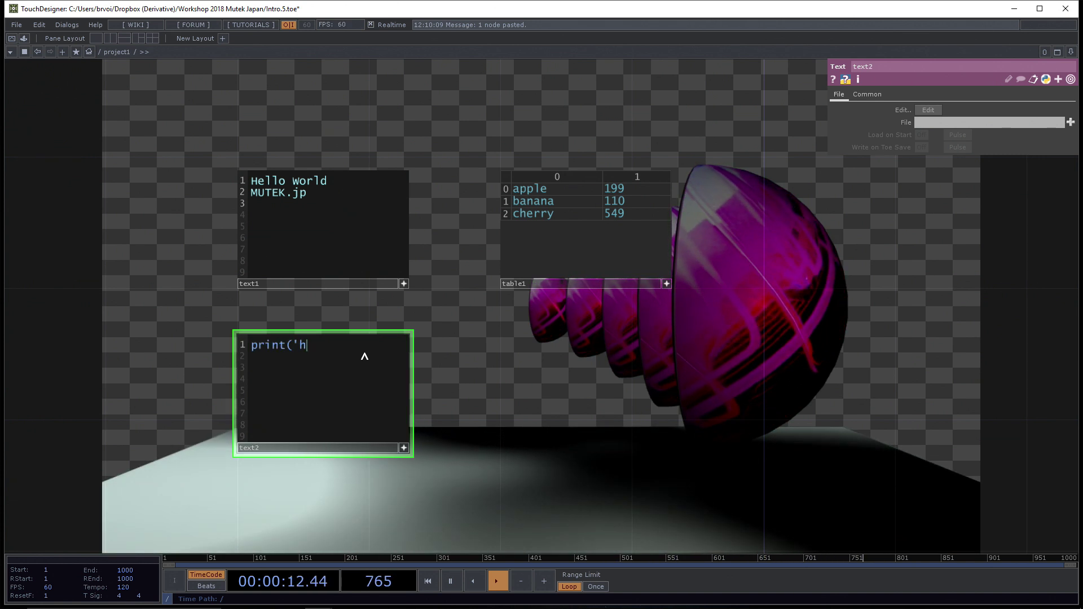
type("ello I")
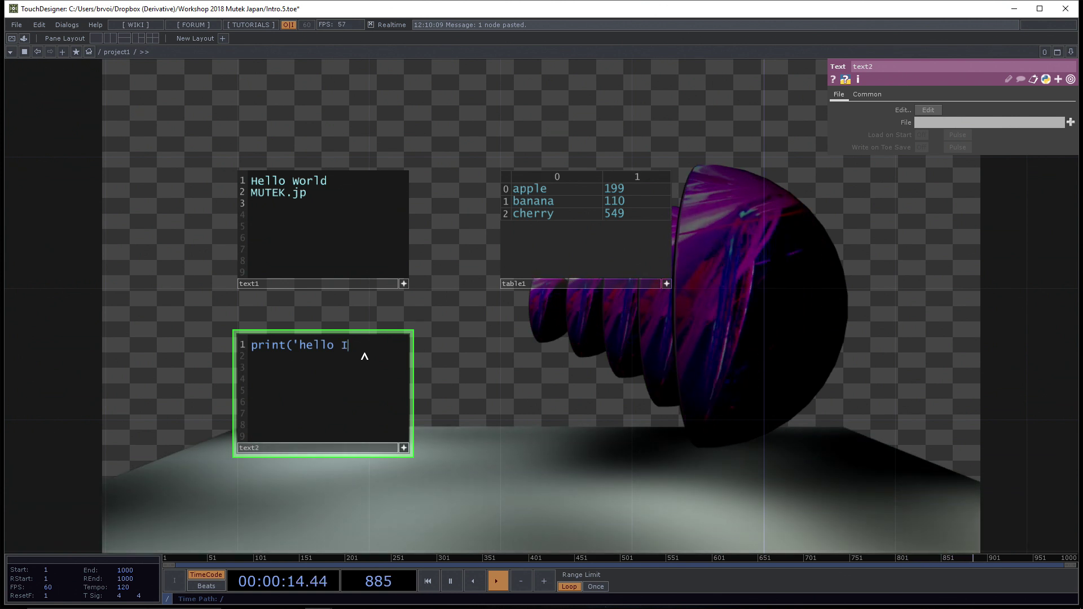
type(" am pyth")
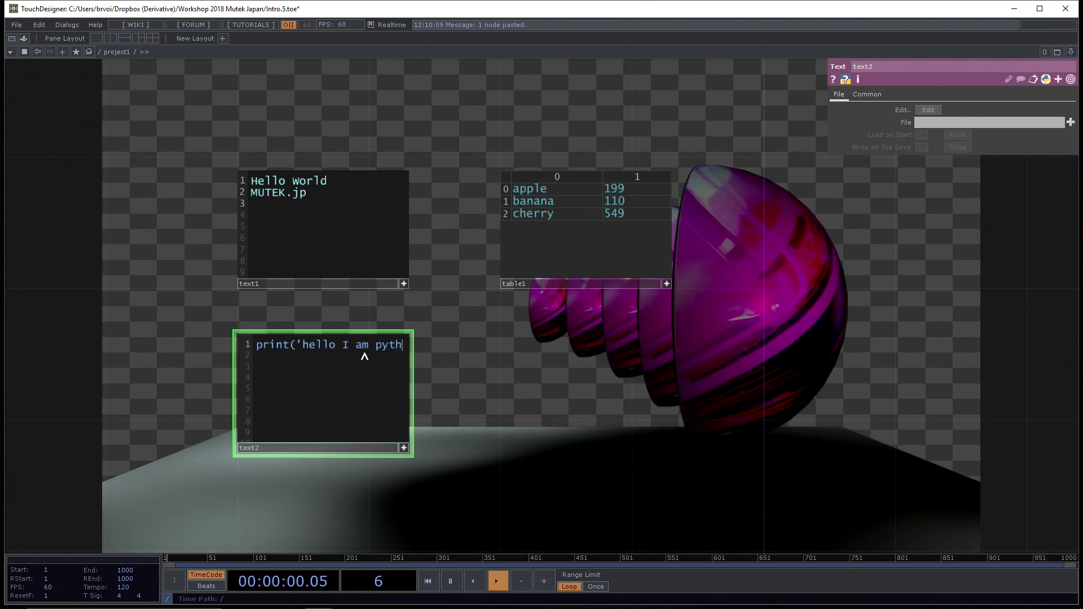
type("on')")
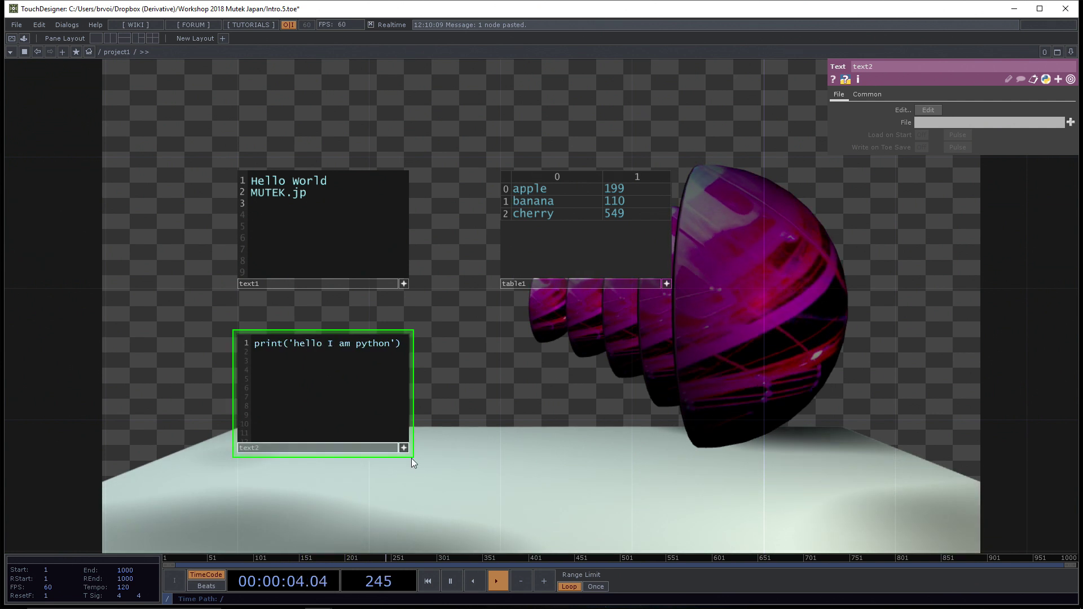
left_click(404, 448)
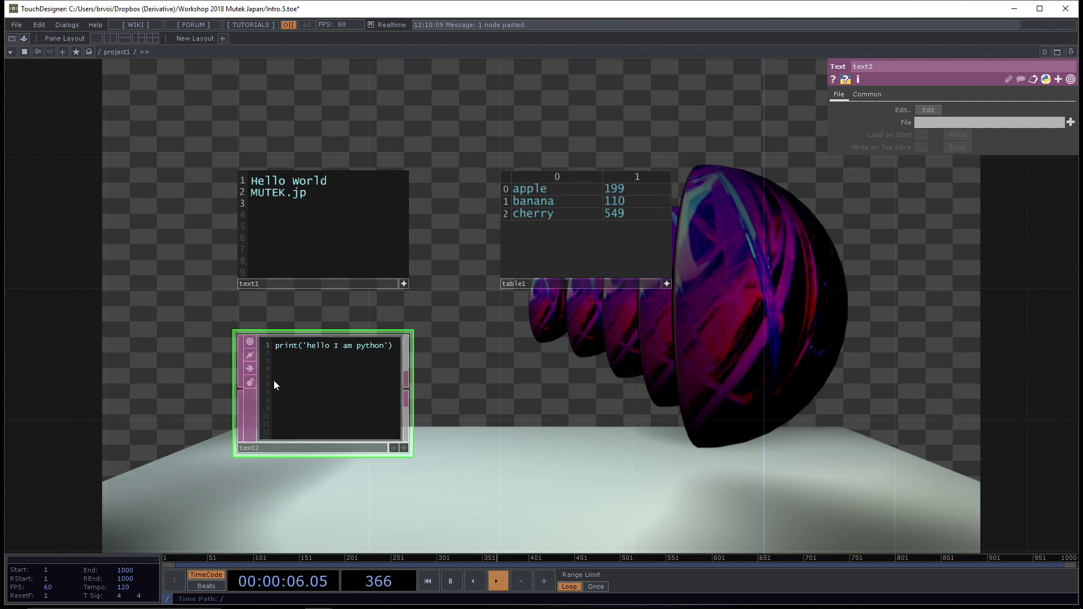
Step: Open the Textport, move it clear of the print Text DAT and run that DAT's script
scroll(195, 440, "up", 2)
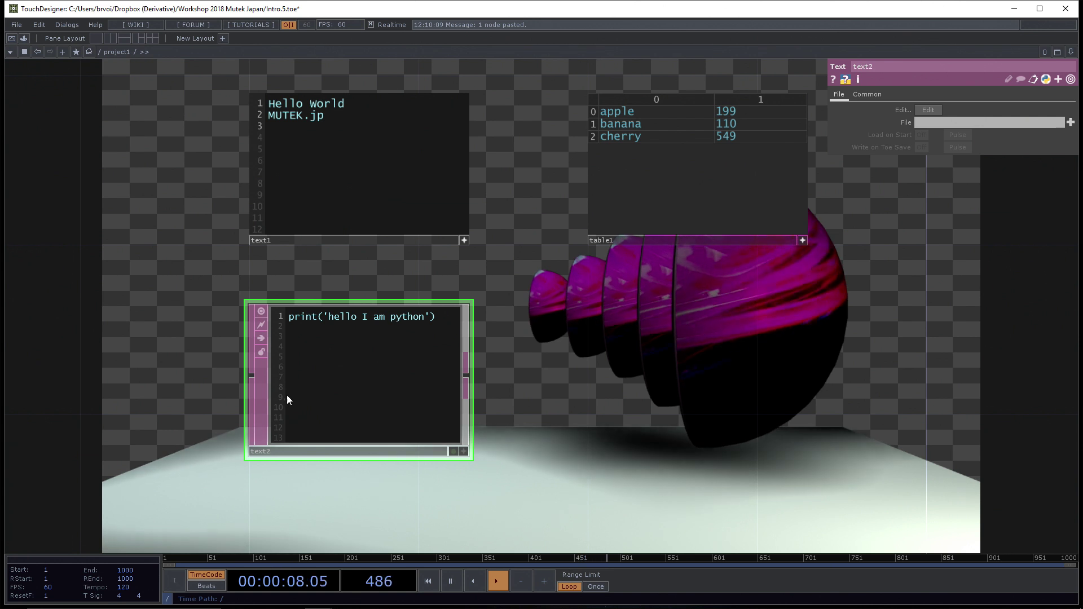
left_click(65, 24)
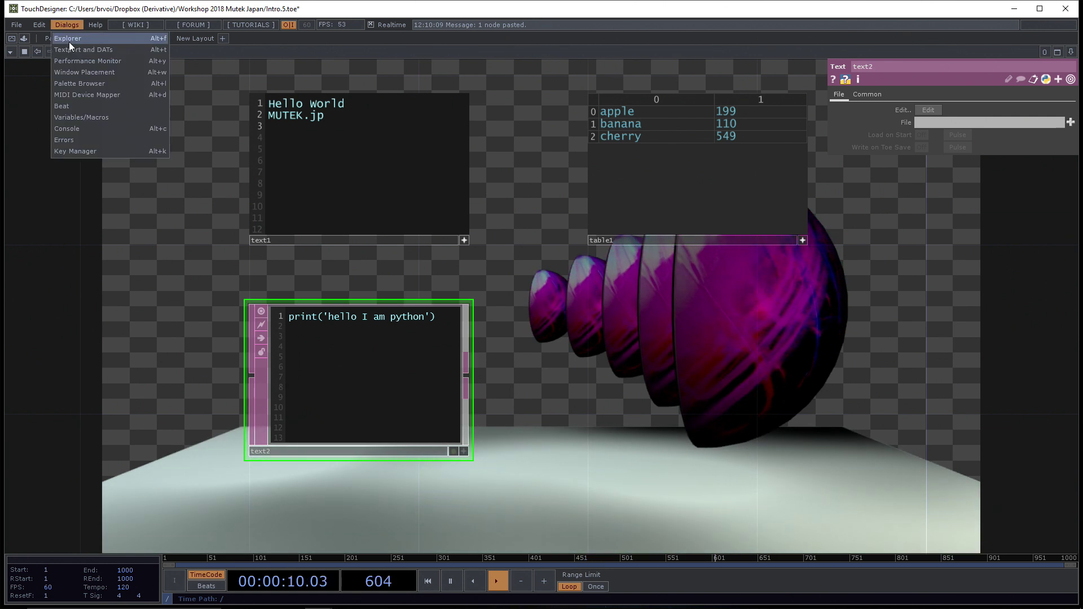
left_click(79, 49)
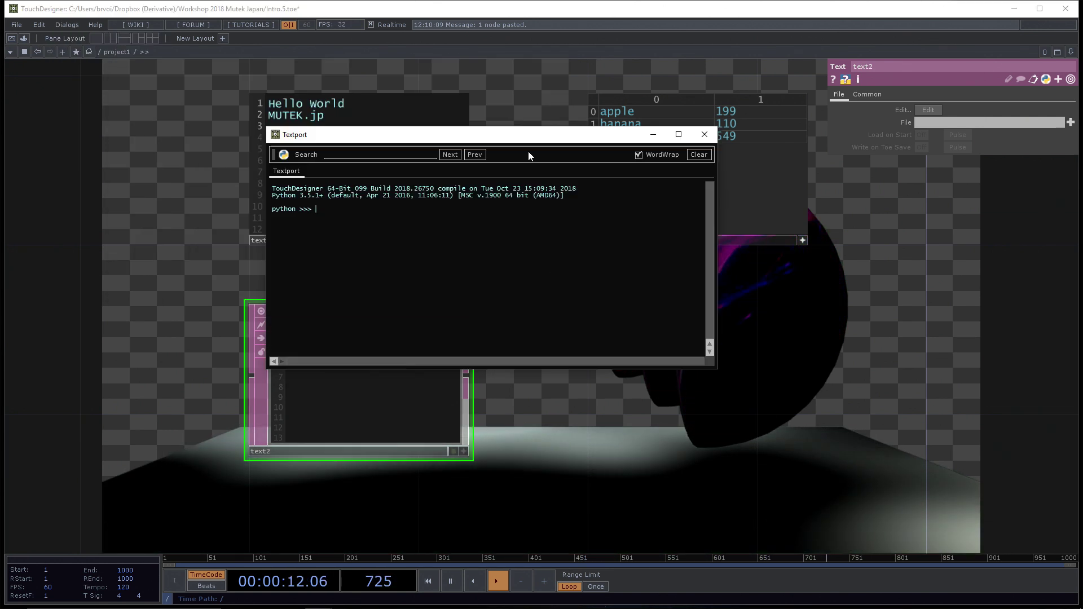
left_click_drag(491, 136, 841, 337)
right_click(334, 359)
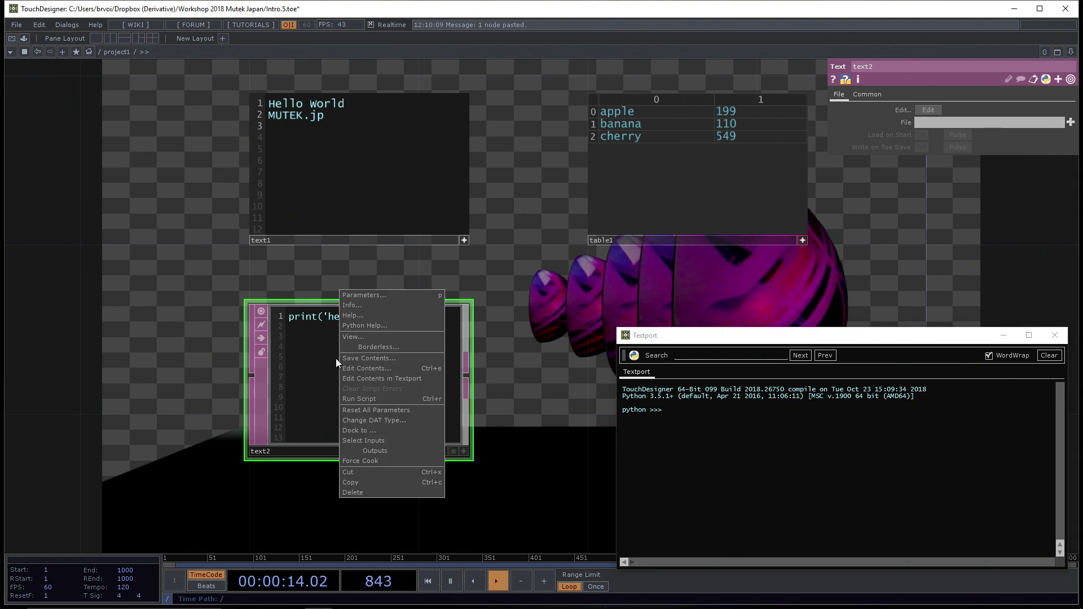
left_click(354, 401)
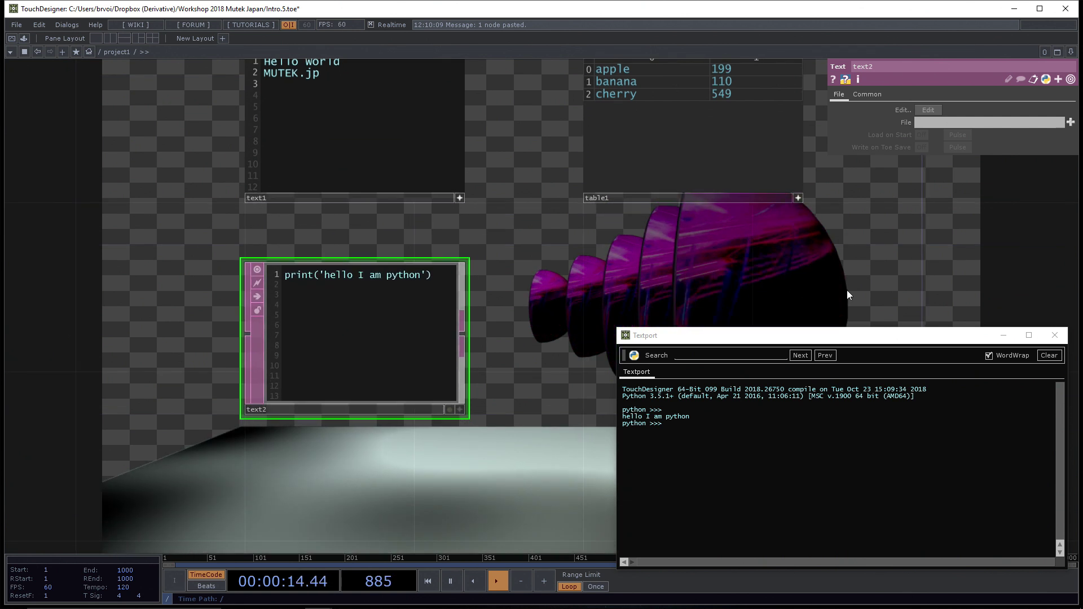
Step: Maximize the Textport, restore its size and close it
left_click(1029, 335)
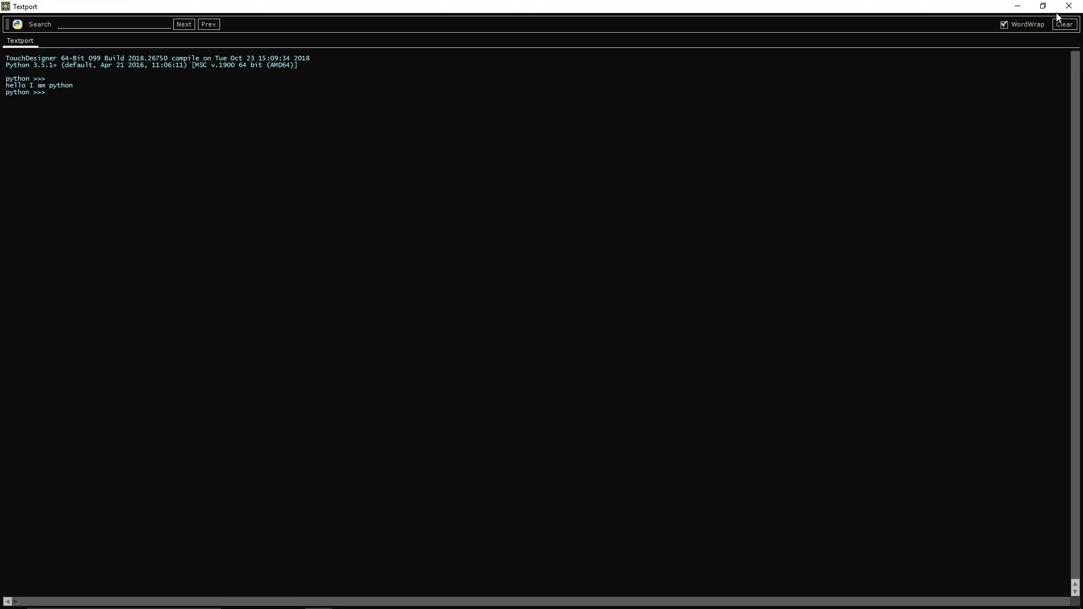
left_click(1040, 11)
left_click(1053, 339)
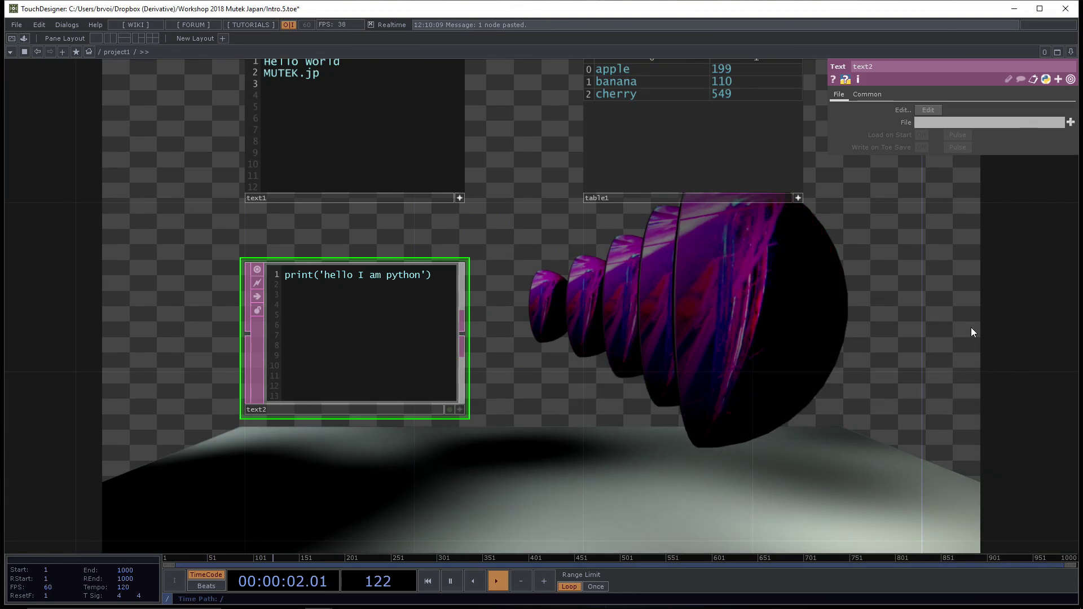
scroll(970, 327, "up", 2)
scroll(970, 326, "up", 2)
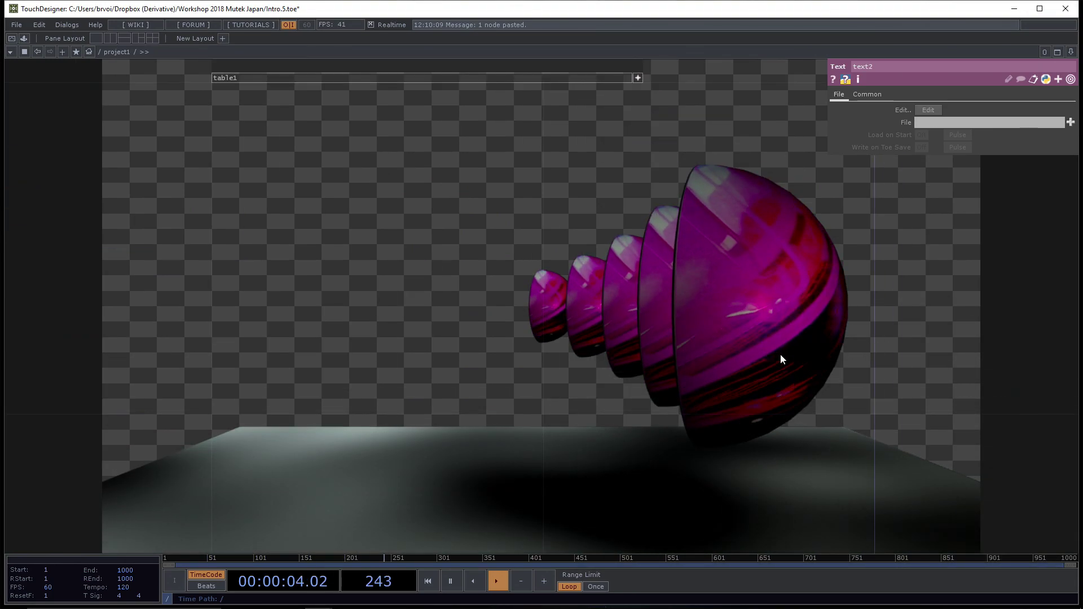
scroll(769, 359, "down", 5)
left_click_drag(606, 394, 665, 455)
scroll(727, 380, "up", 2)
scroll(728, 381, "up", 2)
scroll(665, 454, "down", 1)
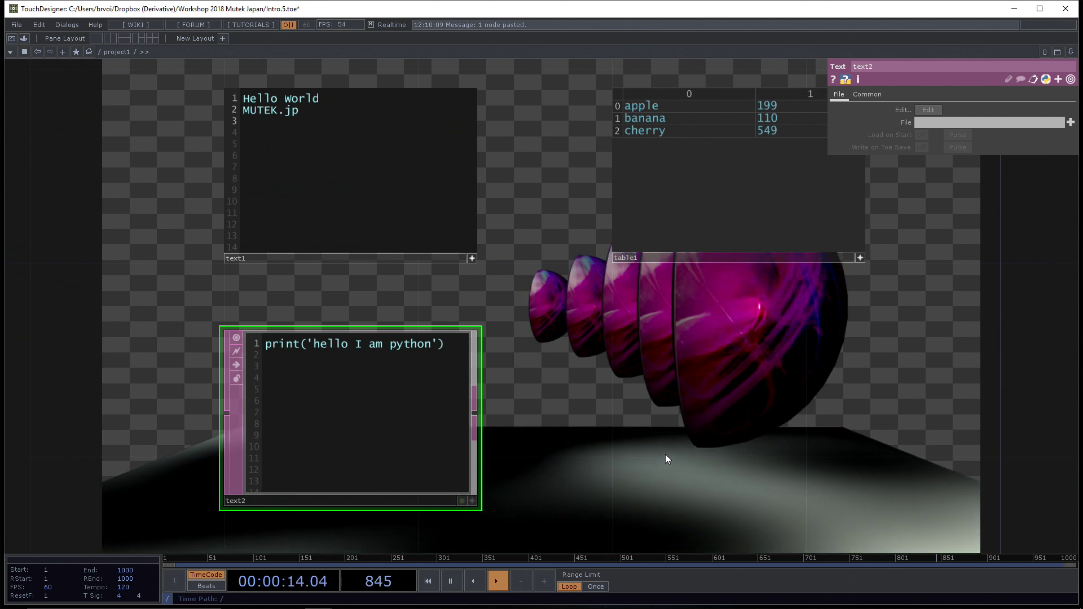
Step: Reopen the Textport alongside the Text and Table DATs
left_click_drag(657, 433, 566, 431)
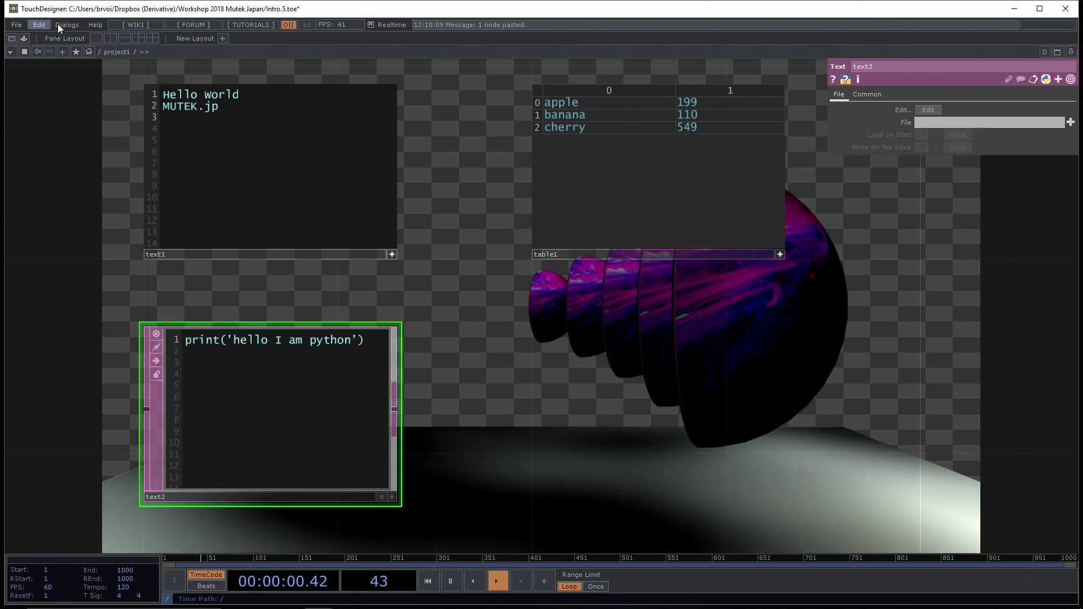
left_click(62, 25)
left_click(78, 52)
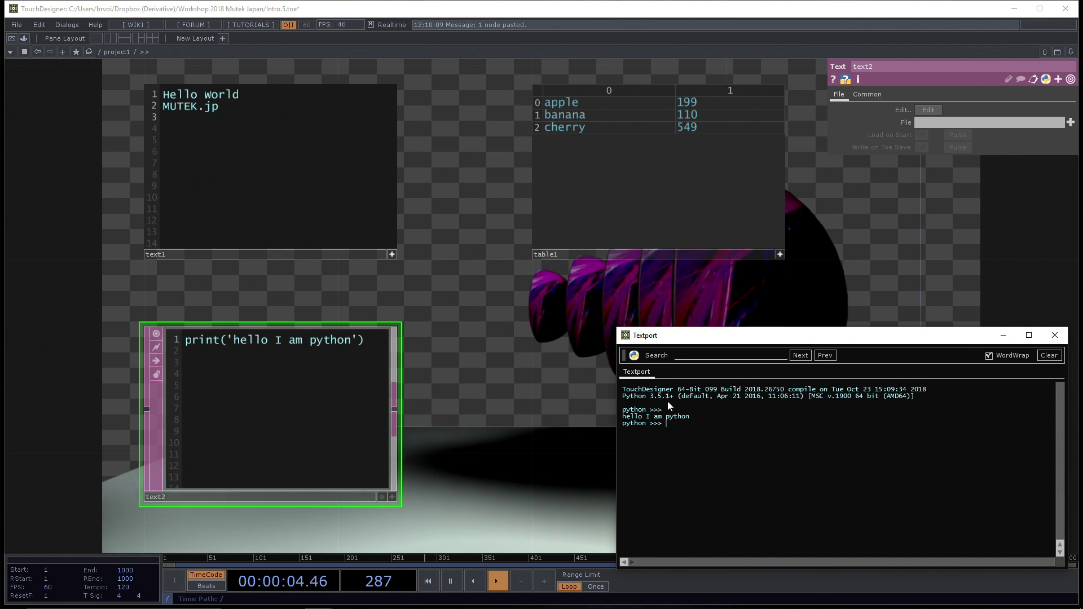
Step: Examine the General preferences, including the Python module path settings, and close the dialog
left_click(43, 25)
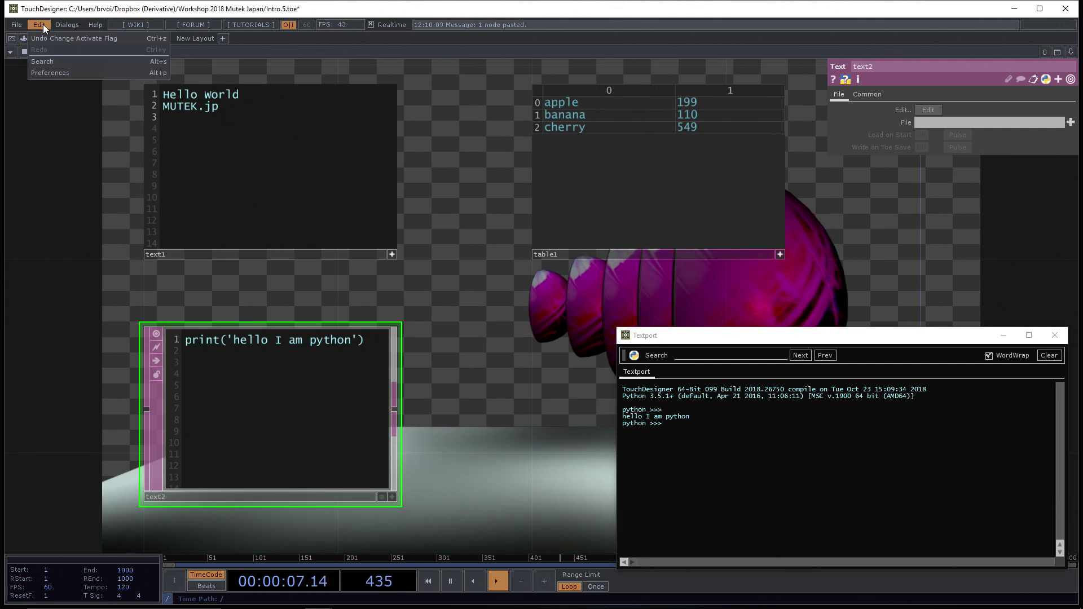
left_click(49, 75)
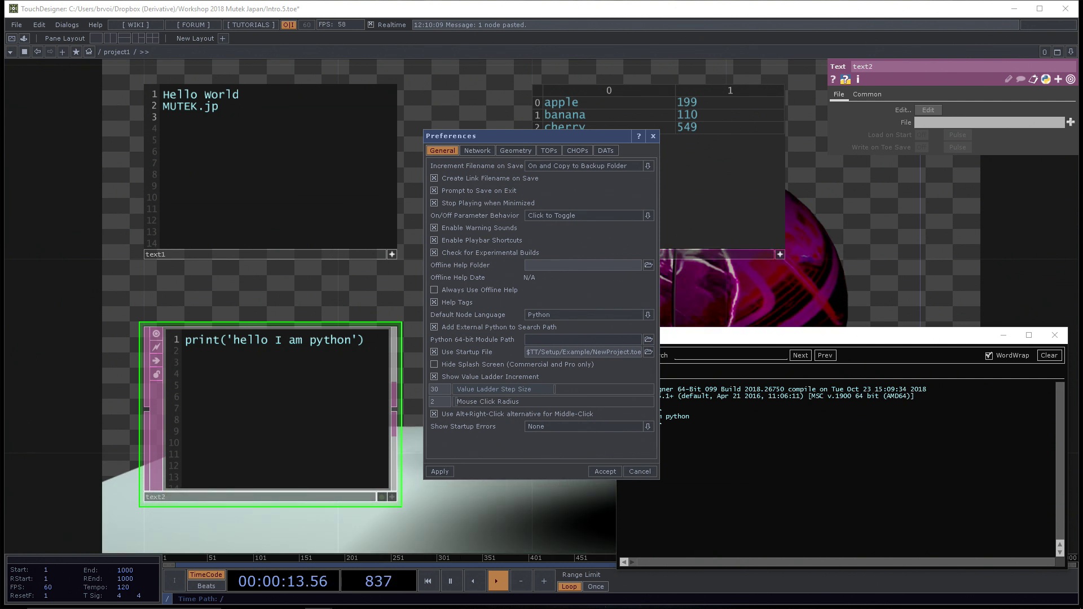
left_click(652, 136)
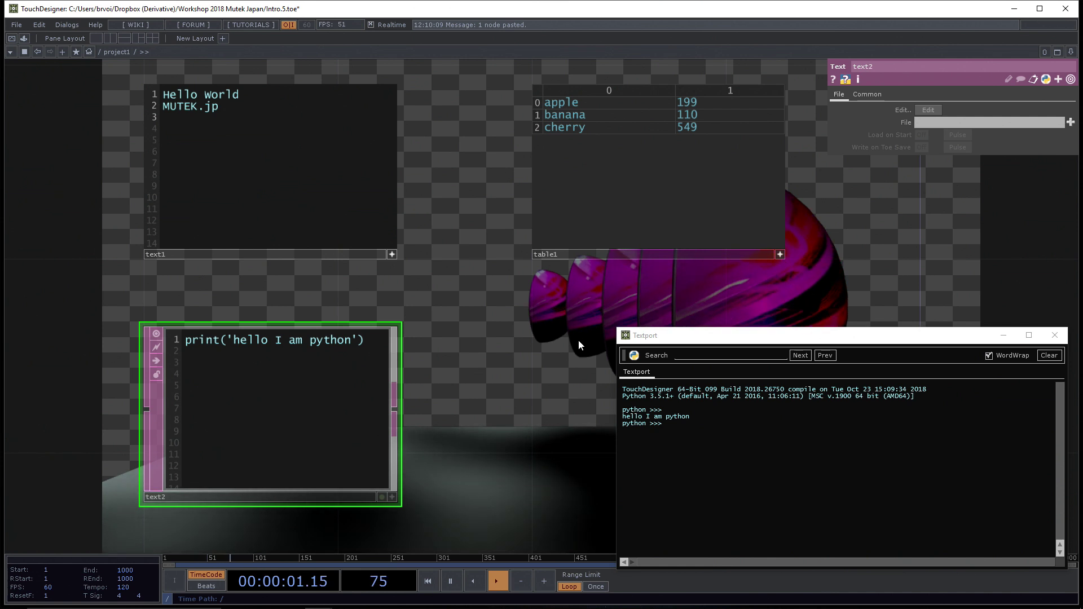
Step: Examine the part of the network where the noise CHOP is converted to a TOP and feeds the Displace TOP
left_click_drag(579, 341, 470, 388)
scroll(470, 389, "down", 5)
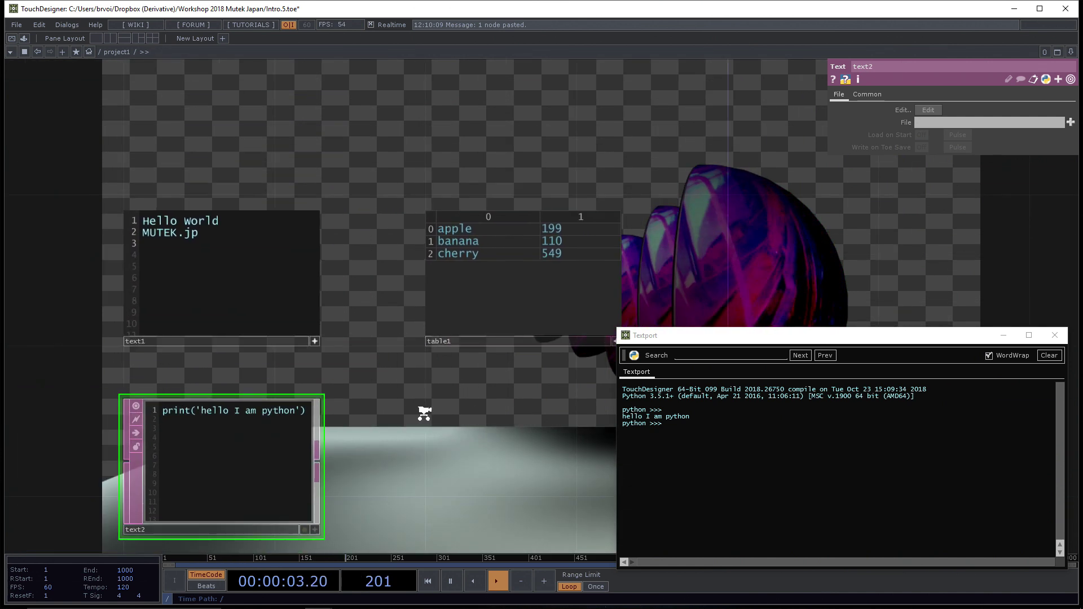
left_click_drag(624, 222, 463, 367)
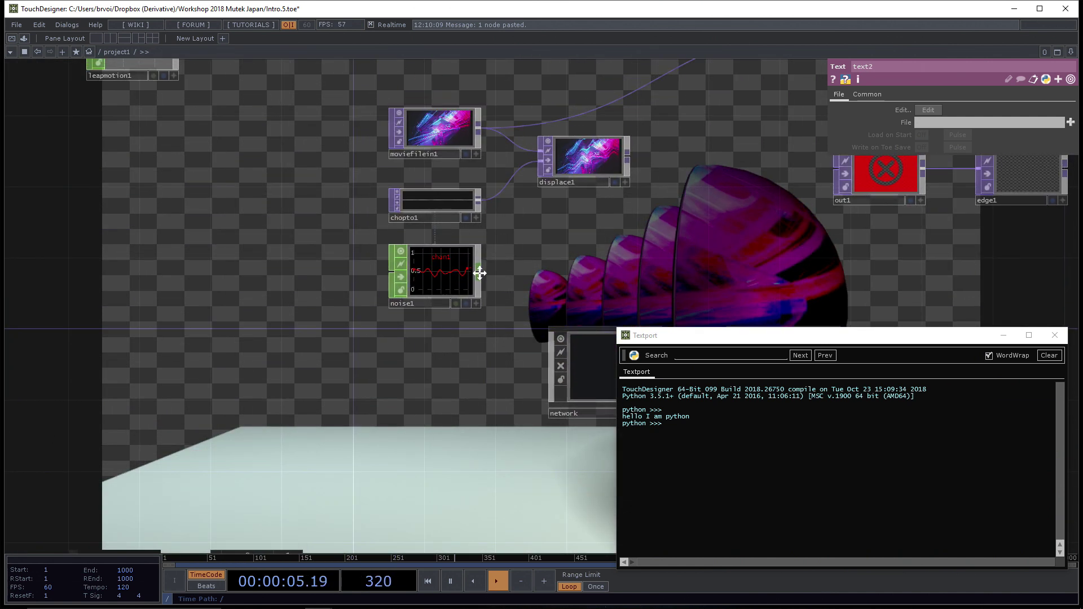
left_click_drag(538, 336, 455, 354)
left_click_drag(460, 253, 340, 189)
right_click_drag(396, 237, 581, 380)
left_click_drag(396, 337, 413, 468)
double_click(412, 282)
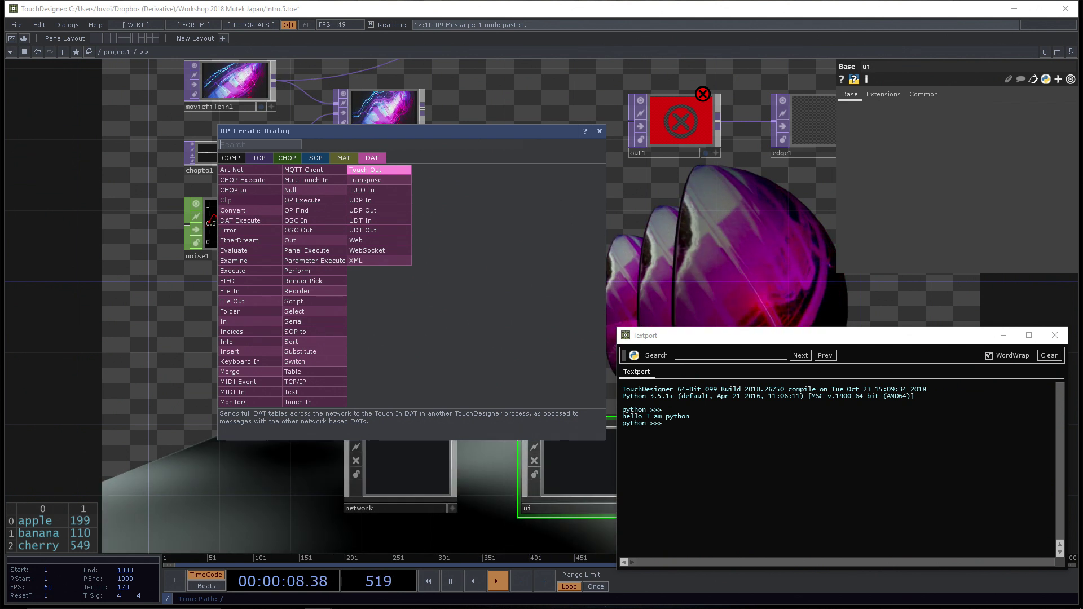
left_click(599, 131)
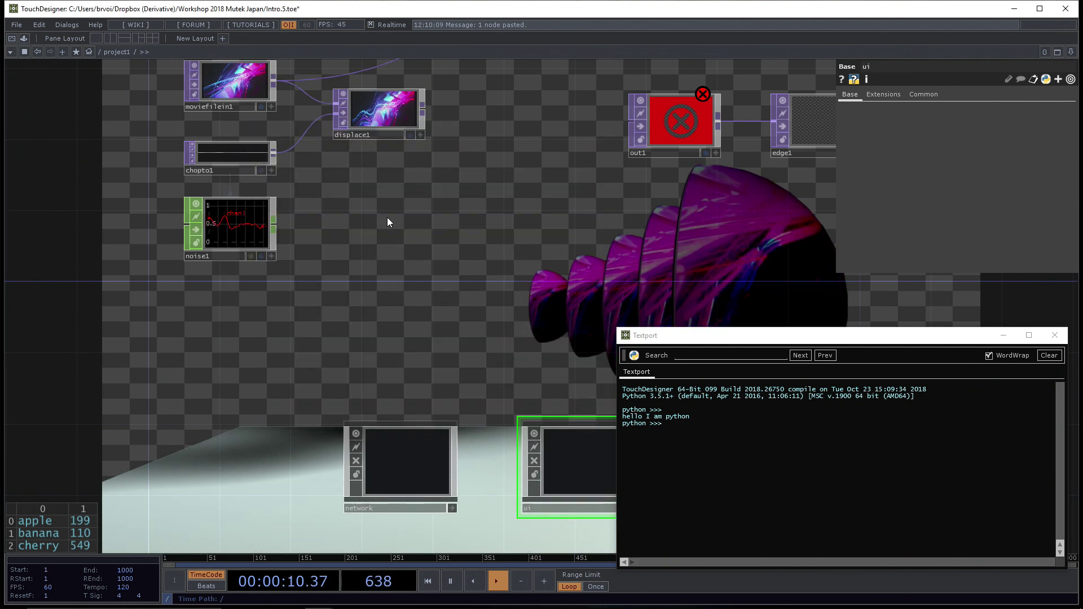
middle_click_drag(329, 249, 406, 276)
left_click_drag(406, 276, 453, 344)
middle_click_drag(428, 305, 381, 276)
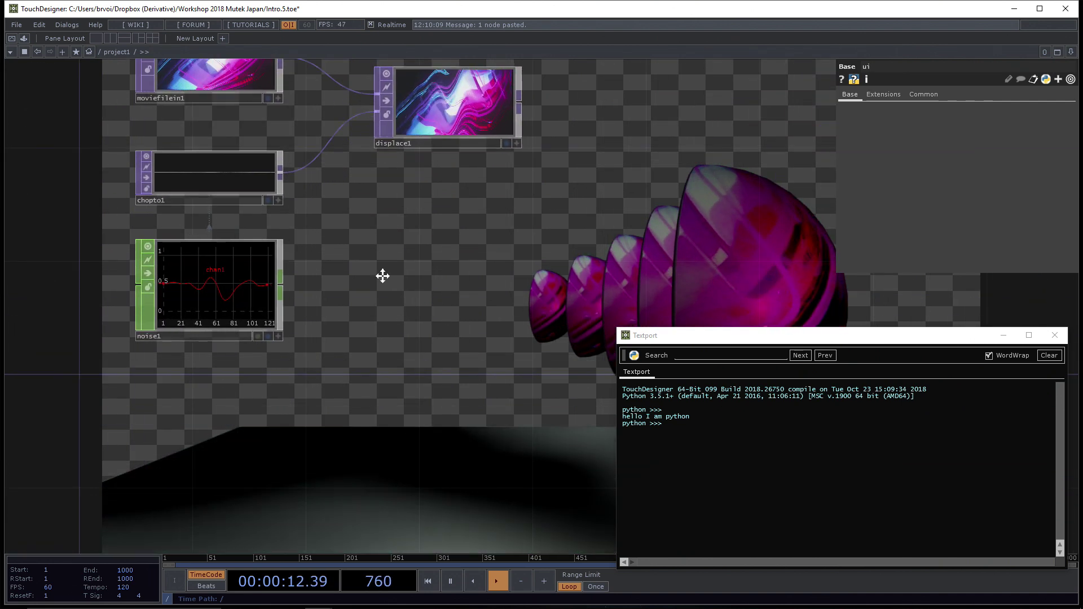
left_click_drag(382, 276, 434, 314)
middle_click_drag(435, 312, 411, 282)
left_click_drag(411, 282, 423, 368)
middle_click_drag(423, 369, 400, 344)
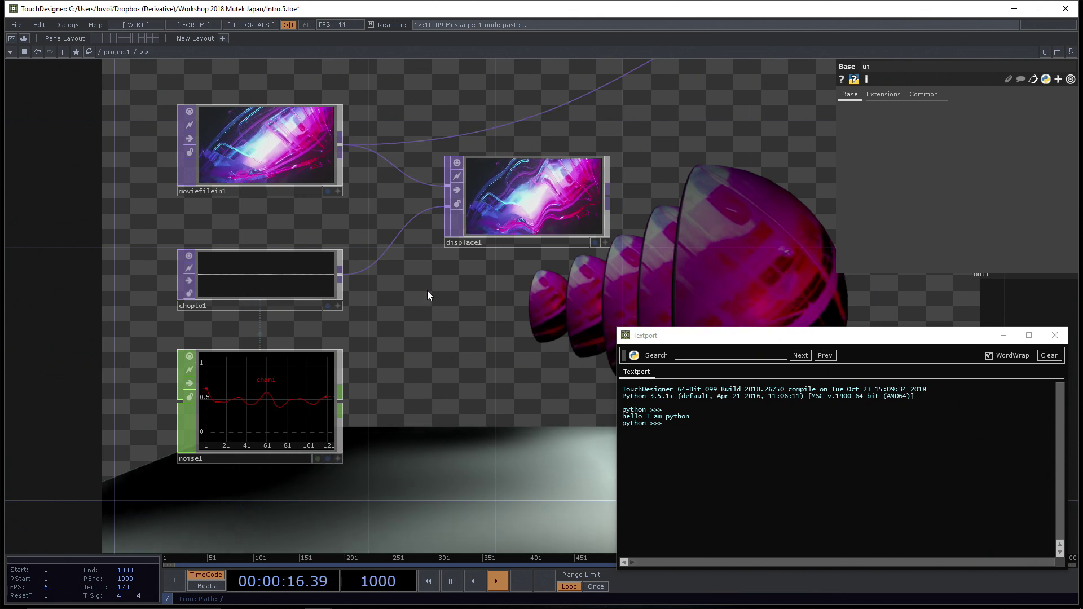
Step: Turn off the Render TOP's display in the network background and close the Textport
middle_click_drag(426, 291, 225, 364)
left_click_drag(612, 79, 531, 255)
left_click(487, 262)
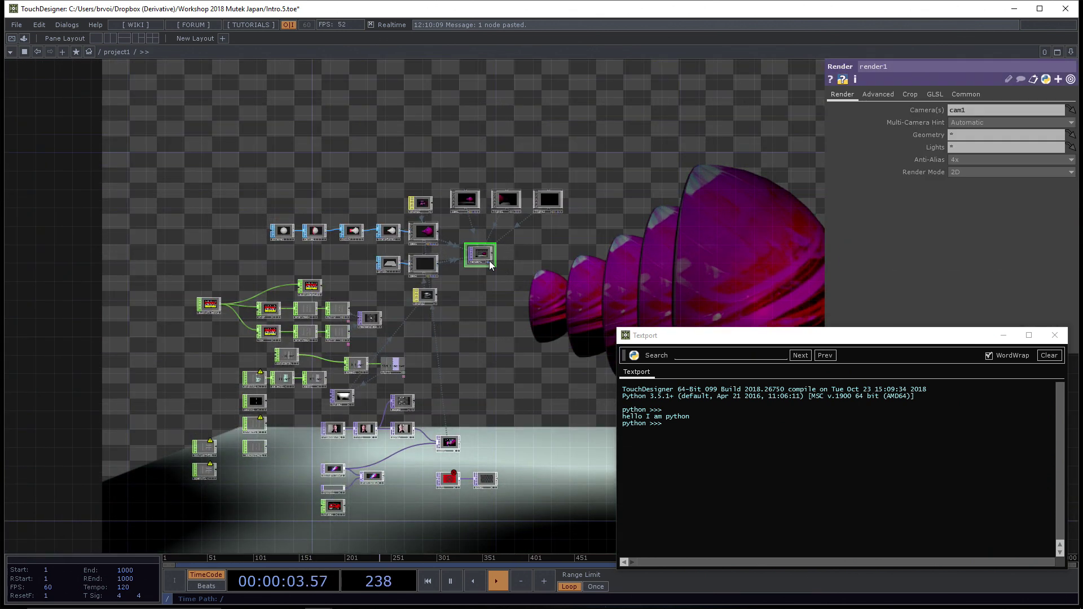
left_click(488, 262)
left_click_drag(677, 282, 694, 274)
left_click(1054, 336)
left_click_drag(711, 480, 783, 353)
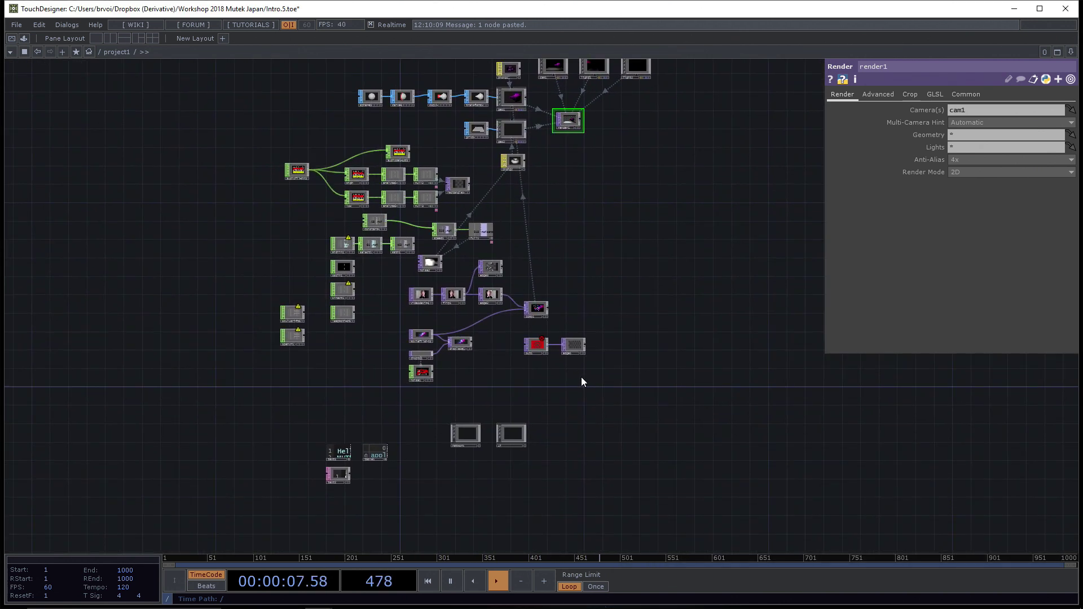
Step: Inspect the CHOP to TOP's parameters and the Noise CHOP's operator information beside the displaced movie
middle_click_drag(565, 377, 696, 384)
scroll(466, 390, "up", 1)
left_click_drag(242, 390, 550, 429)
scroll(567, 389, "up", 5)
scroll(594, 386, "up", 1)
scroll(594, 386, "up", 1)
left_click_drag(586, 383, 603, 377)
left_click_drag(566, 343, 607, 384)
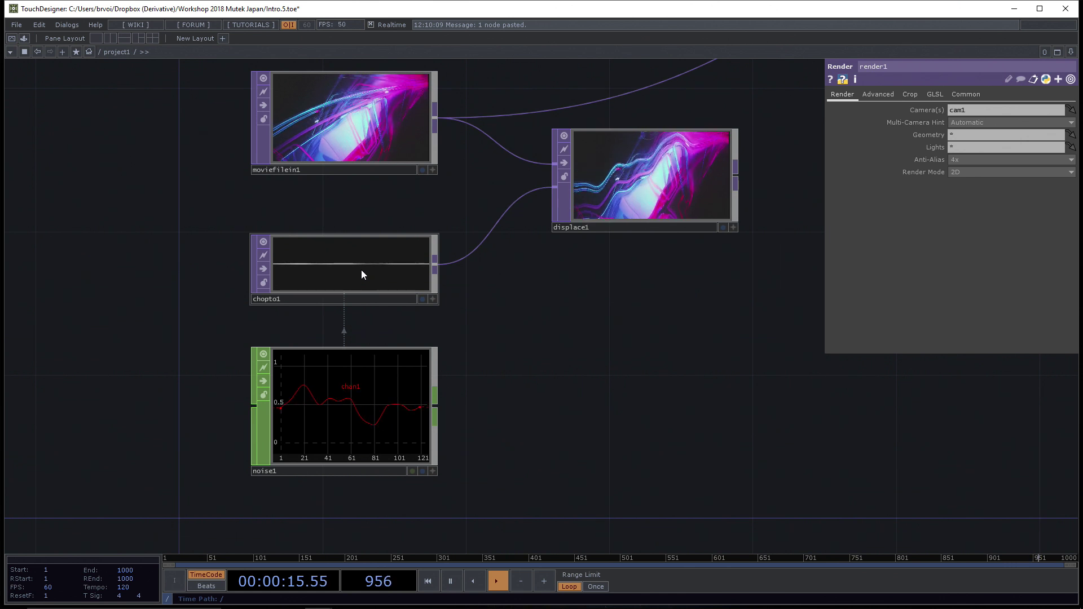
left_click(326, 262)
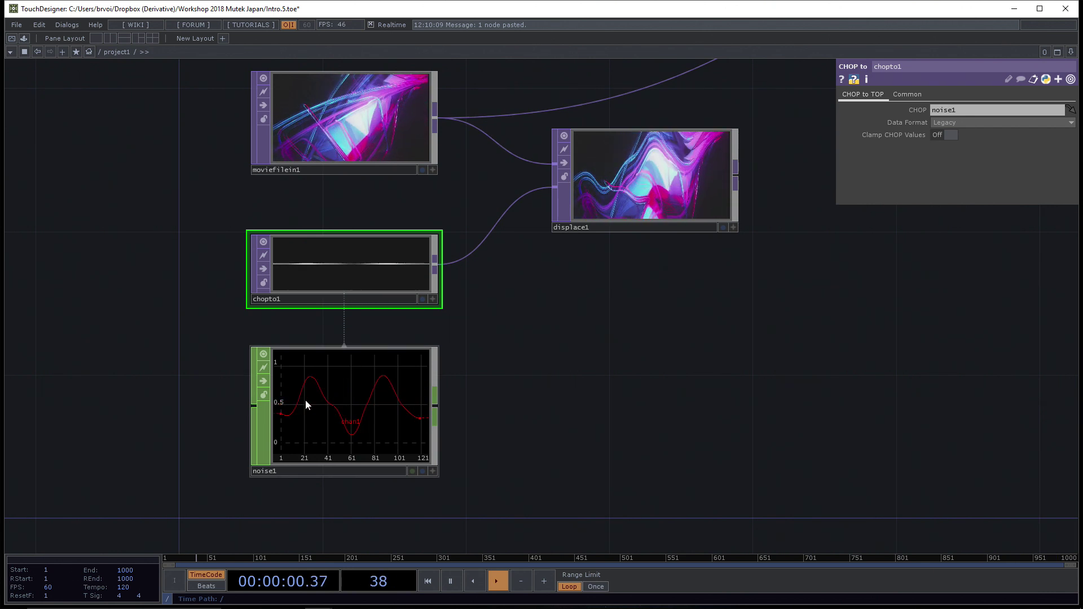
middle_click(388, 403)
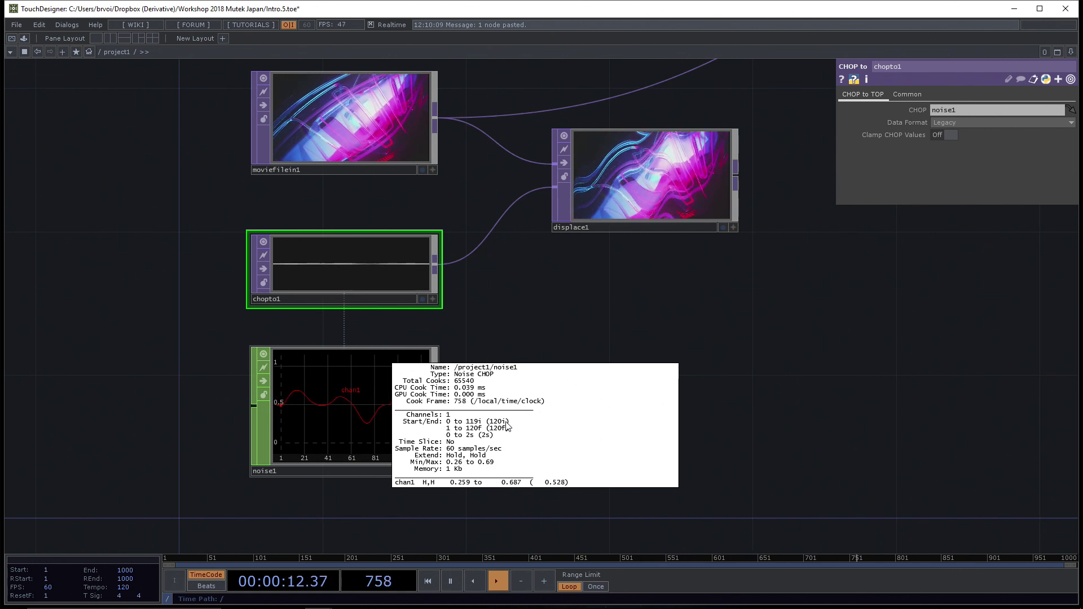
middle_click_drag(601, 348, 563, 328)
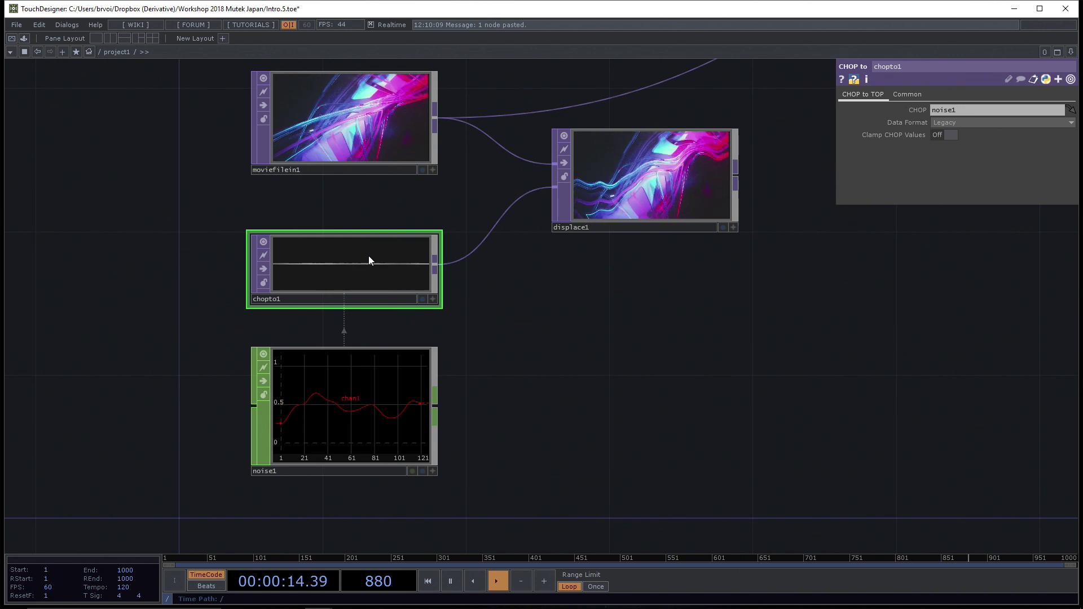
Step: Move chopto1 away from displace1 and insert a Resolution TOP into the wire between them
left_click_drag(334, 271, 150, 271)
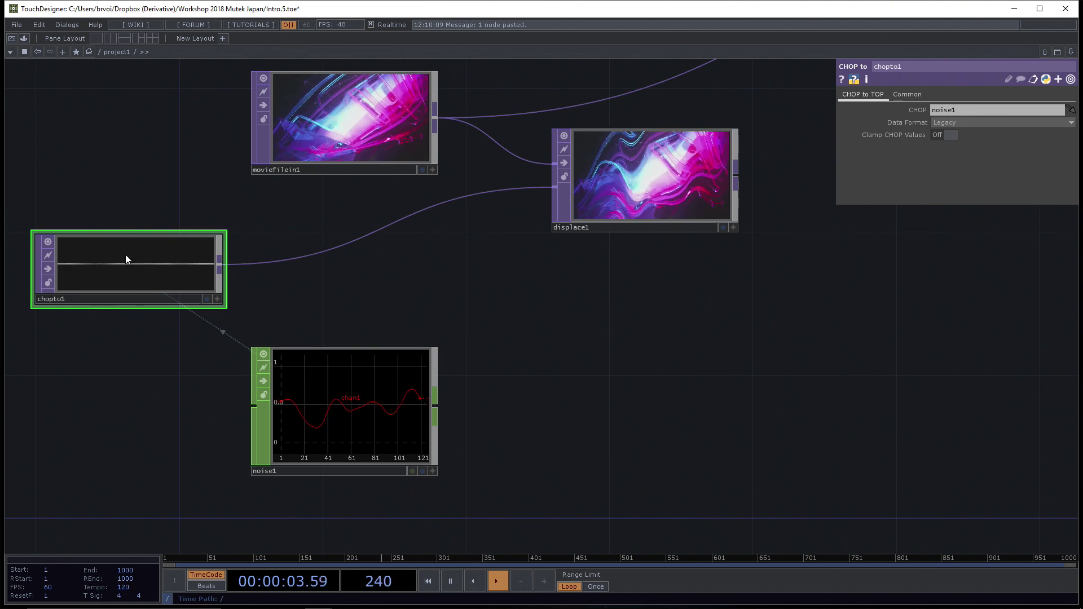
right_click(220, 266)
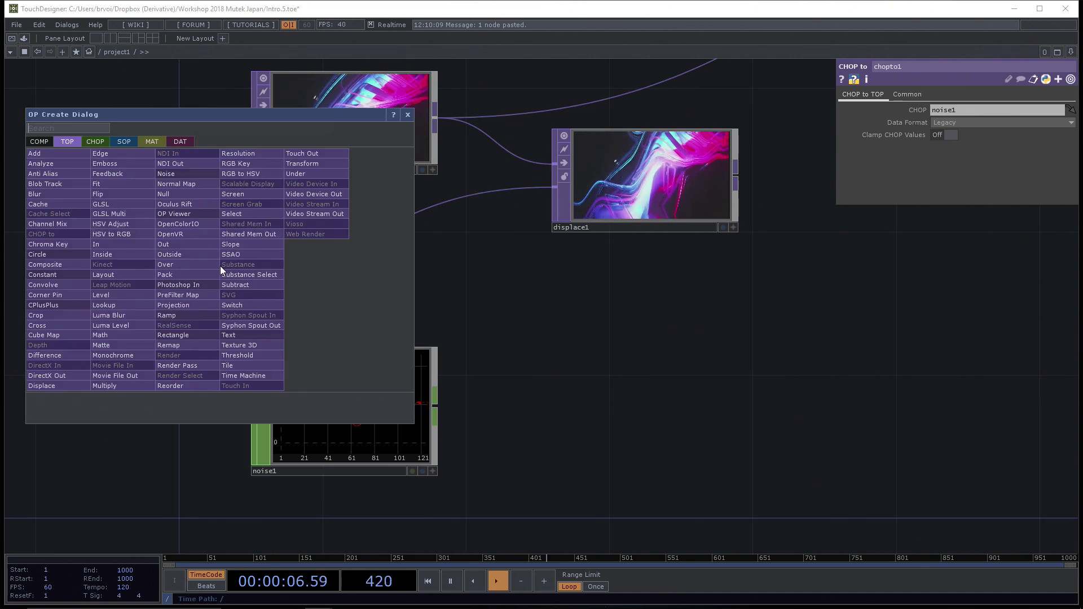
left_click(244, 156)
left_click(344, 265)
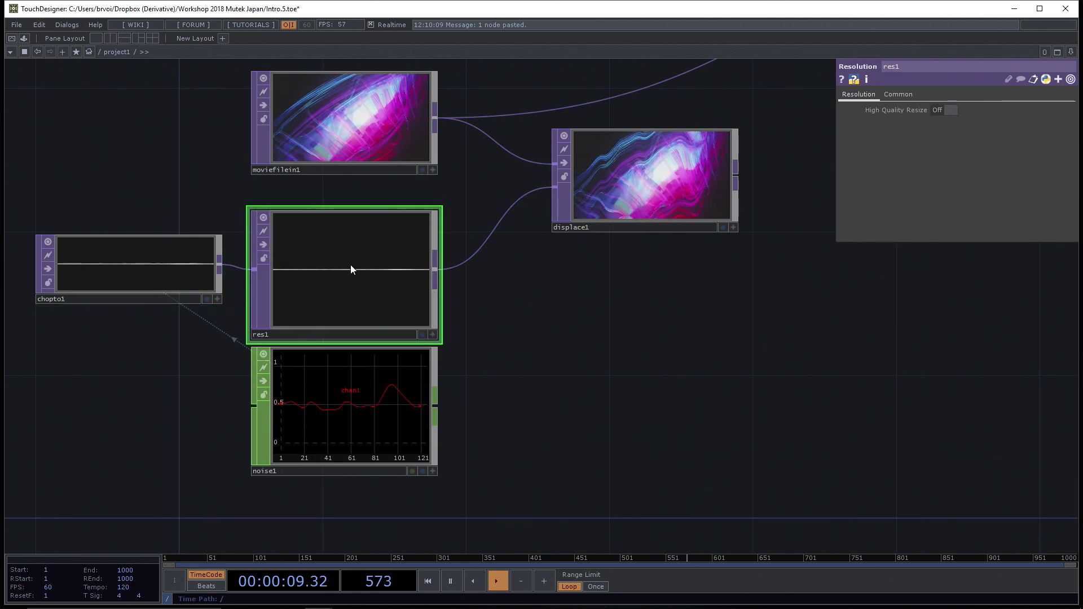
Step: Set the Resolution TOP's Output Aspect to Resolution and its Output Resolution to Custom Resolution
left_click(914, 98)
left_click(962, 147)
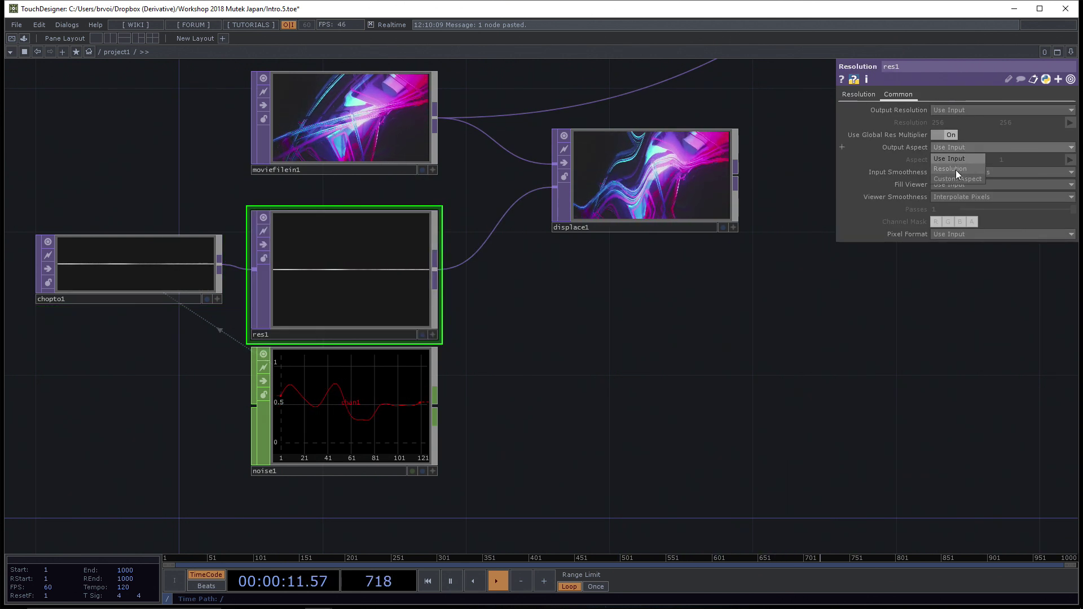
left_click(955, 170)
left_click(948, 109)
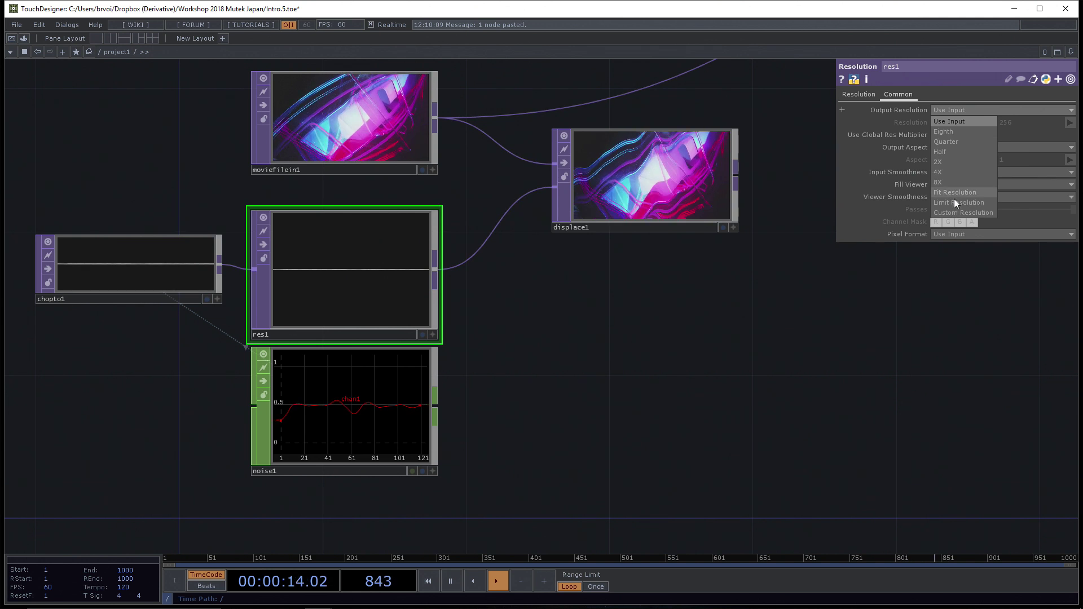
left_click(955, 212)
Step: Shift noise1 slightly away from res1 and set its Amplitude to 3
left_click_drag(355, 386, 398, 401)
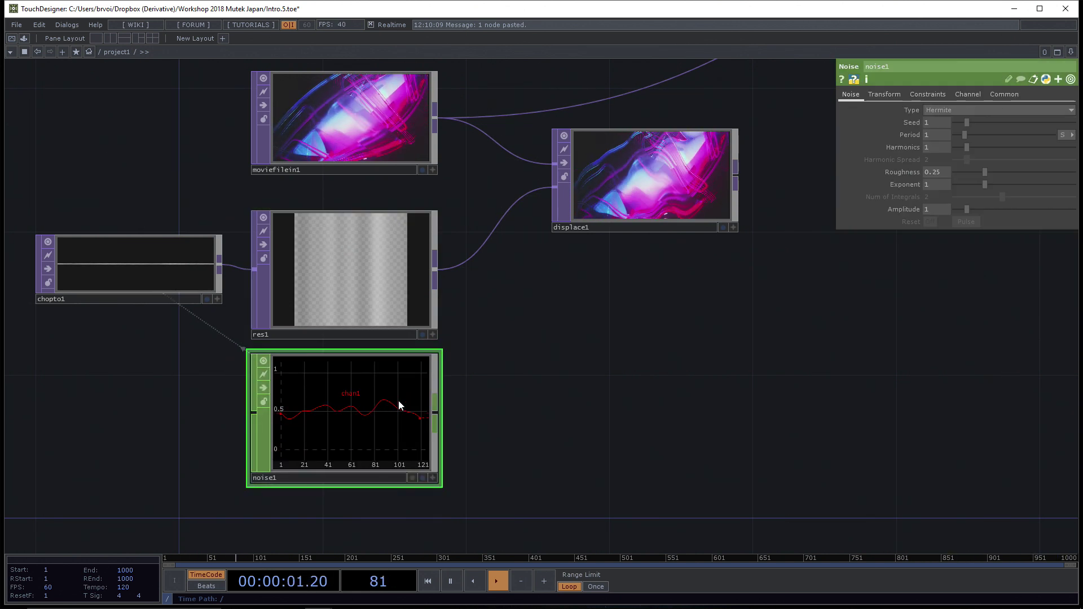
left_click_drag(971, 208, 990, 210)
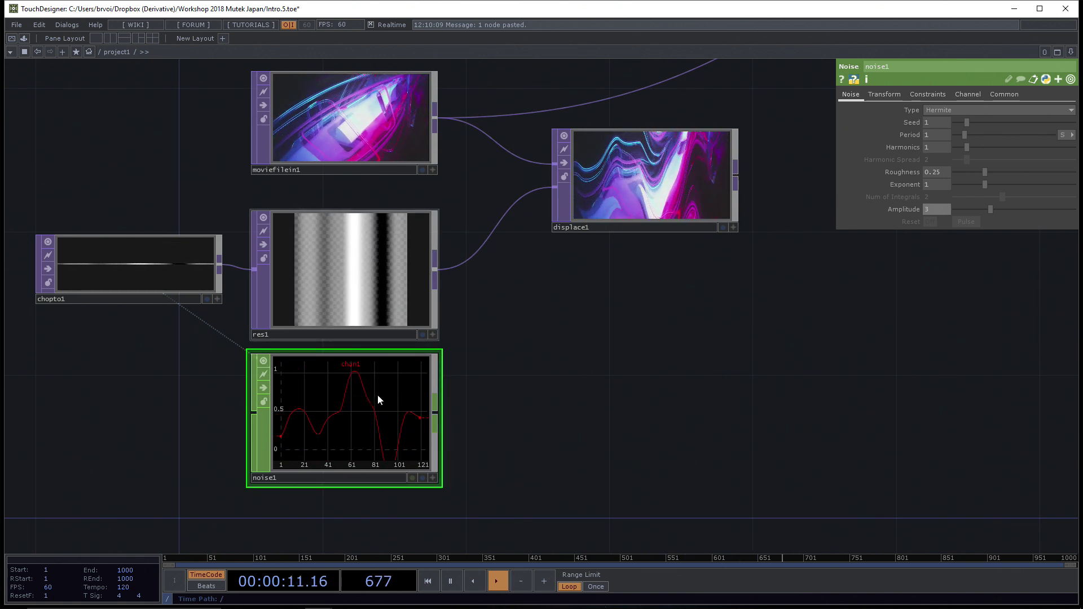
Step: Widen the res1 node's viewer and move chopto1 clear of the enlarged node
left_click(434, 309)
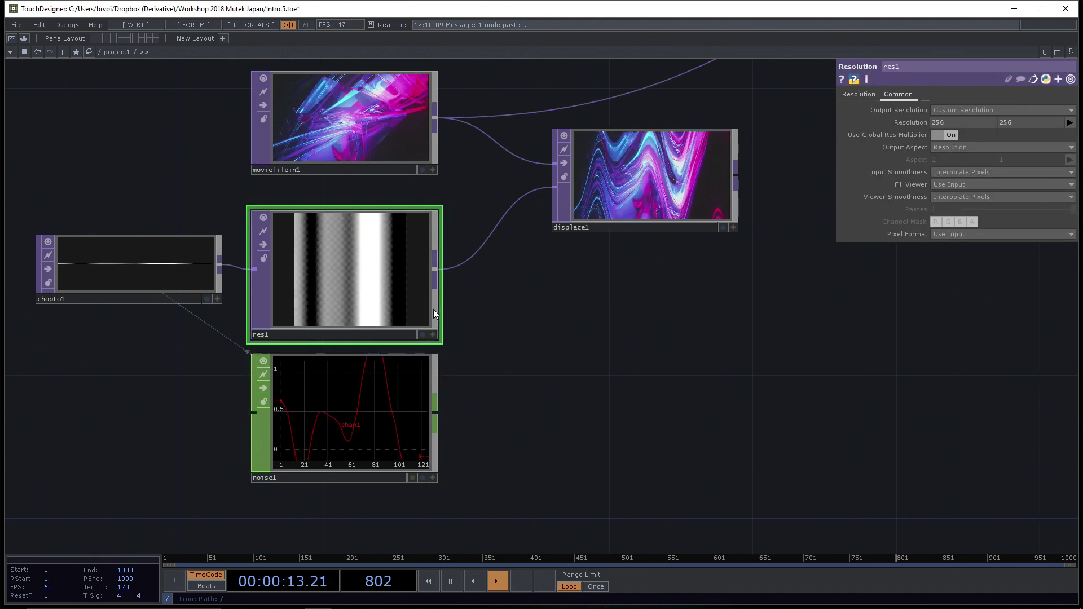
scroll(469, 386, "up", 3)
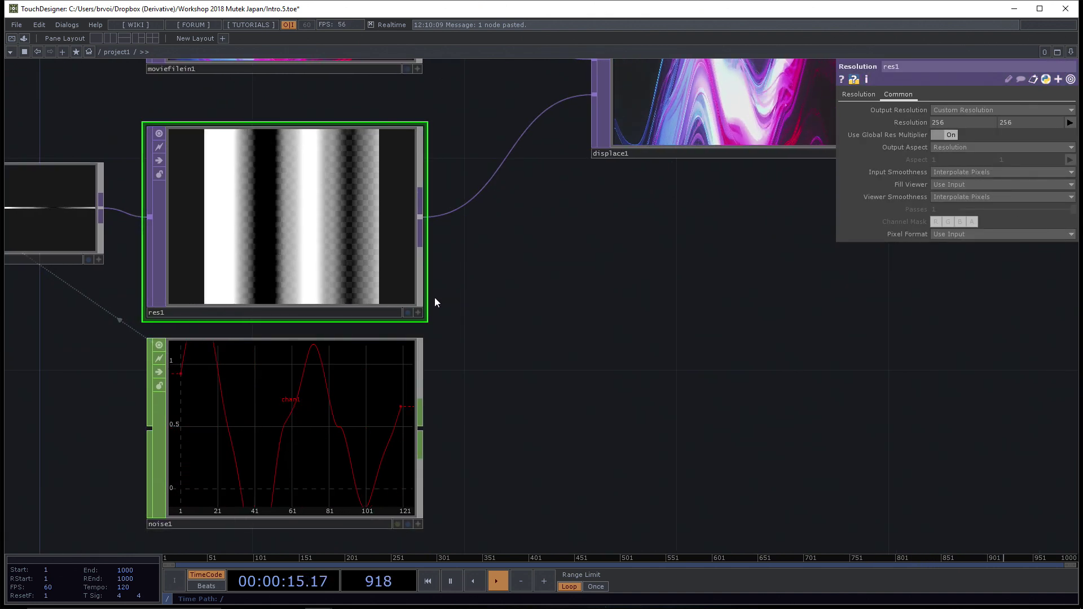
left_click_drag(435, 303, 528, 305)
left_click_drag(426, 278, 363, 278)
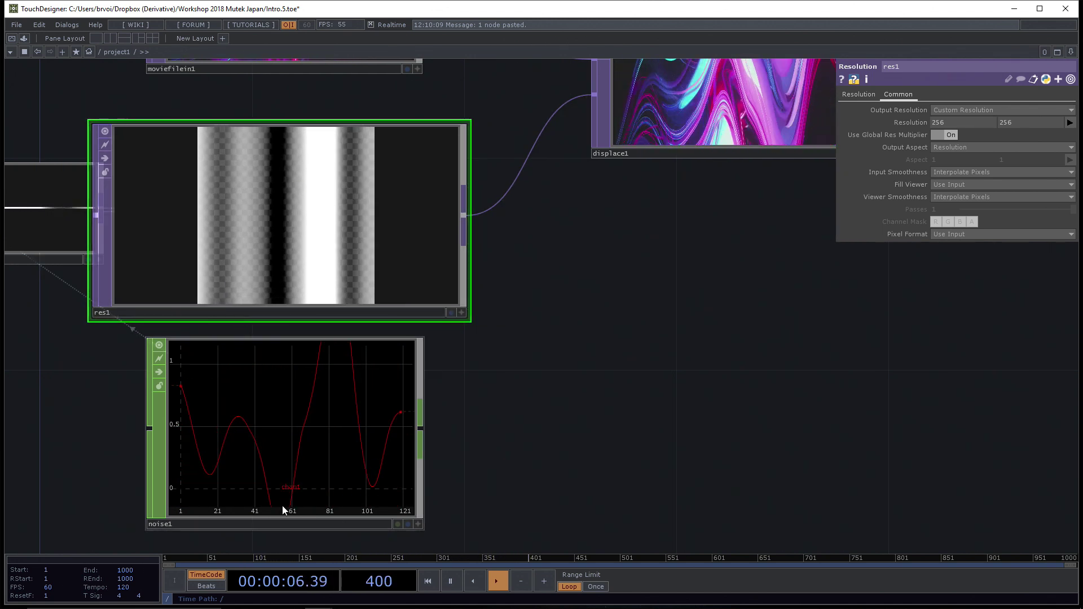
scroll(658, 469, "down", 3)
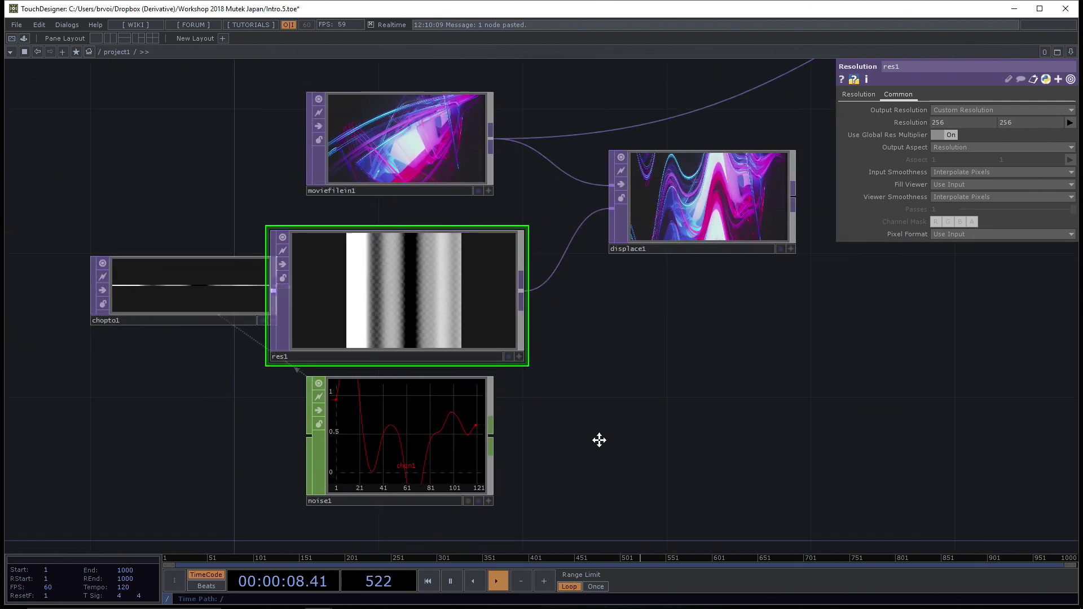
left_click_drag(598, 438, 543, 370)
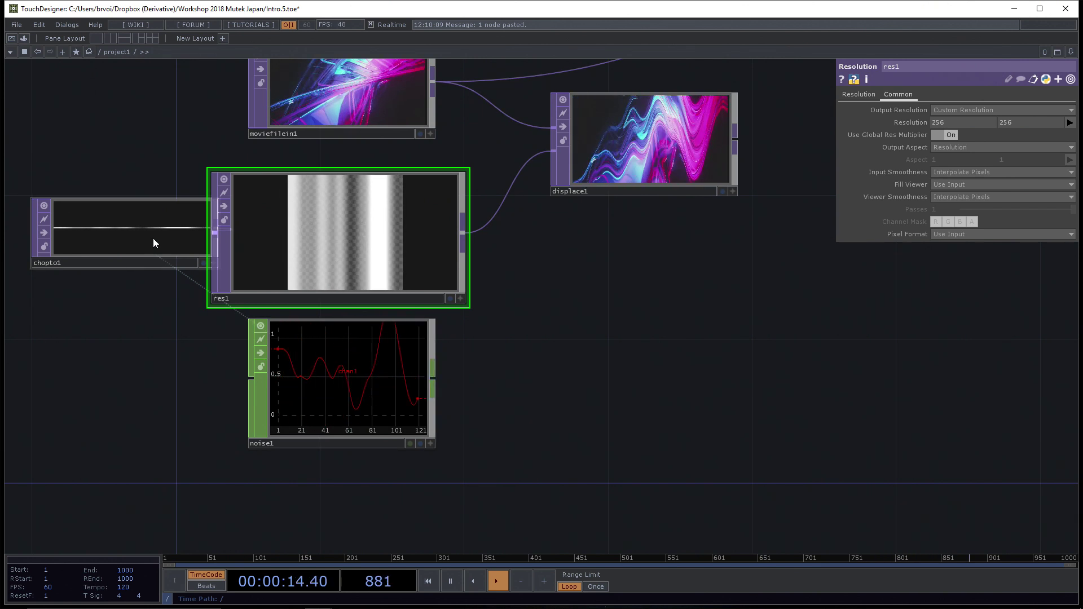
left_click_drag(154, 238, 104, 239)
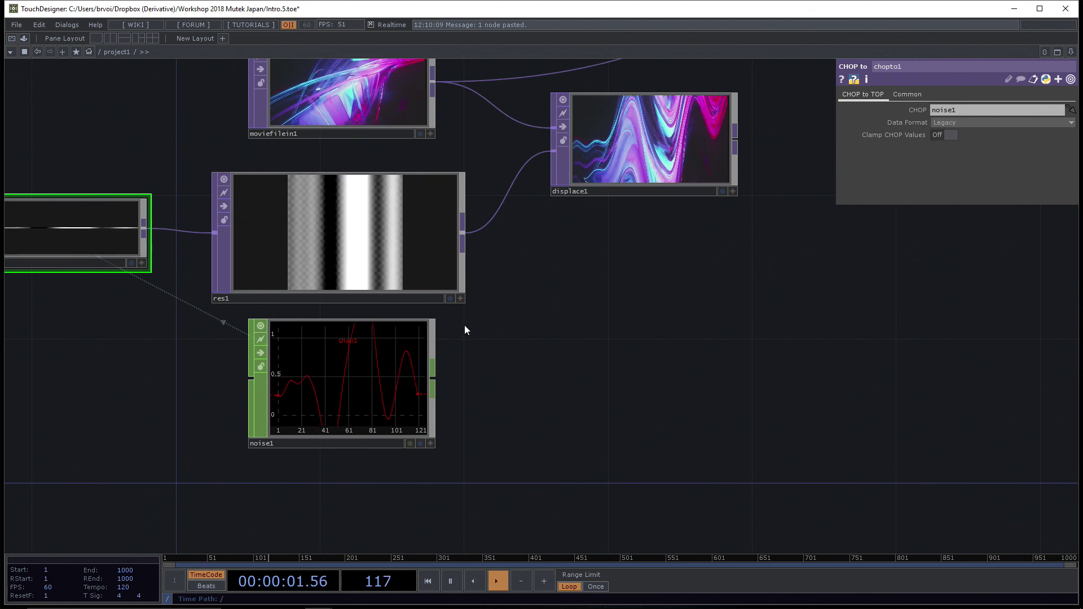
right_click(435, 381)
left_click(397, 261)
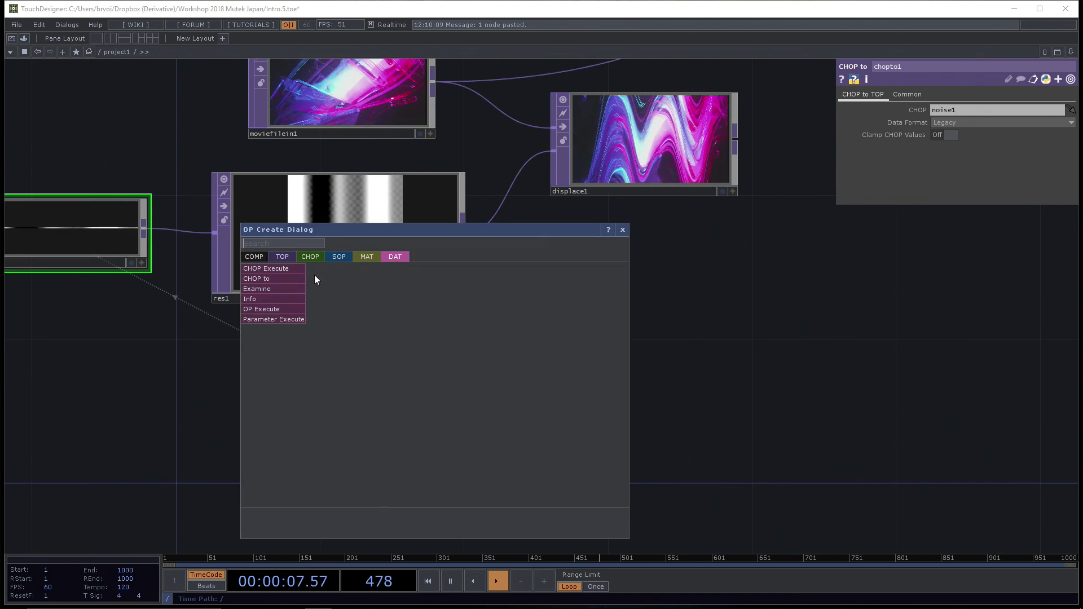
left_click(300, 278)
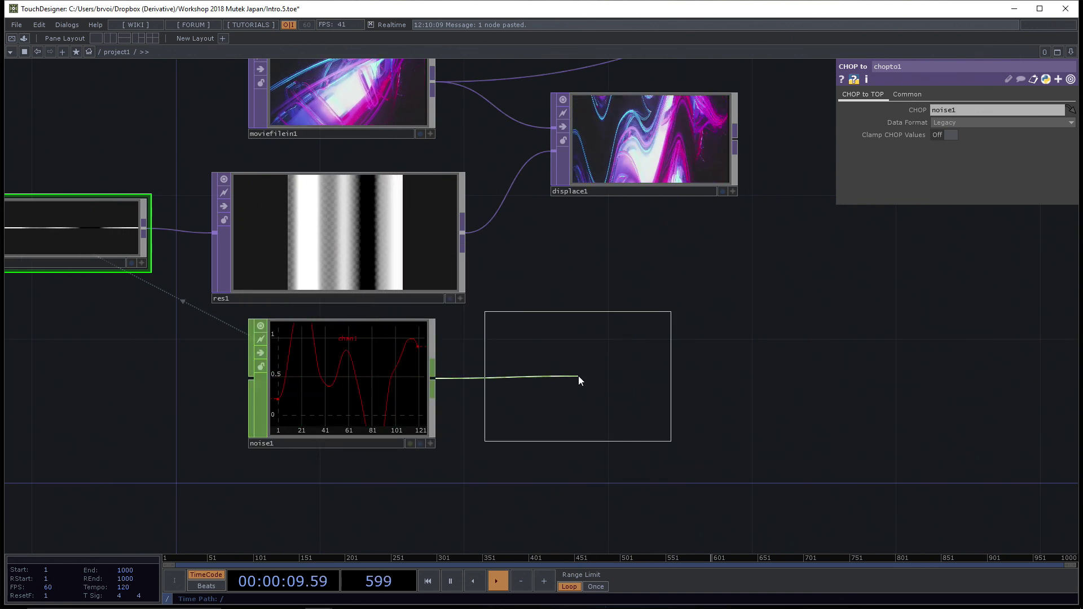
key("Escape")
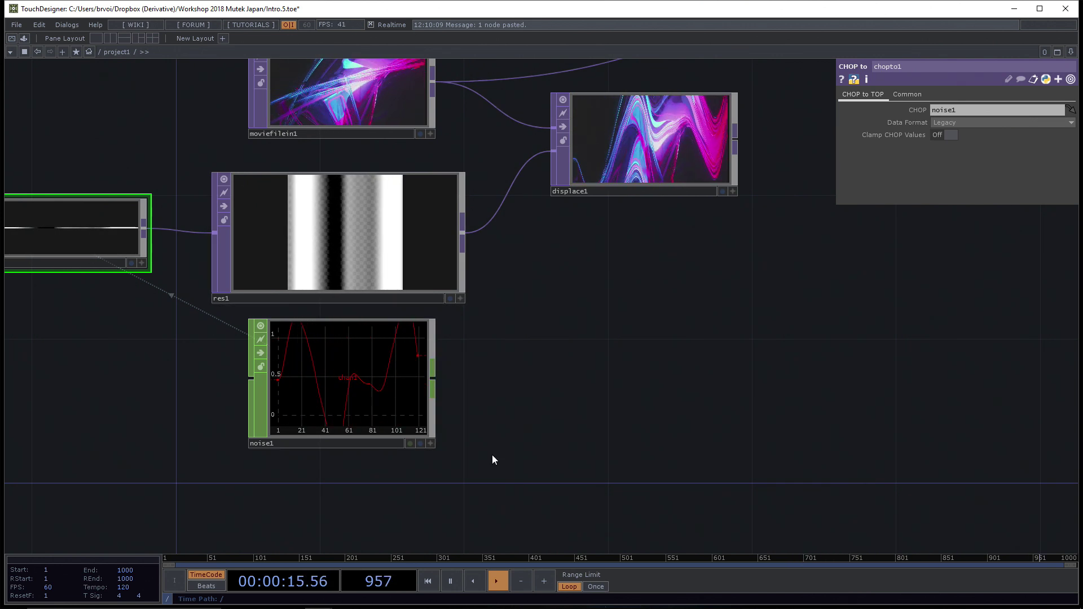
right_click(432, 380)
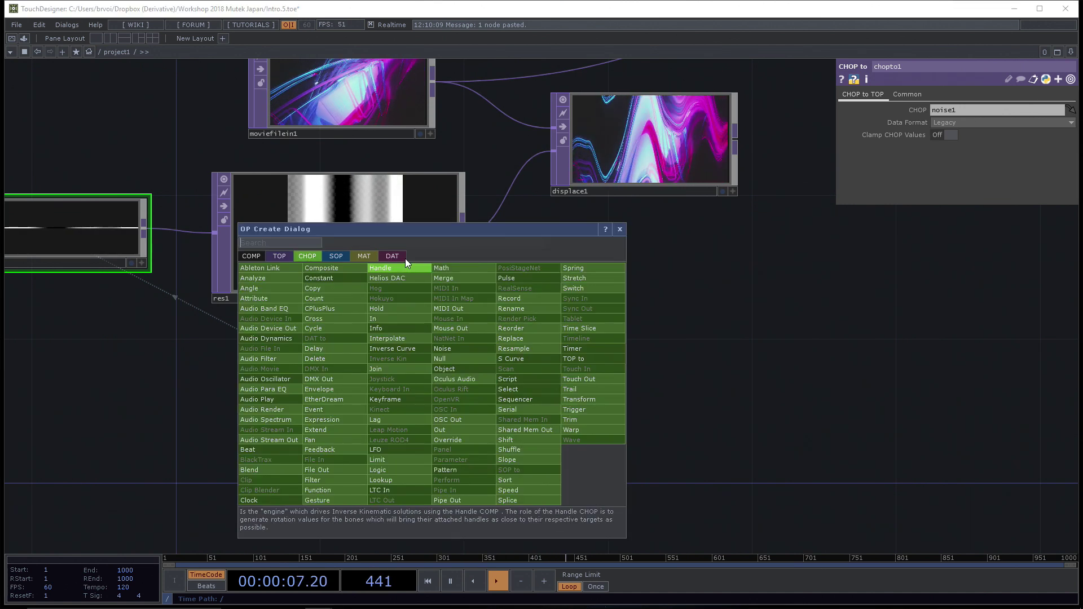
left_click(685, 237)
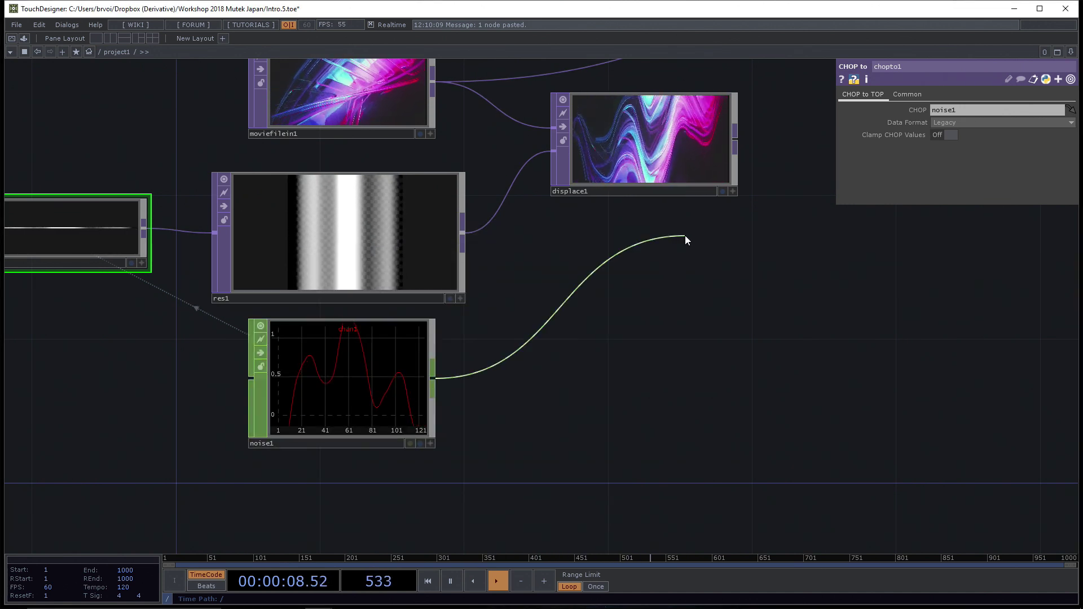
left_click(665, 272)
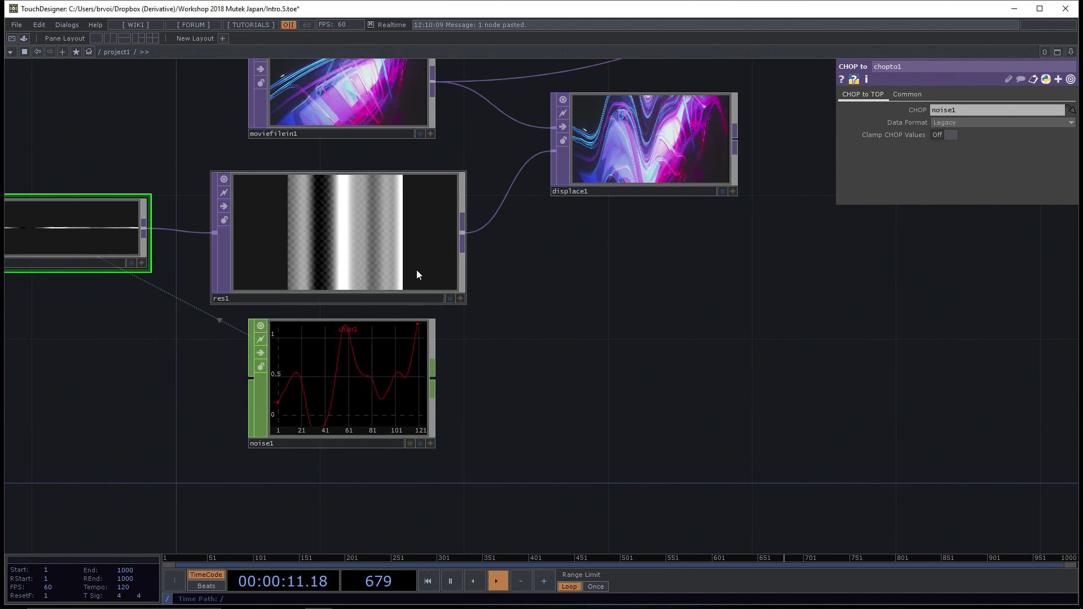
Step: Compare the operator information of the Resolution TOP, the CHOP to TOP and the Noise CHOP
middle_click(332, 251)
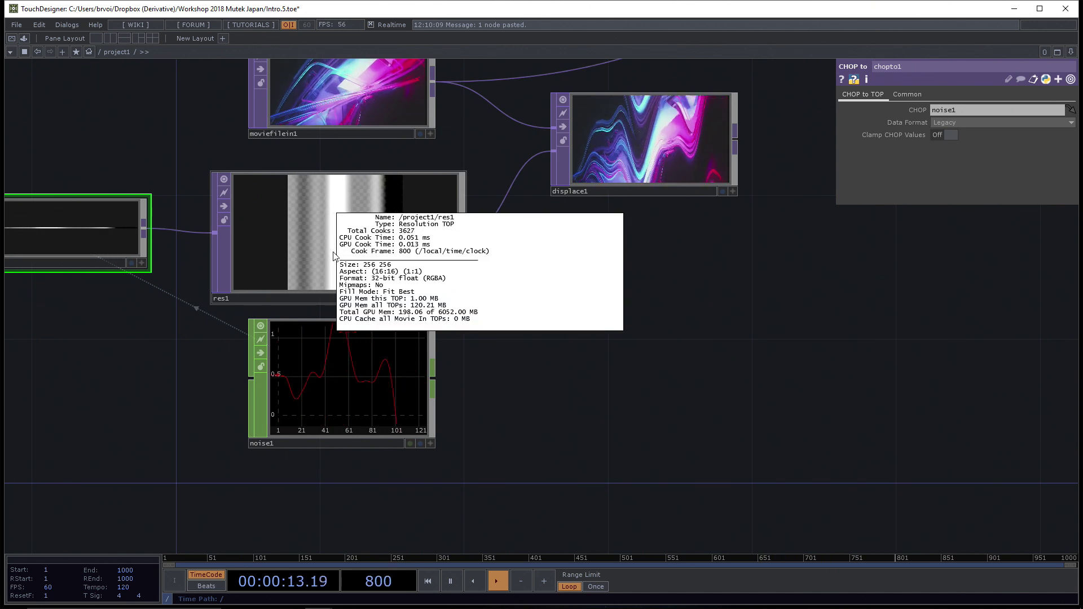
left_click_drag(202, 363, 282, 374)
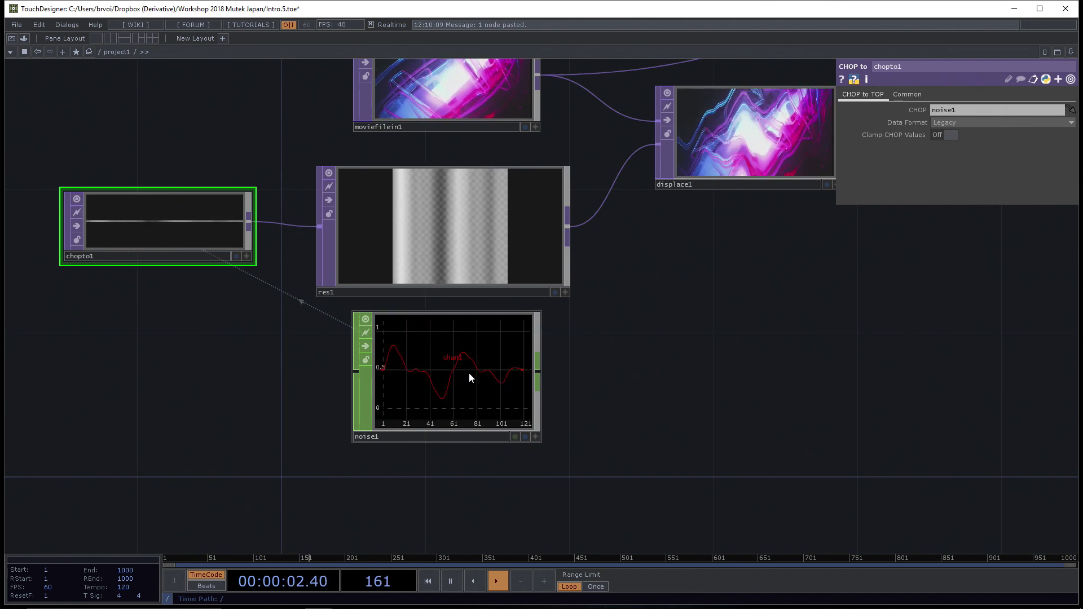
middle_click_drag(469, 372, 207, 244)
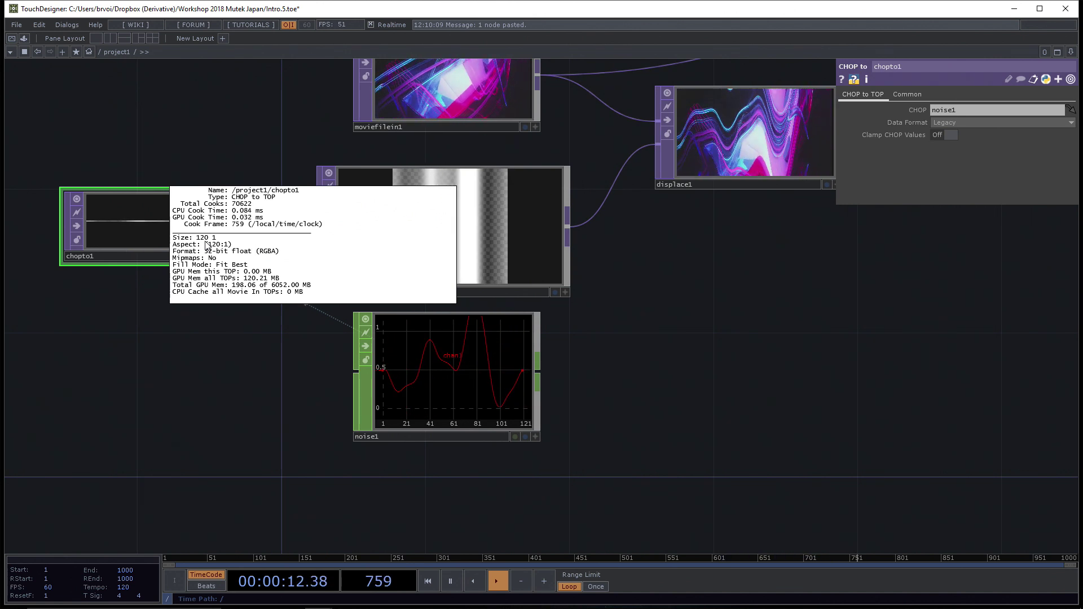
middle_click(429, 381)
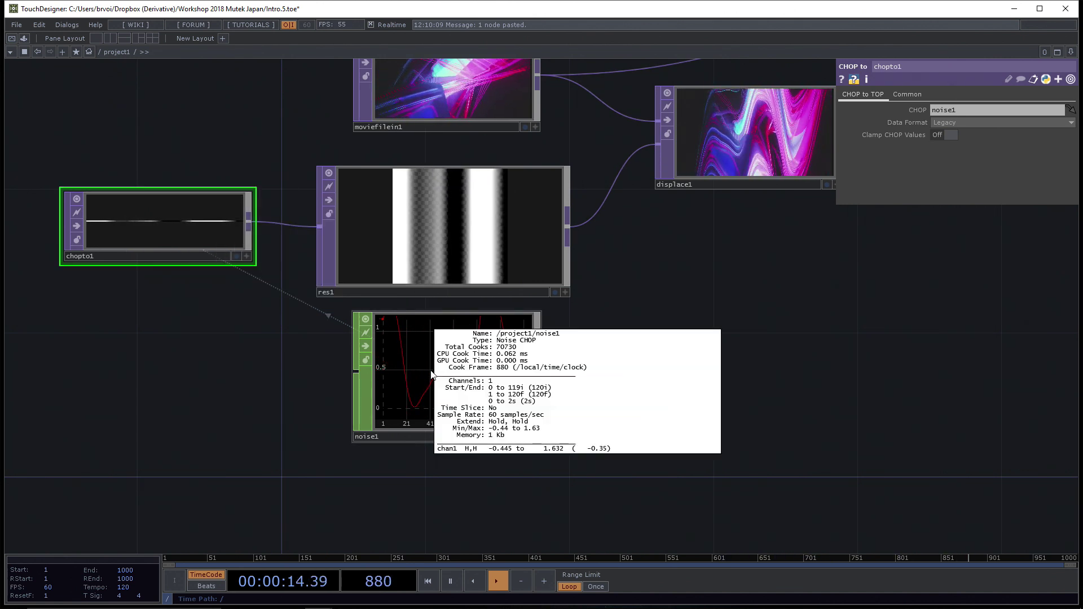
Step: Add a CHOP to DAT fed by noise1, place it beside noise1, and inspect the new node's operator information
middle_click(202, 215)
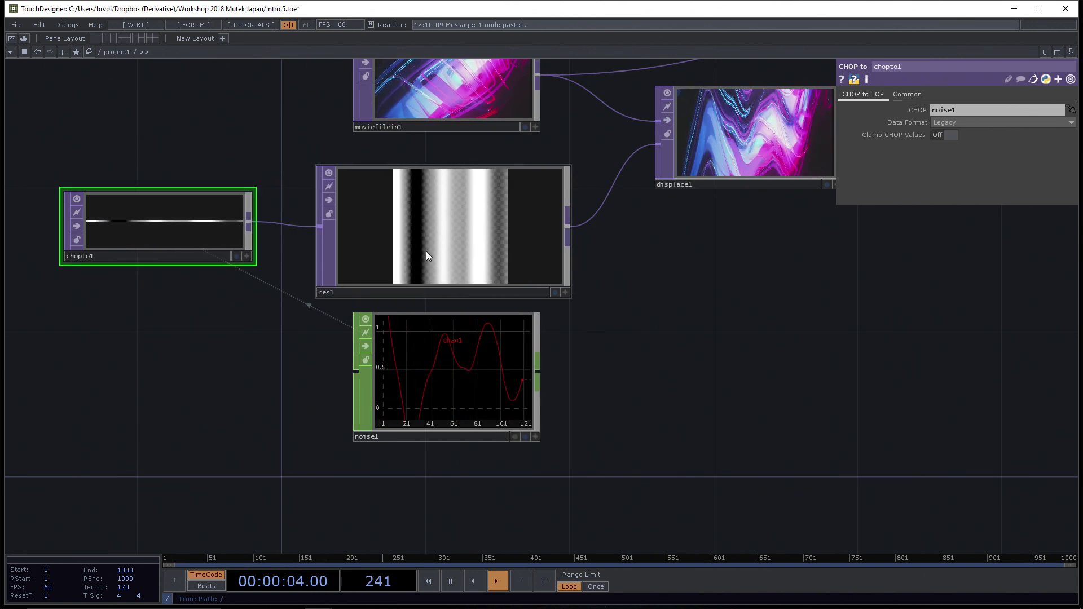
right_click(537, 373)
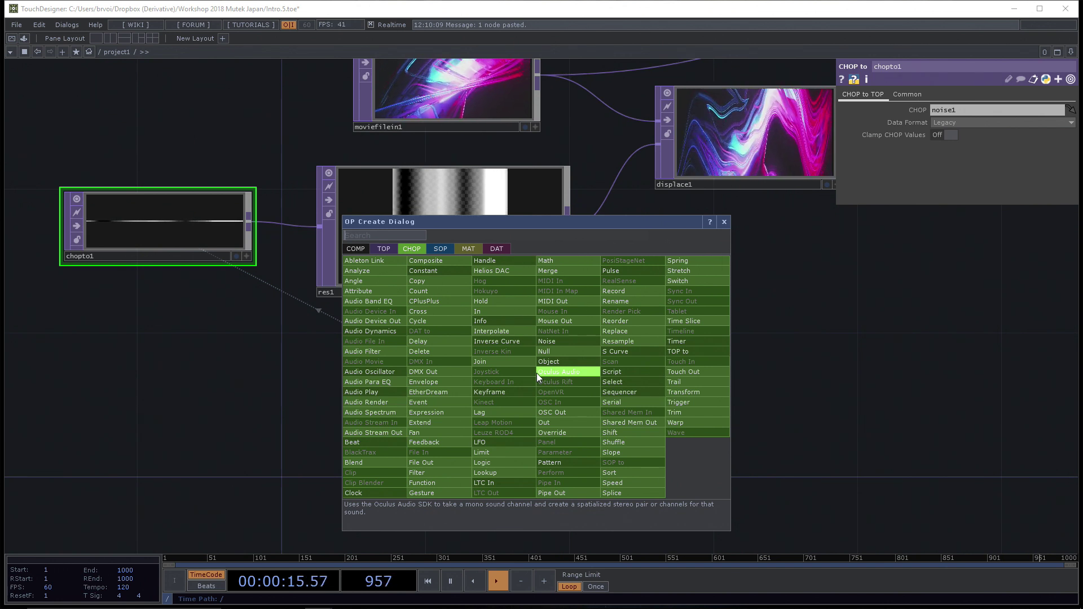
left_click(497, 248)
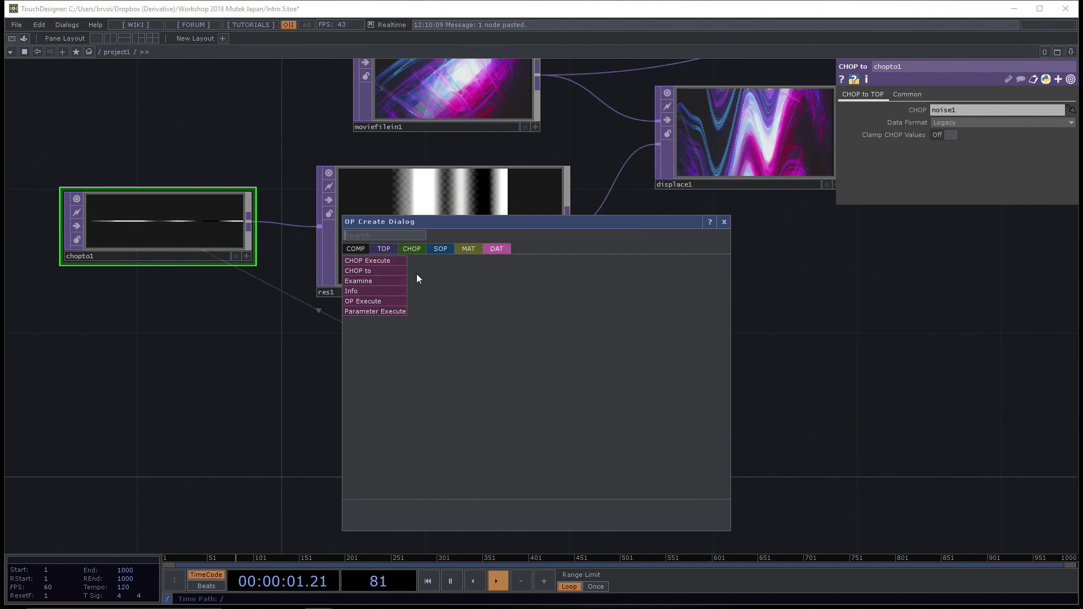
left_click(373, 270)
left_click(737, 371)
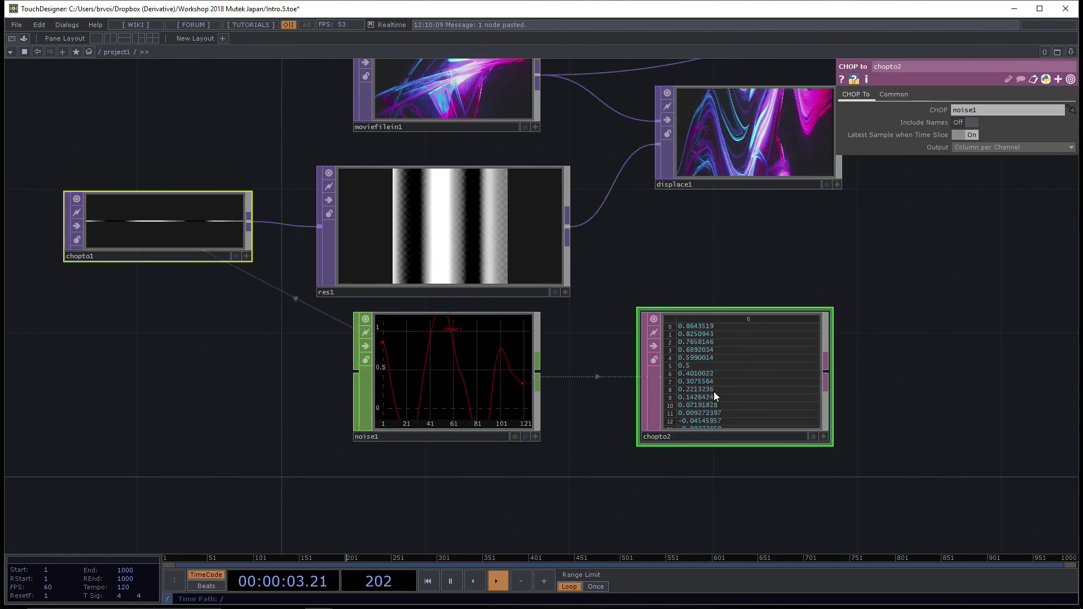
scroll(720, 468, "up", 3)
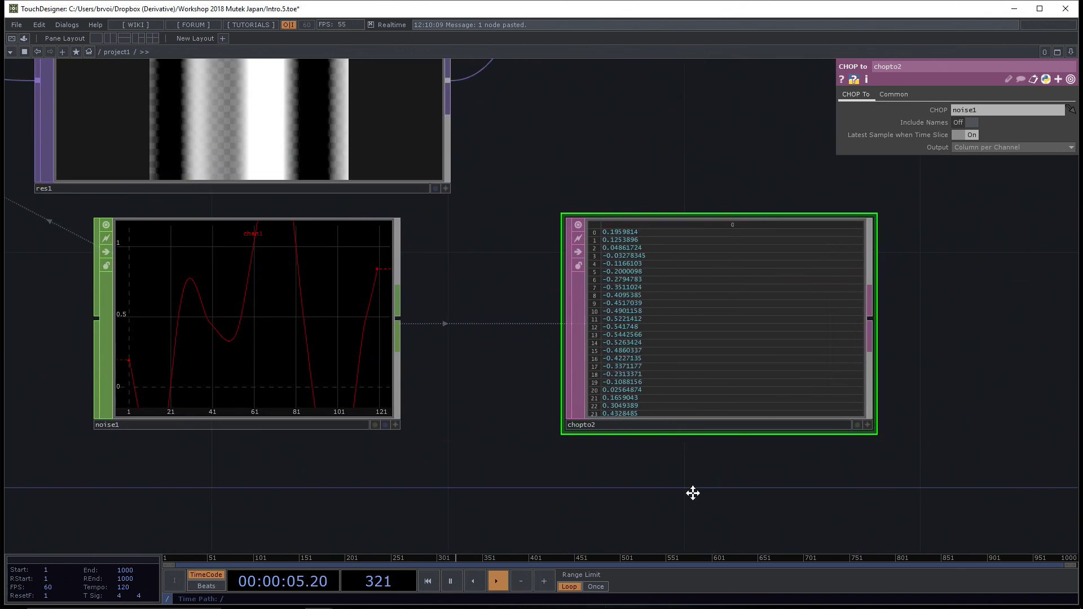
middle_click(700, 386)
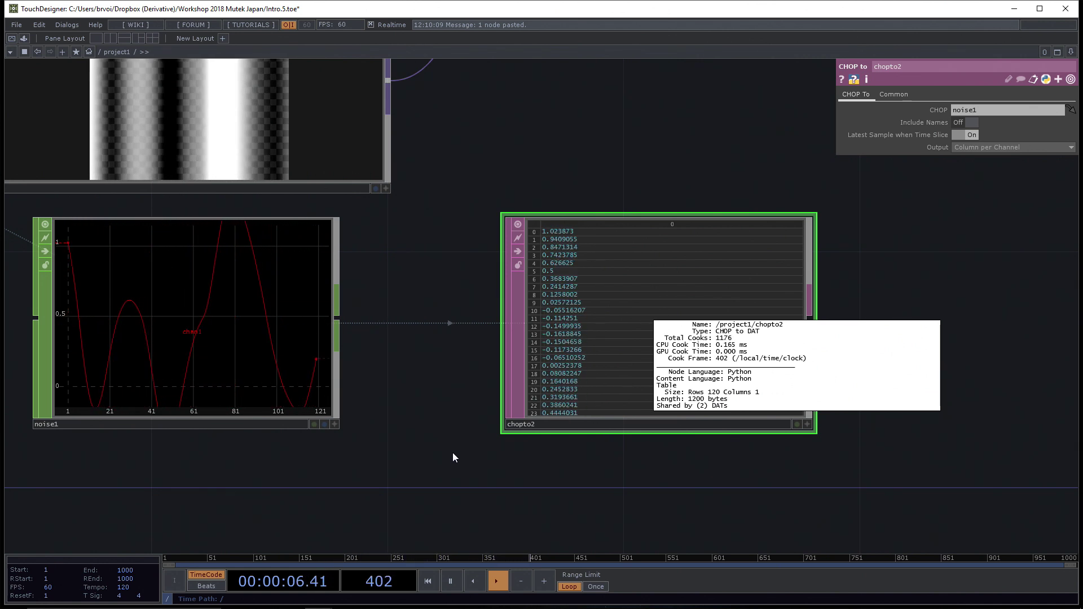
Step: Add a CHOP to SOP fed by noise1 and place it below the noise1 and chopto2 nodes
left_click_drag(449, 474, 485, 401)
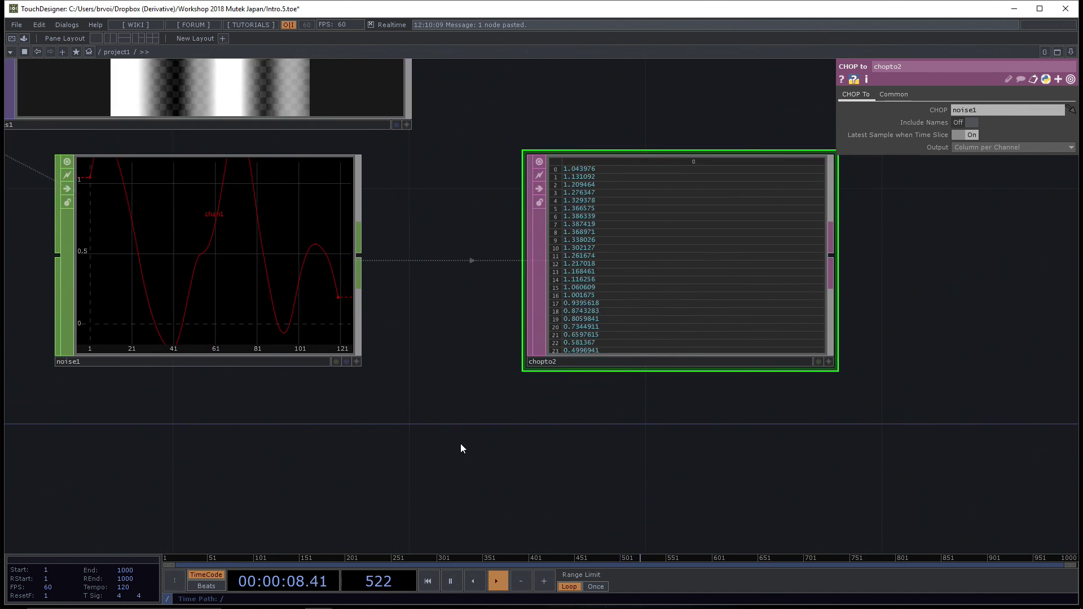
scroll(437, 452, "down", 2)
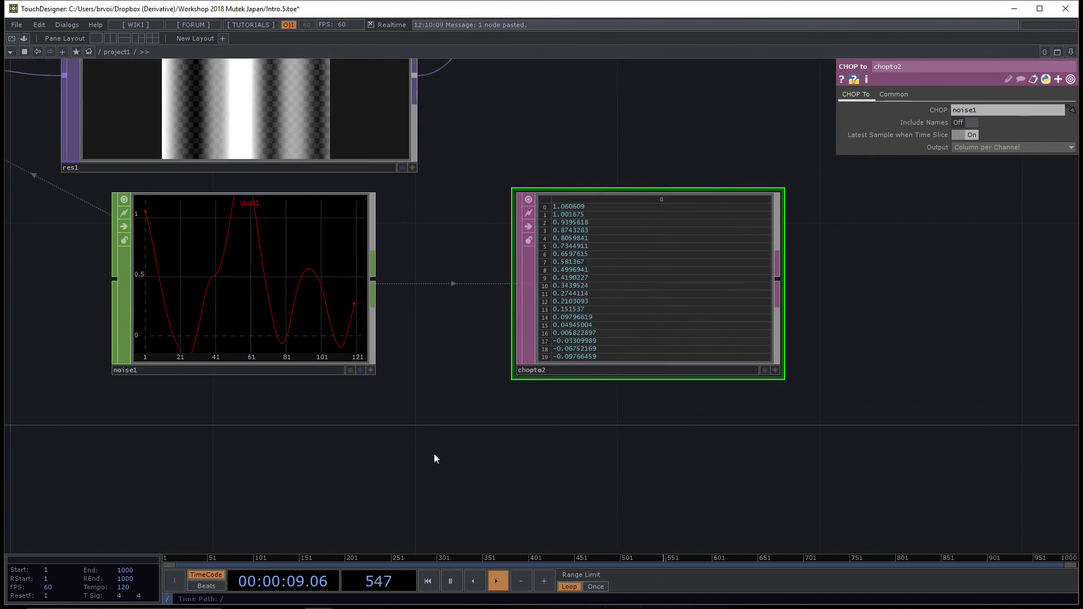
right_click(374, 280)
mouse_move(276, 156)
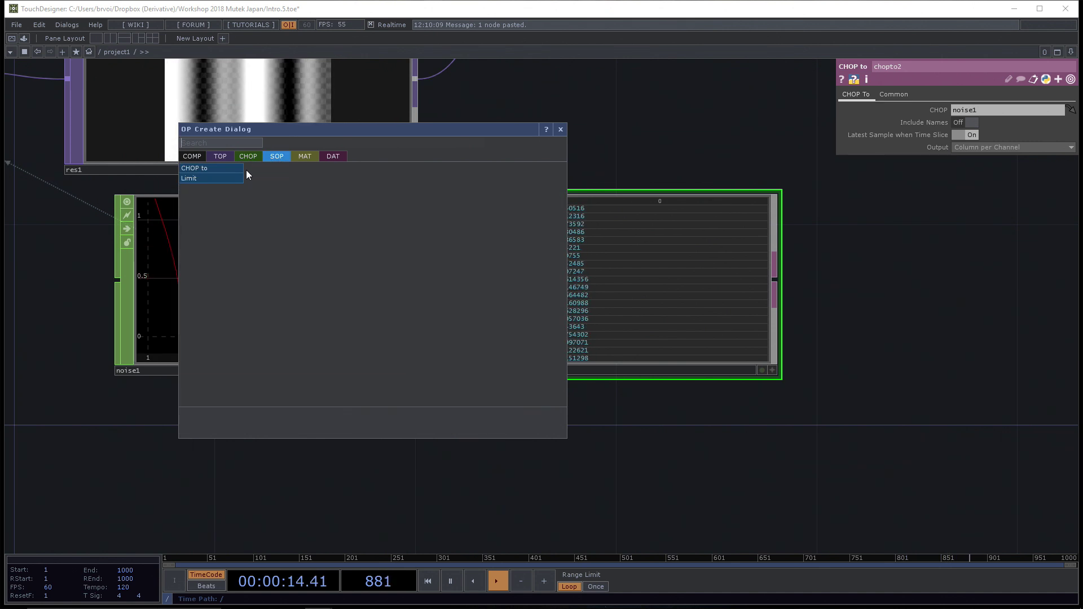
left_click(211, 167)
left_click(552, 525)
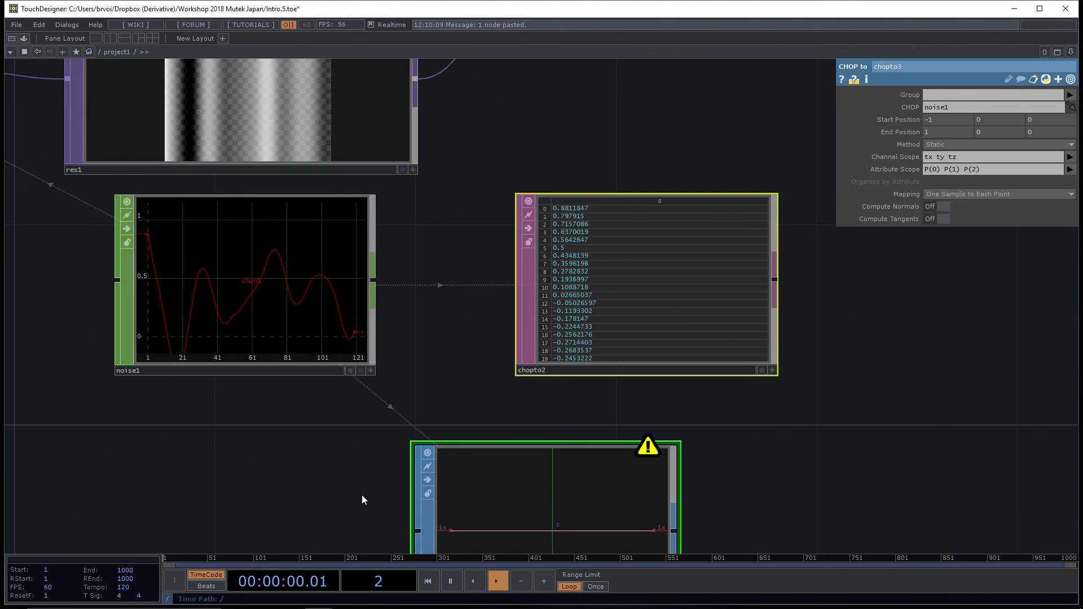
Step: Shift chopto3 slightly away from noise1 and move chopto2 back closer to noise1
left_click_drag(622, 464, 672, 466)
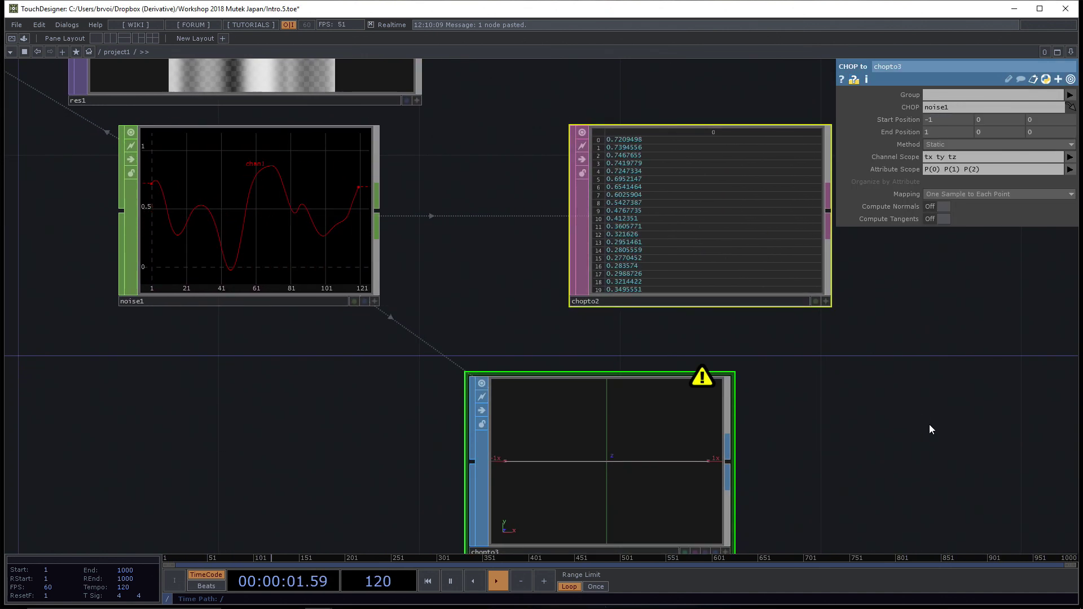
left_click_drag(886, 402, 755, 326)
left_click_drag(586, 165, 498, 169)
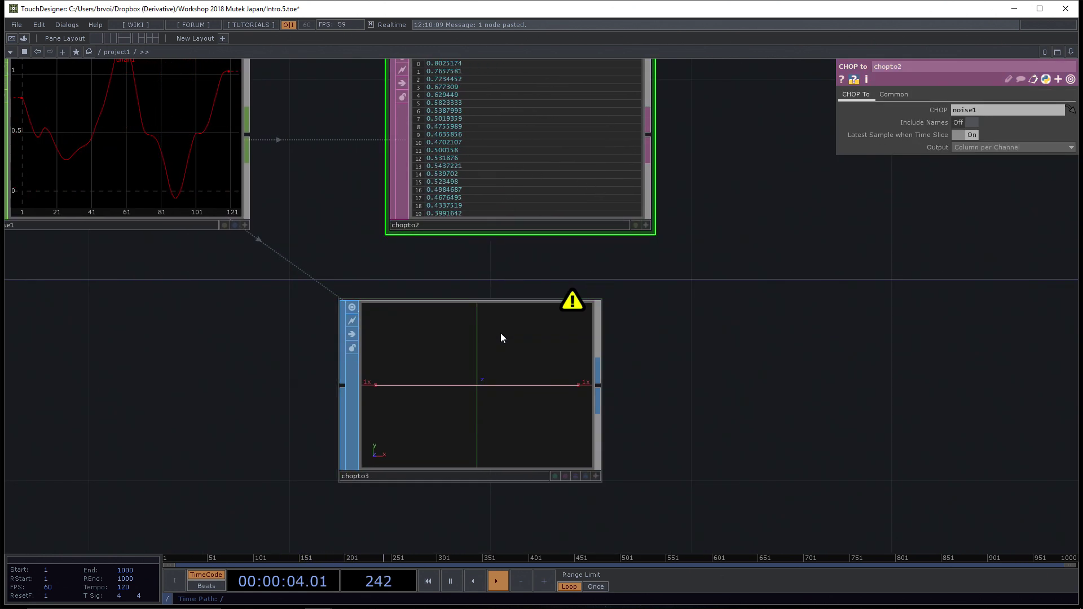
Step: Set chopto3's Channel Scope to chan1 and its Attribute Scope to P(1)
left_click(499, 333)
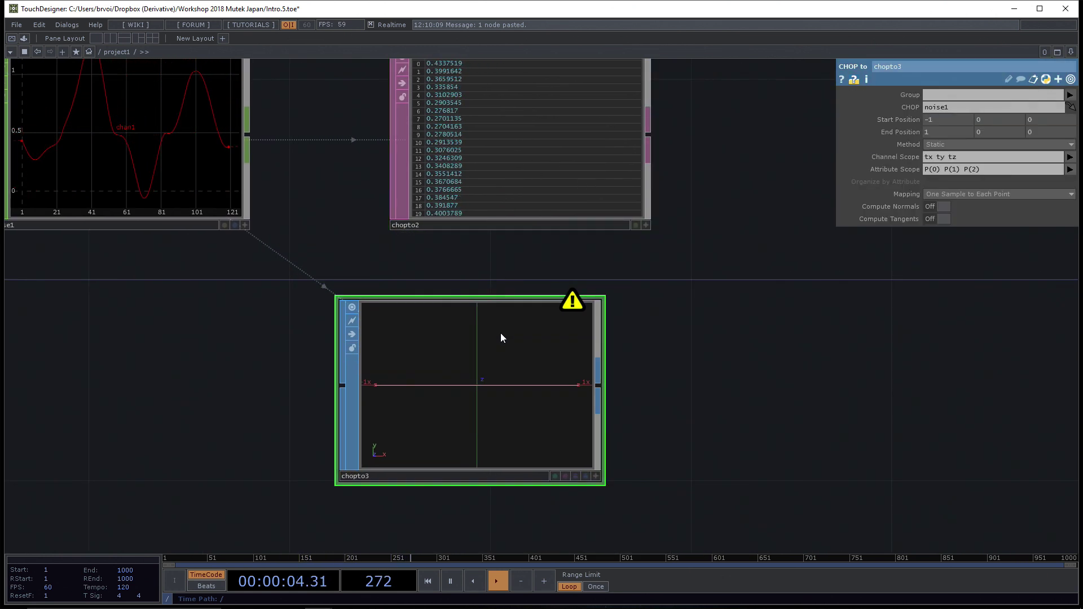
left_click(953, 157)
type("chan1")
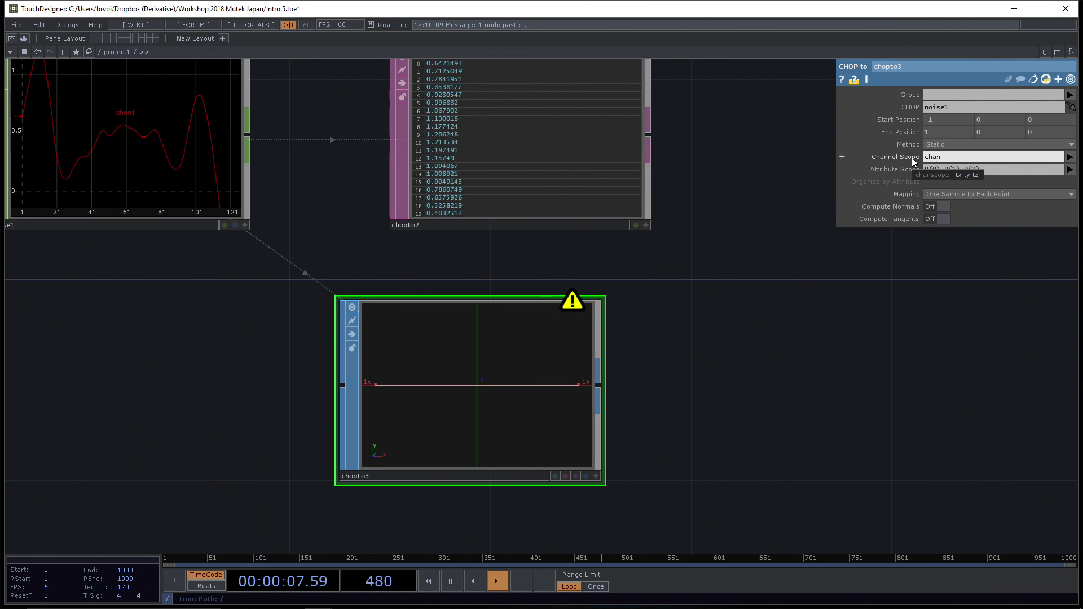
left_click(997, 171)
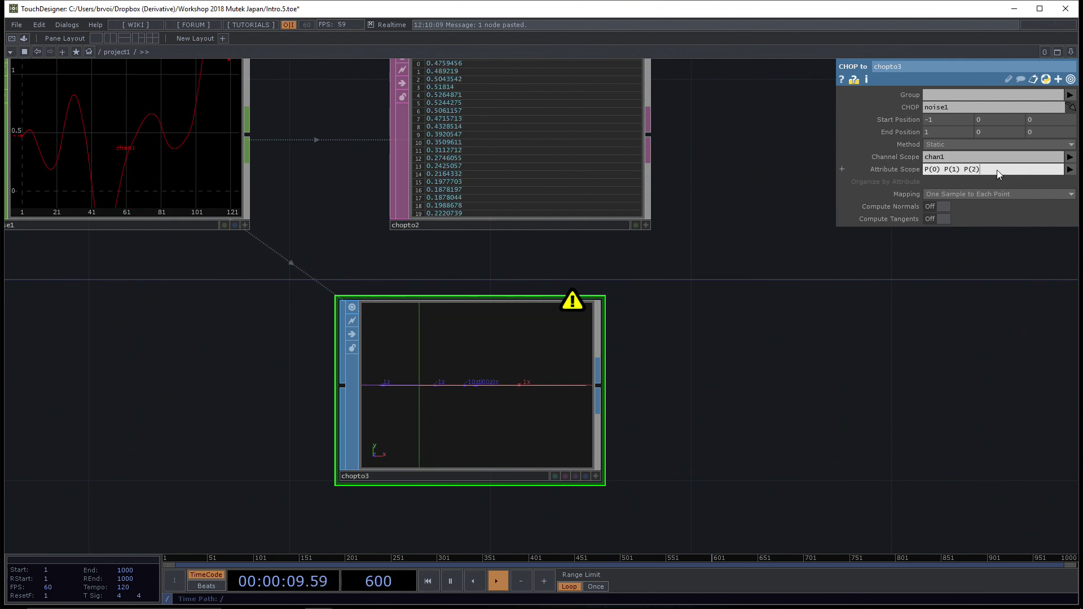
key("BackSpace")
key("BackSpace")
key("BackSpace")
key("BackSpace")
key("BackSpace")
key("BackSpace")
key("BackSpace")
key("BackSpace")
key("BackSpace")
key("BackSpace")
key("BackSpace")
key("BackSpace")
key("BackSpace")
key("BackSpace")
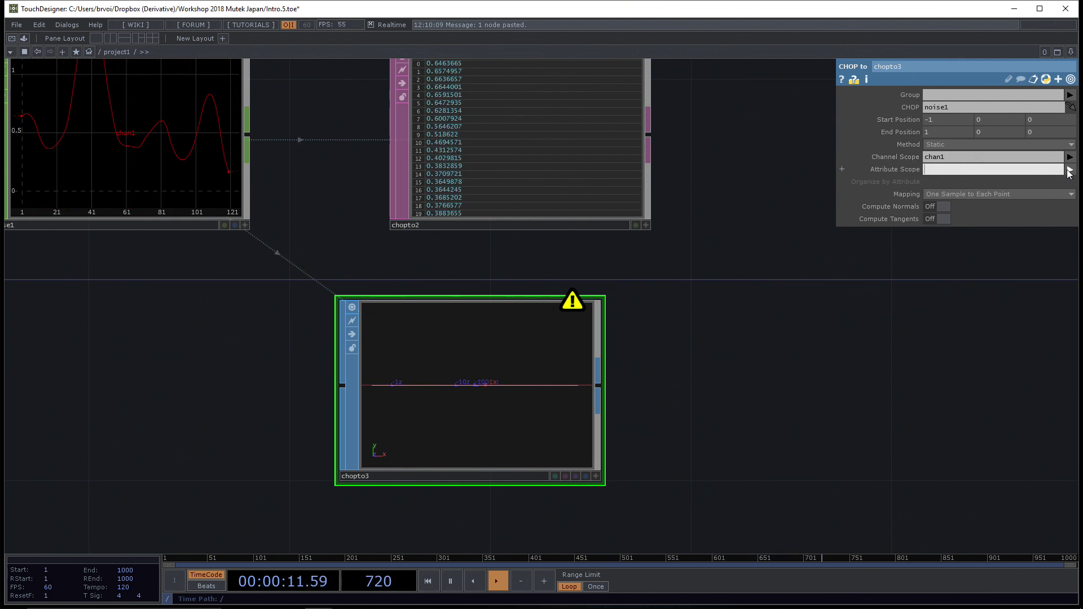
left_click(1011, 201)
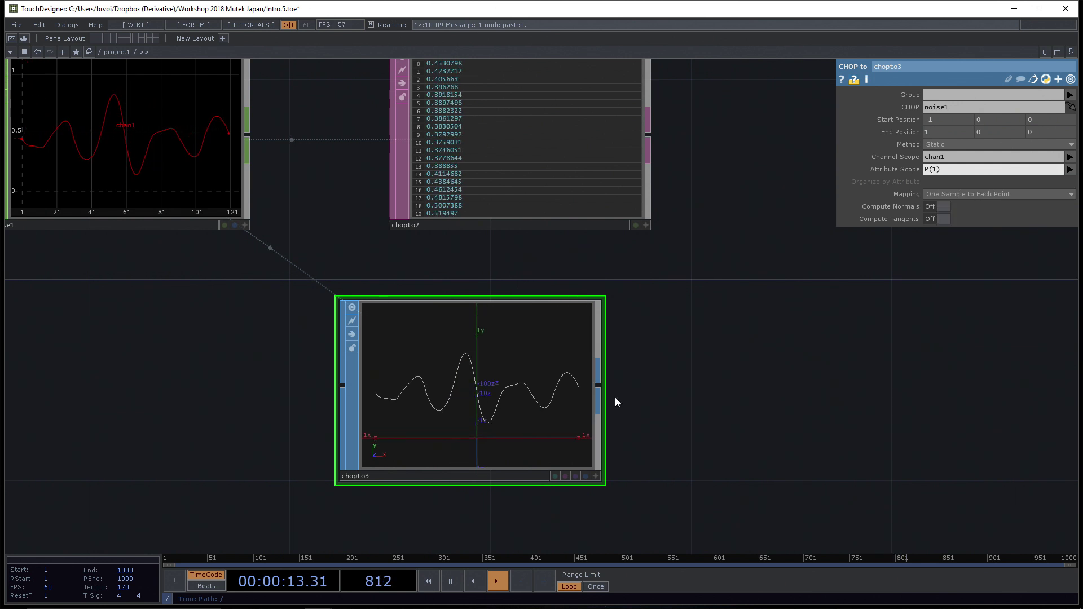
Step: Activate the chopto3 node's viewer and orbit its line geometry to examine it in 3D
left_click(595, 476)
left_click_drag(510, 416, 464, 402)
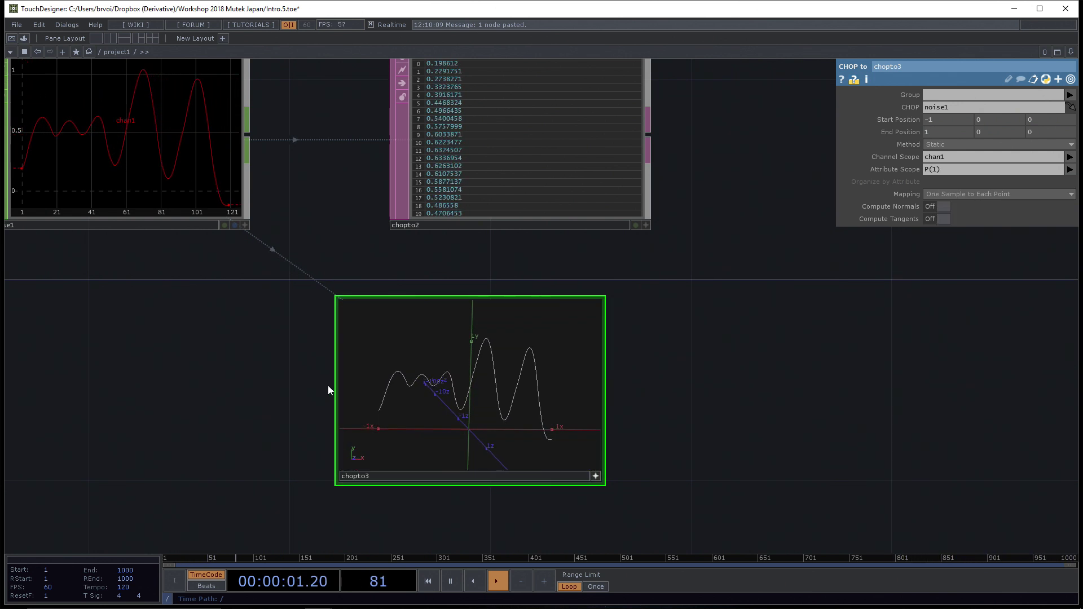
left_click_drag(280, 387, 439, 412)
scroll(440, 411, "down", 3)
scroll(370, 421, "down", 1)
left_click_drag(366, 412, 343, 411)
left_click_drag(503, 414, 605, 427)
scroll(606, 427, "up", 3)
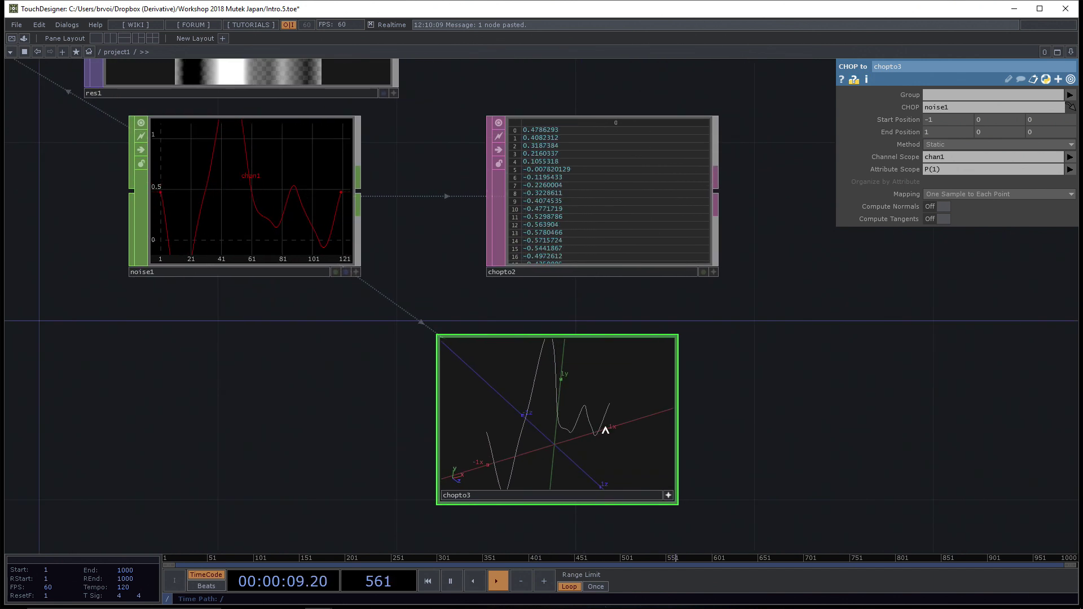
Step: Save the project with the whole CHOP conversion network in view
scroll(300, 424, "down", 4)
left_click_drag(284, 426, 300, 428)
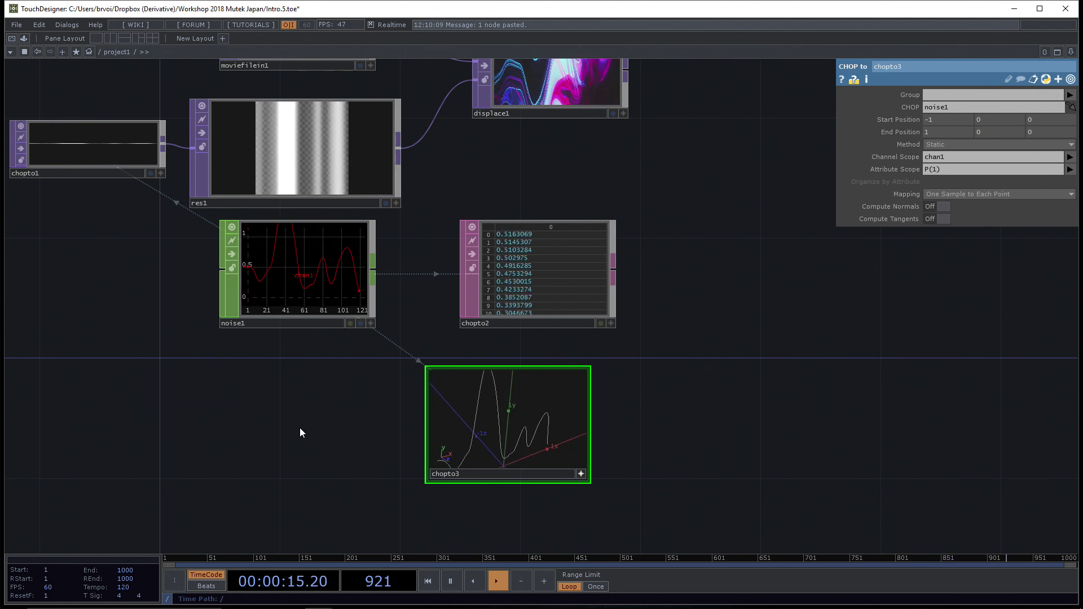
key("ctrl+s")
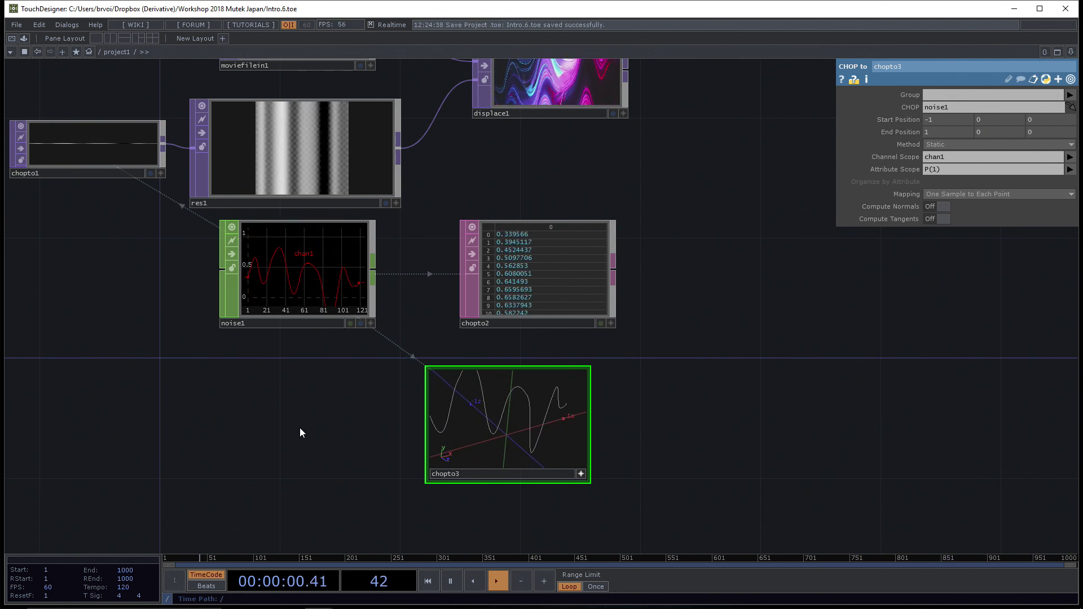